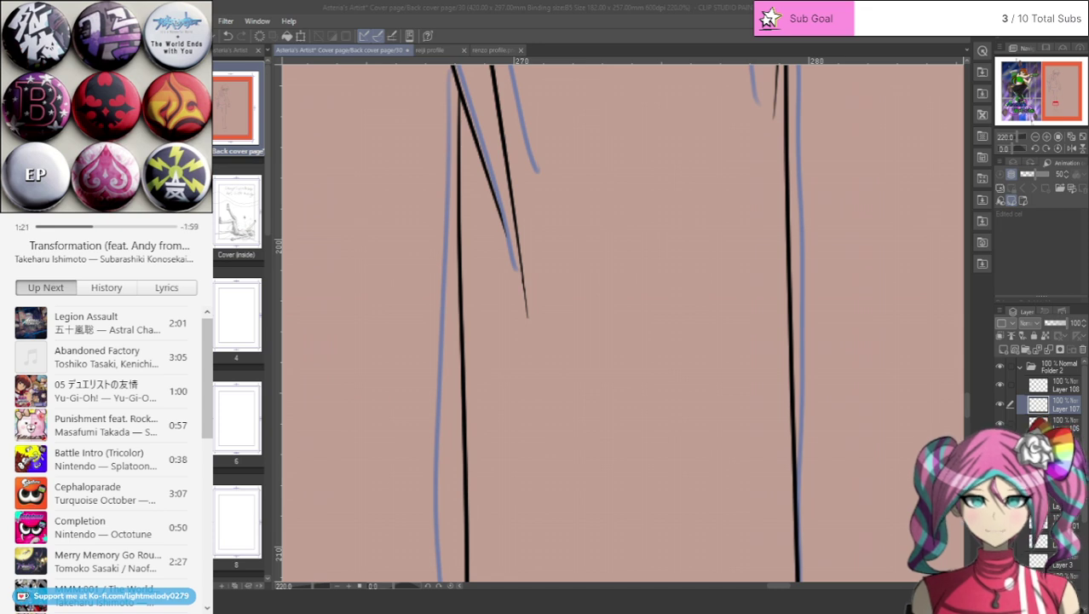
- Ink the edge of the figure's left-side hand and the outer thigh line below it down to the knee, following the blue sketch
scroll(357, 276, down, 4)
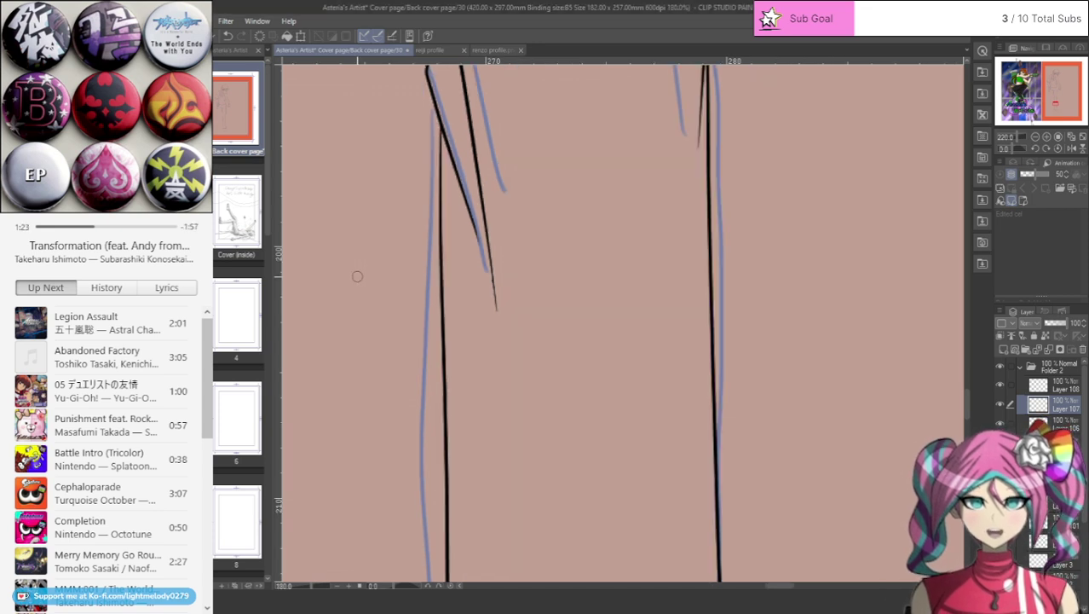
scroll(358, 294, down, 8)
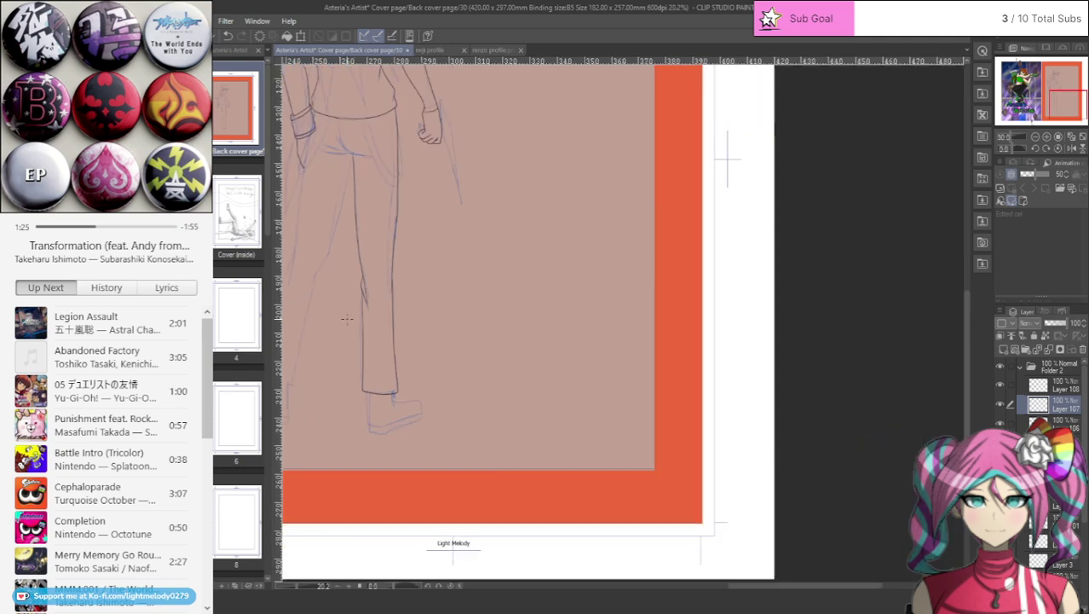
drag(1072, 110, 1051, 96)
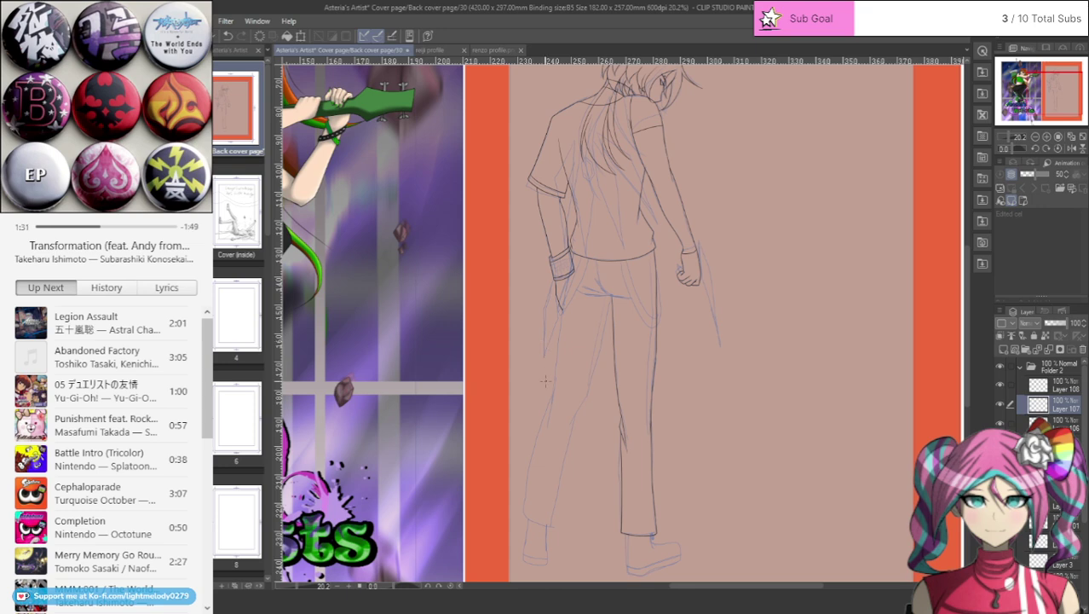
scroll(546, 381, up, 6)
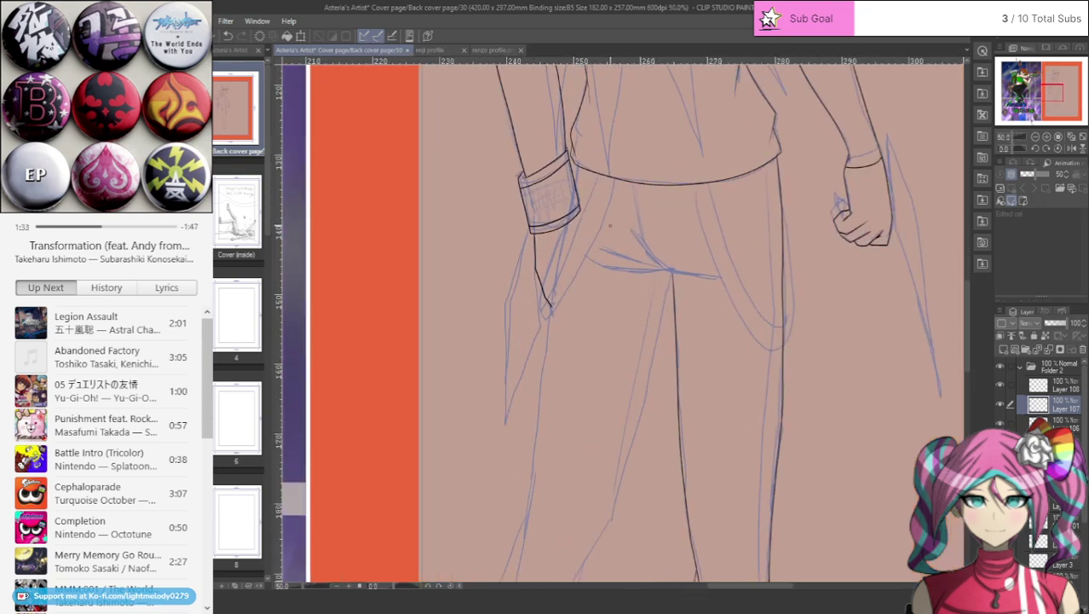
scroll(689, 222, up, 1)
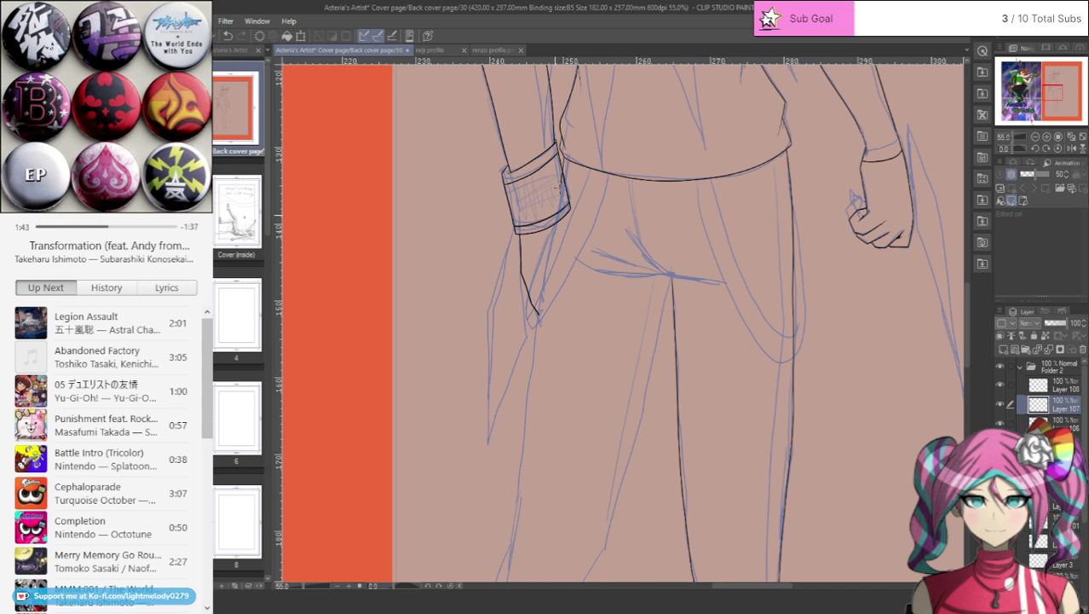
drag(560, 182, 539, 344)
key(ctrl+z)
drag(554, 224, 513, 554)
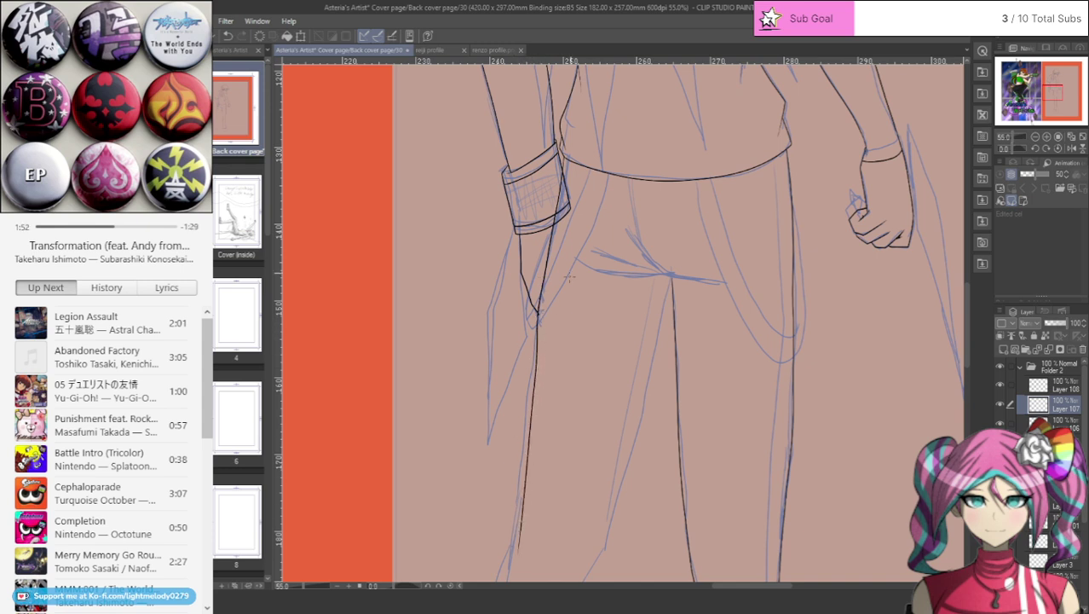
click(227, 35)
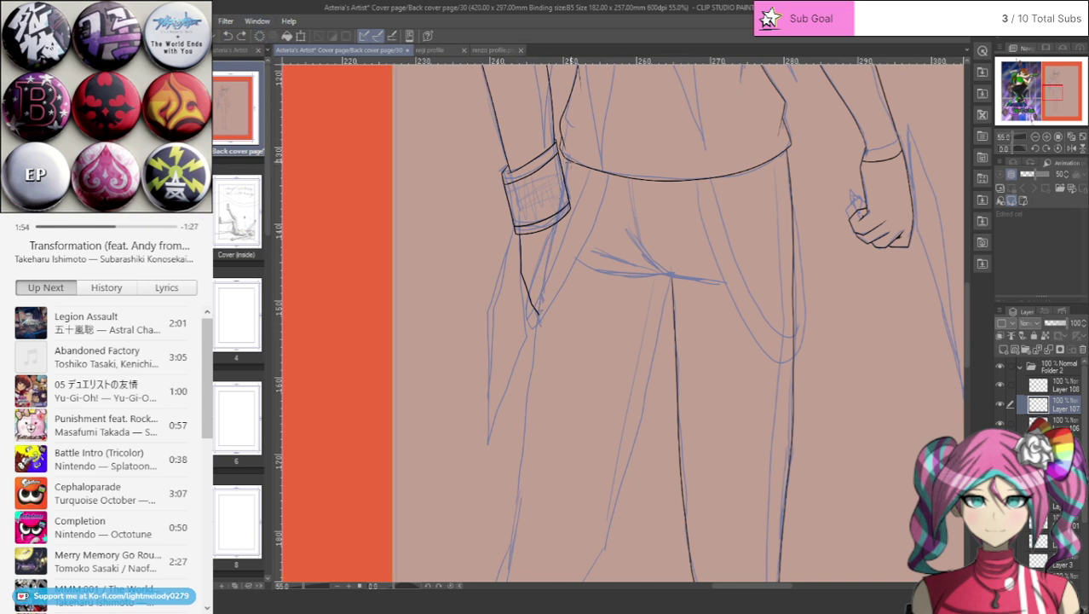
drag(561, 167, 546, 274)
drag(536, 329, 508, 544)
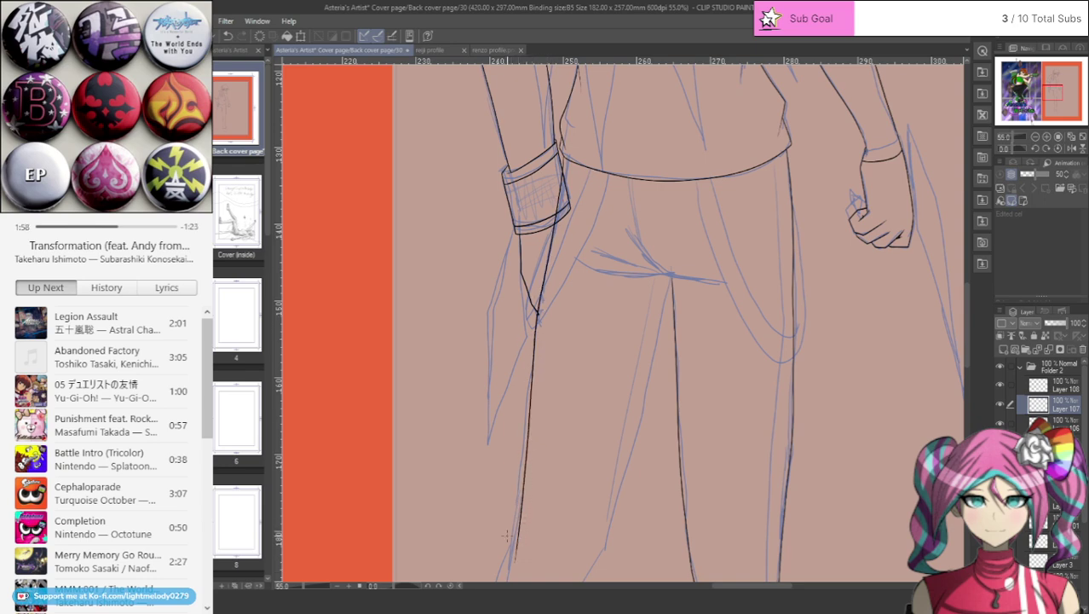
- Ink the inner thigh line of the left-side leg from the crotch to just past the knee
scroll(507, 535, down, 5)
scroll(508, 536, up, 4)
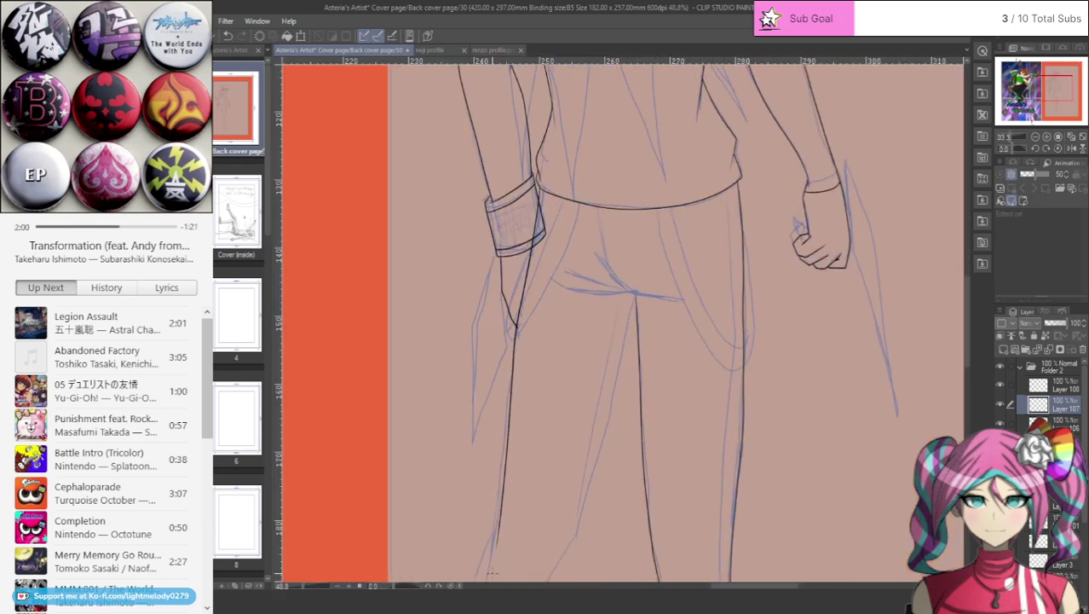
drag(1048, 87, 1042, 94)
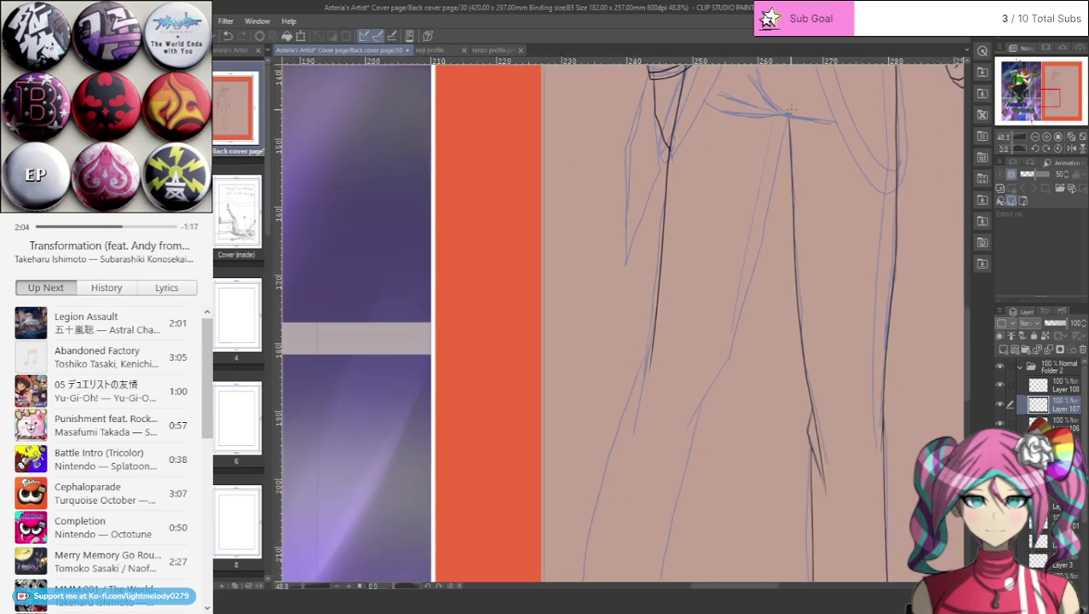
drag(779, 146, 744, 274)
key(ctrl+z)
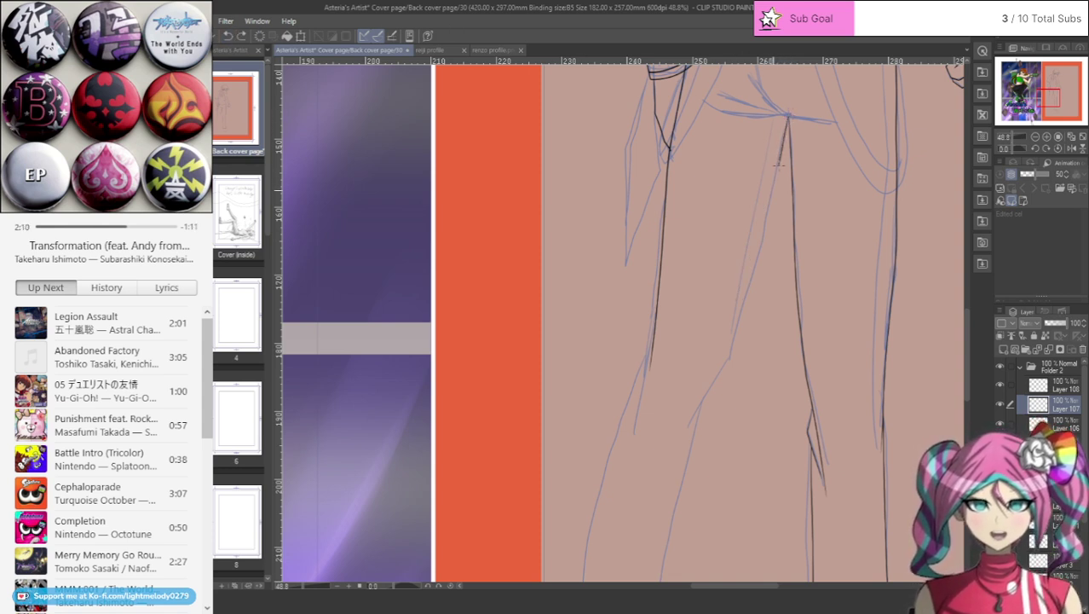
mouse_move(788, 116)
mouse_down()
mouse_move(733, 351)
mouse_move(682, 460)
mouse_up()
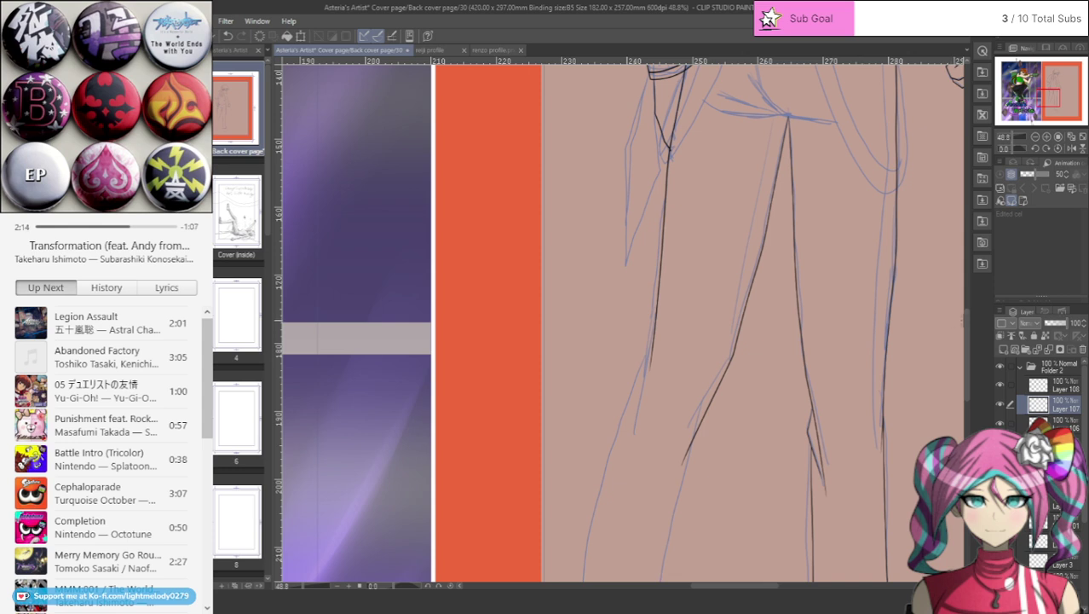
- Ink the left-side trouser leg's outer edge from the knee down and continue along the curved hem
scroll(636, 199, down, 4)
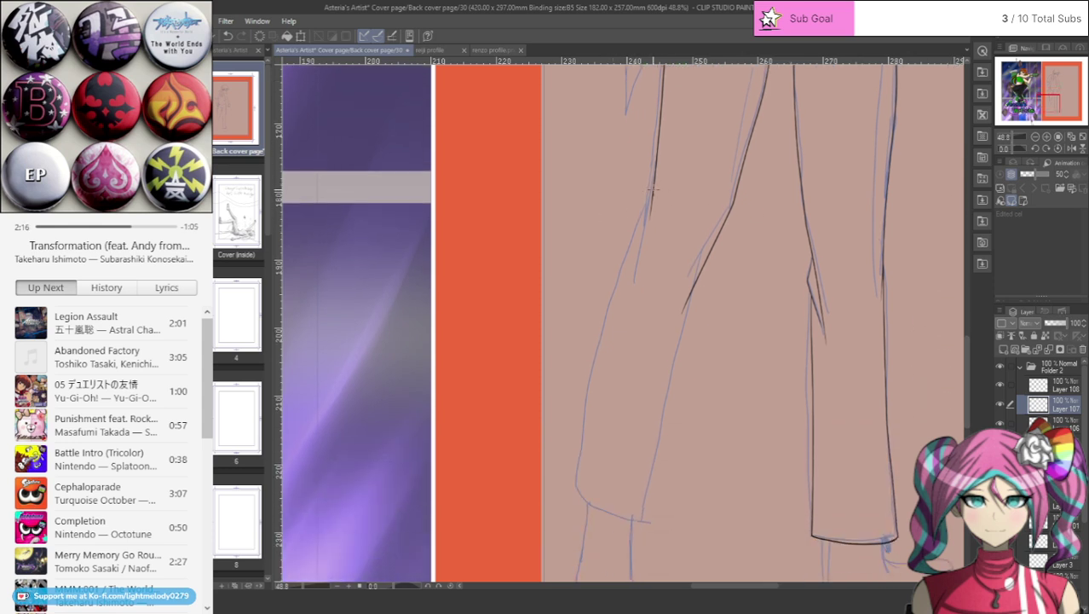
drag(651, 191, 640, 273)
mouse_move(646, 209)
mouse_down()
mouse_move(577, 466)
mouse_move(576, 496)
mouse_move(615, 511)
mouse_up()
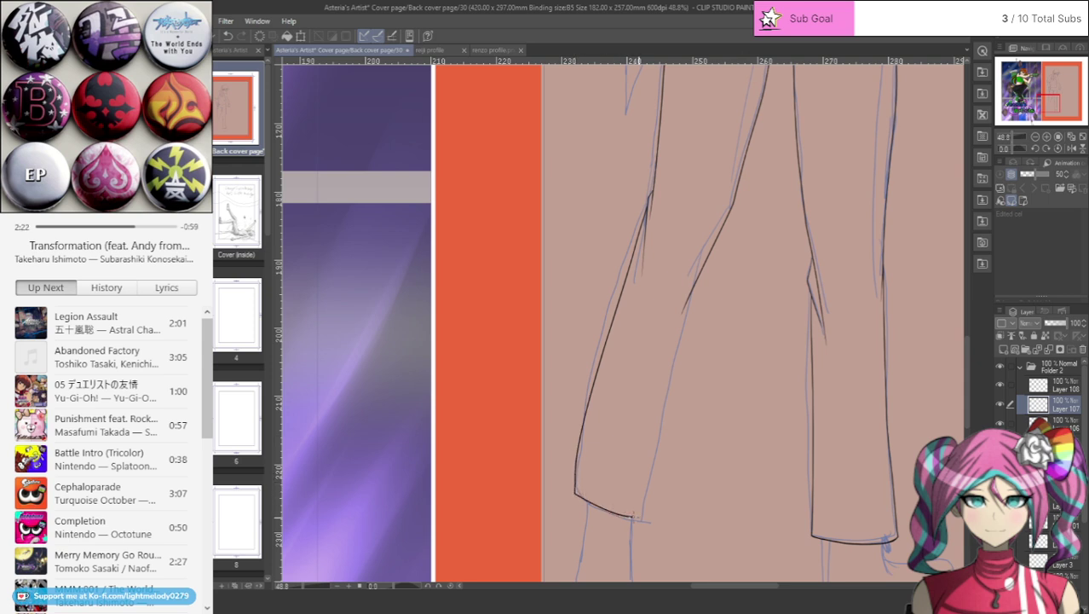
- Ink the left-side trouser leg's inner edge from the knee to the hem and touch up the rounded hem corner
scroll(728, 525, up, 3)
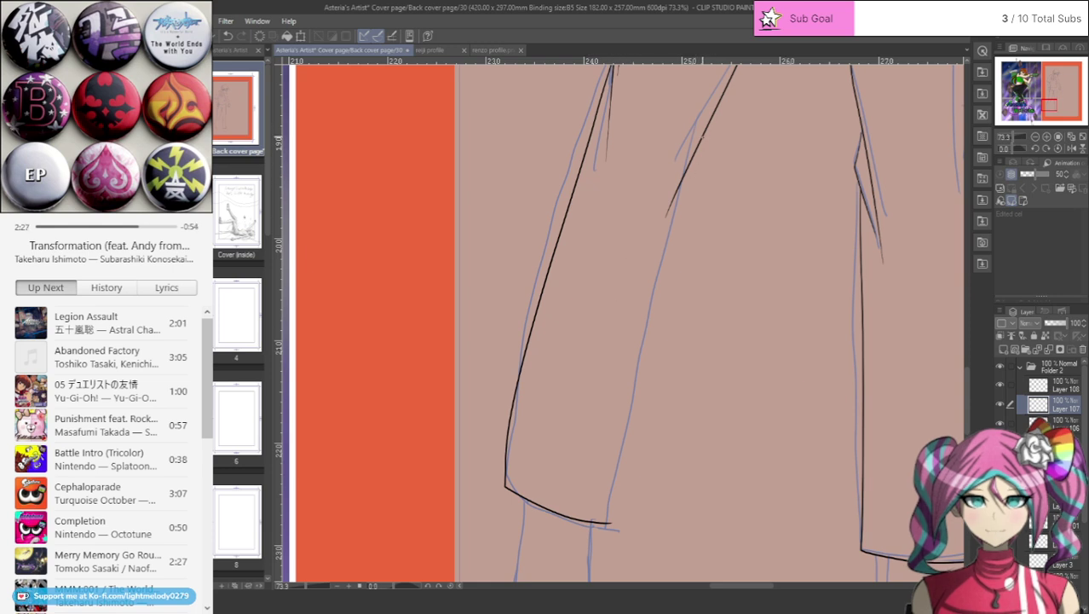
mouse_move(688, 169)
mouse_down()
mouse_move(649, 298)
mouse_move(616, 507)
mouse_up()
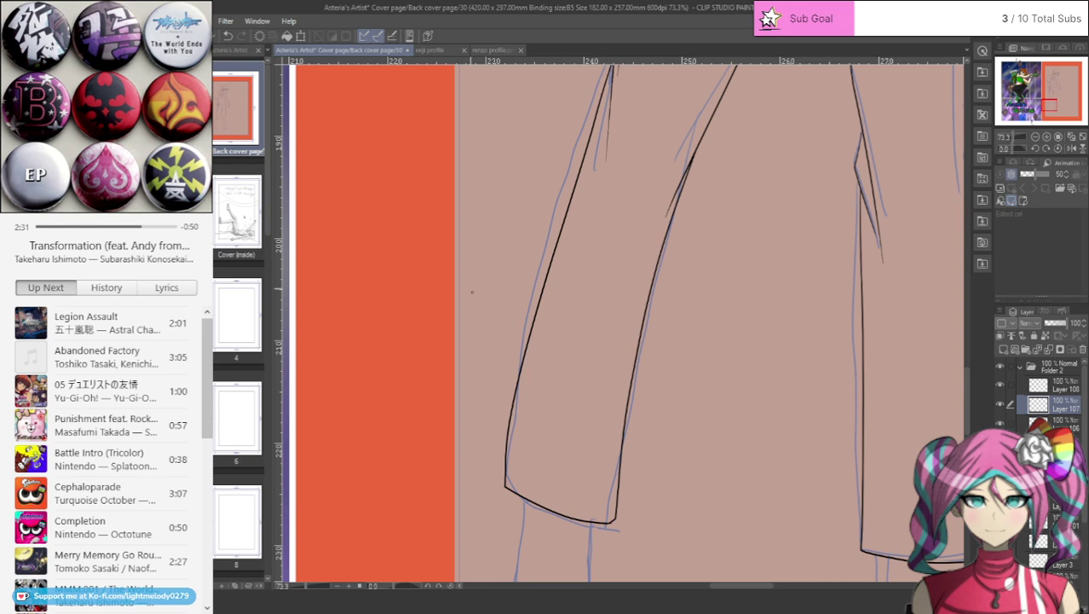
key(ctrl+z)
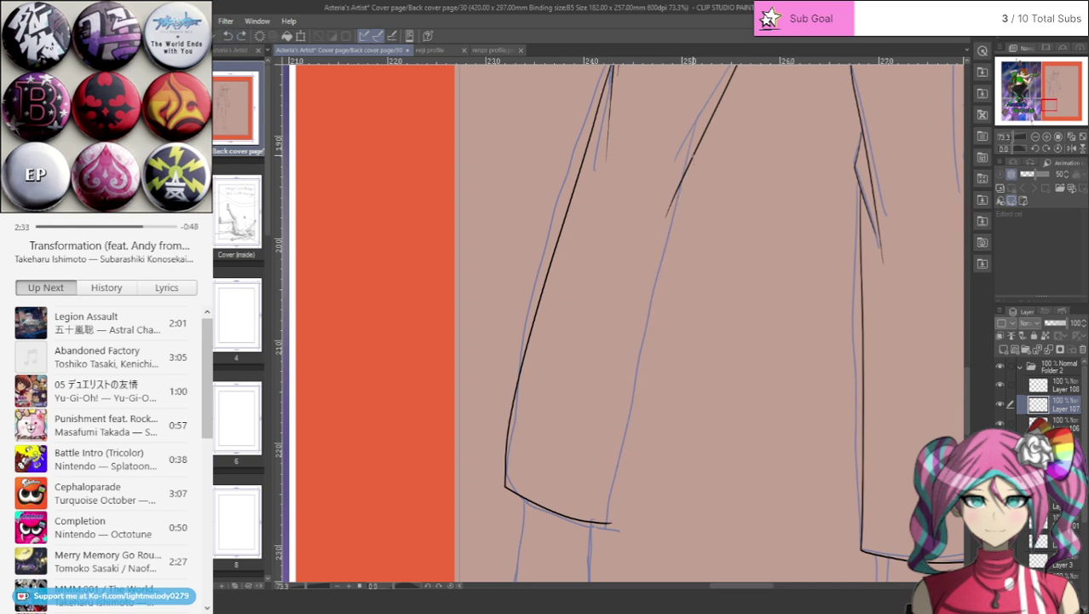
drag(682, 205, 610, 524)
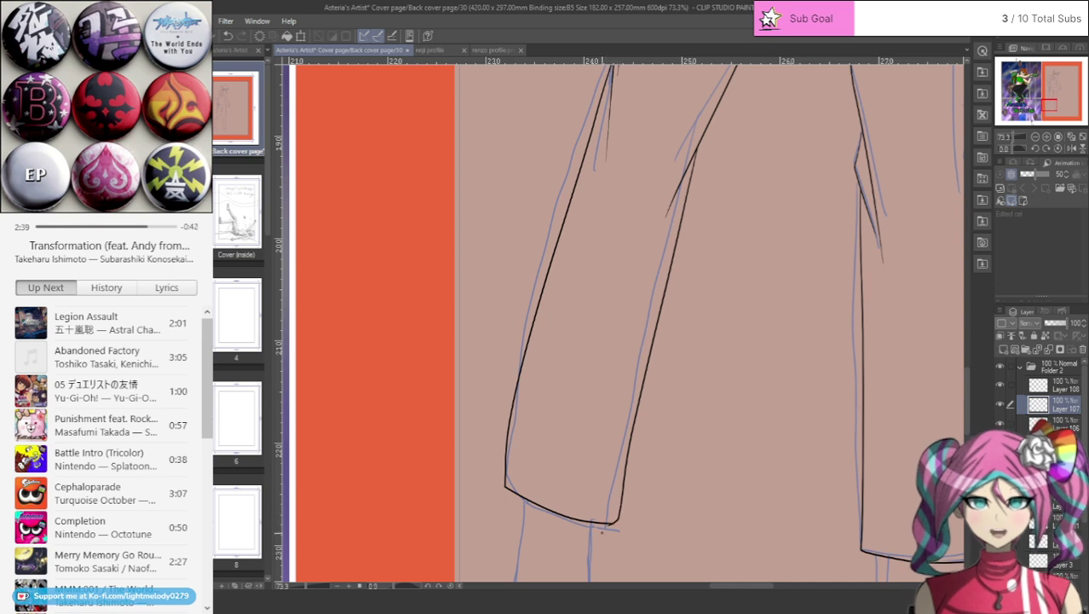
scroll(597, 567, up, 4)
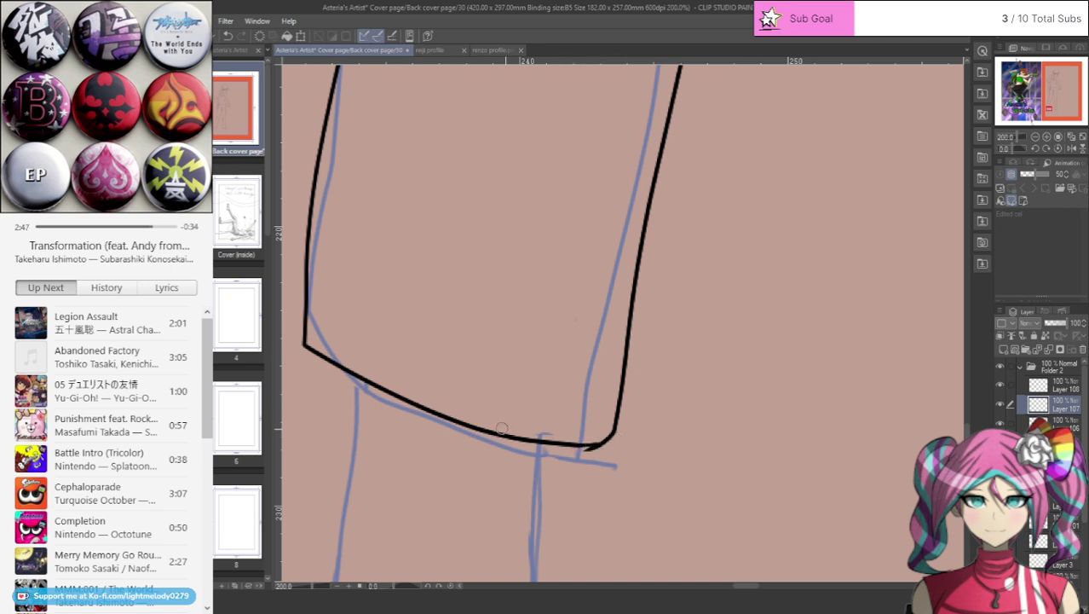
mouse_move(605, 453)
mouse_down()
mouse_move(587, 451)
mouse_move(607, 448)
mouse_up()
- Ink the side edges of the left-side boot and a small toe shape below the trouser hem
scroll(549, 471, down, 10)
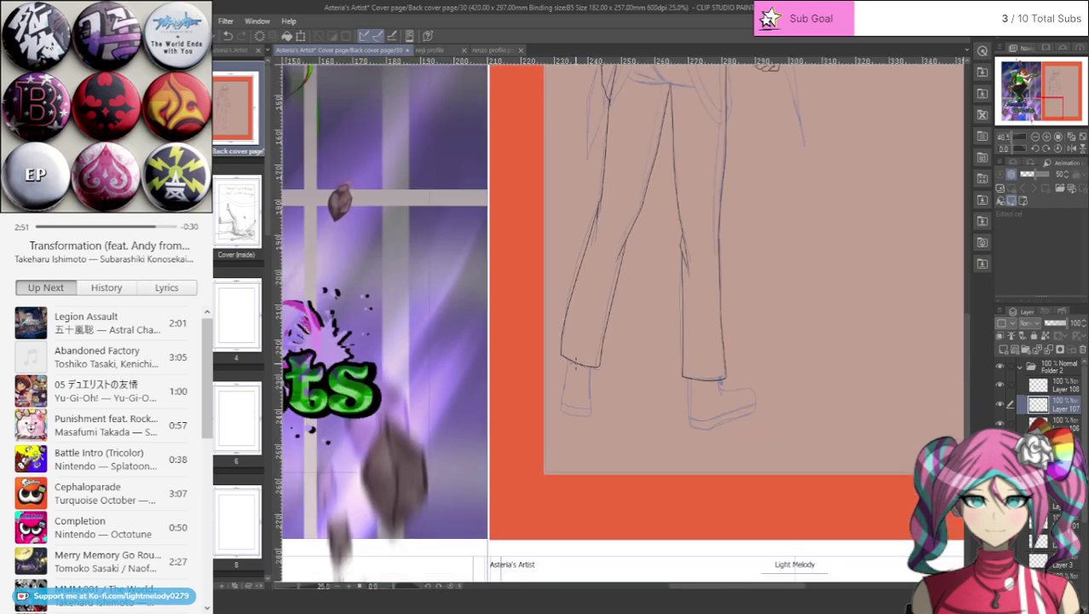
scroll(653, 152, up, 3)
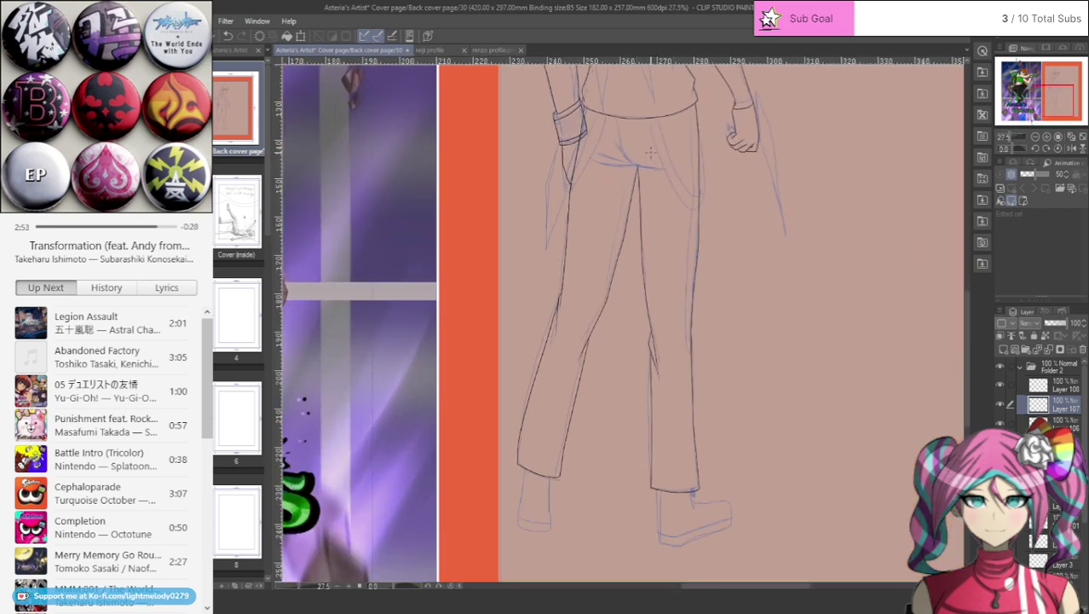
scroll(650, 152, up, 1)
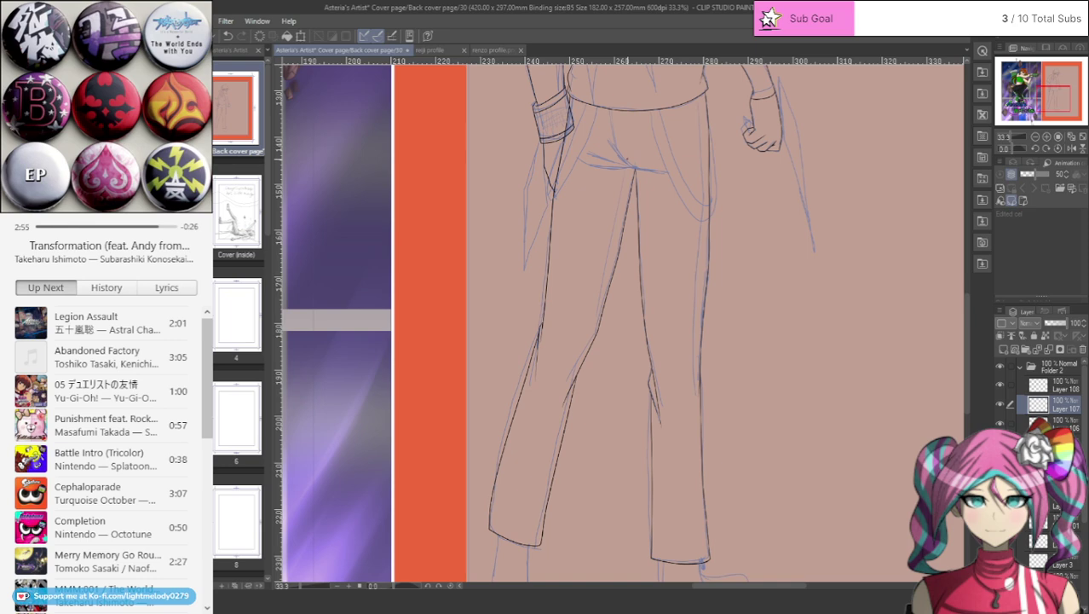
scroll(675, 150, down, 3)
scroll(614, 281, up, 3)
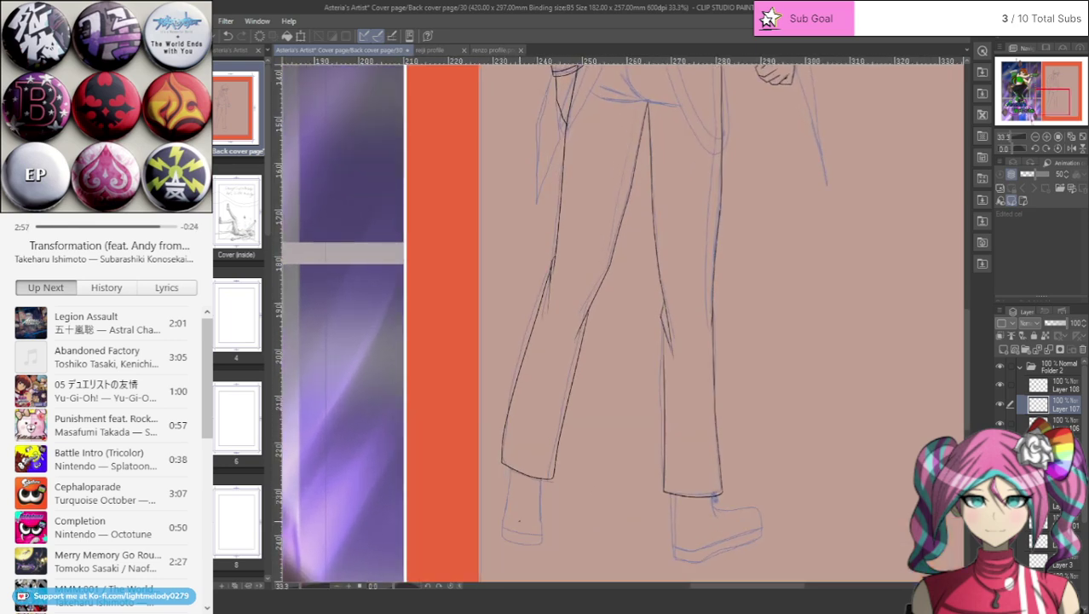
scroll(542, 540, up, 2)
scroll(552, 546, up, 1)
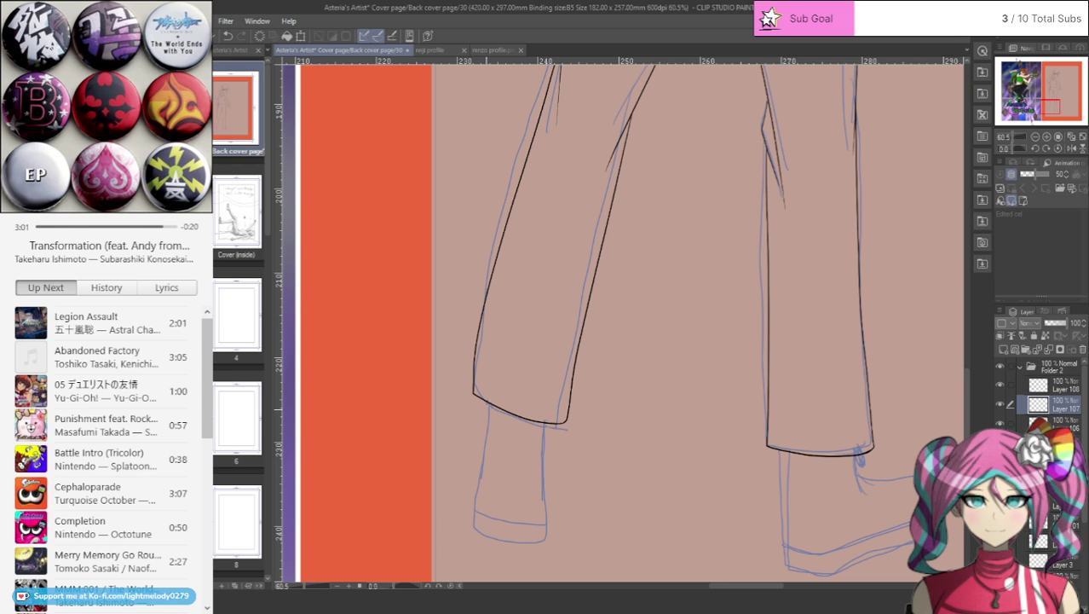
drag(487, 402, 473, 518)
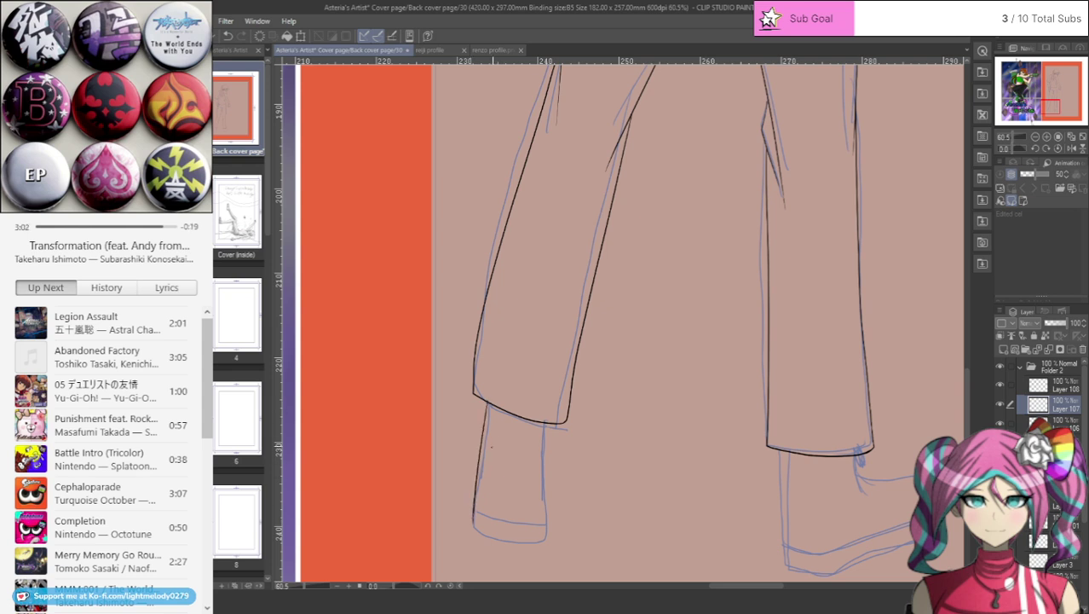
click(228, 37)
drag(485, 435, 475, 510)
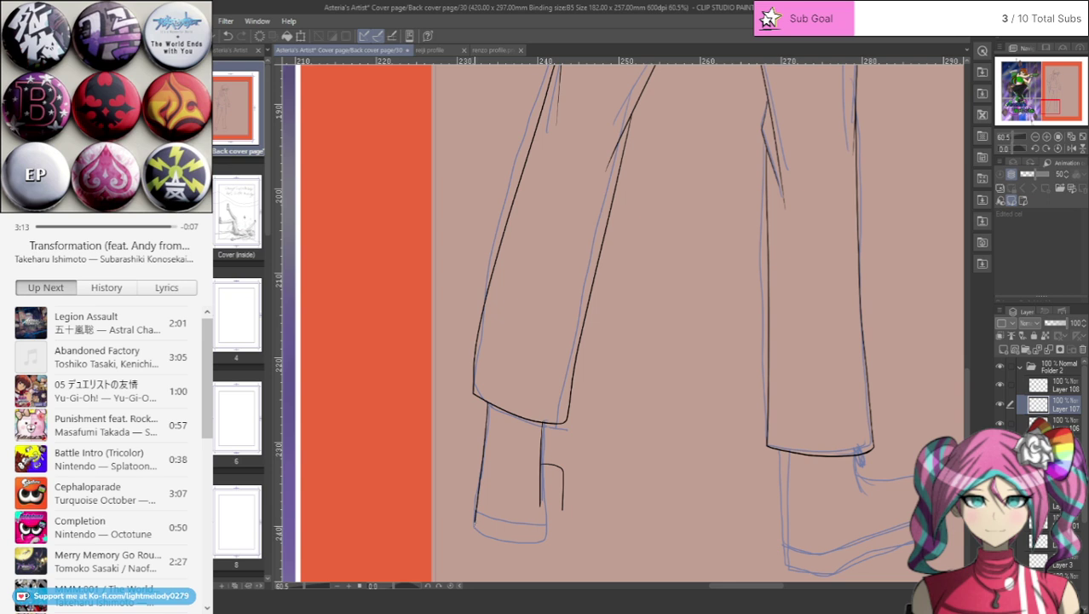
- Try an angled sole line on the left-side boot, undo it, and ink a rounded sole joining both side edges
mouse_move(477, 529)
mouse_down()
mouse_move(515, 540)
mouse_move(550, 526)
mouse_up()
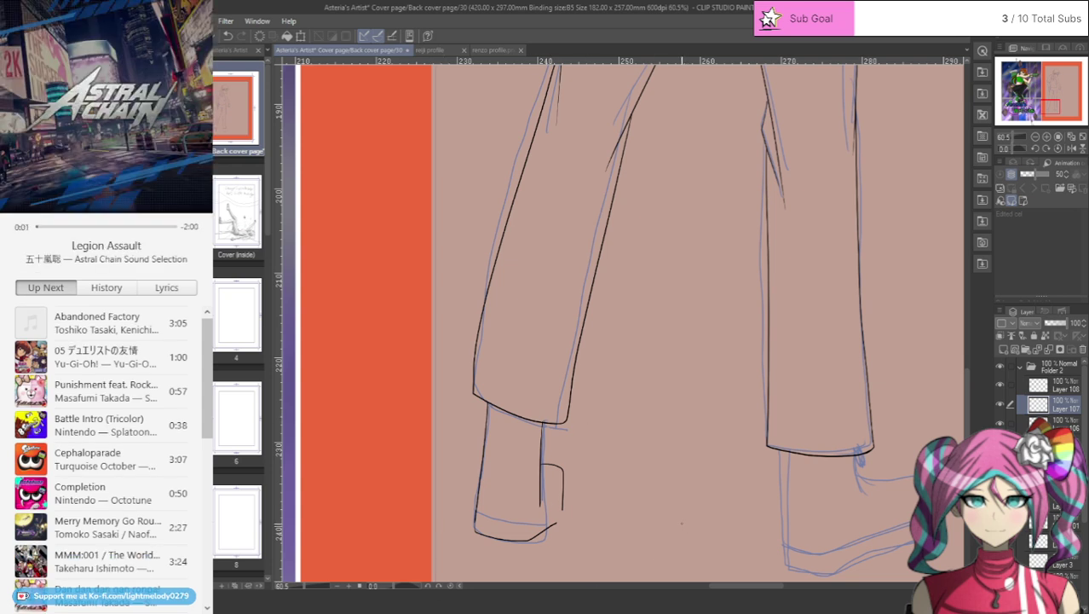
scroll(563, 538, up, 3)
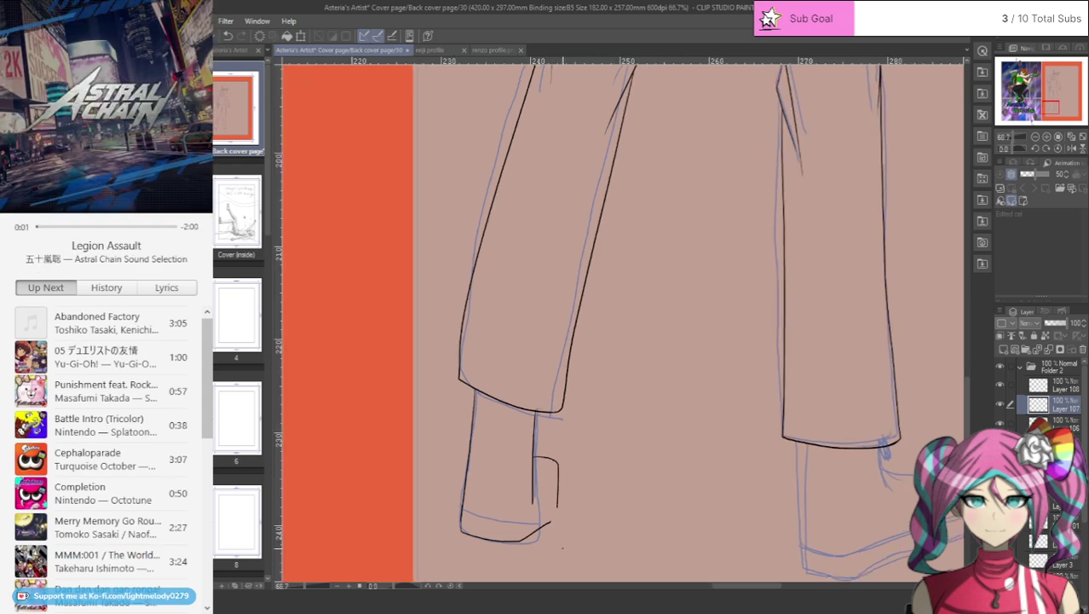
click(227, 36)
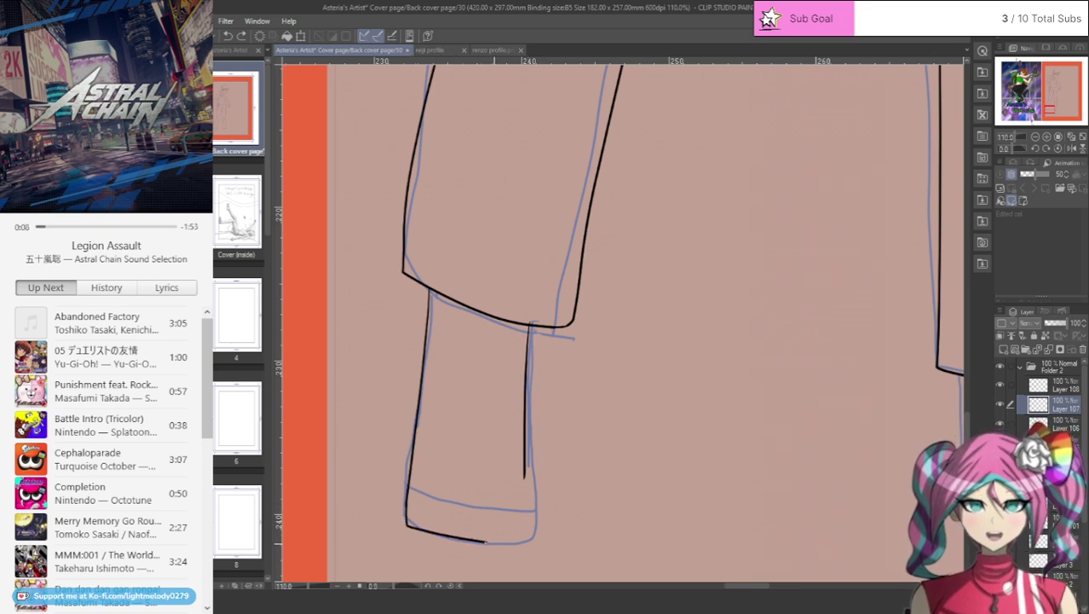
mouse_move(406, 522)
mouse_down()
mouse_move(496, 543)
mouse_move(546, 524)
mouse_move(595, 486)
mouse_up()
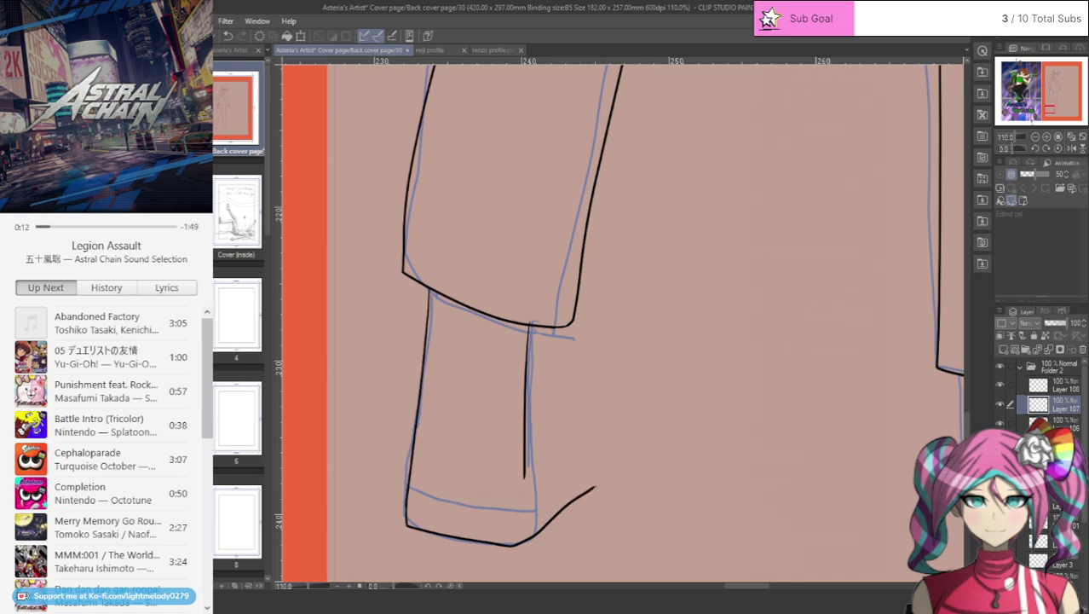
key(ctrl+z)
key(ctrl+z)
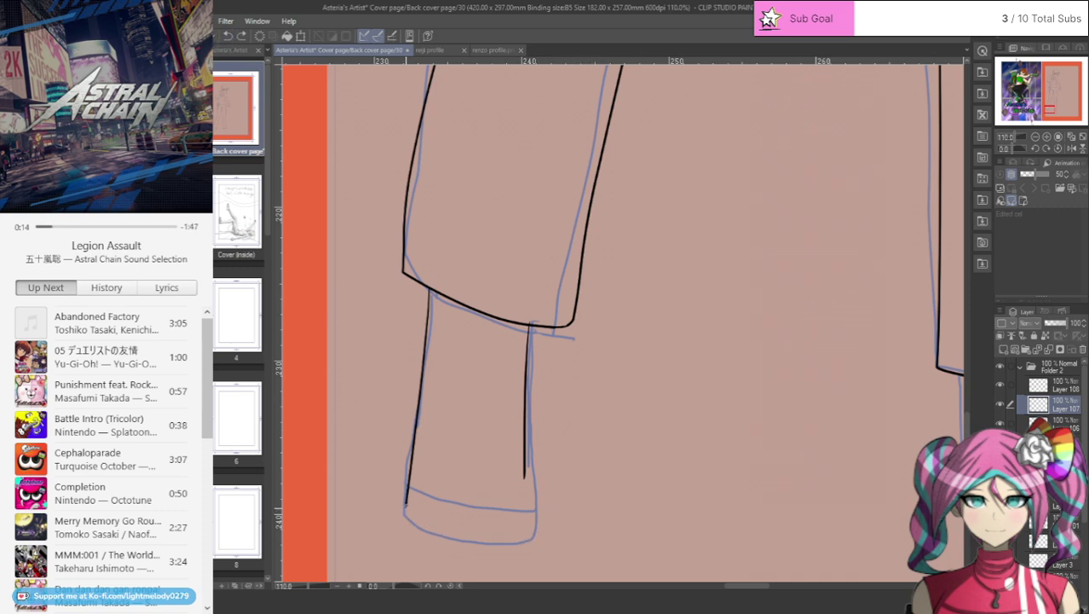
mouse_move(427, 532)
mouse_down()
mouse_move(520, 536)
mouse_move(524, 468)
mouse_up()
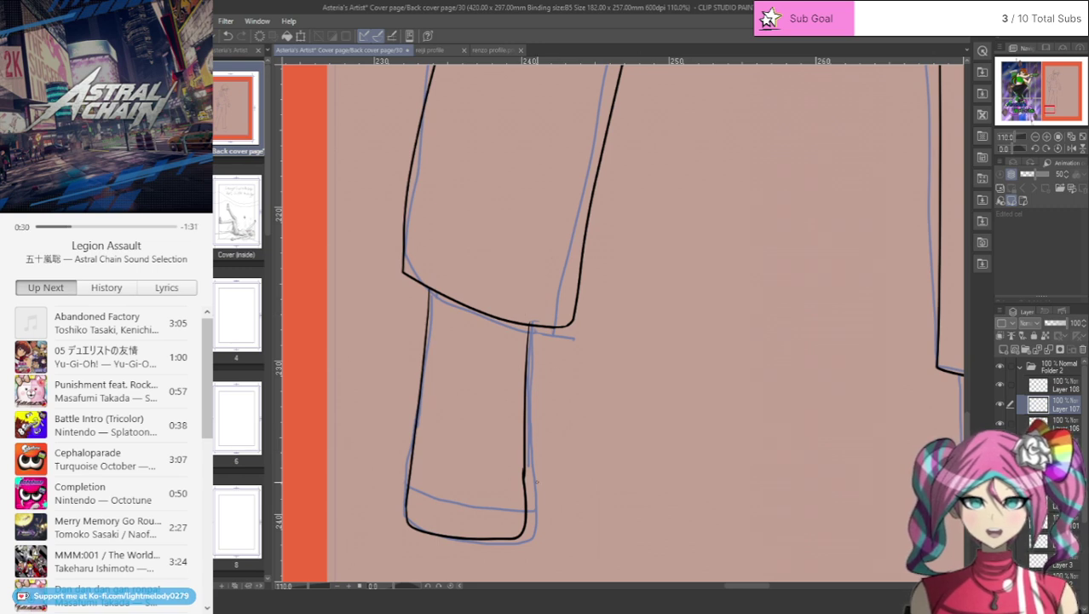
- Remove the inked outline of the left-side boot by erasing it and undoing back to the blue sketch
scroll(528, 536, up, 1)
scroll(443, 551, up, 2)
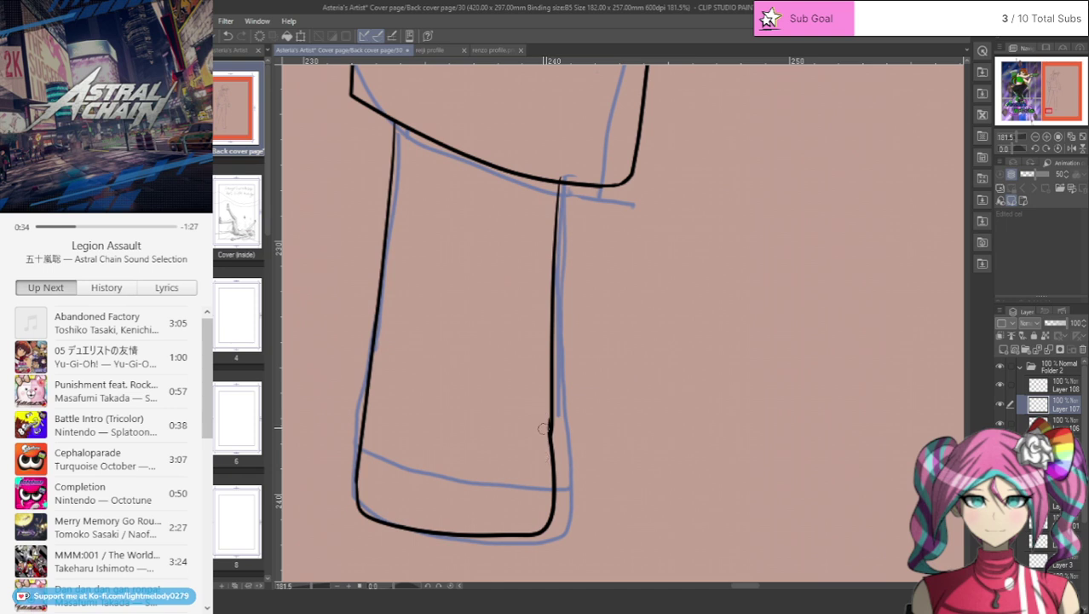
mouse_move(543, 425)
mouse_down()
mouse_move(546, 453)
mouse_move(545, 419)
mouse_move(550, 513)
mouse_move(539, 527)
mouse_move(399, 527)
mouse_move(370, 507)
mouse_move(368, 524)
mouse_move(363, 478)
mouse_move(366, 522)
mouse_up()
mouse_move(550, 512)
mouse_down()
mouse_move(542, 527)
mouse_move(550, 432)
mouse_up()
drag(552, 337, 556, 203)
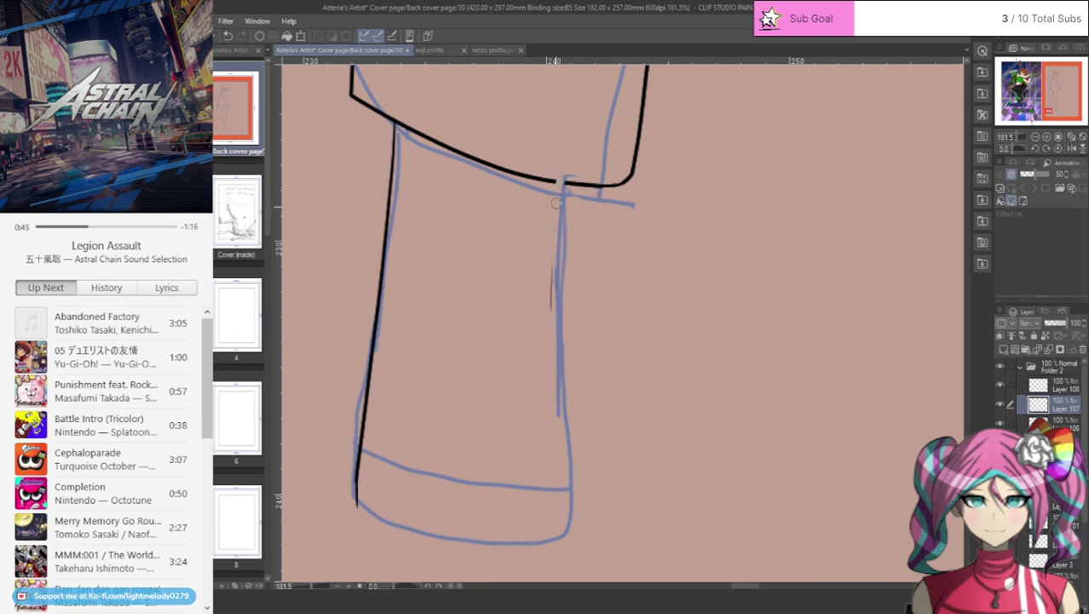
click(228, 37)
click(227, 37)
click(227, 38)
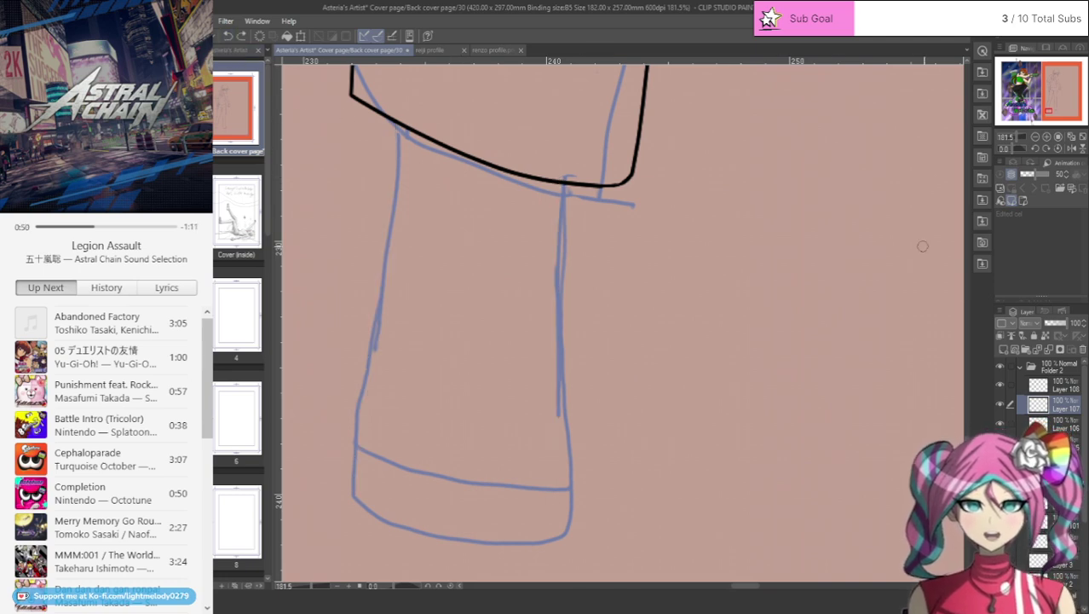
- Ink a crotch fold curving down to the top of the inseam and out across the right-side thigh
scroll(807, 438, up, 15)
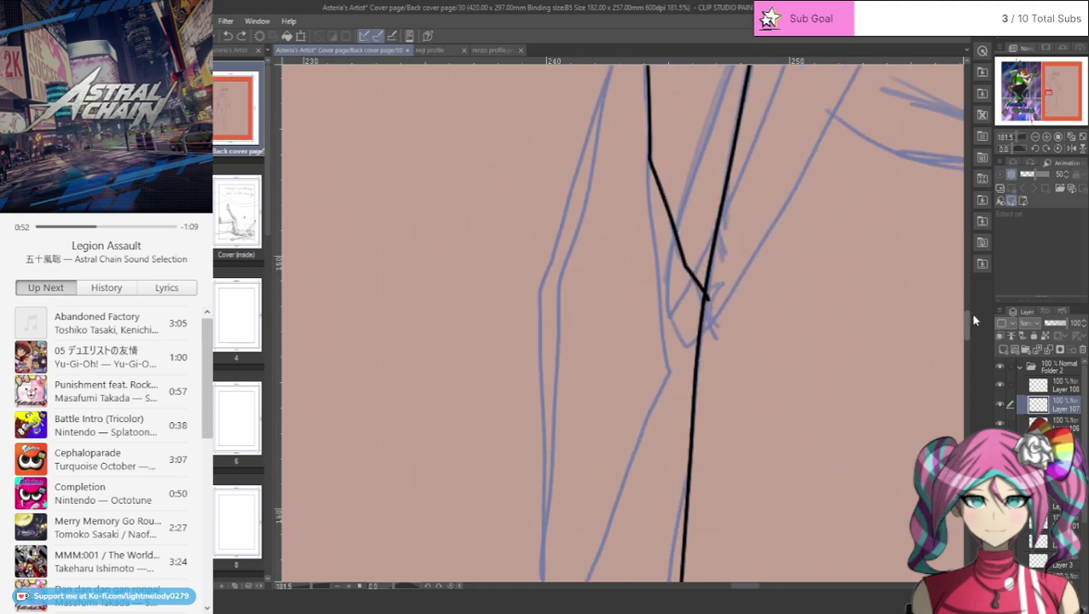
scroll(700, 515, right, 4)
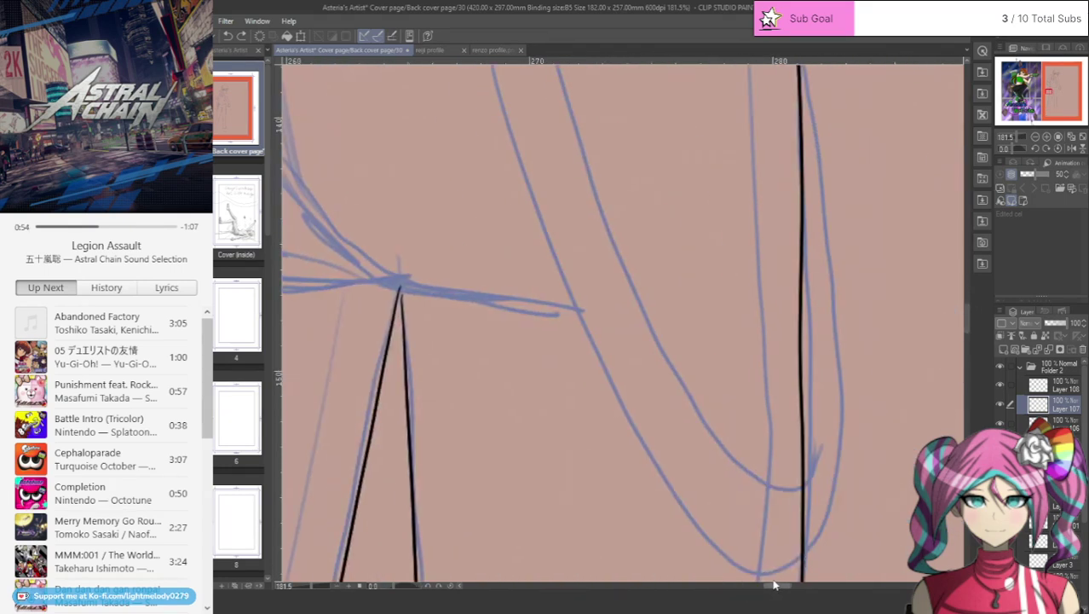
scroll(943, 331, up, 5)
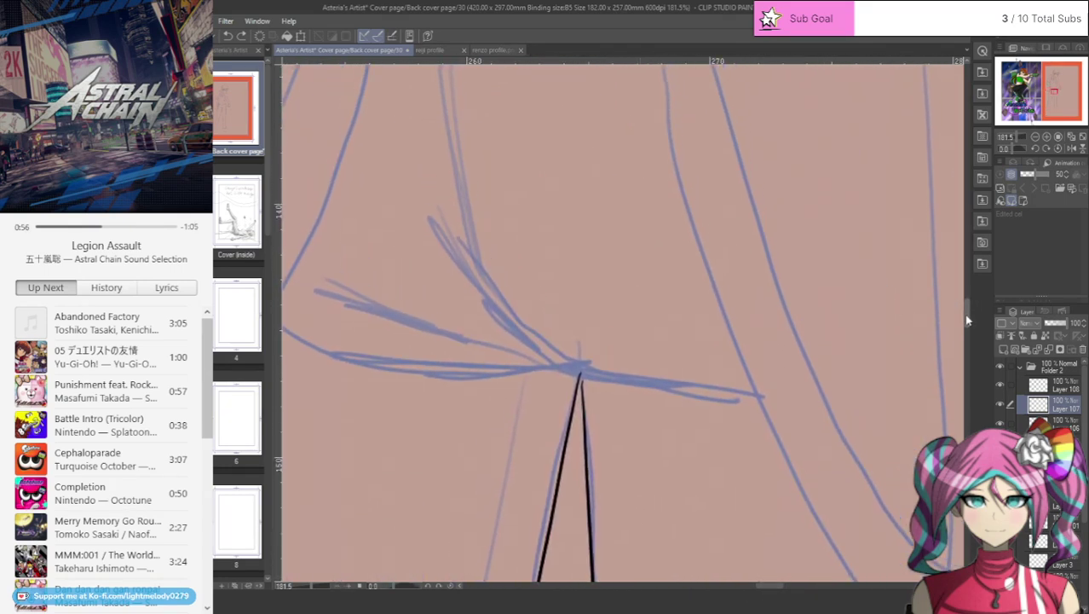
scroll(758, 585, left, 3)
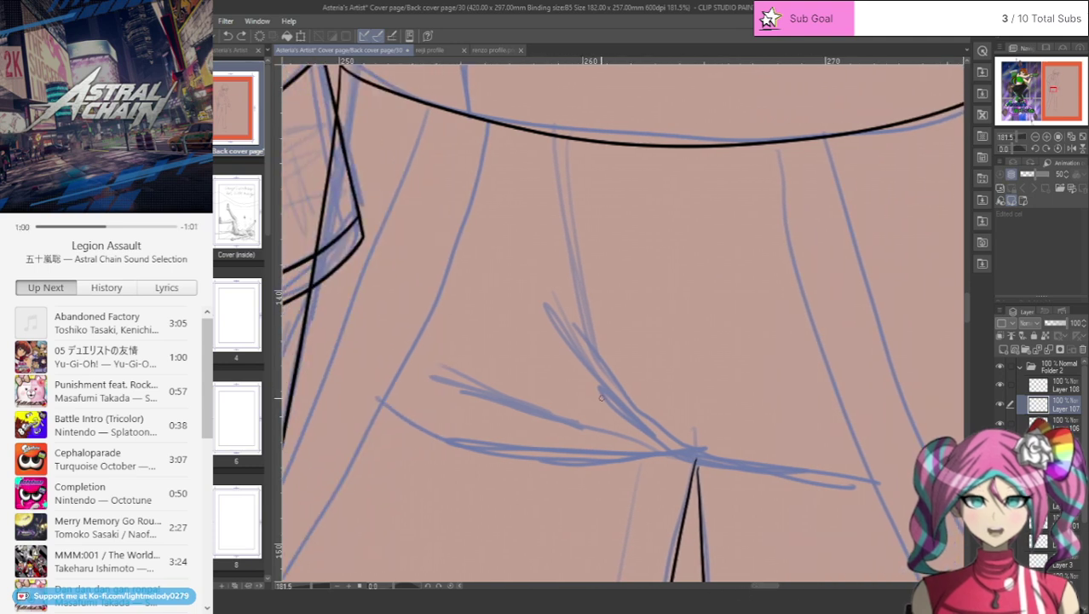
mouse_move(525, 403)
mouse_down()
mouse_move(628, 452)
mouse_move(869, 465)
mouse_up()
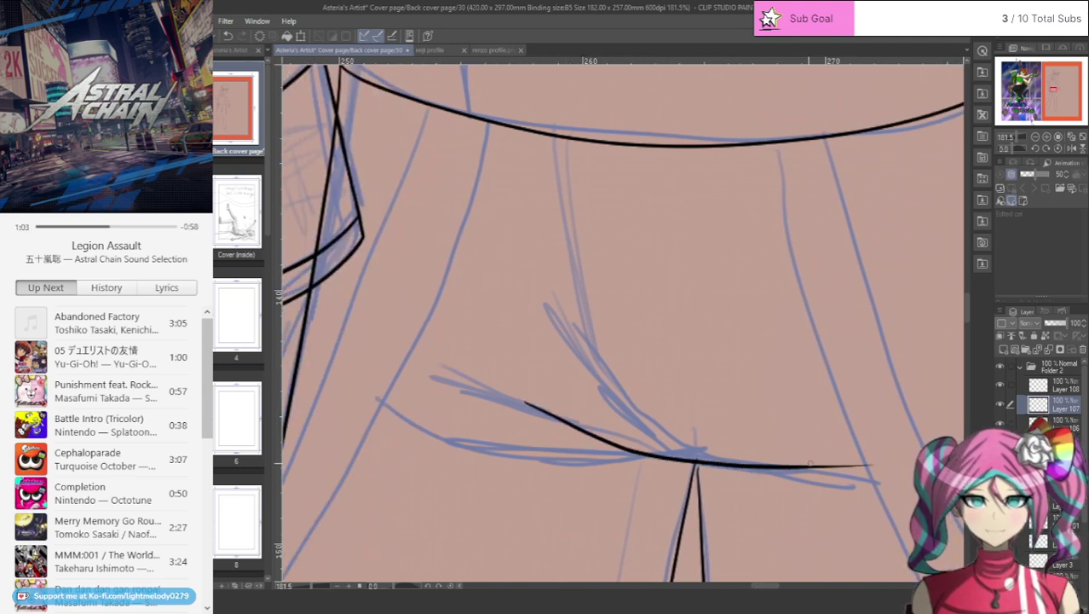
click(228, 36)
mouse_move(588, 366)
mouse_down()
mouse_move(713, 466)
mouse_move(835, 491)
mouse_up()
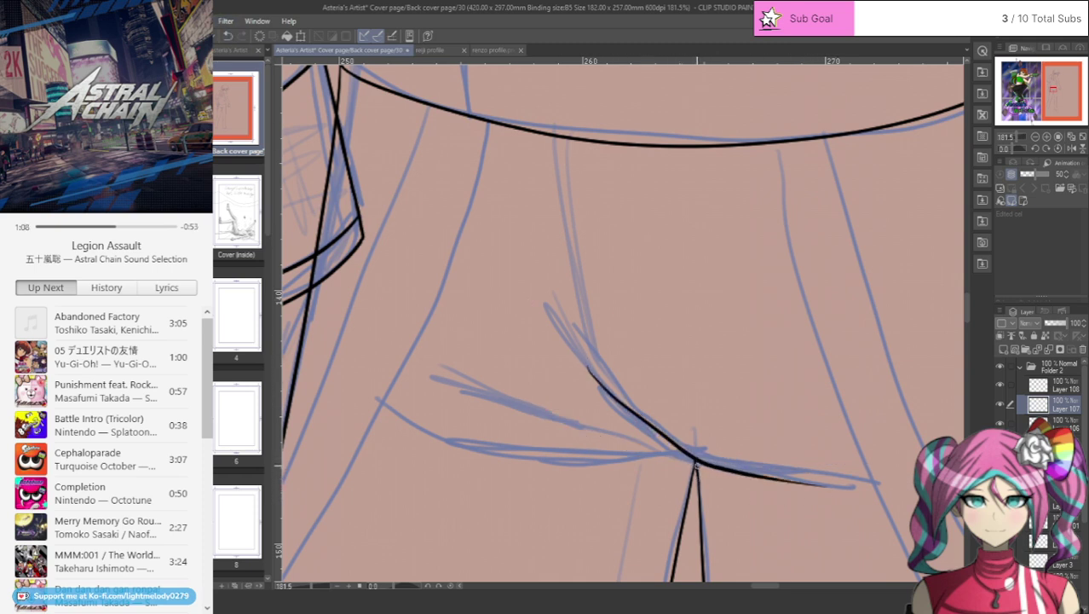
- Ink a curved fold from the crotch across the left-side thigh, undoing strokes that miss the sketch and redrawing it
mouse_move(692, 458)
mouse_down()
mouse_move(558, 451)
mouse_move(334, 409)
mouse_up()
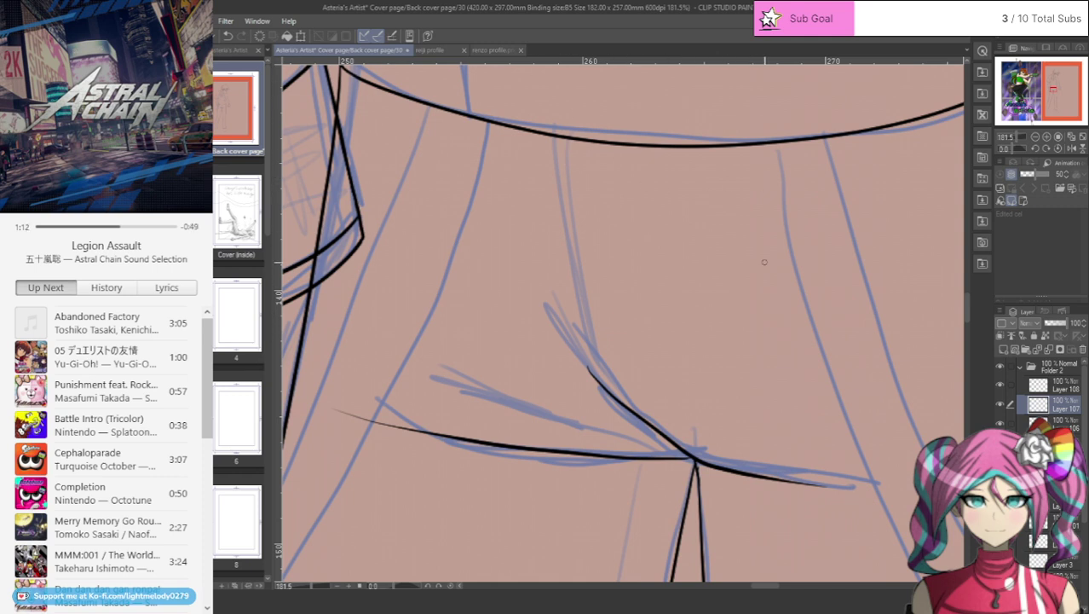
click(228, 36)
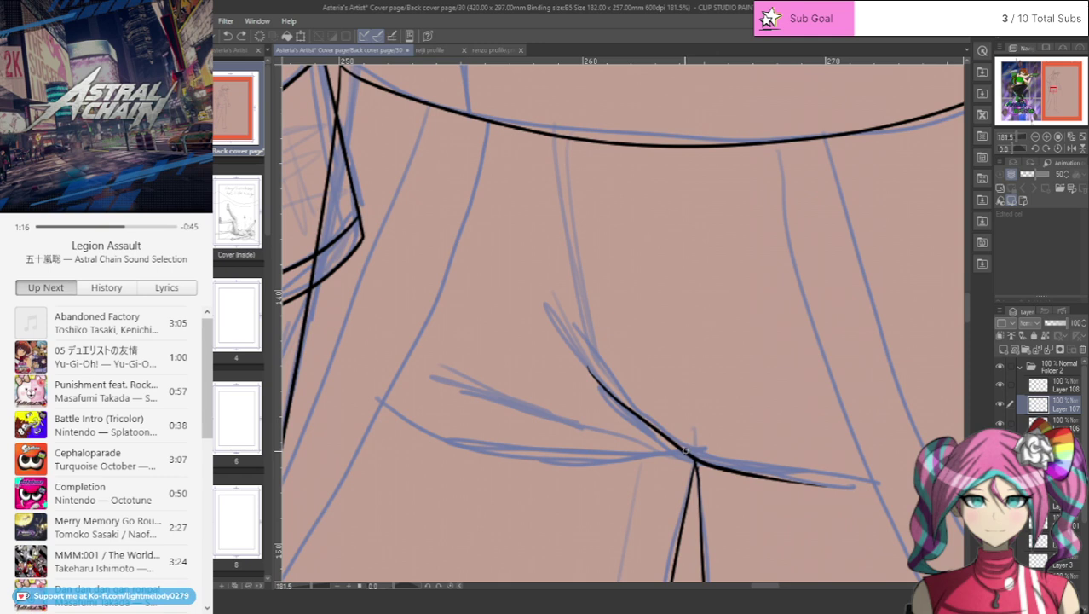
drag(685, 449, 473, 440)
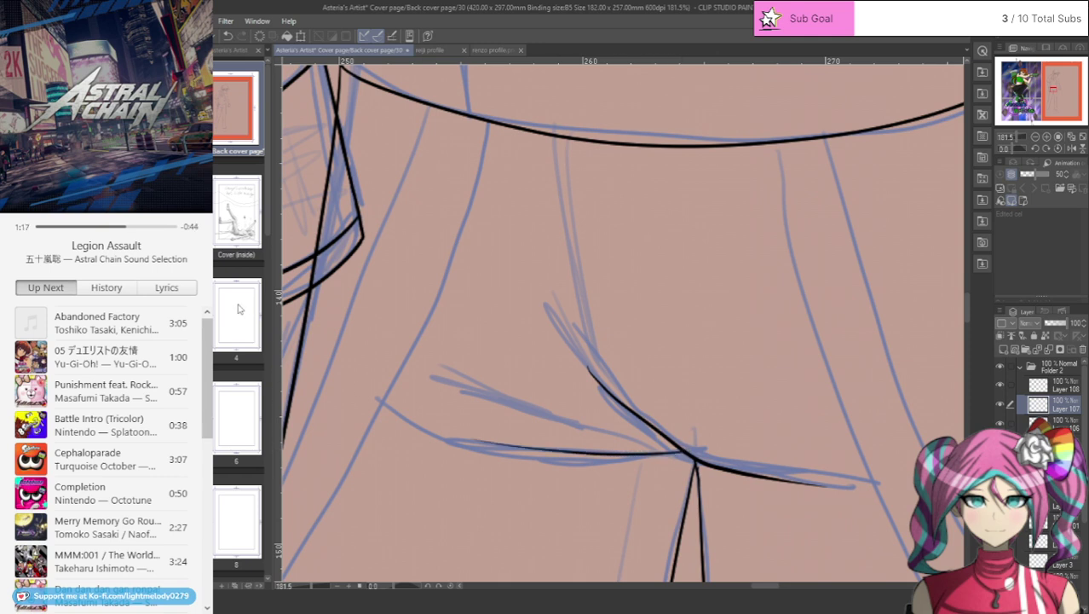
click(227, 36)
mouse_move(691, 456)
mouse_down()
mouse_move(554, 454)
mouse_move(422, 428)
mouse_move(356, 383)
mouse_up()
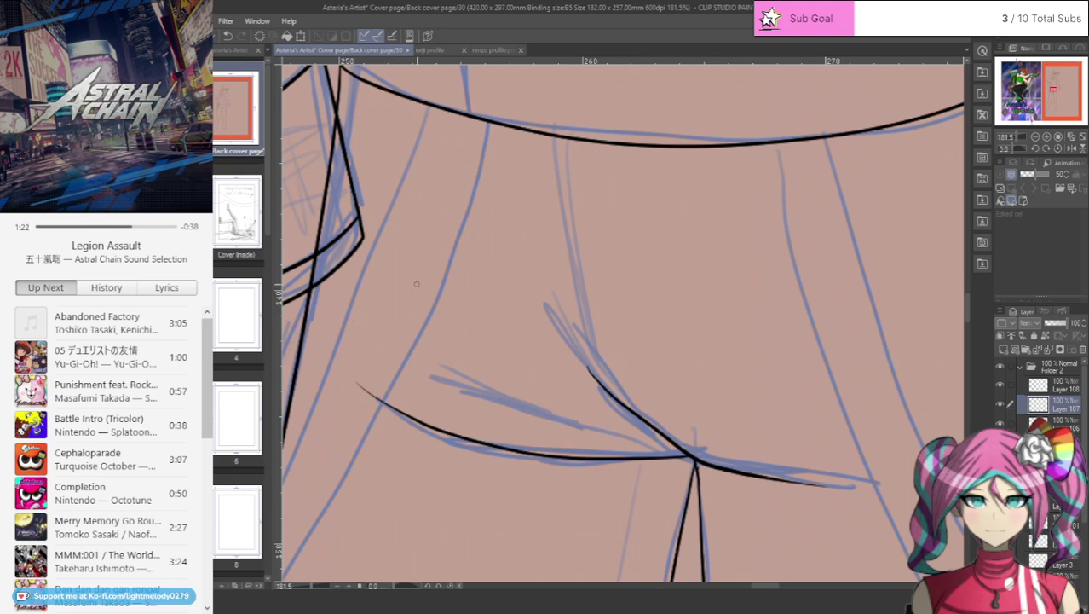
- Add a new raster layer above the trouser line art for inking the boots
scroll(480, 196, down, 4)
drag(1063, 86, 1058, 109)
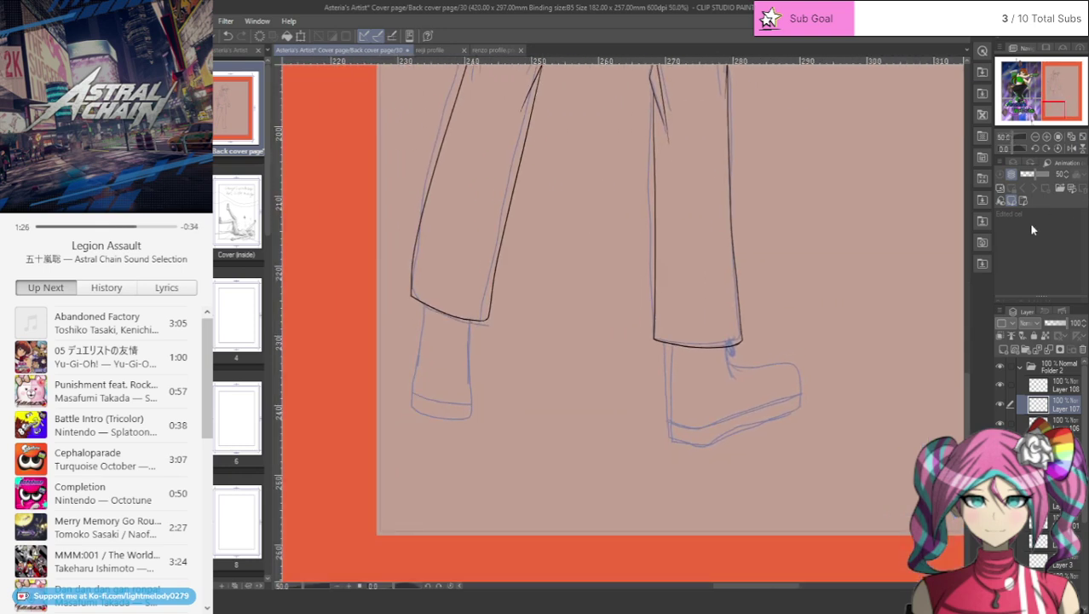
click(1005, 349)
- Ink the left-side boot's outer edge from the hem down and round it into the bottom of the sole, undoing unsuitable strokes
scroll(625, 313, up, 2)
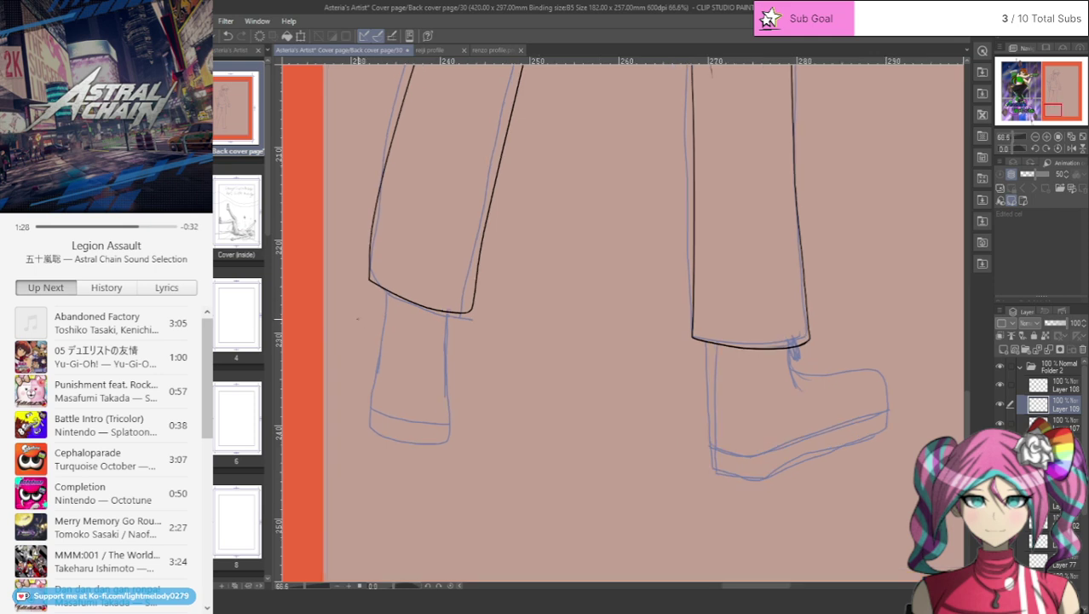
scroll(367, 341, up, 3)
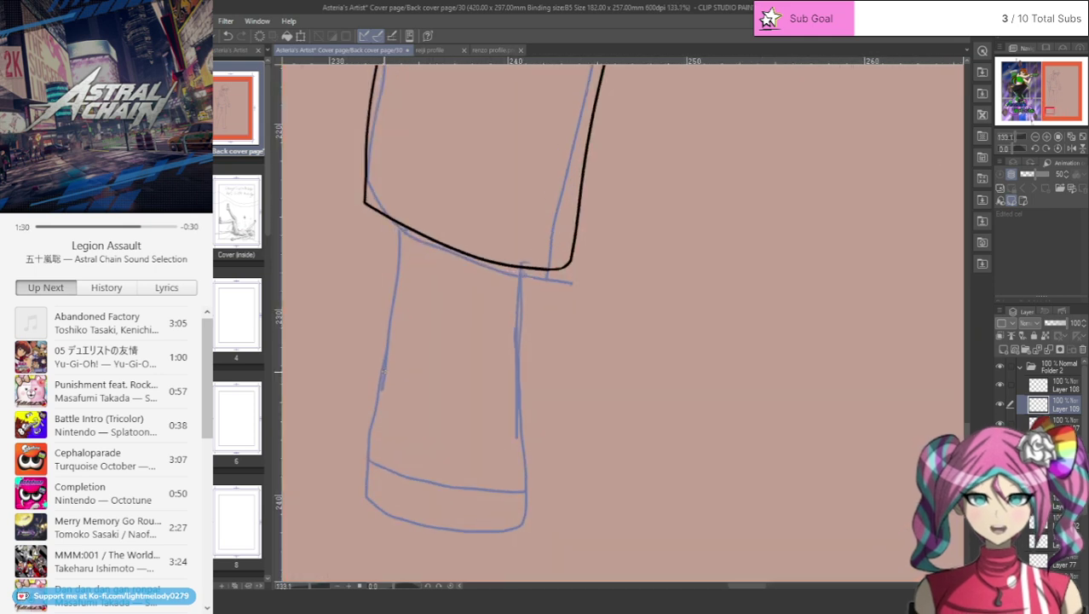
drag(397, 225, 378, 332)
key(ctrl+z)
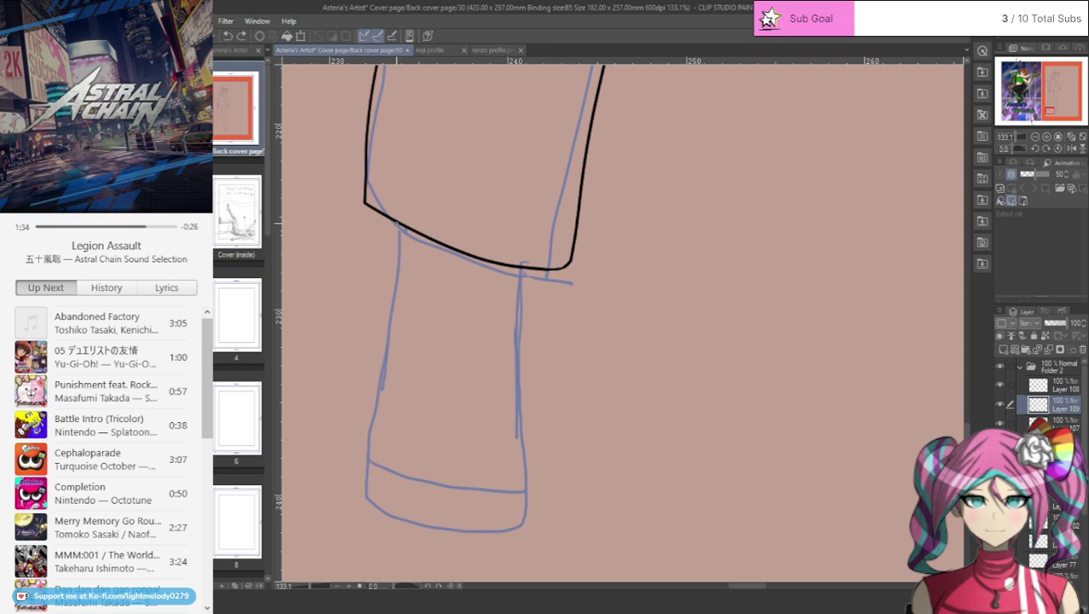
mouse_move(399, 223)
mouse_down()
mouse_move(369, 488)
mouse_move(378, 508)
mouse_move(422, 520)
mouse_up()
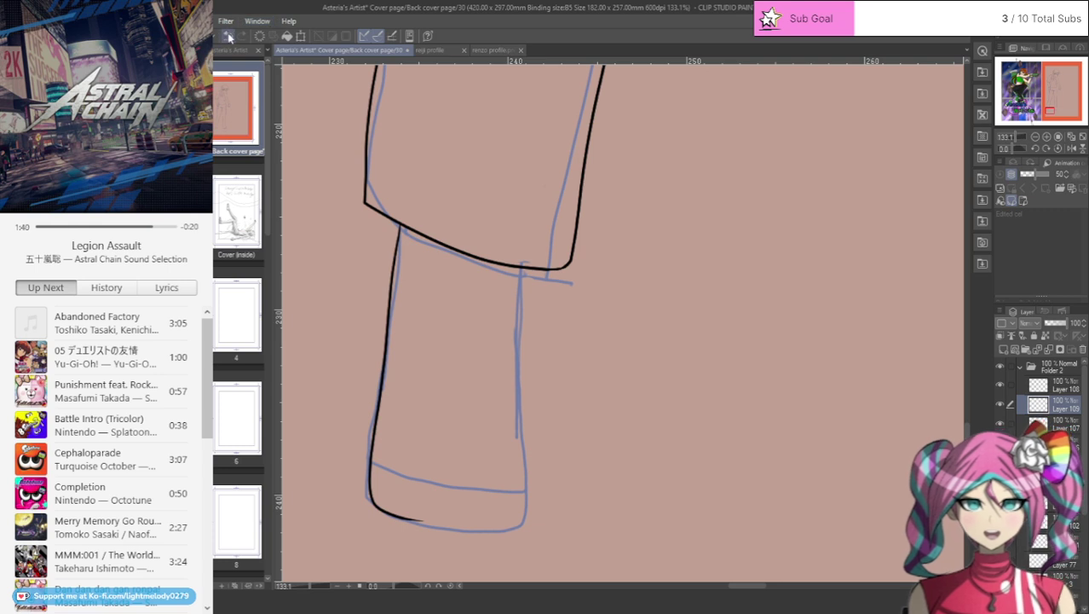
key(ctrl+z)
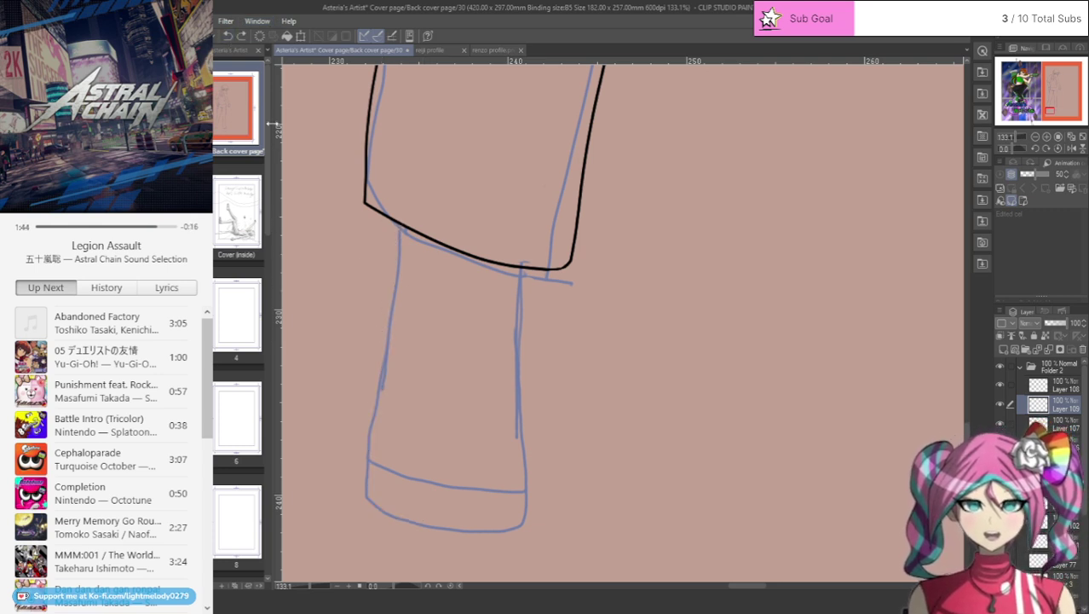
mouse_move(398, 225)
mouse_down()
mouse_move(375, 502)
mouse_move(397, 519)
mouse_move(495, 527)
mouse_up()
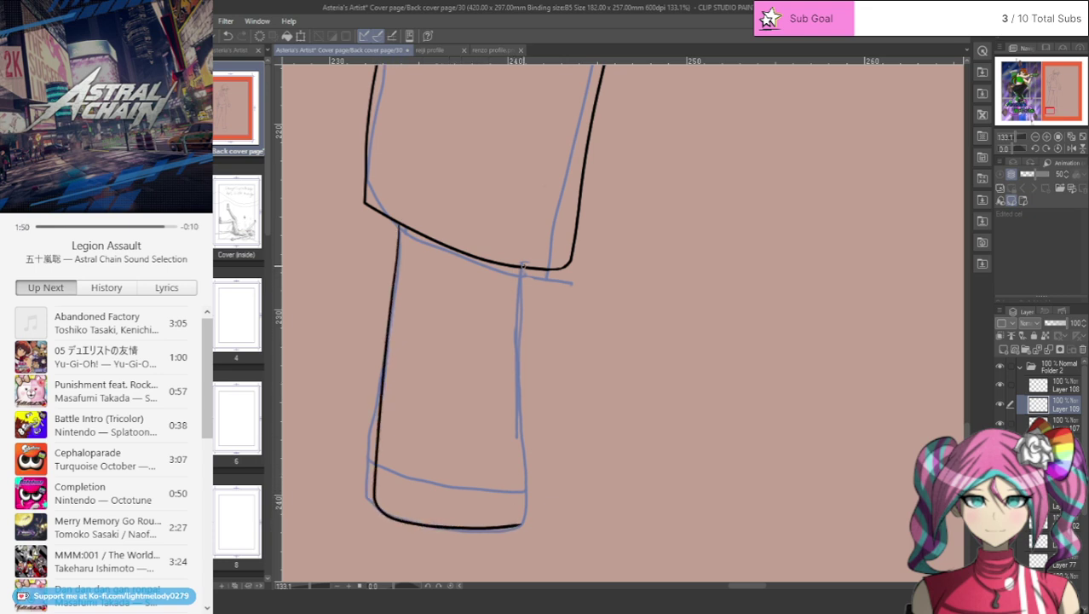
- Ink the left-side boot's inner edge as a nearly straight line from hem to sole, undoing the earlier tries
drag(522, 265, 524, 524)
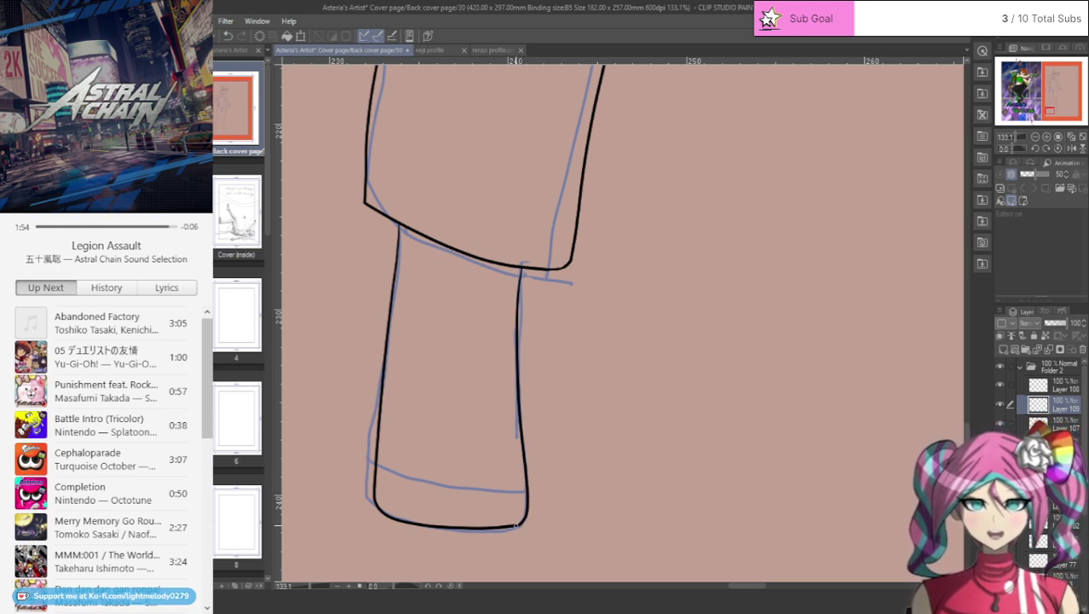
key(ctrl+z)
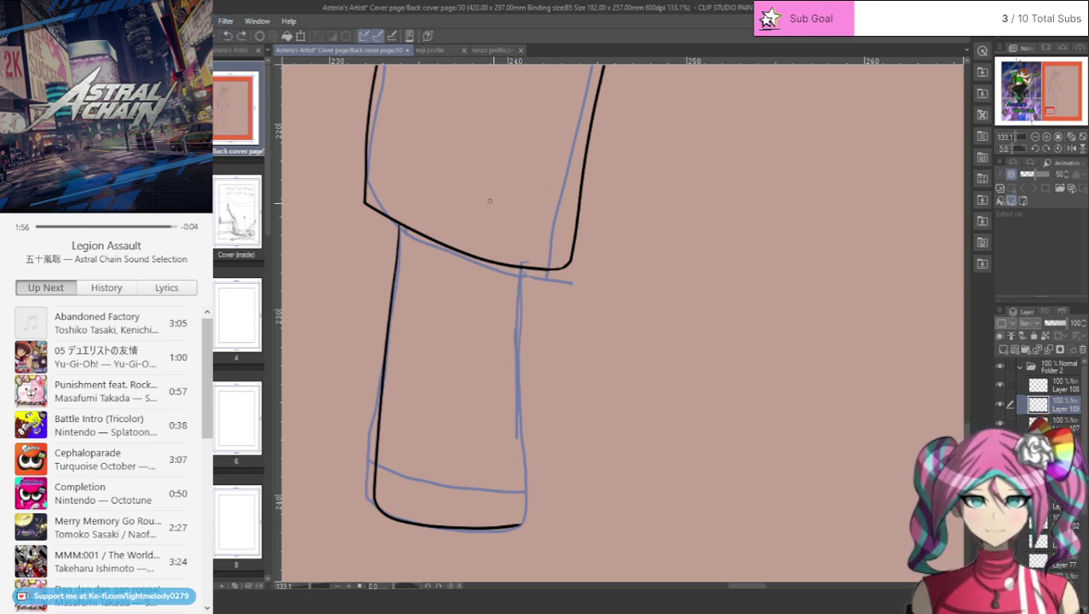
drag(523, 265, 511, 517)
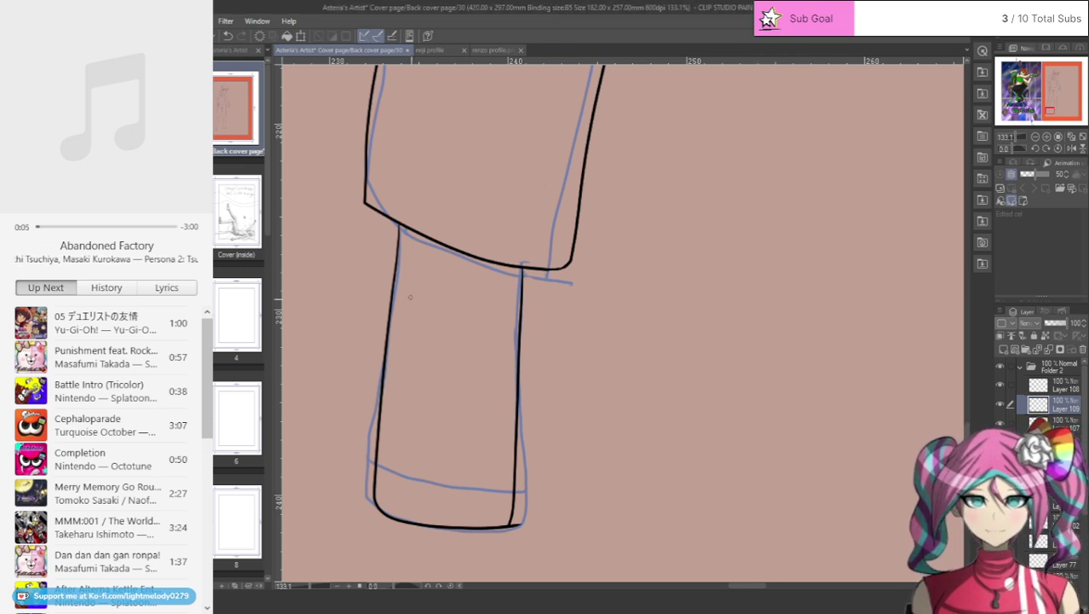
key(ctrl+z)
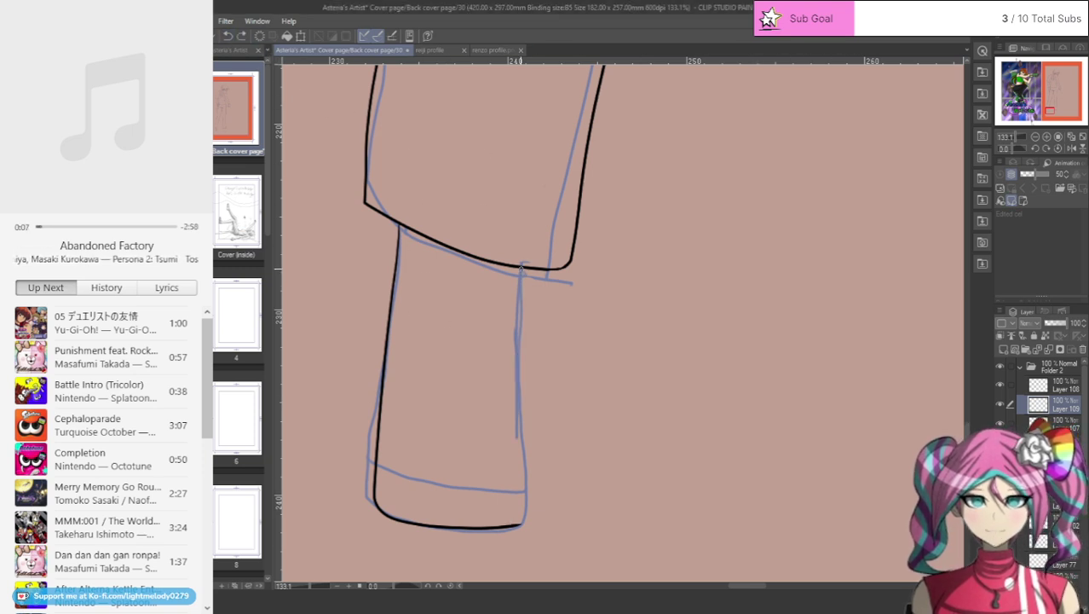
drag(523, 266, 522, 488)
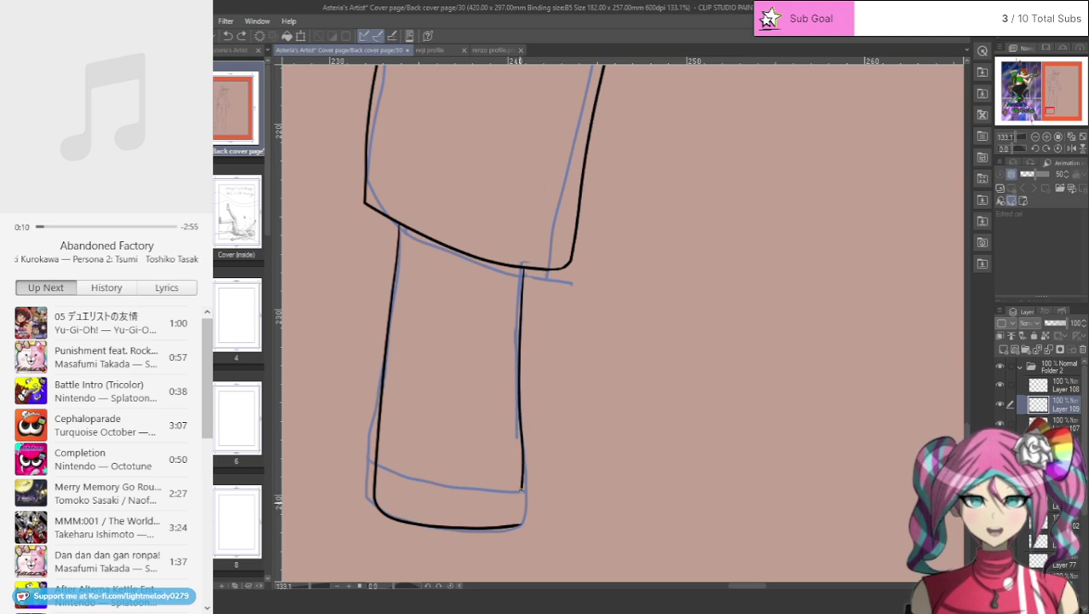
click(234, 37)
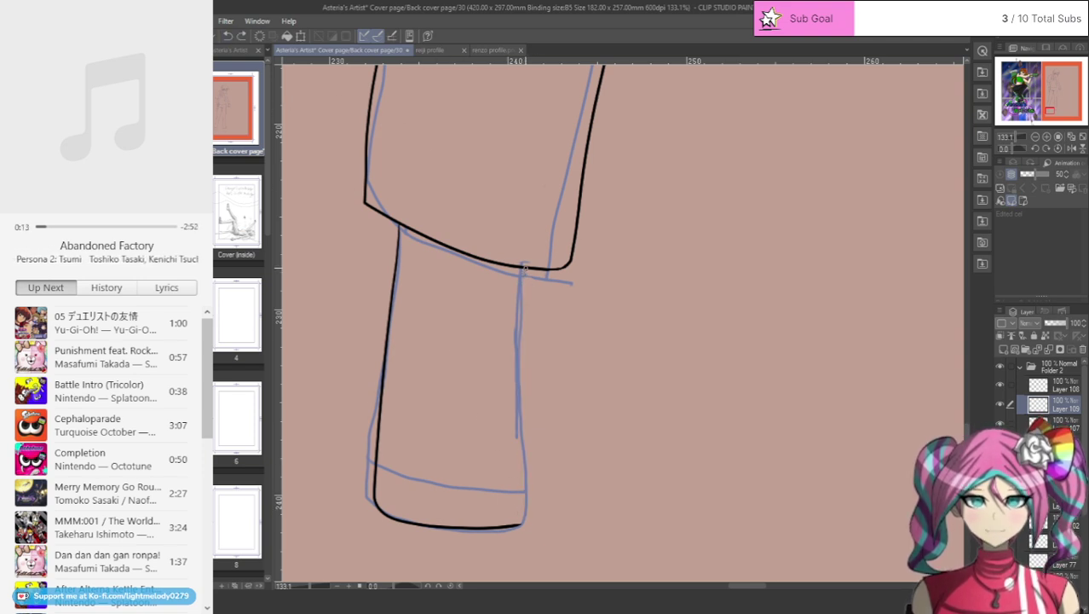
drag(525, 268, 522, 503)
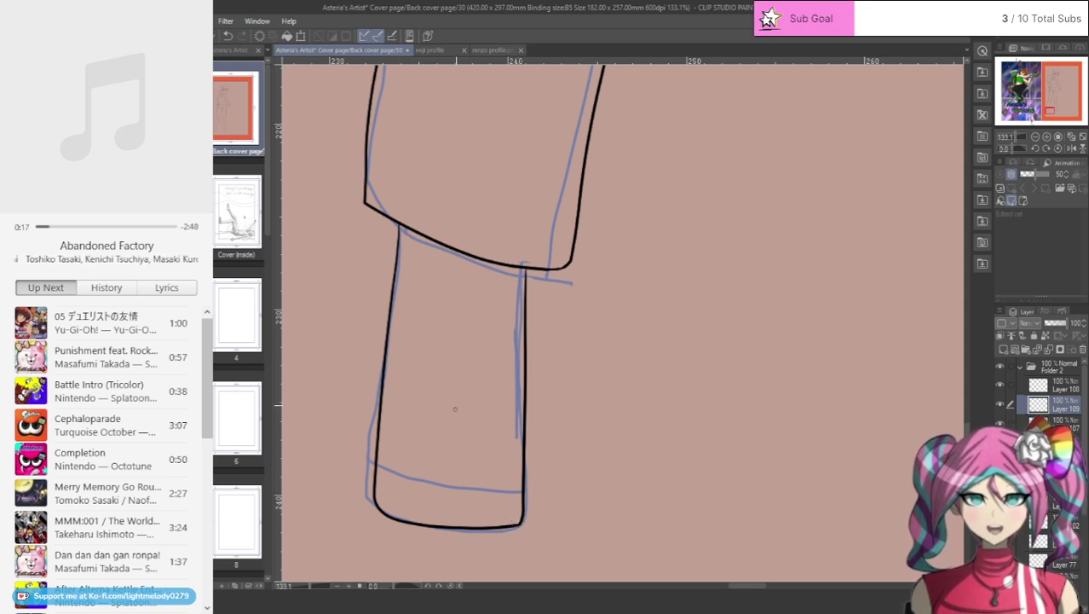
- Ink a curved sole line across the lower part of the left-side boot
scroll(398, 488, up, 1)
scroll(437, 500, up, 1)
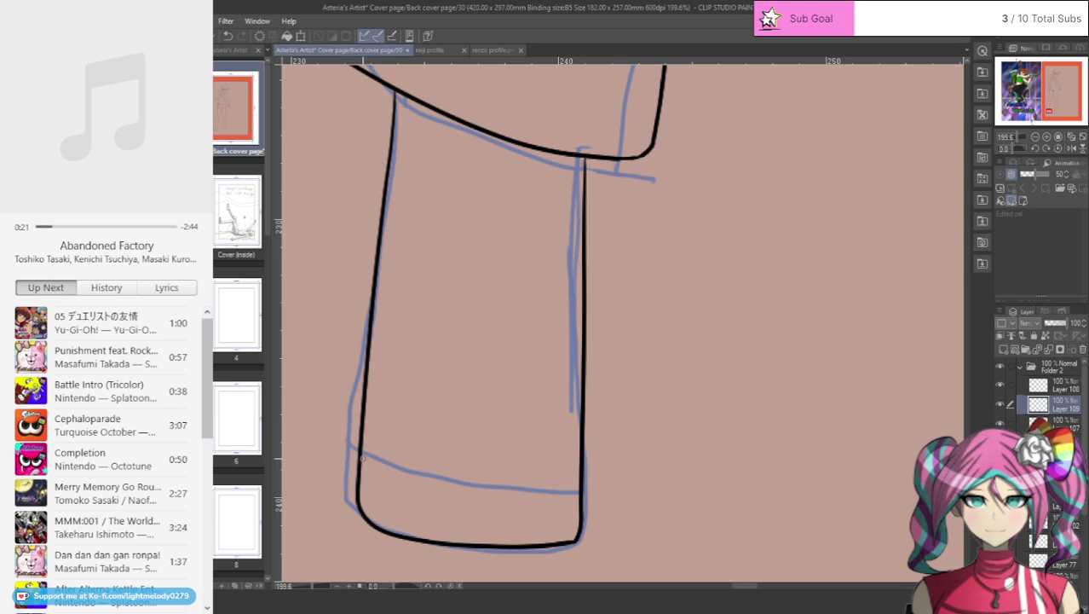
drag(362, 458, 562, 489)
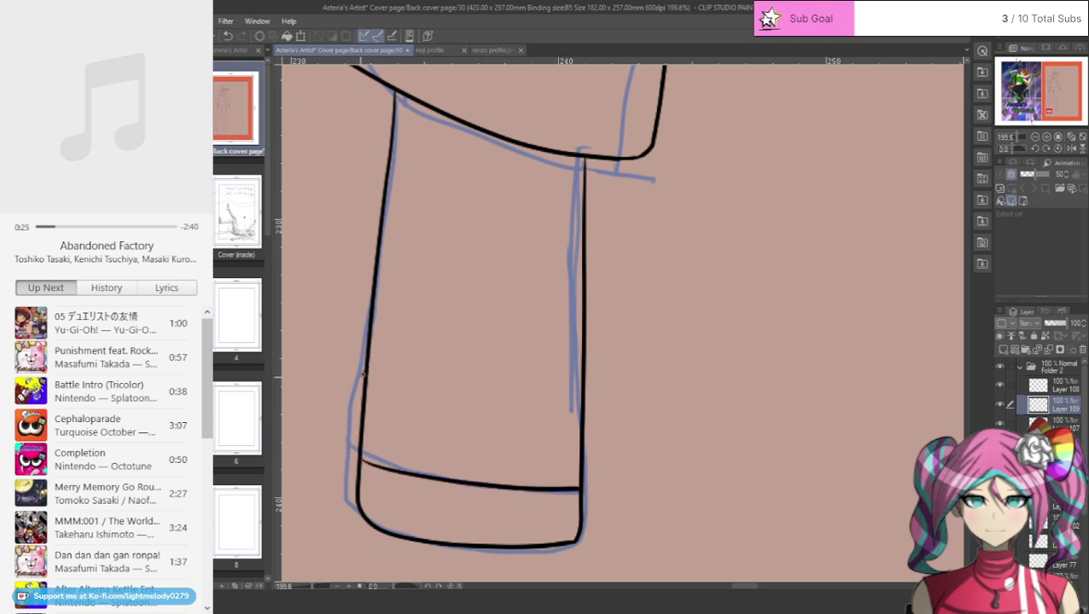
- Ink a narrow bulge along the lower outer edge of the left-side boot, undoing and redrawing it to meet the sole corner
mouse_move(356, 392)
mouse_down()
mouse_move(345, 482)
mouse_move(363, 509)
mouse_up()
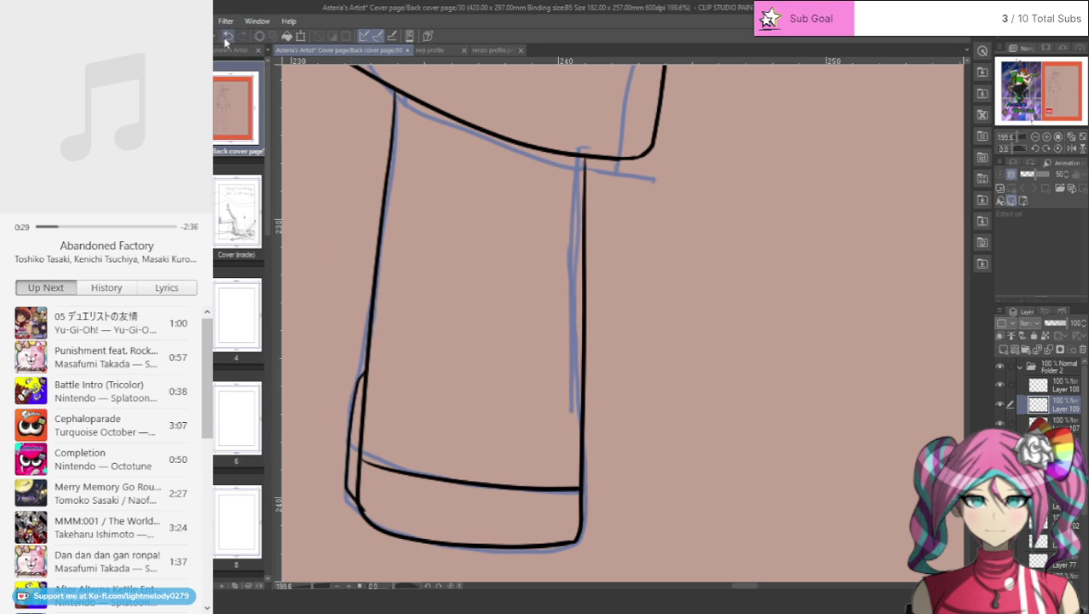
key(ctrl+z)
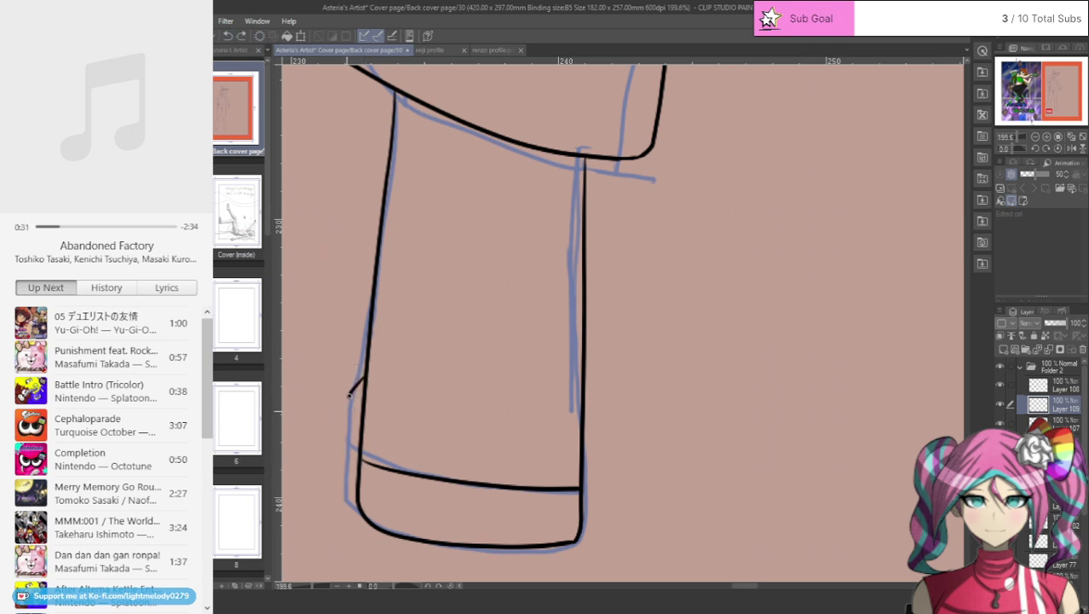
mouse_move(349, 395)
mouse_down()
mouse_move(342, 487)
mouse_move(358, 508)
mouse_up()
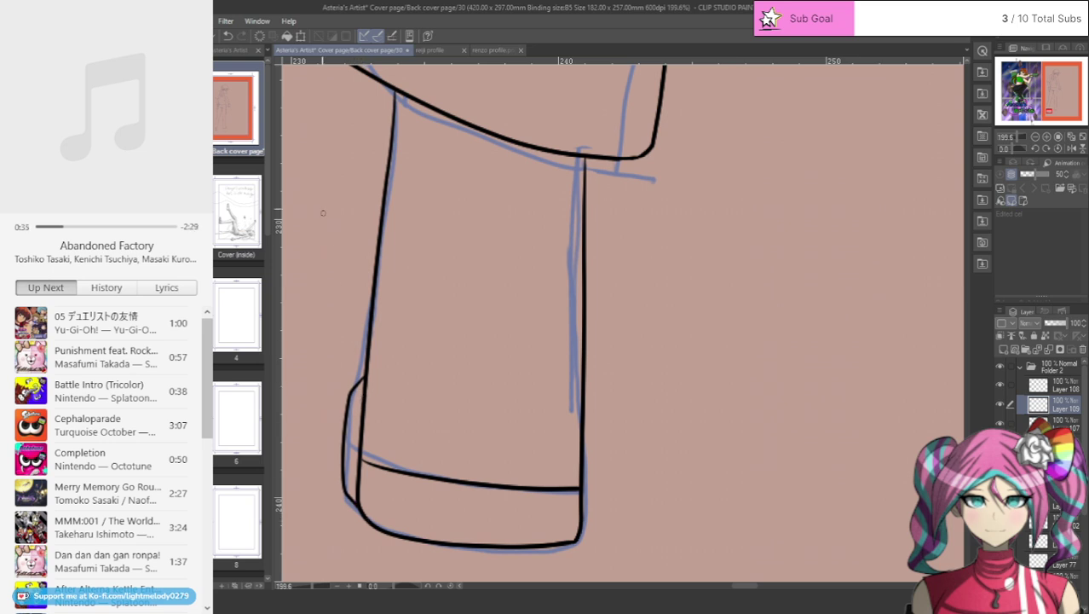
key(ctrl+z)
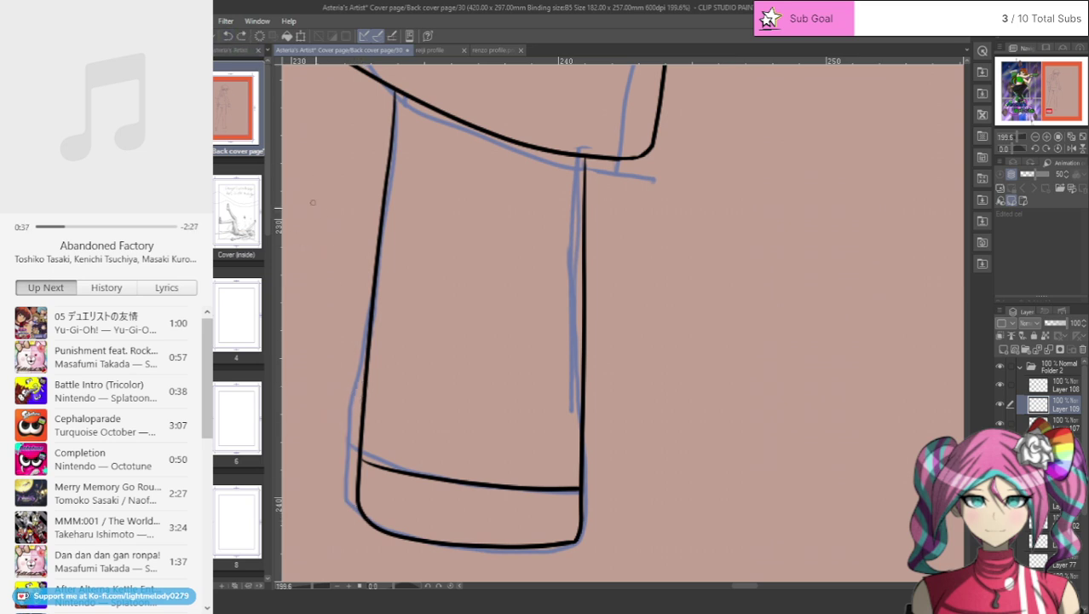
mouse_move(366, 360)
mouse_down()
mouse_move(347, 421)
mouse_move(358, 501)
mouse_up()
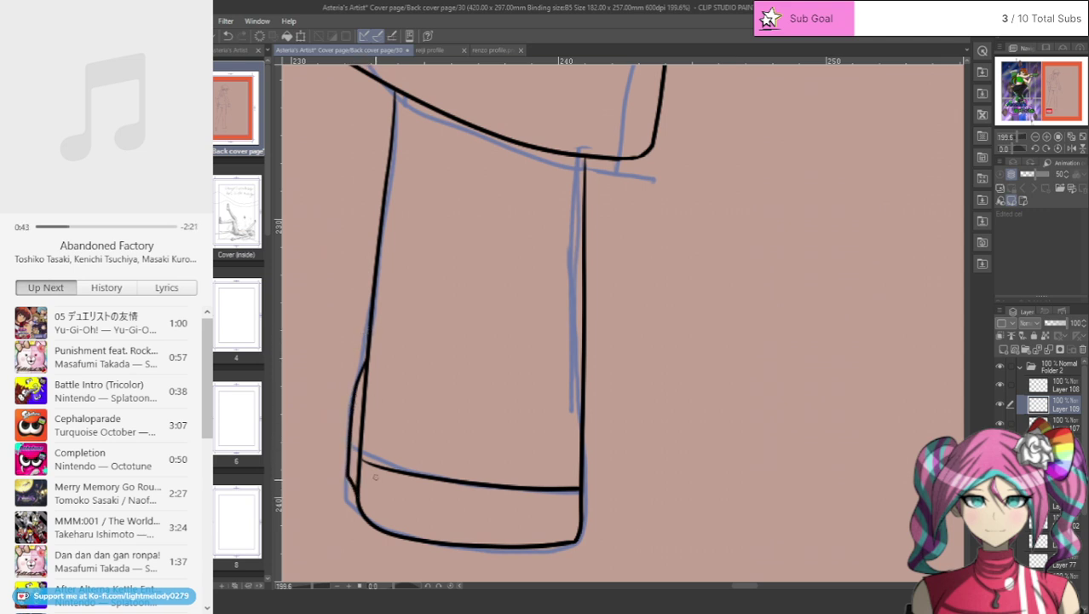
- Ink a higher, flatter bottom edge on the left-side boot and erase the old rounded one beneath it
drag(362, 517, 573, 532)
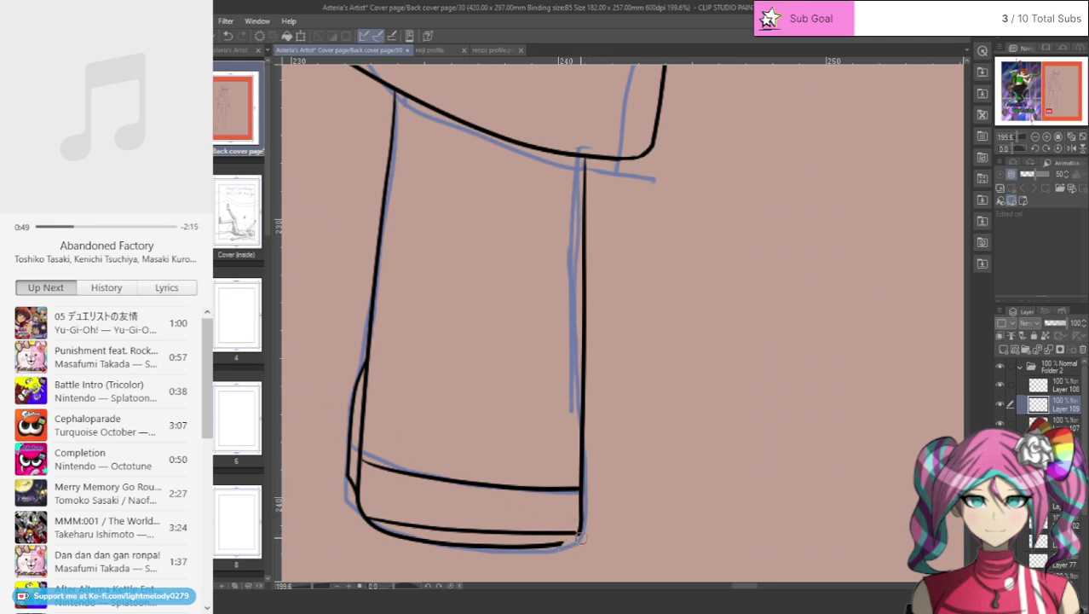
mouse_move(562, 542)
mouse_down()
mouse_move(441, 547)
mouse_move(496, 547)
mouse_move(385, 539)
mouse_move(431, 543)
mouse_move(357, 524)
mouse_up()
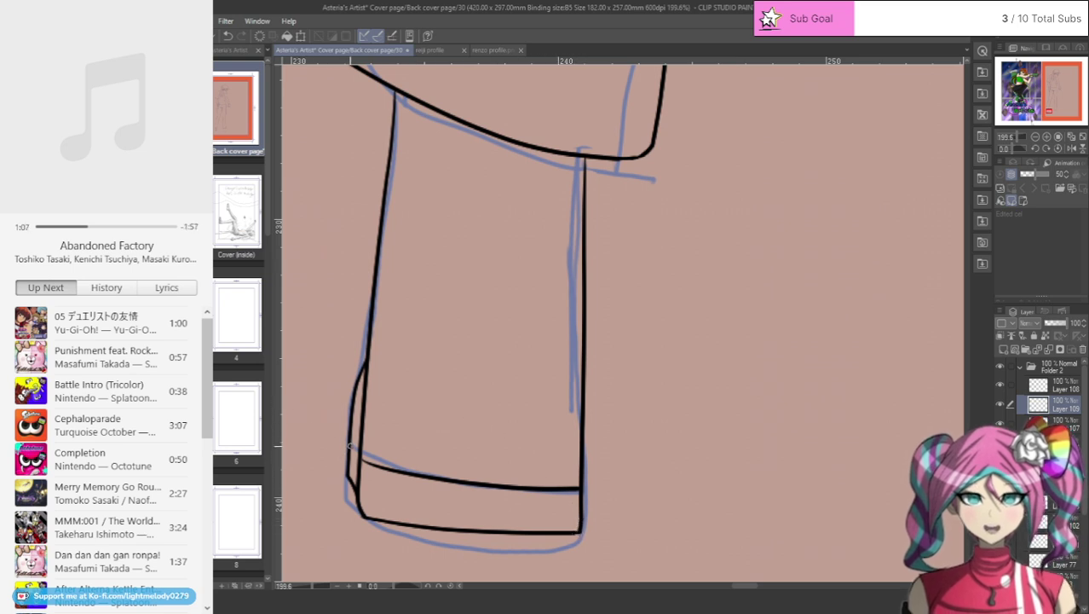
- Ink a short sole line inside the left-side boot's outer bulge and erase the sole line across the front
click(227, 37)
drag(349, 457, 357, 474)
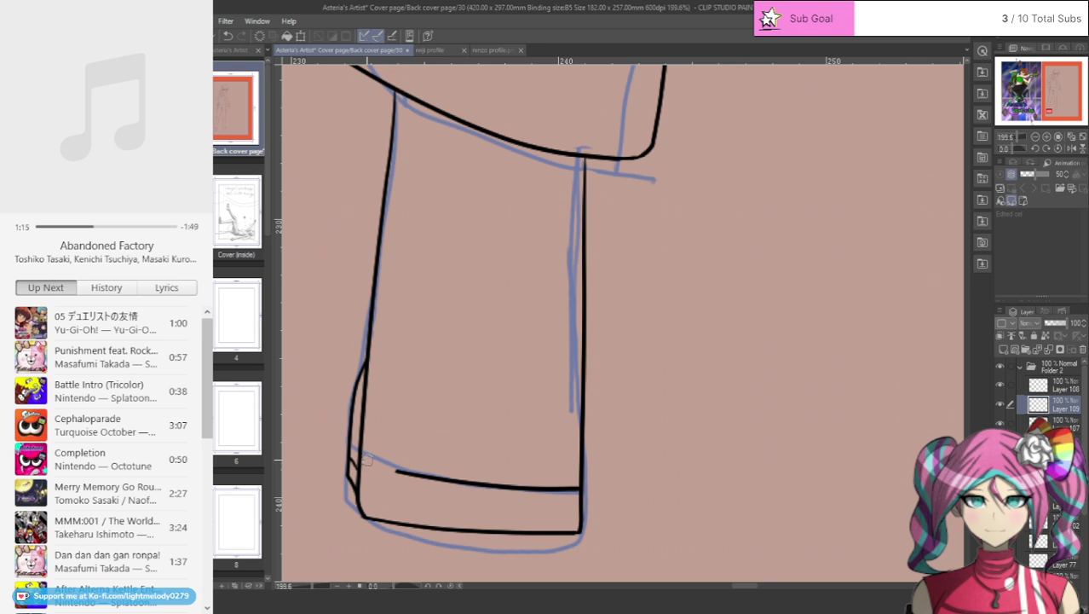
drag(385, 469, 575, 491)
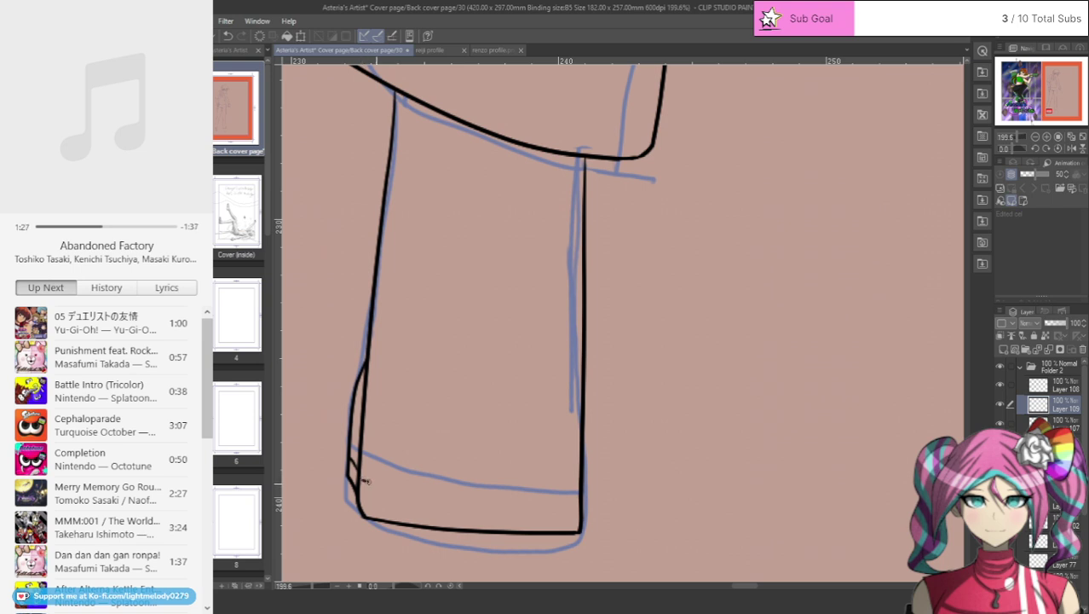
- Ink a curved sole line across the front of the left-side boot, undoing and redrawing it to reach the inner edge
mouse_move(365, 481)
mouse_down()
mouse_move(430, 494)
mouse_move(573, 493)
mouse_up()
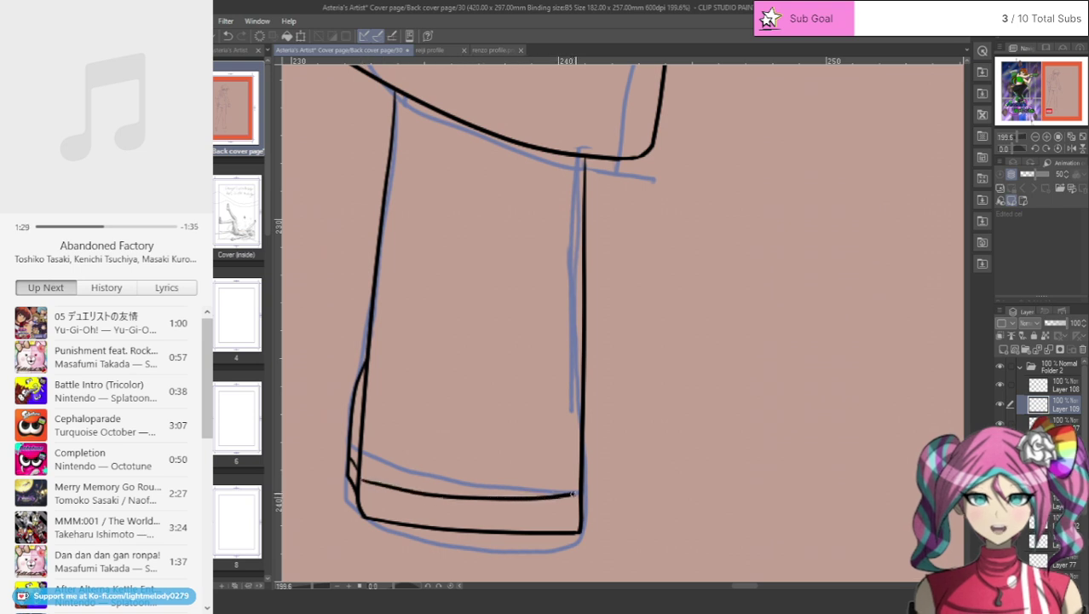
click(228, 36)
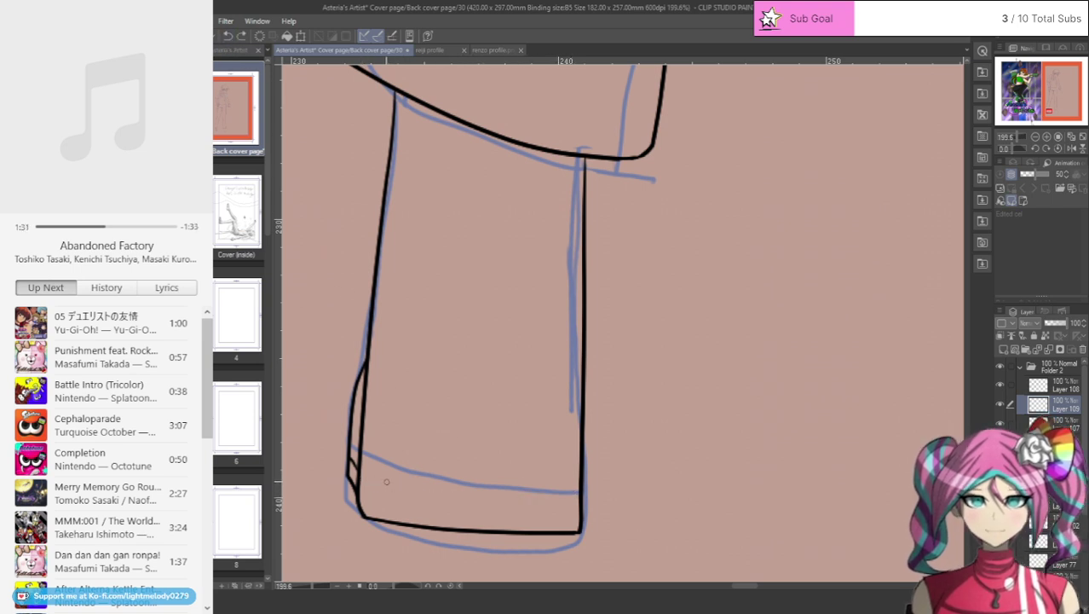
drag(360, 478, 553, 491)
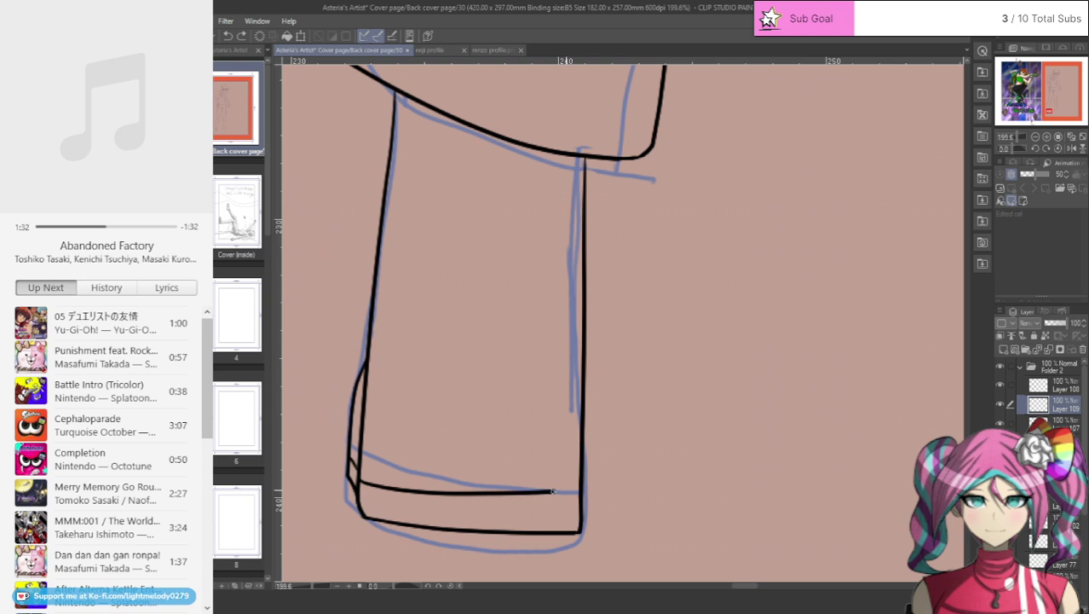
click(228, 35)
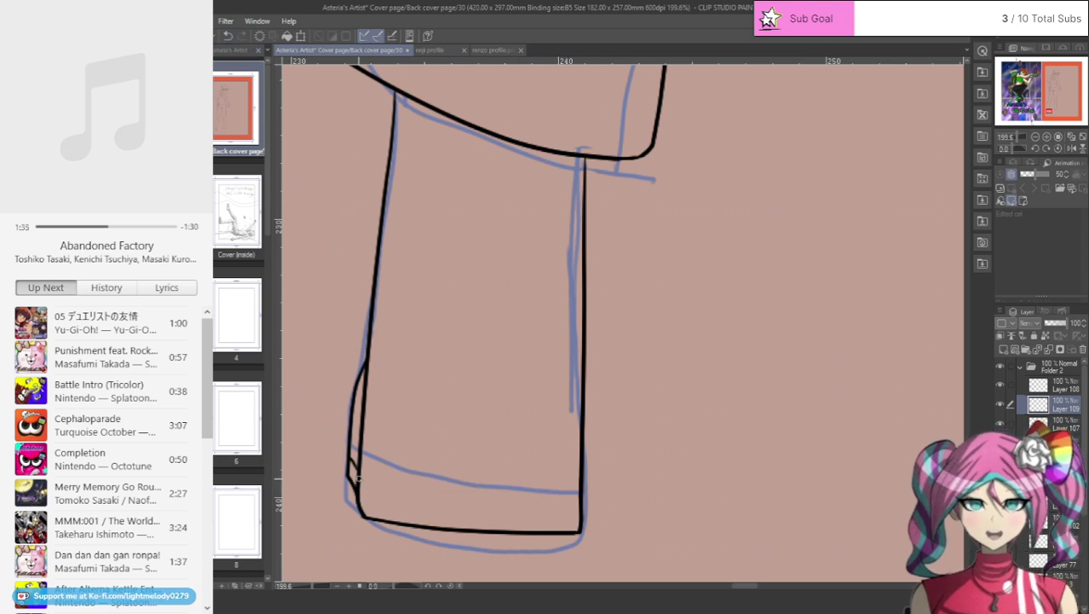
drag(358, 479, 580, 503)
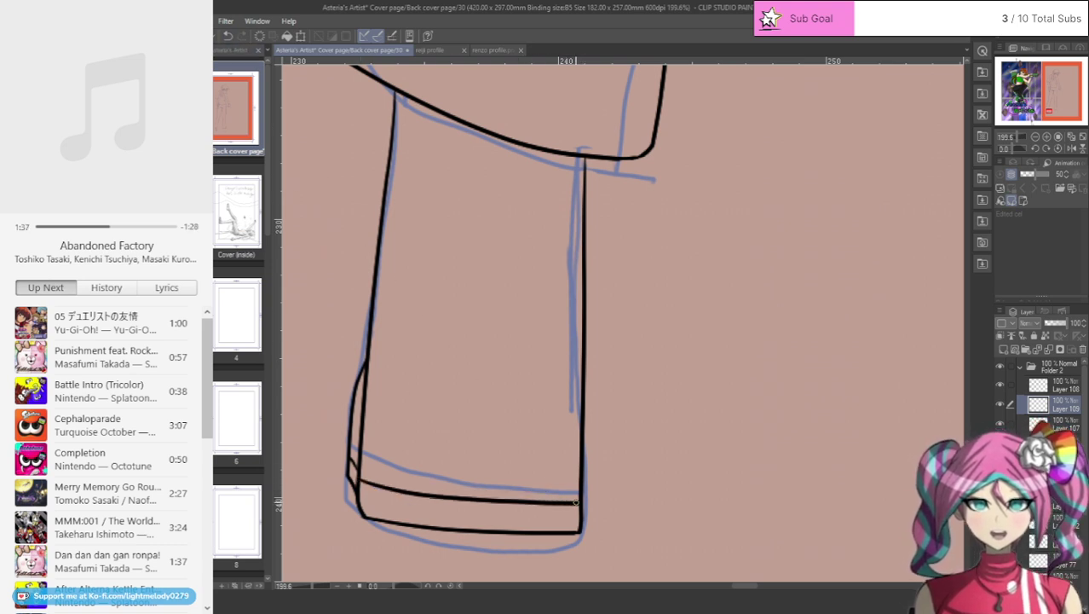
scroll(520, 346, down, 6)
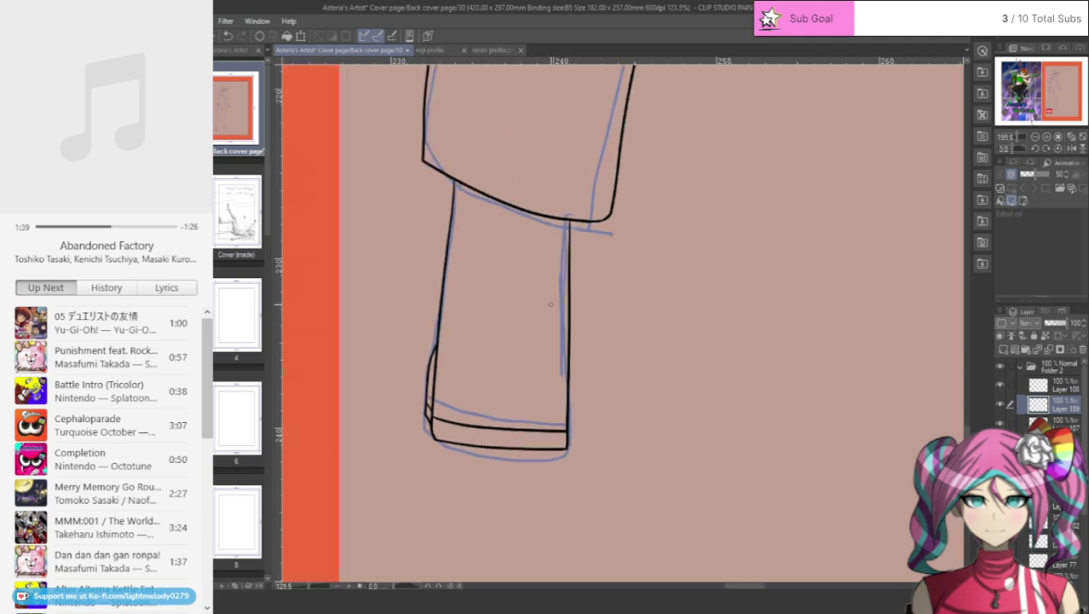
- Erase the line dividing the left-side boot from its outer bulge and redraw it as short tapered strokes at each end
scroll(561, 259, up, 5)
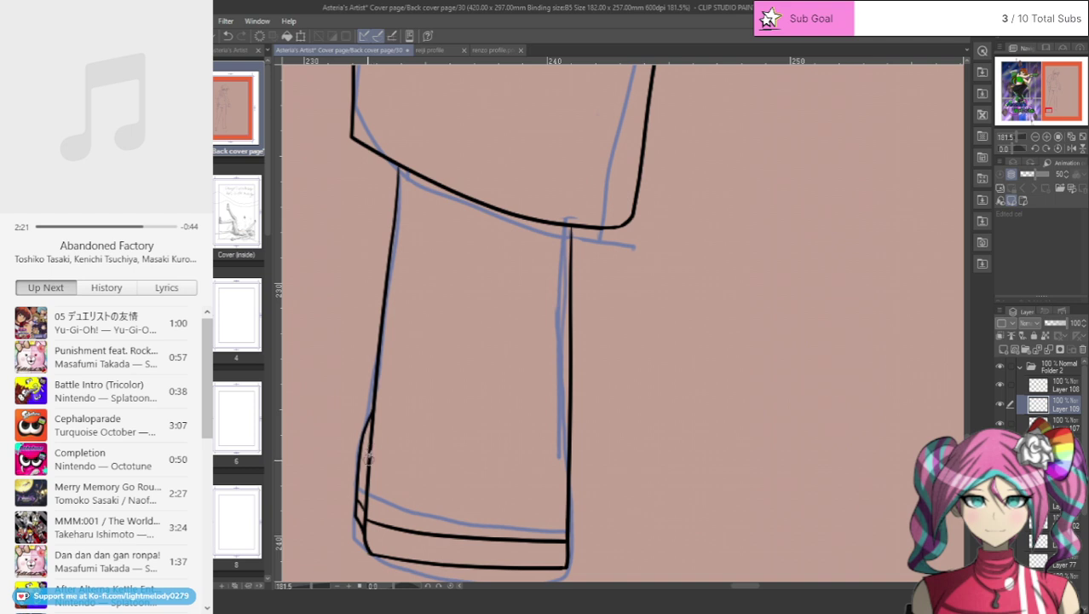
mouse_move(368, 467)
mouse_down()
mouse_move(380, 406)
mouse_move(370, 512)
mouse_move(370, 495)
mouse_up()
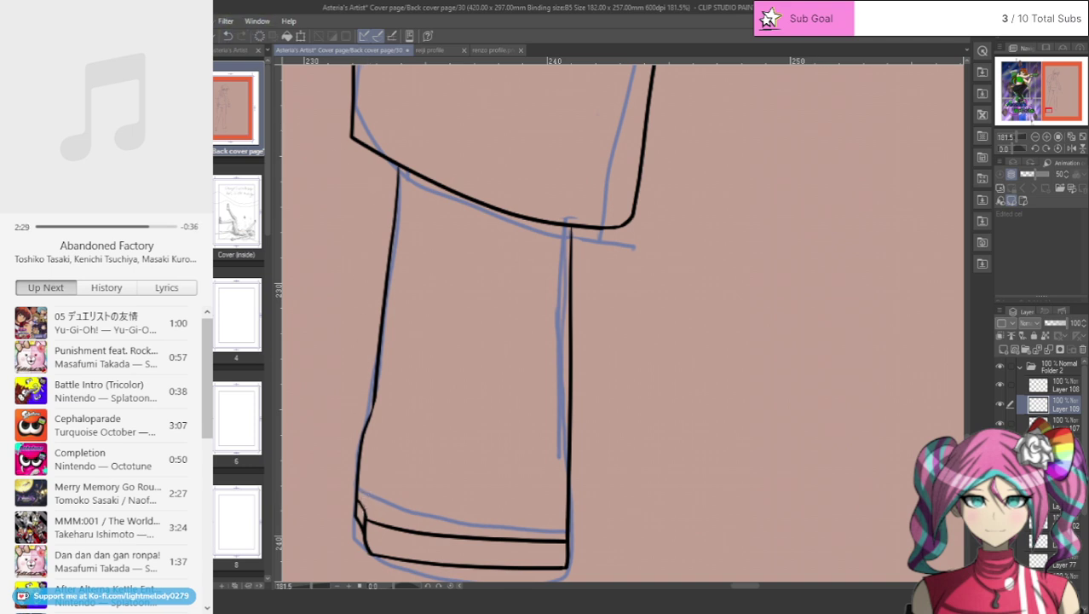
drag(374, 401, 369, 465)
drag(365, 521, 365, 496)
- Lasso the inked left-side boot, move it up so its top overlaps the trouser hem, and deselect it
mouse_move(396, 119)
mouse_down()
mouse_move(381, 150)
mouse_move(364, 534)
mouse_move(423, 571)
mouse_move(655, 503)
mouse_move(667, 171)
mouse_up()
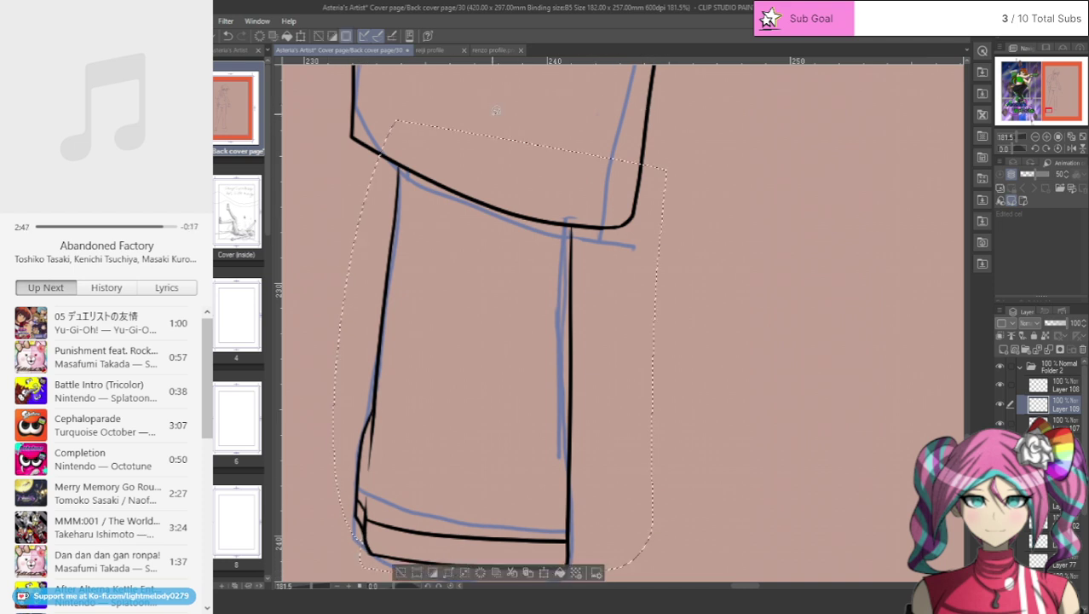
click(544, 572)
drag(547, 417, 549, 392)
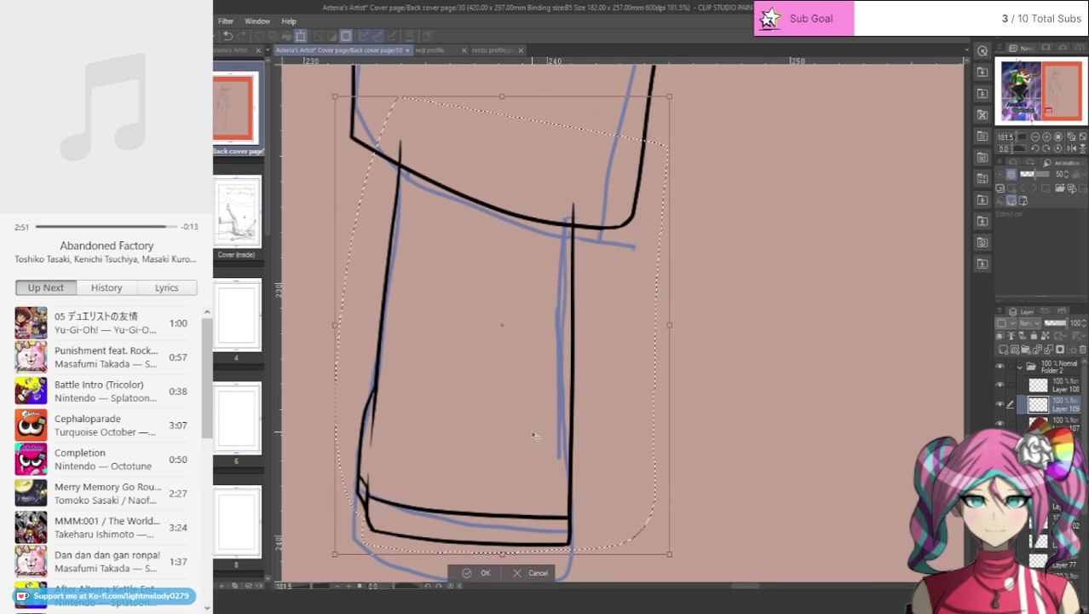
click(471, 575)
click(406, 576)
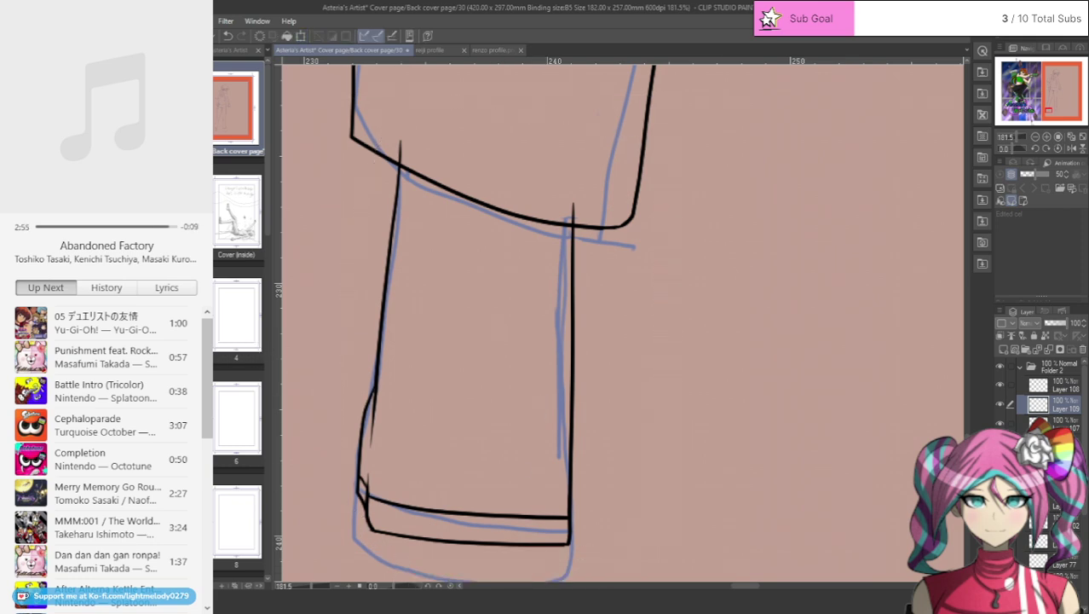
- Restore the boot selection and try mirroring the boot horizontally and tilting it over the sketch, cancelling the transform
scroll(474, 185, down, 8)
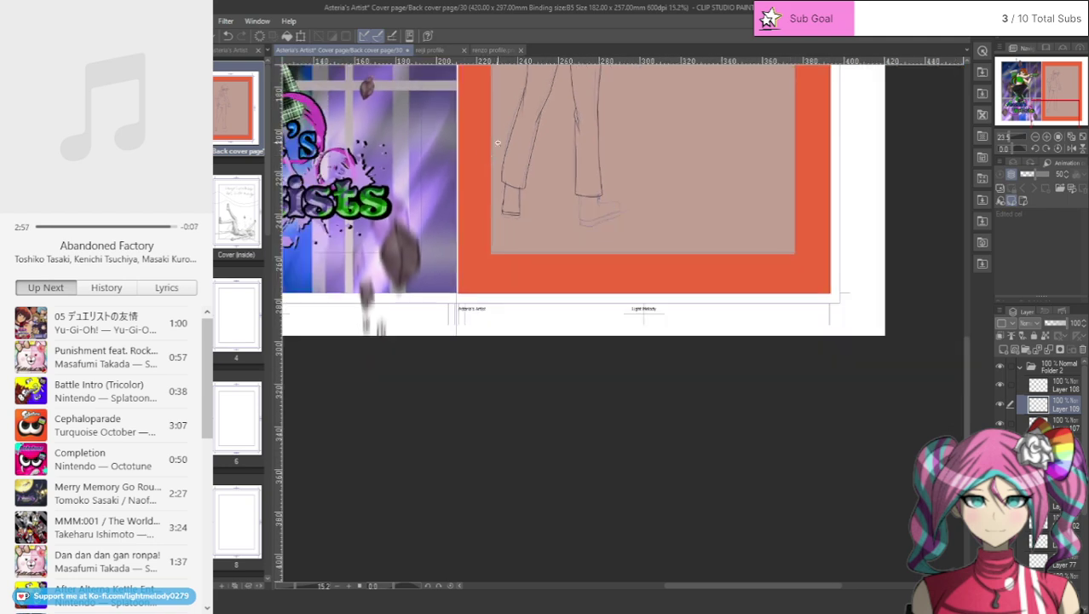
scroll(540, 166, up, 4)
scroll(486, 409, down, 1)
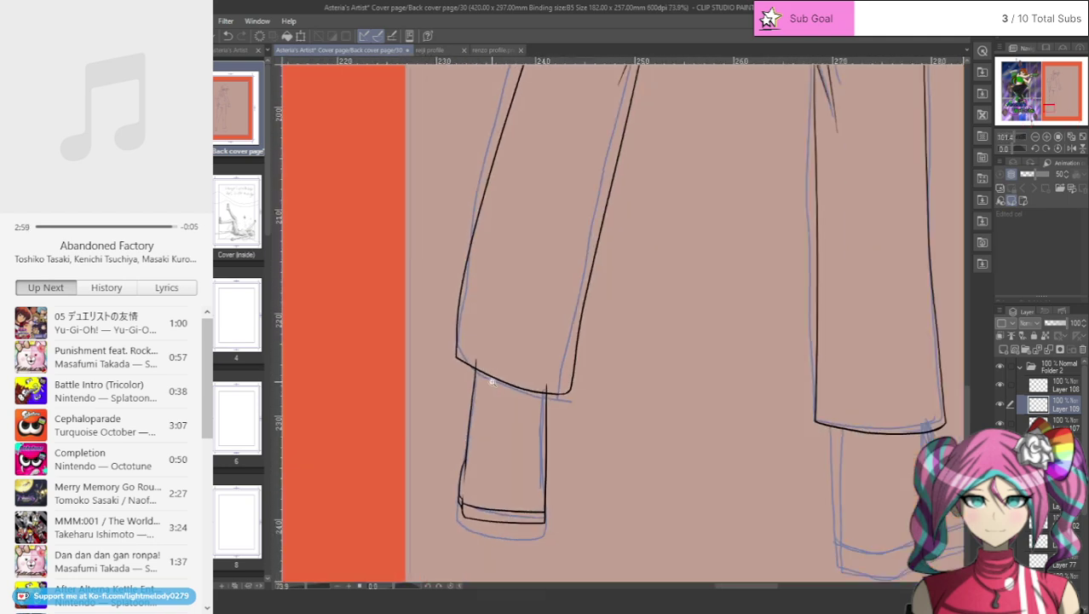
click(228, 35)
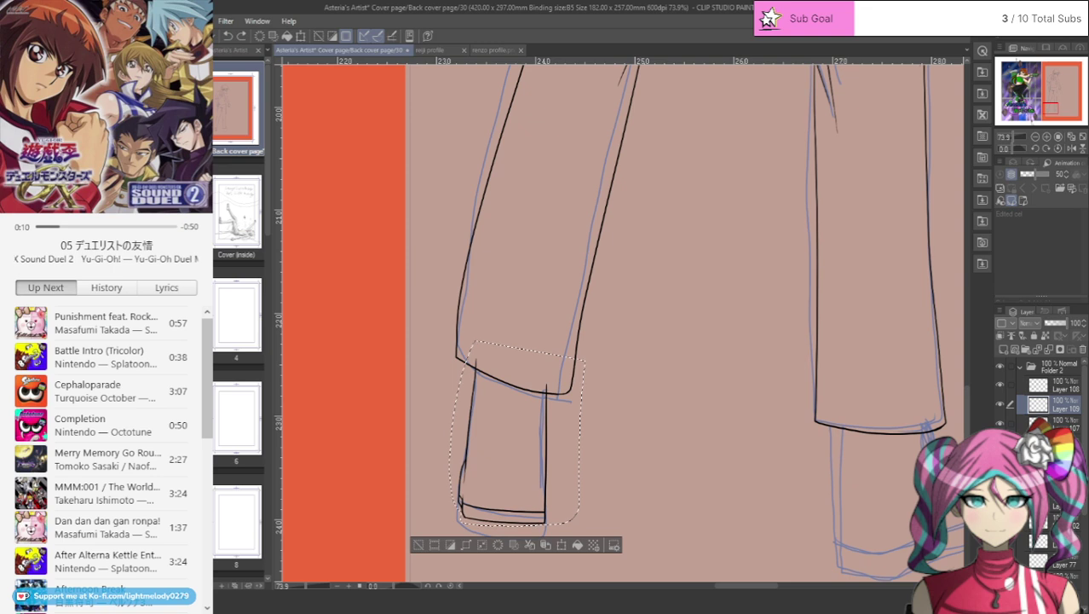
key(ctrl+t)
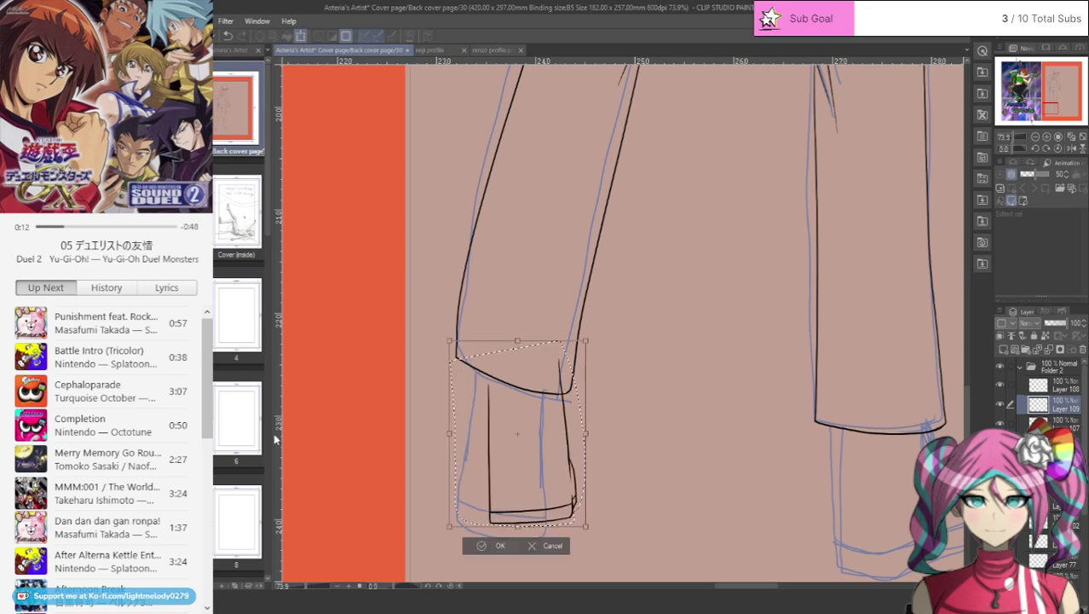
drag(601, 376, 540, 460)
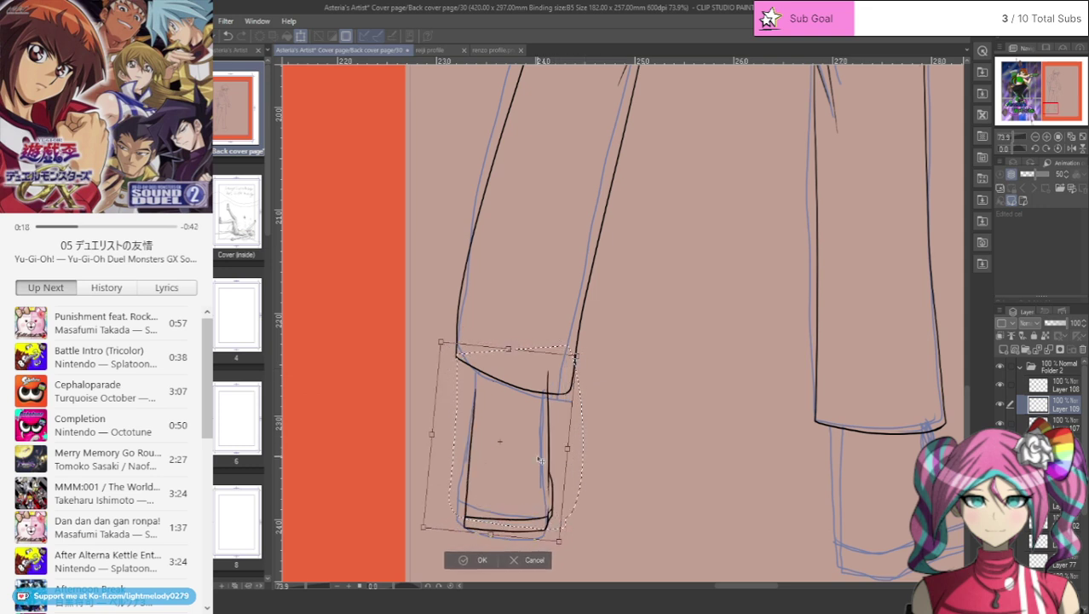
click(517, 562)
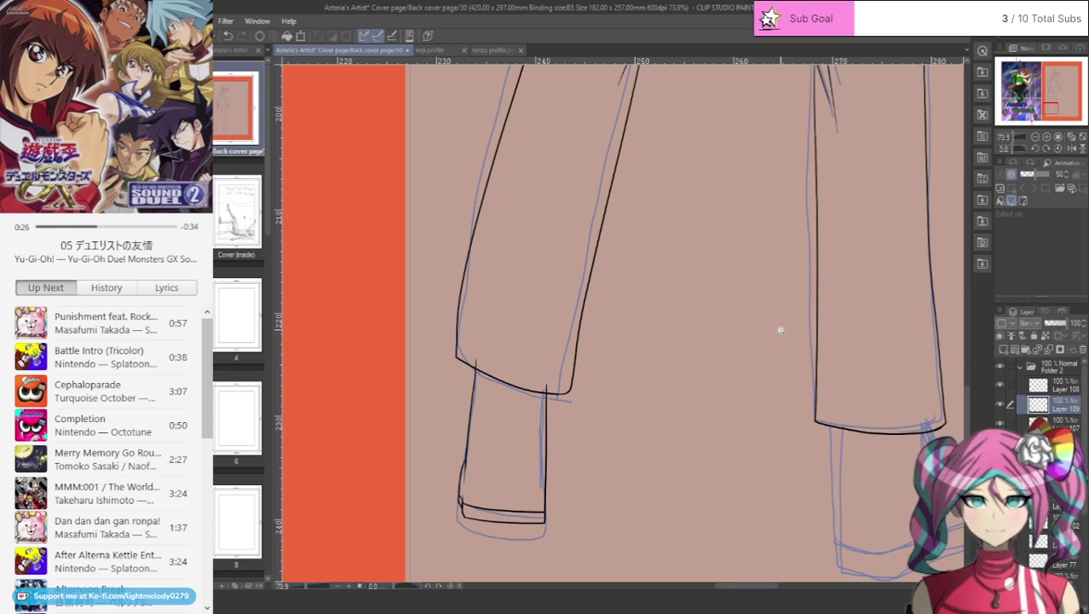
- Hide Layer 109 with the inked boot and make Layer 108 the drawing layer
click(1000, 384)
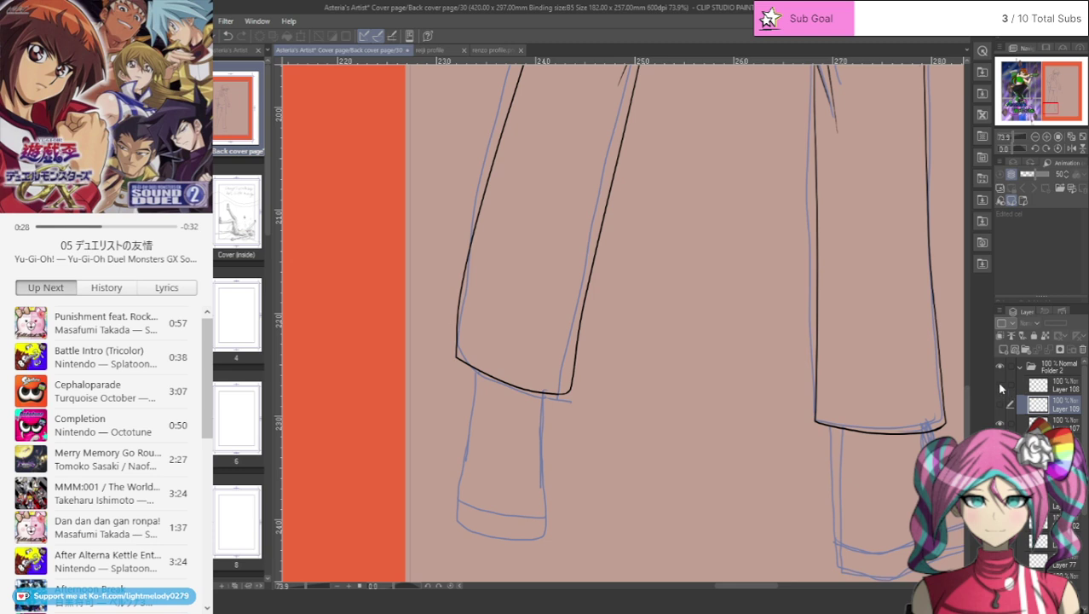
click(1051, 388)
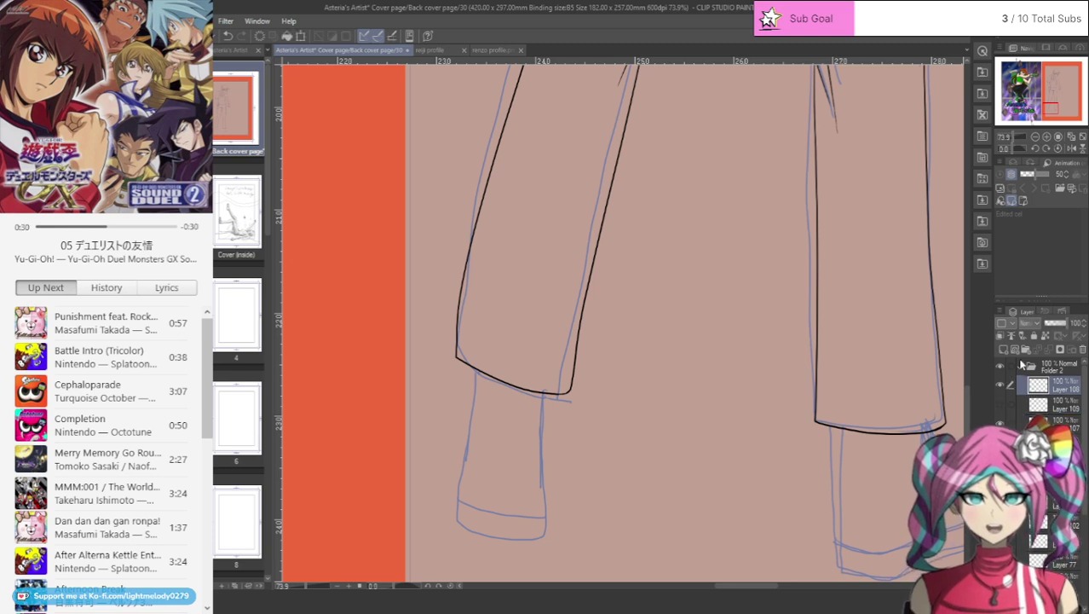
scroll(519, 533, up, 4)
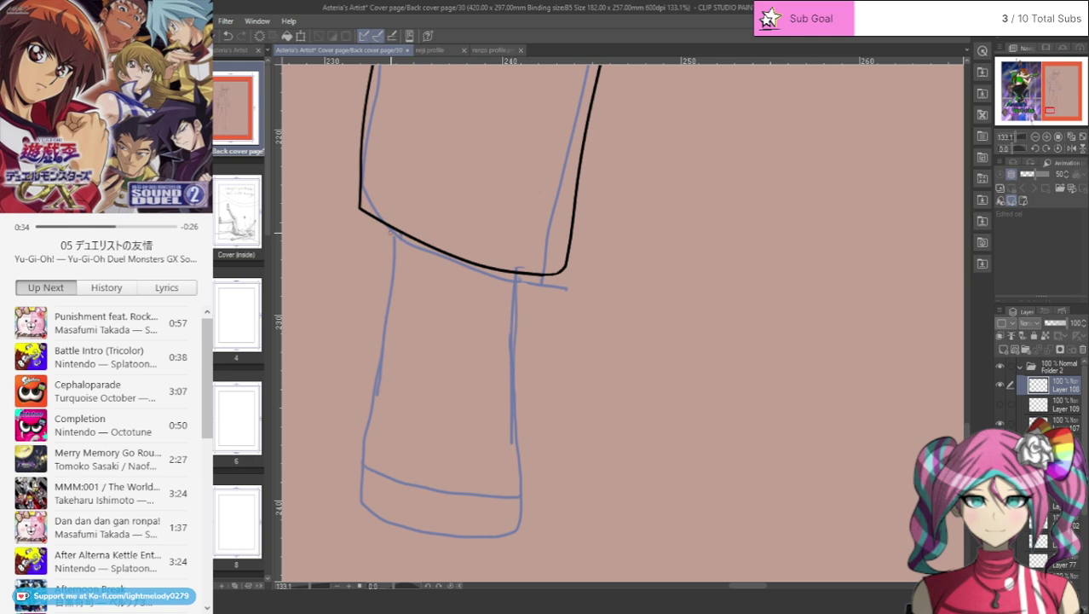
- Try inking a new left-side boot's outer edge from the trouser hem around a rounded bottom, undoing and redrawing the stroke
drag(394, 229, 366, 412)
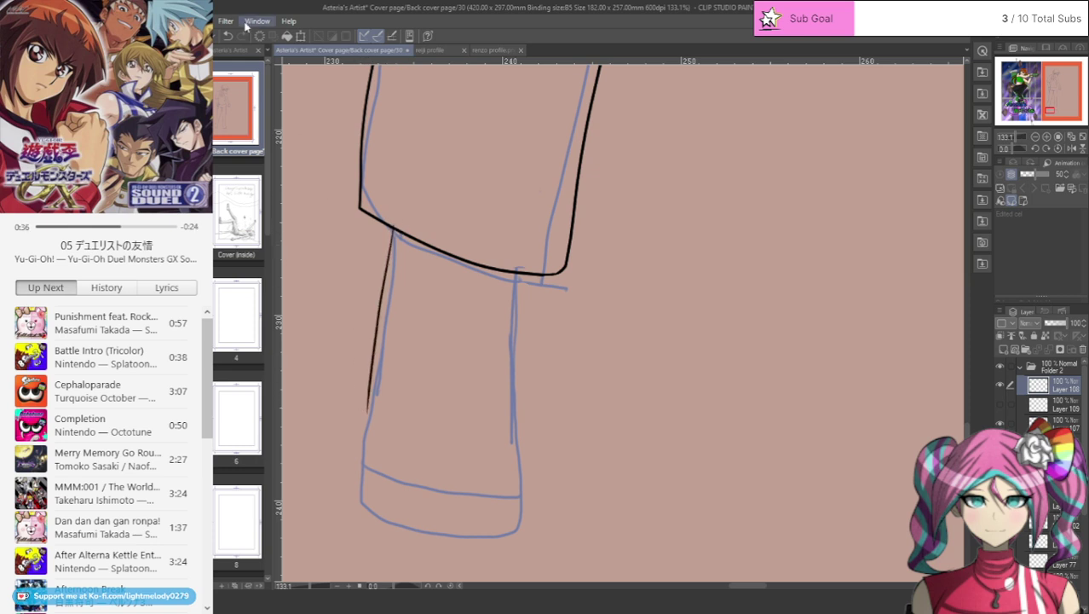
click(228, 36)
drag(393, 227, 358, 421)
click(227, 36)
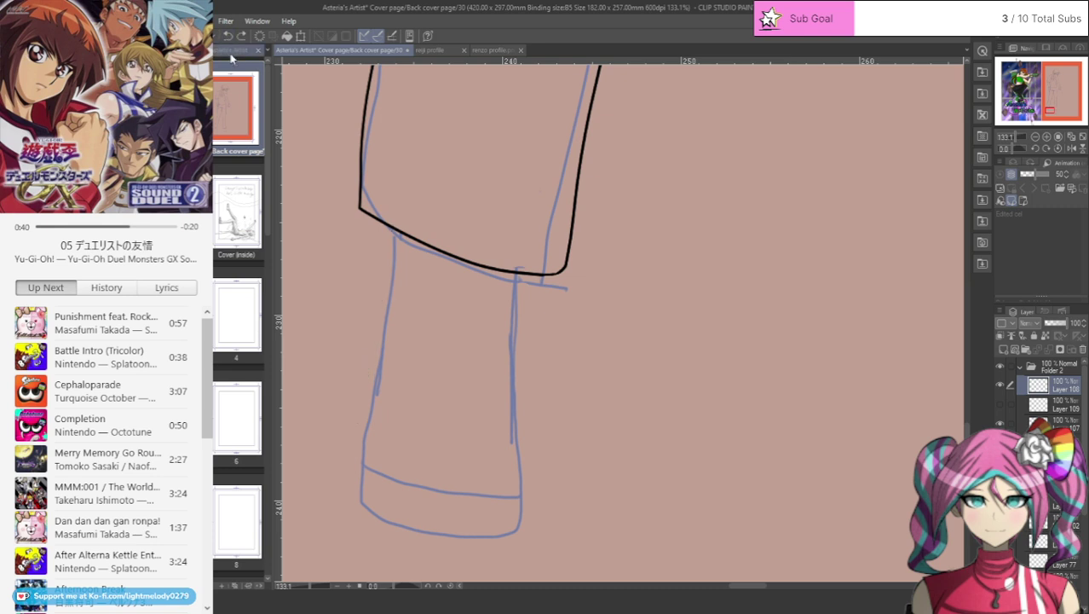
drag(395, 227, 367, 427)
click(228, 36)
mouse_move(393, 228)
mouse_down()
mouse_move(361, 497)
mouse_move(399, 521)
mouse_move(495, 531)
mouse_up()
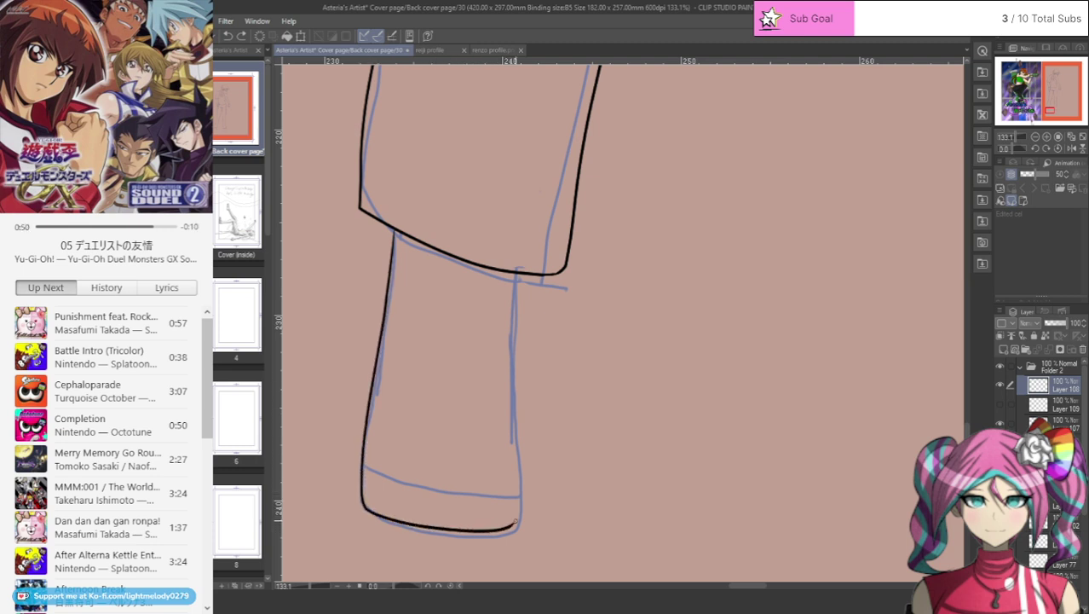
- Try a slanted inner edge with a protruding bulge at its lower end, and undo the whole new boot outline
drag(516, 271, 504, 475)
mouse_move(505, 417)
mouse_down()
mouse_move(521, 426)
mouse_move(530, 470)
mouse_move(506, 525)
mouse_up()
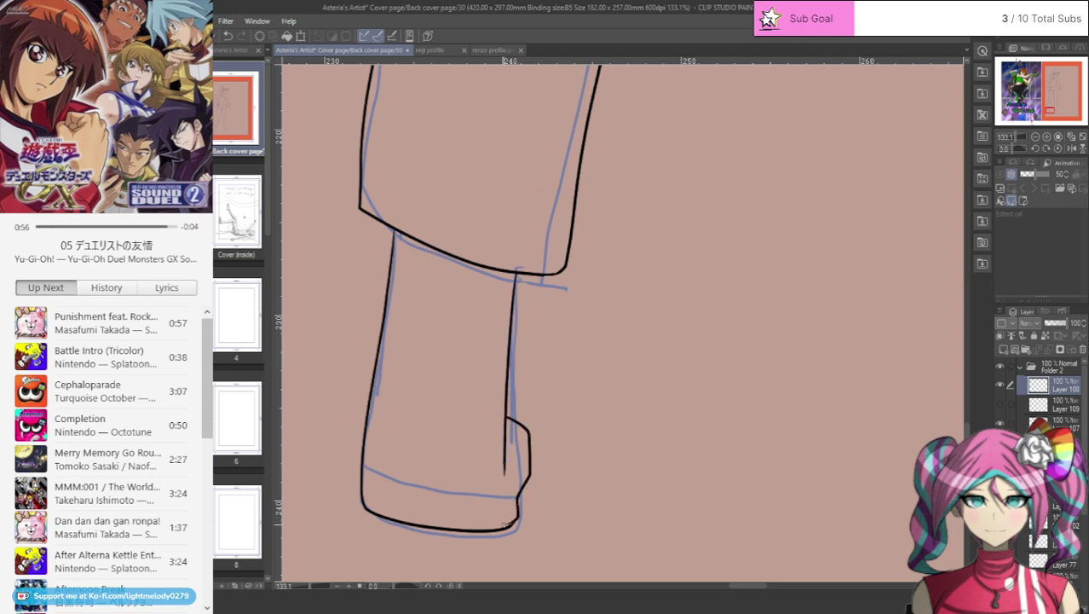
click(227, 36)
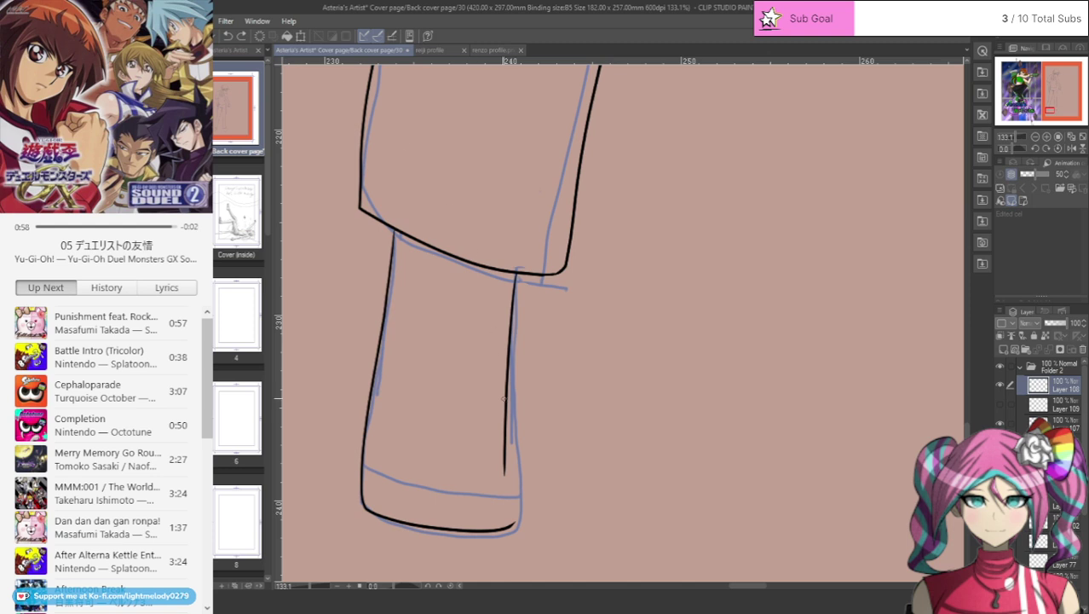
mouse_move(506, 420)
mouse_down()
mouse_move(536, 441)
mouse_move(517, 514)
mouse_up()
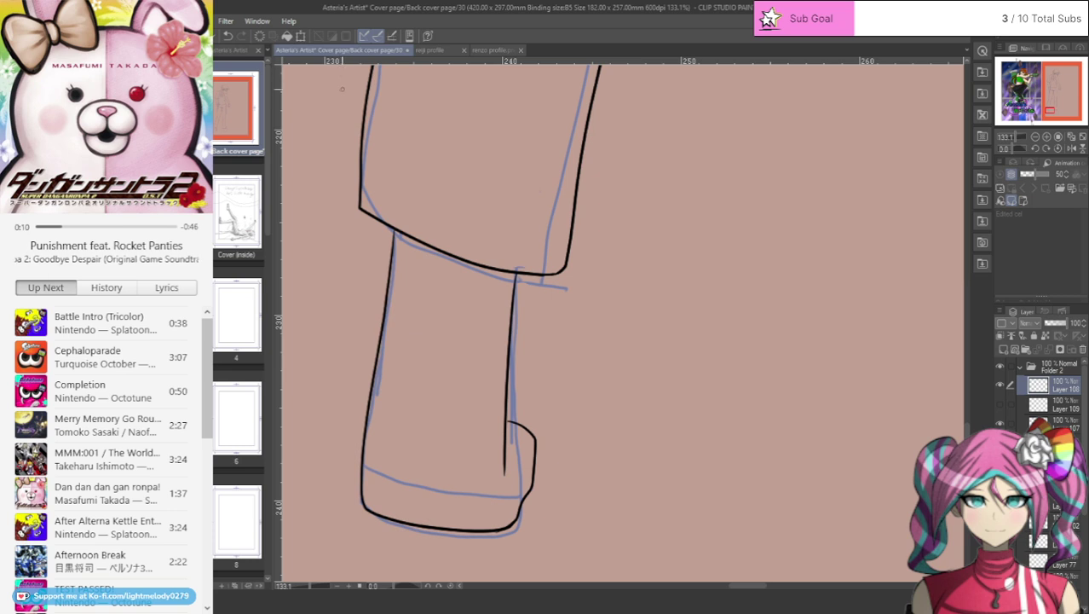
click(228, 36)
click(227, 36)
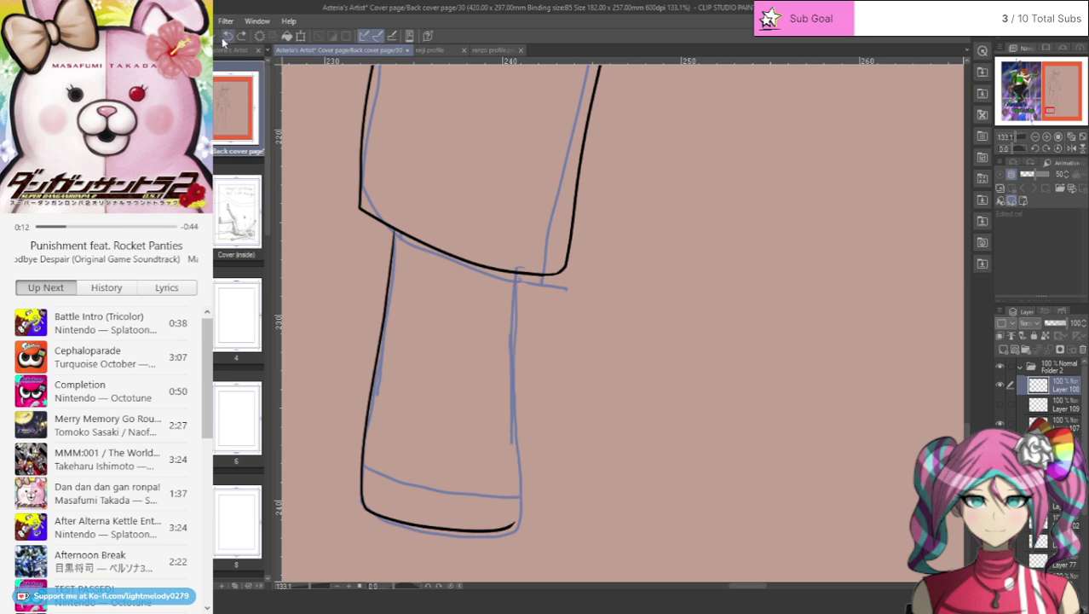
click(227, 36)
- Ink the left-side boot's outer edge, bottom and inner edge, adding a narrow lower bulge with a short sole line
mouse_move(392, 227)
mouse_down()
mouse_move(366, 505)
mouse_move(467, 529)
mouse_move(522, 522)
mouse_up()
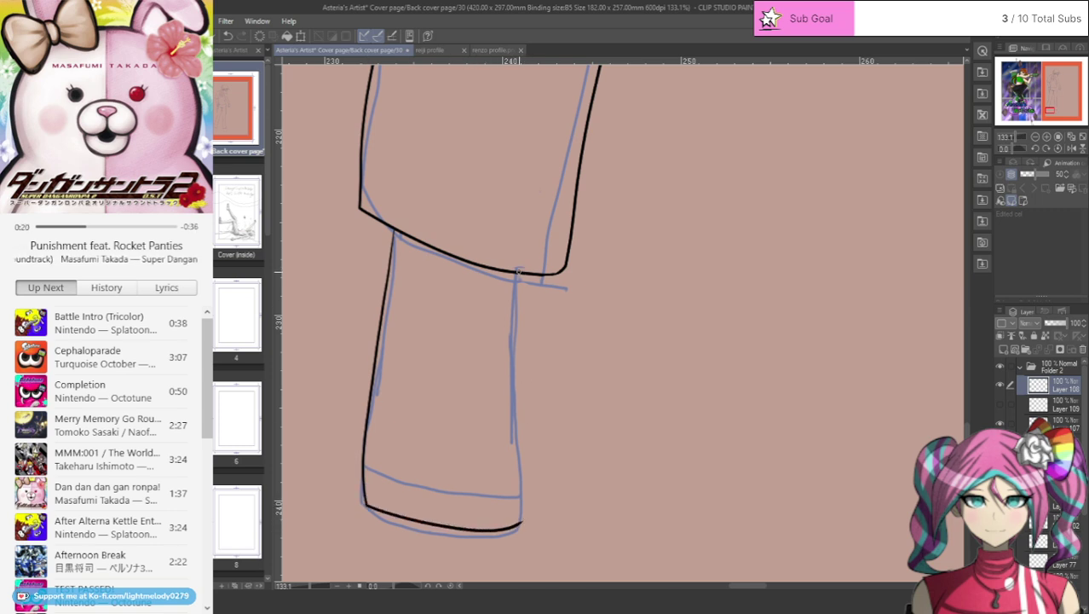
mouse_move(517, 271)
mouse_down()
mouse_move(512, 497)
mouse_move(501, 527)
mouse_up()
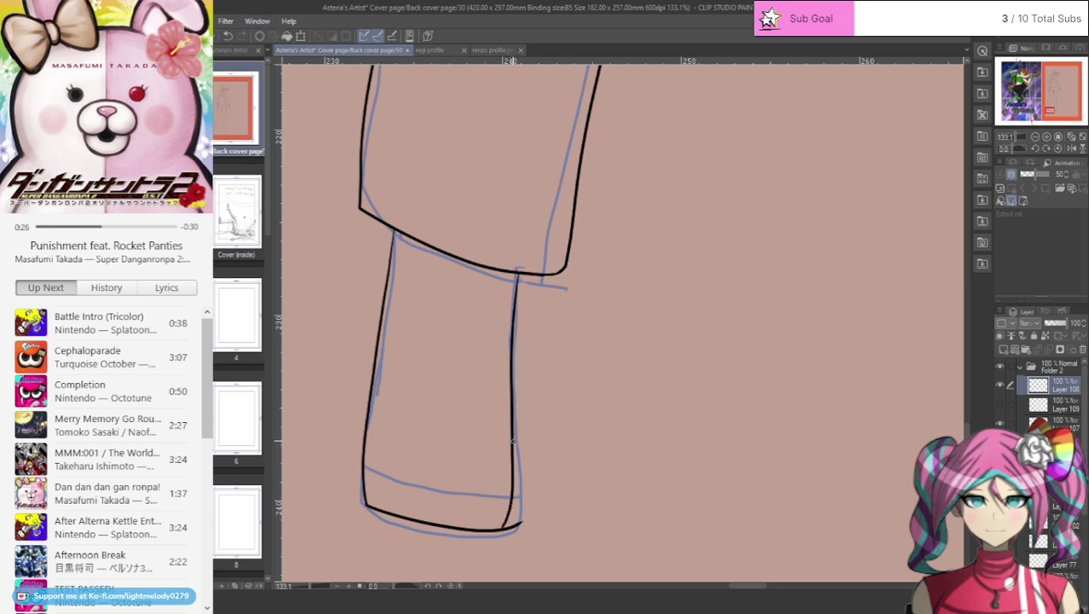
mouse_move(529, 460)
mouse_down()
mouse_move(531, 503)
mouse_move(519, 518)
mouse_move(514, 498)
mouse_up()
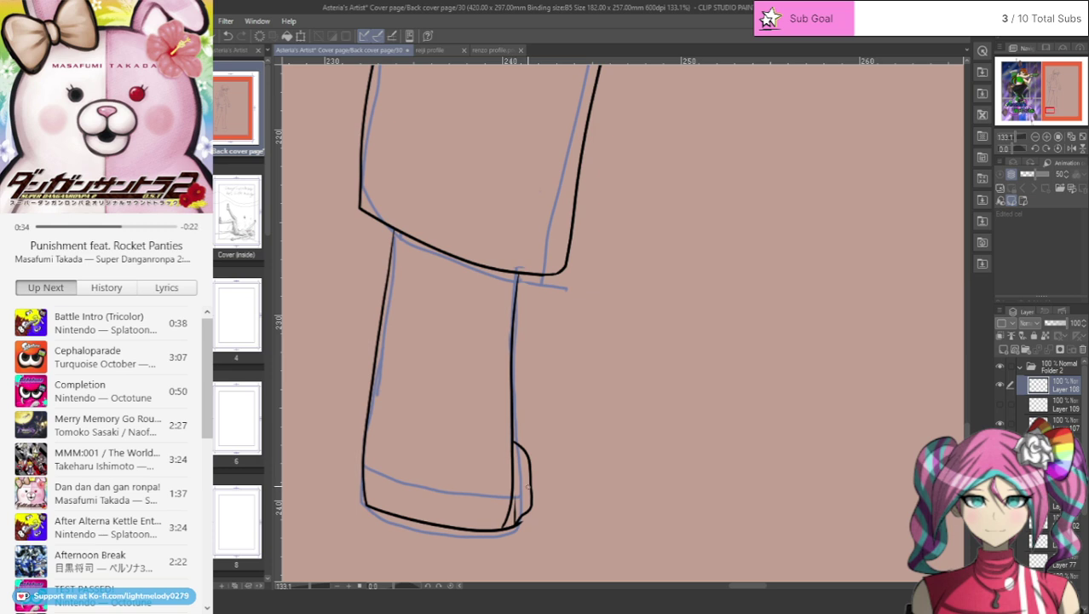
drag(528, 492, 516, 503)
- Erase the overlapping inner-edge line at the boot's bottom corner and thin its lower end beside the bulge
scroll(429, 419, up, 2)
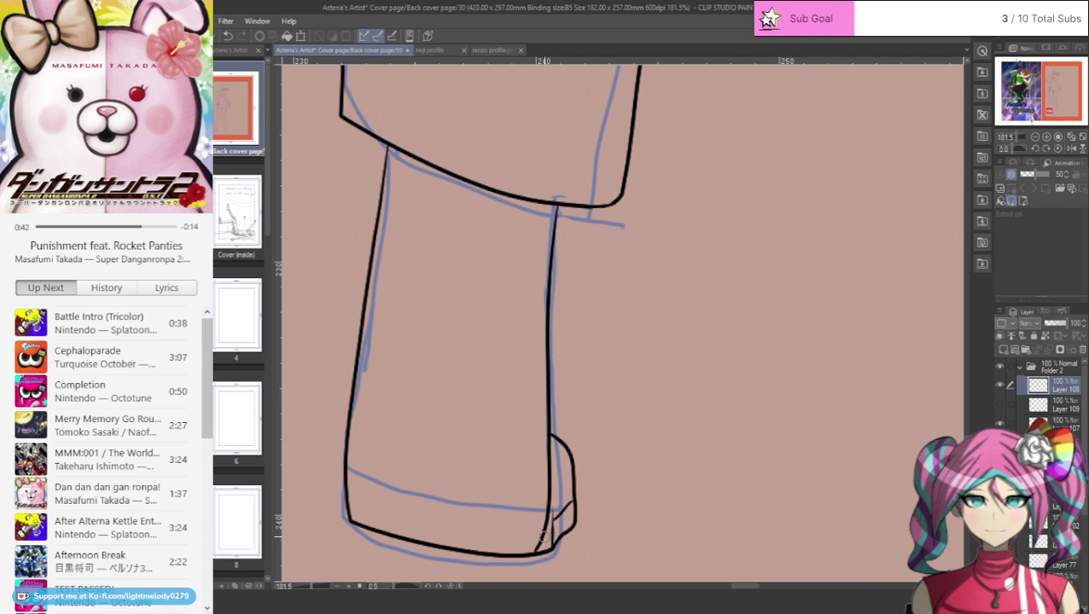
mouse_move(544, 536)
mouse_down()
mouse_move(532, 548)
mouse_move(543, 536)
mouse_up()
key(ctrl+z)
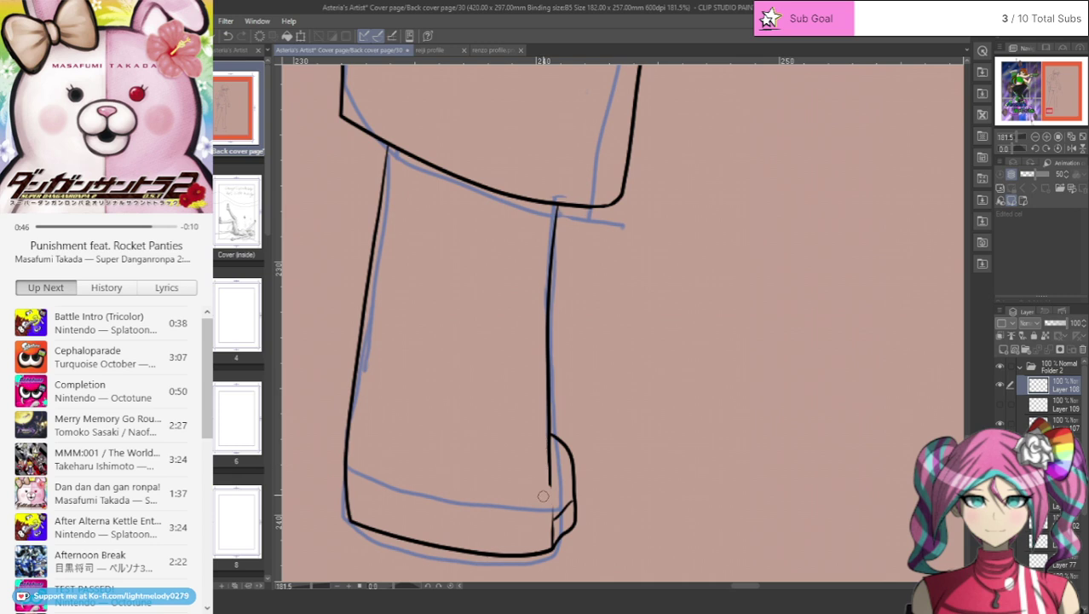
drag(544, 484, 543, 445)
- Ink the curved sole line across the left-side boot from the outer edge to the inner bulge, undoing and redrawing unsatisfactory strokes
mouse_move(550, 489)
mouse_down()
mouse_move(552, 533)
mouse_move(543, 522)
mouse_move(361, 501)
mouse_up()
click(228, 35)
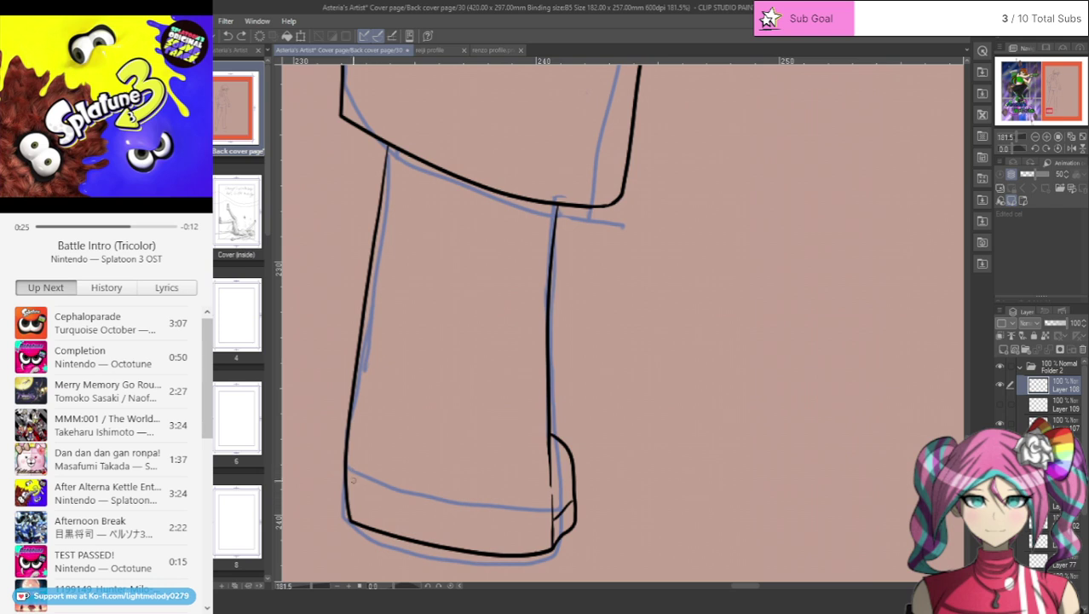
drag(349, 480, 553, 514)
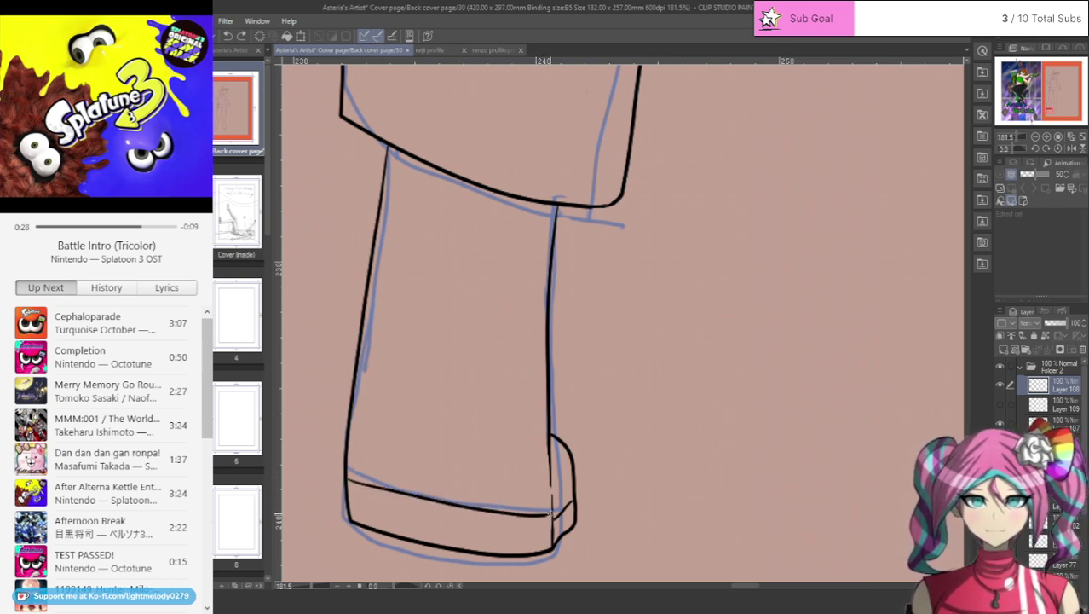
click(228, 37)
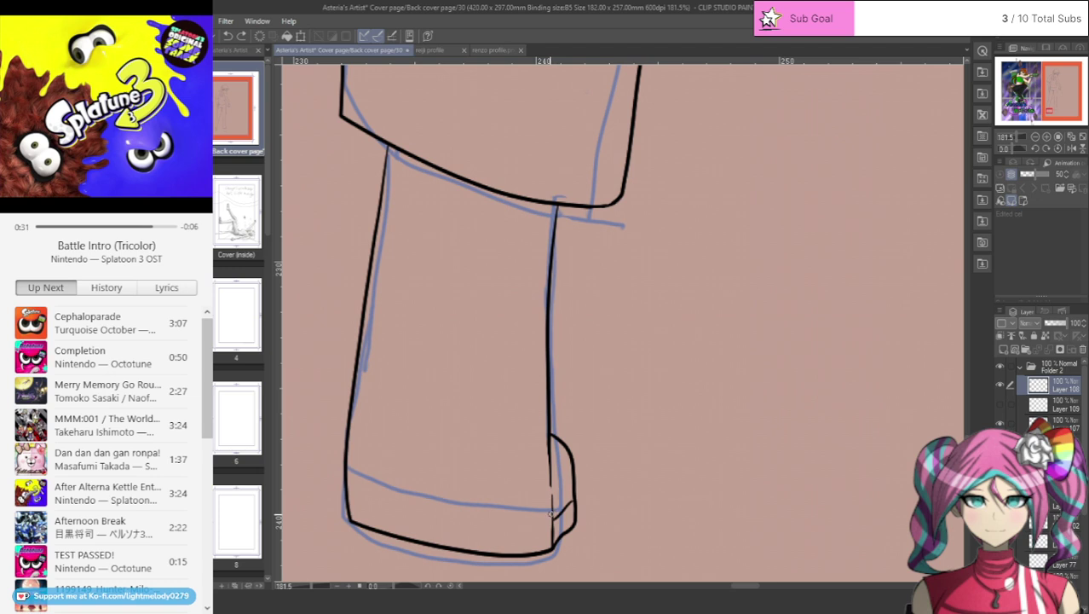
drag(551, 512, 350, 484)
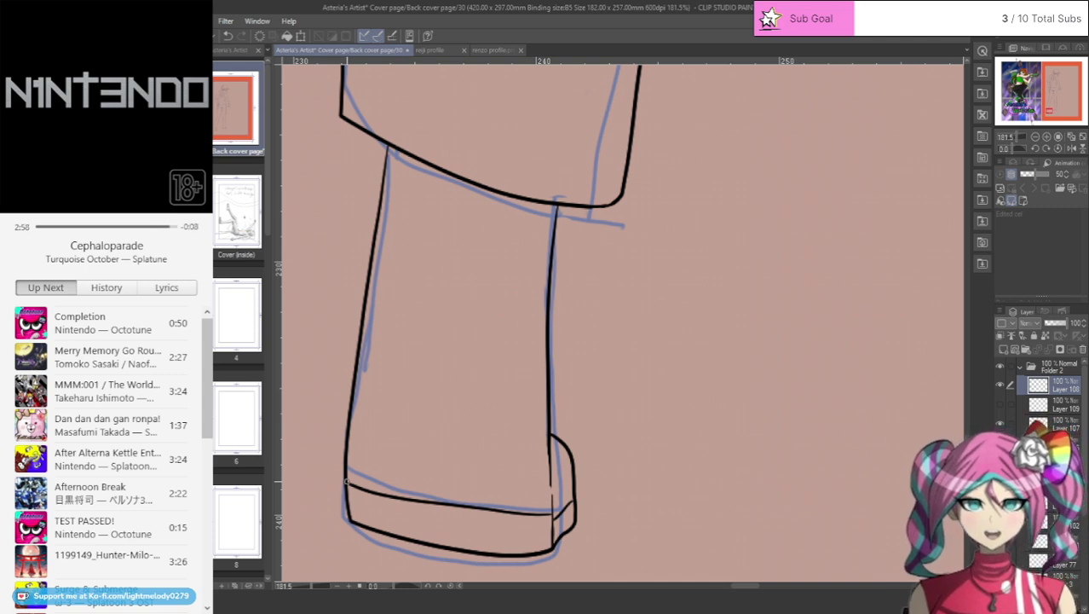
- Examine the inked left-side boot's shape and proportions against both trouser legs and the sketched right-side boot
scroll(643, 335, down, 5)
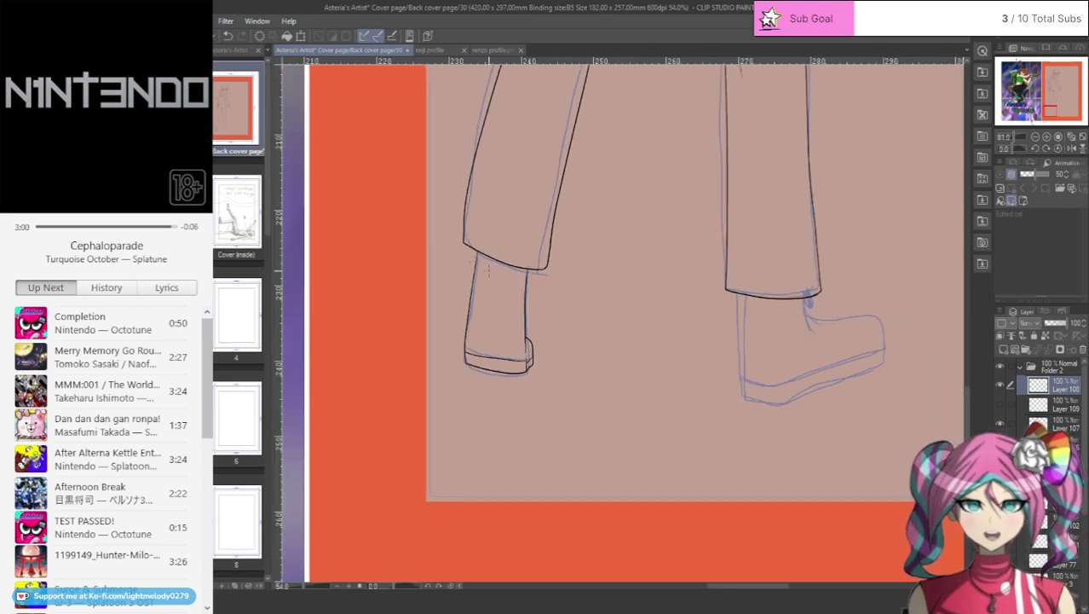
scroll(644, 335, up, 1)
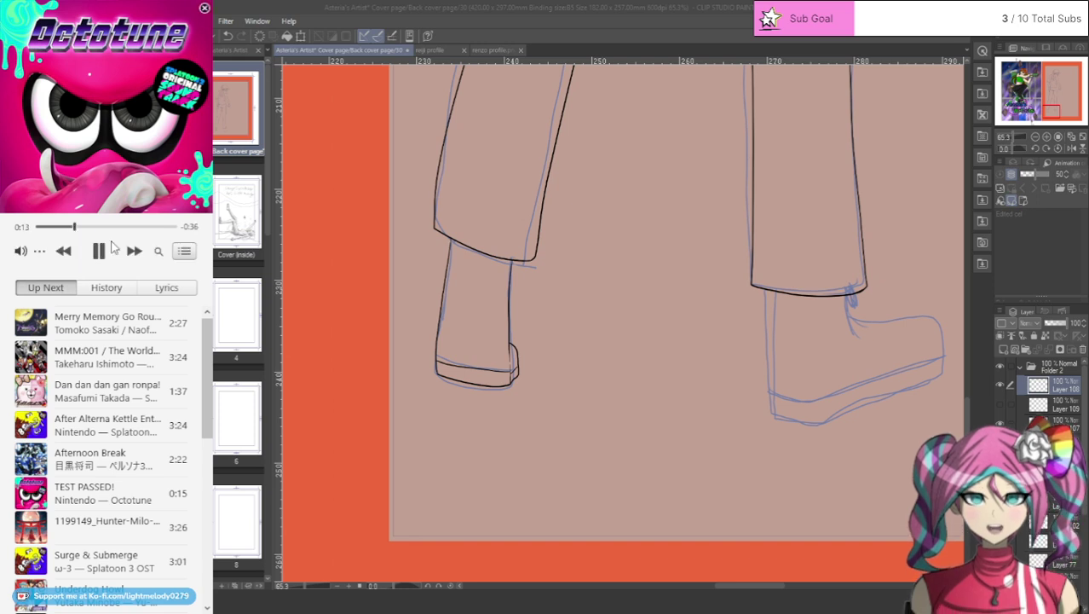
click(134, 251)
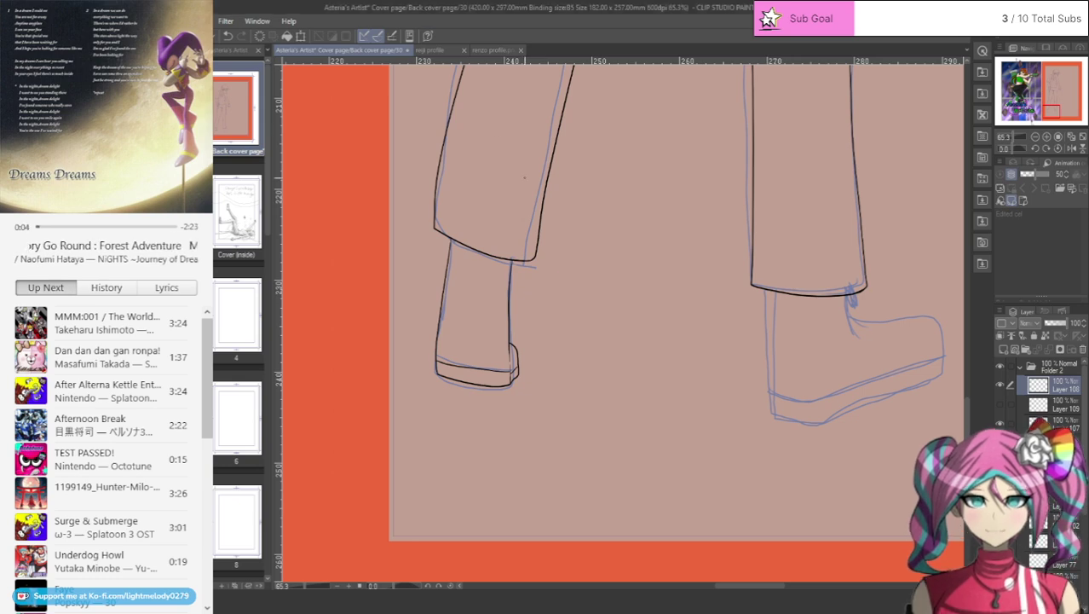
scroll(478, 358, up, 3)
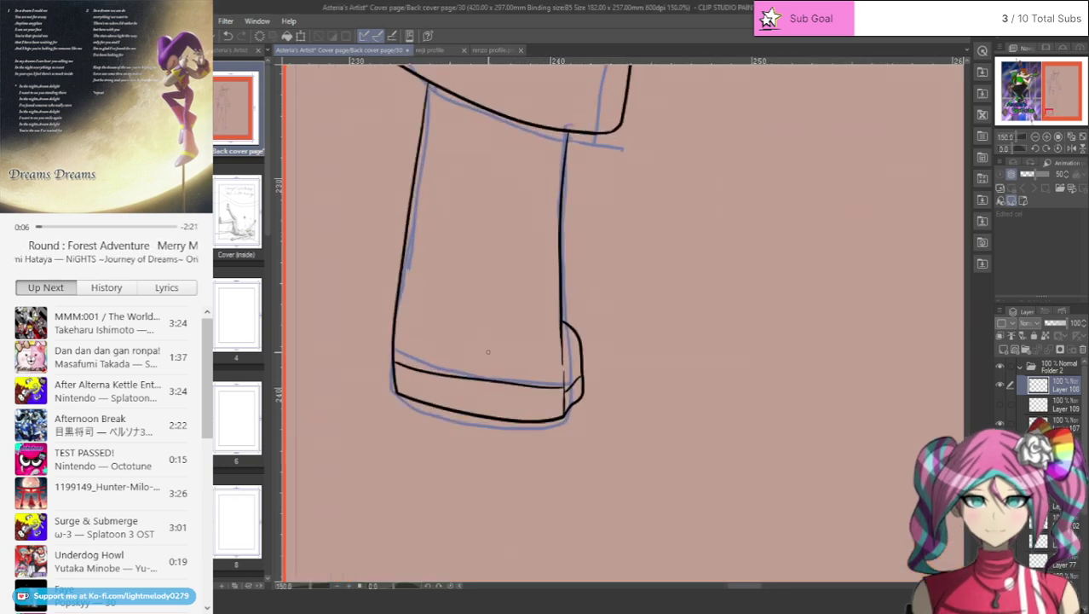
scroll(489, 351, down, 5)
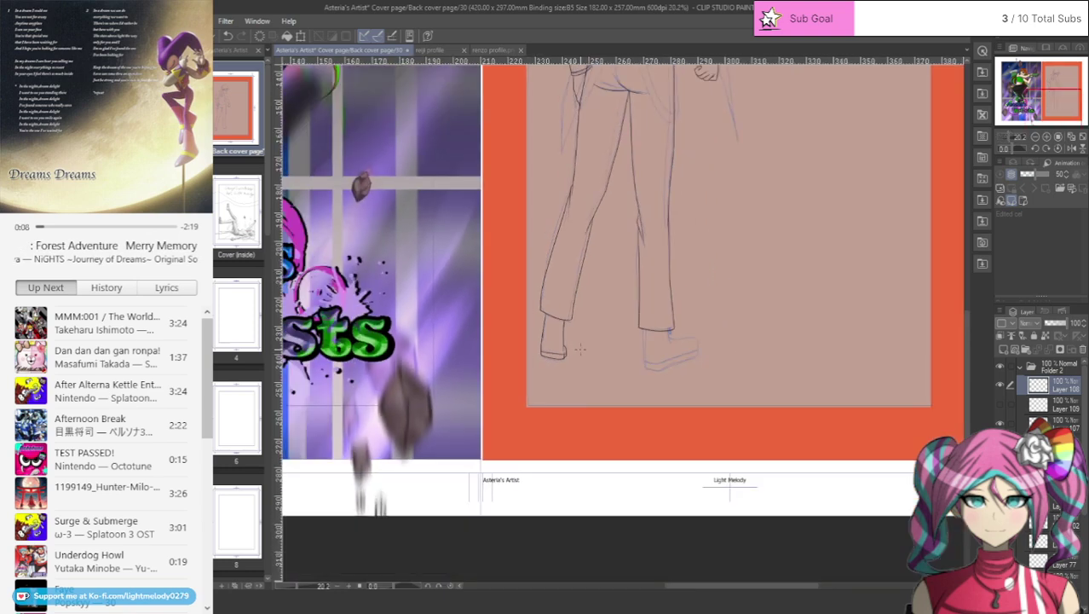
scroll(579, 349, up, 2)
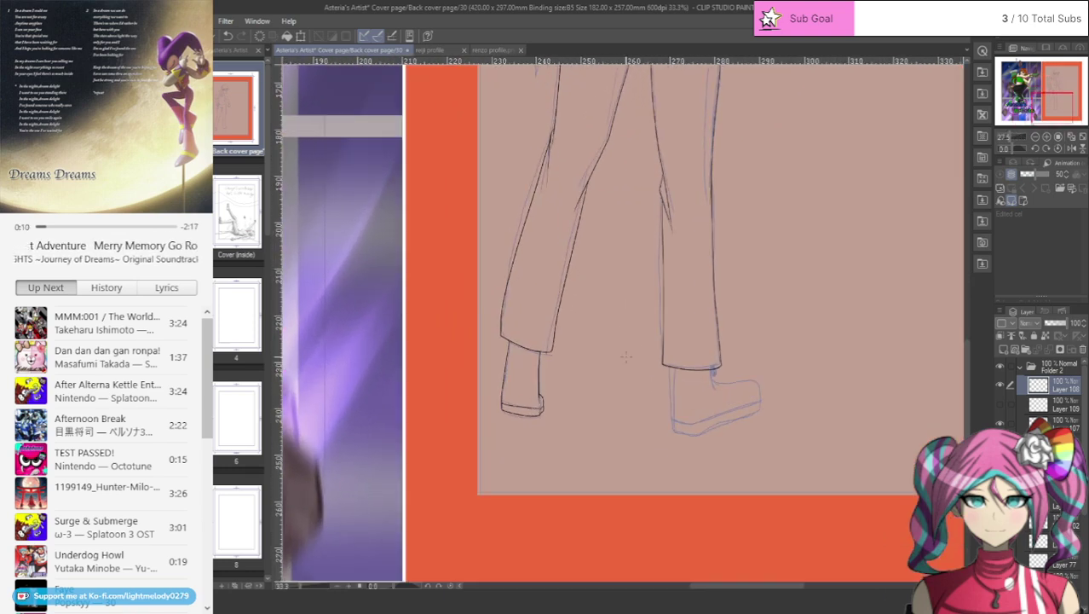
scroll(520, 355, up, 2)
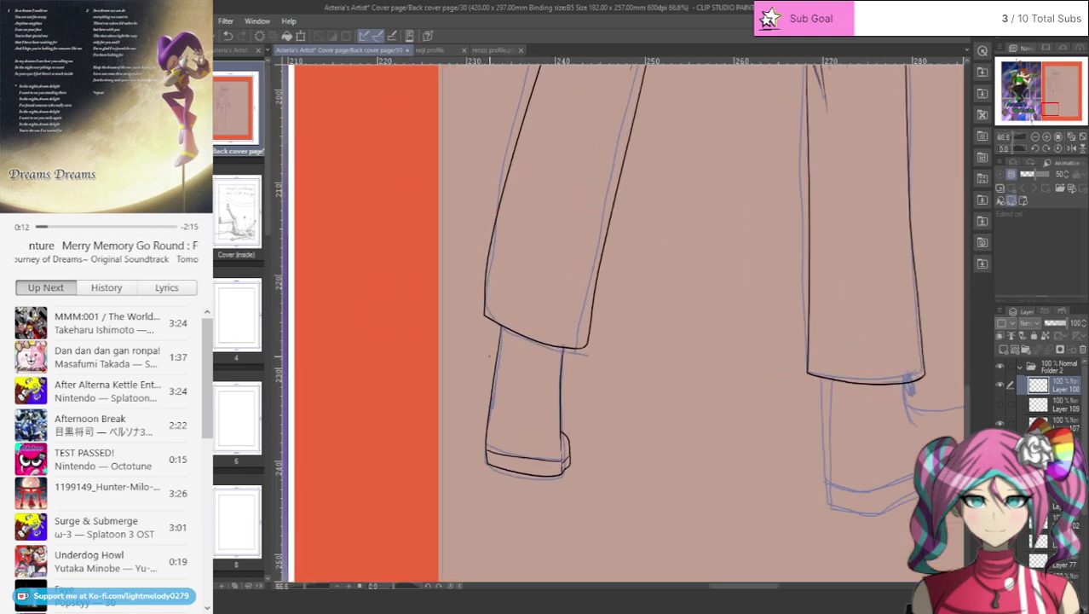
scroll(588, 461, up, 1)
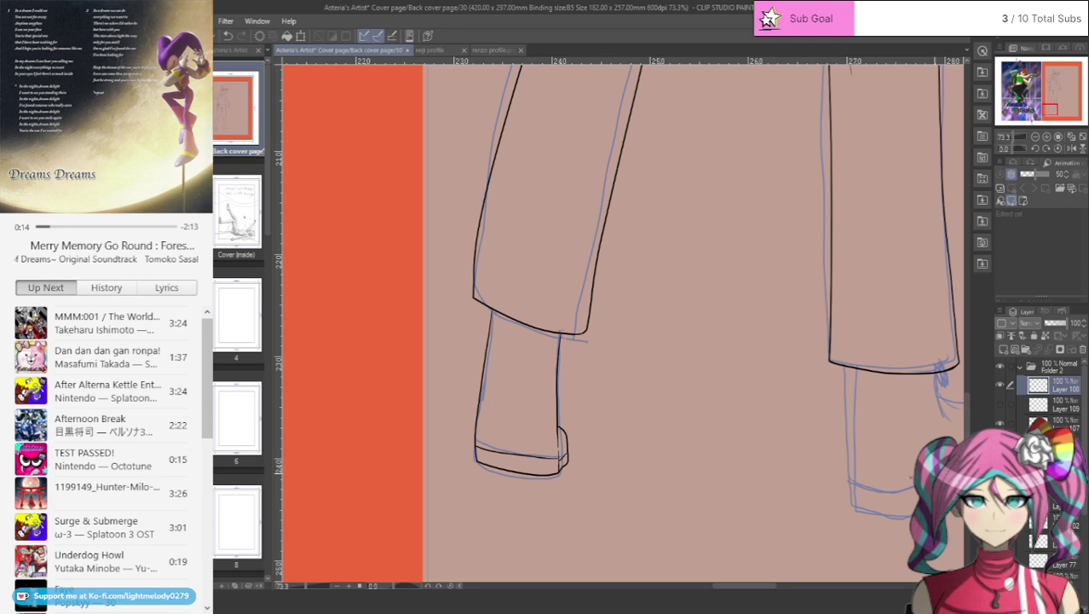
scroll(846, 407, down, 2)
scroll(845, 406, down, 4)
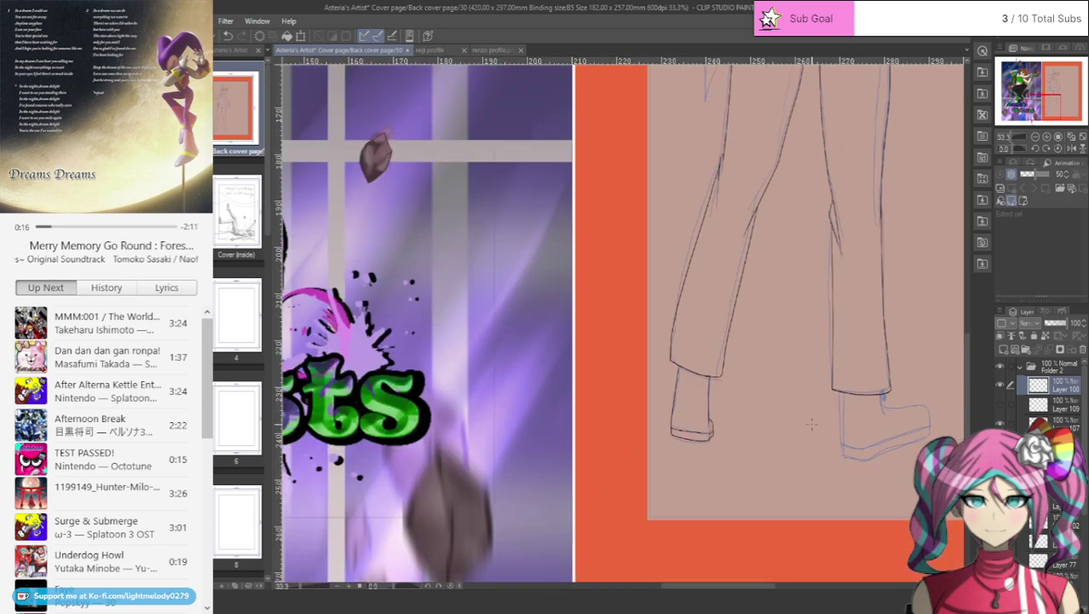
scroll(778, 410, up, 2)
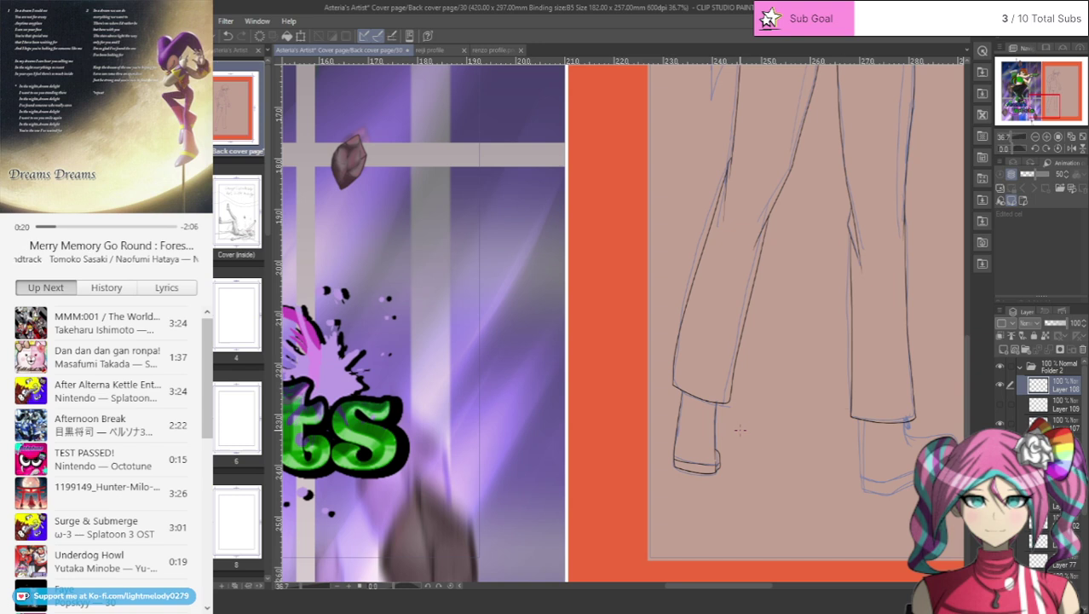
- Show the semi-transparent pose reference below Folder 2, hide the blue sketch on Layer 9, and expand Folder 2 again
click(1022, 368)
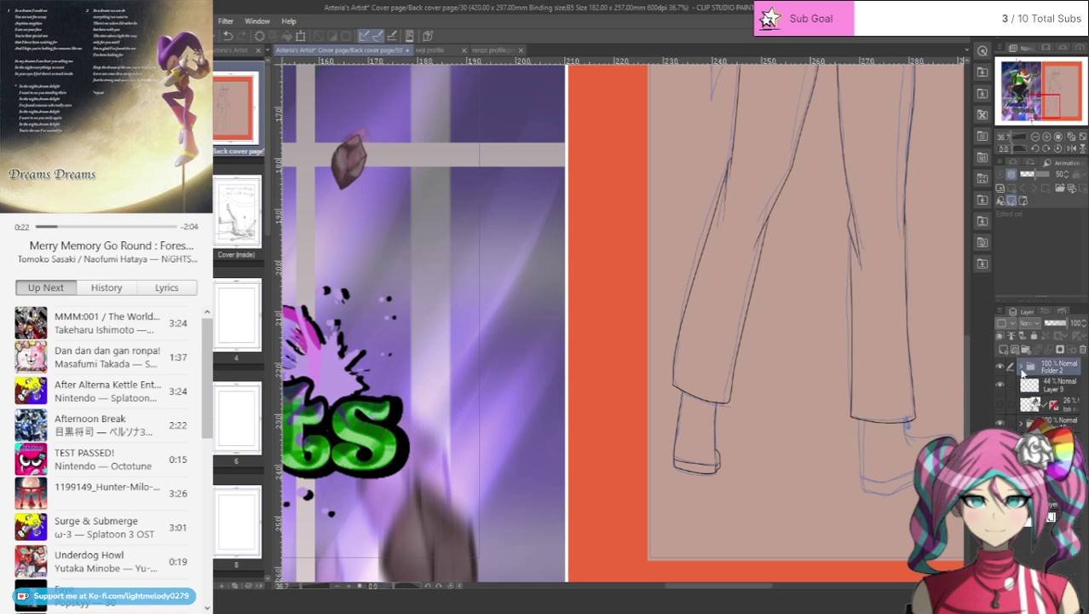
click(1001, 406)
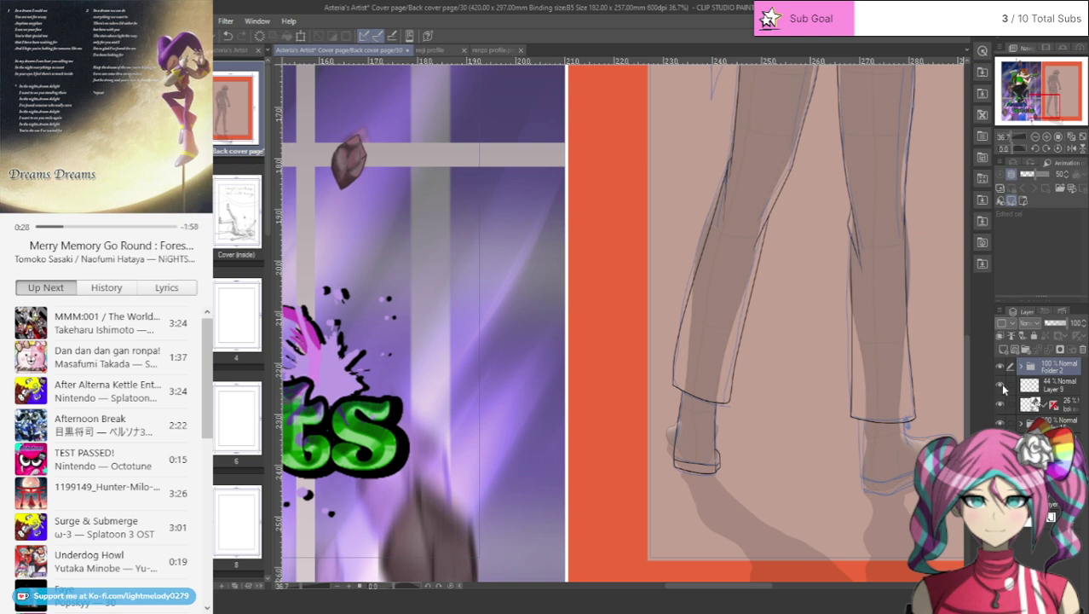
click(1001, 385)
click(1023, 369)
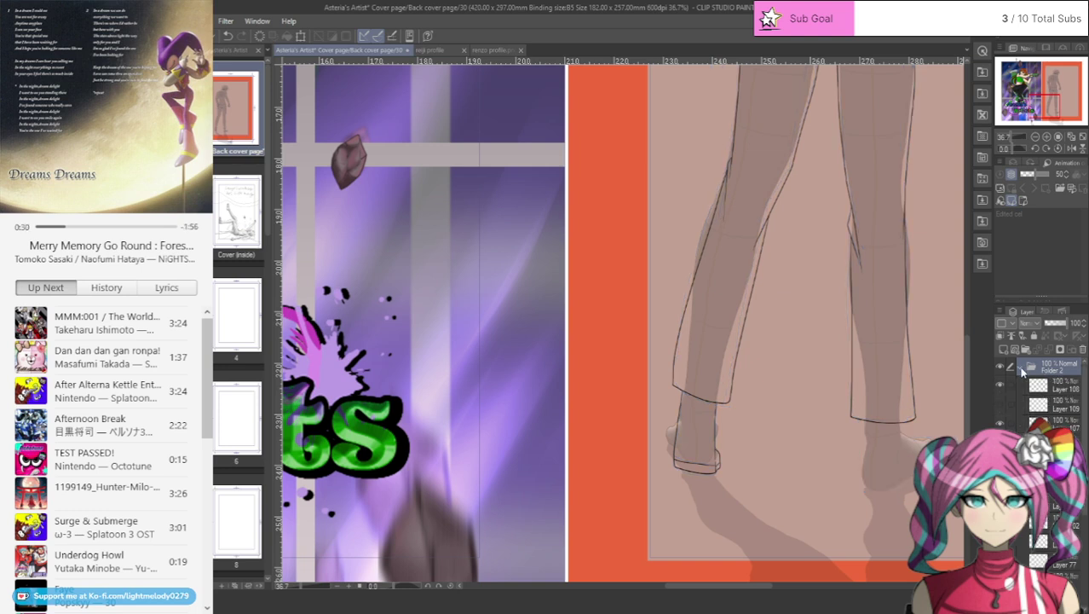
- Add a new raster layer above Layer 108 in Folder 2 and hide Layer 108 with the earlier boot
click(1042, 392)
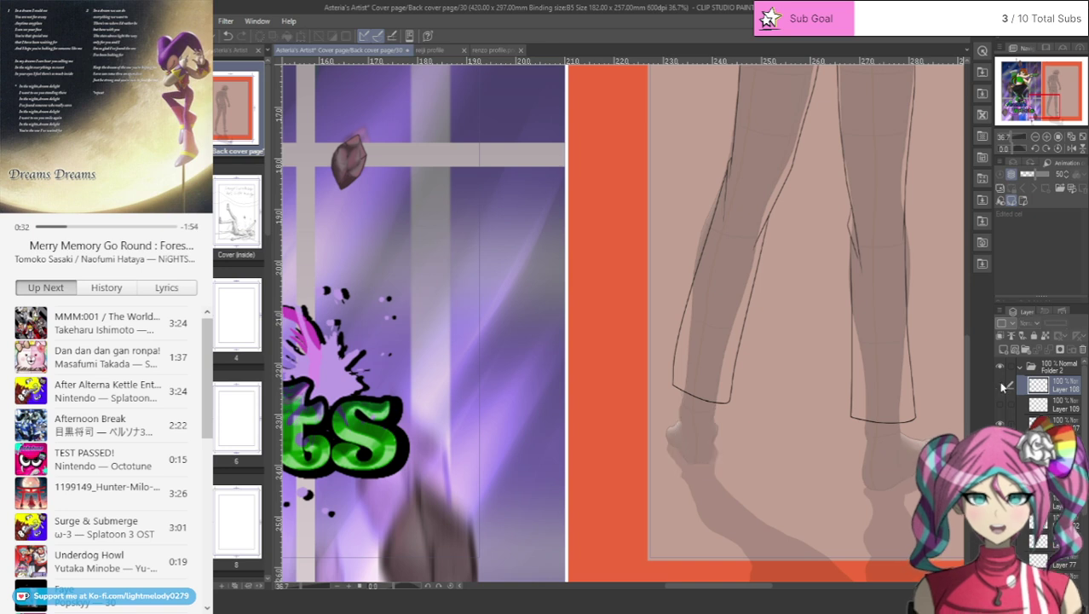
scroll(754, 462, up, 3)
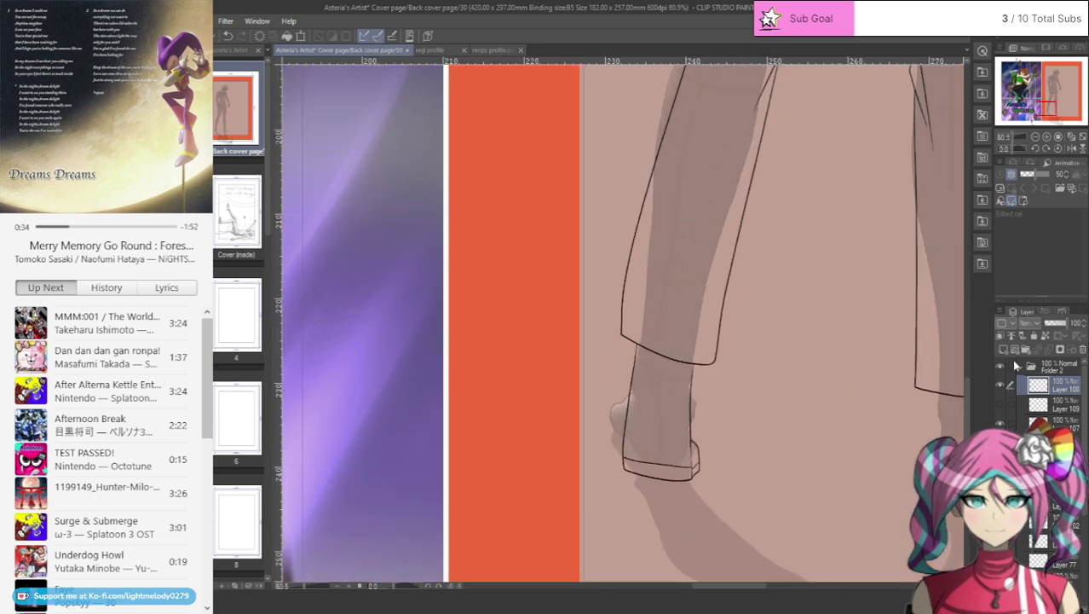
click(1004, 350)
click(999, 405)
scroll(678, 419, up, 5)
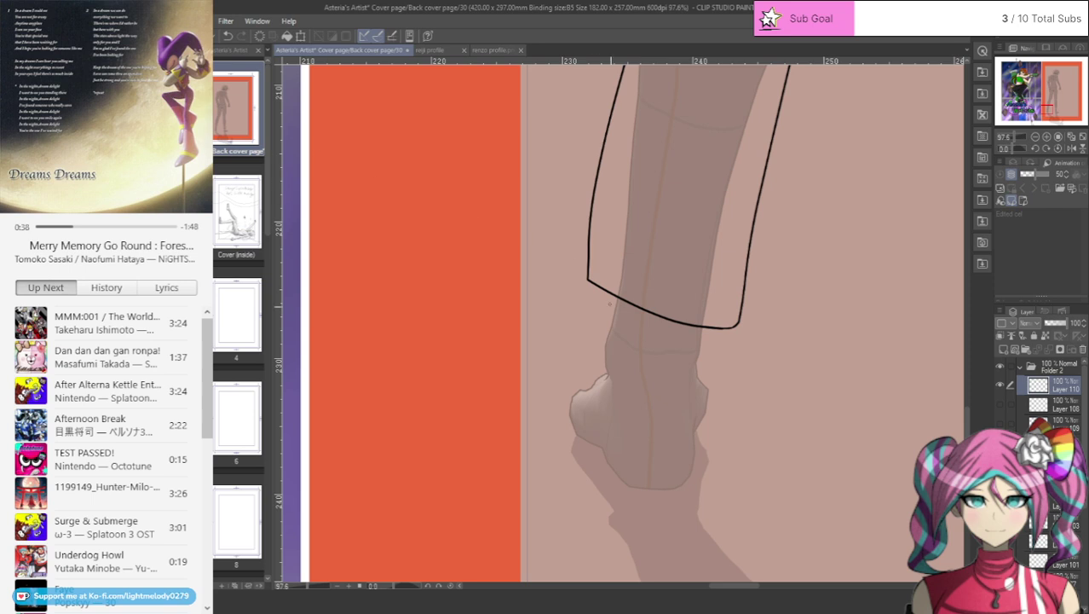
- Ink a new left-side boot over the reference foot, with both ankle edges, an outward-pointing toe, a rounded bottom and a sole line
drag(616, 294, 594, 407)
drag(701, 335, 694, 423)
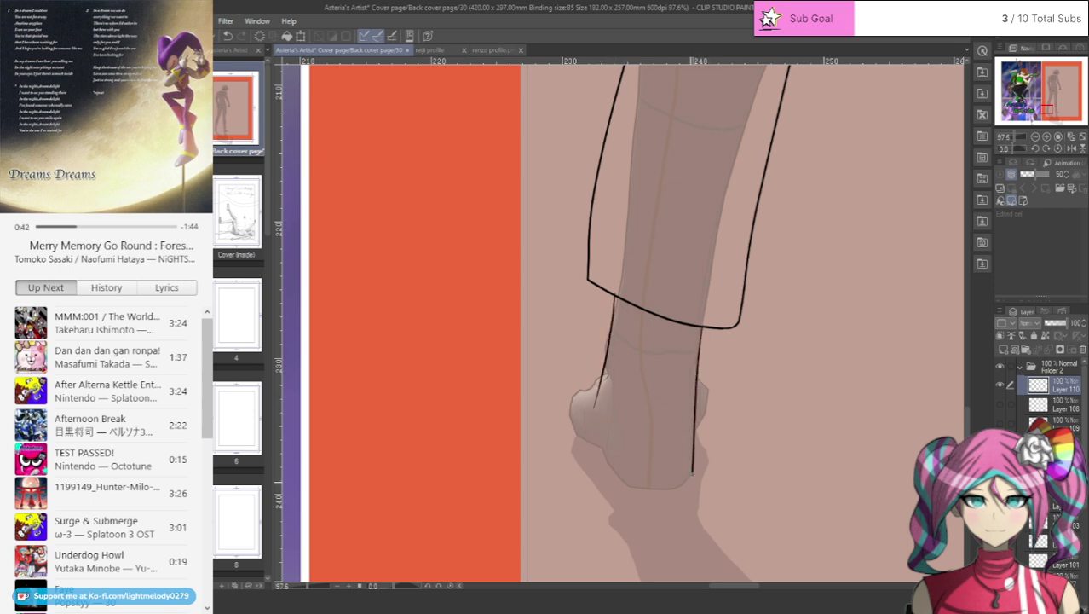
drag(637, 492, 572, 436)
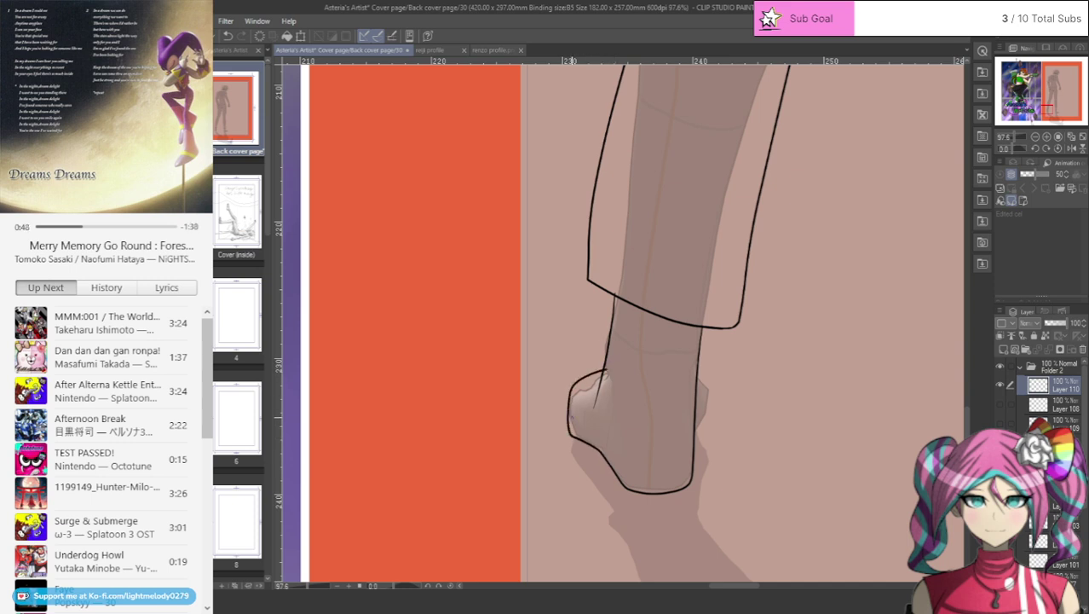
mouse_move(602, 434)
mouse_down()
mouse_move(628, 468)
mouse_move(688, 469)
mouse_up()
- Erase the rounded bottom and lower heel corner of the left-side boot's sole
scroll(686, 498, up, 4)
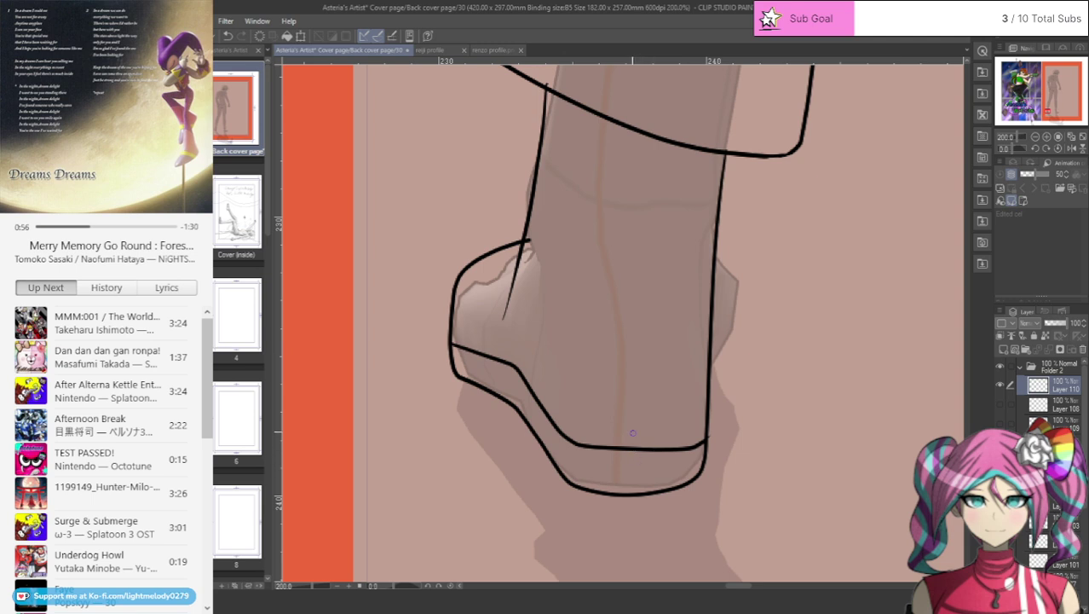
drag(582, 487, 698, 481)
mouse_move(588, 498)
mouse_down()
mouse_move(735, 480)
mouse_move(566, 496)
mouse_move(675, 489)
mouse_up()
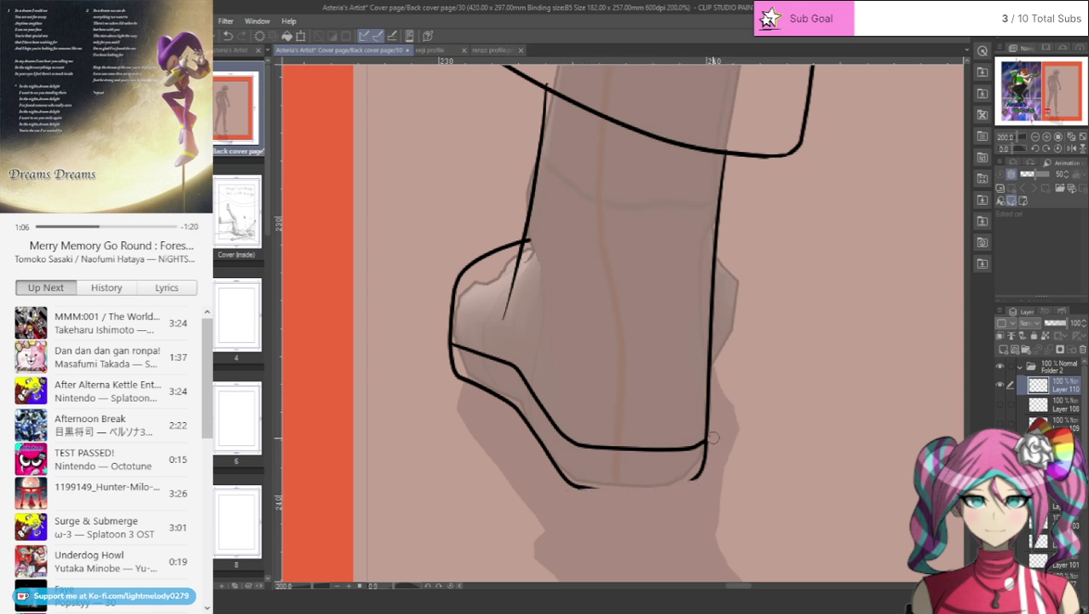
mouse_move(712, 444)
mouse_down()
mouse_move(682, 489)
mouse_move(584, 487)
mouse_up()
- Redraw the left-side boot's sole with a straight bottom and angular heel corner, undoing the first try, and sharpen the toe corner
mouse_move(706, 440)
mouse_down()
mouse_move(703, 465)
mouse_move(661, 480)
mouse_move(569, 483)
mouse_up()
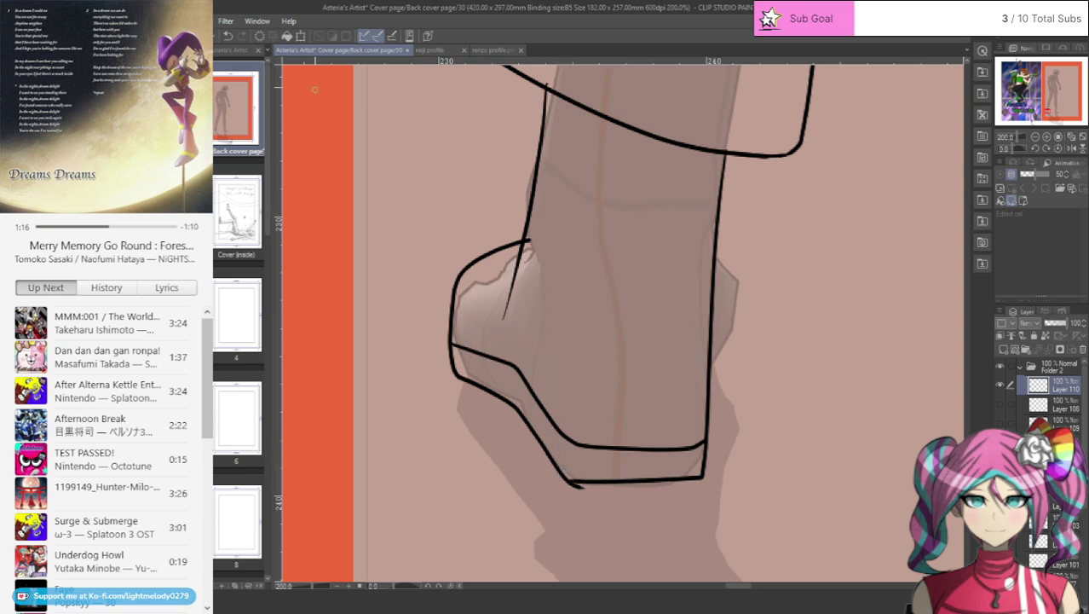
key(ctrl+z)
key(ctrl+z)
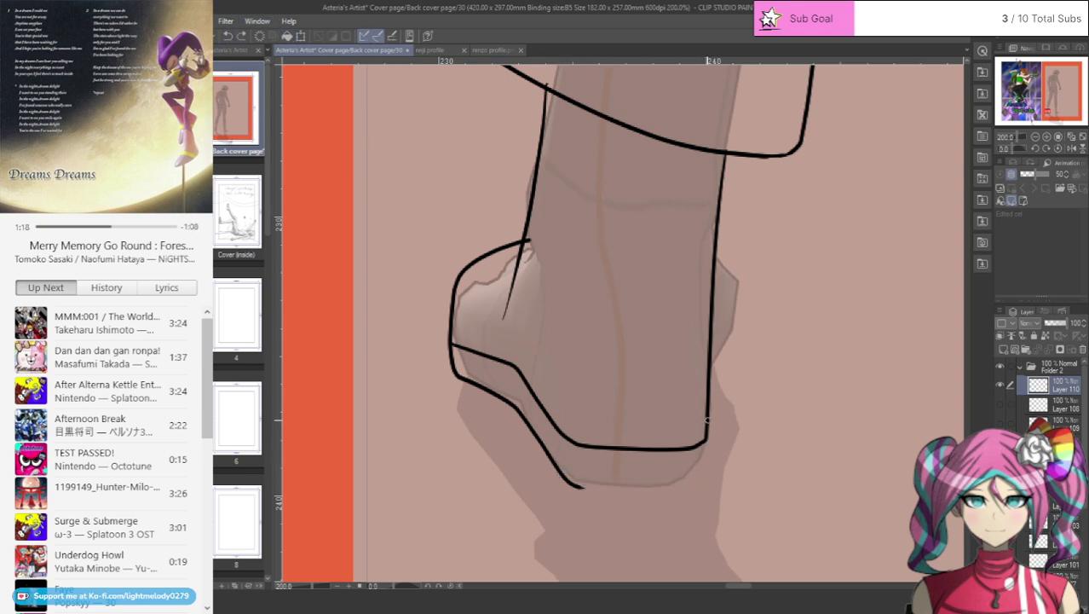
mouse_move(706, 442)
mouse_down()
mouse_move(704, 473)
mouse_move(692, 479)
mouse_move(565, 479)
mouse_up()
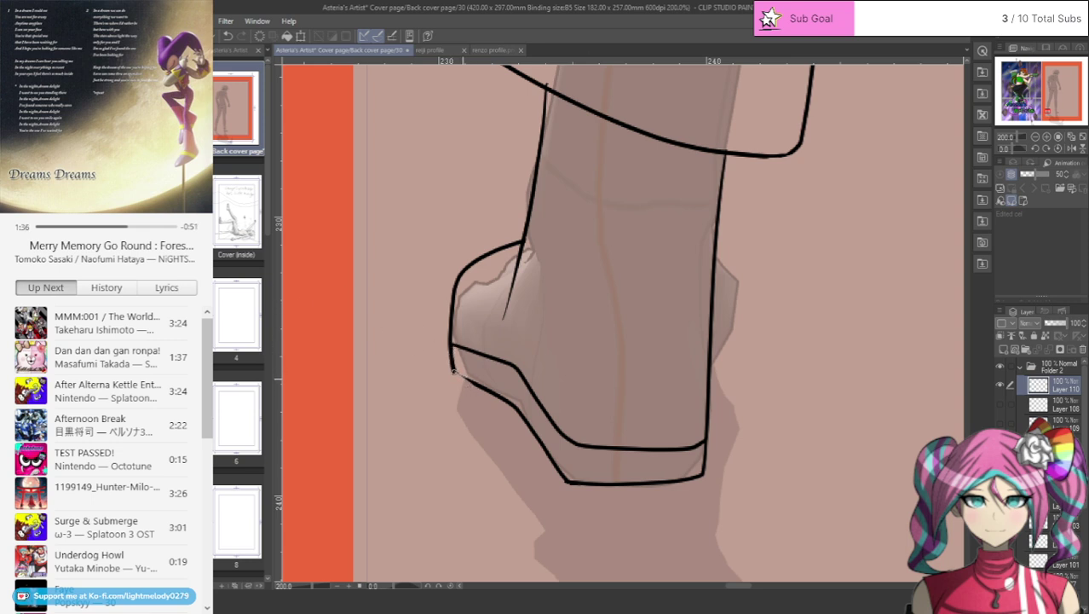
drag(454, 371, 469, 379)
- Ink the right-side boot's outline over the reference foot, with both ankle edges, an angular heel, an angled bottom and a rounded toe pointing outward
scroll(491, 341, down, 5)
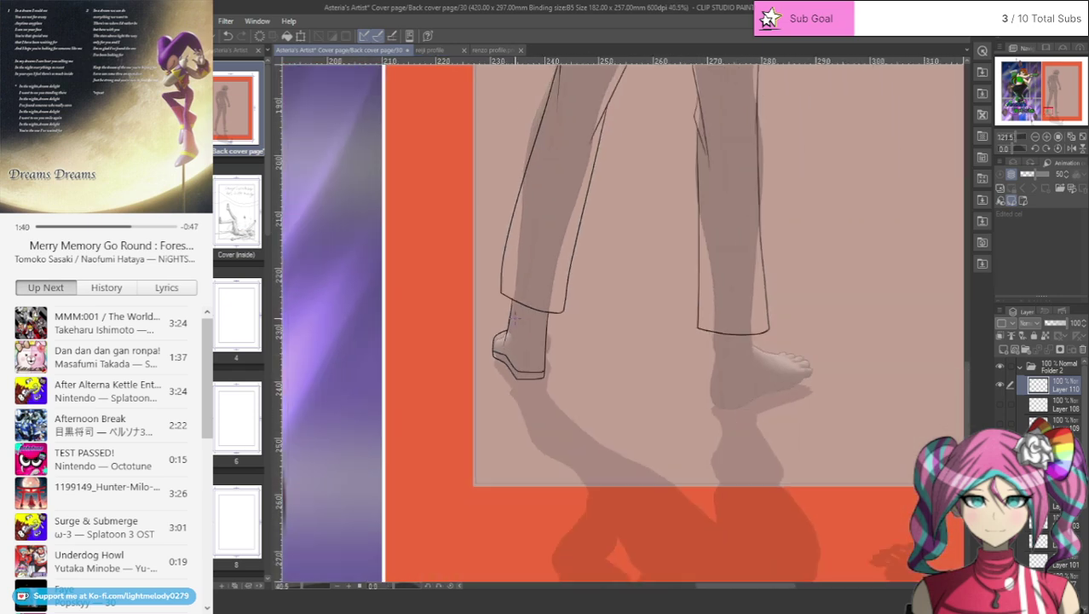
scroll(500, 319, up, 4)
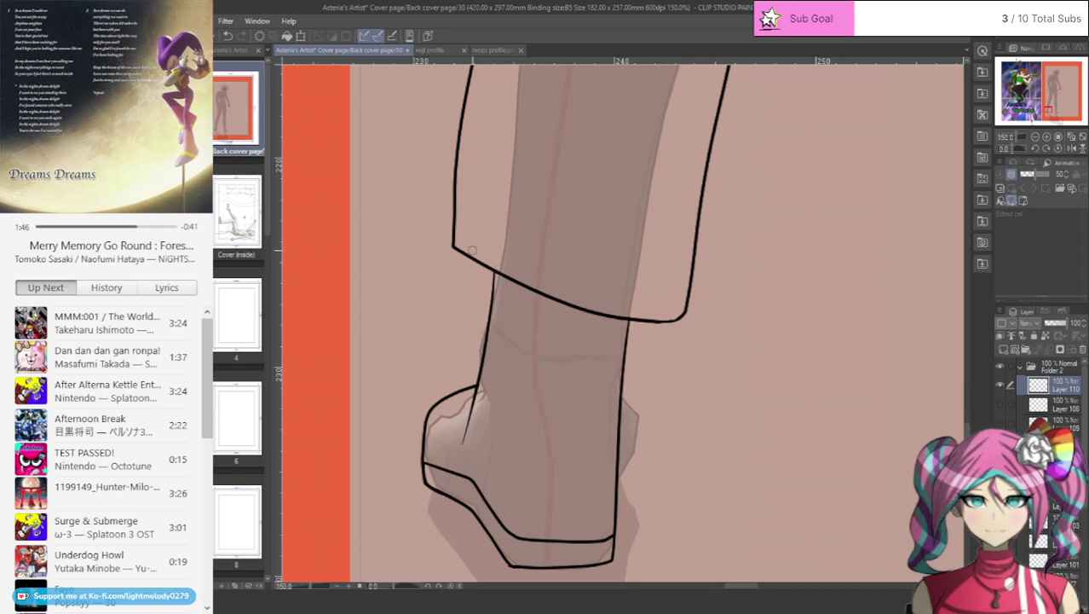
scroll(511, 256, down, 10)
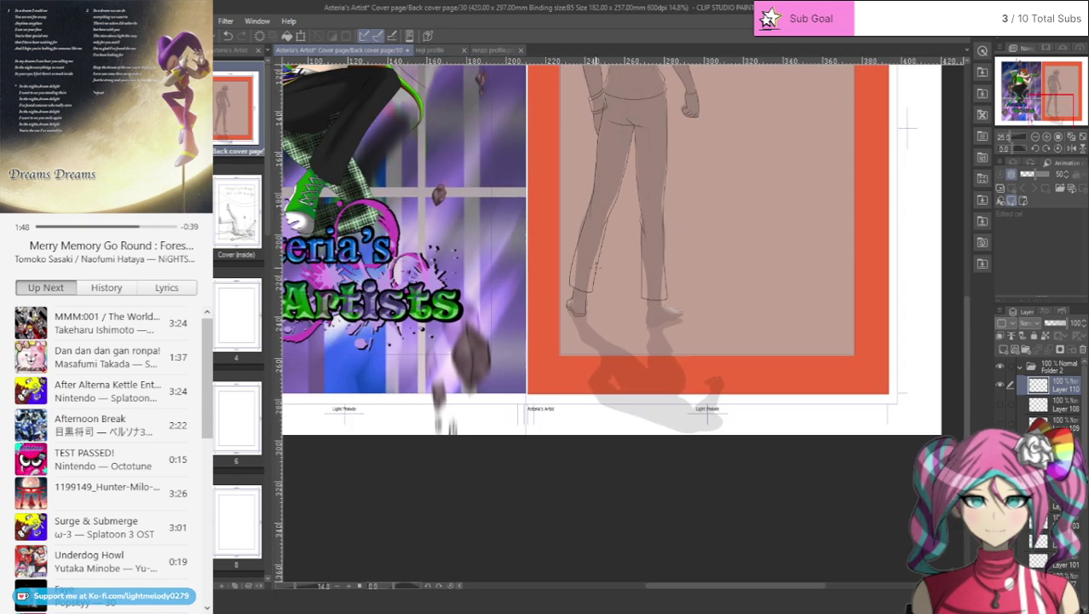
scroll(597, 268, up, 2)
scroll(596, 268, down, 4)
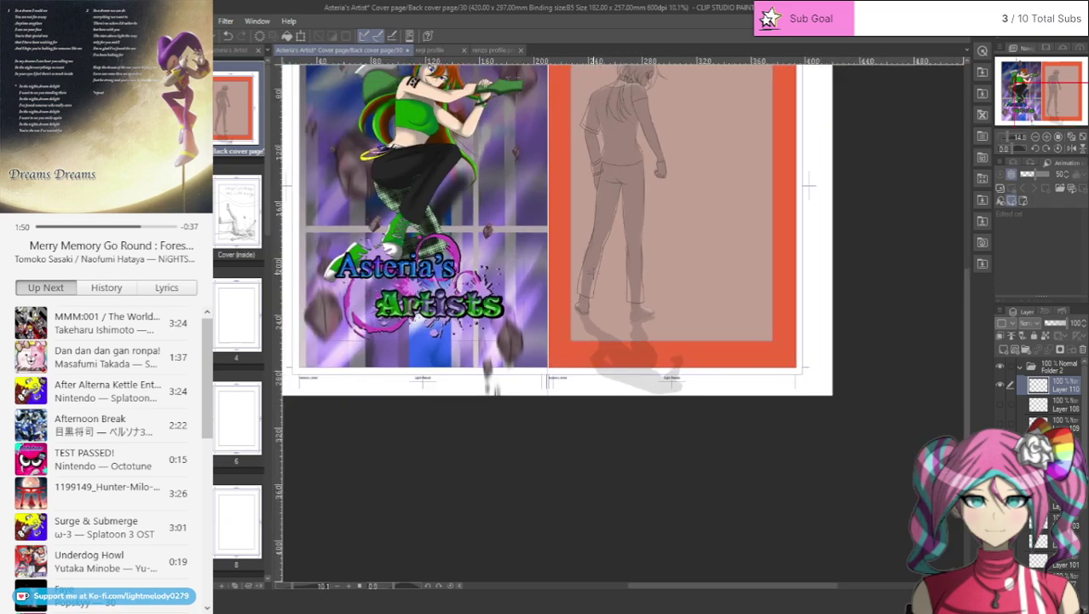
scroll(586, 231, up, 6)
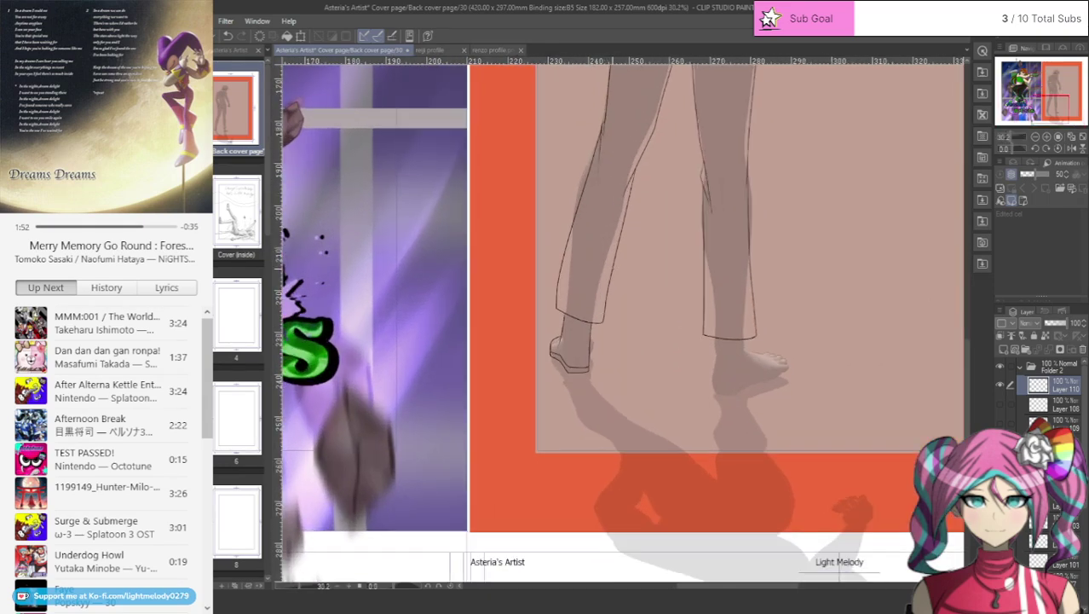
scroll(718, 353, up, 2)
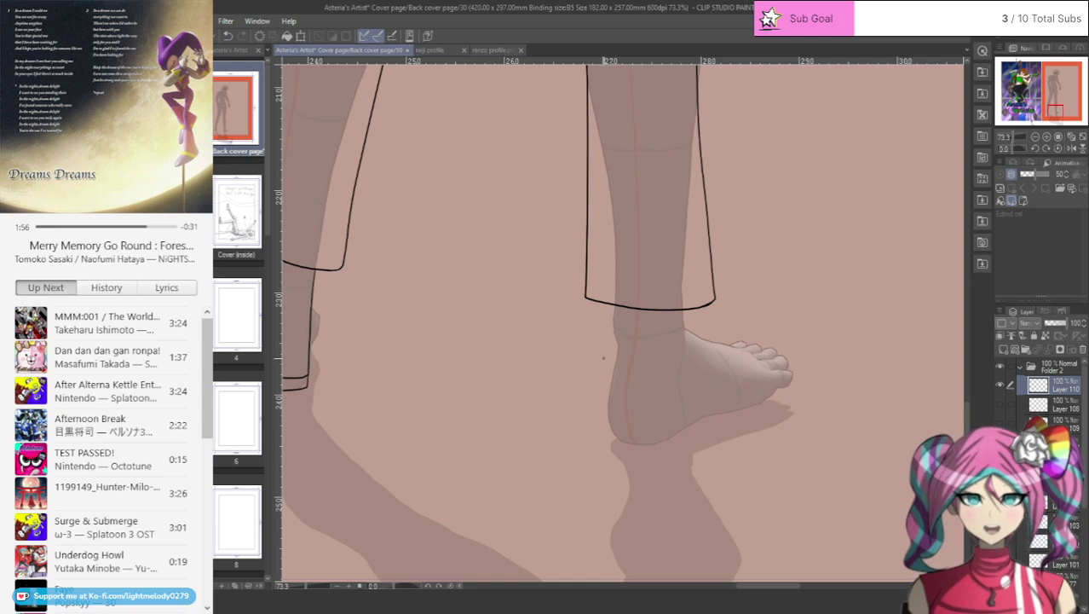
drag(610, 306, 610, 335)
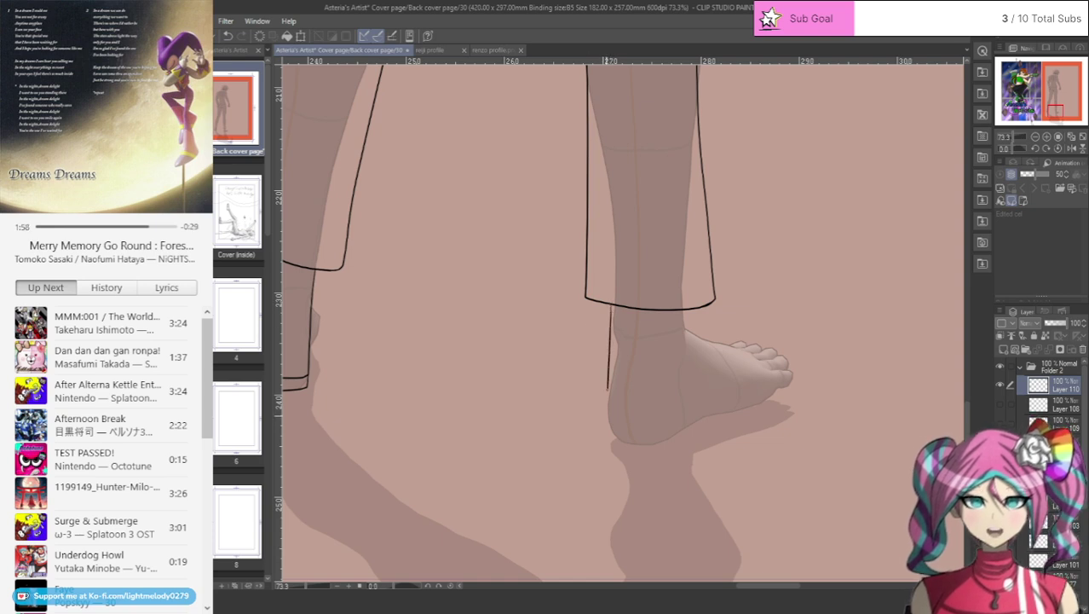
drag(607, 442, 636, 446)
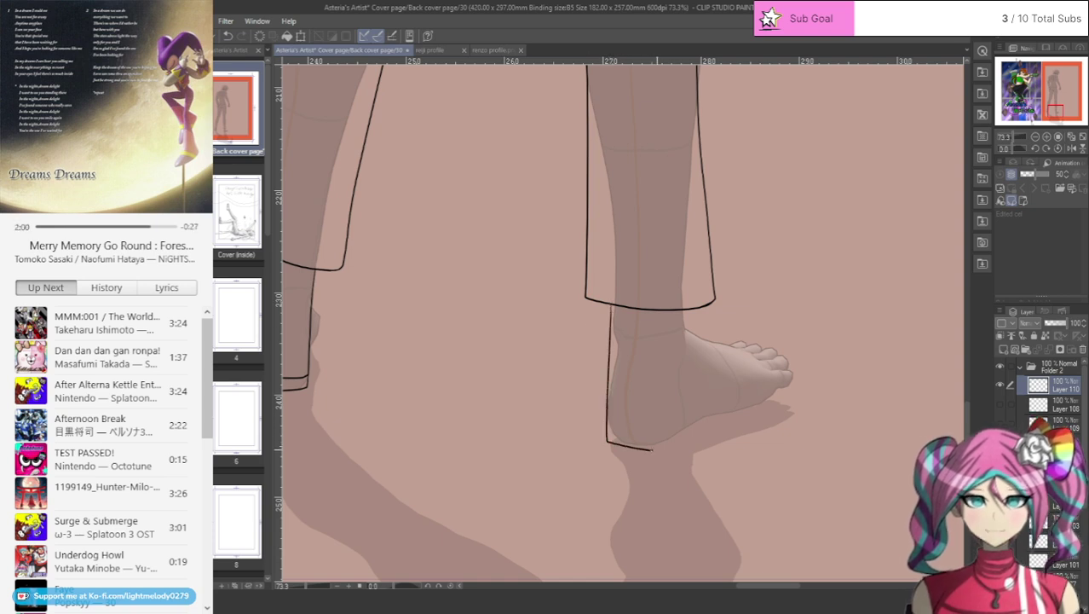
drag(702, 423, 742, 415)
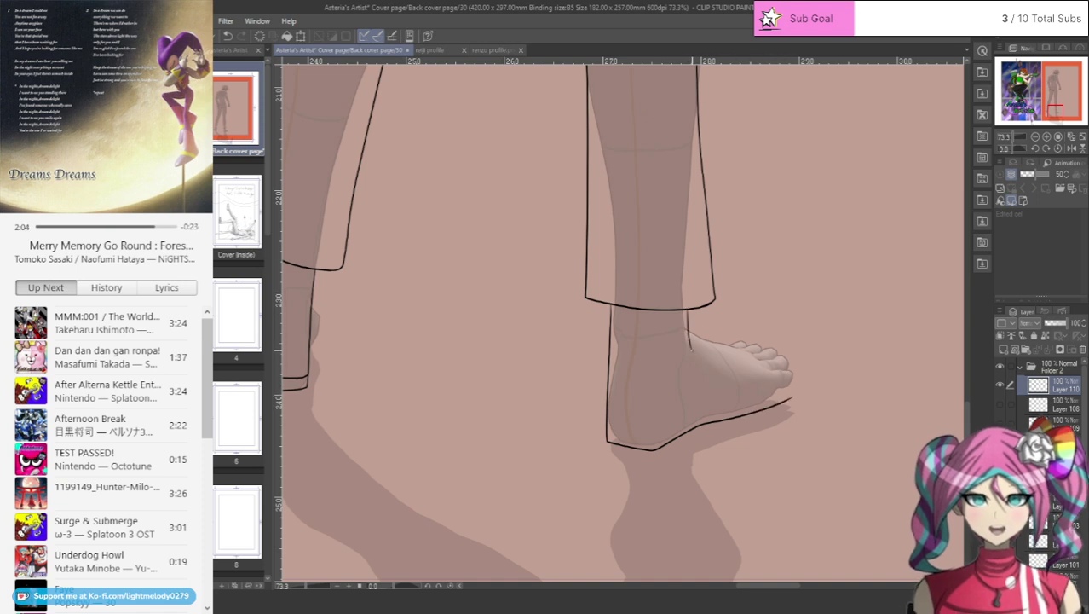
mouse_move(687, 310)
mouse_down()
mouse_move(691, 349)
mouse_move(769, 338)
mouse_move(791, 346)
mouse_move(799, 375)
mouse_up()
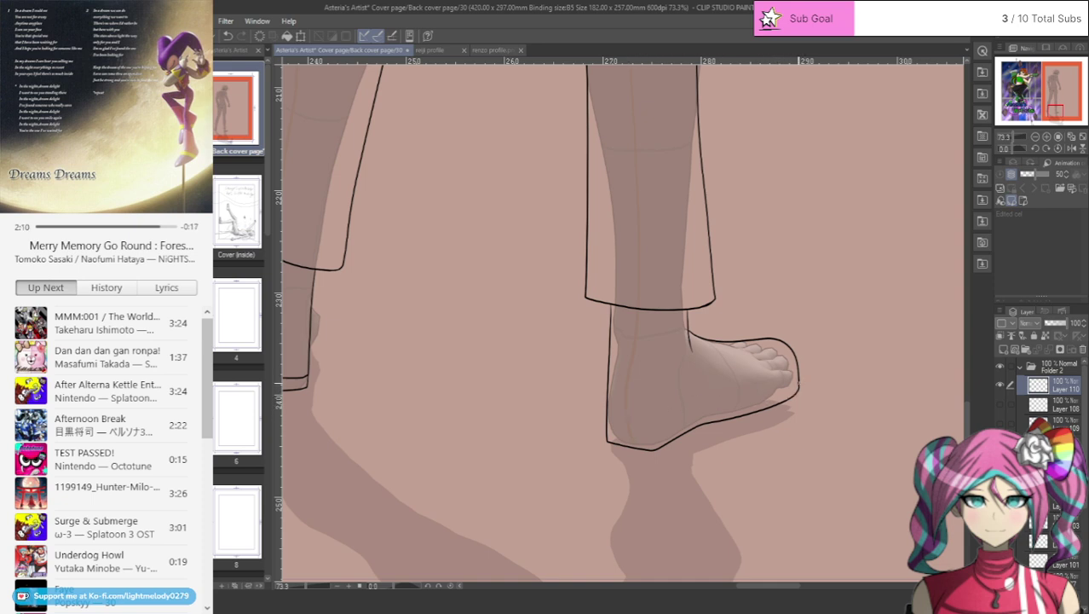
- Ink a sole line along the right-side boot from heel to toe, following the angled bottom and undoing the earlier tries
drag(791, 387, 695, 408)
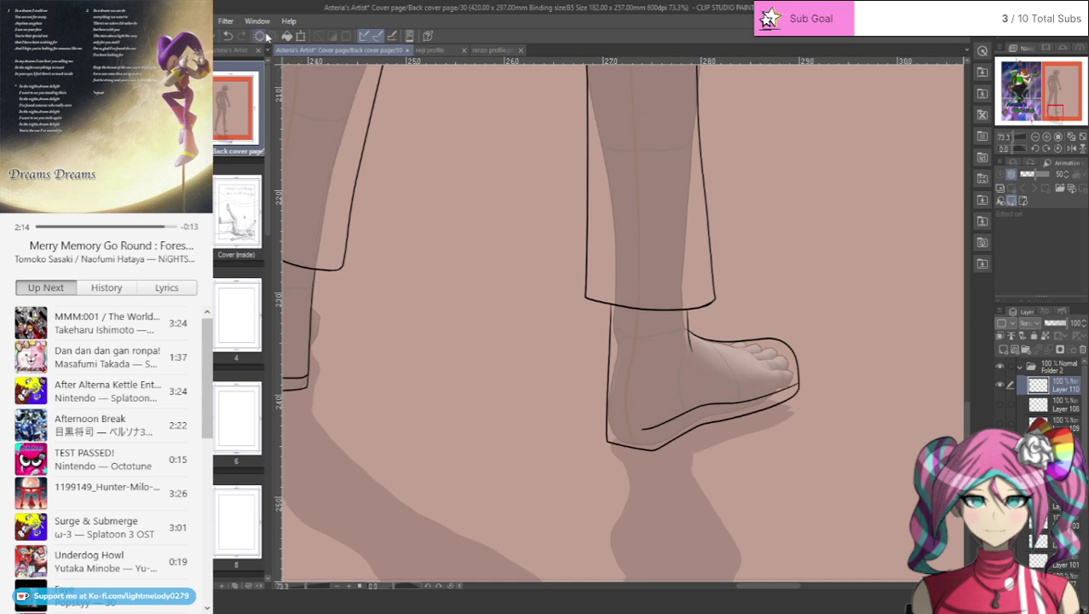
key(ctrl+z)
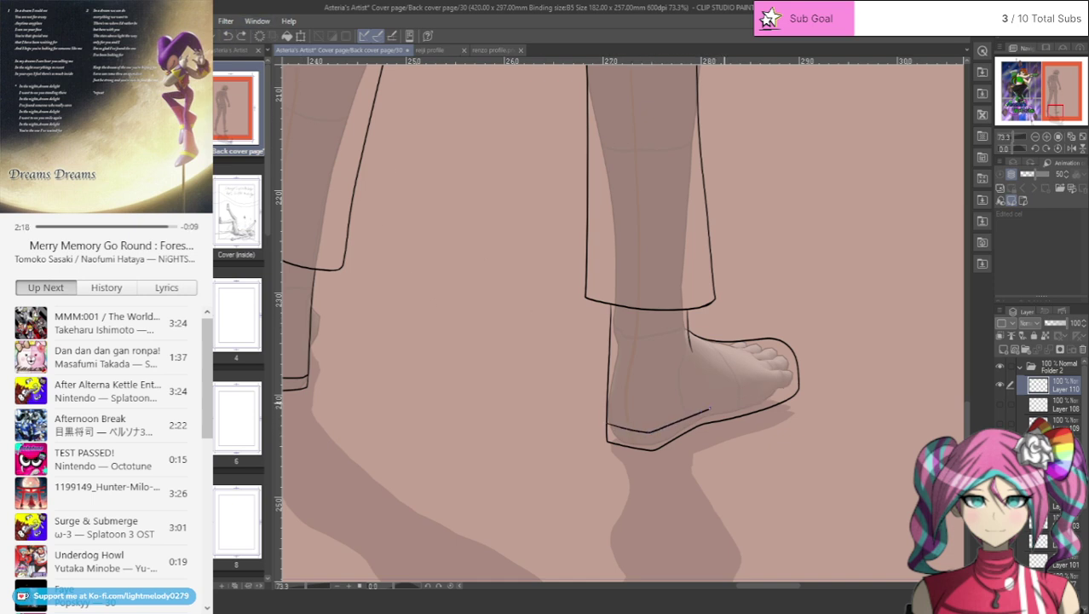
drag(783, 385, 791, 383)
scroll(797, 434, up, 3)
click(227, 36)
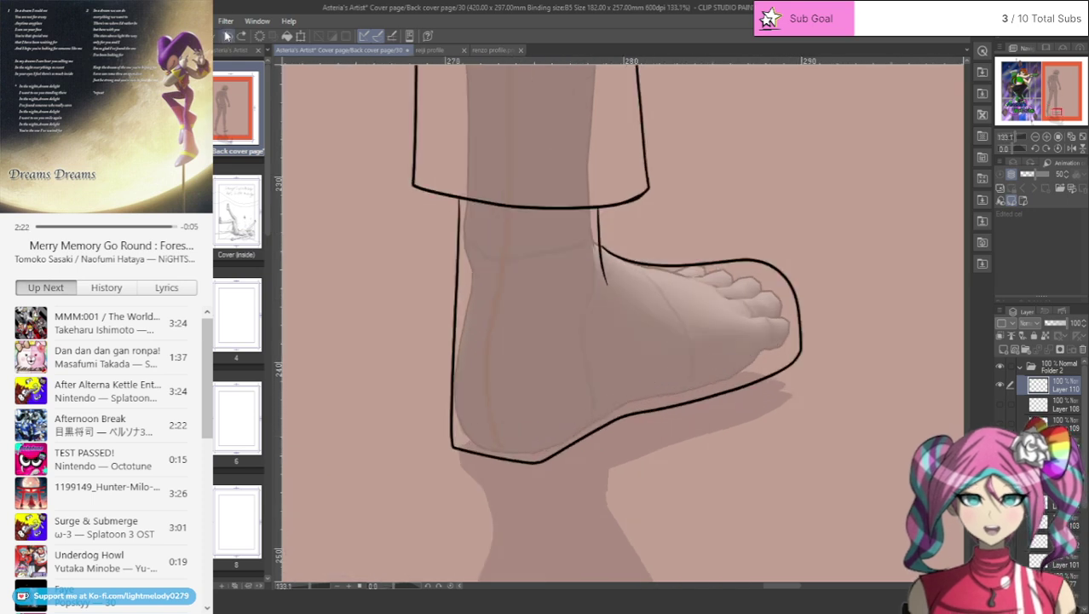
drag(452, 420, 518, 438)
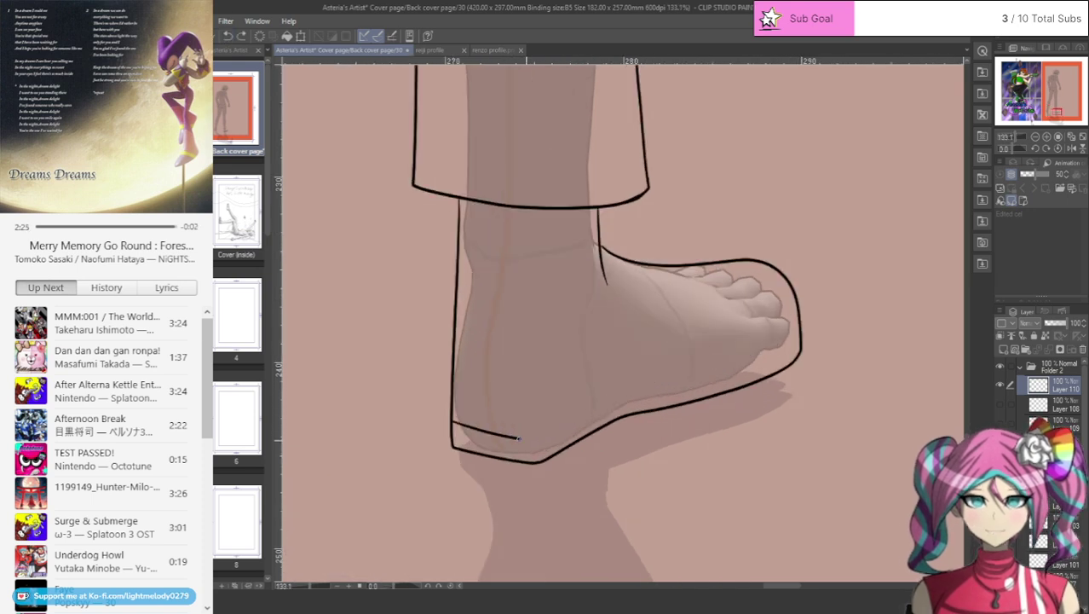
click(227, 35)
mouse_move(453, 423)
mouse_down()
mouse_move(525, 434)
mouse_move(606, 393)
mouse_move(684, 382)
mouse_move(801, 337)
mouse_up()
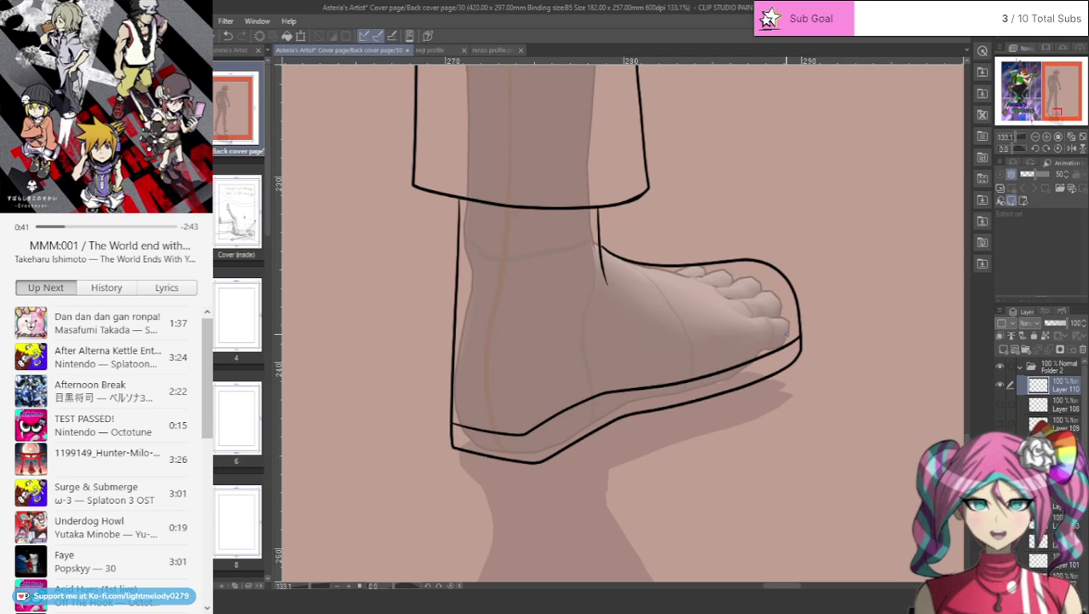
- Redraw the heel section of the right-side boot's sole line slightly higher and erase the old line beneath it
scroll(563, 181, up, 5)
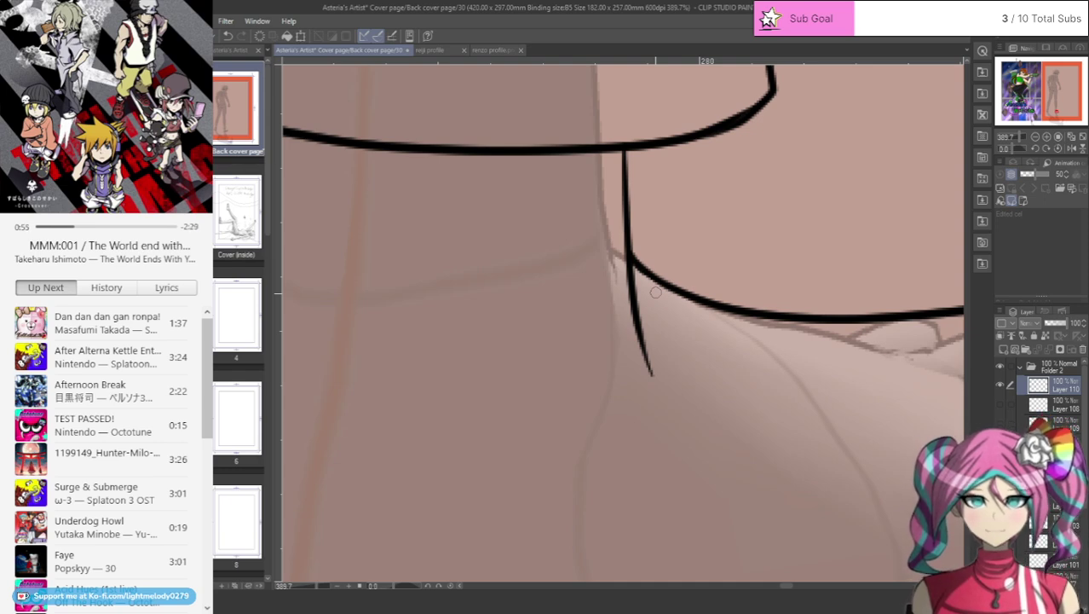
scroll(656, 292, down, 6)
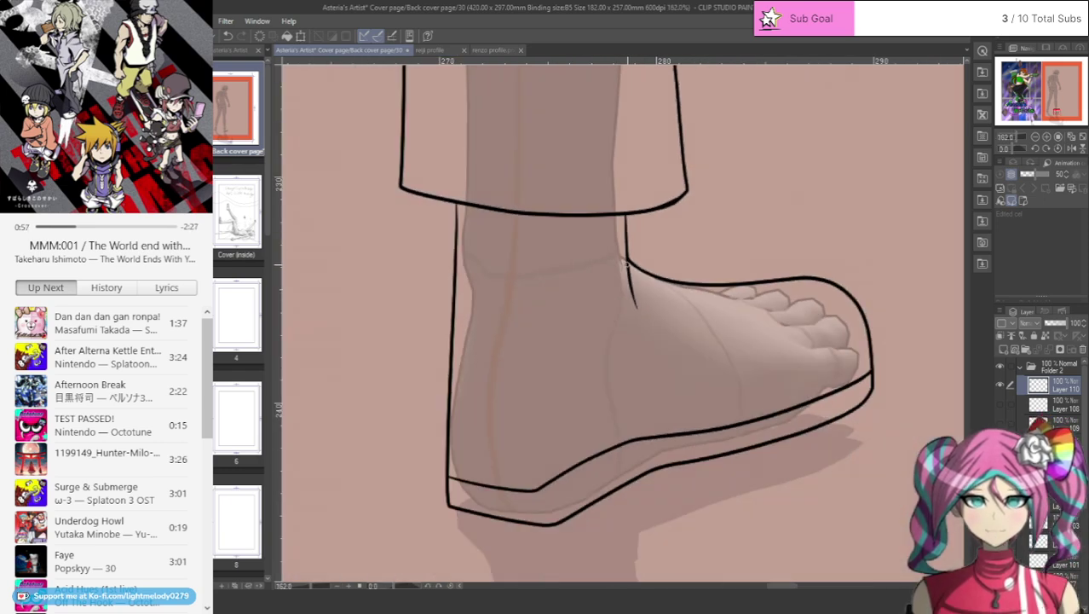
scroll(531, 217, up, 3)
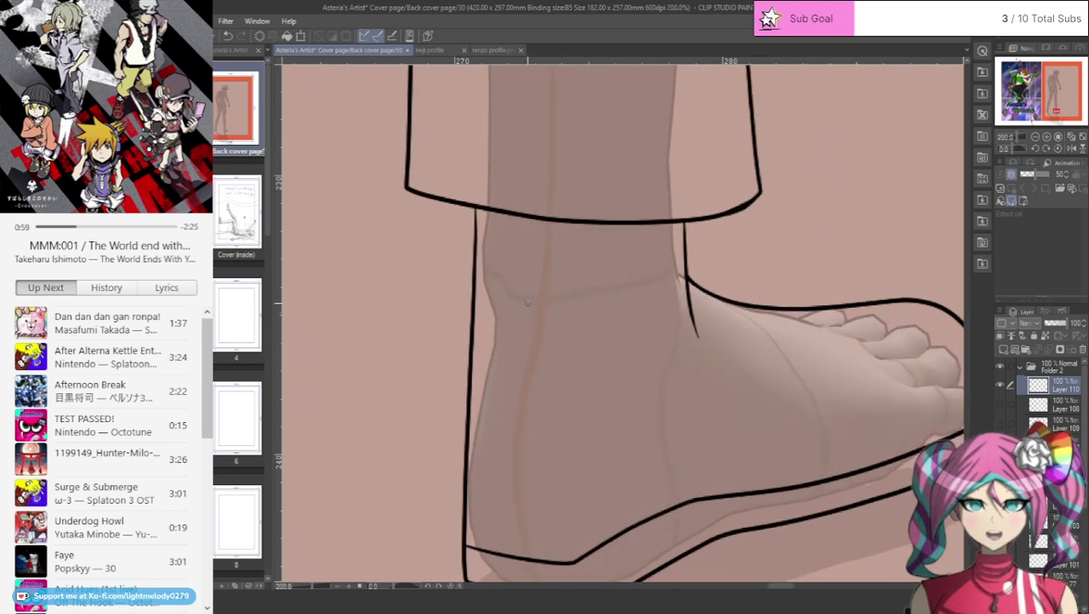
scroll(492, 312, down, 4)
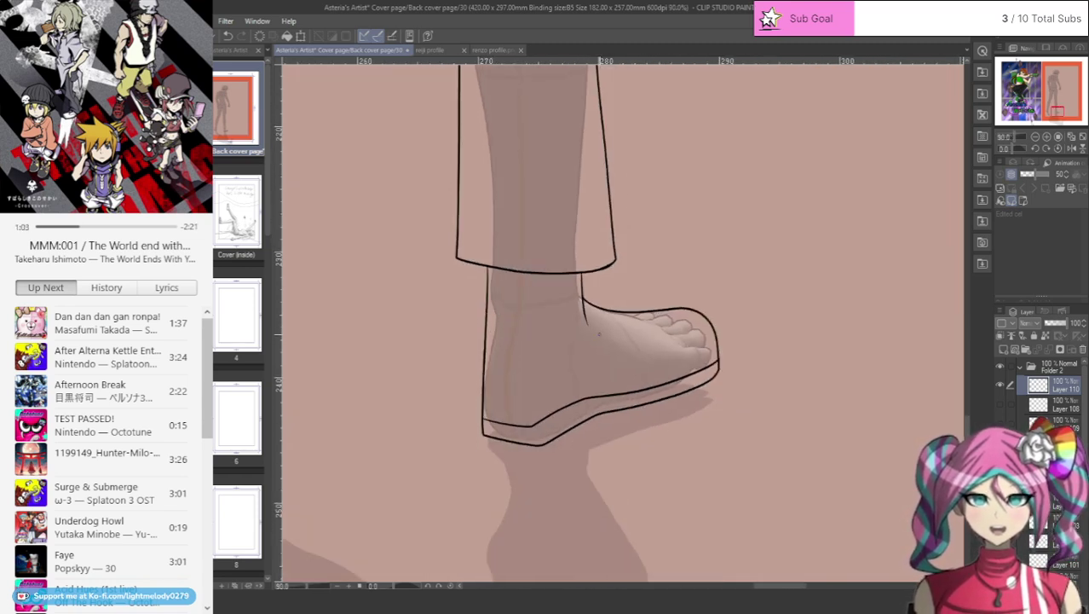
scroll(598, 333, up, 1)
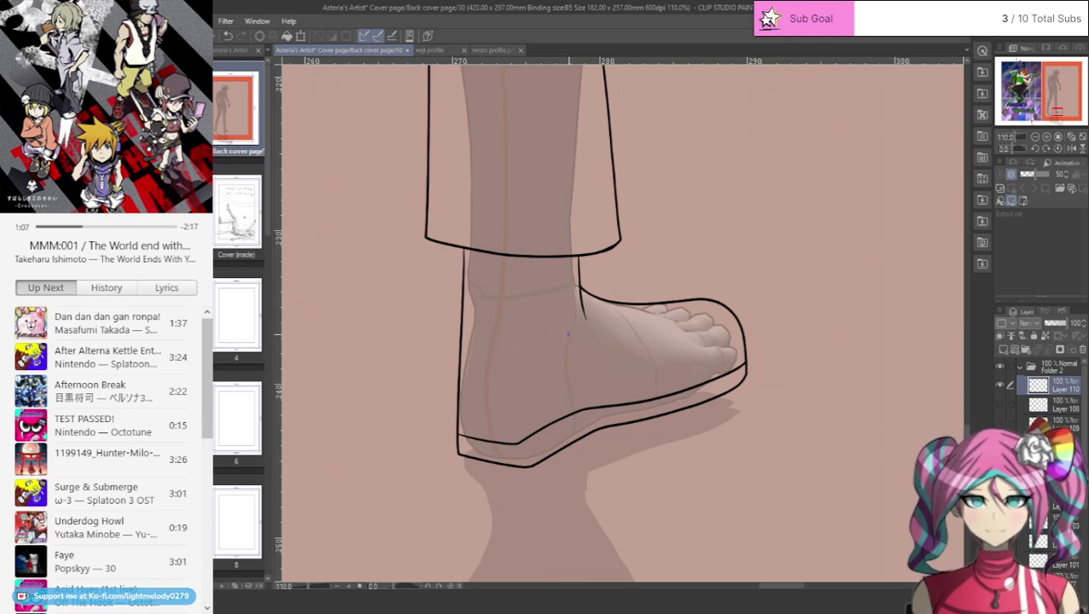
scroll(569, 333, up, 2)
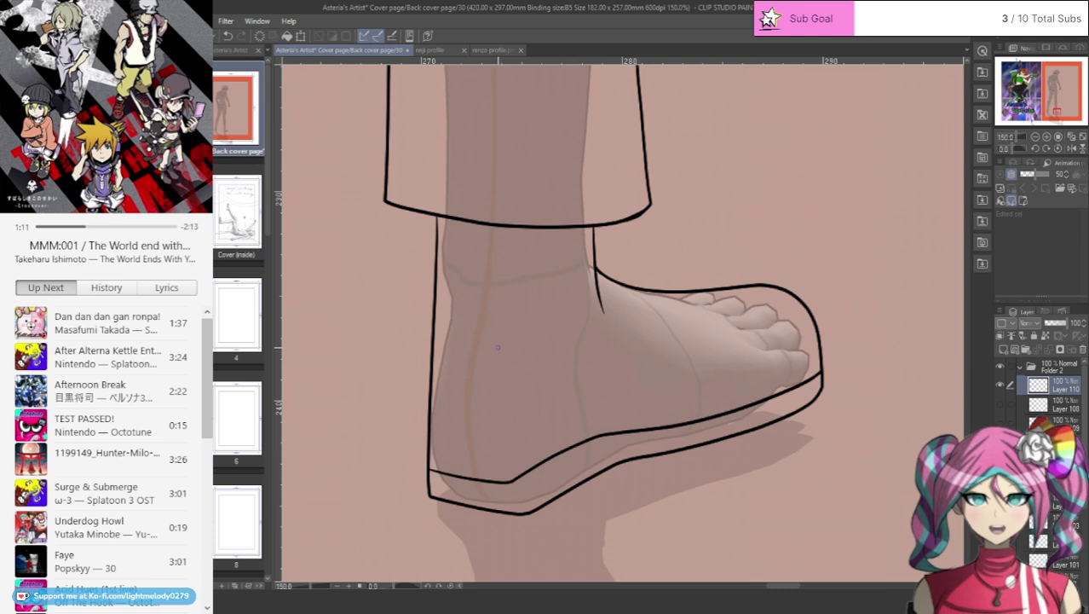
scroll(664, 506, up, 2)
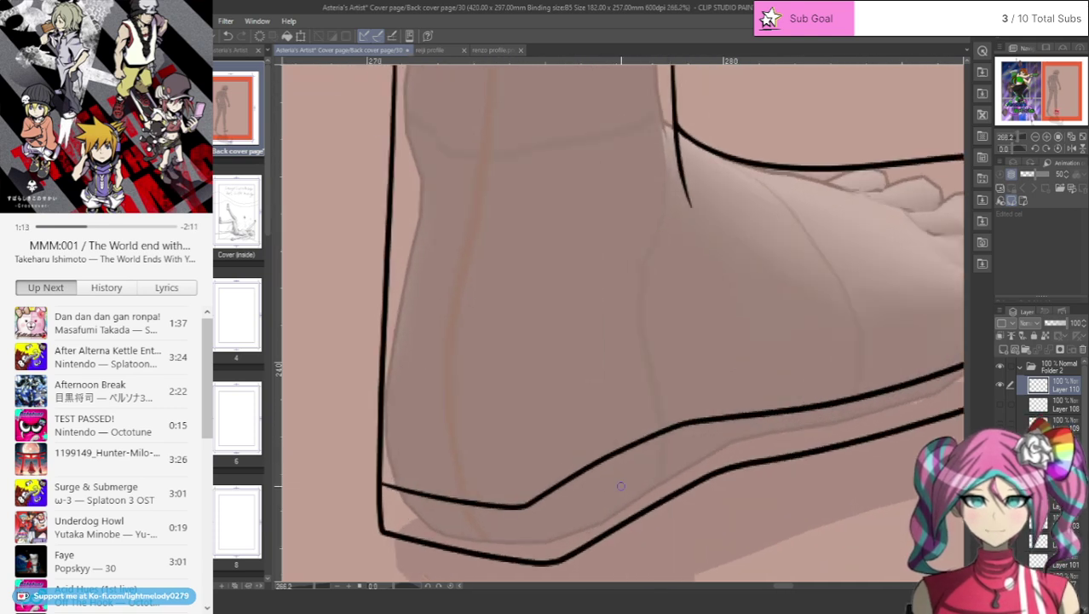
mouse_move(381, 467)
mouse_down()
mouse_move(558, 490)
mouse_move(705, 418)
mouse_up()
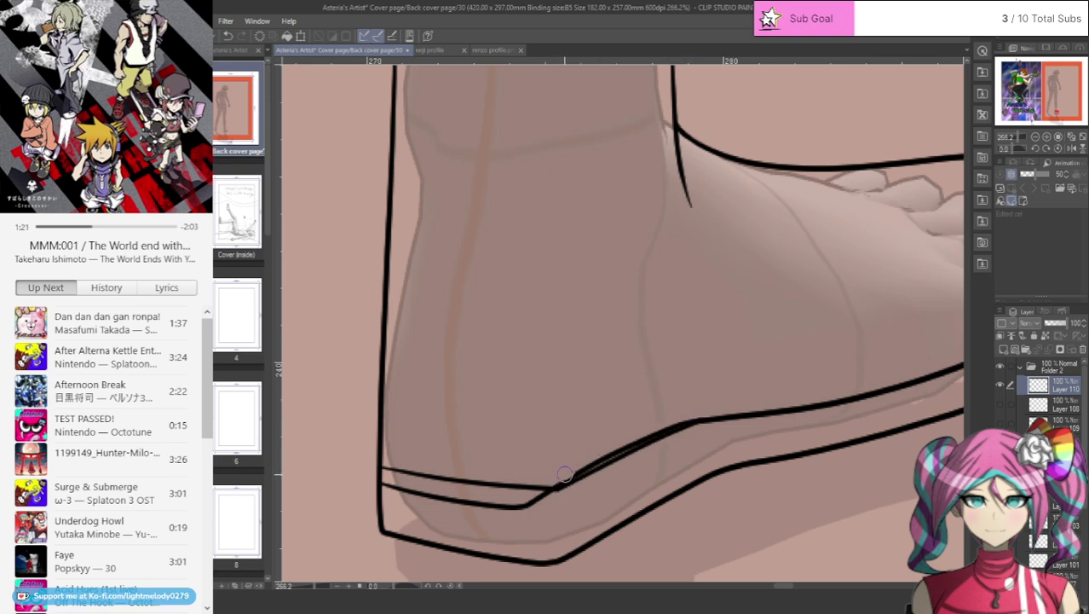
mouse_move(553, 480)
mouse_down()
mouse_move(690, 411)
mouse_move(635, 439)
mouse_up()
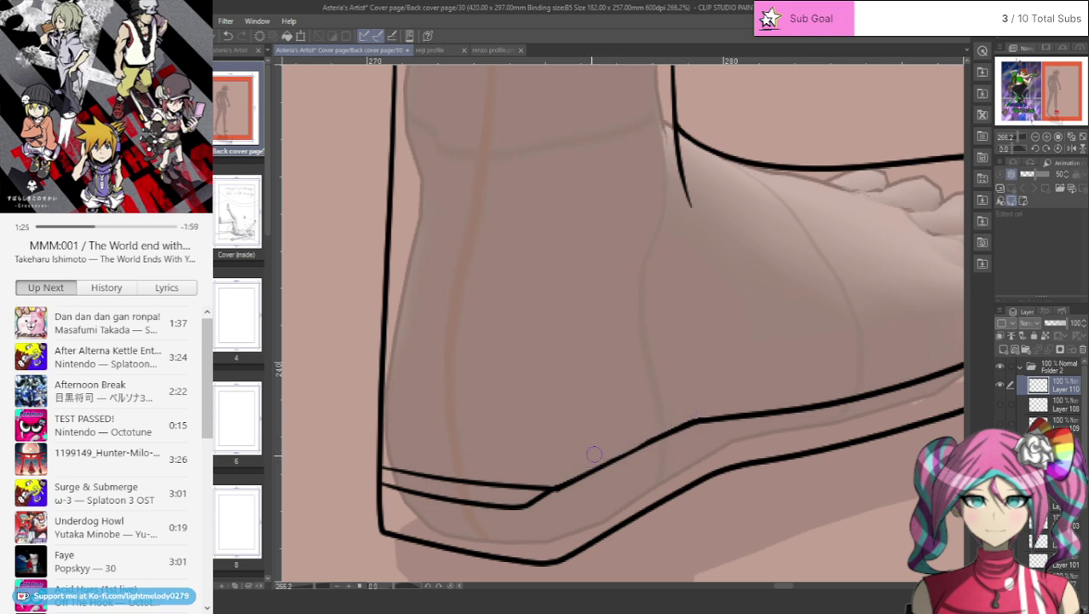
mouse_move(559, 494)
mouse_down()
mouse_move(475, 505)
mouse_move(386, 483)
mouse_up()
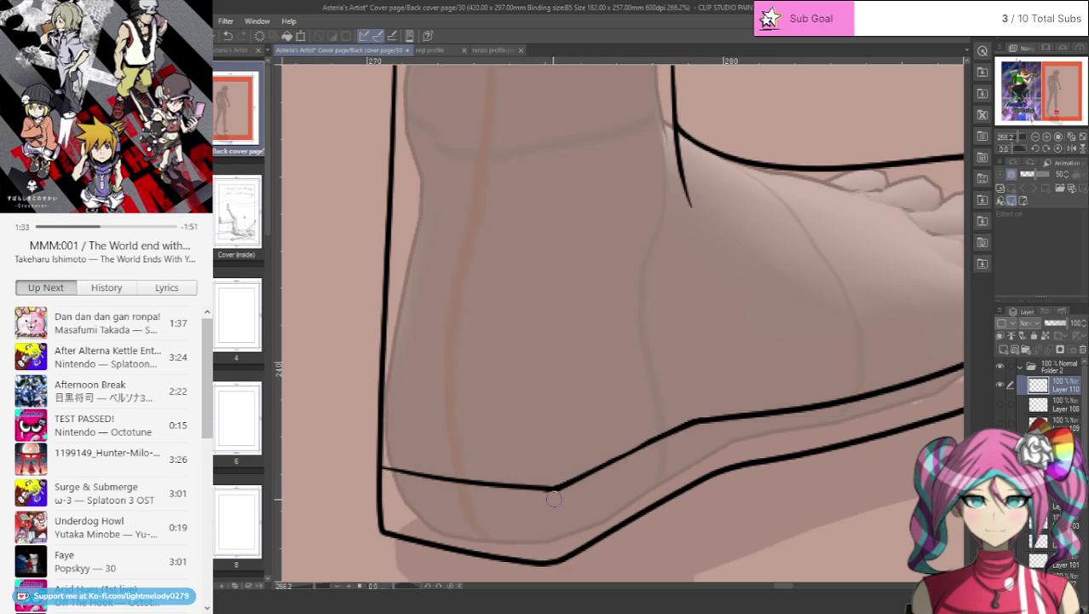
- Erase the heel's bottom edge on the right-side boot, redraw it slightly higher with a sharp corner, and clean up the leftover line
mouse_move(368, 535)
mouse_down()
mouse_move(588, 559)
mouse_move(415, 557)
mouse_move(468, 552)
mouse_up()
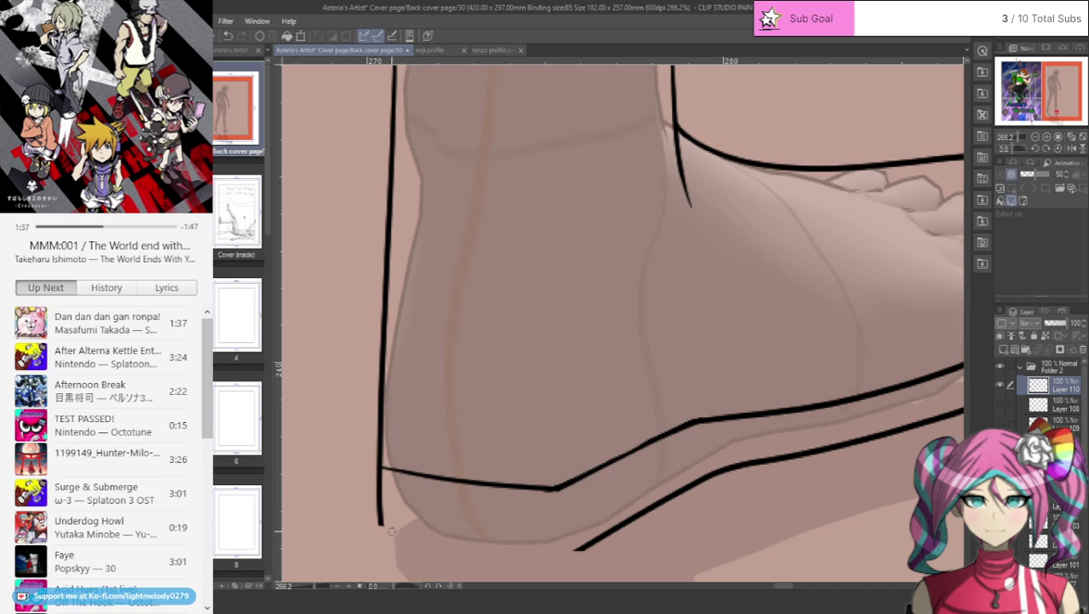
mouse_move(381, 524)
mouse_down()
mouse_move(573, 543)
mouse_move(666, 497)
mouse_up()
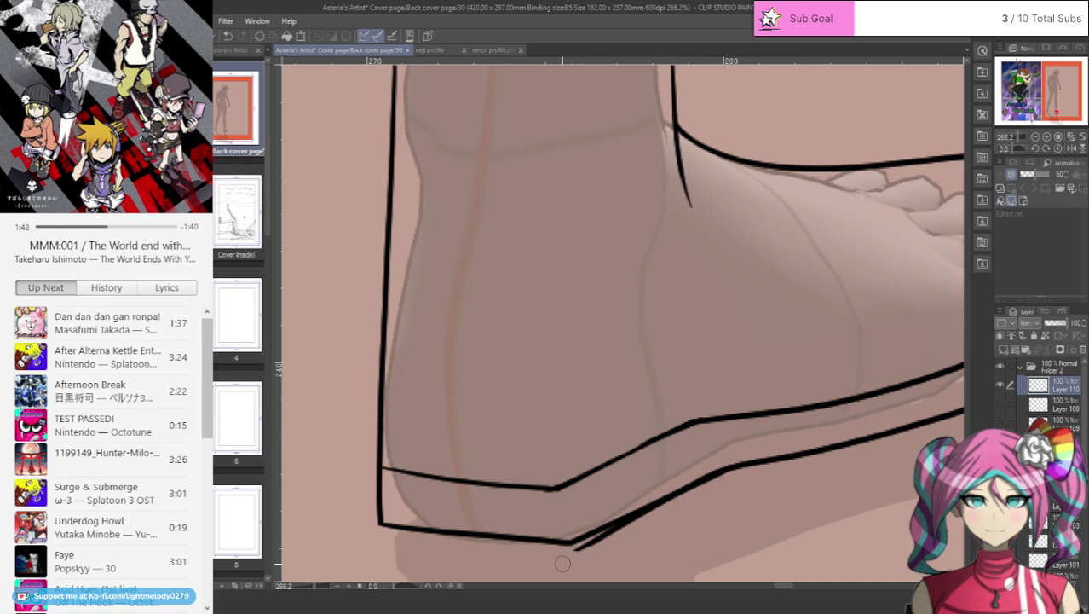
drag(564, 562, 682, 505)
drag(587, 545, 669, 510)
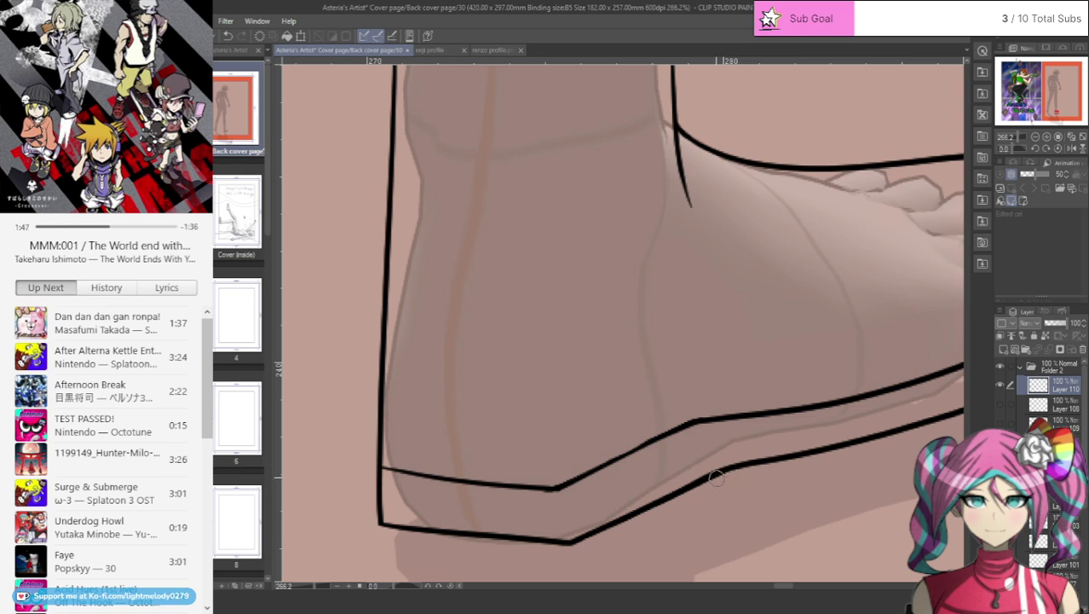
- Thin the sloped section of the right-side boot's sole line and re-ink it with a smooth, even stroke, undoing the unsatisfactory tries
mouse_move(625, 440)
mouse_down()
mouse_move(706, 418)
mouse_move(599, 452)
mouse_move(656, 437)
mouse_move(550, 481)
mouse_up()
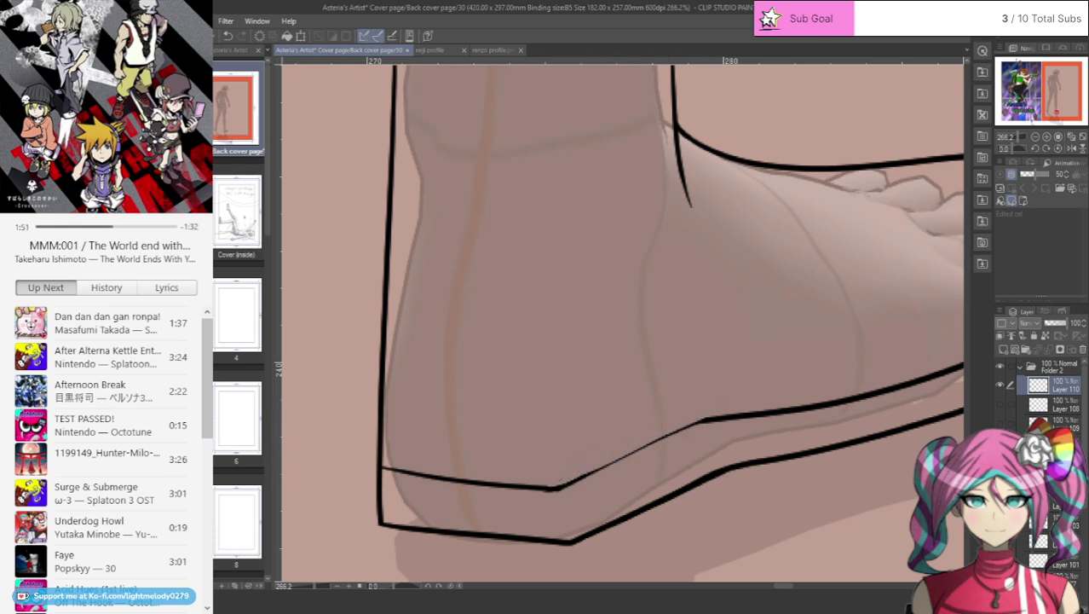
drag(712, 418, 576, 480)
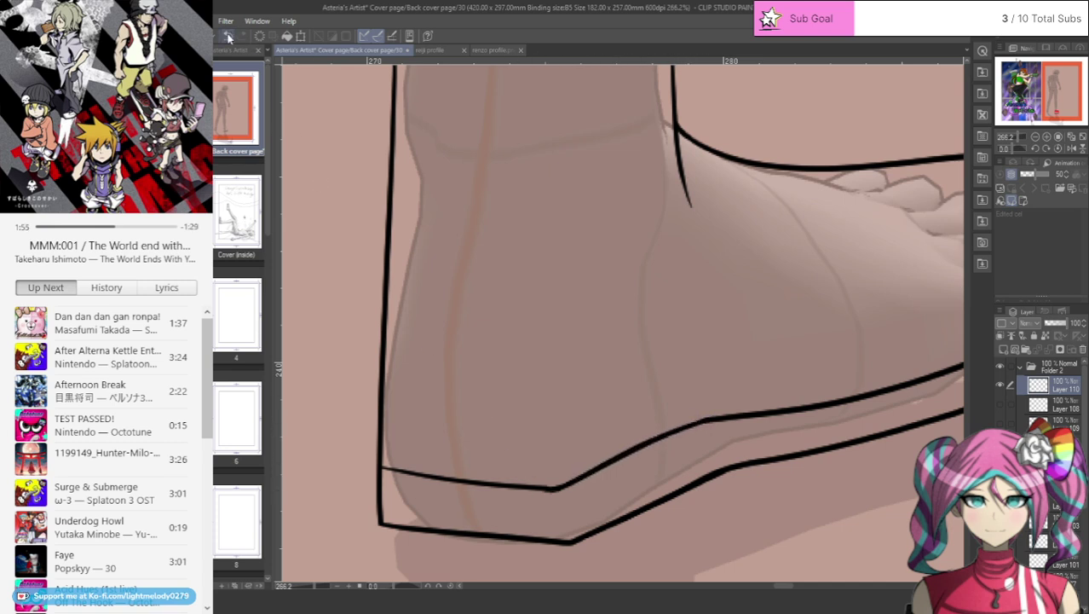
key(ctrl+z)
mouse_move(554, 489)
mouse_down()
mouse_move(699, 418)
mouse_move(750, 410)
mouse_up()
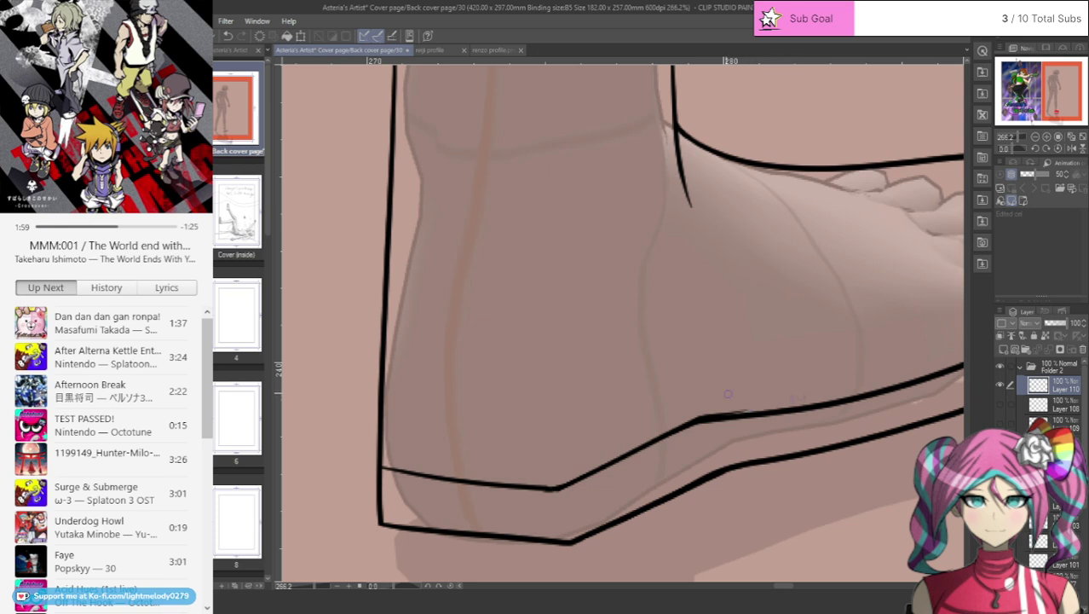
key(ctrl+z)
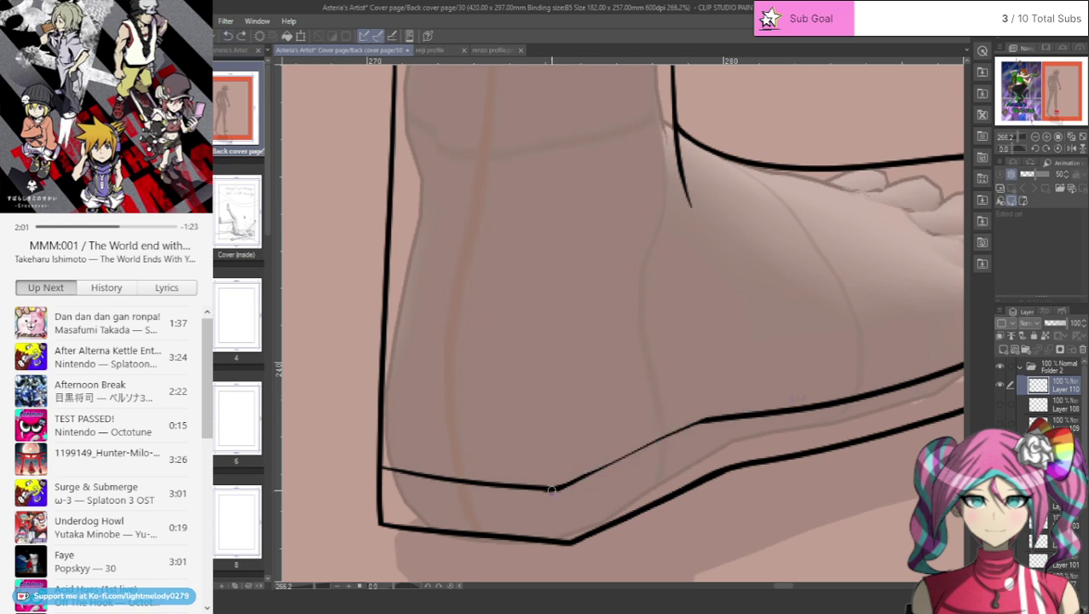
mouse_move(569, 483)
mouse_down()
mouse_move(677, 427)
mouse_move(766, 404)
mouse_up()
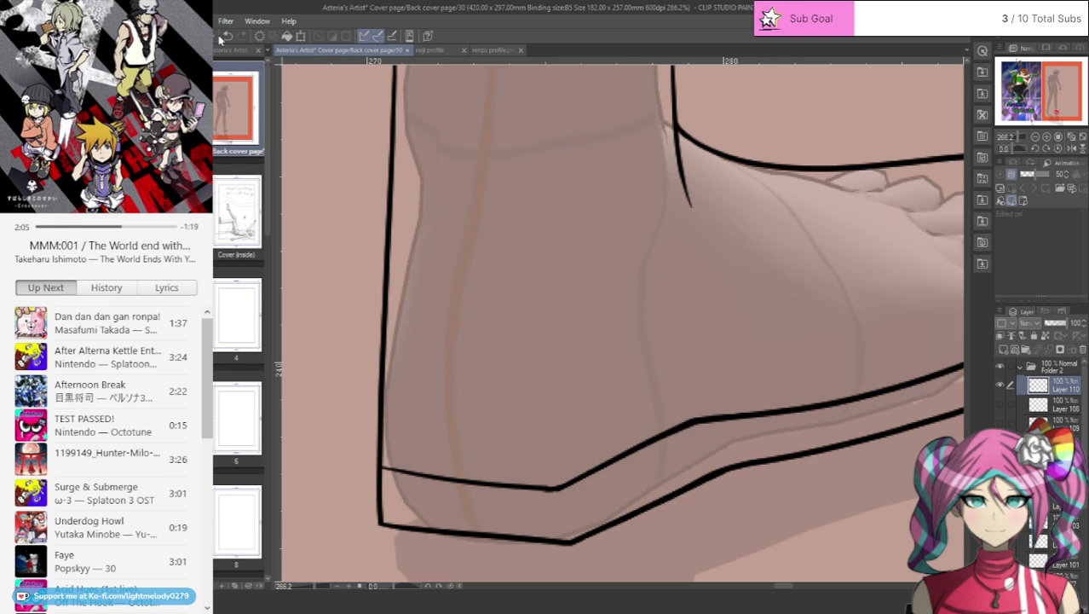
mouse_move(561, 485)
mouse_down()
mouse_move(704, 422)
mouse_move(795, 411)
mouse_up()
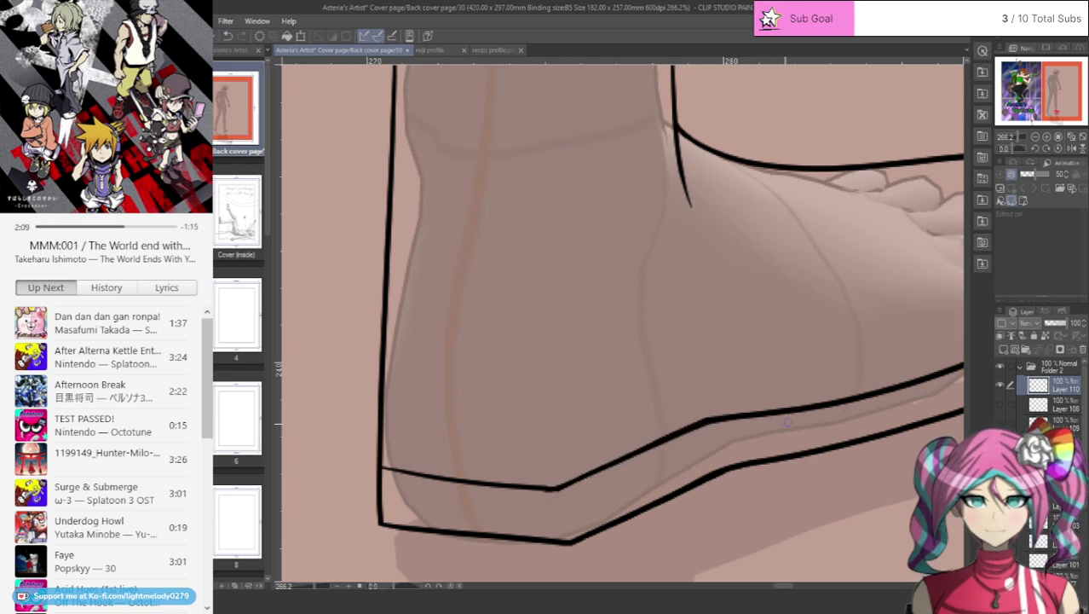
scroll(787, 422, down, 5)
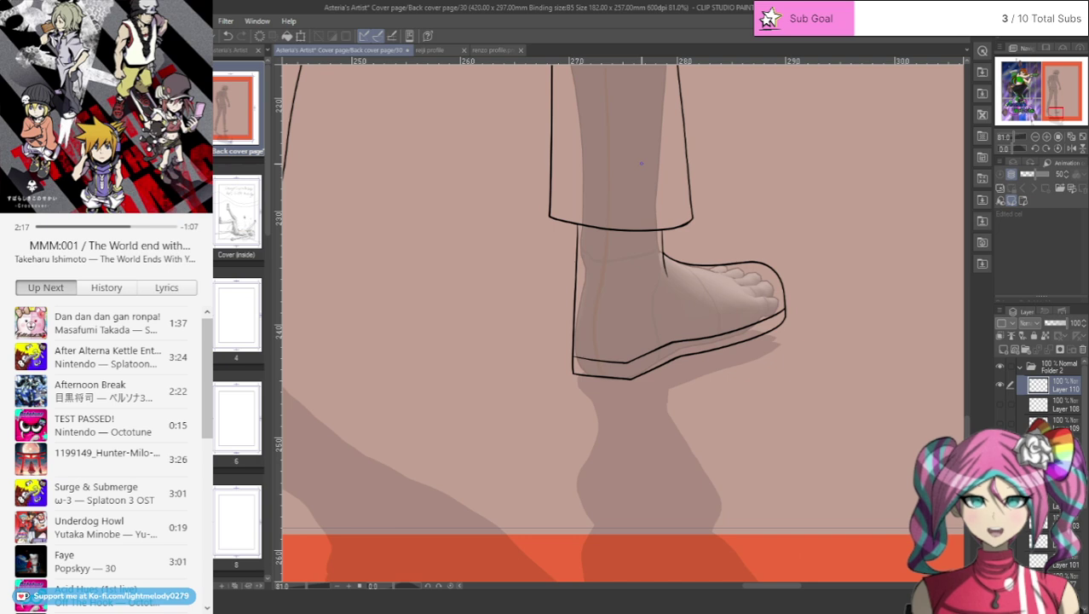
scroll(678, 182, up, 3)
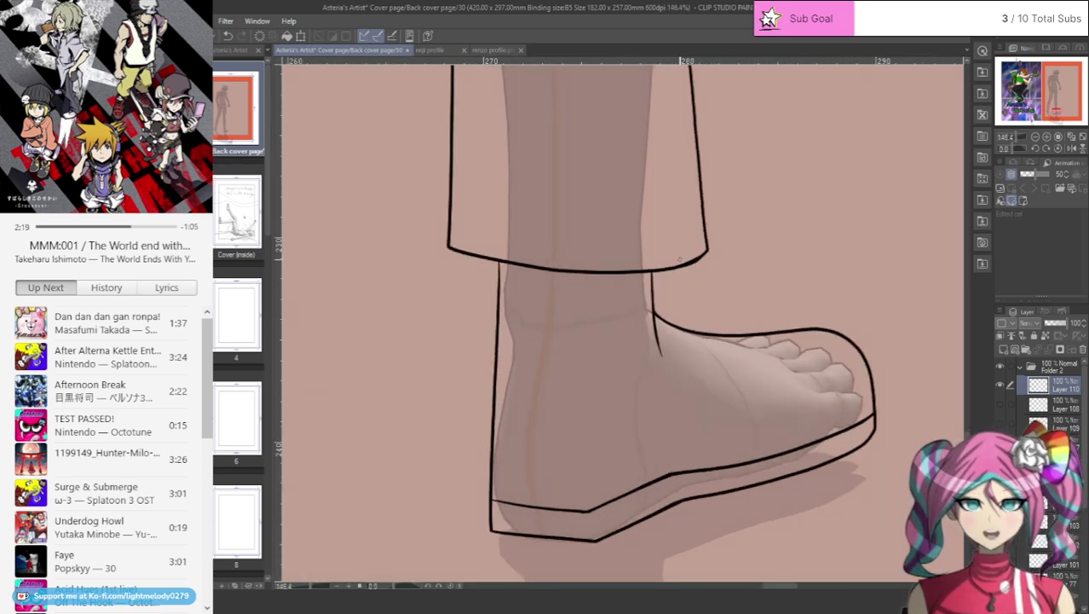
scroll(680, 280, down, 2)
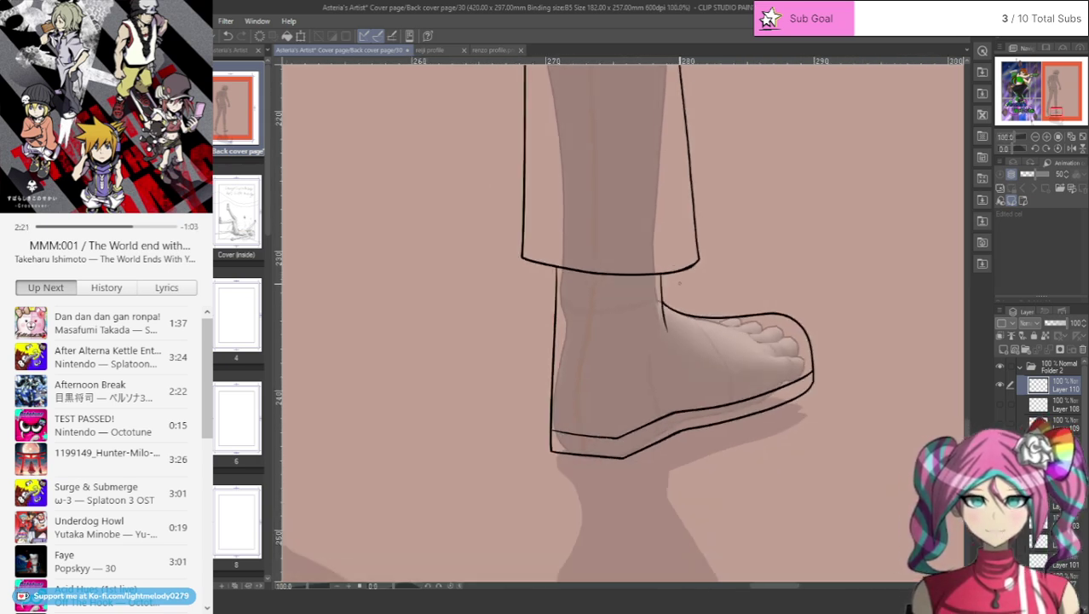
scroll(680, 281, up, 1)
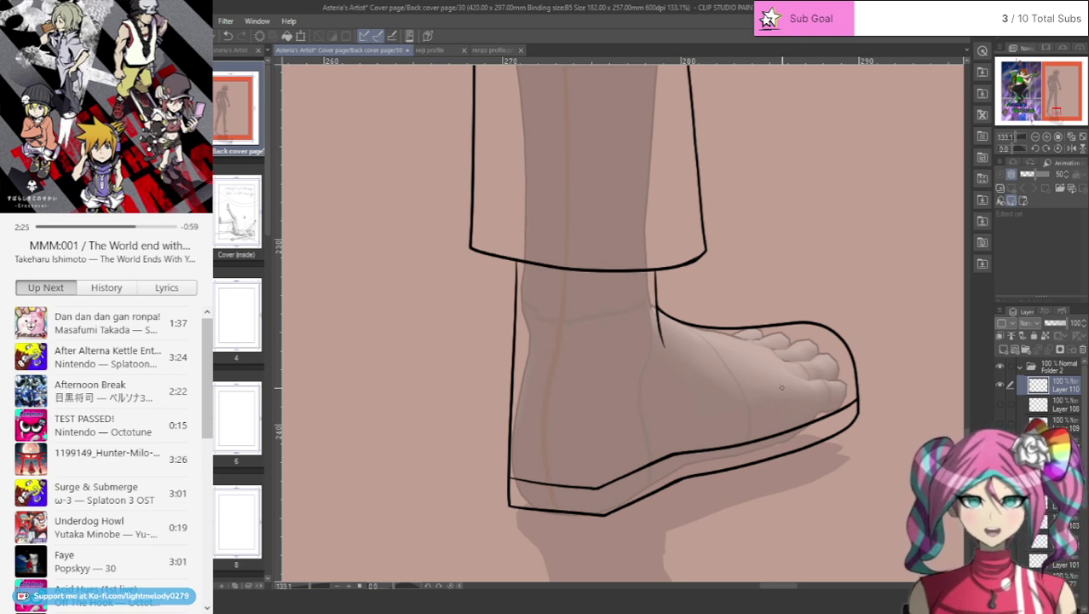
scroll(782, 388, up, 1)
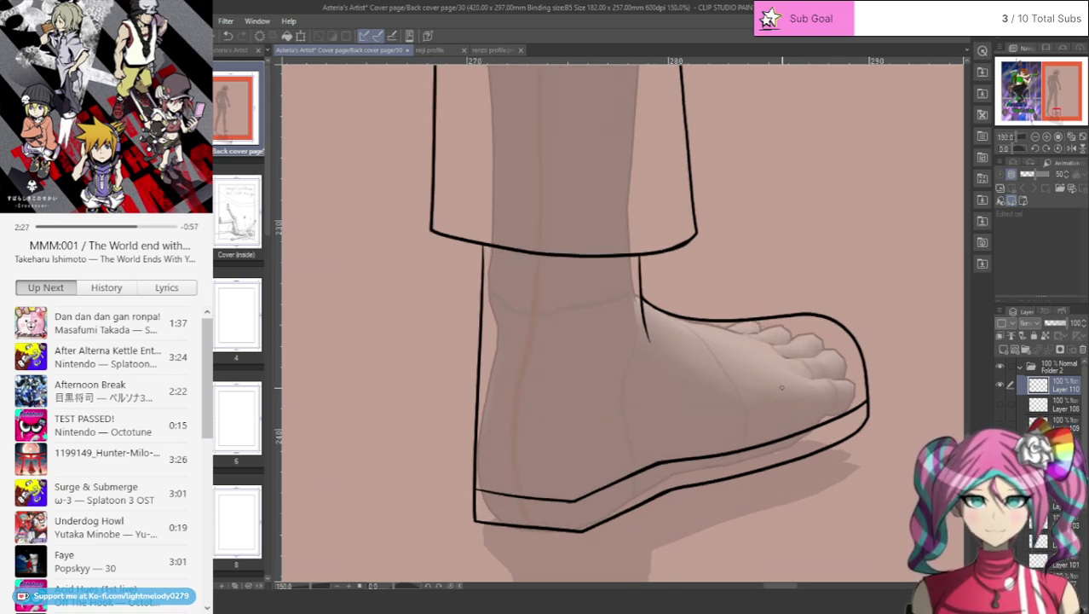
scroll(781, 388, down, 5)
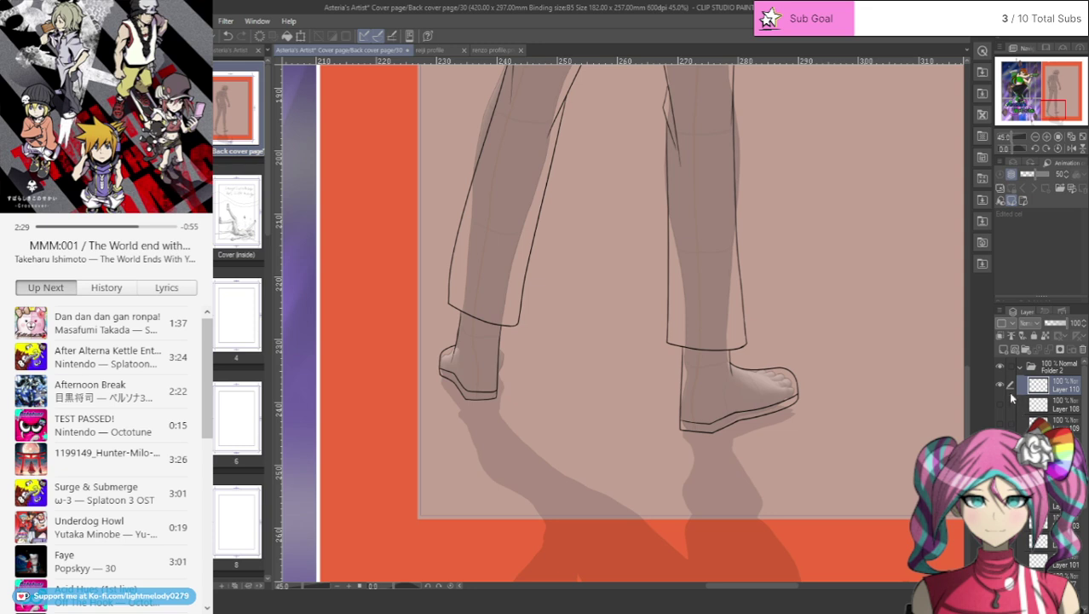
- Delete the hidden layers 108 and 109 beneath Layer 110, and check Layer 110's content by toggling its visibility
click(1014, 404)
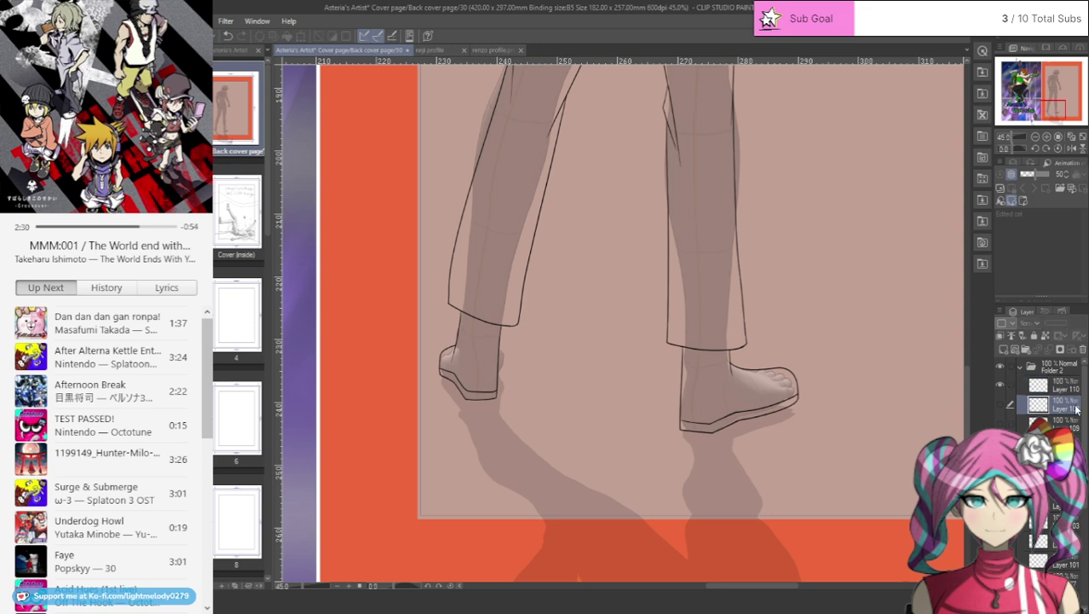
click(1084, 351)
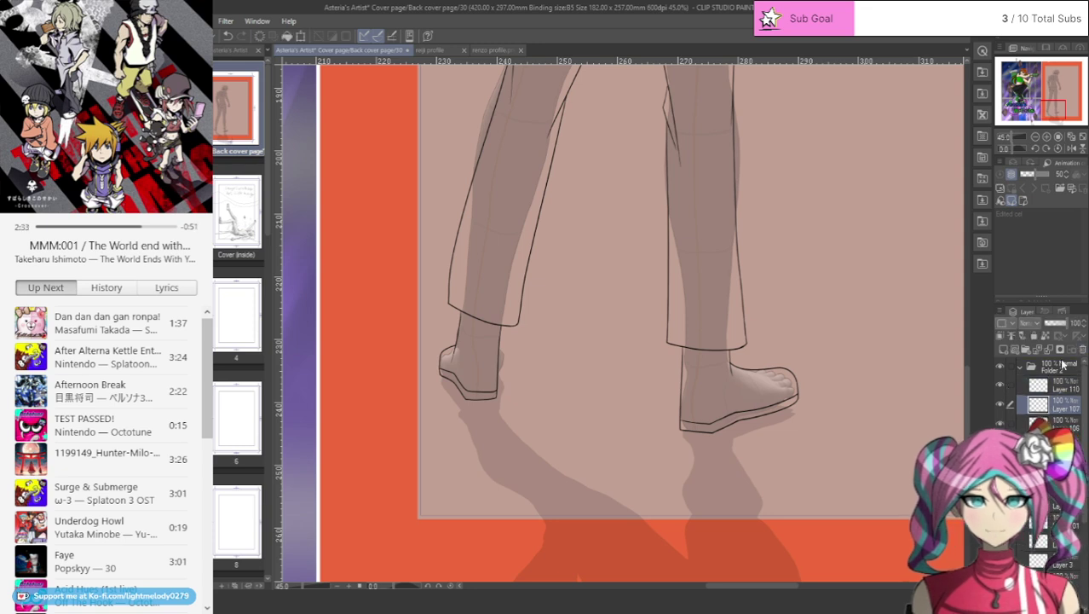
click(1000, 385)
click(1000, 385)
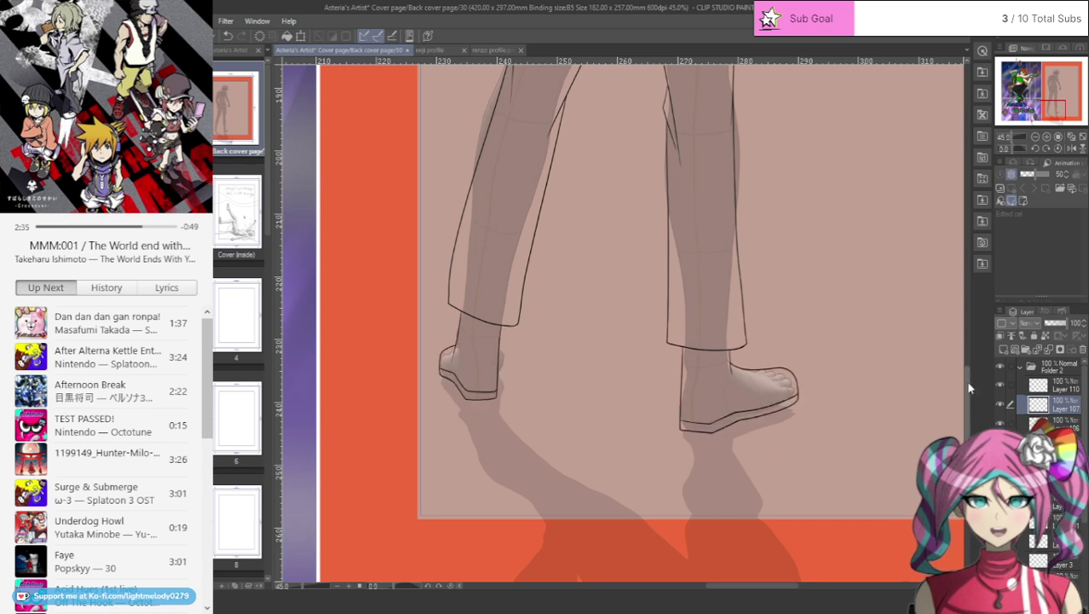
scroll(597, 285, up, 1)
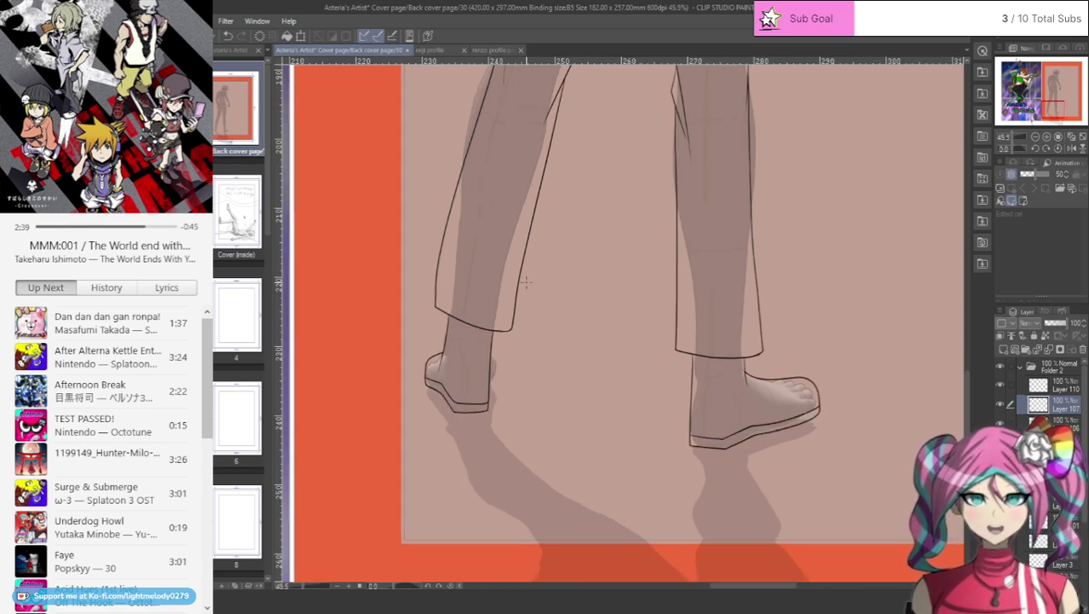
scroll(471, 335, up, 1)
scroll(471, 335, up, 1)
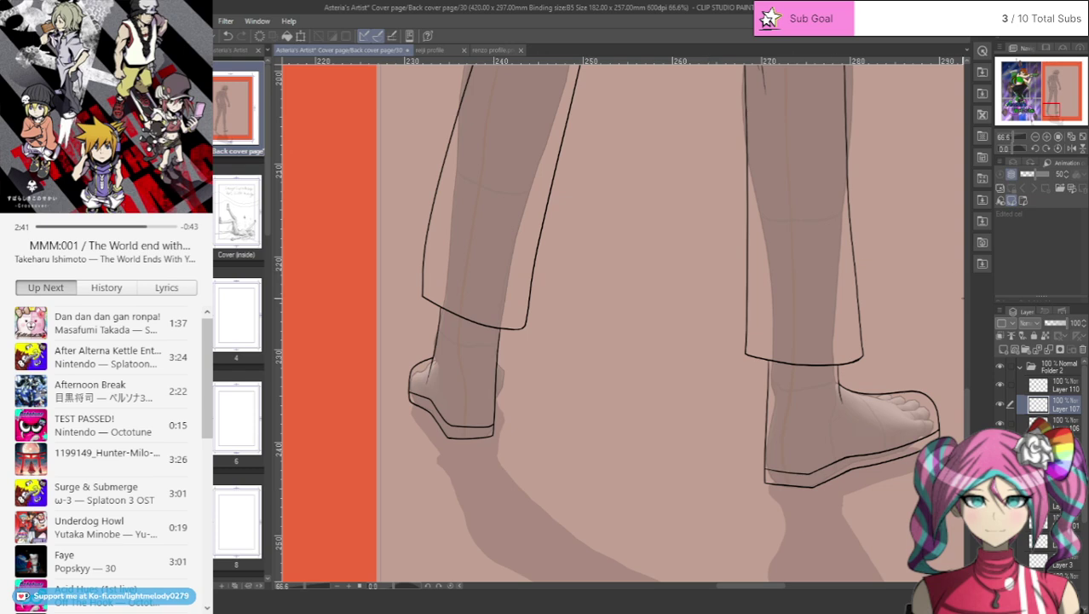
- Hide the pose reference, show the blue sketch on Layer 9, and add a new layer above Layer 110 in Folder 2
drag(965, 400, 956, 287)
click(1021, 369)
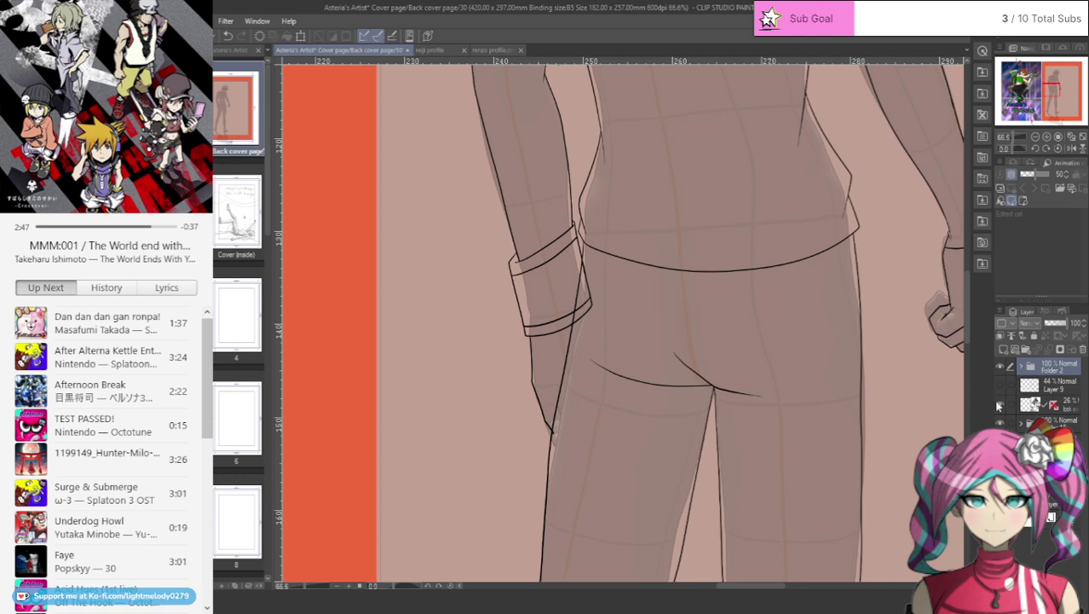
click(1000, 384)
click(1000, 405)
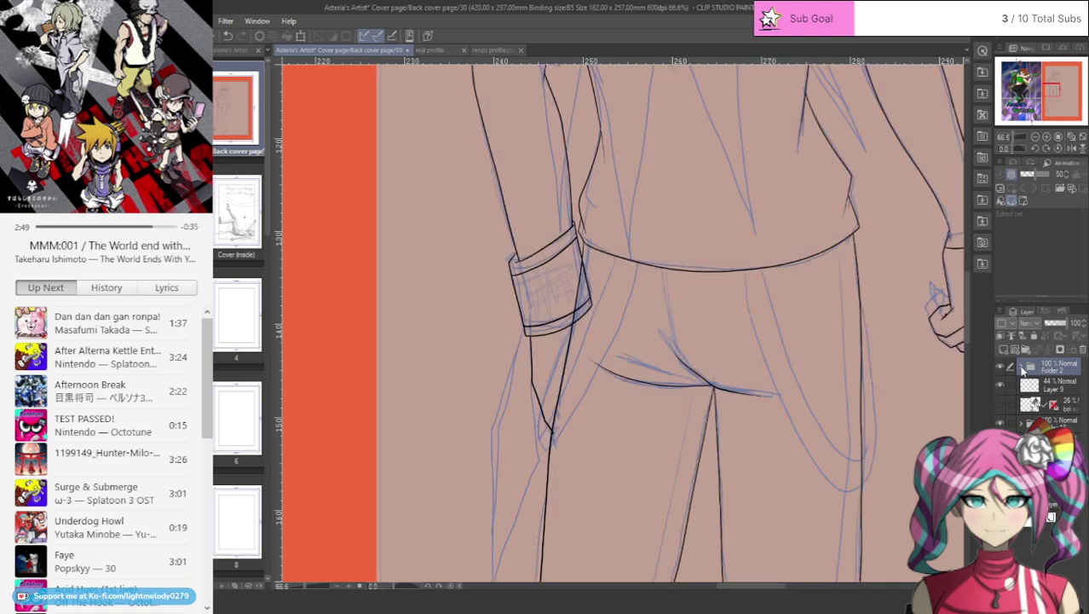
click(1024, 369)
click(1069, 389)
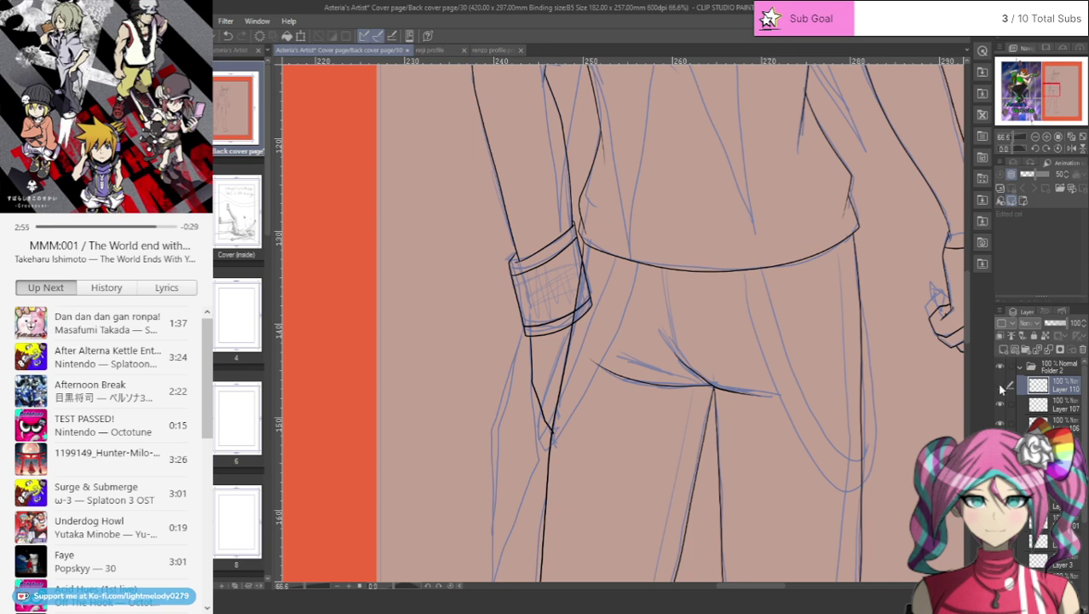
- Ink a hanging loop with an outer and inner line from the waist across the right-side hip, curving back up at the trouser edge
scroll(878, 331, up, 1)
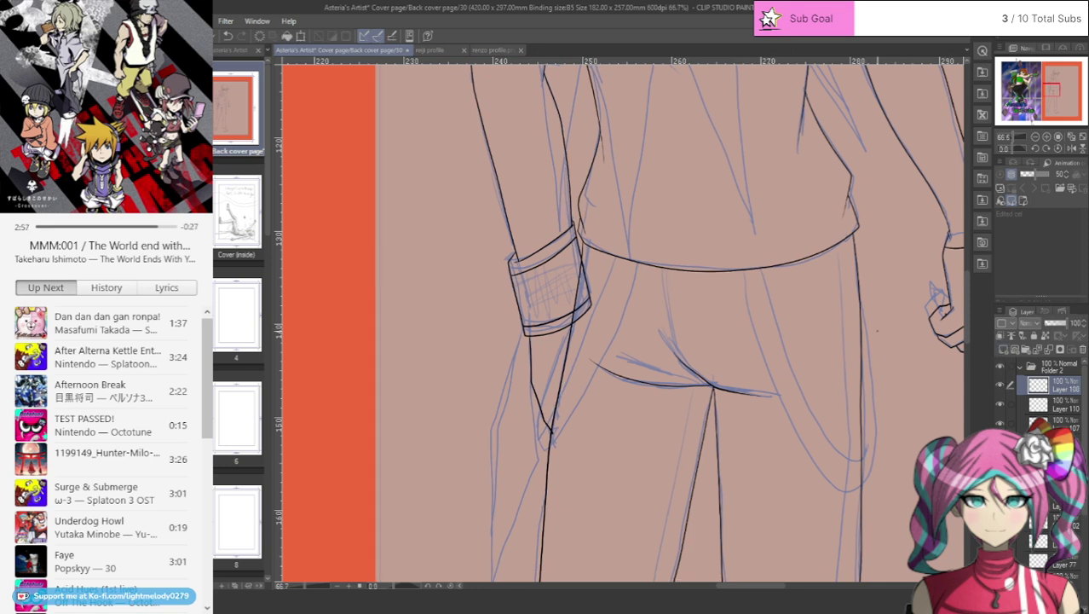
scroll(858, 331, up, 2)
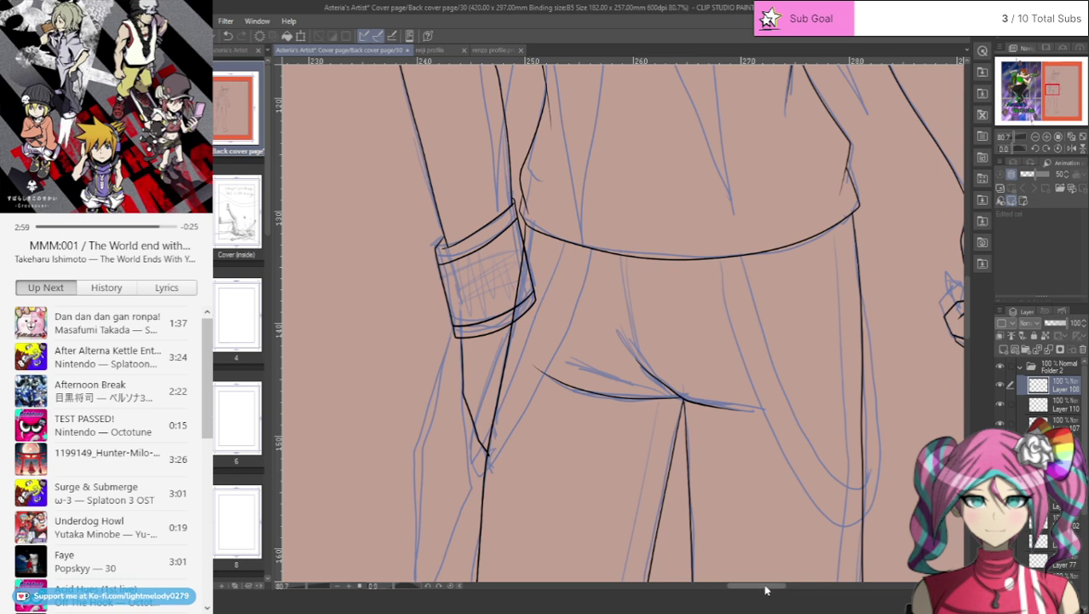
drag(766, 587, 786, 592)
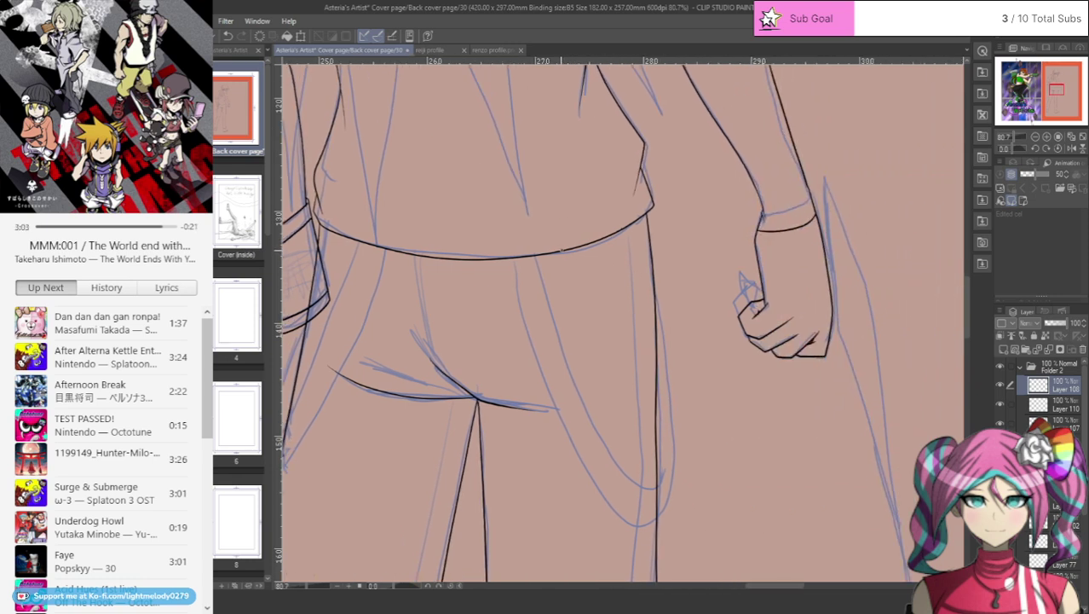
mouse_move(561, 253)
mouse_down()
mouse_move(617, 368)
mouse_move(669, 420)
mouse_move(660, 320)
mouse_up()
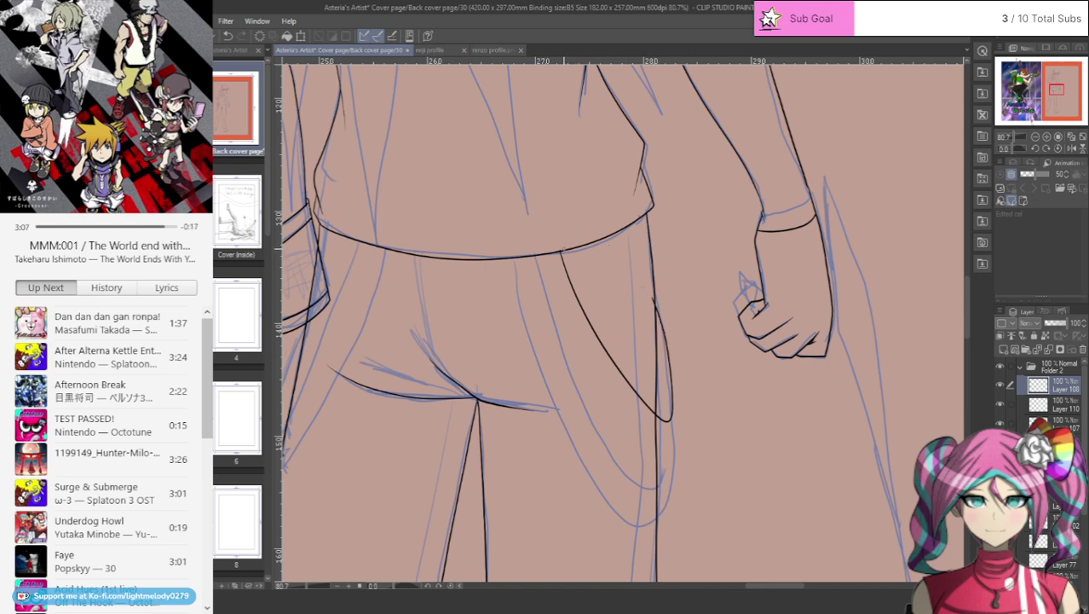
mouse_move(561, 253)
mouse_down()
mouse_move(658, 393)
mouse_move(657, 339)
mouse_up()
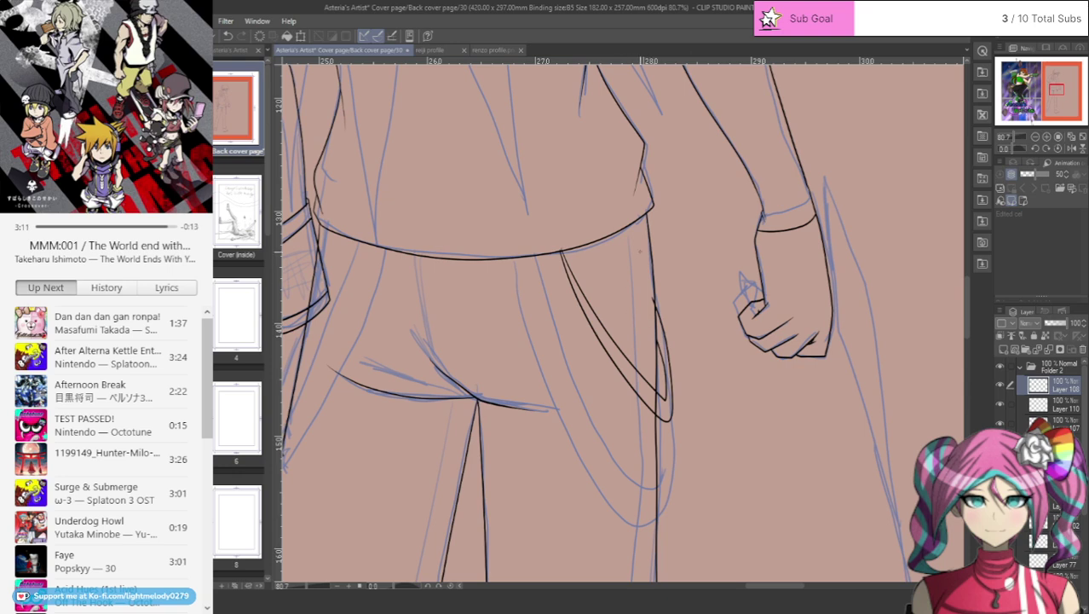
- Replace the loop's inner line with one parallel to the outer line, and ink its short upward return at the hip, undoing unsatisfactory tries
scroll(644, 253, up, 2)
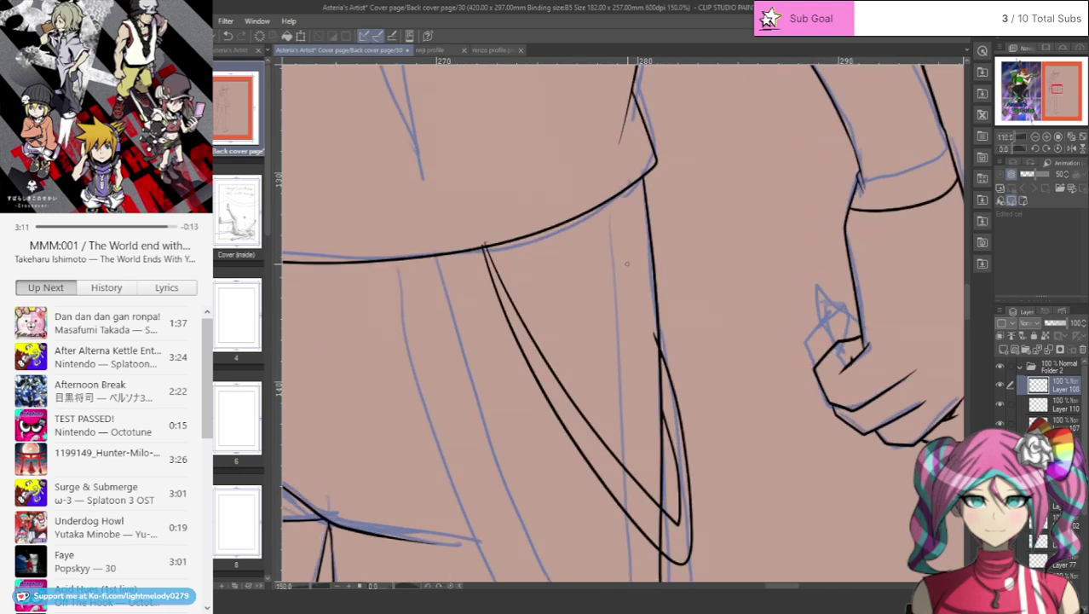
click(228, 37)
mouse_move(494, 236)
mouse_down()
mouse_move(576, 404)
mouse_move(689, 529)
mouse_up()
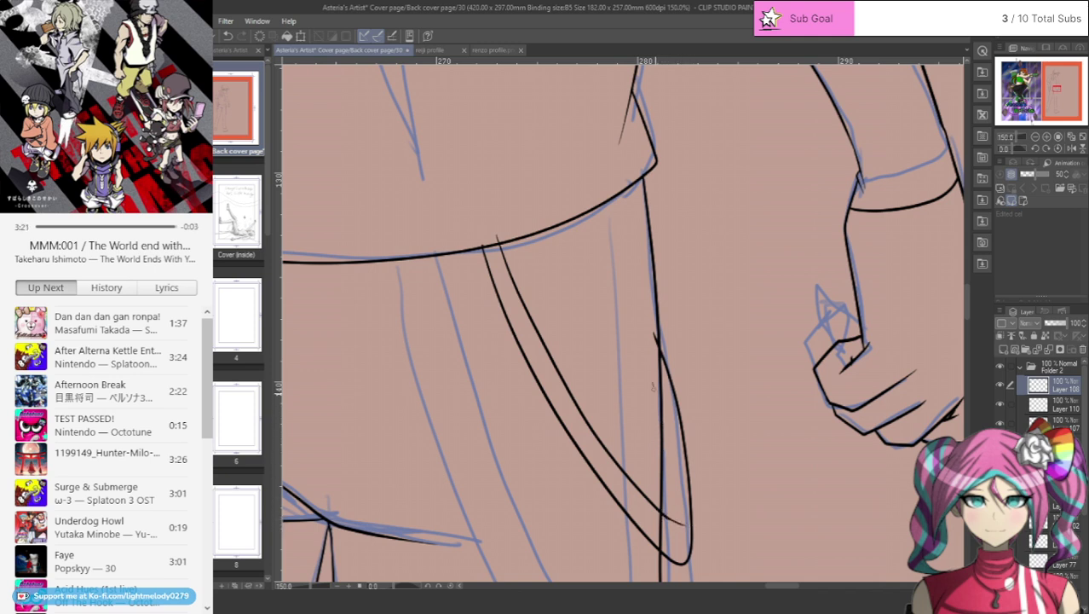
drag(653, 385, 680, 515)
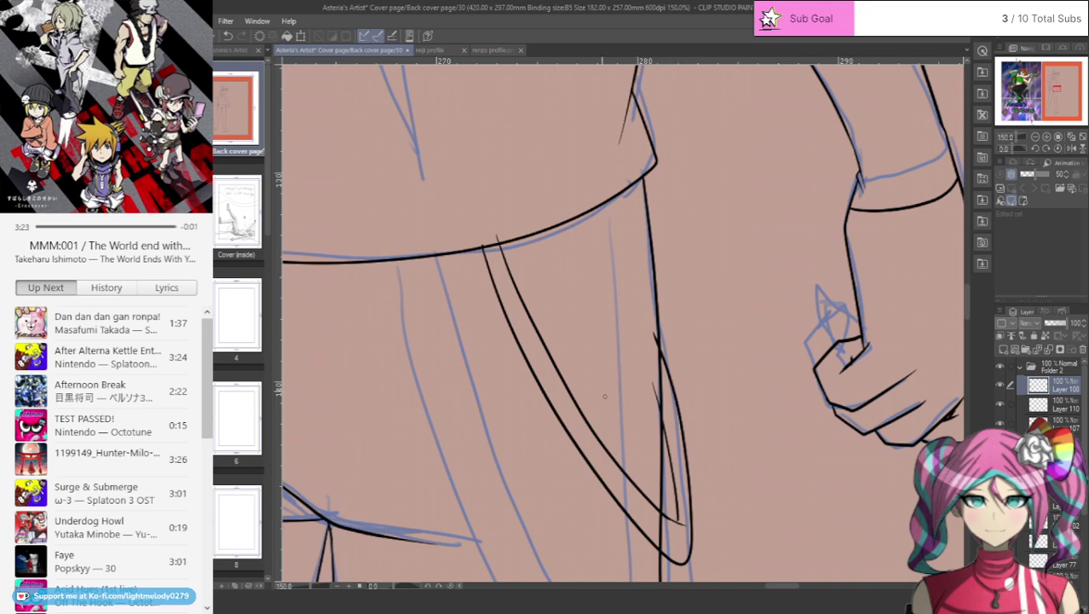
key(ctrl+z)
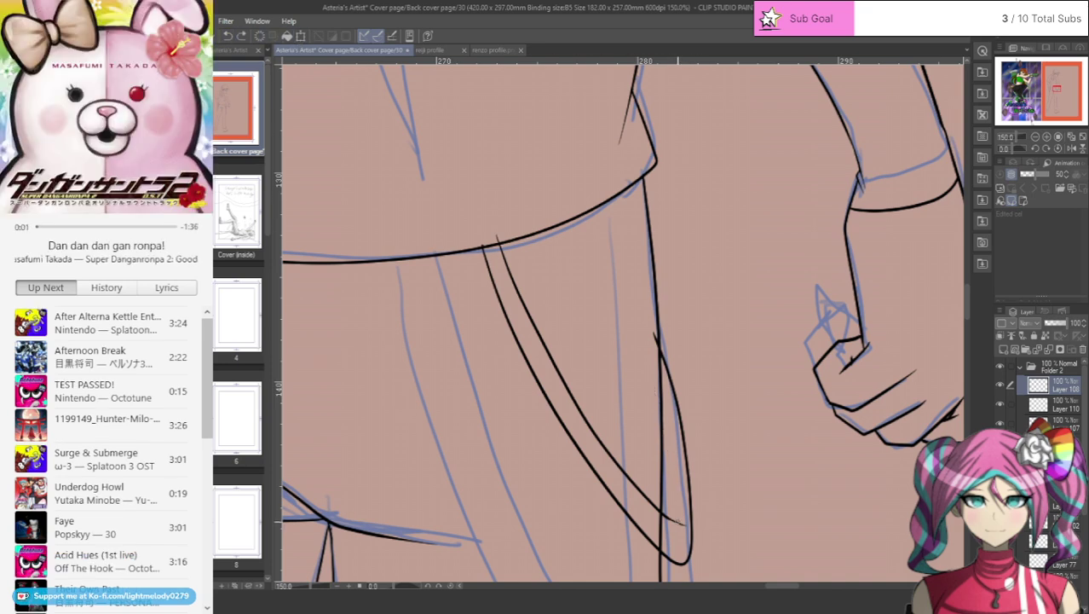
drag(678, 522, 653, 408)
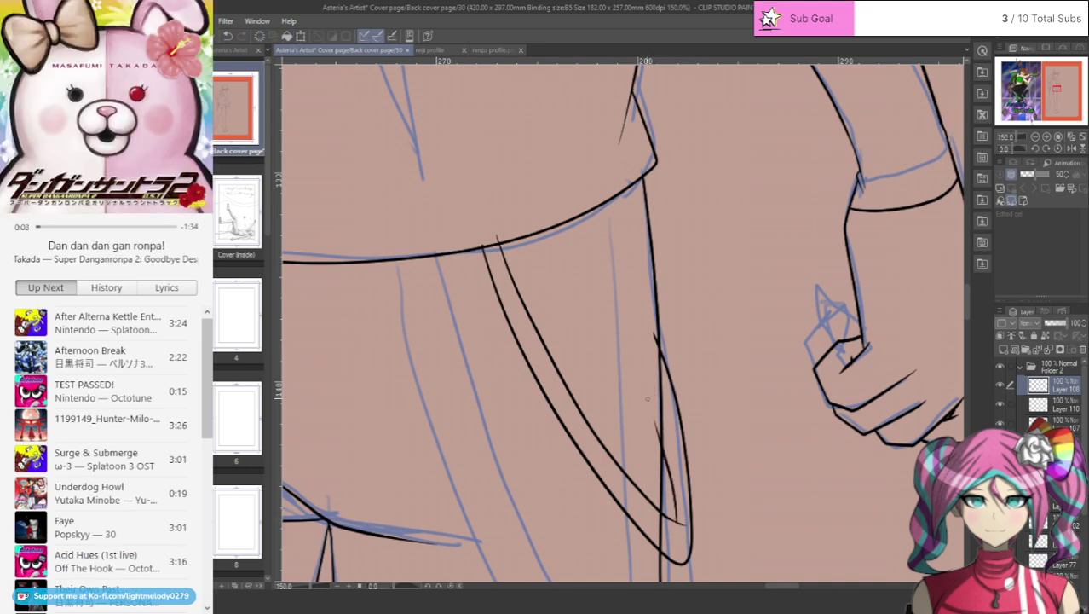
key(ctrl+z)
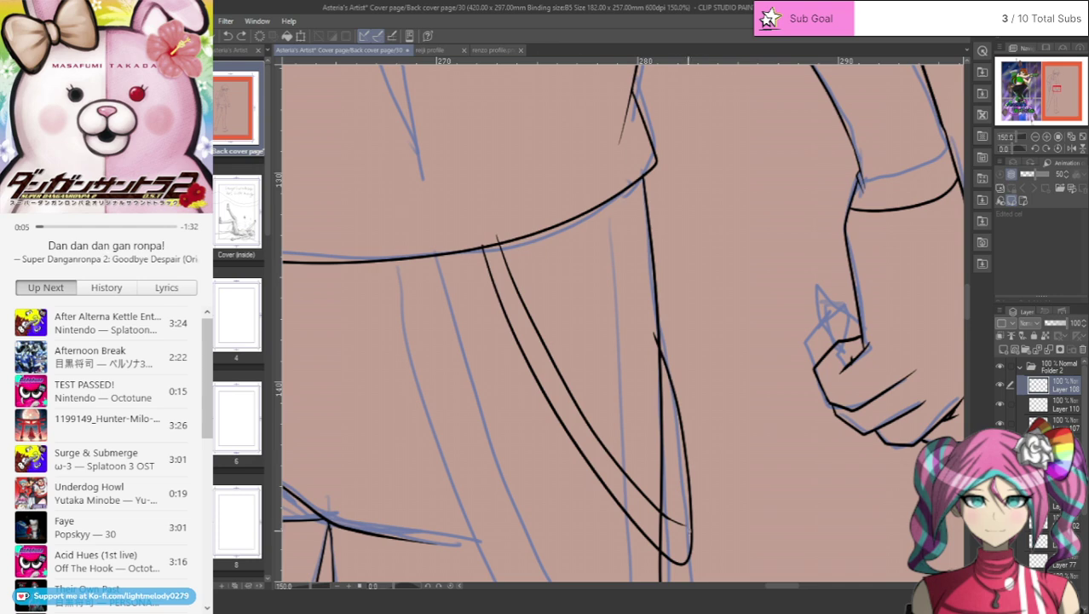
drag(679, 523, 646, 373)
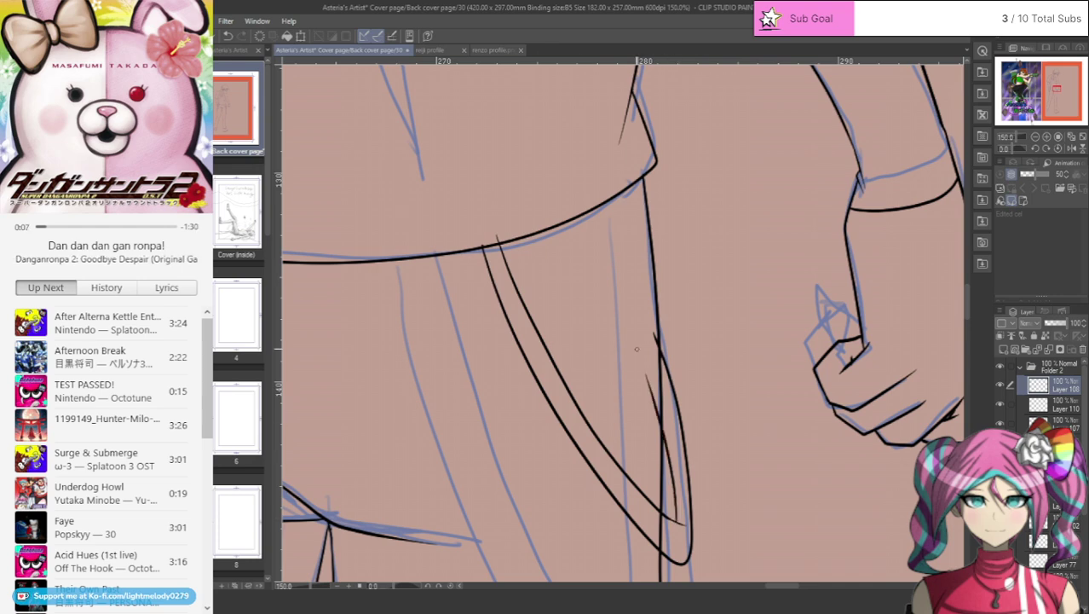
- Ink a second, shorter hanging loop above the first on a new layer, with parallel outer and inner lines, redoing the inner one
scroll(639, 353, down, 5)
scroll(689, 436, up, 3)
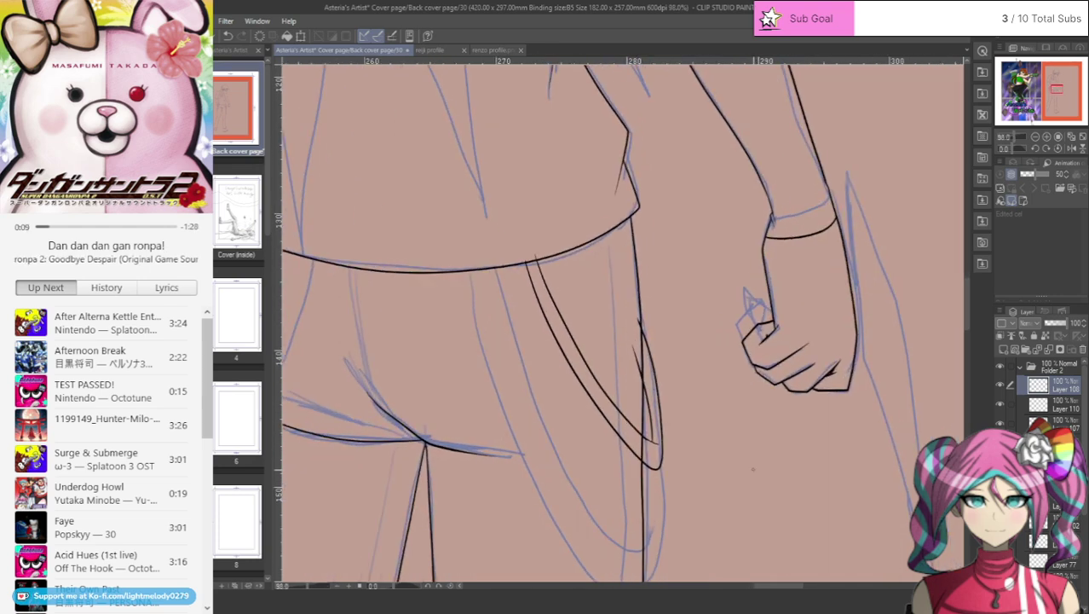
scroll(740, 410, up, 1)
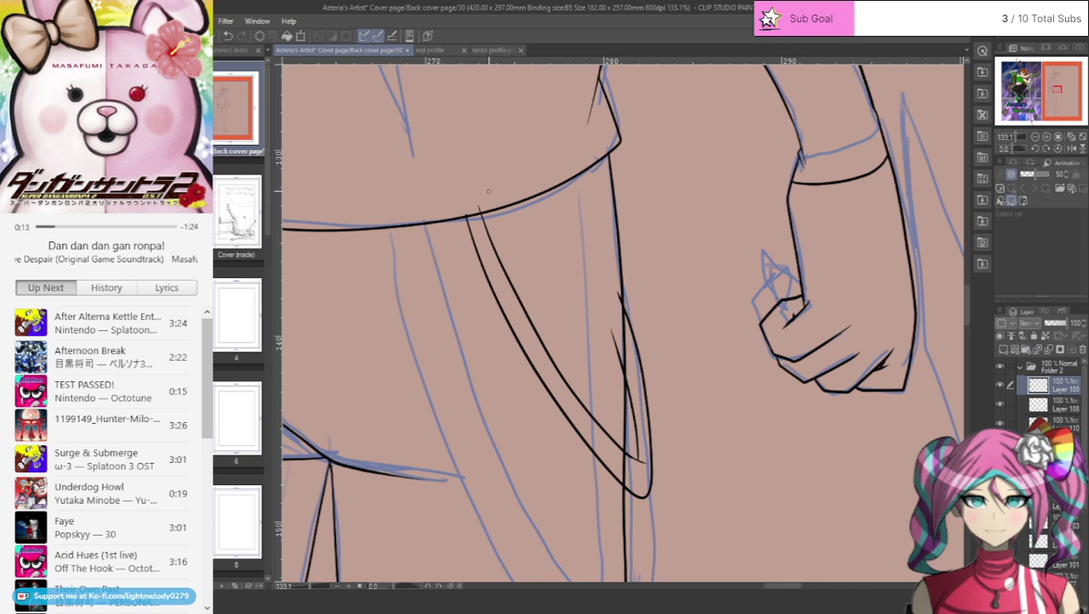
mouse_move(489, 191)
mouse_down()
mouse_move(556, 303)
mouse_move(632, 380)
mouse_move(653, 384)
mouse_move(639, 297)
mouse_up()
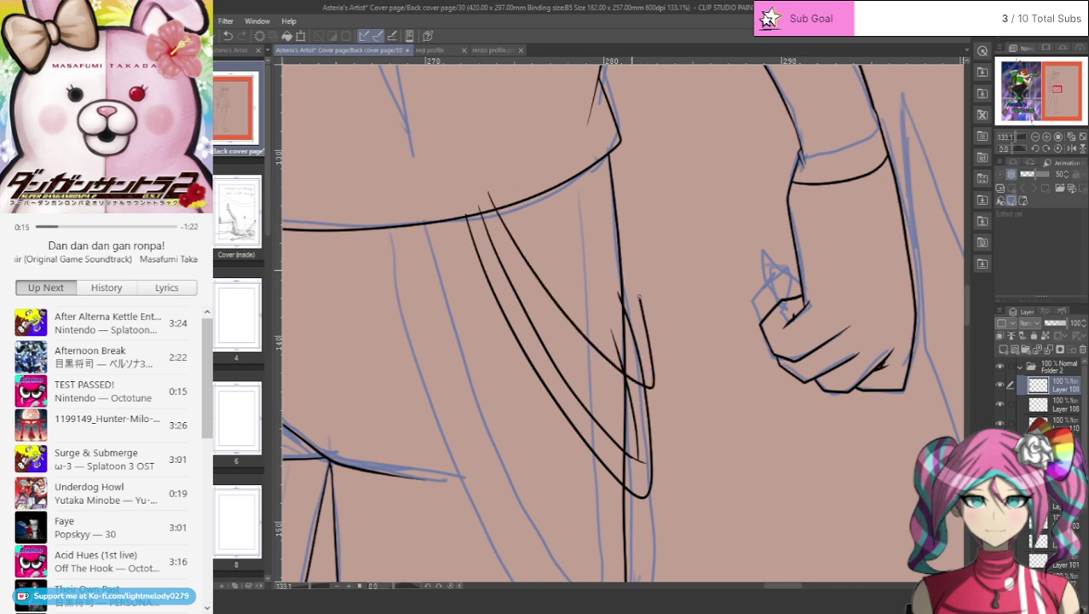
mouse_move(512, 197)
mouse_down()
mouse_move(519, 226)
mouse_move(595, 319)
mouse_move(637, 346)
mouse_up()
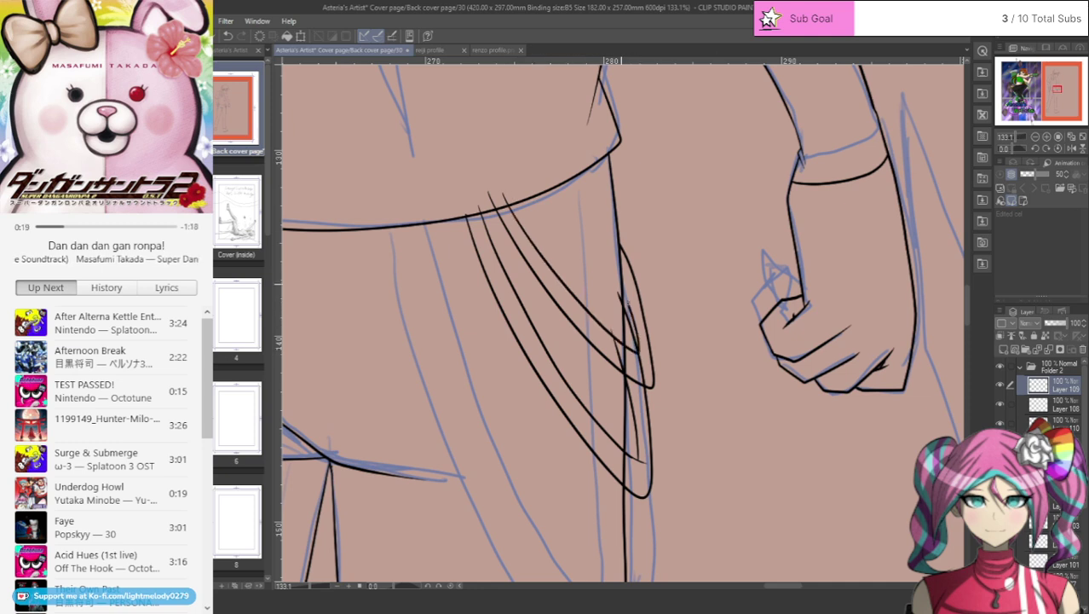
key(ctrl+z)
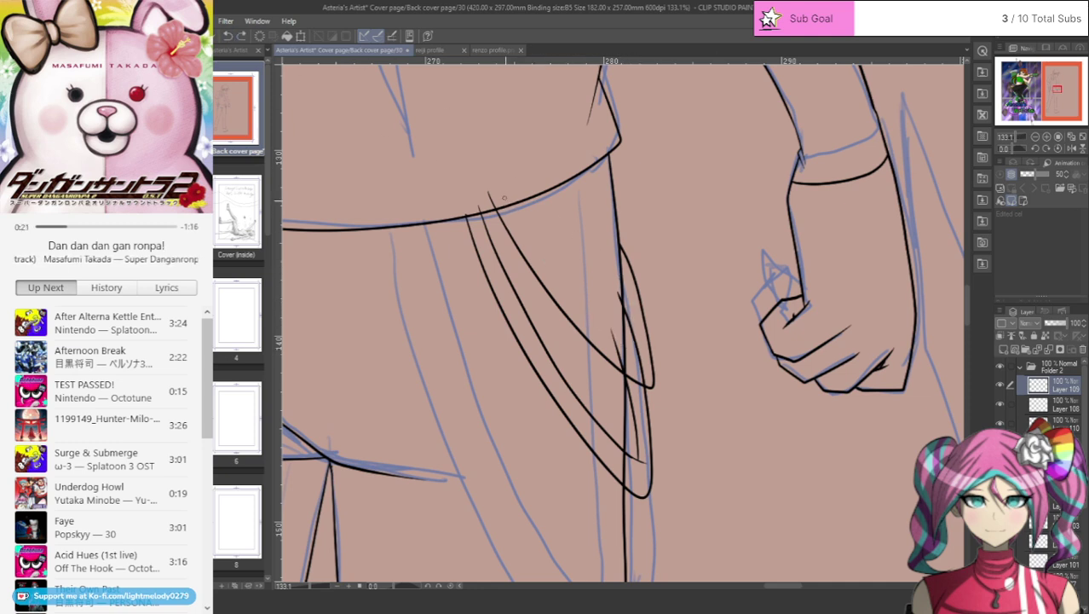
mouse_move(503, 197)
mouse_down()
mouse_move(546, 269)
mouse_move(637, 359)
mouse_up()
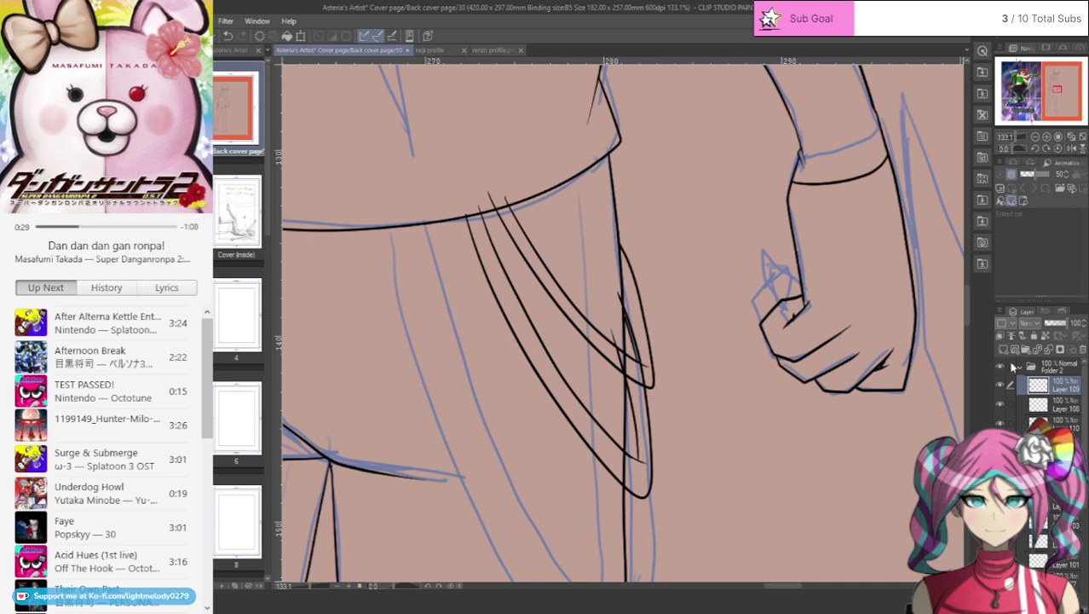
- Erase the lower loop's excess line at the trouser edge, and redraw the upper loop's outer return curve slightly wider
click(1054, 407)
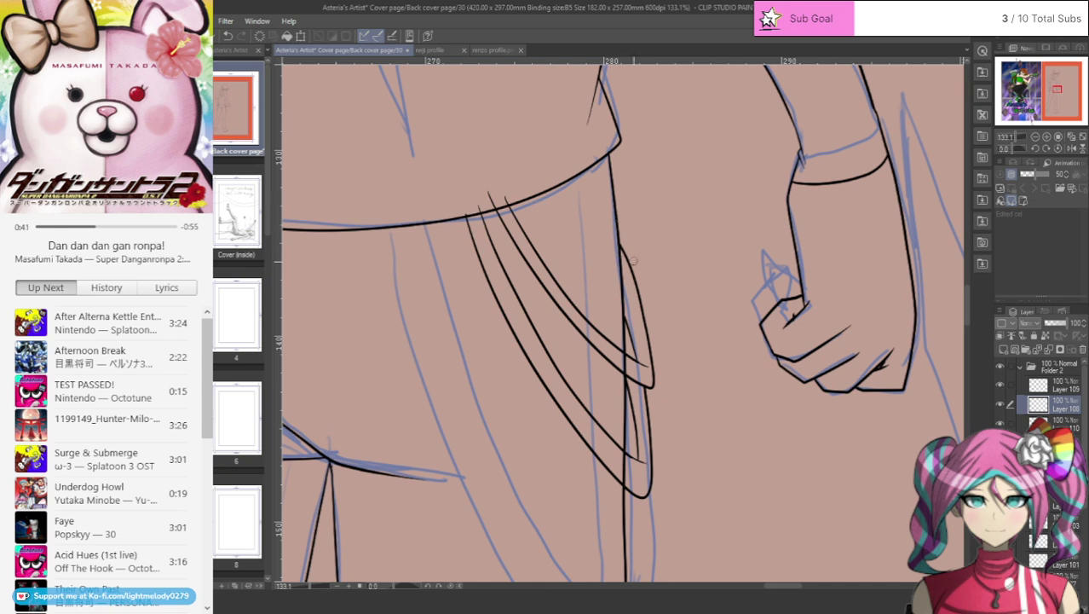
click(1062, 385)
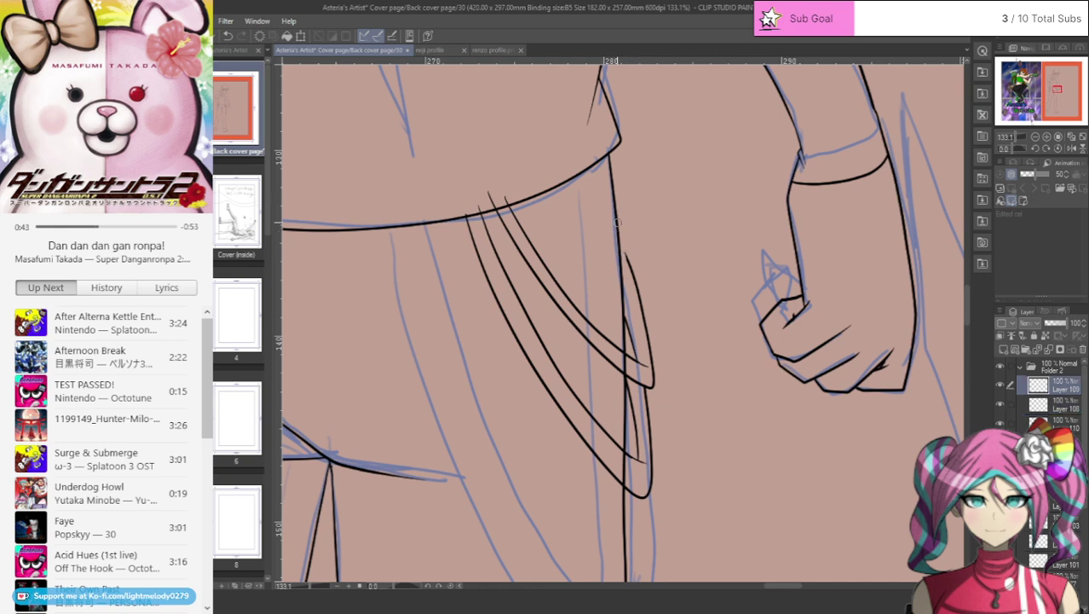
drag(636, 290, 648, 384)
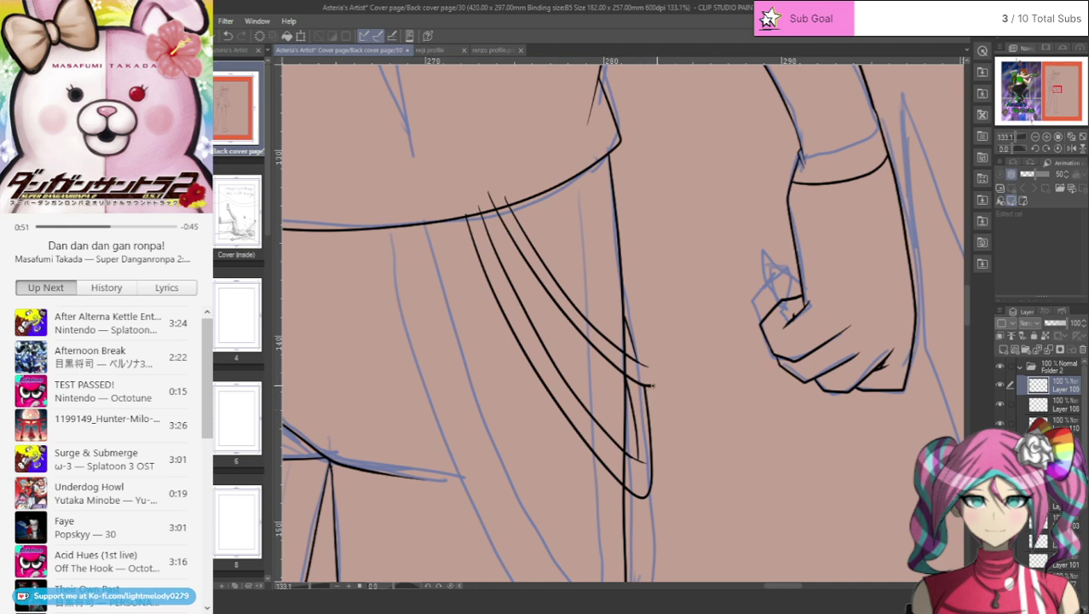
drag(657, 385, 621, 269)
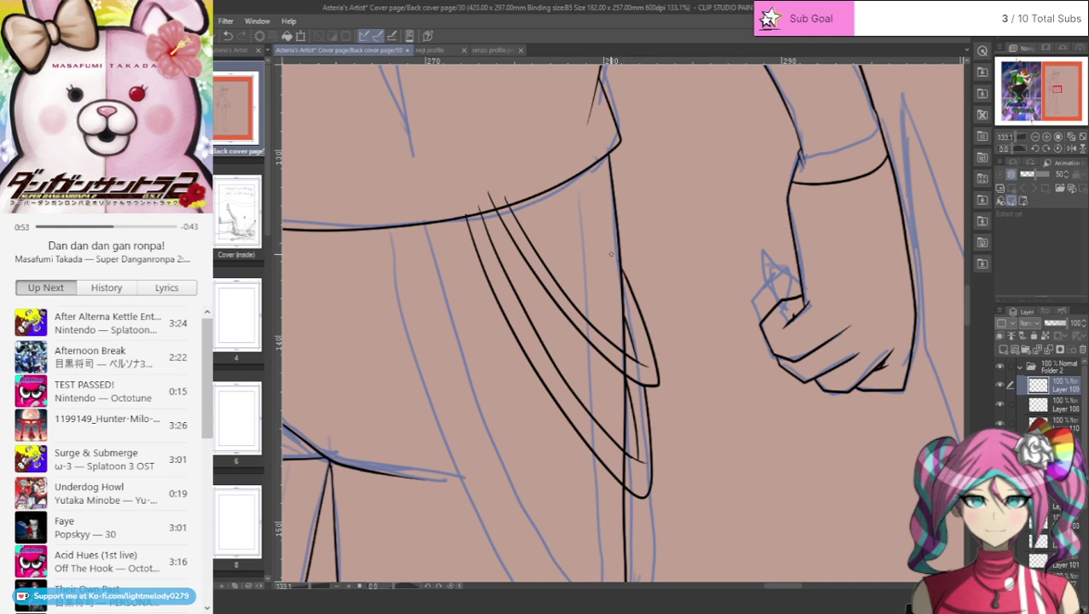
- Ink a third, shortest hanging loop above the other two at the hip on a new layer, with parallel inner lines
click(1002, 350)
mouse_move(527, 194)
mouse_down()
mouse_move(648, 317)
mouse_move(647, 269)
mouse_move(597, 147)
mouse_up()
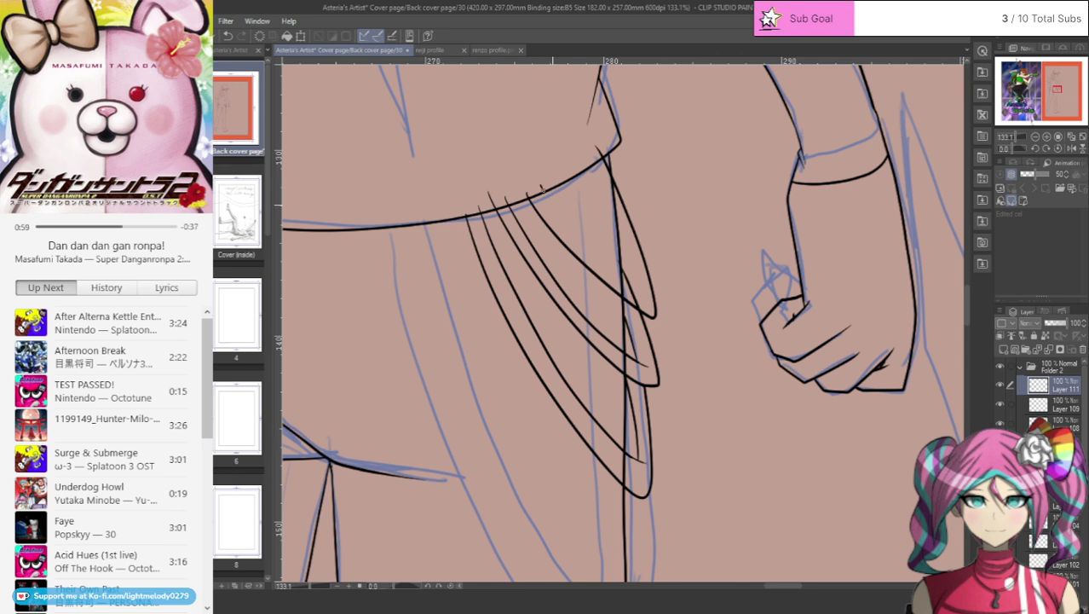
drag(542, 188, 649, 290)
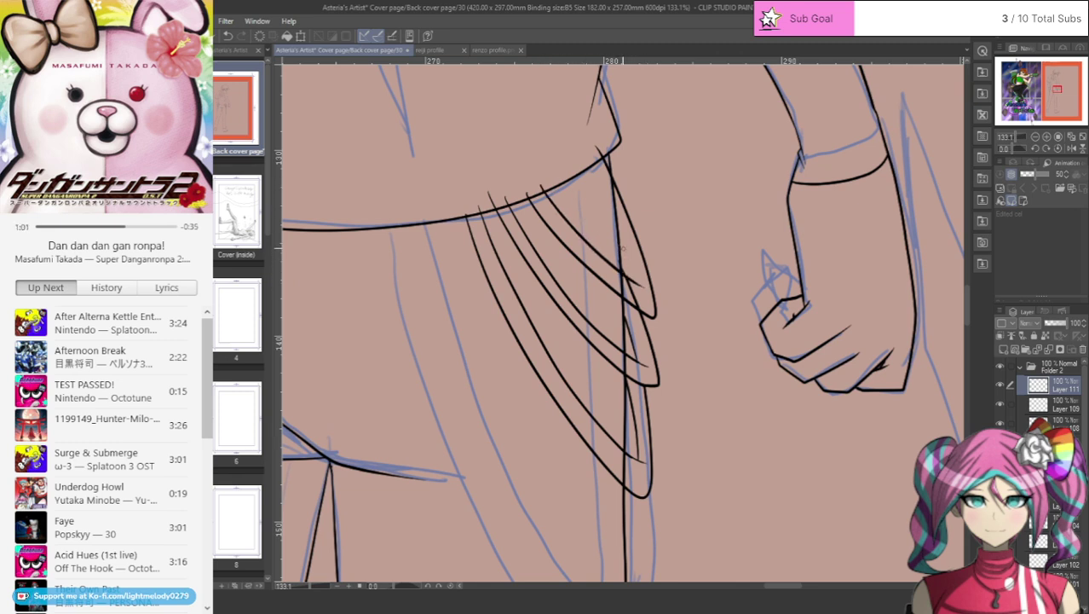
drag(619, 241, 634, 274)
- Erase the loops' line ends that stick out above the shirt hem, working through the two lower loop layers
key(alt+bracketleft)
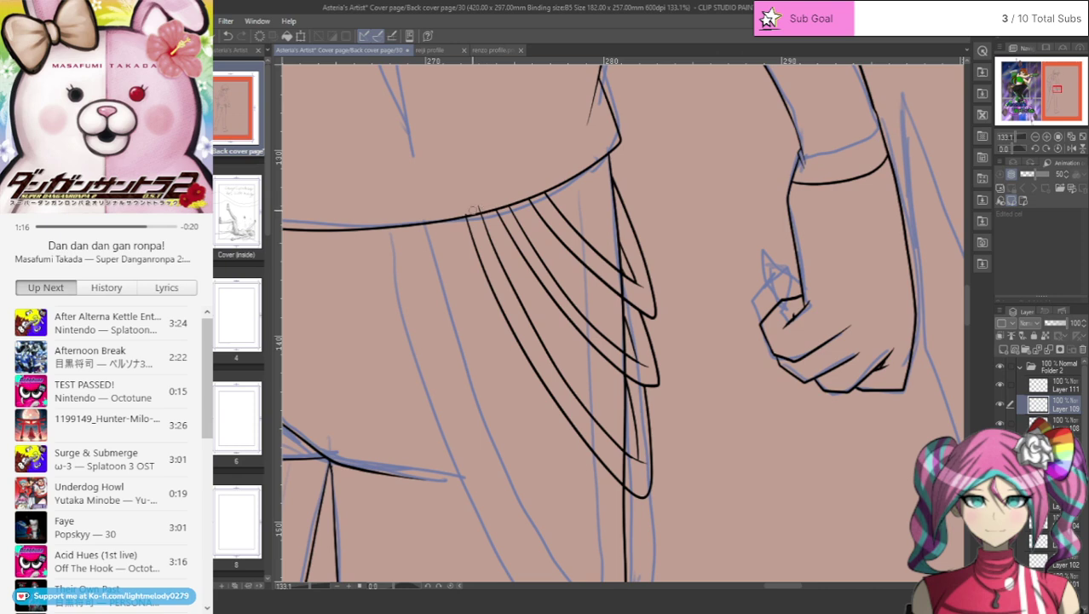
key(alt+bracketleft)
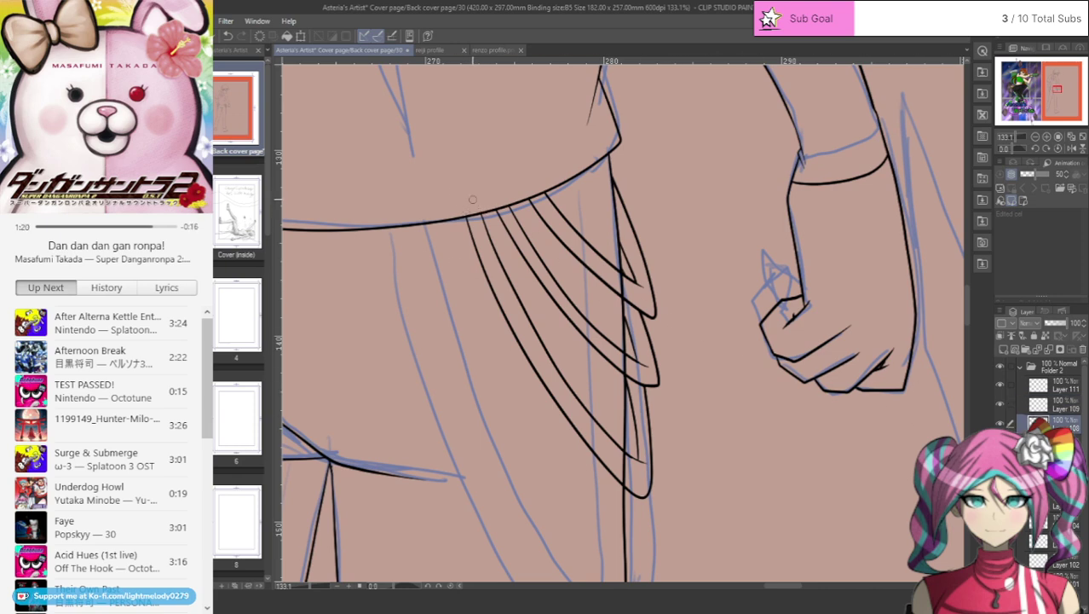
- Collapse the line art folder, Folder 2, and create a new layer folder above it
drag(470, 269, 387, 227)
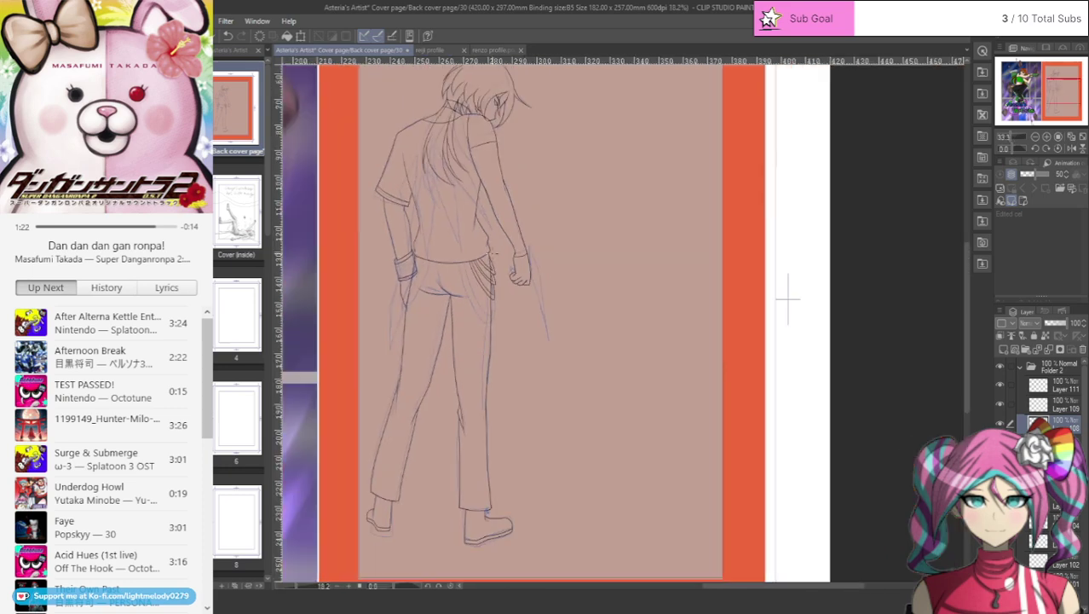
scroll(383, 227, up, 2)
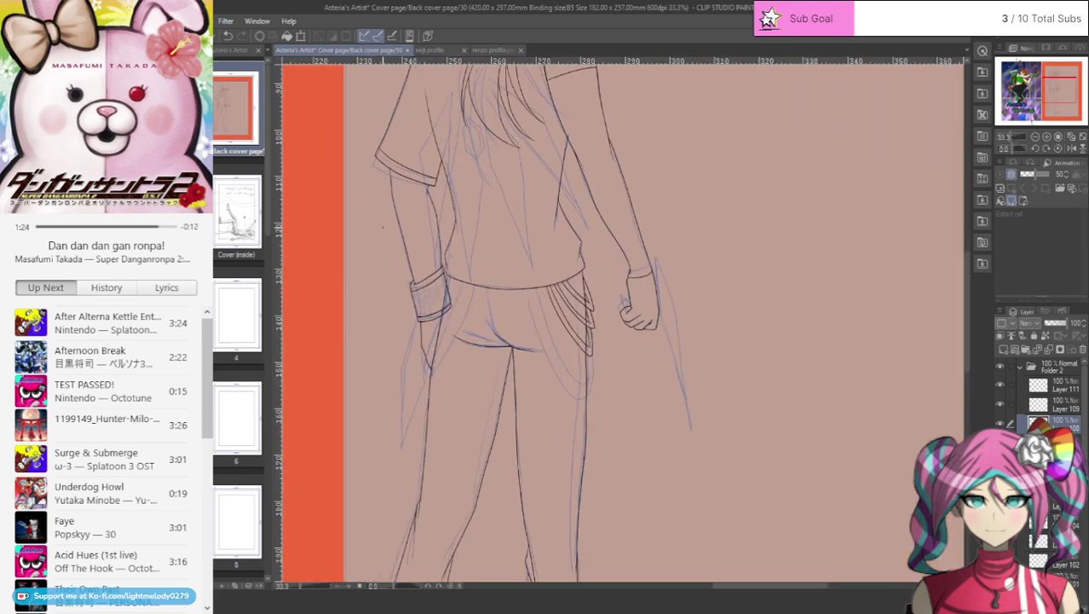
scroll(382, 227, up, 1)
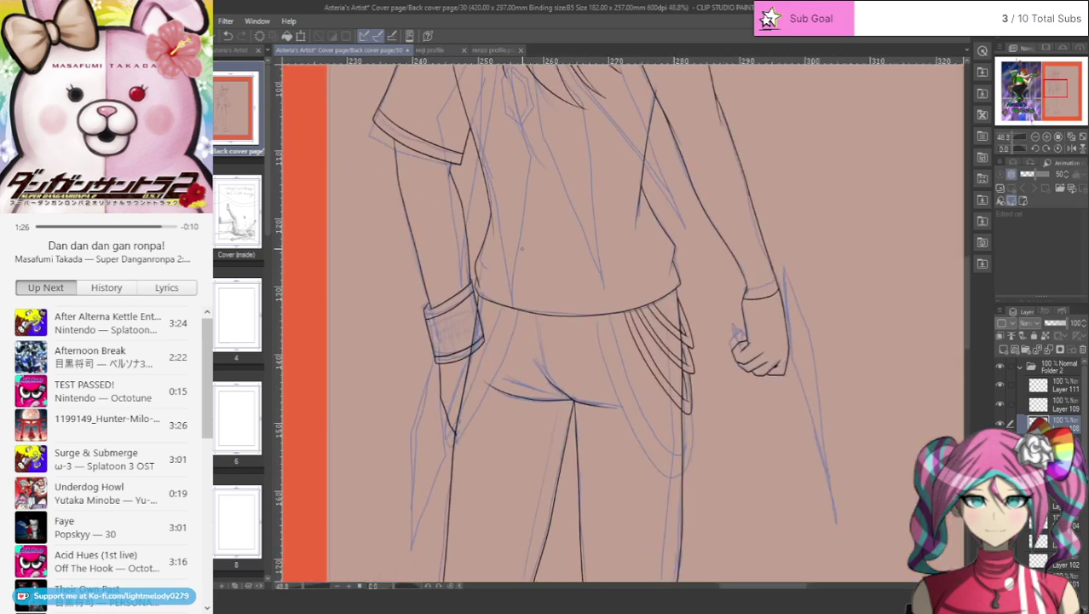
scroll(533, 250, down, 3)
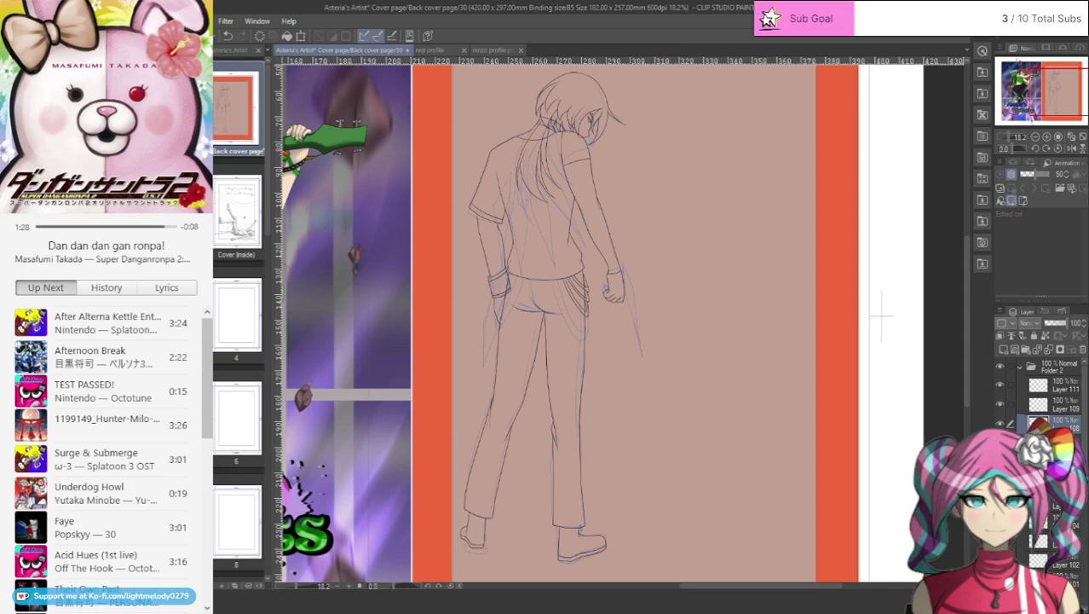
click(1021, 368)
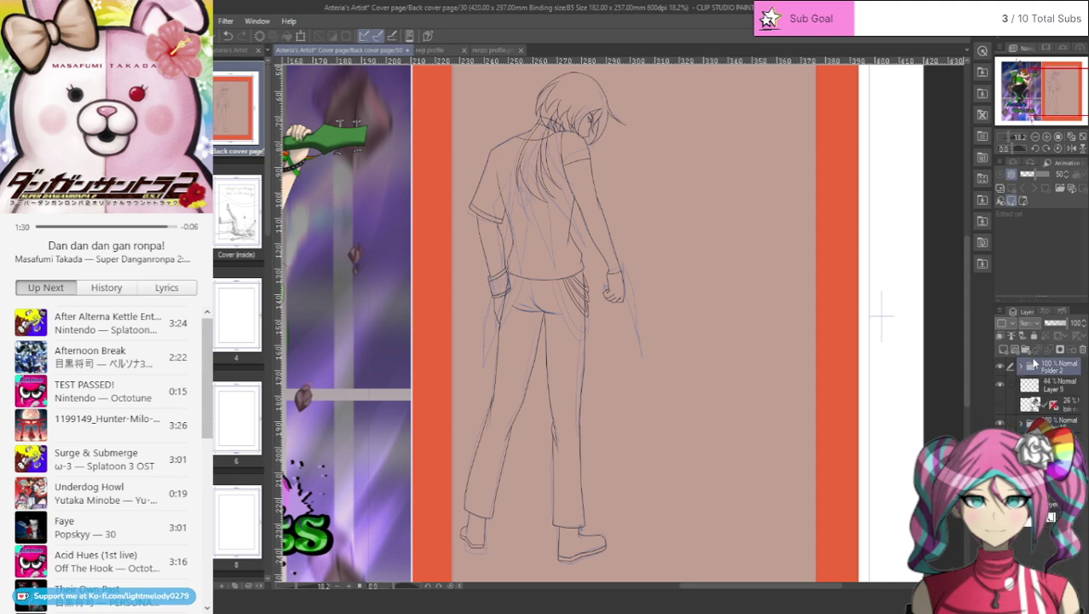
click(1026, 352)
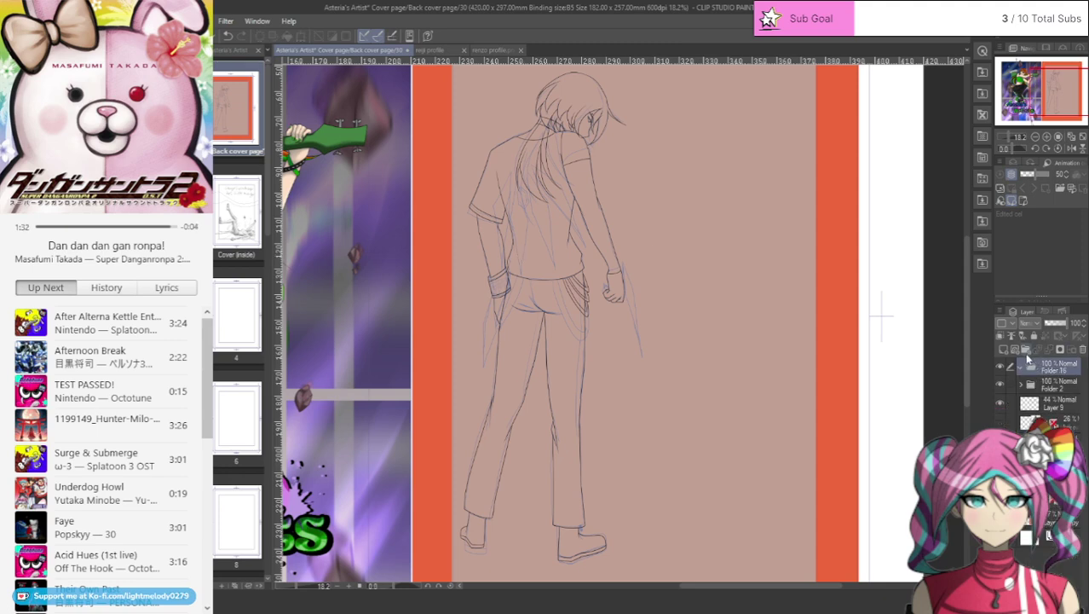
scroll(550, 140, up, 3)
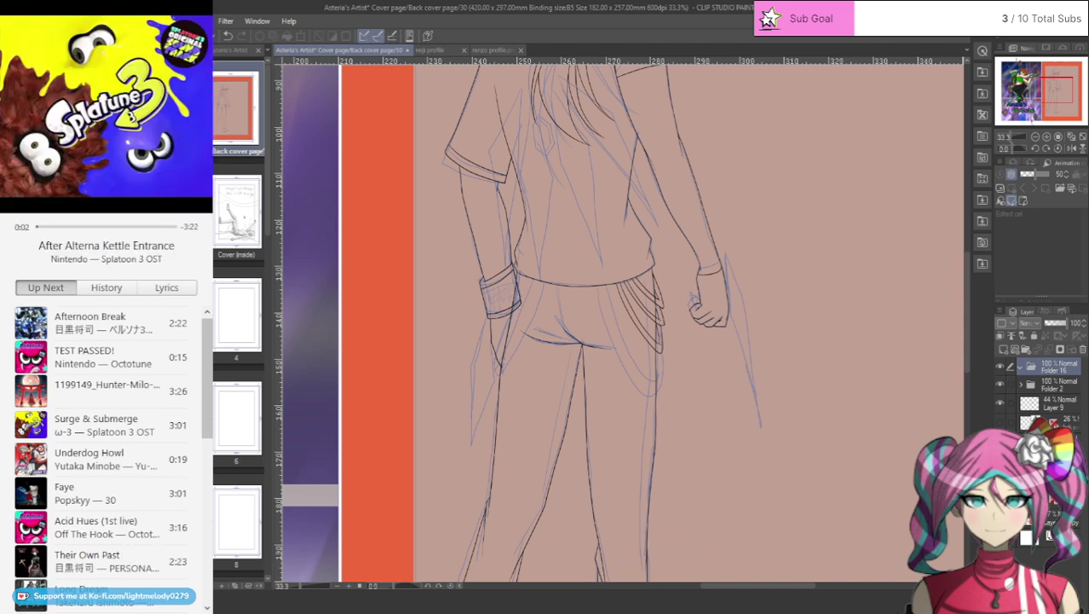
- Skip ahead two tracks in the music player and return to the drawing
click(134, 252)
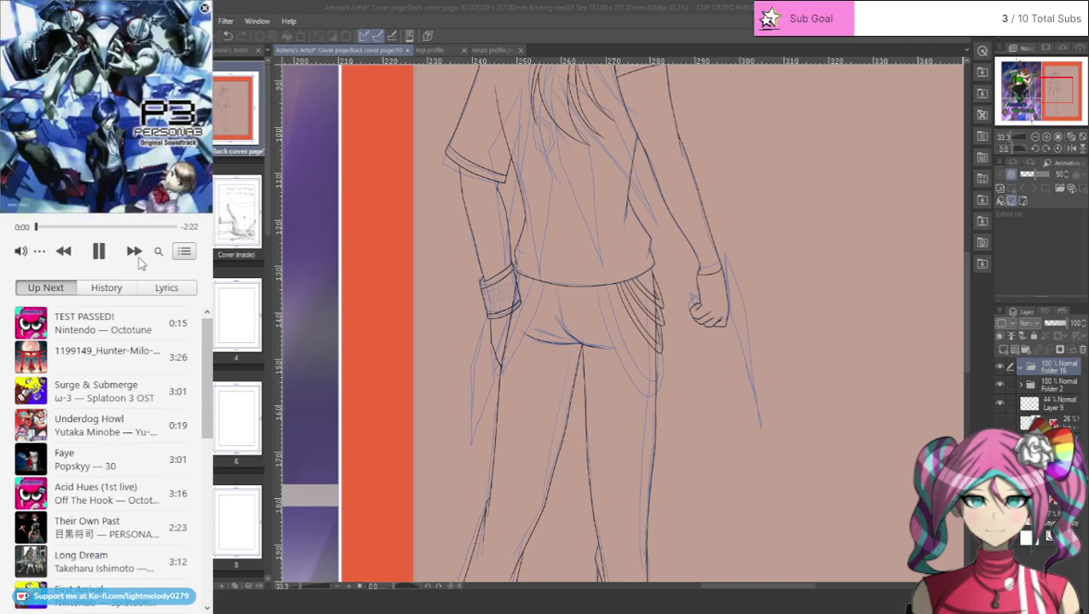
click(134, 251)
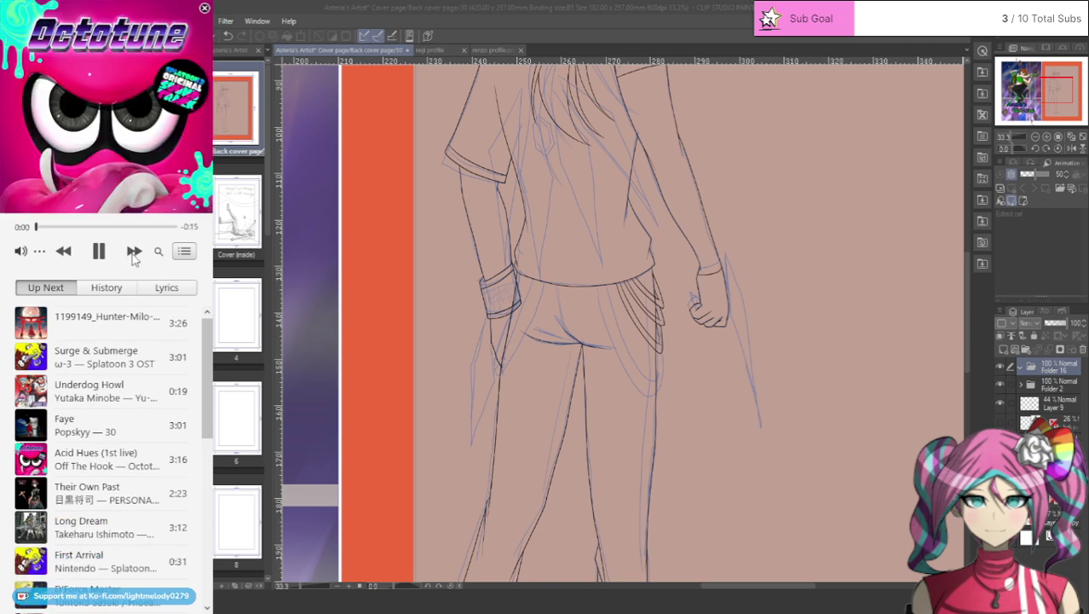
click(512, 6)
- Outline a narrow, pointed blue shard beside the clenched hand on a new layer in the new folder, redoing its outer edge once
scroll(535, 253, down, 2)
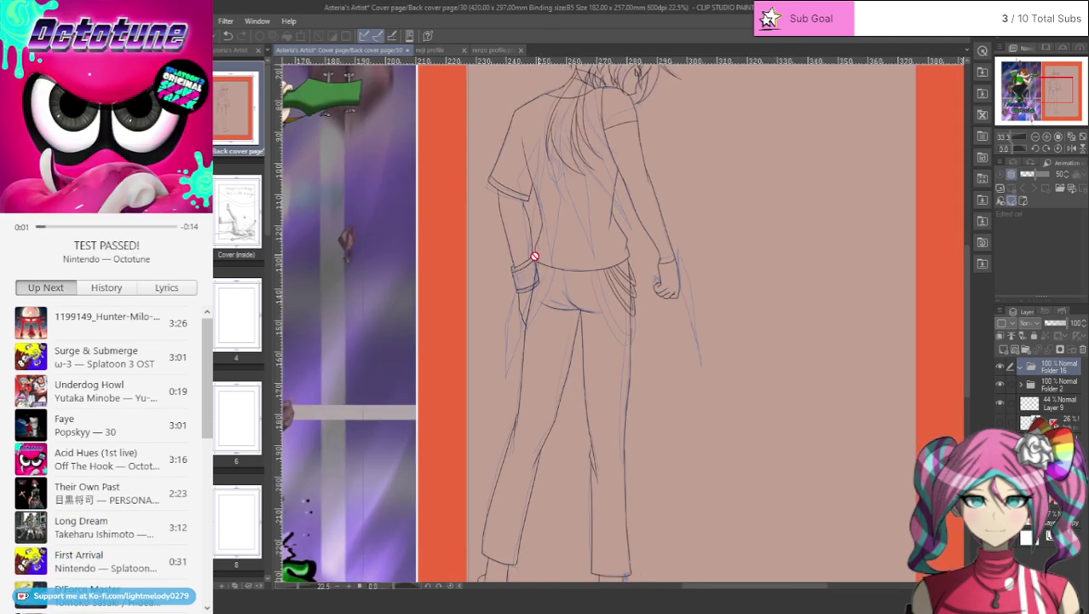
scroll(503, 273, up, 1)
scroll(849, 280, up, 4)
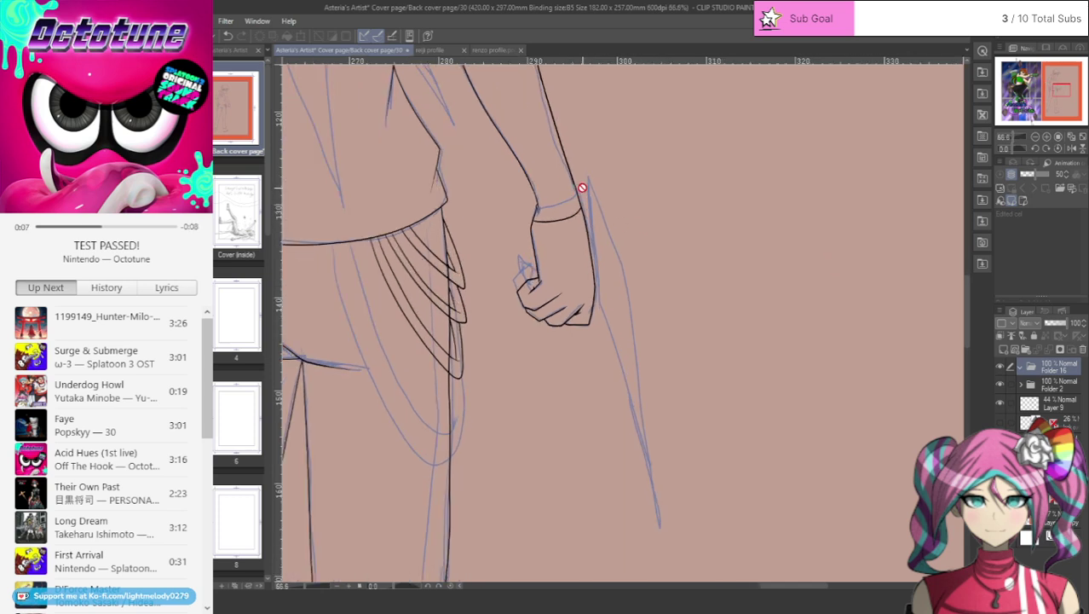
click(1004, 349)
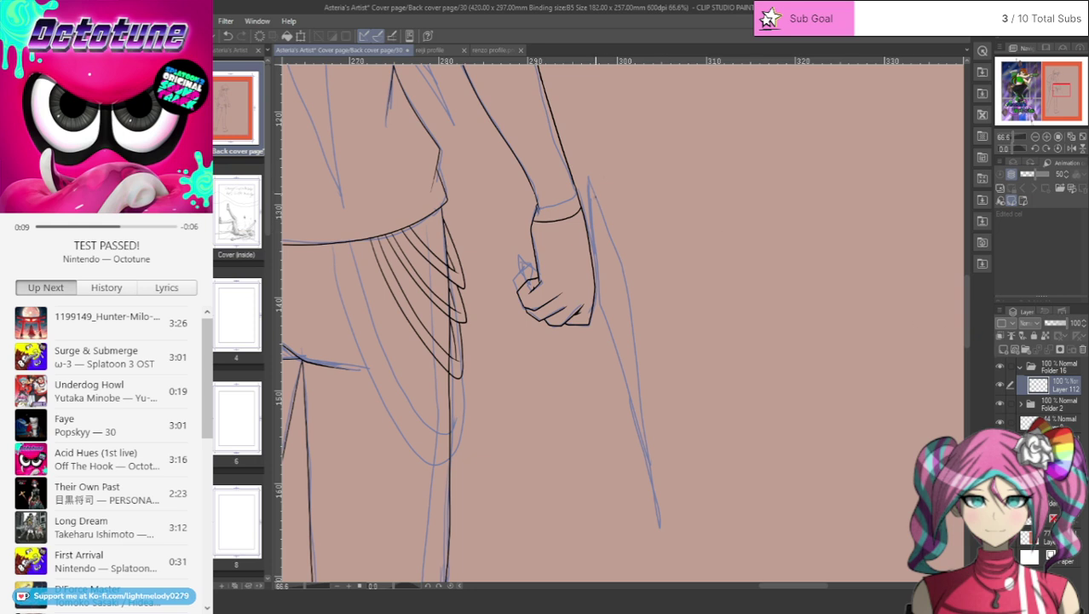
mouse_move(588, 181)
mouse_down()
mouse_move(604, 314)
mouse_move(667, 503)
mouse_up()
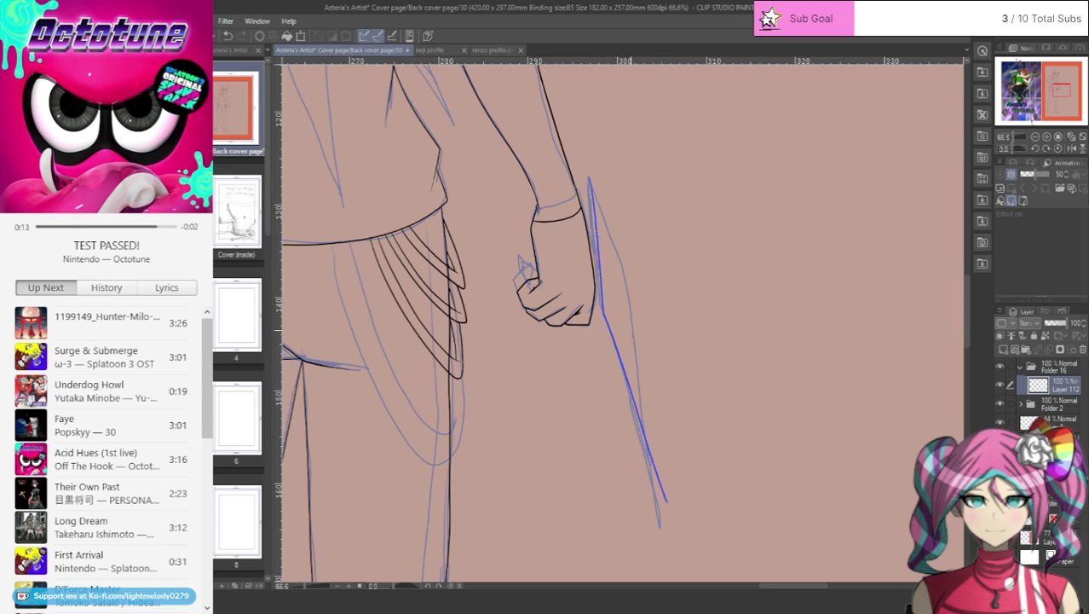
mouse_move(590, 181)
mouse_down()
mouse_move(623, 271)
mouse_move(667, 502)
mouse_up()
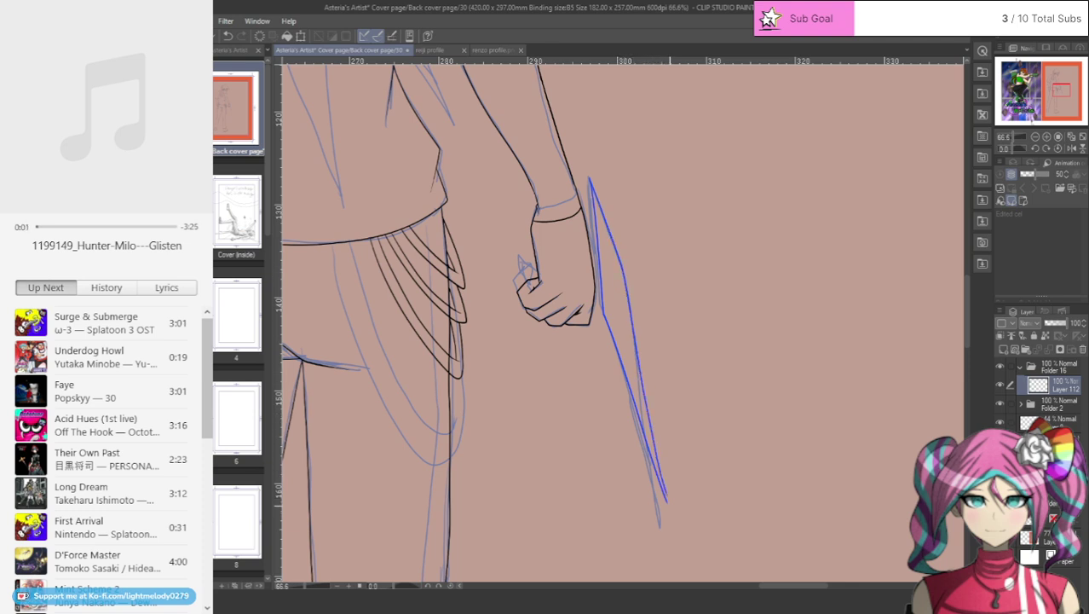
click(227, 35)
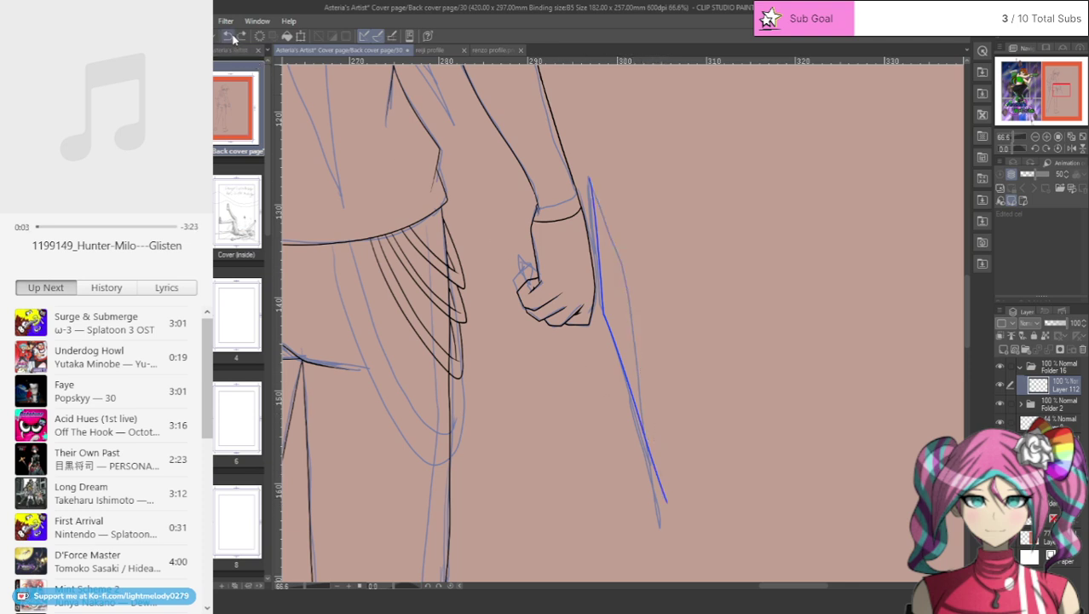
mouse_move(590, 179)
mouse_down()
mouse_move(626, 276)
mouse_move(671, 511)
mouse_up()
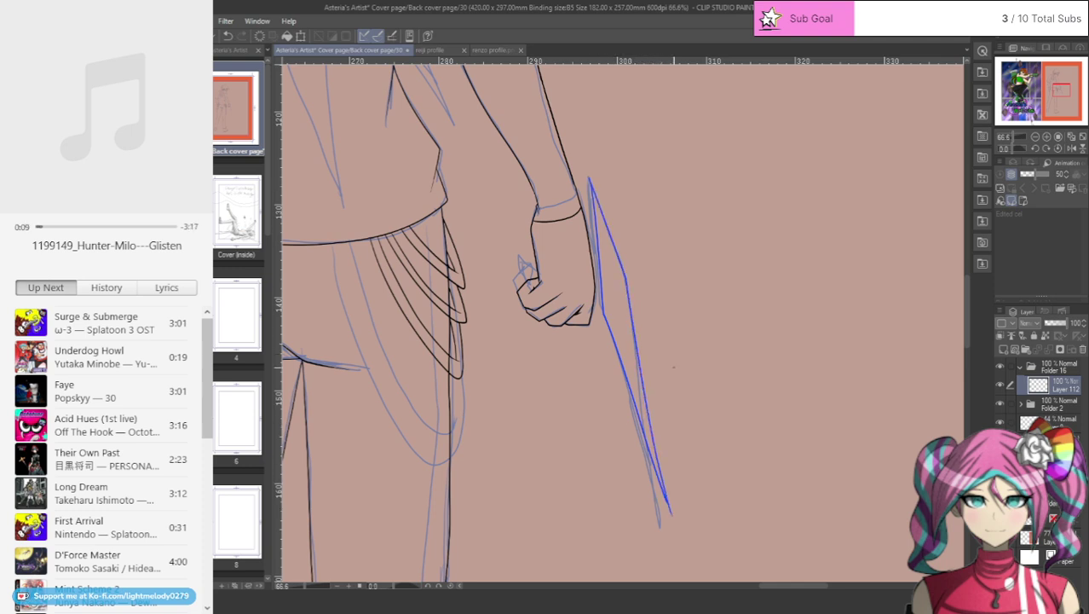
- Extend the shard's lower end into a sharp point where both edges meet, redoing the stroke once
scroll(733, 502, up, 4)
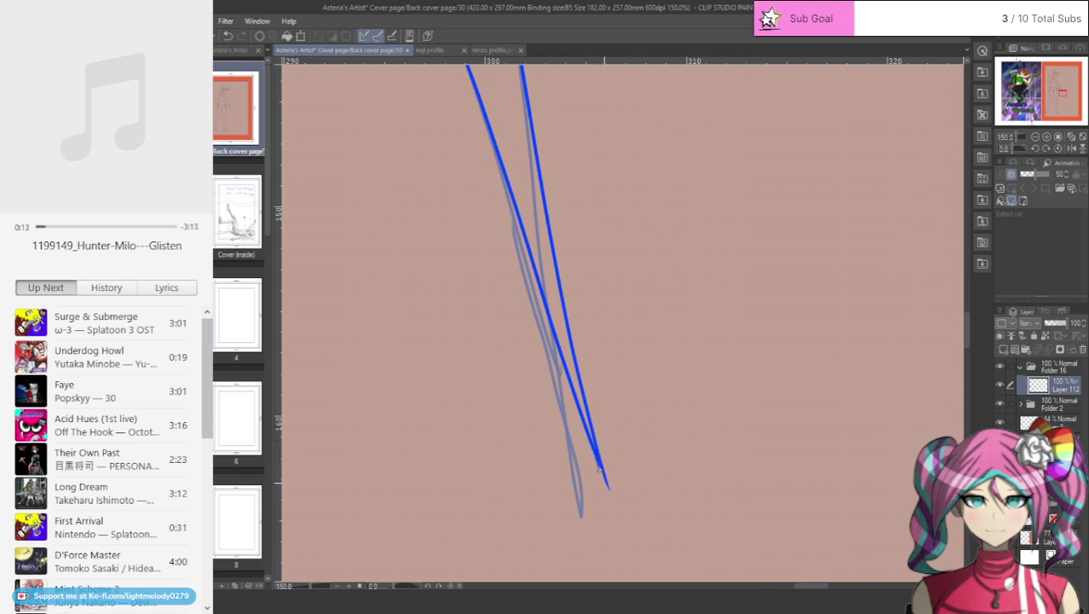
drag(600, 470, 615, 500)
click(227, 35)
drag(593, 452, 613, 501)
- Fill the shard with solid blue, undoing the first fill and filling its areas again
click(521, 139)
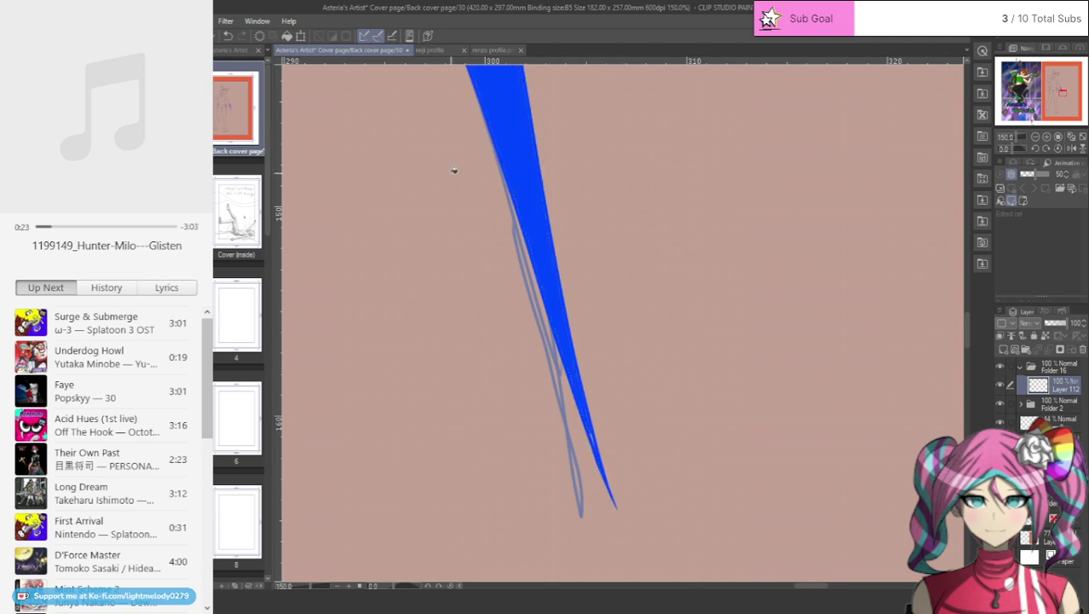
click(228, 36)
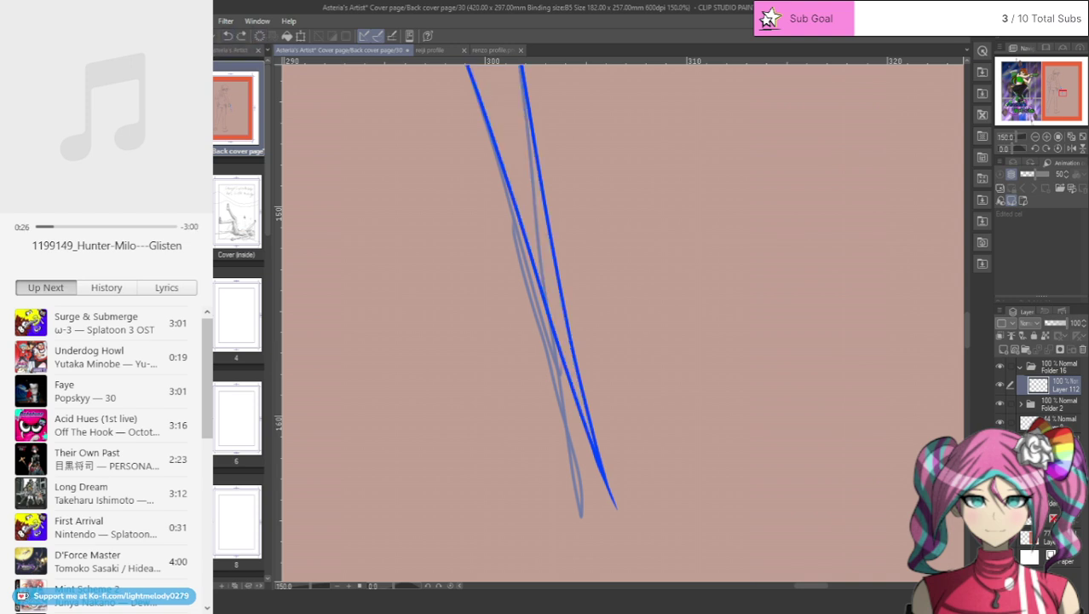
click(498, 129)
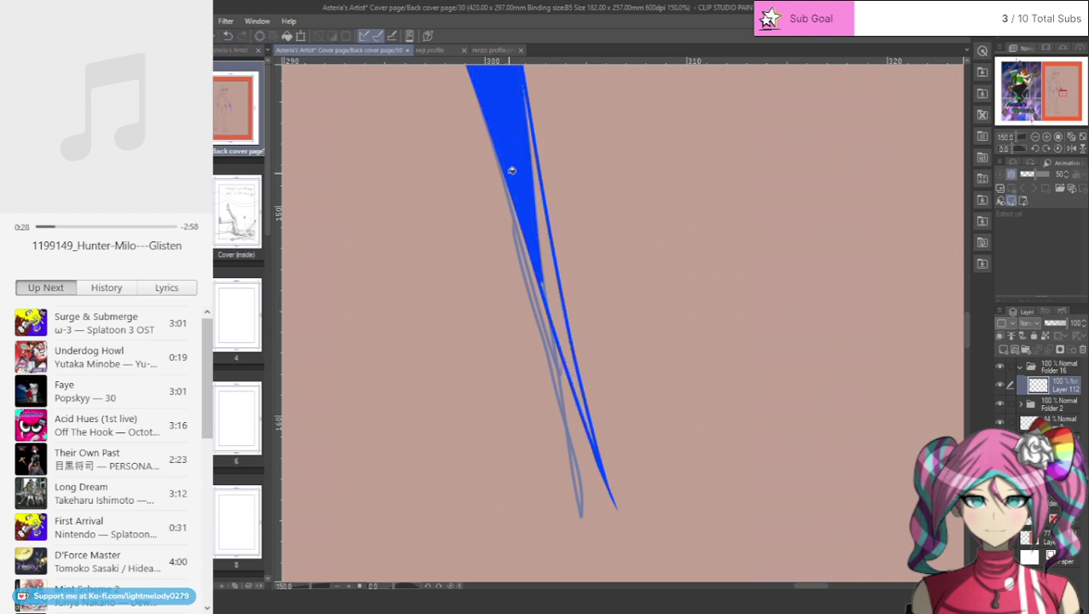
click(556, 278)
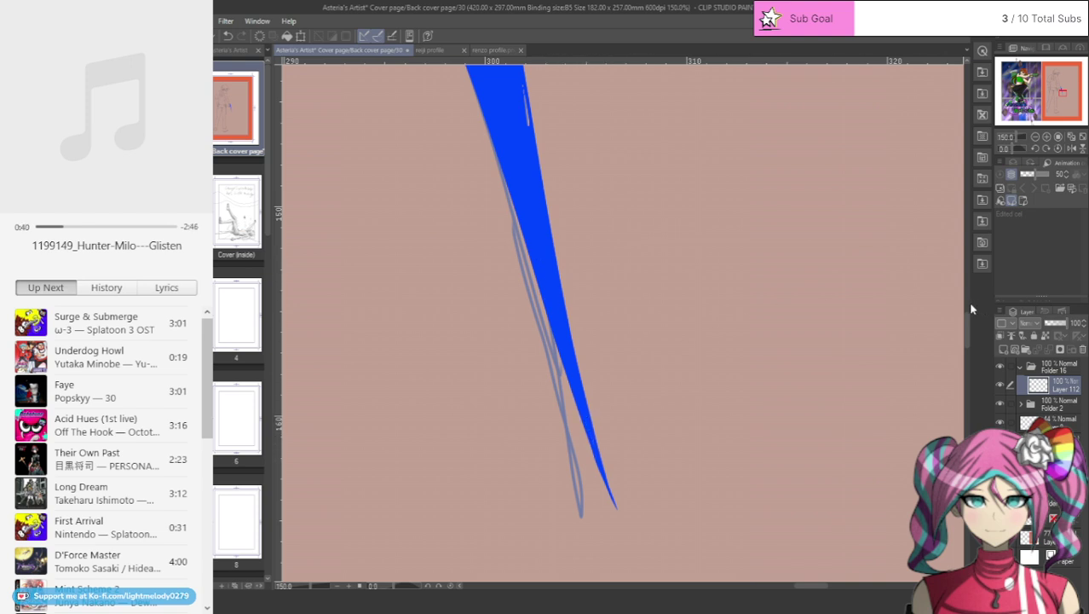
- Paint over the unfilled sliver along the shard's outer edge and trim its upper tip
drag(967, 324, 967, 298)
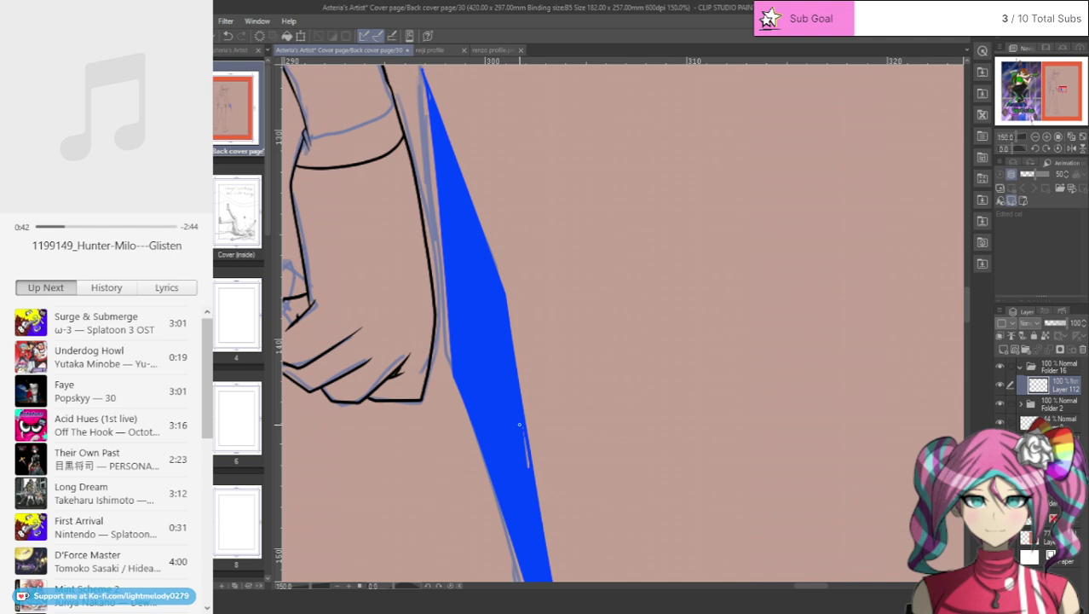
mouse_move(519, 425)
mouse_down()
mouse_move(529, 468)
mouse_move(524, 438)
mouse_up()
drag(970, 303, 970, 286)
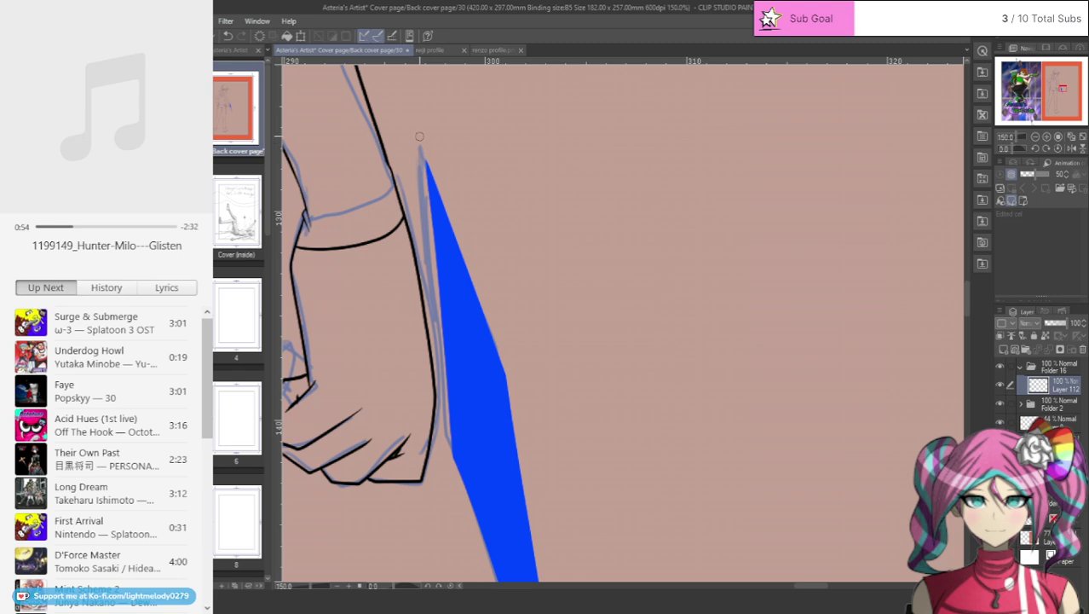
scroll(536, 276, down, 3)
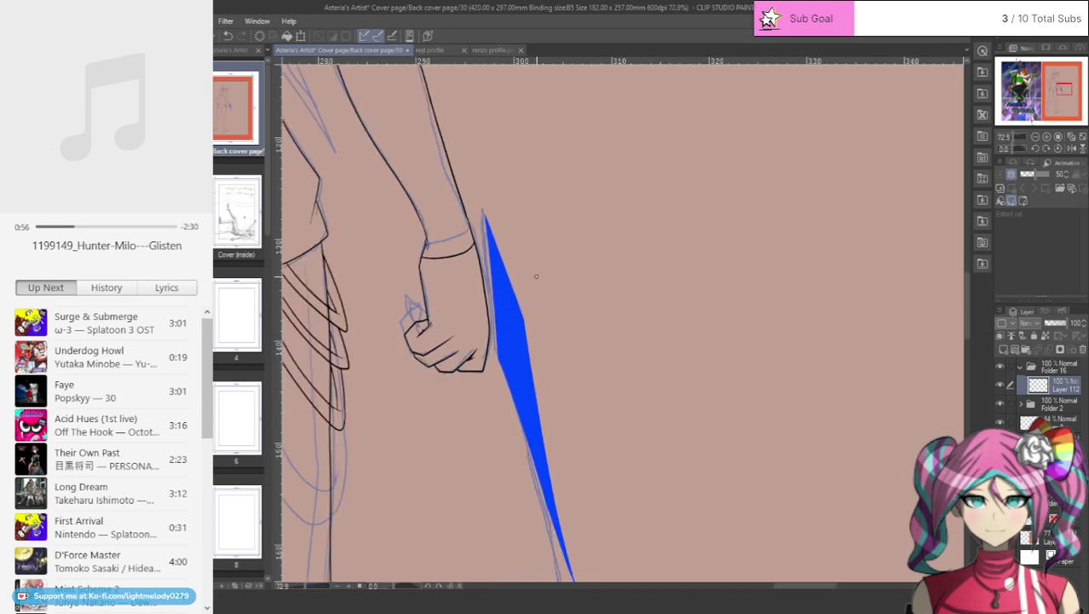
scroll(536, 275, down, 4)
scroll(406, 312, up, 3)
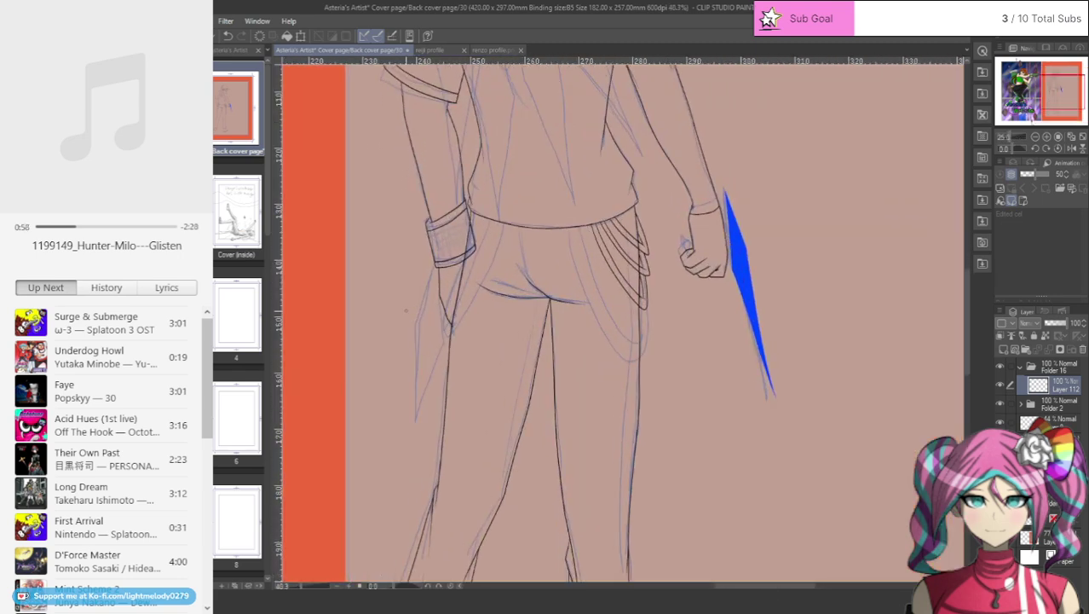
scroll(406, 312, up, 2)
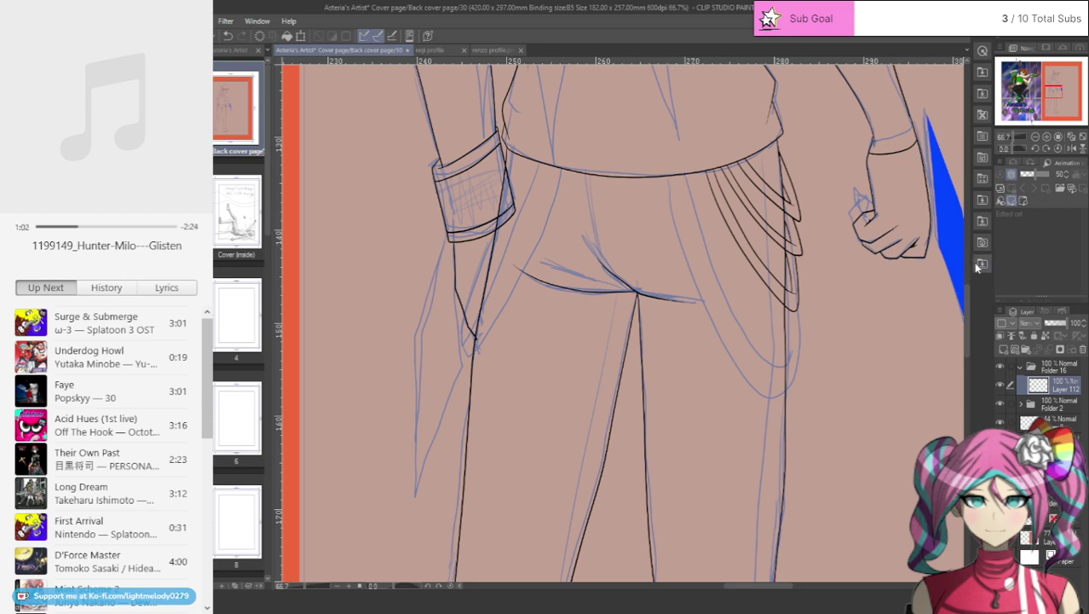
drag(968, 296, 967, 235)
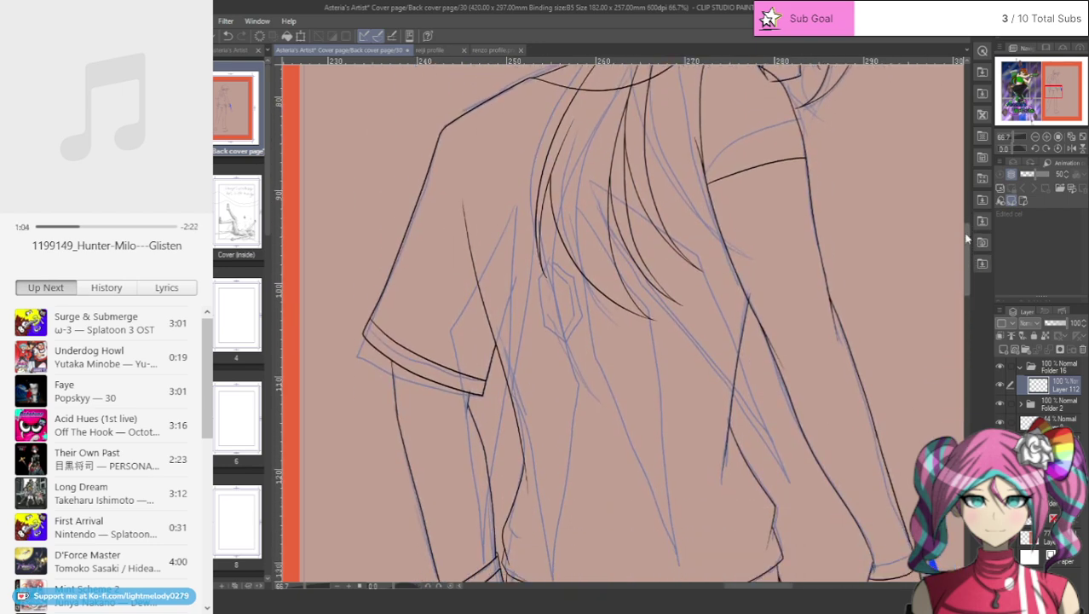
mouse_move(591, 181)
mouse_down()
mouse_move(650, 300)
mouse_move(773, 433)
mouse_up()
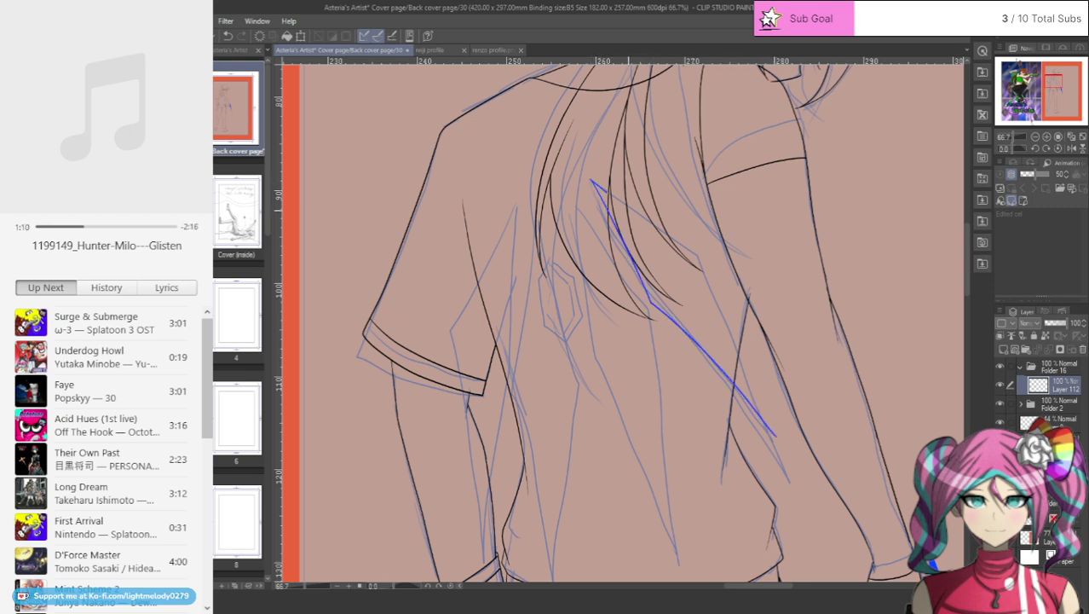
mouse_move(592, 181)
mouse_down()
mouse_move(699, 258)
mouse_move(776, 438)
mouse_up()
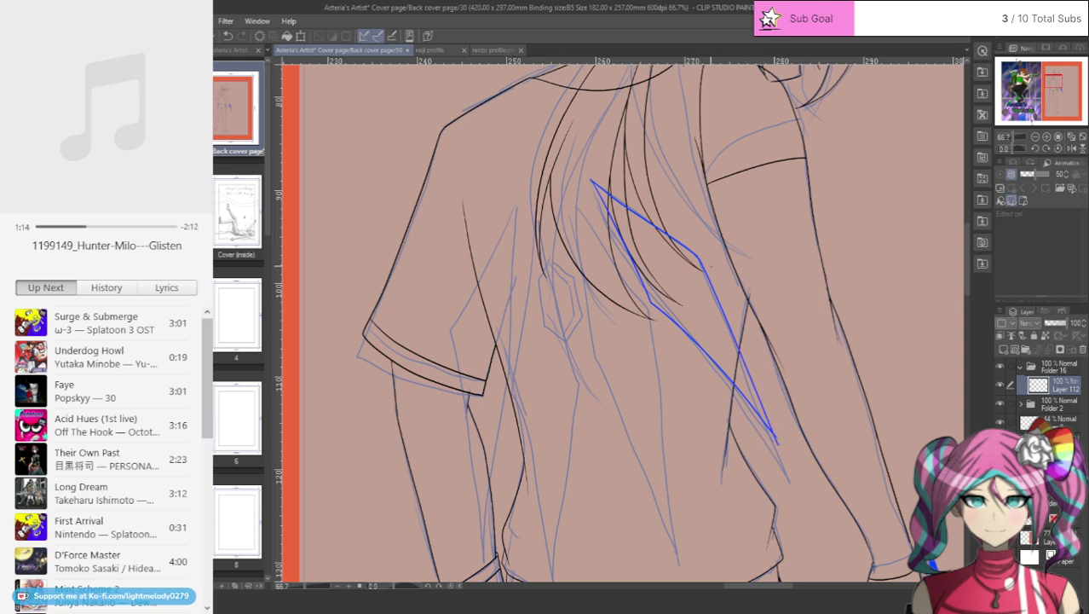
scroll(847, 292, up, 3)
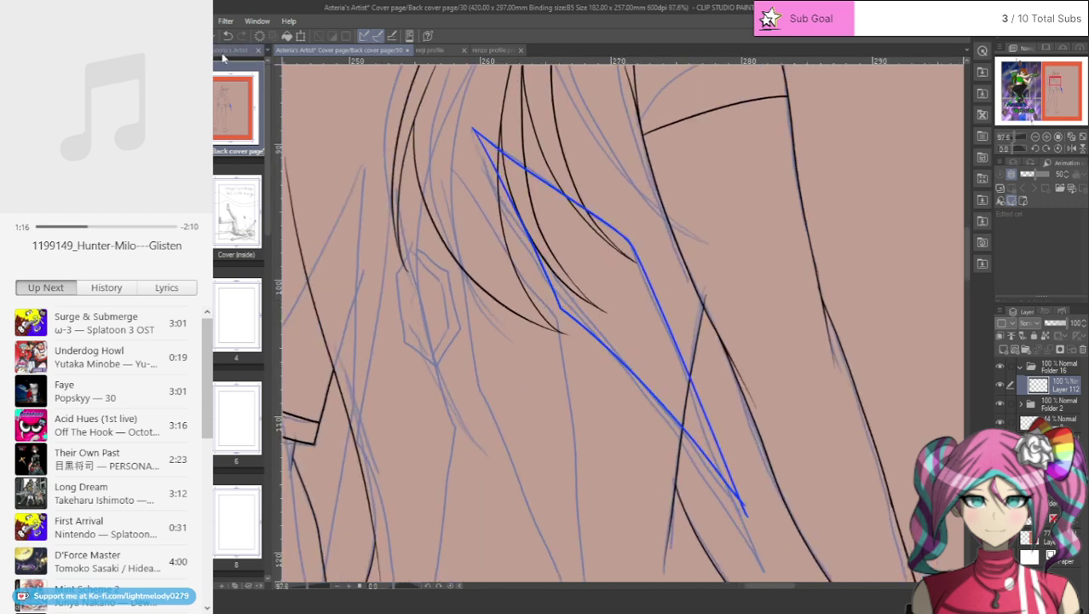
click(228, 35)
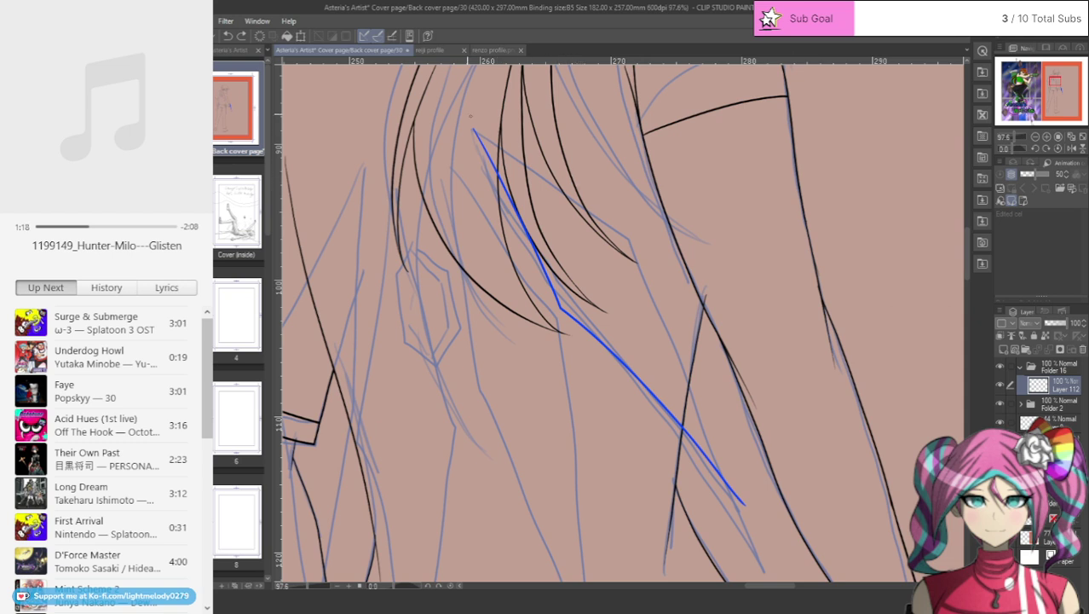
click(227, 35)
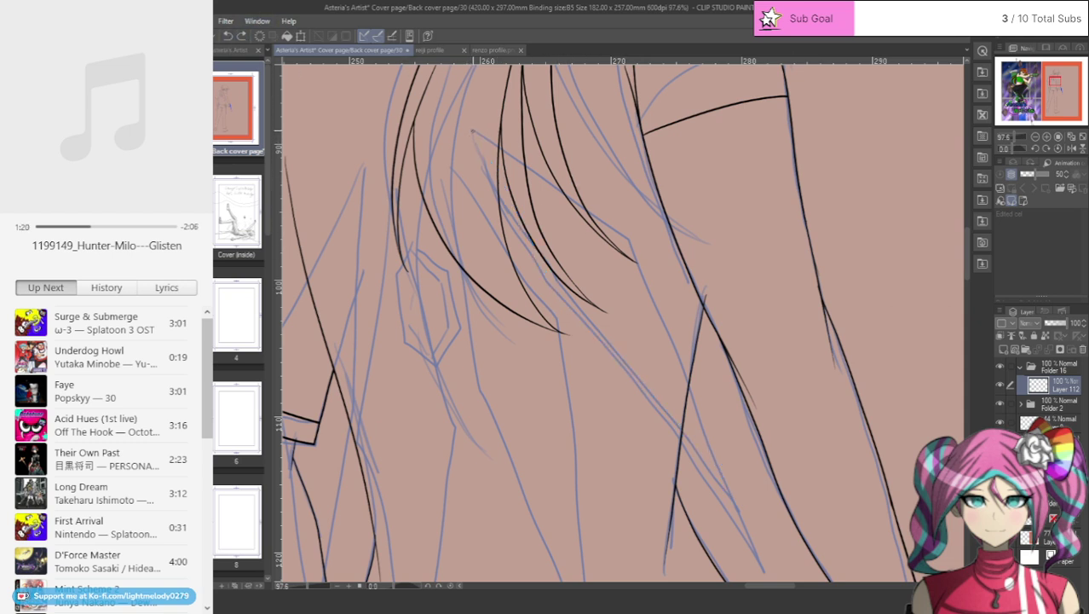
mouse_move(473, 131)
mouse_down()
mouse_move(550, 291)
mouse_move(737, 490)
mouse_up()
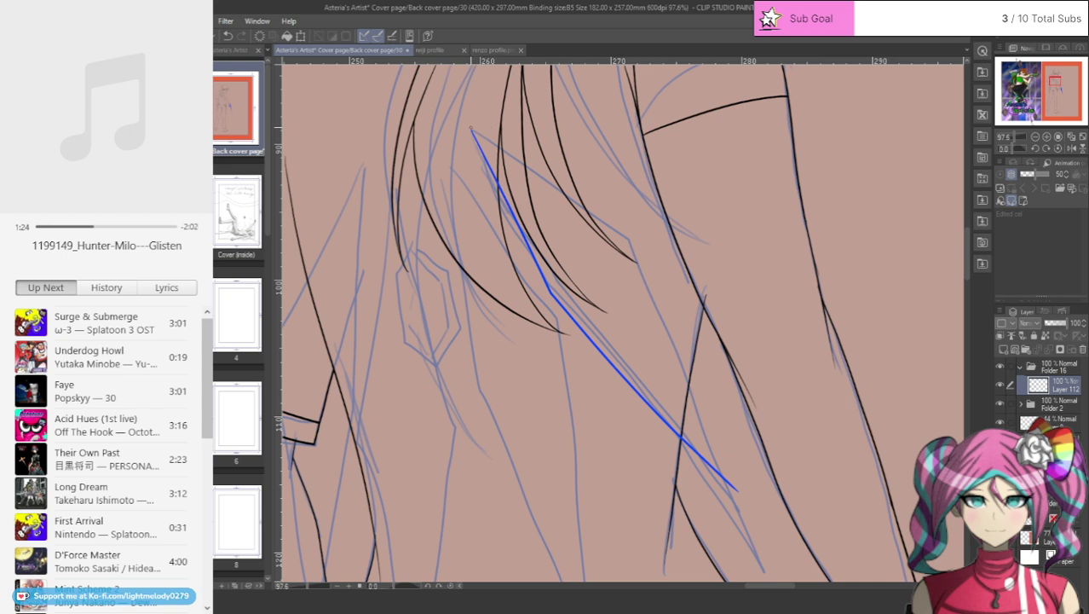
mouse_move(471, 130)
mouse_down()
mouse_move(626, 236)
mouse_move(741, 501)
mouse_up()
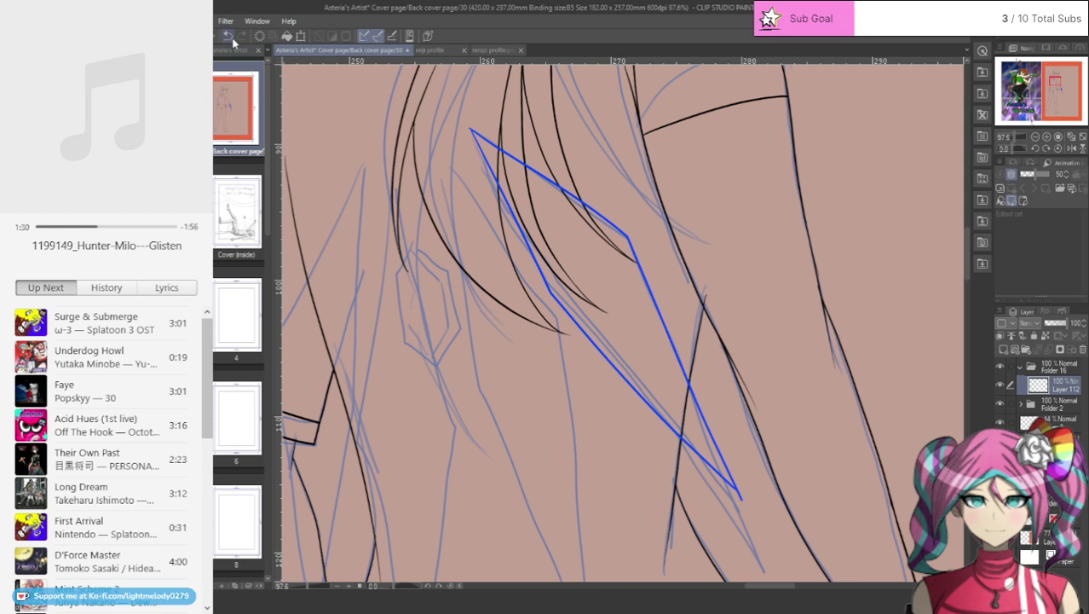
key(ctrl+z)
key(ctrl+z)
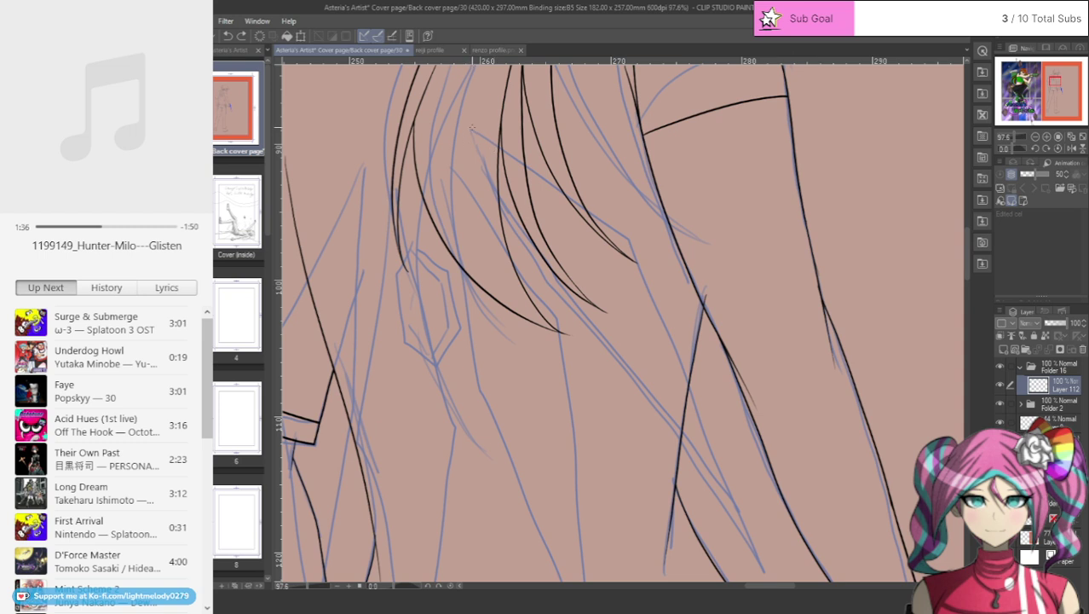
drag(473, 128, 573, 317)
mouse_move(471, 128)
mouse_down()
mouse_move(615, 217)
mouse_move(634, 241)
mouse_up()
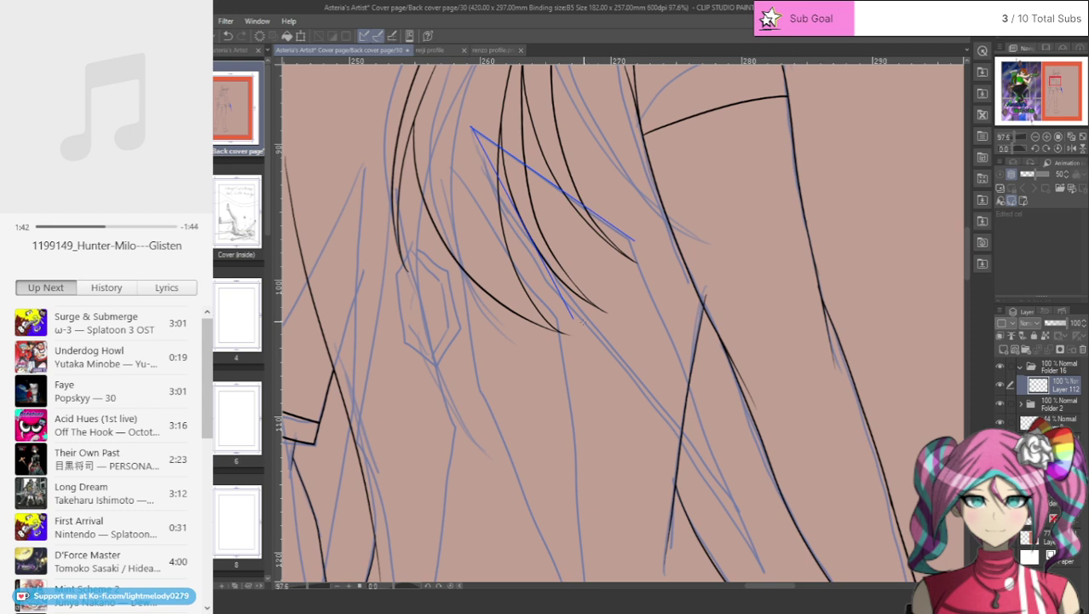
mouse_move(573, 319)
mouse_down()
mouse_move(750, 491)
mouse_move(748, 470)
mouse_up()
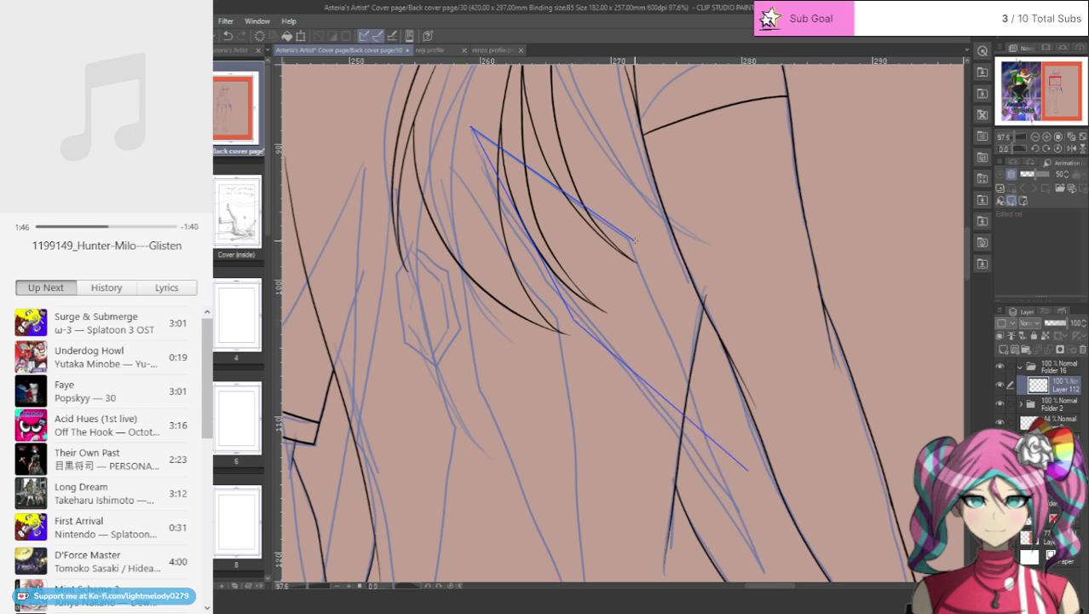
mouse_move(634, 241)
mouse_down()
mouse_move(721, 387)
mouse_move(752, 474)
mouse_up()
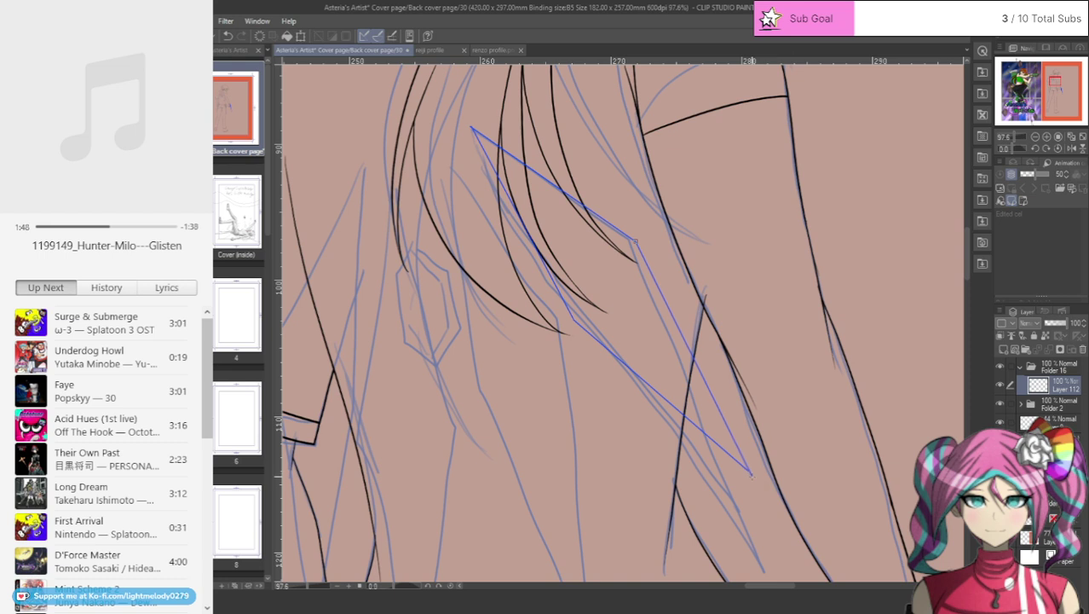
click(227, 35)
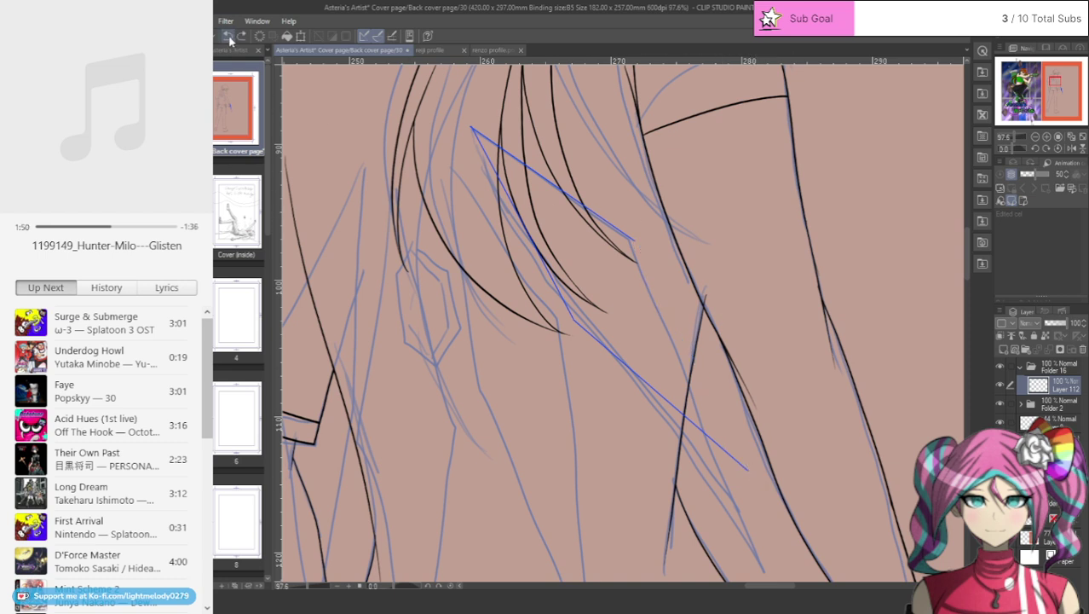
click(227, 36)
click(227, 36)
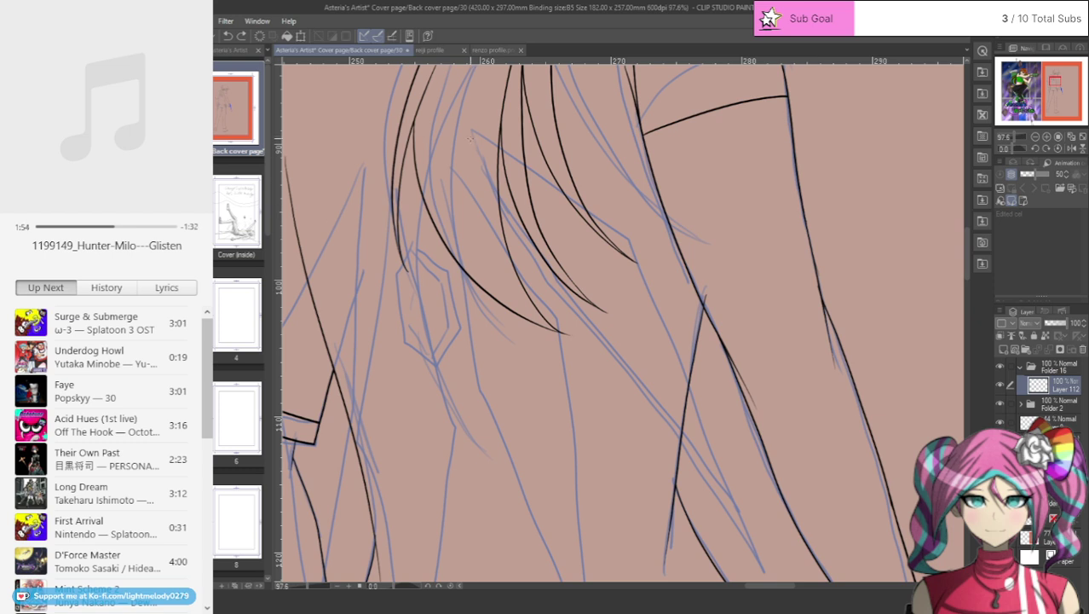
drag(473, 130, 548, 284)
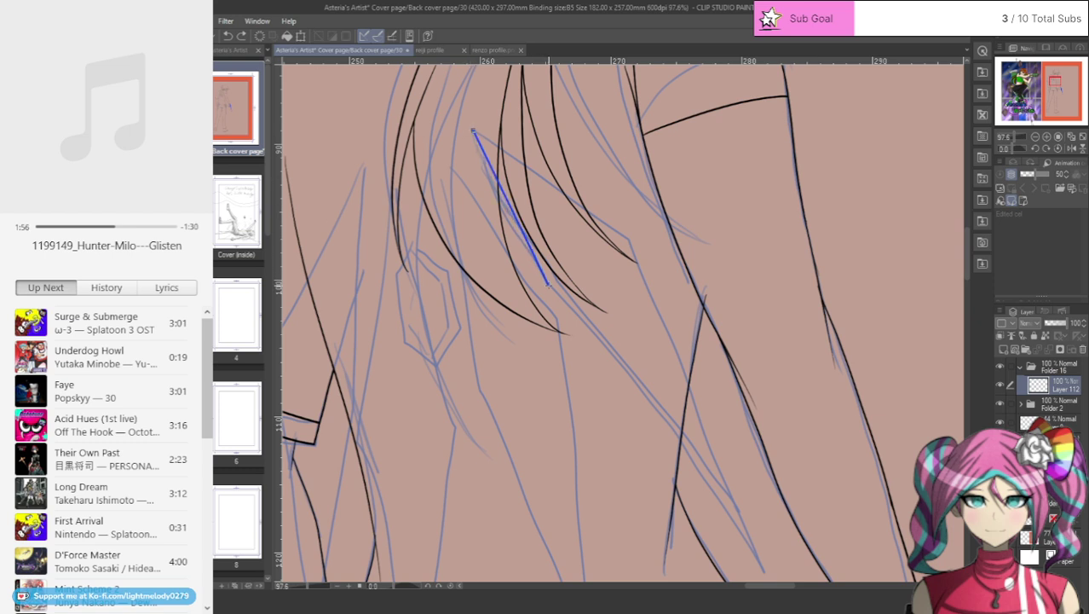
drag(474, 131, 622, 232)
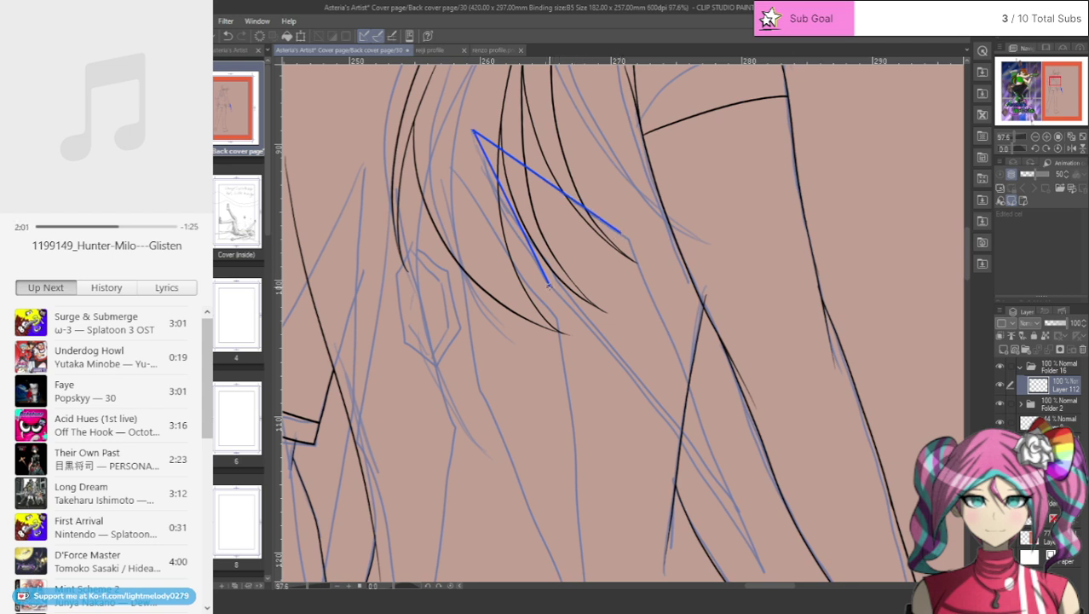
drag(549, 287, 729, 468)
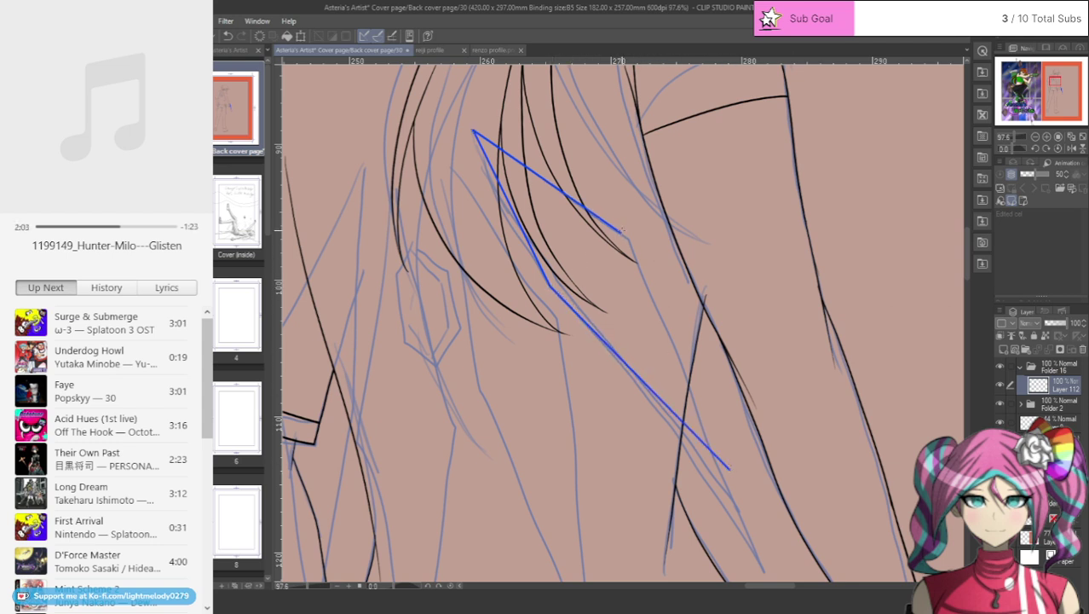
drag(620, 232, 730, 467)
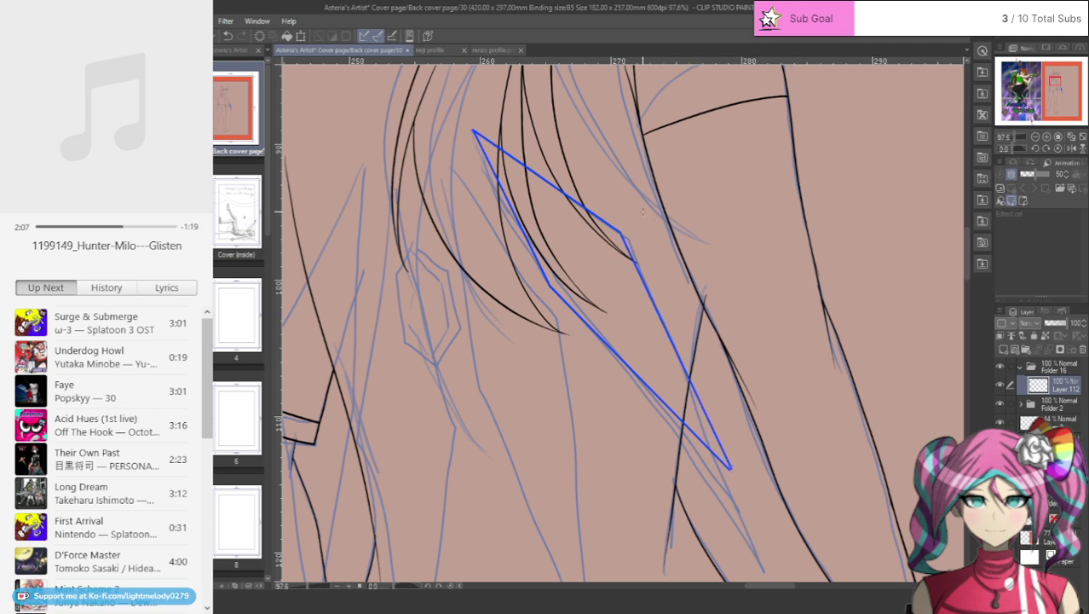
click(227, 35)
click(228, 34)
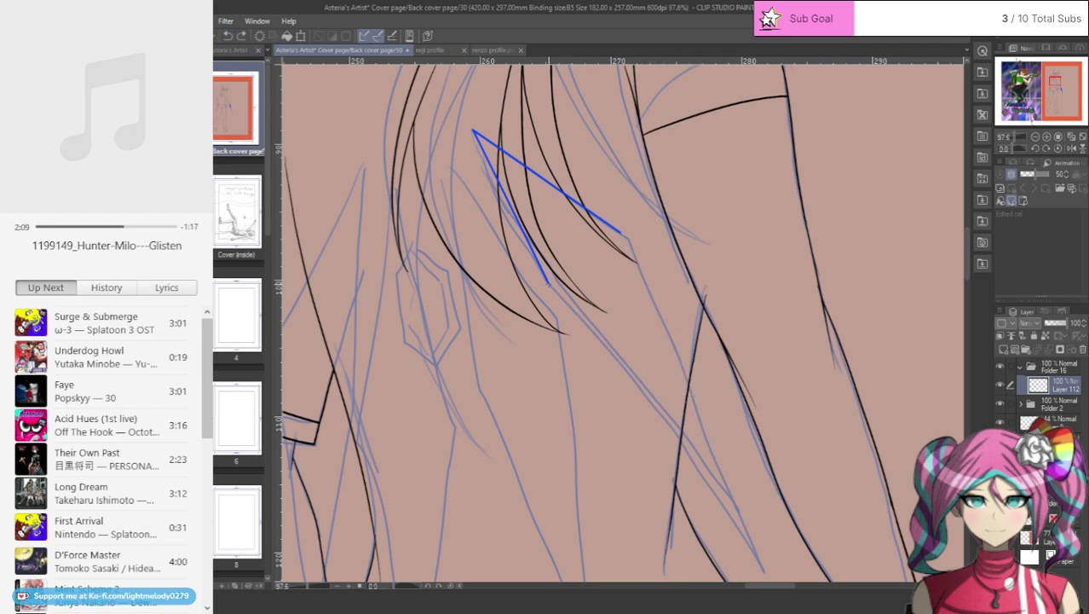
drag(548, 283, 768, 467)
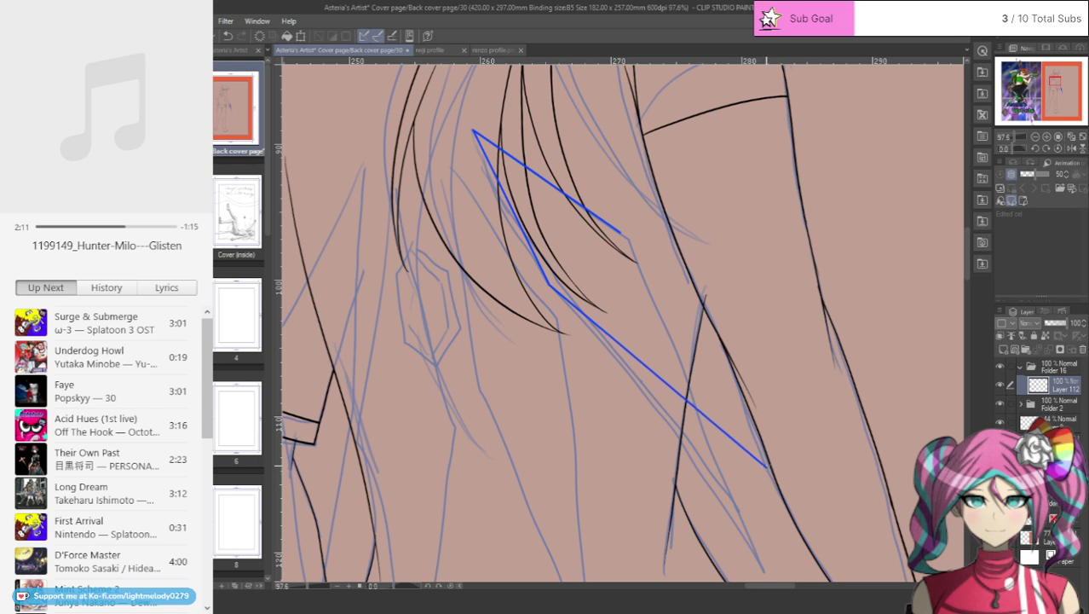
mouse_move(621, 232)
mouse_down()
mouse_move(682, 358)
mouse_move(781, 487)
mouse_up()
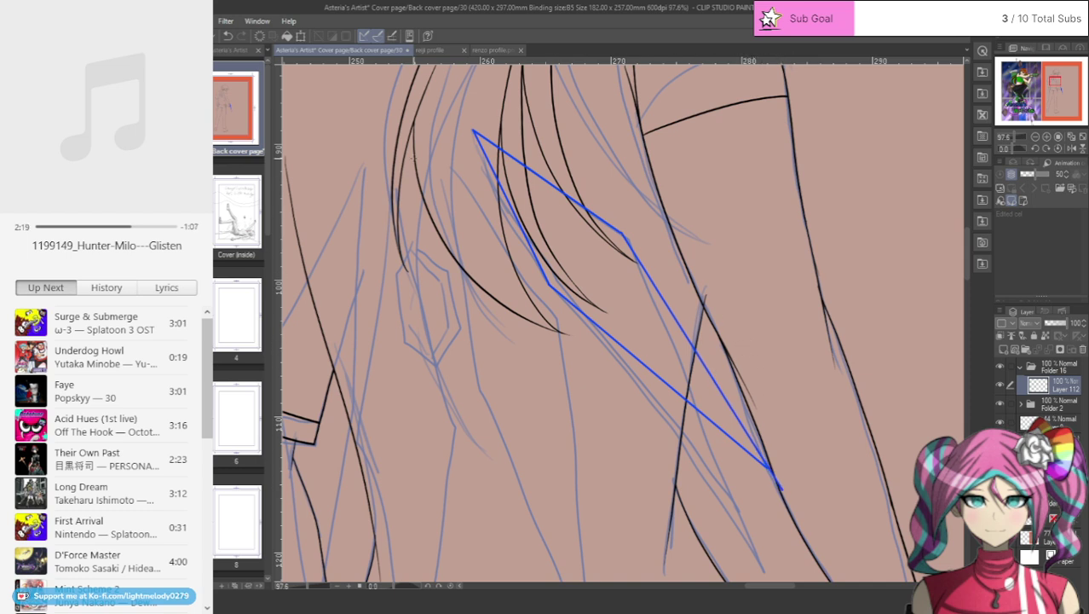
click(228, 36)
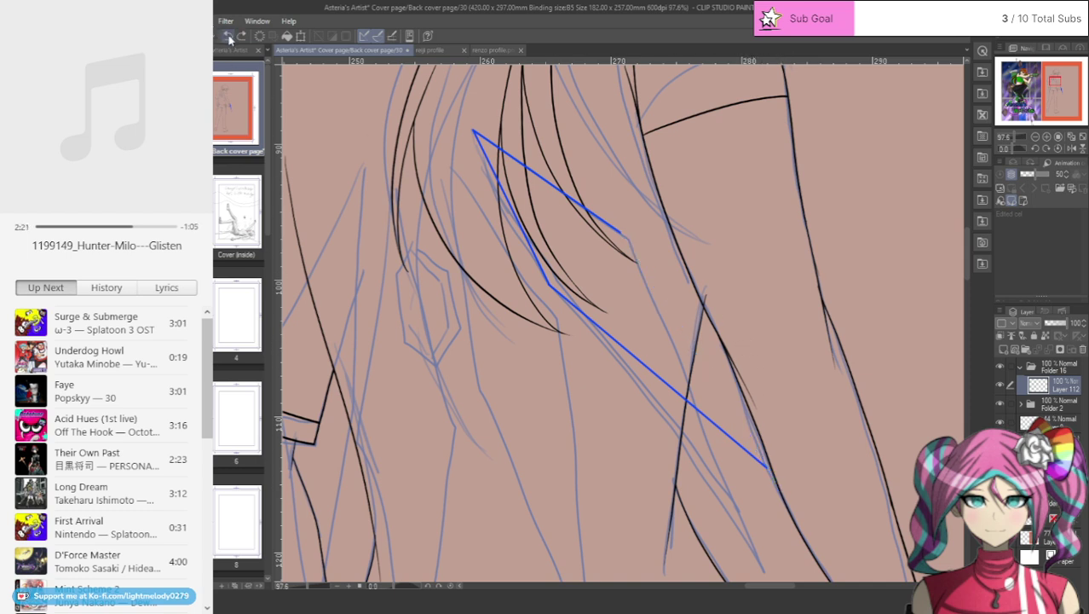
click(229, 36)
click(229, 36)
click(228, 37)
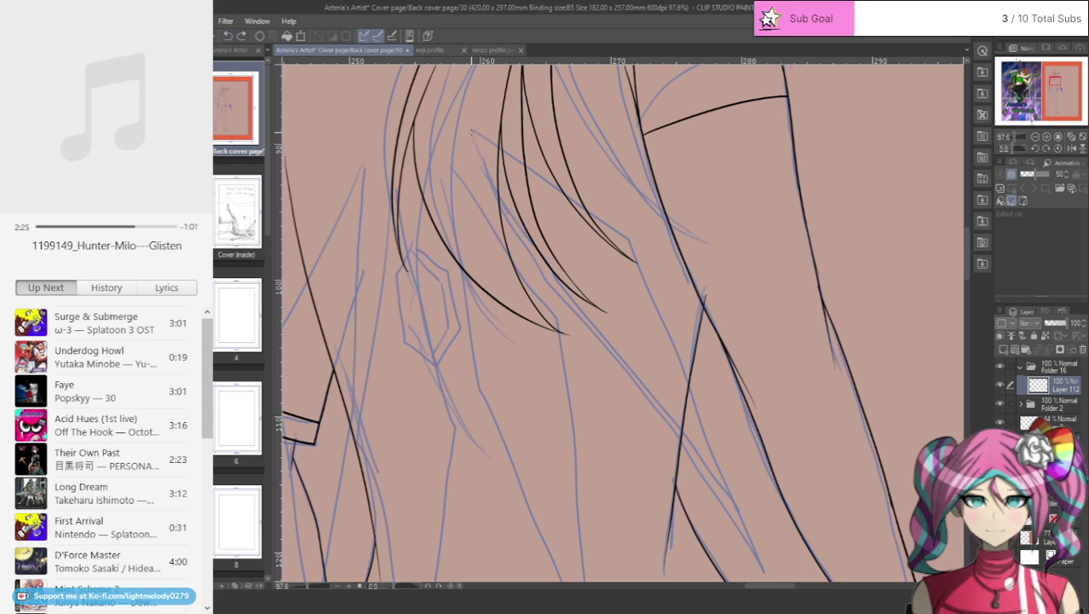
- Draw a solid blue four-cornered shard running diagonally across the back, from the hair strands down to the inner edge of the clenched-hand arm
drag(471, 130, 580, 328)
click(580, 327)
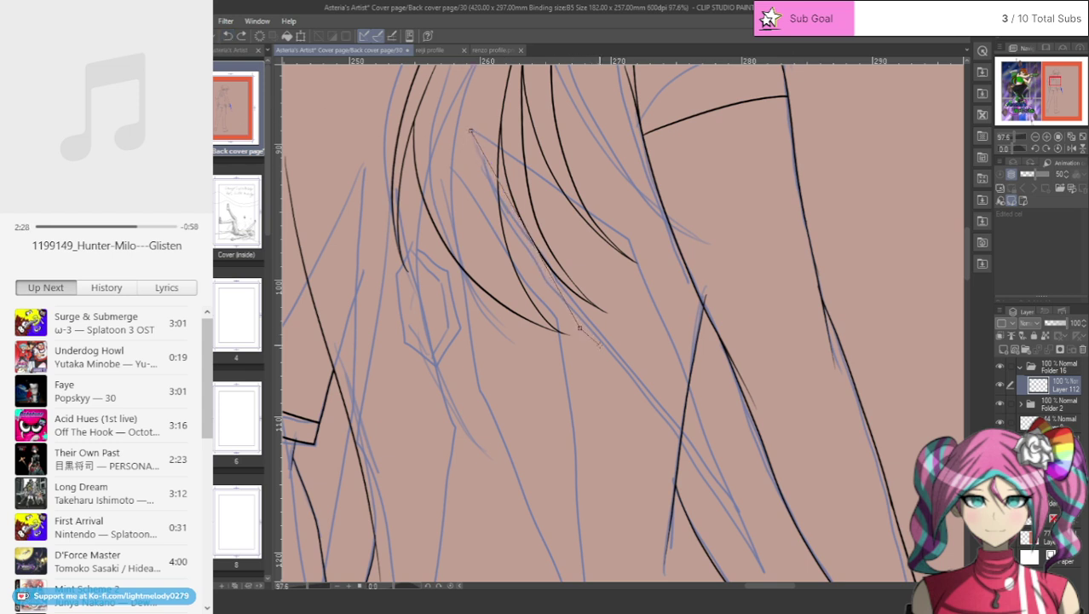
click(774, 527)
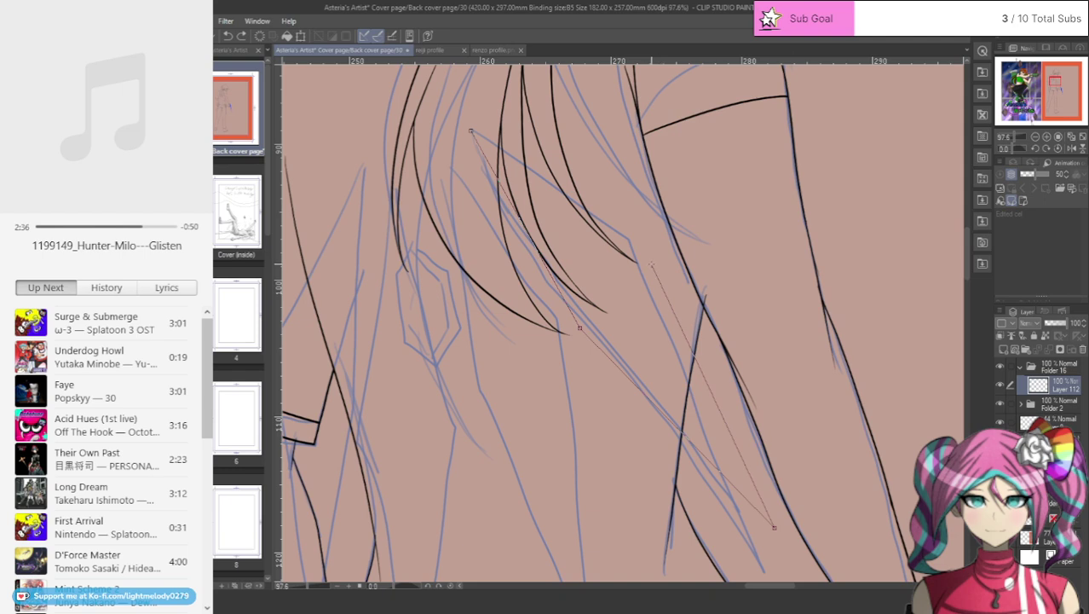
click(651, 264)
click(471, 131)
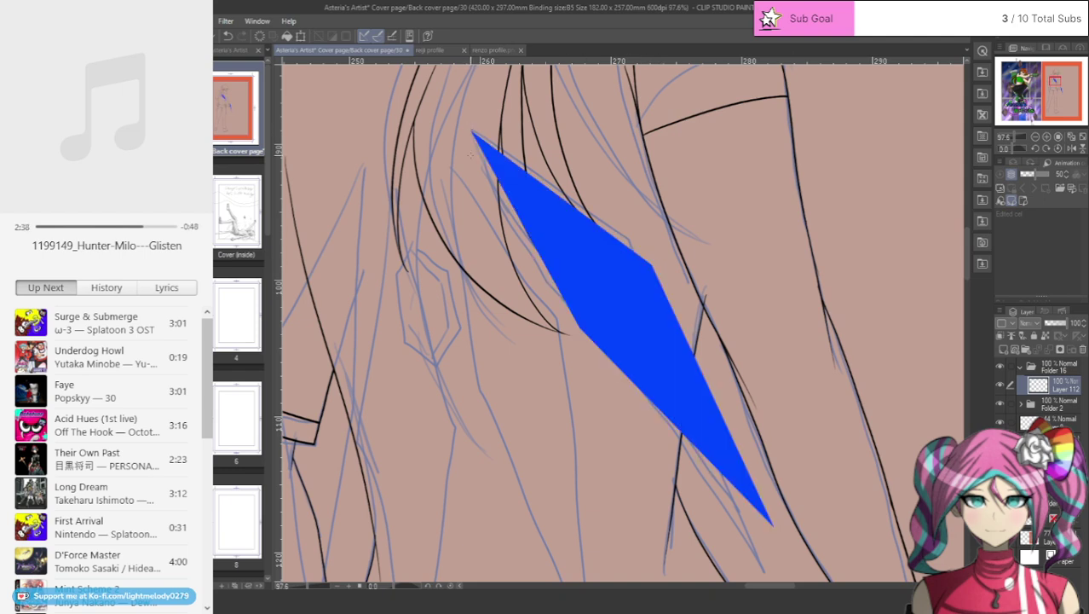
- Add a second solid blue four-cornered shard down the middle of the back, ending in a point just above the shirt hem
drag(565, 228, 503, 230)
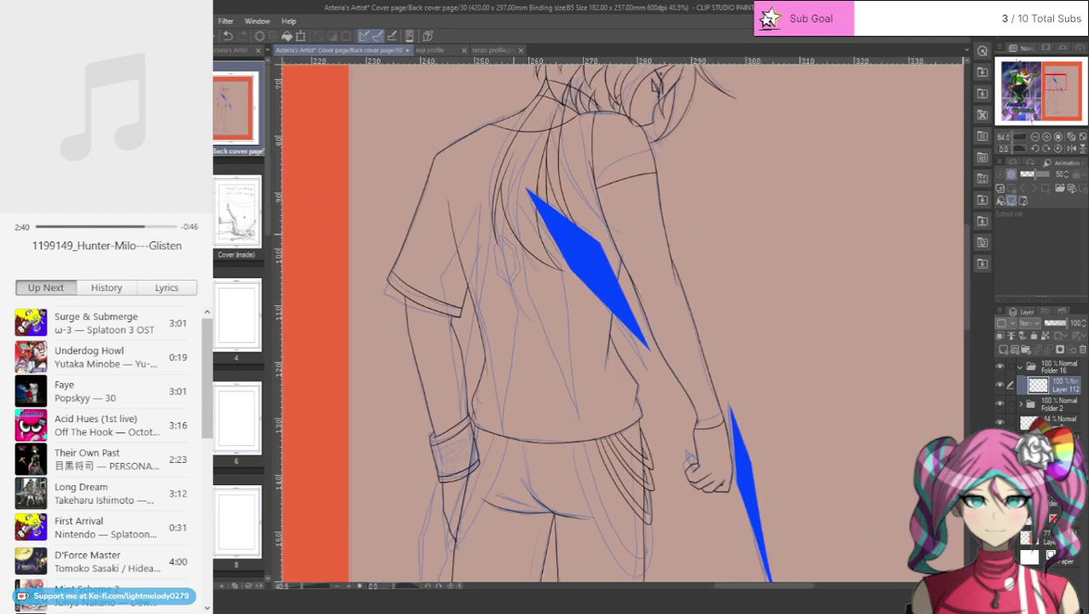
scroll(584, 250, up, 3)
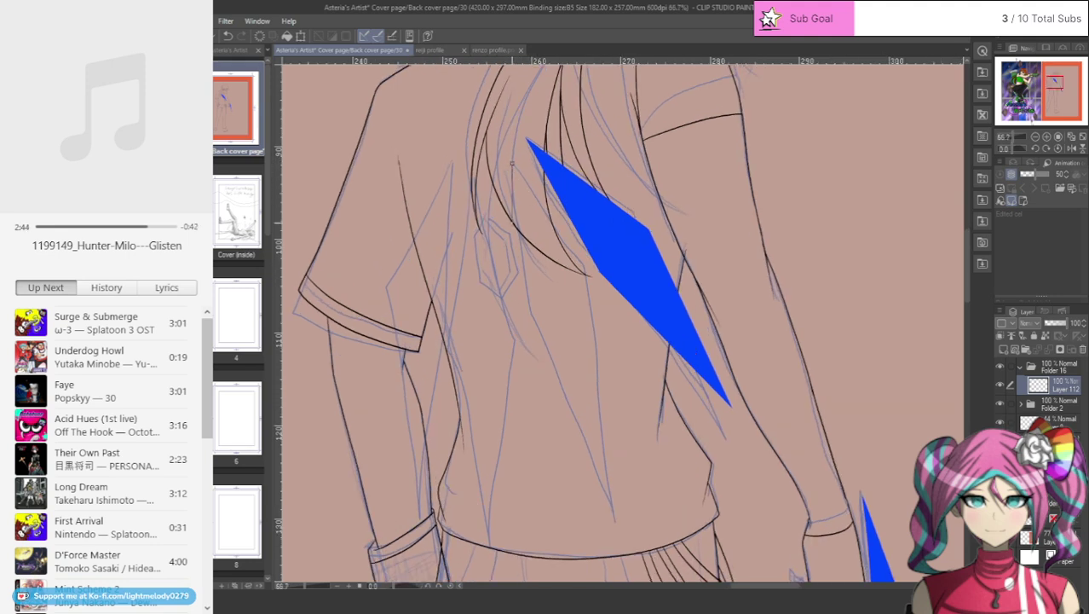
click(531, 330)
click(621, 529)
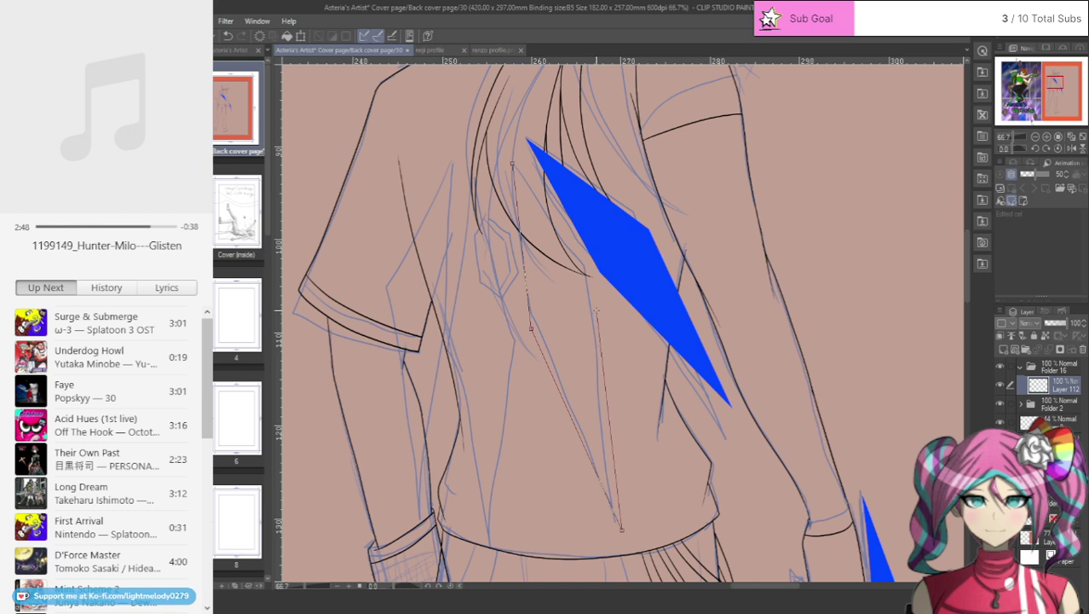
click(596, 311)
click(513, 164)
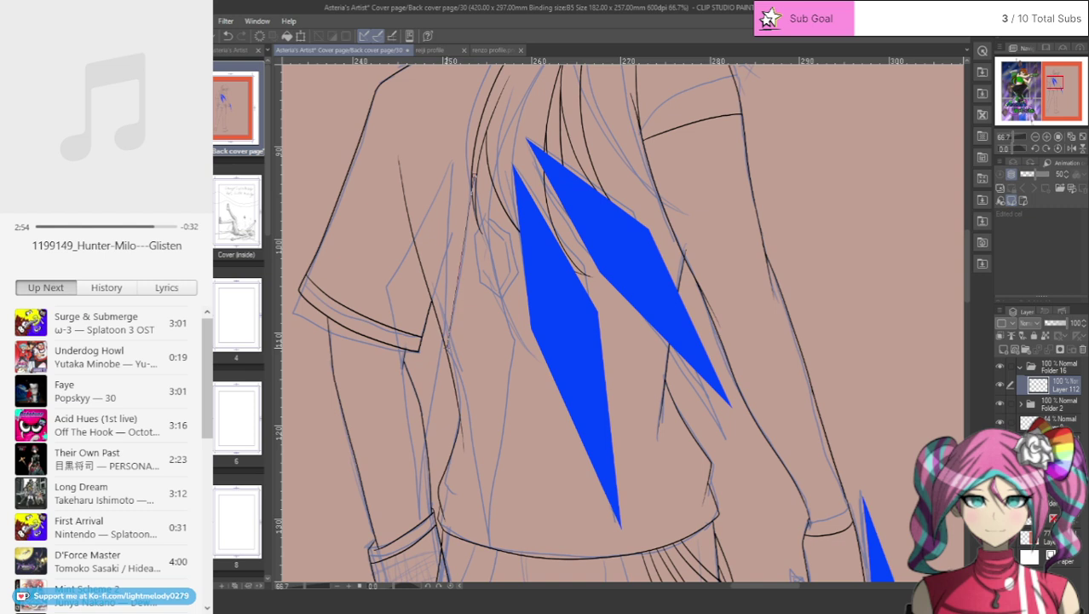
- Add a third solid blue four-cornered shard down the sleeve side of the back, with its lower point at the shirt hem
click(446, 348)
click(489, 547)
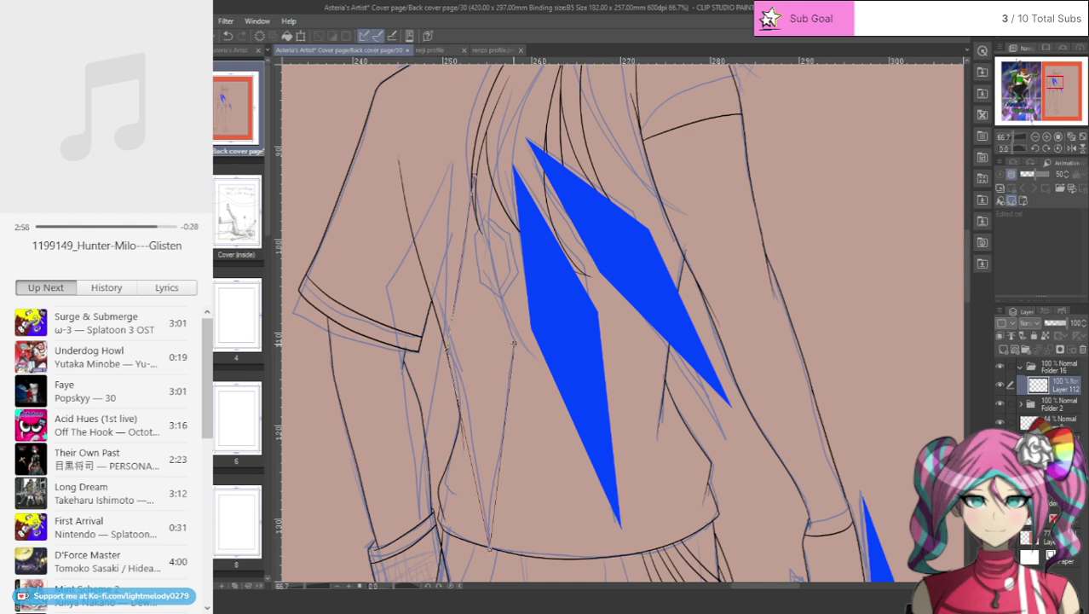
click(514, 343)
double_click(474, 179)
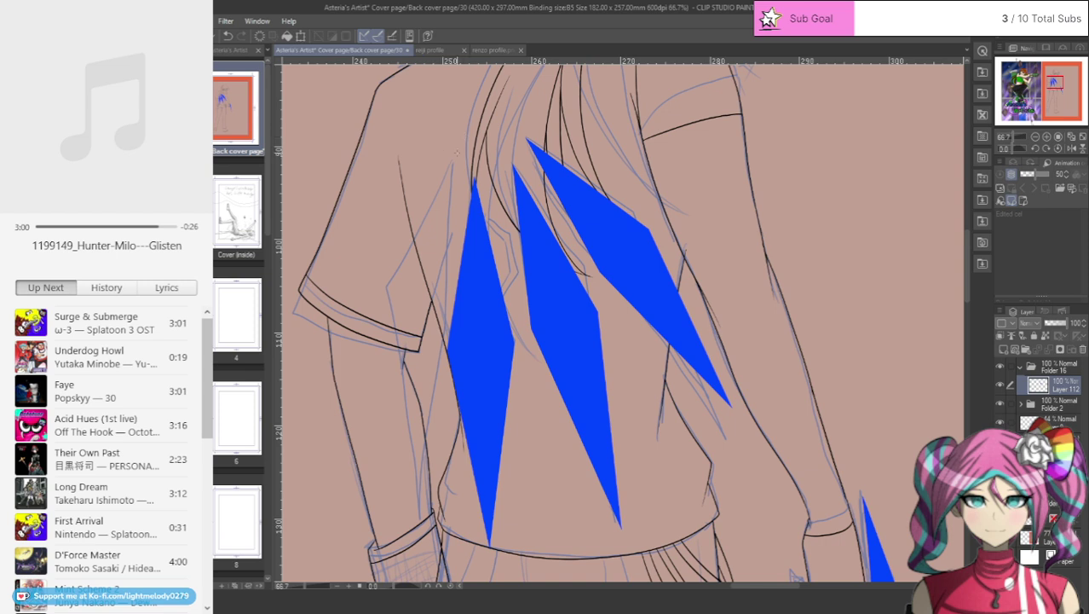
- Try to draw a fourth solid blue four-cornered shard across the short sleeve, down to the forearm
click(452, 162)
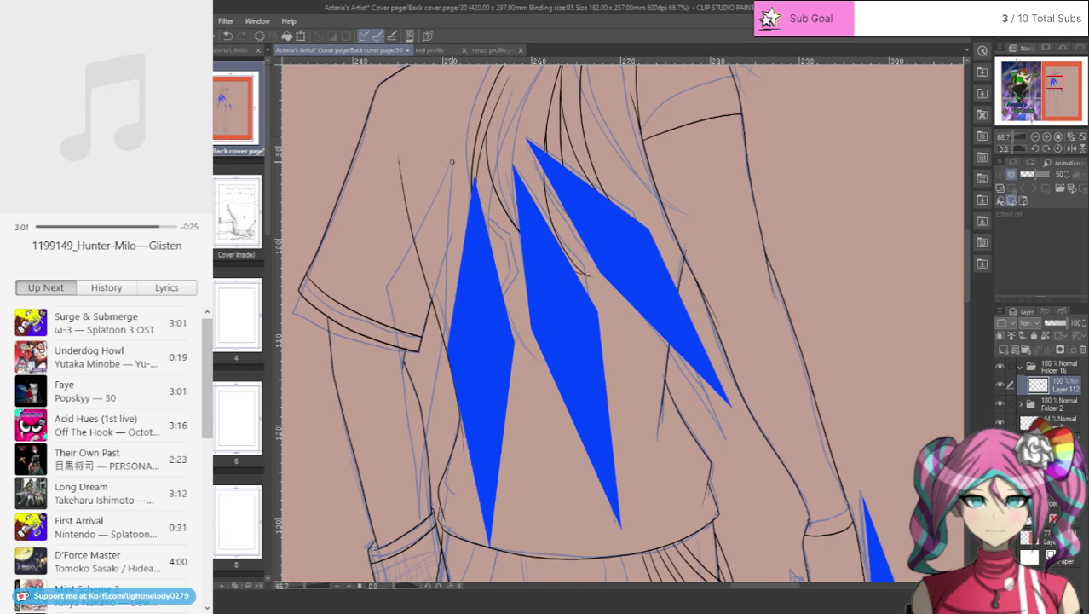
click(383, 294)
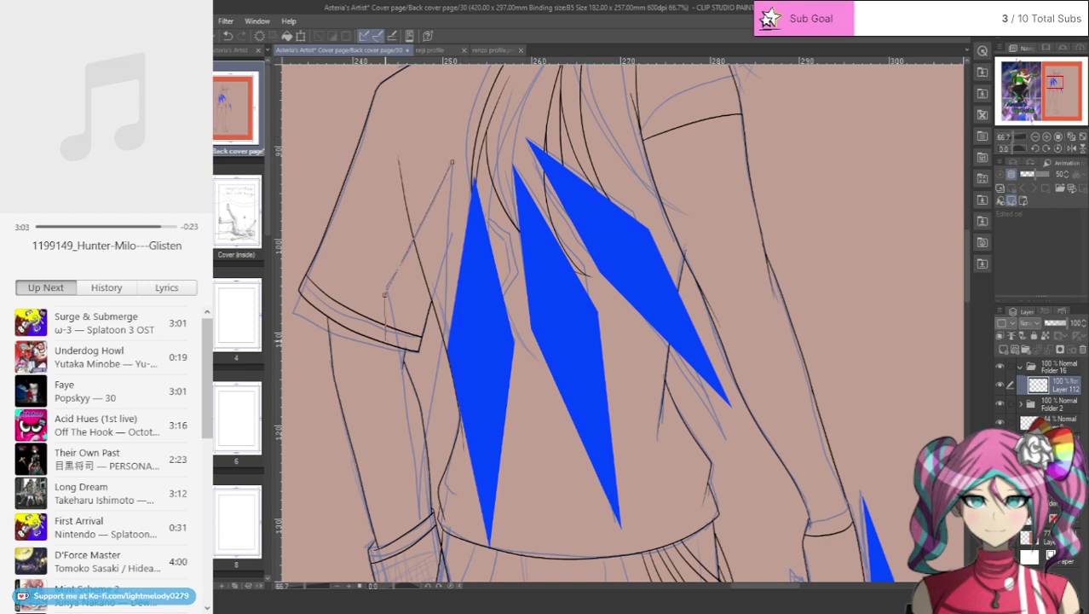
click(399, 480)
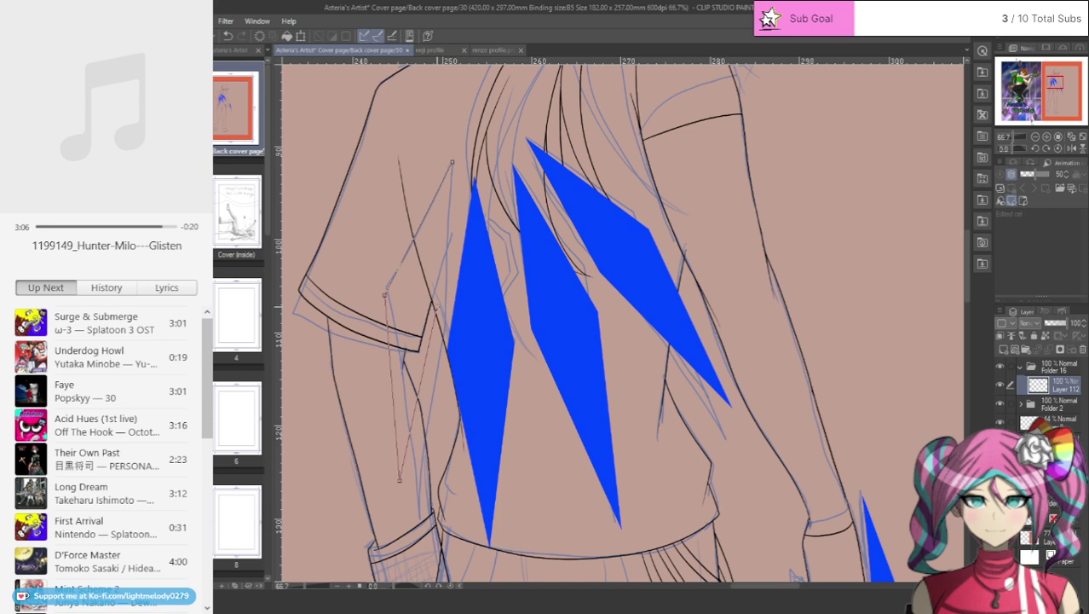
click(451, 162)
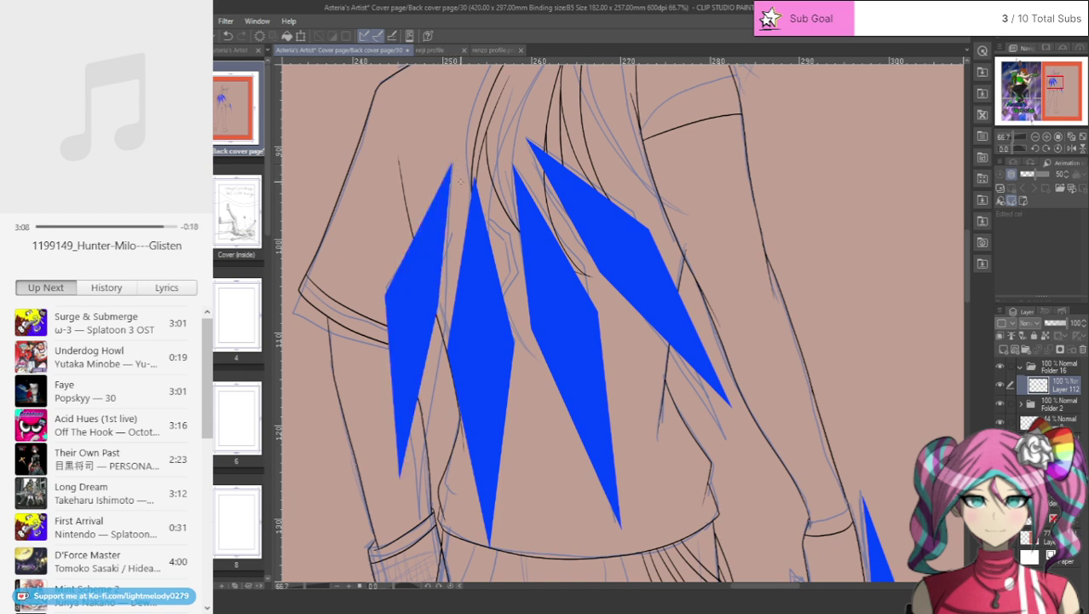
key(ctrl+z)
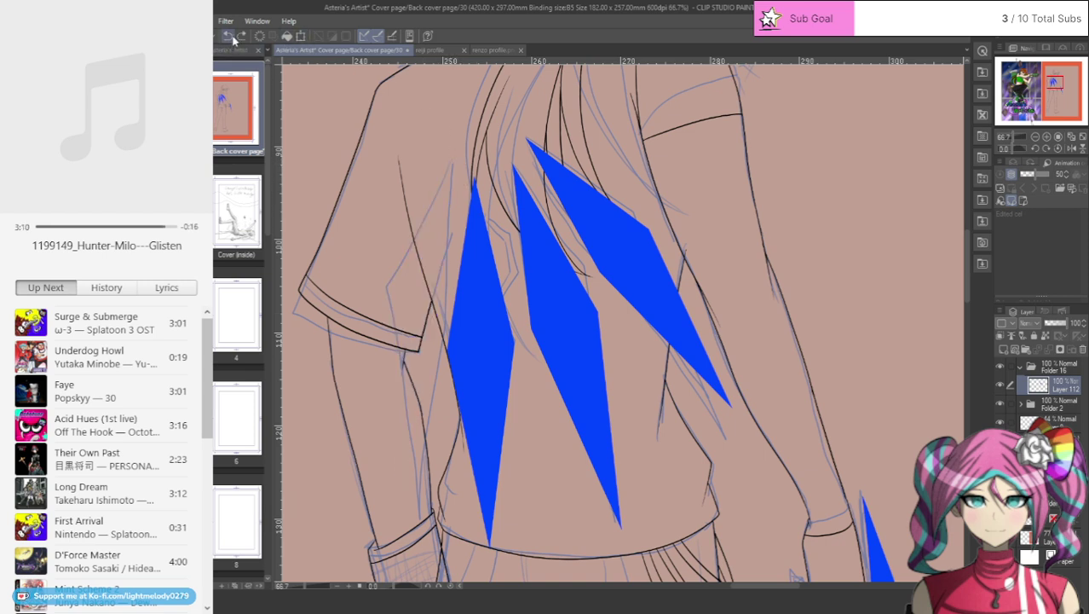
- Draw a fourth solid blue four-cornered shard from beside the upper back across the sleeve cuff, ending in a point just above the wristband
click(453, 174)
click(414, 242)
click(389, 286)
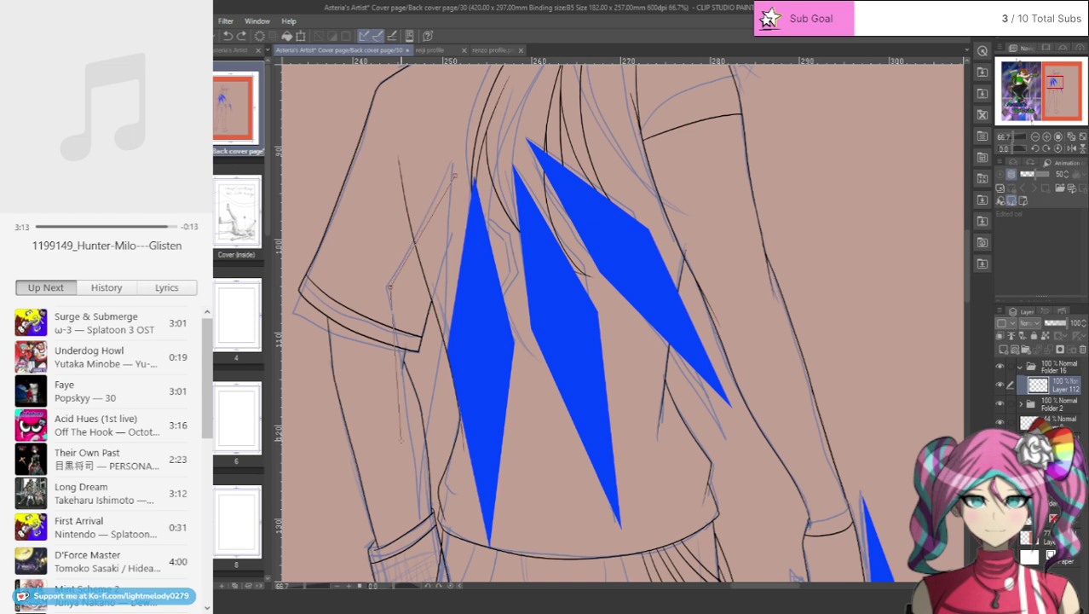
click(407, 497)
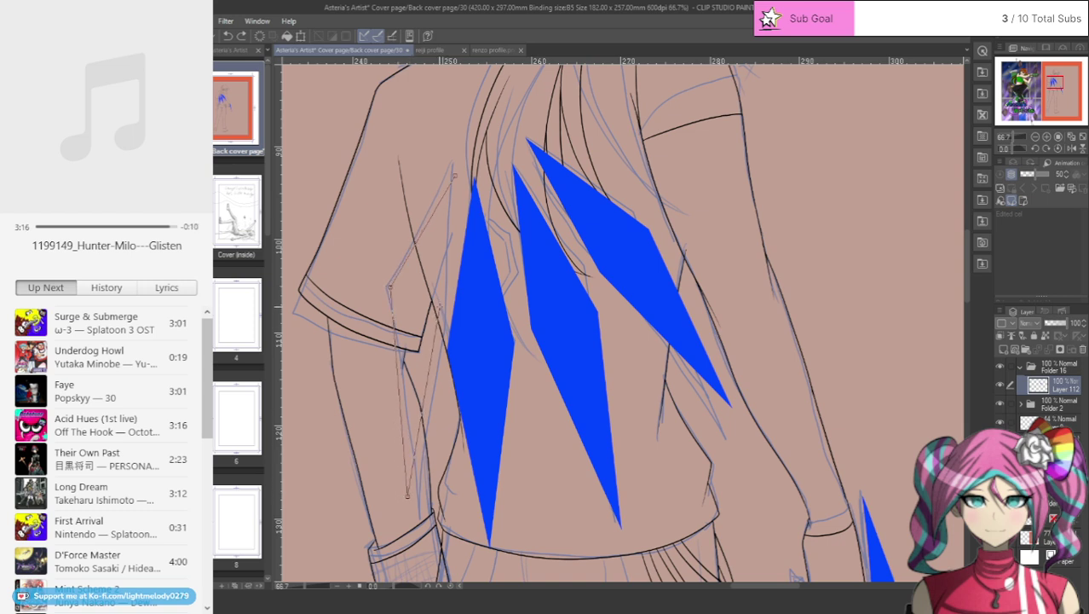
click(455, 175)
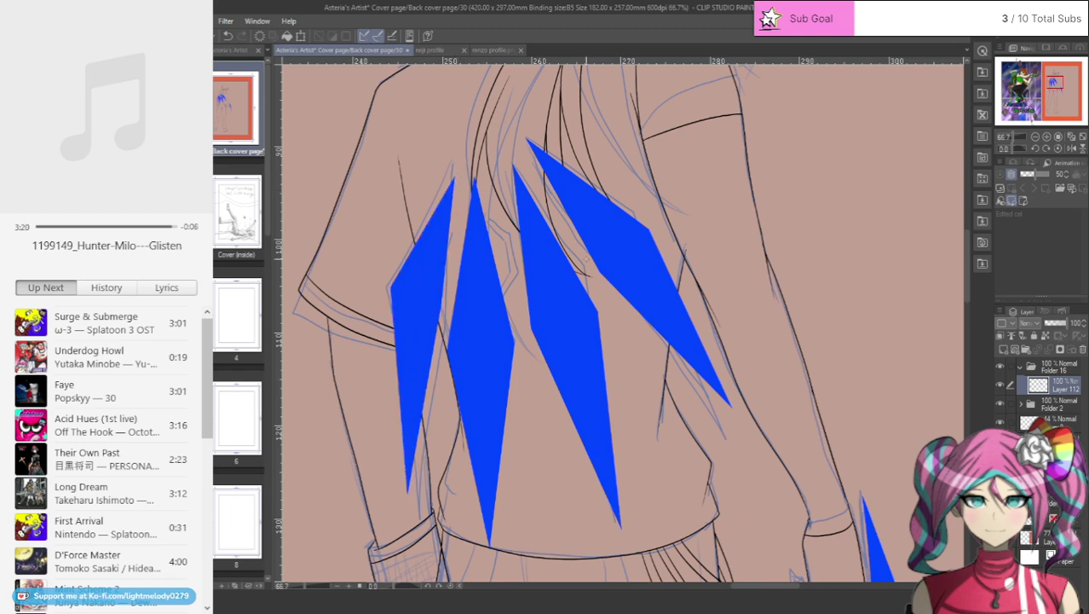
- Lasso the two back shards nearest the clenched-hand arm and move them slightly down to line up with the others
scroll(622, 324, down, 4)
scroll(615, 237, up, 4)
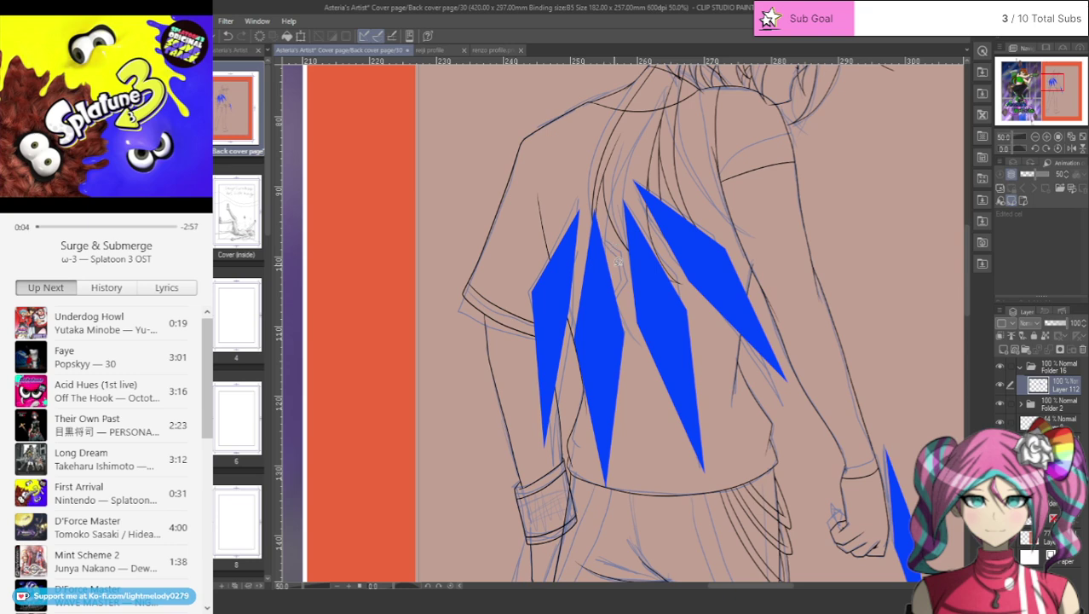
scroll(770, 327, up, 1)
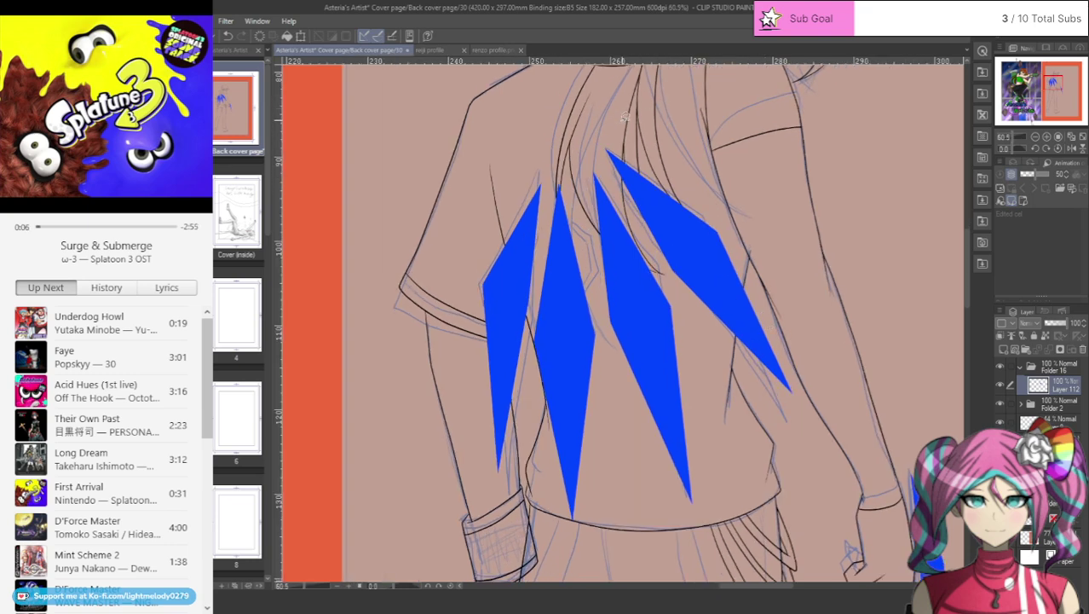
mouse_move(594, 269)
mouse_down()
mouse_move(624, 400)
mouse_move(671, 516)
mouse_move(816, 450)
mouse_move(885, 209)
mouse_up()
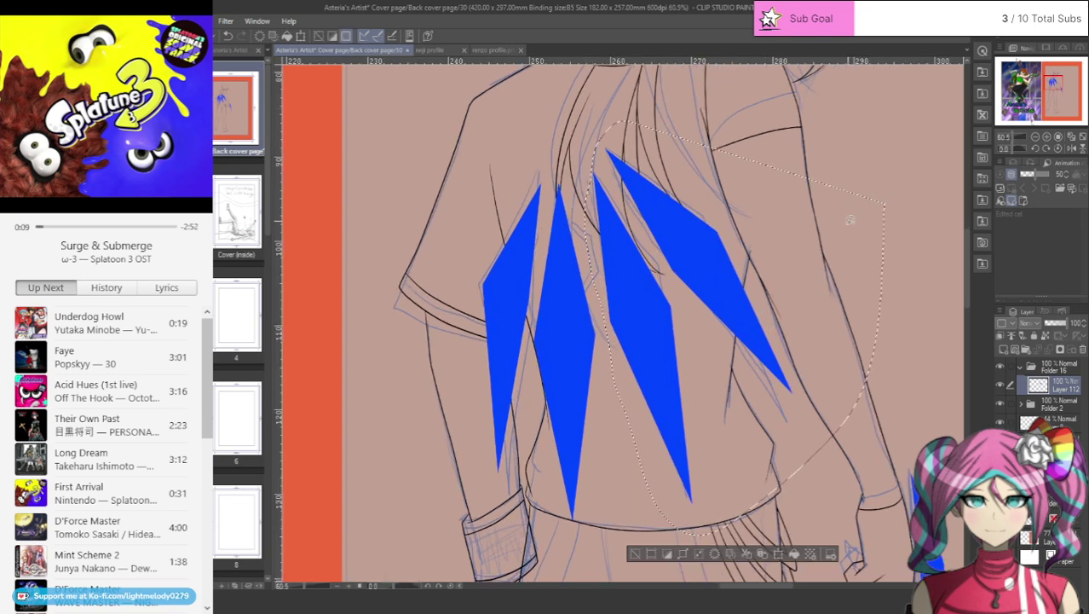
click(778, 554)
drag(653, 296, 654, 328)
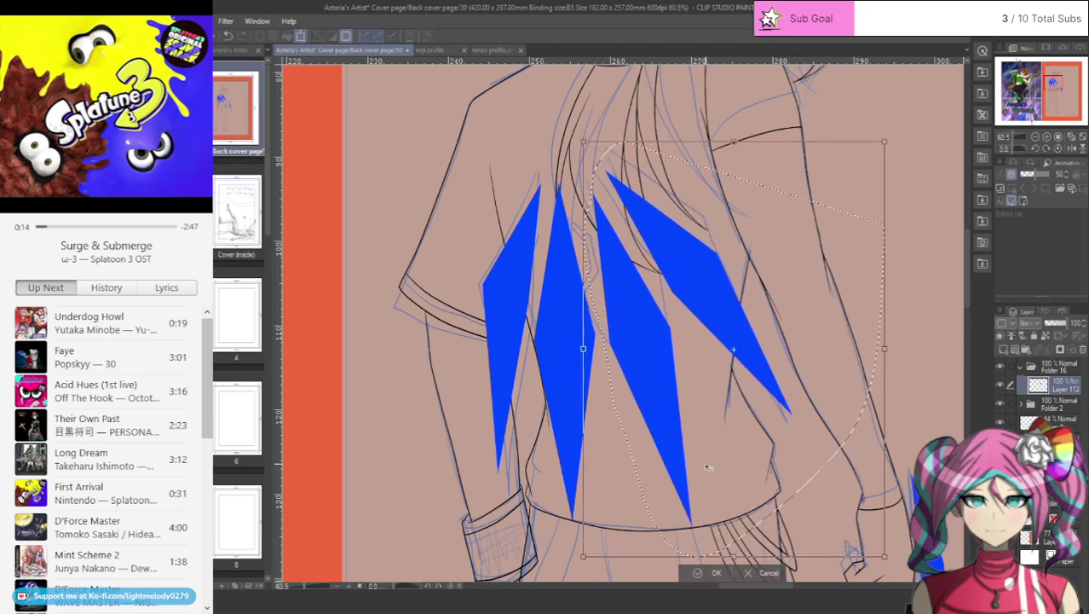
click(694, 579)
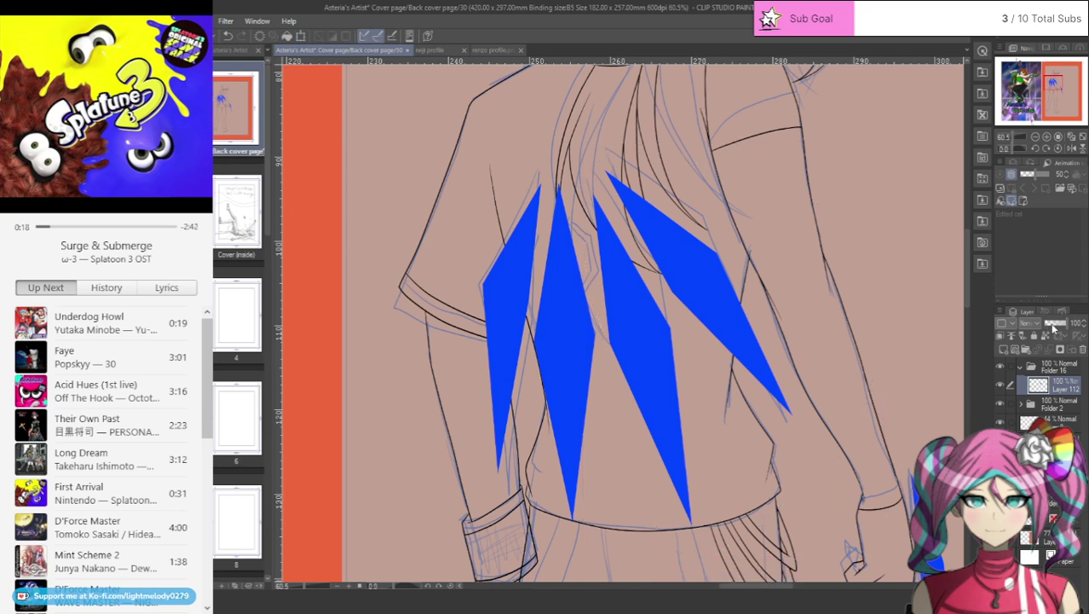
- Lower the shard layer's opacity to about 46% and draw a four-cornered shard from the wristband down beside the thigh
drag(1055, 326, 1055, 328)
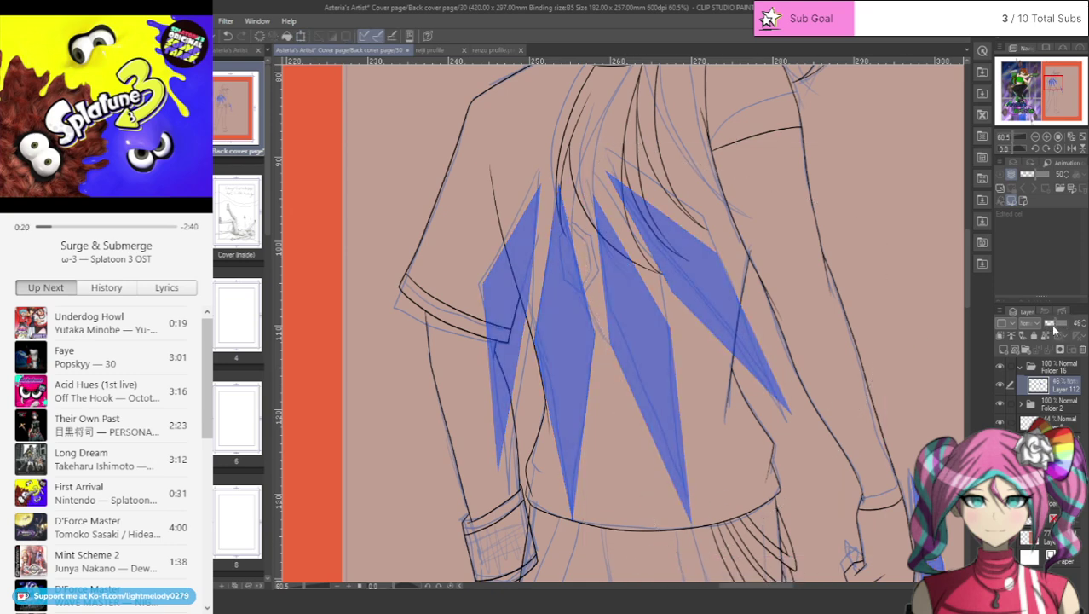
scroll(855, 260, down, 10)
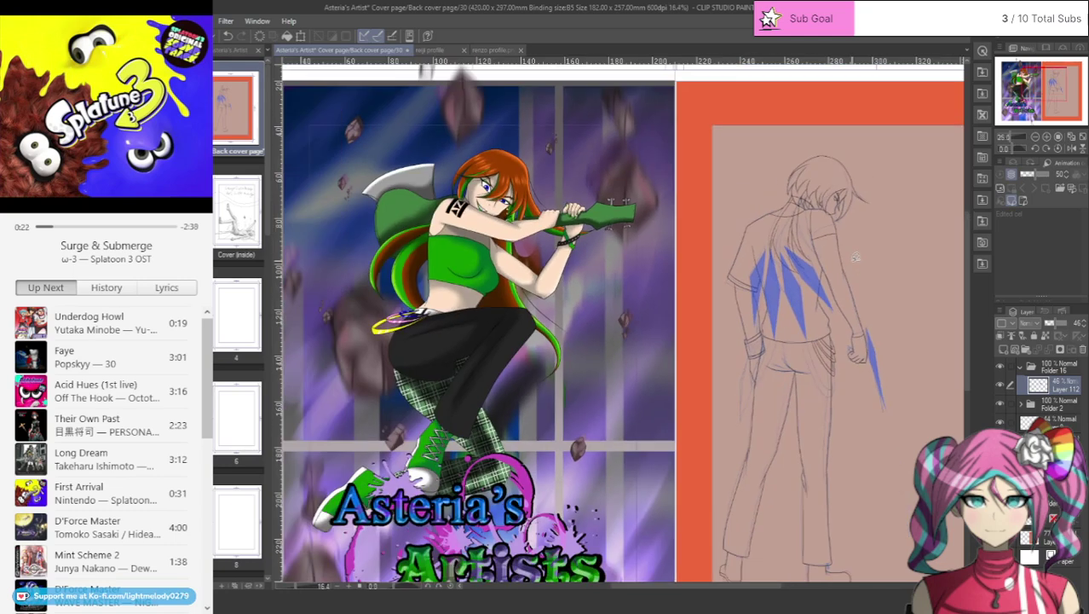
scroll(907, 324, up, 4)
scroll(696, 447, up, 3)
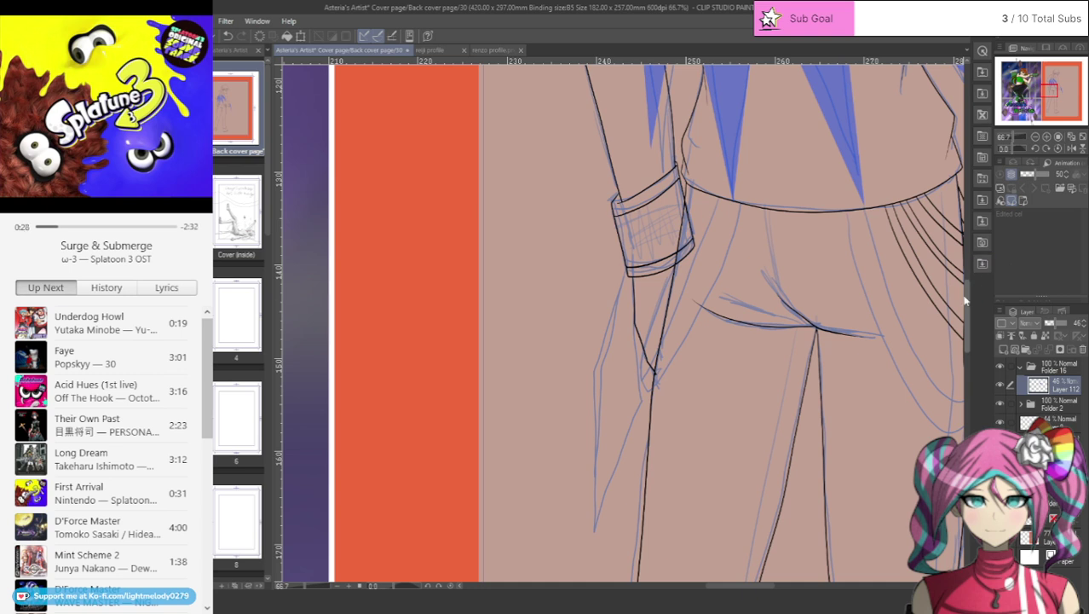
scroll(604, 172, down, 3)
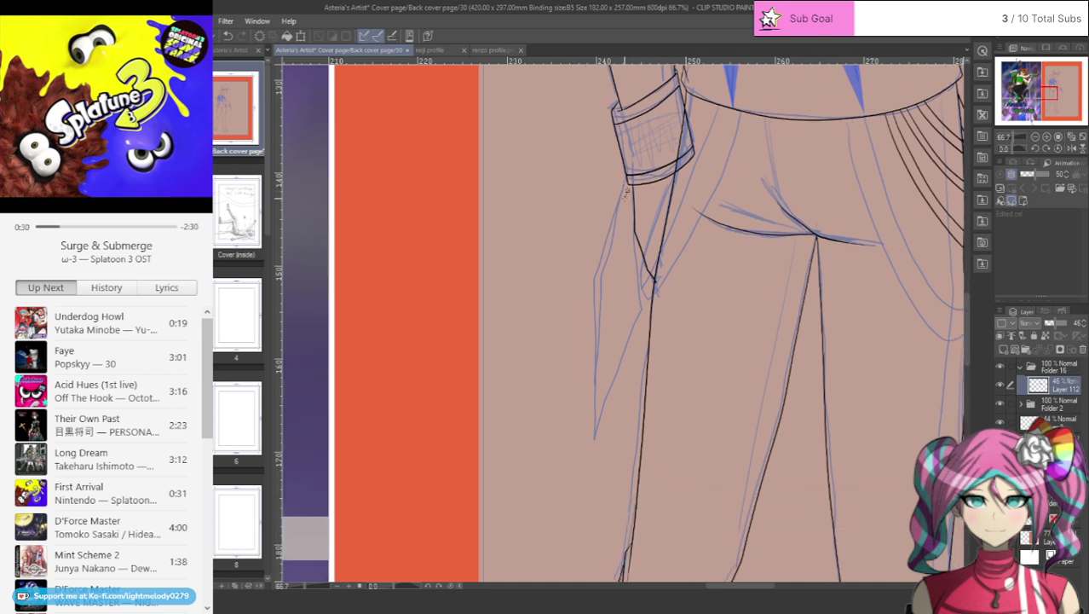
drag(628, 190, 582, 327)
click(594, 290)
click(582, 509)
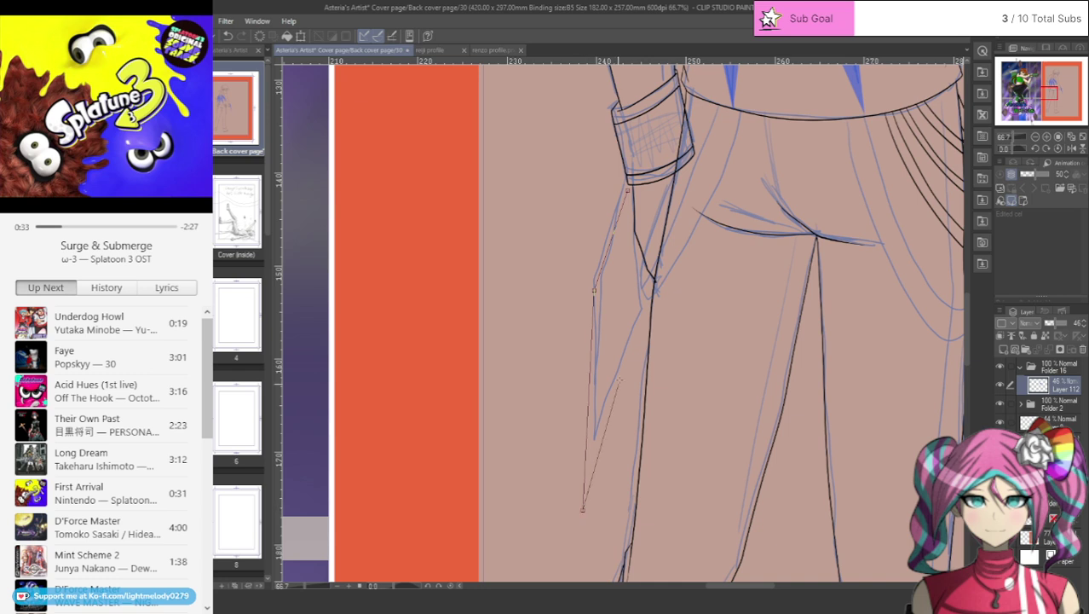
click(636, 299)
click(628, 191)
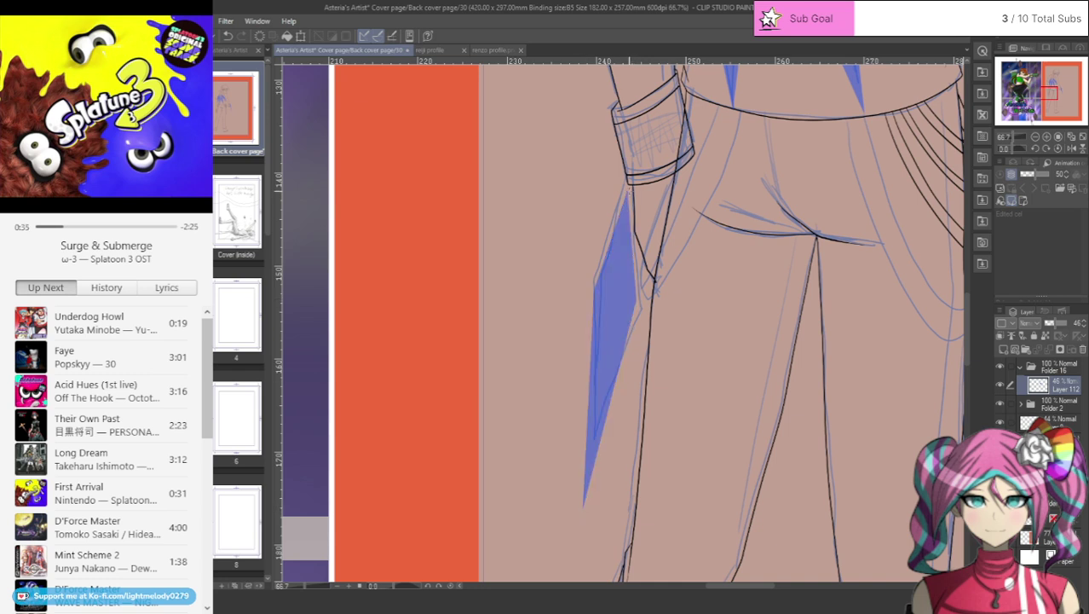
- Widen the shard beside the clenched hand by filling a slightly larger shape over its outer edge and lower tip
drag(731, 590, 781, 590)
drag(967, 327, 967, 315)
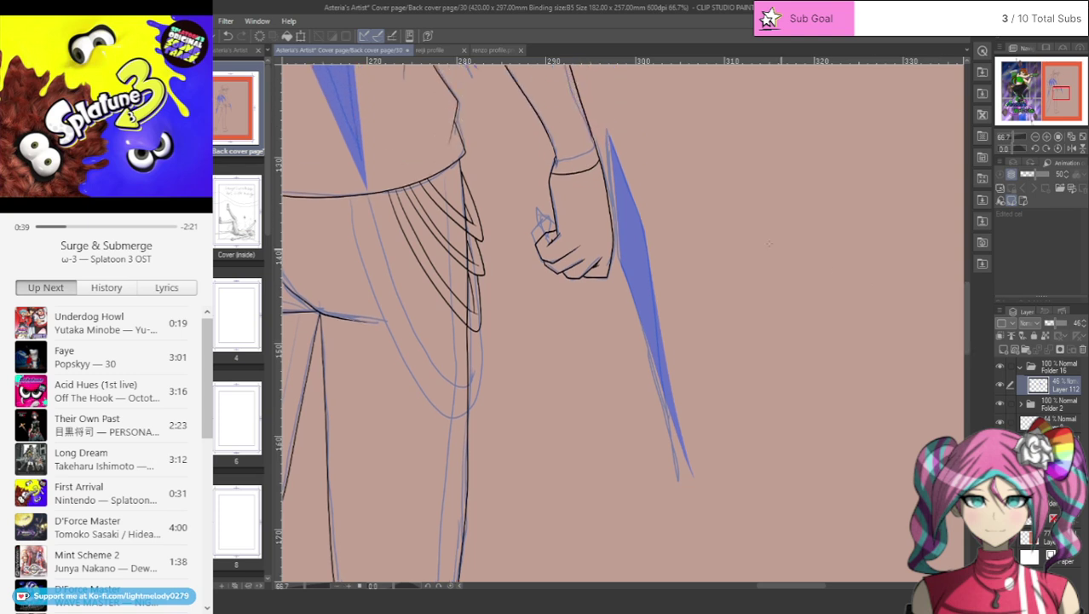
click(608, 134)
click(649, 231)
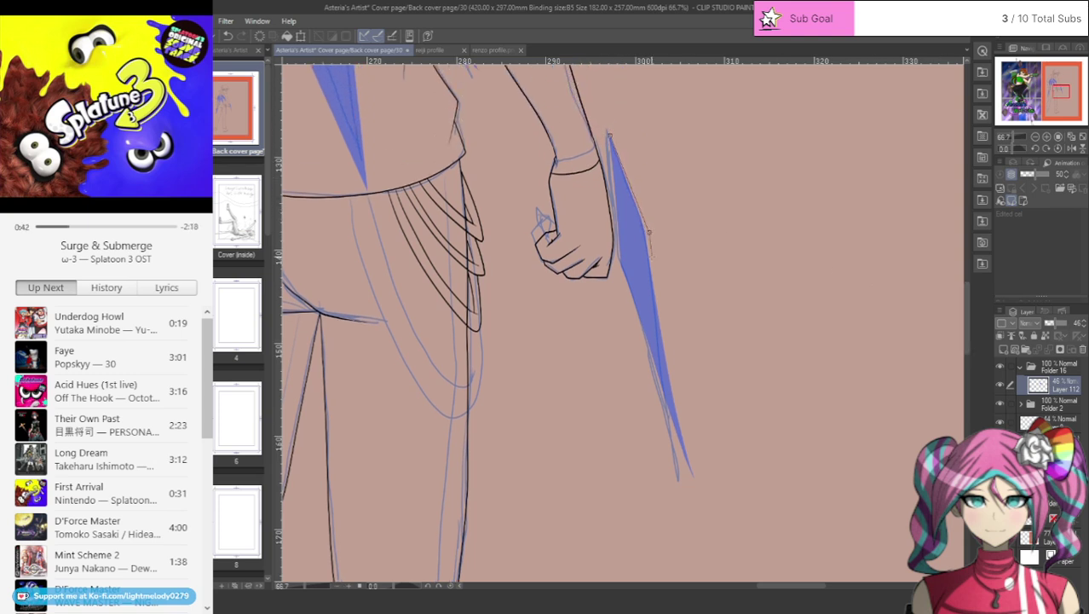
click(697, 485)
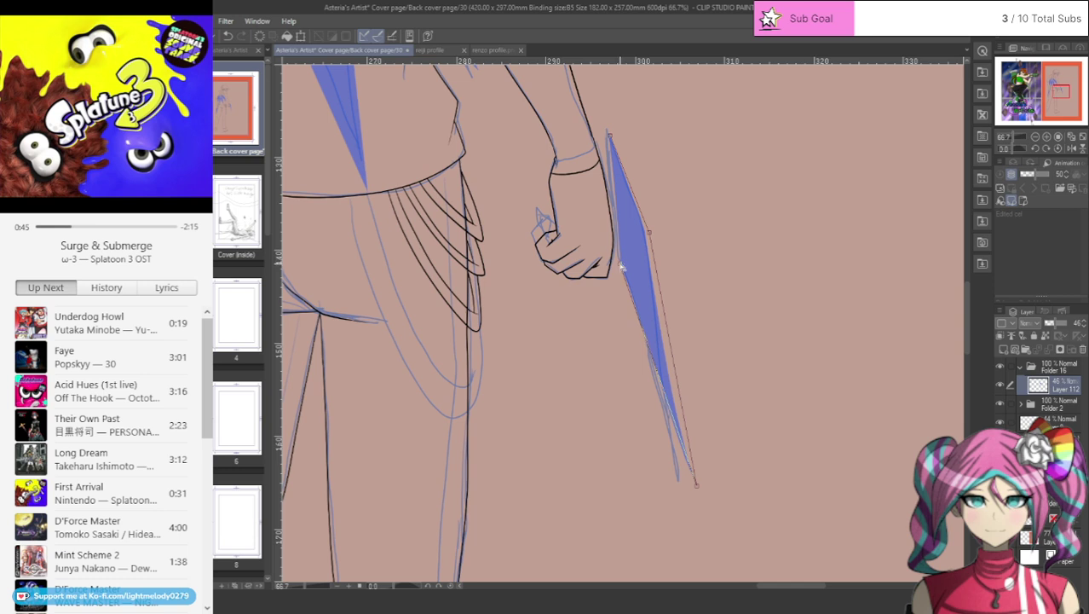
click(609, 133)
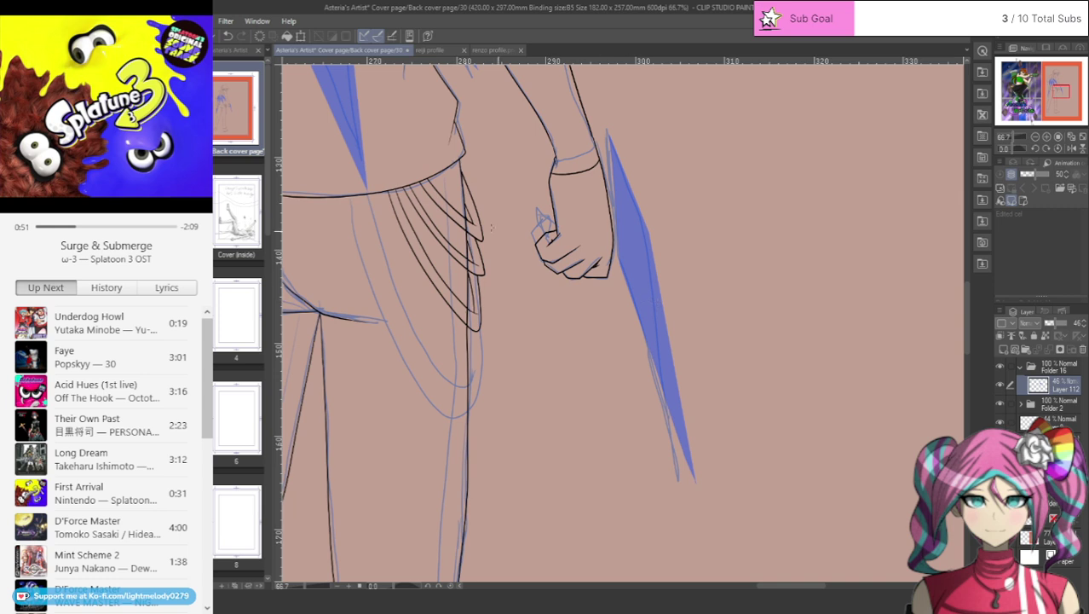
click(228, 36)
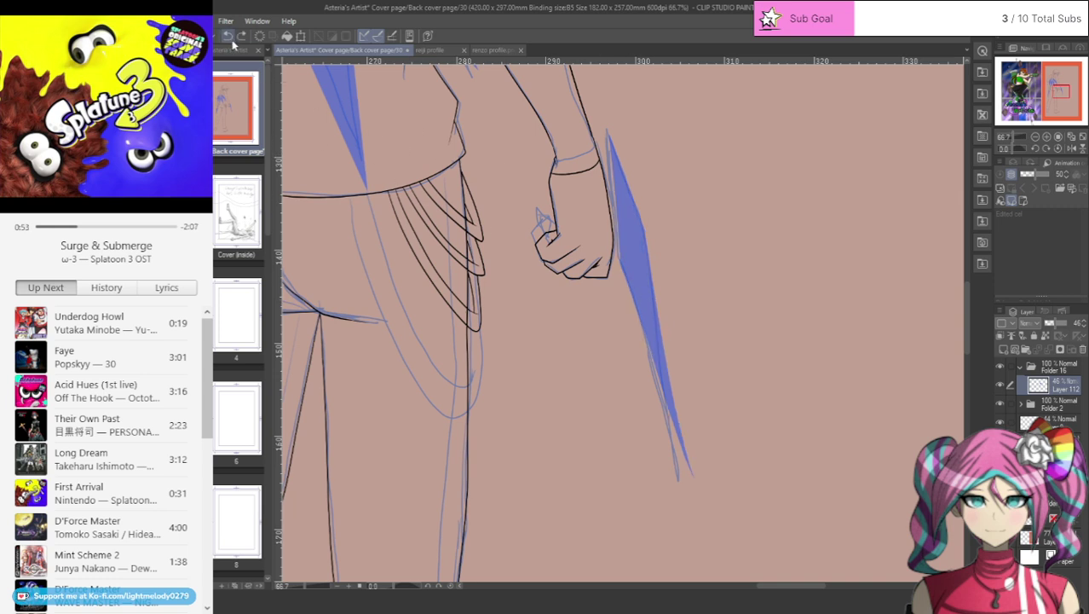
click(244, 37)
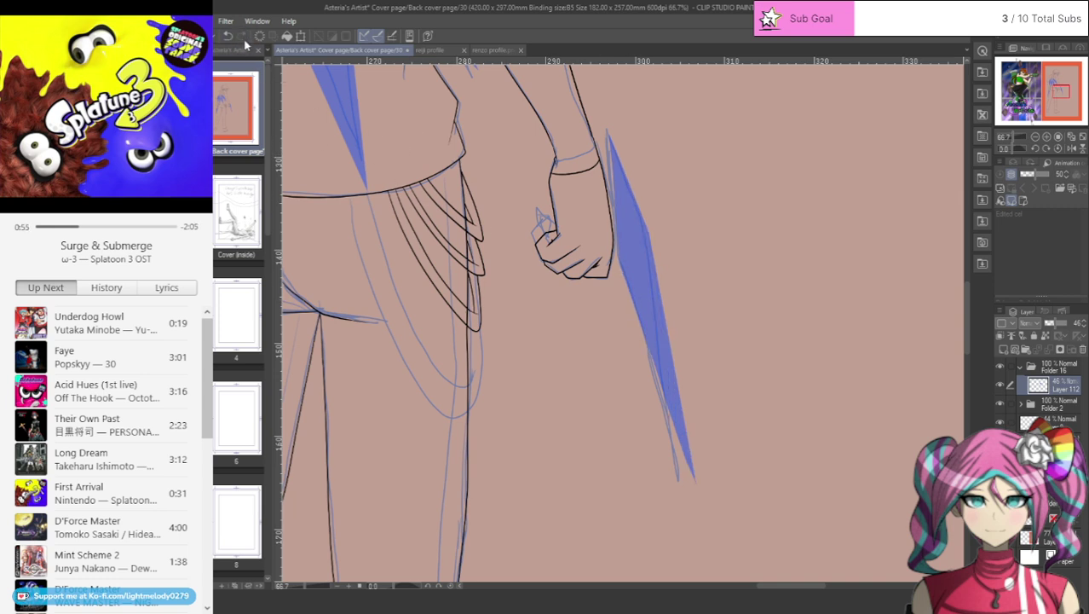
- Duplicate the shard layer and lighten the copy's blue to near white
scroll(467, 206, down, 6)
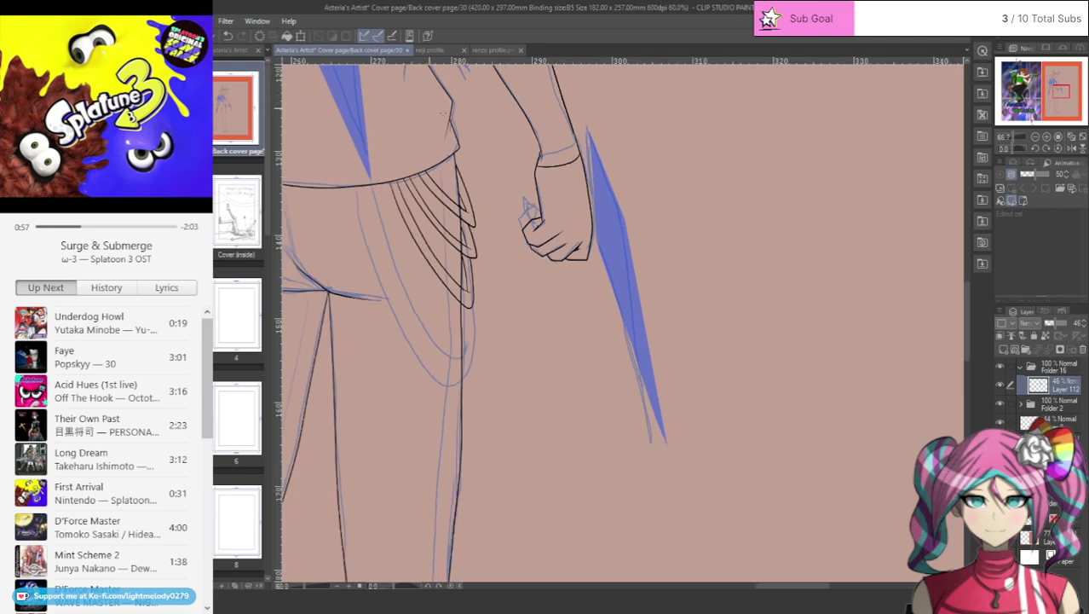
scroll(418, 153, up, 5)
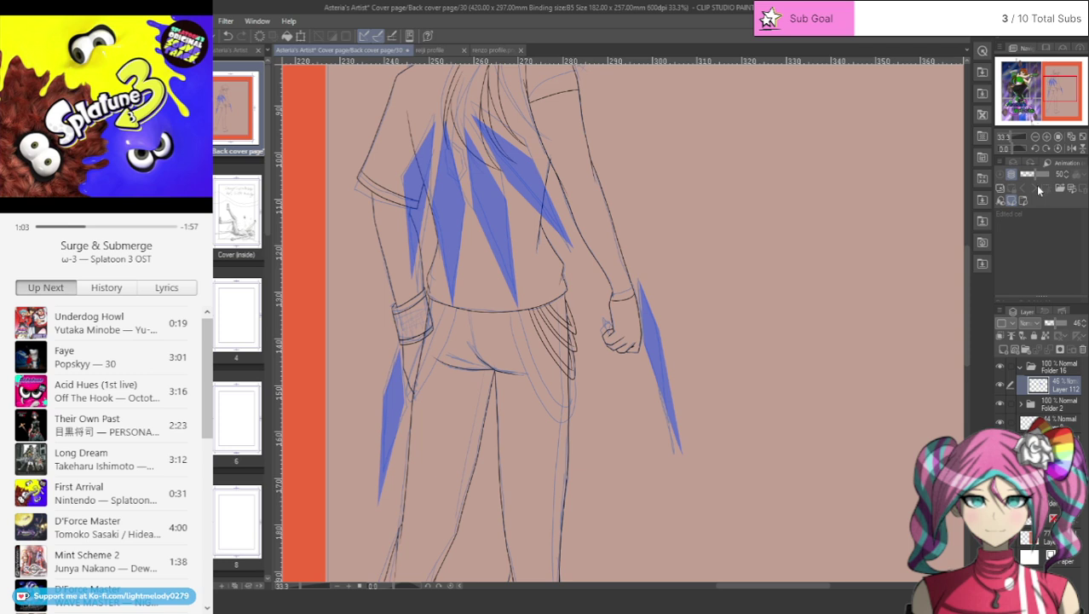
key(ctrl+c)
key(ctrl+v)
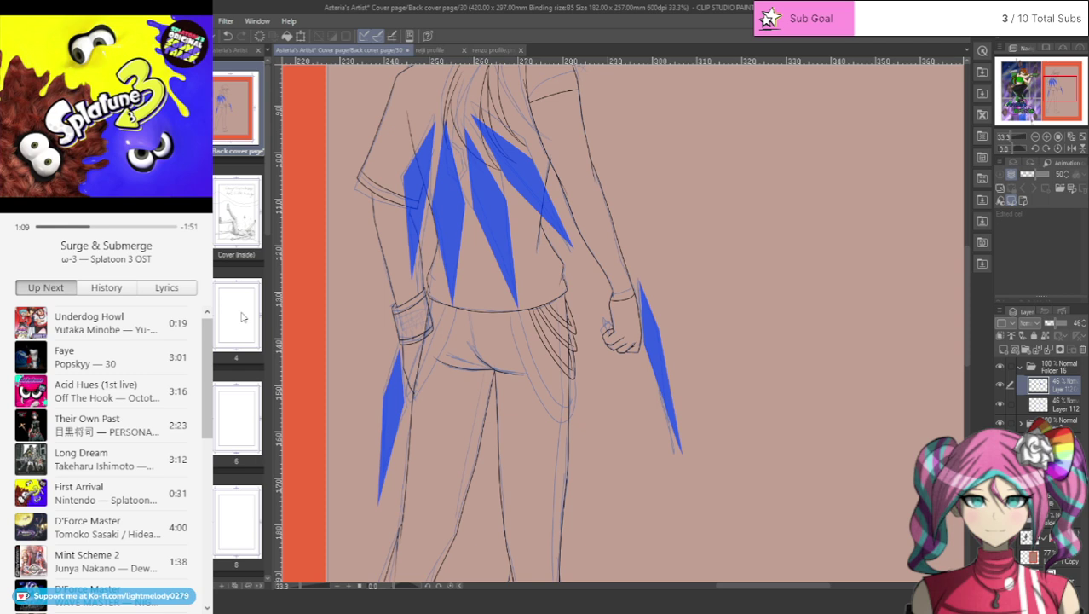
key(ctrl+s)
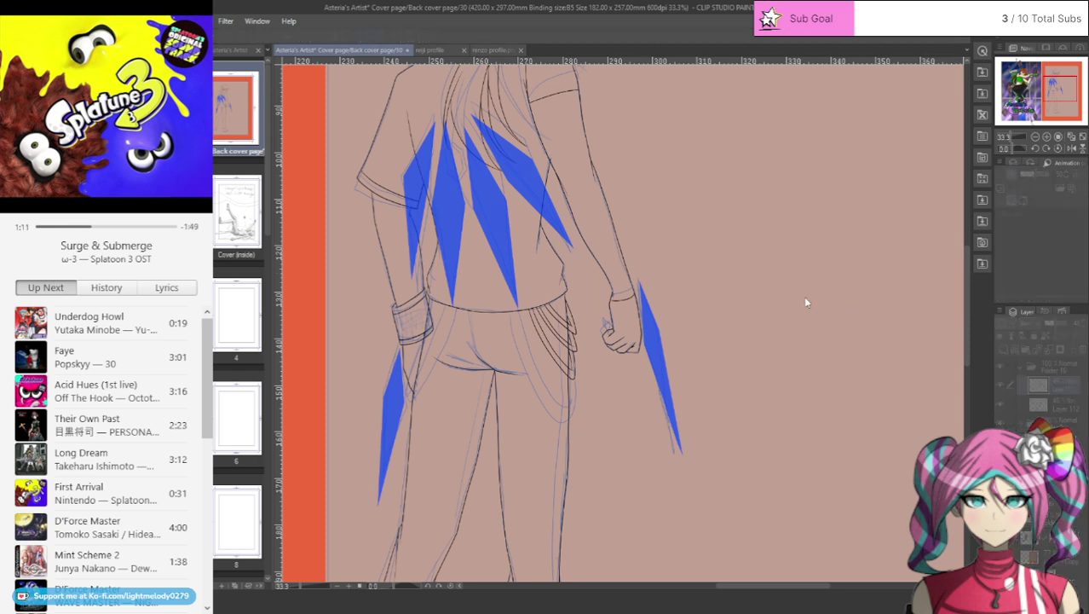
drag(804, 298, 684, 298)
drag(941, 338, 995, 329)
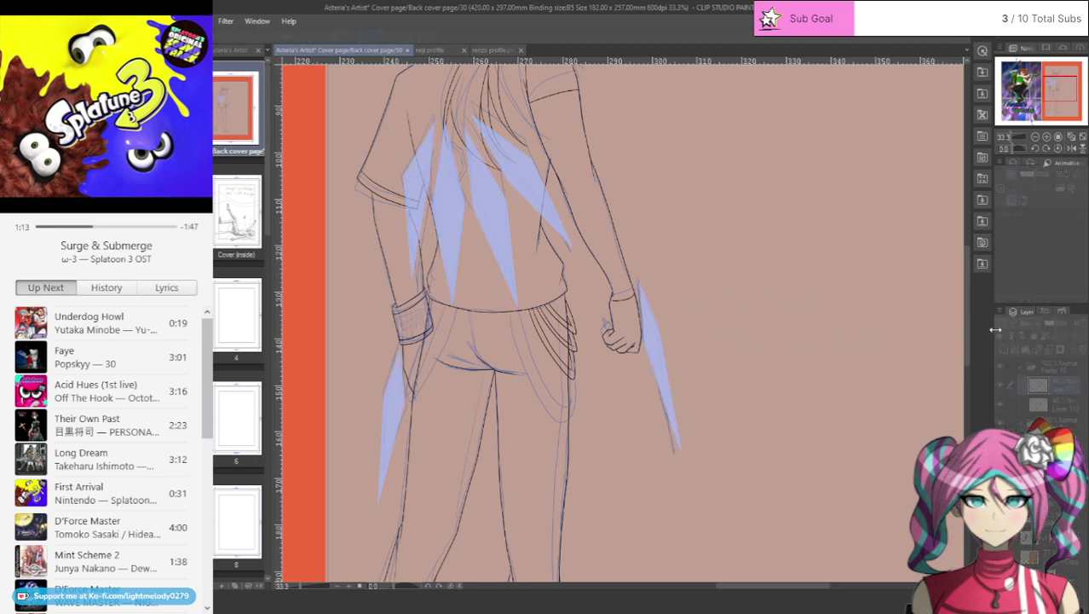
click(949, 254)
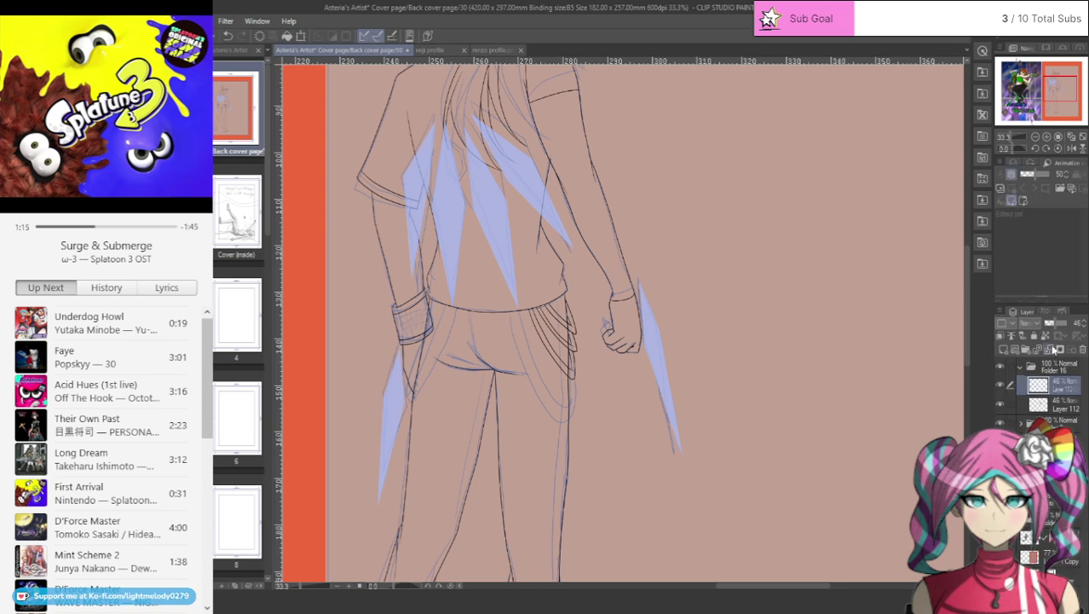
- Place the near-white shard copy beneath the blue shard layer, enlarge it slightly and offset it so pale edges frame the shards
drag(1053, 385, 1059, 418)
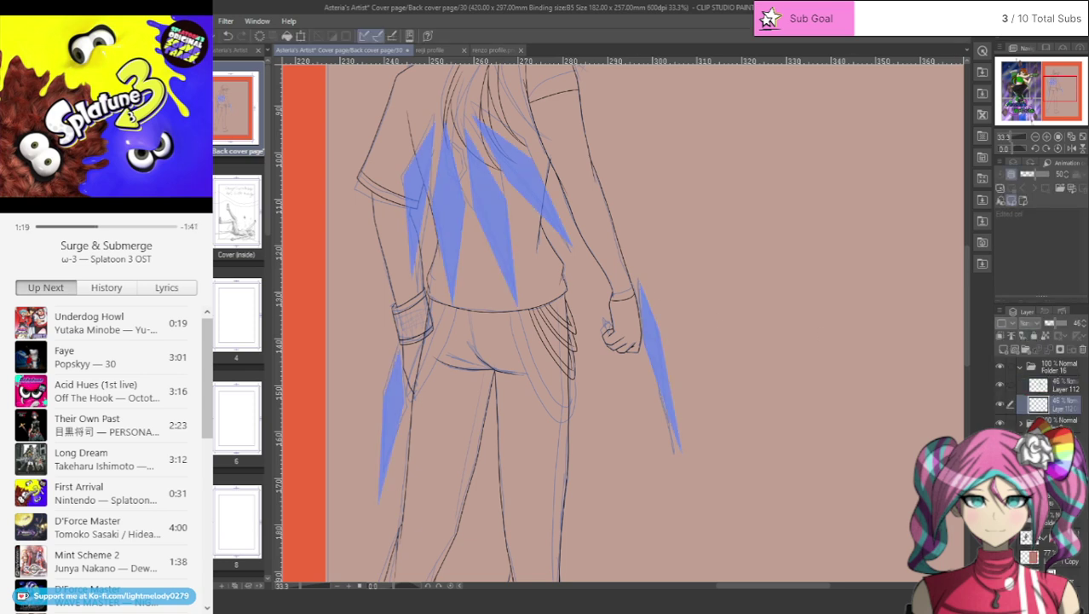
click(301, 37)
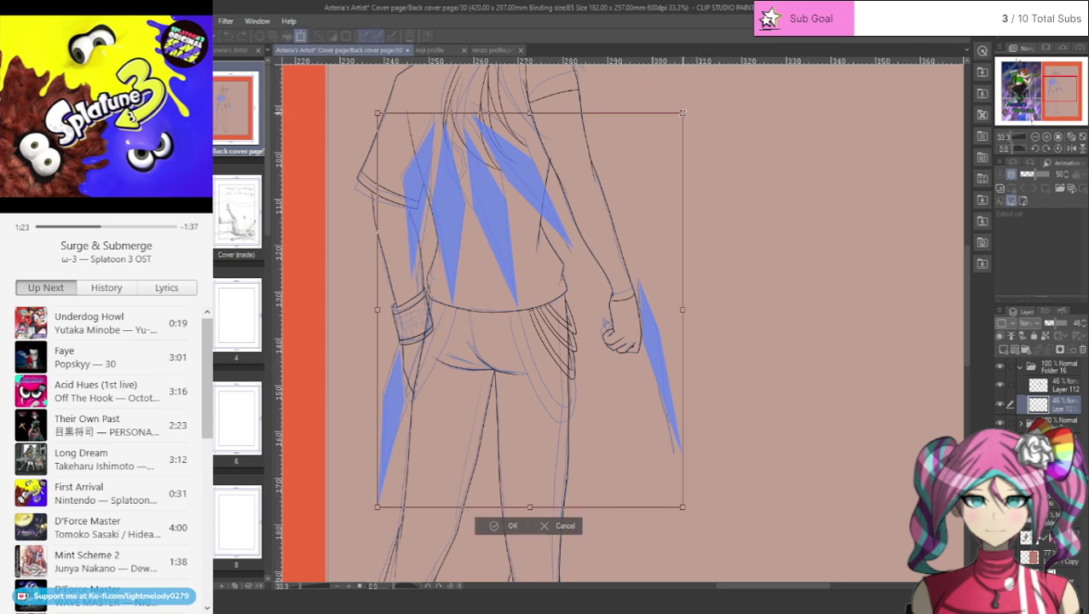
drag(683, 112, 691, 102)
drag(548, 183, 545, 194)
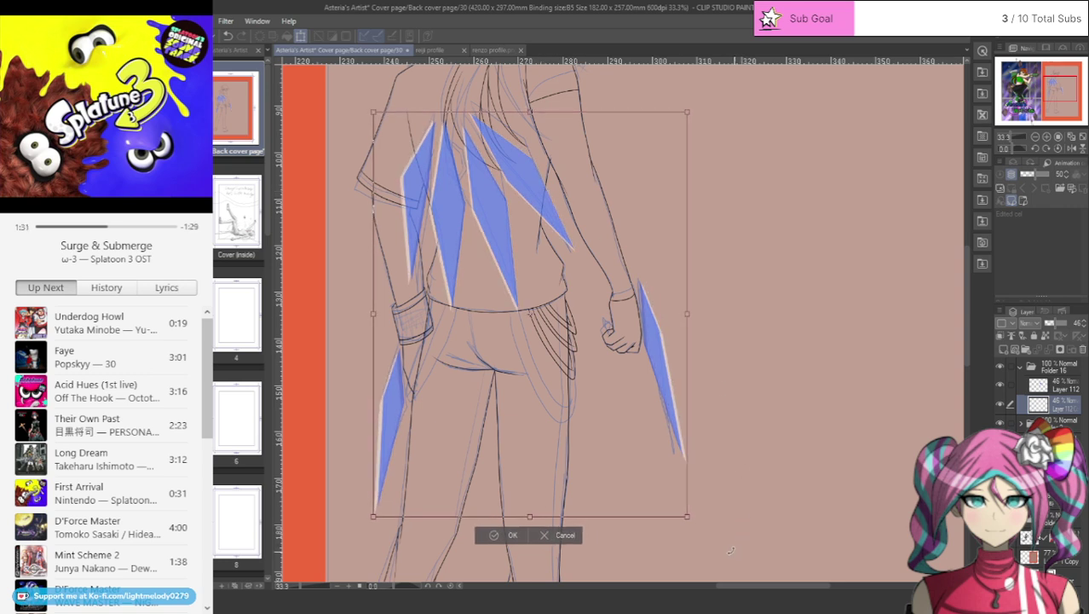
drag(683, 516, 688, 522)
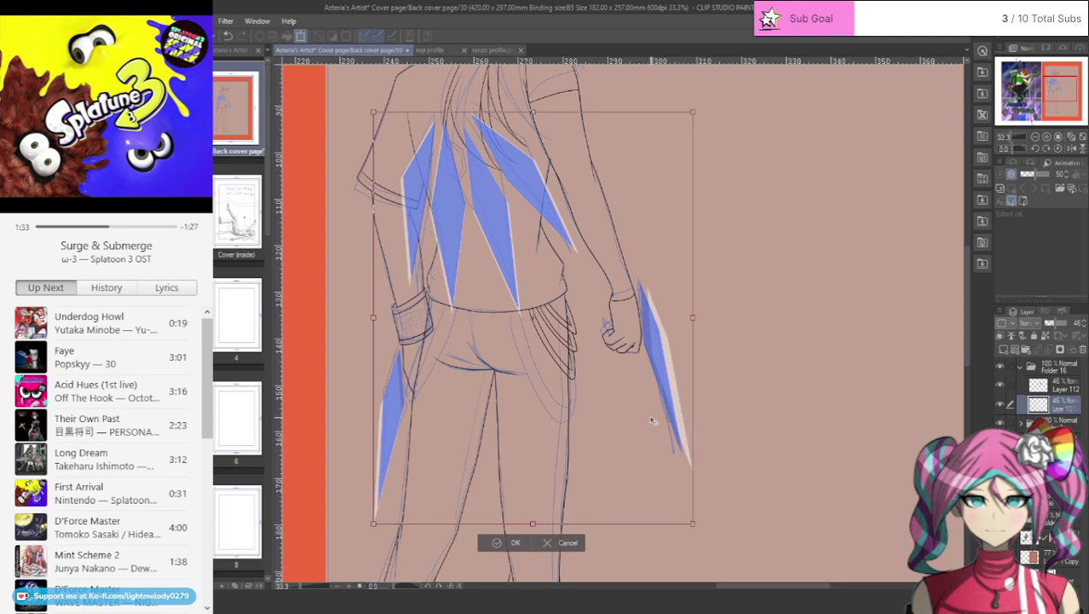
drag(663, 370, 658, 369)
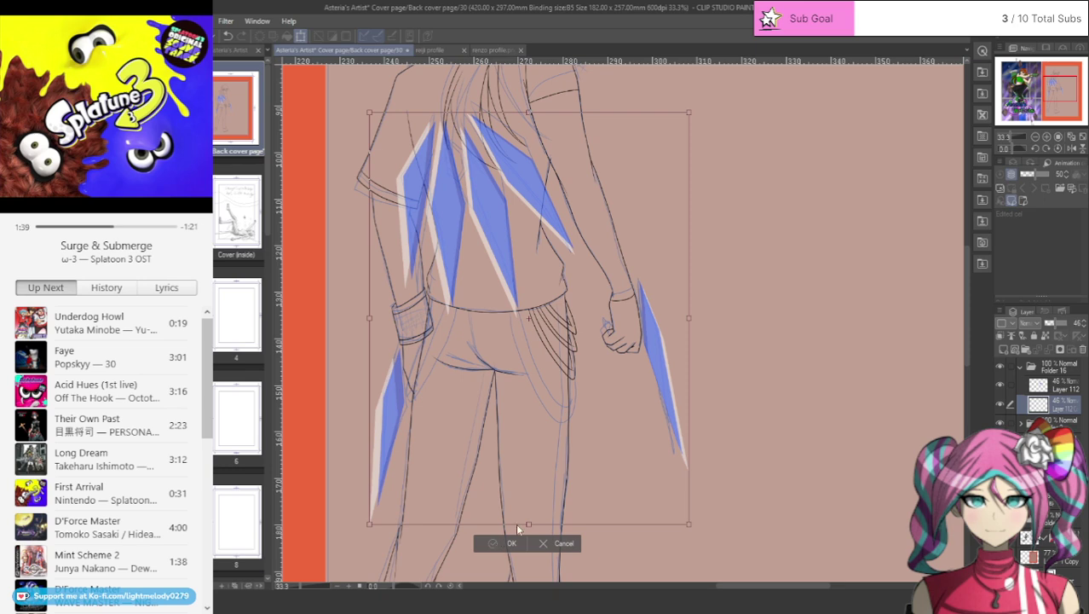
click(512, 542)
- Lower the pale shard copy's opacity to 23%
click(1051, 325)
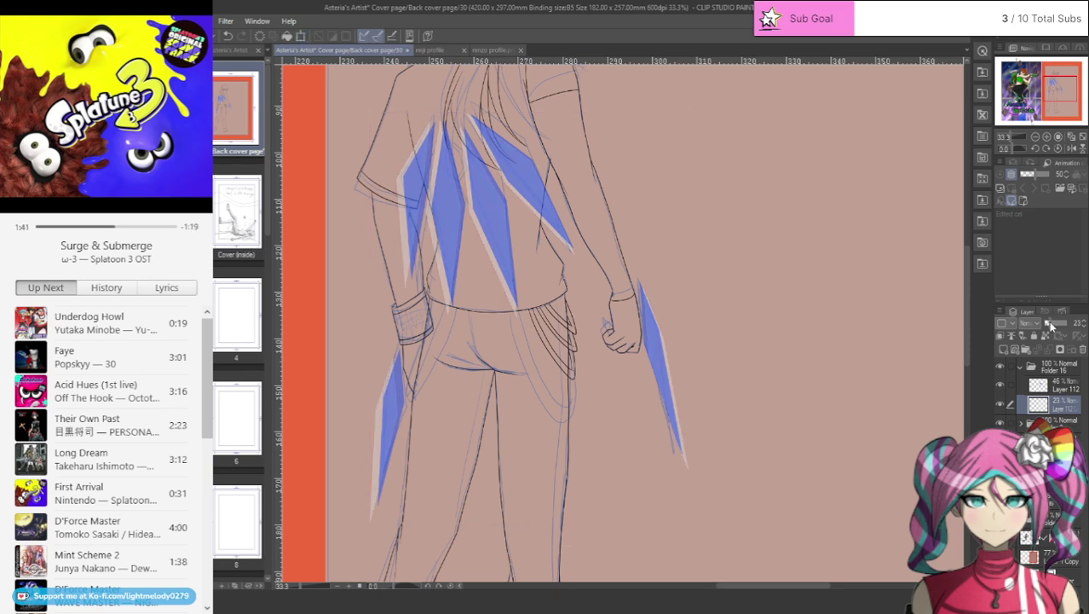
scroll(582, 260, down, 4)
scroll(499, 174, up, 2)
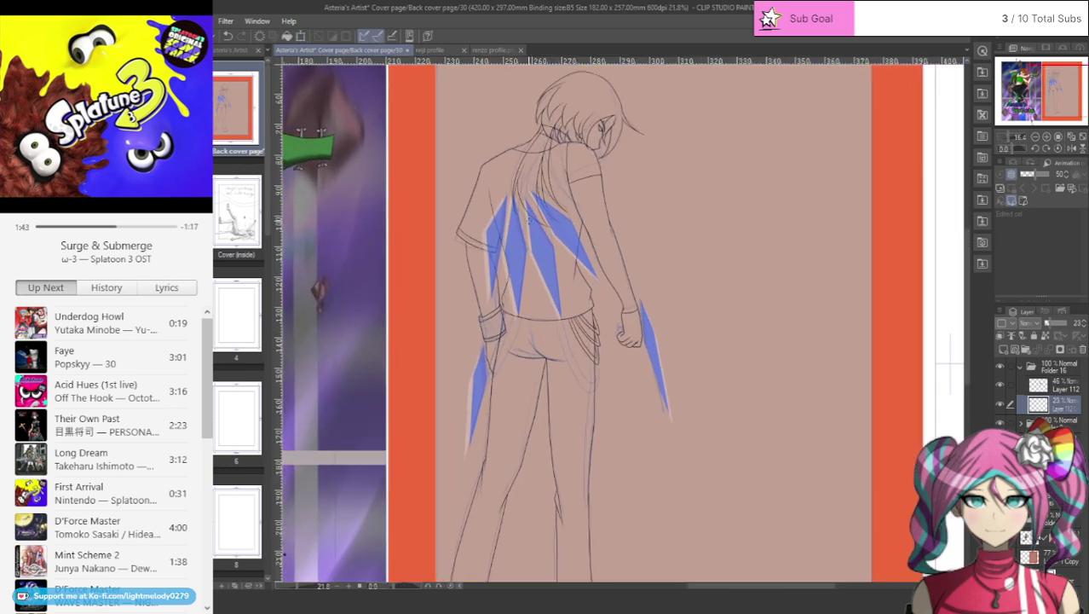
scroll(490, 240, up, 1)
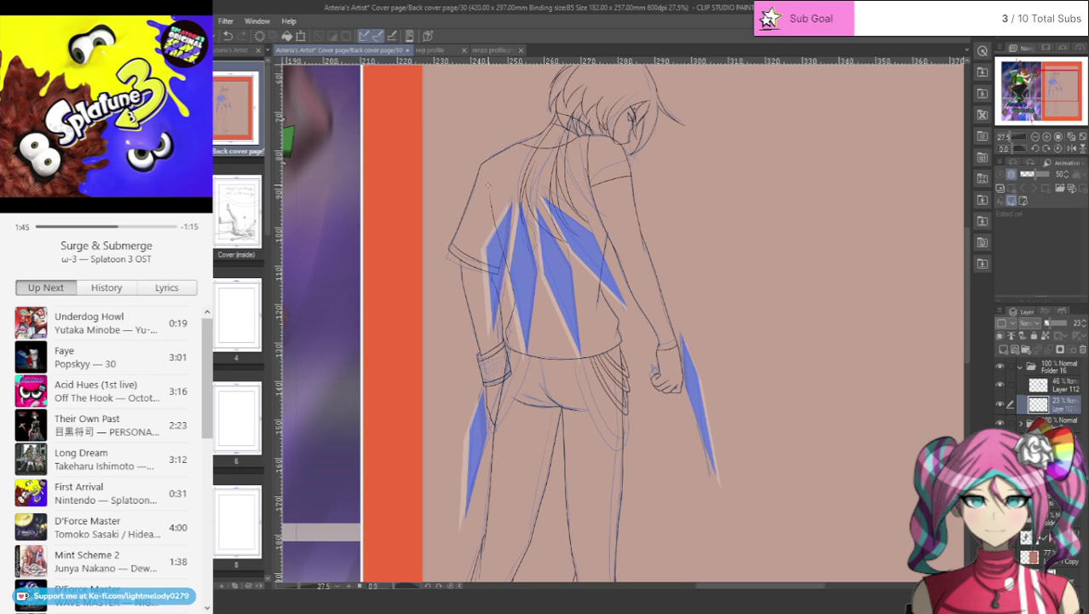
scroll(488, 186, up, 2)
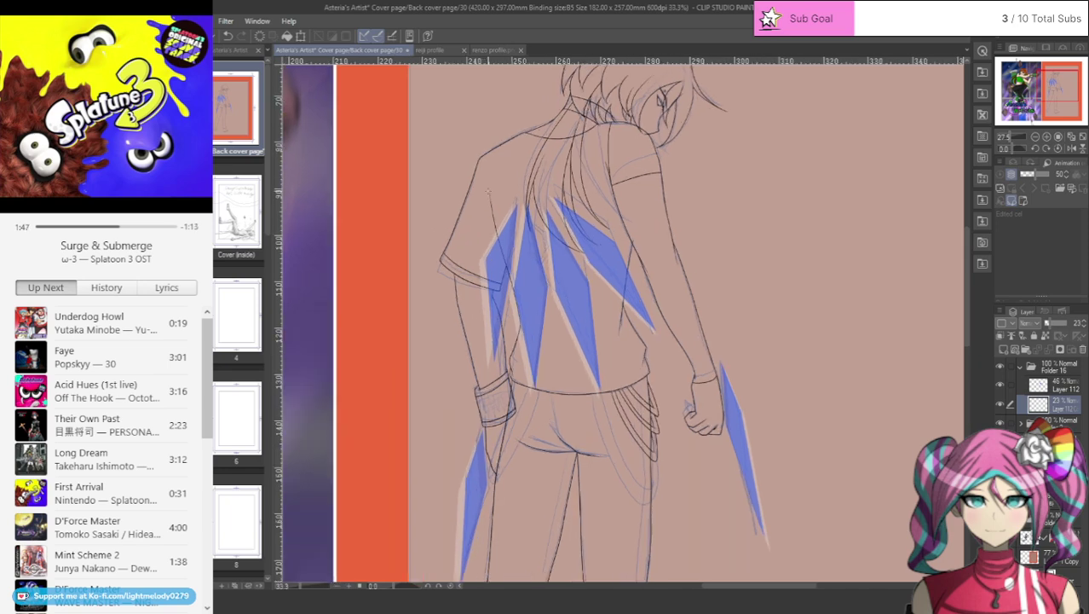
scroll(556, 159, up, 1)
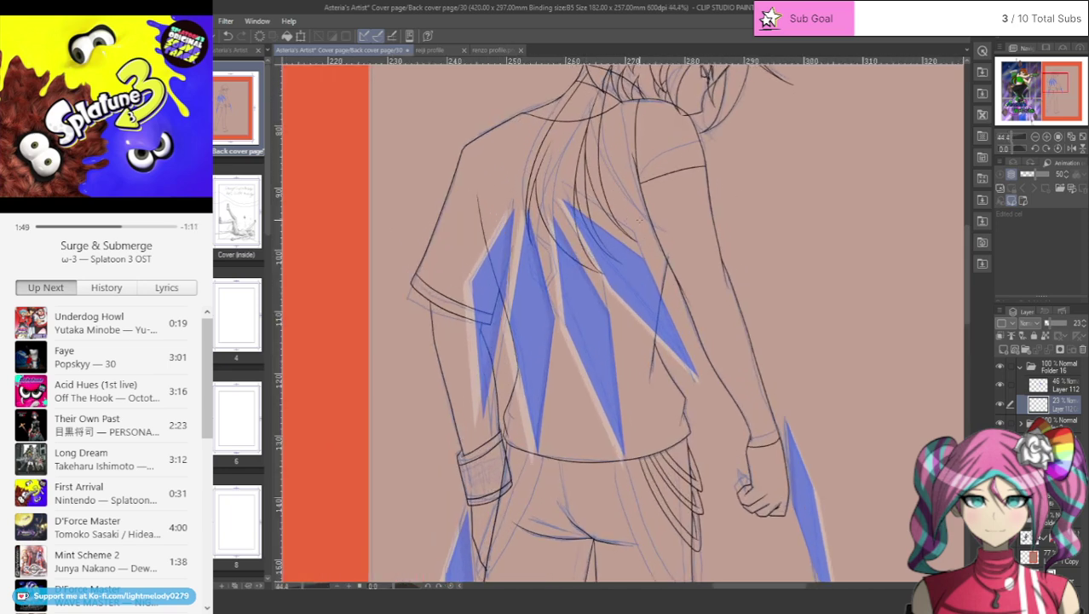
- Add a new layer above the blue shards and fill the sketched six-sided gem on the figure's back with solid blue
click(1039, 388)
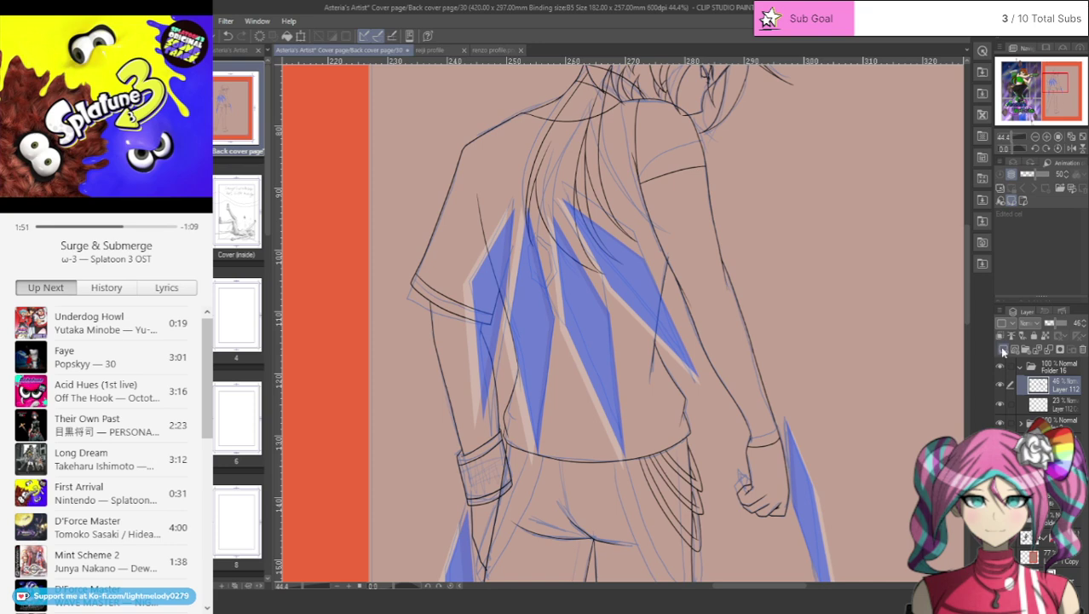
click(1003, 348)
scroll(559, 181, up, 2)
scroll(533, 231, up, 4)
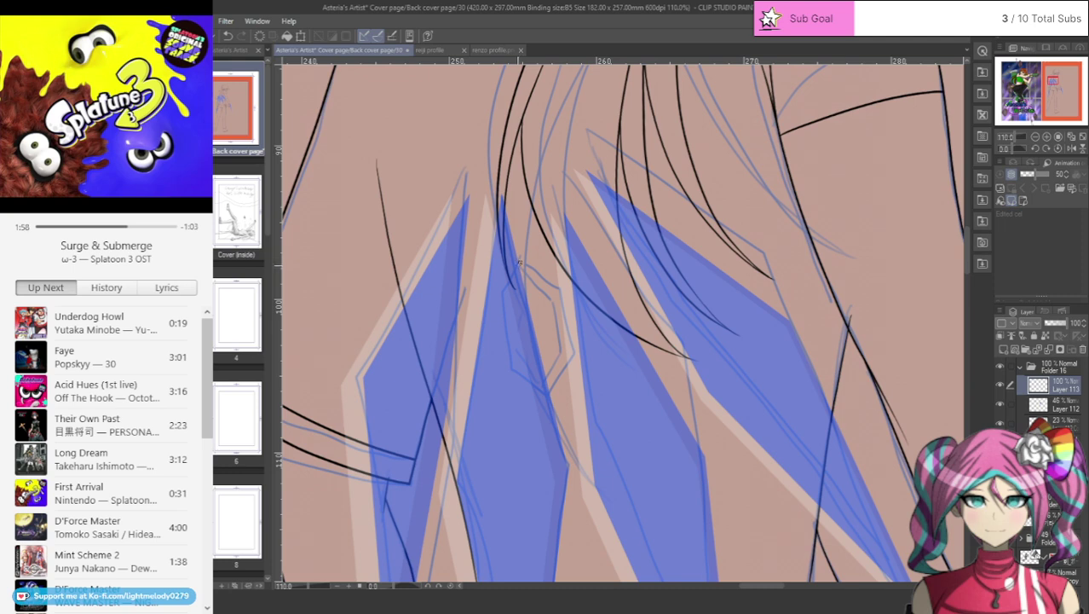
drag(519, 263, 501, 297)
click(548, 393)
click(569, 352)
click(560, 290)
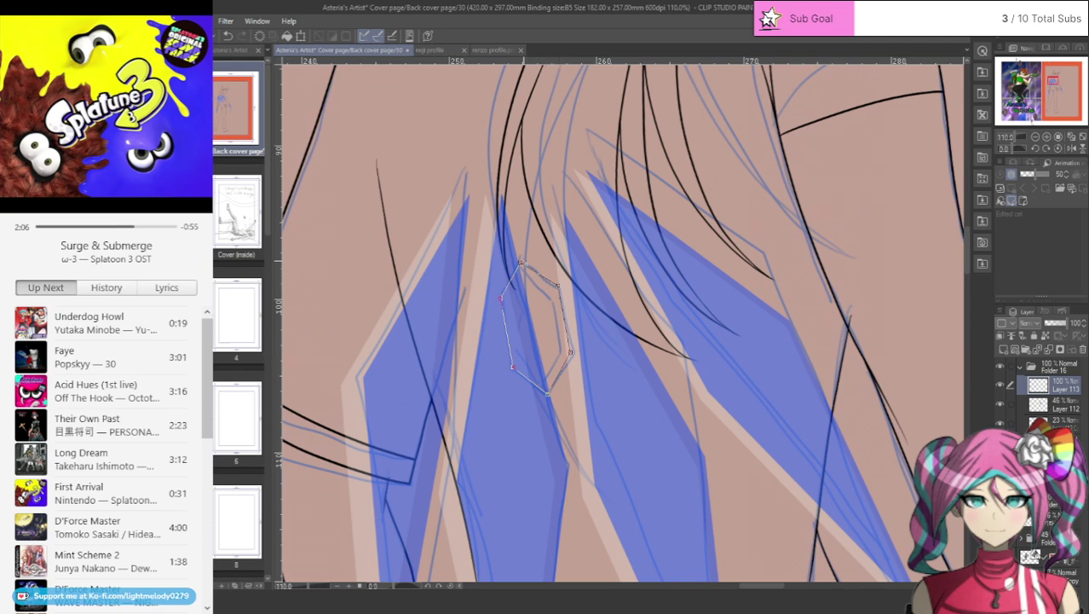
click(520, 263)
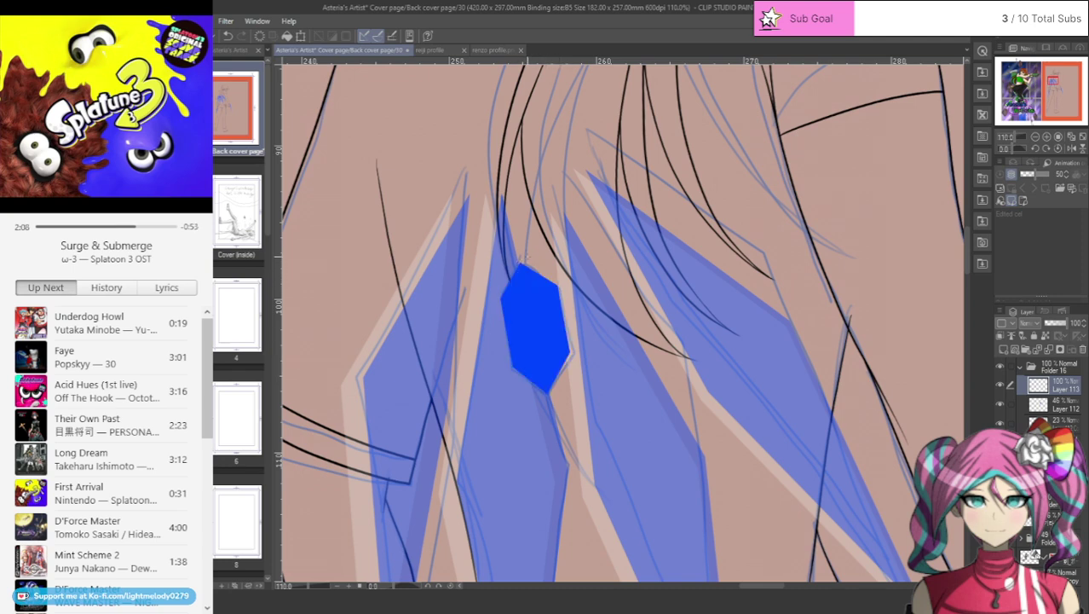
- Add a new layer clipped to the gem and fill a lighter blue six-sided face, leaving the right-hand bevels uncovered
scroll(526, 257, up, 2)
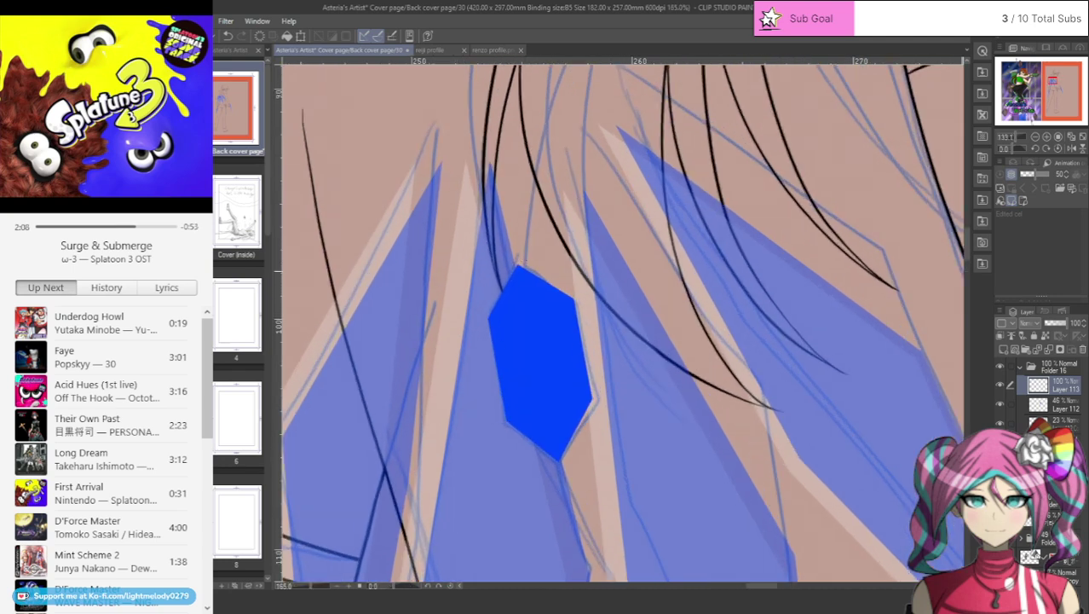
click(999, 336)
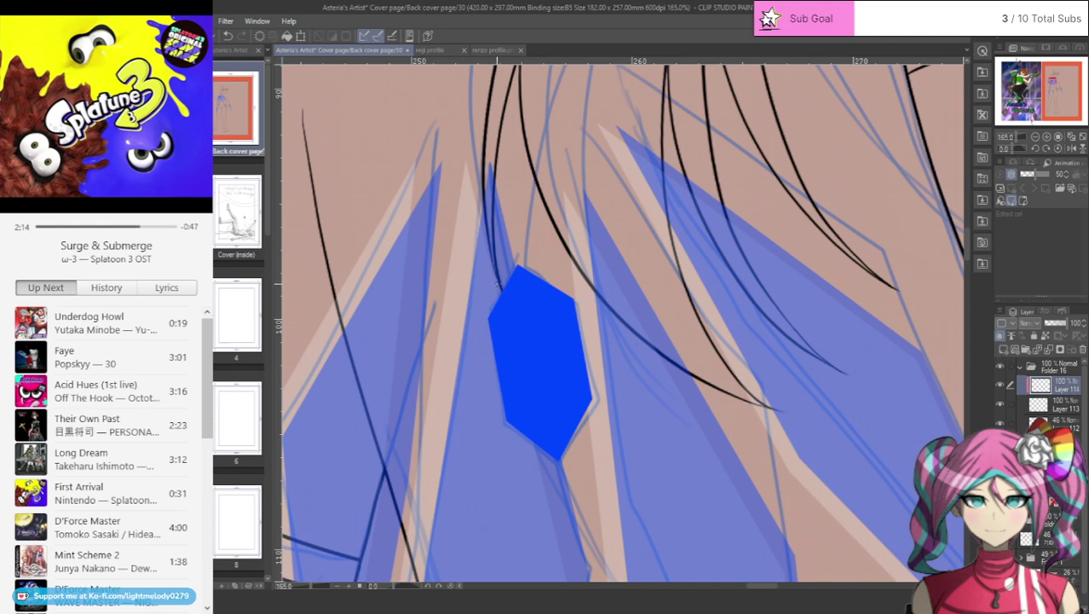
drag(501, 288, 483, 320)
drag(501, 416, 550, 465)
click(553, 464)
click(584, 398)
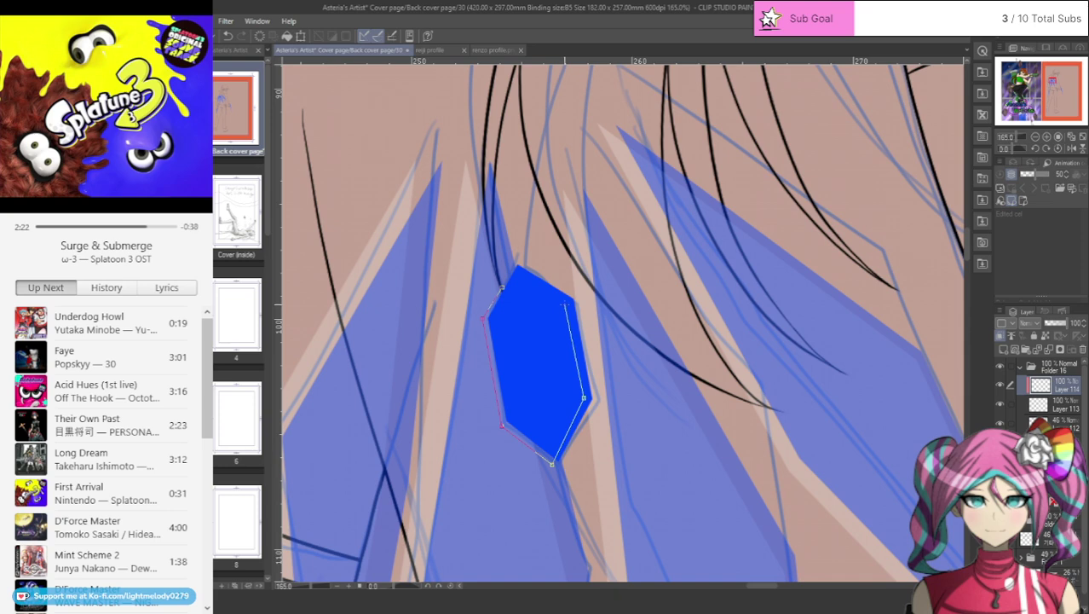
click(565, 304)
click(513, 275)
click(502, 287)
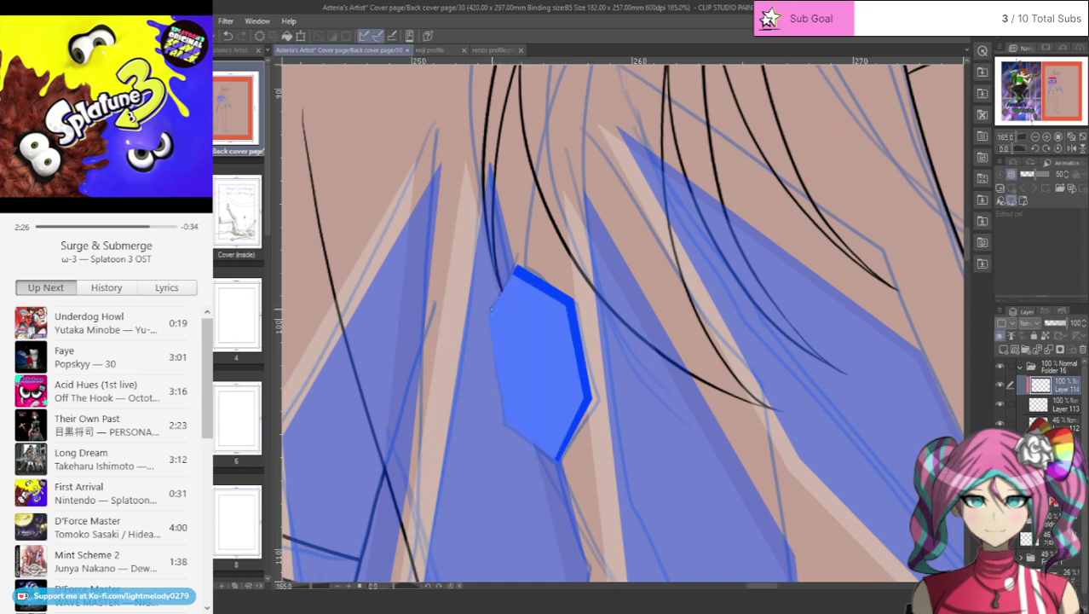
- Nudge the gem's lighter face slightly down and left to widen the exposed bevels on its right side
click(300, 35)
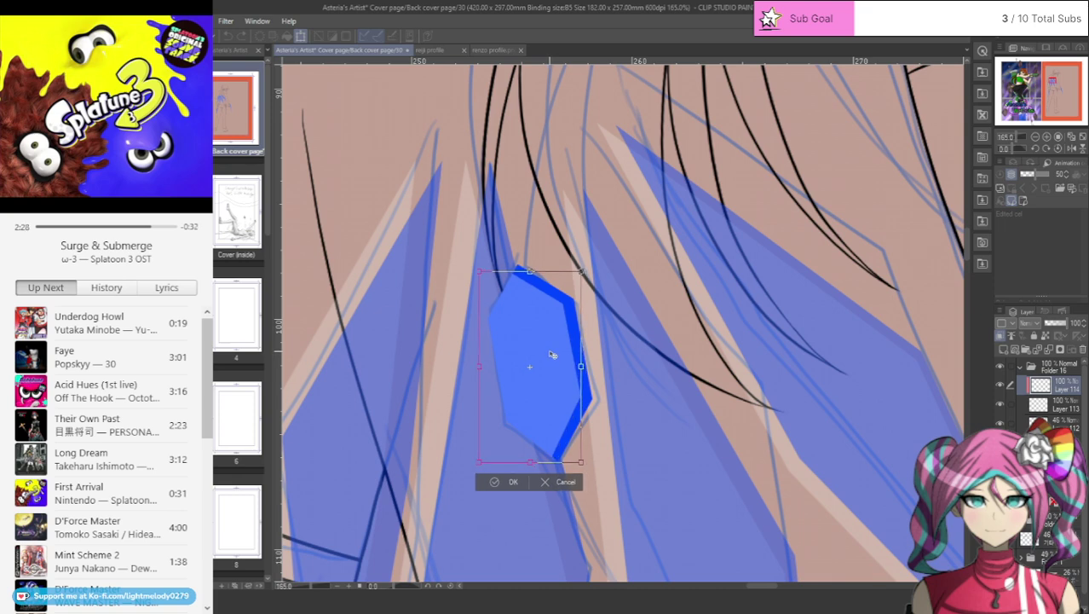
drag(551, 355, 547, 358)
click(490, 485)
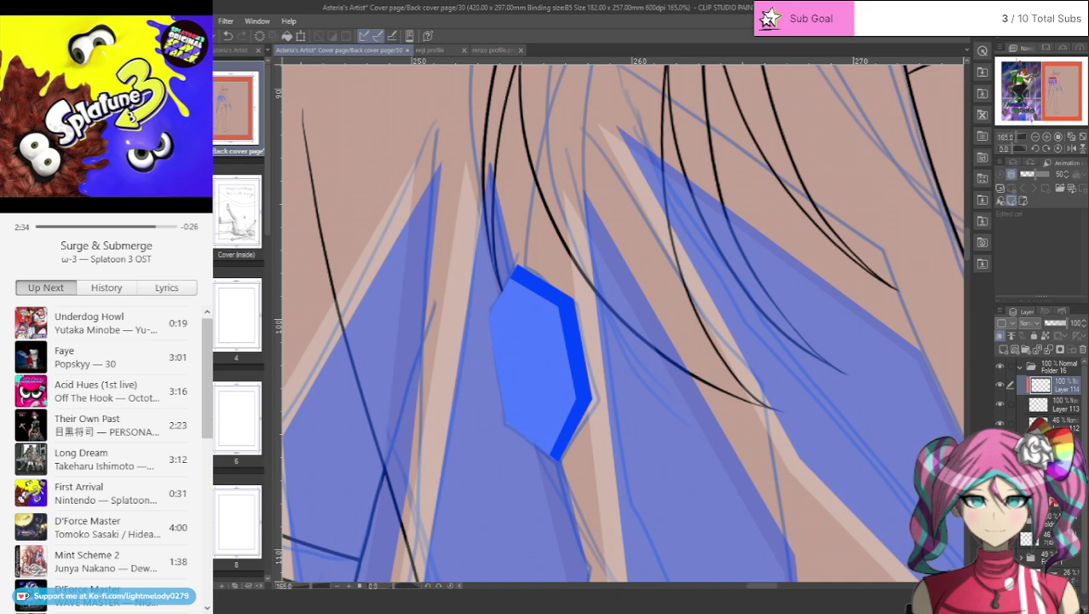
- Fill narrow bright blue bevels along the gem's left and lower-left edges
click(520, 270)
double_click(488, 323)
click(473, 316)
click(495, 441)
double_click(512, 442)
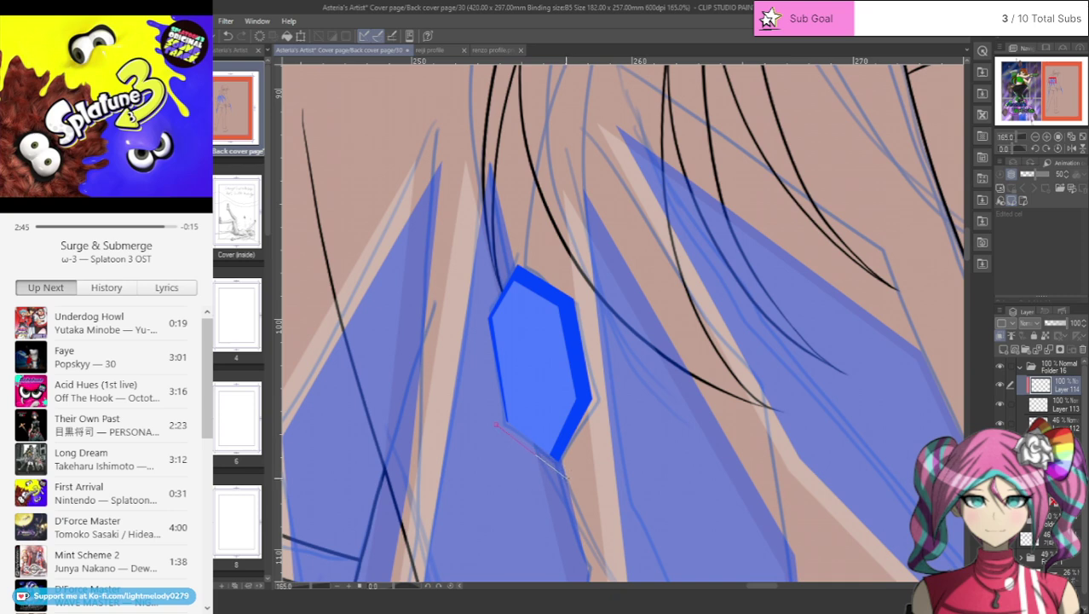
click(564, 477)
click(571, 466)
click(495, 423)
- Fill the gem's upper-right and lower-right bevels with dark navy
click(559, 306)
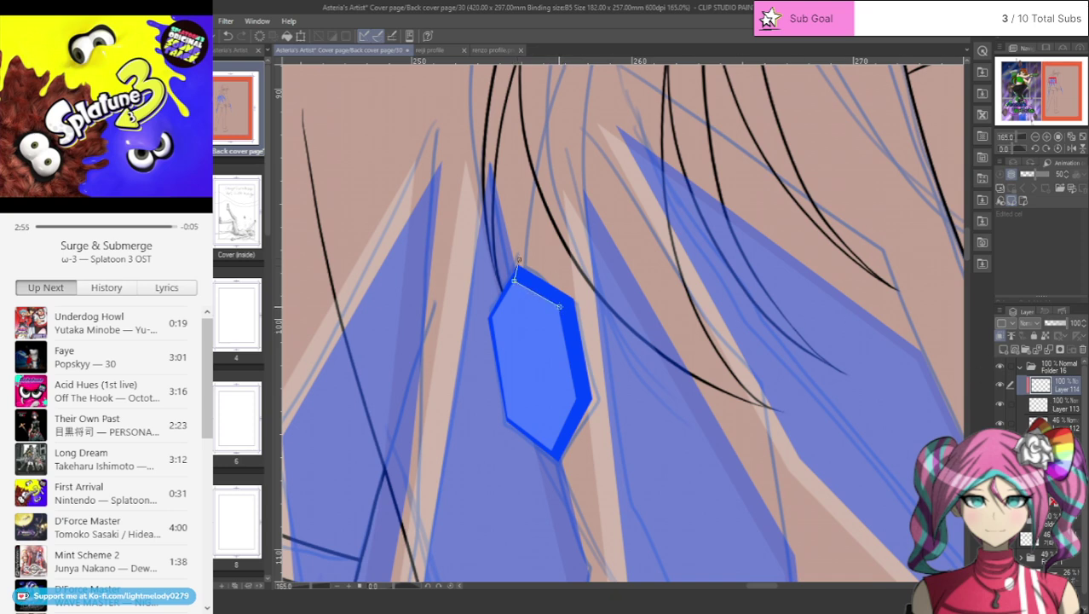
double_click(581, 295)
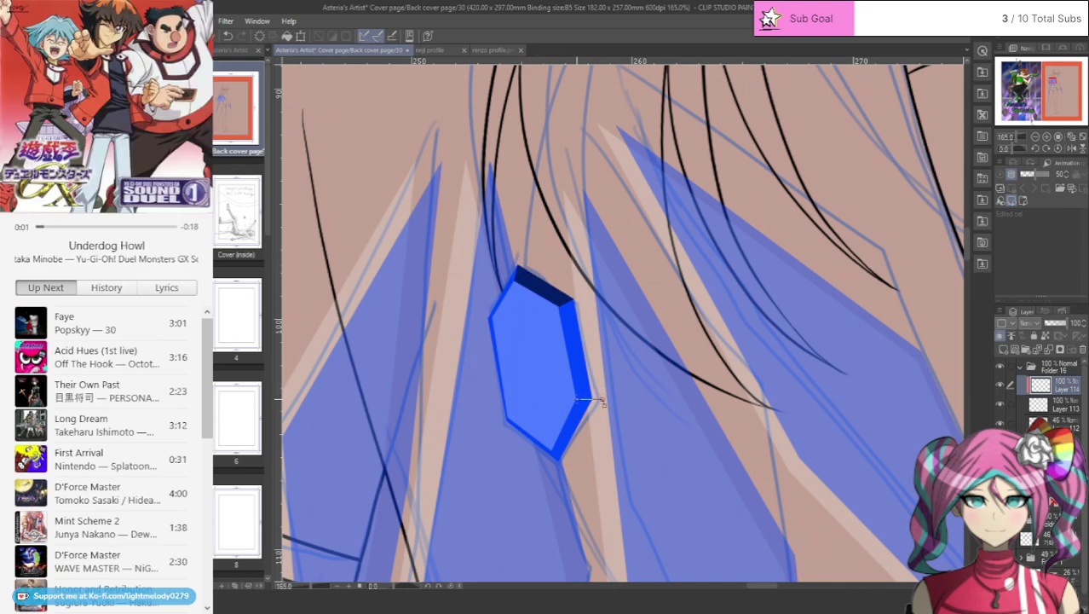
click(578, 399)
click(549, 456)
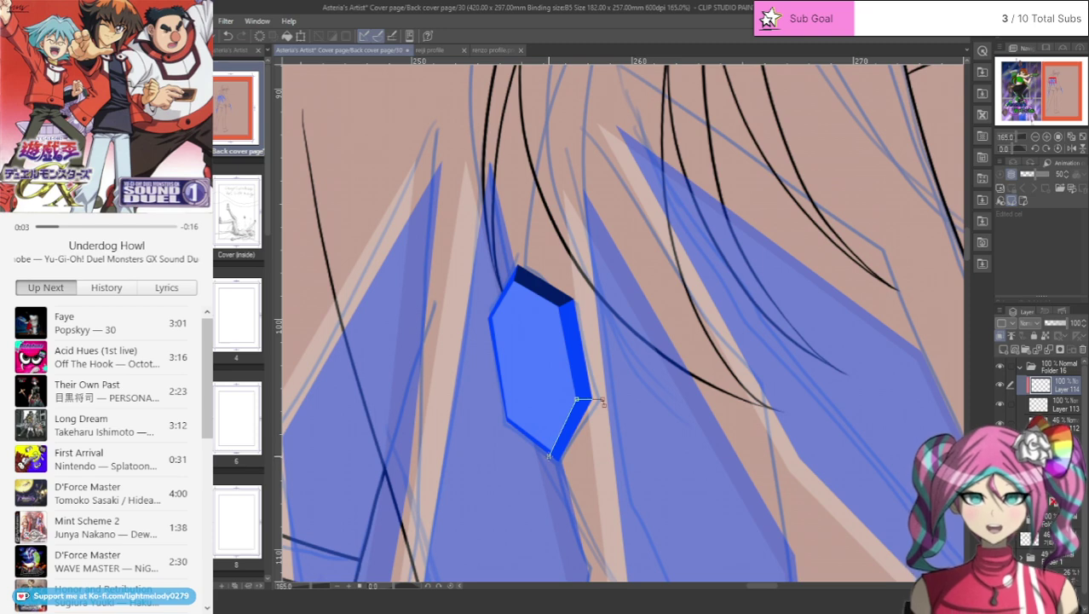
click(556, 465)
click(563, 468)
click(595, 427)
double_click(594, 426)
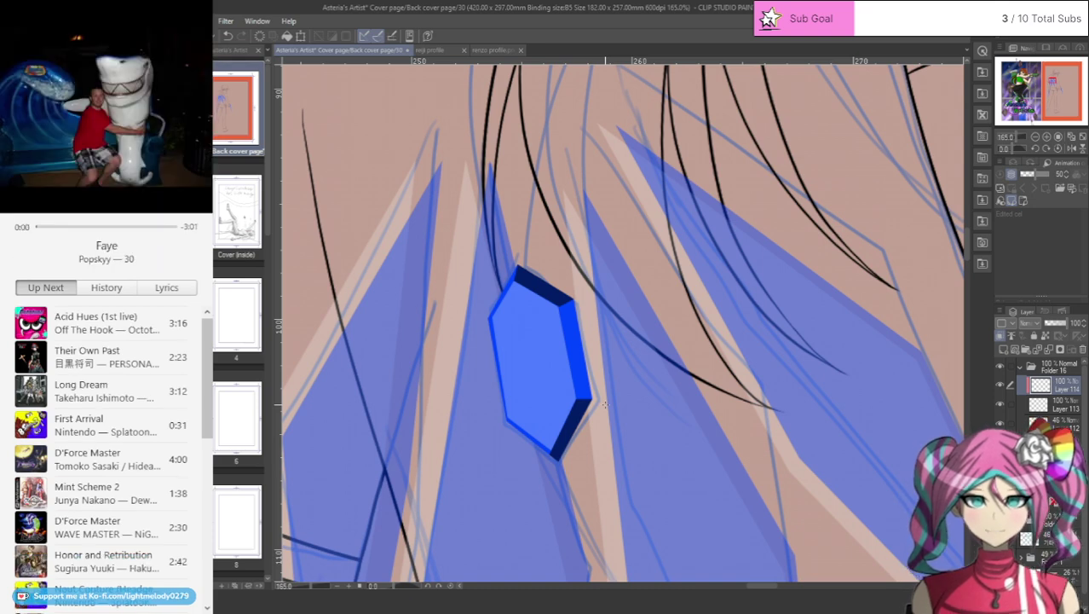
- Darken the thin bevel along the gem's long left edge with navy
scroll(585, 405, up, 2)
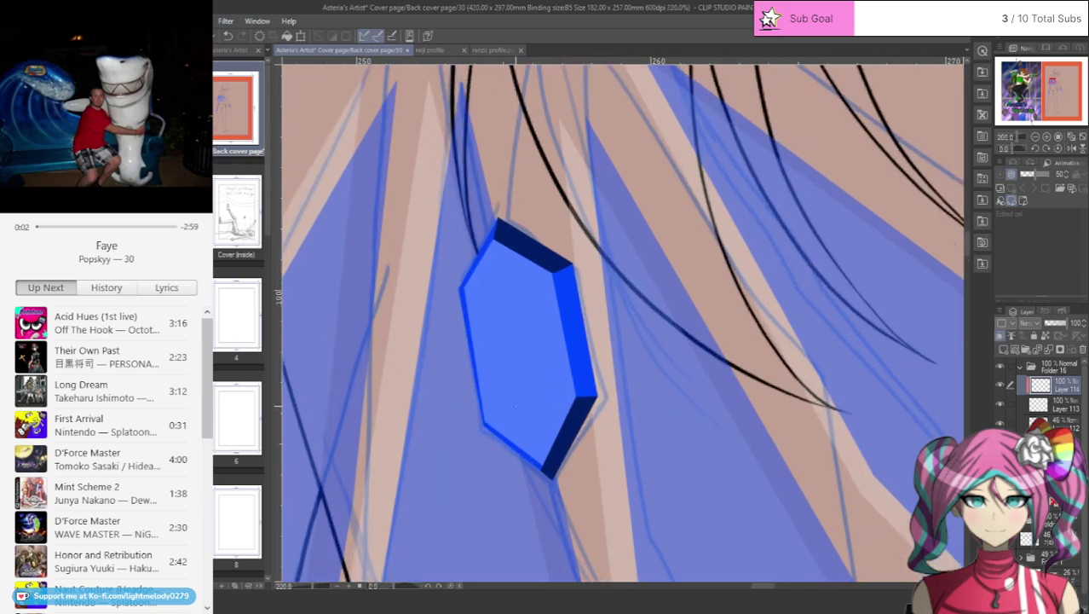
scroll(514, 408, up, 2)
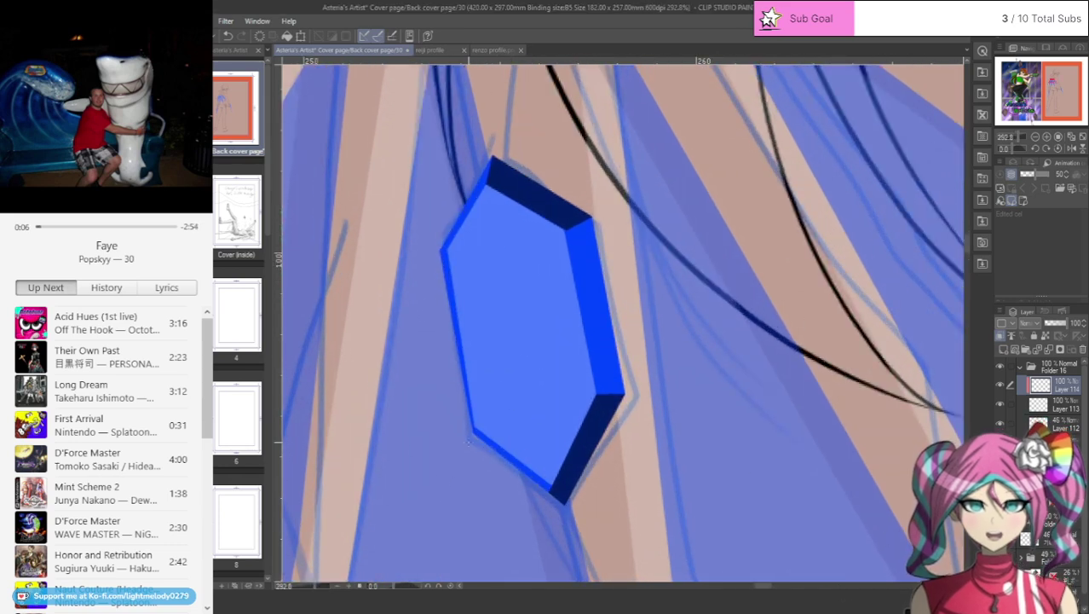
drag(476, 427, 446, 249)
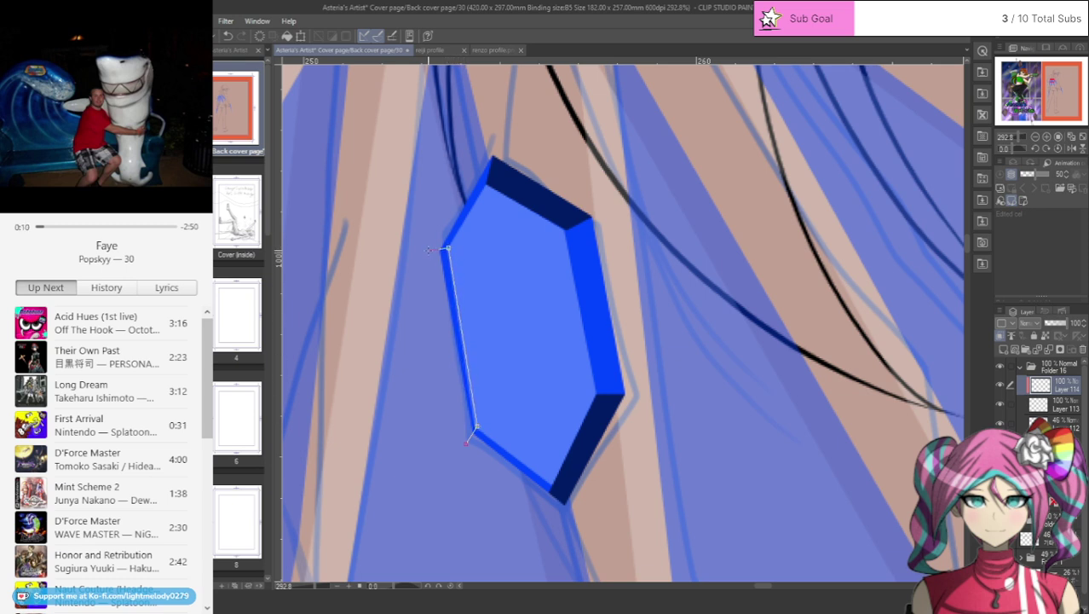
double_click(462, 442)
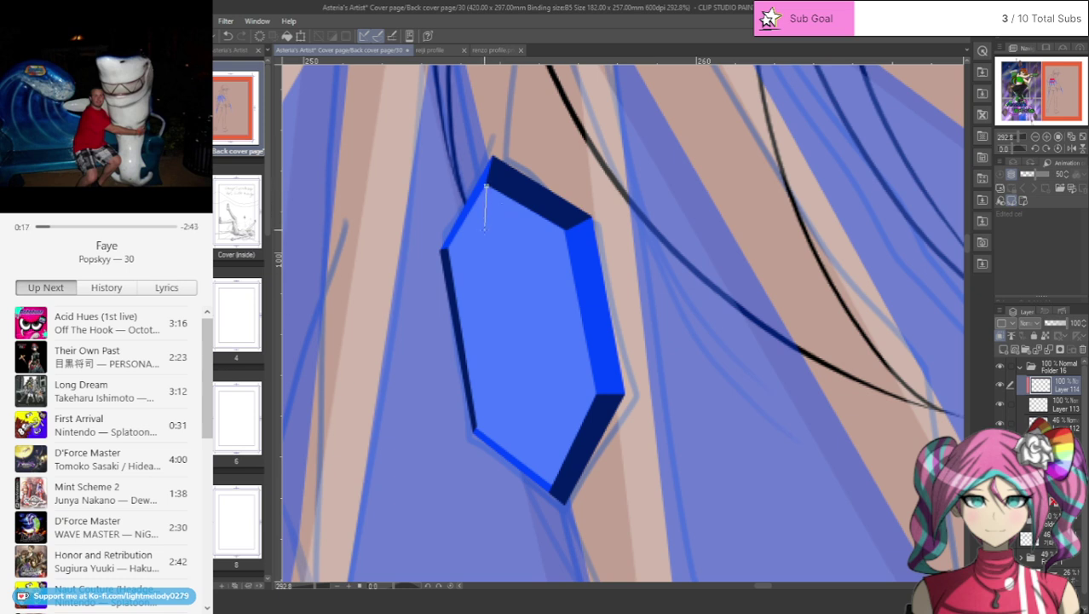
- Fill grey-blue reflection facets on the gem's face beside the upper and lower-right dark bevels
click(519, 255)
click(566, 230)
click(486, 187)
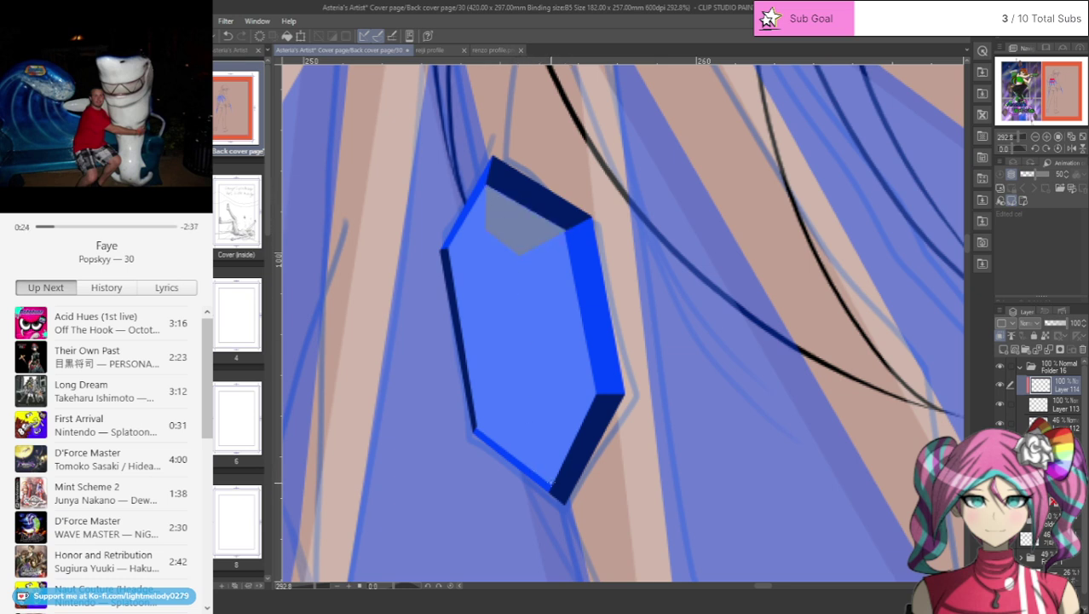
click(553, 486)
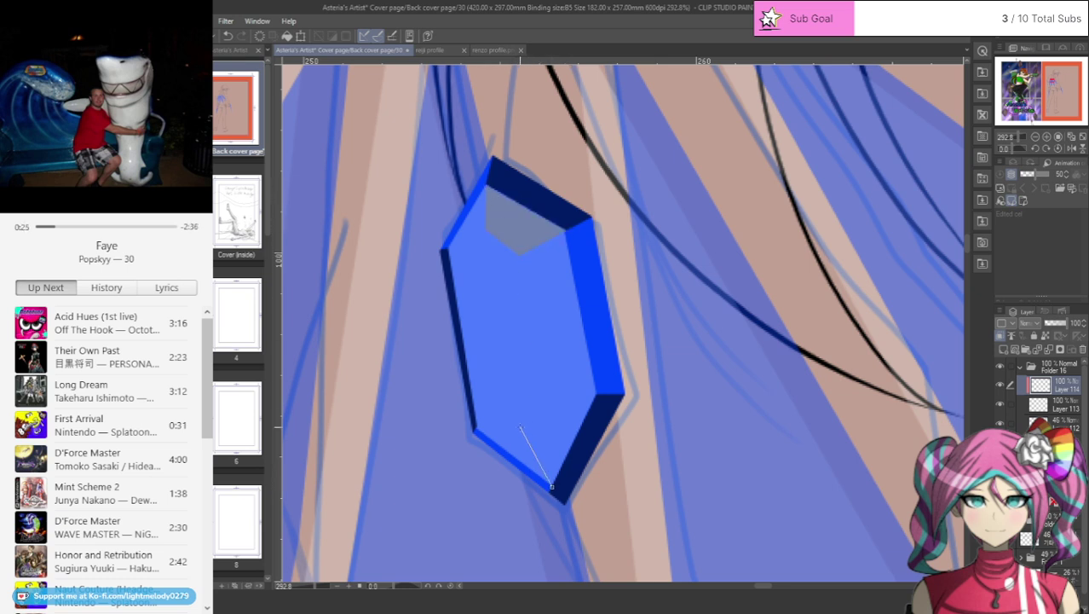
click(526, 421)
click(597, 394)
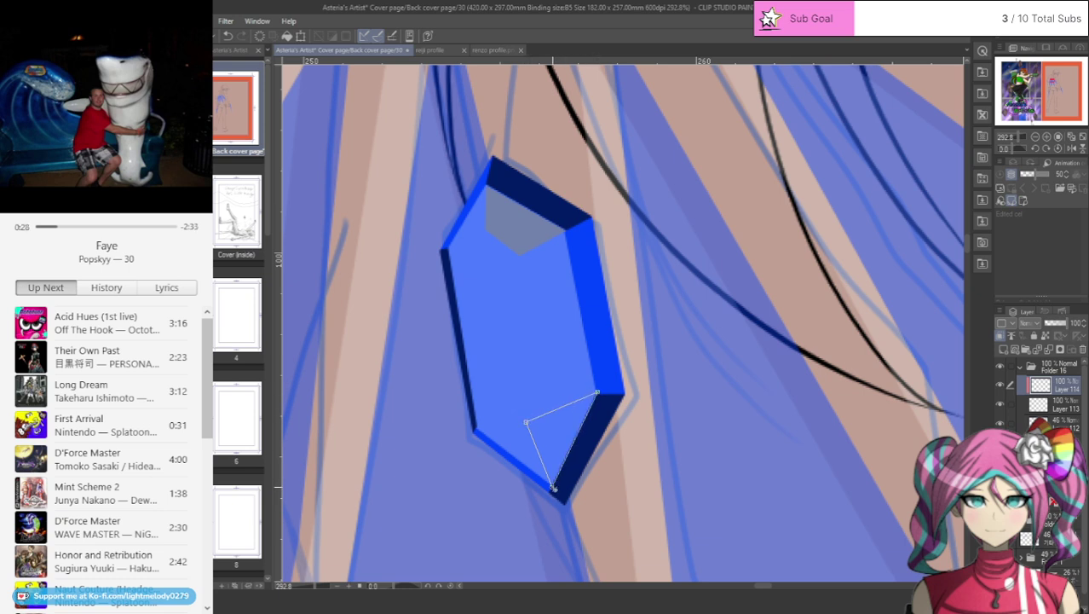
click(553, 486)
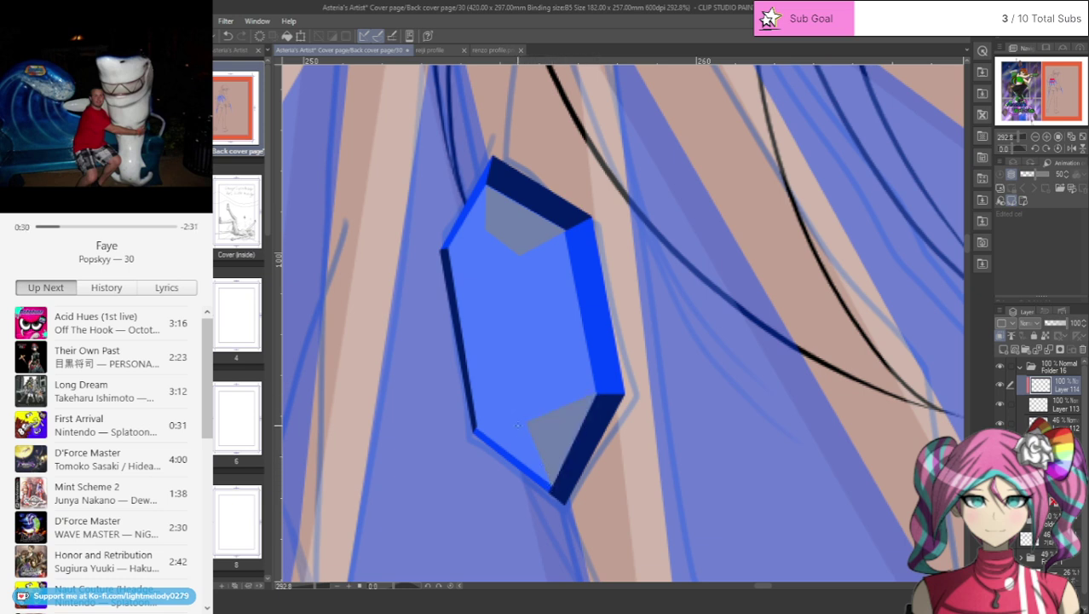
- Try a grey-blue reflection strip along the left side of the gem's face, and undo it
click(475, 428)
click(500, 421)
click(468, 246)
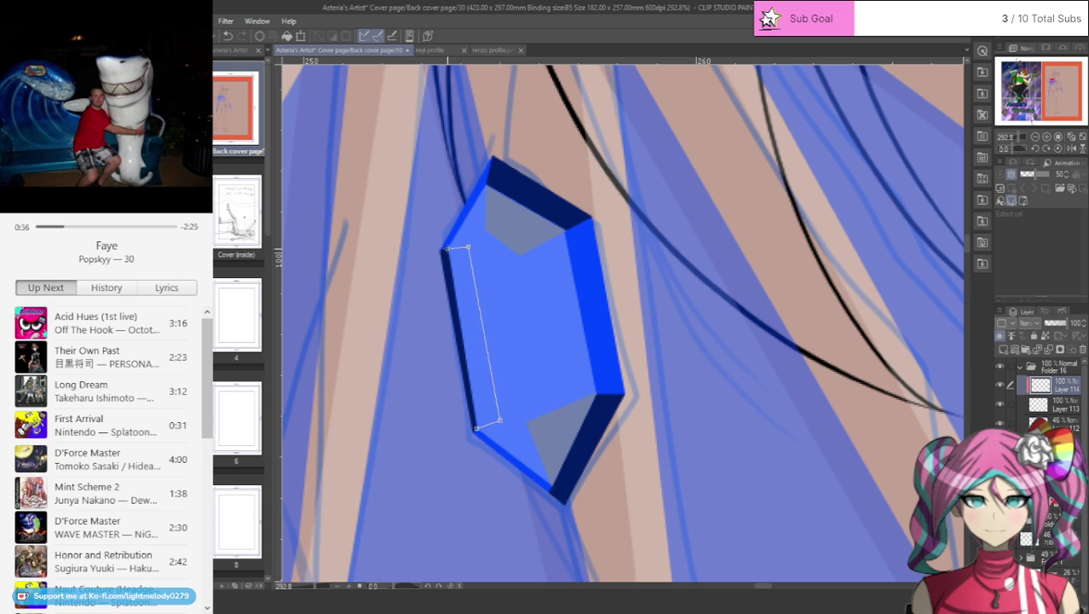
click(445, 249)
click(473, 424)
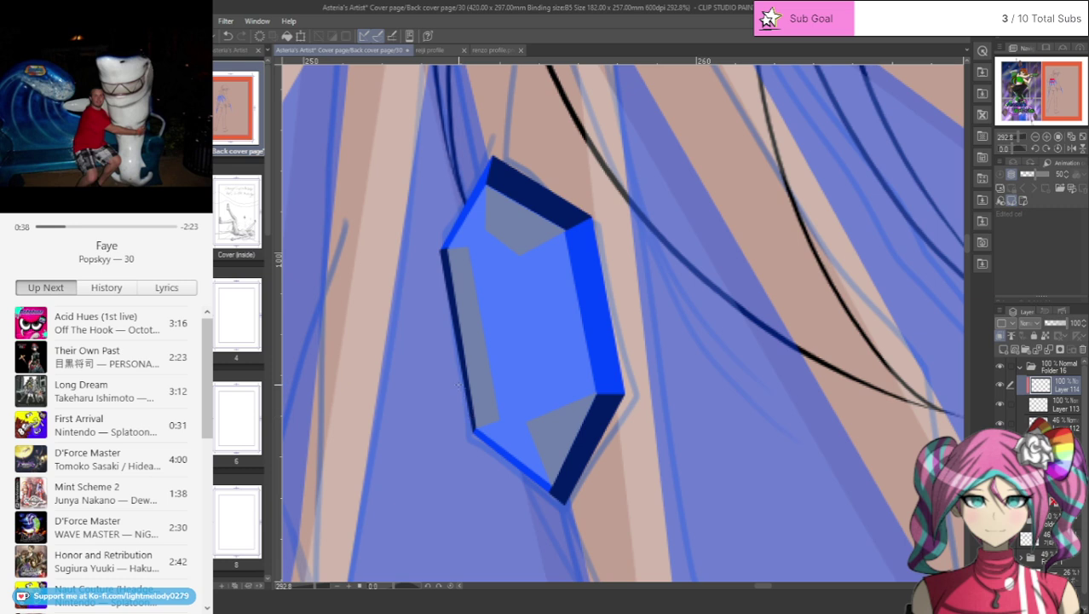
click(228, 35)
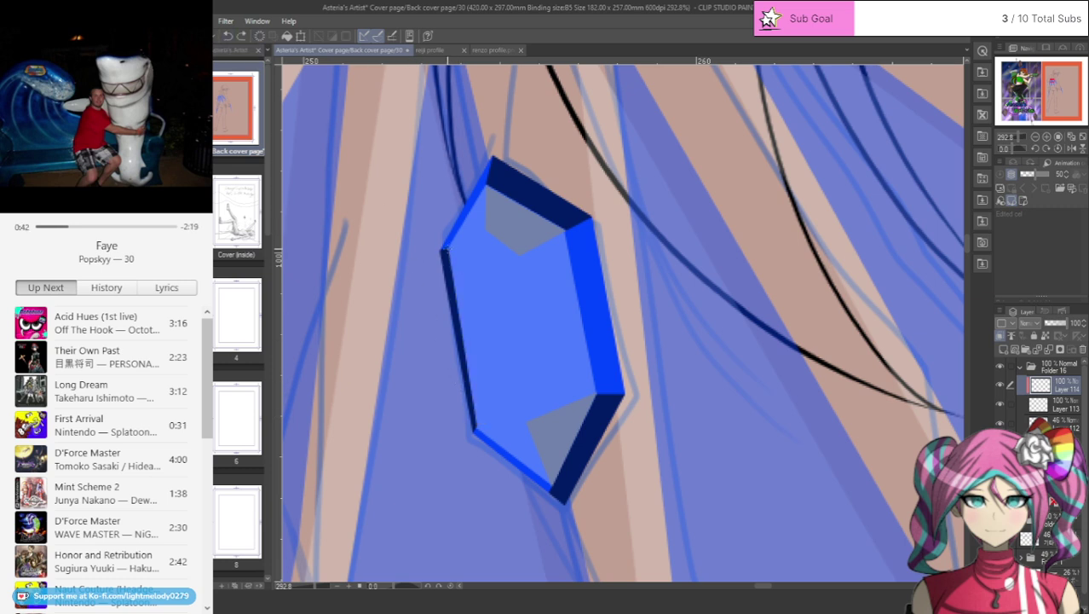
- Try a large near-white highlight on the left half of the gem's face between the grey-blue facets, and undo it
click(444, 249)
click(484, 229)
click(523, 257)
click(535, 442)
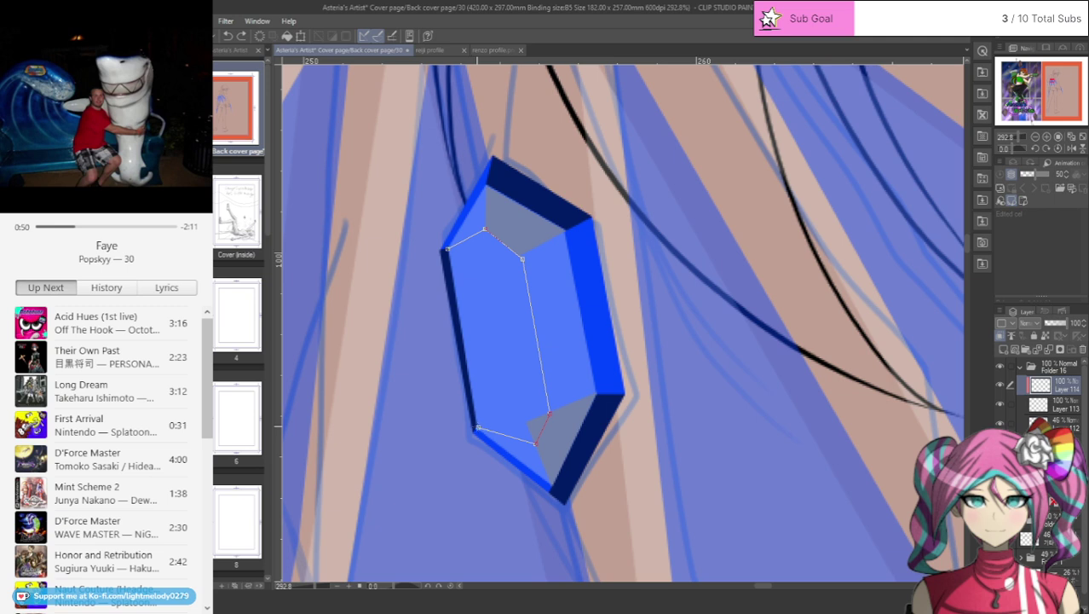
click(447, 251)
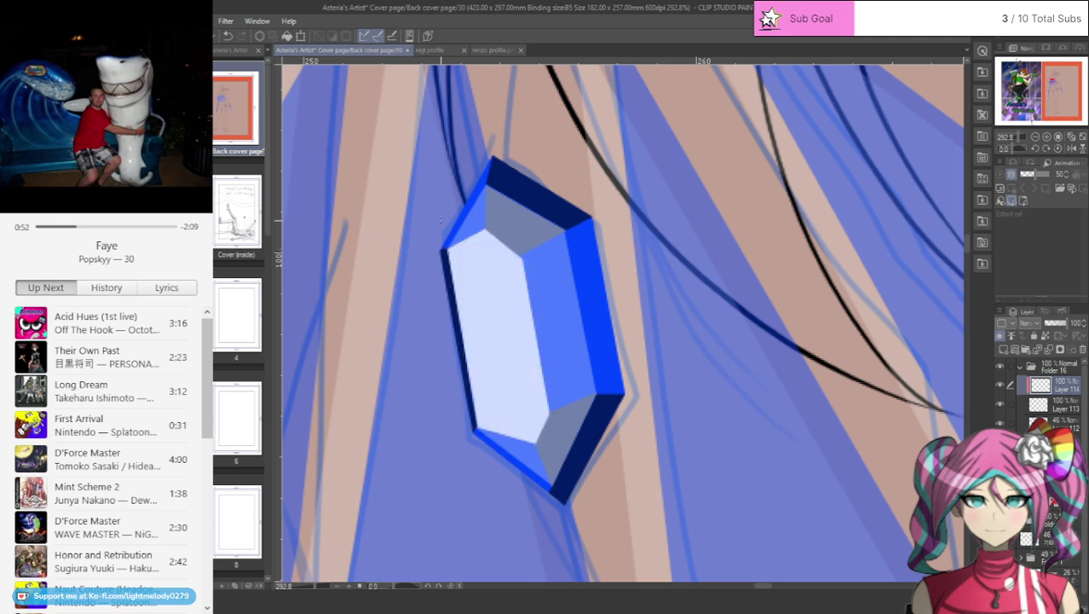
click(227, 36)
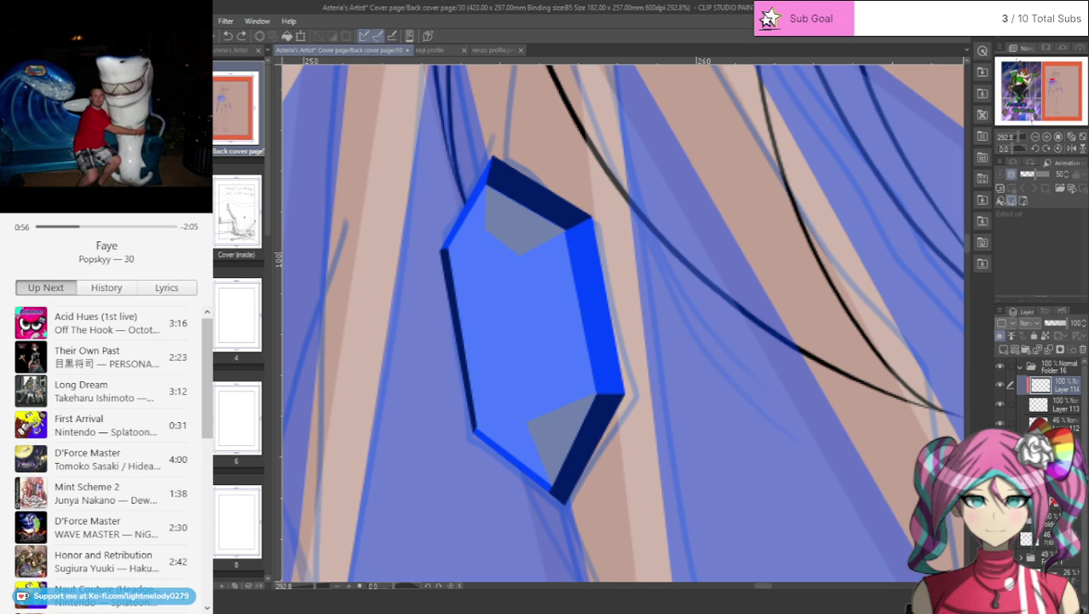
- Try filling the blue gem's central facet with a translucent pale polygon, and undo the fill
click(447, 250)
click(521, 255)
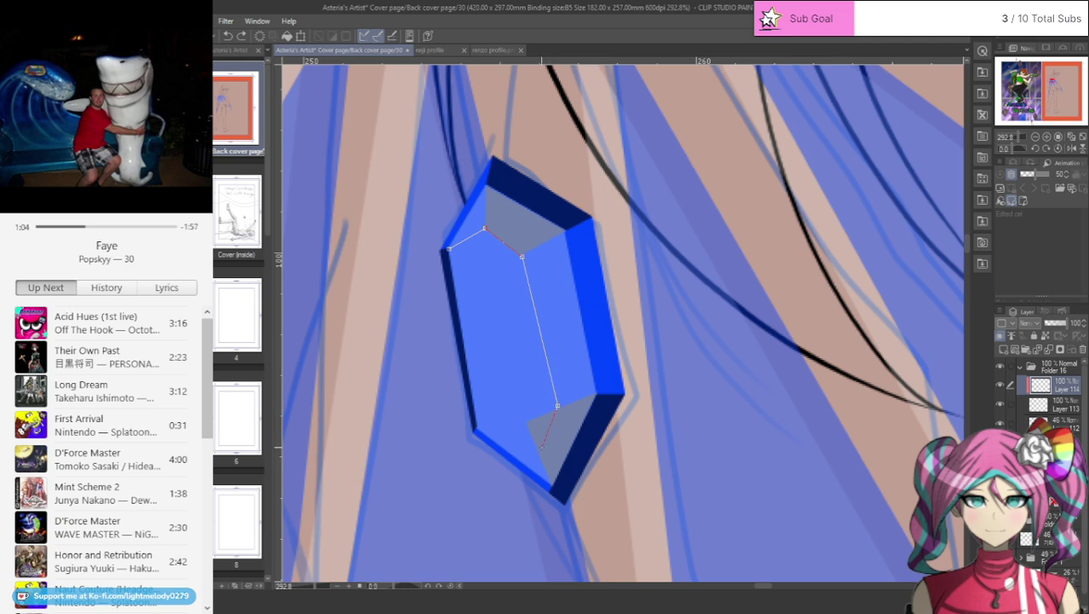
click(540, 458)
click(476, 427)
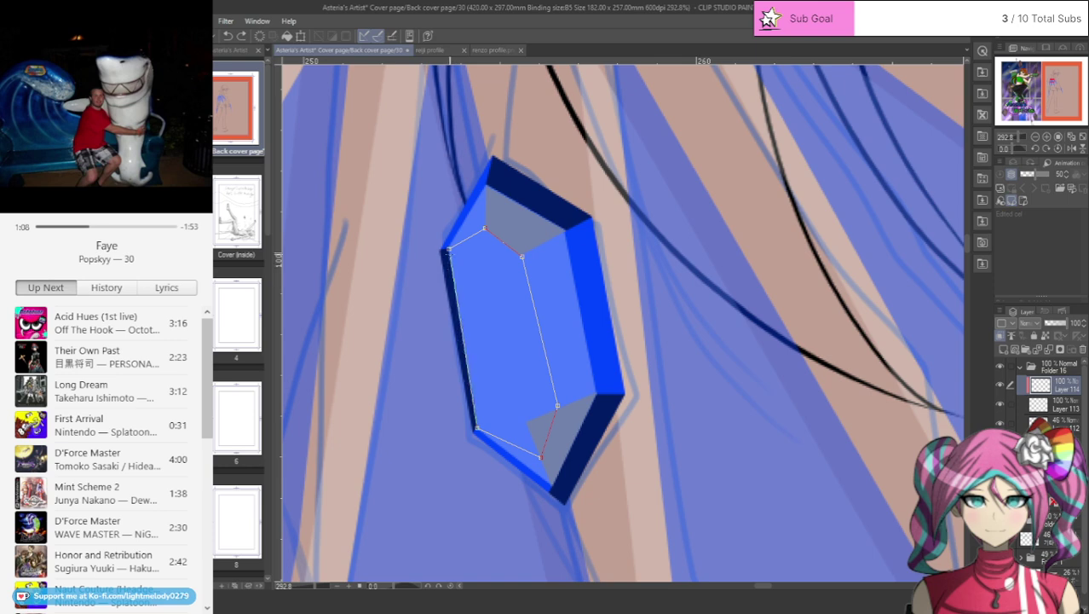
click(448, 250)
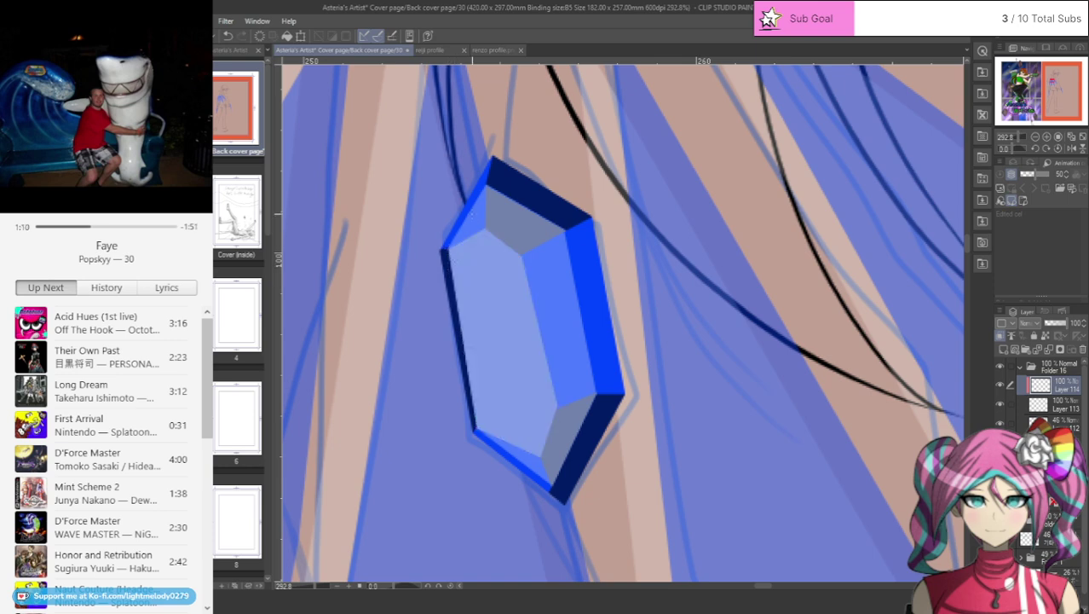
scroll(472, 214, down, 4)
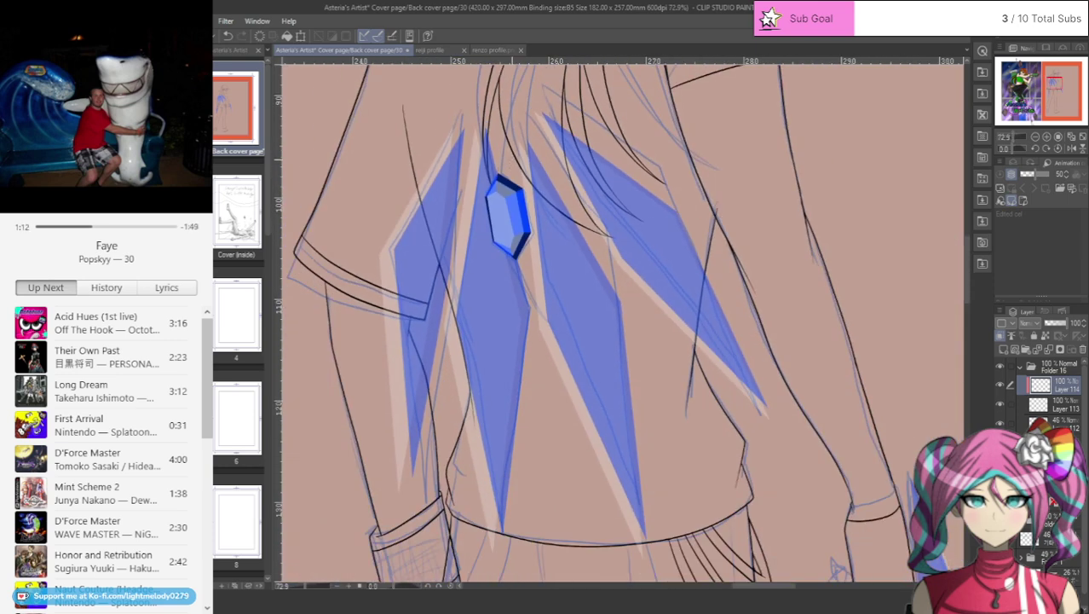
scroll(516, 144, up, 2)
scroll(516, 143, up, 4)
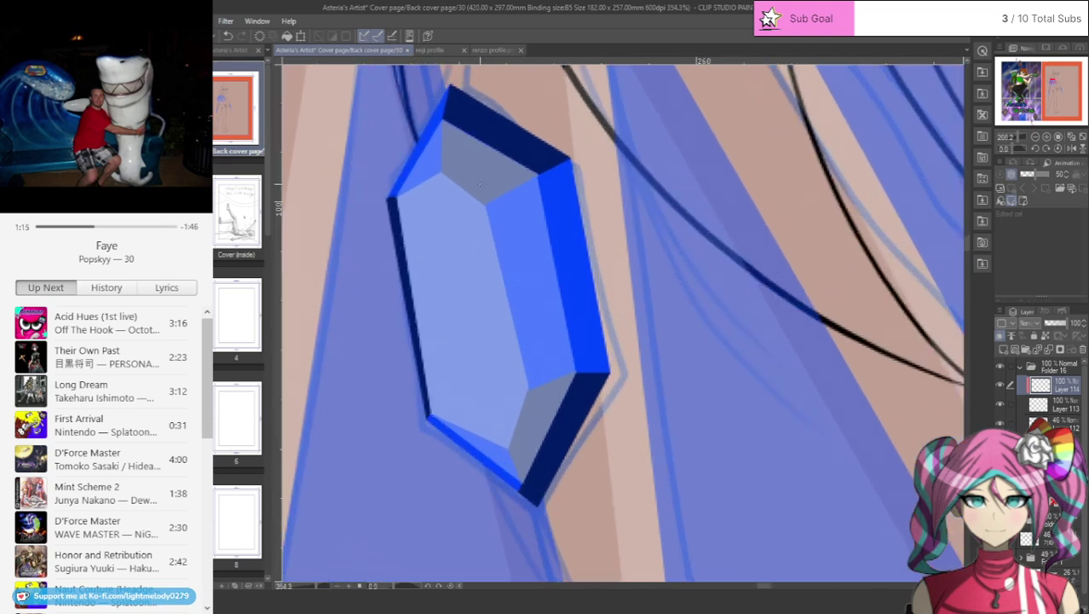
click(228, 36)
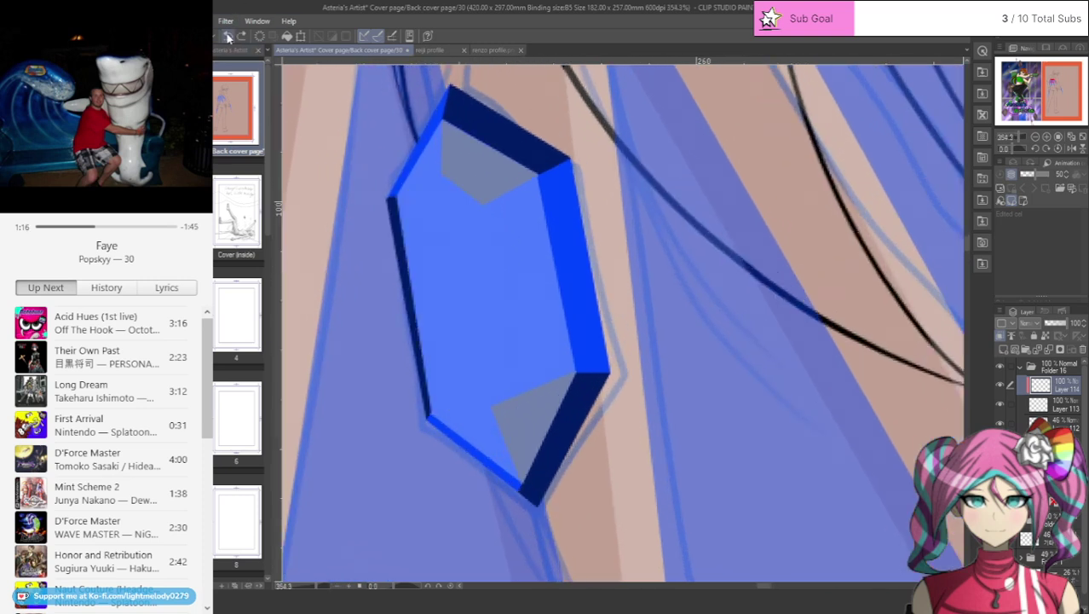
- Fill a translucent pale six-sided facet in the gem's centre, inset evenly from its outer edges
drag(409, 195, 443, 157)
click(508, 189)
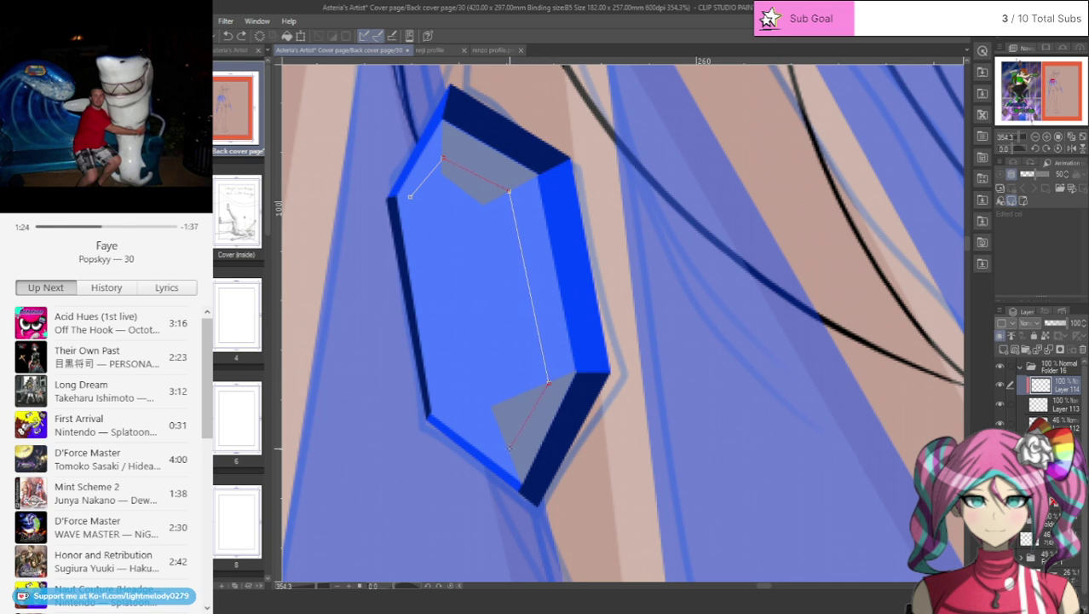
click(445, 407)
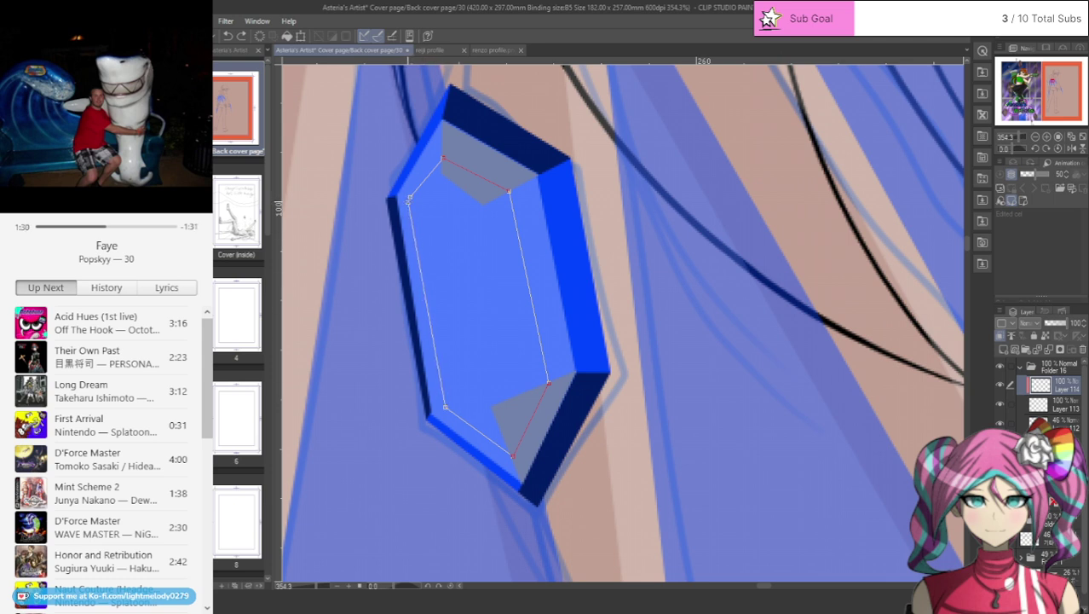
click(409, 198)
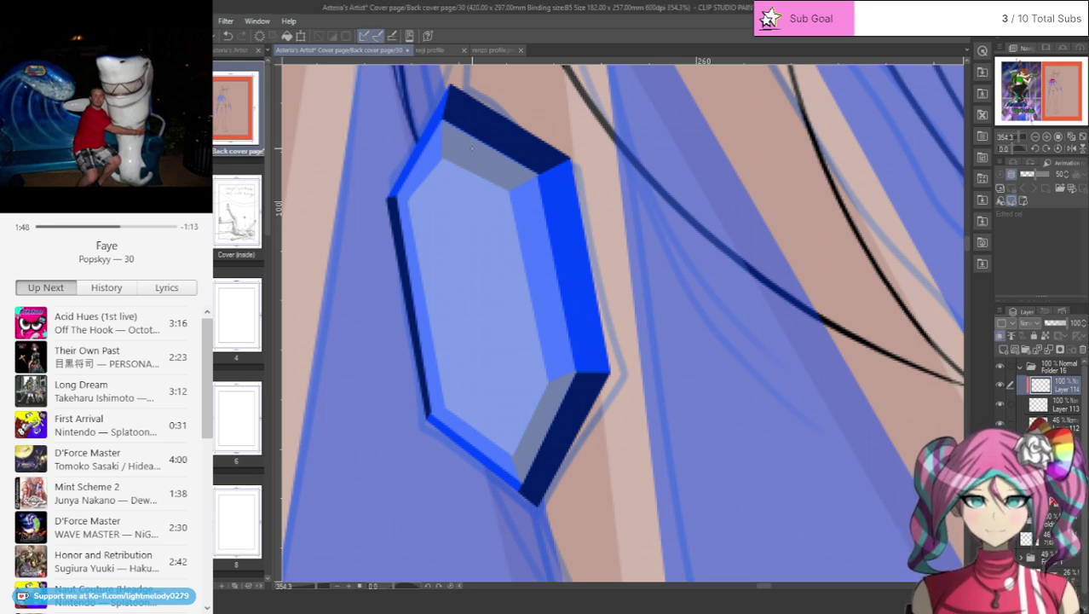
- Add a new layer and fill an angular white highlight along the inner facet's upper-left corner and left edge
scroll(526, 234, down, 10)
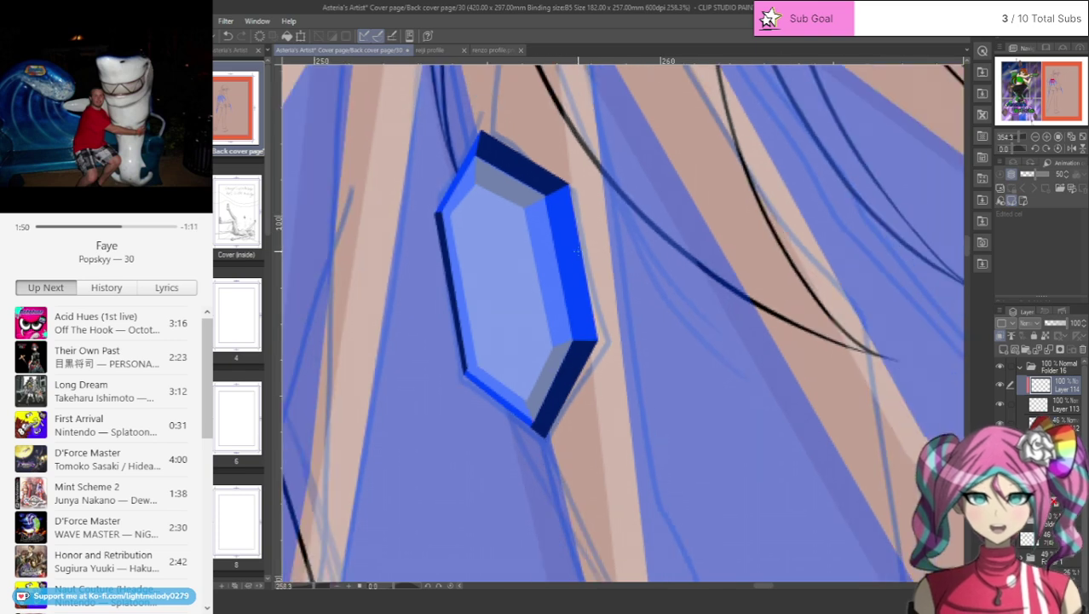
scroll(526, 233, up, 6)
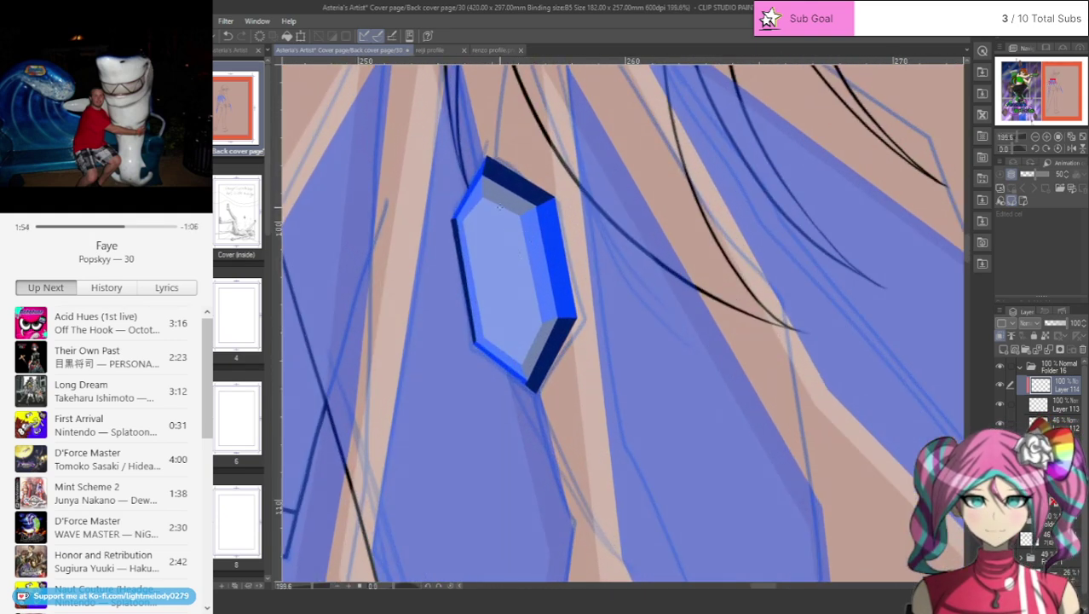
scroll(507, 227, up, 1)
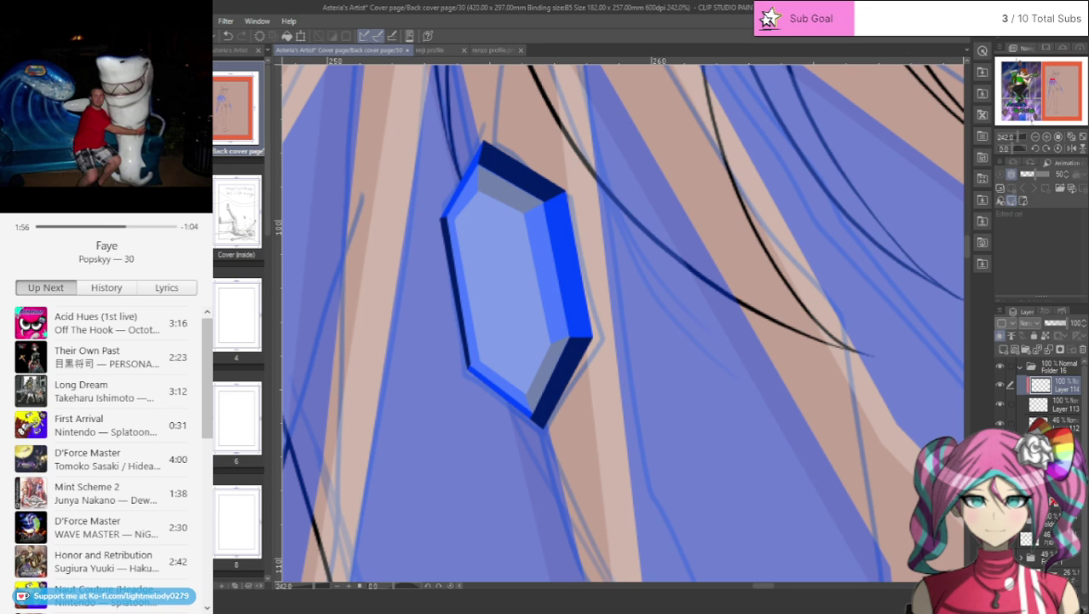
click(1003, 350)
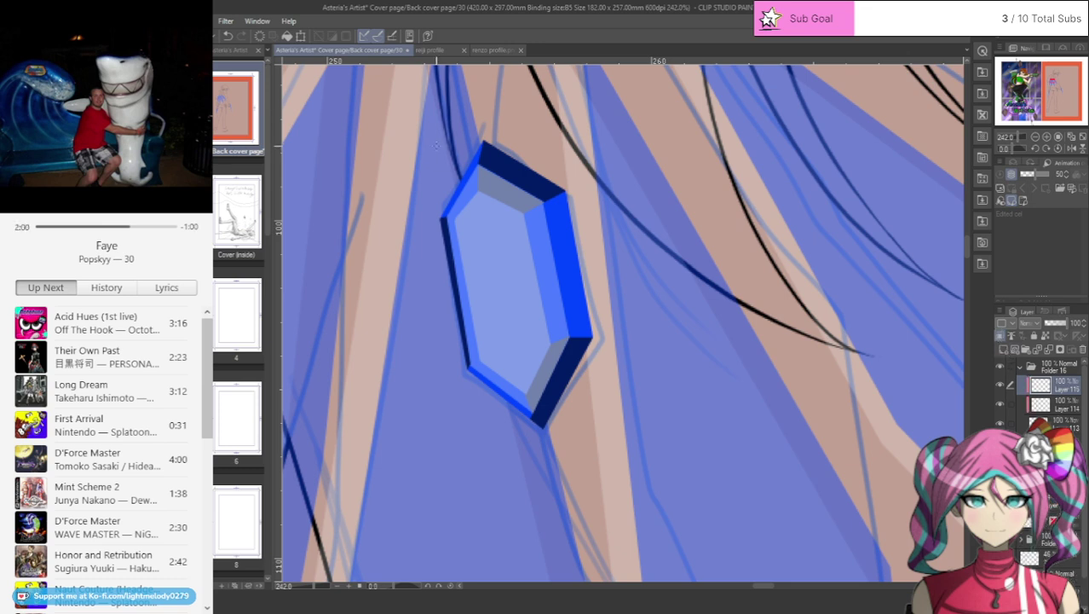
mouse_move(455, 220)
mouse_down()
mouse_move(474, 324)
mouse_move(463, 235)
mouse_up()
mouse_move(480, 196)
mouse_down()
mouse_move(521, 210)
mouse_move(463, 218)
mouse_up()
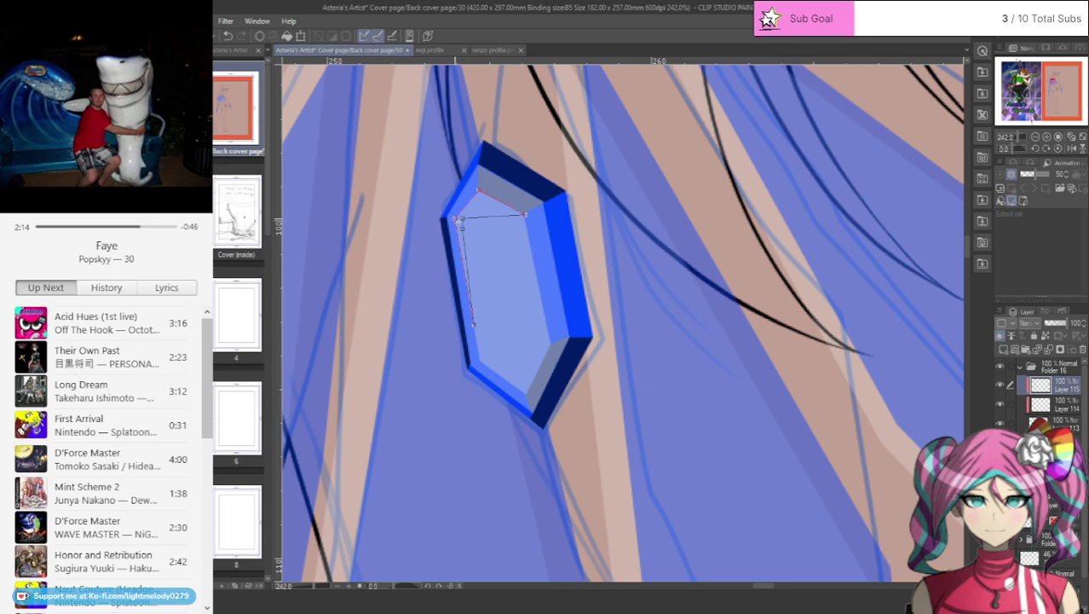
double_click(473, 324)
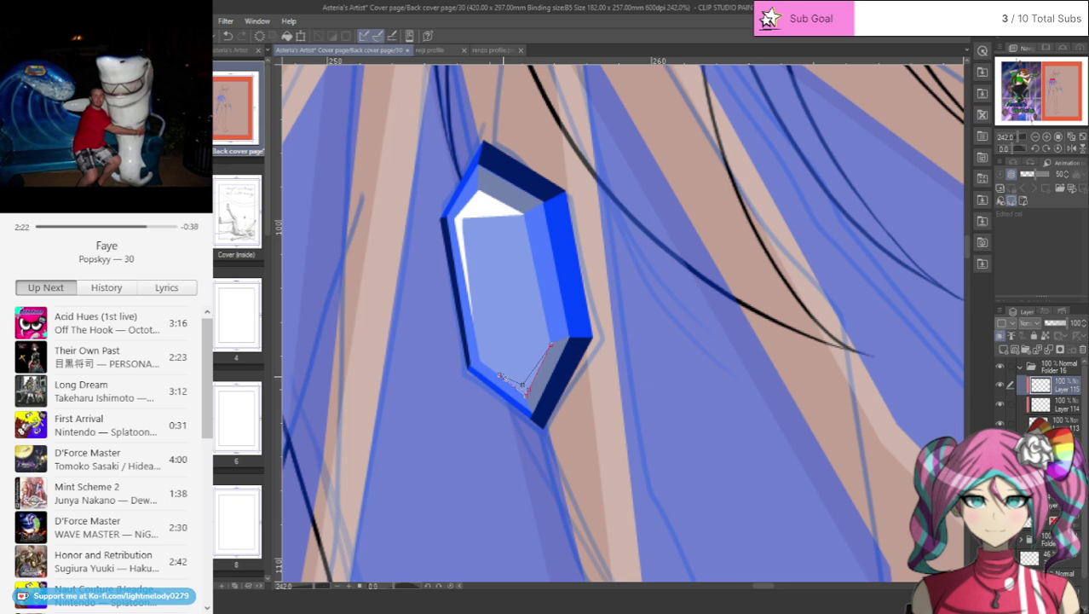
- Add white highlights at the inner facet's bottom corner, the grey upper facet's right end and the gem's lower-left rim
click(501, 376)
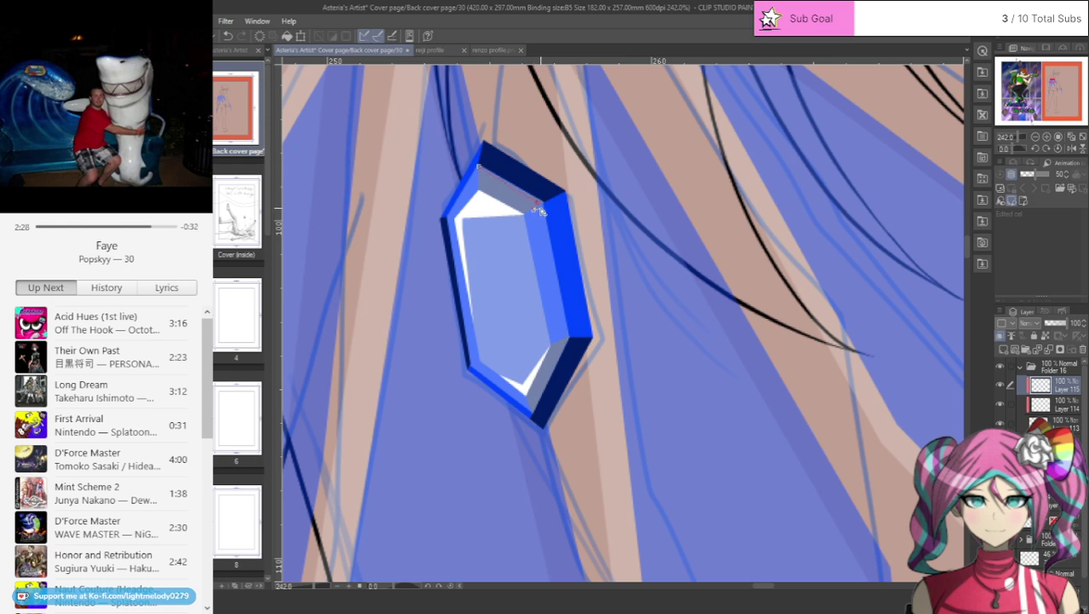
click(480, 167)
click(511, 398)
click(478, 363)
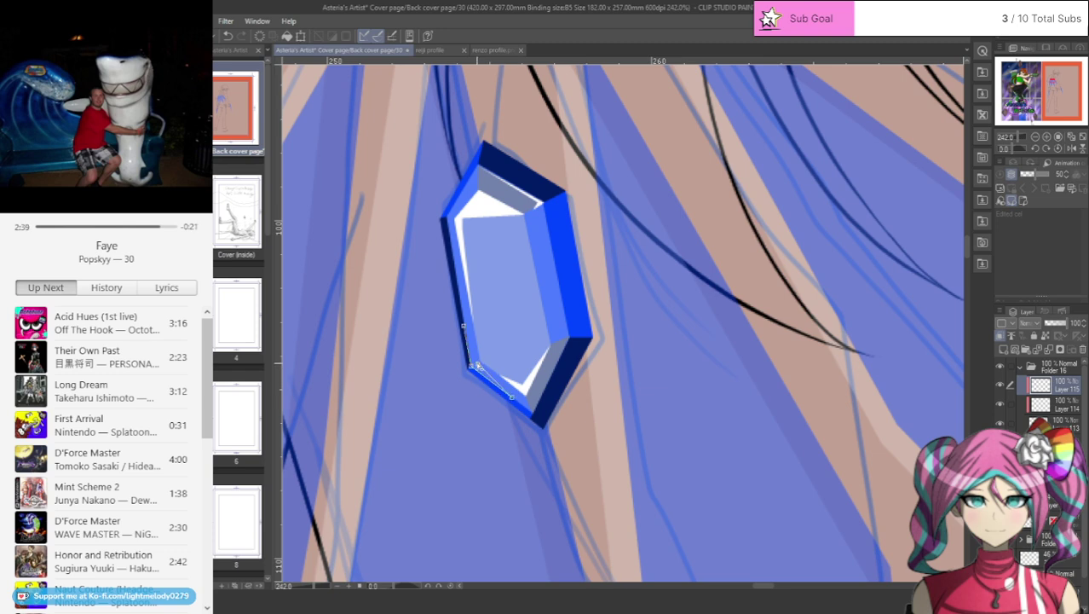
click(463, 321)
- Set Layer 115's opacity to 74% and move Layer 112 to the top of Folder 16
scroll(501, 199, down, 6)
scroll(533, 215, up, 2)
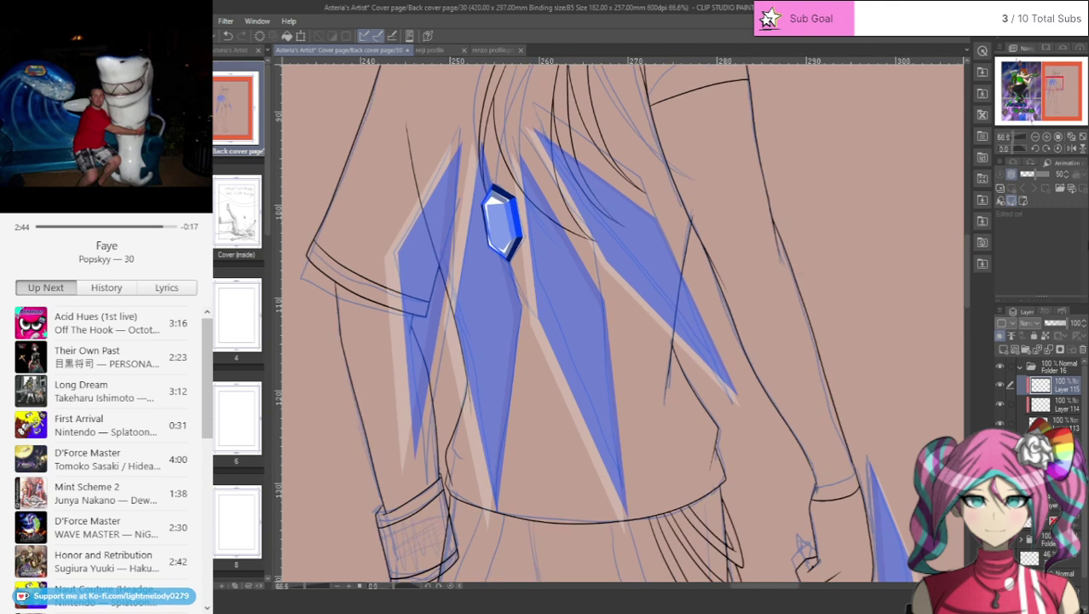
drag(1066, 325, 1062, 329)
drag(1072, 410, 1057, 381)
click(1000, 442)
click(999, 441)
drag(1057, 440, 1053, 384)
- Paint a soft blue glow around the gem's entire outline, behind its facets
scroll(607, 505, down, 4)
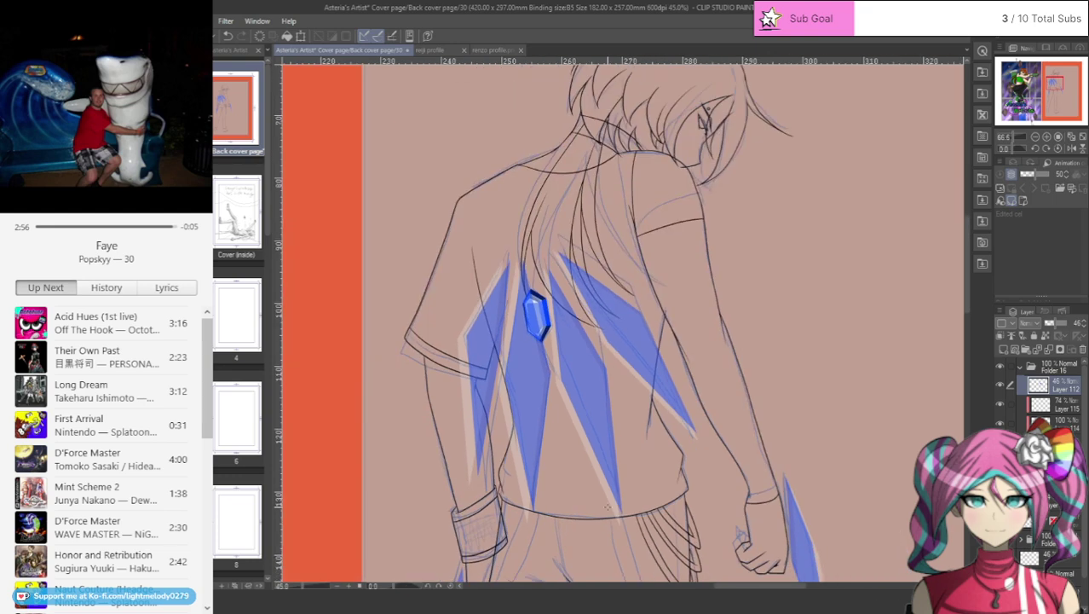
scroll(581, 489, up, 6)
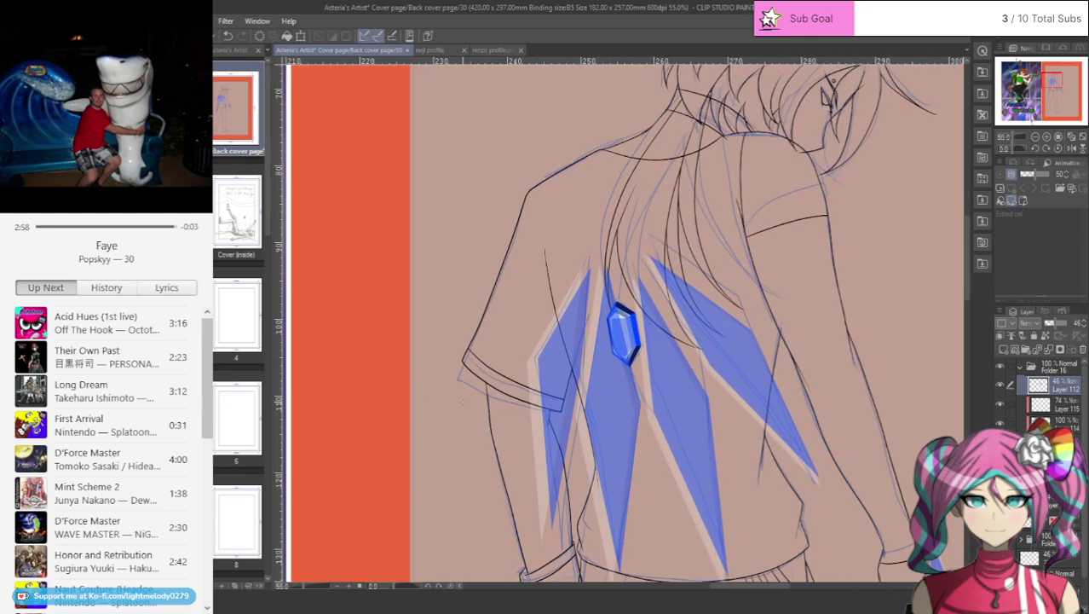
scroll(665, 335, up, 2)
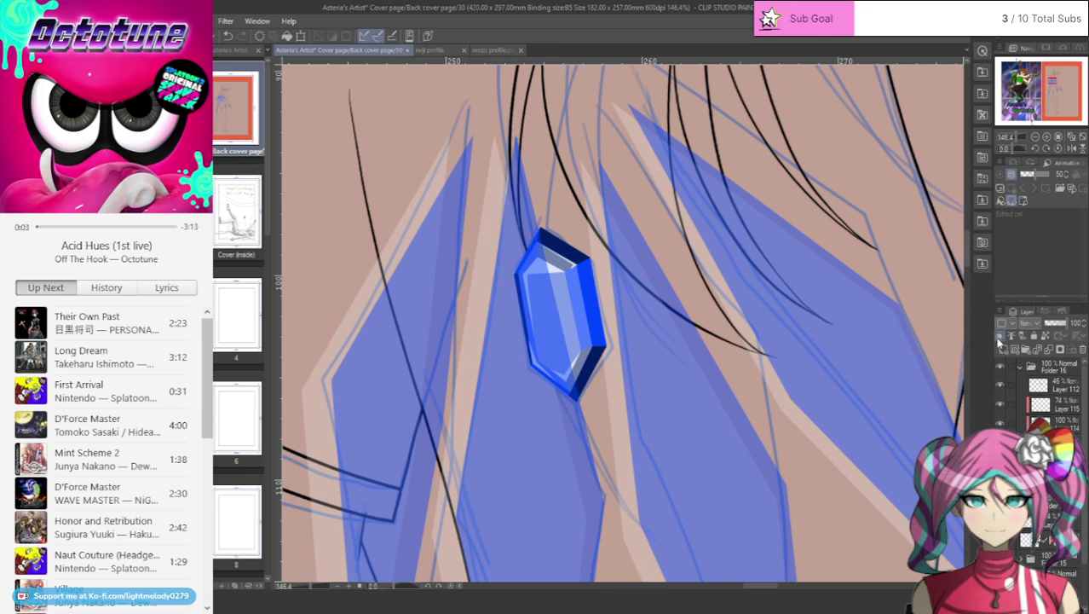
scroll(508, 375, up, 1)
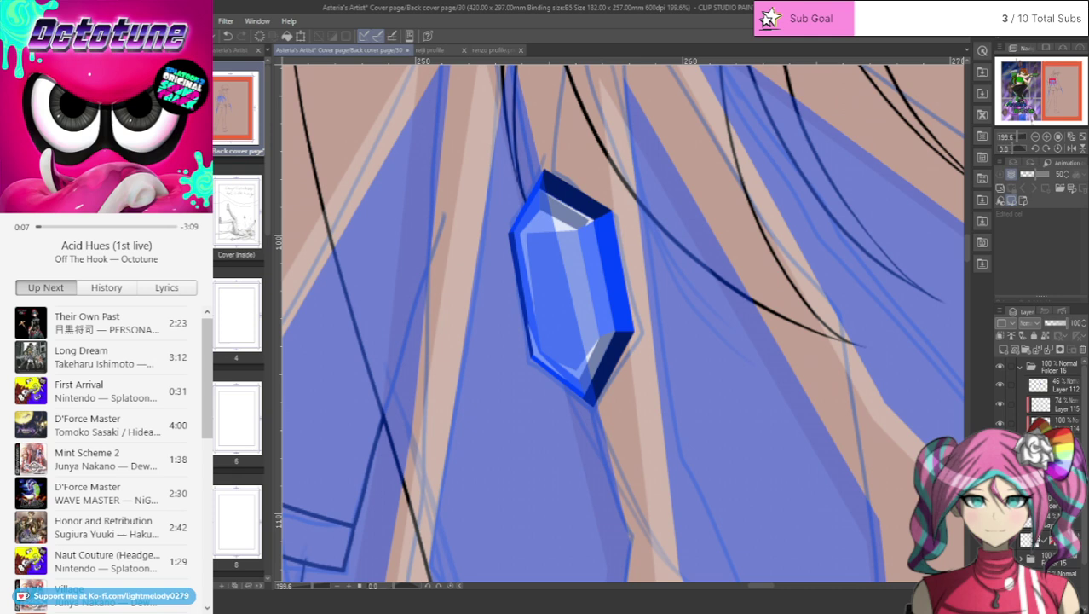
scroll(625, 230, up, 1)
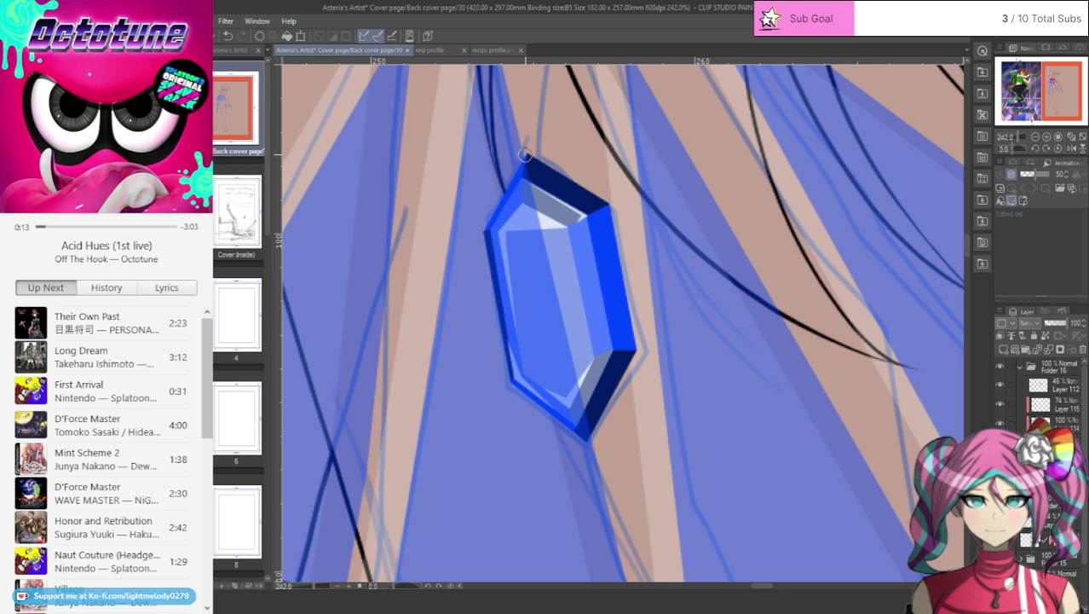
mouse_move(525, 155)
mouse_down()
mouse_move(484, 232)
mouse_move(499, 302)
mouse_up()
mouse_move(484, 230)
mouse_down()
mouse_move(504, 365)
mouse_move(540, 406)
mouse_move(585, 439)
mouse_move(631, 351)
mouse_up()
mouse_move(585, 443)
mouse_down()
mouse_move(638, 344)
mouse_move(616, 229)
mouse_move(609, 199)
mouse_move(525, 154)
mouse_move(481, 234)
mouse_move(498, 363)
mouse_move(503, 380)
mouse_move(583, 444)
mouse_move(641, 349)
mouse_move(626, 262)
mouse_move(612, 201)
mouse_move(526, 151)
mouse_up()
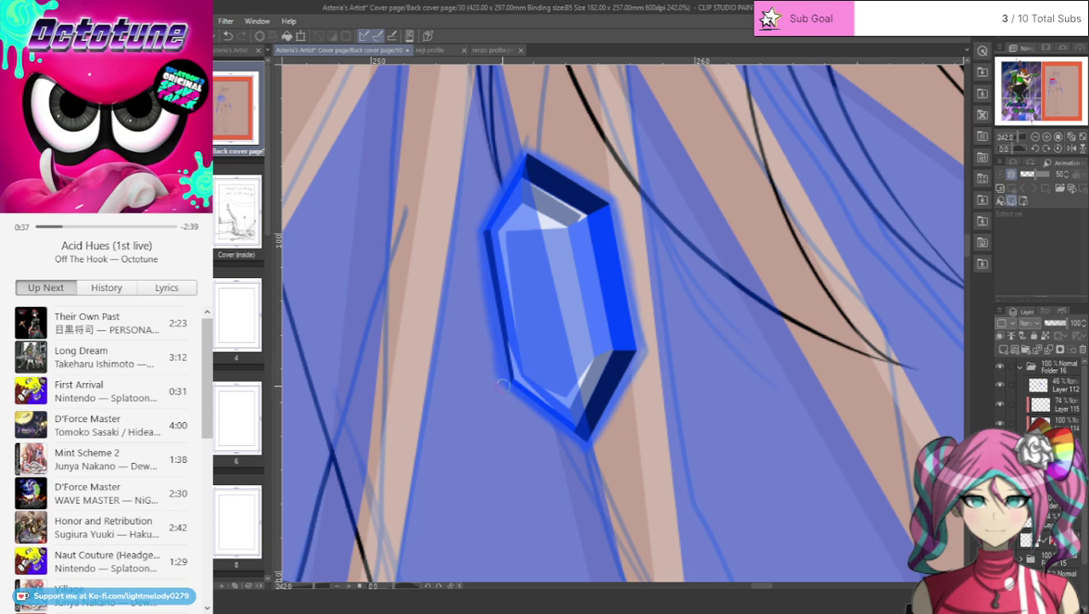
drag(503, 382, 584, 440)
- Place the glow layer above the gem's highlights, directly below Layer 112, and lower its opacity
key(ctrl+v)
drag(1054, 420, 1057, 403)
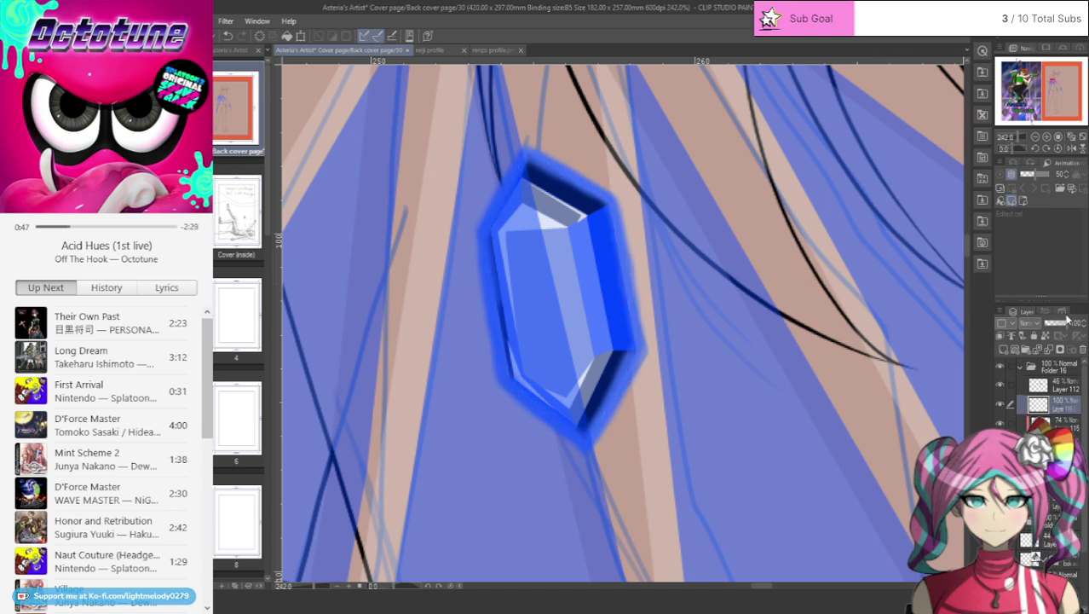
drag(1067, 318, 1059, 323)
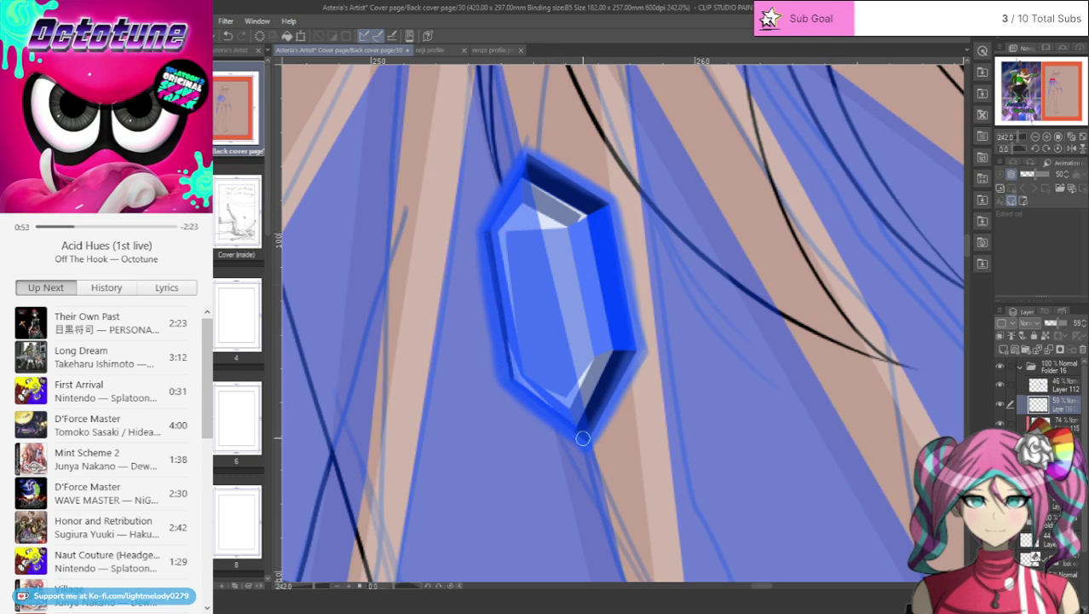
- Retouch the glow along the gem's right and upper edges and set its layer opacity to 36%
drag(628, 317, 603, 237)
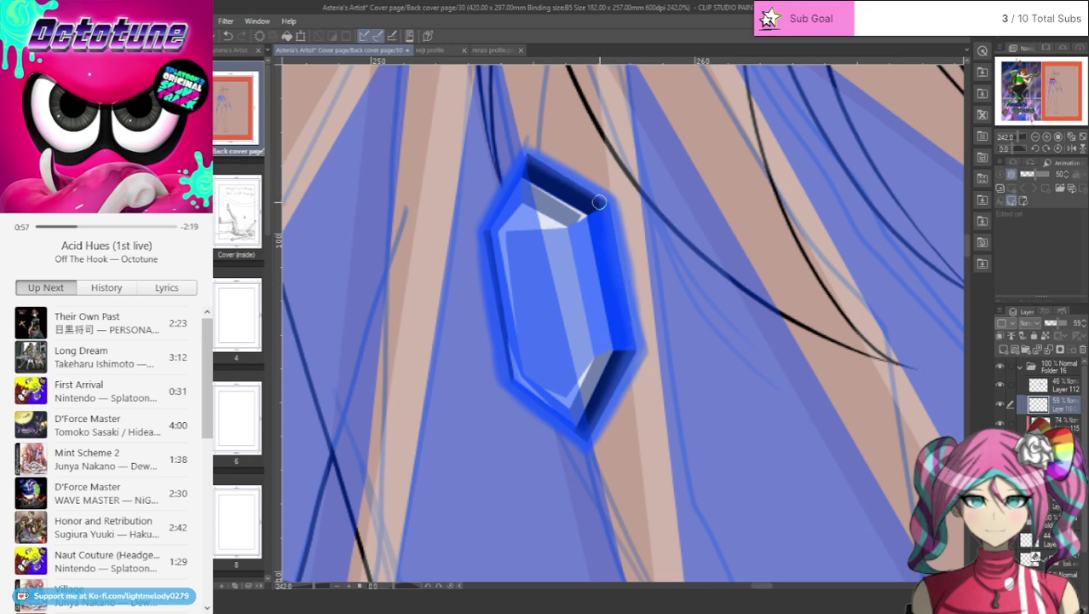
drag(599, 202, 529, 158)
scroll(530, 157, down, 7)
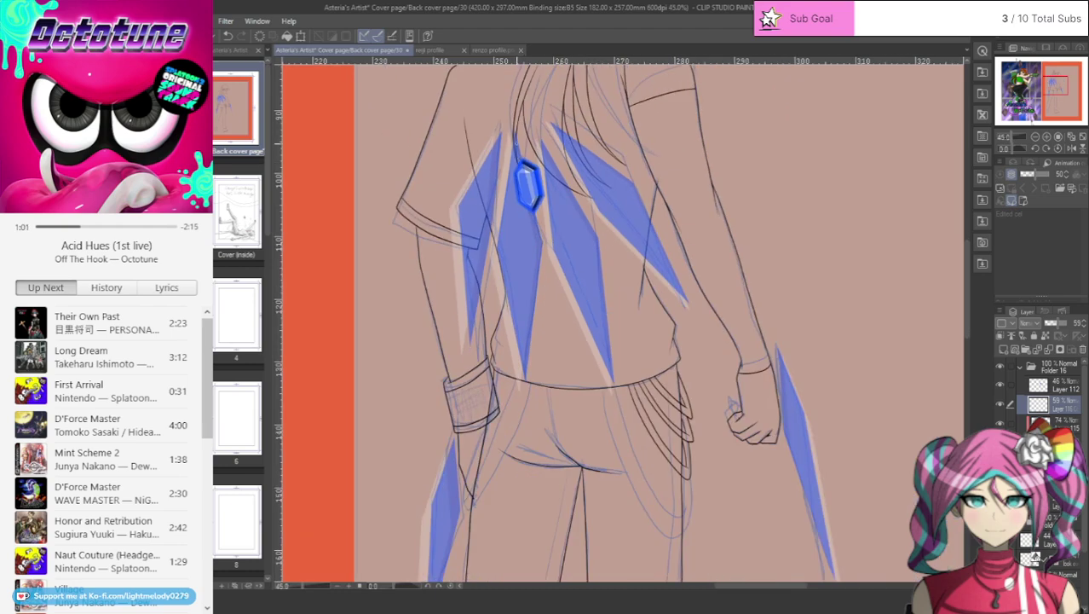
scroll(507, 119, down, 2)
scroll(507, 119, up, 6)
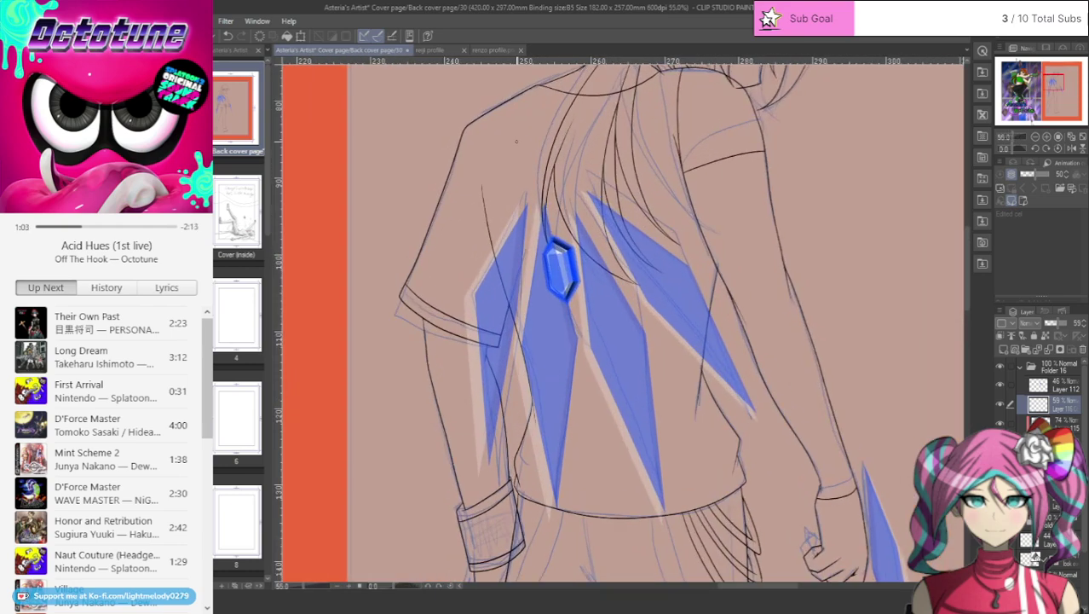
scroll(810, 409, up, 1)
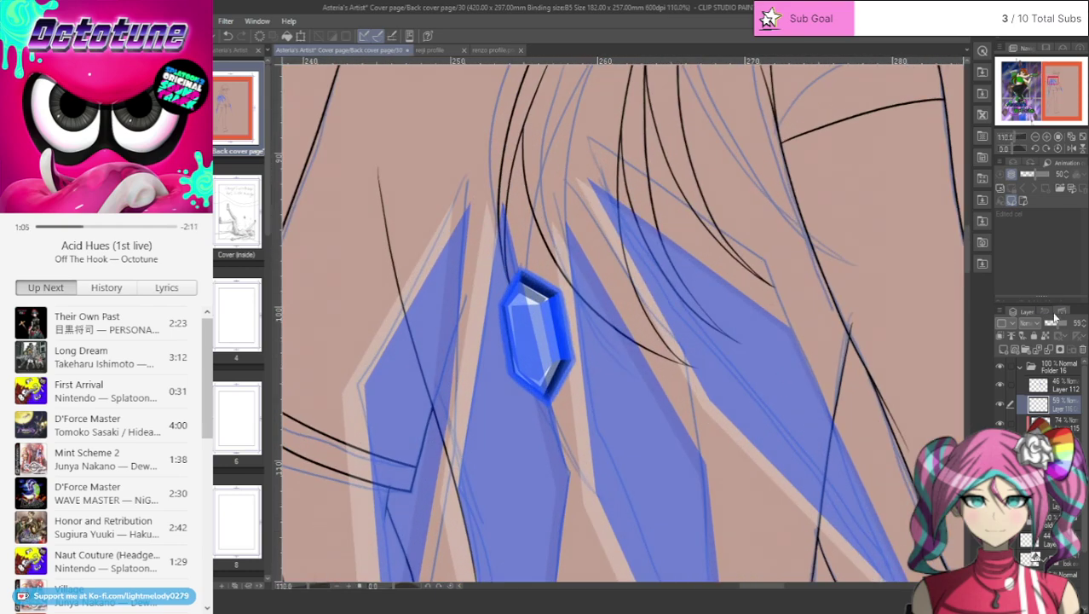
scroll(548, 349, down, 5)
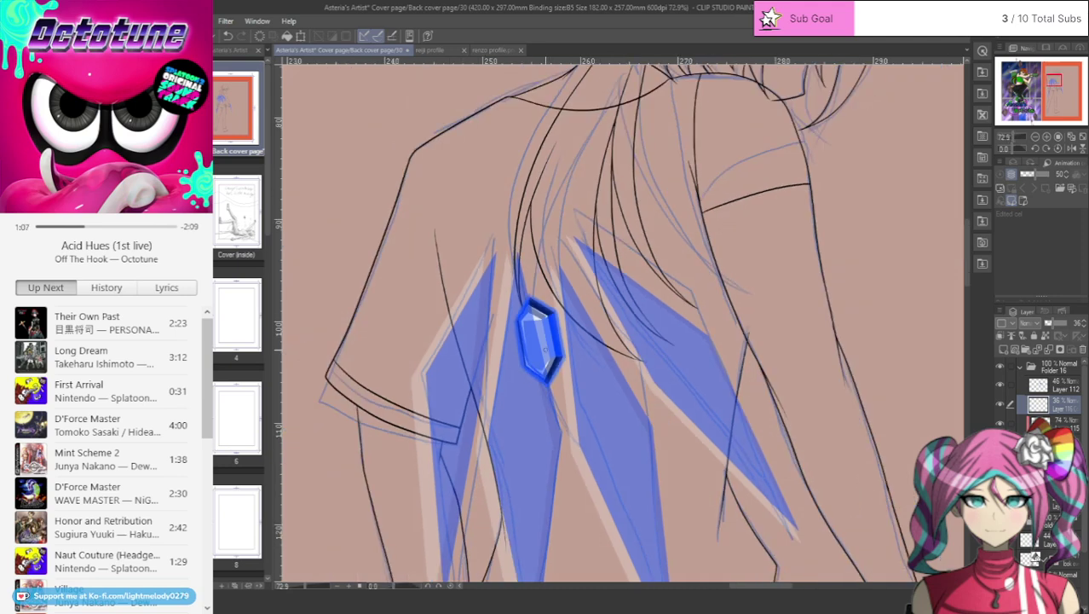
- Collapse Folder 16 and hide it so only the figure's line art shows on the back cover
scroll(549, 348, down, 2)
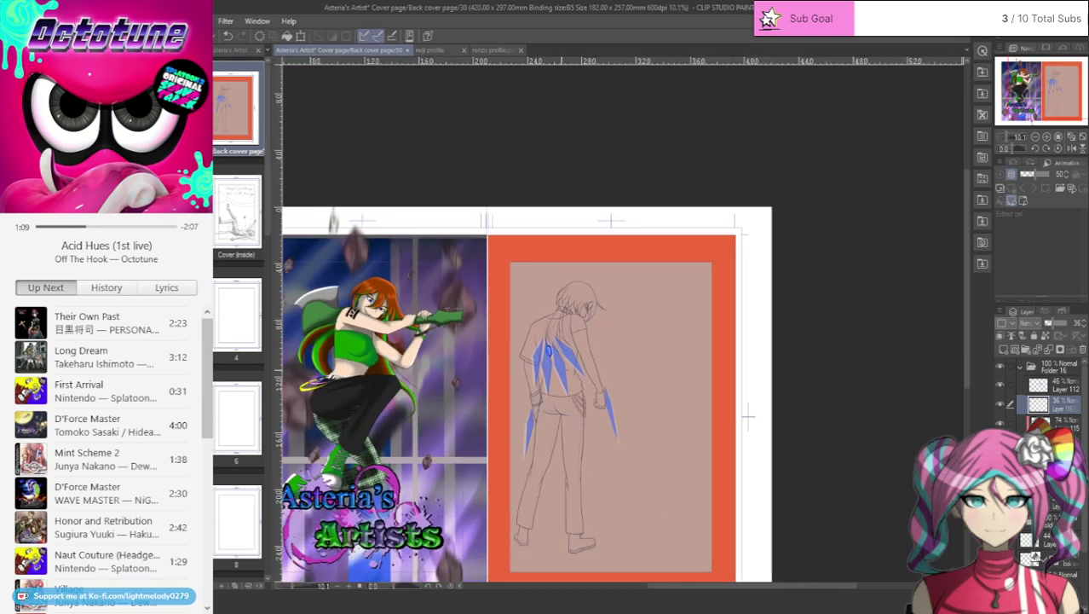
click(1021, 370)
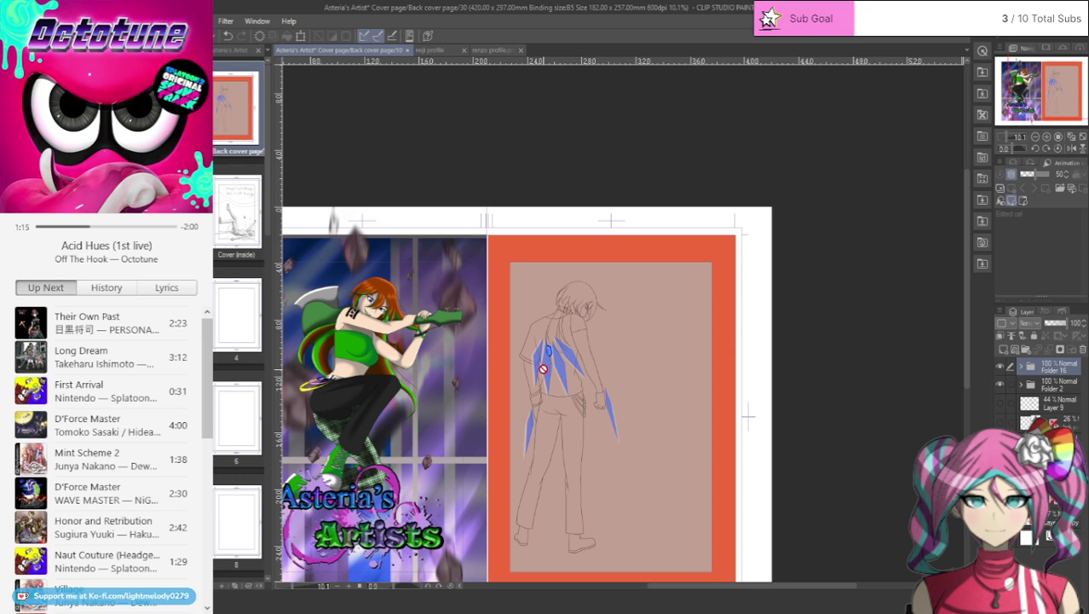
scroll(543, 368, up, 3)
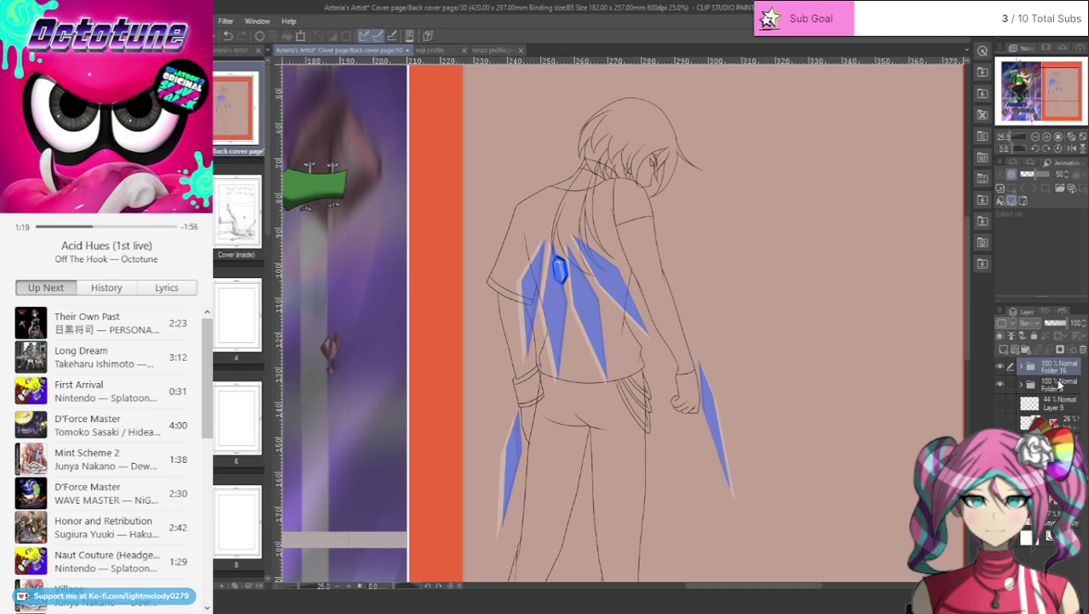
click(1001, 367)
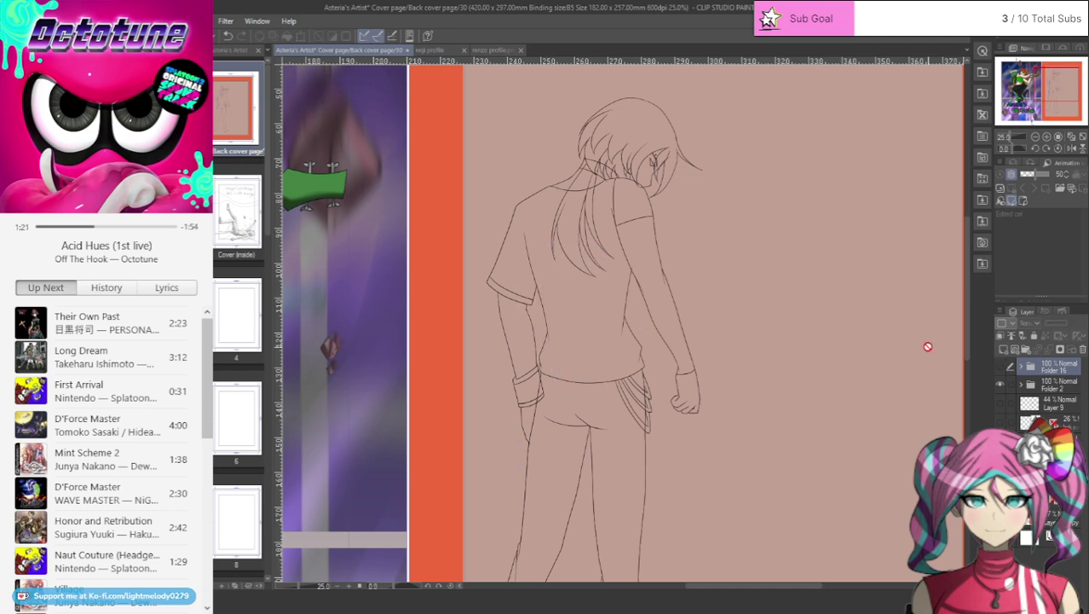
- Erase the shirt's neckline on Layer 103 where it passes behind the long ponytail strands
scroll(561, 213, up, 1)
scroll(561, 214, up, 2)
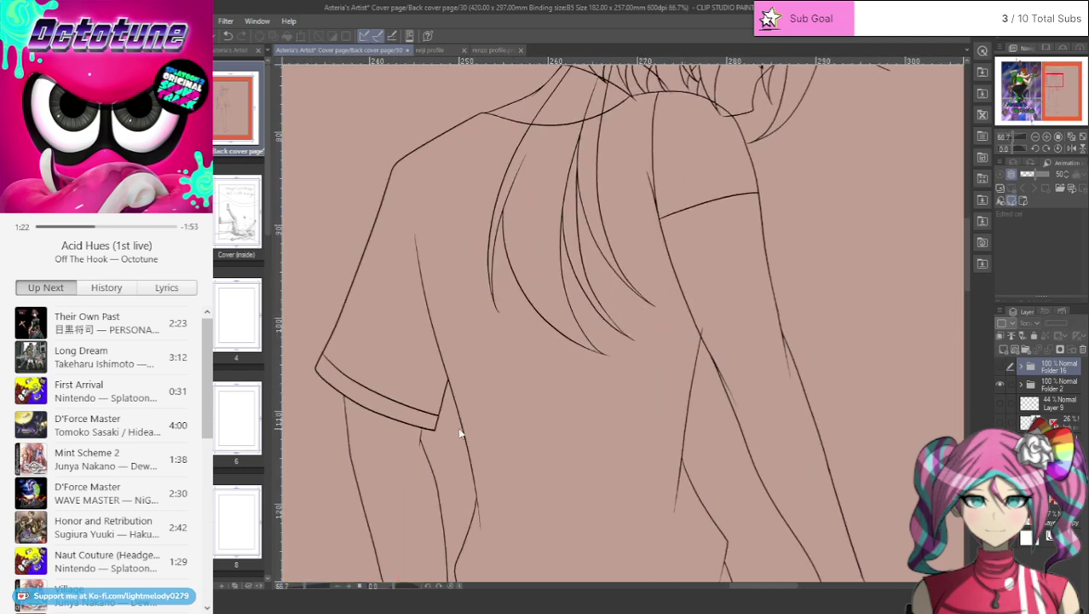
scroll(409, 443, up, 4)
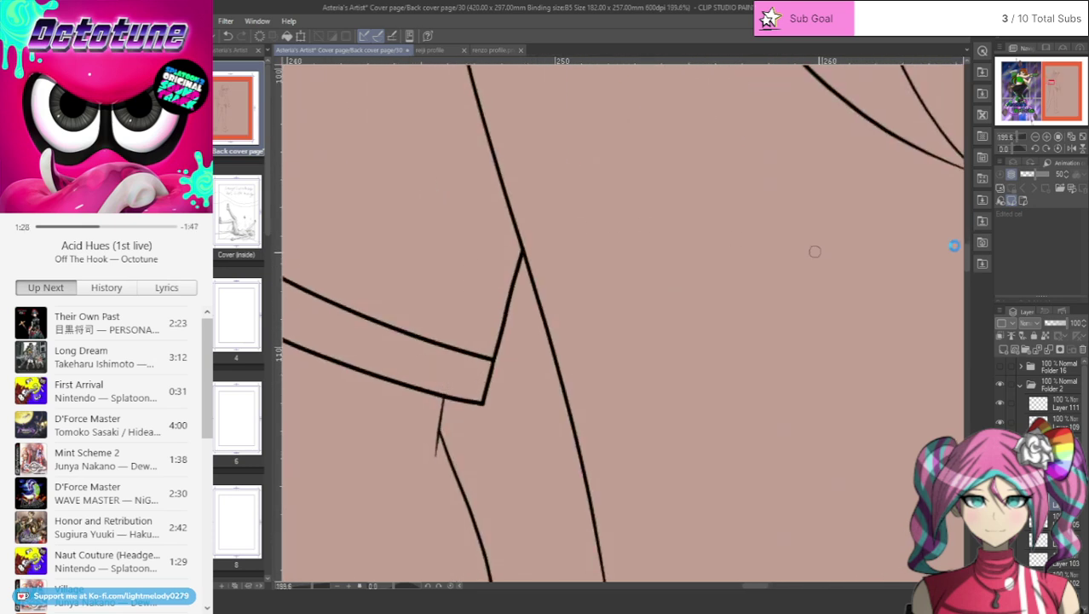
drag(969, 258, 967, 207)
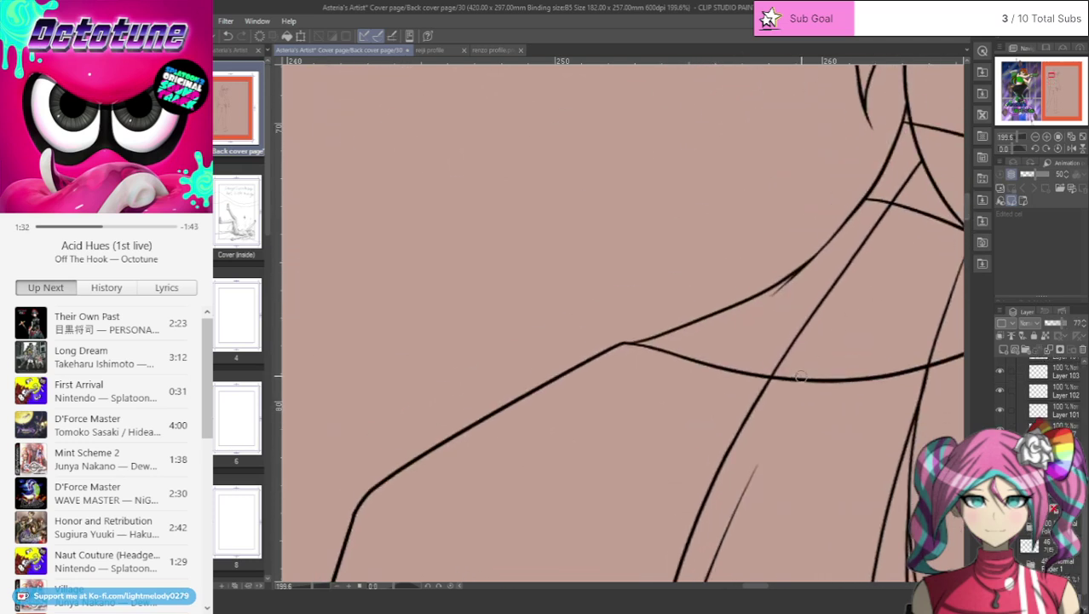
drag(812, 366, 795, 373)
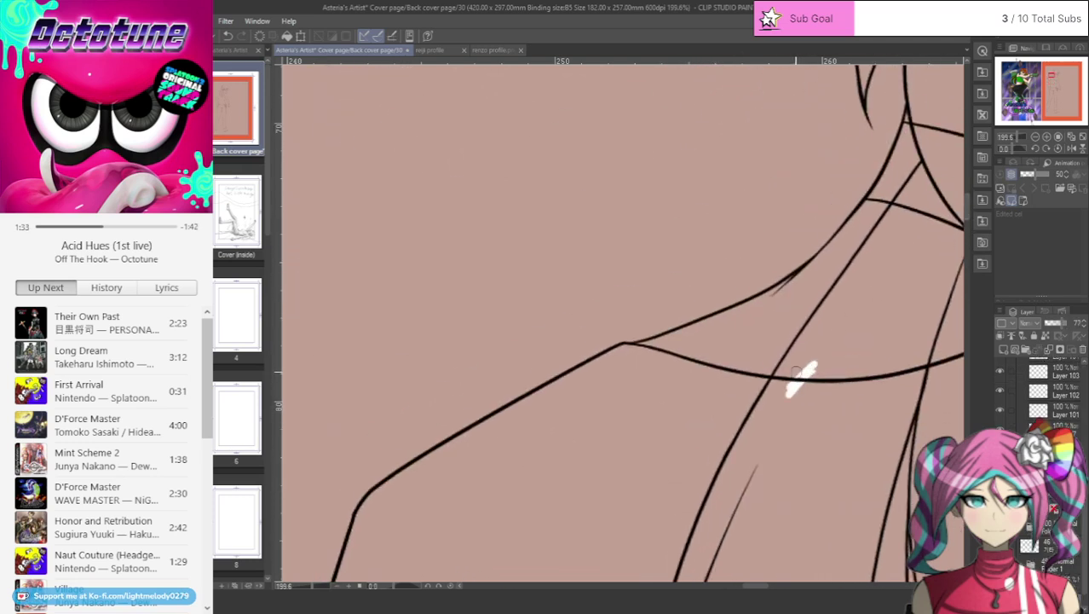
click(229, 36)
mouse_move(847, 374)
mouse_down()
mouse_move(798, 389)
mouse_move(782, 371)
mouse_up()
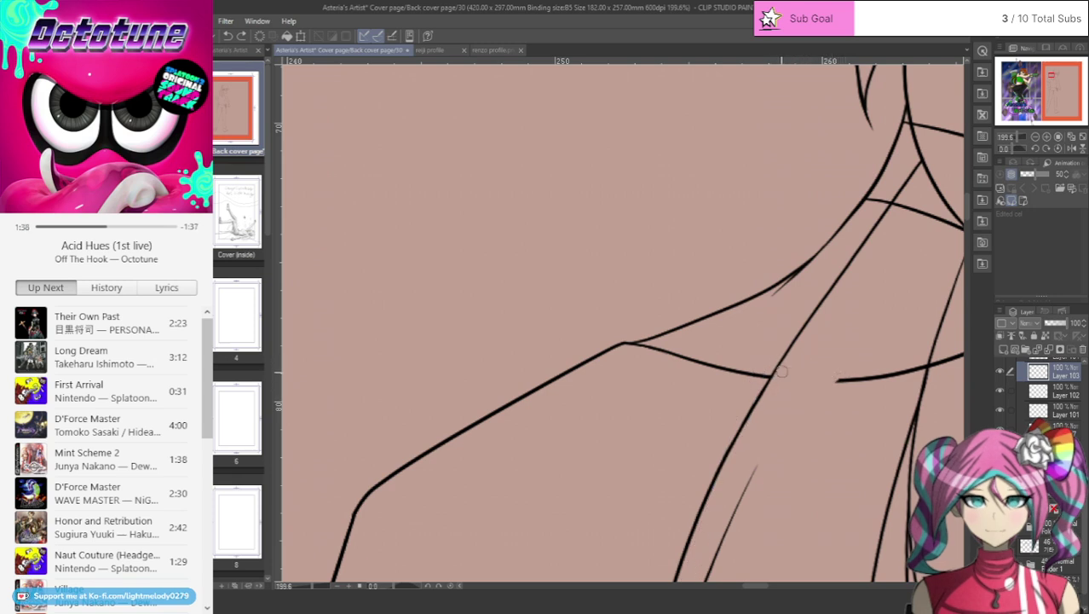
drag(761, 587, 775, 588)
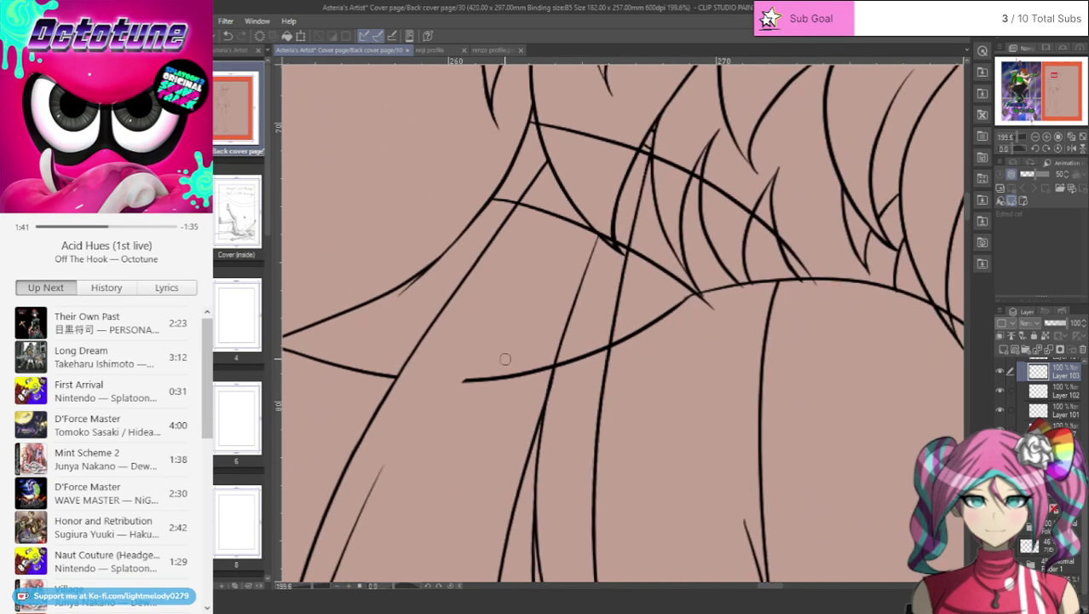
mouse_move(455, 388)
mouse_down()
mouse_move(601, 338)
mouse_move(602, 353)
mouse_up()
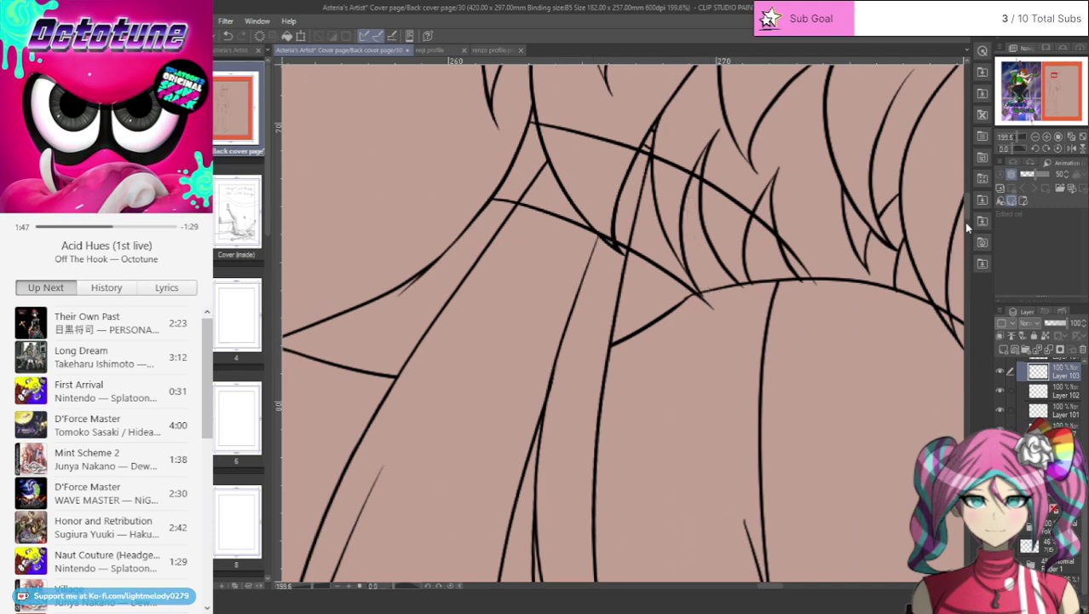
- Ink a thin curved strand from the tip of the middle hair lock down across the lock below it
drag(970, 277, 969, 208)
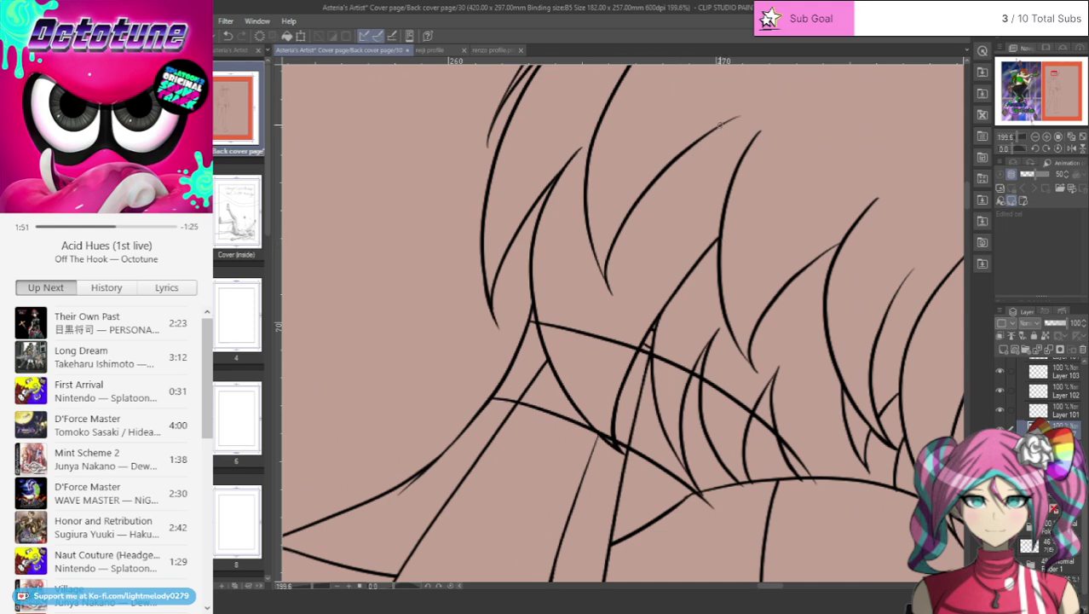
mouse_move(711, 132)
mouse_down()
mouse_move(672, 244)
mouse_move(675, 305)
mouse_up()
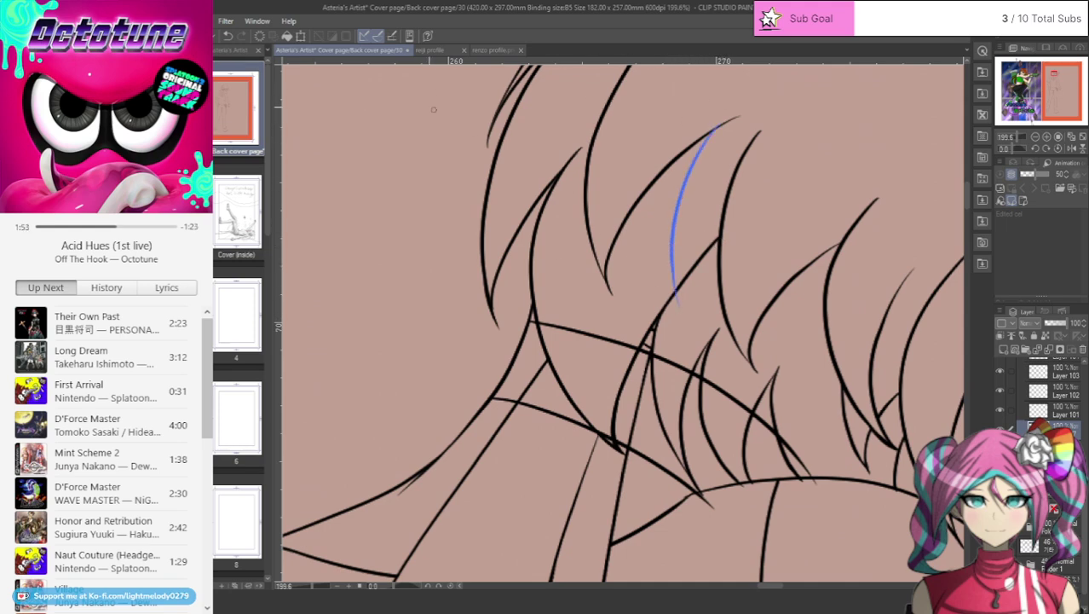
click(228, 36)
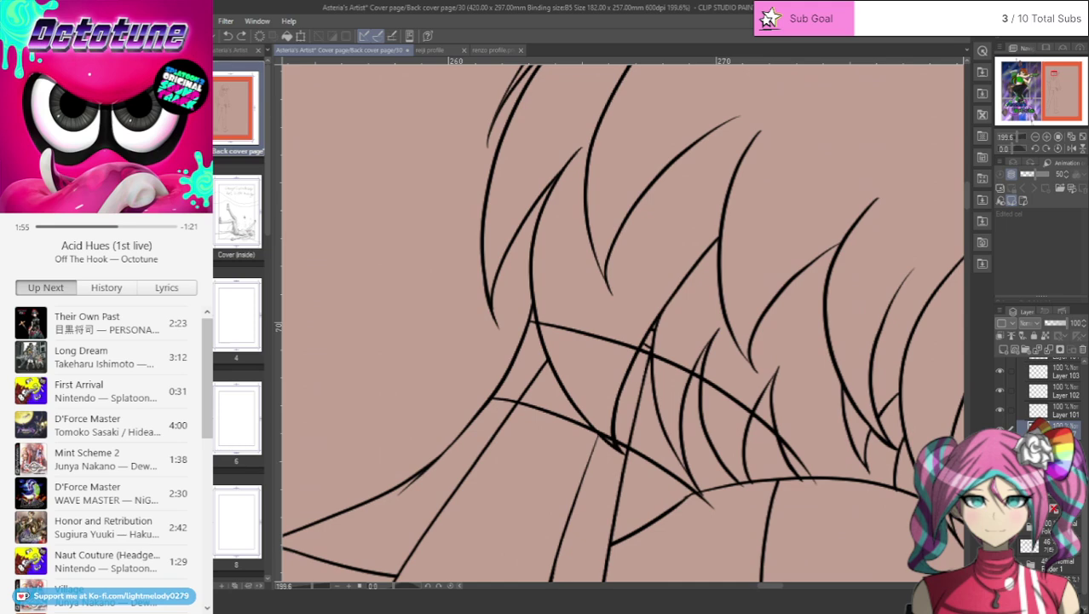
mouse_move(712, 128)
mouse_down()
mouse_move(688, 219)
mouse_move(695, 274)
mouse_move(722, 332)
mouse_move(709, 274)
mouse_move(729, 192)
mouse_up()
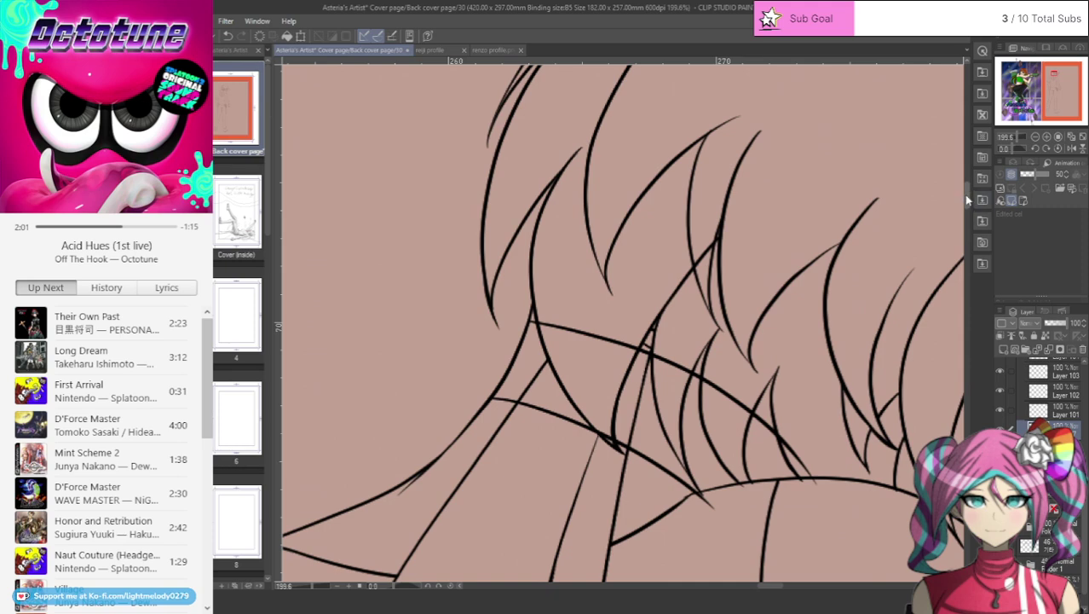
- Ink a narrow pointed hair lock between the outer strands at the upper back of the head
scroll(713, 218, up, 5)
mouse_move(690, 225)
mouse_down()
mouse_move(587, 333)
mouse_move(554, 407)
mouse_up()
drag(605, 342, 699, 258)
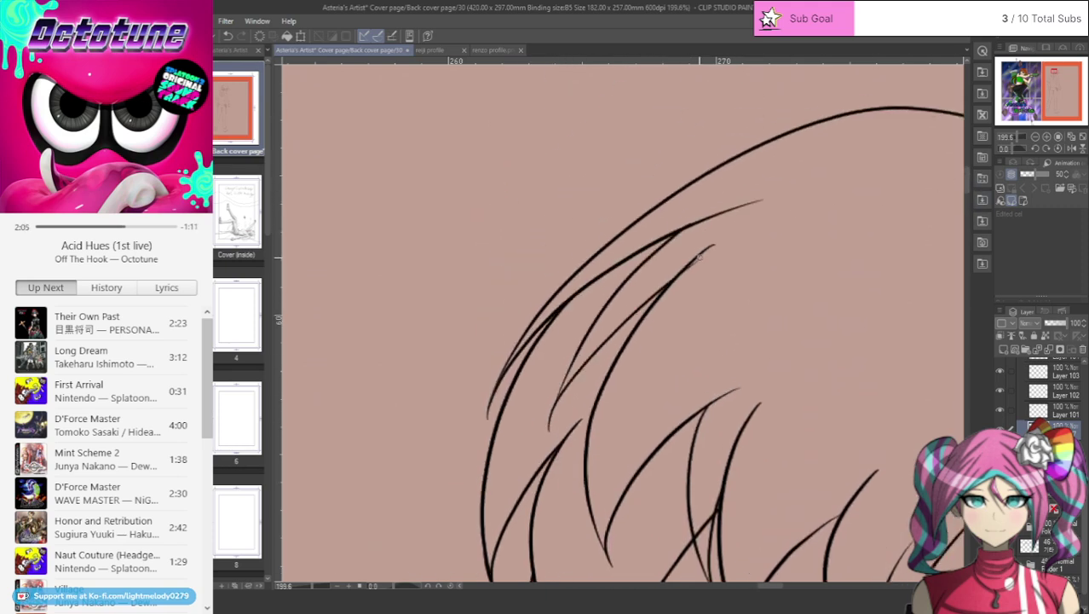
key(ctrl+z)
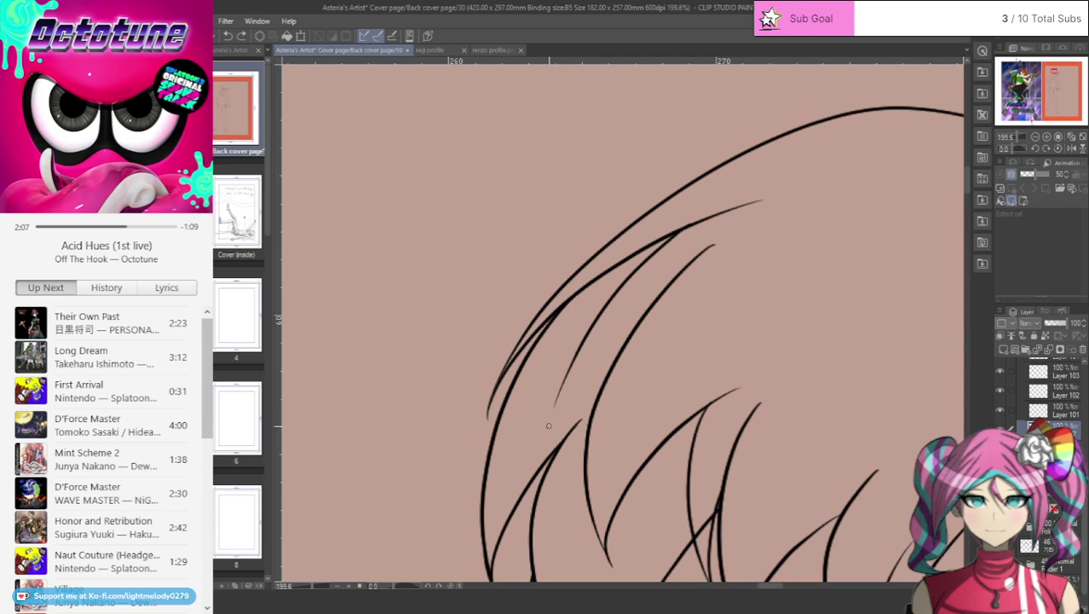
mouse_move(549, 429)
mouse_down()
mouse_move(593, 354)
mouse_move(716, 240)
mouse_move(646, 306)
mouse_up()
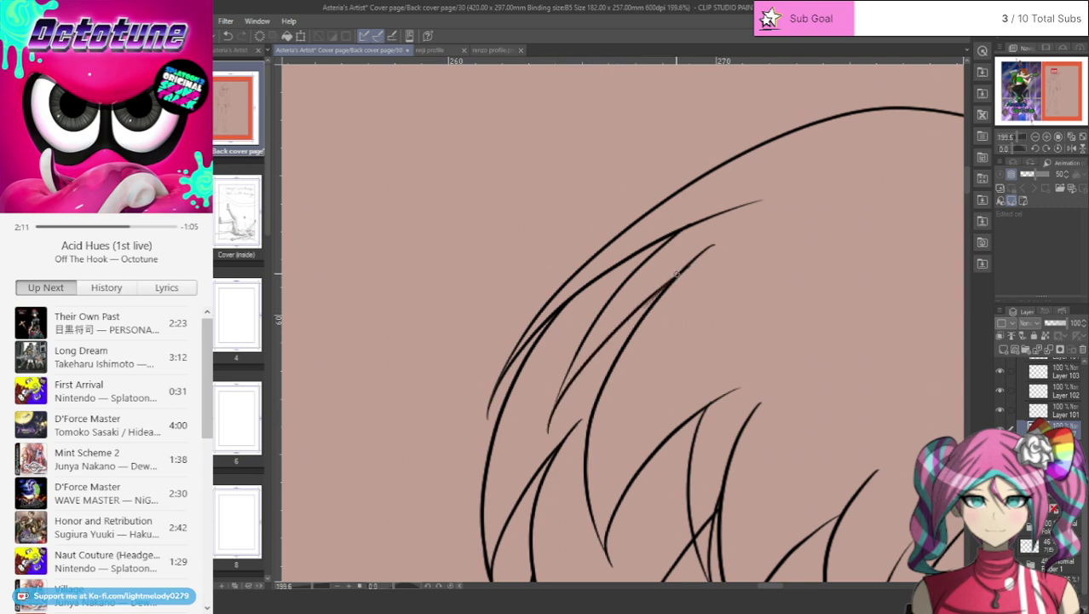
key(ctrl+z)
- Try to ink an extra curved strand beside the short lock behind the cheek
mouse_move(1025, 79)
mouse_down()
mouse_move(1051, 64)
mouse_move(1055, 76)
mouse_up()
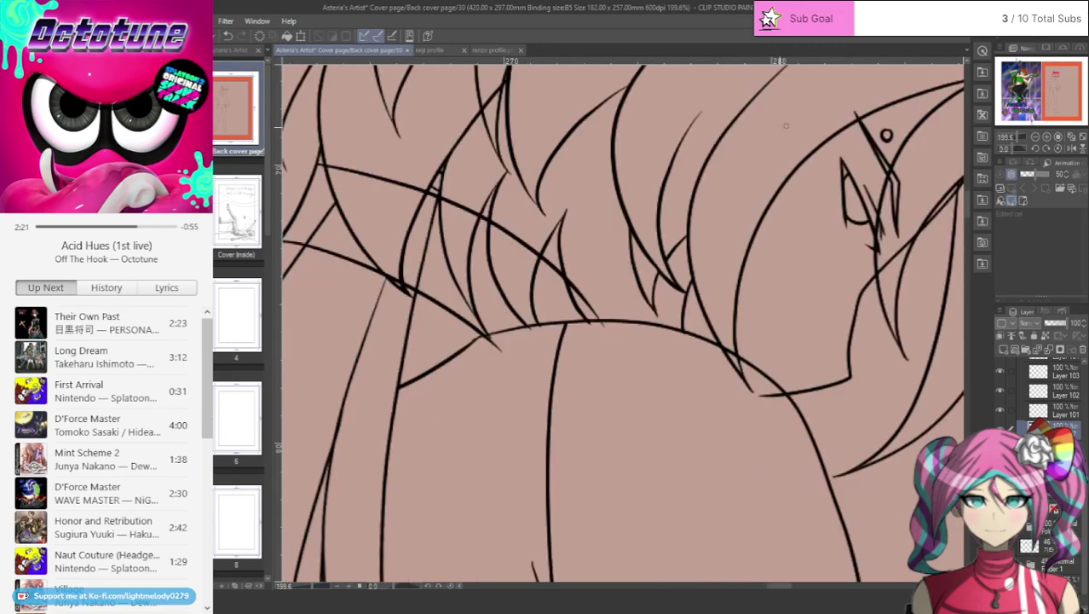
click(967, 63)
scroll(968, 179, down, 5)
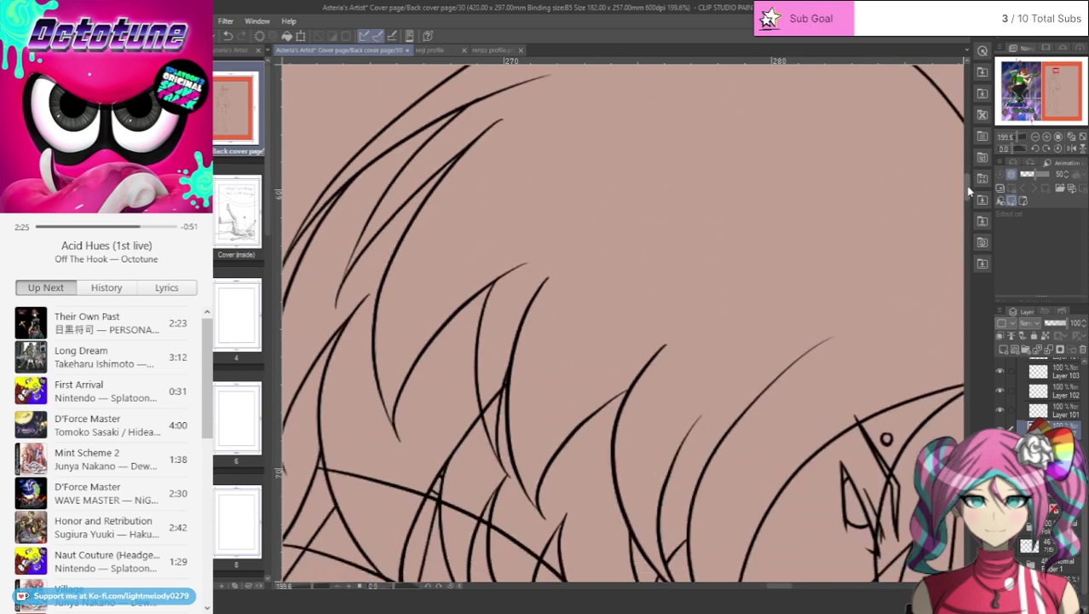
mouse_move(709, 245)
mouse_down()
mouse_move(684, 300)
mouse_move(679, 375)
mouse_up()
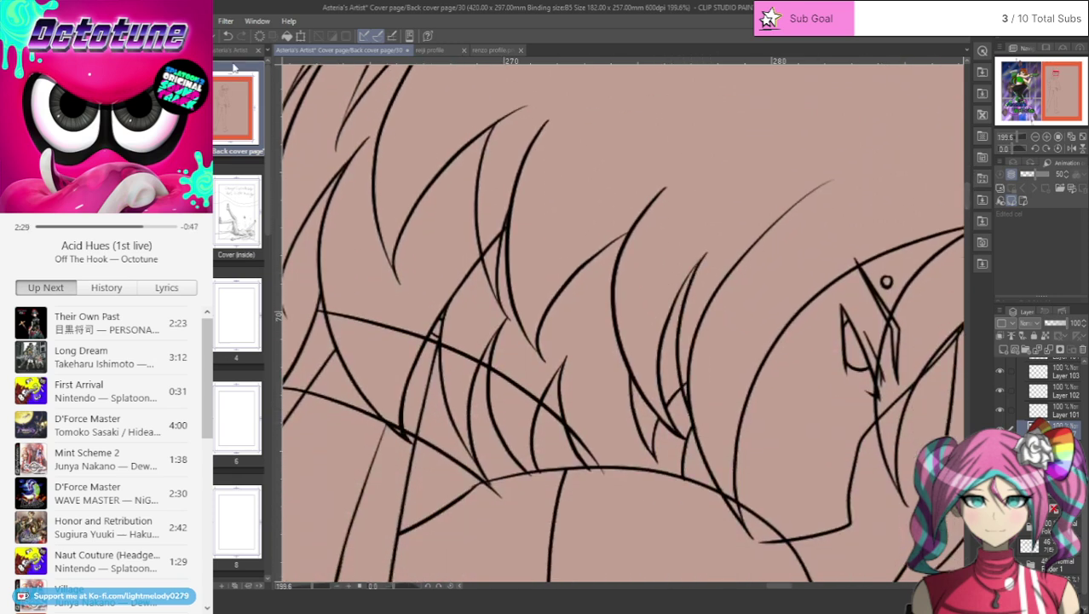
click(227, 35)
- Smooth the front hair outline where it bends into the long outward-sweeping bang
scroll(622, 295, down, 4)
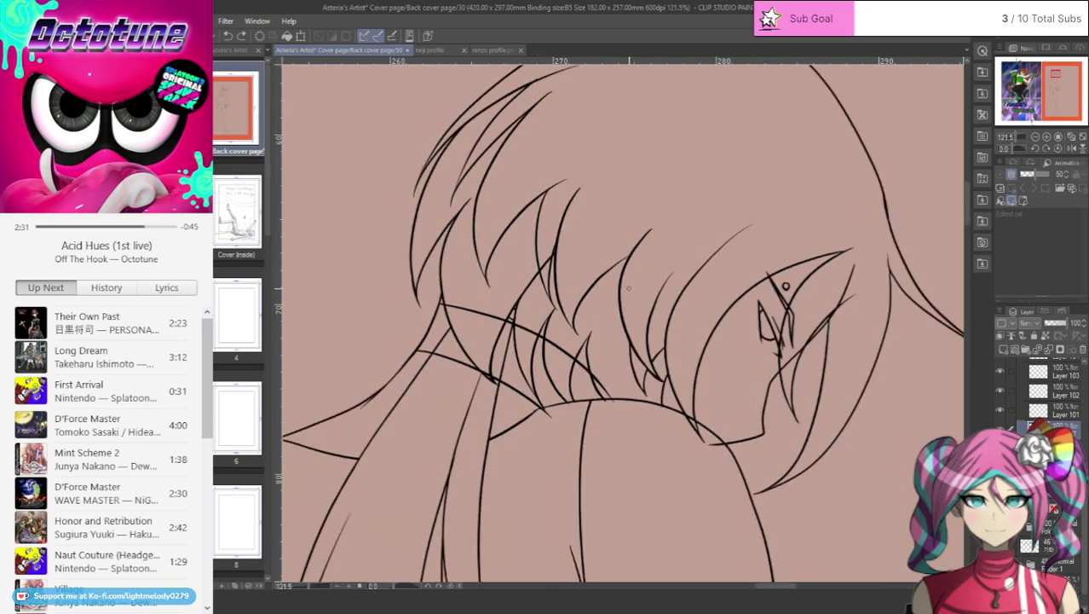
scroll(786, 278, up, 2)
scroll(775, 286, up, 2)
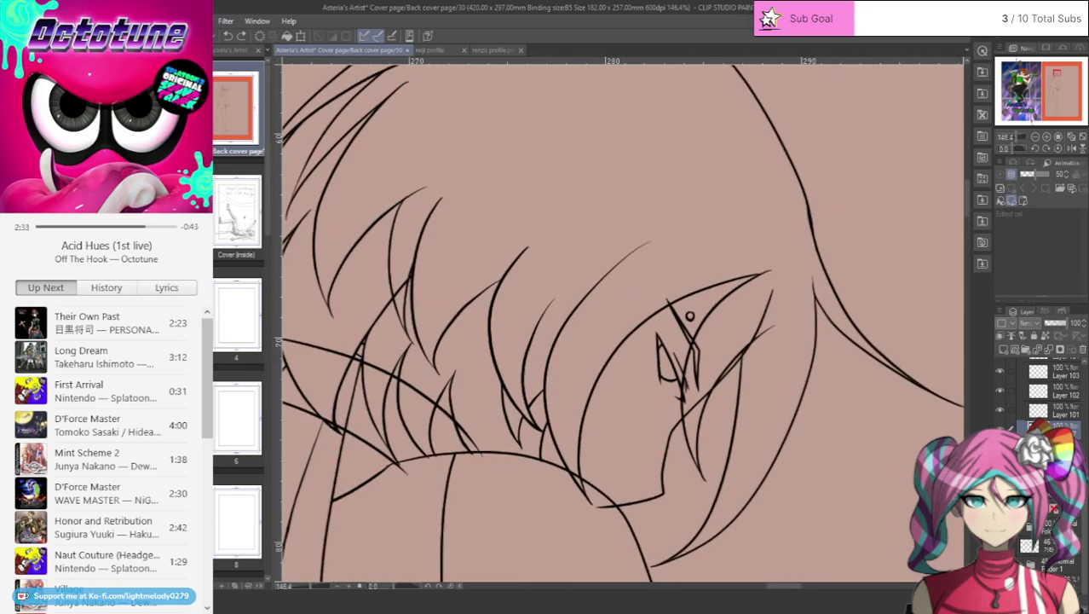
scroll(820, 303, up, 3)
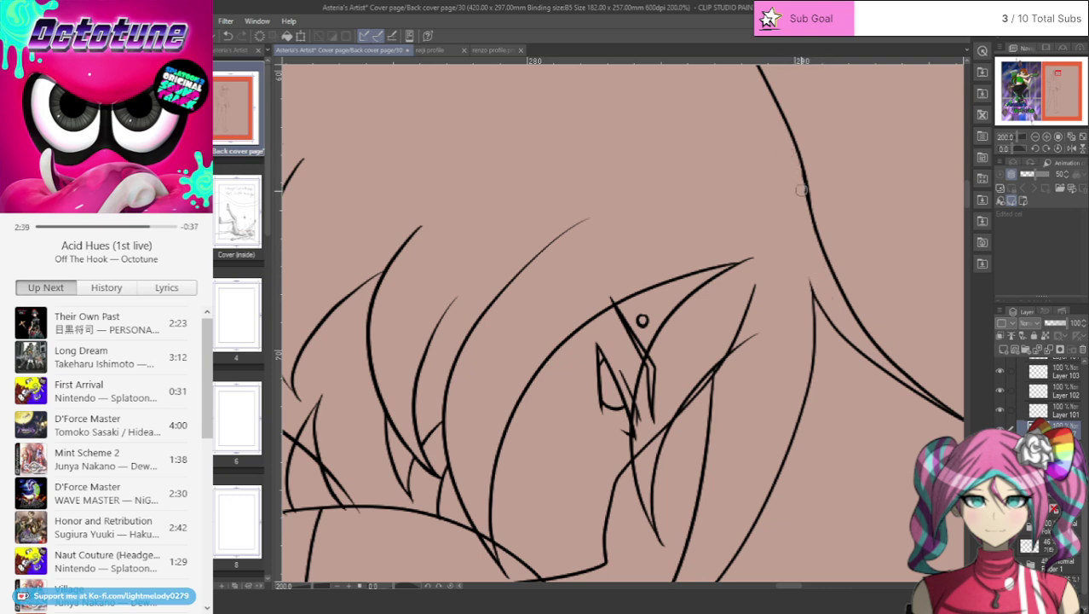
drag(802, 191, 826, 282)
scroll(684, 228, down, 4)
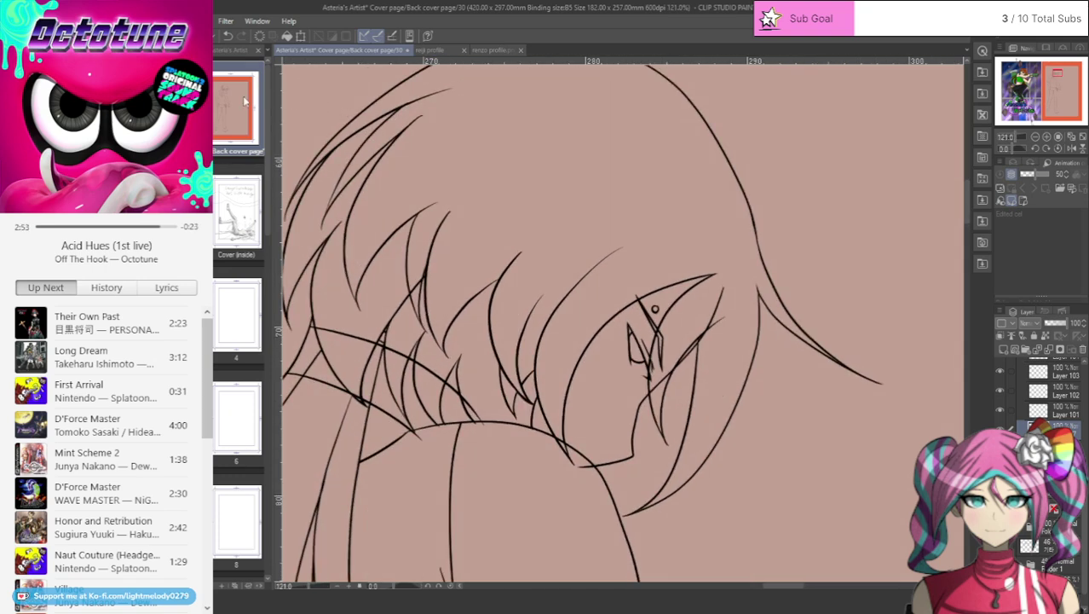
- Trim the blunt upper tip of the narrow lock at the back of the head into a fine taper
drag(366, 99, 461, 119)
scroll(499, 170, up, 5)
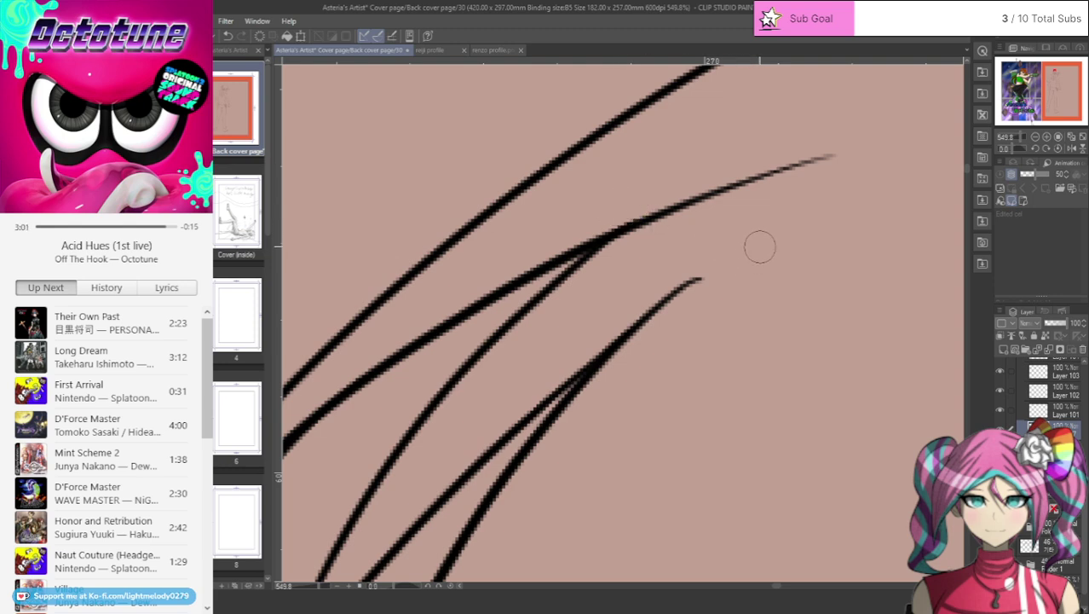
drag(683, 270, 673, 285)
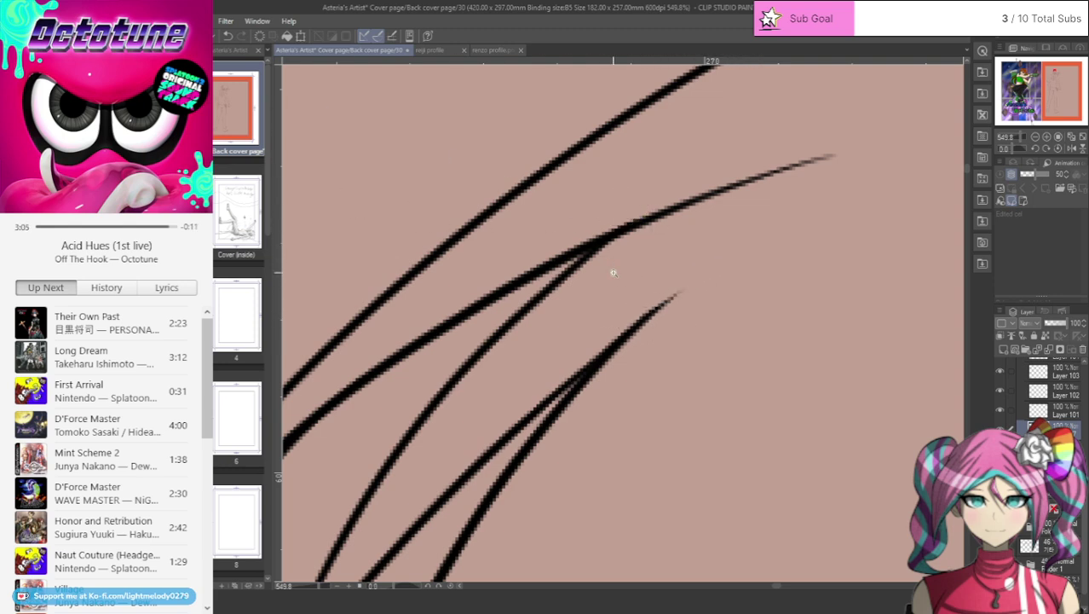
drag(614, 273, 538, 223)
drag(640, 348, 684, 385)
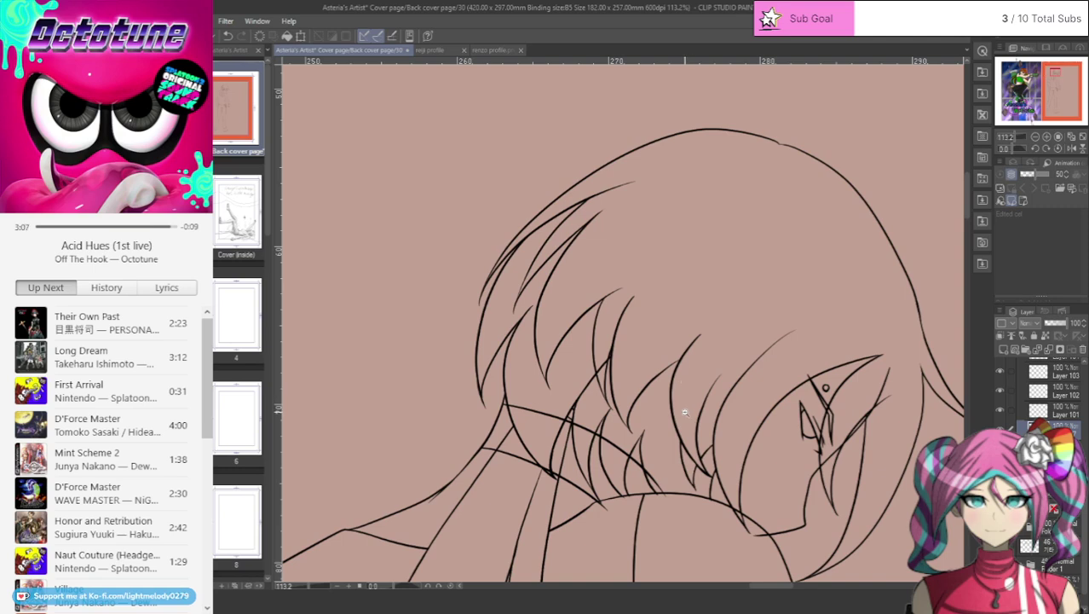
- Erase the thin strand between the two middle hair locks and trim the end of the lower lock it crosses
scroll(639, 382, up, 4)
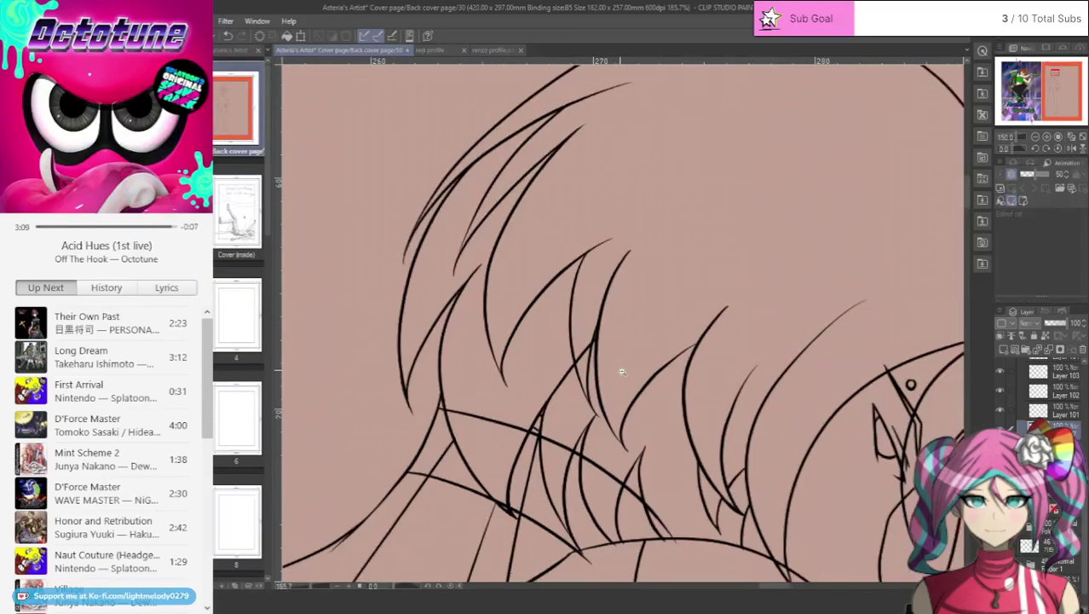
scroll(585, 329, up, 1)
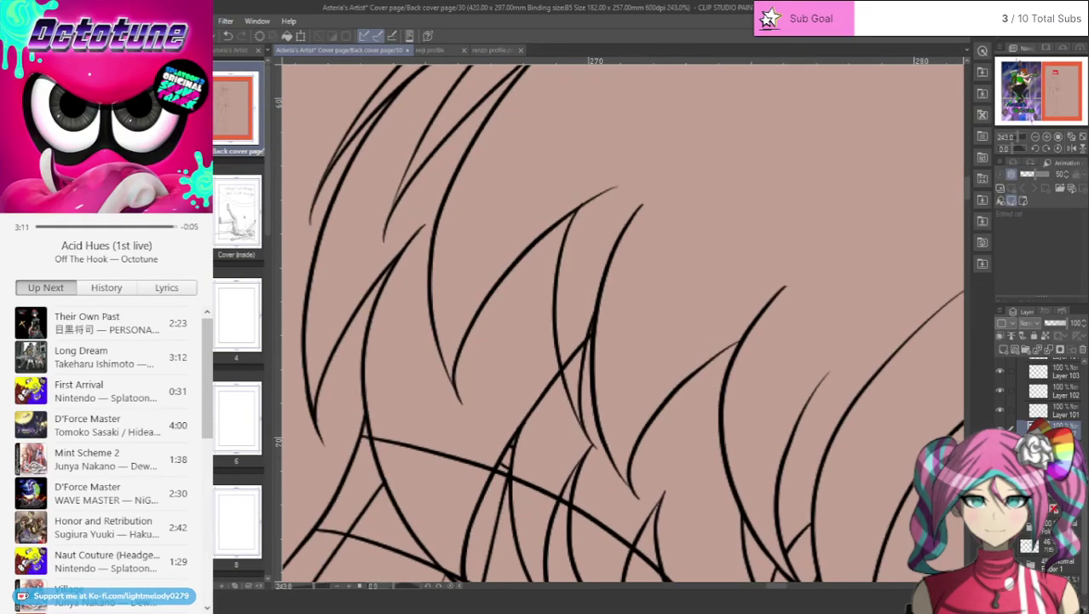
mouse_move(556, 406)
mouse_down()
mouse_move(582, 425)
mouse_move(586, 306)
mouse_move(581, 356)
mouse_move(585, 310)
mouse_move(558, 390)
mouse_move(576, 349)
mouse_move(542, 375)
mouse_move(566, 353)
mouse_move(552, 369)
mouse_move(540, 319)
mouse_up()
drag(537, 280, 588, 211)
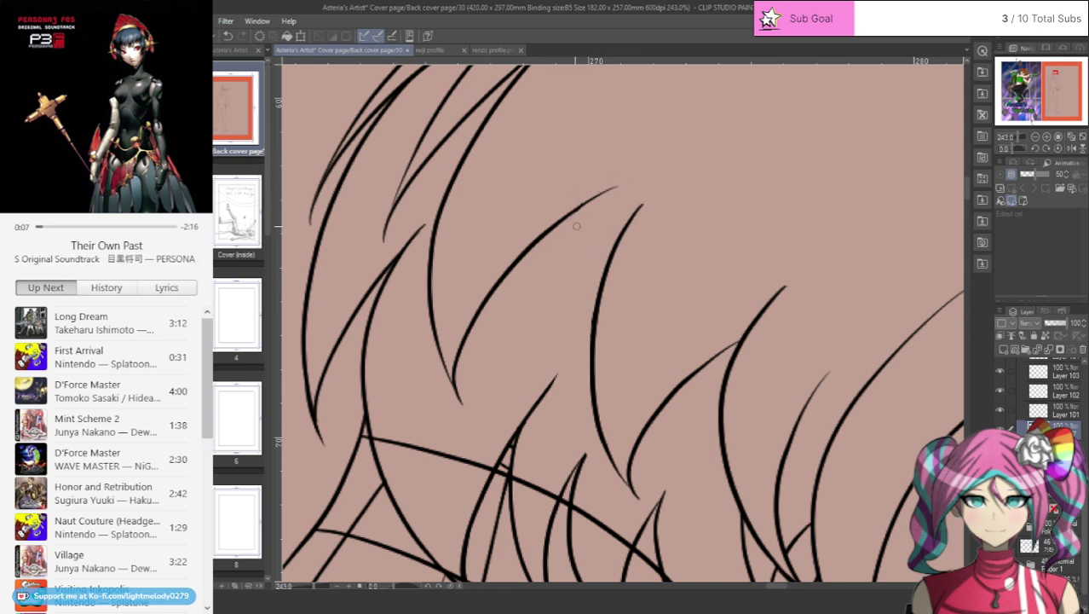
- Extend the two middle hair lock lines to meet in a sharp point, cleaning up the tip and the join
mouse_move(597, 192)
mouse_down()
mouse_move(700, 150)
mouse_move(641, 203)
mouse_up()
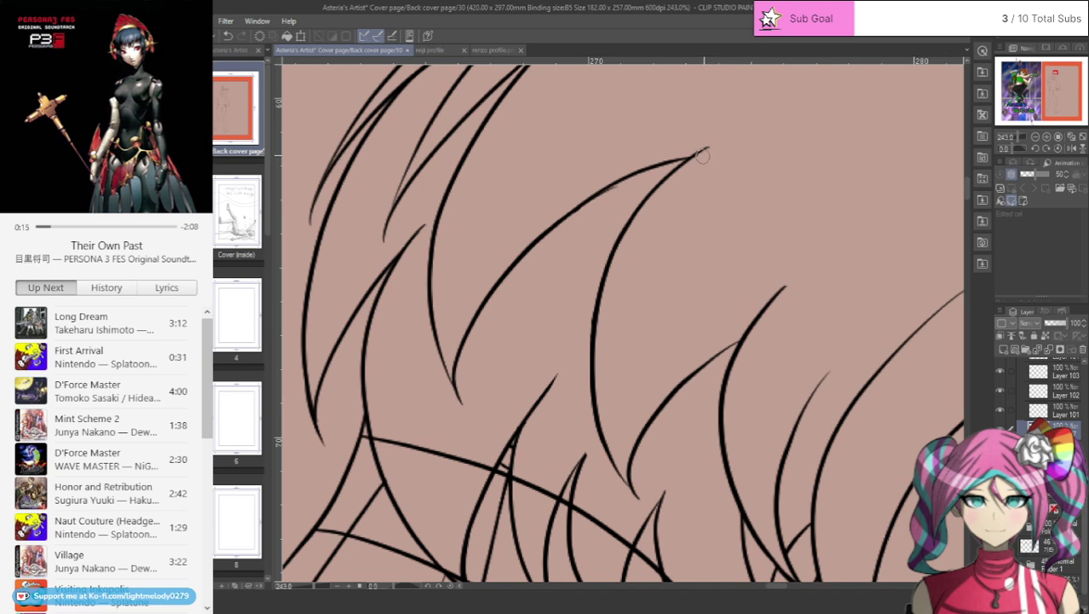
drag(718, 143, 686, 150)
drag(609, 194, 569, 222)
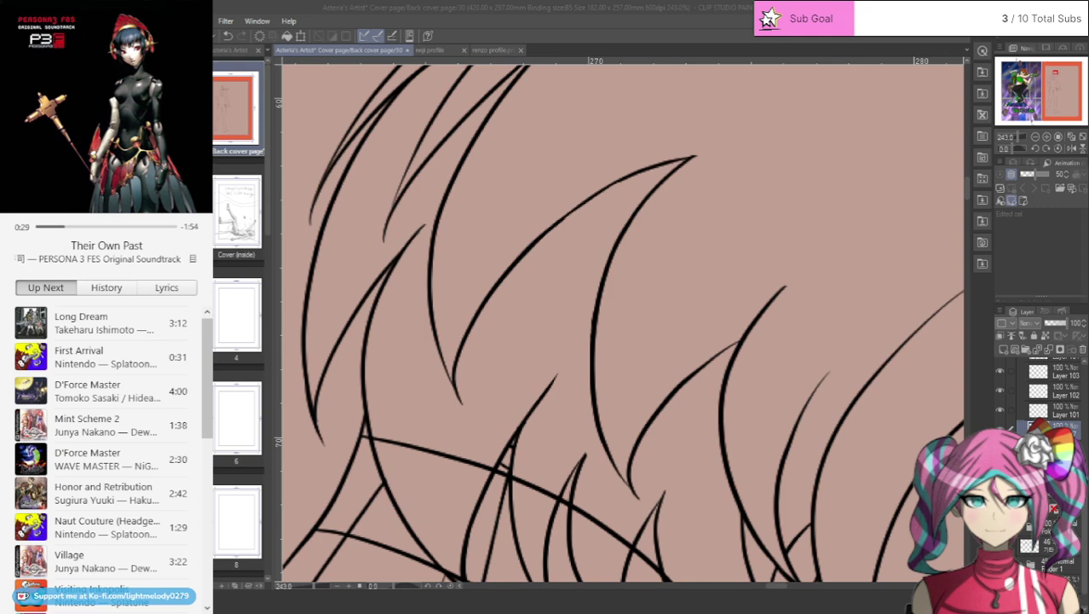
- Redraw over the upper line of the pointed middle lock to smooth its curve and thicken its join
scroll(591, 162, up, 2)
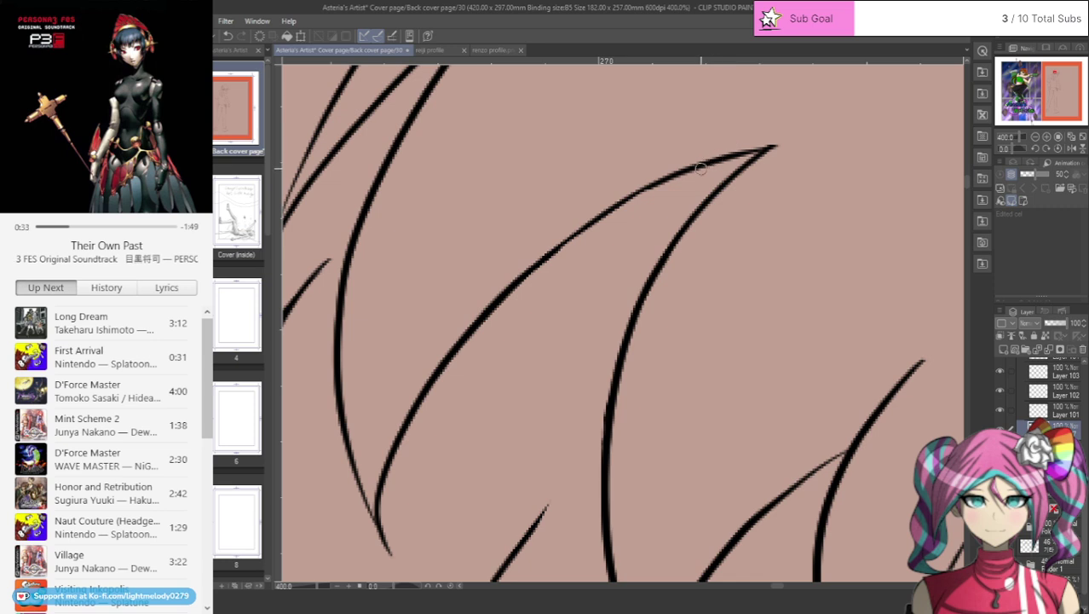
mouse_move(695, 166)
mouse_down()
mouse_move(635, 193)
mouse_move(476, 314)
mouse_up()
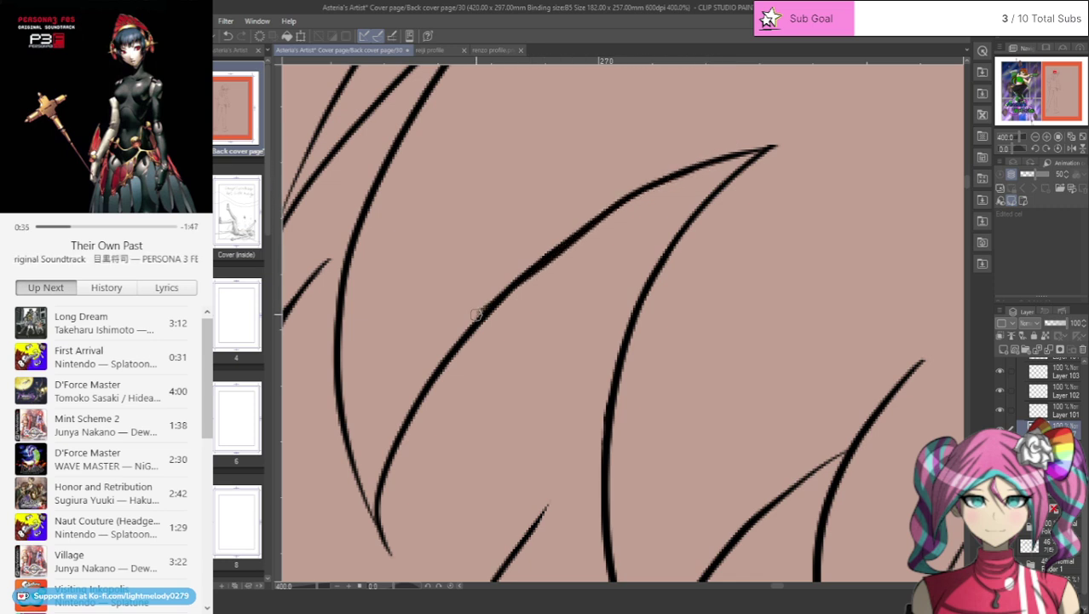
key(ctrl+z)
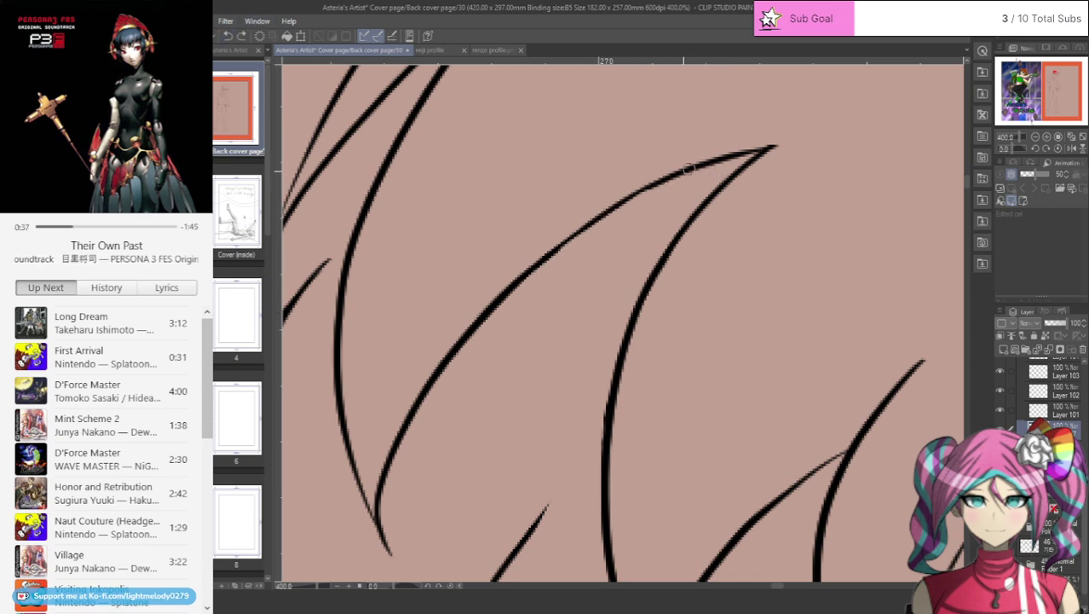
mouse_move(689, 169)
mouse_down()
mouse_move(555, 247)
mouse_move(443, 358)
mouse_up()
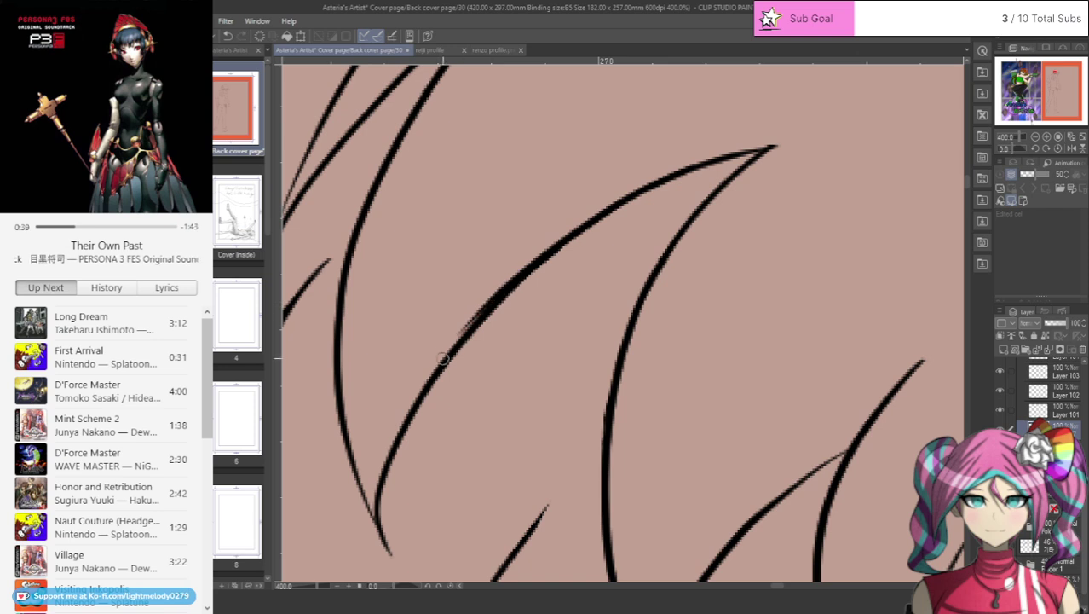
key(ctrl+z)
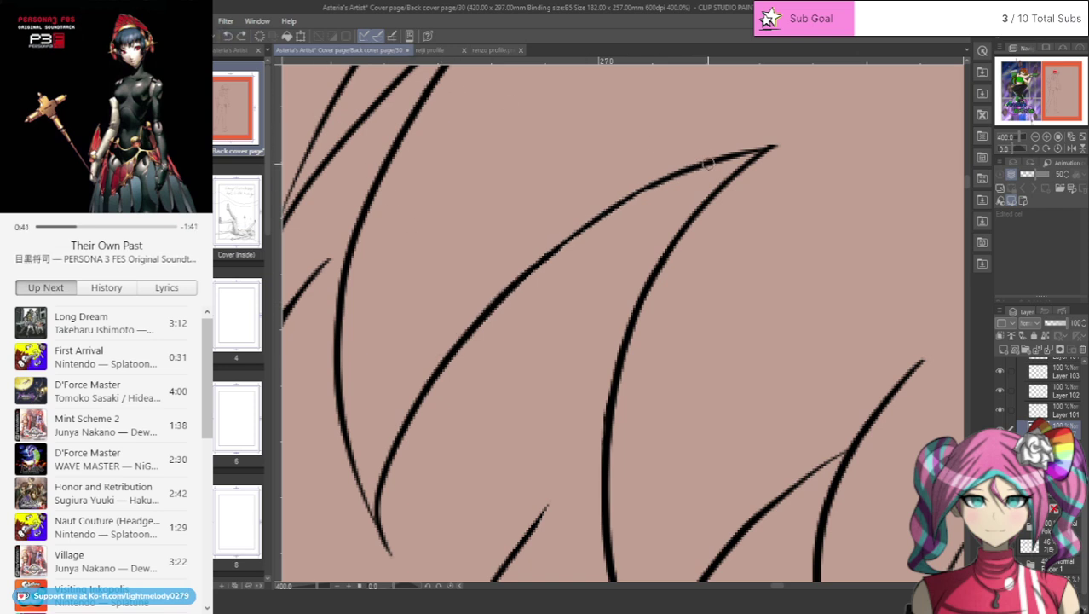
mouse_move(707, 163)
mouse_down()
mouse_move(596, 224)
mouse_move(482, 307)
mouse_up()
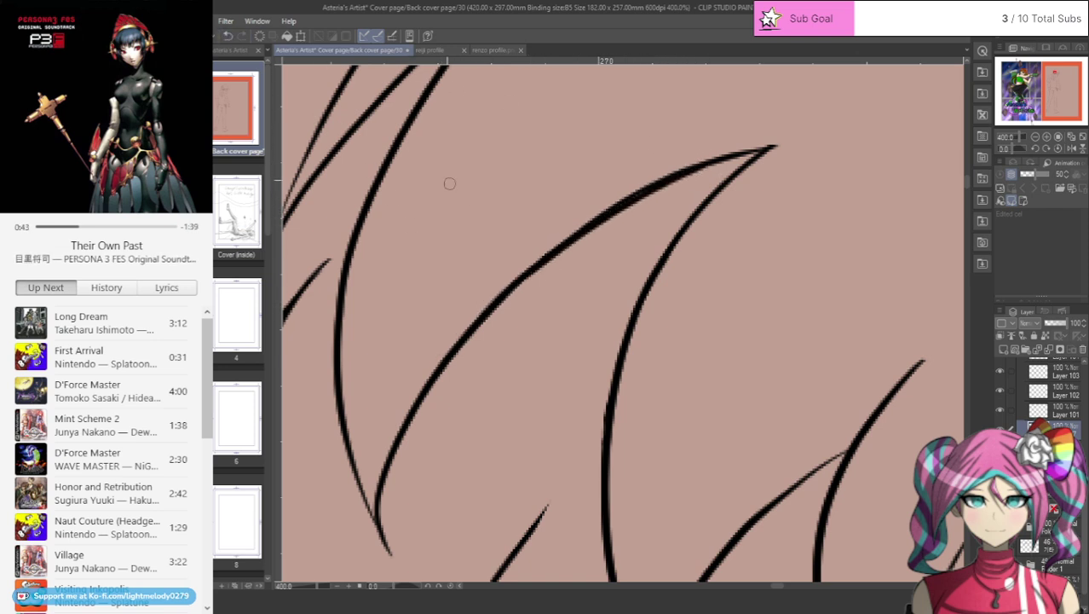
- Redraw the upper line of the pointed middle lock and extend its tip in a taper past the join
key(ctrl+z)
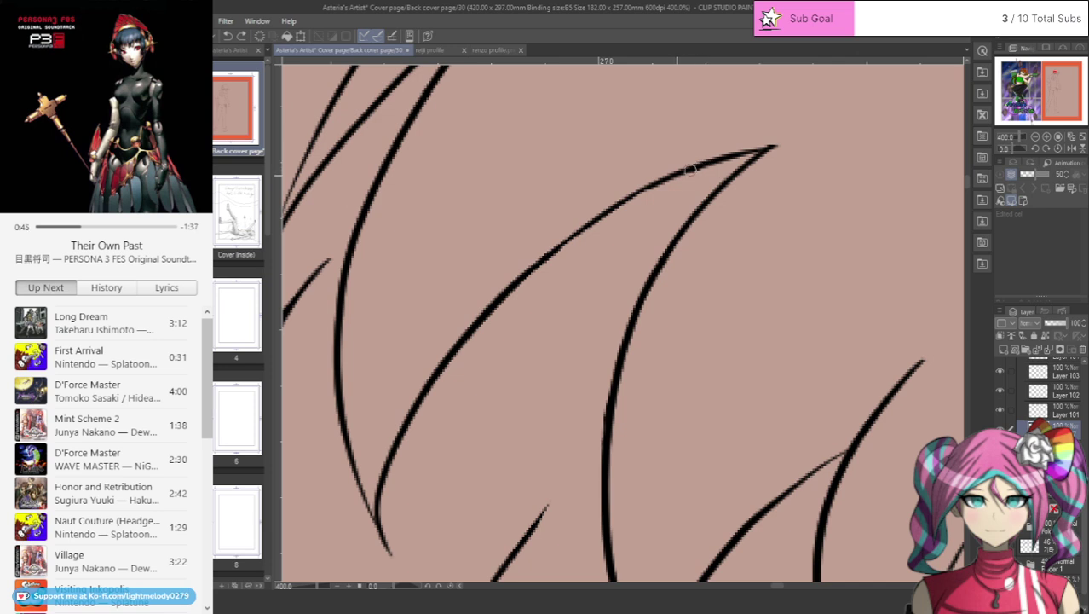
mouse_move(691, 169)
mouse_down()
mouse_move(516, 281)
mouse_move(463, 350)
mouse_up()
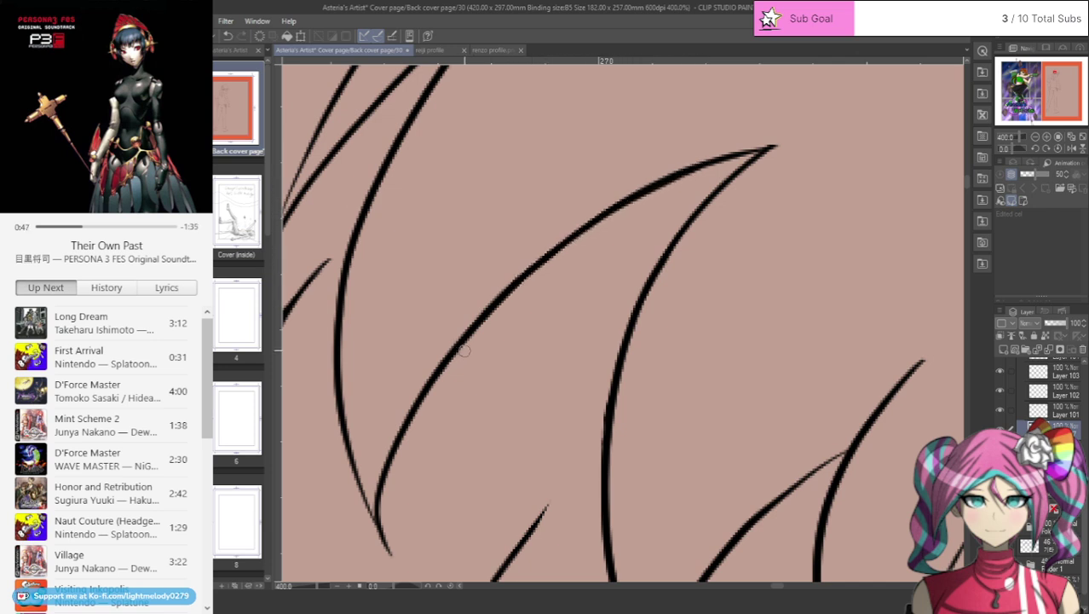
drag(694, 167, 793, 145)
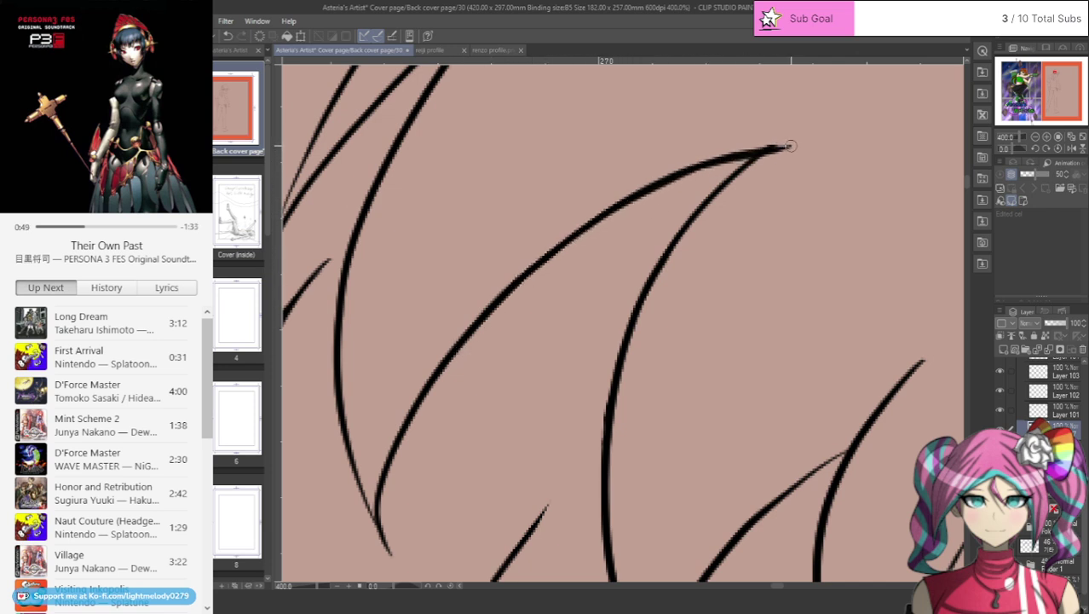
click(228, 35)
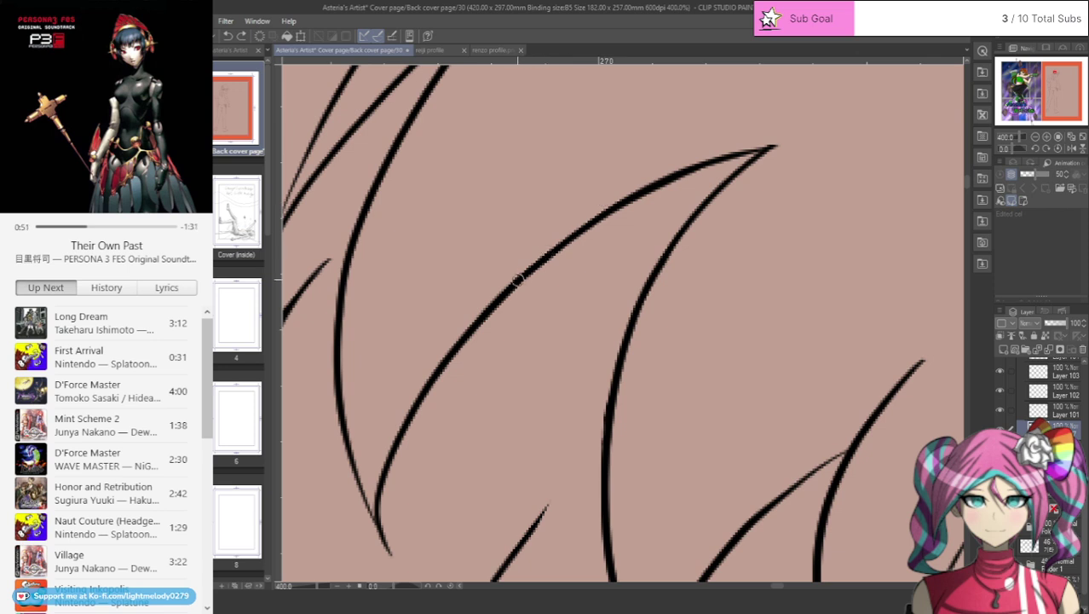
mouse_move(558, 247)
mouse_down()
mouse_move(651, 184)
mouse_move(820, 135)
mouse_up()
click(228, 35)
drag(689, 164, 818, 138)
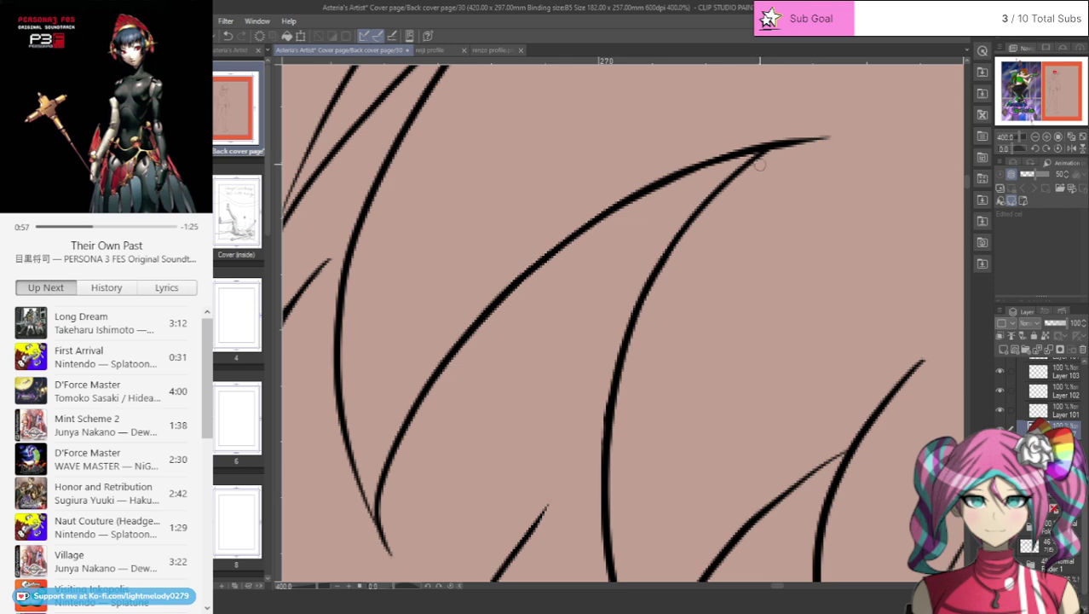
- Thicken the thin lower end of the back lock's line down to its pointed tip
scroll(759, 166, down, 3)
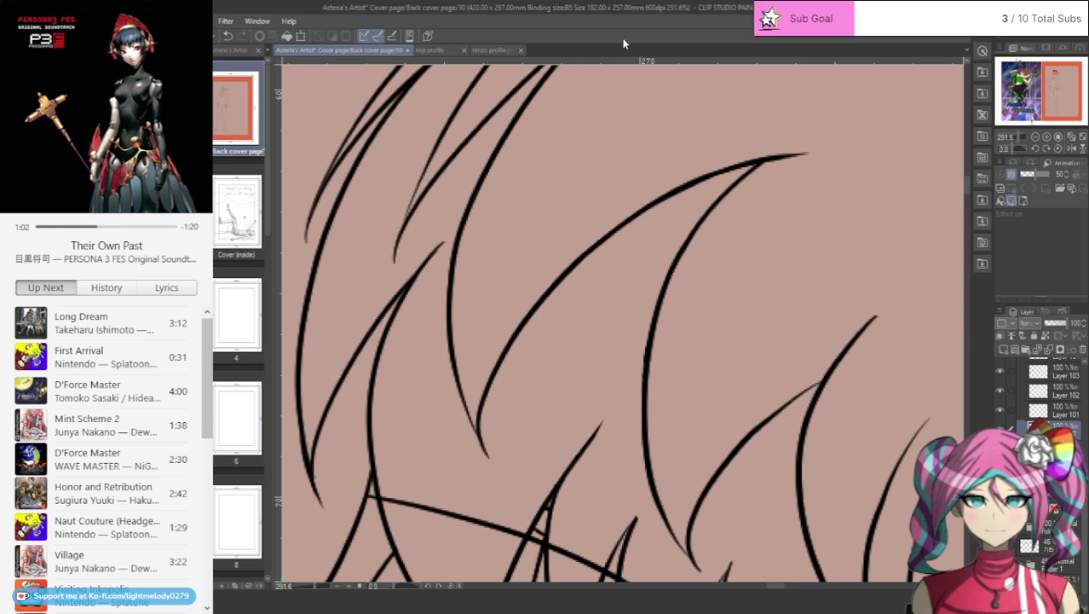
scroll(498, 444, up, 2)
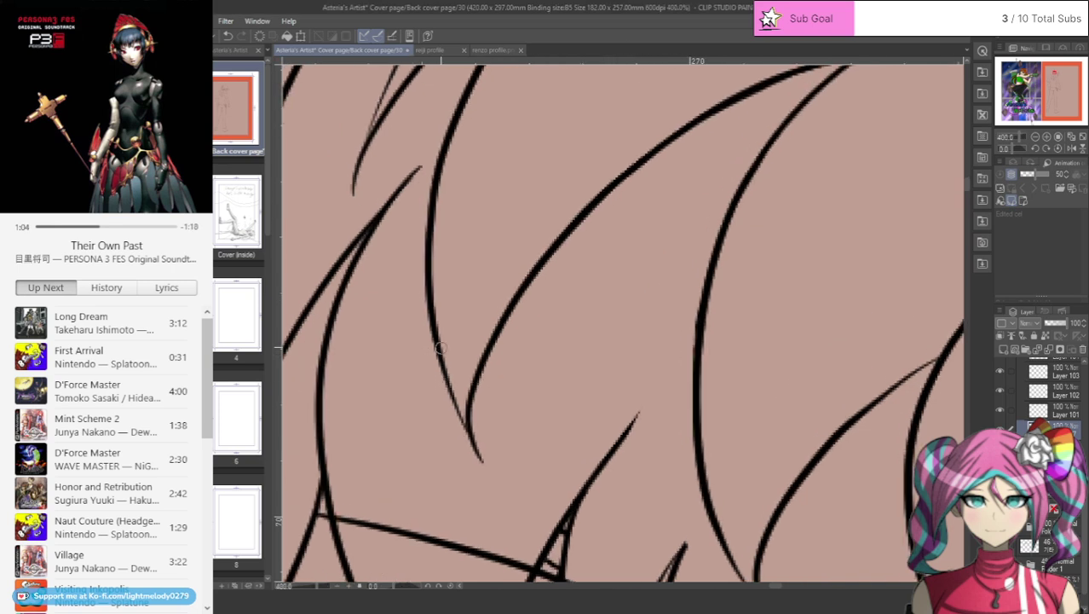
drag(437, 345, 484, 466)
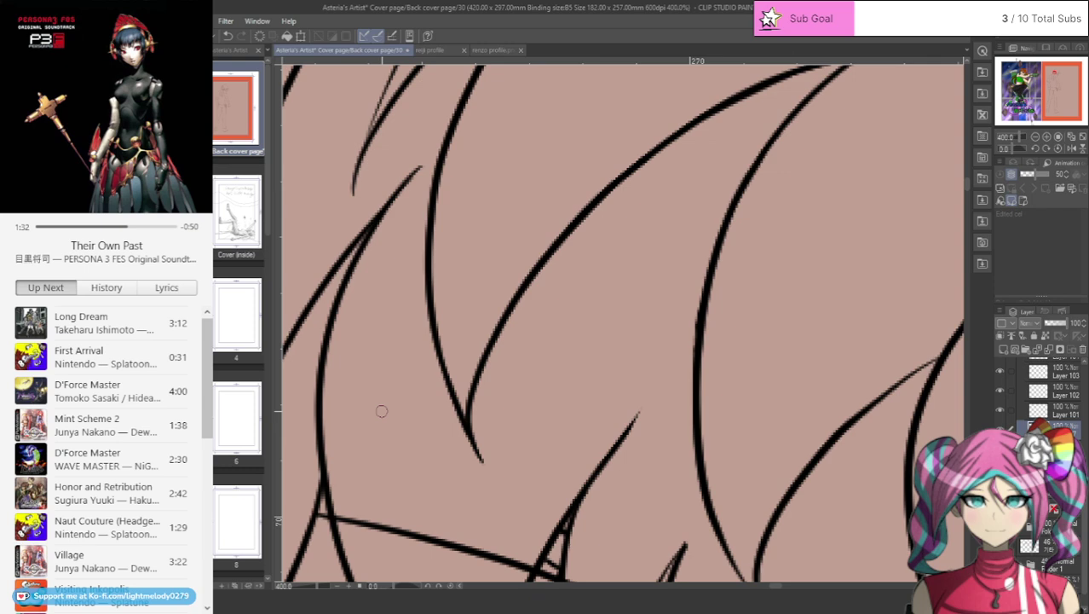
- Erase the ends of the lower hair locks that overlap the shoulder outline beside the cheek
scroll(429, 229, down, 4)
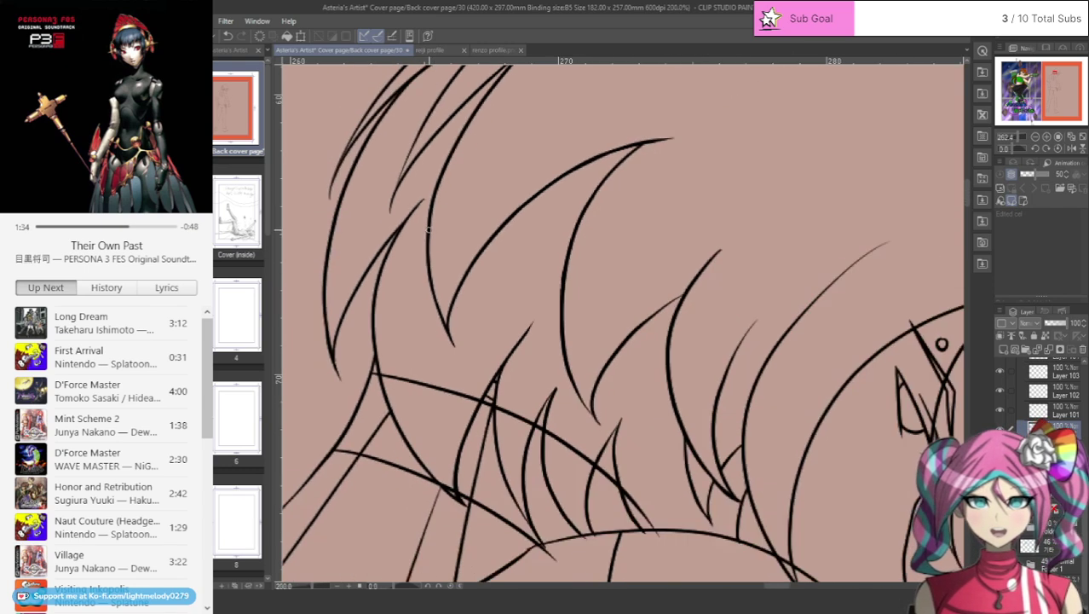
scroll(428, 229, down, 4)
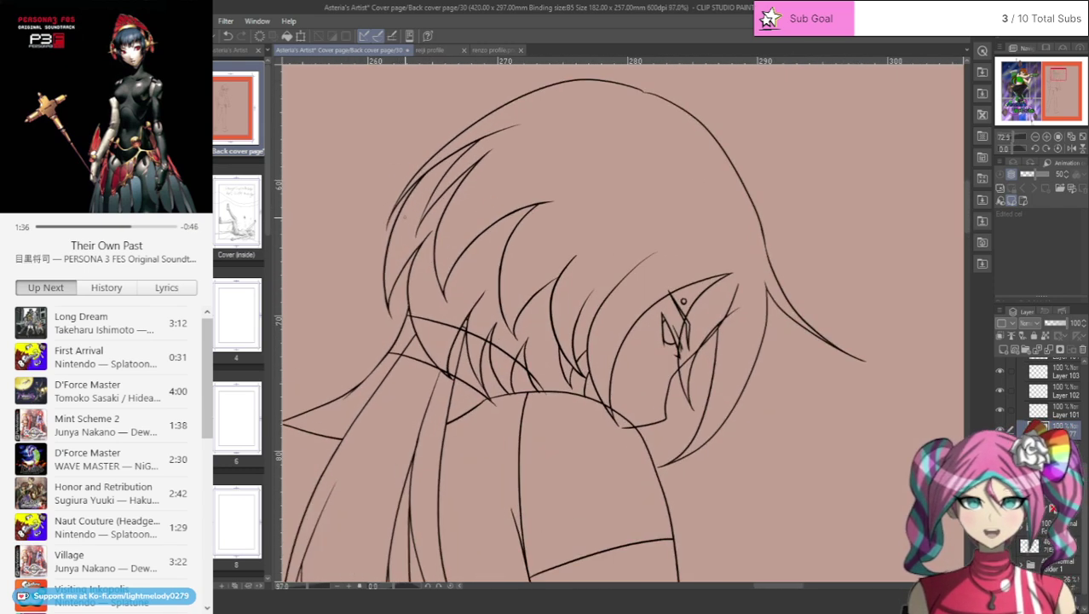
scroll(516, 373, up, 4)
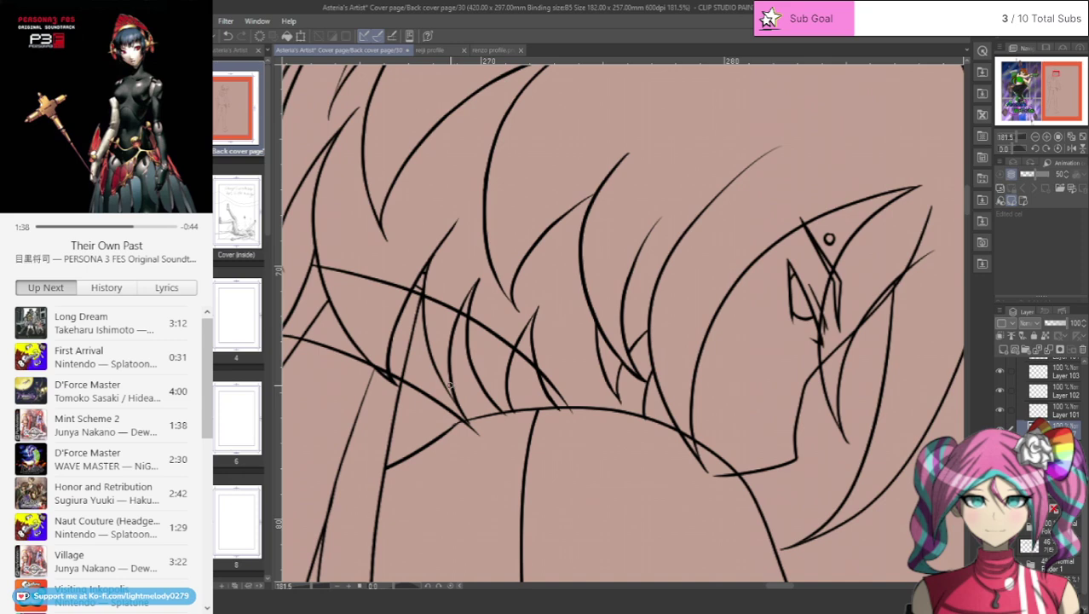
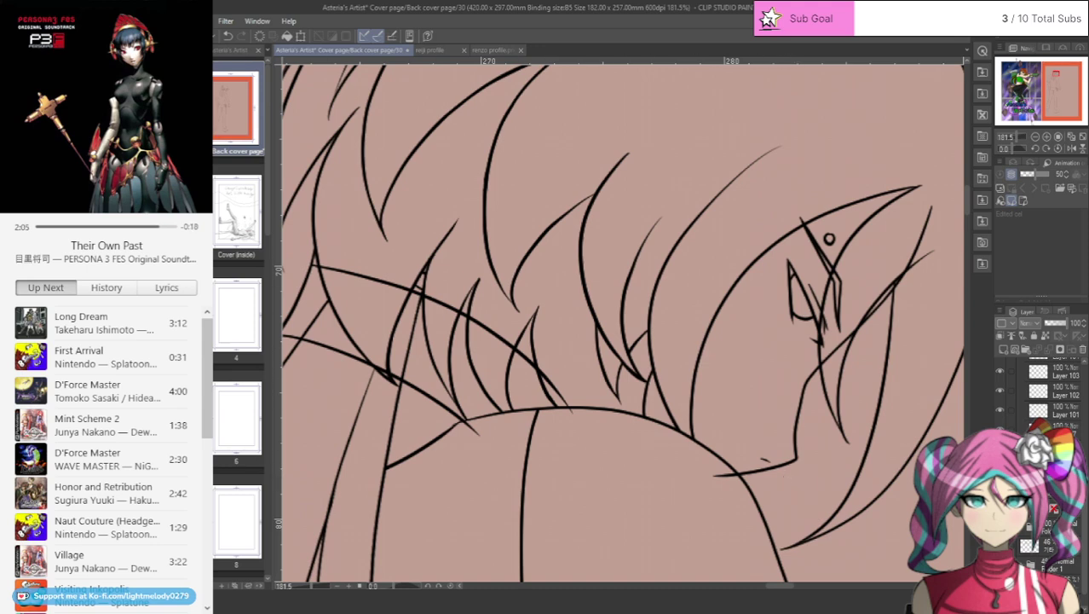
- Clean up the jaw line below the chin so it ends at the shoulder outline, rotating the canvas for the strokes
click(1048, 148)
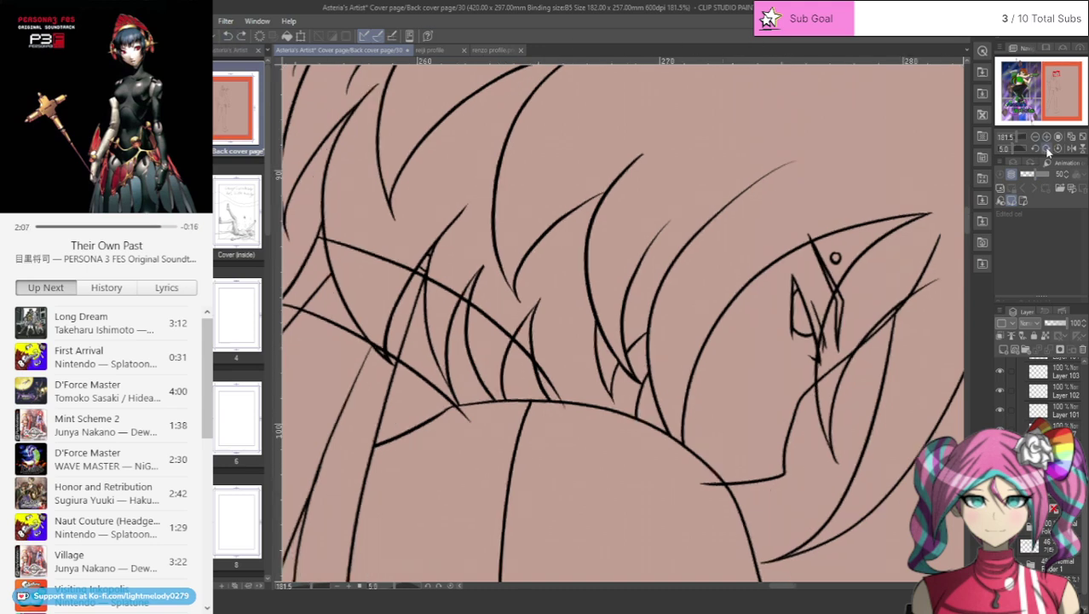
click(1047, 149)
click(1038, 148)
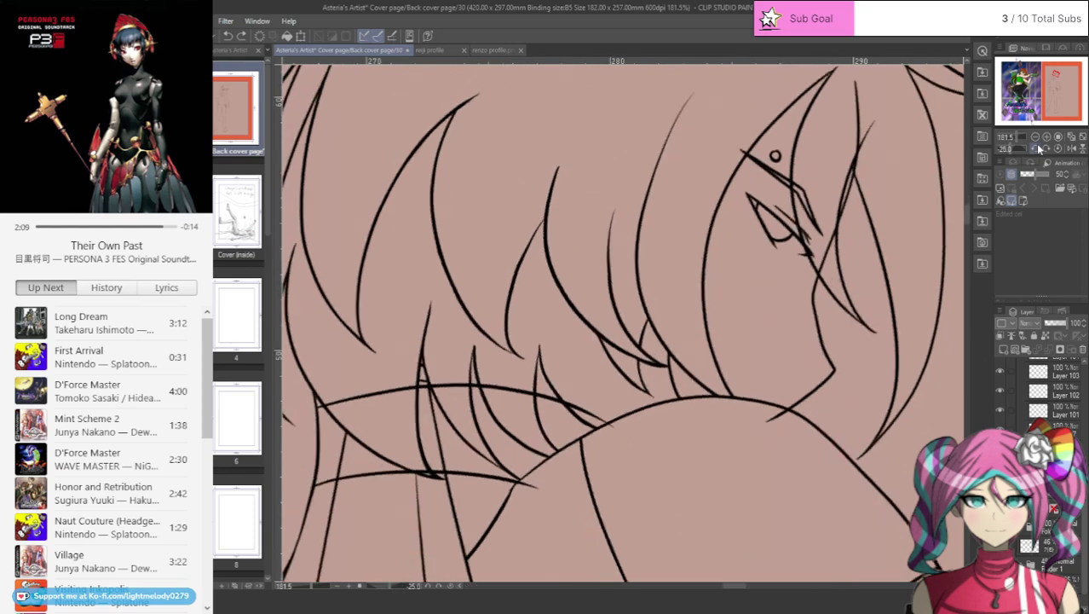
click(1038, 148)
click(1036, 147)
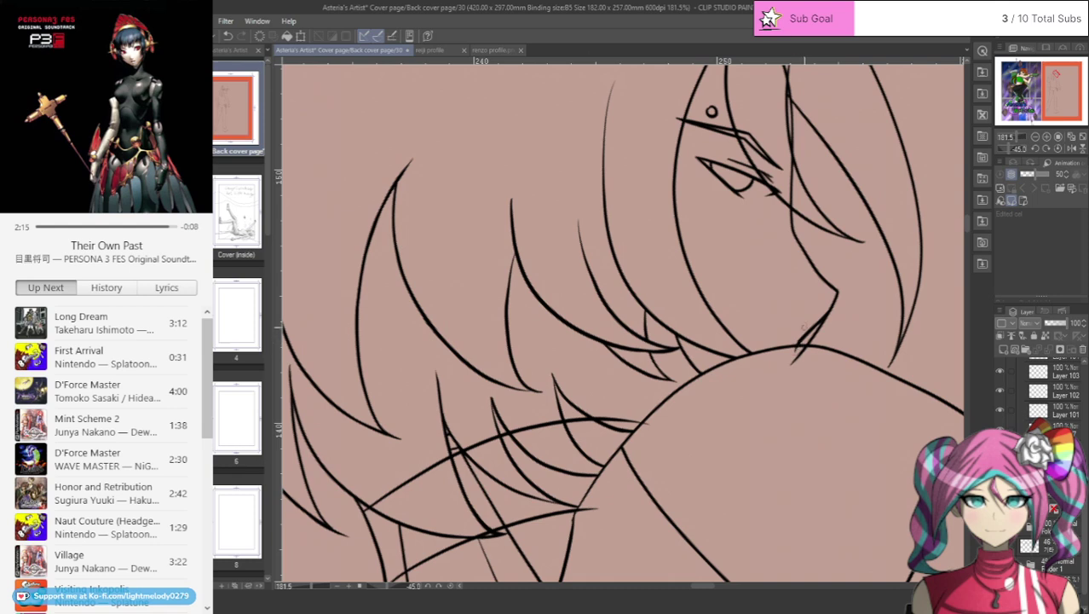
key(ctrl+z)
drag(826, 312, 790, 367)
drag(812, 341, 782, 363)
key(ctrl+z)
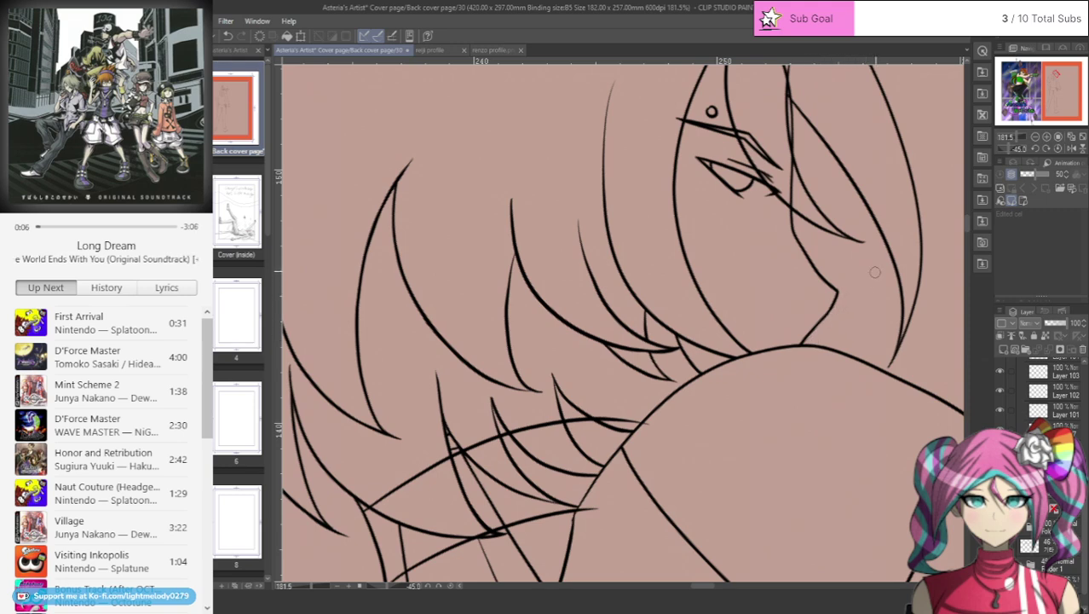
click(1045, 147)
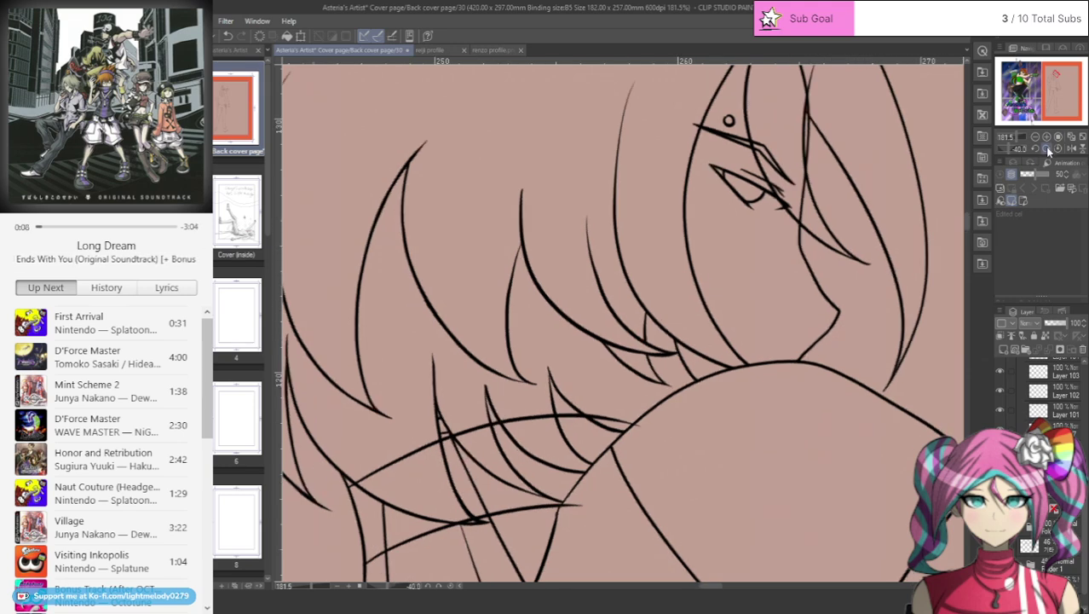
click(1045, 147)
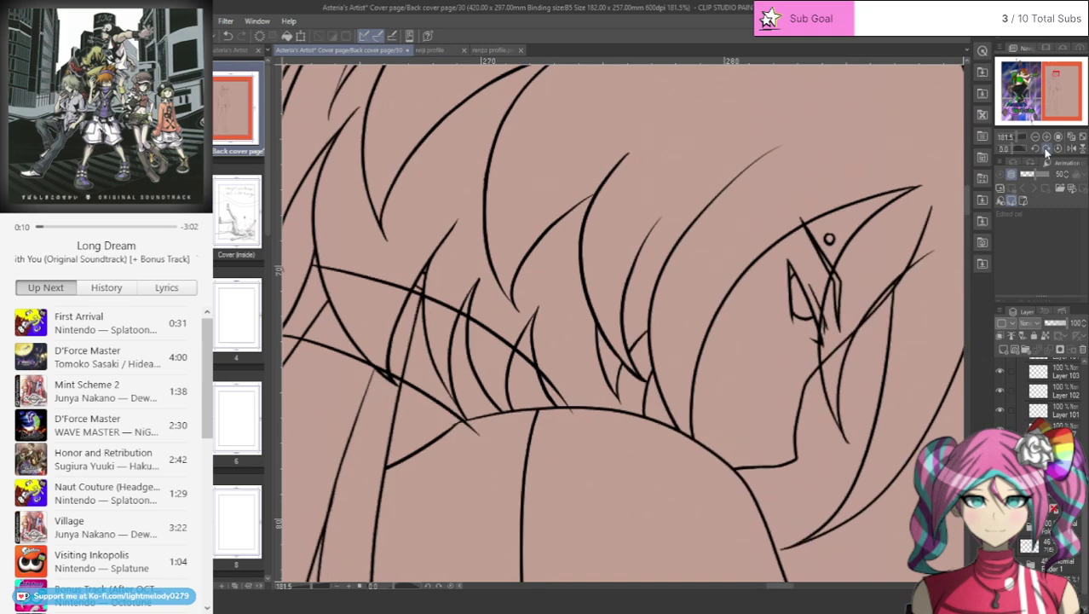
- Check the renzo profile reference, and erase the stray strand tip and the diagonal line crossing the front hair lock beside the face
drag(781, 587, 790, 587)
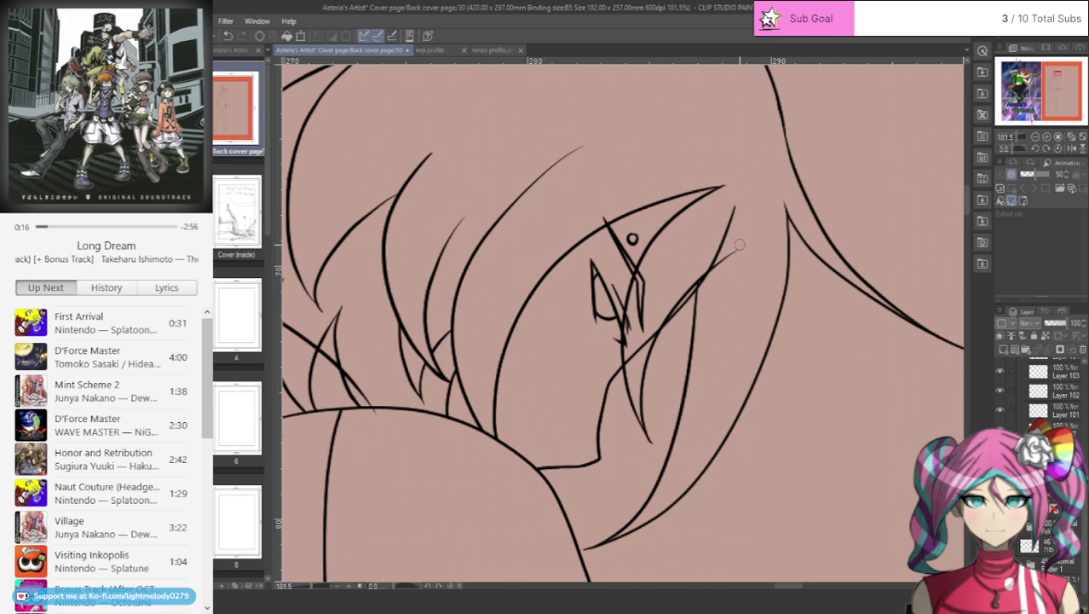
click(494, 49)
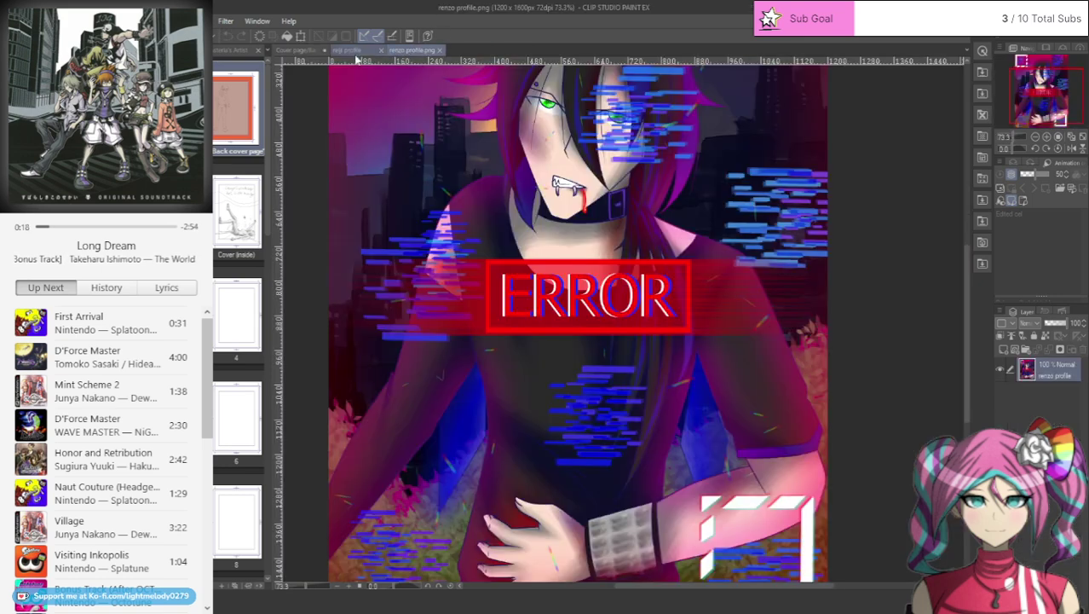
click(311, 53)
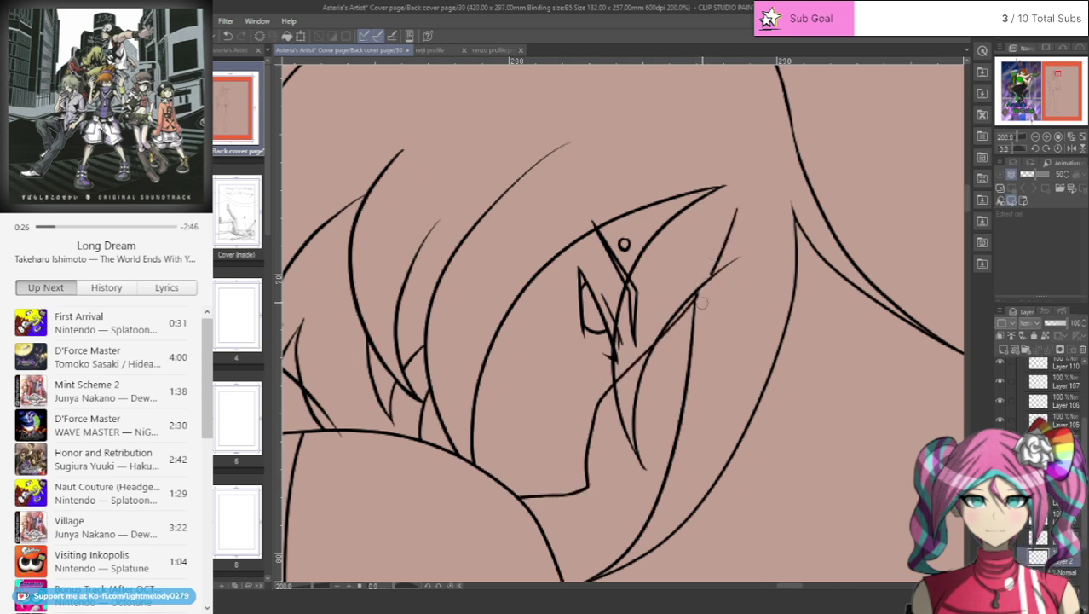
drag(713, 271, 742, 204)
drag(657, 327, 641, 356)
drag(656, 320, 620, 379)
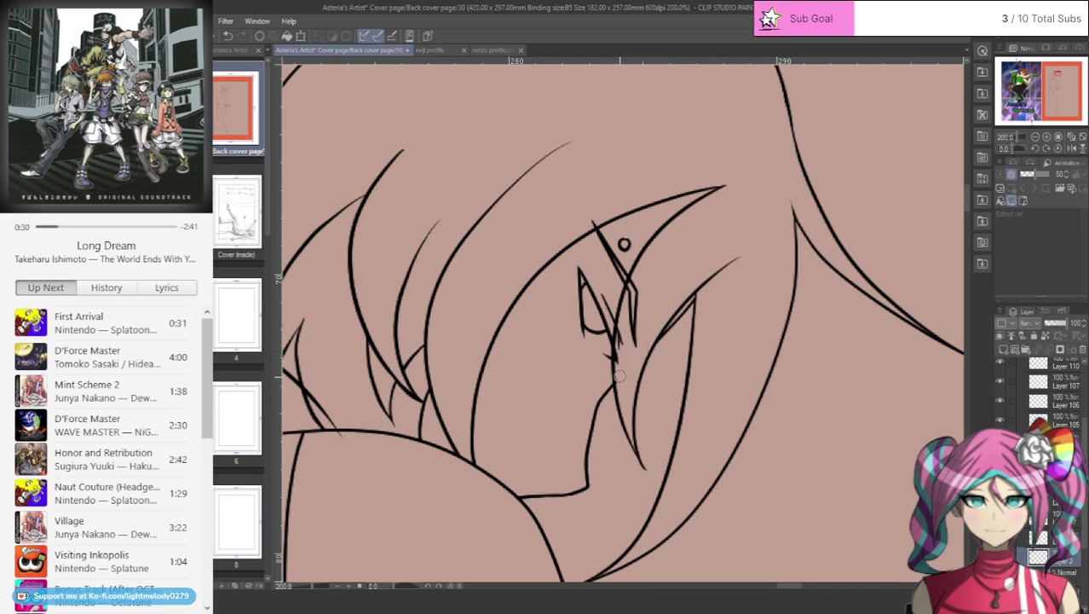
- Check the face line layer's content by toggling its visibility, and set Layer 3's opacity to 48%
click(1048, 541)
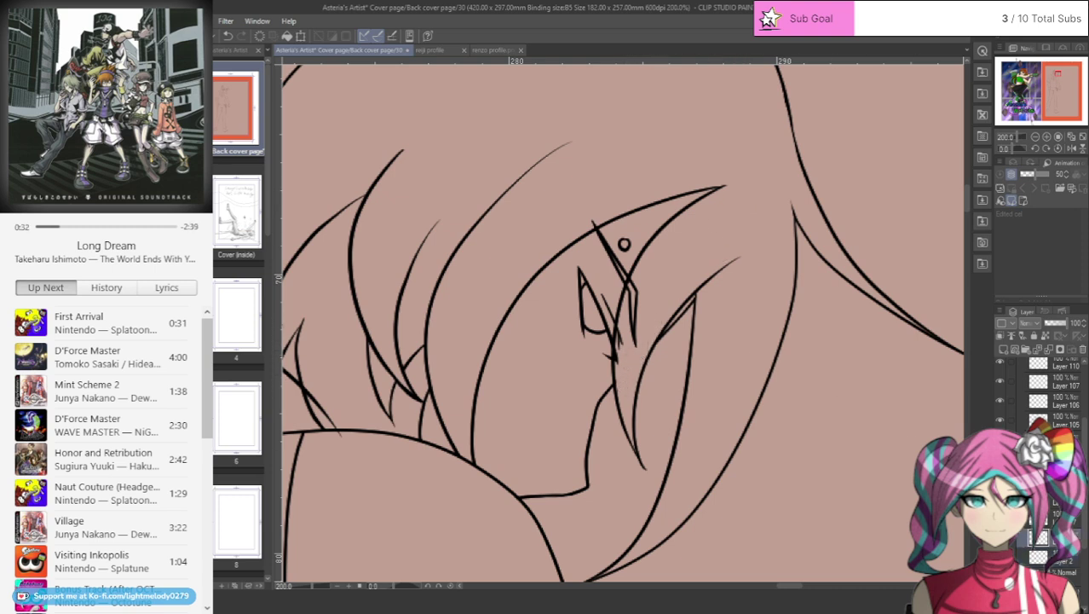
click(1001, 538)
click(1000, 538)
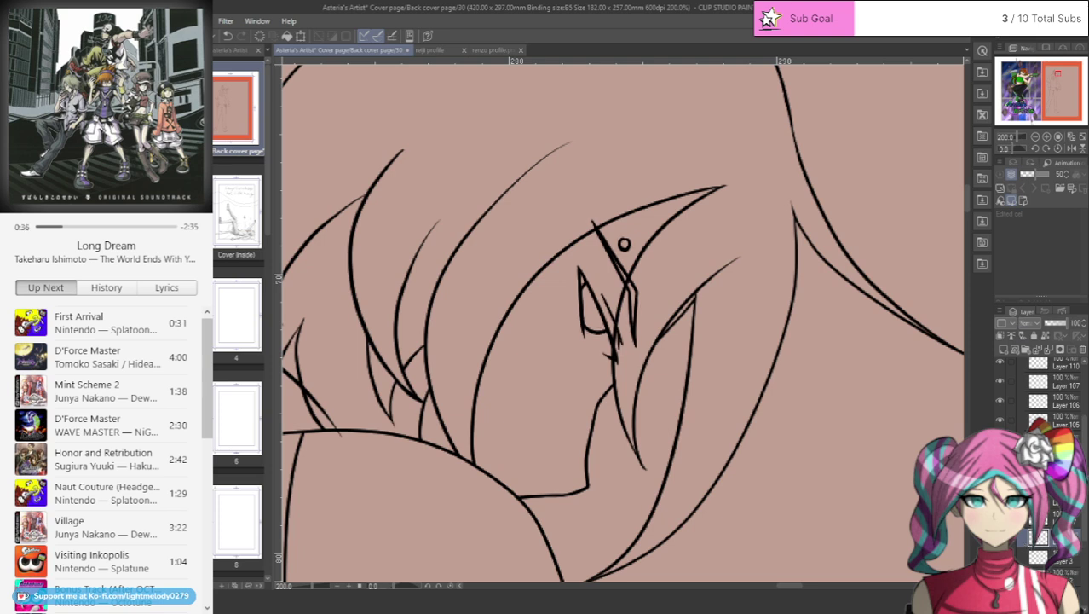
click(1065, 561)
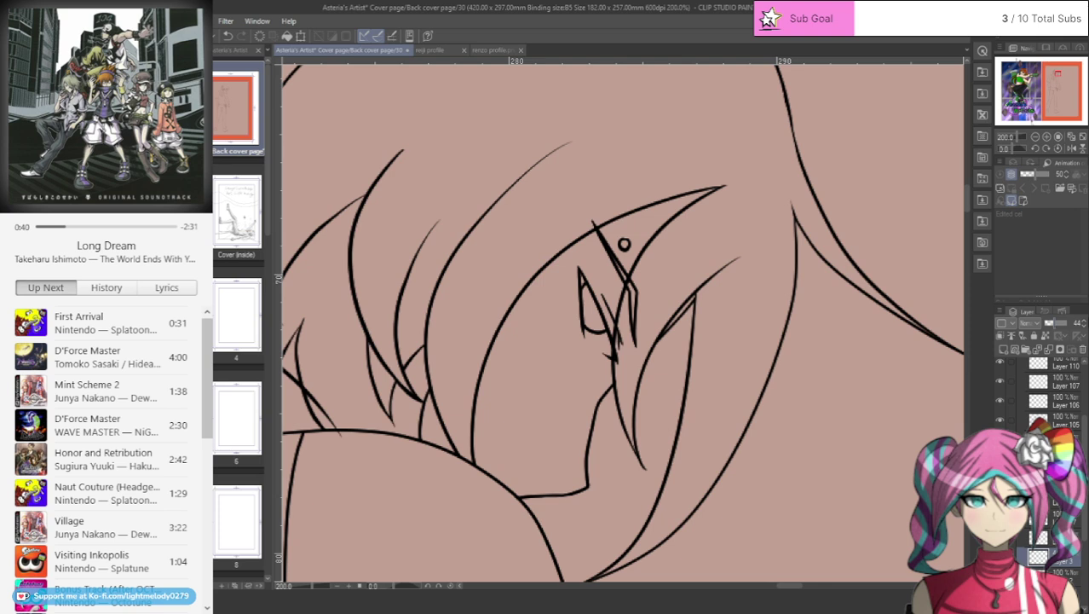
click(1084, 320)
click(1084, 320)
click(1084, 320)
click(1084, 320)
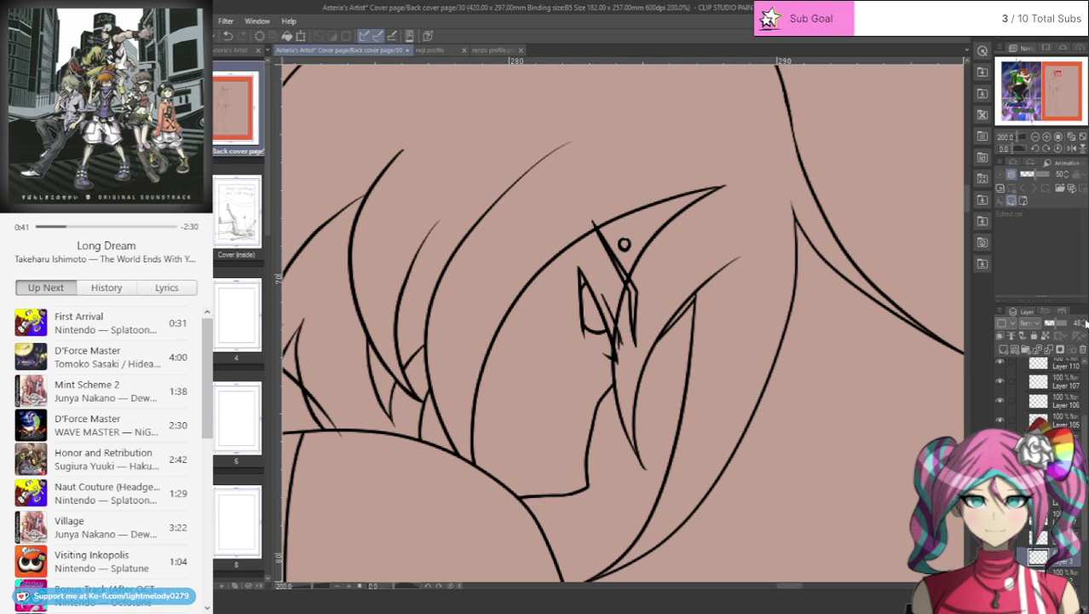
- Fade the parts of the eyebrow and eye lines covered by the front hair lock on the face line layer
click(1063, 537)
mouse_move(635, 271)
mouse_down()
mouse_move(633, 338)
mouse_move(639, 281)
mouse_move(619, 350)
mouse_move(621, 317)
mouse_up()
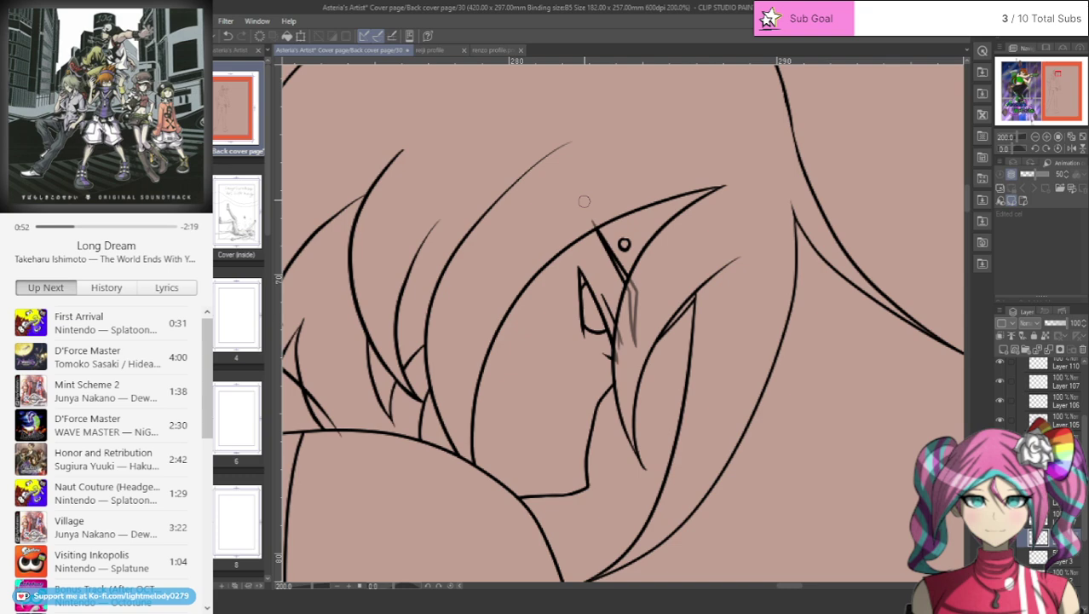
scroll(584, 201, down, 5)
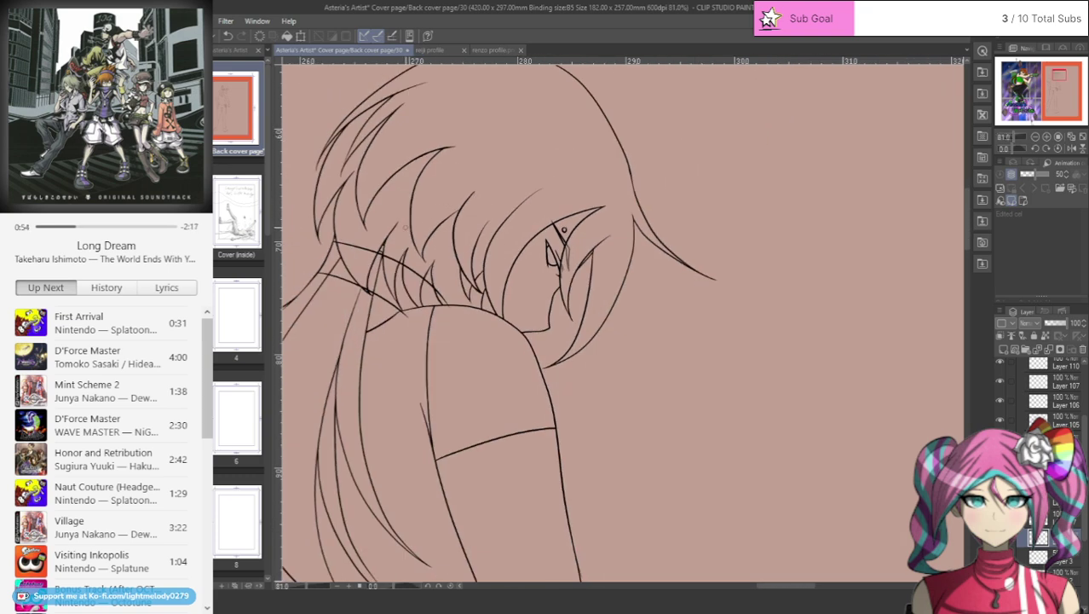
- Erase the collar line segments running through the lower hair locks and the ponytail
scroll(464, 335, up, 4)
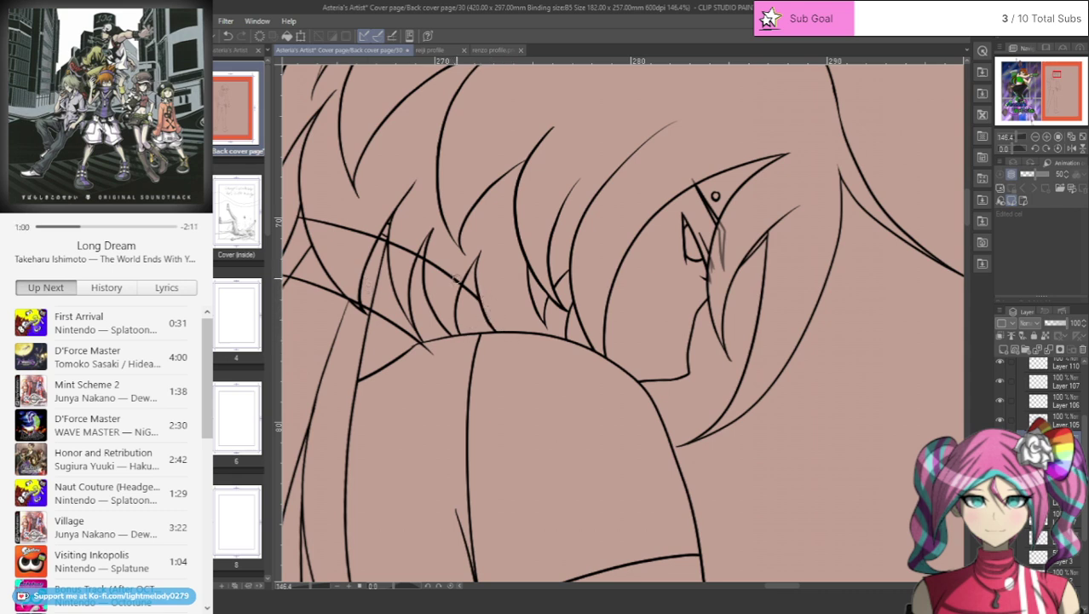
mouse_move(441, 274)
mouse_down()
mouse_move(422, 256)
mouse_move(409, 263)
mouse_up()
mouse_move(383, 234)
mouse_down()
mouse_move(308, 219)
mouse_move(343, 228)
mouse_up()
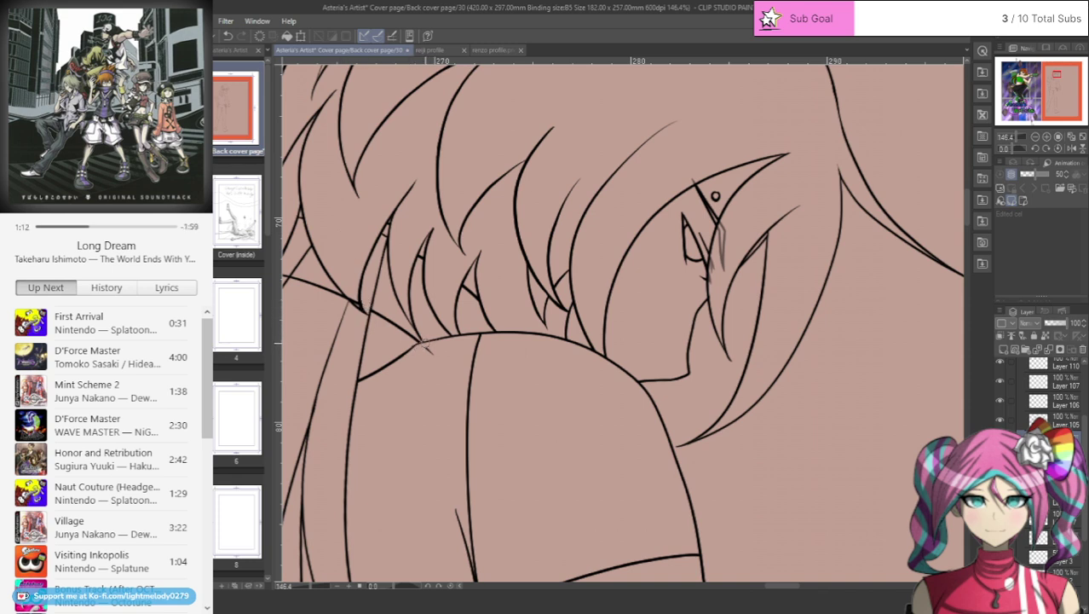
drag(774, 586, 762, 586)
mouse_move(507, 310)
mouse_down()
mouse_move(585, 295)
mouse_move(584, 309)
mouse_move(572, 288)
mouse_move(526, 309)
mouse_up()
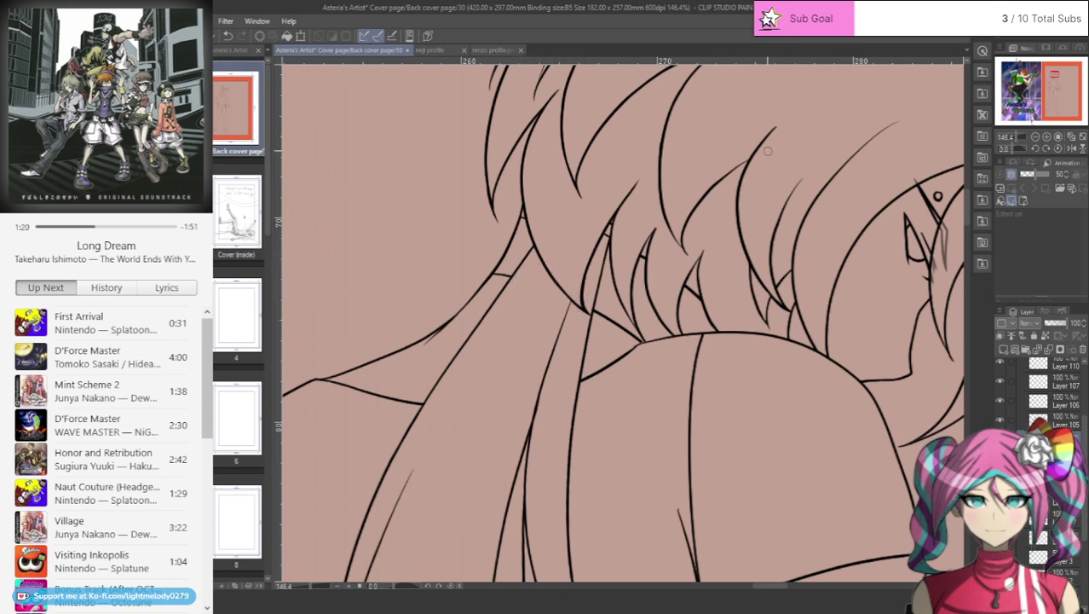
- Erase the wristband edges that extend past the left hip outline on Layer 106
mouse_move(1052, 79)
mouse_down()
mouse_move(1061, 74)
mouse_move(1057, 84)
mouse_up()
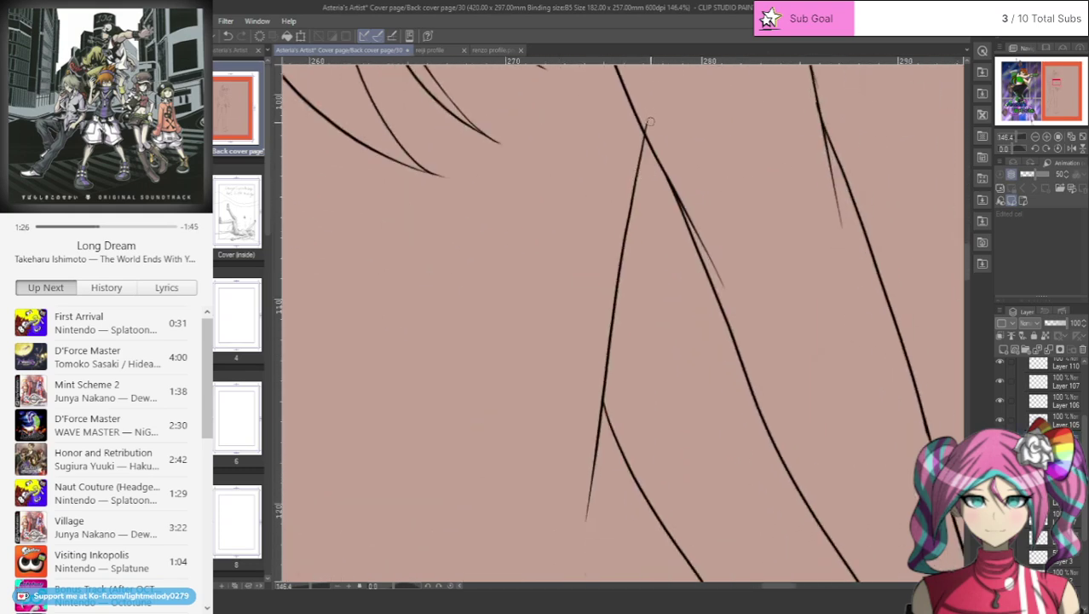
scroll(651, 141, down, 6)
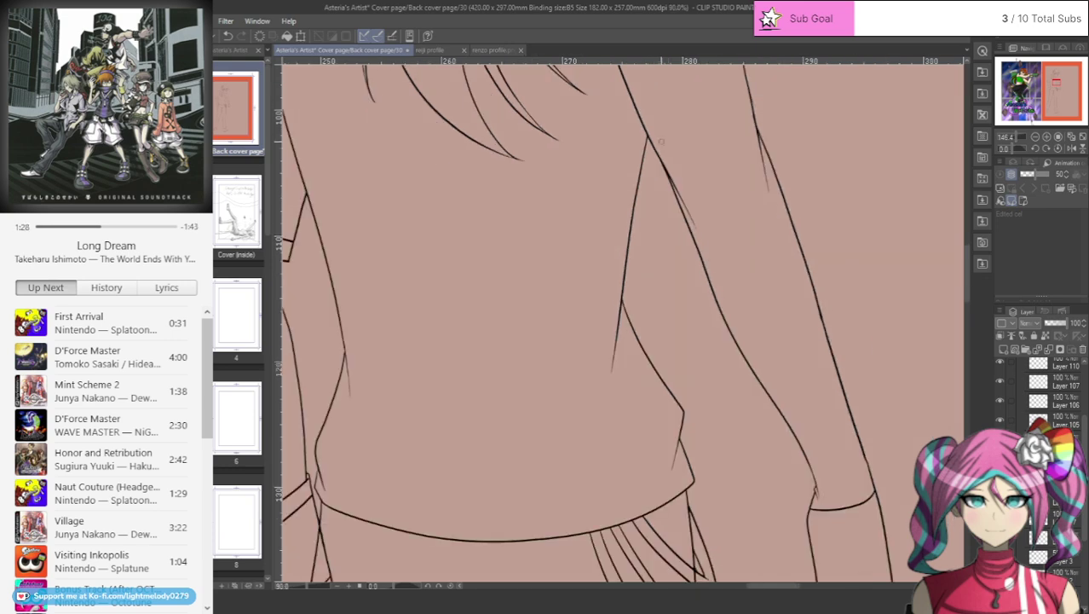
scroll(462, 469, up, 5)
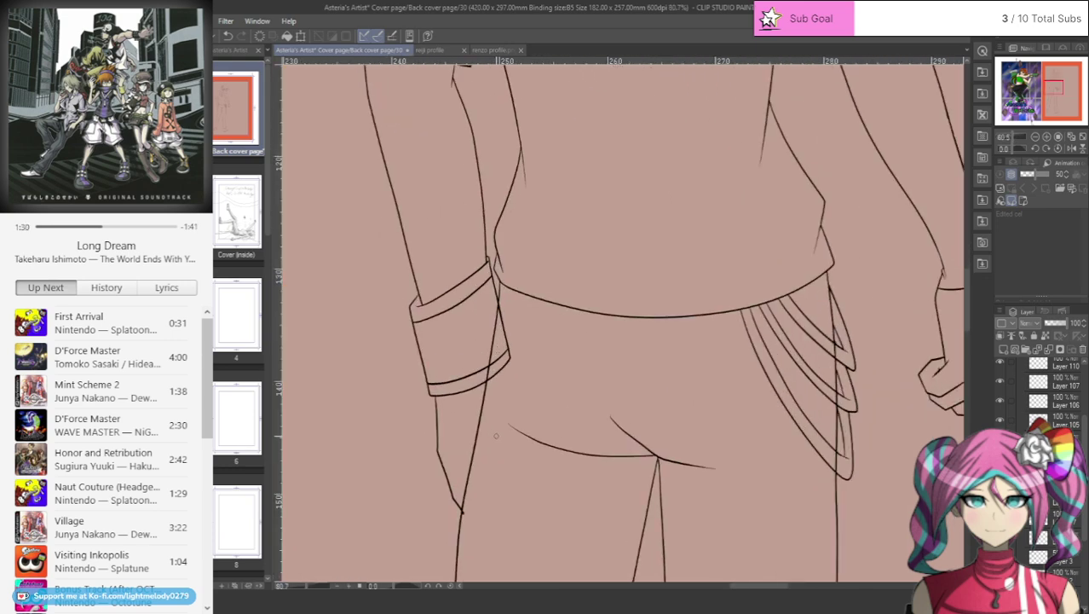
ctrl+shift+click(459, 476)
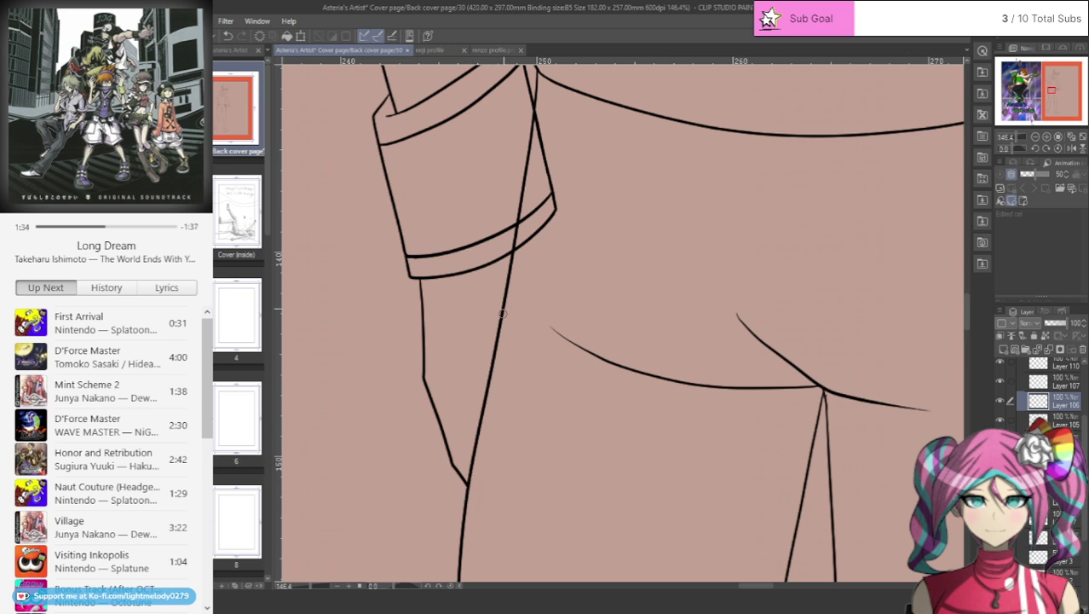
mouse_move(551, 206)
mouse_down()
mouse_move(554, 189)
mouse_move(545, 244)
mouse_move(524, 230)
mouse_move(520, 255)
mouse_up()
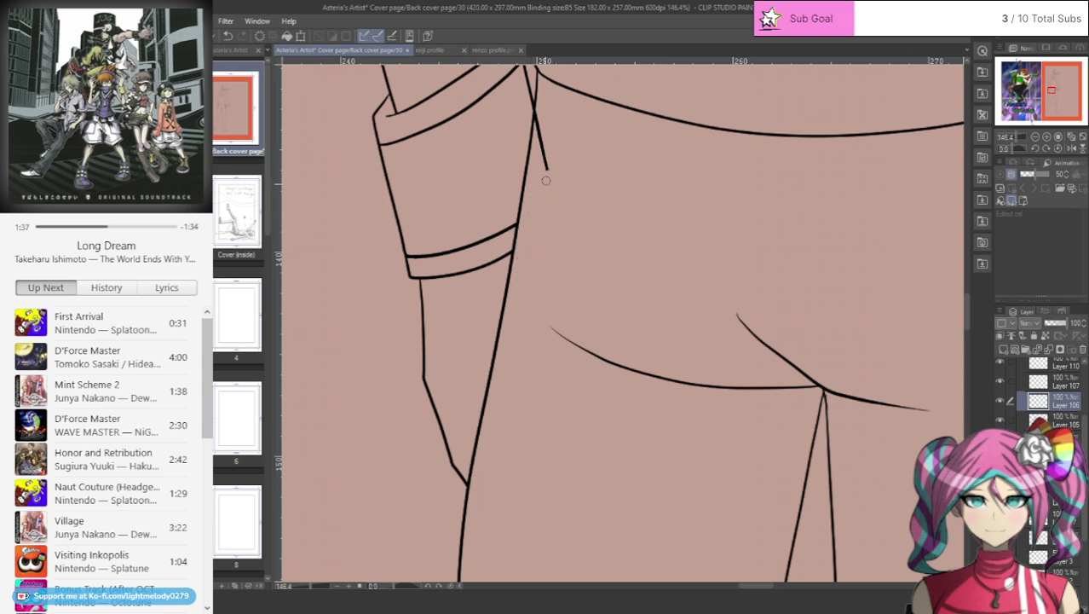
drag(554, 153, 535, 119)
drag(640, 162, 576, 162)
drag(725, 171, 721, 196)
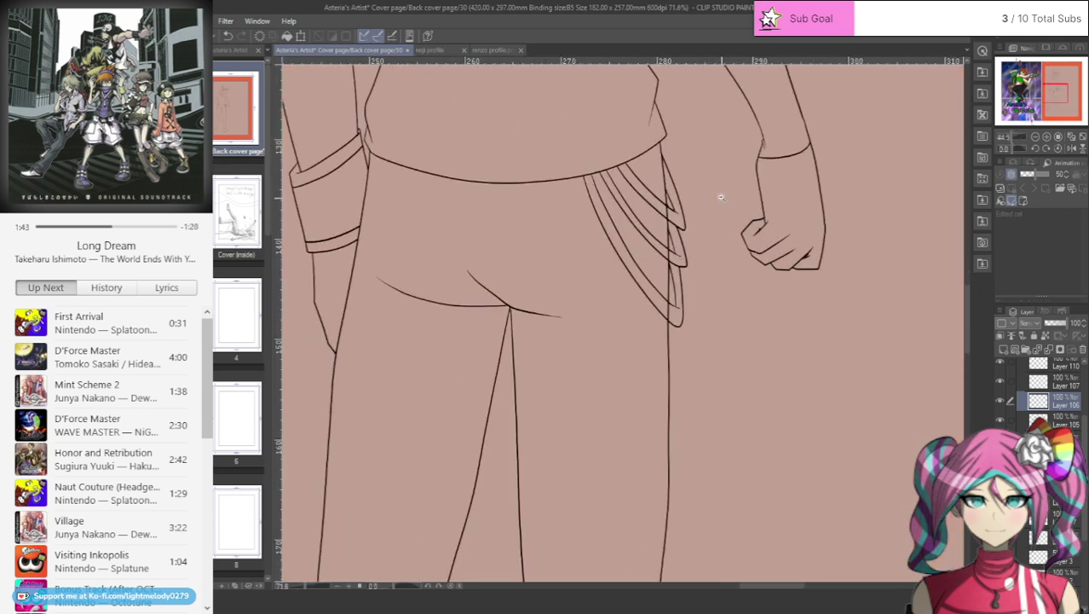
- Draw a thin broken side seam on Layer 107 just inside the right trouser leg's outer edge, from the waist down to the hem
scroll(721, 197, down, 1)
key(alt+])
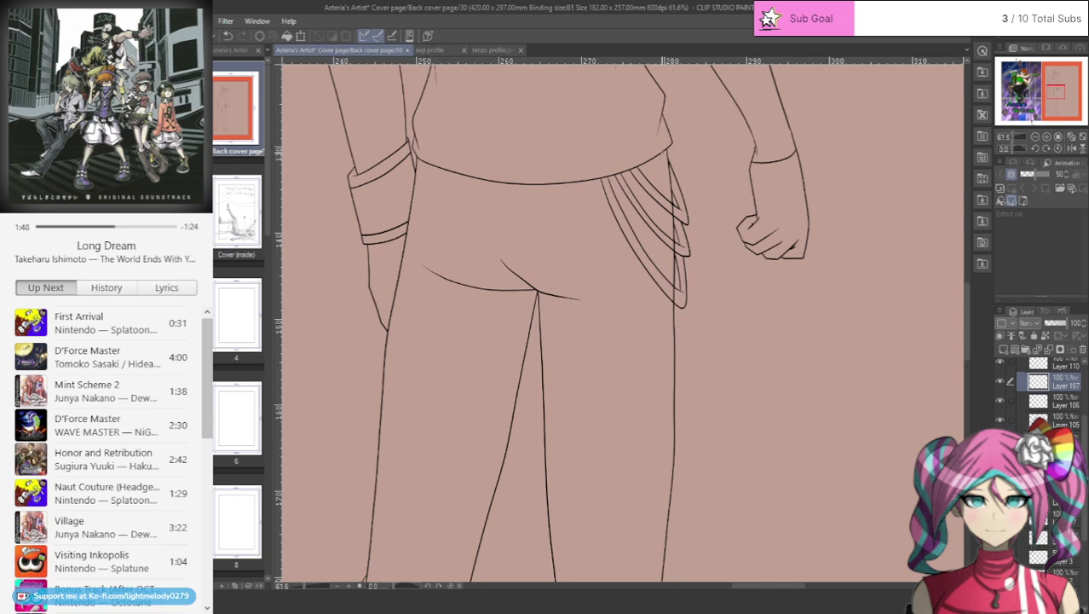
drag(664, 155, 669, 506)
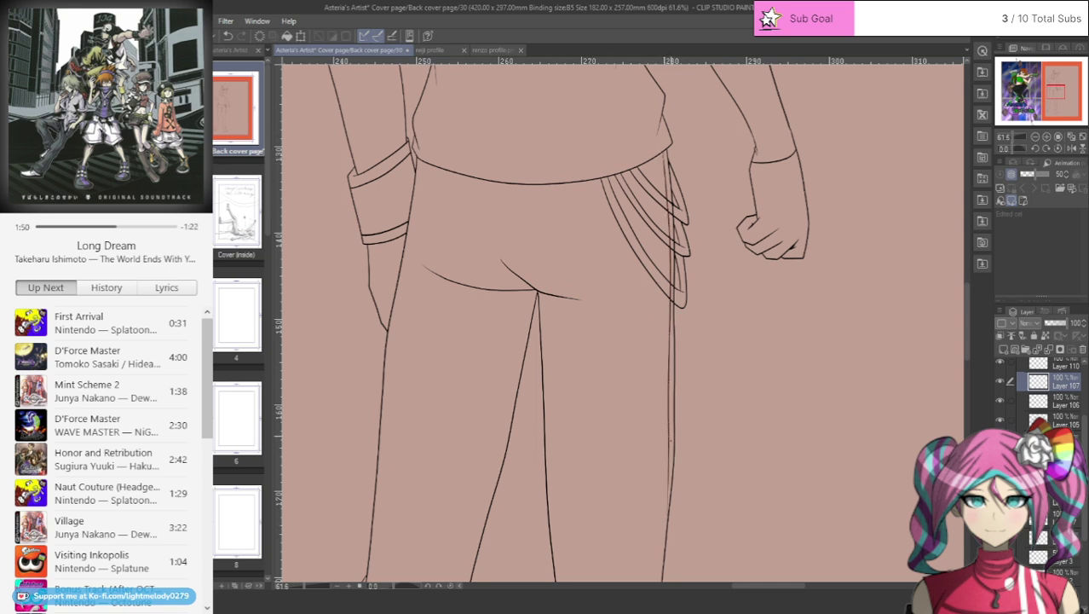
key(ctrl+z)
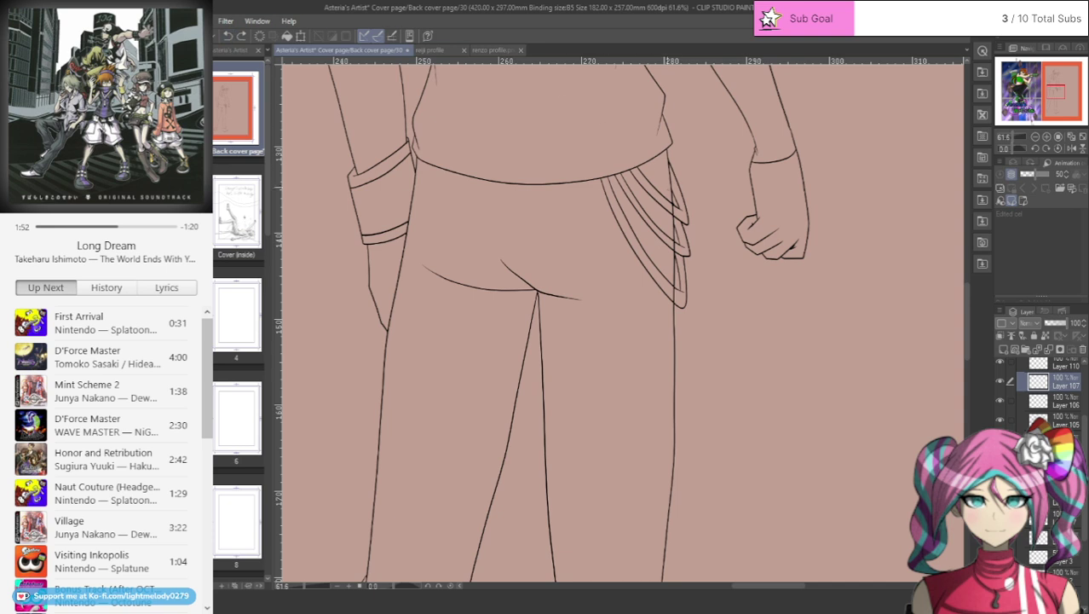
drag(660, 154, 663, 491)
scroll(679, 366, down, 5)
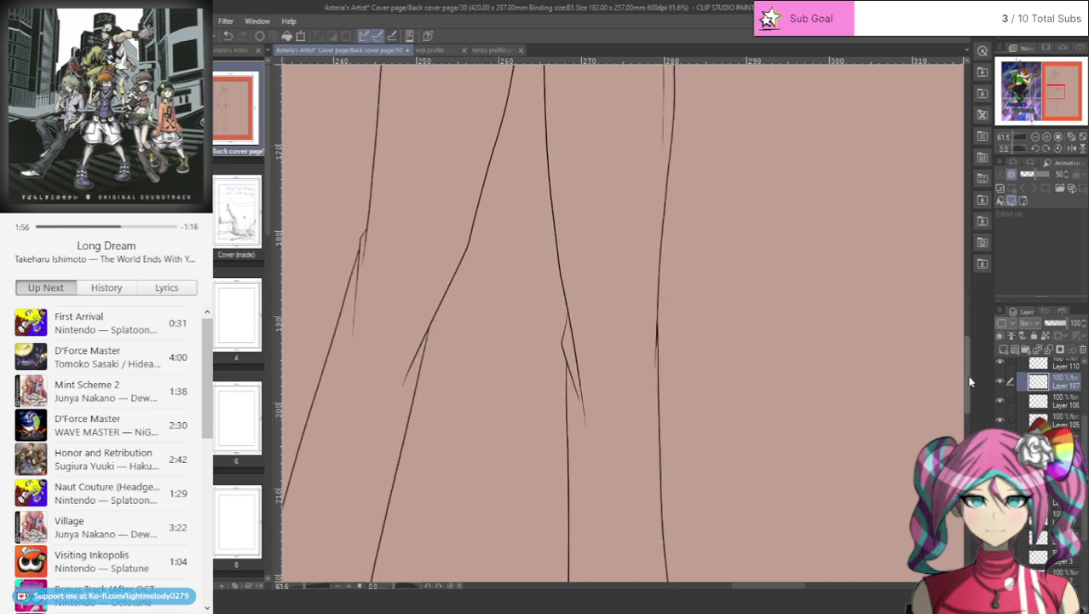
drag(659, 188, 645, 419)
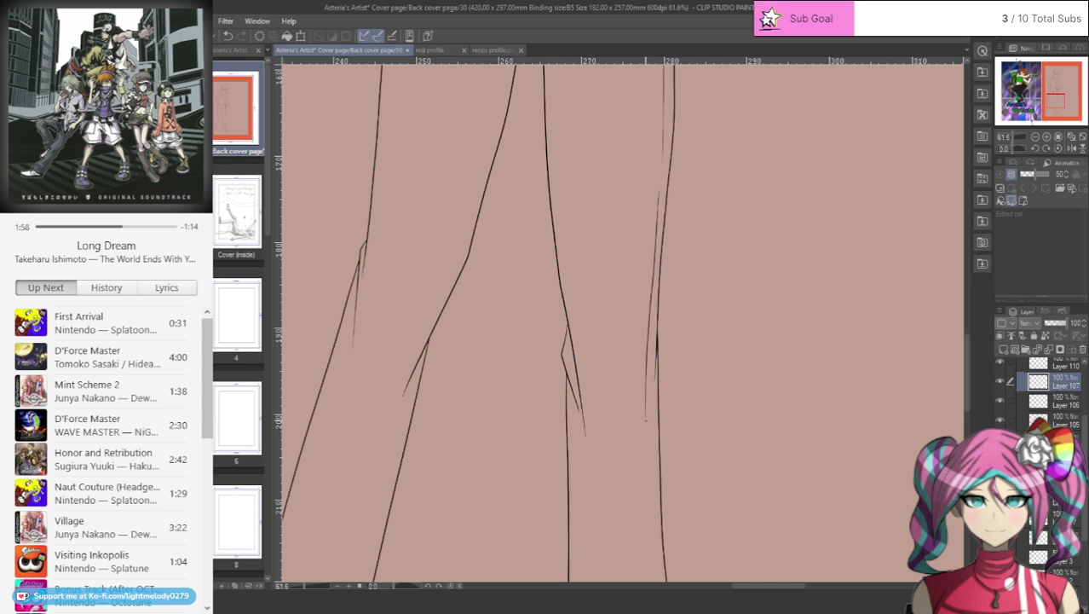
scroll(753, 295, down, 3)
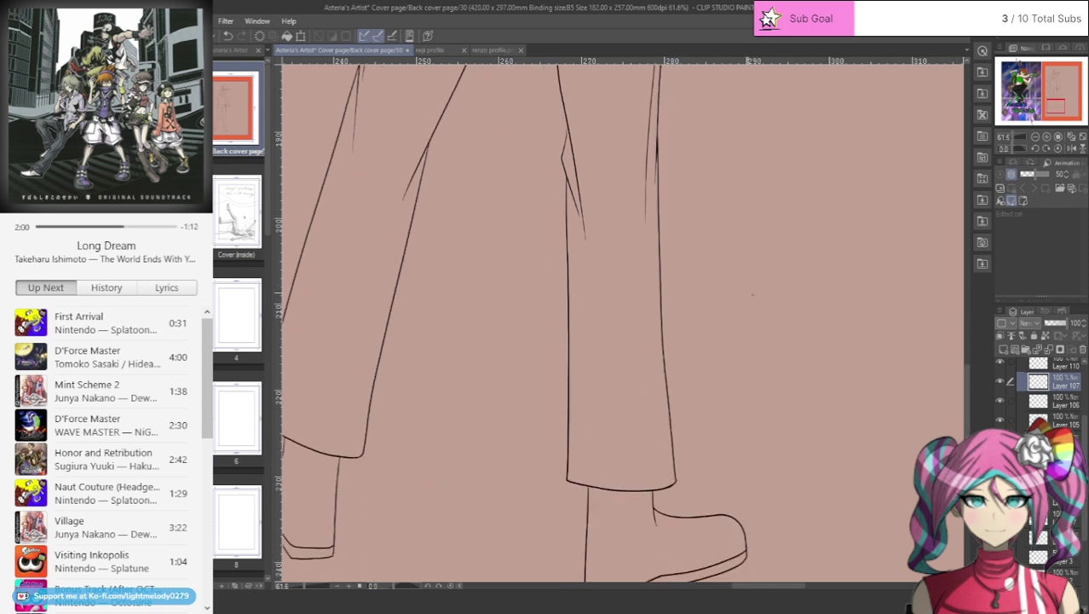
drag(645, 244, 655, 425)
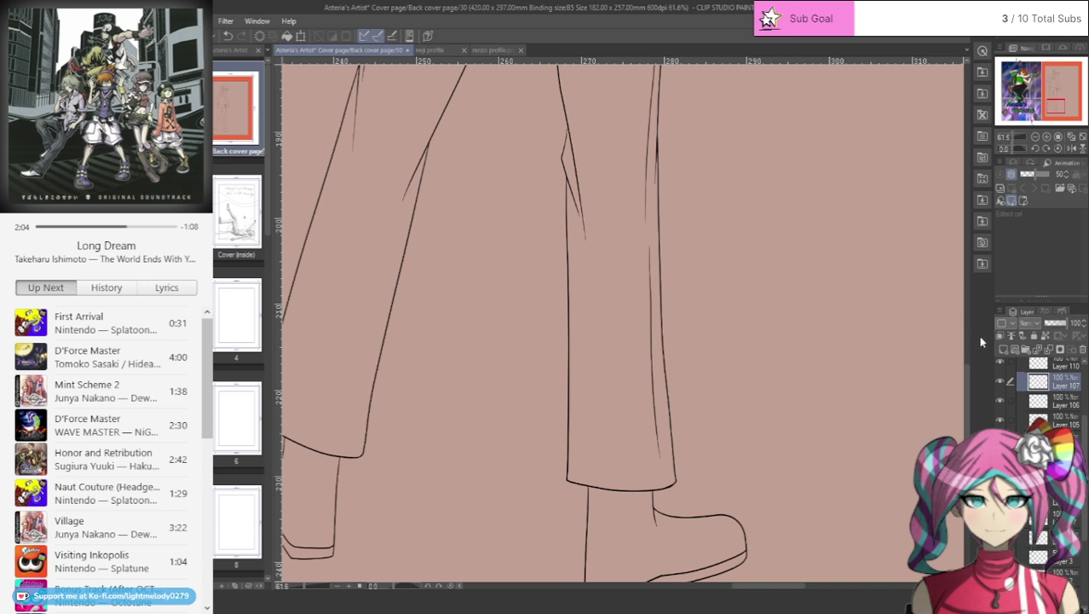
- Draw thin seam lines on the left trouser leg, along the inner thigh and inside the outer edge of the lower leg
scroll(981, 342, up, 3)
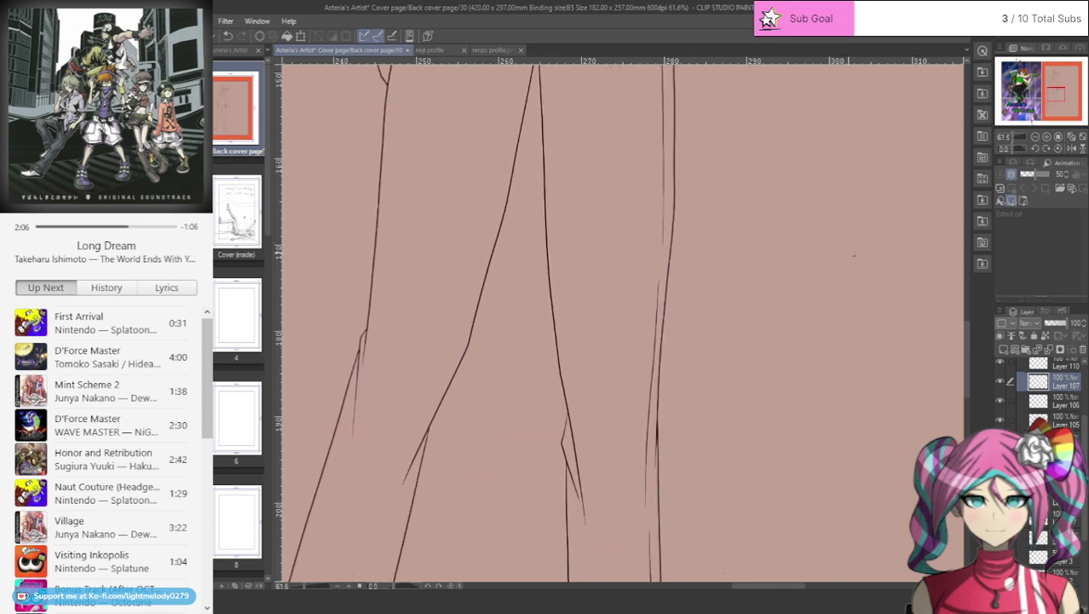
scroll(971, 350, up, 2)
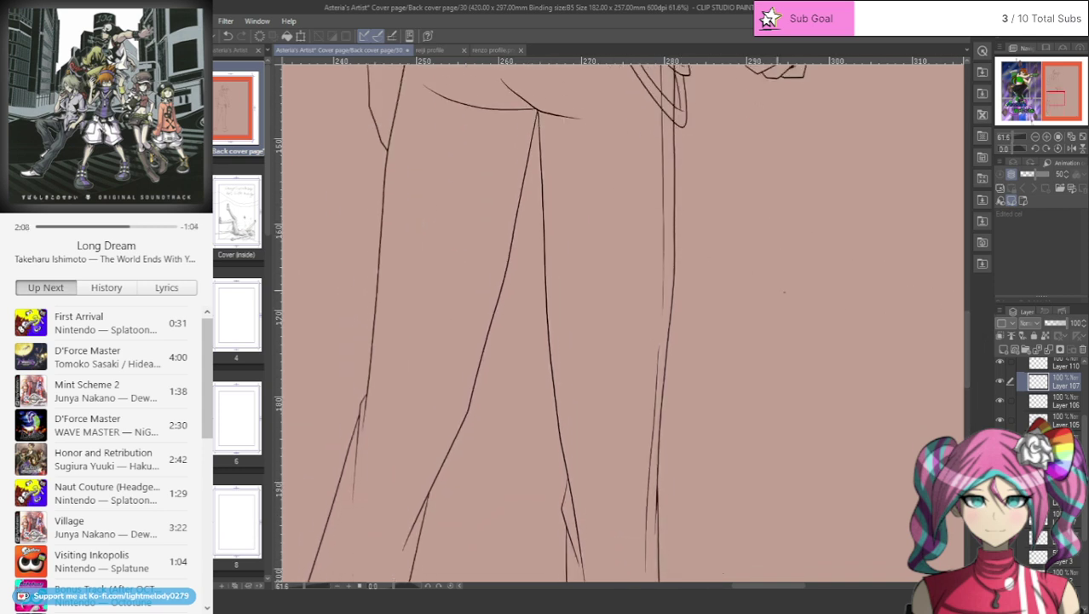
drag(517, 126, 471, 375)
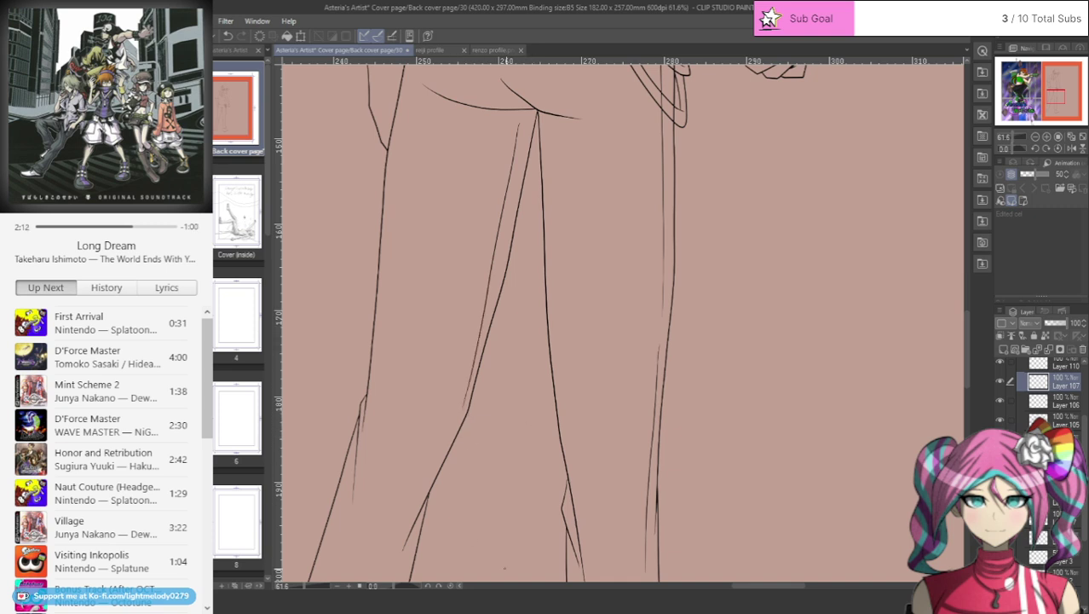
drag(968, 345, 967, 392)
drag(789, 586, 771, 595)
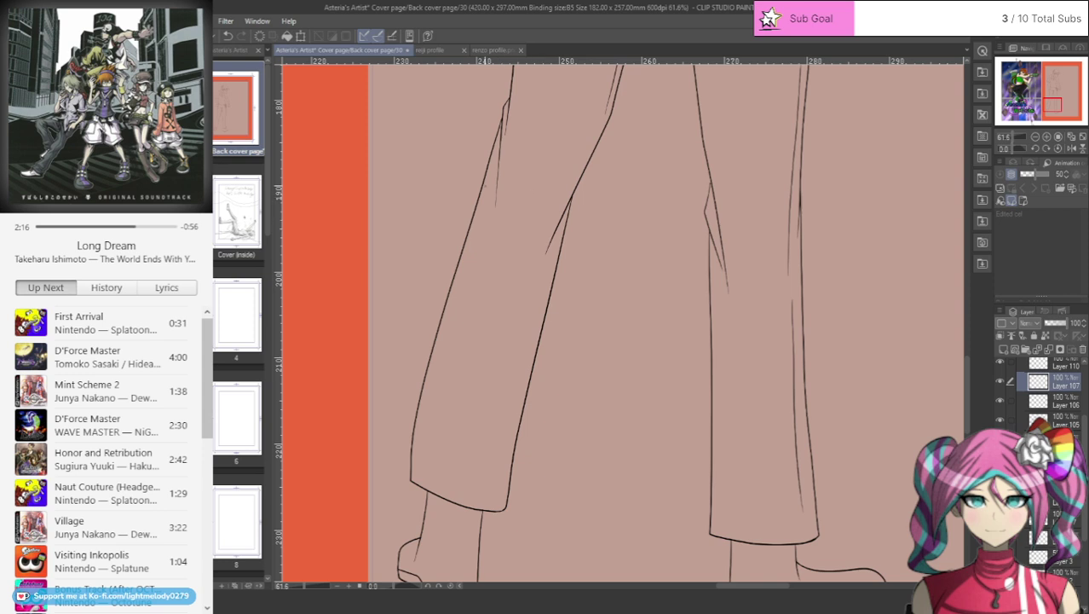
mouse_move(477, 230)
mouse_down()
mouse_move(433, 365)
mouse_move(402, 401)
mouse_move(417, 443)
mouse_up()
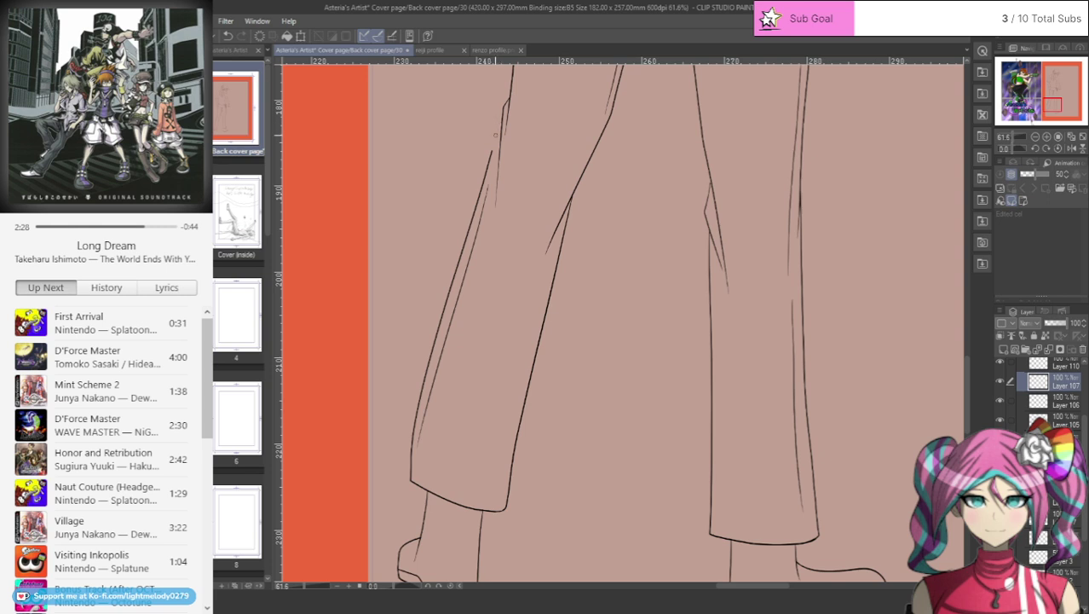
- Try erasing the outer outline and seam of the left lower trouser leg and redrawing the outline as a straighter line to the hem
mouse_move(493, 145)
mouse_down()
mouse_move(433, 340)
mouse_move(408, 487)
mouse_move(482, 205)
mouse_up()
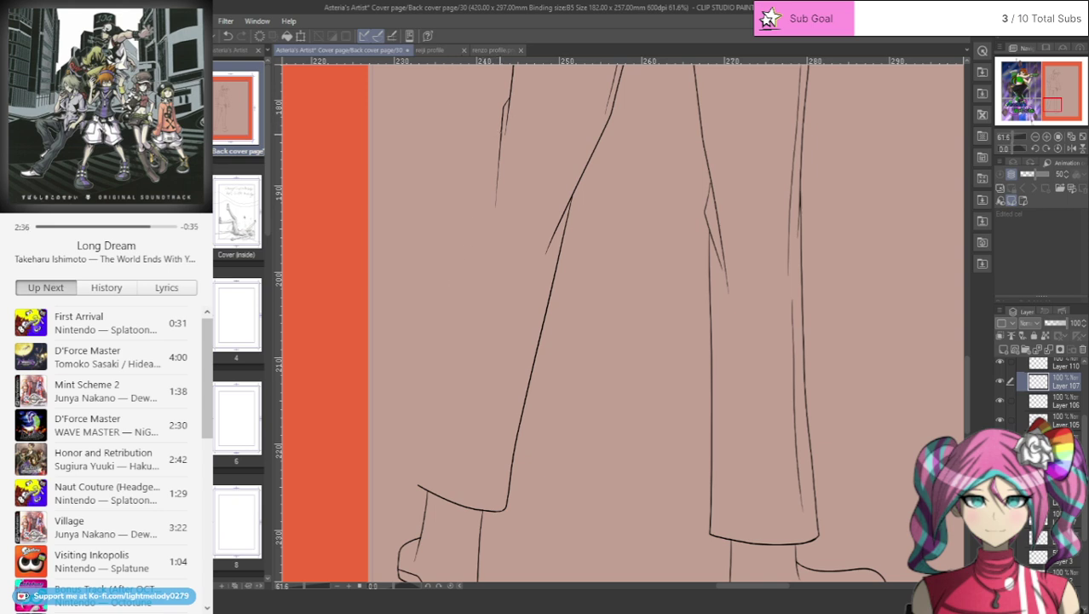
drag(500, 136, 408, 460)
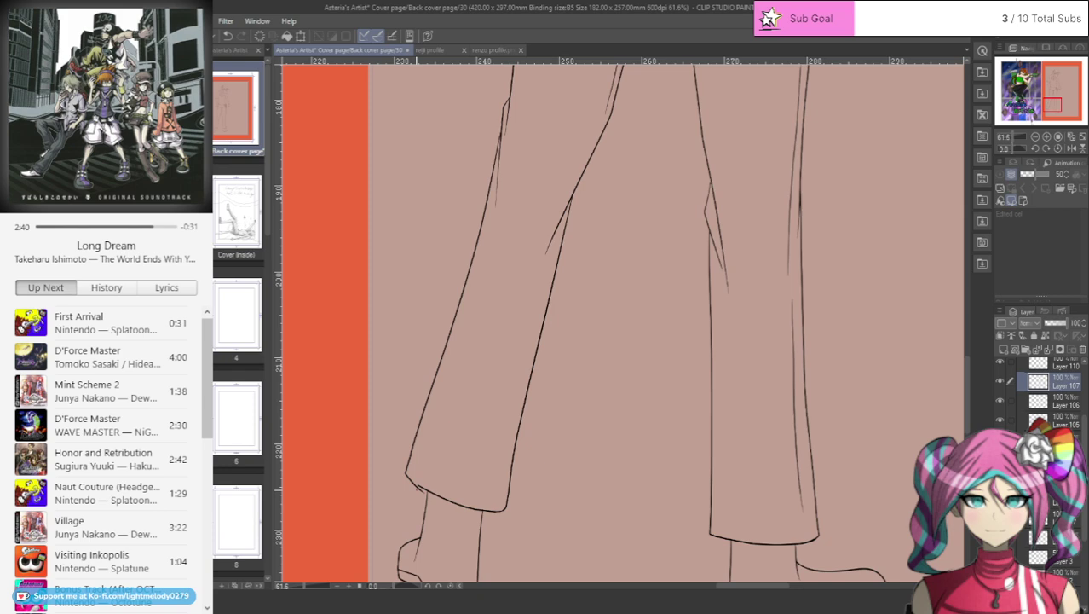
scroll(484, 285, down, 5)
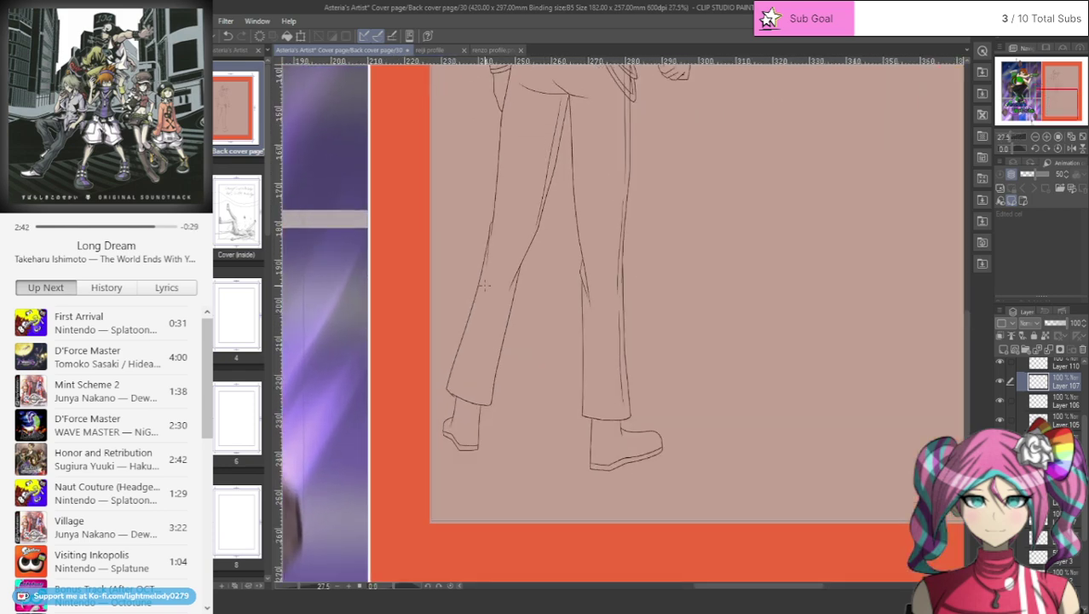
scroll(484, 286, up, 1)
scroll(488, 297, down, 2)
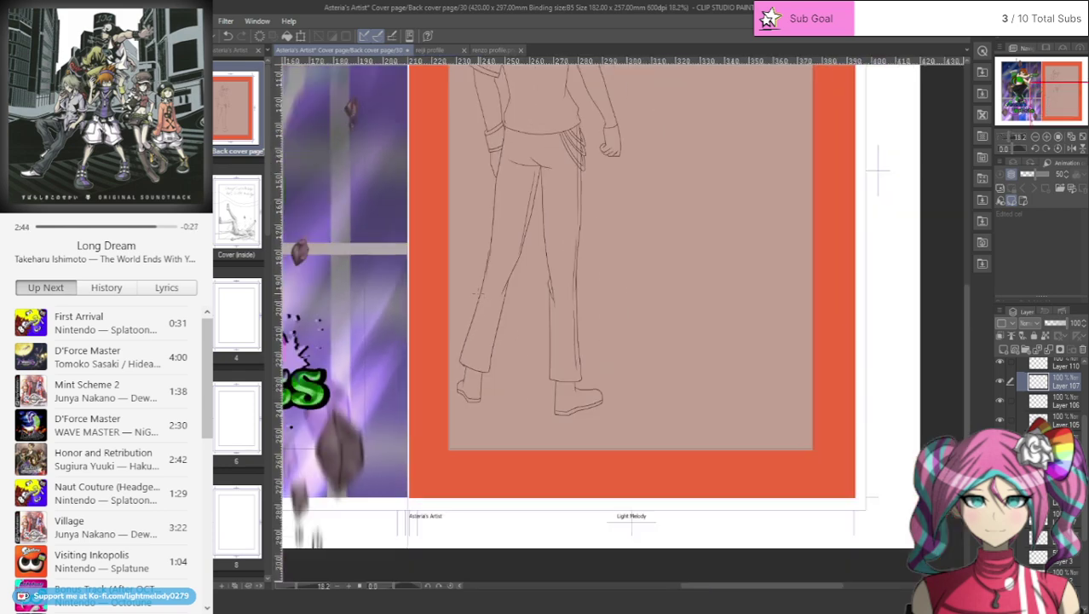
scroll(476, 291, up, 3)
scroll(476, 290, up, 3)
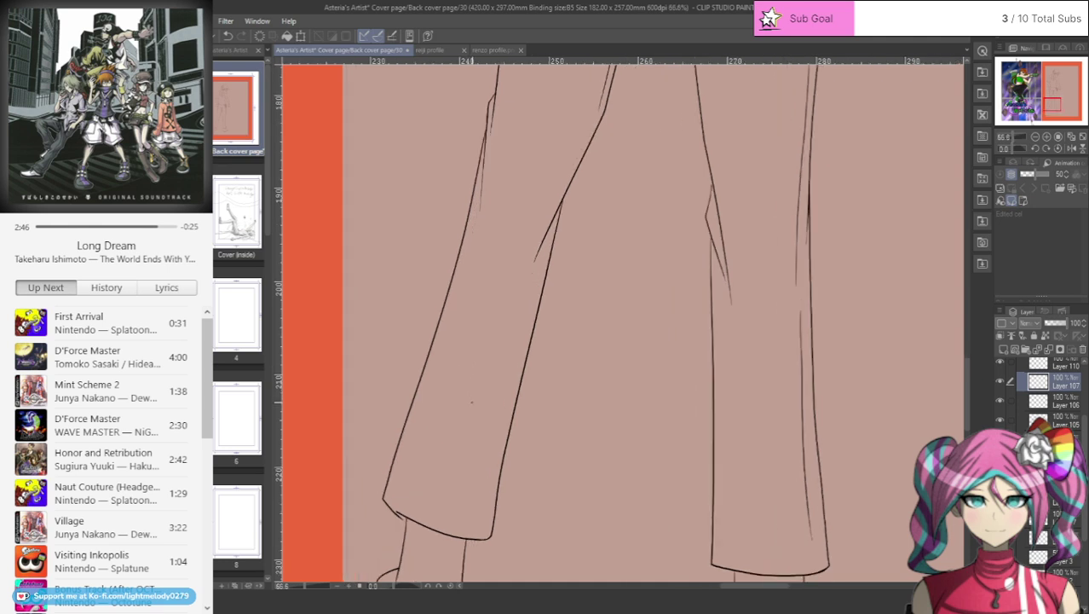
click(227, 36)
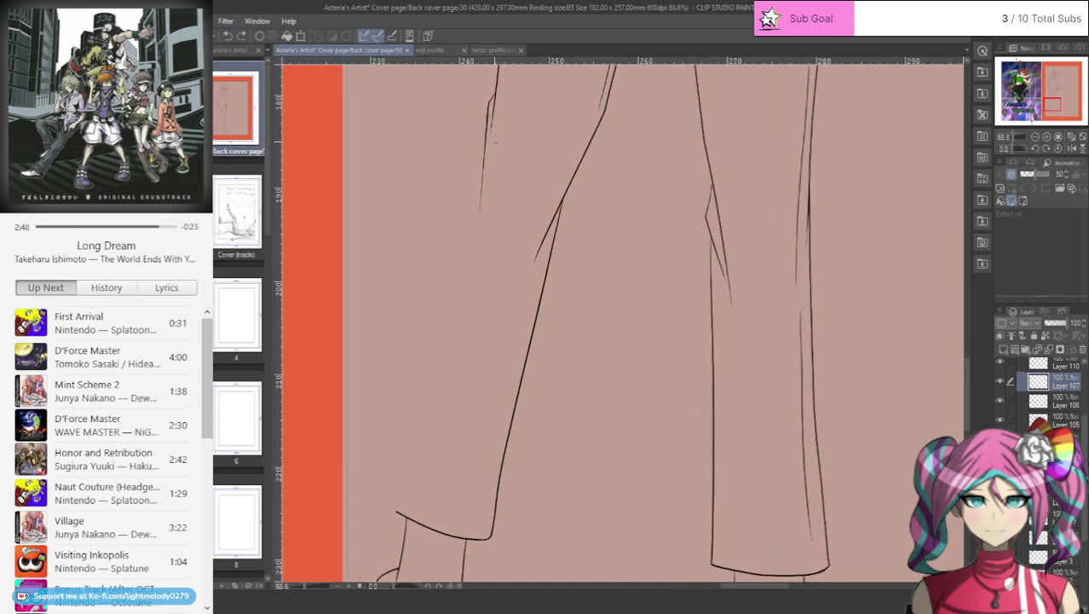
mouse_move(486, 138)
mouse_down()
mouse_move(397, 484)
mouse_move(408, 517)
mouse_up()
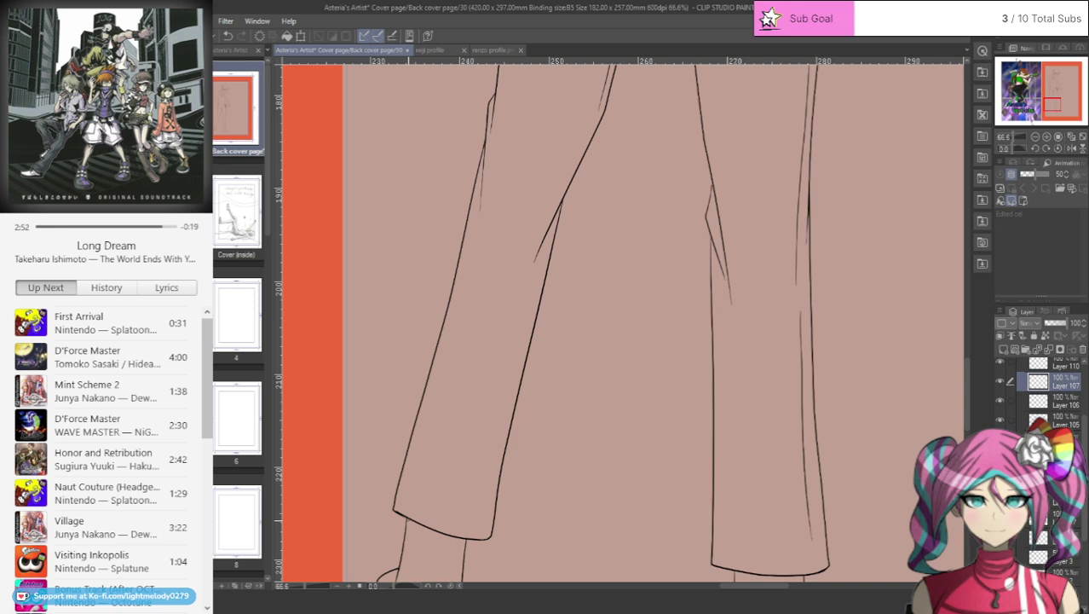
- Tidy the outer hem corner of the left trouser leg where the redrawn outline meets the hem, and check the leg's overall shape
scroll(401, 532, up, 6)
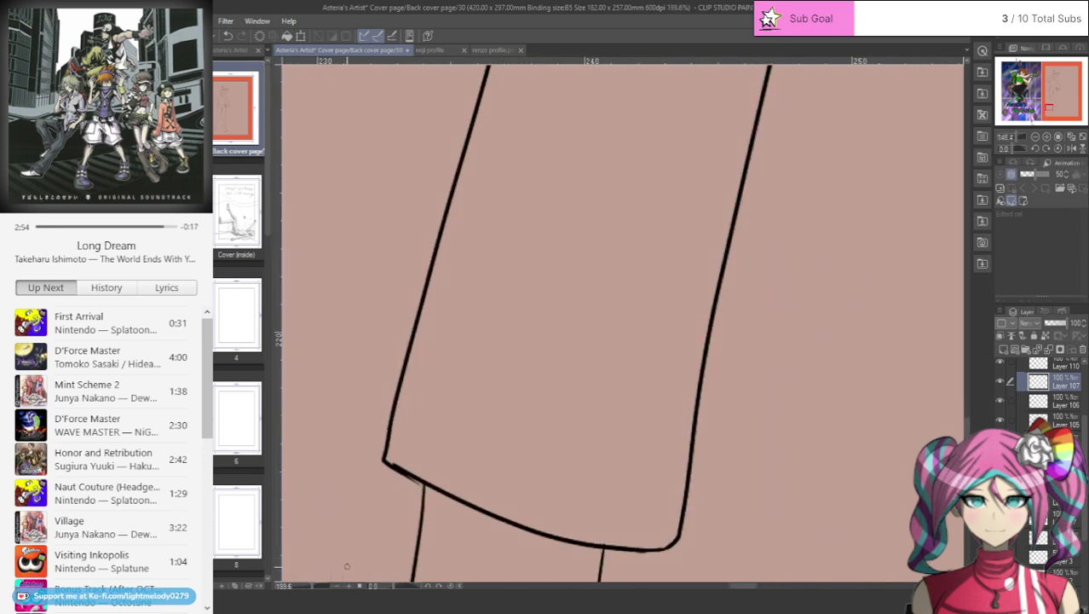
scroll(375, 546, up, 2)
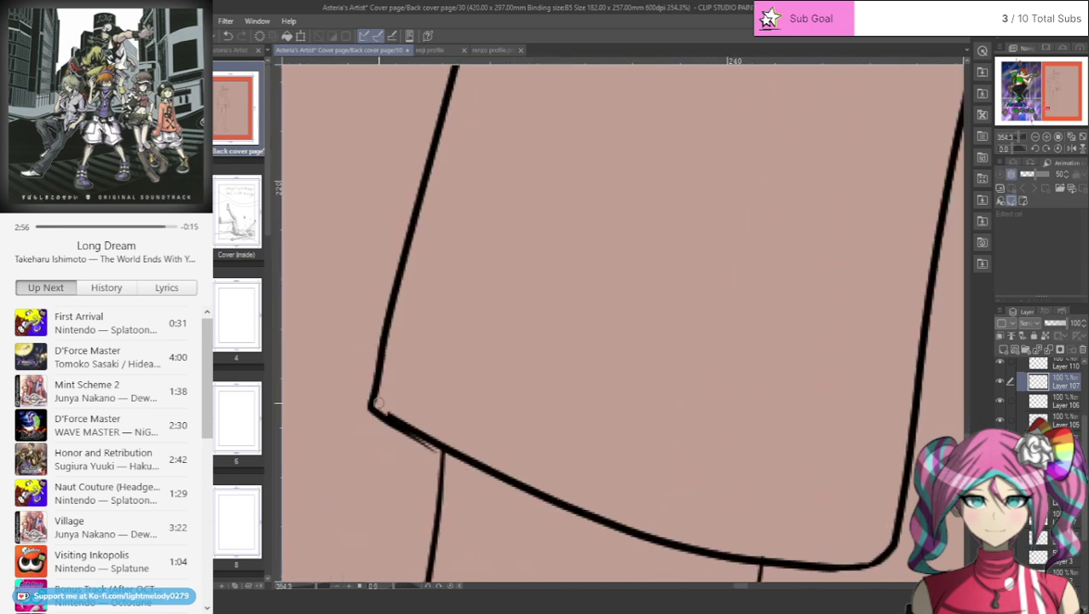
drag(372, 400, 407, 427)
key(ctrl+z)
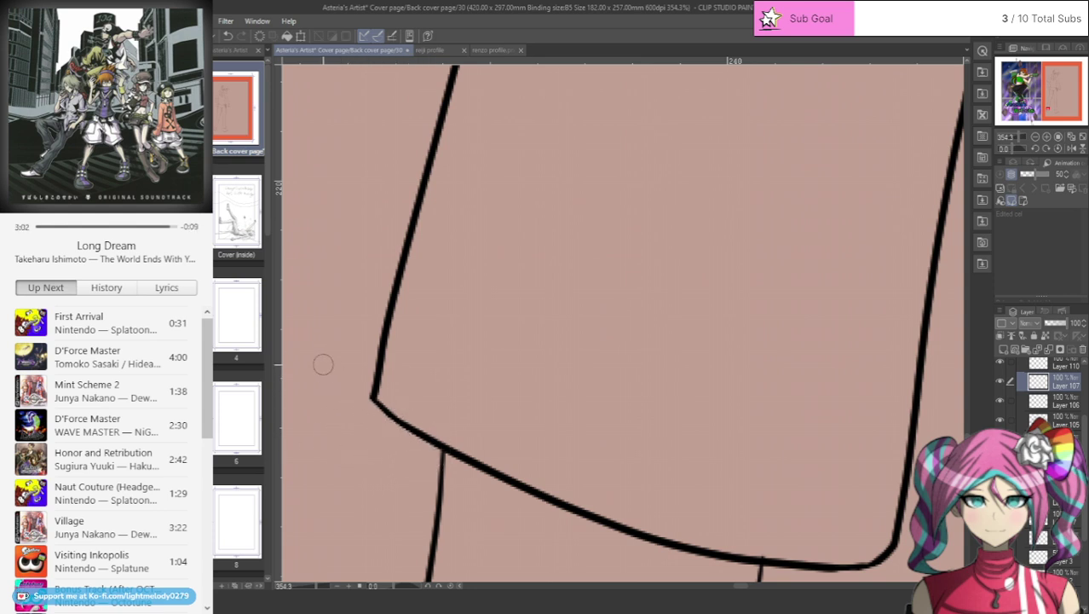
scroll(547, 234, down, 10)
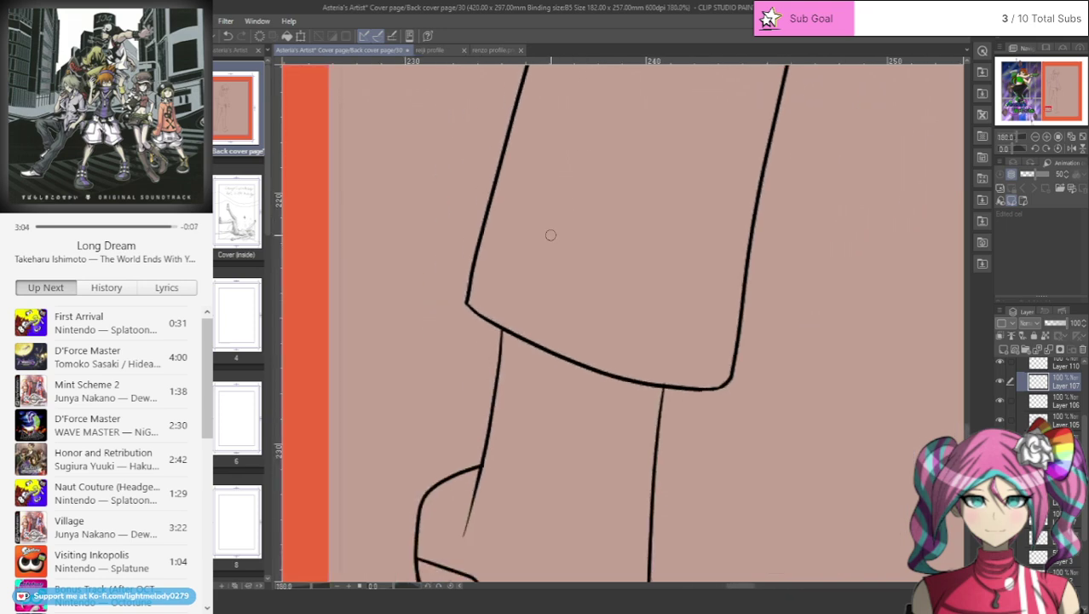
scroll(567, 220, down, 2)
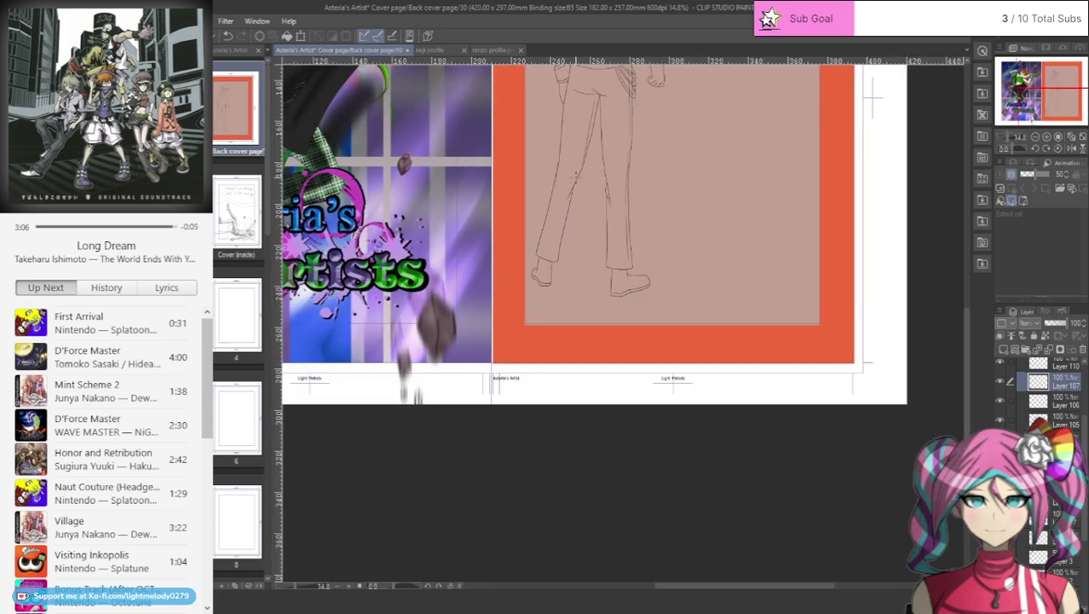
scroll(594, 99, up, 4)
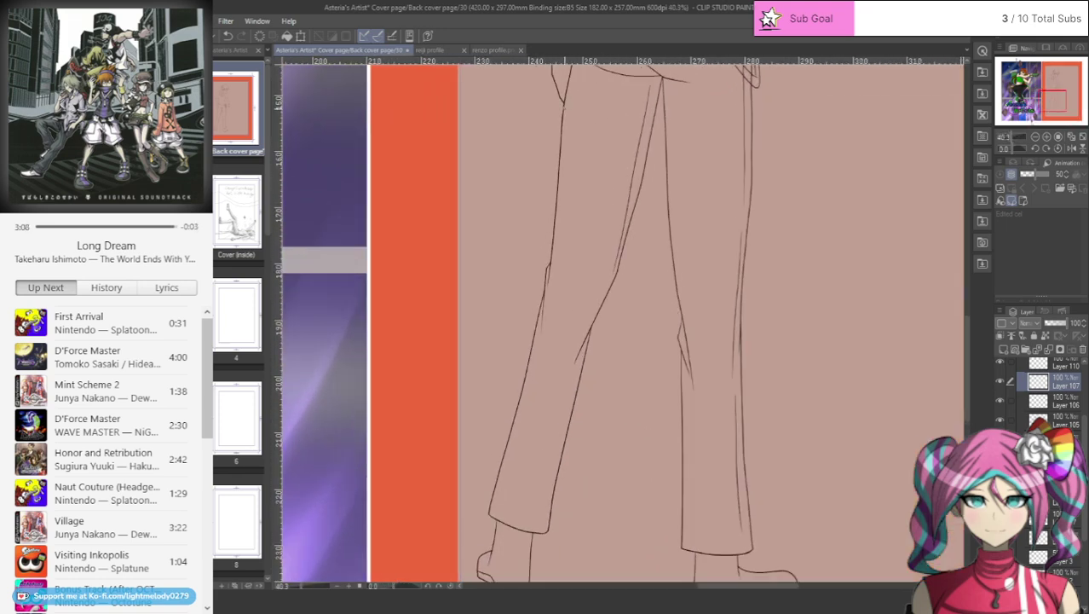
scroll(562, 113, down, 2)
scroll(563, 114, up, 6)
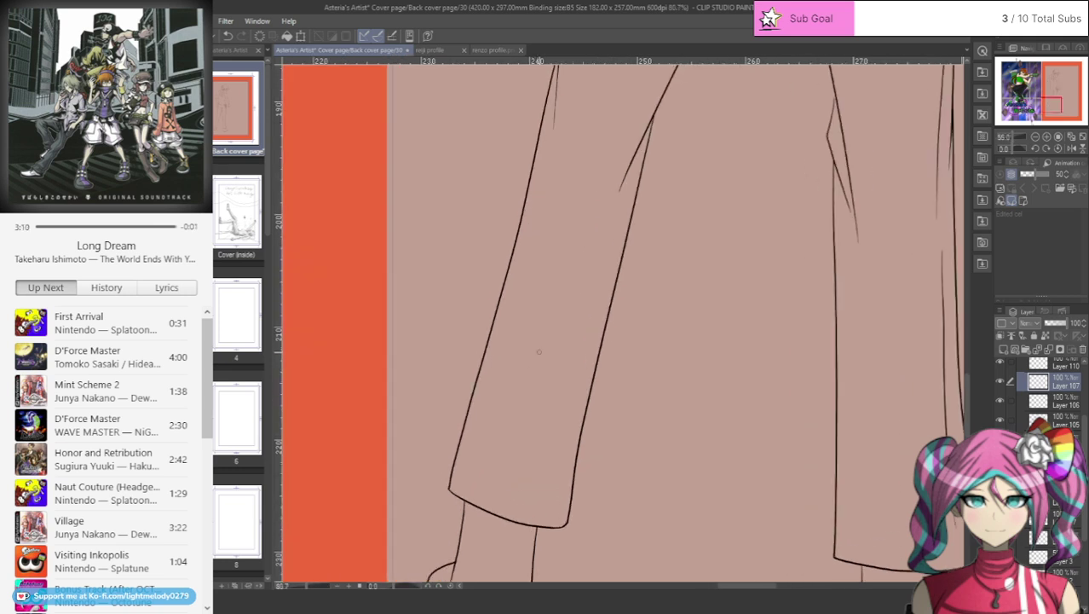
- Undo the left lower leg's redrawing and erasing to bring back its original outer outline and seam
click(232, 39)
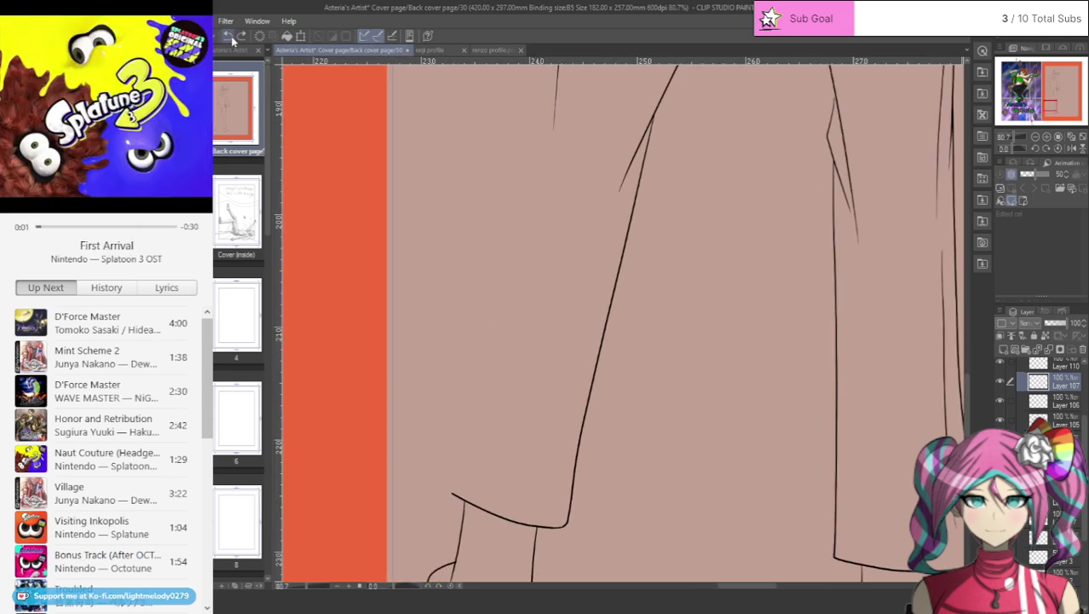
click(232, 40)
click(242, 40)
click(229, 38)
- Erase the lower outer outline of the left trouser leg and redraw it straight down to a wider hem with an extended outer corner
scroll(512, 477, up, 2)
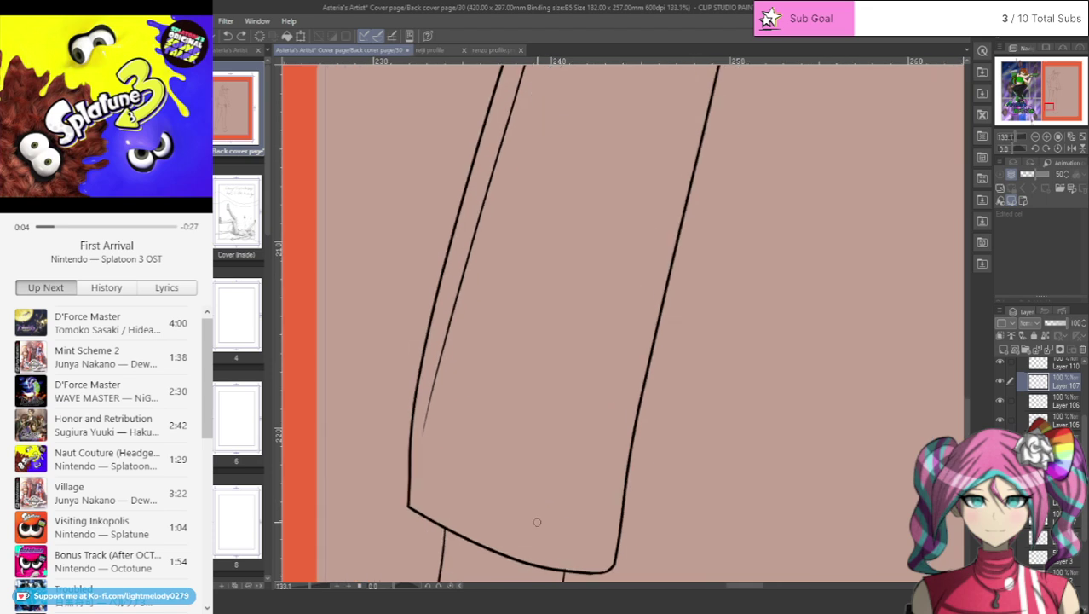
drag(430, 315, 412, 439)
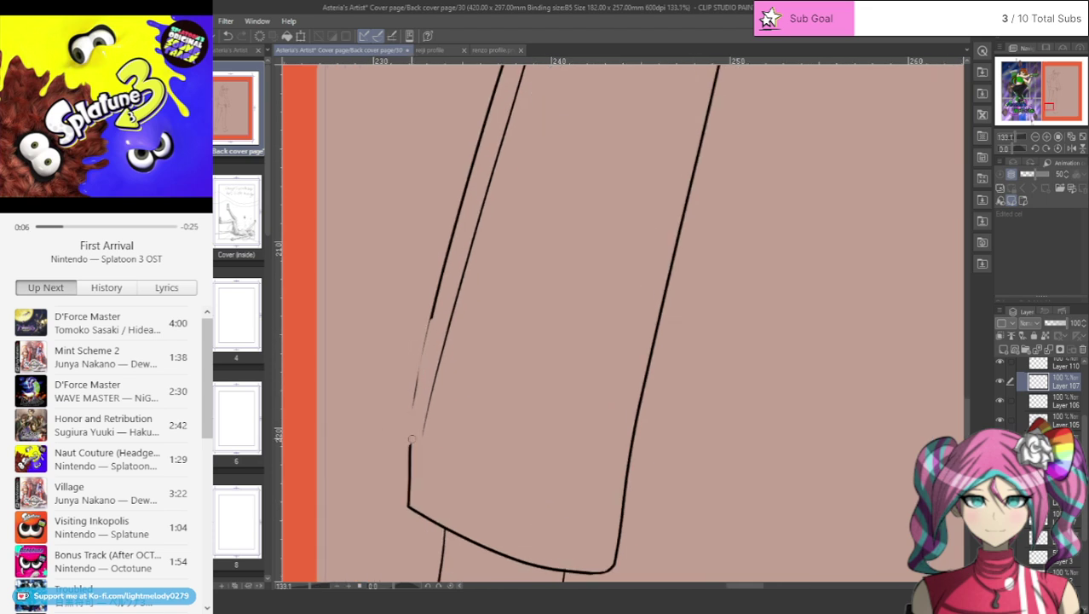
drag(420, 362, 424, 332)
drag(410, 448, 417, 503)
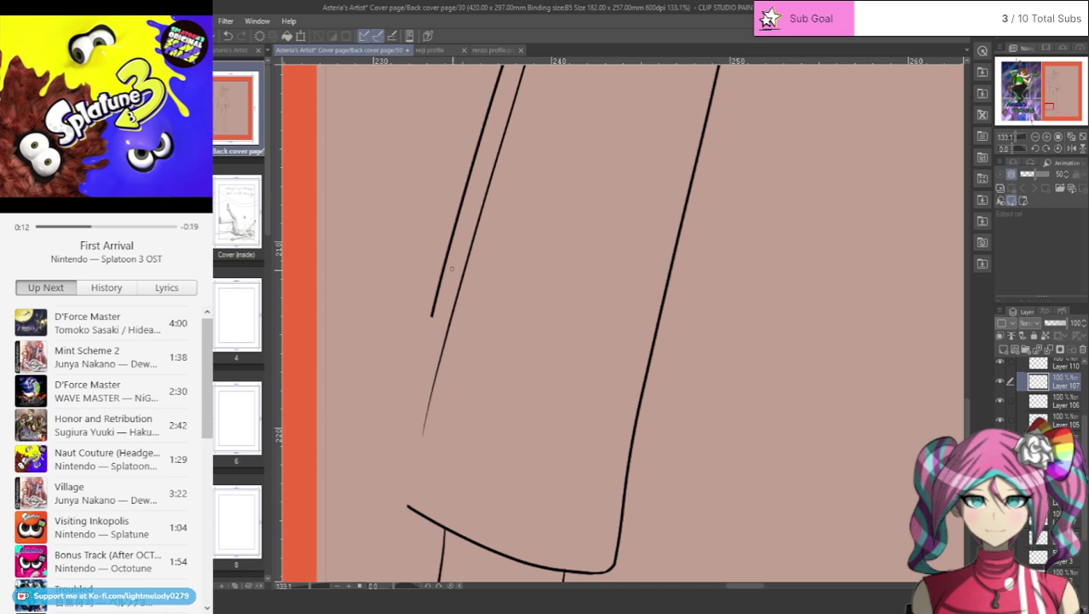
mouse_move(431, 314)
mouse_down()
mouse_move(386, 474)
mouse_move(417, 510)
mouse_up()
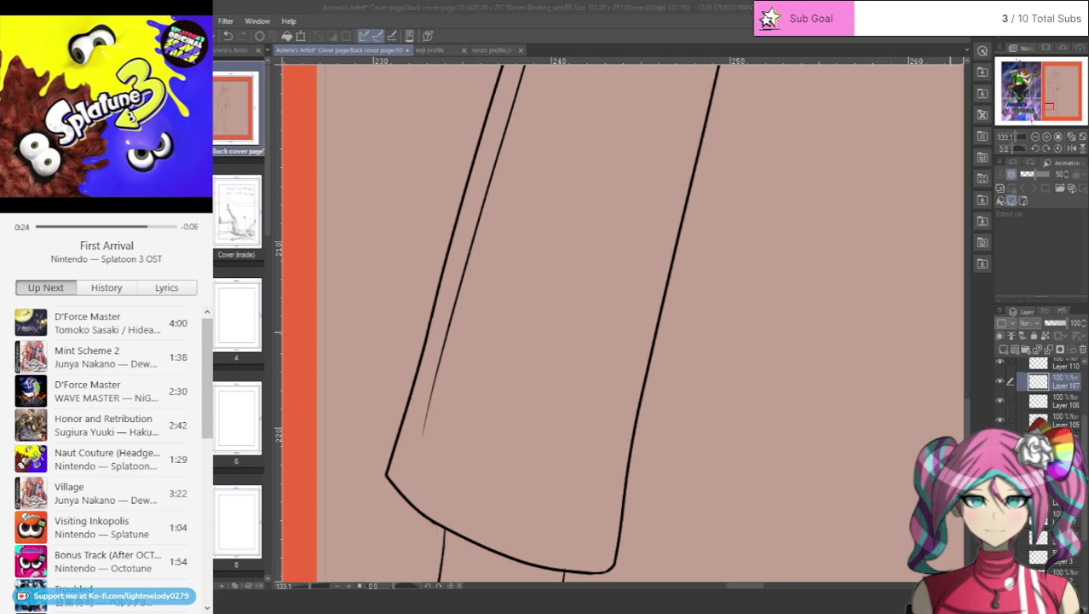
scroll(953, 419, down, 3)
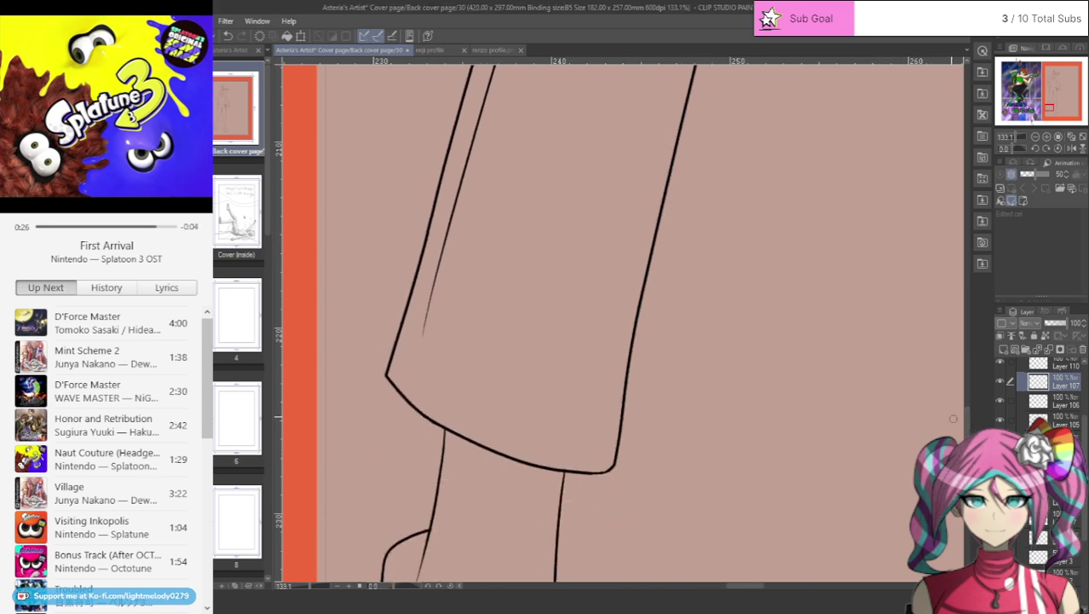
- Draw a sharp inner hem corner on the left trouser leg by extending the hem and the inner outline until they meet
scroll(667, 462, up, 6)
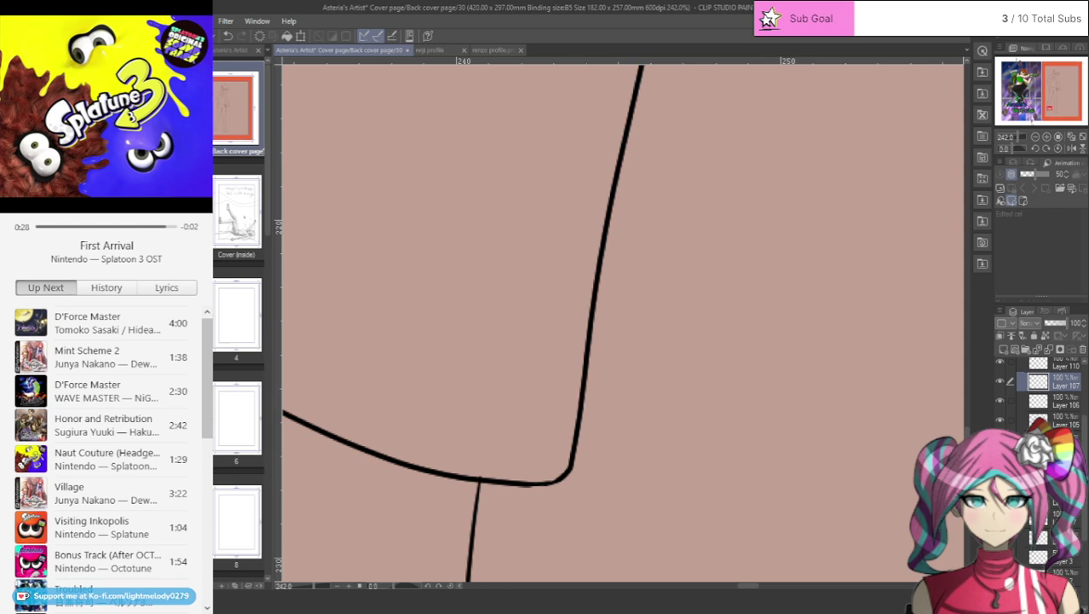
drag(470, 479, 572, 490)
drag(584, 399, 569, 482)
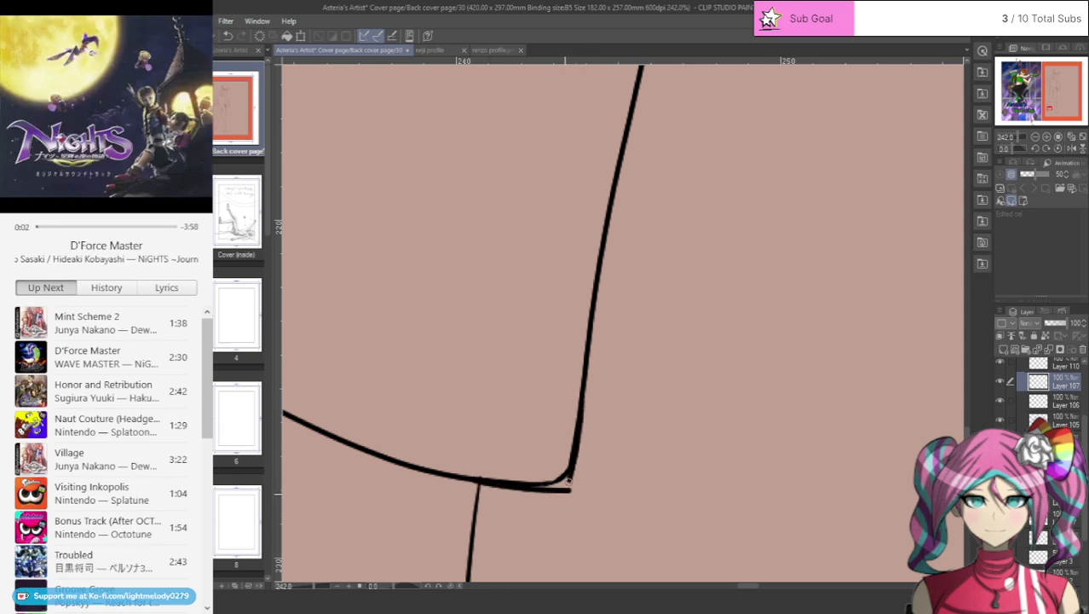
click(231, 34)
drag(583, 411, 568, 490)
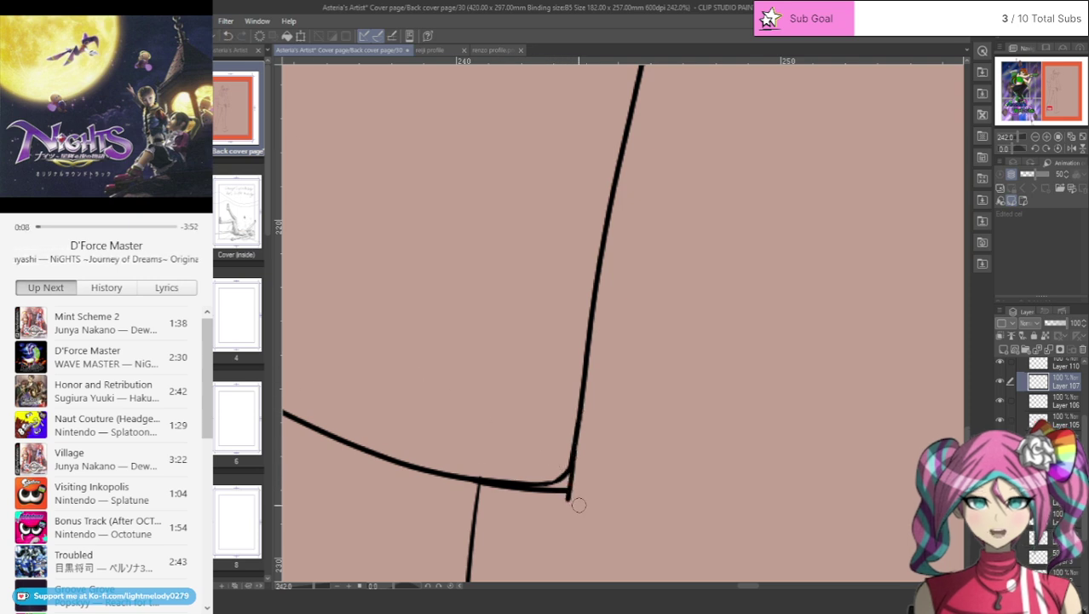
- Erase the old rounded corner inside the sharp hem corner and clean up the hem line beside it
drag(561, 479, 565, 474)
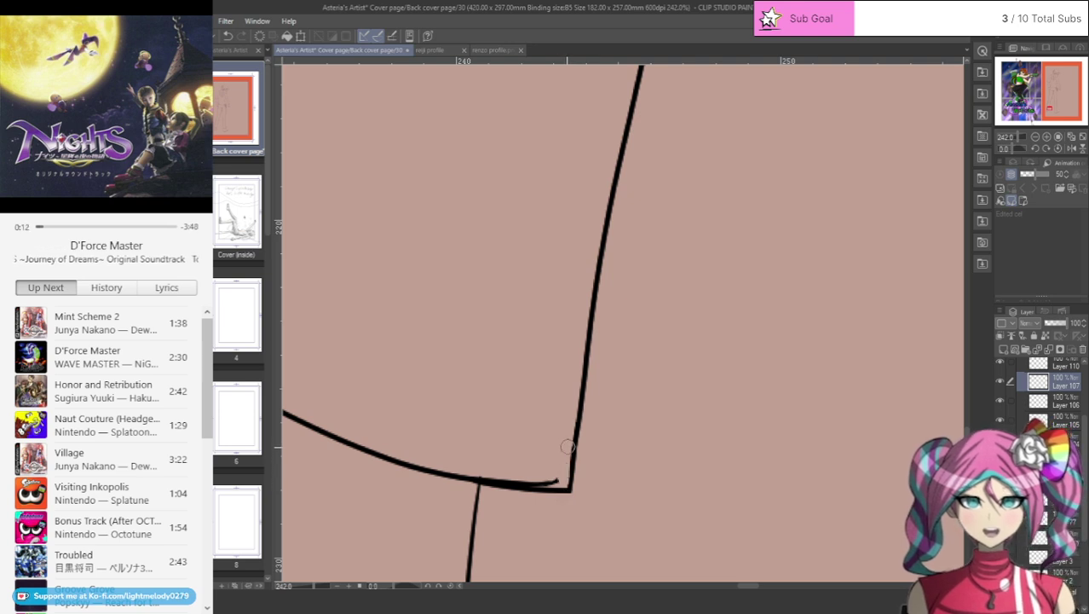
drag(560, 478, 521, 475)
key(ctrl+z)
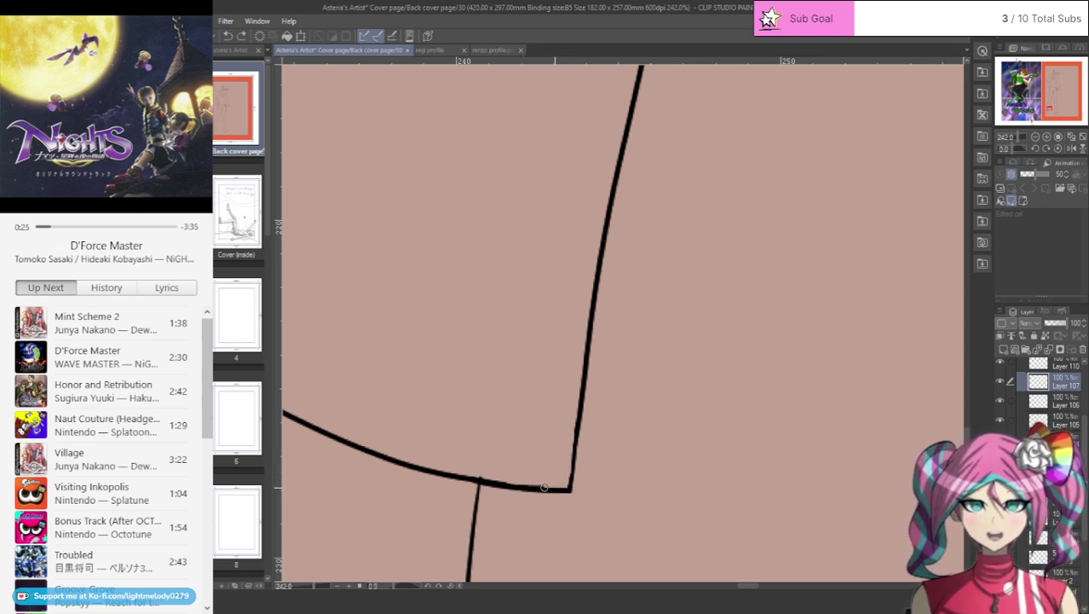
drag(544, 487, 561, 487)
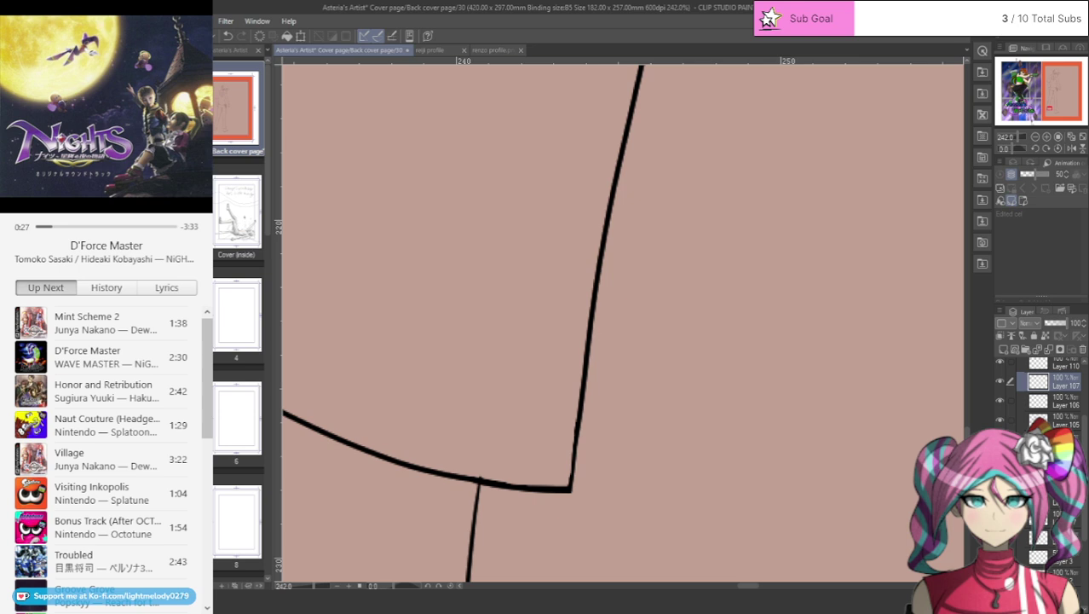
- Smooth the left trouser leg's inner outline just above the sharp hem corner
click(578, 428)
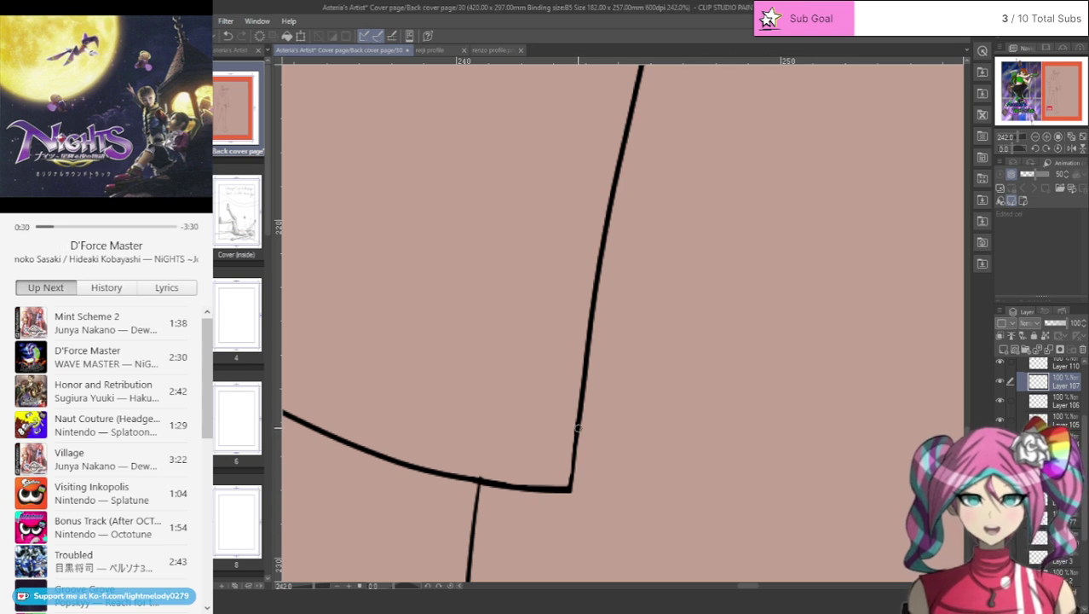
drag(589, 322, 571, 468)
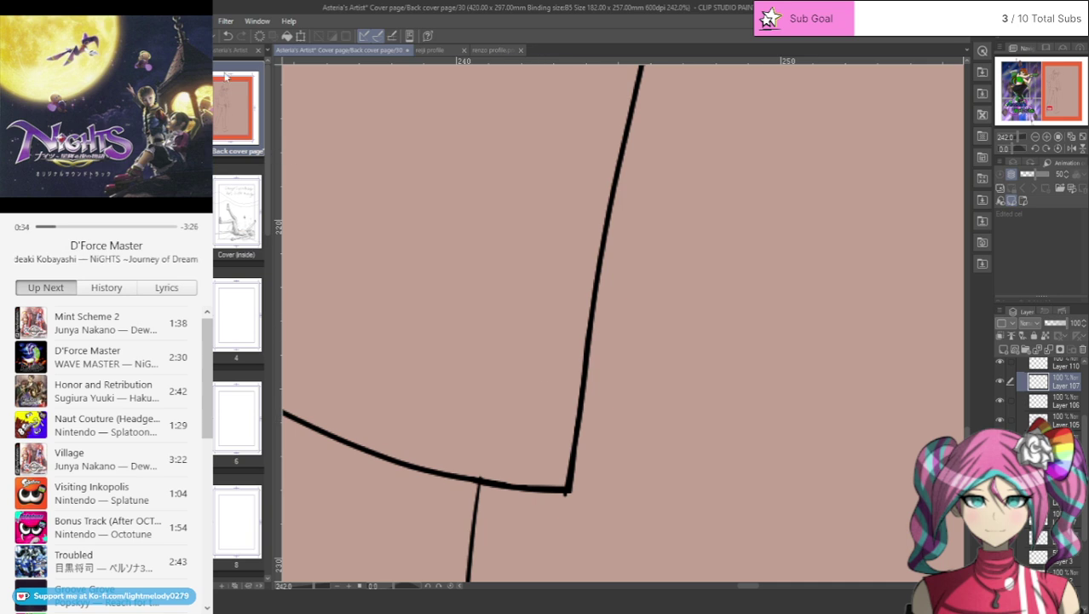
click(227, 36)
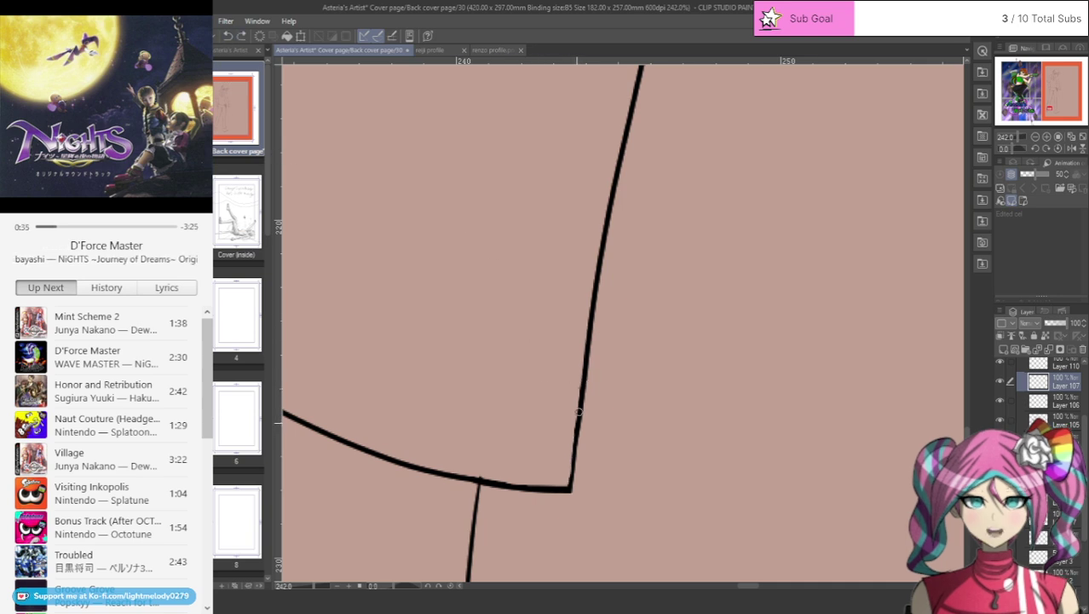
drag(573, 450, 569, 483)
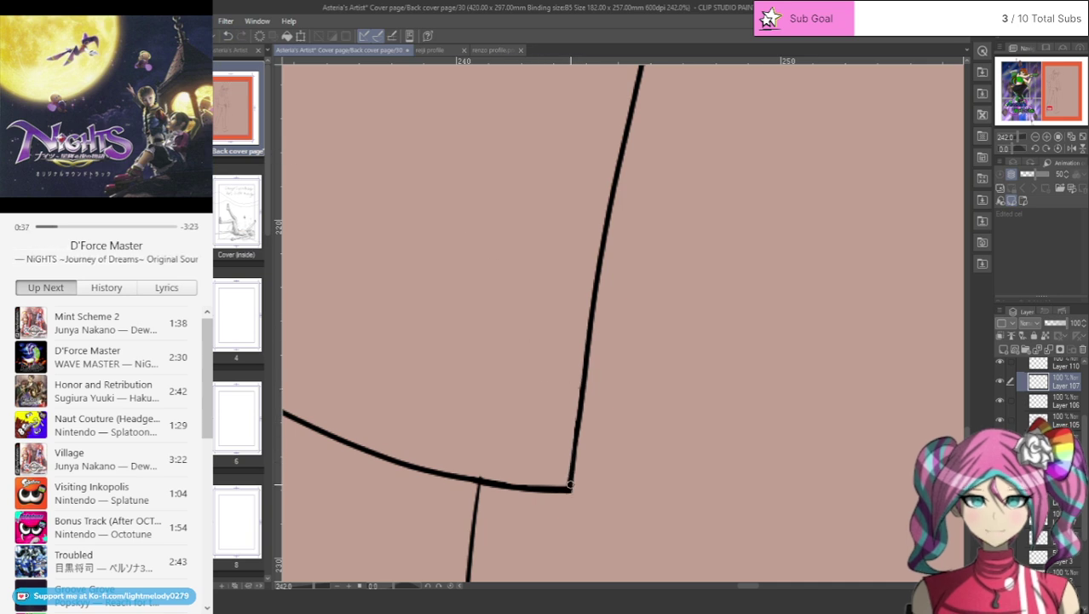
- Select the left boot's line art layer and examine the hems, boots and knee folds of both legs
ctrl+shift+click(473, 515)
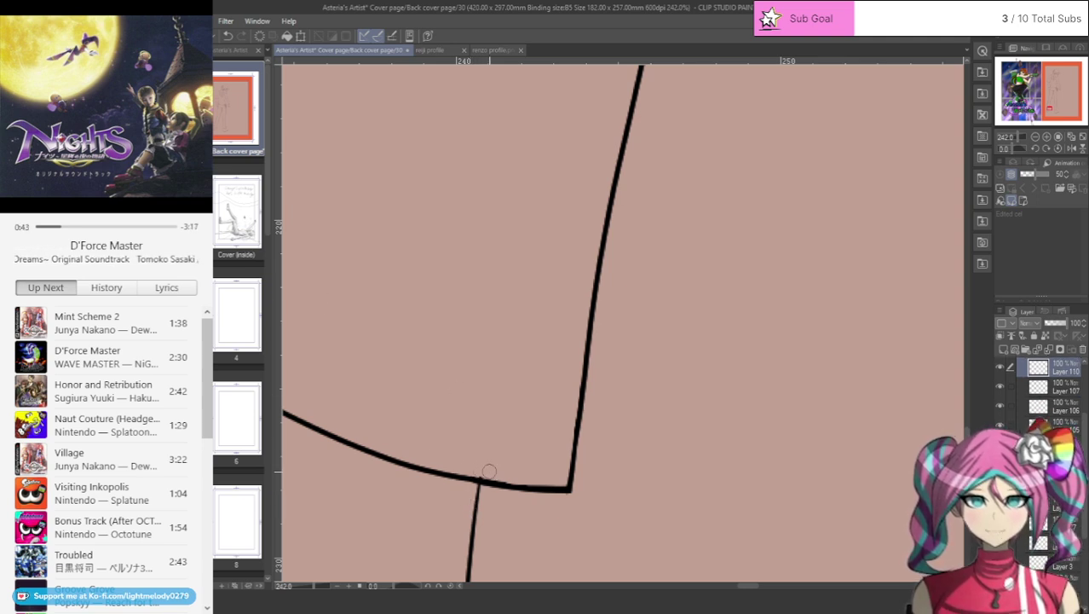
scroll(518, 390, down, 5)
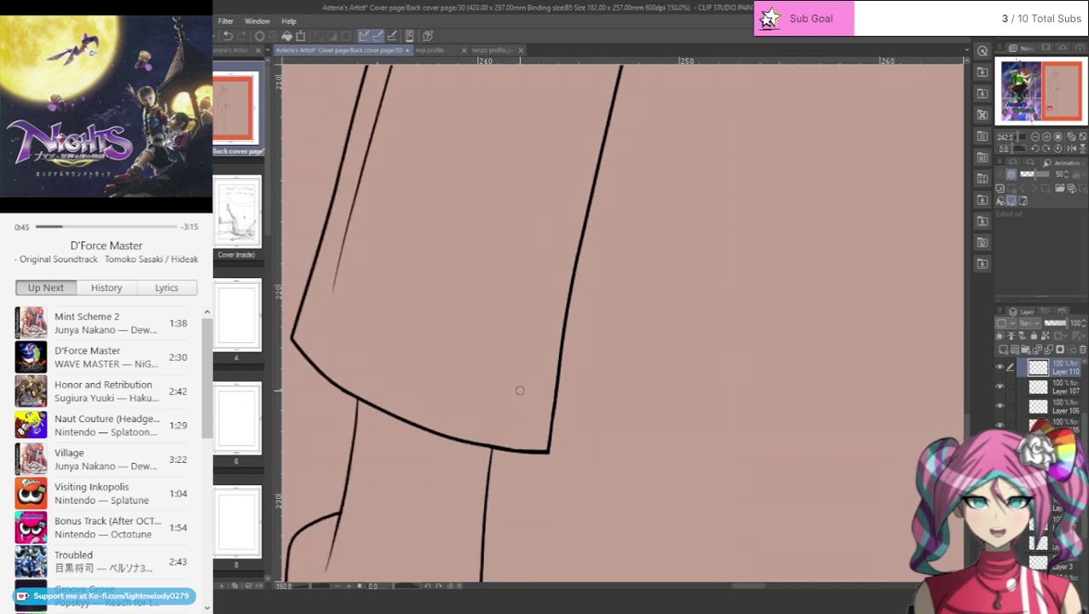
scroll(519, 393, down, 3)
scroll(860, 444, up, 1)
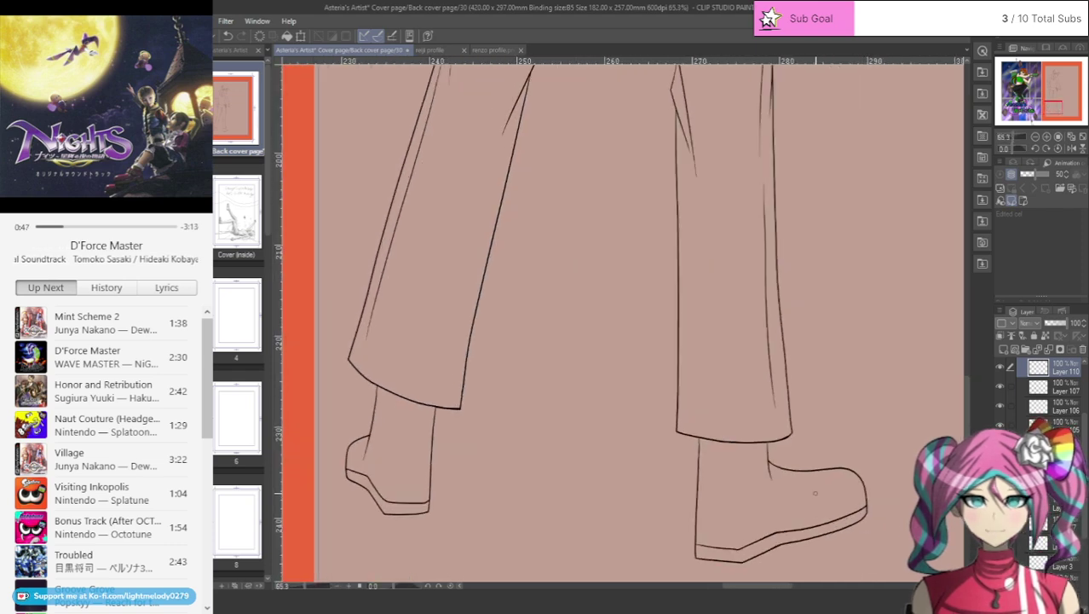
scroll(815, 493, up, 1)
scroll(981, 361, up, 10)
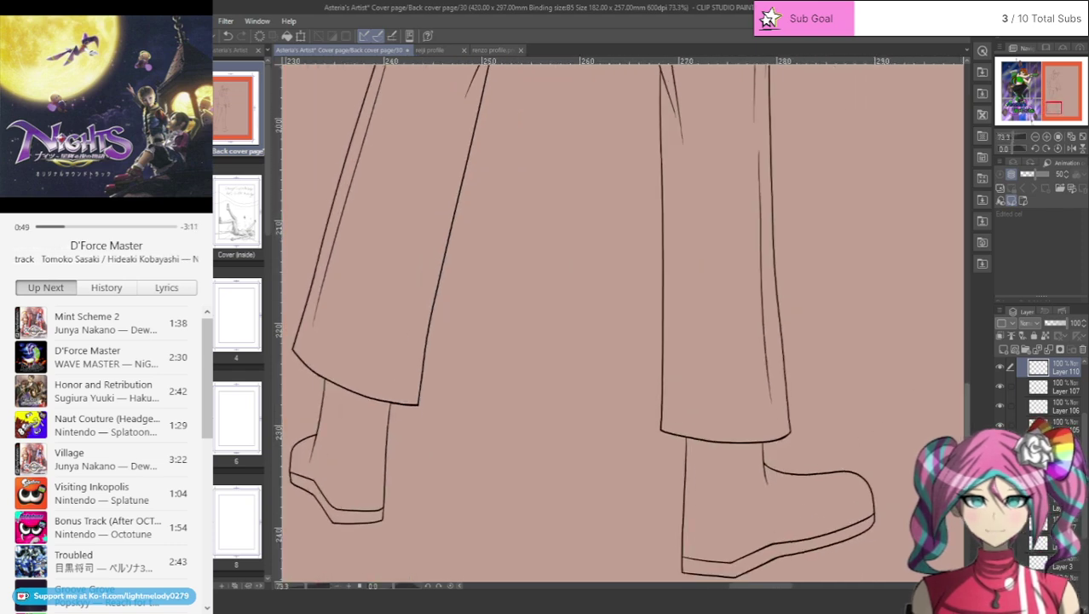
scroll(981, 390, down, 1)
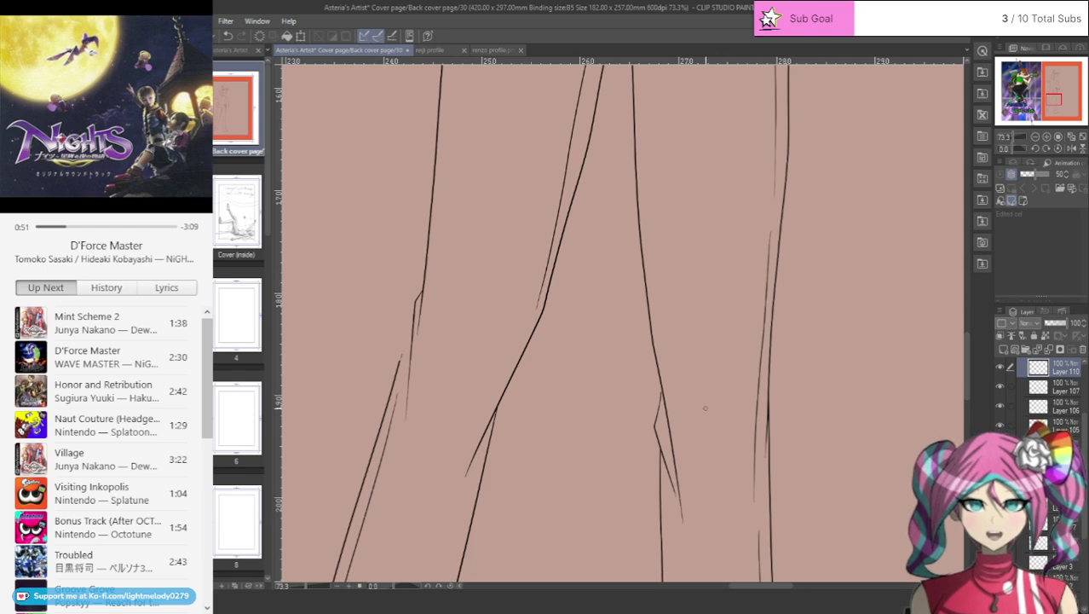
- On Layer 107, extend the left lower leg's outer outline upward so it joins the line below the knee fold
scroll(704, 408, up, 2)
scroll(477, 420, down, 4)
scroll(441, 339, up, 15)
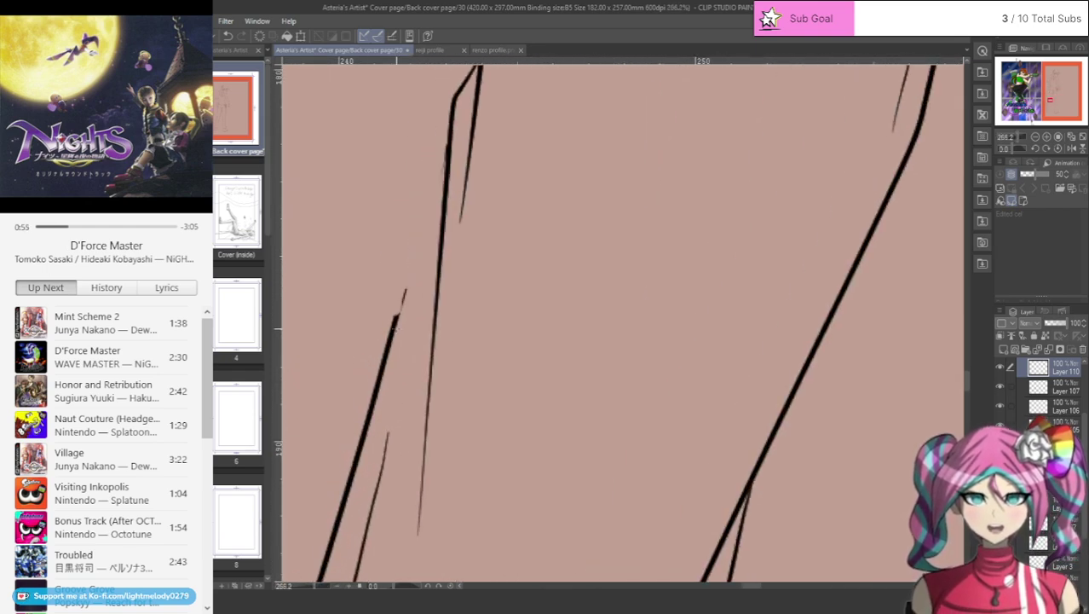
key(alt+[)
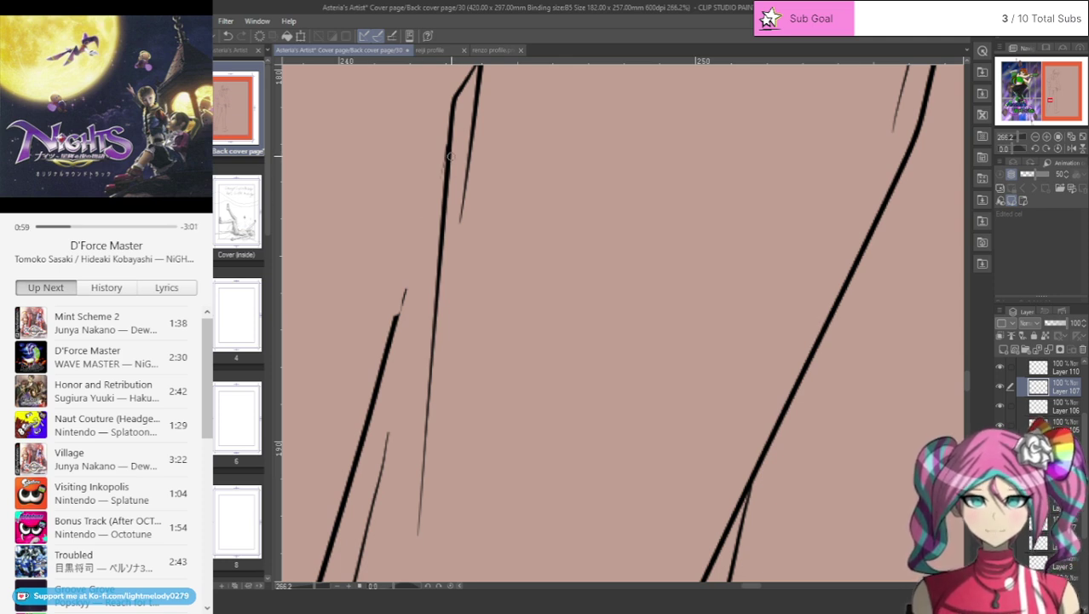
drag(449, 138, 386, 354)
key(ctrl+z)
click(227, 35)
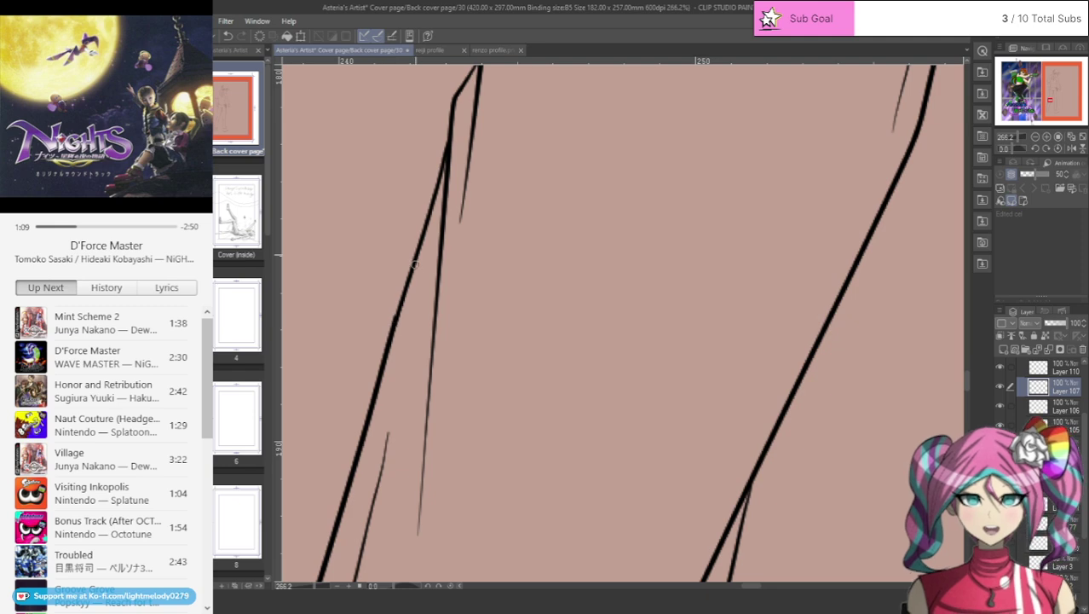
scroll(486, 190, down, 8)
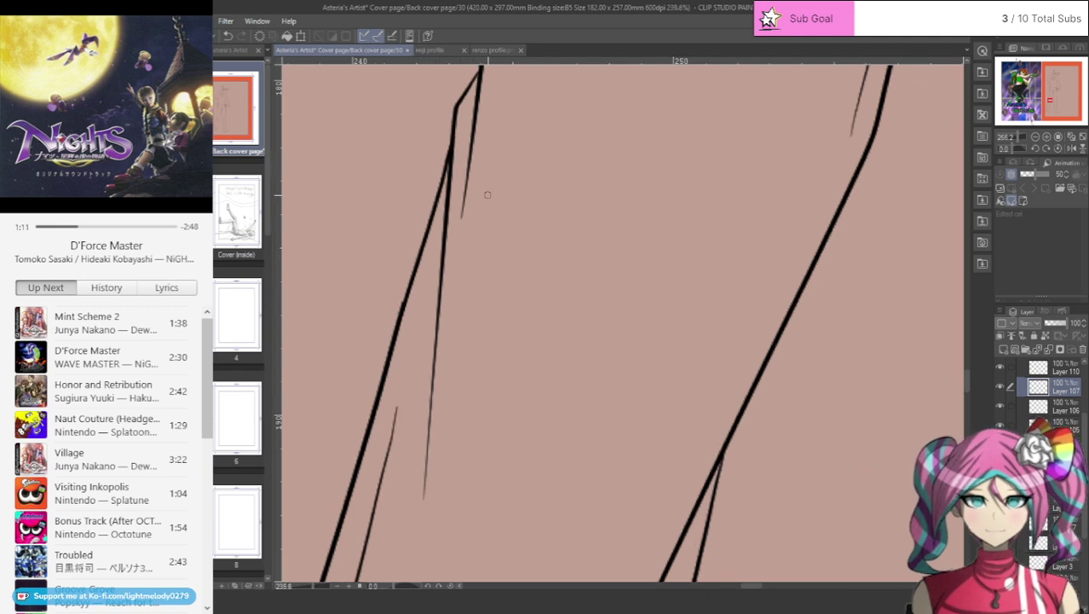
- Redraw the top of the right trouser leg's inner knee fold so it connects to the thigh outline
scroll(588, 333, up, 7)
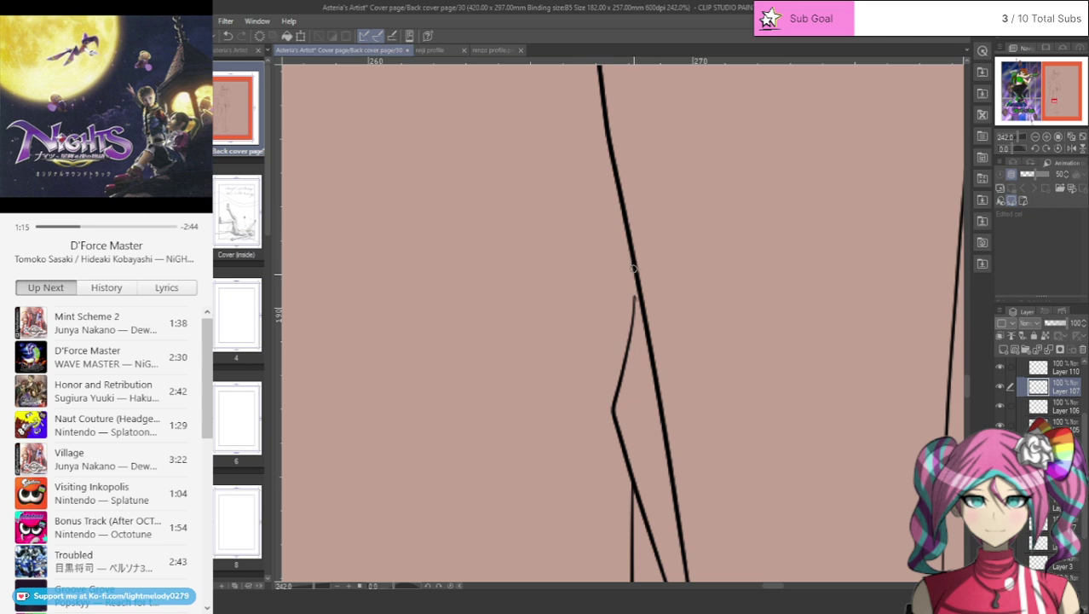
drag(633, 269, 628, 350)
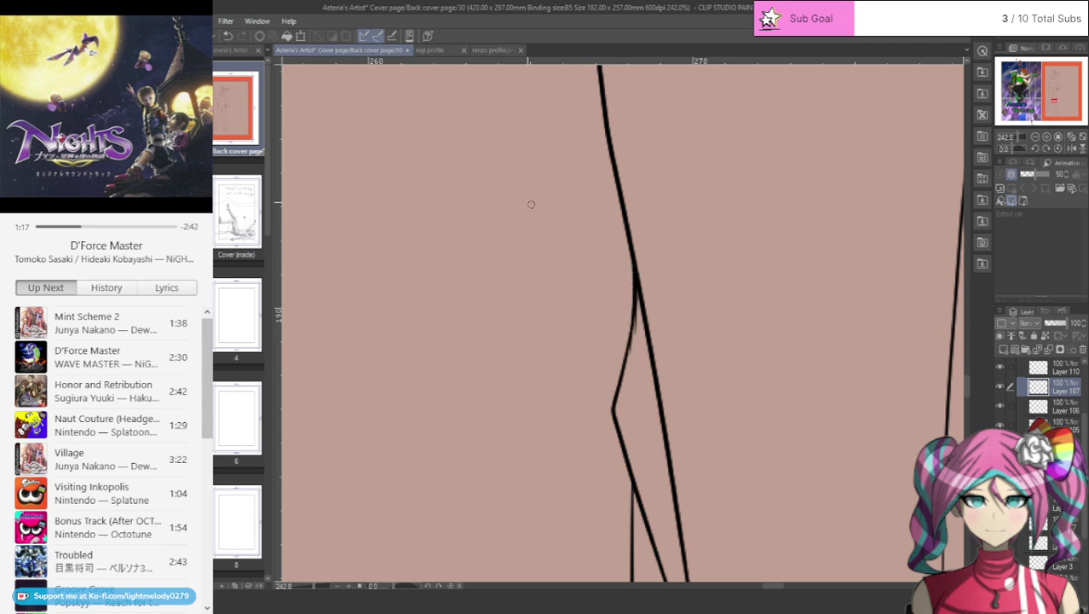
key(ctrl+z)
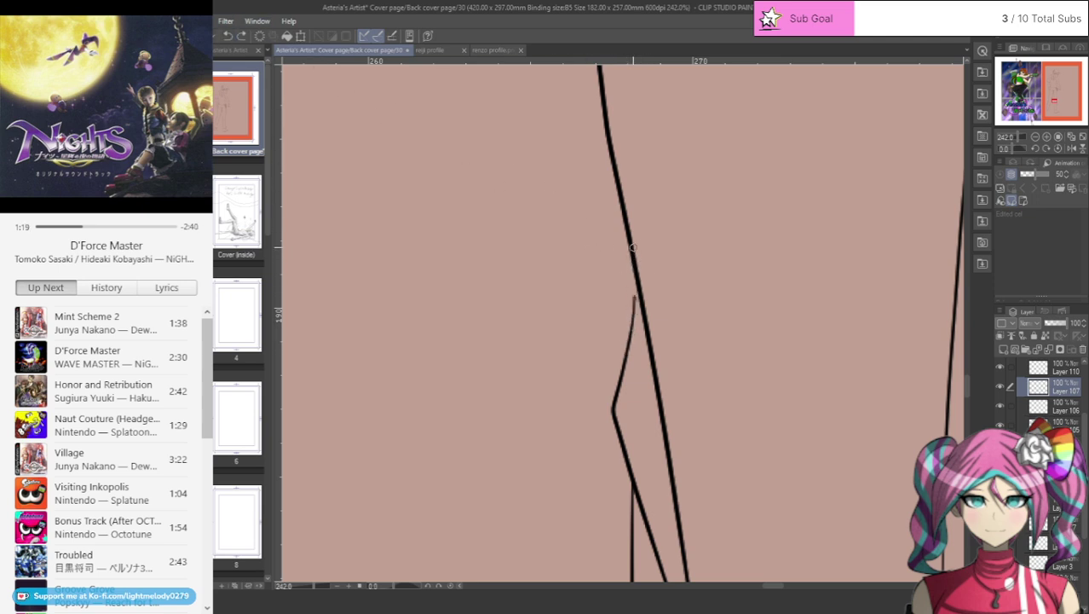
drag(632, 247, 625, 365)
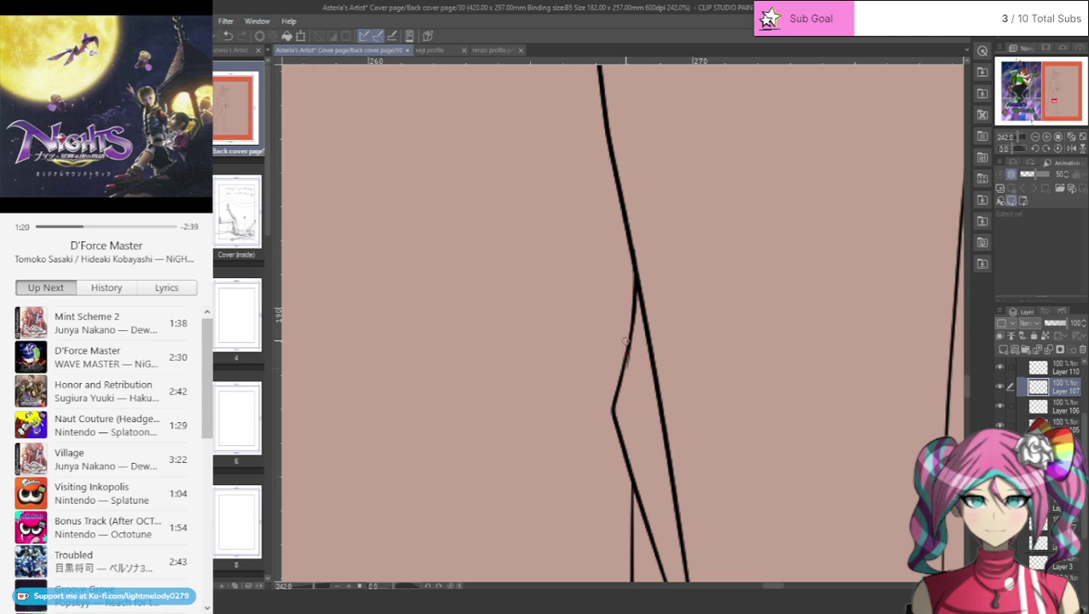
click(229, 40)
mouse_move(632, 253)
mouse_down()
mouse_move(633, 312)
mouse_move(611, 389)
mouse_up()
scroll(610, 362, down, 10)
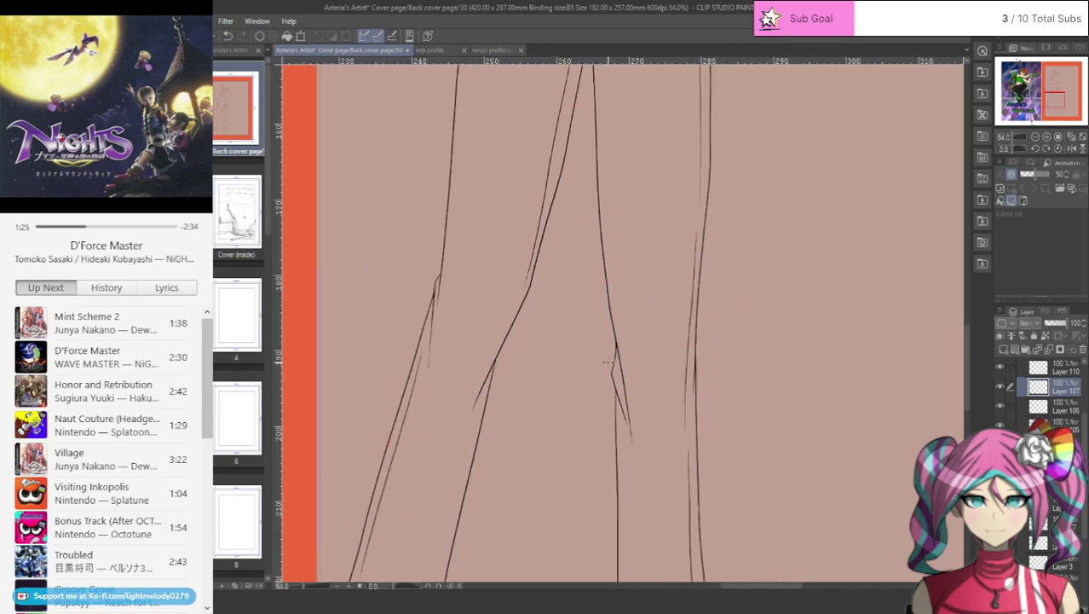
- Erase the trouser outline and side seam where they cross the bands of the hanging hip straps
scroll(603, 362, up, 6)
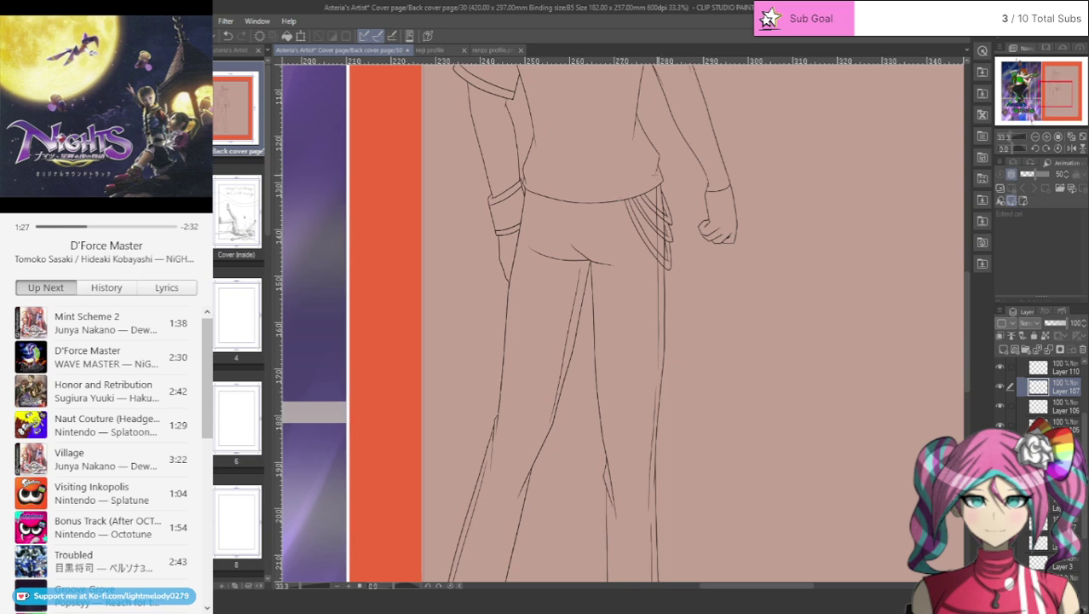
scroll(636, 250, up, 2)
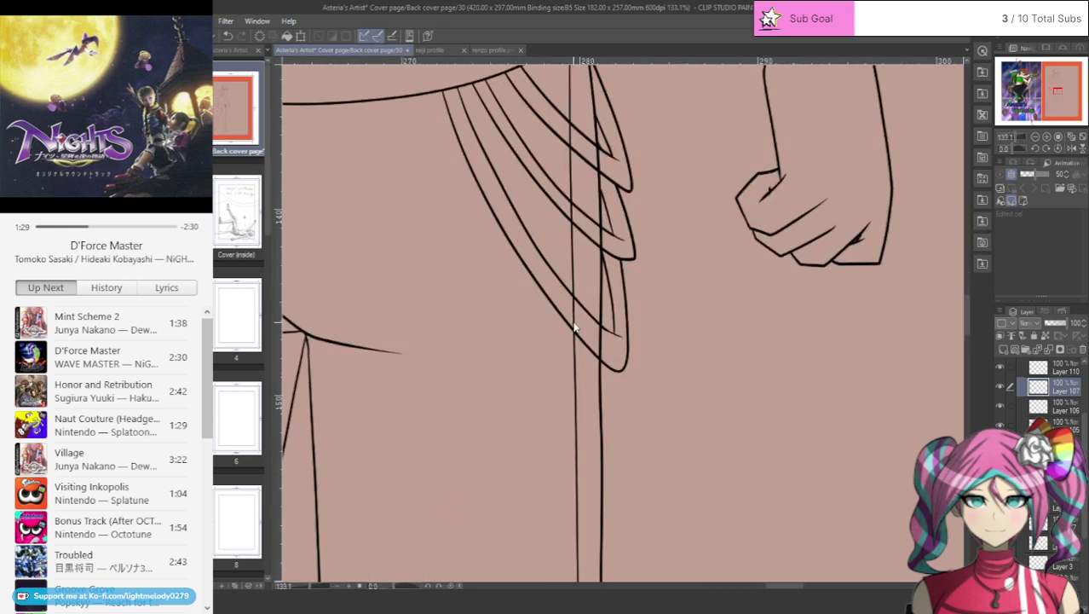
scroll(601, 336, up, 2)
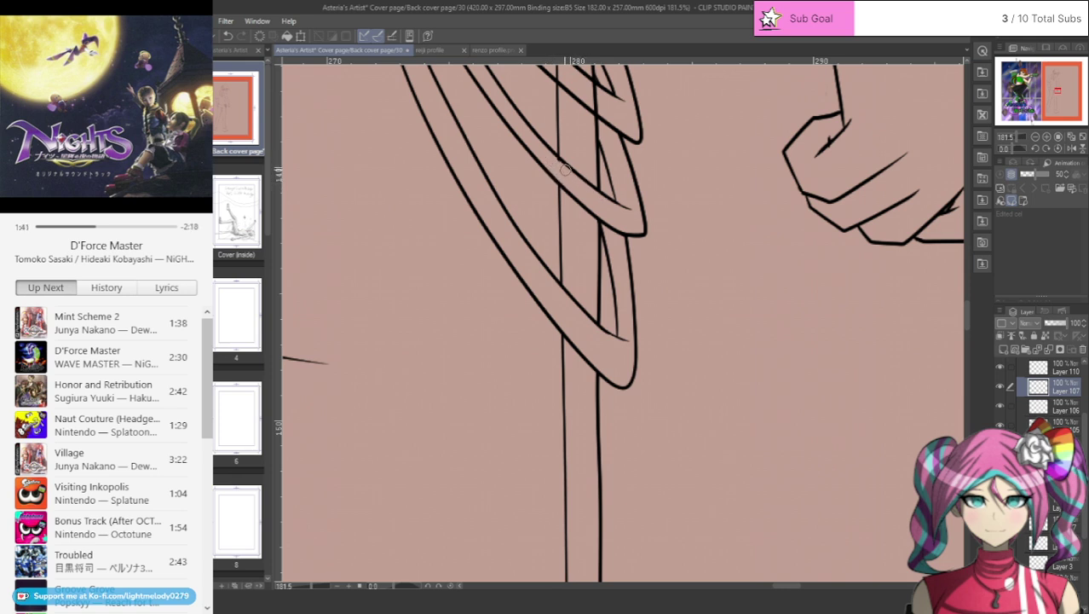
scroll(610, 201, up, 5)
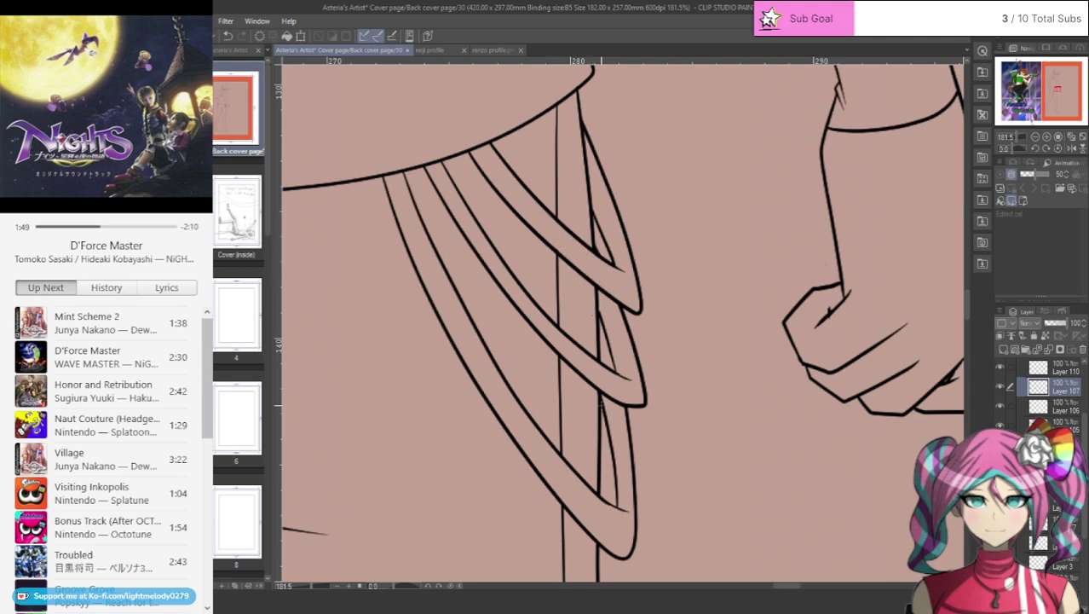
- Select Layer 107 and examine the line art of the shirt hem, arms, torso and head
key(ctrl+shift+n)
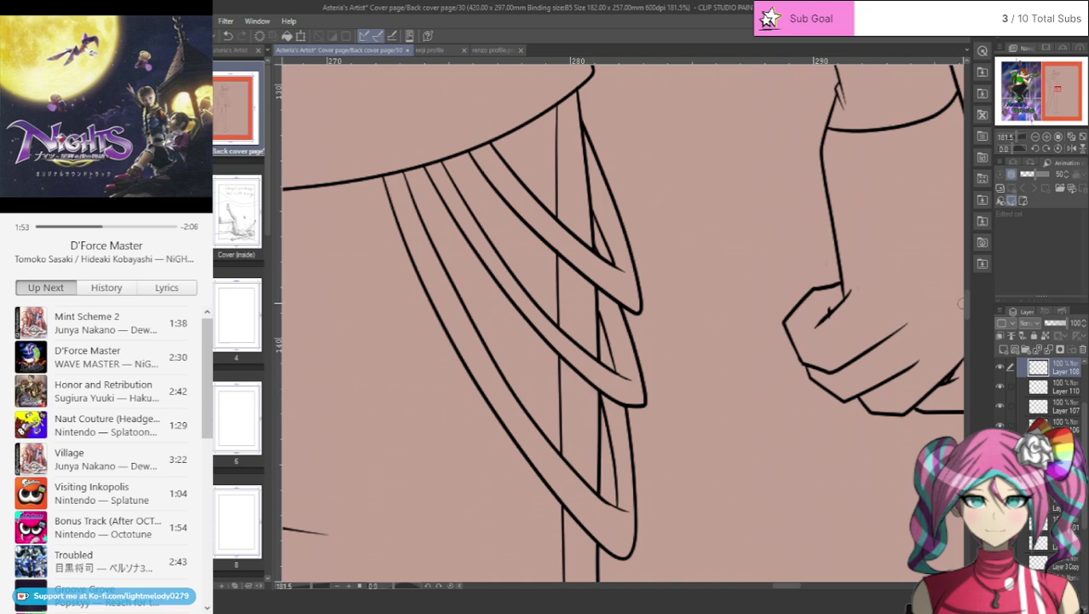
scroll(968, 283, up, 5)
scroll(856, 328, down, 1)
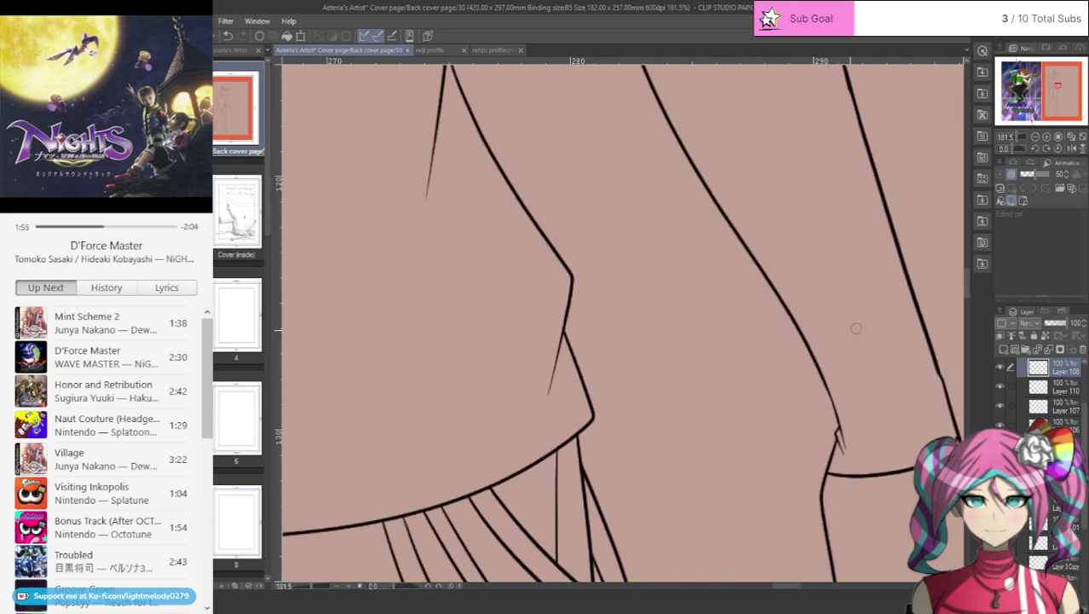
ctrl+shift+click(560, 468)
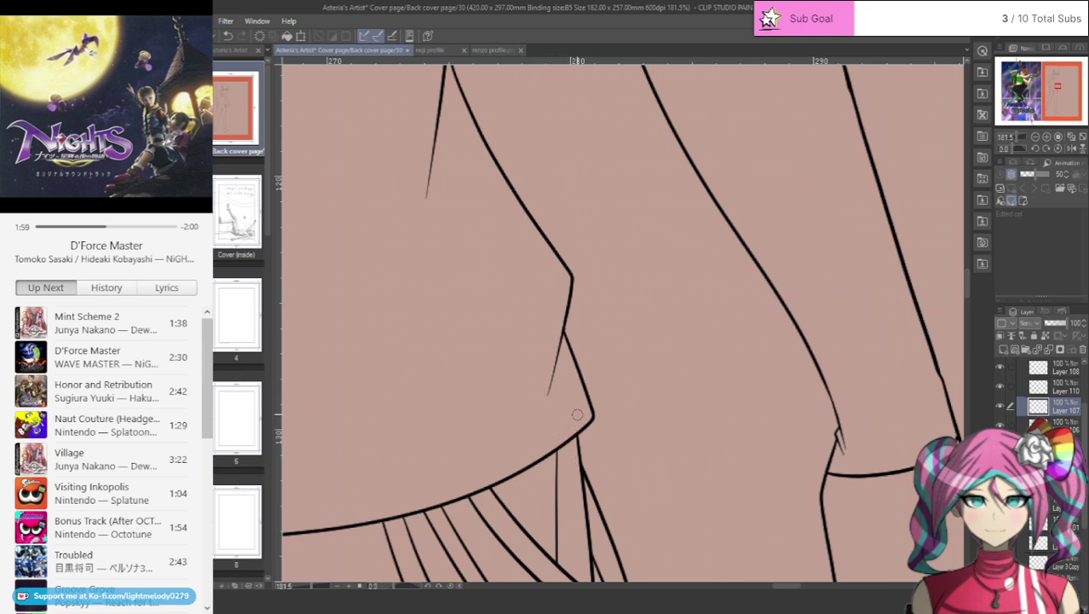
scroll(577, 414, down, 5)
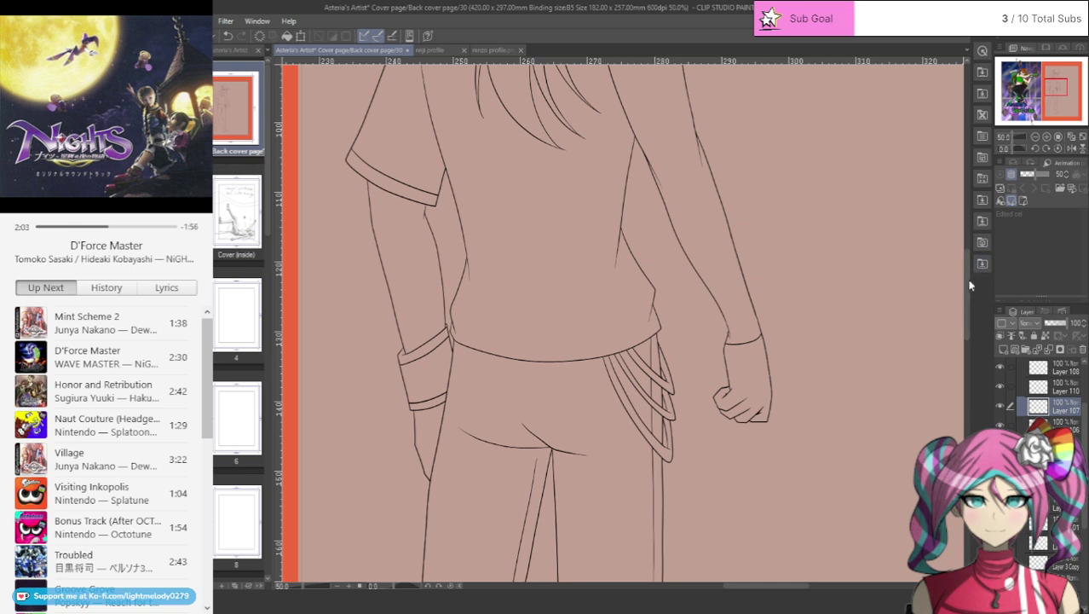
drag(965, 289, 982, 244)
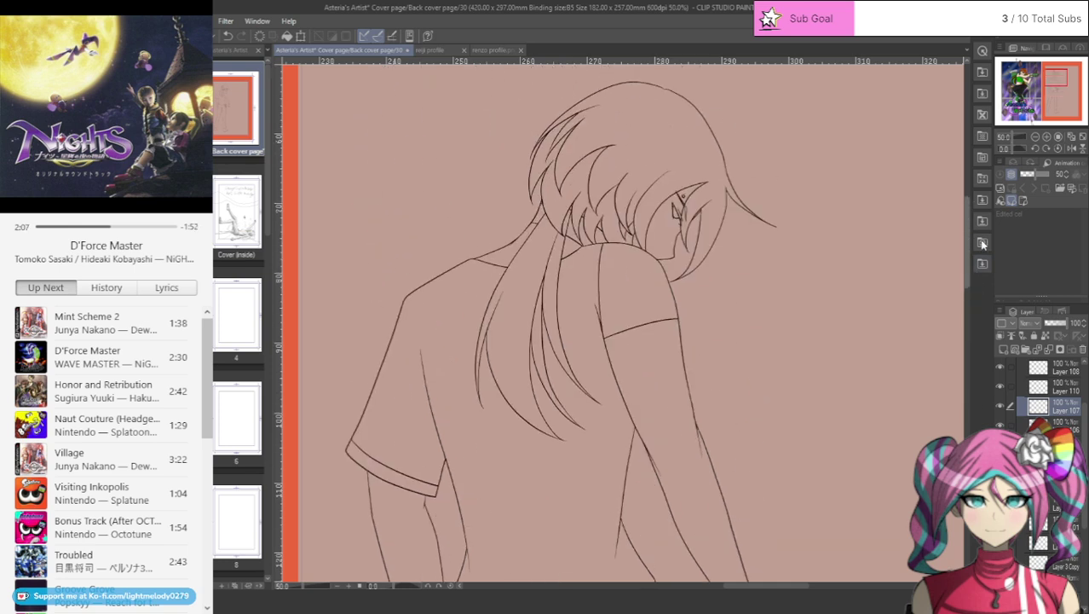
- Select the head outline's layer and smooth the kink in the line at the crown of the head
scroll(671, 103, up, 4)
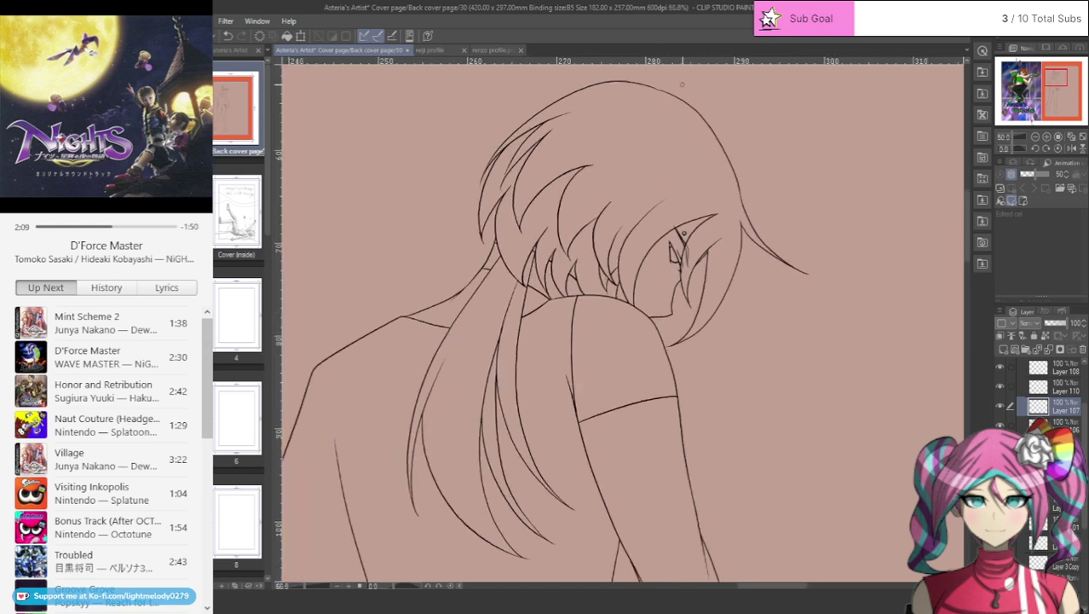
scroll(671, 103, up, 2)
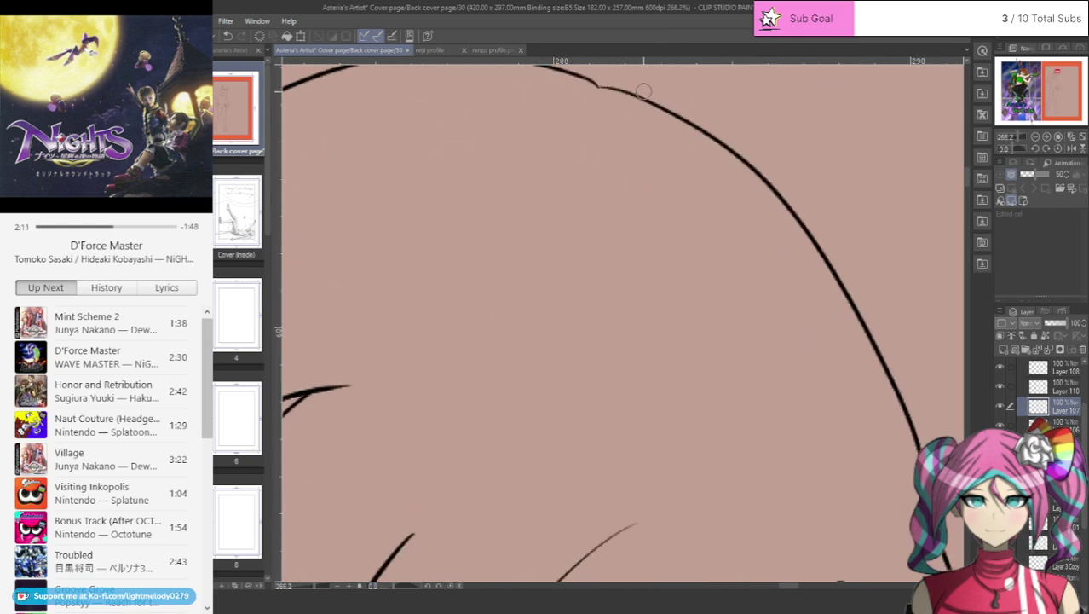
ctrl+shift+click(643, 101)
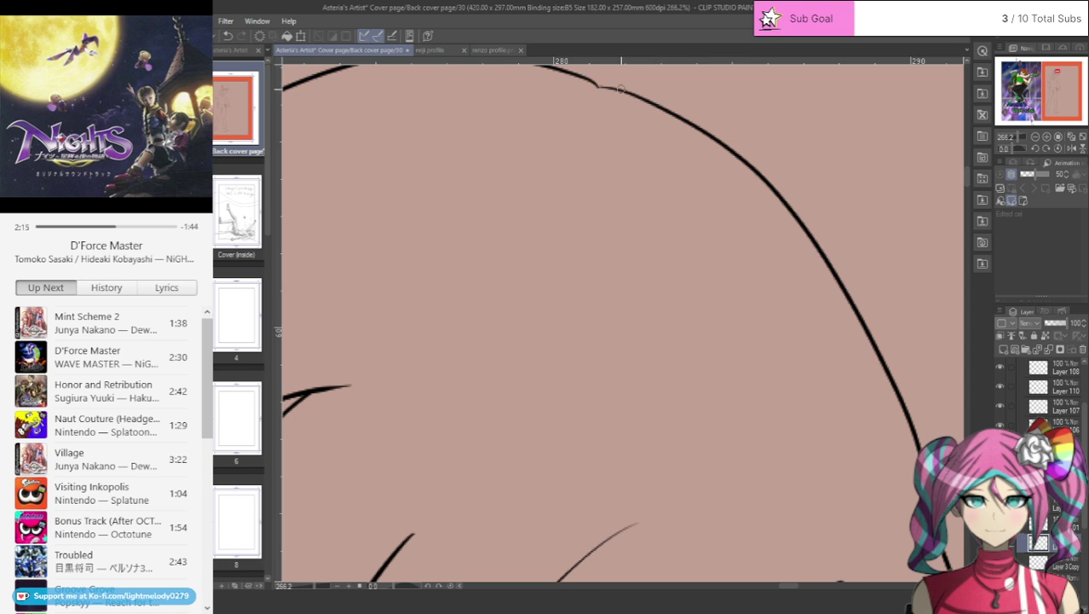
drag(619, 88, 559, 89)
click(227, 35)
mouse_move(596, 83)
mouse_down()
mouse_move(608, 98)
mouse_move(626, 87)
mouse_up()
click(228, 35)
drag(604, 86, 644, 101)
scroll(648, 106, down, 6)
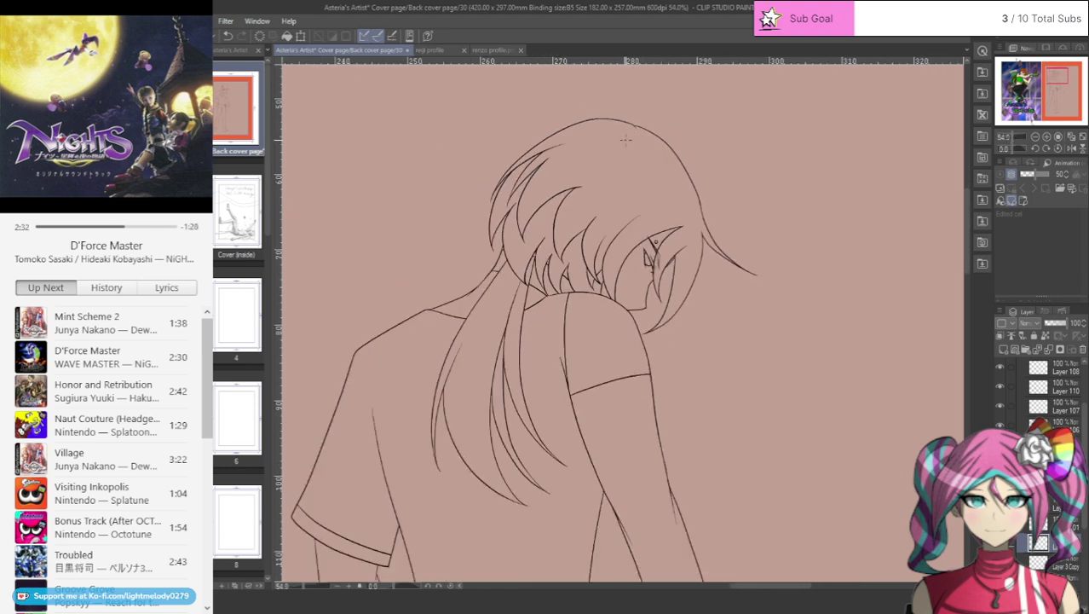
- Collapse Folder 2 and create a new folder below it containing a new empty layer
scroll(626, 139, down, 5)
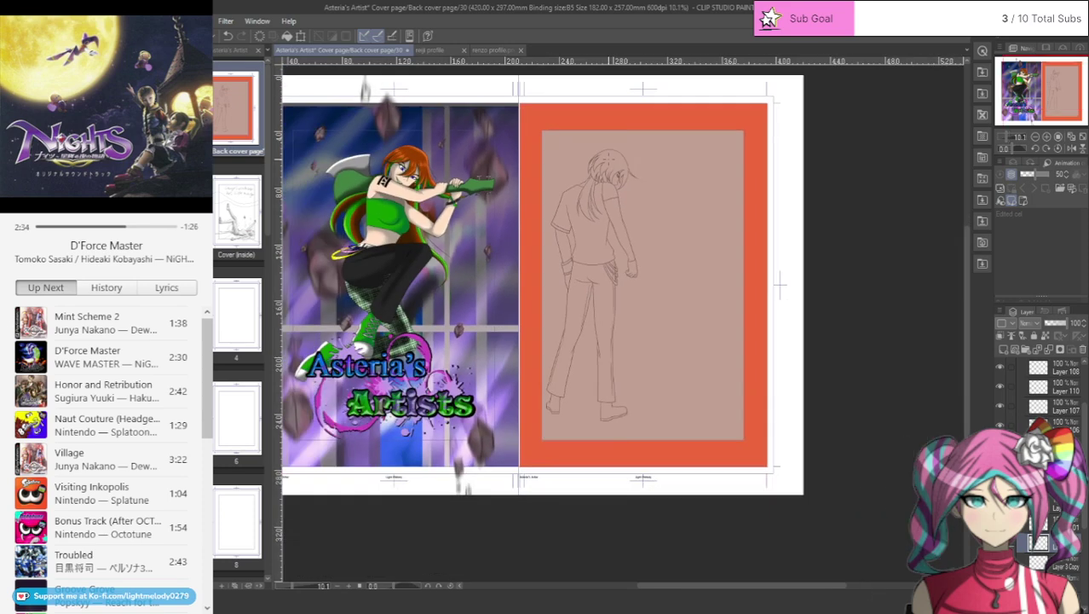
scroll(630, 193, up, 2)
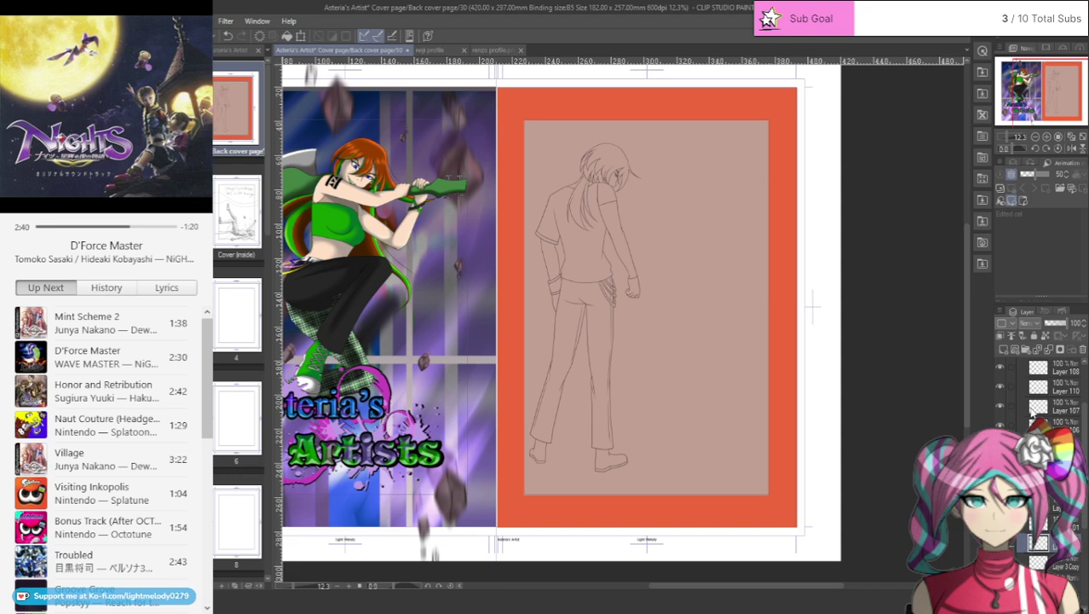
scroll(1031, 413, up, 3)
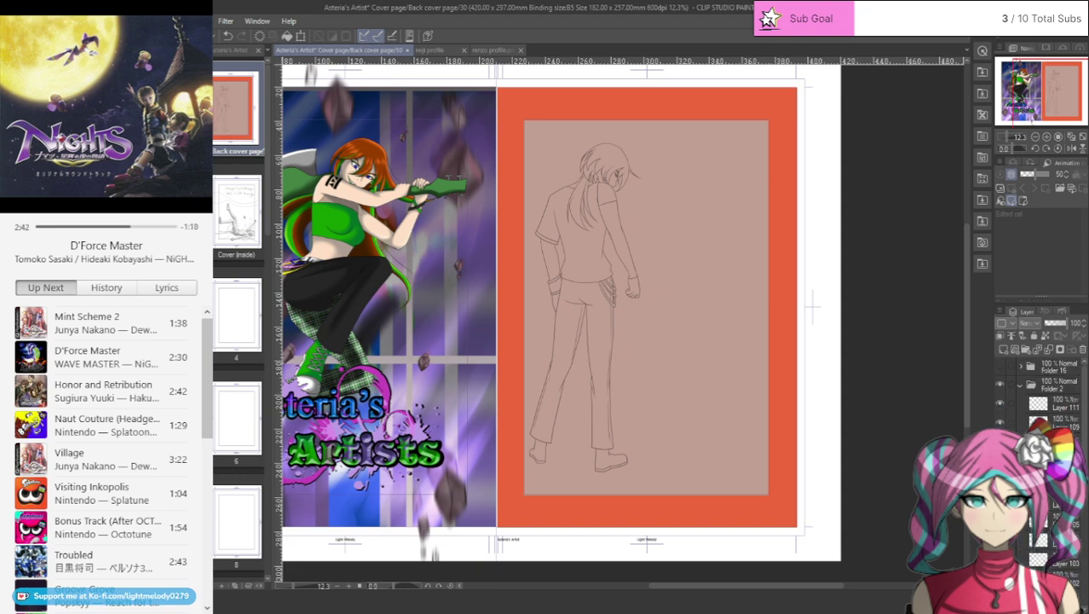
click(1023, 389)
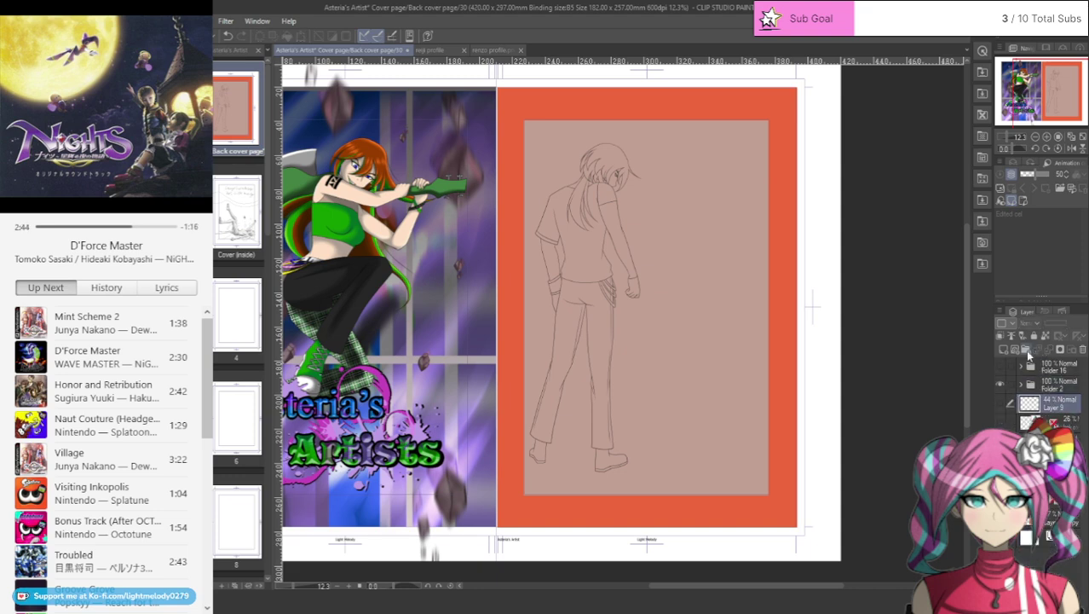
click(1028, 349)
click(1005, 349)
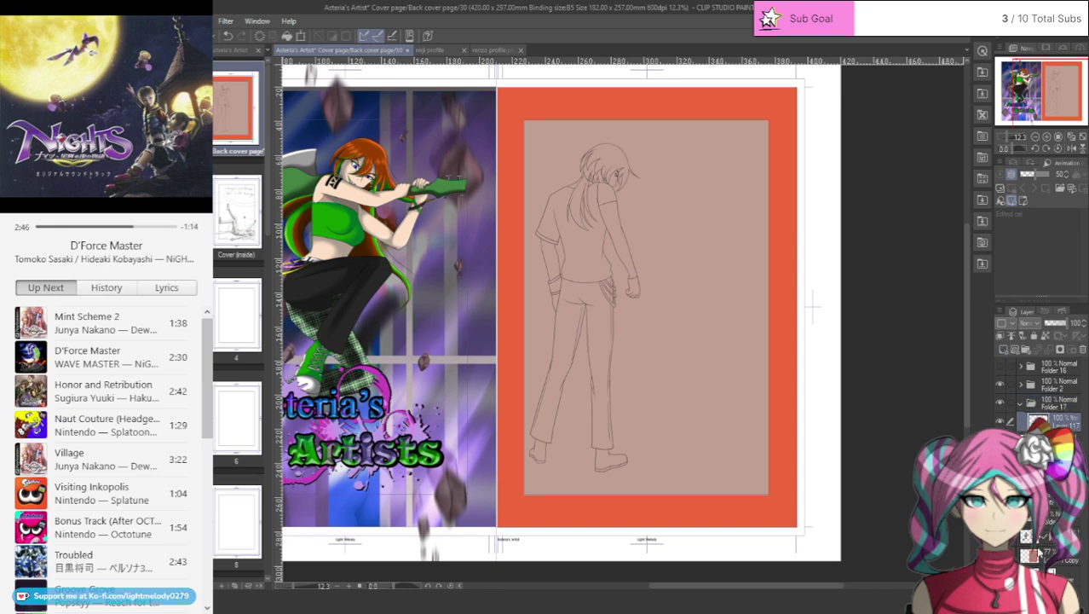
- Take the orange and brown backdrop off the back cover page and save the document
key(Delete)
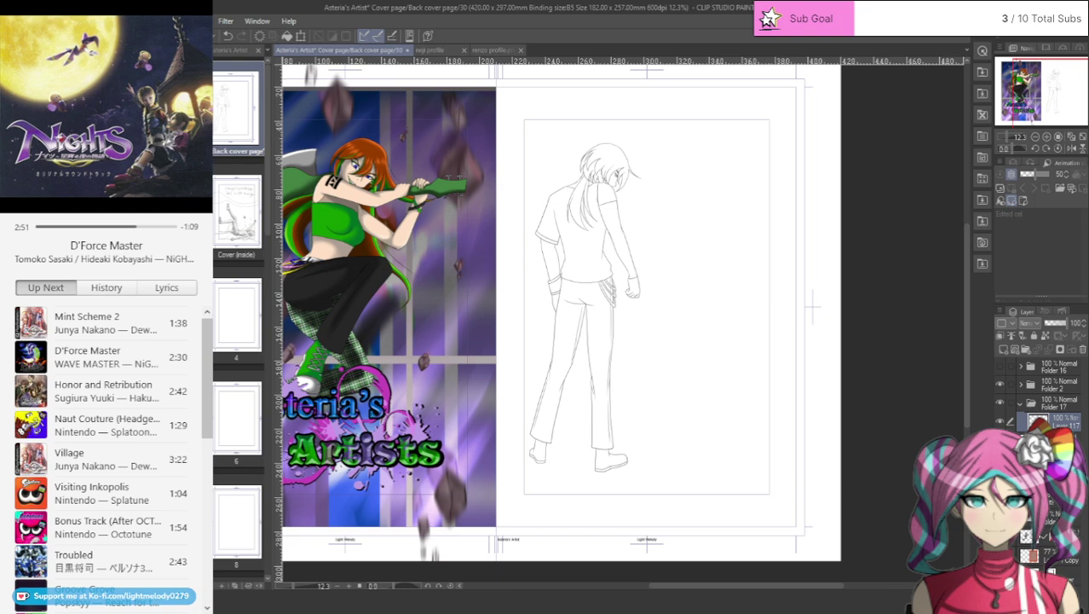
key(ctrl+s)
scroll(552, 122, up, 5)
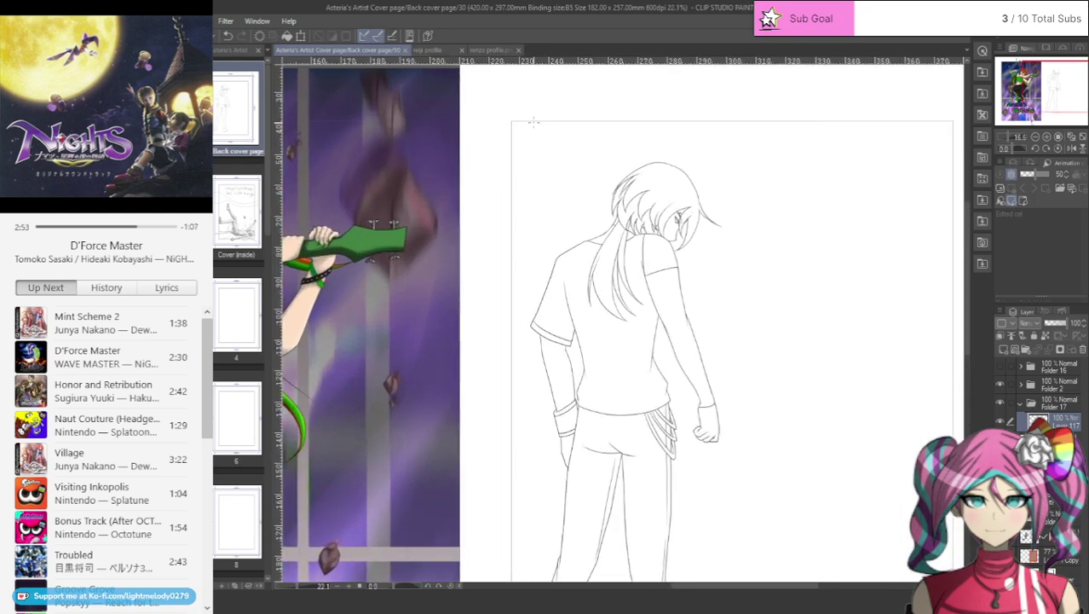
scroll(563, 128, up, 1)
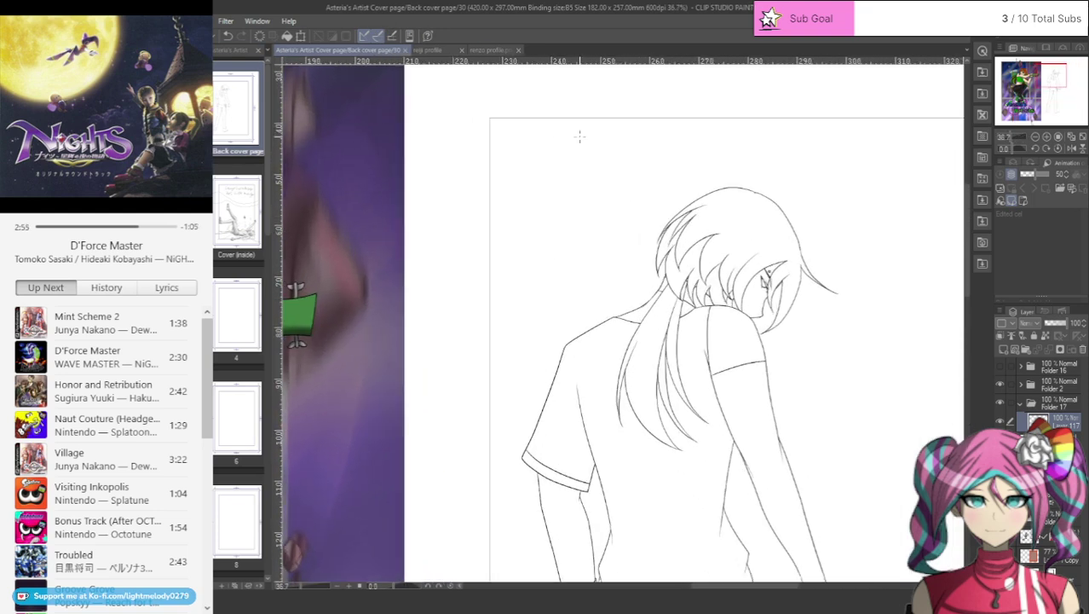
- Close the neji profile and renzo profile.png documents and open the layered renzo profile file
click(498, 51)
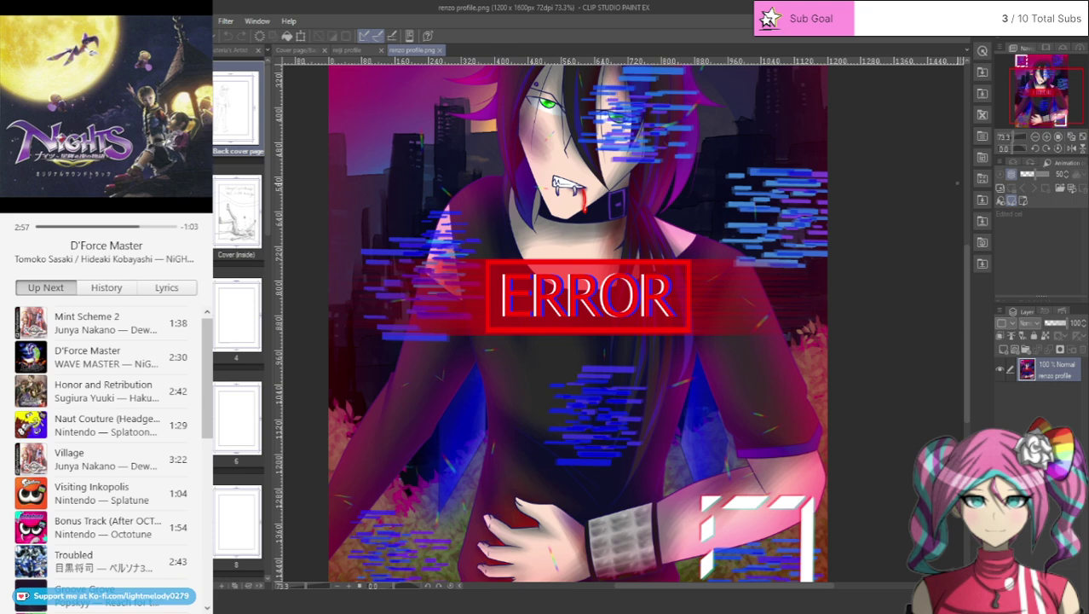
click(380, 50)
click(382, 50)
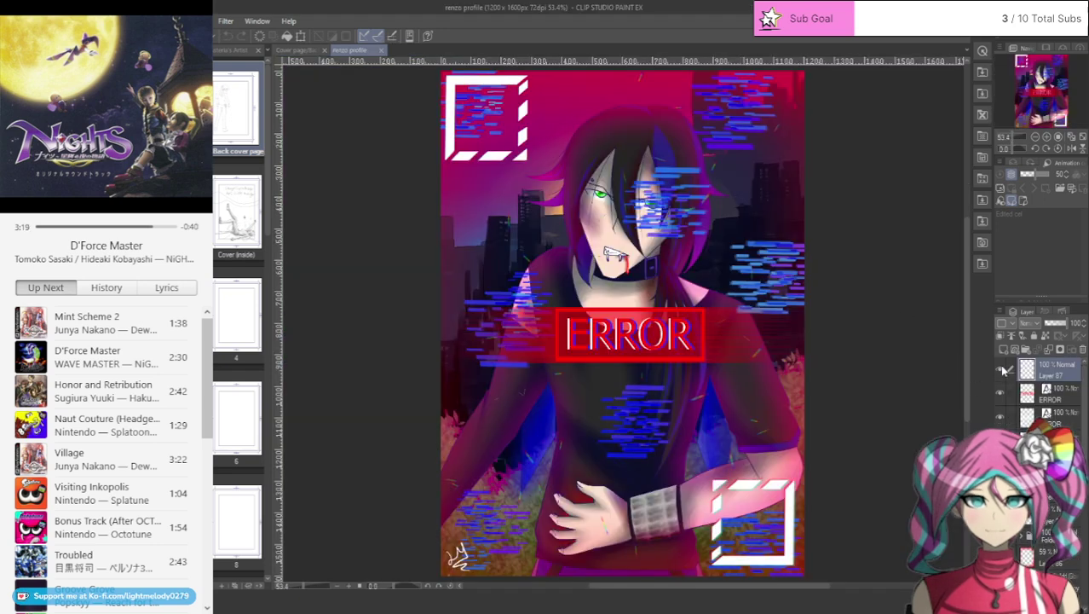
- Hide the glitch and ERROR overlay layers in the renzo profile and expand the character folder holding the base colours
drag(1006, 369, 1001, 580)
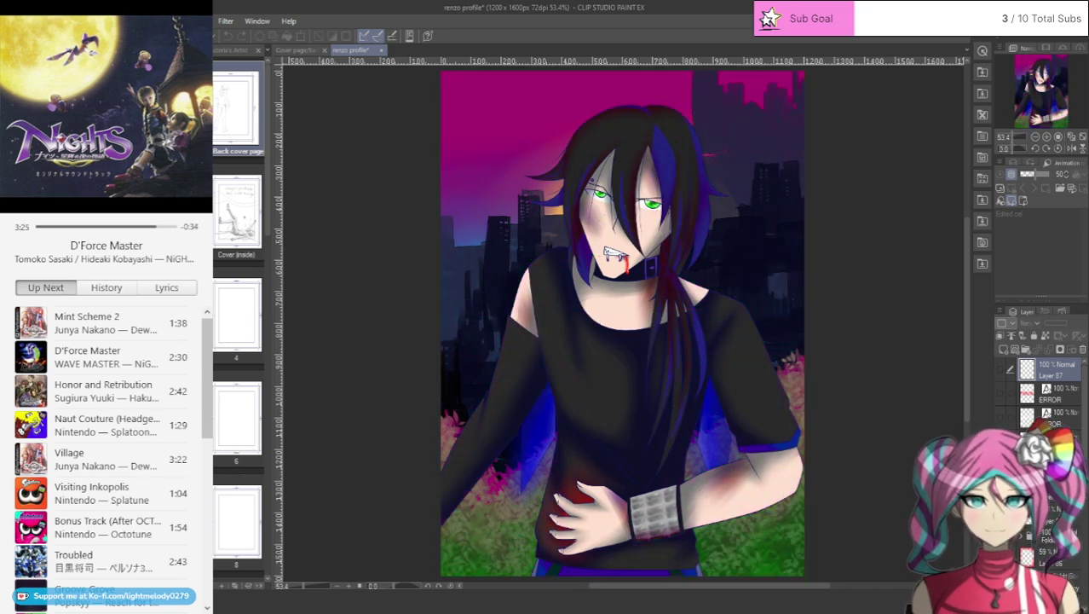
scroll(1017, 546, down, 4)
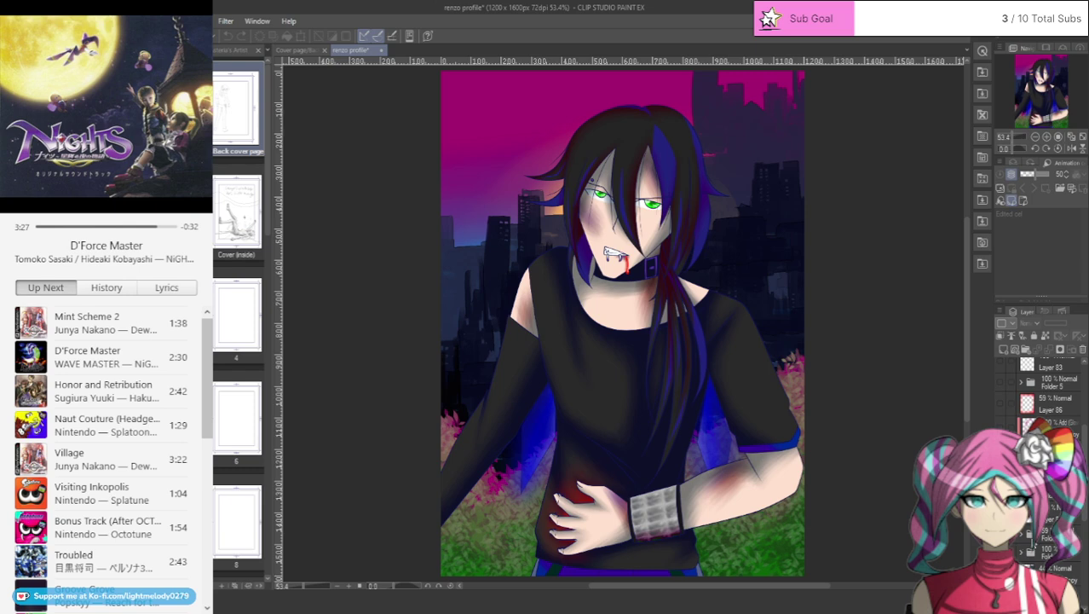
click(1001, 552)
click(1001, 552)
click(1021, 475)
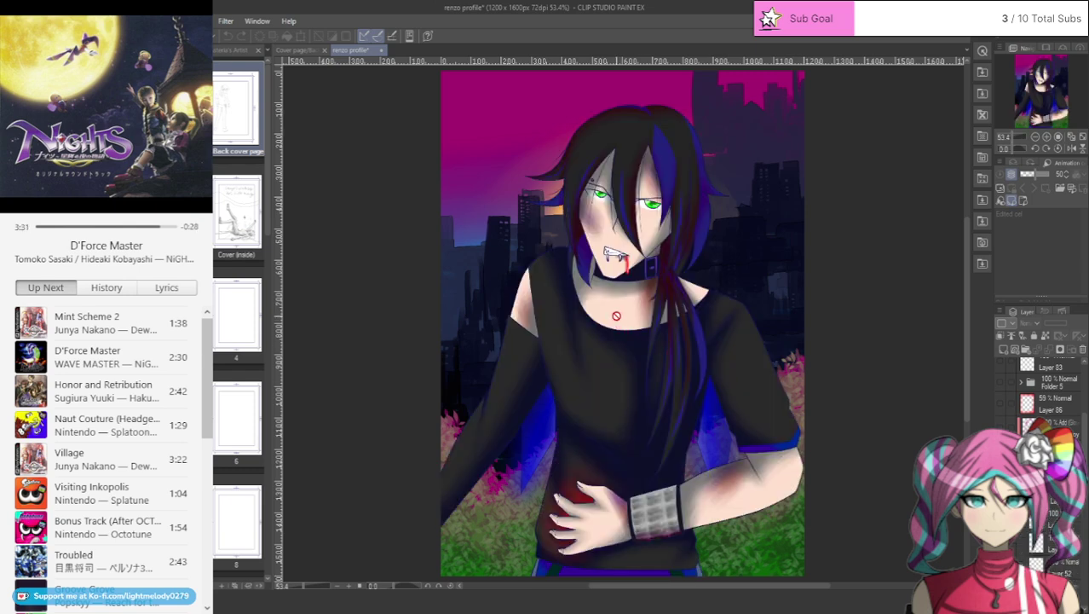
- On the back cover page's new layer, fill the neck and the gaps between the hair strands with a peach skin colour
click(304, 48)
scroll(686, 326, up, 5)
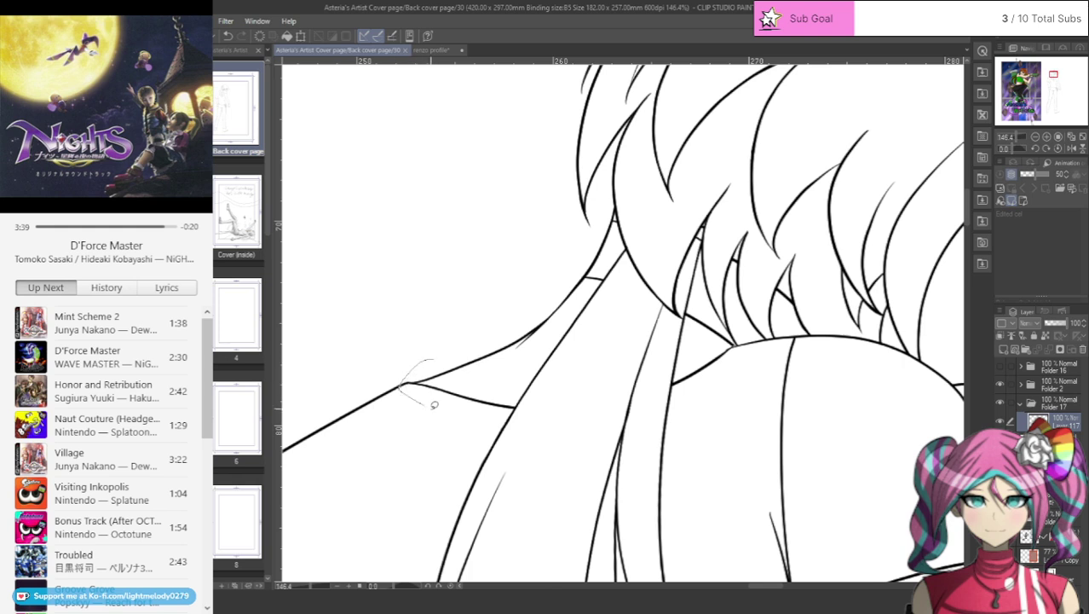
mouse_move(434, 405)
mouse_down()
mouse_move(549, 388)
mouse_move(614, 273)
mouse_move(533, 291)
mouse_up()
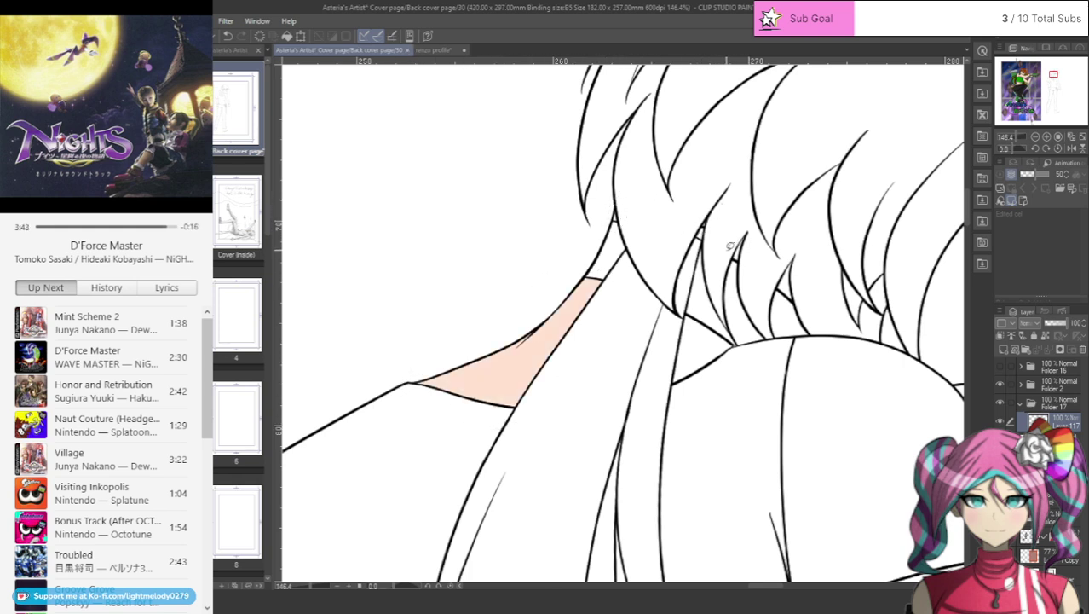
mouse_move(731, 246)
mouse_down()
mouse_move(756, 260)
mouse_move(772, 316)
mouse_move(774, 305)
mouse_up()
mouse_move(702, 307)
mouse_down()
mouse_move(659, 399)
mouse_move(746, 364)
mouse_move(747, 340)
mouse_move(689, 286)
mouse_up()
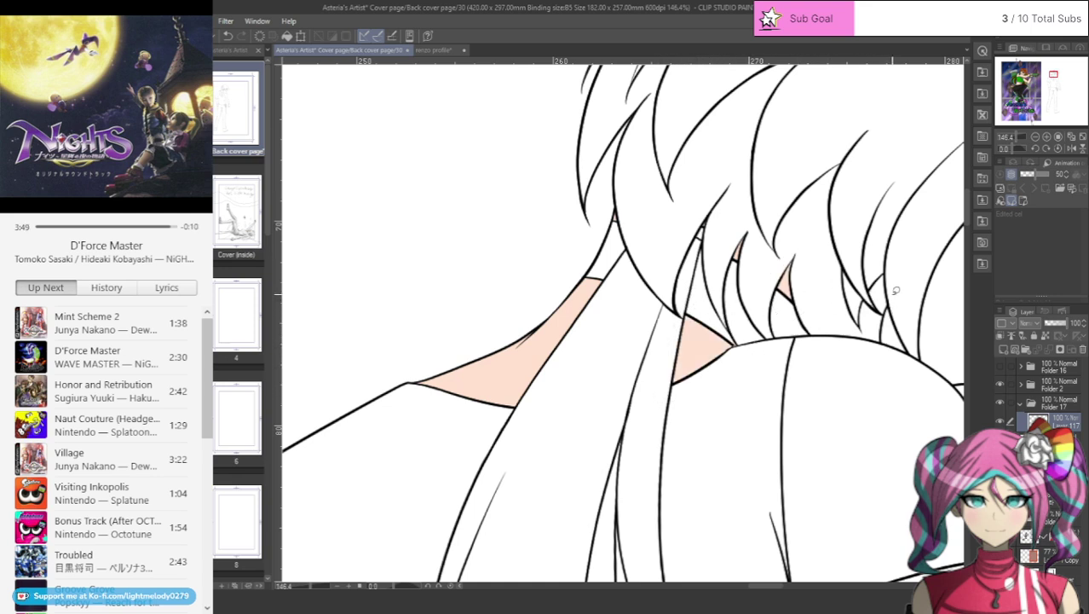
- Fill the face and the small neck area beside the hair with the same peach skin colour
mouse_move(783, 587)
mouse_down()
mouse_move(796, 590)
mouse_move(771, 591)
mouse_up()
drag(614, 360, 681, 402)
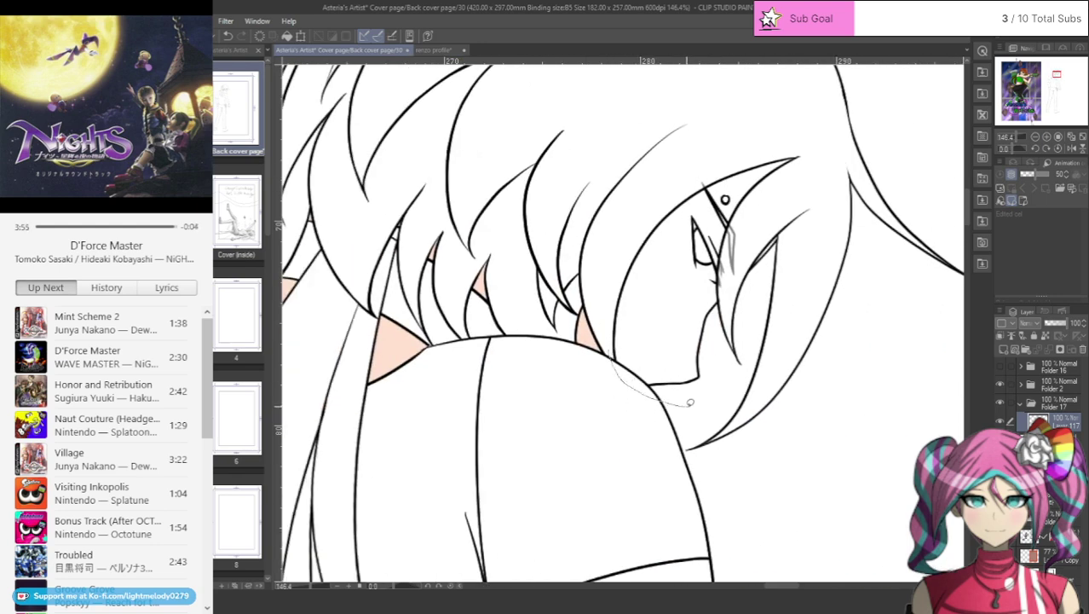
drag(721, 317, 726, 294)
mouse_move(731, 244)
mouse_down()
mouse_move(815, 157)
mouse_move(805, 140)
mouse_move(713, 162)
mouse_move(640, 220)
mouse_move(611, 327)
mouse_move(615, 358)
mouse_up()
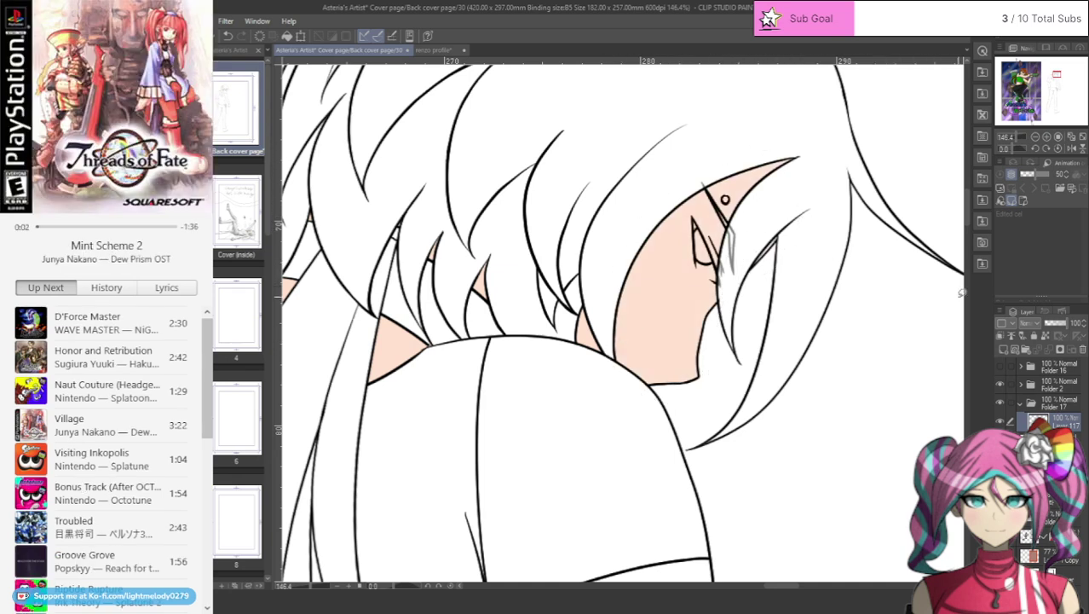
- Add a new layer and fill the bare shoulder and upper arm above the sleeve edge with the peach skin colour
click(1003, 349)
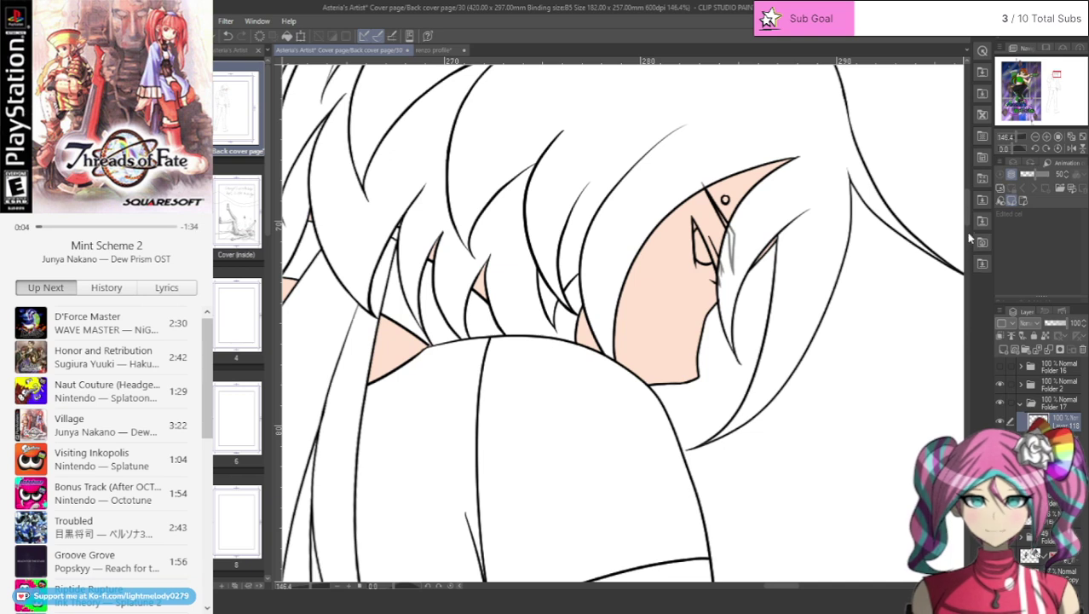
scroll(559, 310, down, 4)
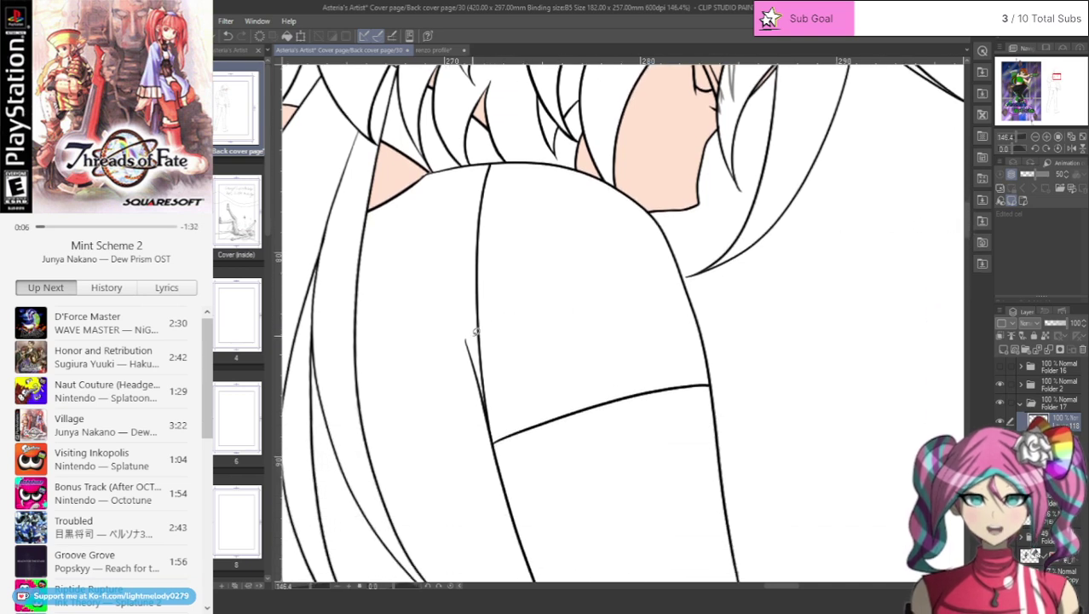
mouse_move(473, 326)
mouse_down()
mouse_move(492, 450)
mouse_move(717, 401)
mouse_move(721, 318)
mouse_up()
mouse_move(692, 255)
mouse_down()
mouse_move(658, 200)
mouse_move(596, 159)
mouse_move(494, 154)
mouse_move(451, 285)
mouse_move(472, 392)
mouse_up()
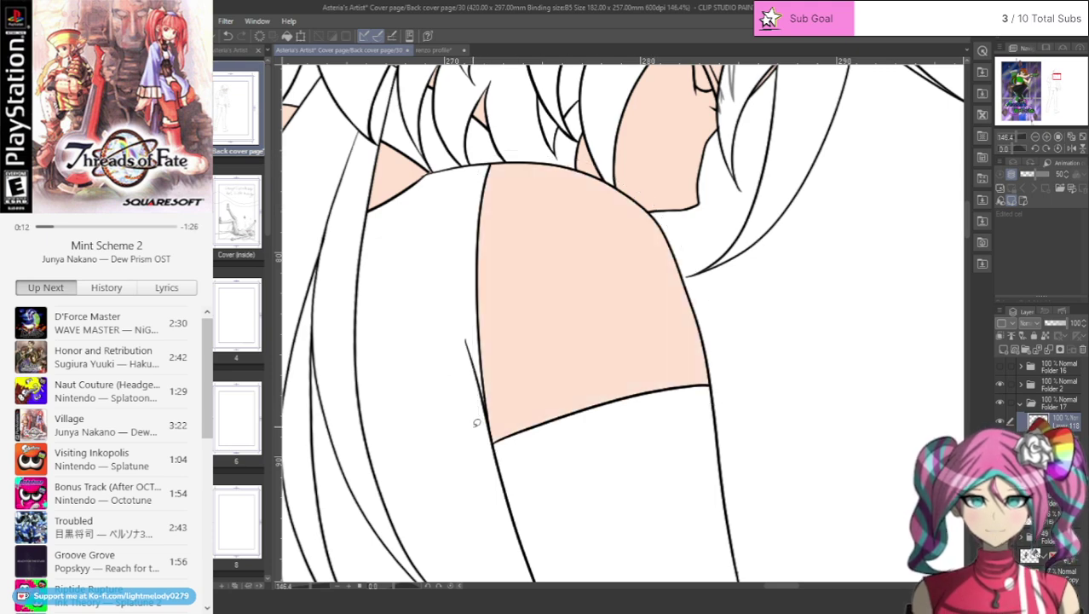
- Fill the clenched fist and wrist below the long sleeve's cuff with the peach skin colour
scroll(471, 392, down, 8)
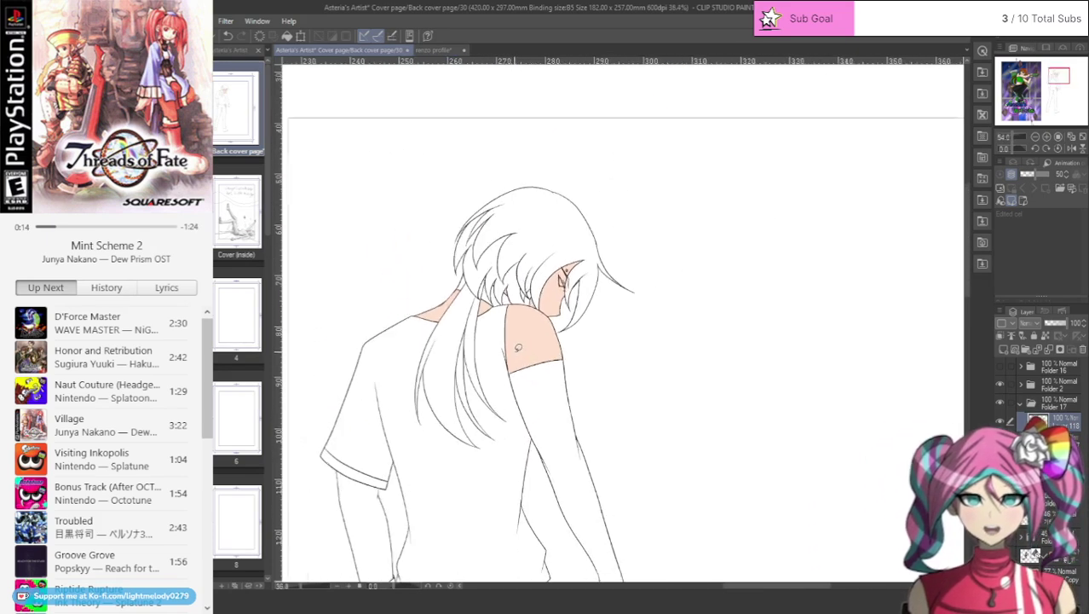
scroll(589, 542, up, 6)
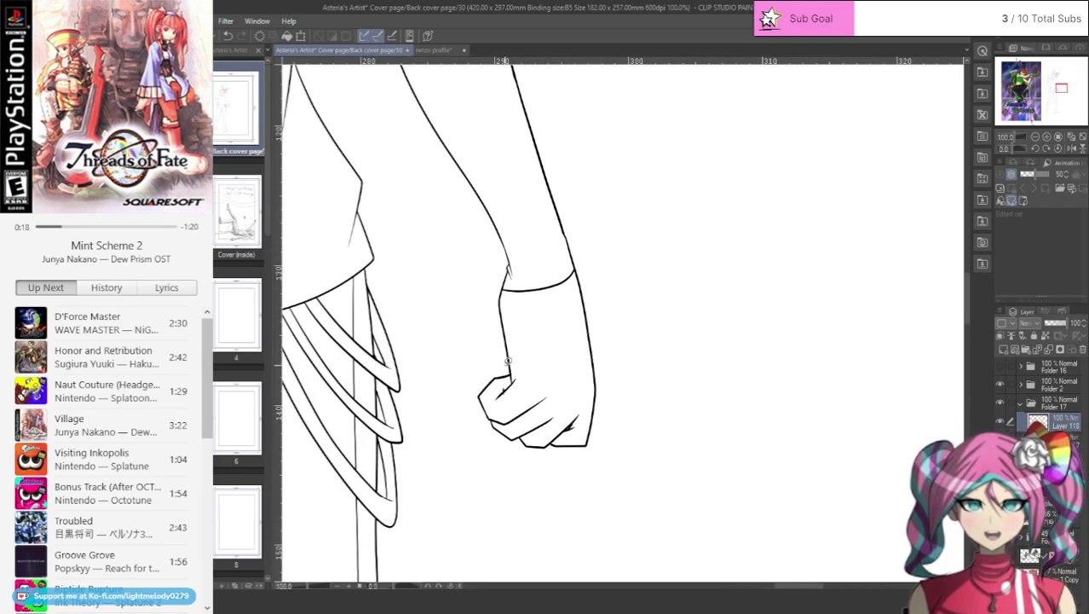
mouse_move(507, 368)
mouse_down()
mouse_move(500, 455)
mouse_move(596, 464)
mouse_move(622, 369)
mouse_move(590, 255)
mouse_move(507, 274)
mouse_move(490, 322)
mouse_up()
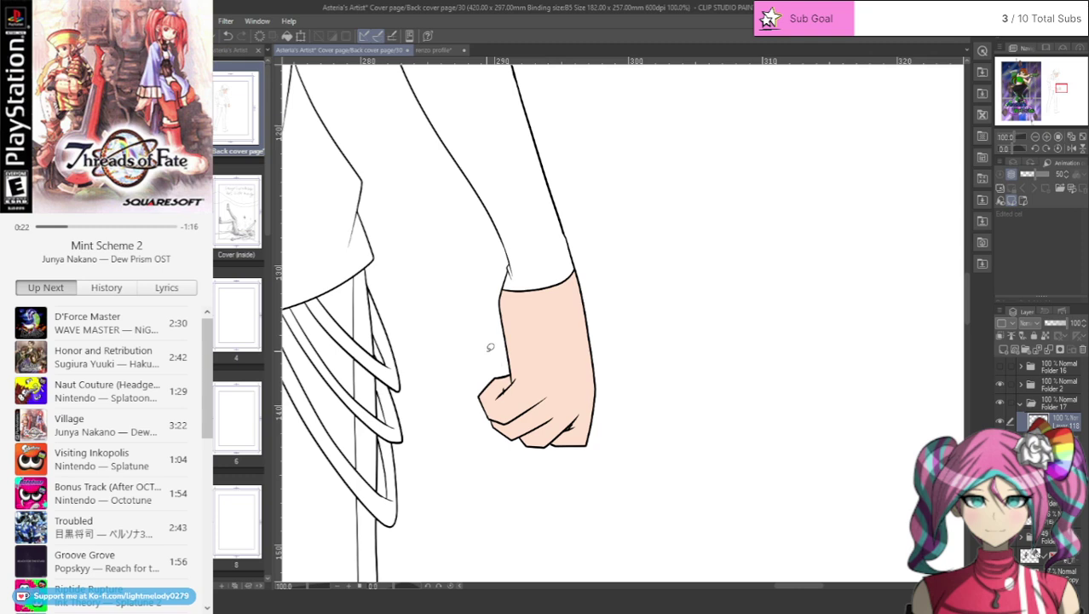
- Fill the hand below the wristband, tucked behind the trousers, with the peach skin colour
scroll(490, 347, down, 5)
scroll(652, 274, up, 3)
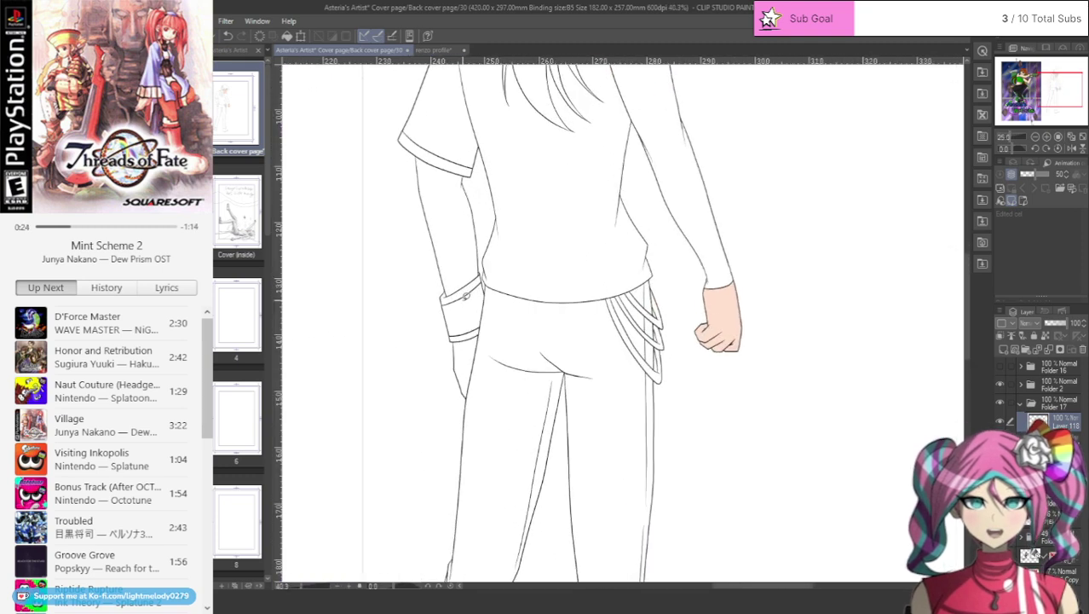
scroll(465, 295, up, 6)
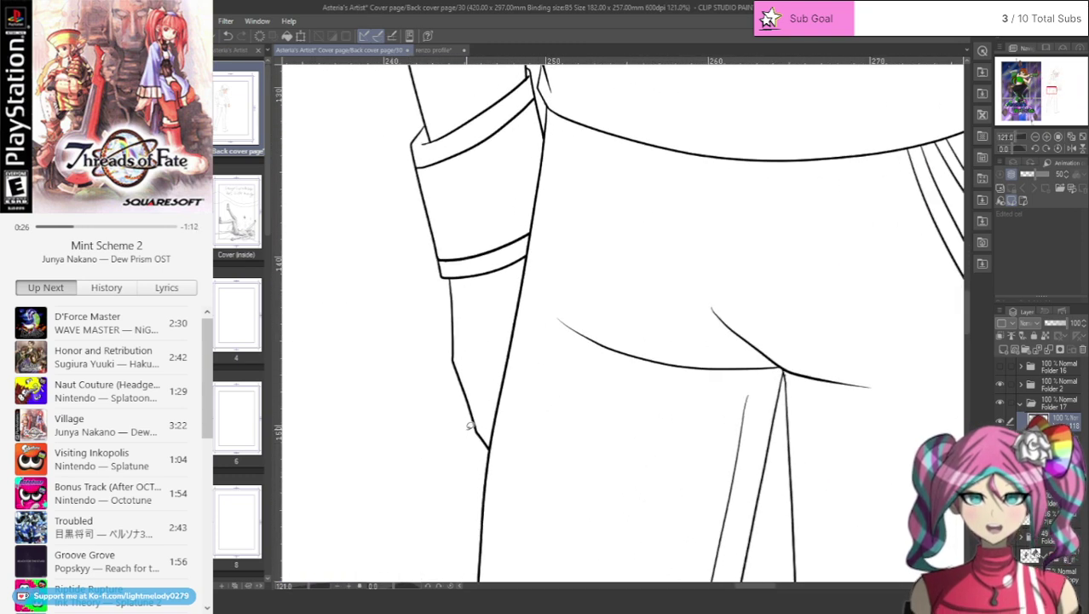
mouse_move(441, 277)
mouse_down()
mouse_move(449, 380)
mouse_move(495, 469)
mouse_move(561, 257)
mouse_move(539, 240)
mouse_move(443, 273)
mouse_up()
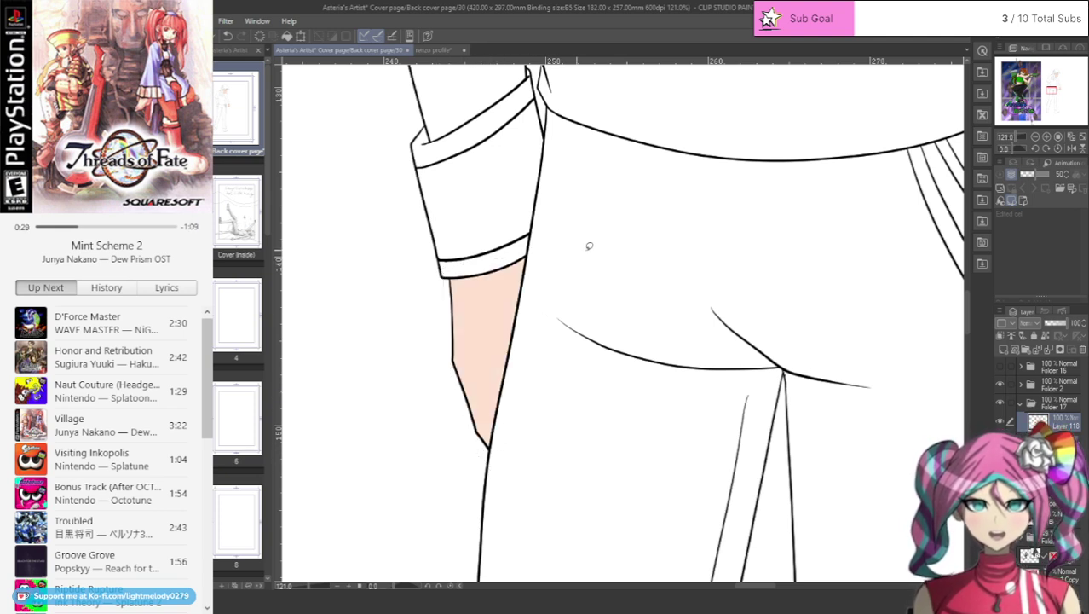
- Fill the forearm between the short sleeve's hem and the wristband with the peach skin colour
scroll(966, 284, up, 5)
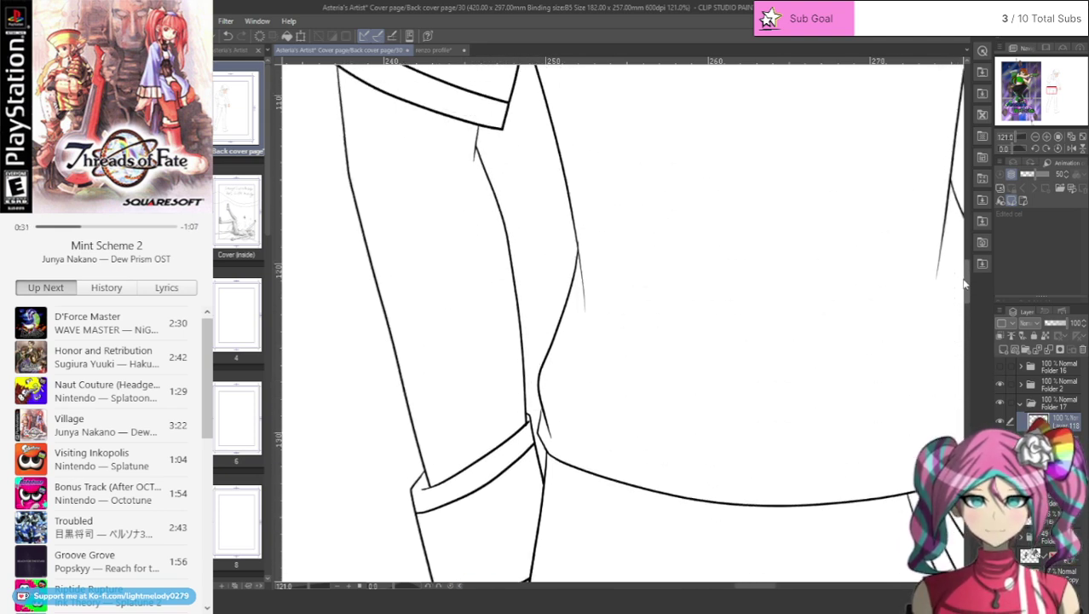
drag(964, 279, 964, 274)
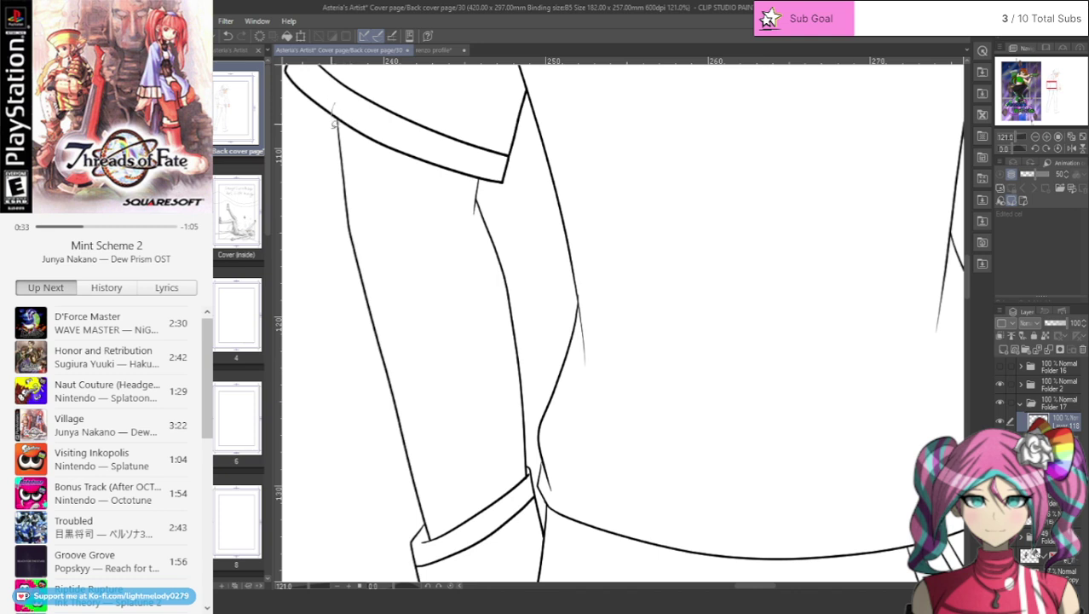
mouse_move(334, 124)
mouse_down()
mouse_move(361, 330)
mouse_move(428, 540)
mouse_move(510, 514)
mouse_move(536, 483)
mouse_move(530, 328)
mouse_move(505, 221)
mouse_up()
drag(458, 154, 323, 82)
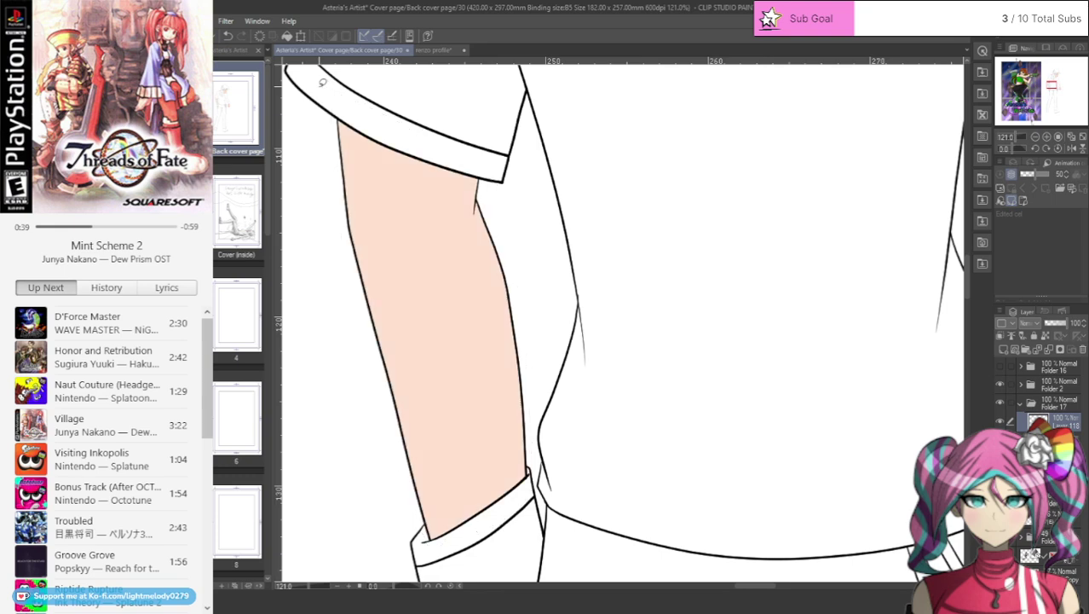
- Fill the backdrop behind the whole figure with a solid dusty brown that contrasts with the skin
scroll(323, 86, down, 5)
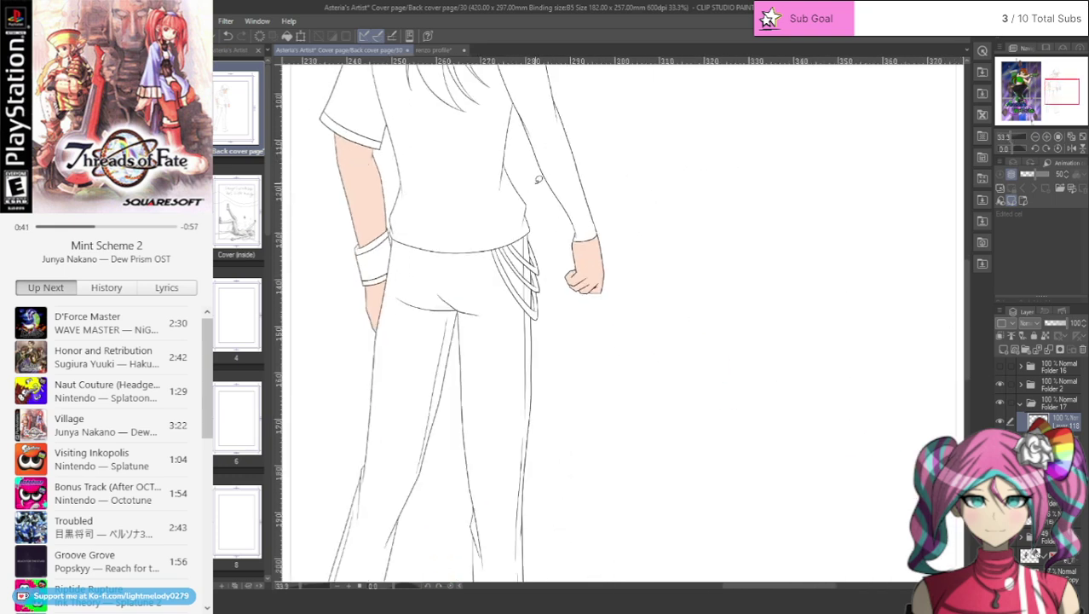
scroll(872, 275, down, 2)
scroll(833, 353, up, 4)
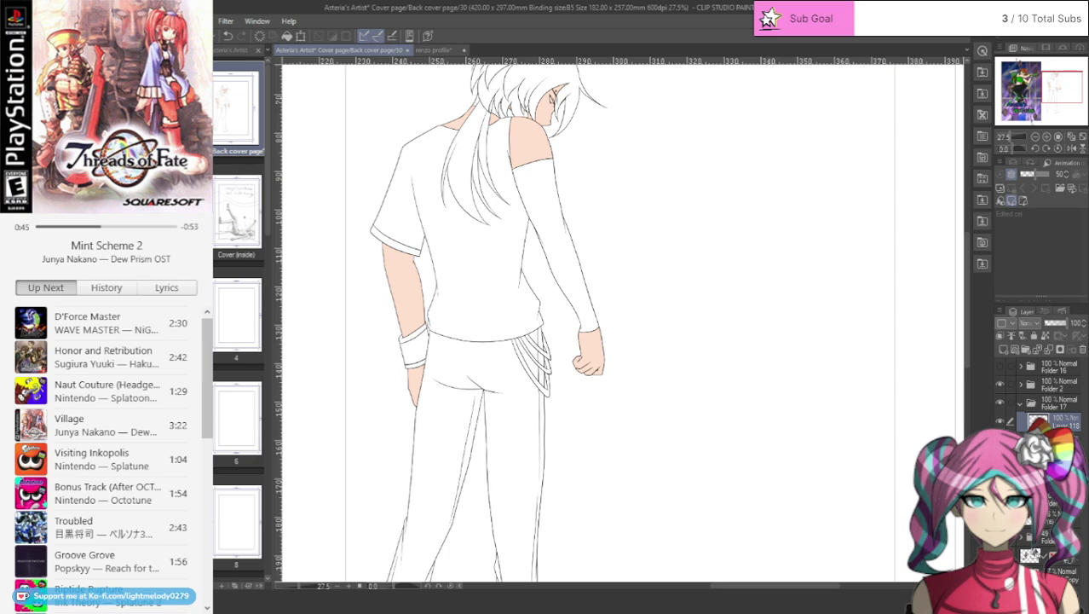
key(alt+BackSpace)
- Touch up the skin colour at the inner corner where the forearm meets the wristband
scroll(625, 439, up, 6)
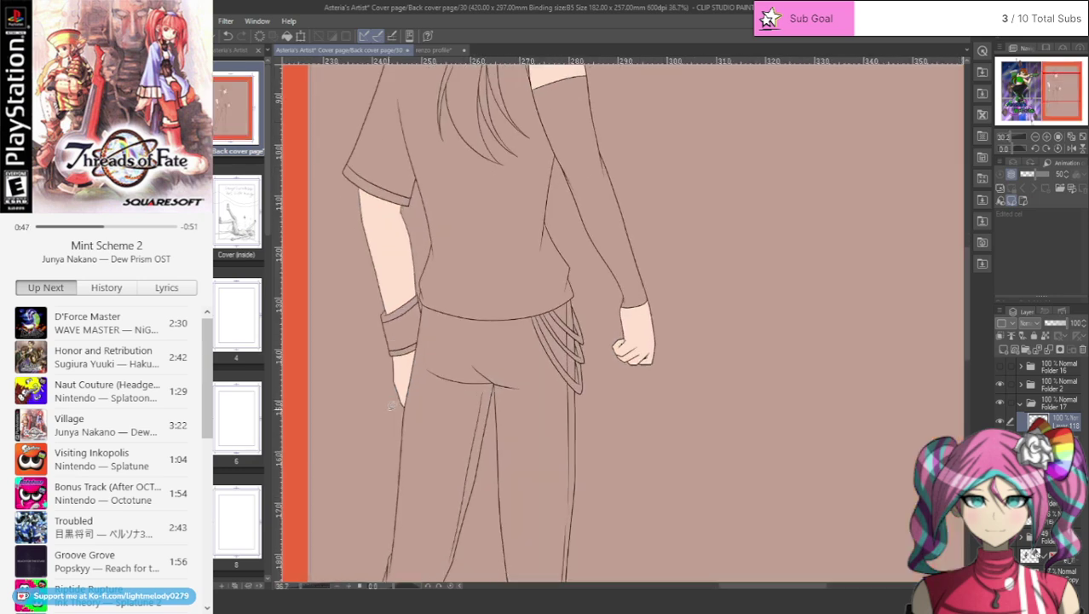
scroll(395, 341, up, 4)
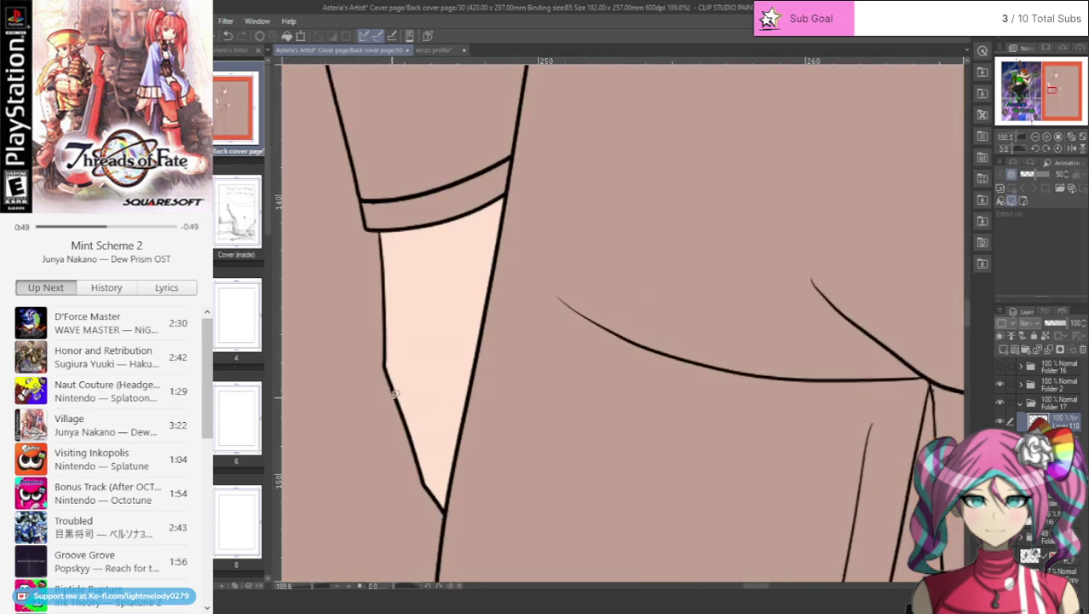
drag(969, 334, 970, 307)
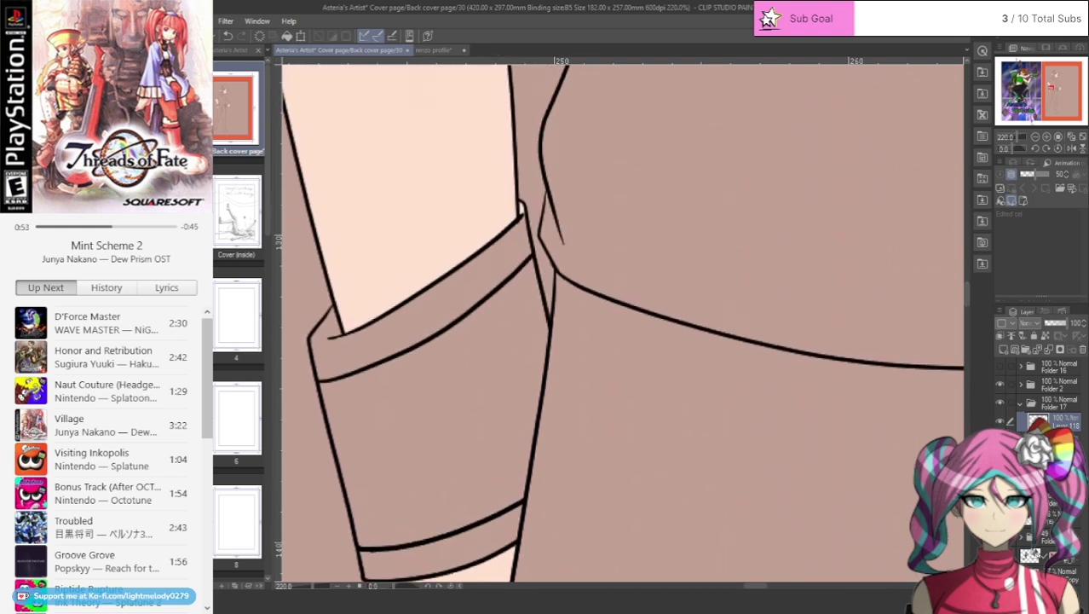
mouse_move(525, 209)
mouse_down()
mouse_move(524, 194)
mouse_move(525, 220)
mouse_up()
- Clean up the tip of the triangular neck patch where the collar line meets the hair strands
drag(1049, 92, 1054, 81)
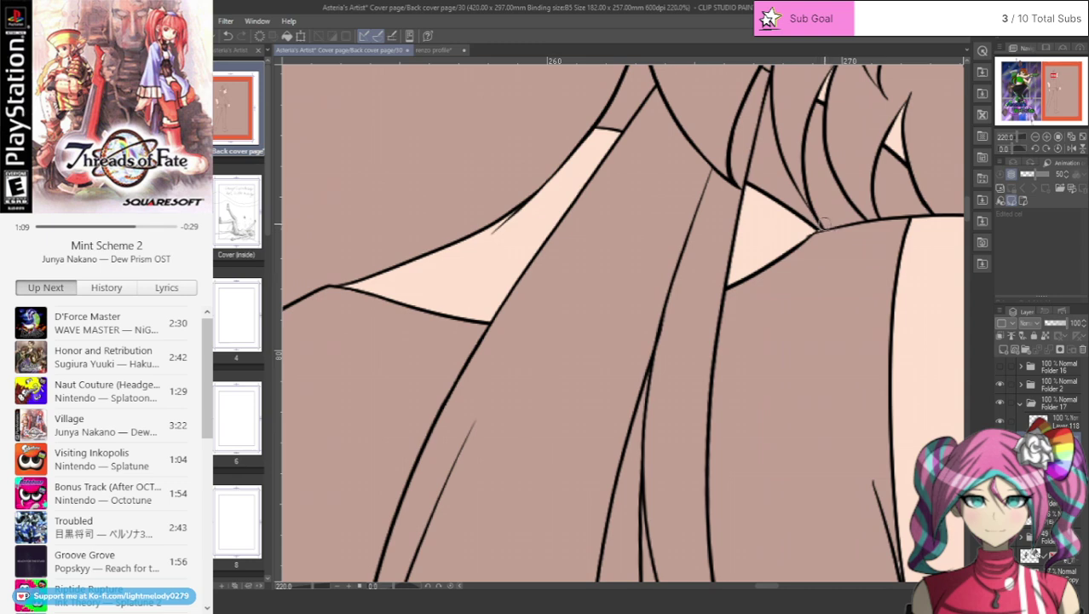
scroll(785, 318, up, 4)
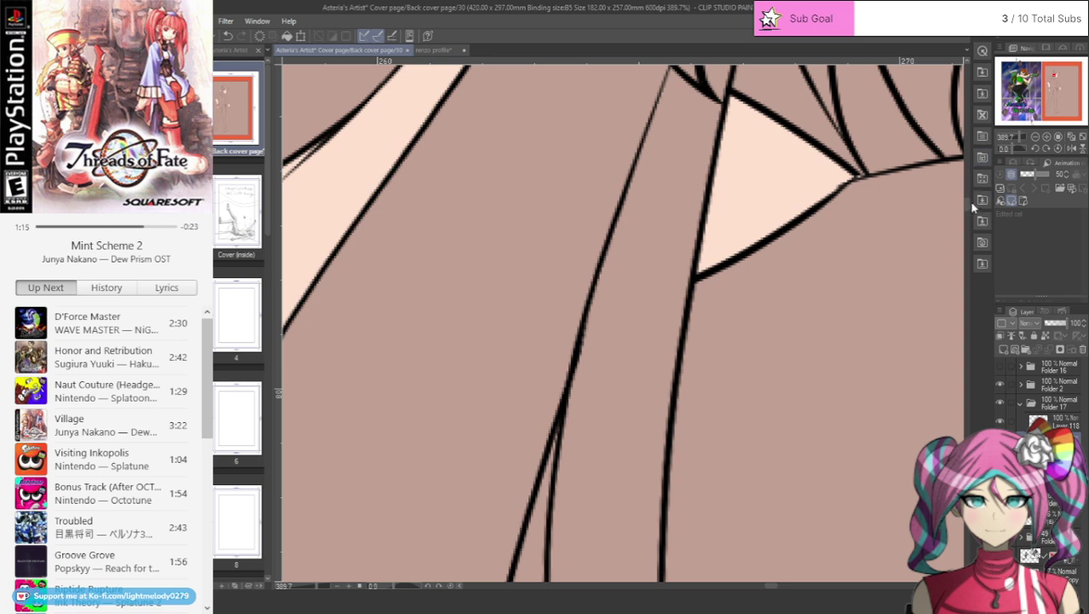
scroll(968, 210, up, 2)
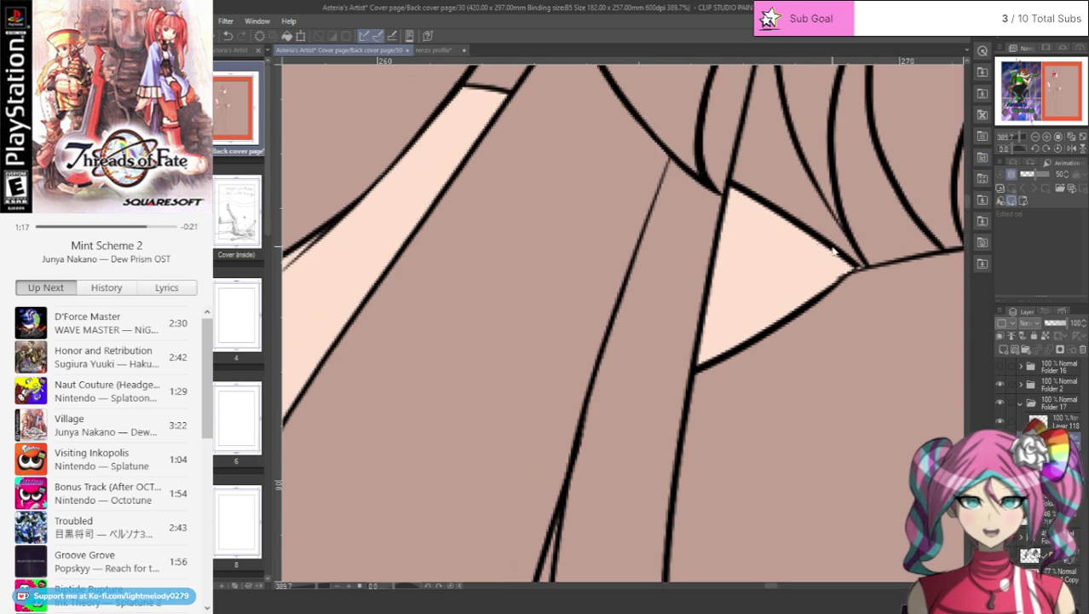
ctrl+shift+click(761, 291)
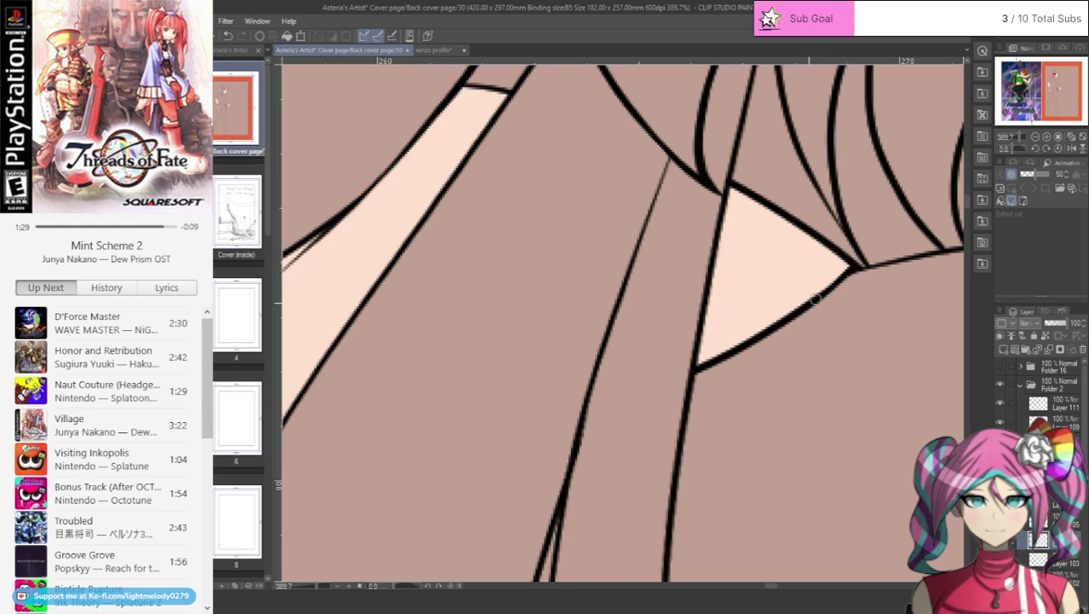
ctrl+shift+click(803, 264)
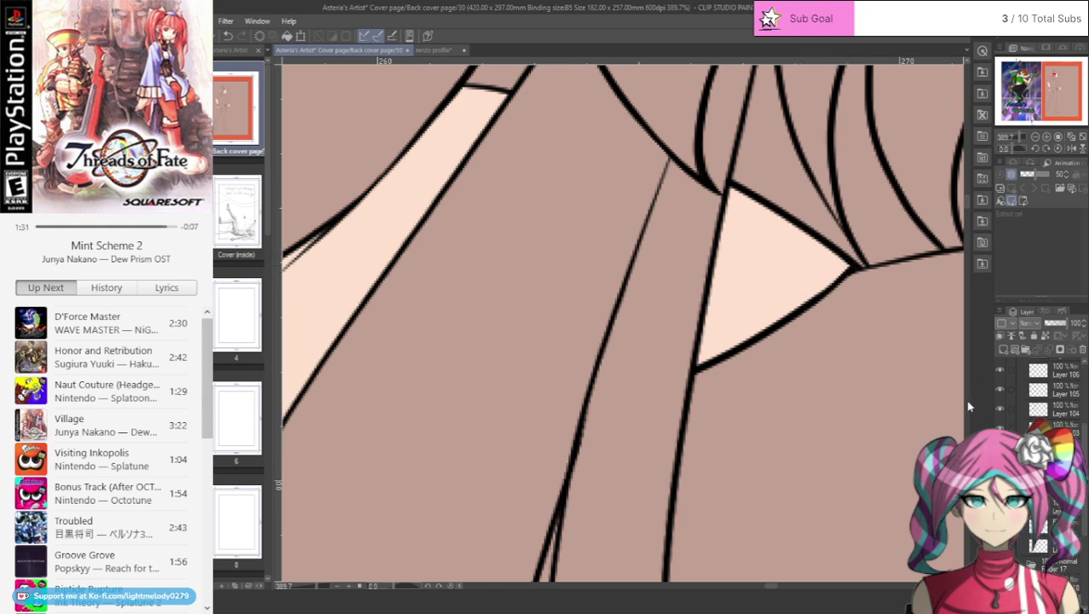
- Redraw the pointed tip of the short hair strand above the small skin gap at the nape, extending it slightly
scroll(964, 200, up, 5)
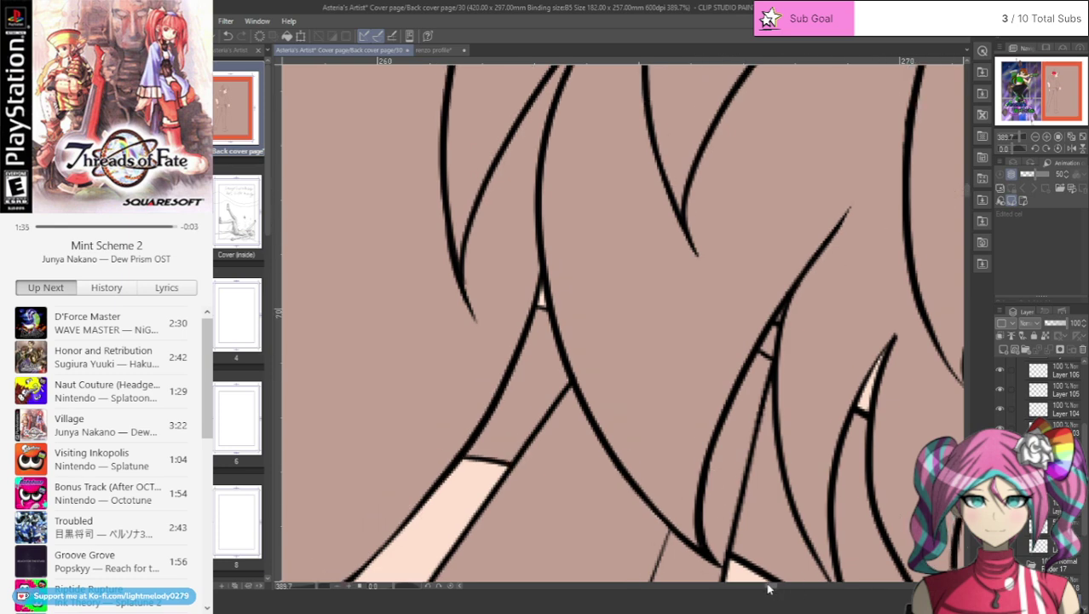
drag(768, 588, 781, 586)
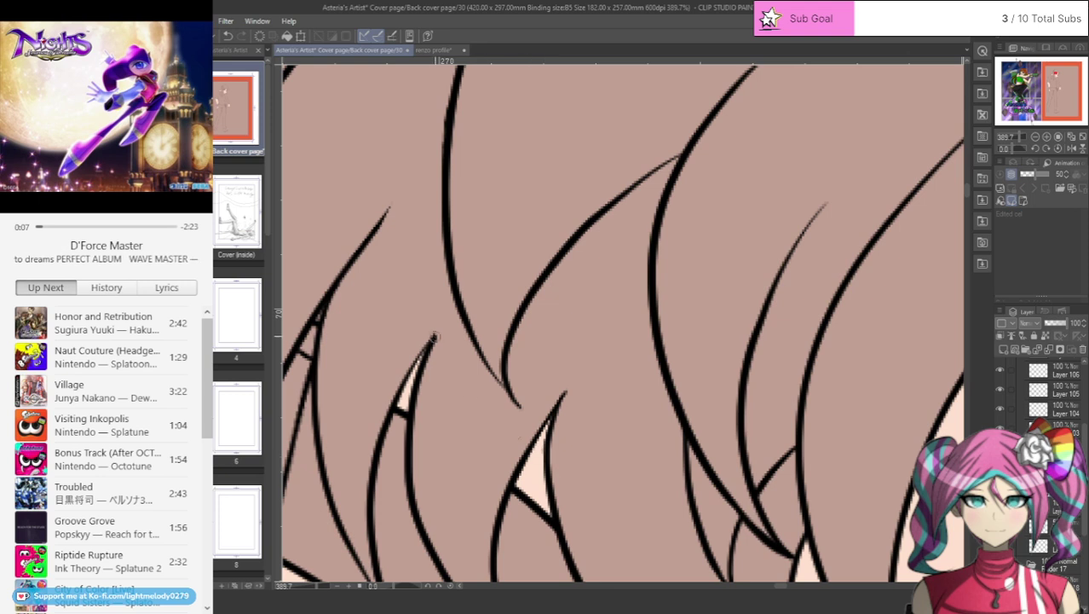
drag(436, 334, 391, 399)
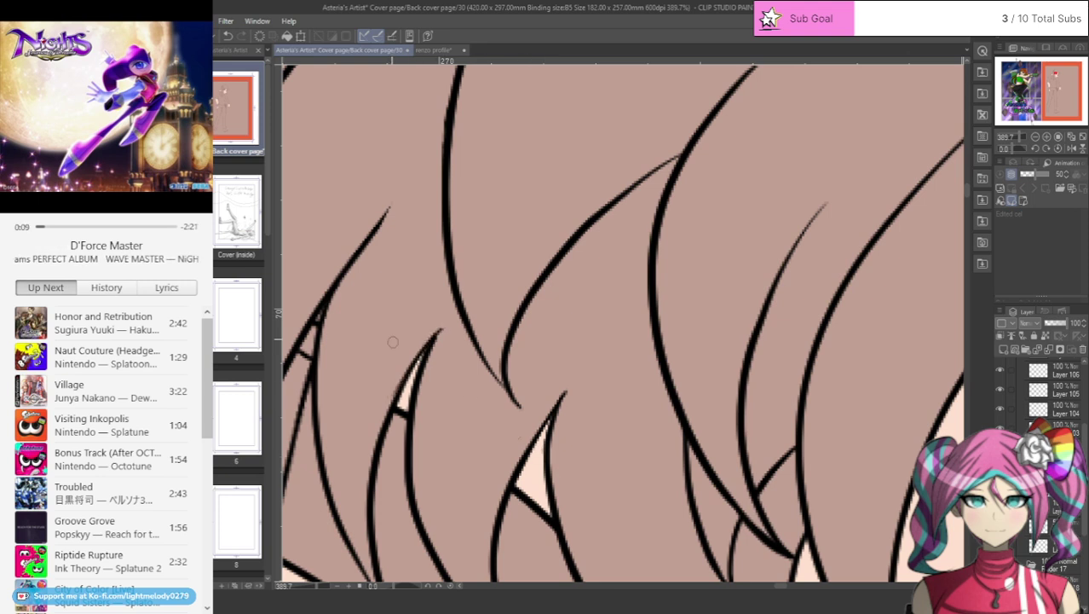
click(228, 36)
drag(443, 326, 394, 400)
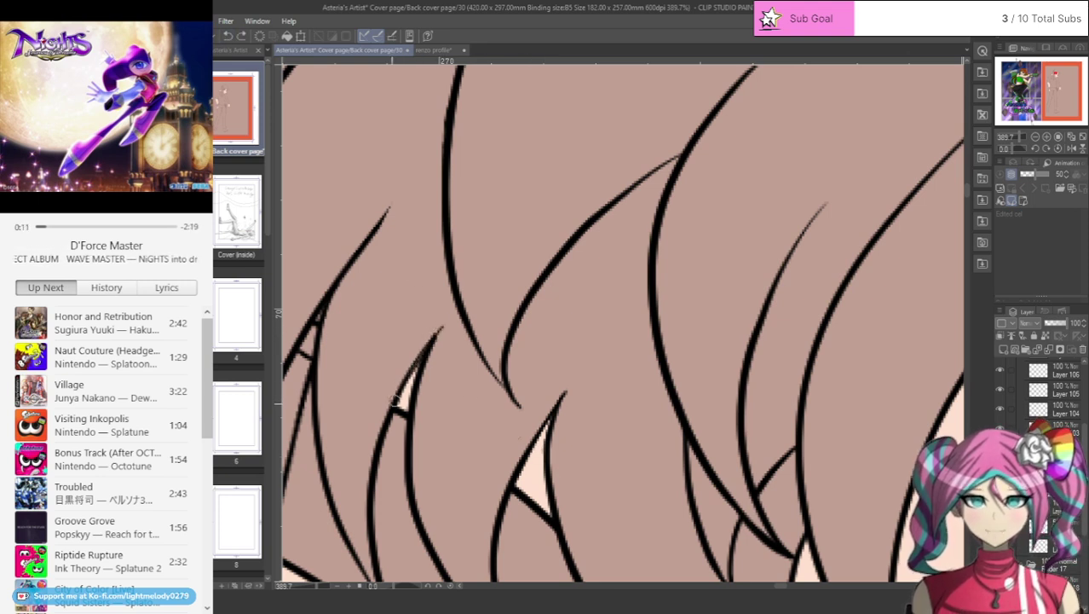
drag(426, 349, 396, 400)
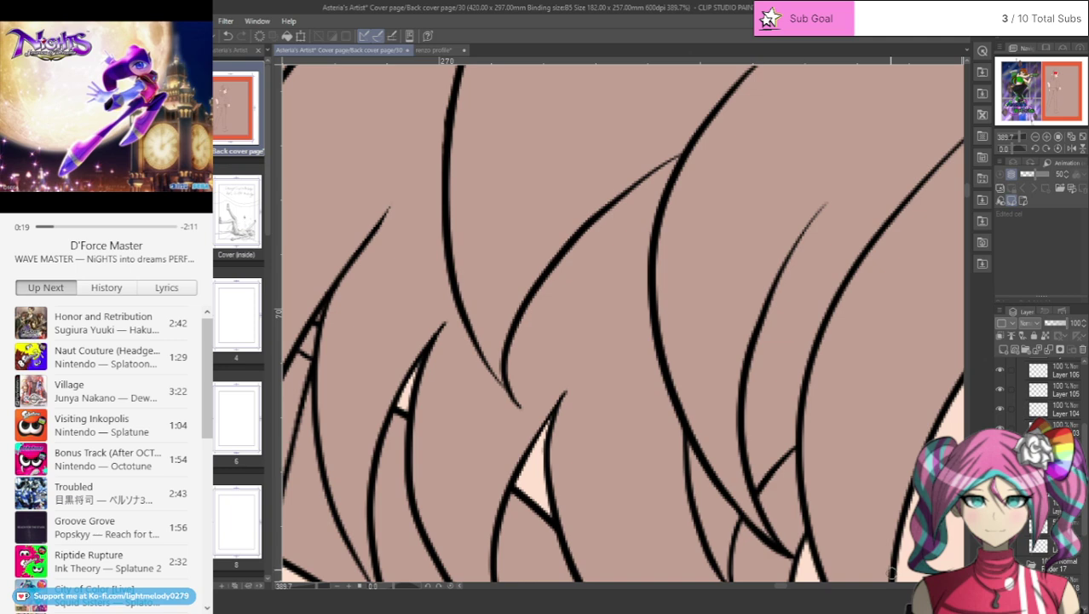
- Select Layer 117 and touch up the inside of the small circle above the eye
scroll(834, 439, down, 3)
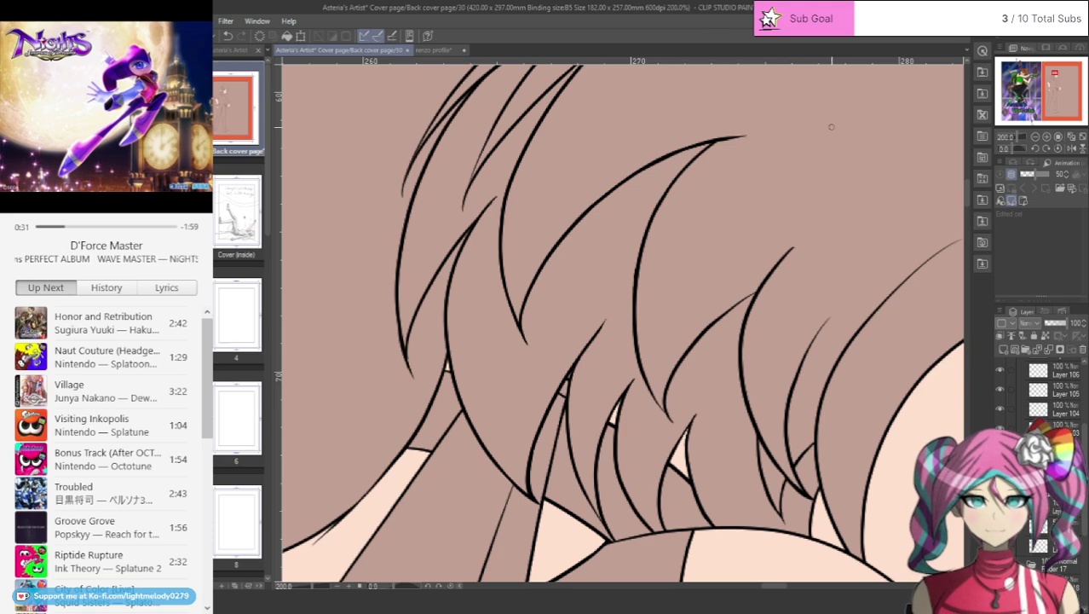
click(1059, 75)
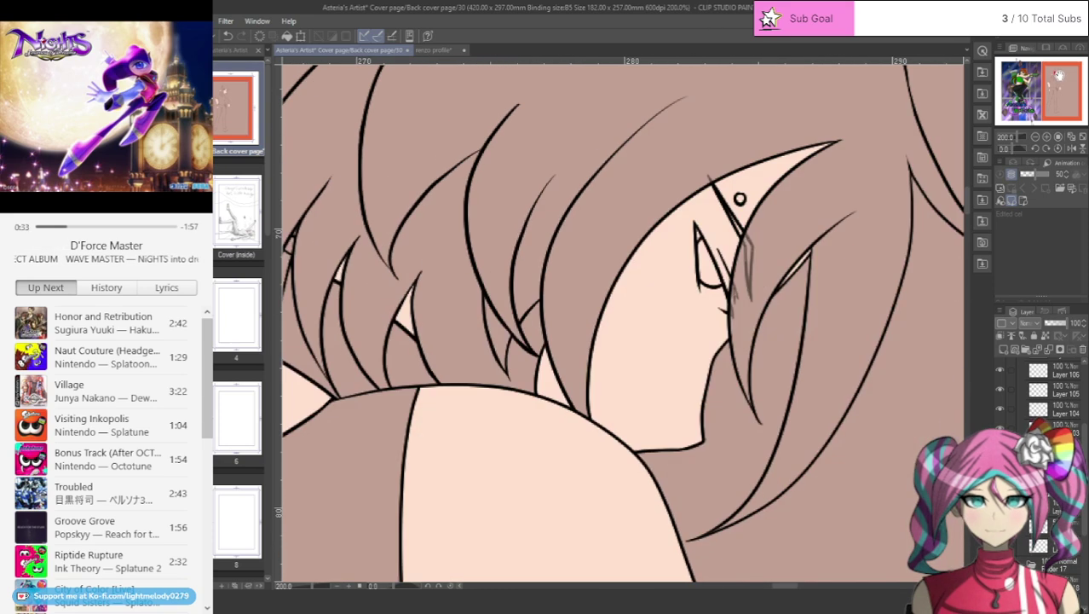
scroll(829, 157, up, 3)
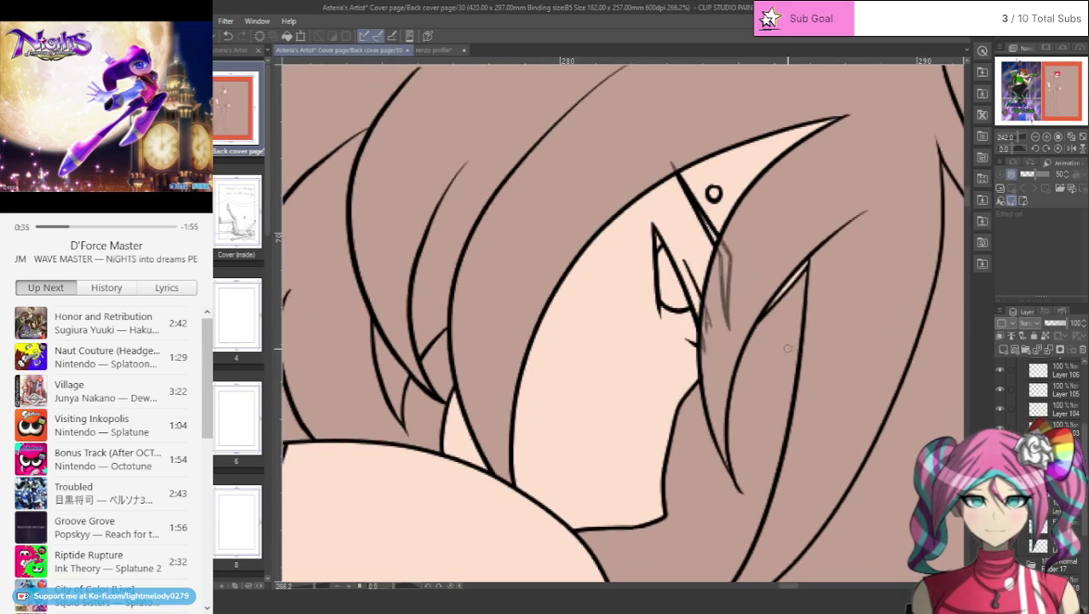
scroll(787, 348, up, 3)
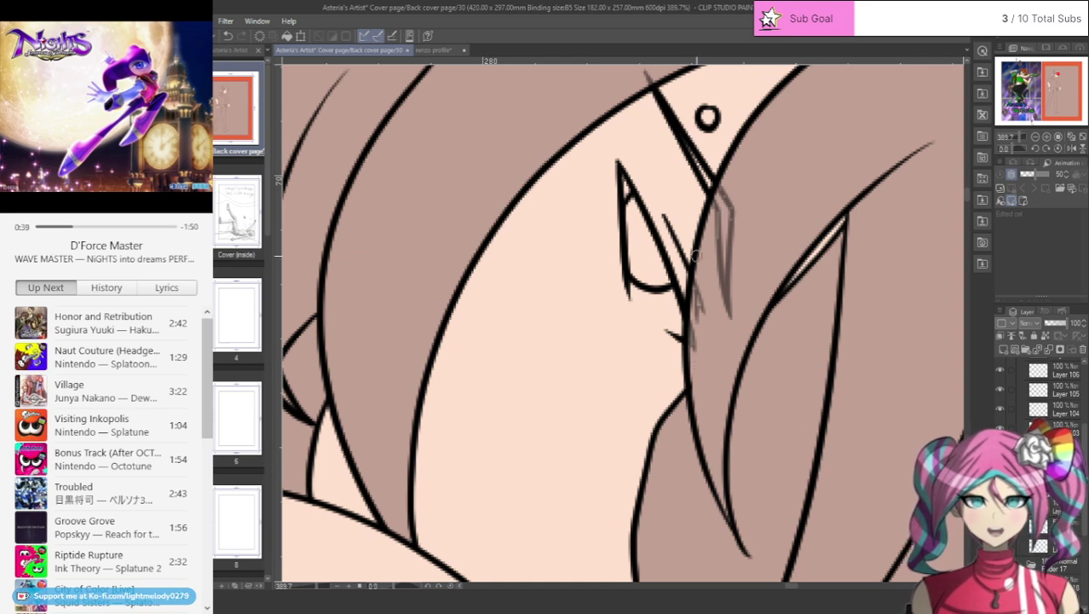
key(alt+[)
key(alt+[)
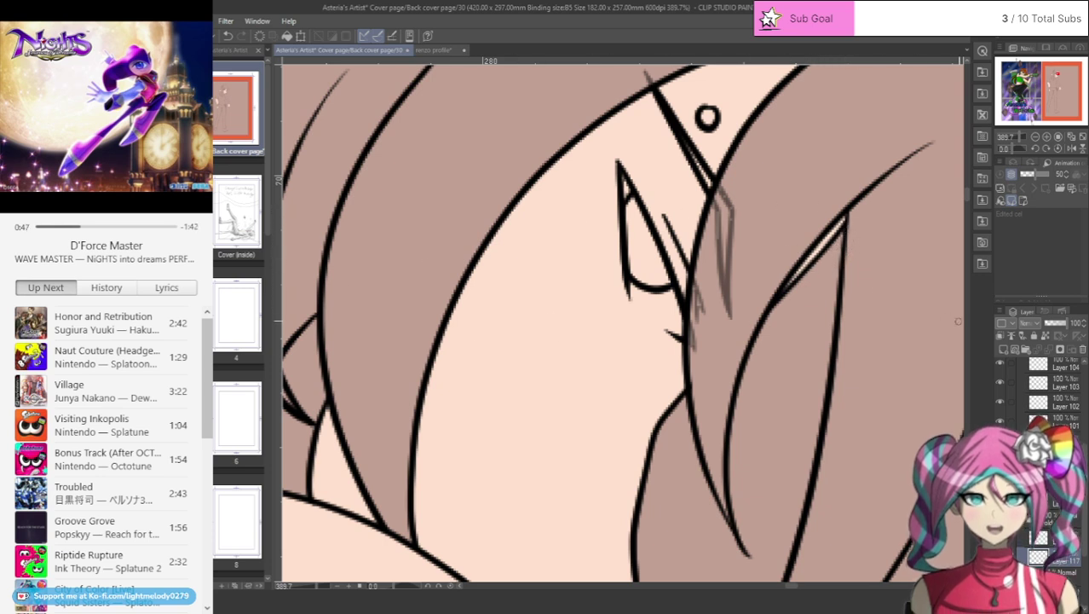
scroll(970, 198, up, 1)
scroll(970, 198, up, 2)
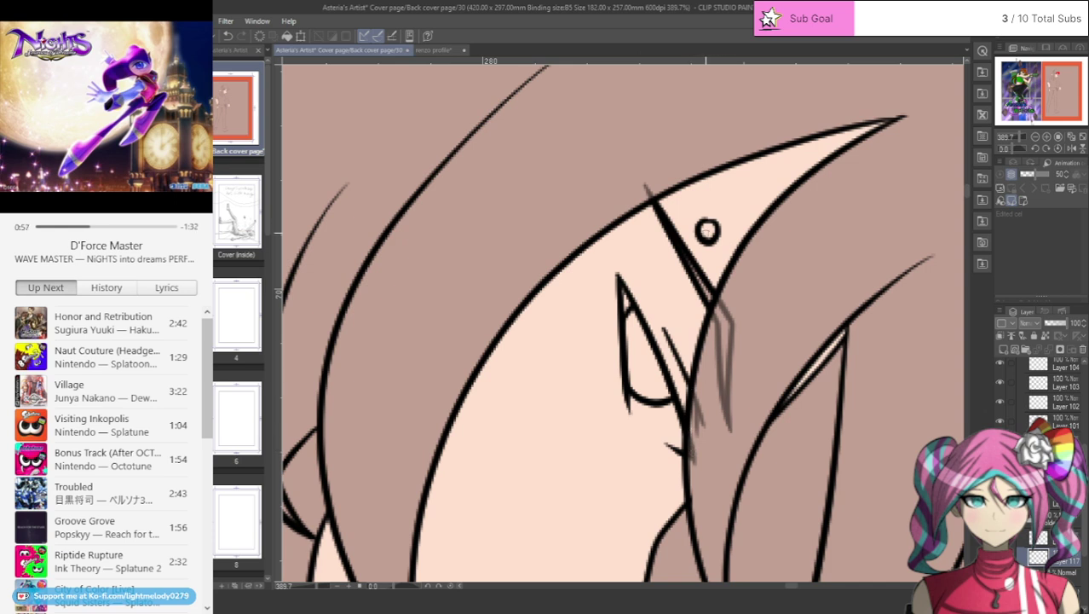
drag(708, 231, 707, 232)
- Check the skin fill on the layer above Layer 117 around the chin, shoulder, sleeve edge and clenched fist
scroll(969, 196, down, 5)
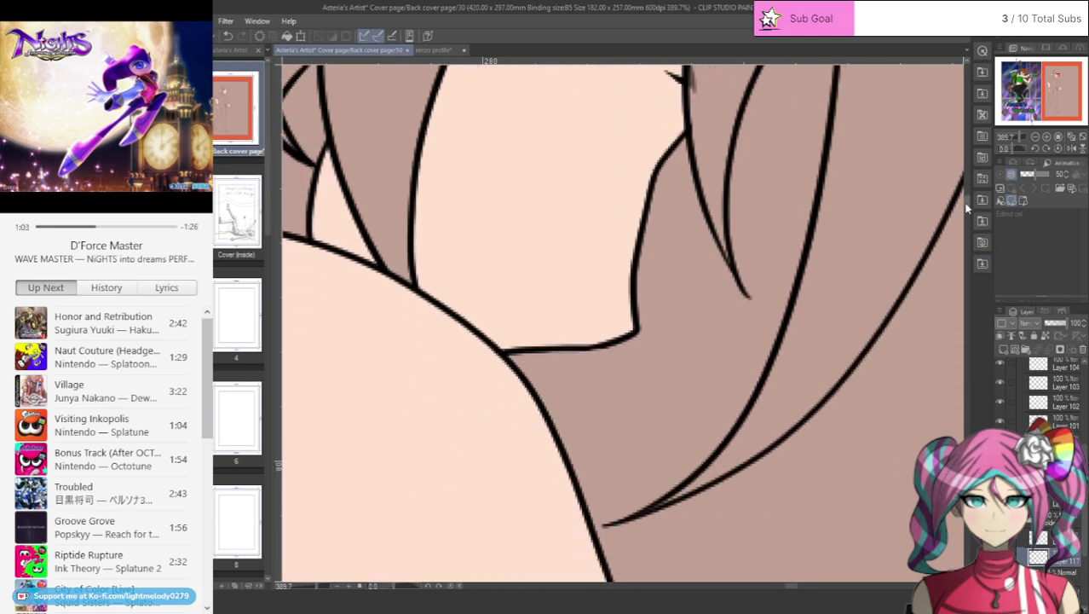
scroll(969, 208, down, 2)
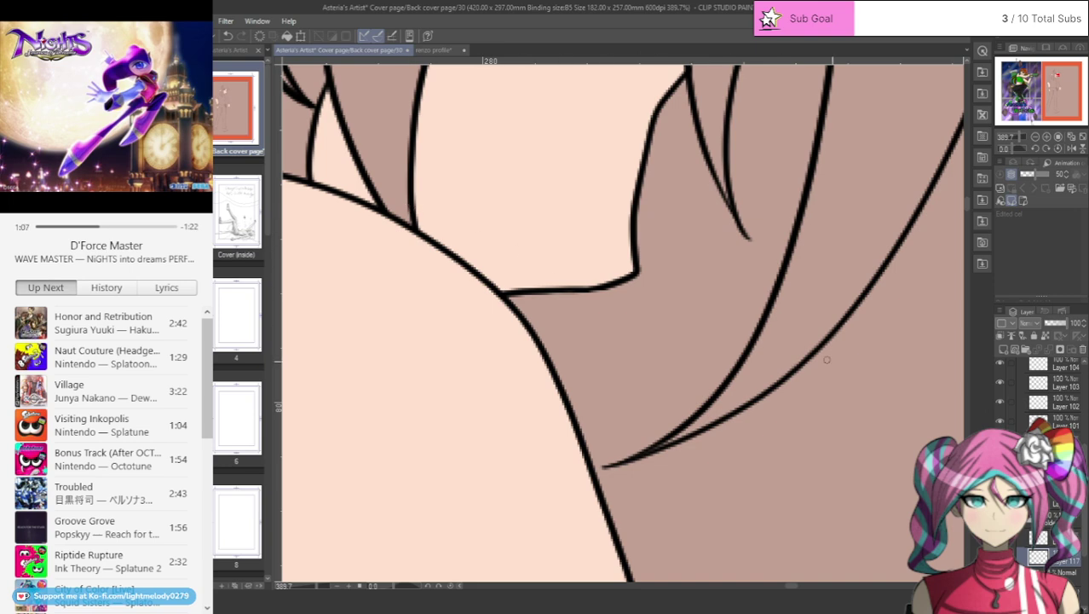
click(1039, 537)
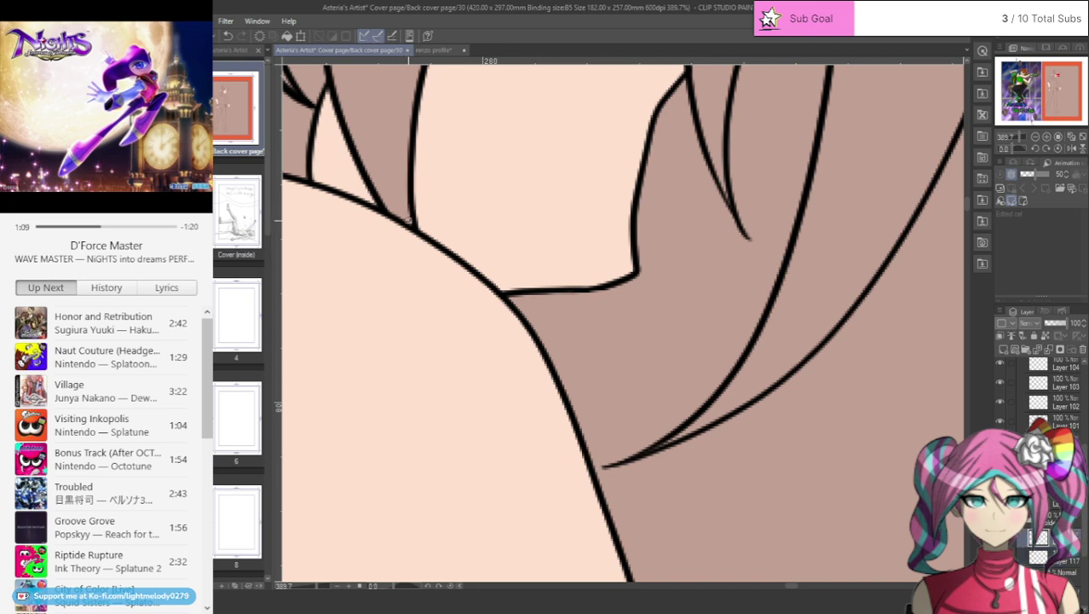
scroll(404, 198, down, 8)
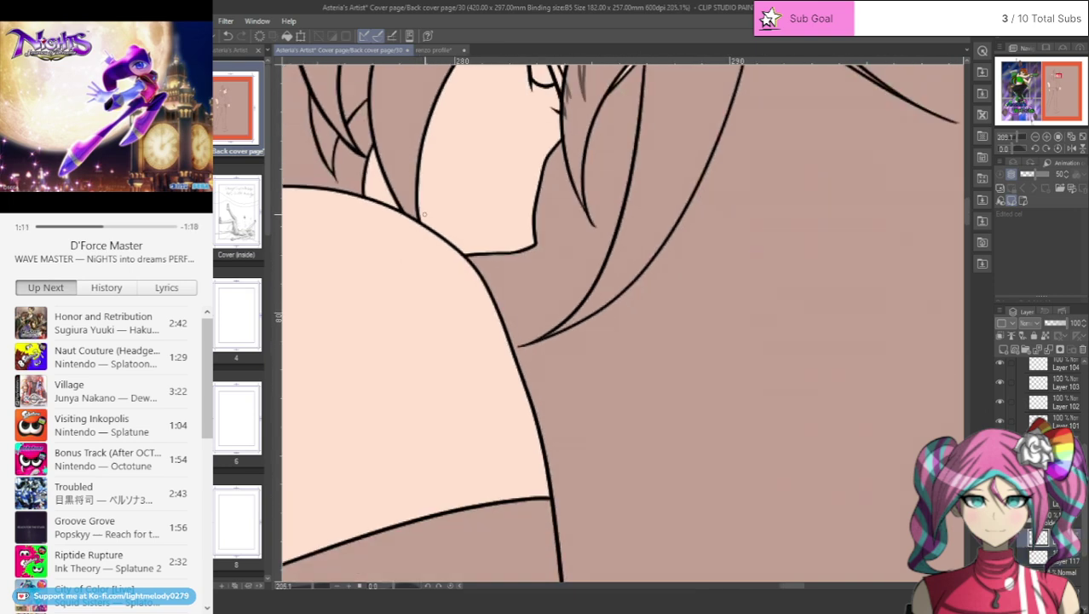
scroll(362, 435, up, 4)
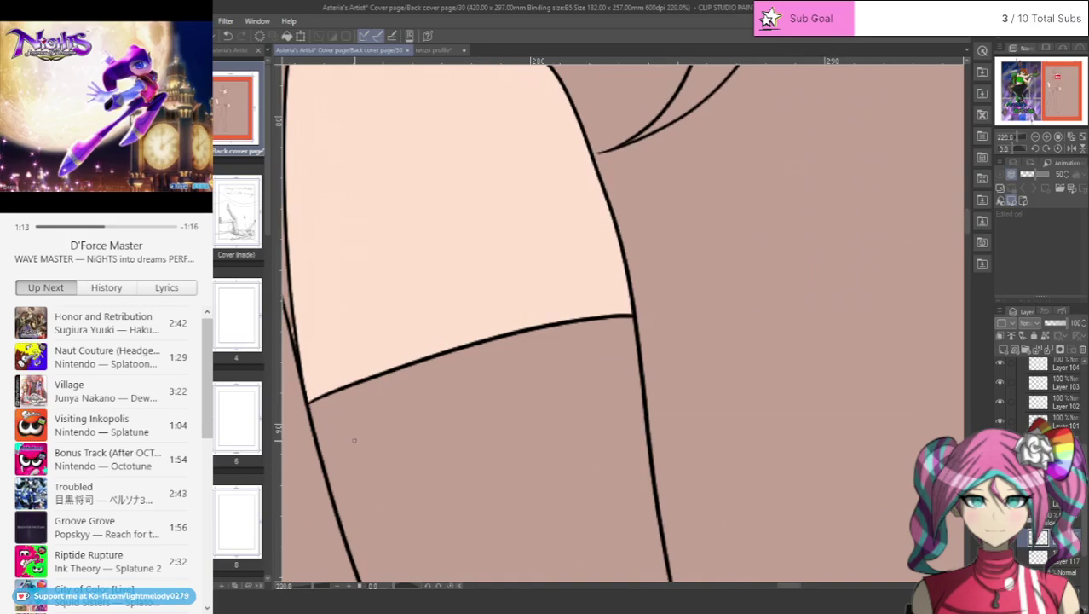
drag(788, 588, 781, 588)
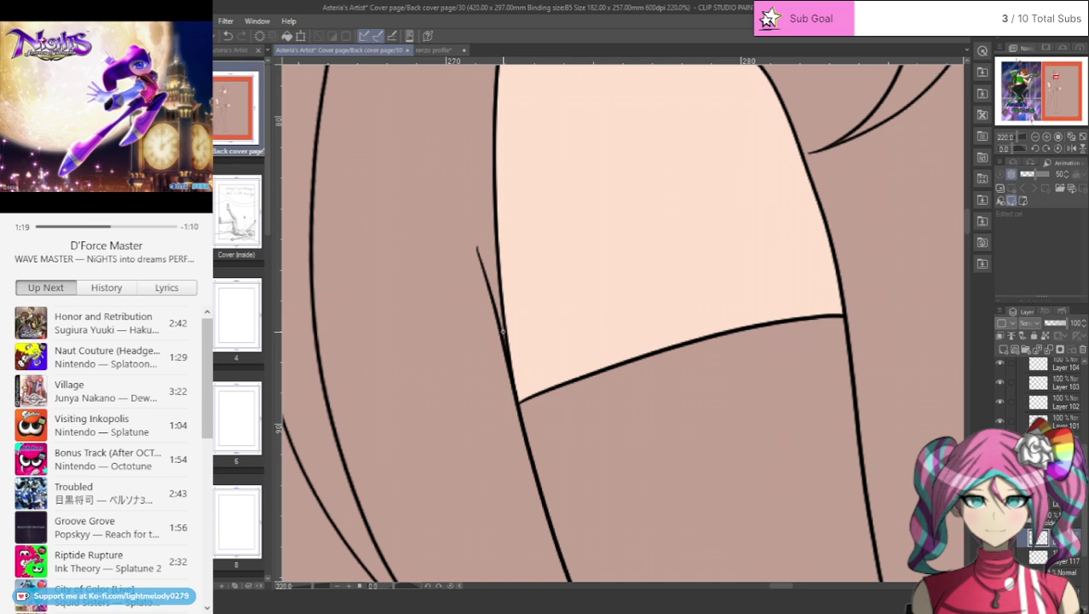
scroll(541, 345, down, 4)
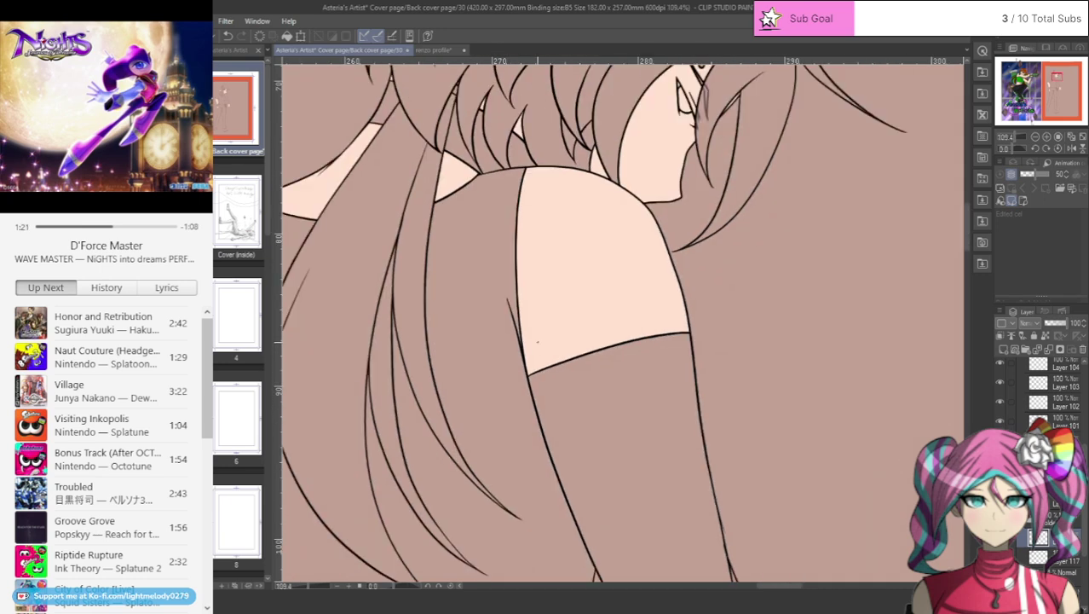
drag(1047, 82, 1060, 92)
scroll(598, 321, up, 5)
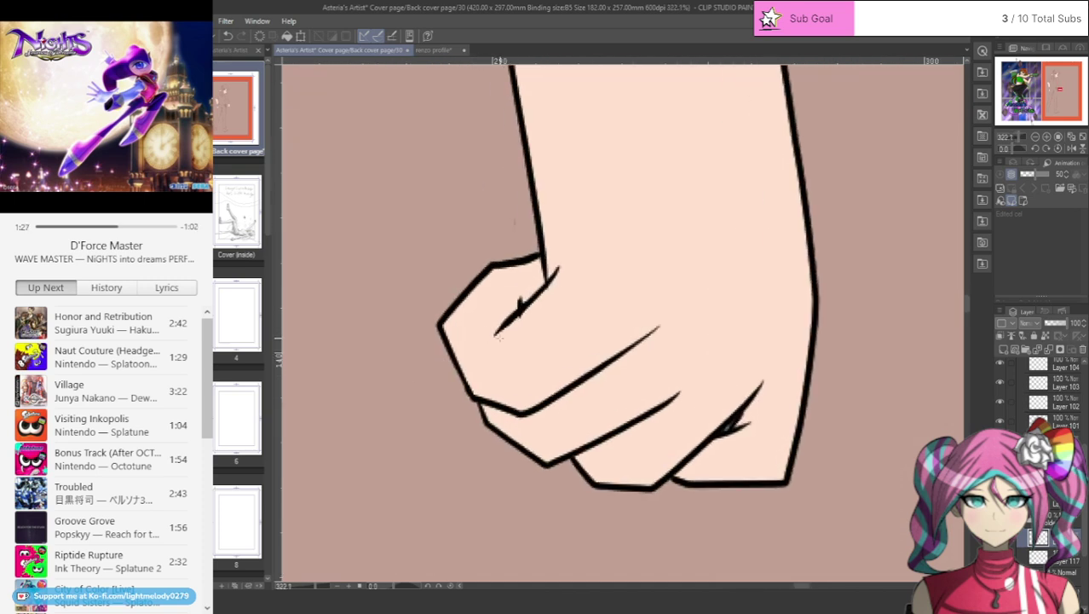
- Select Layer 101 and add short tapered crease strokes branching off the ends of the fist's two lower finger lines
ctrl+shift+click(507, 320)
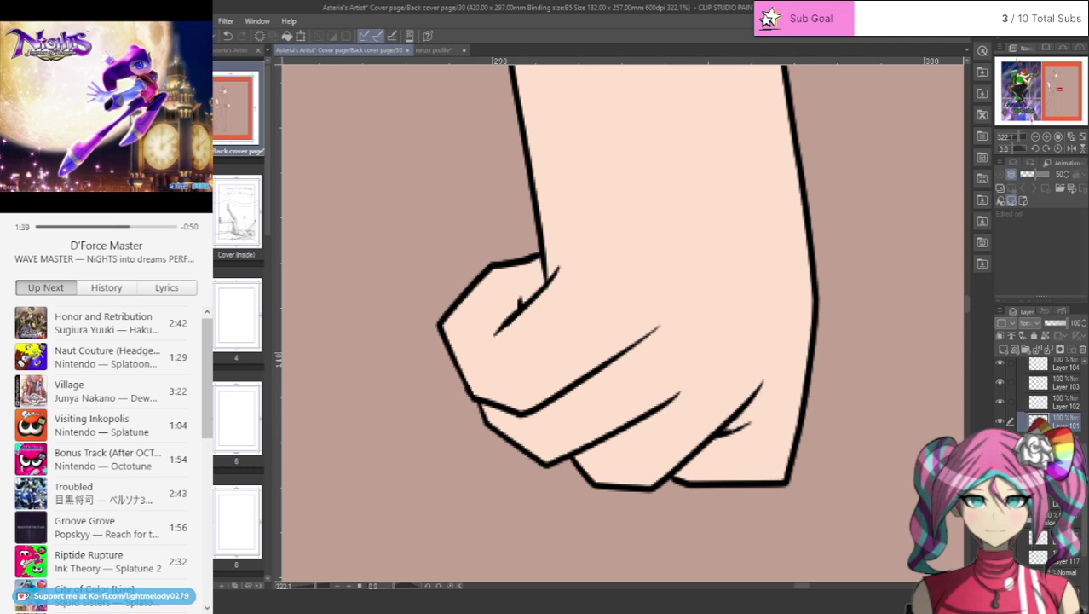
drag(718, 433, 763, 393)
drag(730, 431, 760, 419)
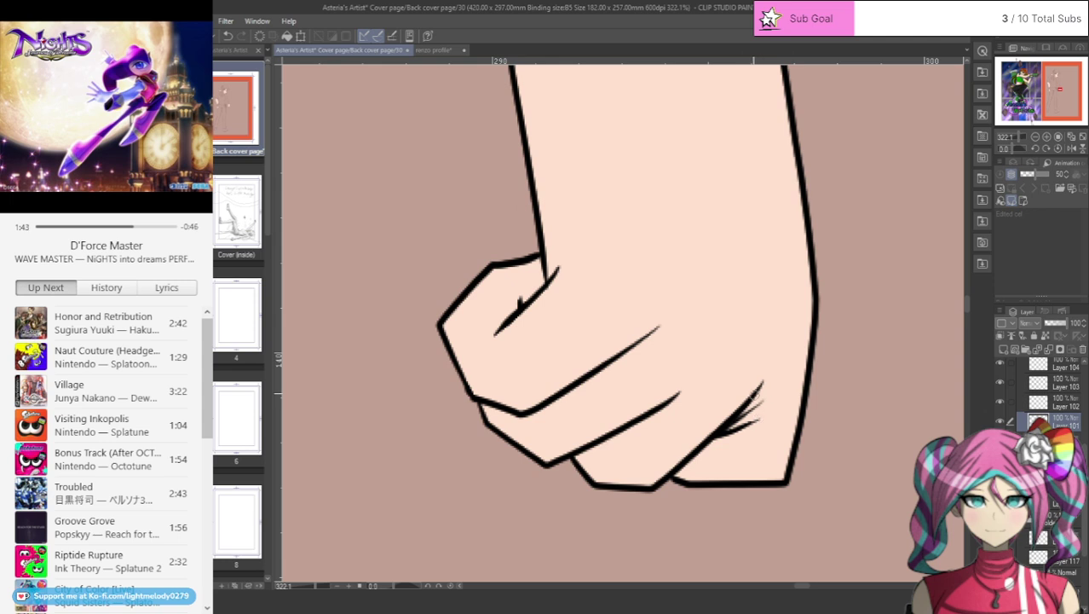
drag(658, 411, 713, 366)
drag(635, 425, 693, 399)
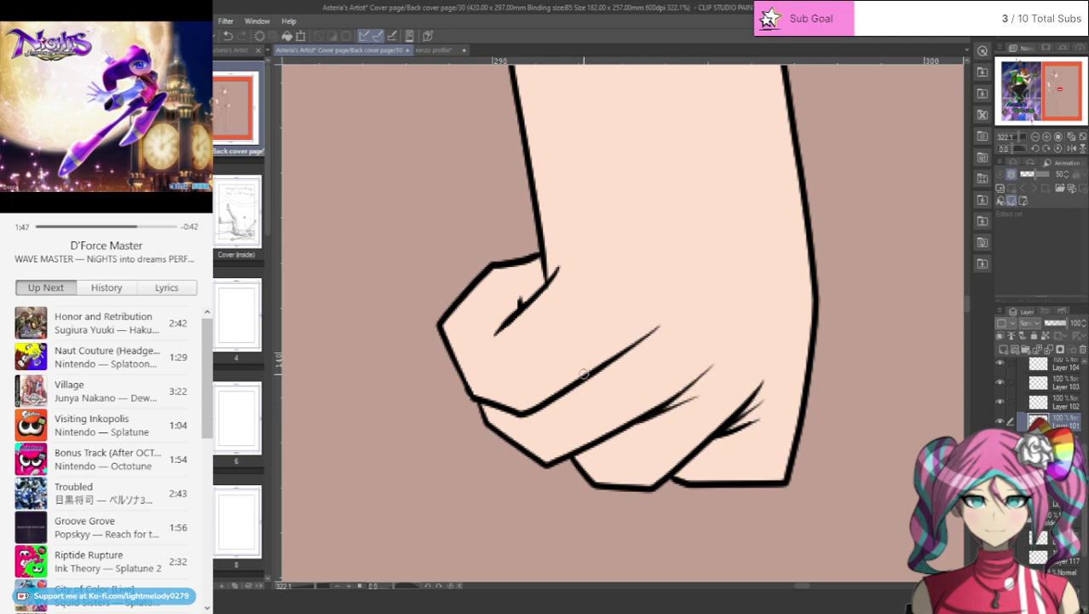
- Add a tapered crease stroke along the fist's uppermost finger line and touch up the small fold mark on the thumb
drag(584, 374, 649, 355)
key(ctrl+z)
drag(594, 374, 651, 345)
key(ctrl+z)
drag(589, 379, 653, 345)
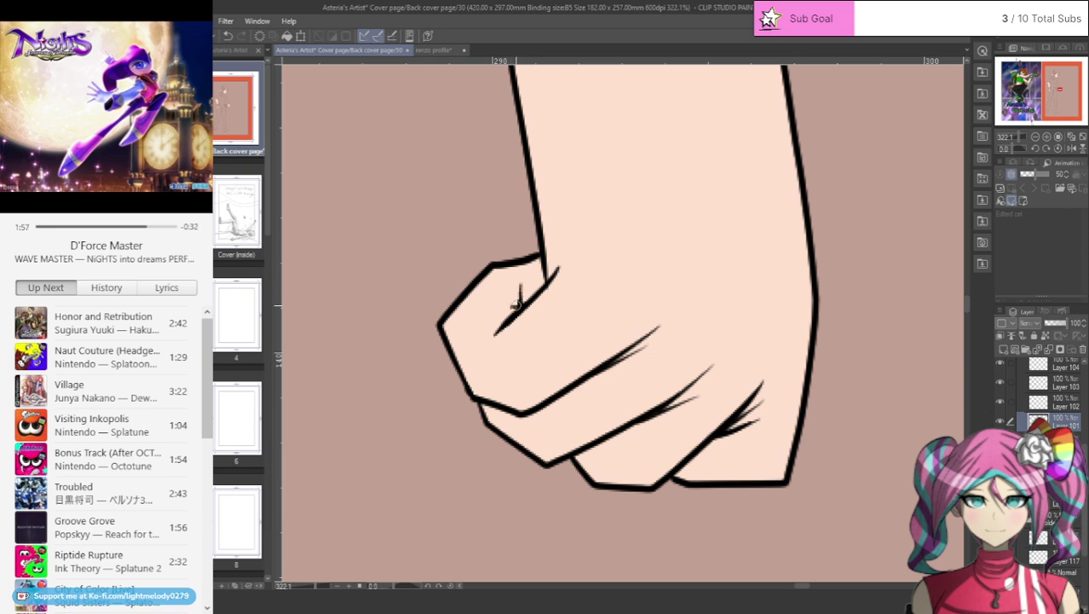
drag(518, 307, 500, 302)
scroll(482, 246, down, 10)
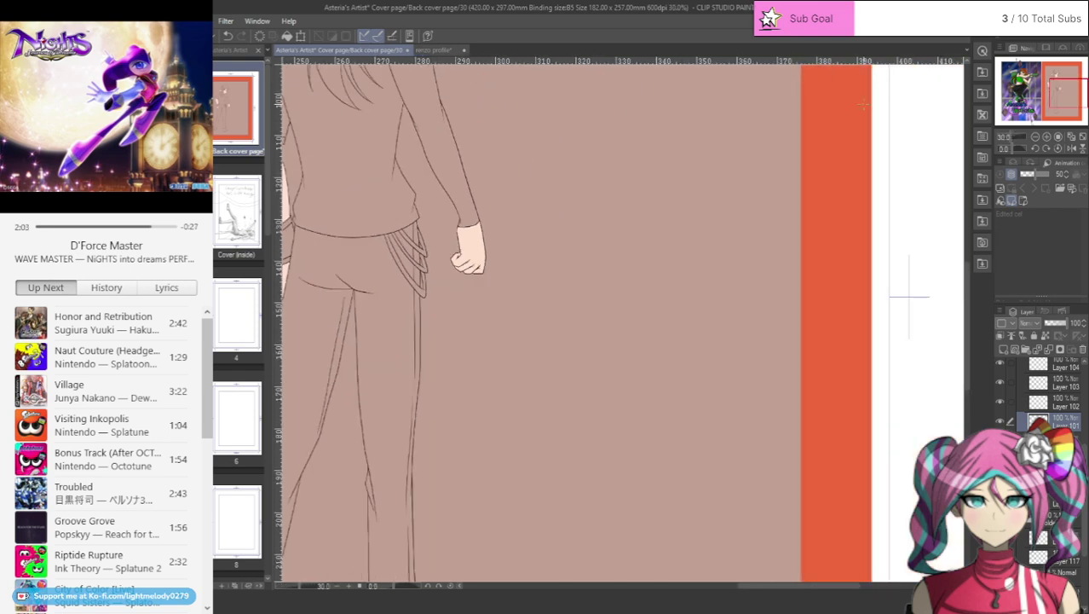
- Consult the character's outfit and colours in the renzo profile document, and return to the back cover page
drag(1068, 93, 1051, 80)
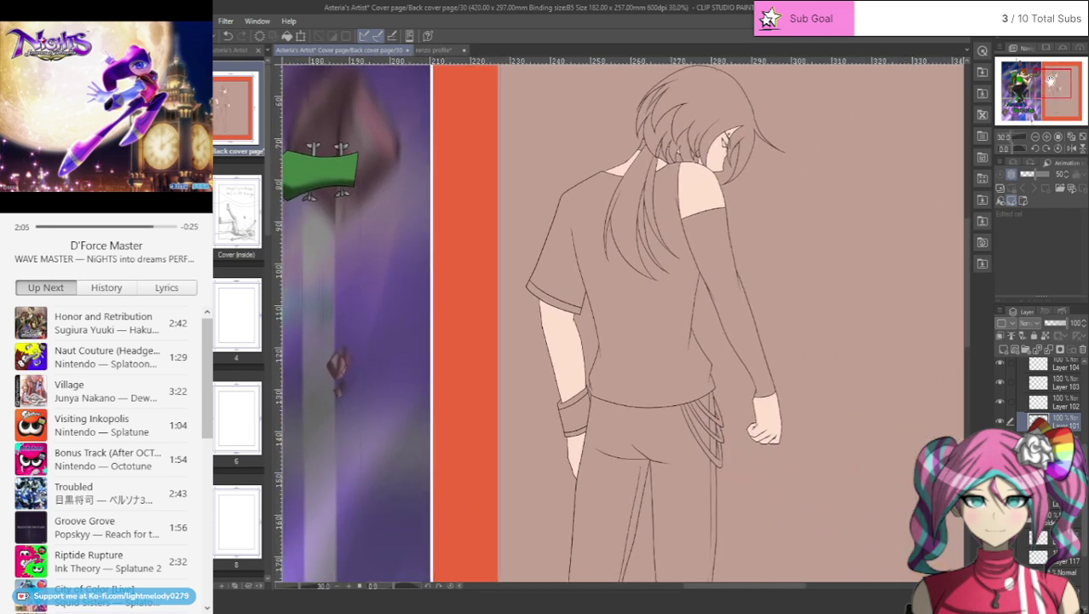
click(435, 51)
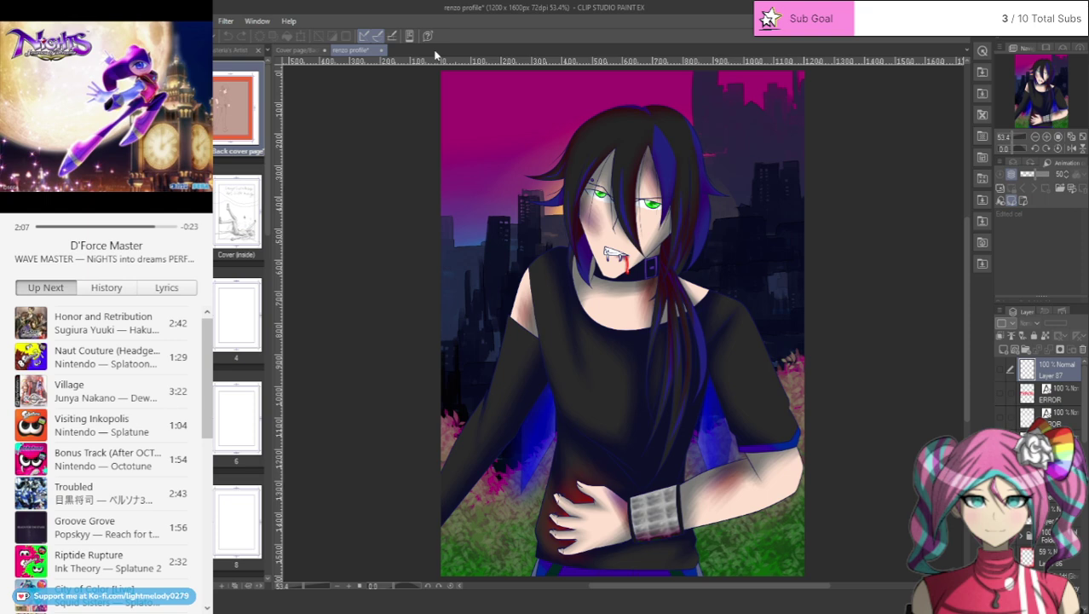
scroll(625, 400, up, 2)
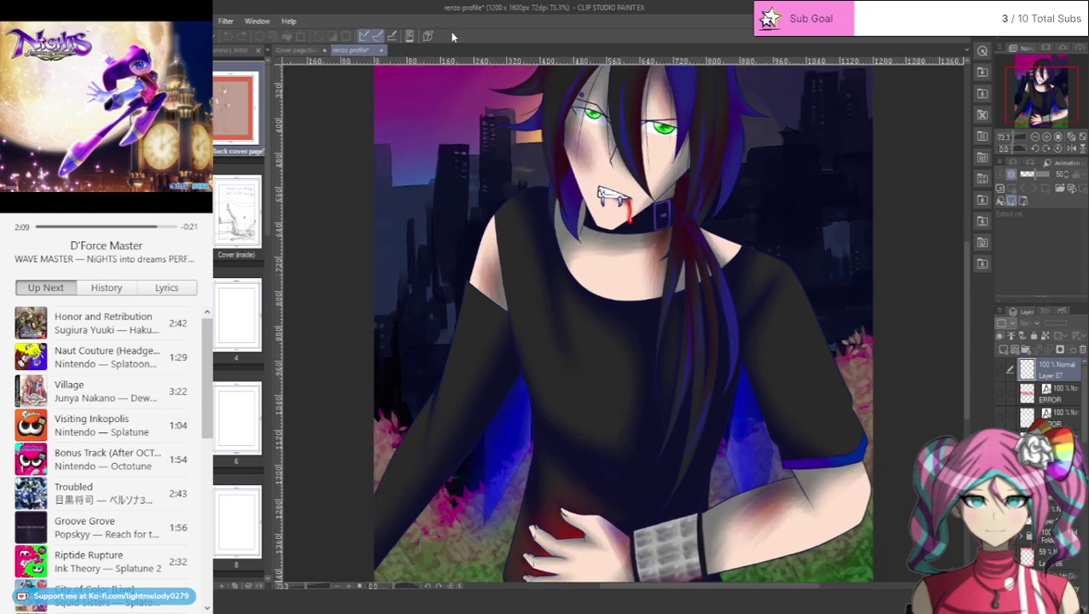
click(304, 51)
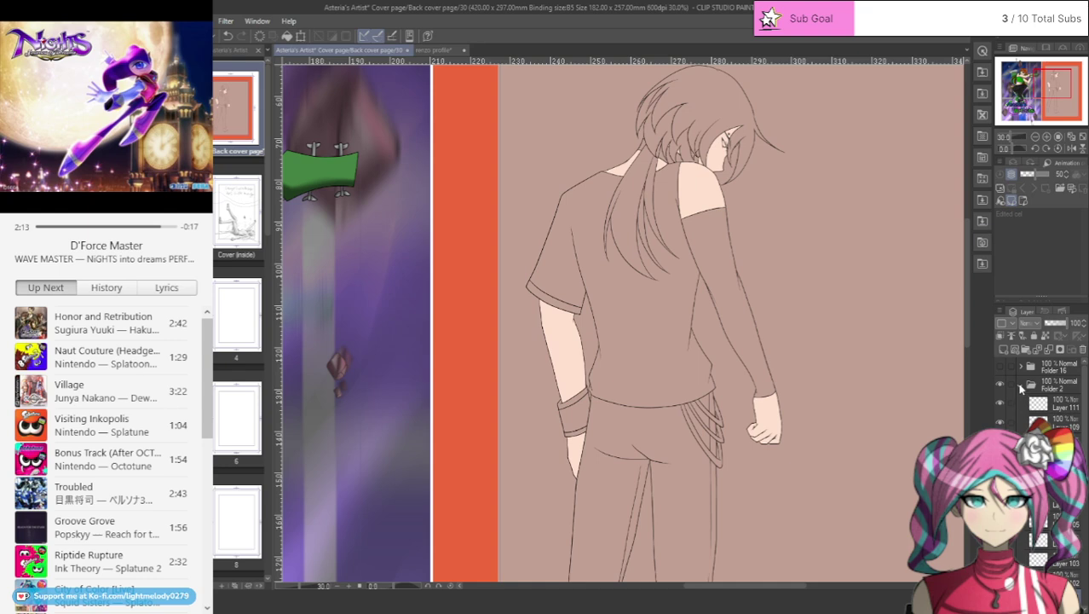
- Add a new layer beneath Layer 118 in Folder 17 and remove the reddish-brown backing colour behind the figure
click(1022, 386)
click(1057, 440)
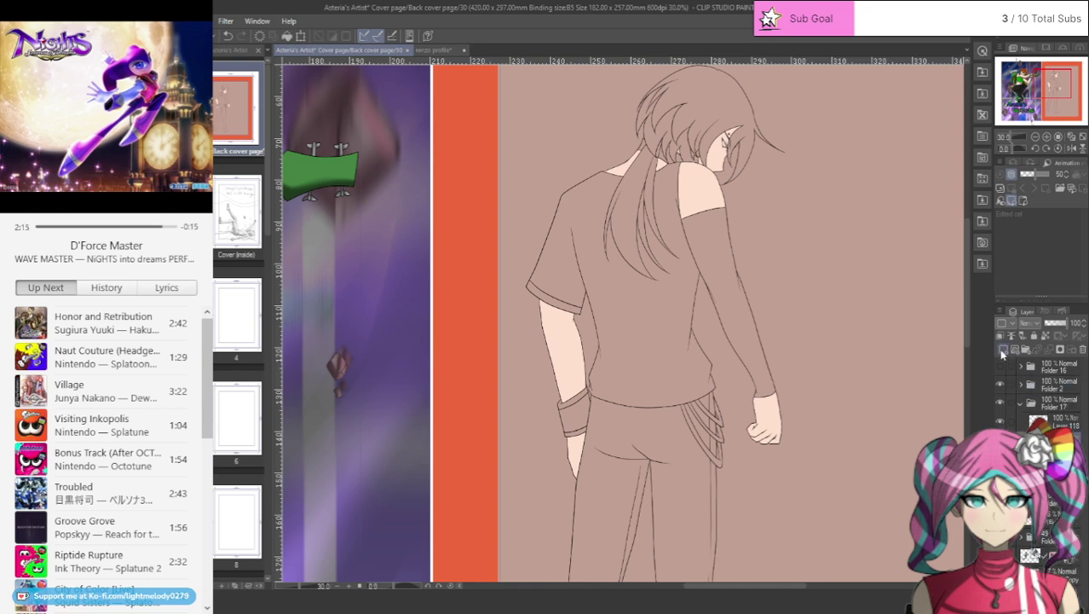
click(1004, 350)
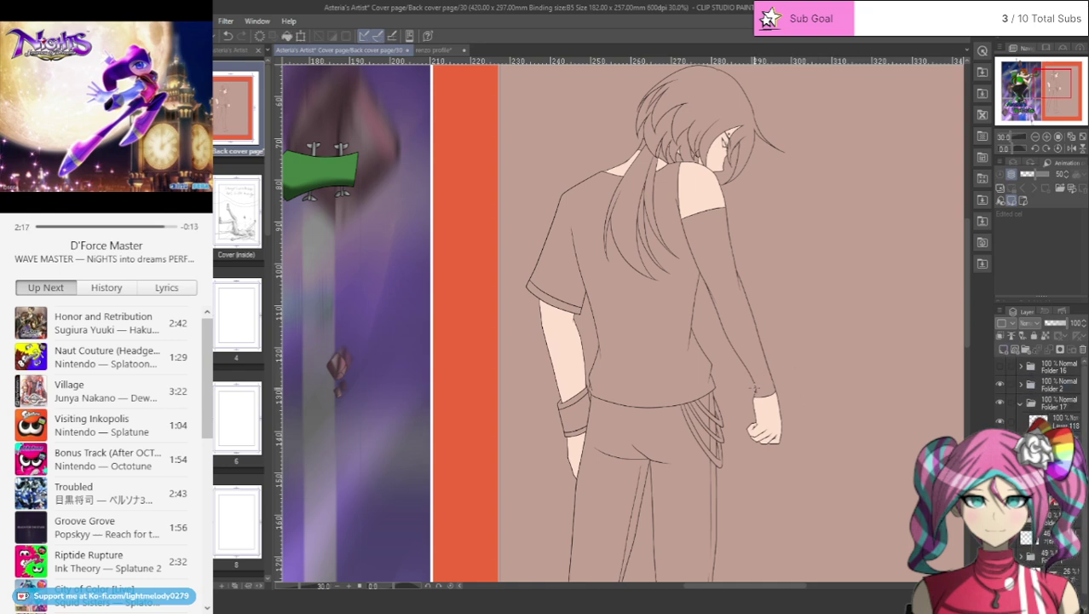
scroll(754, 388, up, 5)
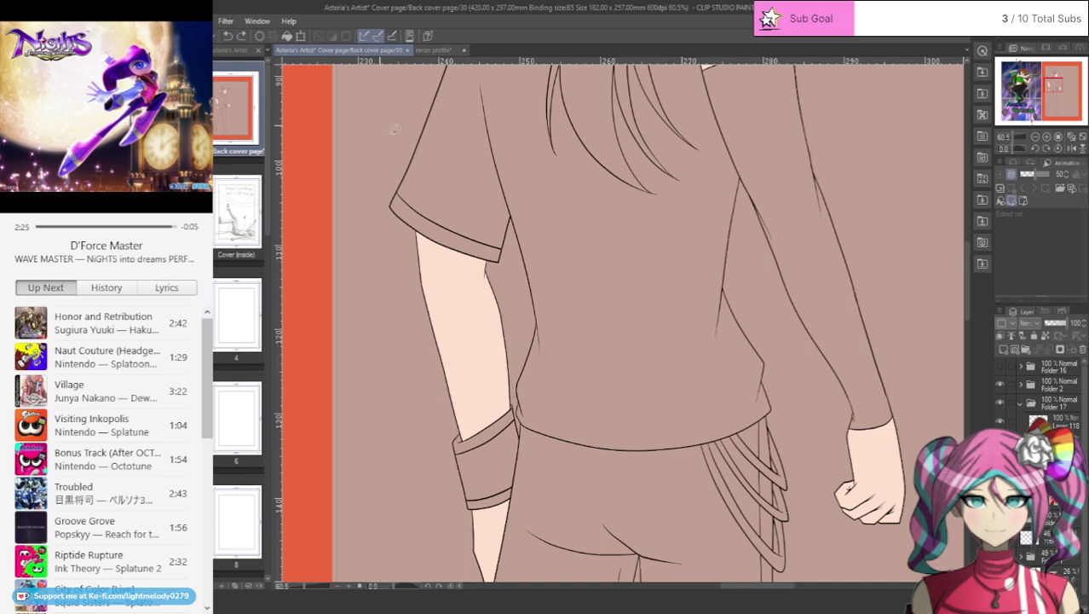
key(ctrl+z)
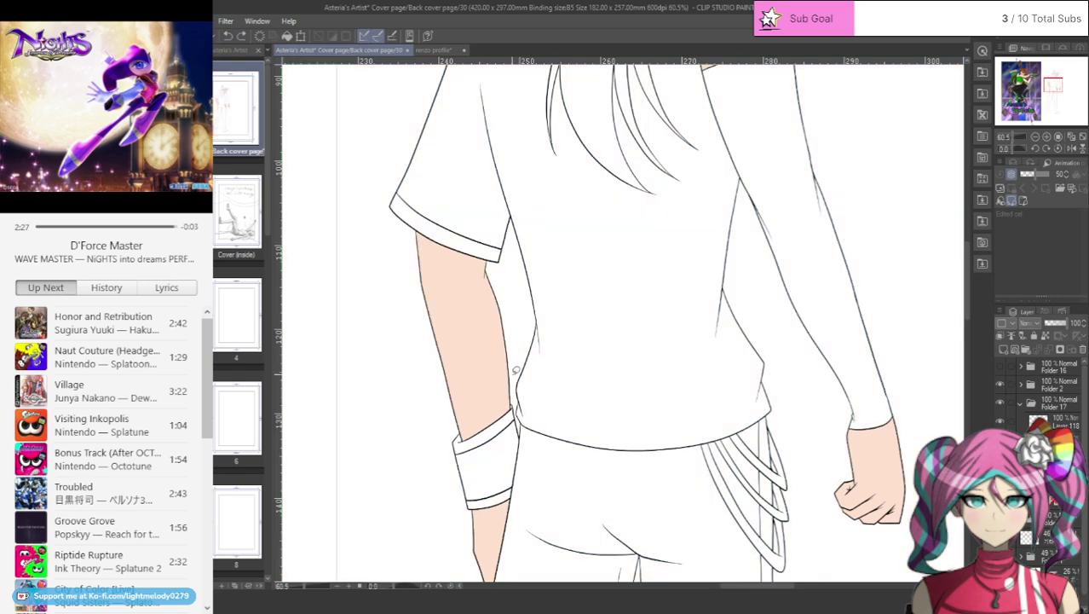
- Outline the T-shirt's back and short sleeve and fill them with flat near-black, leaving the sleeve hem and hair unfilled
mouse_move(516, 408)
mouse_down()
mouse_move(618, 452)
mouse_move(706, 445)
mouse_up()
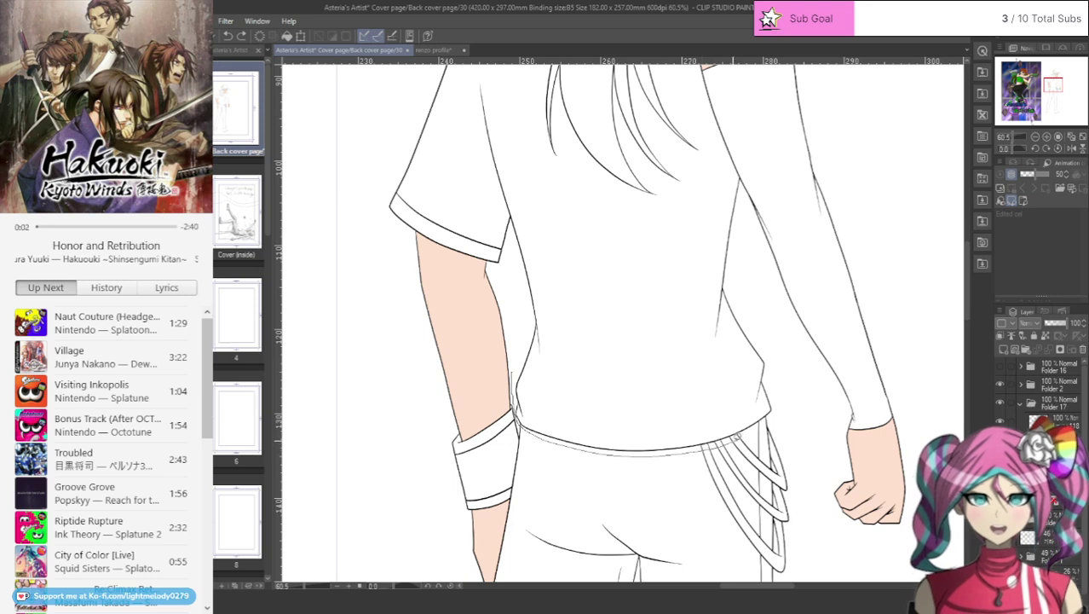
drag(760, 300, 734, 92)
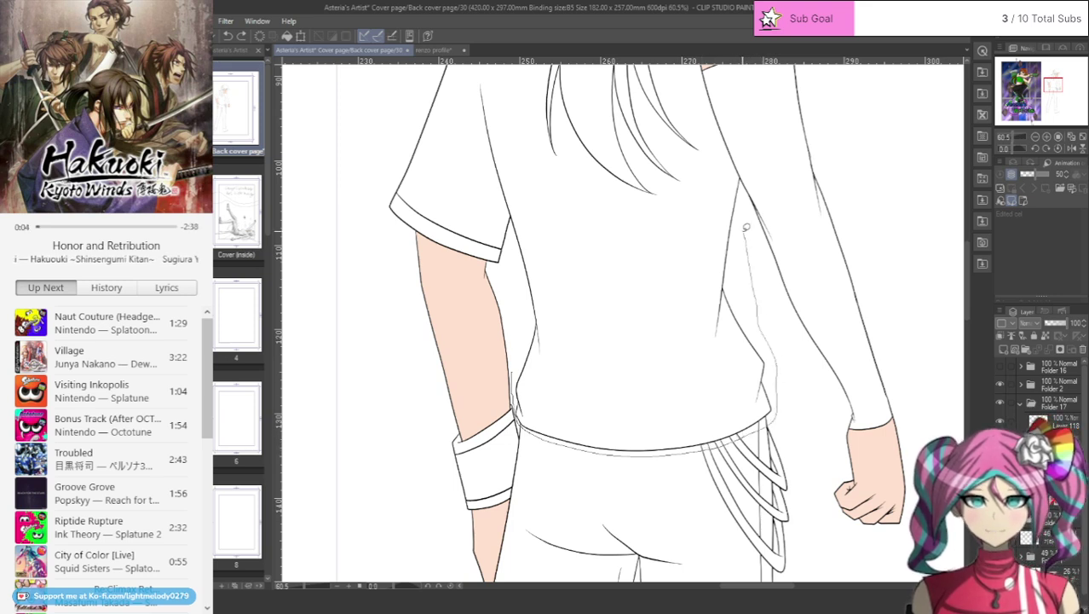
scroll(720, 62, up, 3)
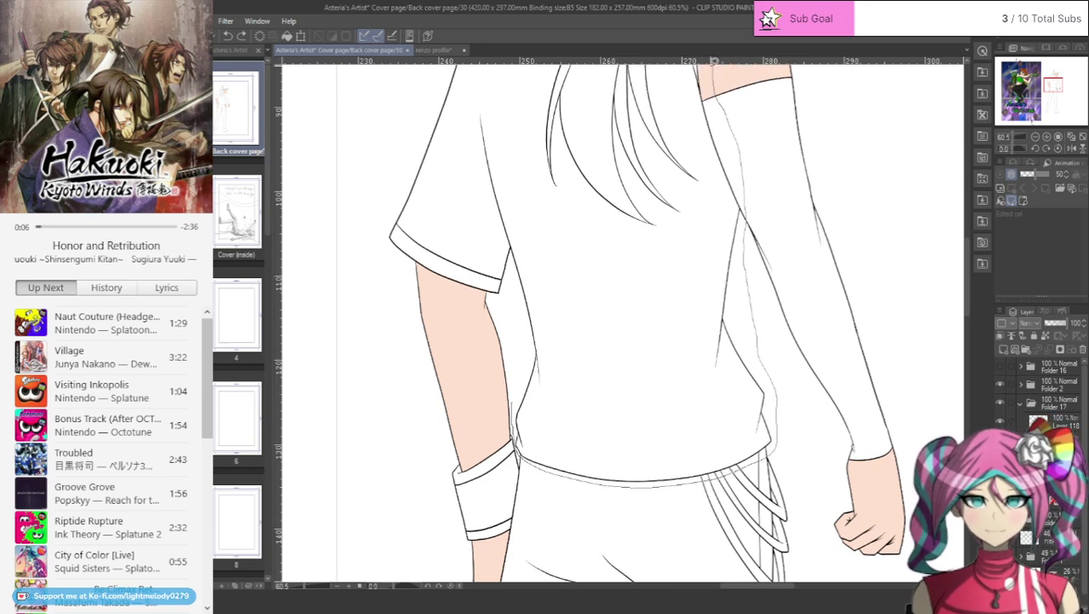
scroll(716, 61, up, 3)
scroll(713, 61, up, 5)
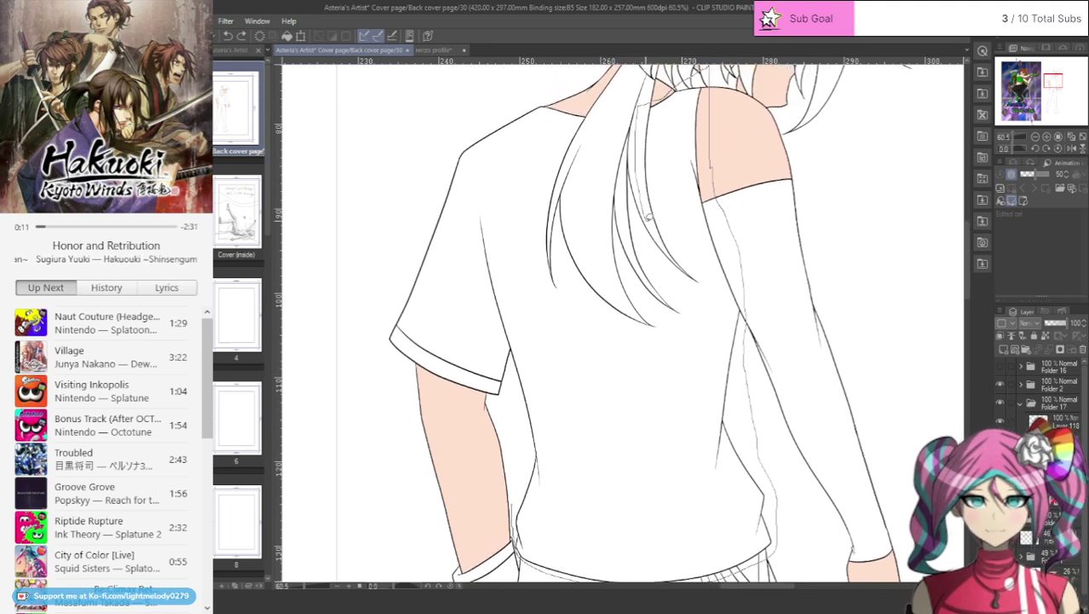
mouse_move(624, 221)
mouse_down()
mouse_move(613, 170)
mouse_move(596, 281)
mouse_move(576, 175)
mouse_move(596, 99)
mouse_move(503, 106)
mouse_move(408, 271)
mouse_move(398, 324)
mouse_move(433, 360)
mouse_move(518, 393)
mouse_move(523, 480)
mouse_move(512, 503)
mouse_move(514, 492)
mouse_up()
scroll(537, 356, down, 9)
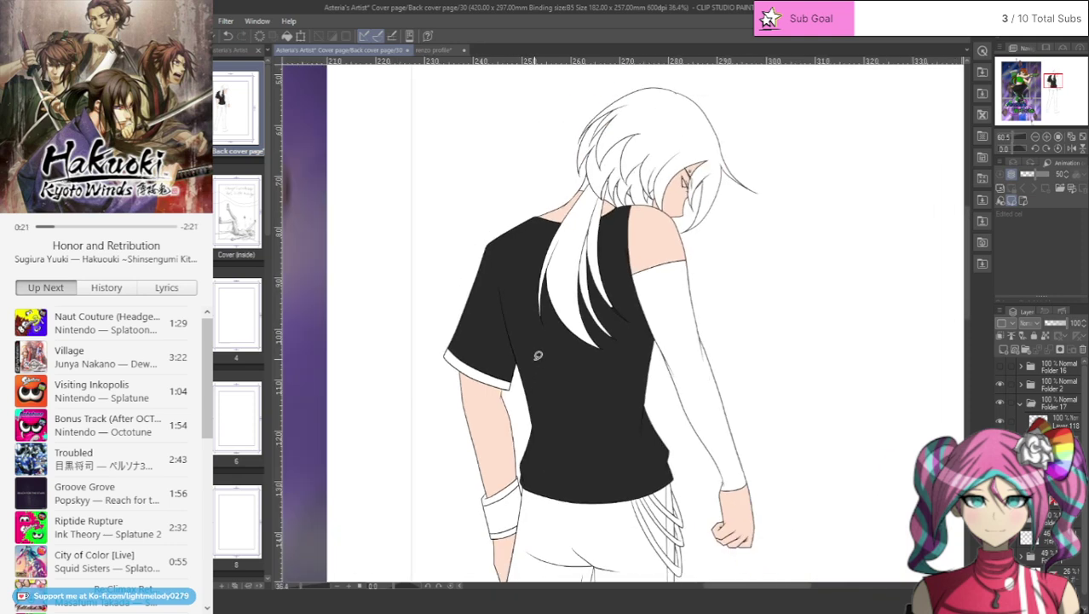
- Clear the near-black shirt fill from inside the narrow tip of the hair strand nearest the bare shoulder
scroll(553, 292, up, 8)
scroll(656, 180, up, 7)
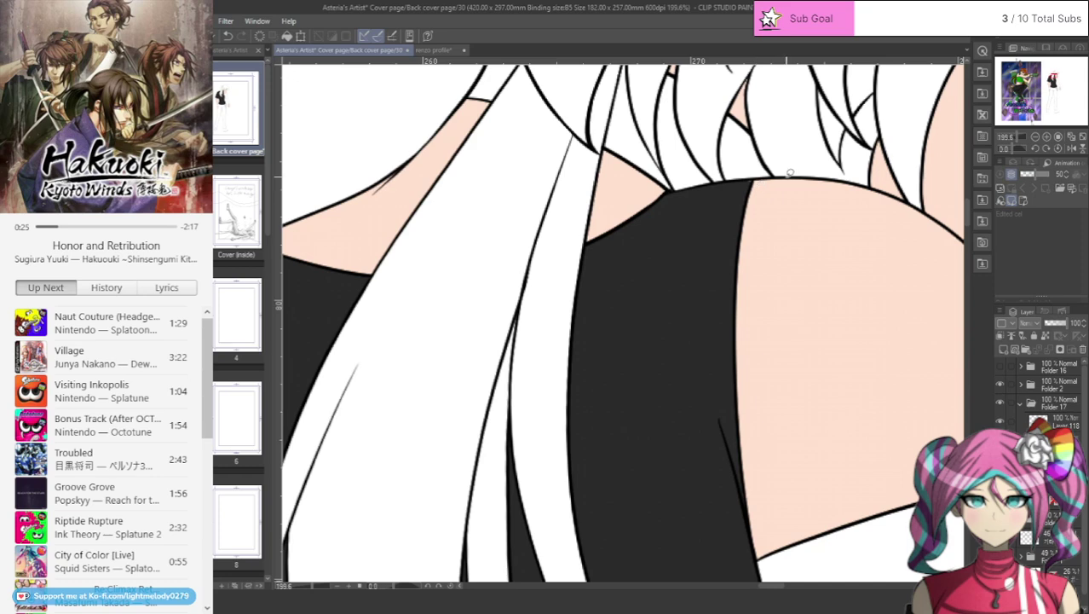
scroll(776, 175, up, 3)
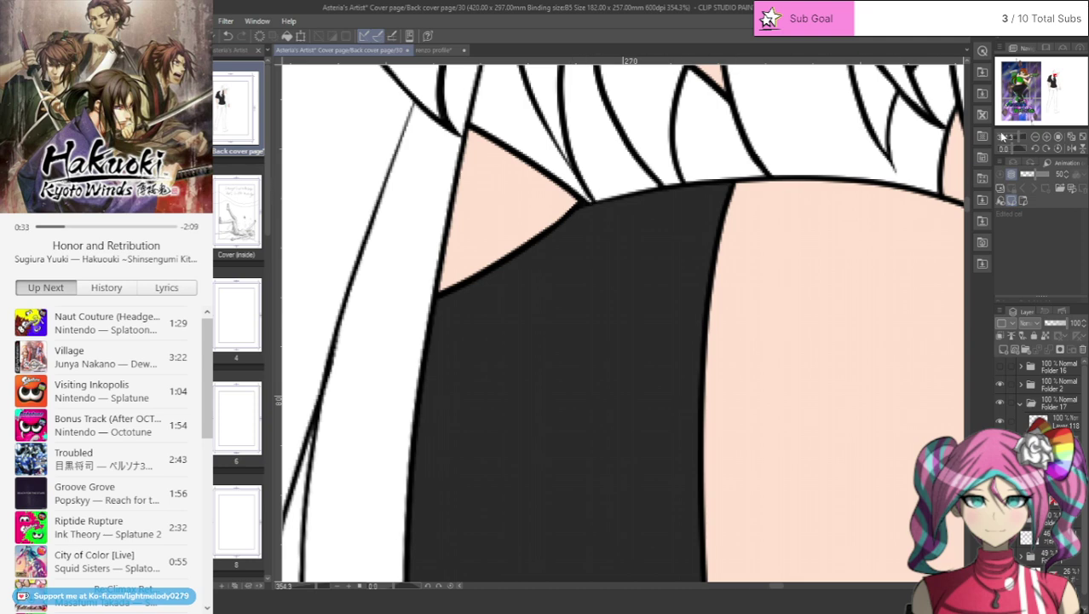
drag(1055, 76, 1055, 79)
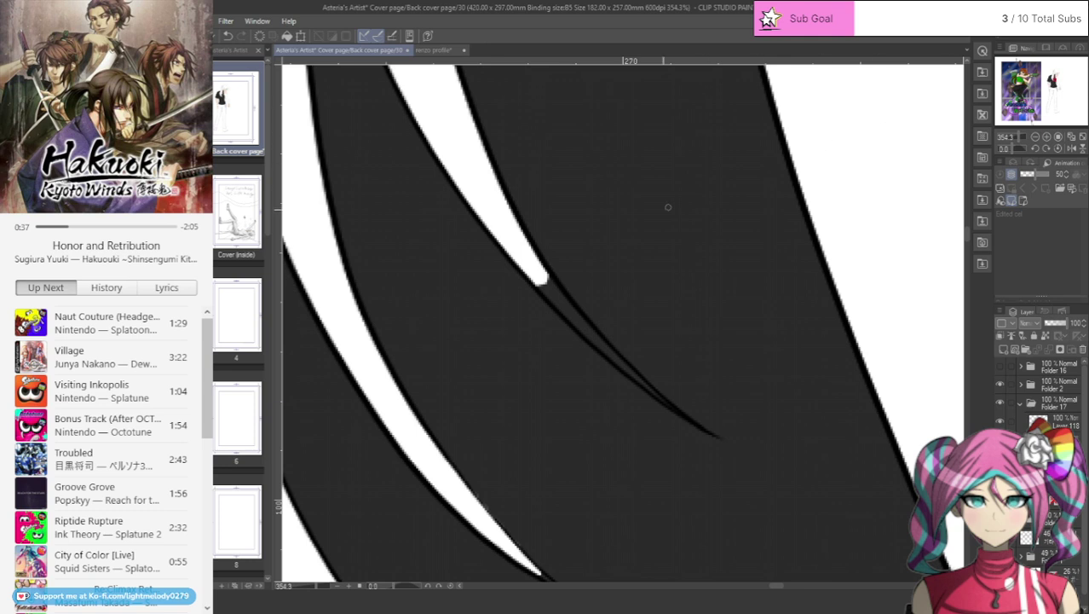
mouse_move(538, 287)
mouse_down()
mouse_move(577, 325)
mouse_move(538, 262)
mouse_move(576, 323)
mouse_move(680, 413)
mouse_up()
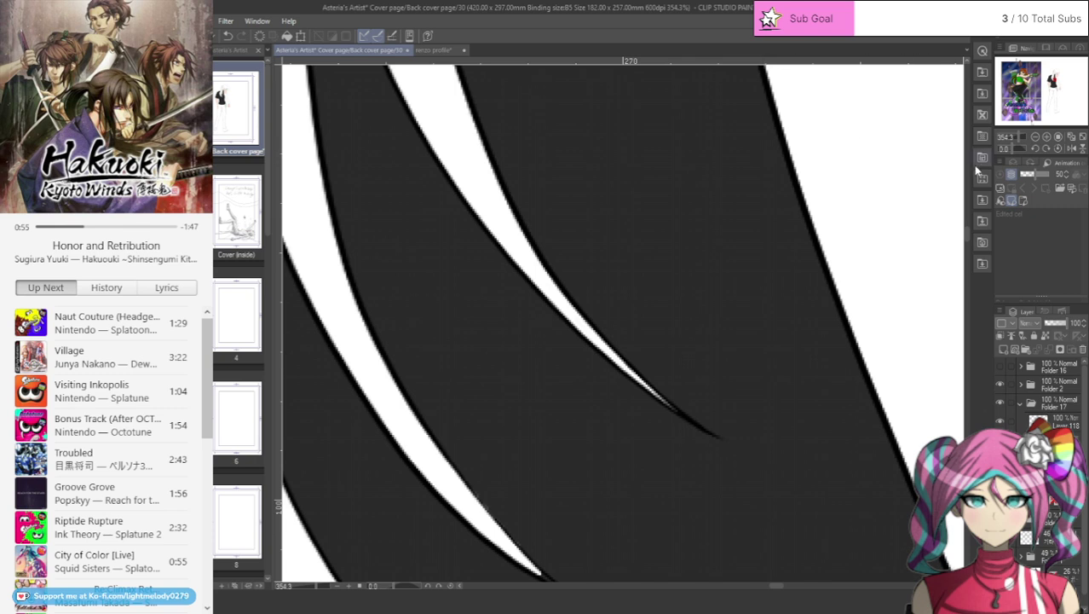
- Tidy the shirt fill along the edge of the neighbouring hair strand and clear it from inside that strand's tip
scroll(565, 357, down, 5)
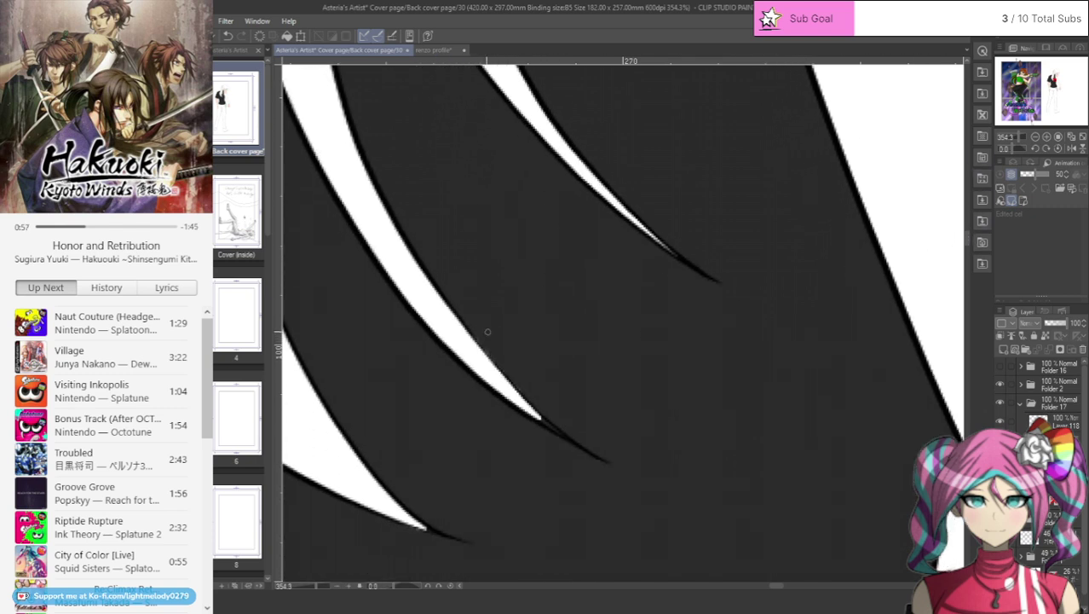
drag(468, 321, 490, 356)
drag(462, 312, 490, 356)
mouse_move(536, 414)
mouse_down()
mouse_move(571, 441)
mouse_move(548, 427)
mouse_up()
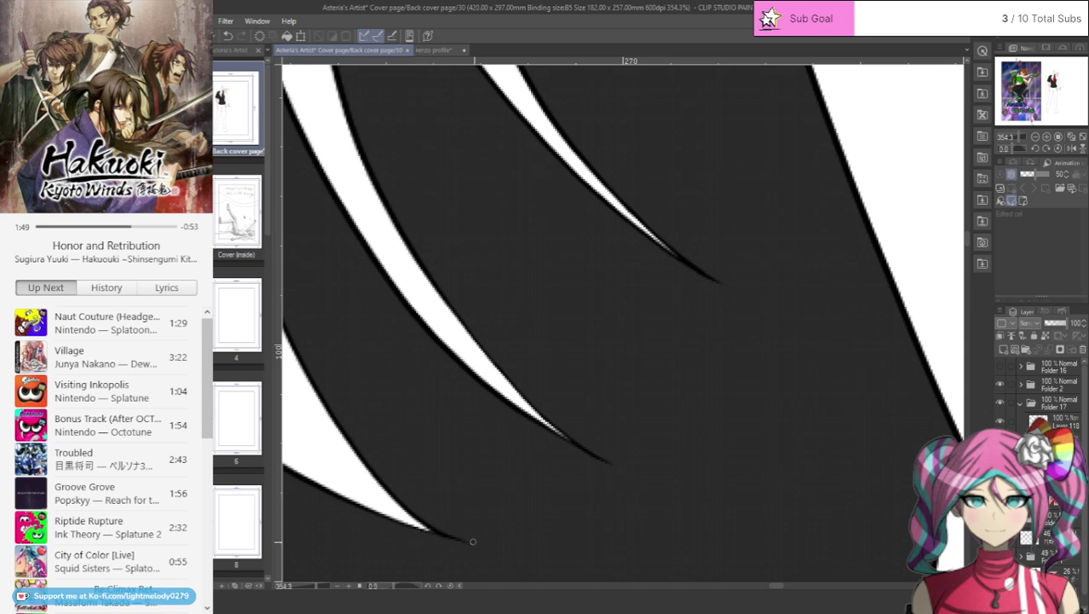
- Clear the shirt fill from inside the tip of the thin hair strand closest to the short sleeve
drag(774, 589, 766, 588)
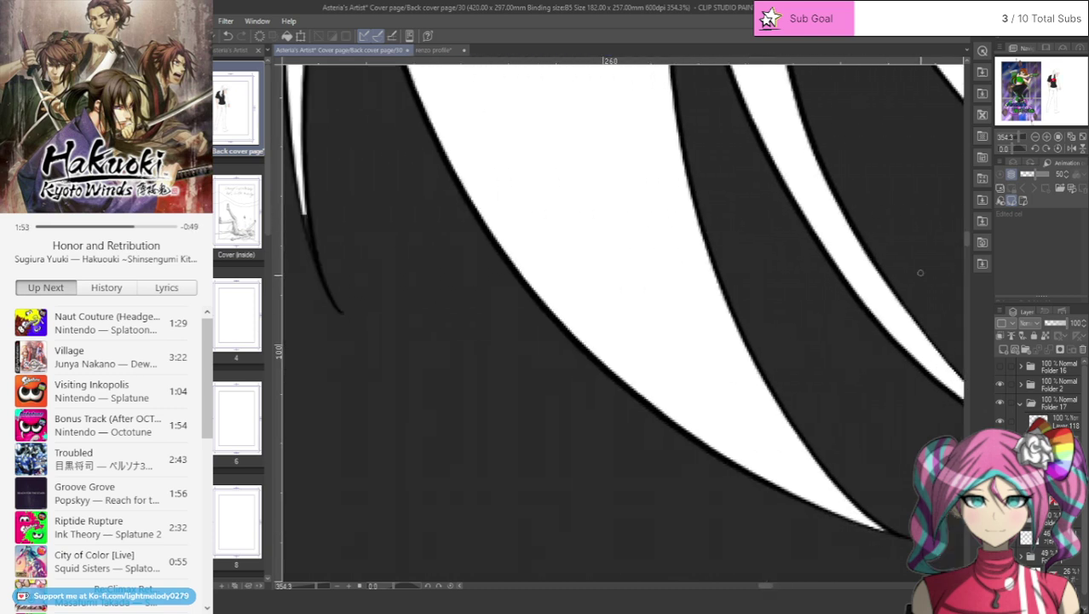
mouse_move(965, 241)
mouse_down()
mouse_move(965, 221)
mouse_move(966, 238)
mouse_up()
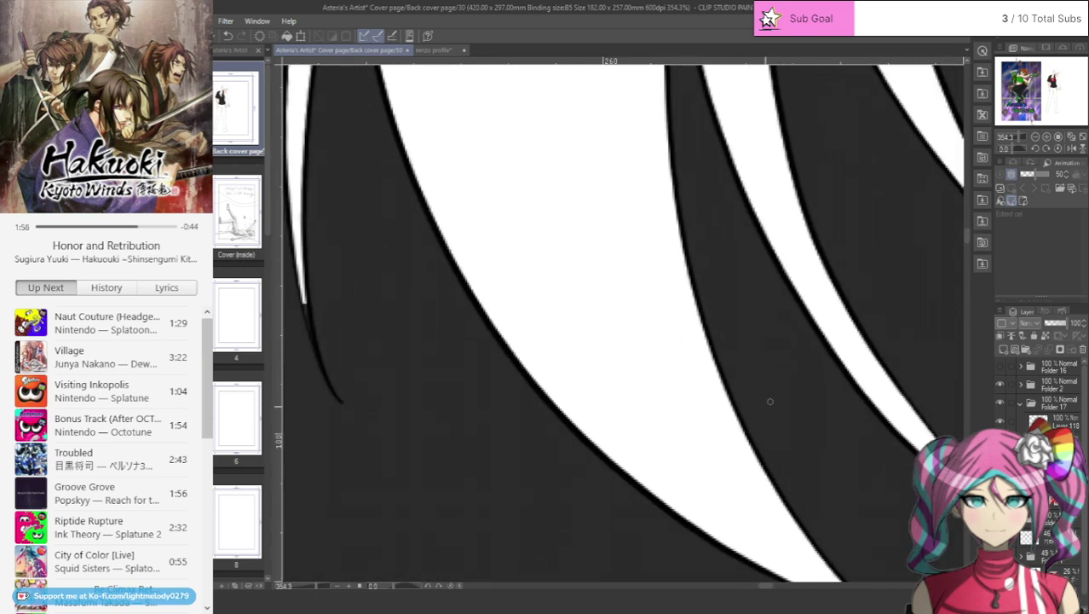
drag(766, 590, 757, 581)
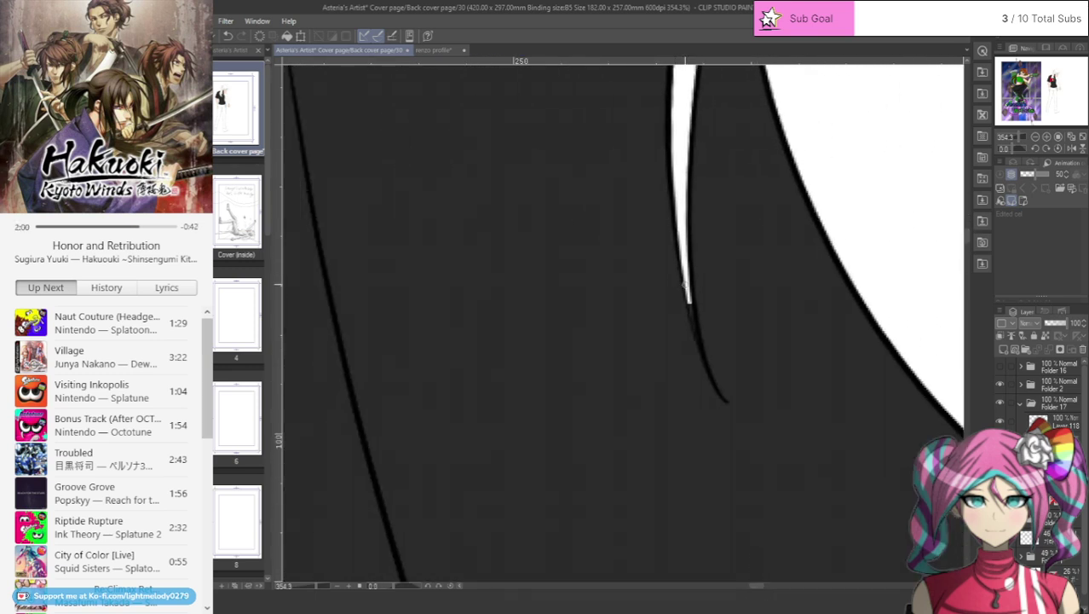
drag(687, 297, 701, 349)
scroll(679, 204, down, 6)
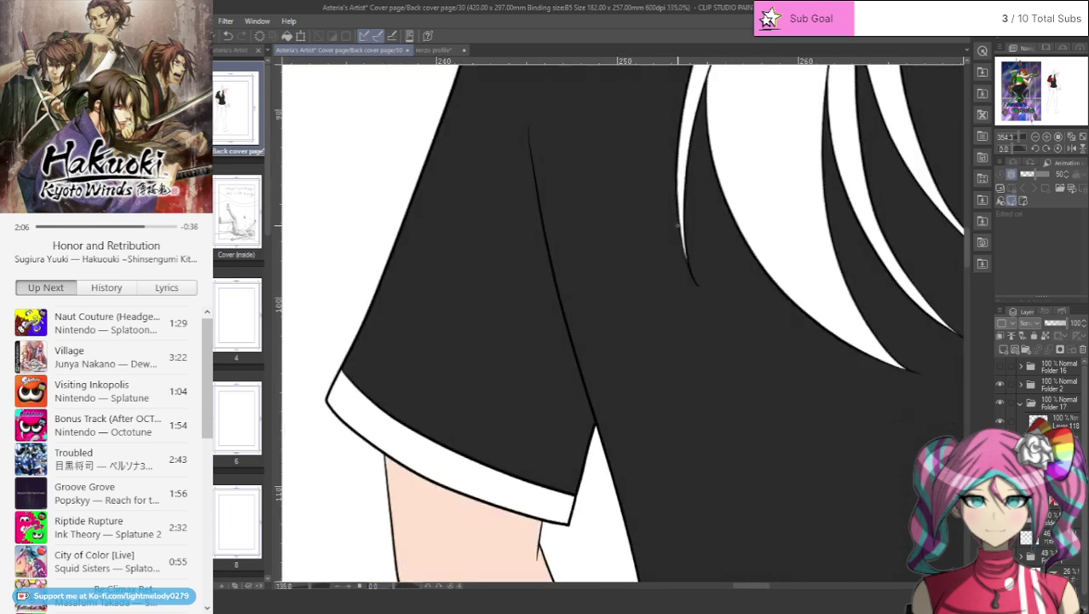
- Examine the shirt fill around the hair tips, collar, sleeve hem and armpit, and the hair lines at the nape
scroll(675, 74, up, 2)
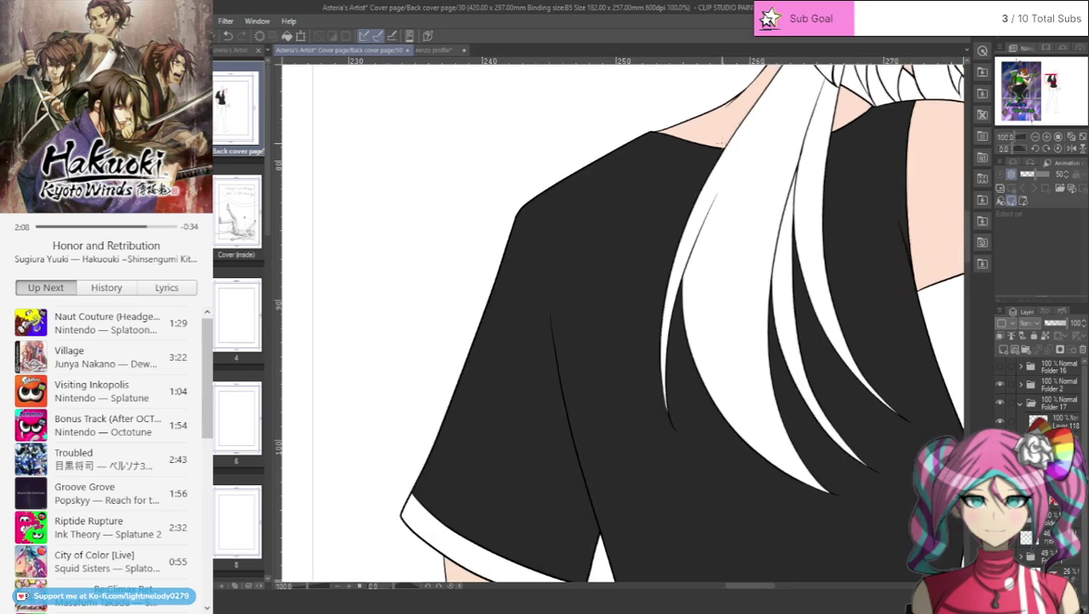
scroll(552, 236, down, 3)
scroll(682, 272, up, 6)
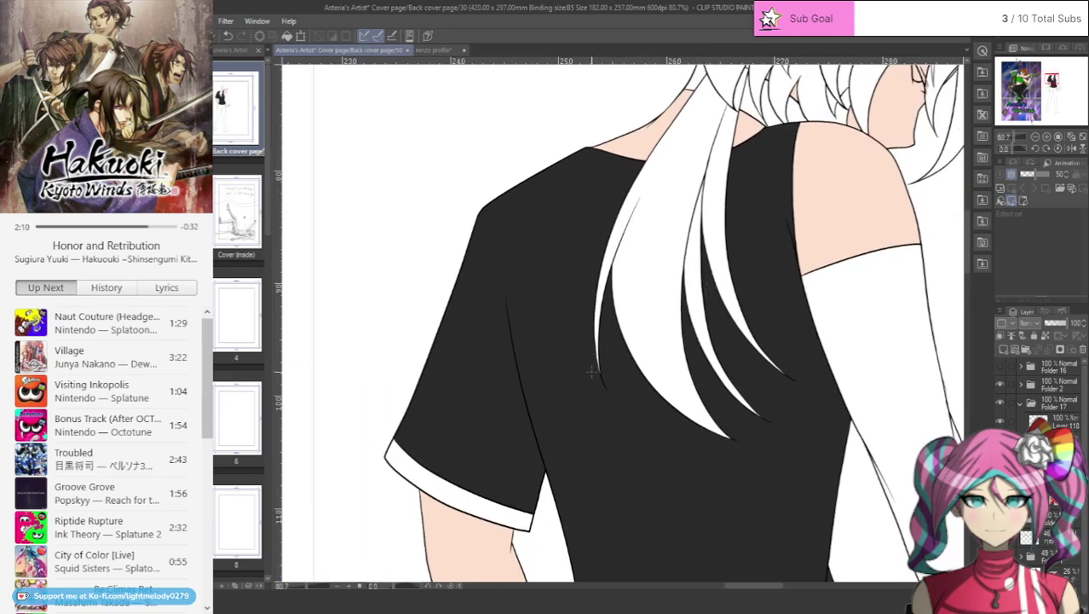
scroll(420, 503, up, 1)
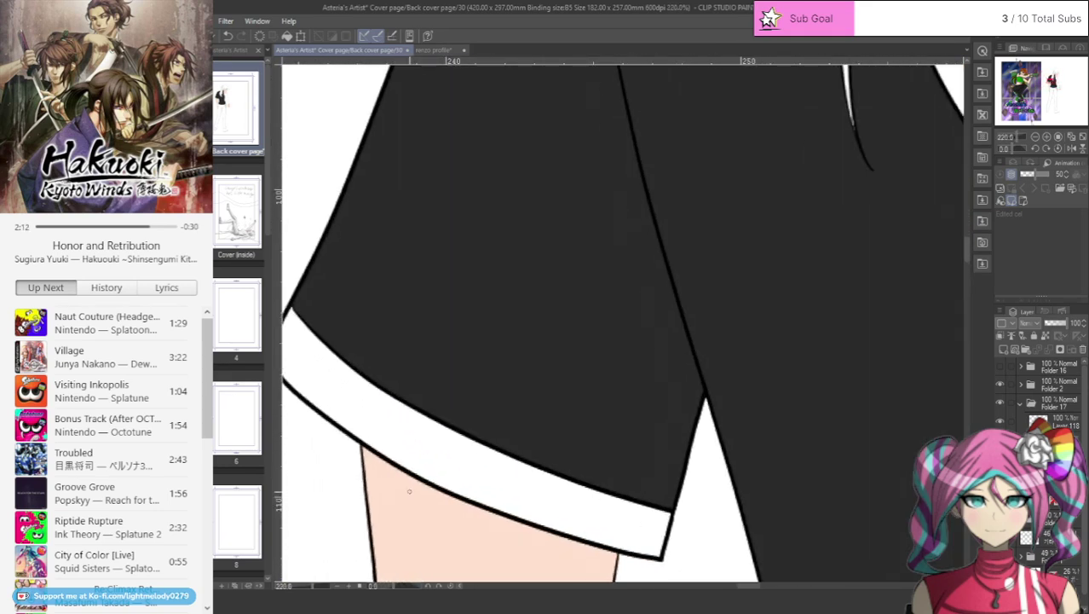
scroll(747, 452, up, 3)
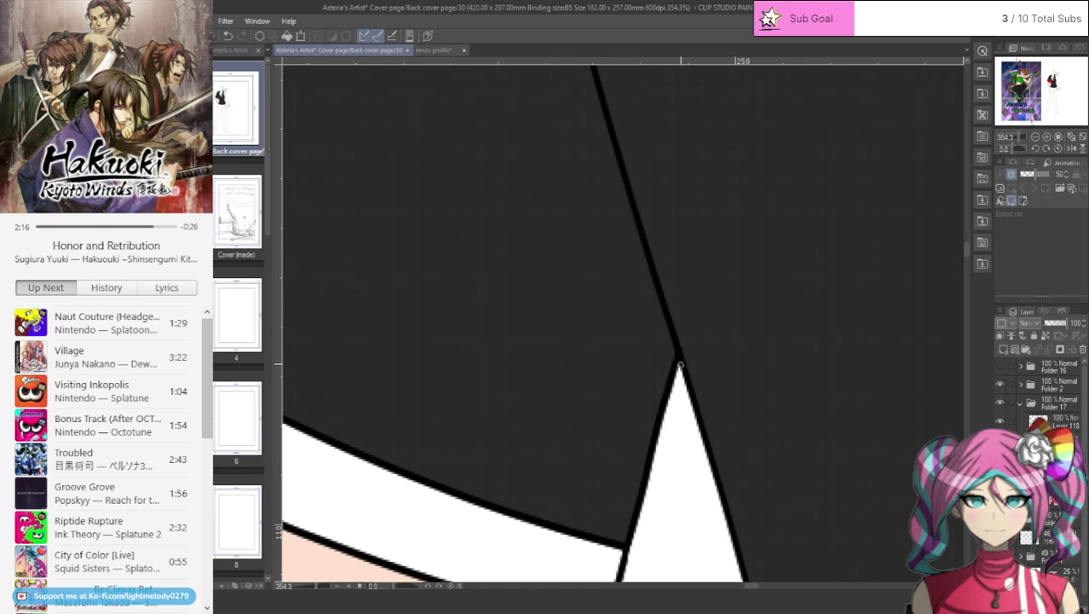
scroll(675, 371, down, 10)
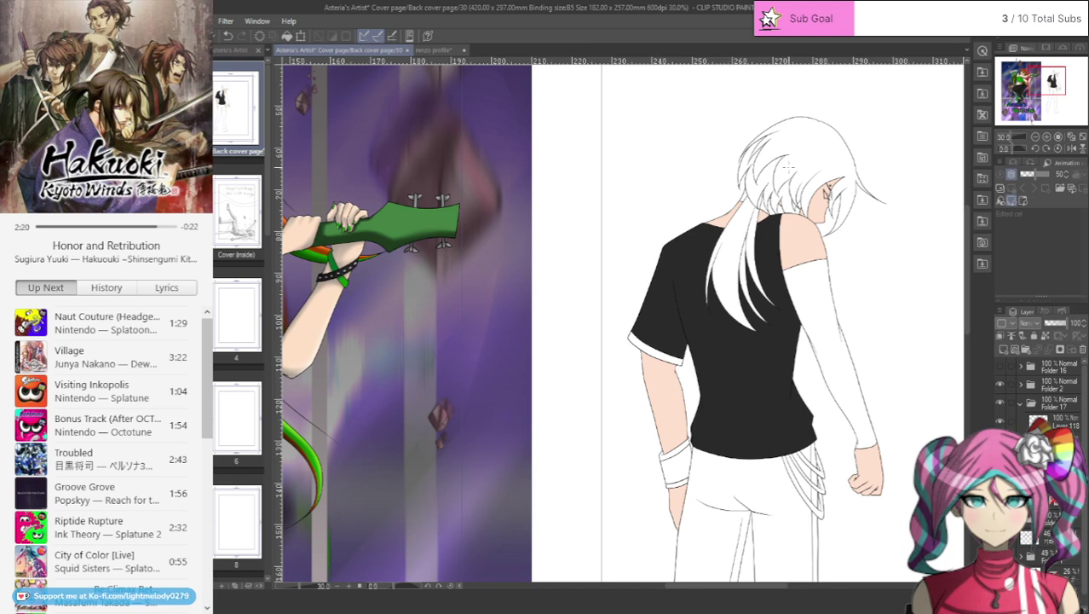
scroll(789, 169, up, 8)
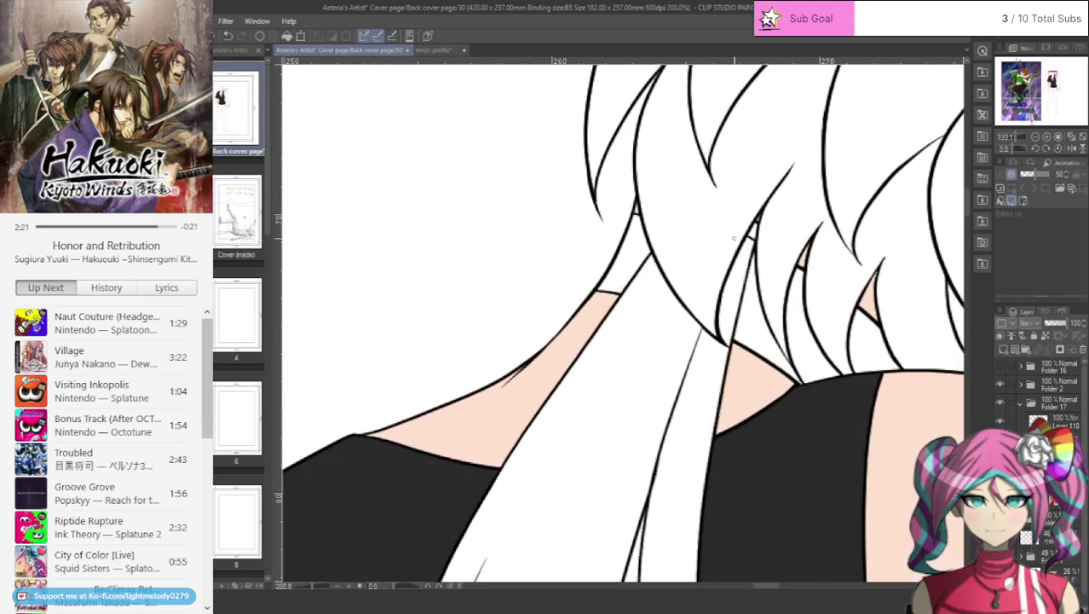
scroll(734, 238, up, 3)
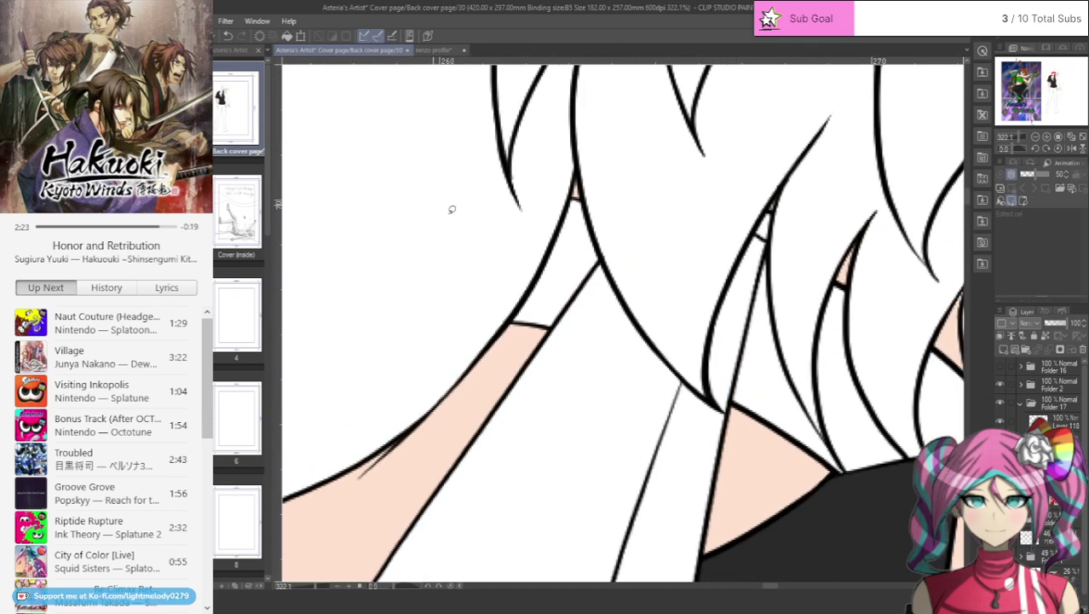
- Fill the collar sections showing between the hair strands at the nape with near-black, including the small gap at the hair tip
mouse_move(502, 300)
mouse_down()
mouse_move(573, 343)
mouse_move(601, 271)
mouse_move(557, 193)
mouse_move(548, 237)
mouse_up()
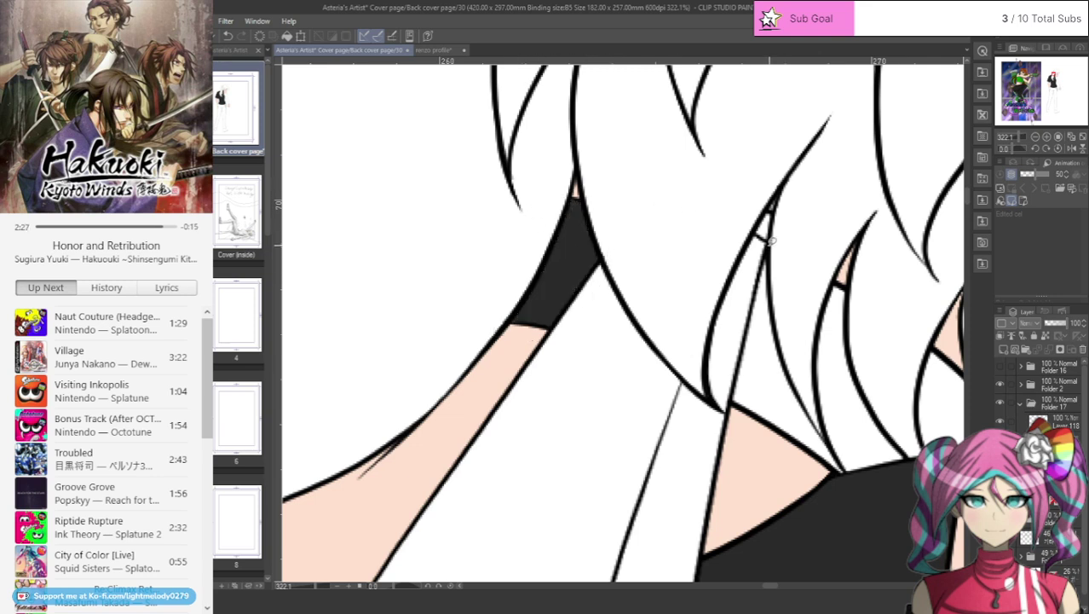
mouse_move(769, 240)
mouse_down()
mouse_move(731, 401)
mouse_move(850, 474)
mouse_move(785, 360)
mouse_move(781, 230)
mouse_move(786, 256)
mouse_move(760, 249)
mouse_up()
mouse_move(762, 327)
mouse_down()
mouse_move(817, 459)
mouse_move(776, 311)
mouse_up()
mouse_move(753, 376)
mouse_down()
mouse_move(848, 480)
mouse_move(815, 400)
mouse_move(806, 321)
mouse_move(840, 262)
mouse_move(916, 436)
mouse_move(851, 494)
mouse_up()
drag(768, 587, 777, 587)
mouse_move(671, 370)
mouse_down()
mouse_move(619, 344)
mouse_move(610, 422)
mouse_move(665, 464)
mouse_move(681, 356)
mouse_up()
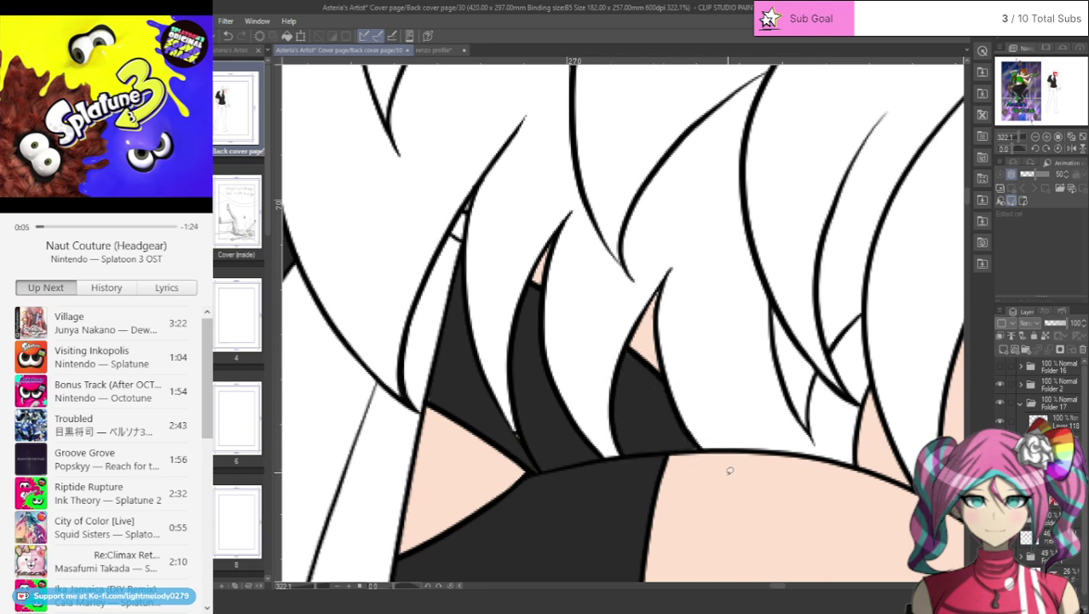
ctrl+shift+click(711, 454)
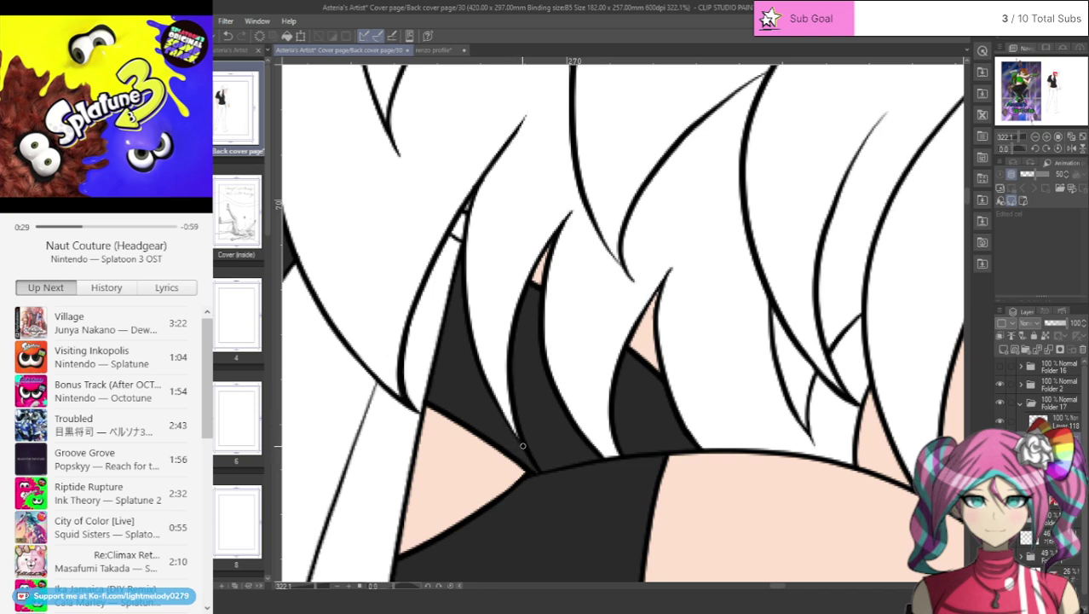
- Add a new raster layer and fill the long detached sleeve below the bare shoulder with near-black
scroll(542, 363, down, 10)
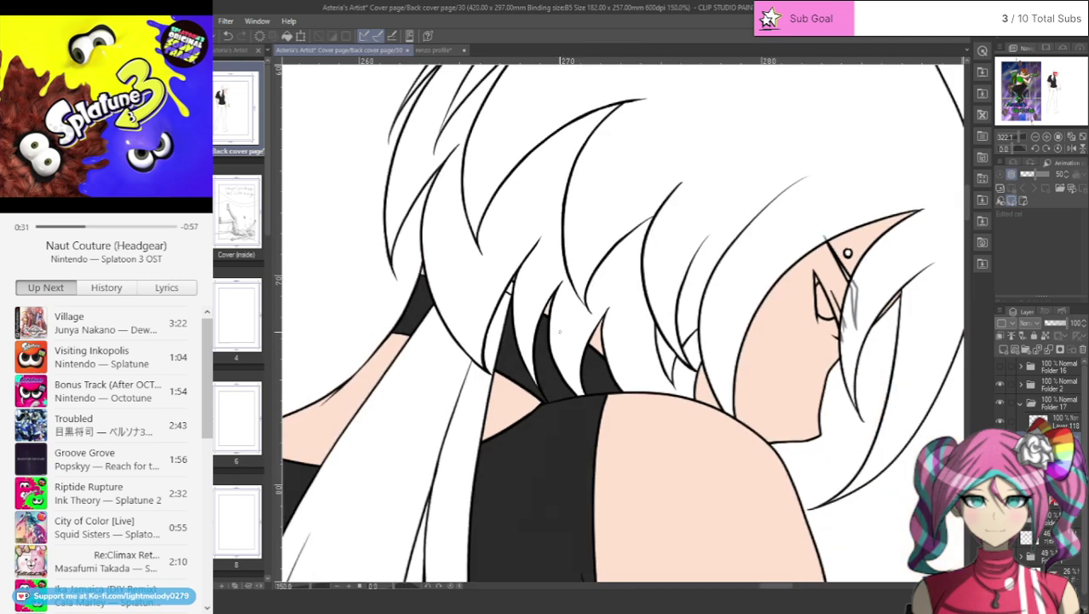
scroll(578, 320, up, 4)
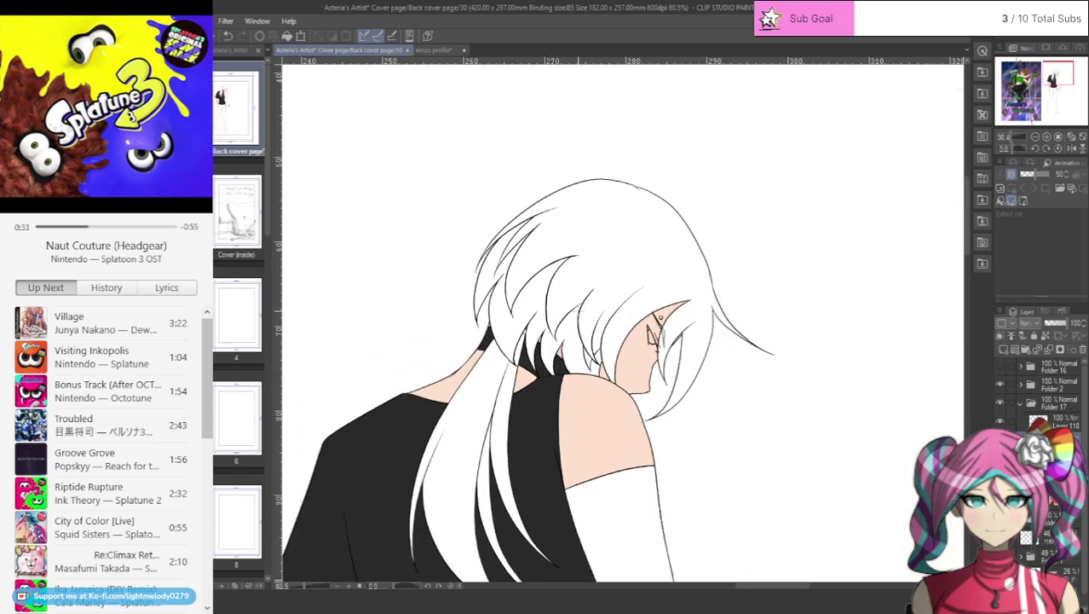
scroll(466, 394, down, 3)
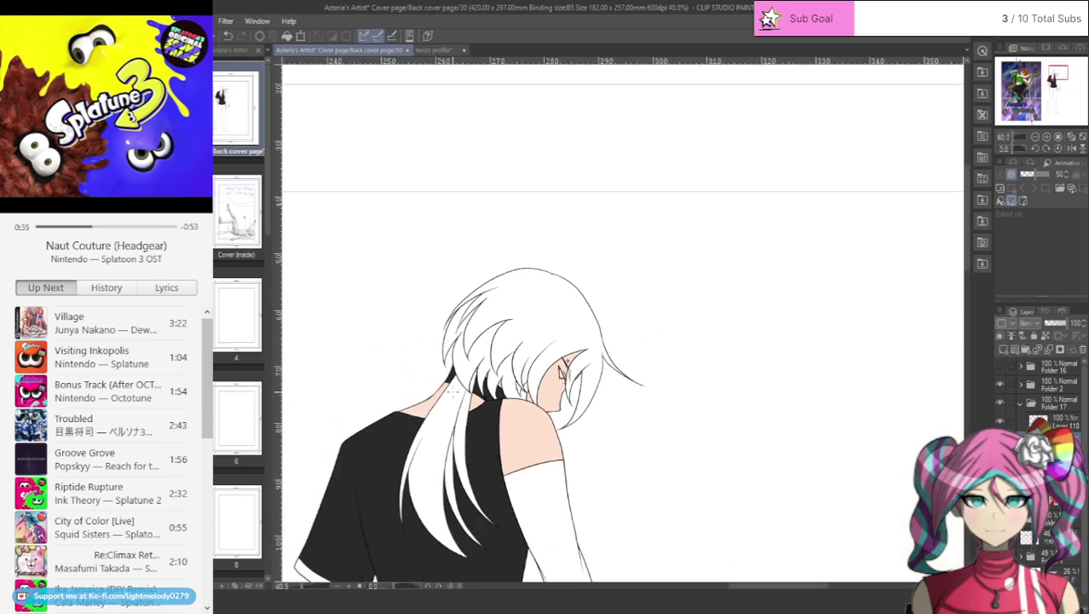
scroll(452, 358, up, 2)
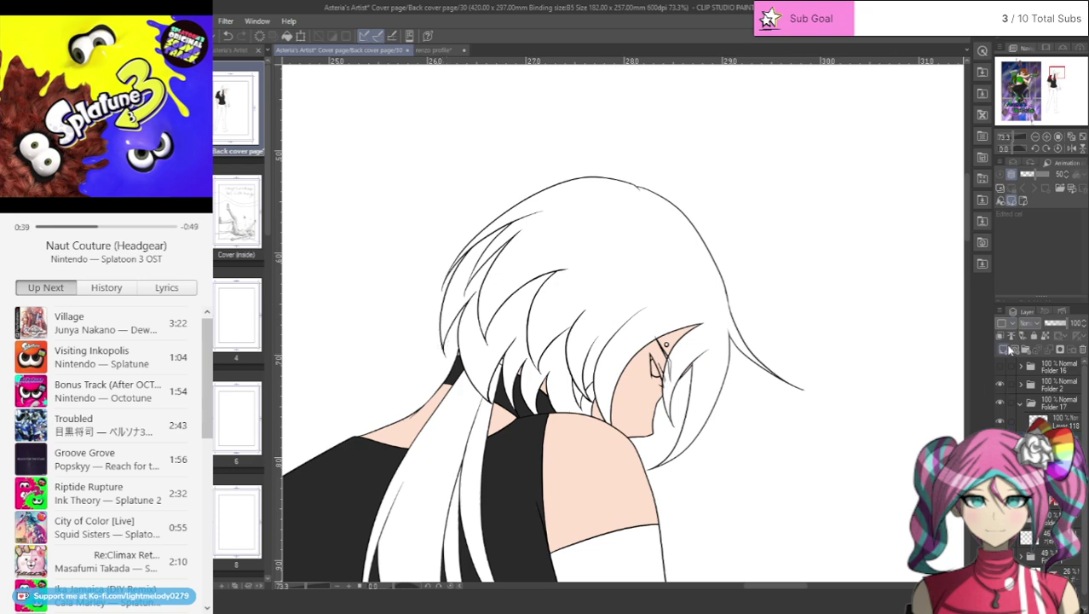
click(1004, 349)
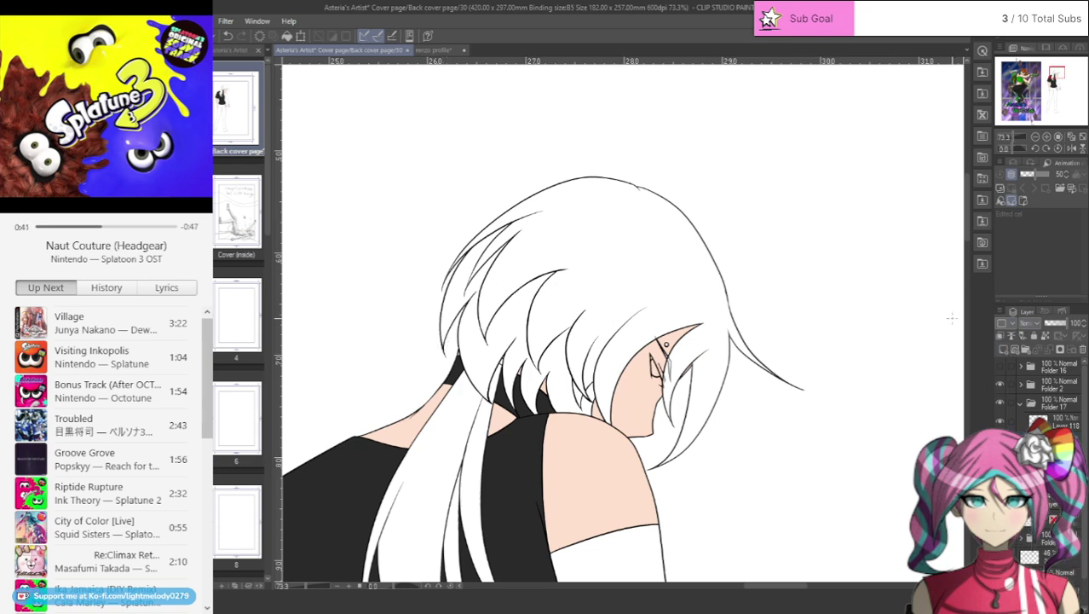
drag(967, 215, 969, 293)
scroll(769, 387, down, 2)
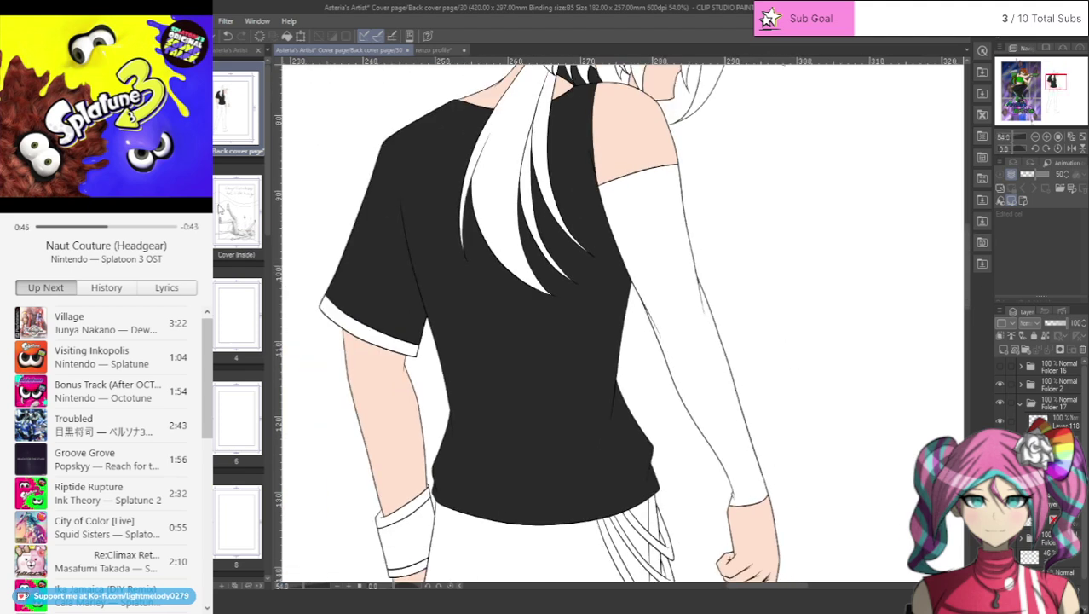
mouse_move(702, 159)
mouse_down()
mouse_move(598, 175)
mouse_move(689, 446)
mouse_move(781, 499)
mouse_move(709, 159)
mouse_up()
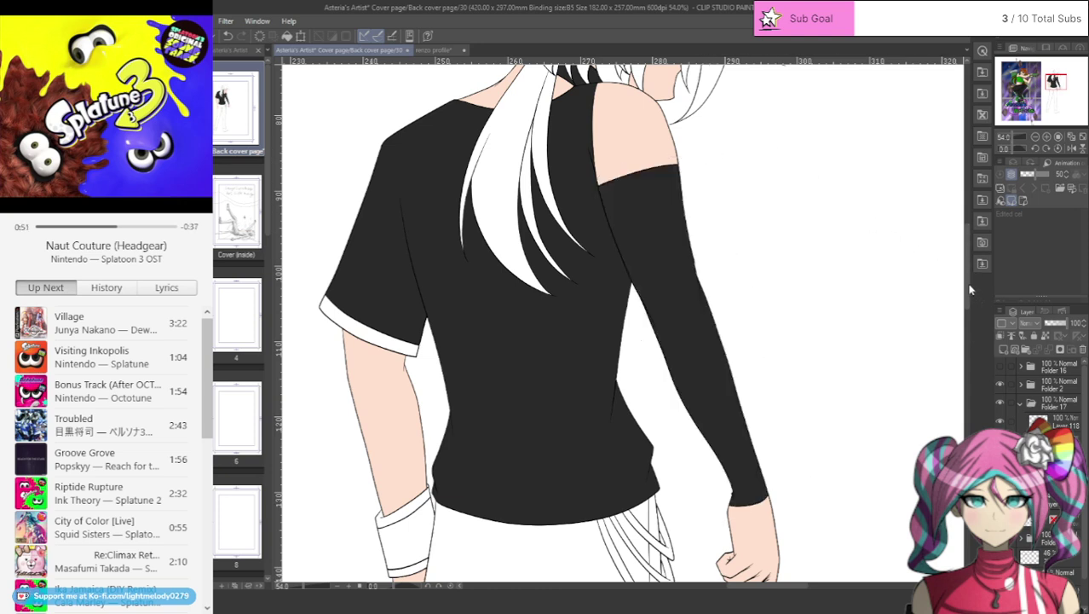
- Fill the trouser areas enclosed between the hanging hip chains with near-black
scroll(847, 288, down, 3)
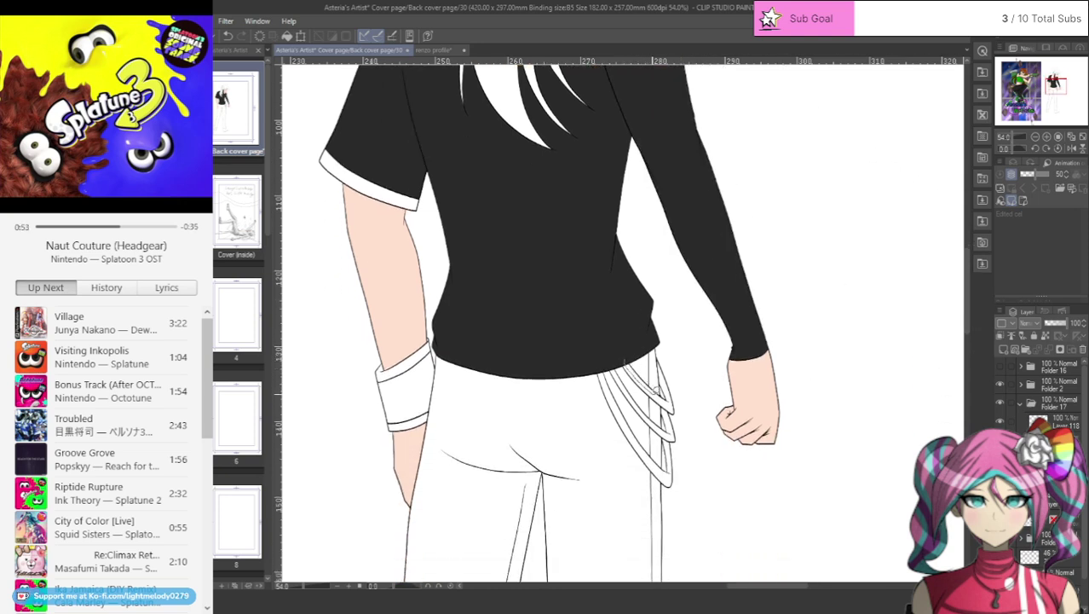
drag(664, 393, 657, 328)
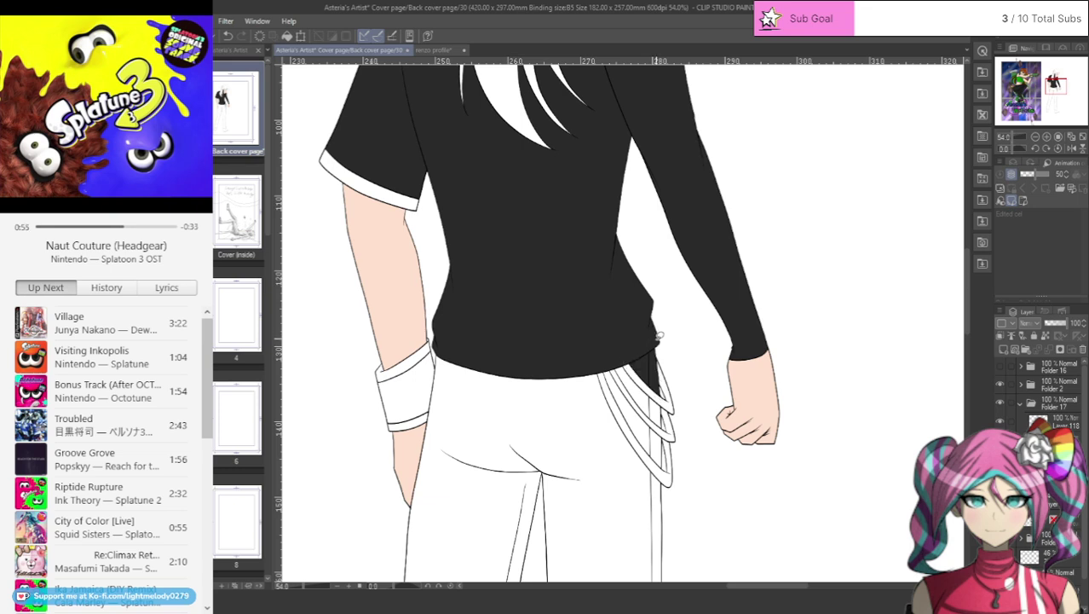
mouse_move(618, 362)
mouse_down()
mouse_move(660, 424)
mouse_move(661, 391)
mouse_move(625, 354)
mouse_move(606, 379)
mouse_move(665, 471)
mouse_move(664, 430)
mouse_move(600, 363)
mouse_up()
- Fill both trouser legs and the seat, from the waist to the hems, with near-black
drag(968, 241, 968, 311)
scroll(625, 401, down, 4)
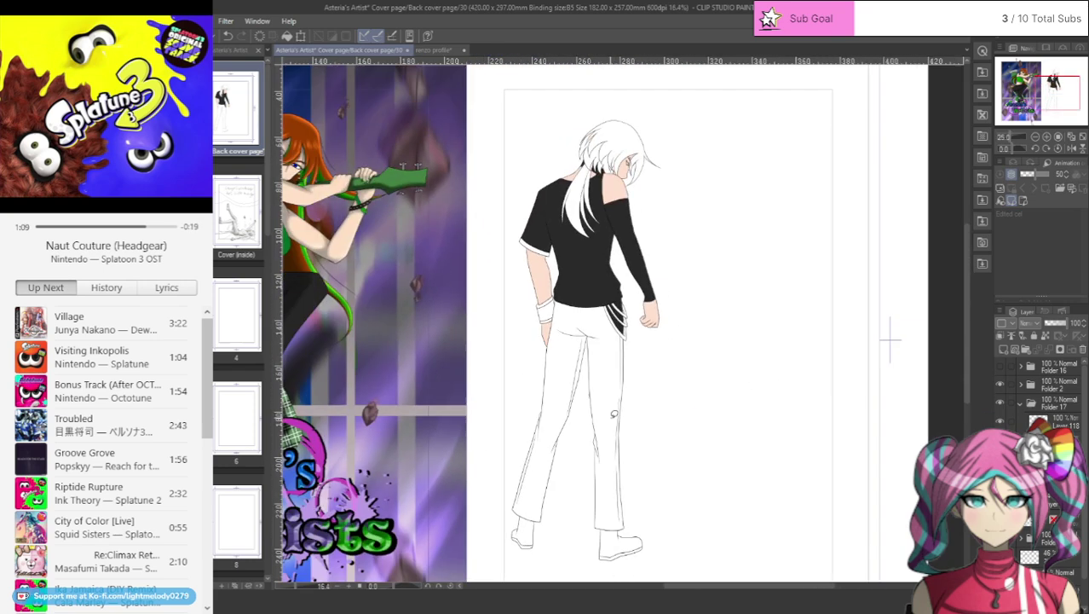
scroll(576, 550, up, 2)
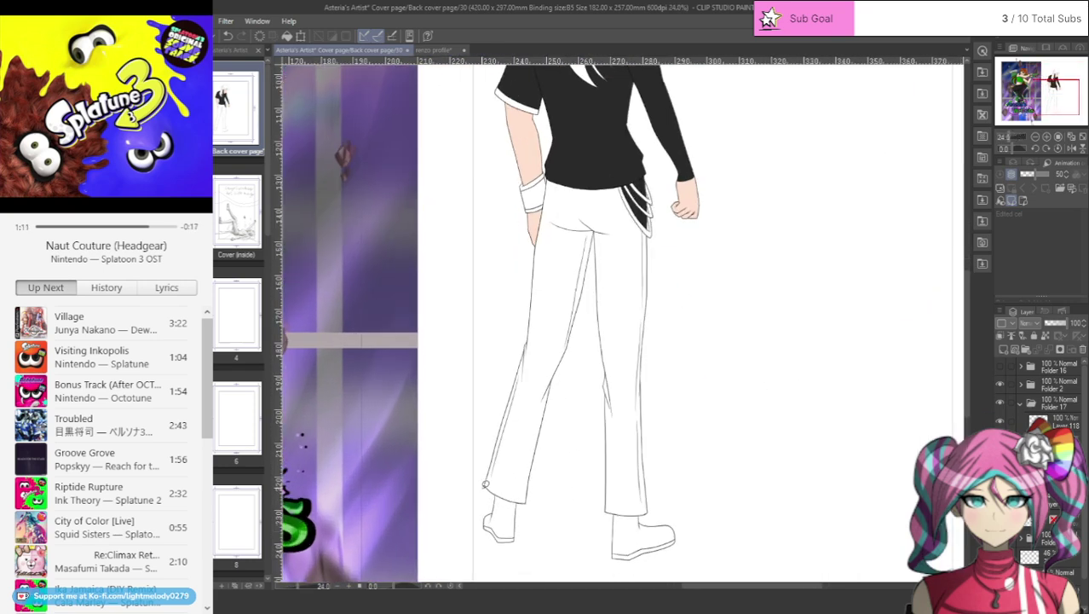
mouse_move(480, 488)
mouse_down()
mouse_move(529, 510)
mouse_move(586, 335)
mouse_move(590, 520)
mouse_move(635, 520)
mouse_move(657, 493)
mouse_move(662, 304)
mouse_move(653, 240)
mouse_move(623, 183)
mouse_move(552, 173)
mouse_move(484, 467)
mouse_move(505, 466)
mouse_up()
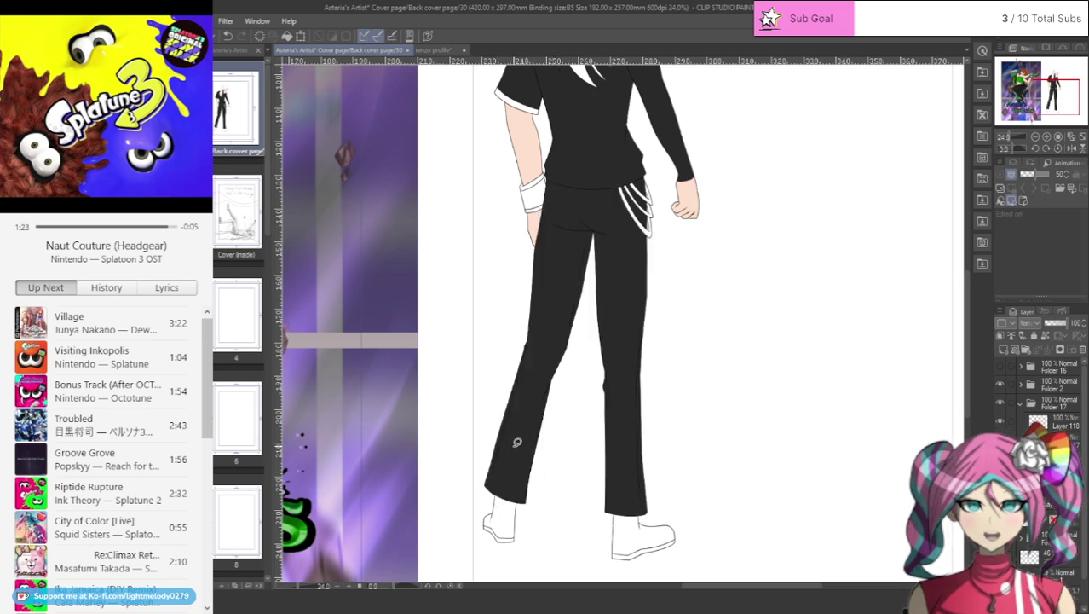
- Examine the trouser fill beside the wristband and along the legs, hem, crotch and hip chains for gaps or spills
scroll(551, 370, down, 3)
scroll(554, 298, up, 4)
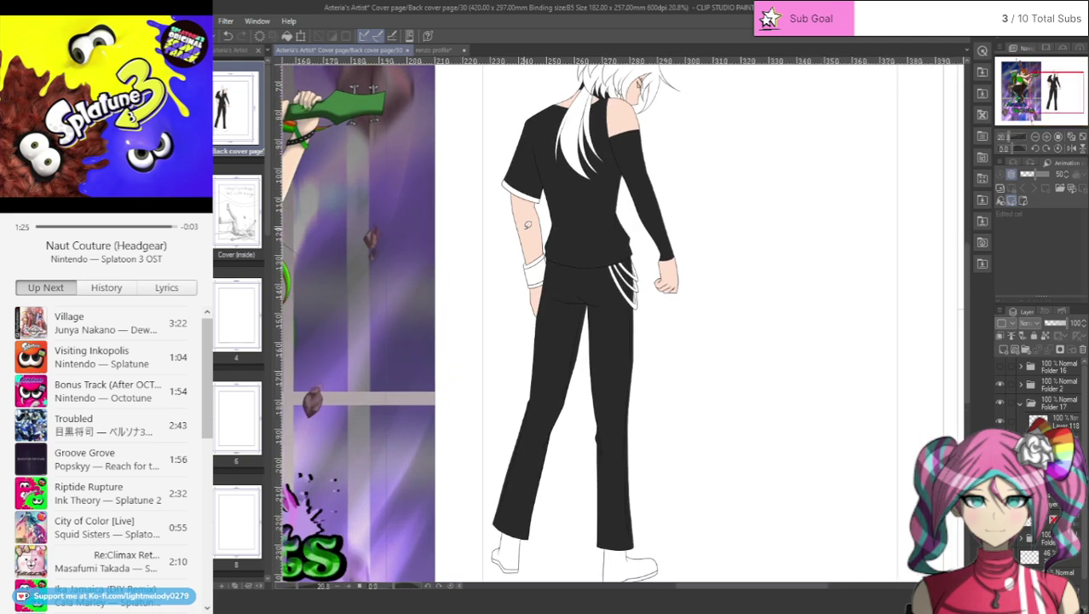
scroll(569, 284, up, 2)
scroll(603, 268, up, 3)
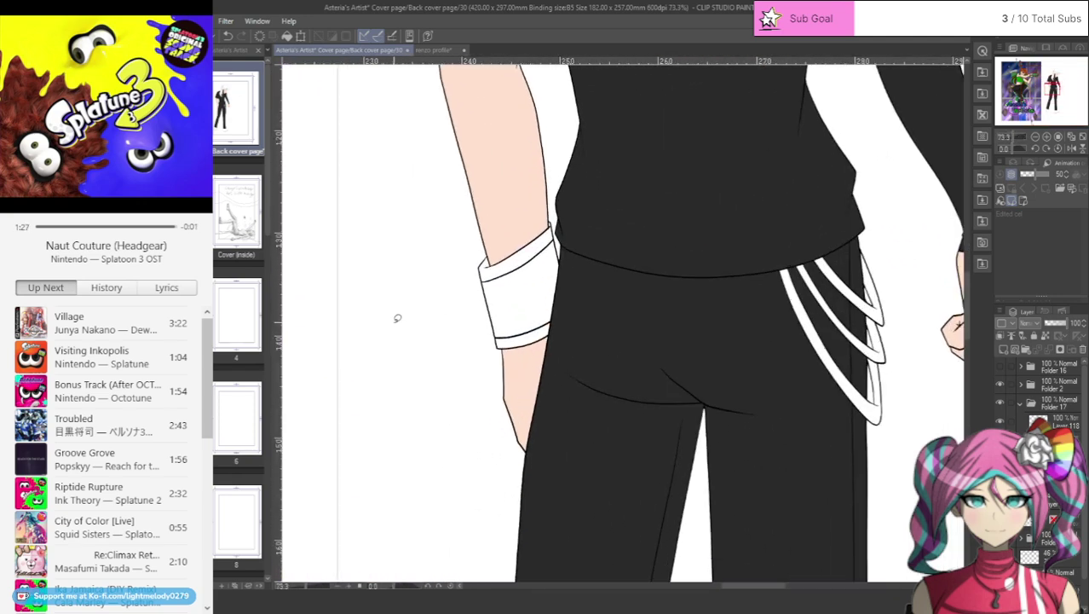
scroll(507, 274, up, 5)
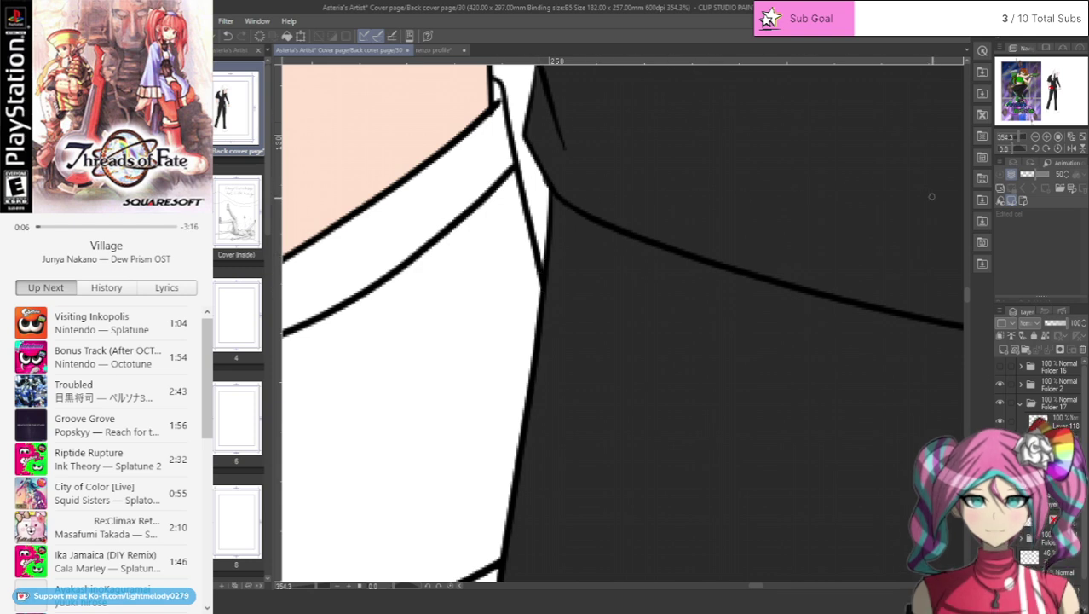
drag(964, 300, 956, 376)
drag(761, 588, 754, 586)
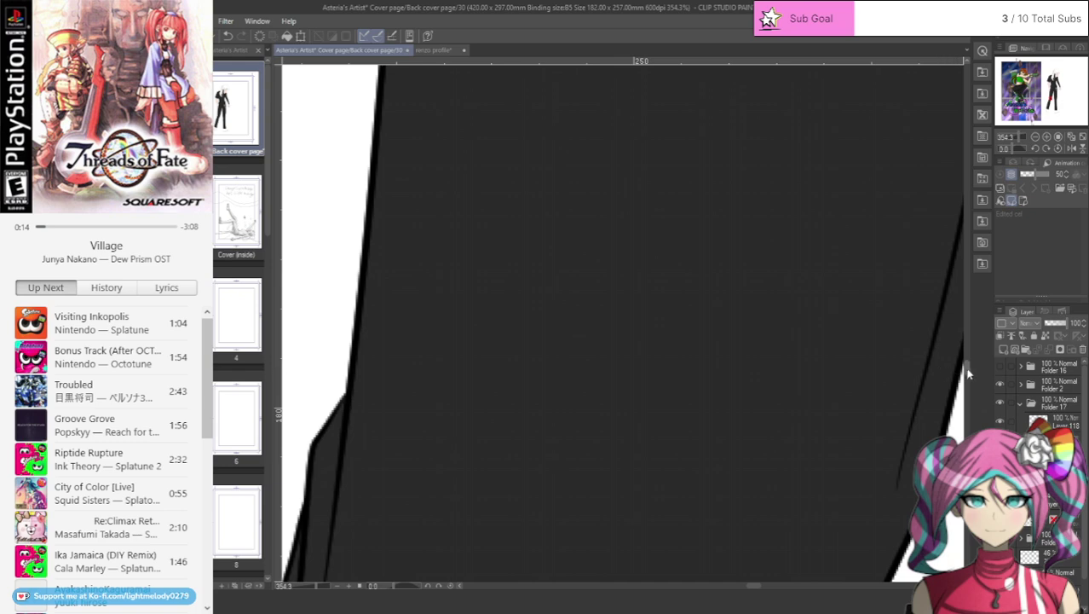
drag(968, 374, 967, 397)
drag(759, 589, 745, 588)
scroll(738, 508, down, 10)
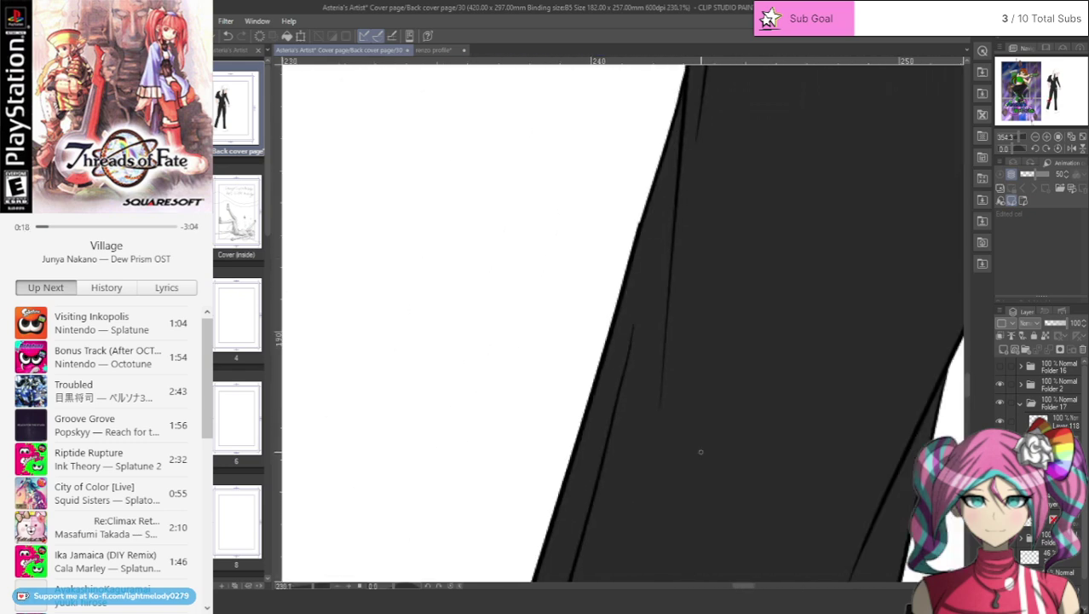
scroll(666, 499, down, 1)
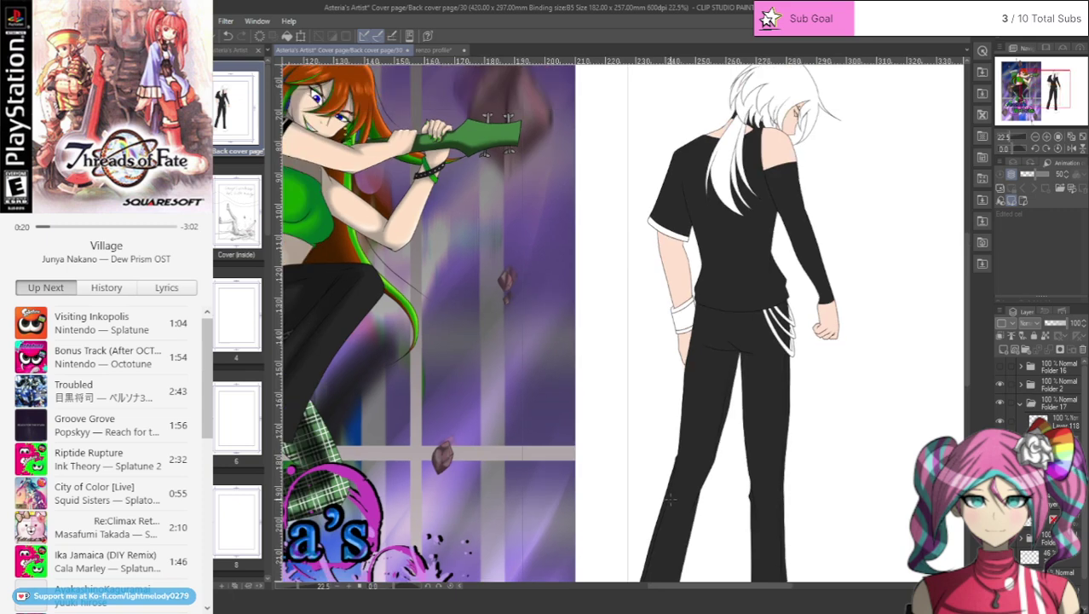
drag(967, 361, 968, 384)
scroll(692, 475, up, 6)
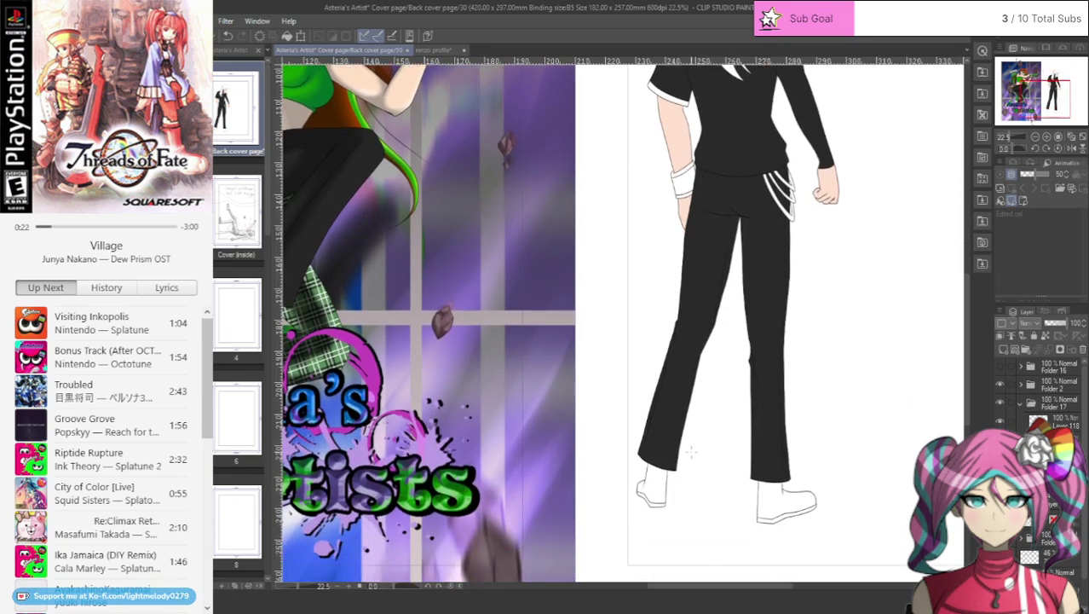
scroll(692, 475, up, 2)
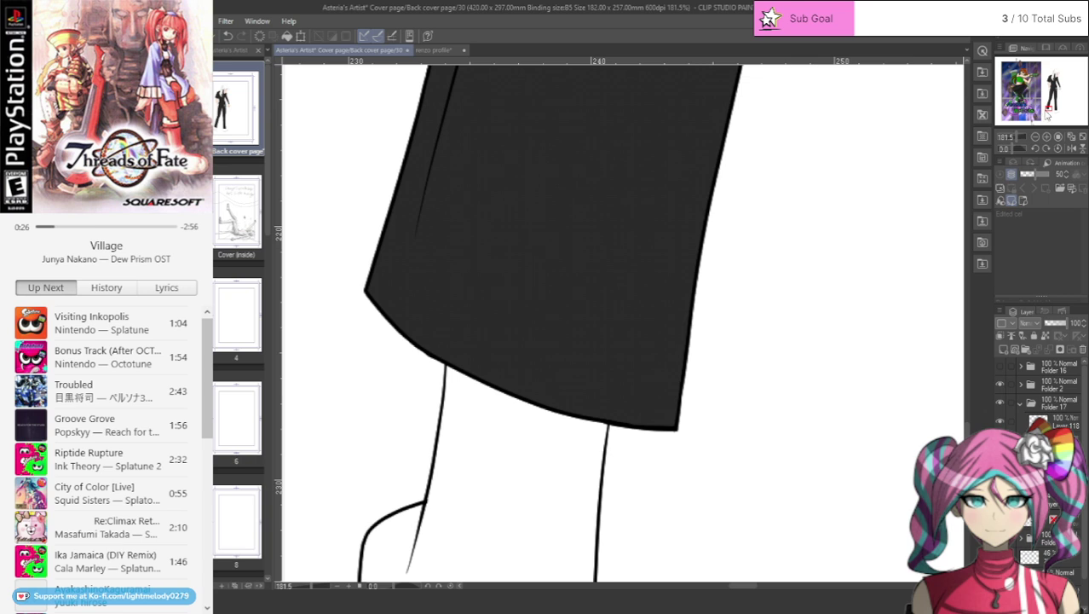
drag(1048, 113, 1054, 91)
scroll(452, 446, up, 4)
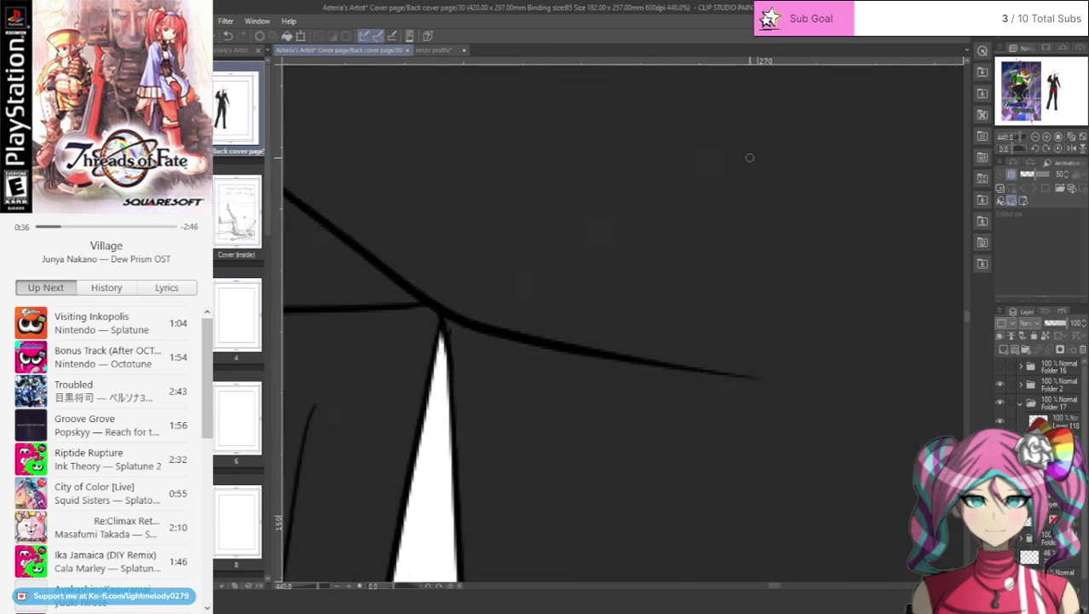
scroll(845, 147, down, 5)
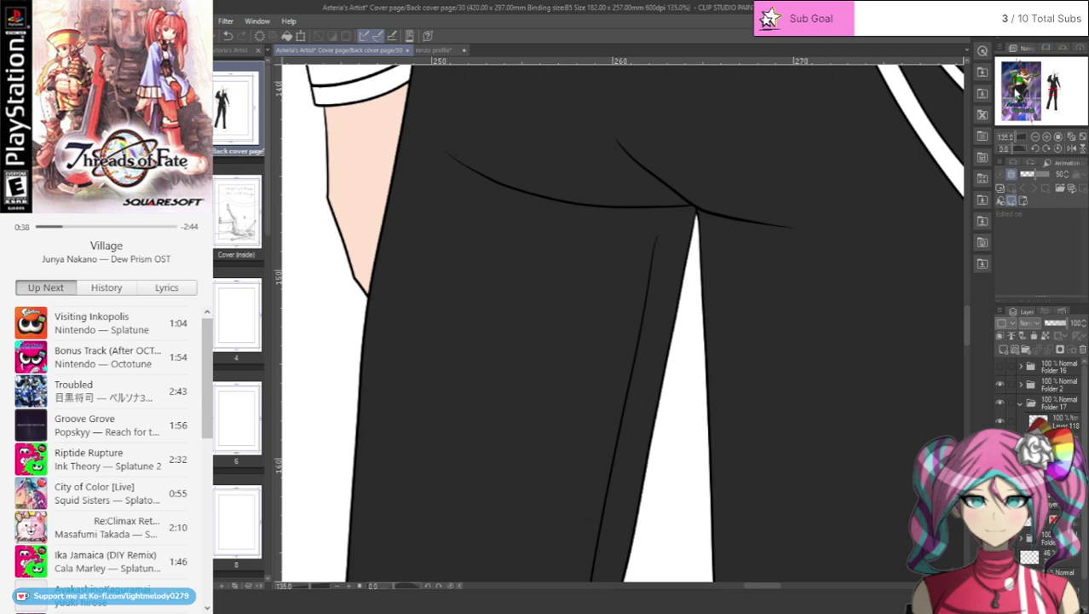
drag(1051, 92, 1055, 89)
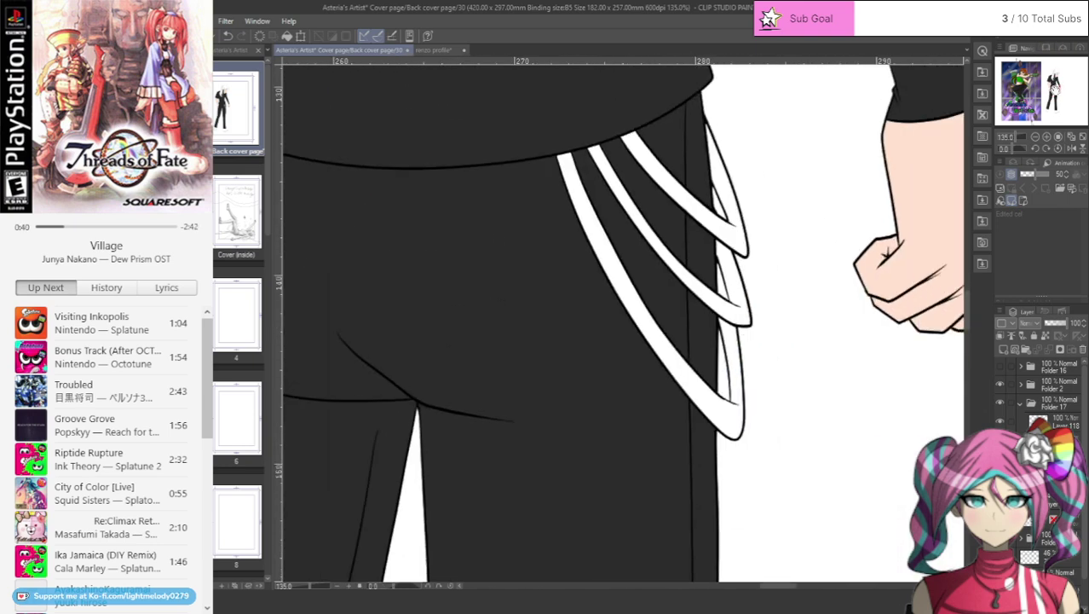
scroll(780, 279, up, 4)
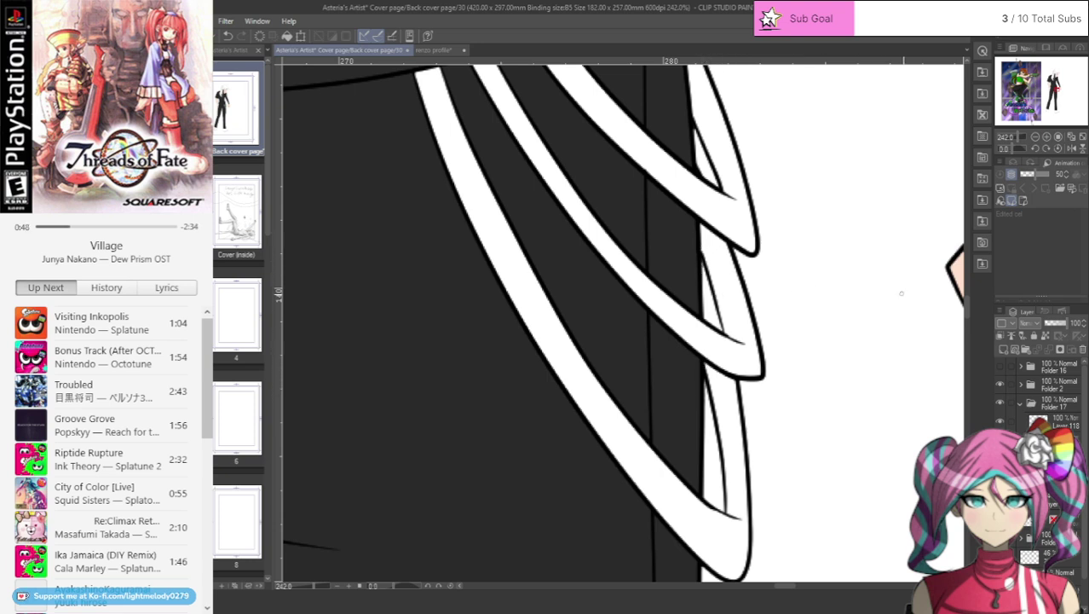
drag(965, 317, 969, 305)
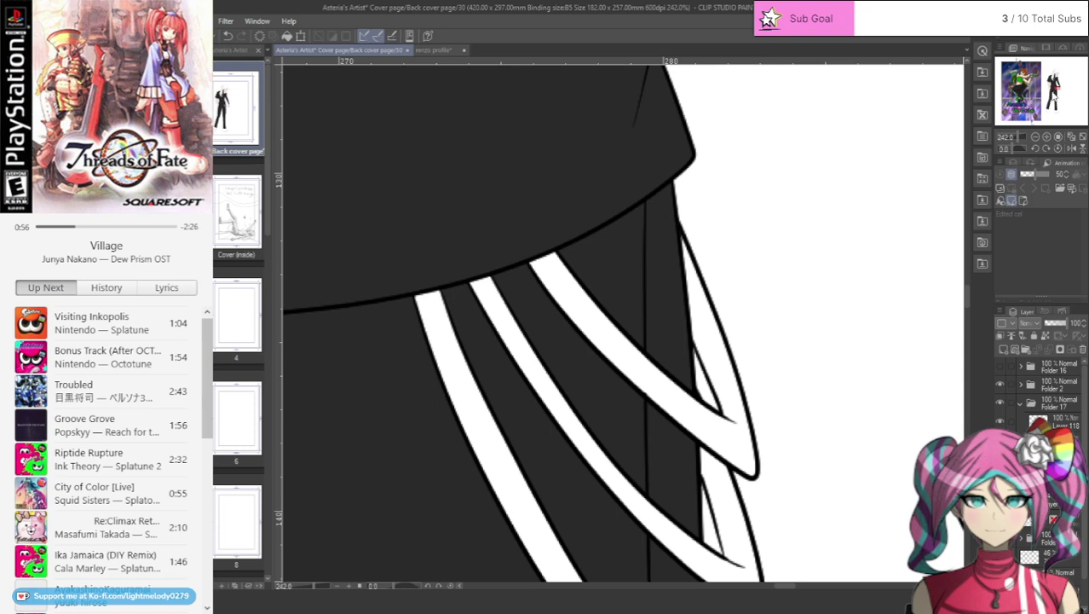
- Erase the stray line bits sticking out of the long sleeve's outer outline just above the elbow
drag(1056, 89, 1056, 82)
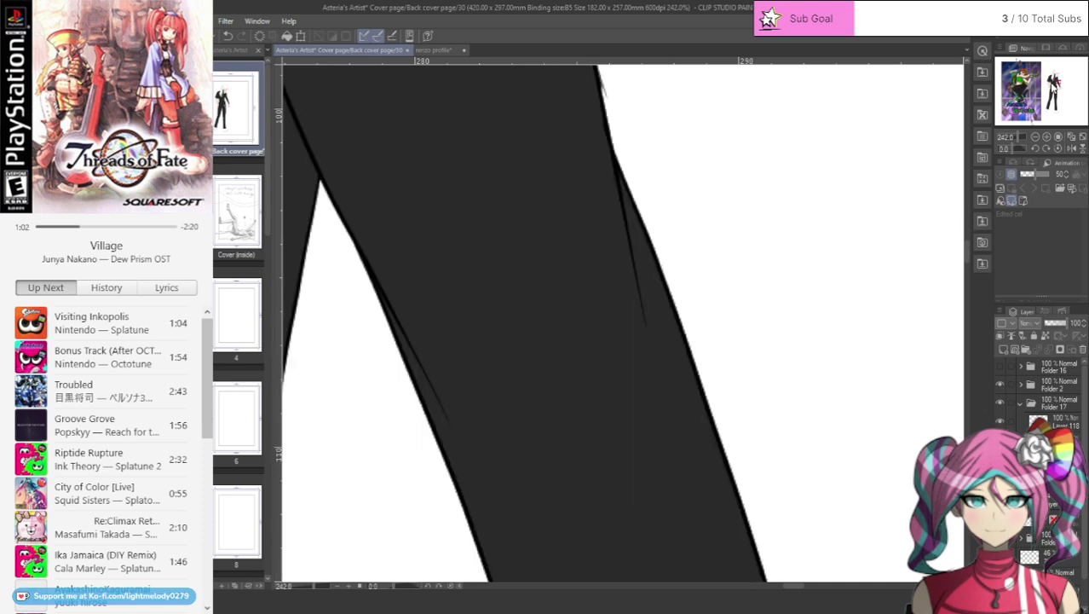
click(966, 61)
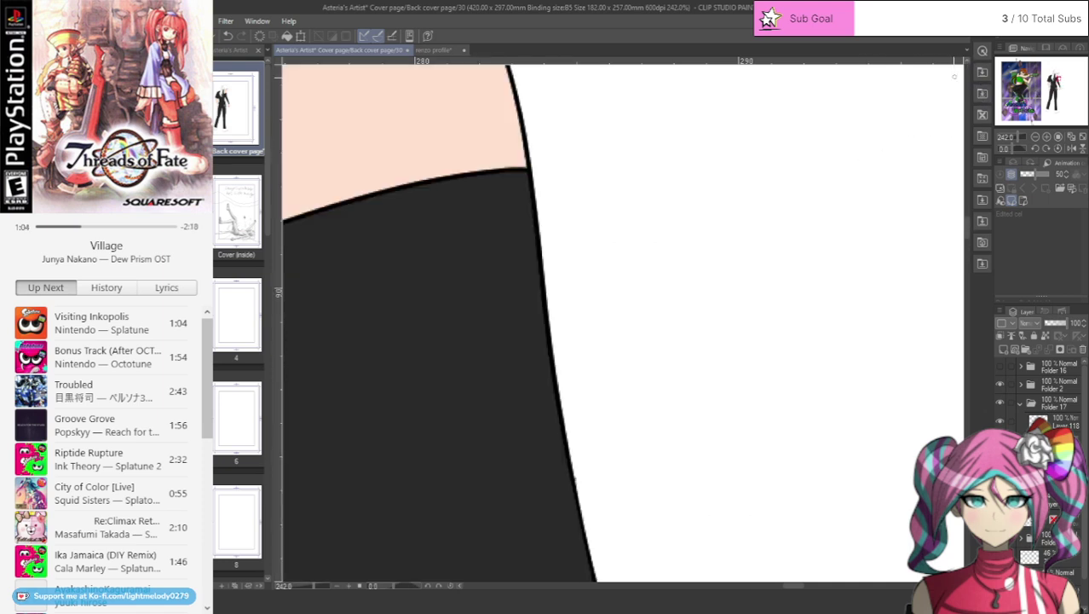
drag(964, 229, 969, 245)
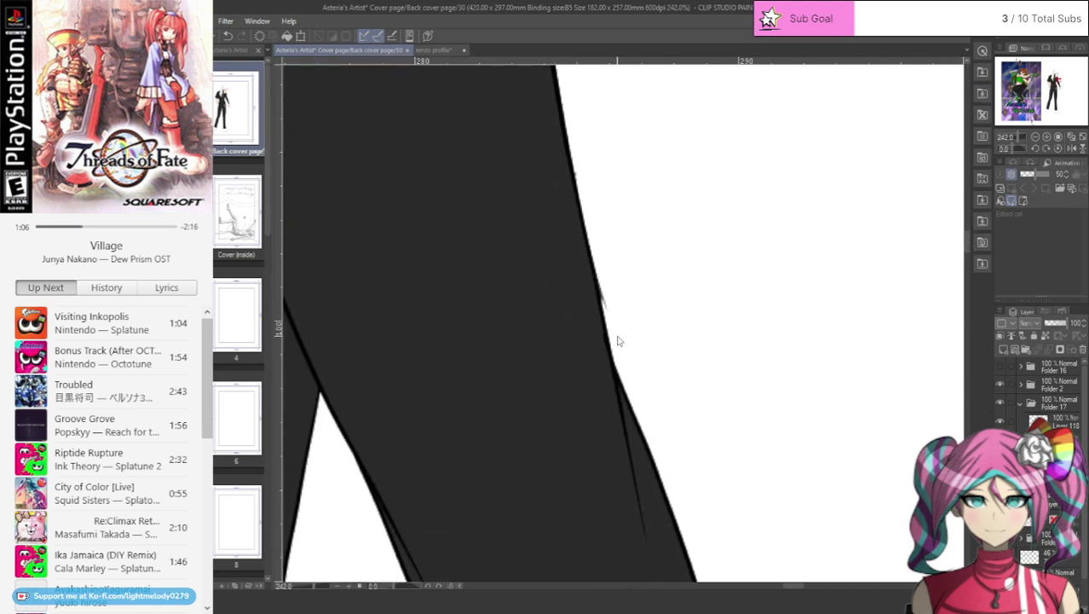
ctrl+shift+click(606, 338)
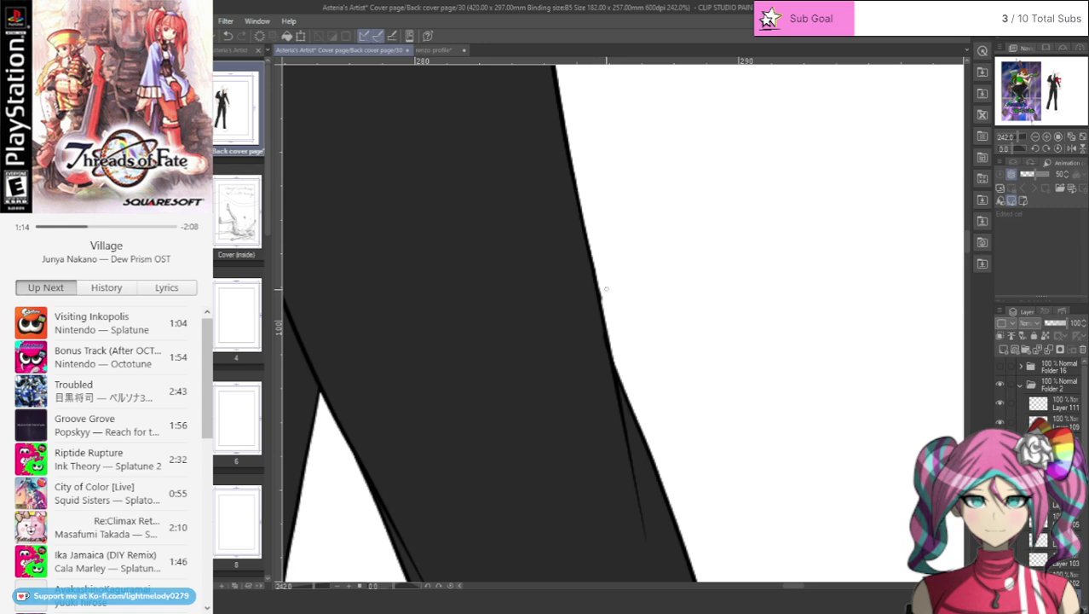
ctrl+shift+click(601, 300)
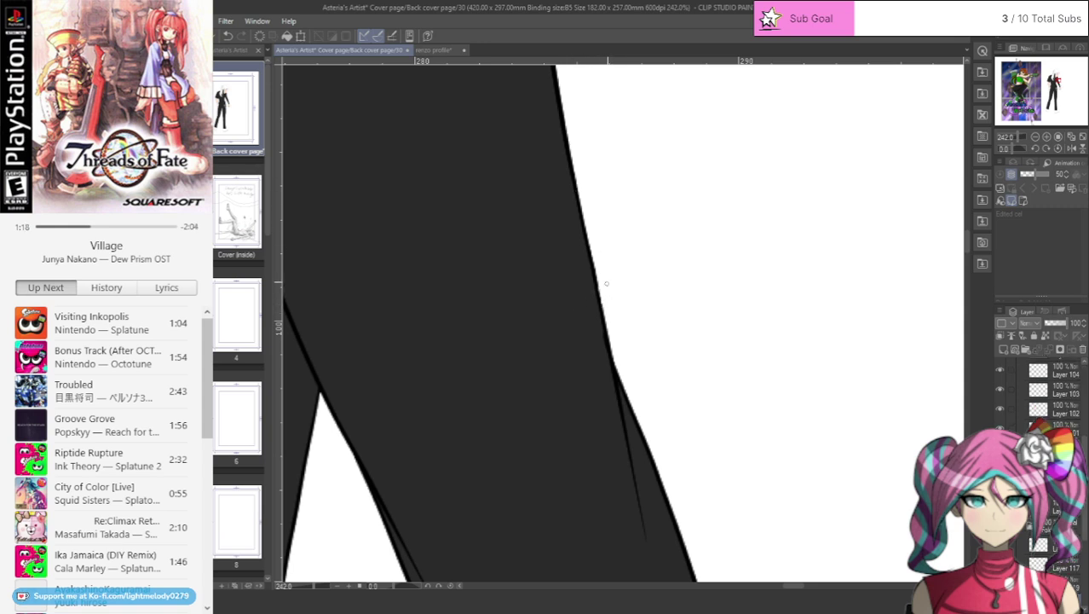
scroll(661, 342, down, 10)
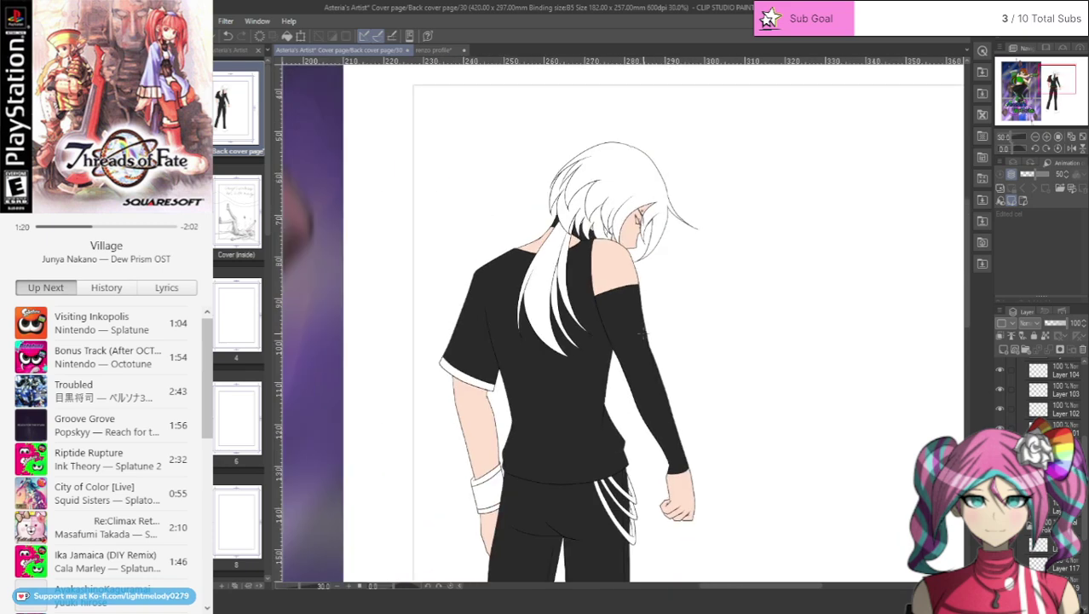
scroll(592, 360, down, 2)
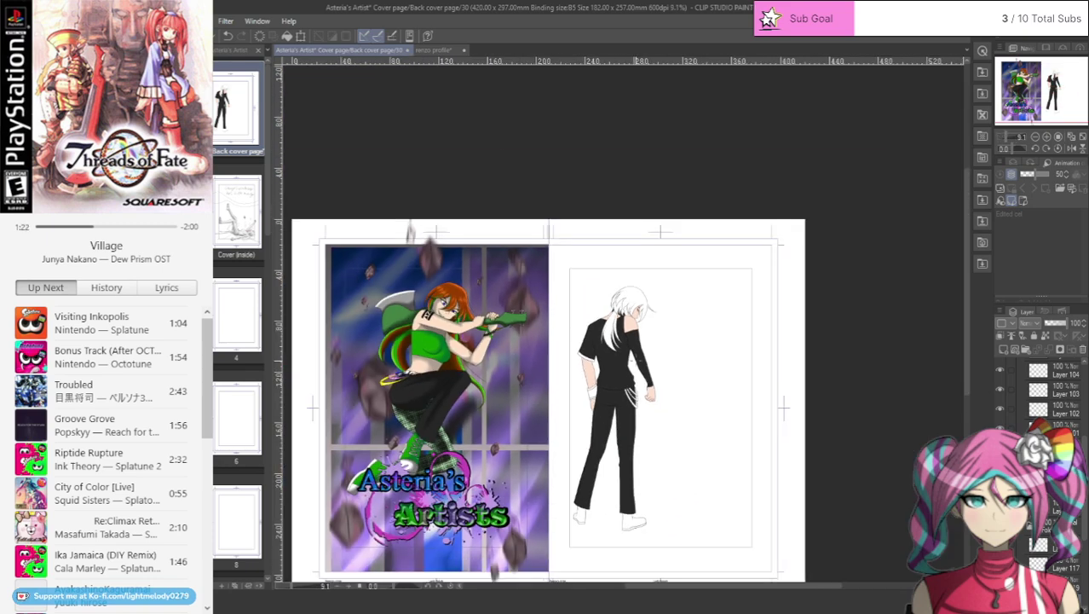
- Add a new layer and move it beneath the trouser fill layer
scroll(603, 392, up, 1)
scroll(619, 443, up, 1)
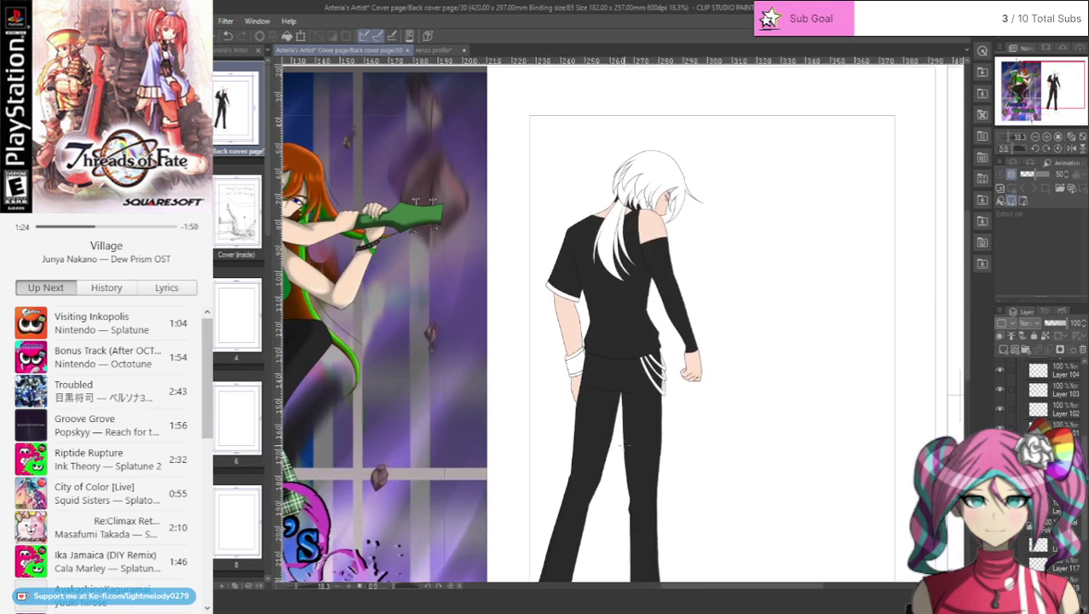
scroll(1057, 567, down, 3)
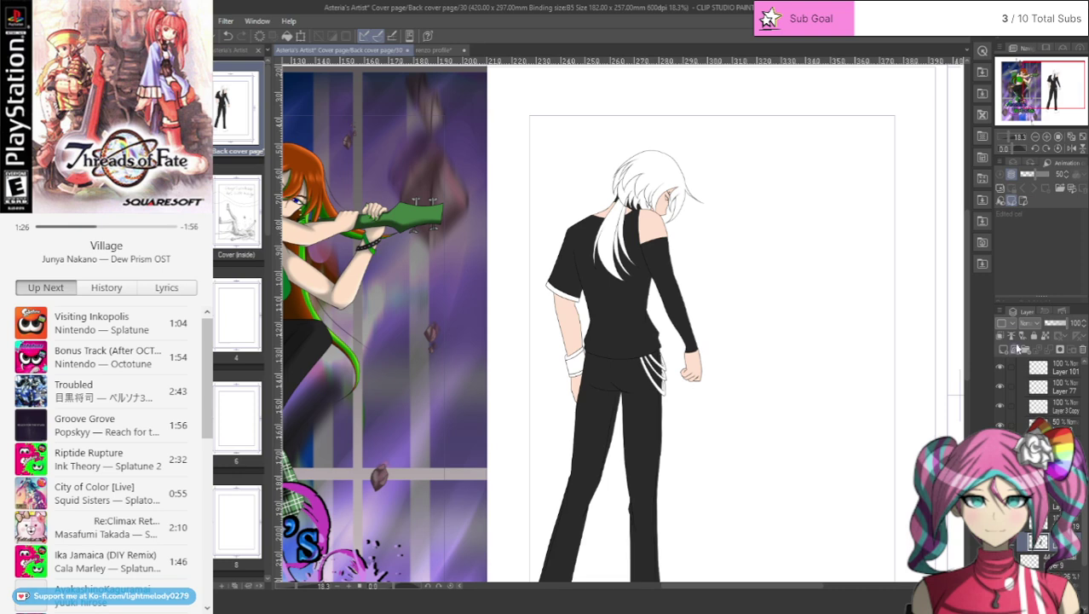
click(1006, 349)
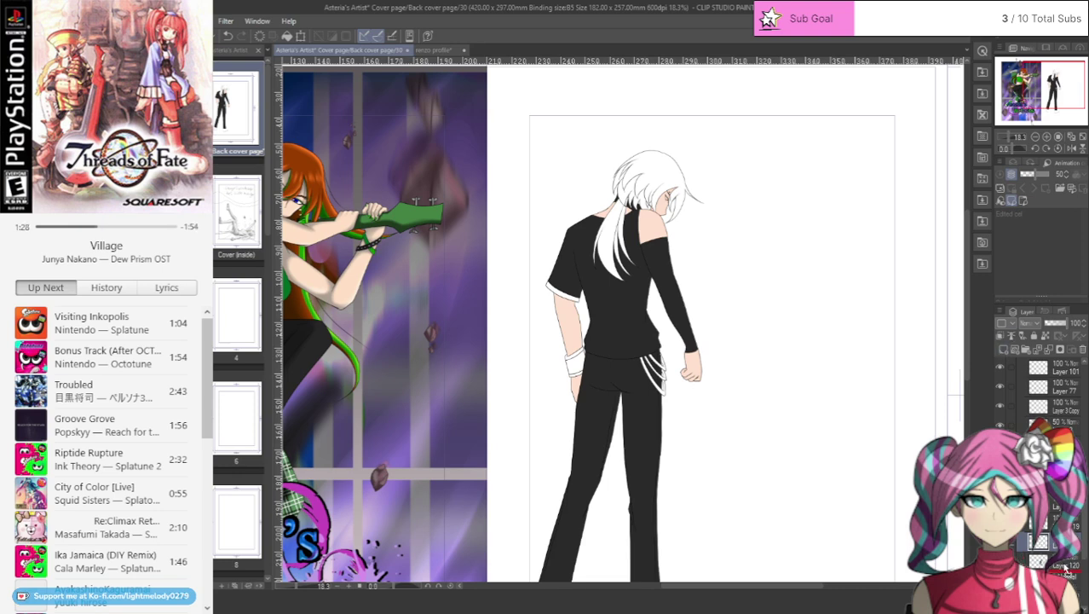
drag(1065, 567, 1063, 564)
scroll(777, 252, up, 3)
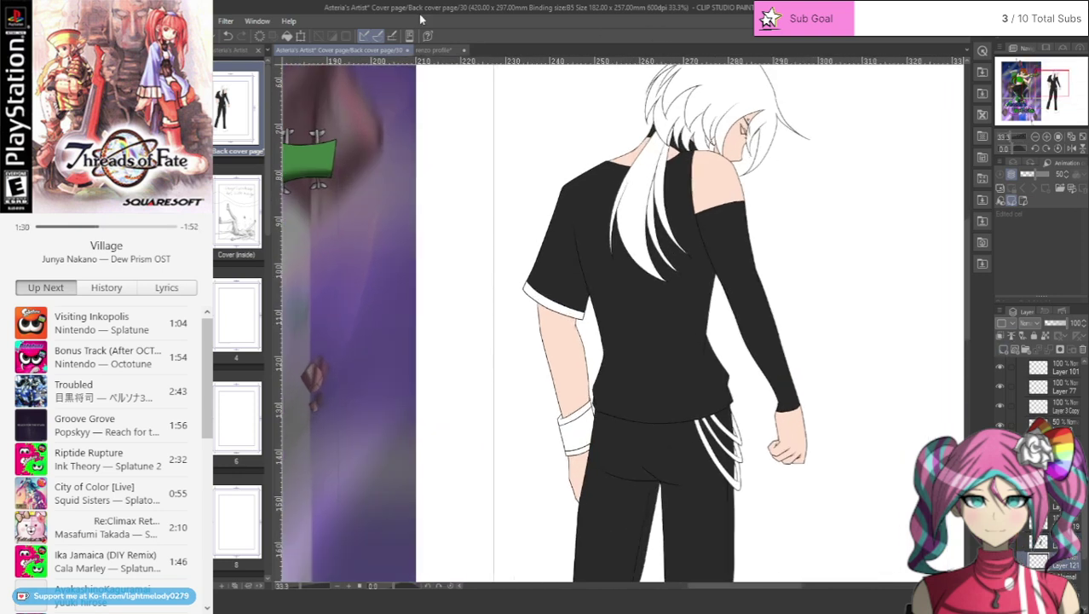
- Consult the sleeve cuff in the renzo profile reference drawing and fill the short sleeve's cuff with dark blue on the cover page
click(433, 49)
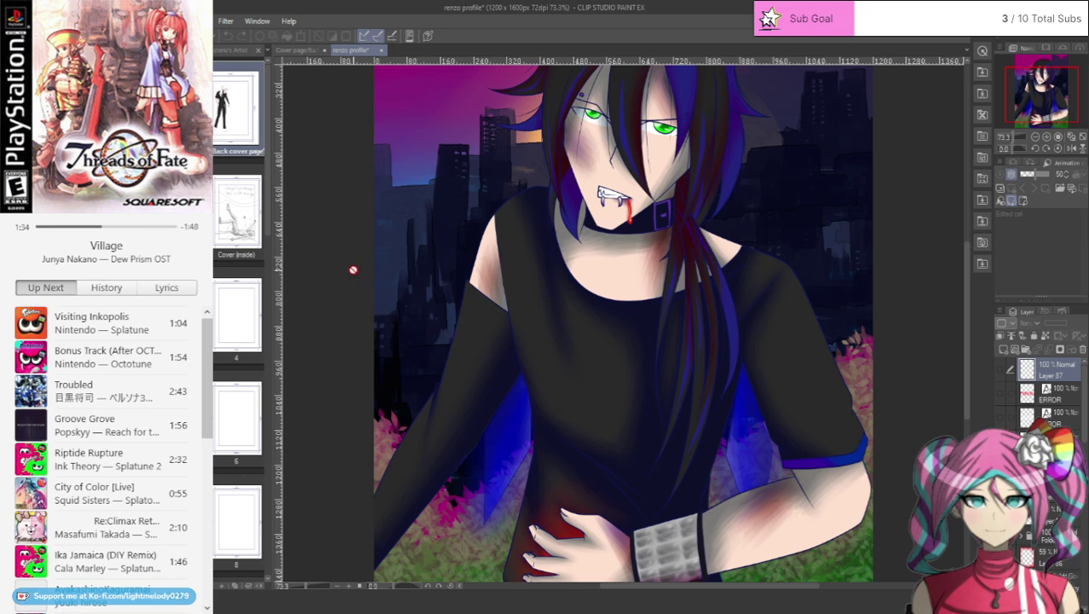
scroll(388, 269, down, 2)
scroll(438, 280, up, 1)
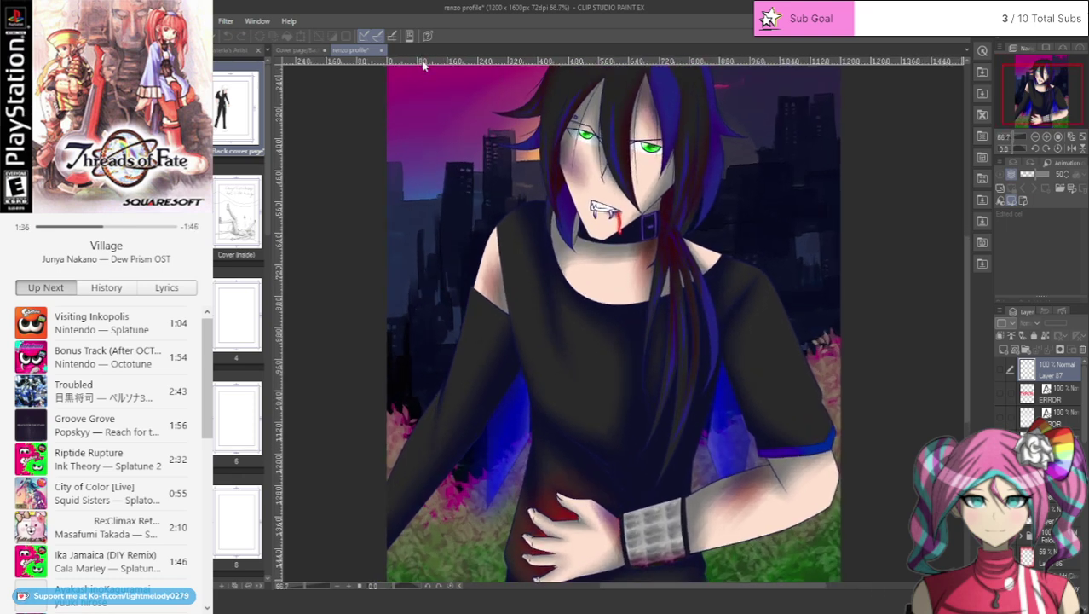
click(295, 52)
scroll(550, 271, up, 1)
scroll(551, 271, up, 3)
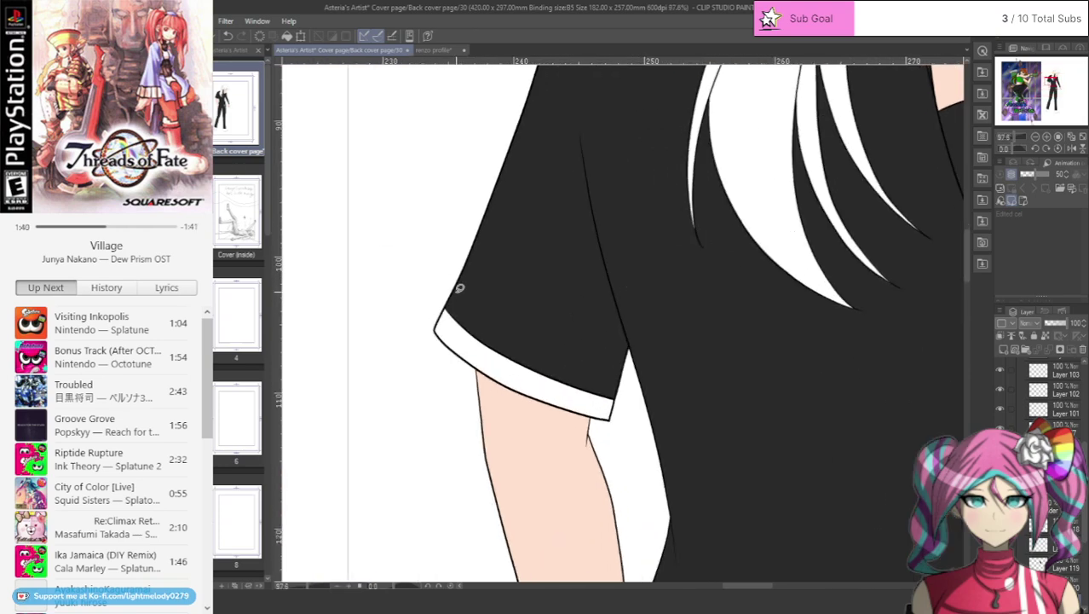
mouse_move(460, 288)
mouse_down()
mouse_move(540, 428)
mouse_move(613, 359)
mouse_move(508, 322)
mouse_up()
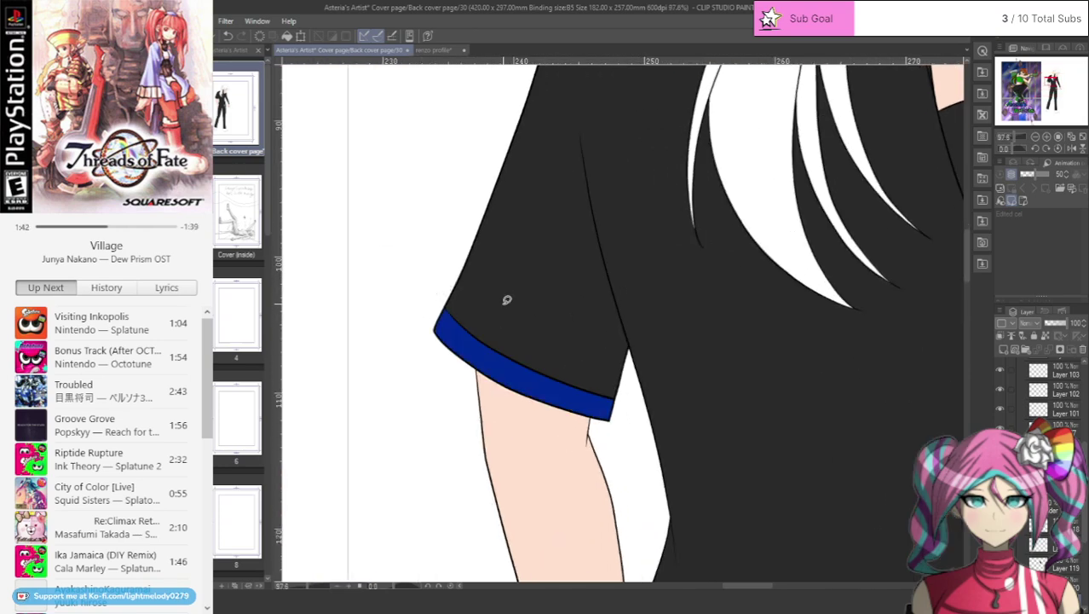
scroll(506, 299, down, 4)
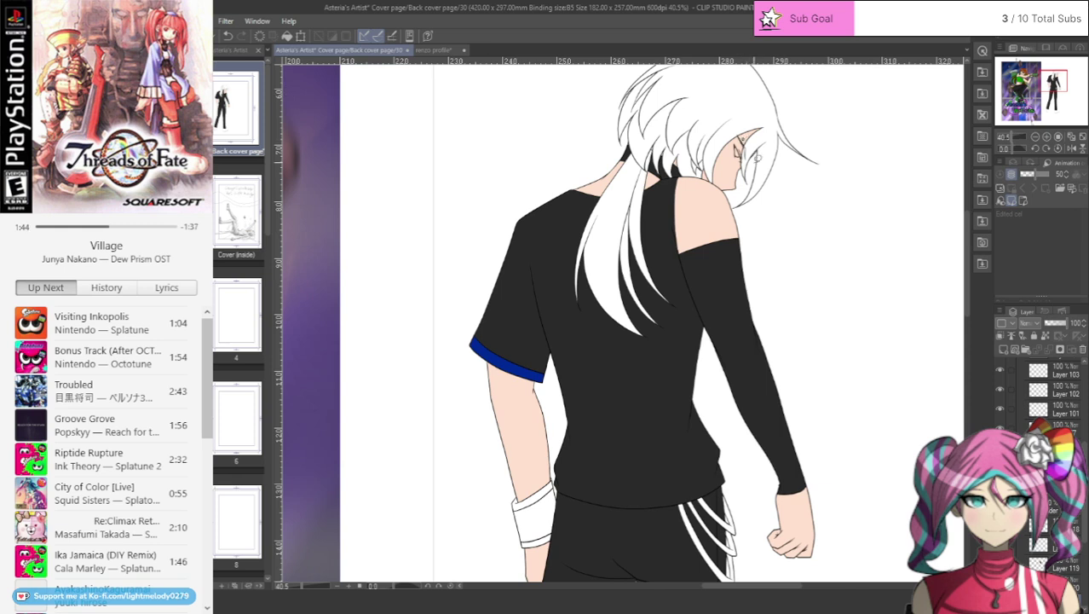
- Paint both trouser legs and the seat dark blue, from waist to hems, on a new layer clipped to the trouser fill
drag(969, 290, 976, 345)
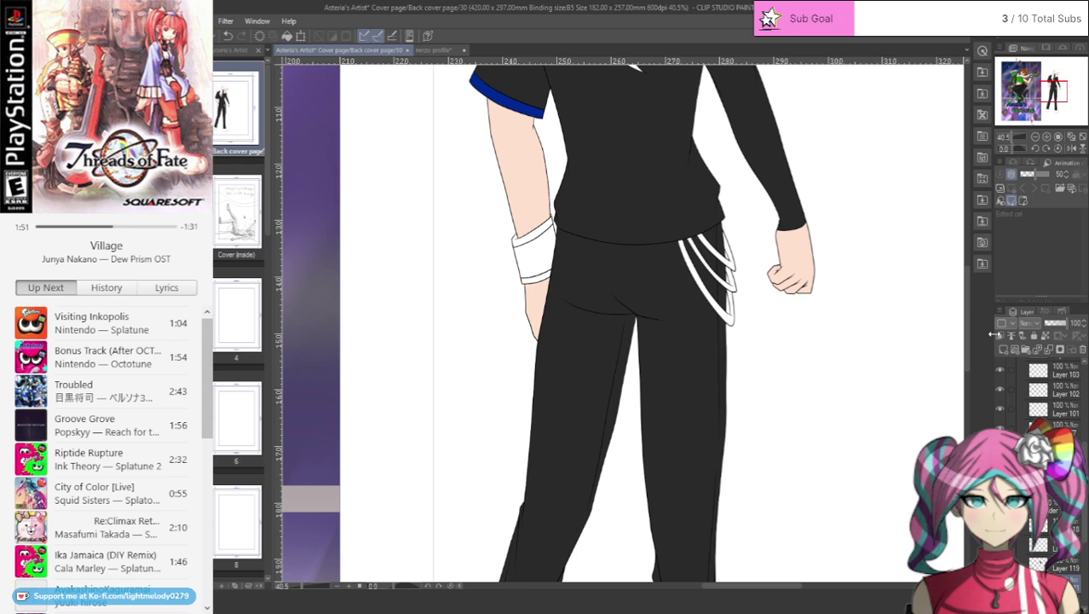
scroll(1063, 558, down, 2)
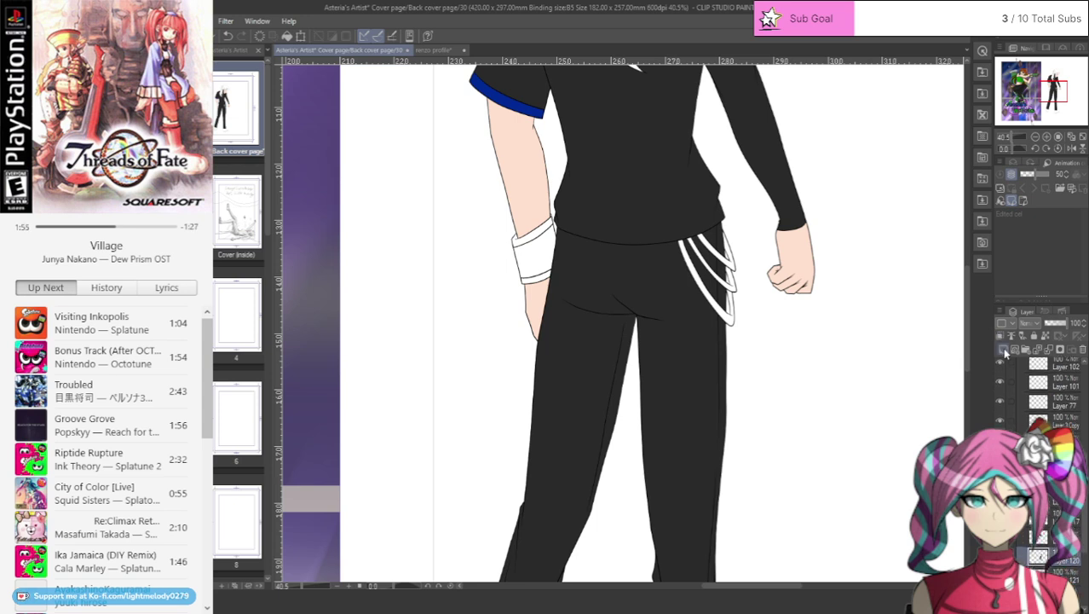
scroll(759, 446, down, 3)
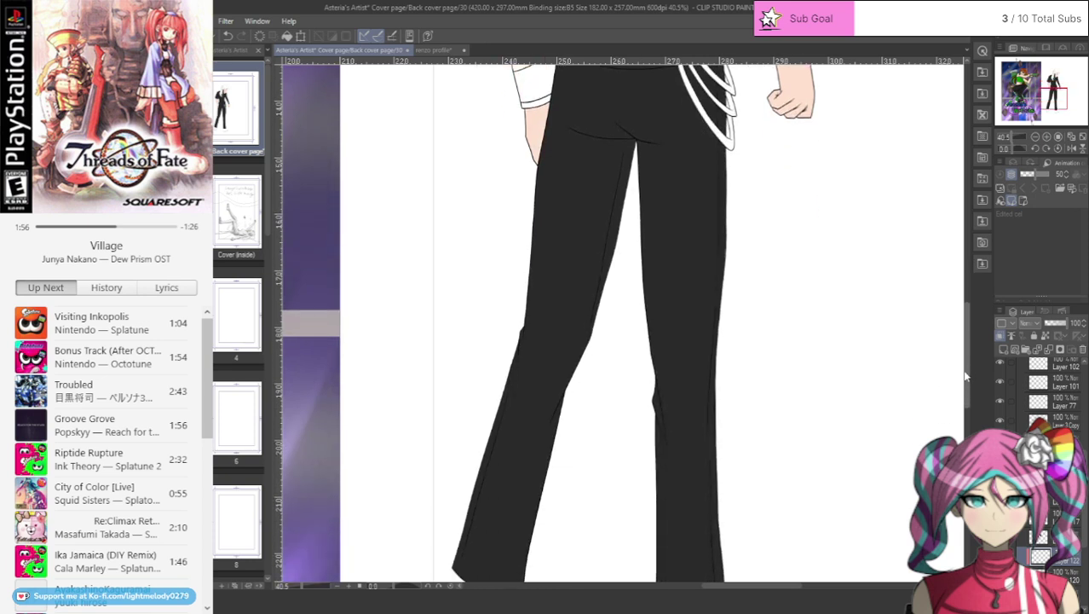
scroll(758, 445, down, 2)
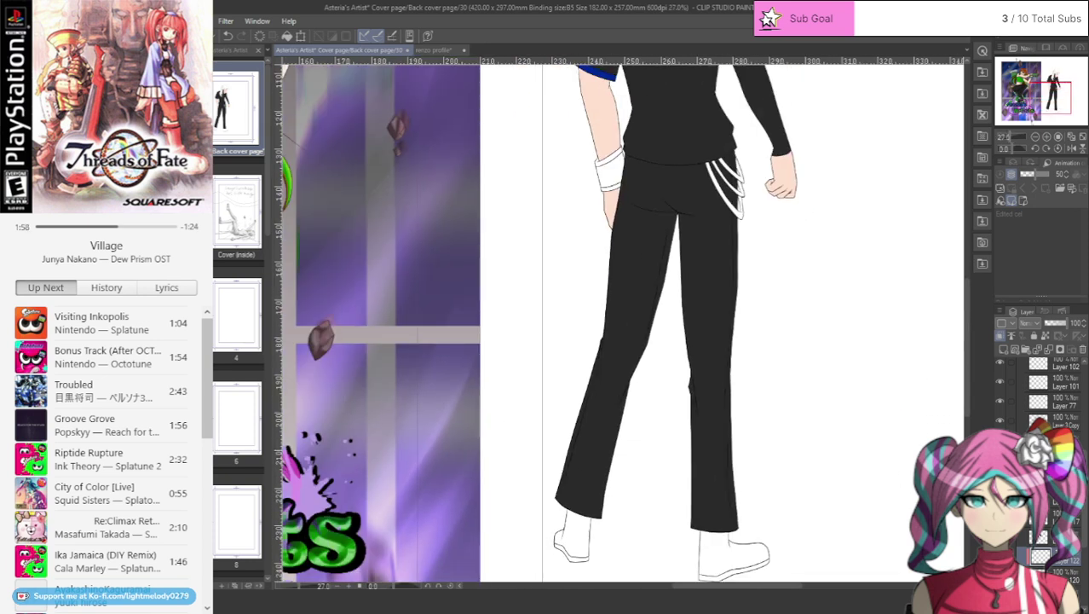
drag(639, 162, 617, 206)
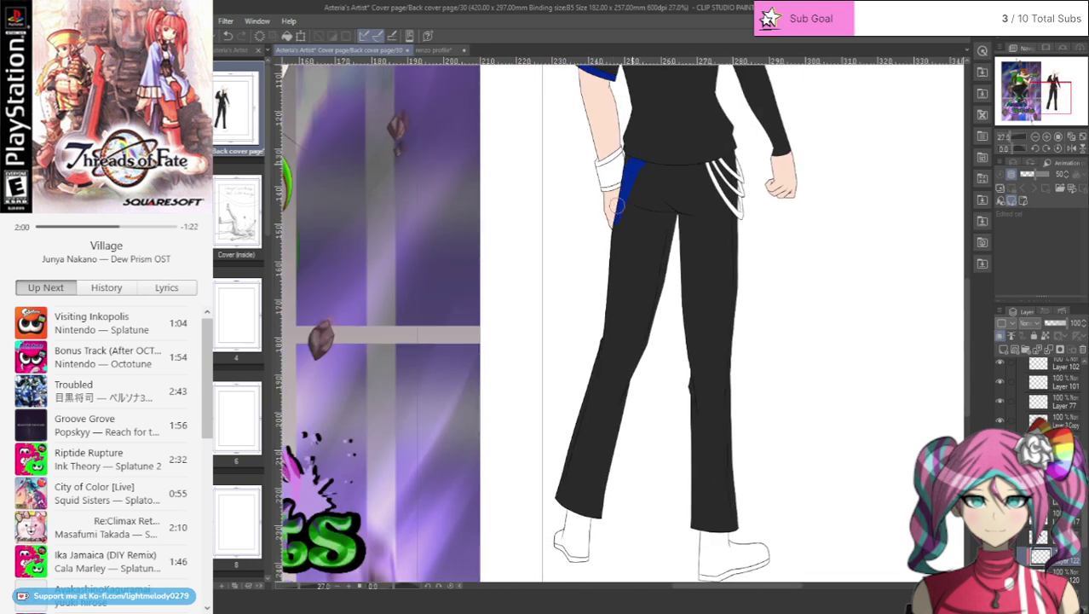
drag(637, 131, 587, 396)
drag(634, 156, 553, 521)
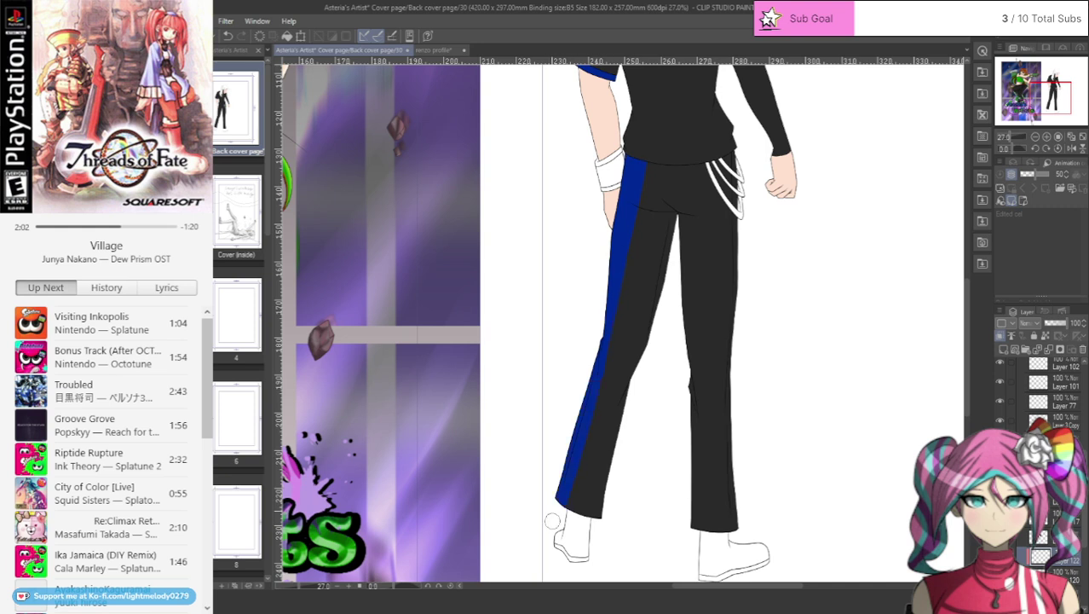
mouse_move(593, 343)
mouse_down()
mouse_move(566, 509)
mouse_move(591, 444)
mouse_move(592, 541)
mouse_move(616, 418)
mouse_move(601, 512)
mouse_move(666, 269)
mouse_move(609, 400)
mouse_move(666, 225)
mouse_move(593, 448)
mouse_move(663, 179)
mouse_move(607, 385)
mouse_move(654, 222)
mouse_move(585, 426)
mouse_move(664, 148)
mouse_move(635, 215)
mouse_move(631, 192)
mouse_move(673, 131)
mouse_move(667, 220)
mouse_move(699, 171)
mouse_move(673, 300)
mouse_move(733, 139)
mouse_move(701, 294)
mouse_move(734, 161)
mouse_move(719, 367)
mouse_move(742, 176)
mouse_move(722, 459)
mouse_move(711, 416)
mouse_move(715, 484)
mouse_move(723, 298)
mouse_move(735, 556)
mouse_move(718, 378)
mouse_move(718, 514)
mouse_move(726, 257)
mouse_move(704, 342)
mouse_move(707, 243)
mouse_move(695, 364)
mouse_move(694, 232)
mouse_move(682, 383)
mouse_move(688, 291)
mouse_move(695, 562)
mouse_up()
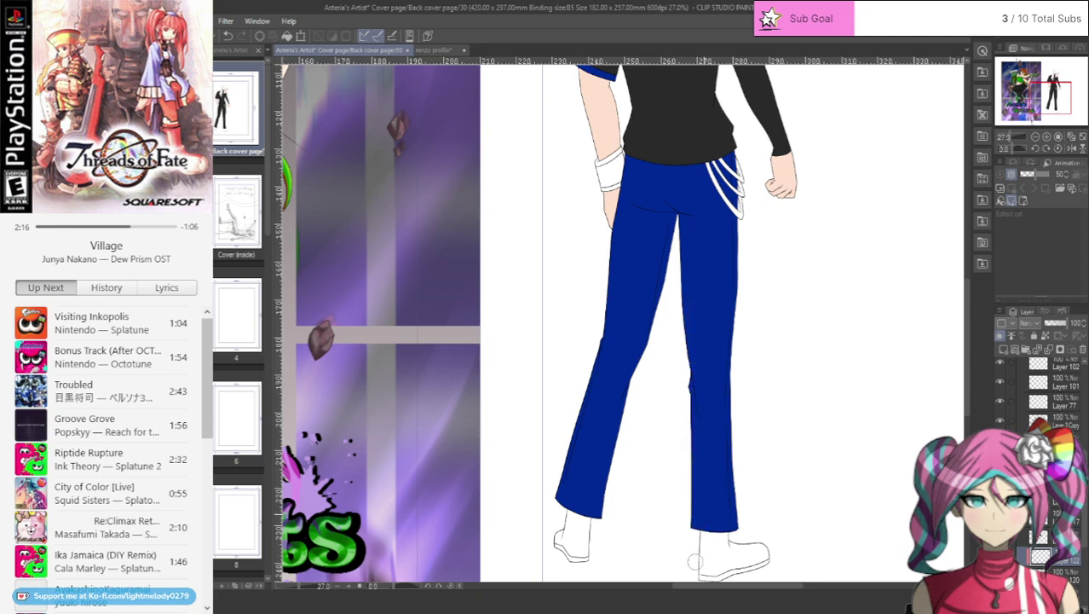
- Examine the blue trousers beside the shirt edge, hip chains and hems for gaps or spills, and against the whole figure
scroll(668, 340, down, 5)
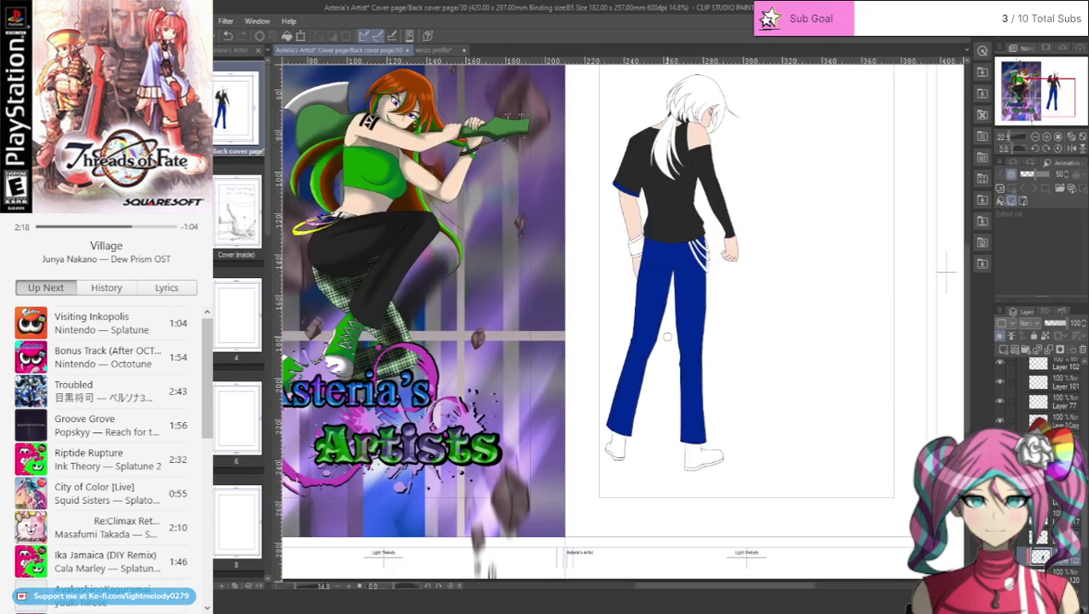
scroll(699, 178, up, 4)
scroll(710, 215, up, 1)
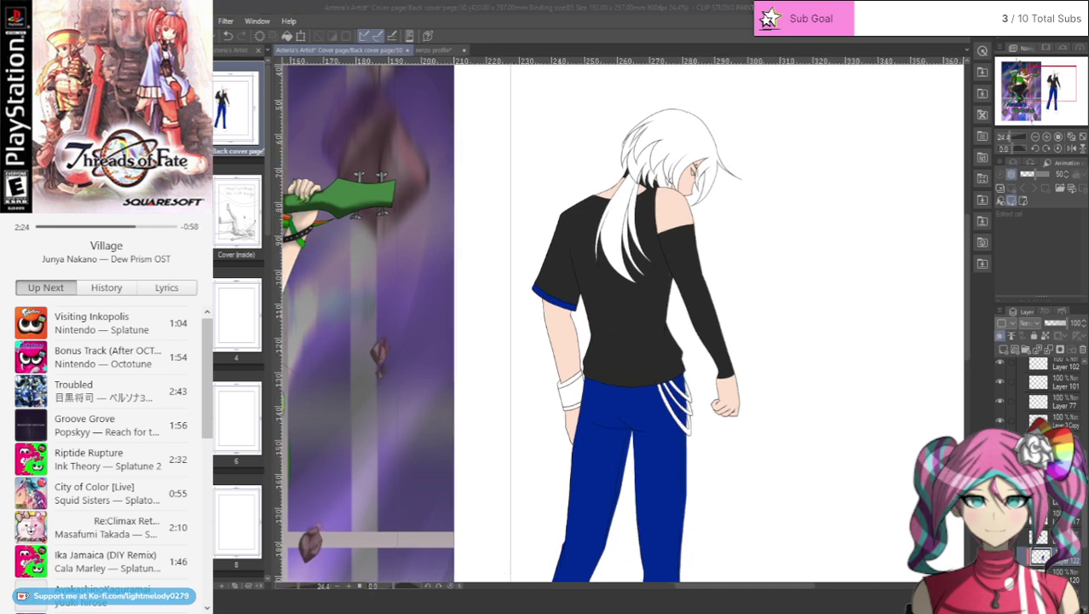
scroll(653, 337, up, 6)
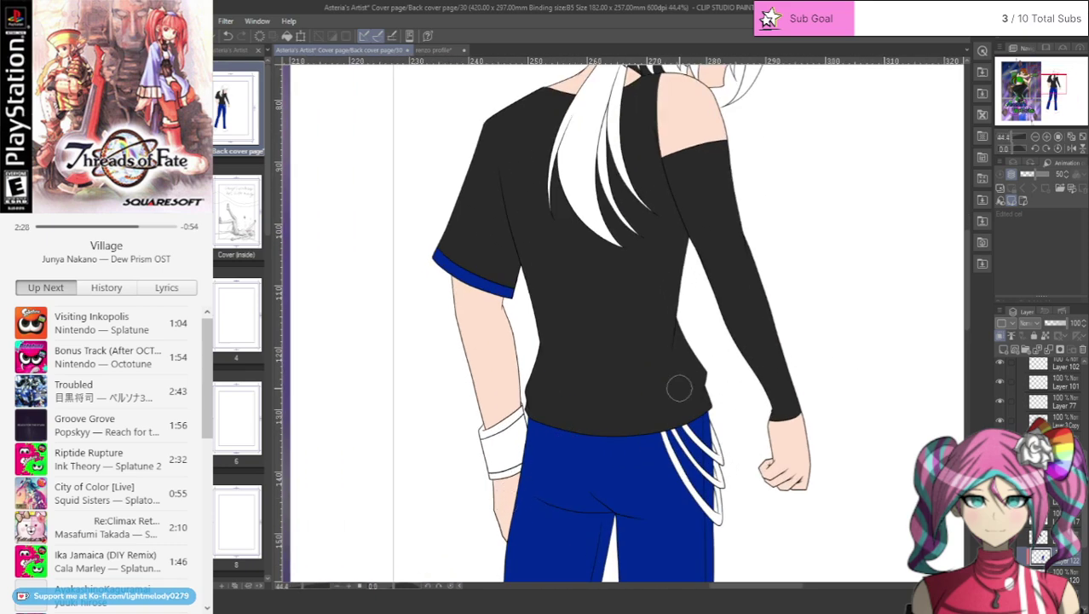
scroll(682, 384, up, 5)
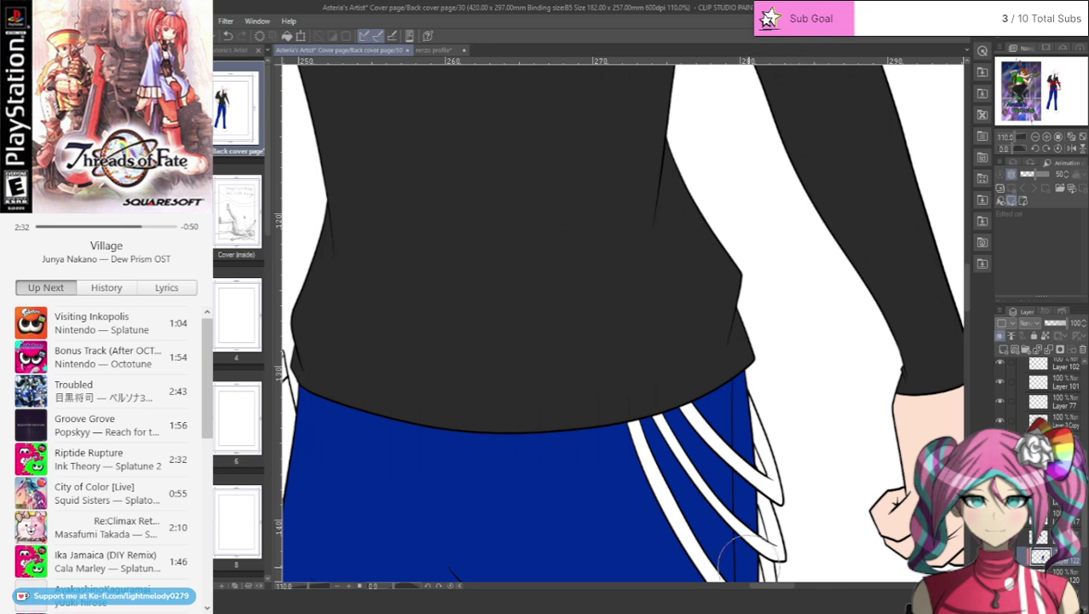
scroll(733, 511, down, 4)
drag(967, 280, 959, 418)
scroll(1040, 460, down, 1)
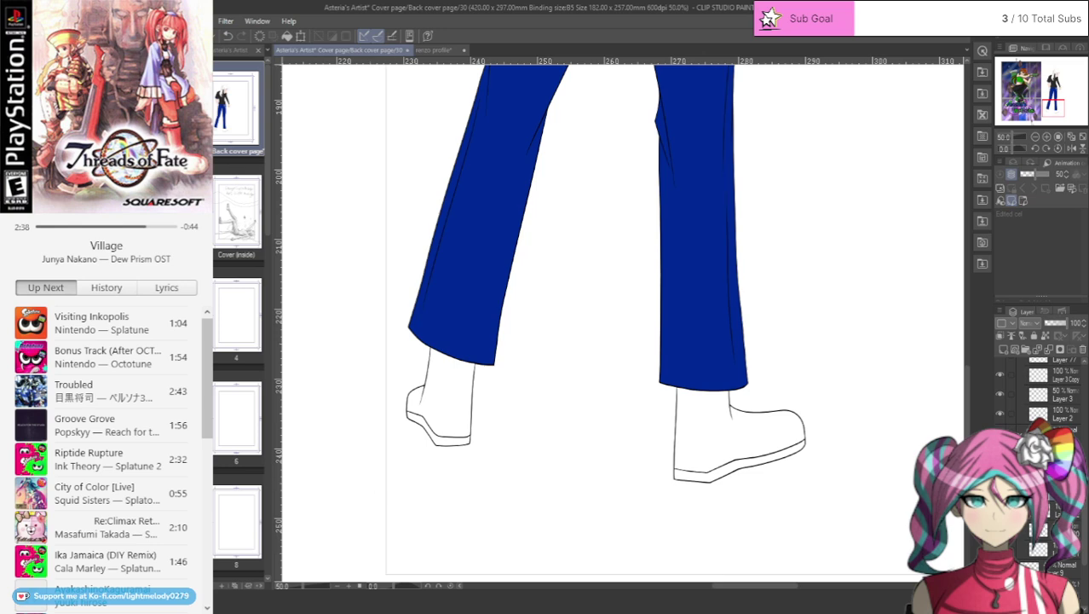
scroll(445, 488, down, 4)
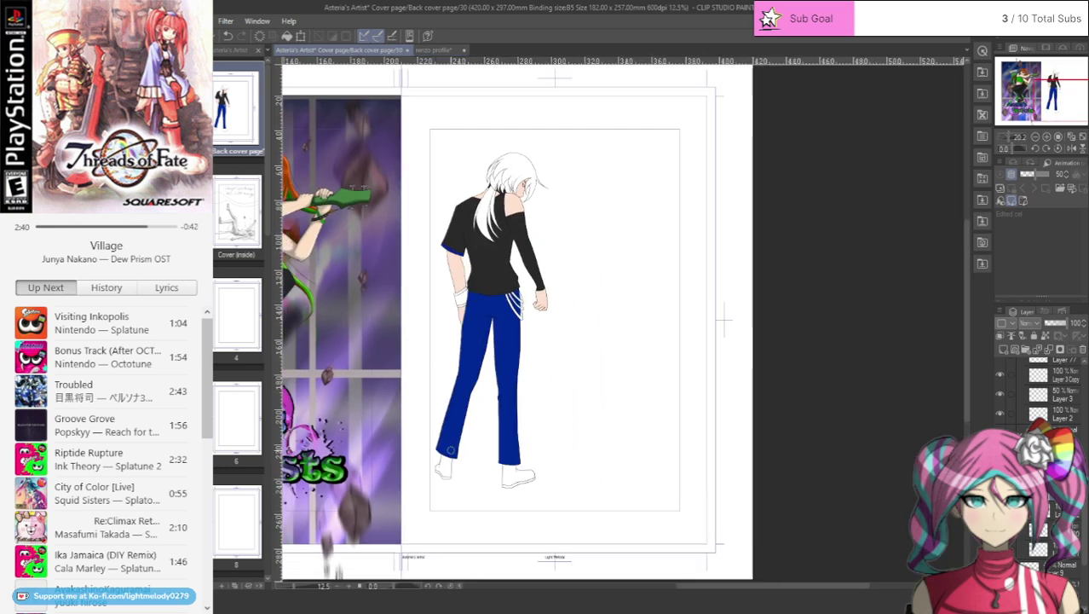
- Fill the left shoe's upper with near-black, from the trouser hem down to the sole line
scroll(426, 452, up, 4)
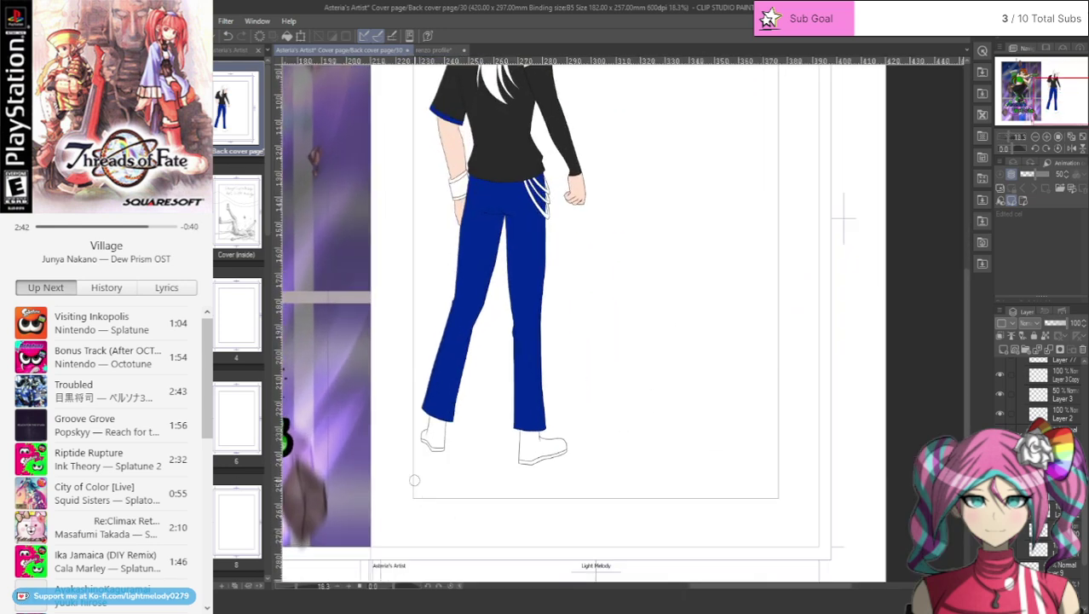
scroll(416, 412, up, 3)
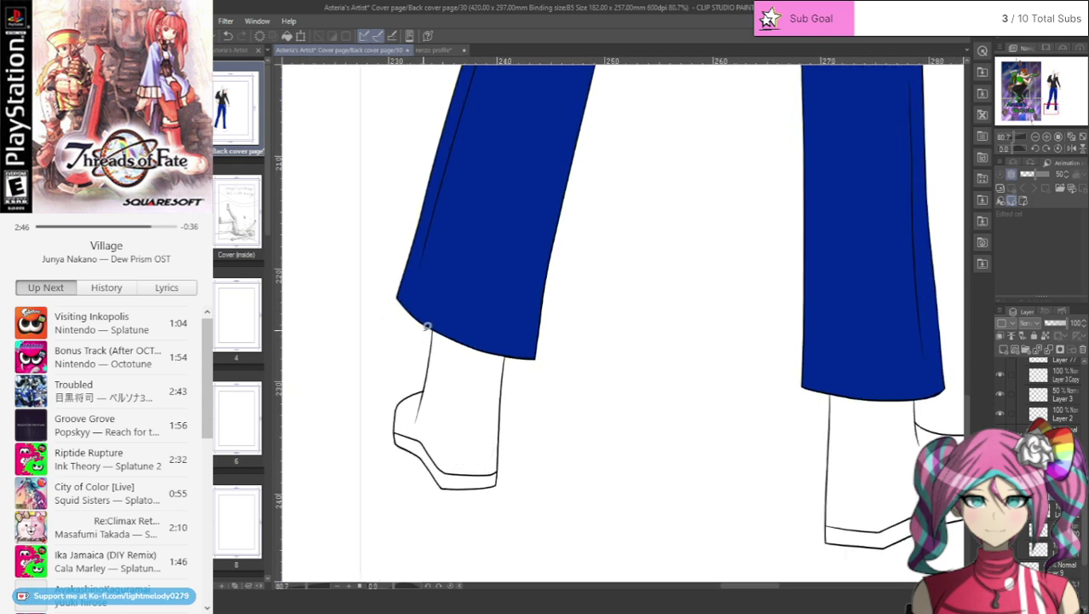
mouse_move(426, 326)
mouse_down()
mouse_move(389, 414)
mouse_move(398, 435)
mouse_up()
key(g)
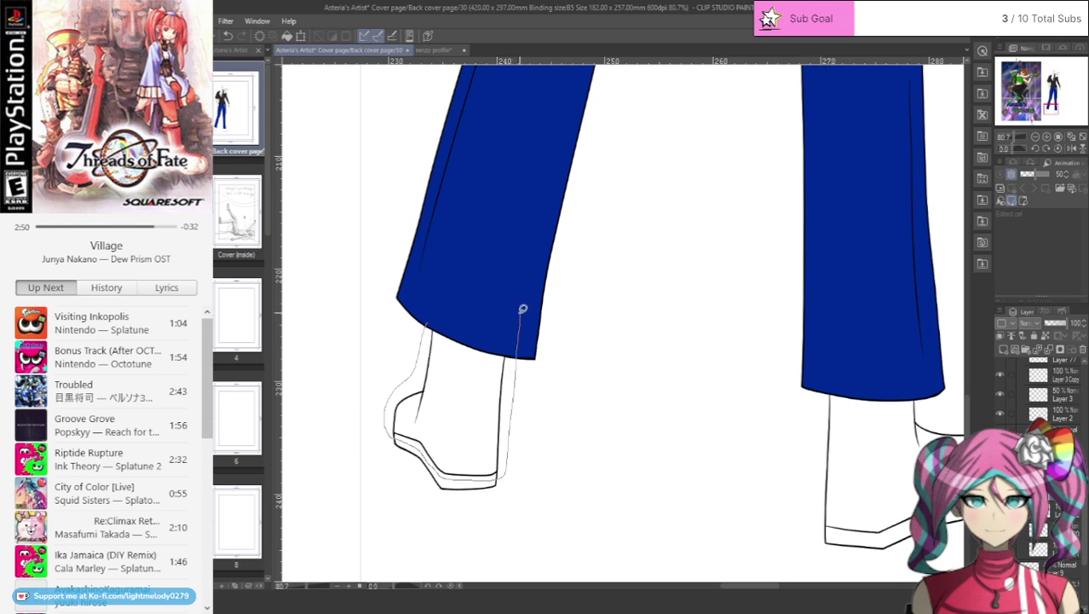
click(507, 323)
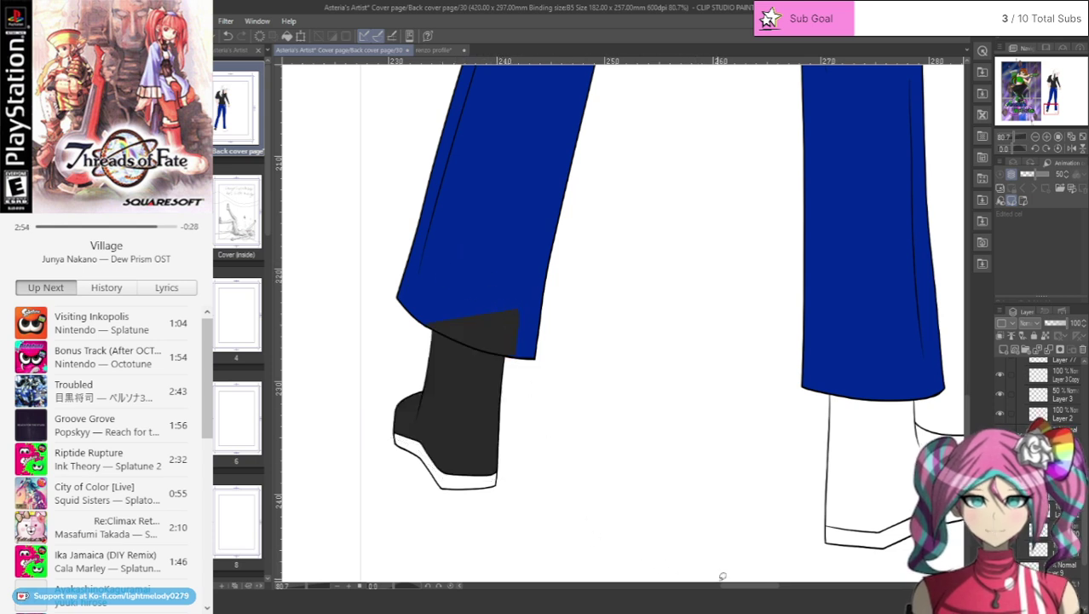
- Fill the front foot's boot upper with dark grey down to the white sole, beneath the blue trouser leg
drag(728, 585, 750, 586)
mouse_move(589, 388)
mouse_down()
mouse_move(593, 523)
mouse_move(631, 533)
mouse_move(675, 520)
mouse_up()
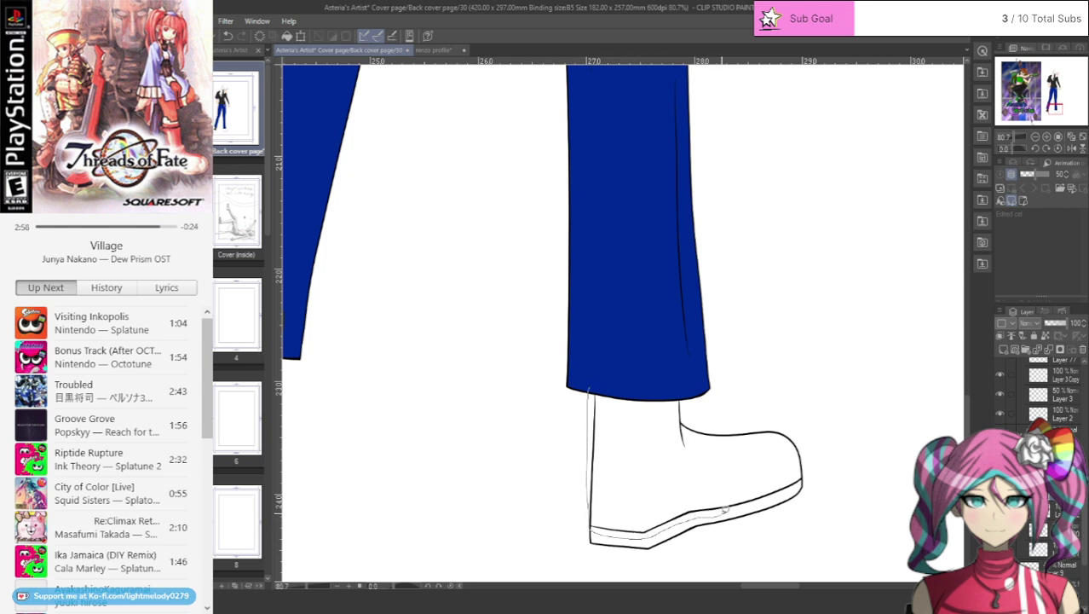
mouse_move(805, 480)
mouse_down()
mouse_move(794, 417)
mouse_move(696, 411)
mouse_move(685, 385)
mouse_move(619, 374)
mouse_up()
- Erase the dark grey boot colour that spills over the blue trouser hem above the front boot
scroll(619, 374, up, 4)
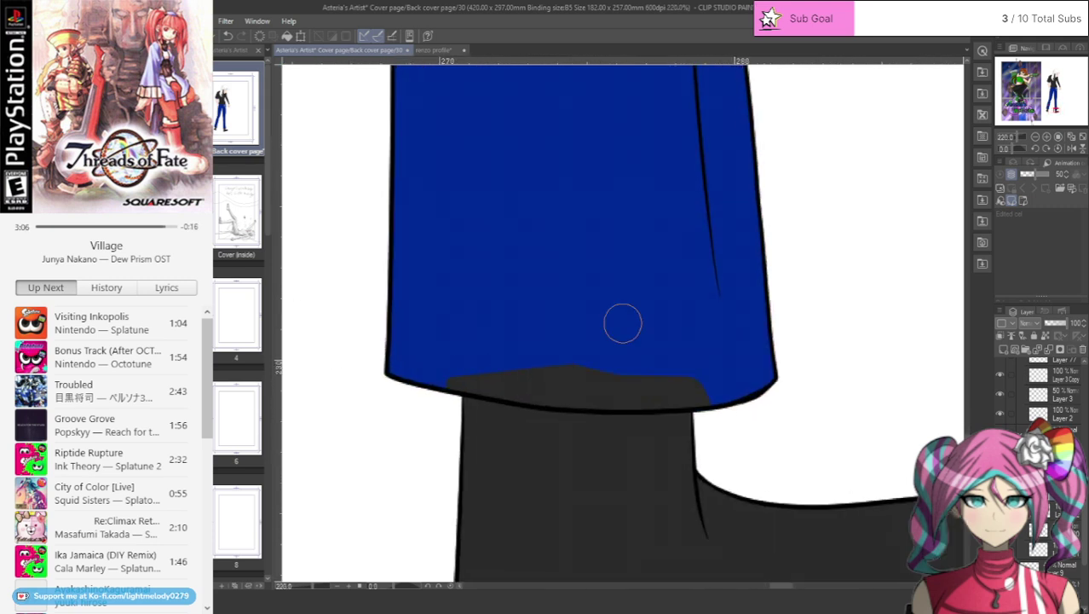
mouse_move(445, 360)
mouse_down()
mouse_move(466, 374)
mouse_move(616, 360)
mouse_move(664, 377)
mouse_move(578, 373)
mouse_move(697, 362)
mouse_up()
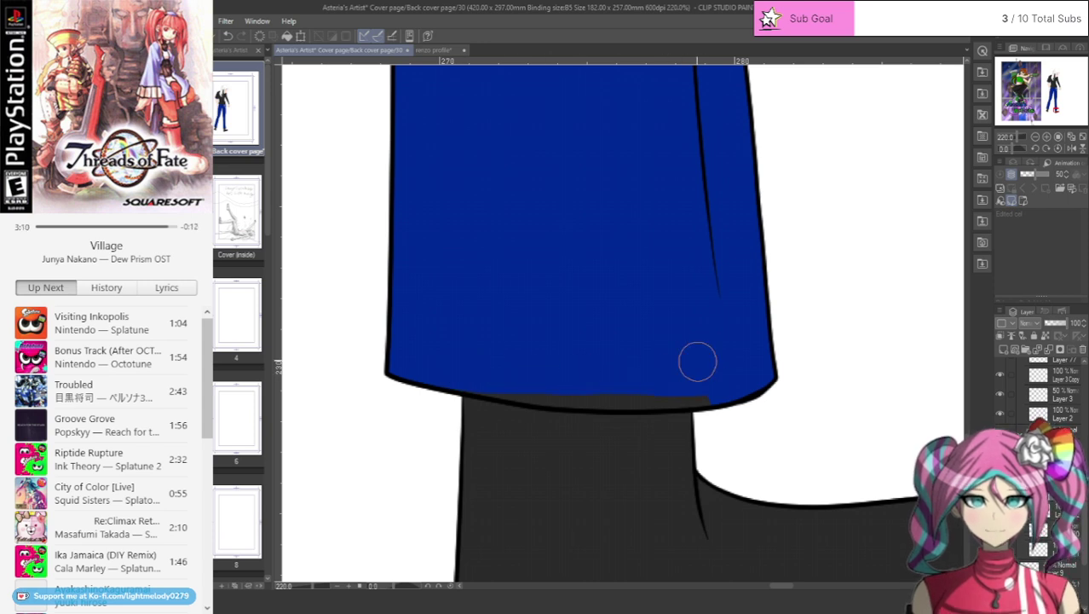
scroll(697, 361, up, 2)
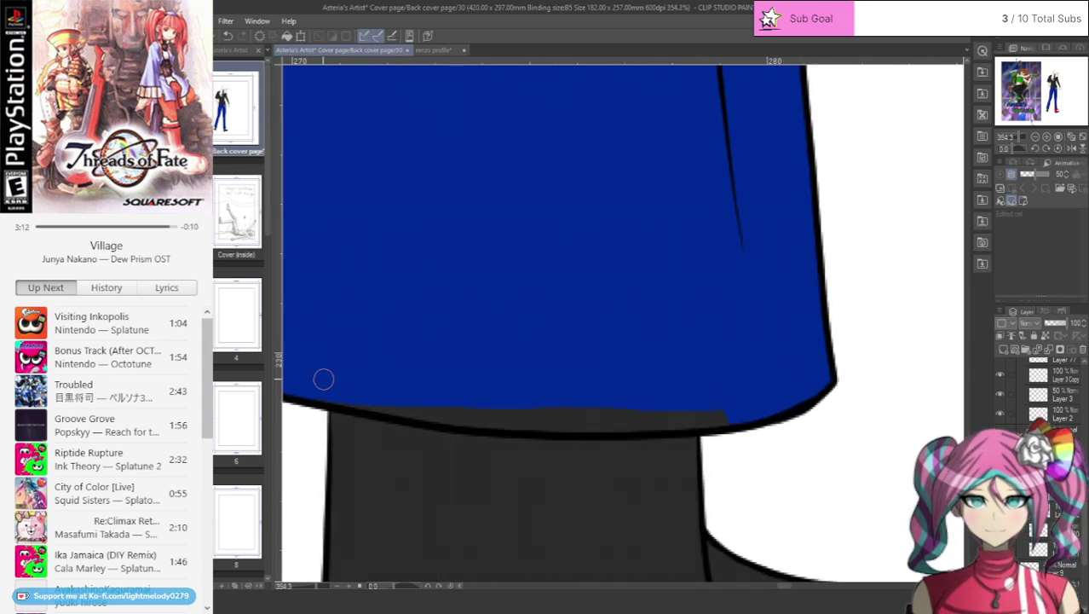
mouse_move(383, 405)
mouse_down()
mouse_move(458, 409)
mouse_move(402, 406)
mouse_move(456, 419)
mouse_move(571, 404)
mouse_move(463, 403)
mouse_move(486, 418)
mouse_move(474, 417)
mouse_move(586, 420)
mouse_move(714, 401)
mouse_move(507, 418)
mouse_move(557, 427)
mouse_move(679, 427)
mouse_move(743, 413)
mouse_move(603, 421)
mouse_up()
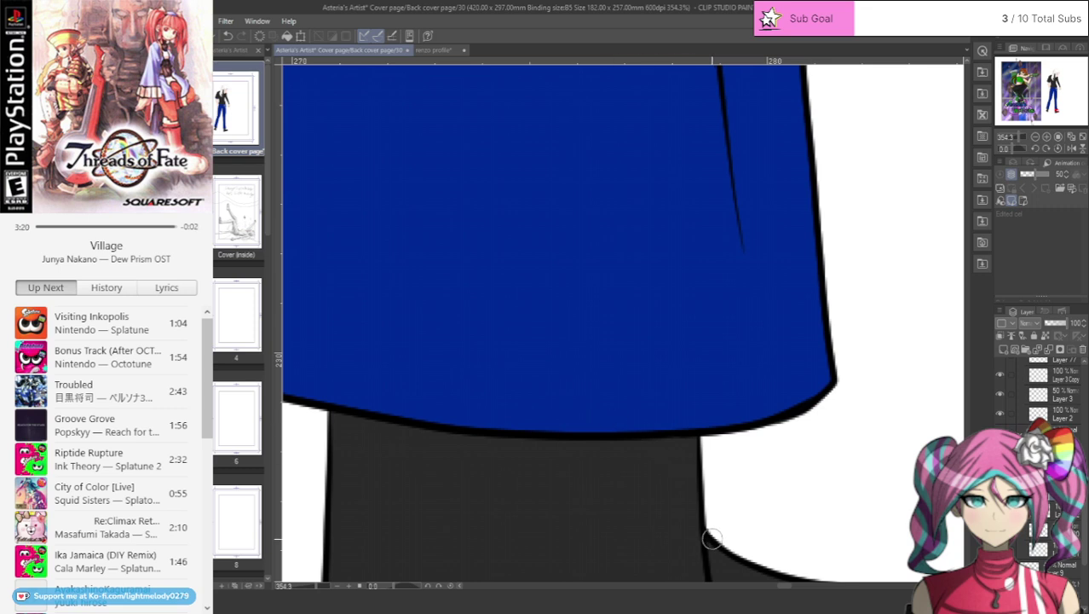
- Erase the dark grey boot colour overlapping the blue trouser hem on the raised rear foot
drag(783, 586, 740, 595)
scroll(631, 324, up, 3)
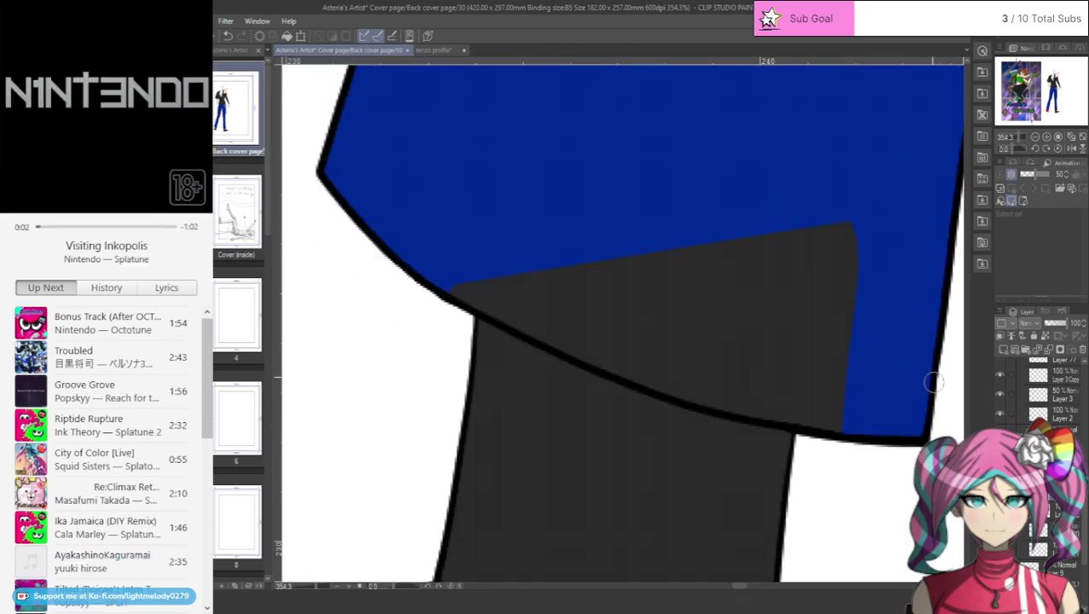
mouse_move(844, 280)
mouse_down()
mouse_move(805, 208)
mouse_move(794, 213)
mouse_move(811, 254)
mouse_move(819, 248)
mouse_move(702, 240)
mouse_move(697, 256)
mouse_move(796, 252)
mouse_move(612, 249)
mouse_move(724, 245)
mouse_move(448, 276)
mouse_move(474, 288)
mouse_move(460, 297)
mouse_move(681, 386)
mouse_move(622, 369)
mouse_move(670, 390)
mouse_move(847, 427)
mouse_move(858, 377)
mouse_move(809, 411)
mouse_move(801, 399)
mouse_move(834, 350)
mouse_move(821, 371)
mouse_move(717, 390)
mouse_move(782, 392)
mouse_move(583, 346)
mouse_move(780, 378)
mouse_move(657, 363)
mouse_move(826, 349)
mouse_move(764, 381)
mouse_move(859, 300)
mouse_move(822, 309)
mouse_move(732, 367)
mouse_move(841, 254)
mouse_move(698, 369)
mouse_move(806, 257)
mouse_move(804, 246)
mouse_move(716, 303)
mouse_move(661, 364)
mouse_move(736, 246)
mouse_up()
mouse_move(668, 305)
mouse_down()
mouse_move(514, 312)
mouse_move(640, 324)
mouse_move(563, 333)
mouse_move(620, 337)
mouse_move(478, 296)
mouse_move(521, 305)
mouse_move(481, 266)
mouse_move(497, 263)
mouse_move(504, 288)
mouse_move(576, 324)
mouse_move(582, 314)
mouse_move(562, 262)
mouse_move(592, 236)
mouse_move(633, 233)
mouse_move(695, 267)
mouse_up()
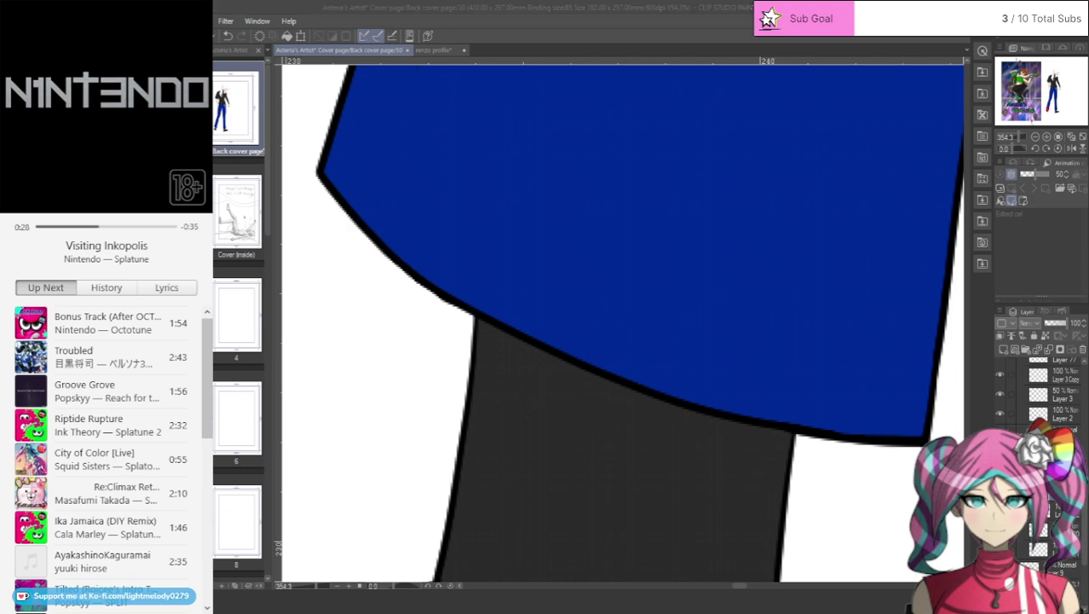
- Examine the whole cover spread and the flat colours of the back-cover figure
scroll(623, 322, left, 3)
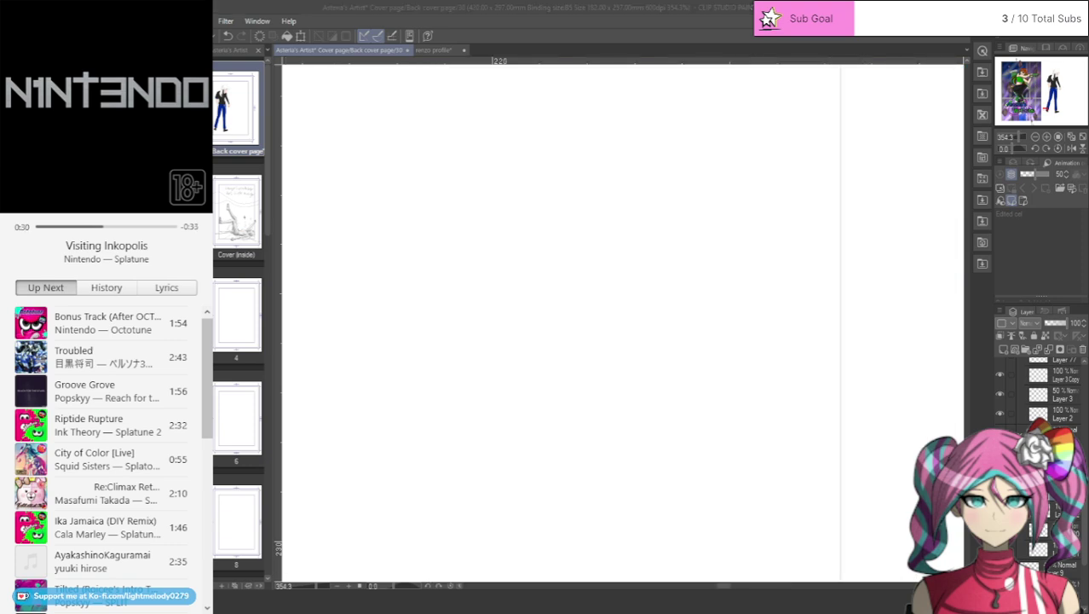
scroll(715, 302, down, 10)
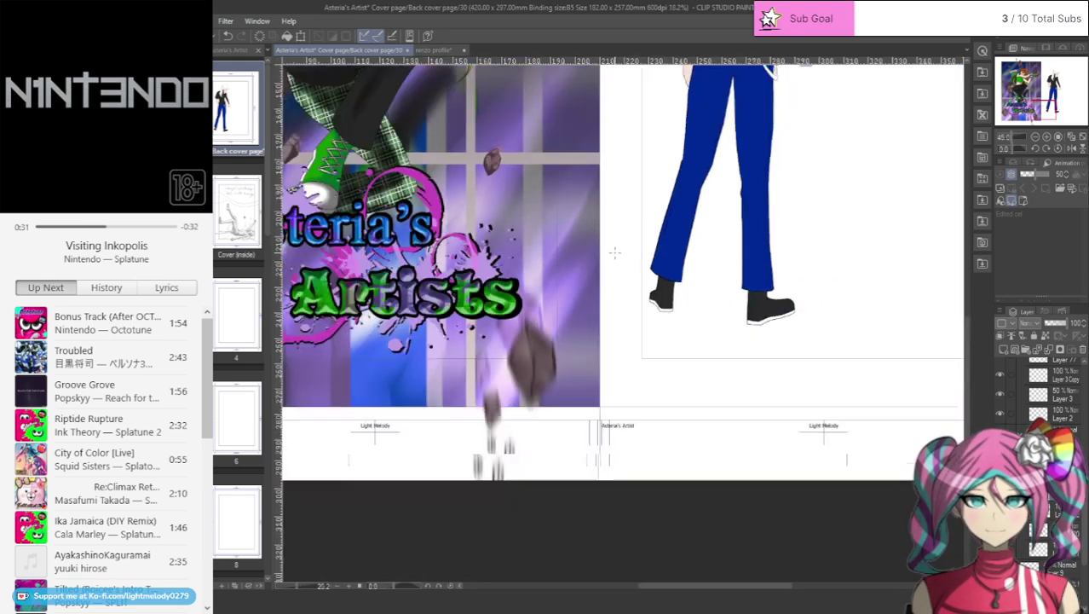
scroll(615, 254, down, 1)
drag(1047, 88, 1053, 85)
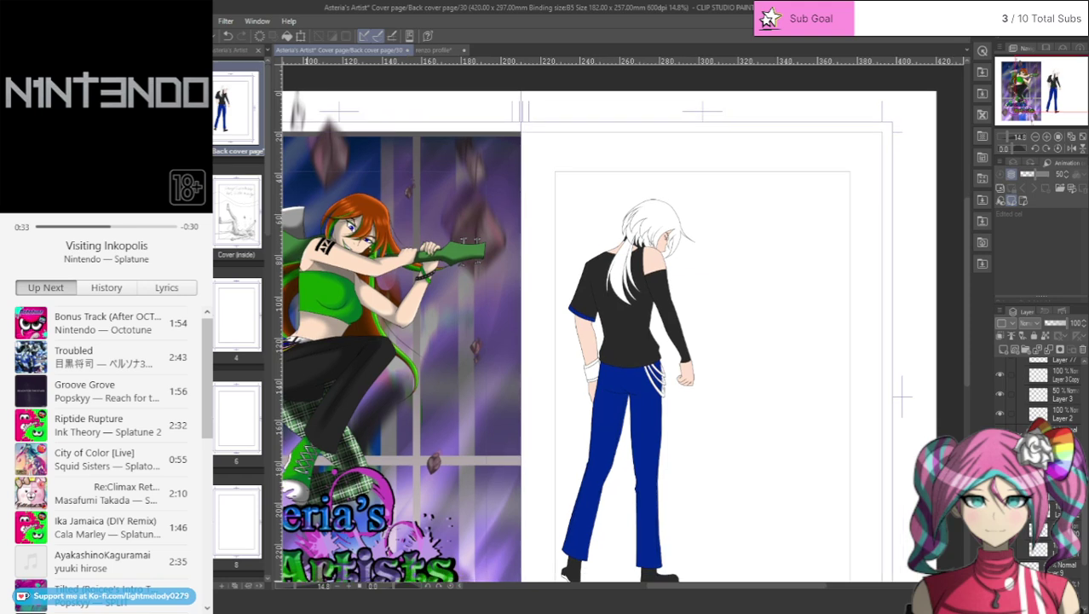
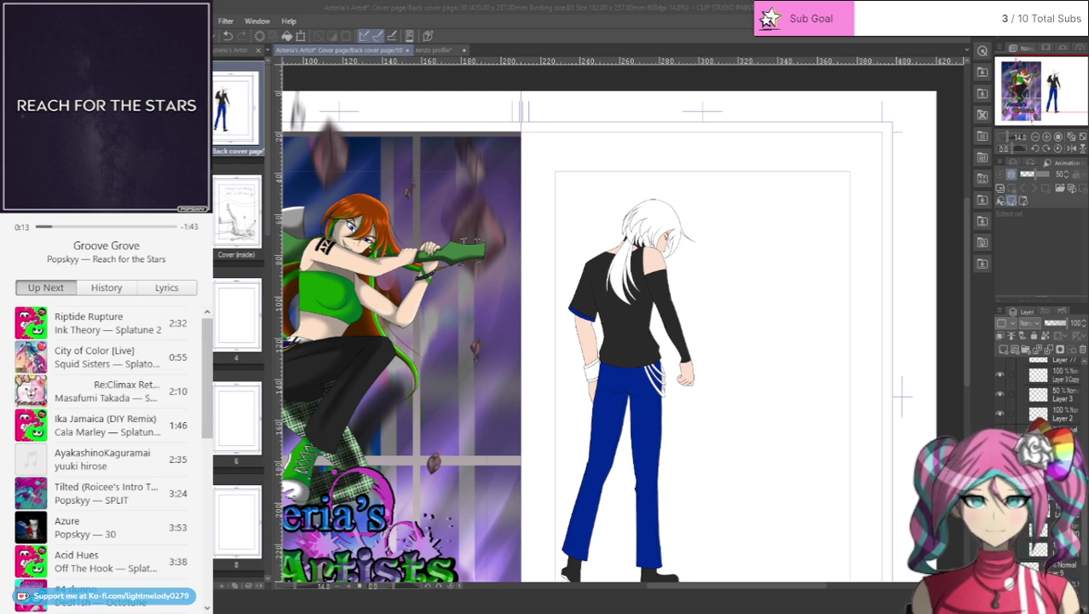
click(527, 322)
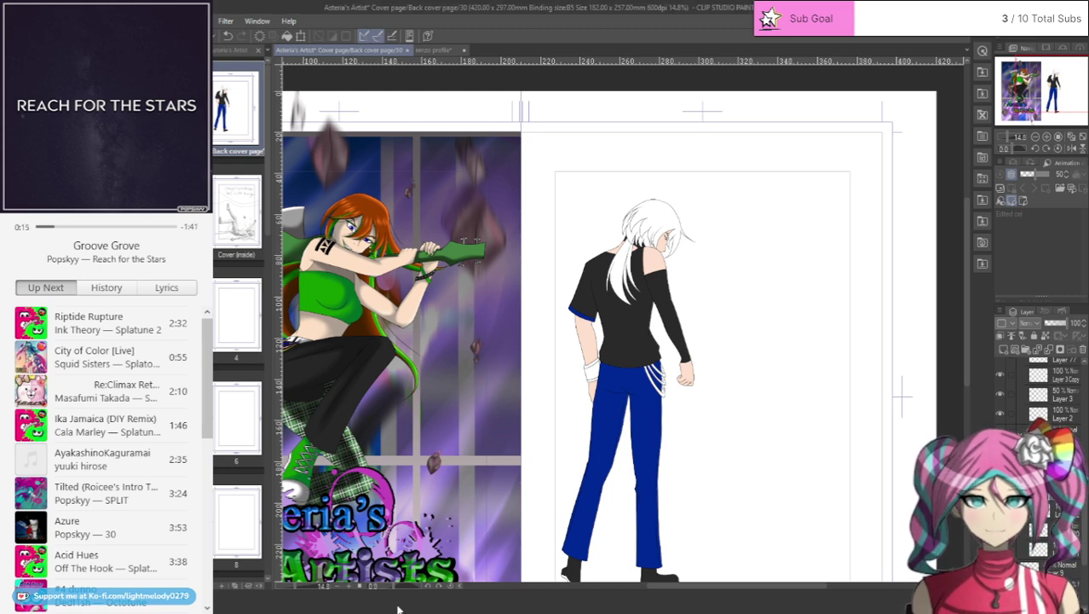
scroll(701, 285, up, 5)
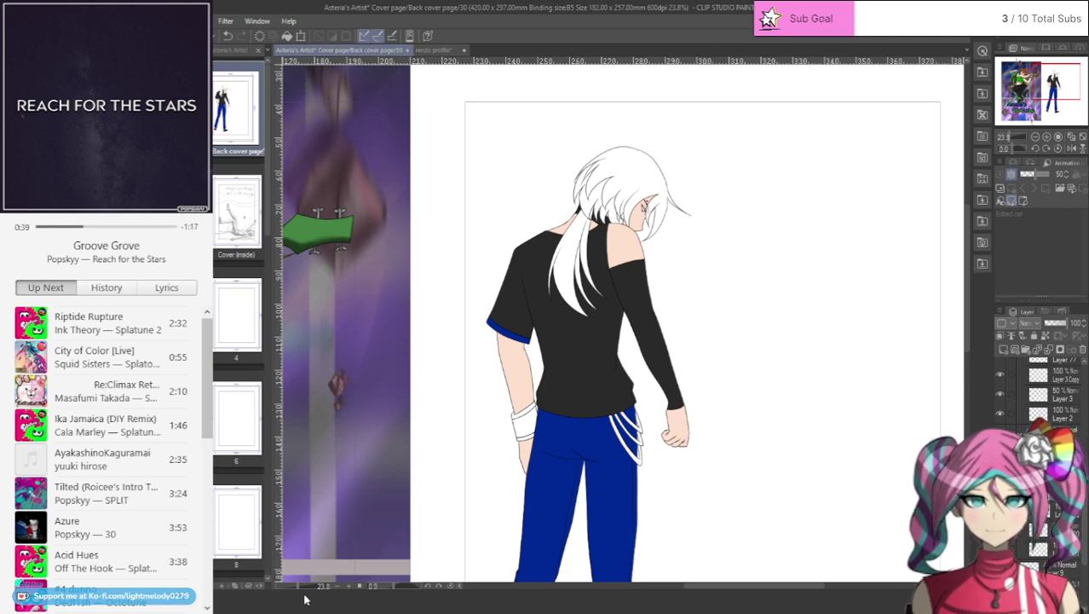
scroll(534, 379, down, 7)
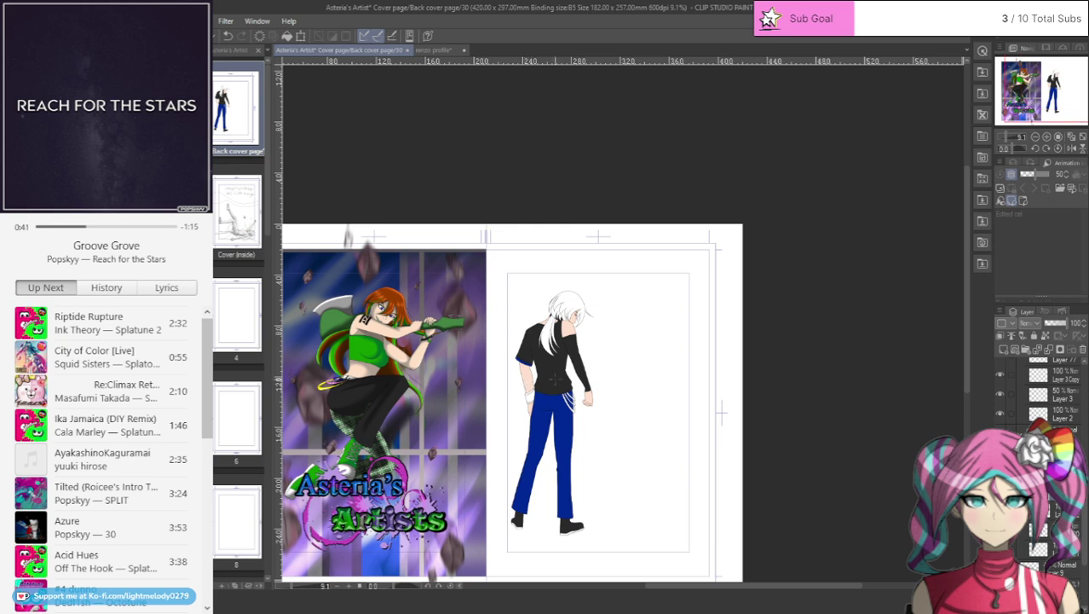
scroll(600, 395, up, 1)
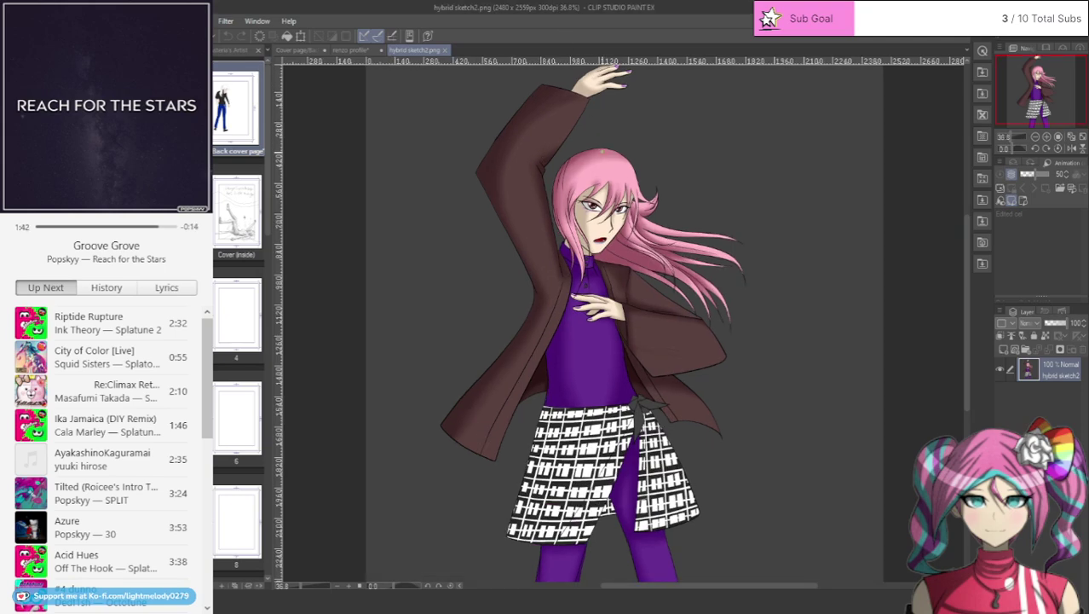
- Close hybrid sketch2.png and examine the hair ornament up close in hybrid final 1.png
click(444, 49)
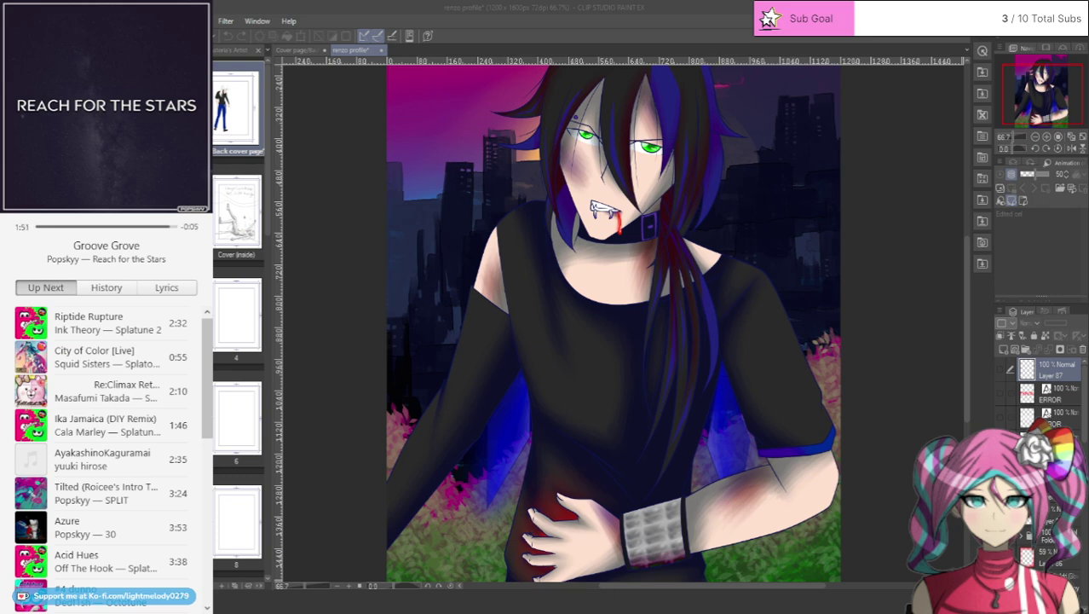
scroll(556, 155, up, 6)
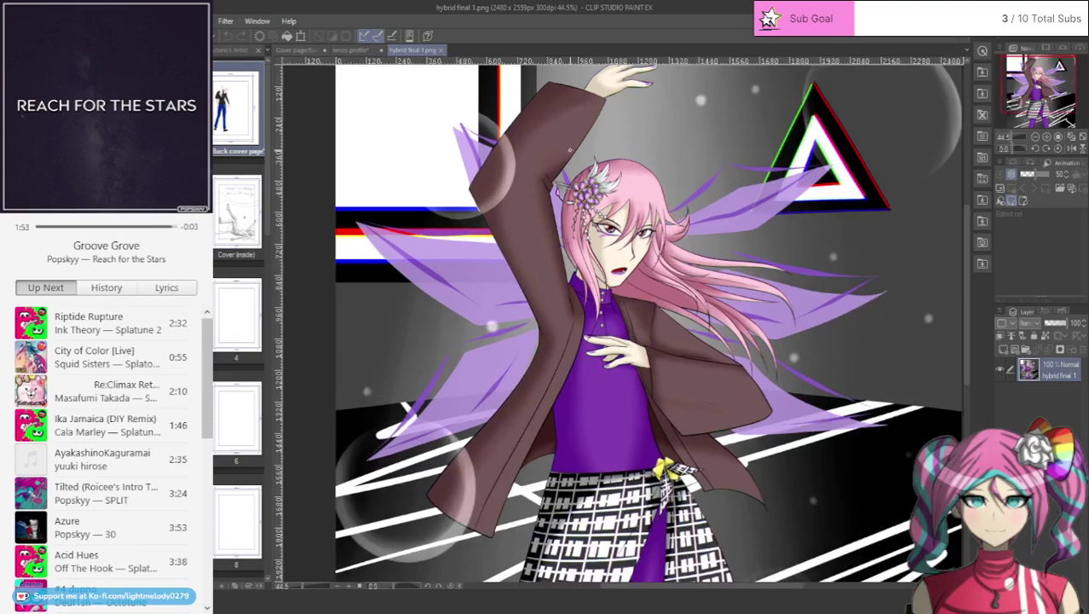
scroll(539, 196, up, 8)
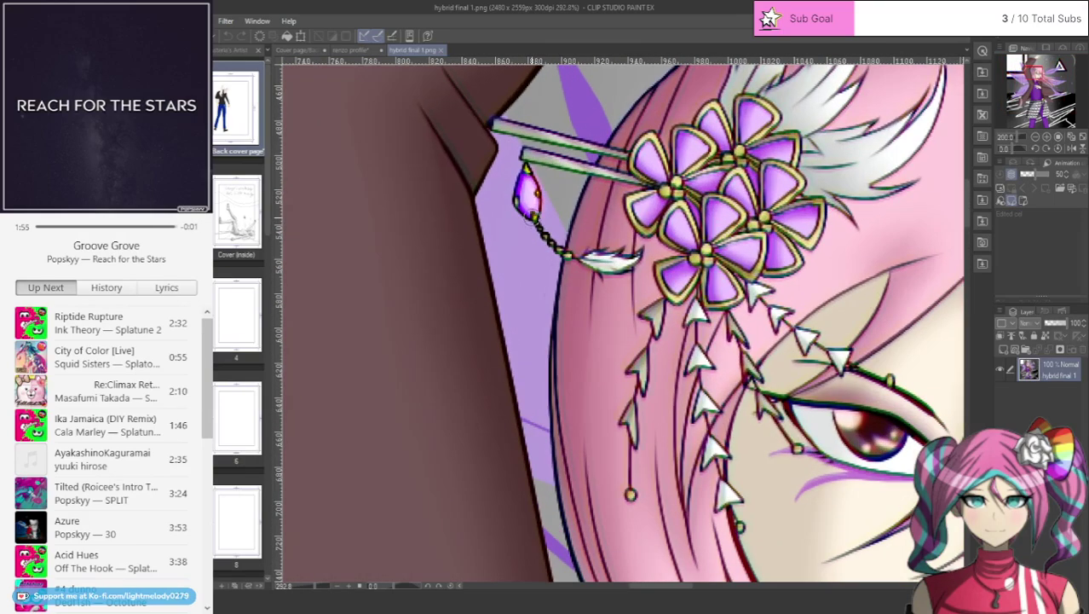
scroll(529, 196, down, 3)
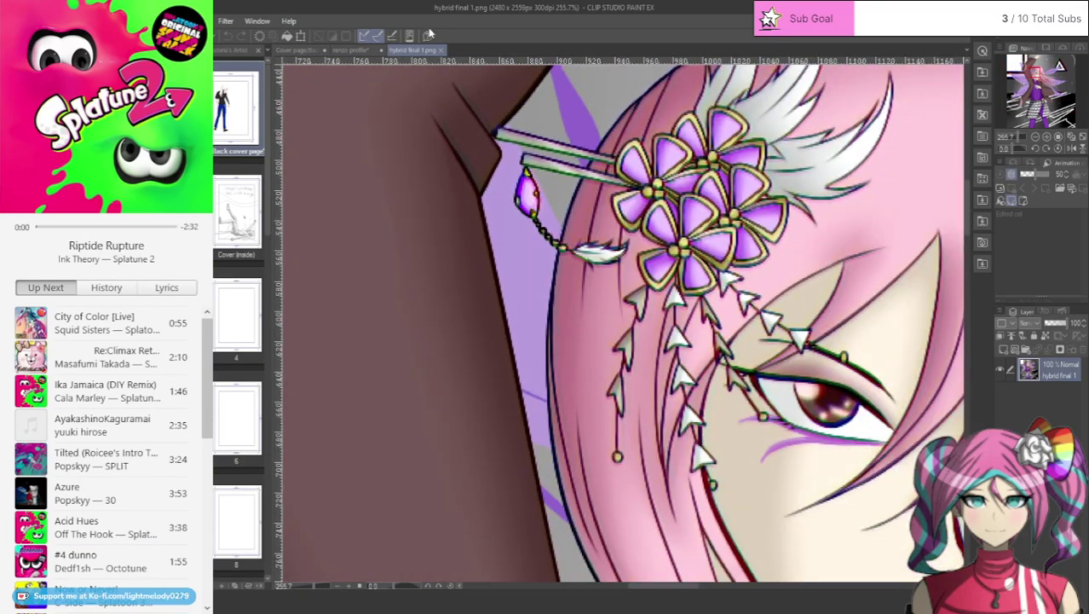
- Close hybrid final 1.png and examine the flower hair ornament up close in hybrid final 3.png
click(440, 51)
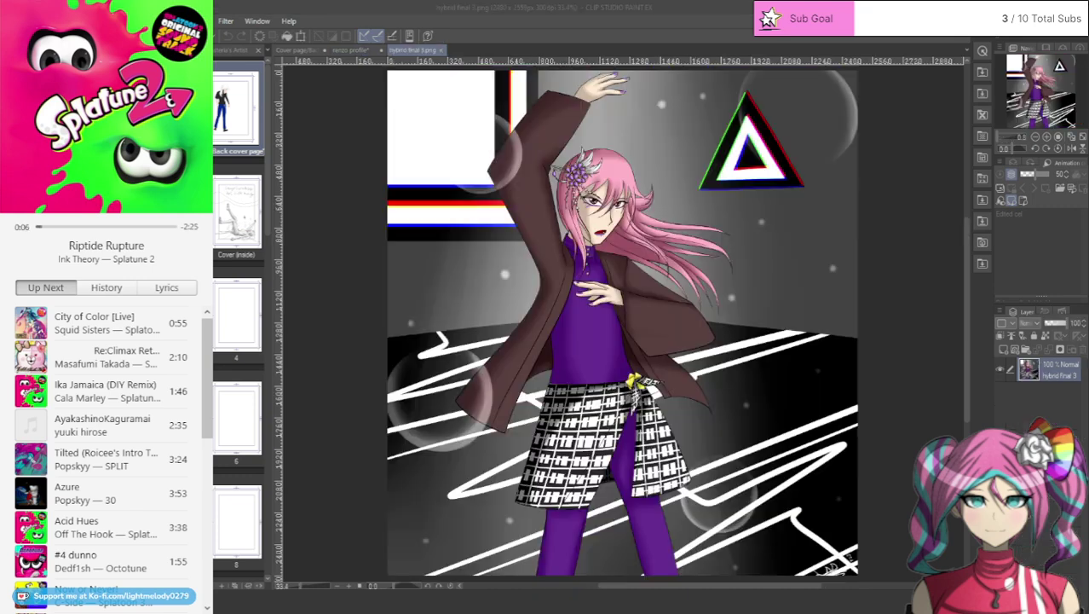
click(581, 7)
scroll(559, 169, up, 4)
scroll(559, 167, up, 2)
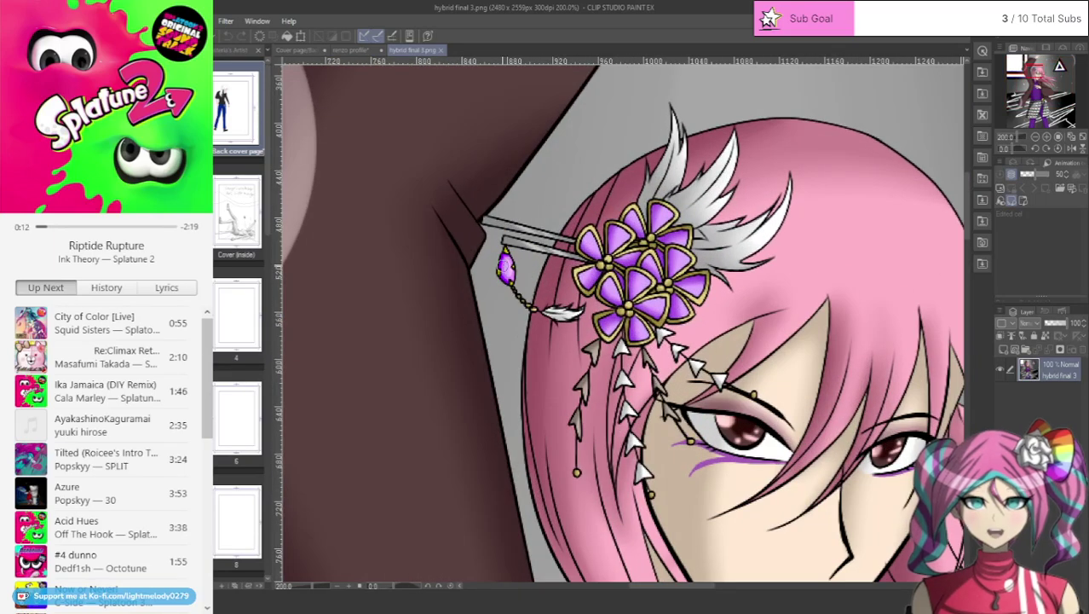
- Return to the back cover page and add a new layer for colouring the straps at the figure's hip
click(342, 50)
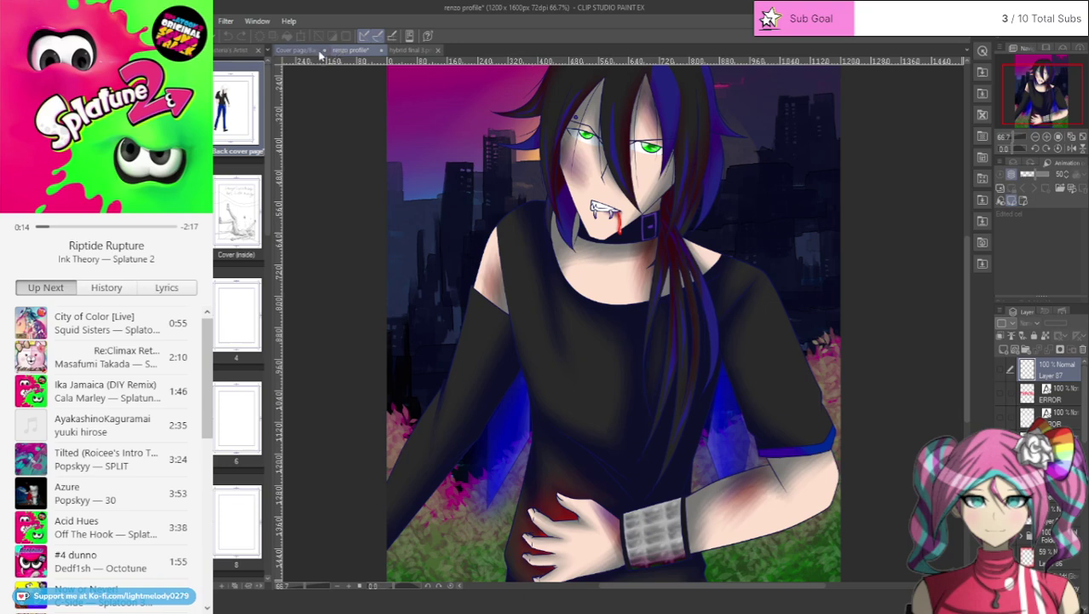
click(307, 51)
scroll(600, 385, up, 2)
scroll(599, 386, up, 4)
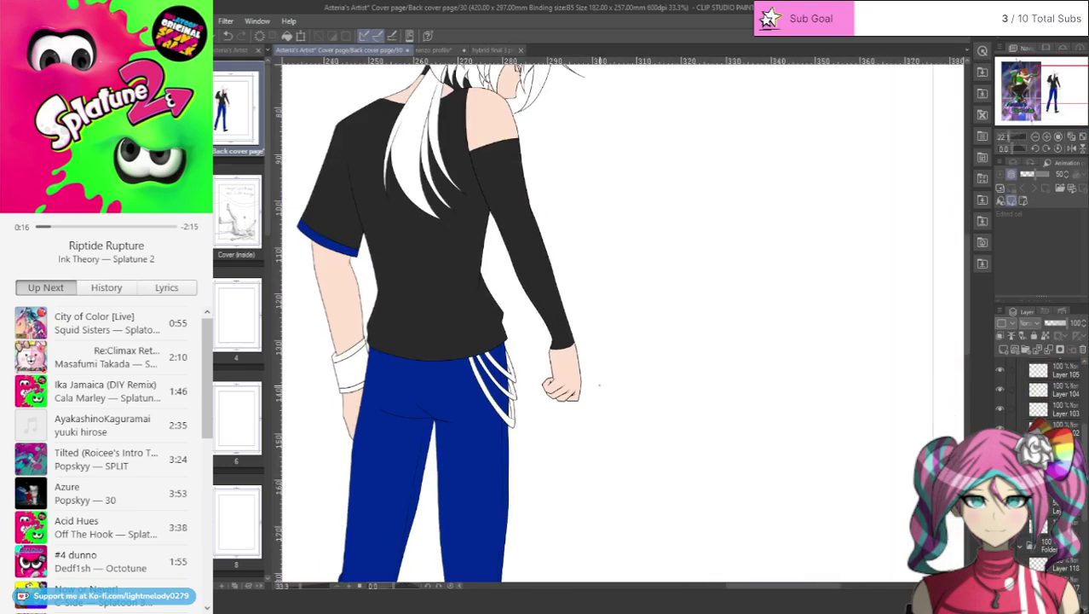
ctrl+shift+click(600, 386)
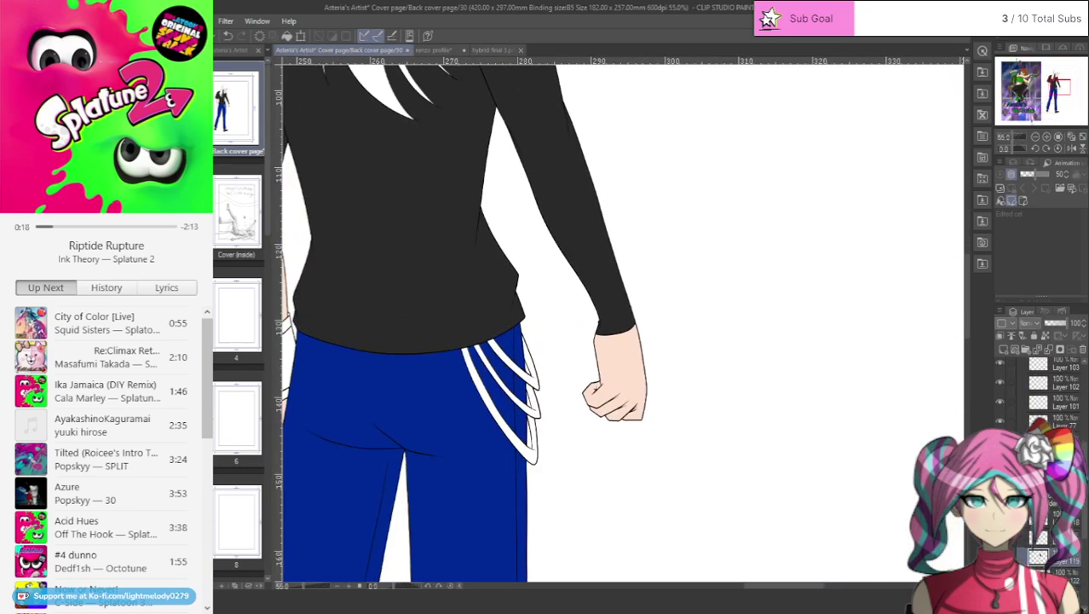
scroll(1038, 460, down, 2)
click(1038, 554)
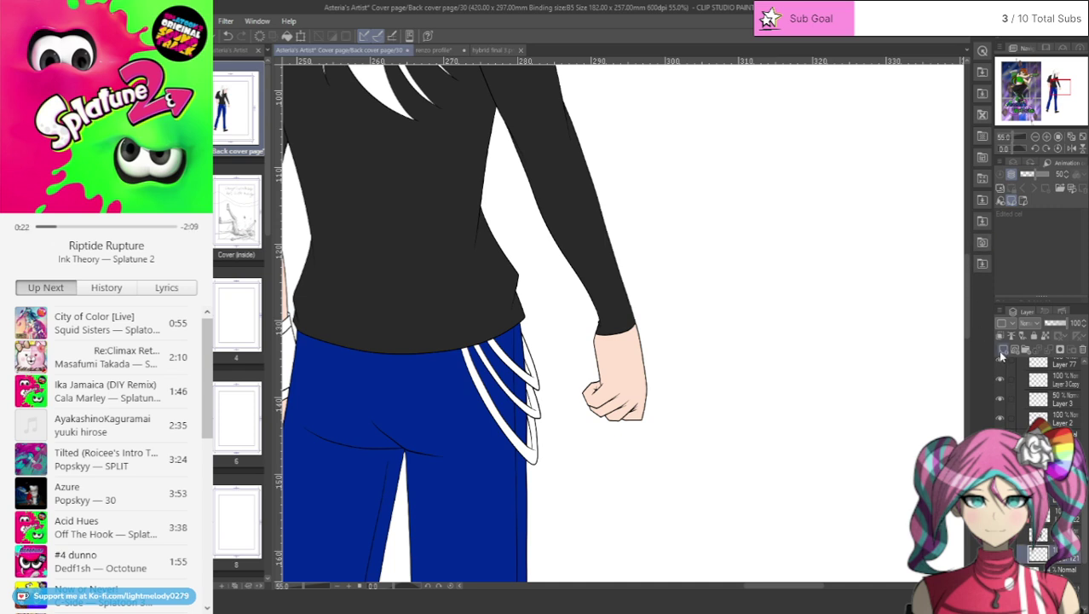
click(1002, 351)
scroll(520, 374, up, 4)
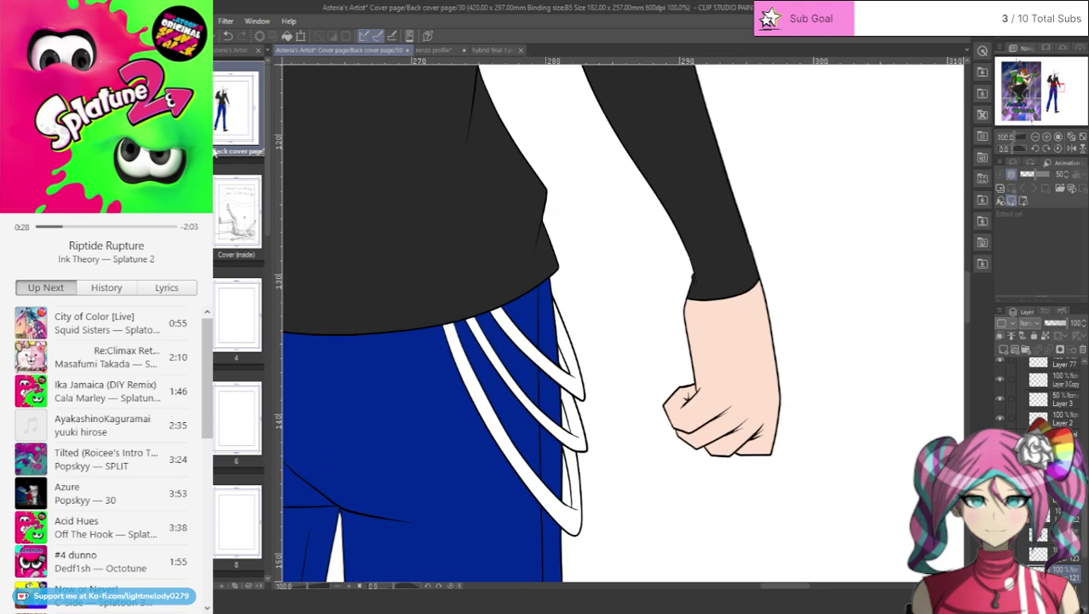
- Try filling the longest strap hanging from the figure's hip with purple, and undo the fill
mouse_move(413, 312)
mouse_down()
mouse_move(452, 422)
mouse_move(515, 527)
mouse_move(573, 545)
mouse_move(602, 504)
mouse_move(589, 451)
mouse_move(570, 436)
mouse_move(551, 445)
mouse_move(511, 417)
mouse_move(468, 329)
mouse_move(424, 295)
mouse_up()
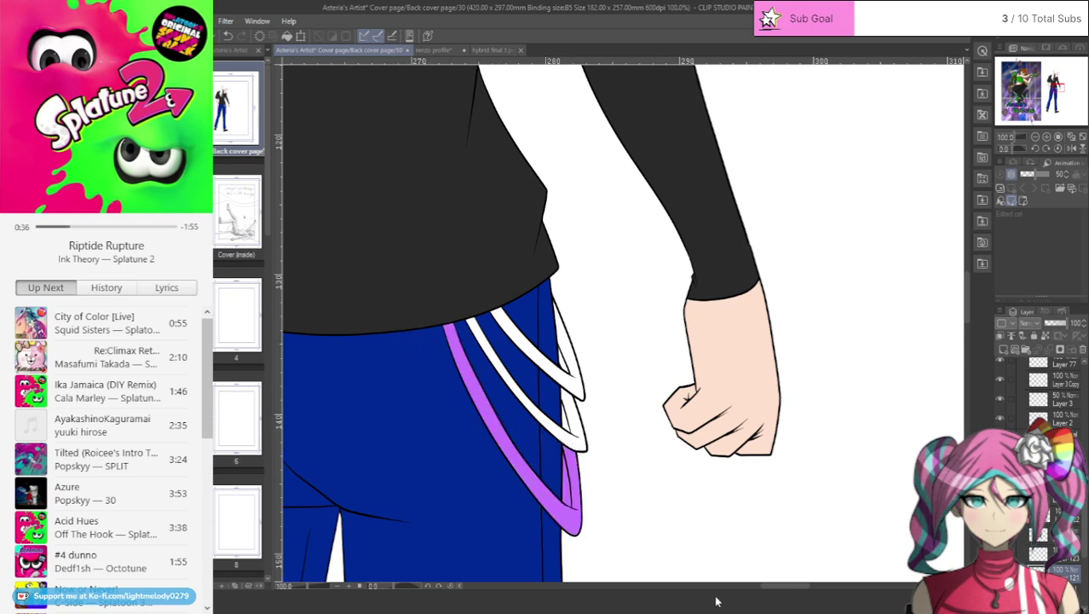
scroll(567, 512, up, 2)
drag(1049, 87, 1055, 90)
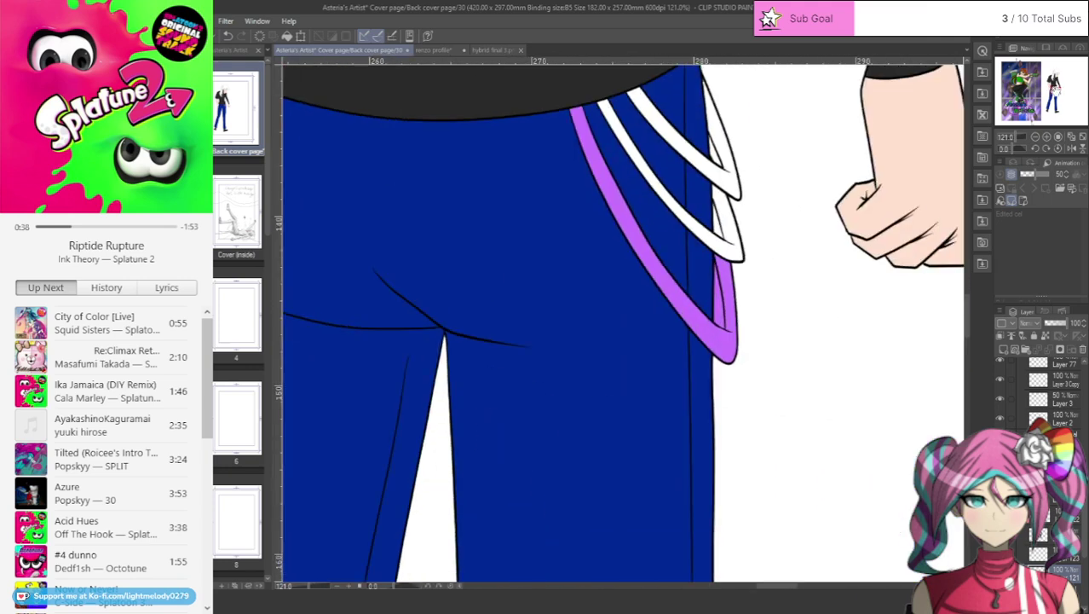
scroll(914, 146, up, 1)
click(225, 37)
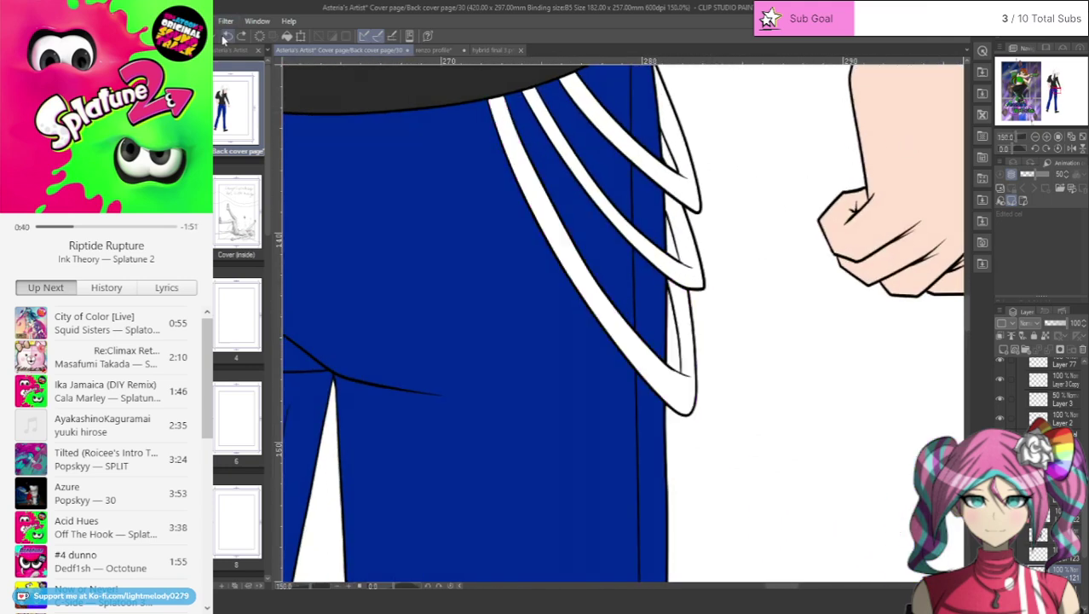
- Refill the longest hip strap with purple, inspect its edges closely, and undo the colour again
mouse_move(474, 93)
mouse_down()
mouse_move(503, 222)
mouse_move(572, 370)
mouse_move(667, 440)
mouse_move(725, 391)
mouse_move(720, 321)
mouse_move(688, 267)
mouse_move(670, 266)
mouse_move(668, 344)
mouse_move(573, 207)
mouse_move(502, 89)
mouse_up()
scroll(762, 343, up, 3)
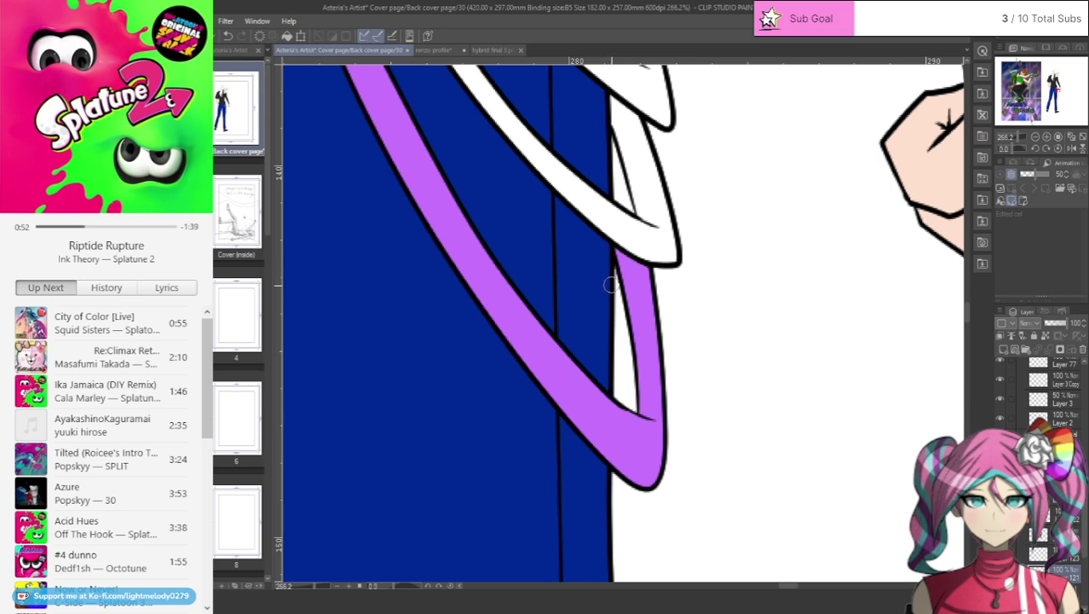
scroll(606, 251, down, 5)
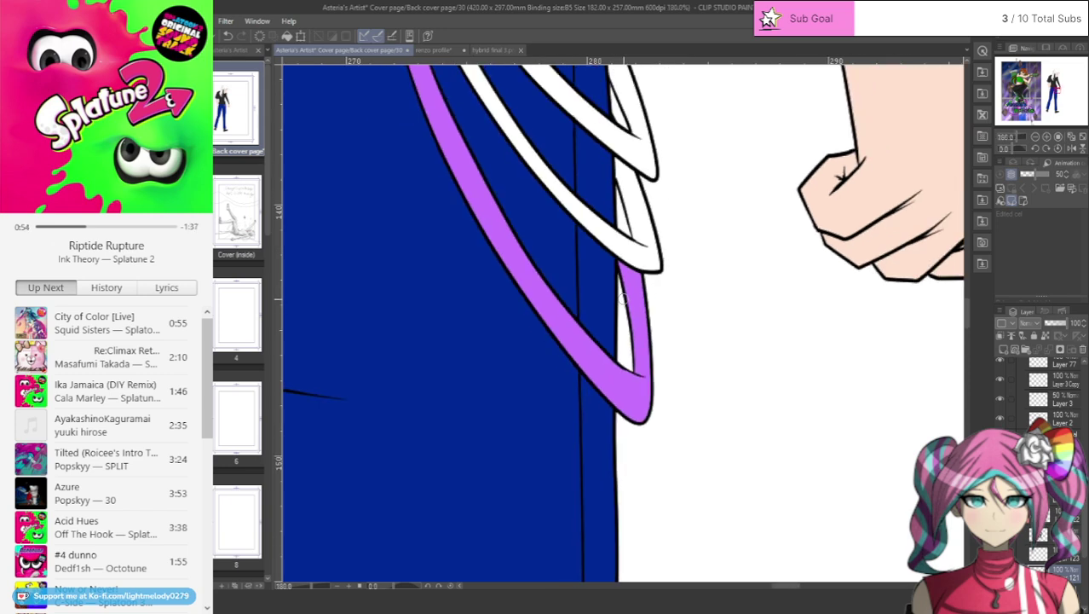
scroll(670, 188, up, 3)
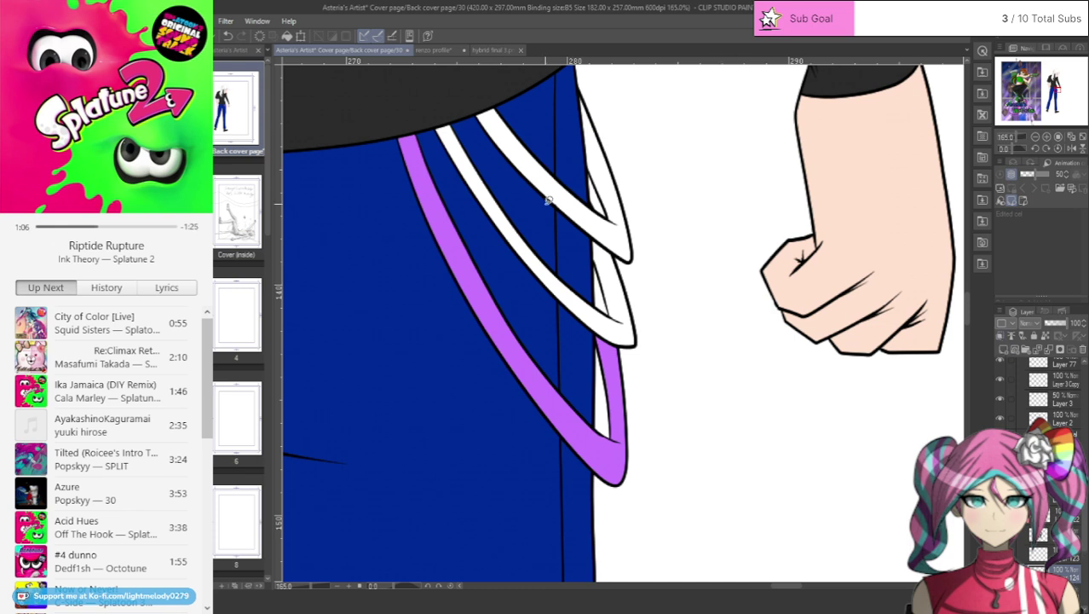
key(ctrl+z)
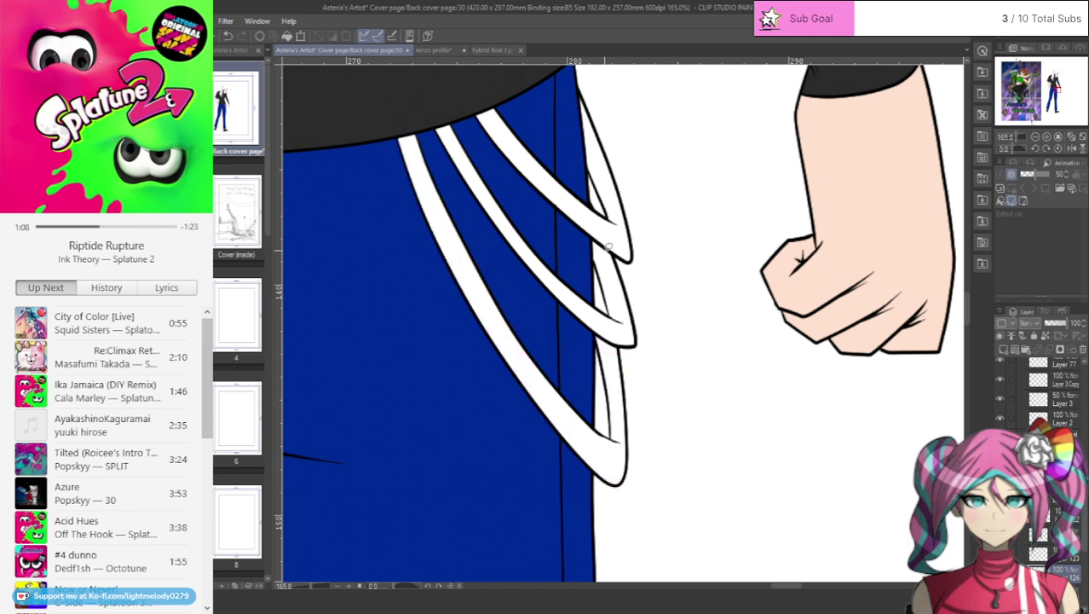
- Fill the middle strap hanging from the figure's hip with brown, including its part behind the leg
mouse_move(430, 119)
mouse_down()
mouse_move(497, 260)
mouse_move(543, 311)
mouse_move(586, 340)
mouse_move(638, 350)
mouse_move(644, 322)
mouse_move(619, 246)
mouse_move(587, 227)
mouse_move(603, 296)
mouse_move(521, 198)
mouse_move(448, 79)
mouse_up()
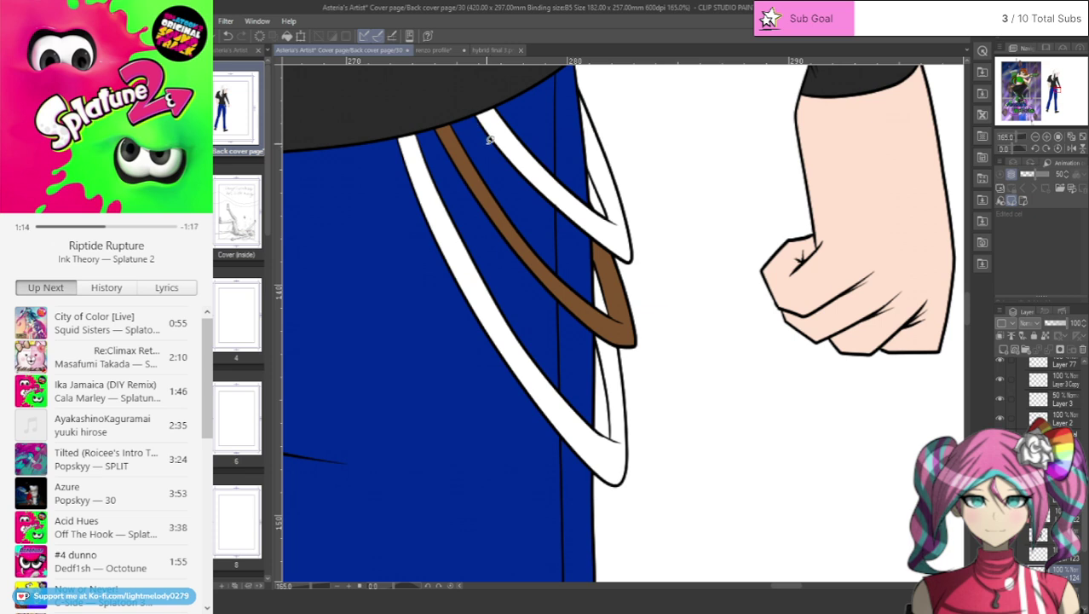
scroll(560, 186, up, 3)
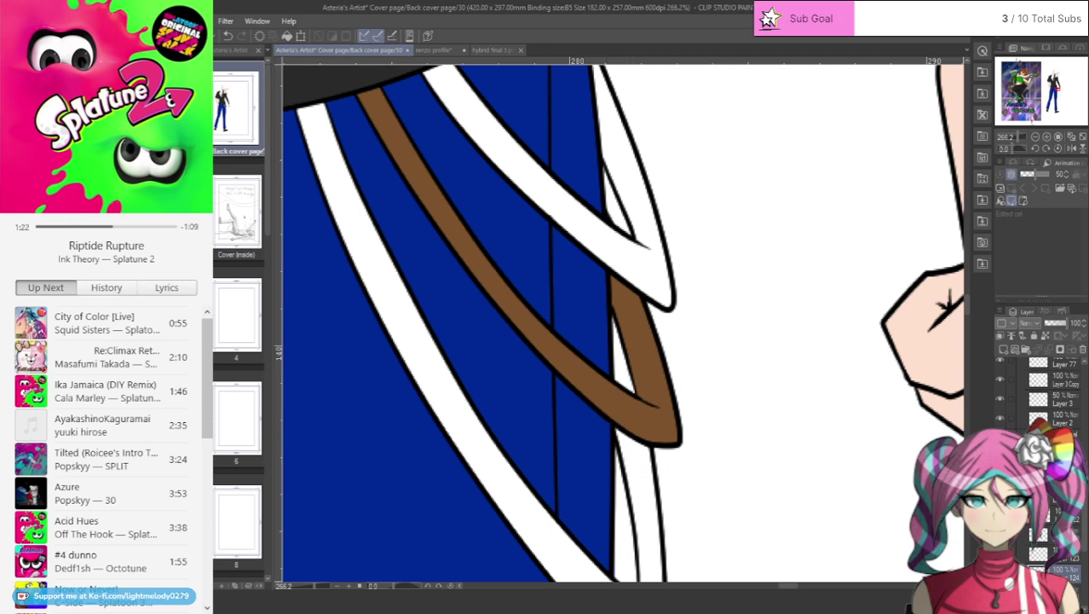
- Undo the middle hip strap's brown fill, and colour the shortest strap green on another layer, including its part behind the leg
key(ctrl+z)
click(1047, 556)
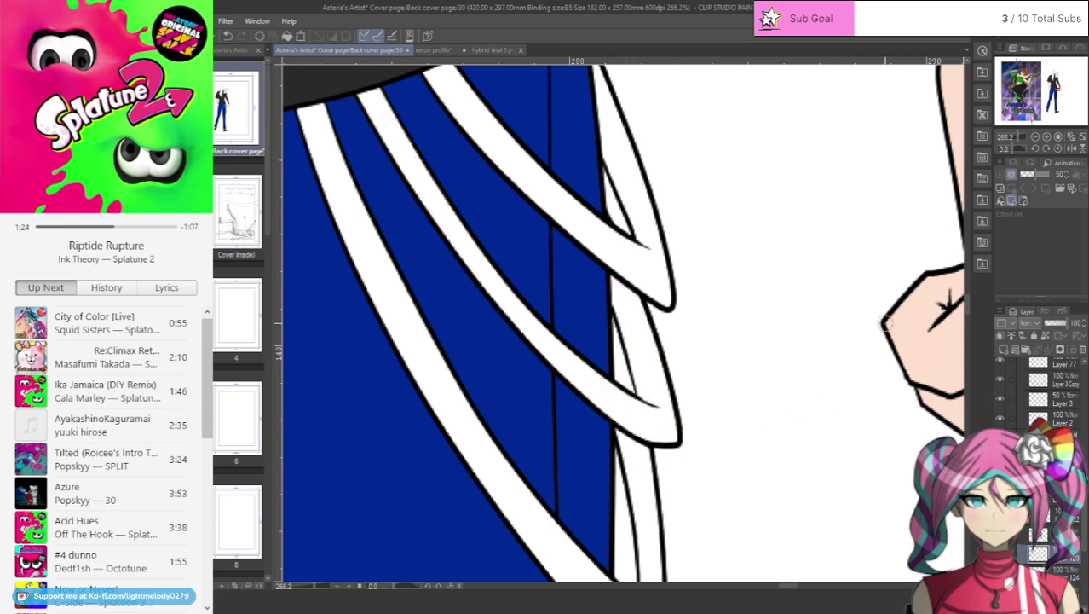
scroll(886, 324, down, 15)
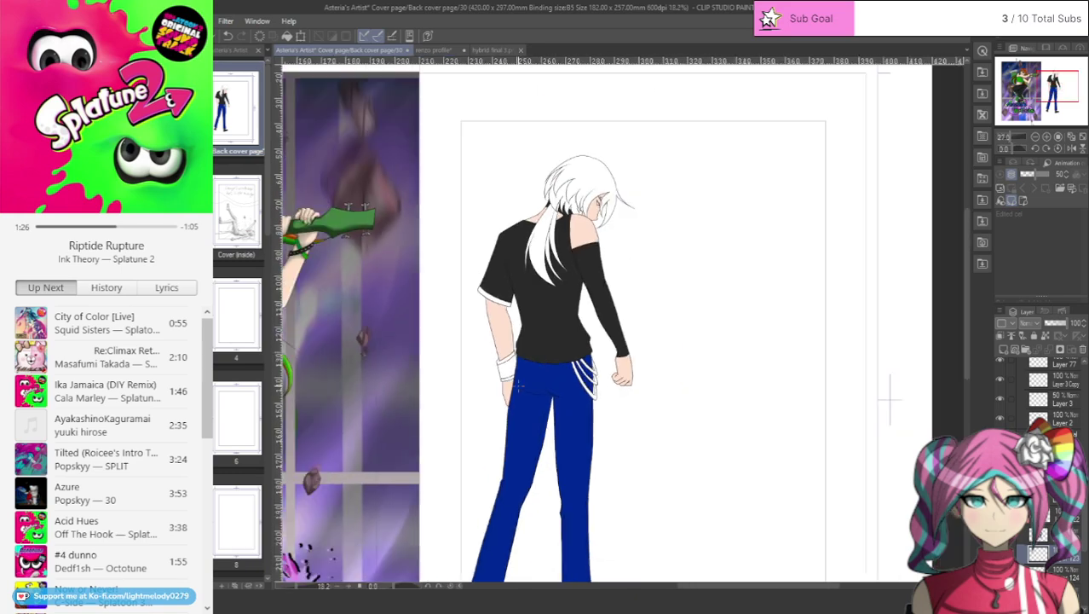
scroll(437, 311, up, 5)
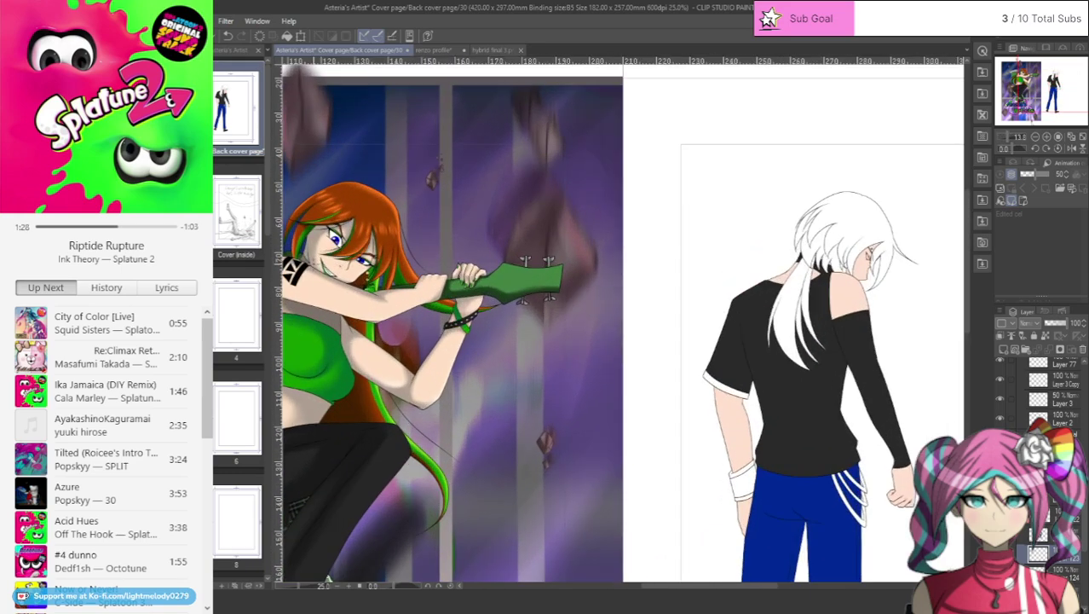
scroll(504, 378, up, 4)
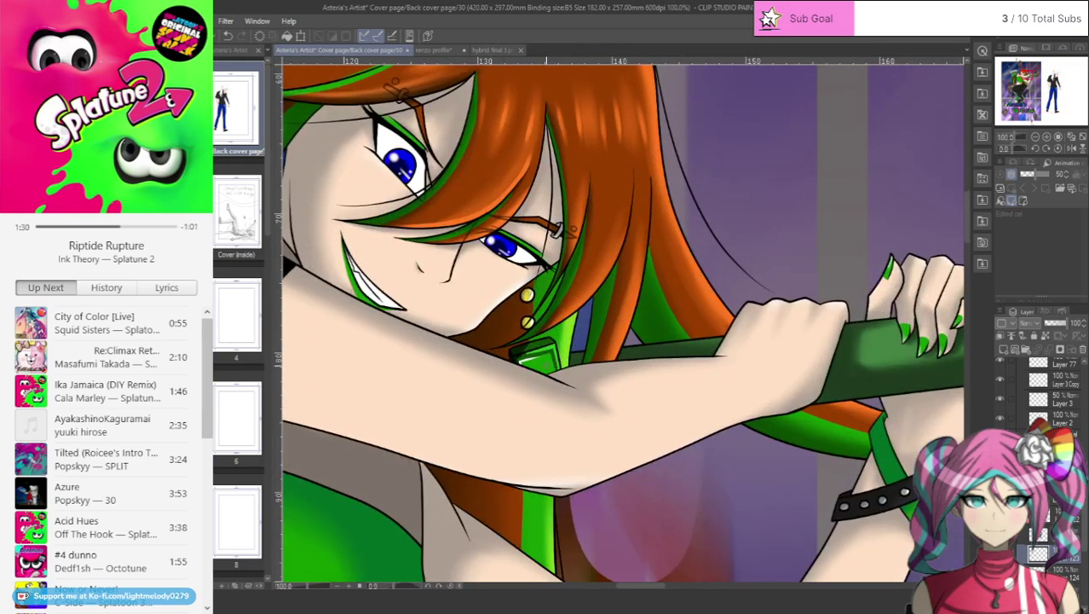
scroll(537, 375, down, 7)
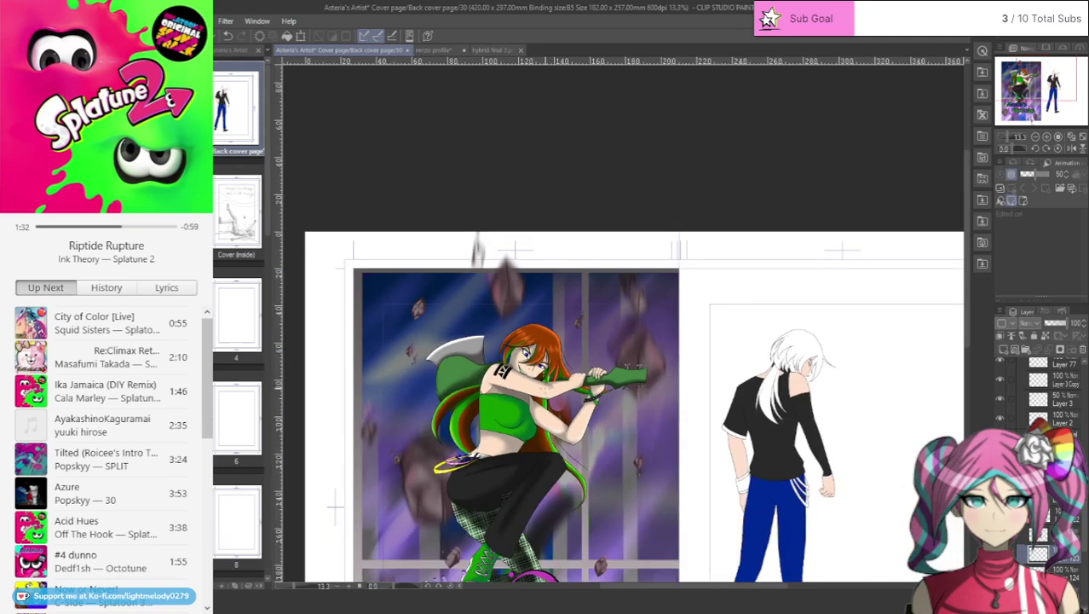
scroll(822, 503, up, 9)
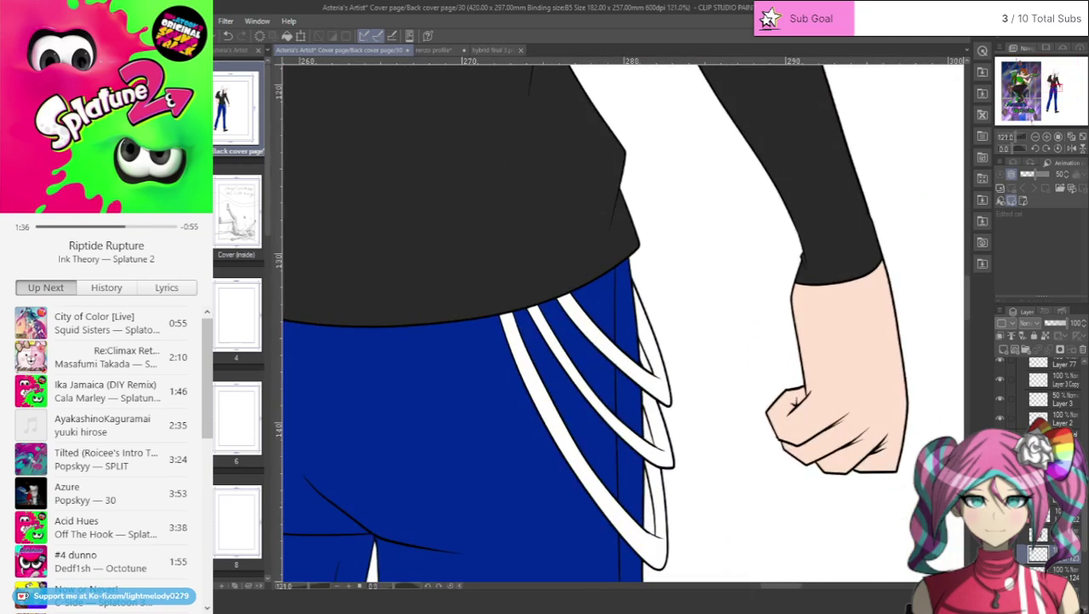
mouse_move(543, 290)
mouse_down()
mouse_move(583, 351)
mouse_move(679, 410)
mouse_move(681, 368)
mouse_move(648, 271)
mouse_move(636, 258)
mouse_move(627, 270)
mouse_move(648, 357)
mouse_move(565, 278)
mouse_up()
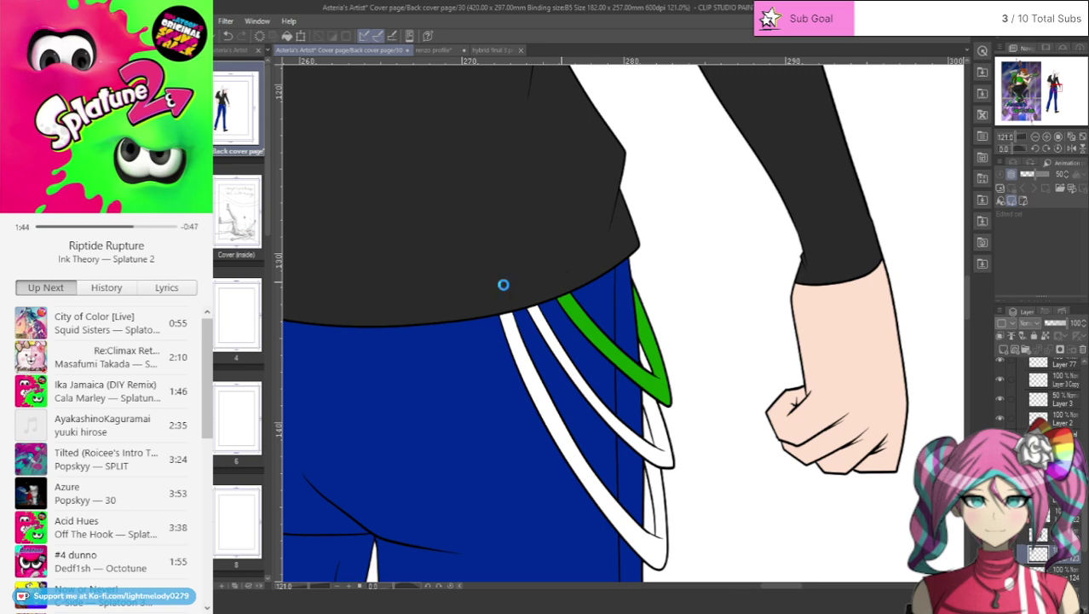
- Colour the middle hip strap brown and the longest strap purple, and give the short sleeve a blue trim
scroll(606, 296, up, 5)
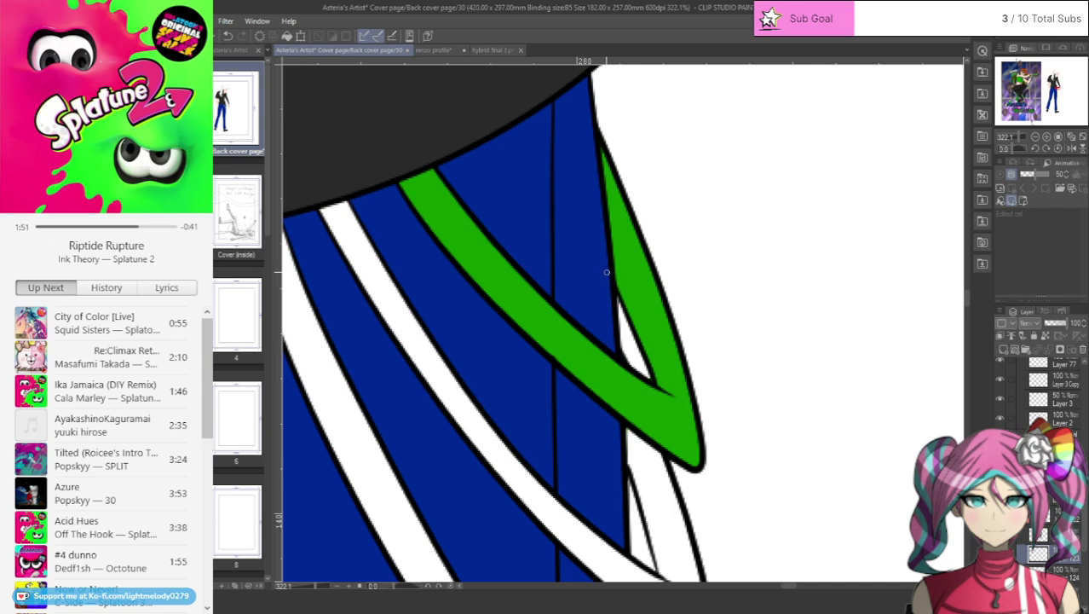
ctrl+shift+click(556, 373)
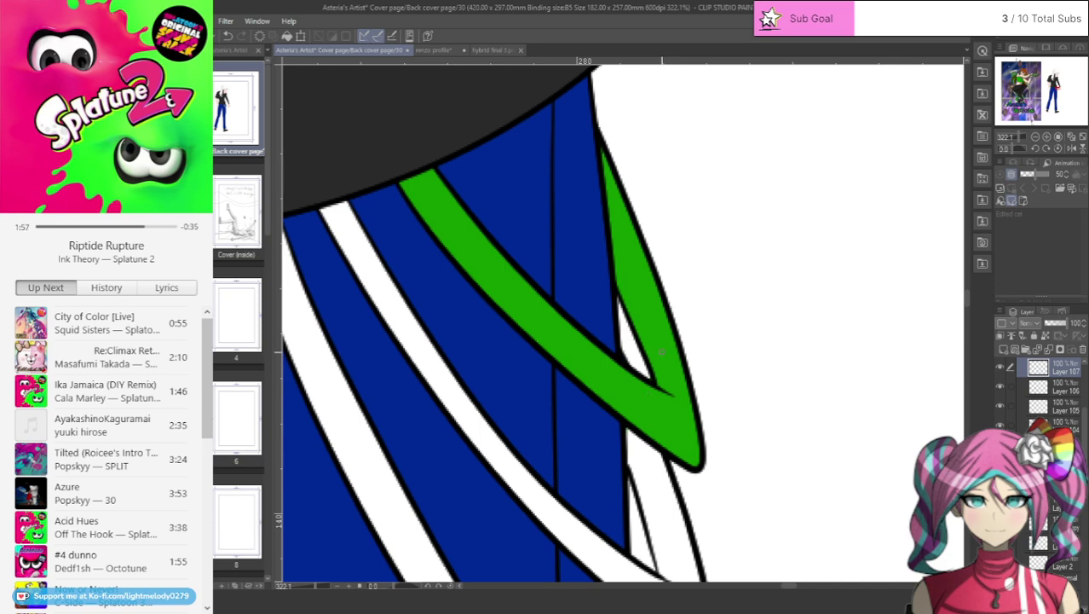
ctrl+shift+click(635, 360)
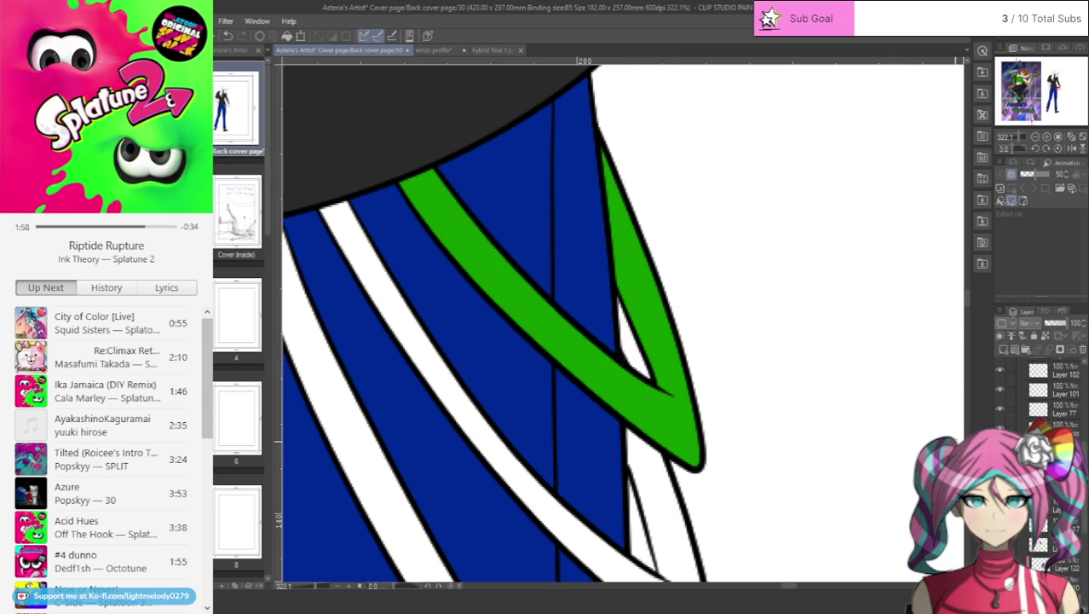
scroll(1041, 543, down, 2)
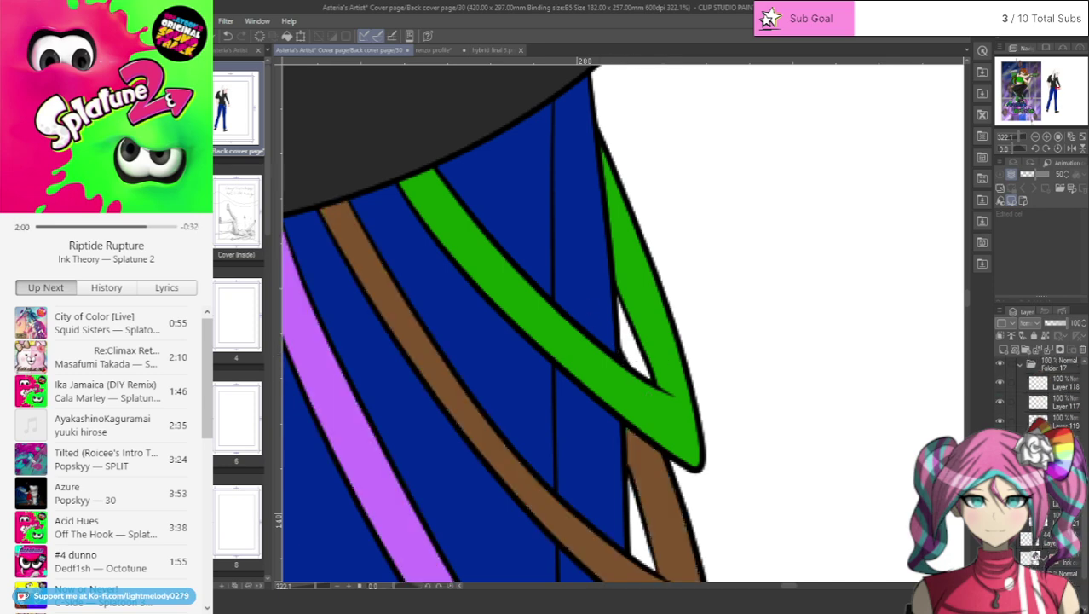
scroll(648, 389, down, 4)
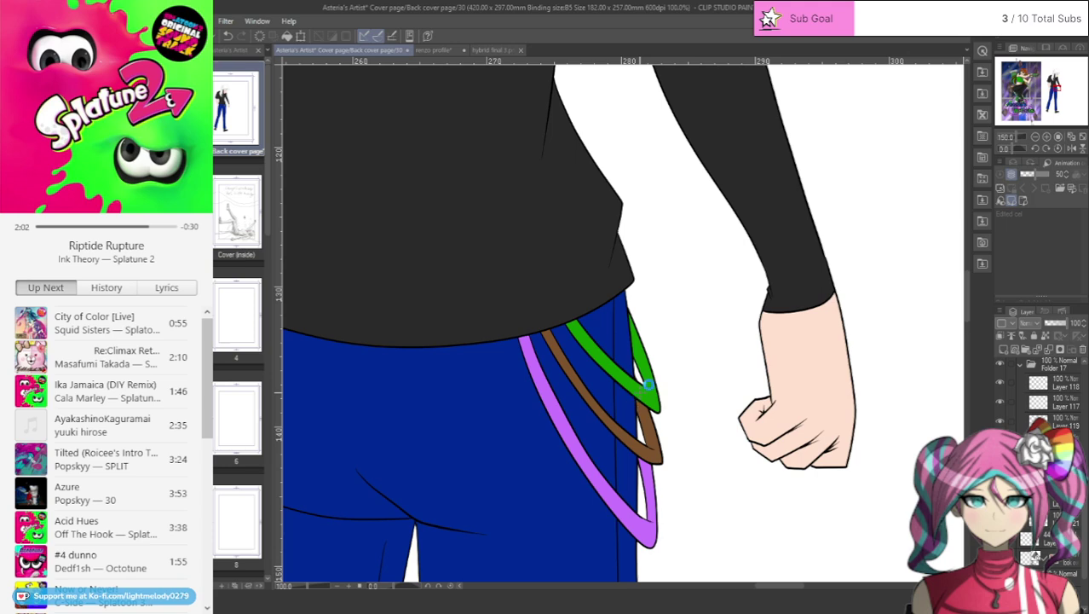
scroll(612, 319, down, 2)
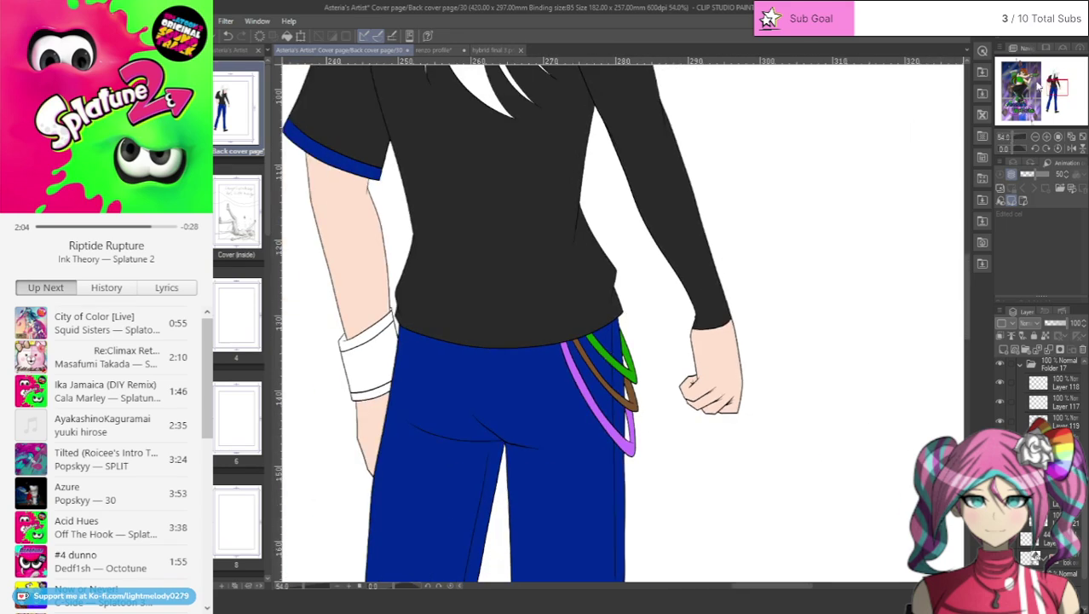
- Check the wristband's design and colours in the renzo profile drawing, and return to the back cover
drag(487, 334, 695, 432)
scroll(695, 432, up, 2)
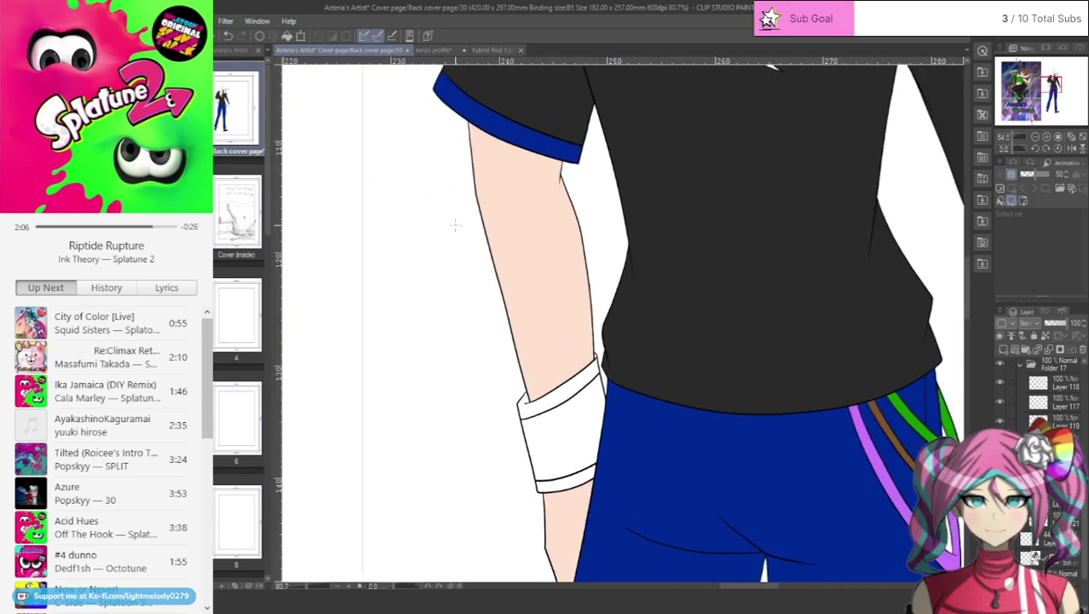
click(430, 45)
scroll(647, 465, up, 3)
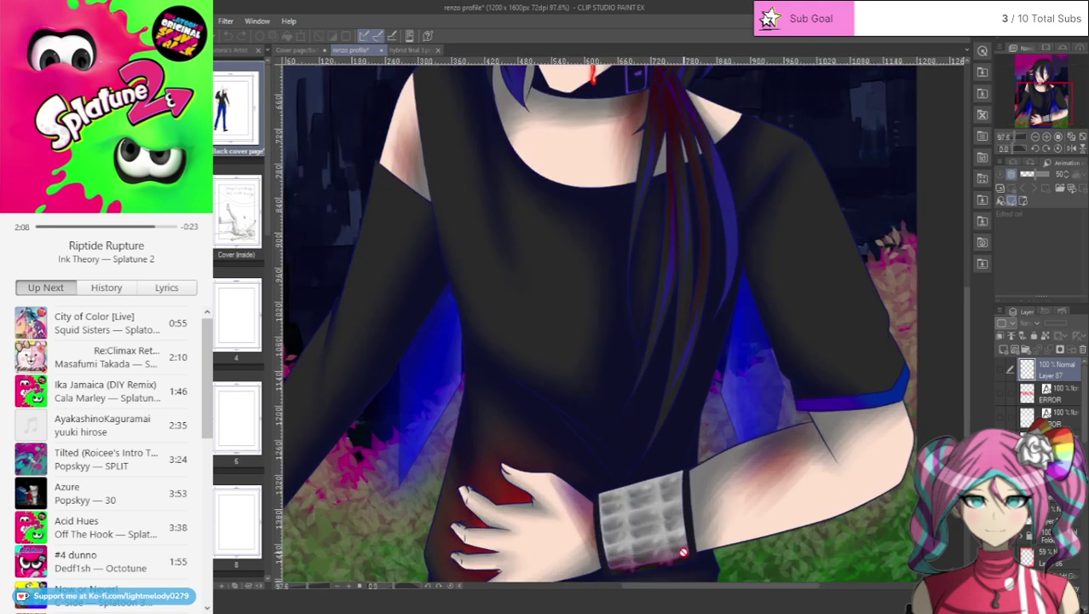
click(298, 49)
scroll(1074, 572, down, 3)
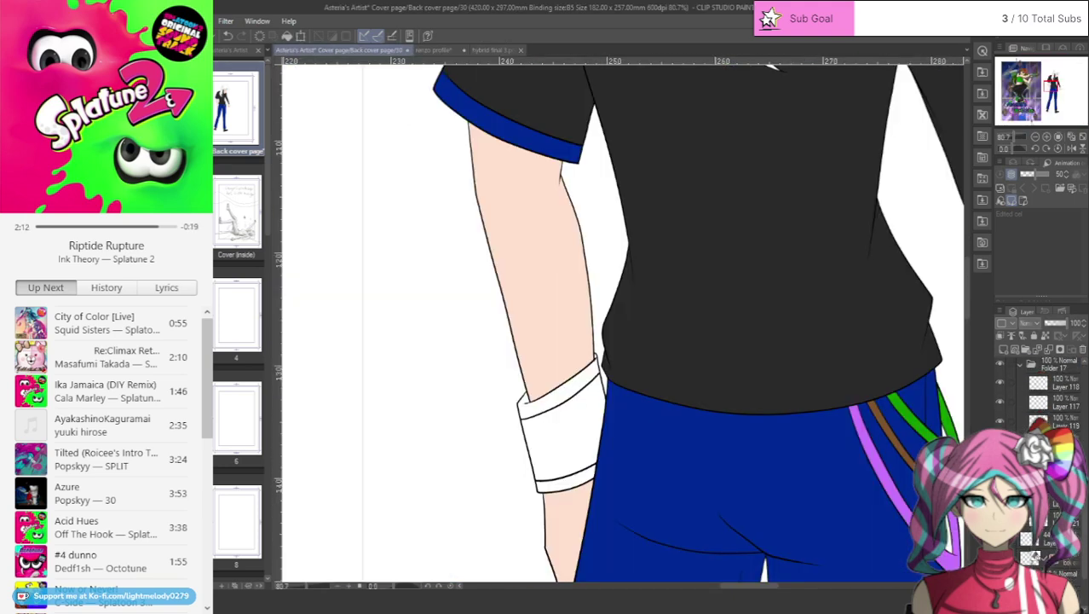
- Fill the wristband's upper and lower borders with black, and erase the black spill over the trousers
scroll(641, 464, up, 3)
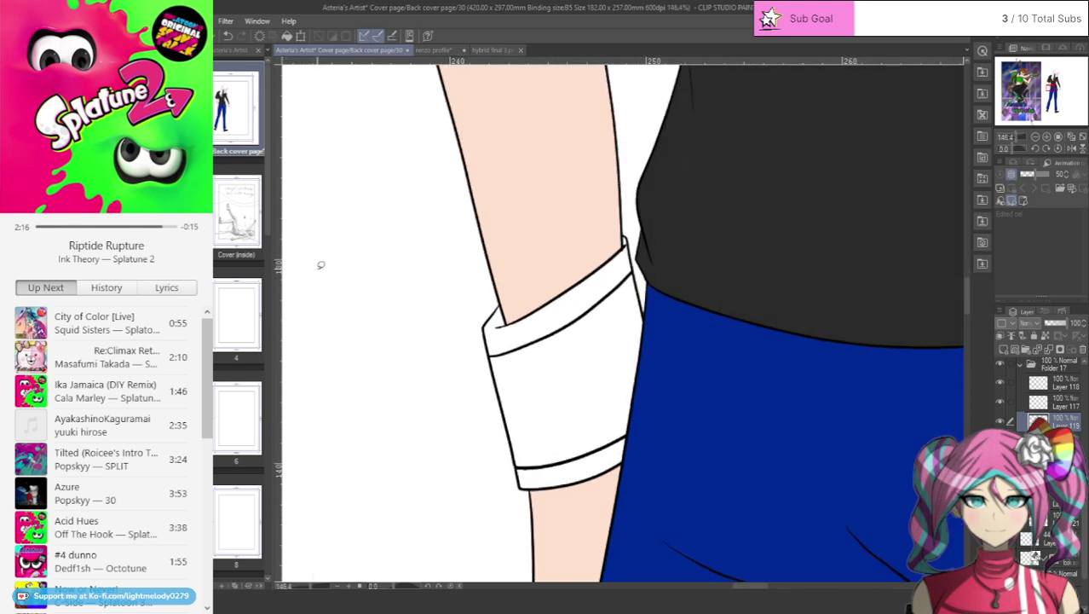
mouse_move(525, 438)
mouse_down()
mouse_move(499, 474)
mouse_move(556, 436)
mouse_up()
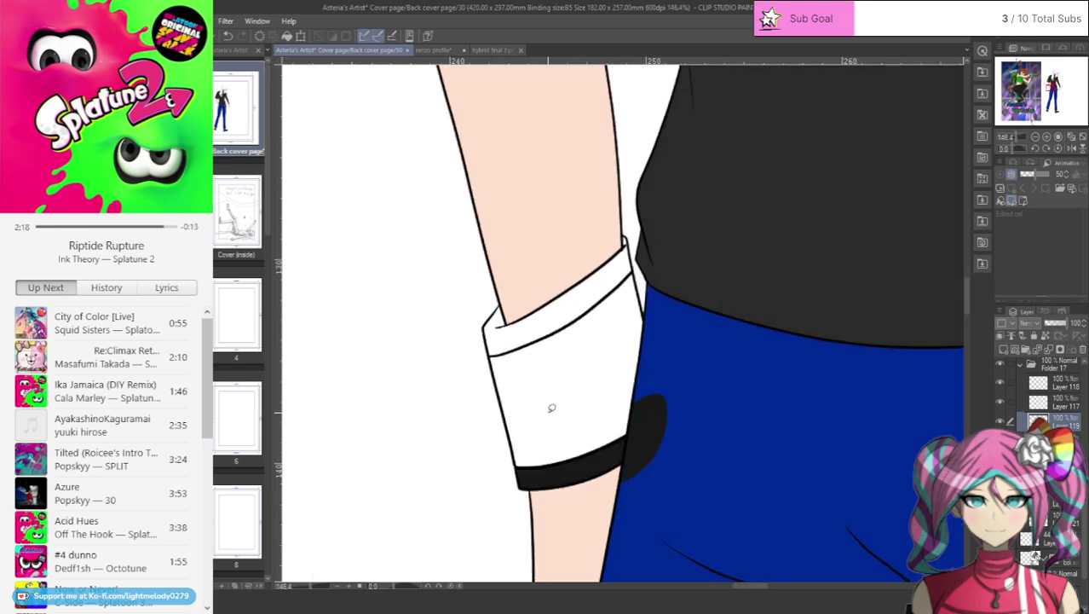
mouse_move(502, 283)
mouse_down()
mouse_move(568, 338)
mouse_move(631, 284)
mouse_move(639, 243)
mouse_move(606, 209)
mouse_up()
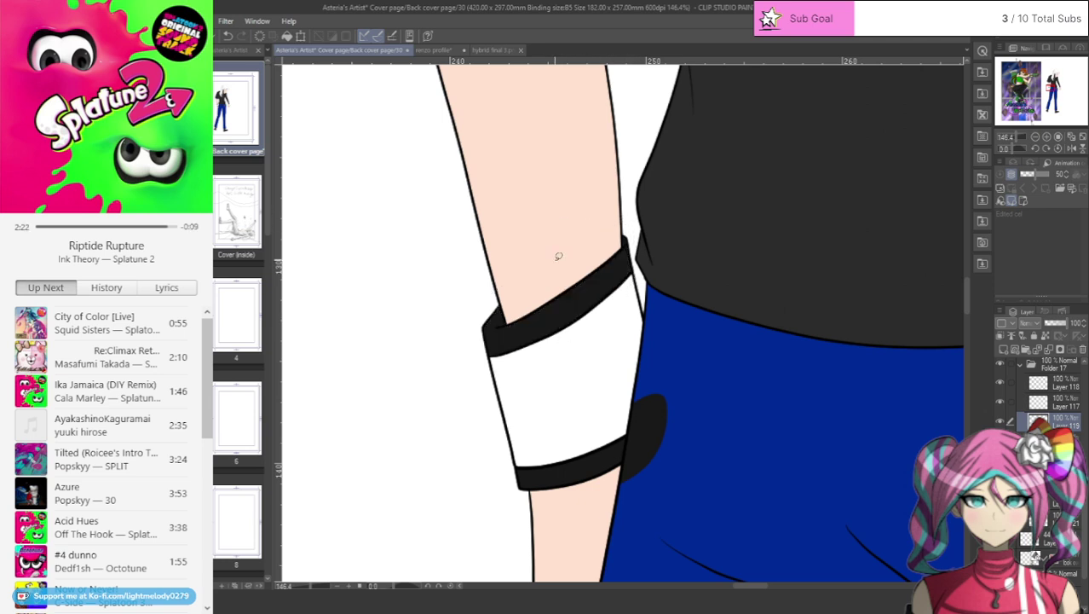
scroll(697, 469, up, 3)
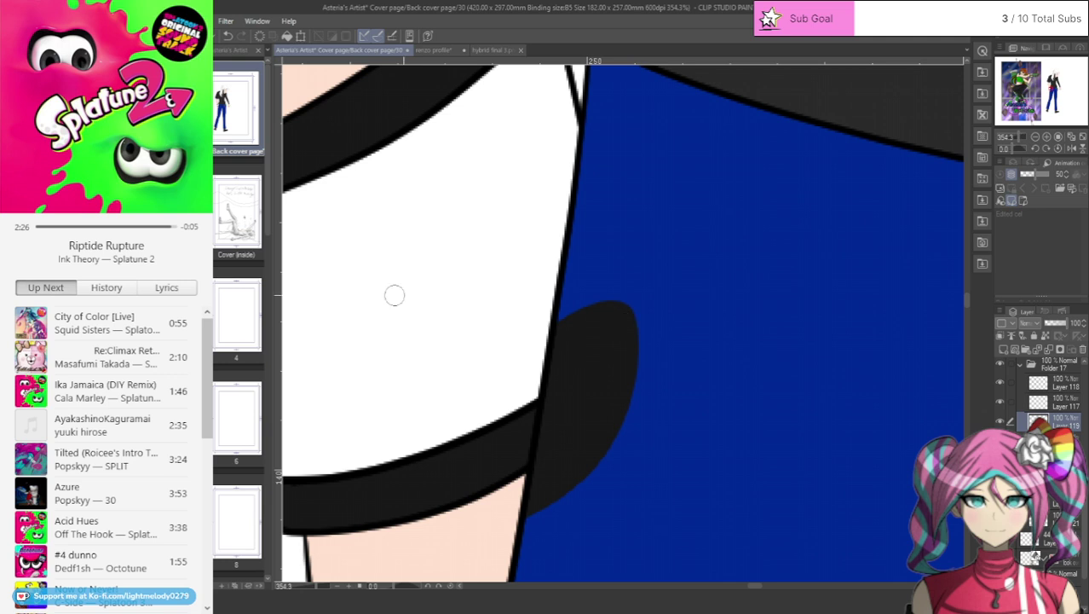
mouse_move(616, 301)
mouse_down()
mouse_move(633, 377)
mouse_move(647, 296)
mouse_move(611, 486)
mouse_move(625, 280)
mouse_move(606, 384)
mouse_move(591, 384)
mouse_move(573, 340)
mouse_move(556, 343)
mouse_move(559, 316)
mouse_move(530, 540)
mouse_move(550, 513)
mouse_move(548, 448)
mouse_move(567, 513)
mouse_move(564, 357)
mouse_move(582, 424)
mouse_move(630, 289)
mouse_up()
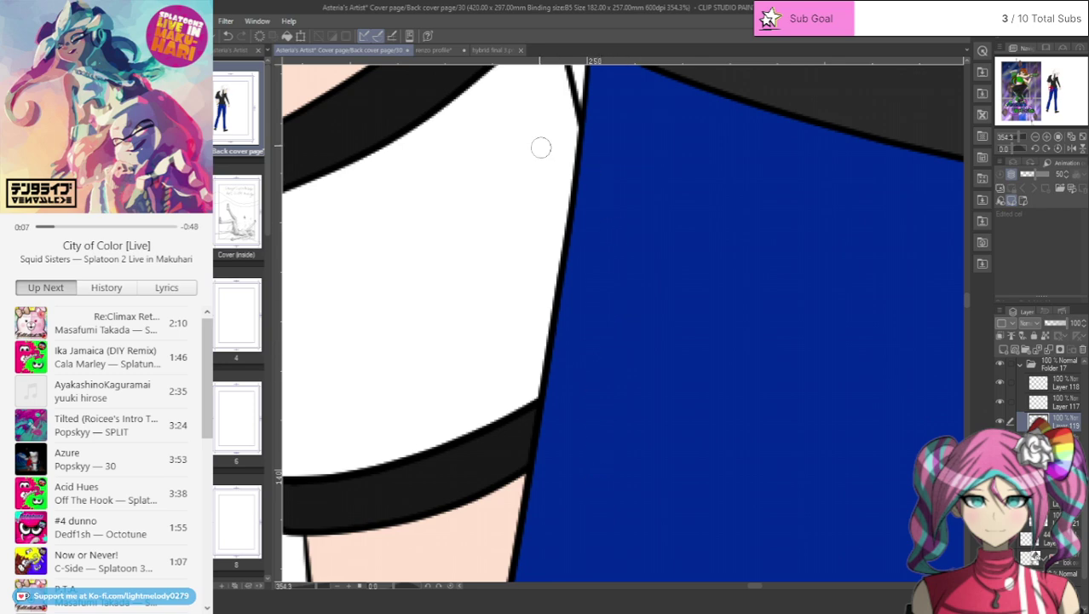
- Examine the wristband's grey colouring in the renzo profile drawing without its reddish overlay, and return to the back cover
click(439, 50)
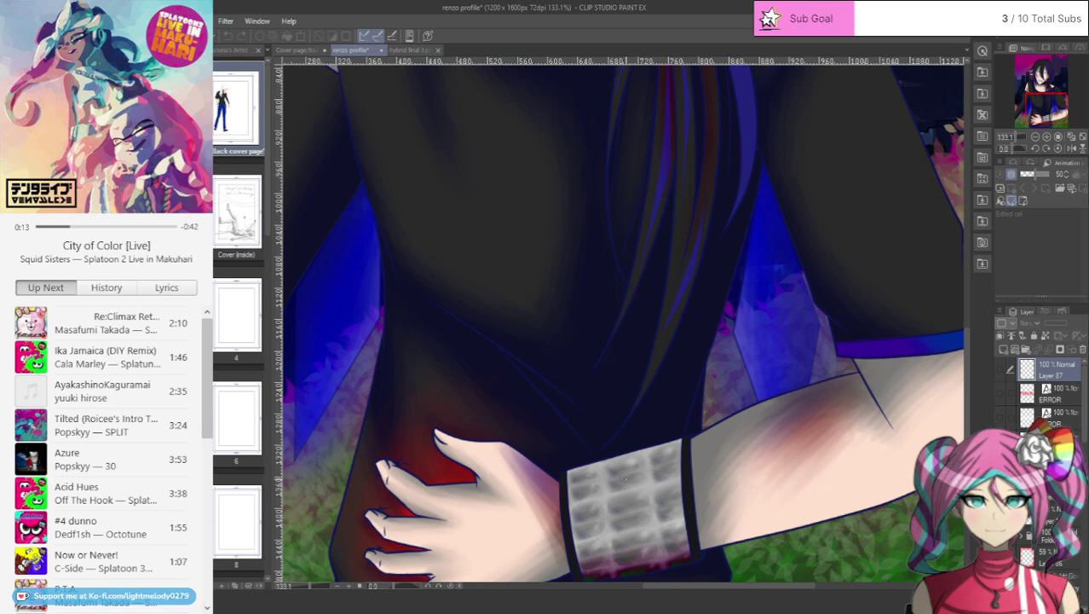
ctrl+shift+click(626, 478)
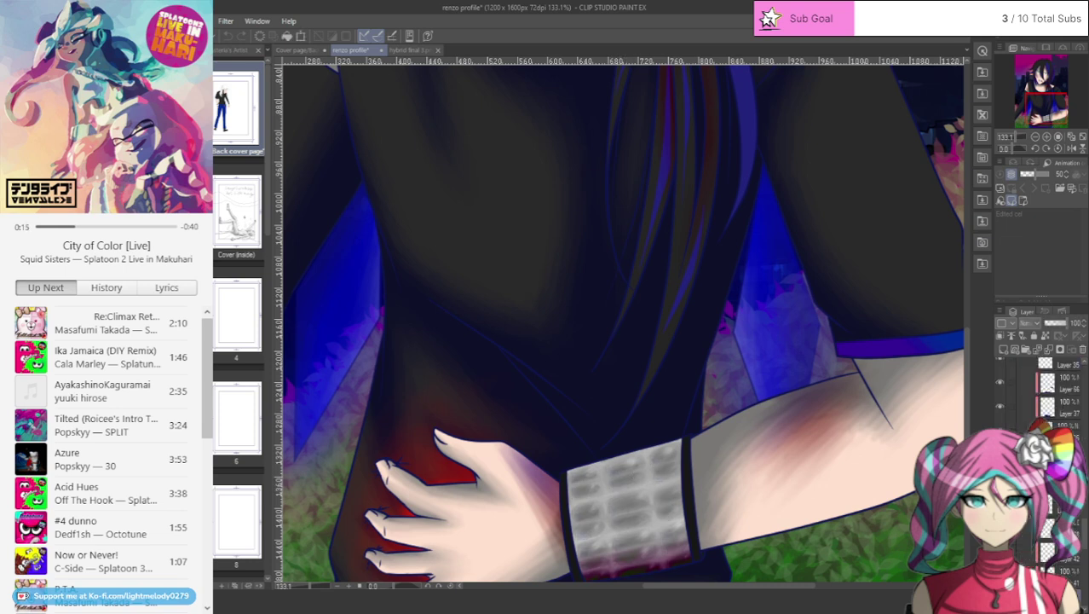
key(ctrl+z)
key(ctrl+z)
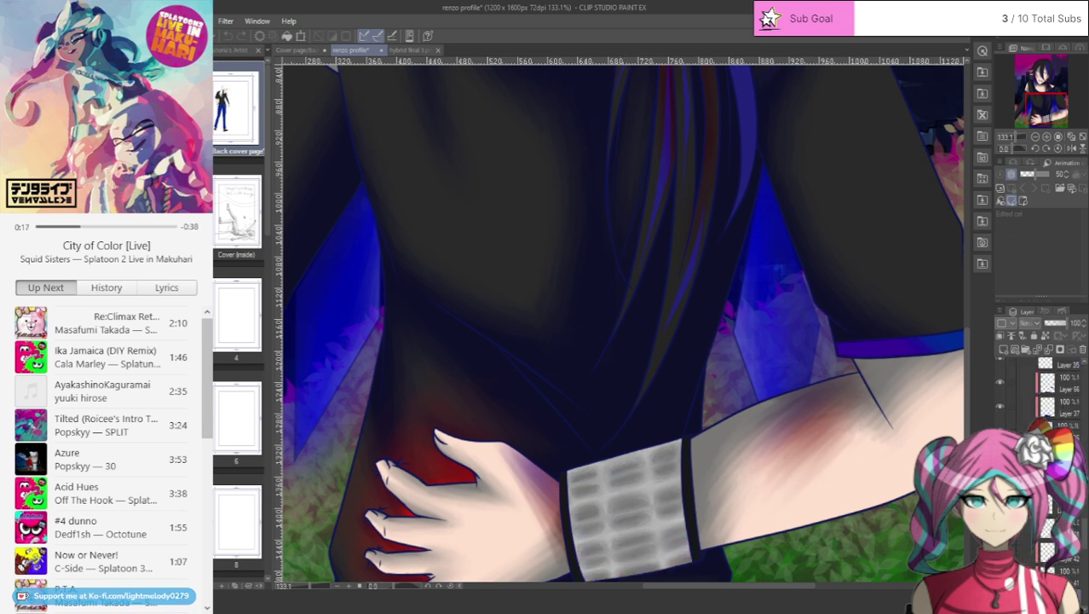
scroll(1077, 520, down, 2)
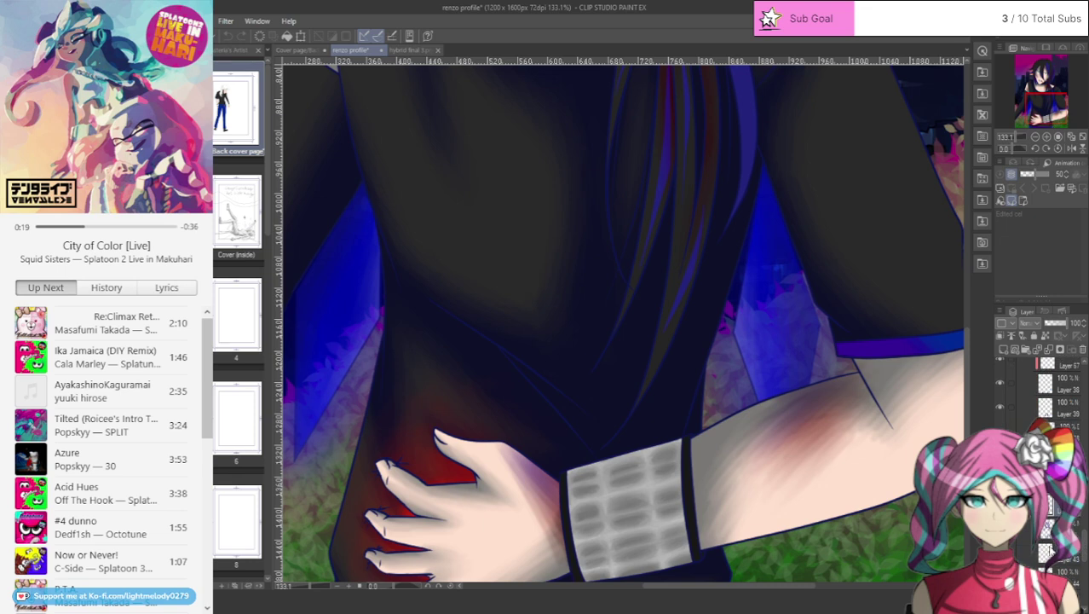
key(ctrl+z)
key(ctrl+y)
click(410, 51)
click(300, 50)
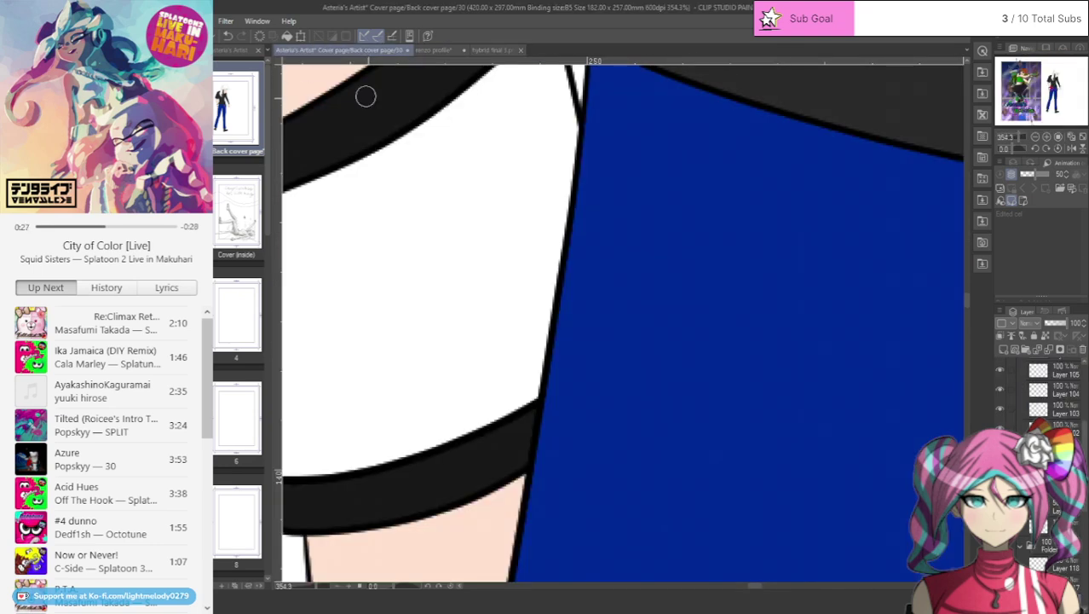
- Add a new layer and fill the wristband's main panel between the black borders with grey
scroll(394, 124, down, 5)
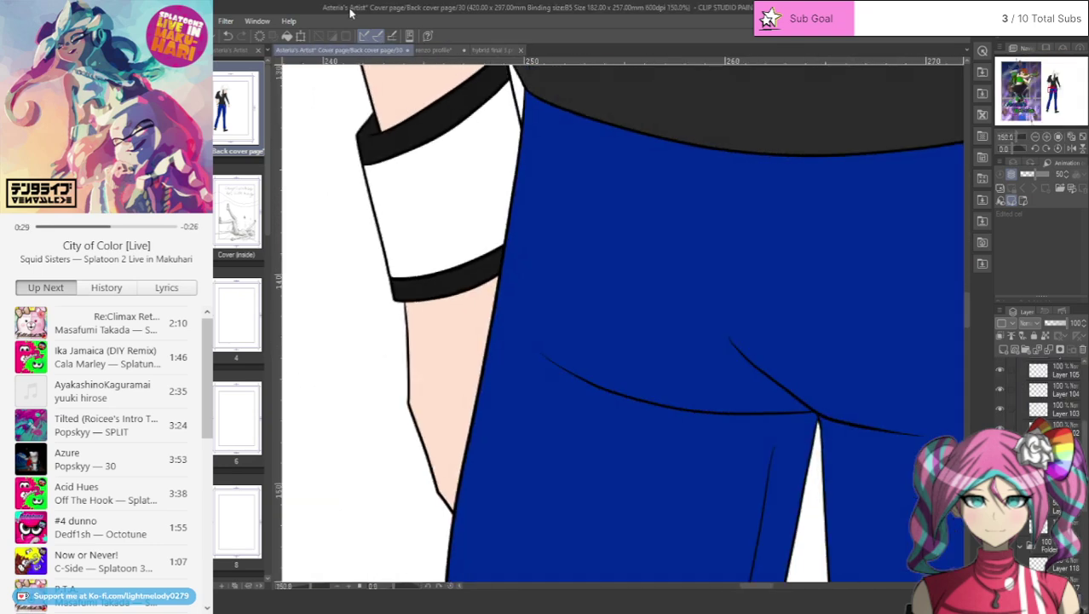
scroll(1057, 478, up, 5)
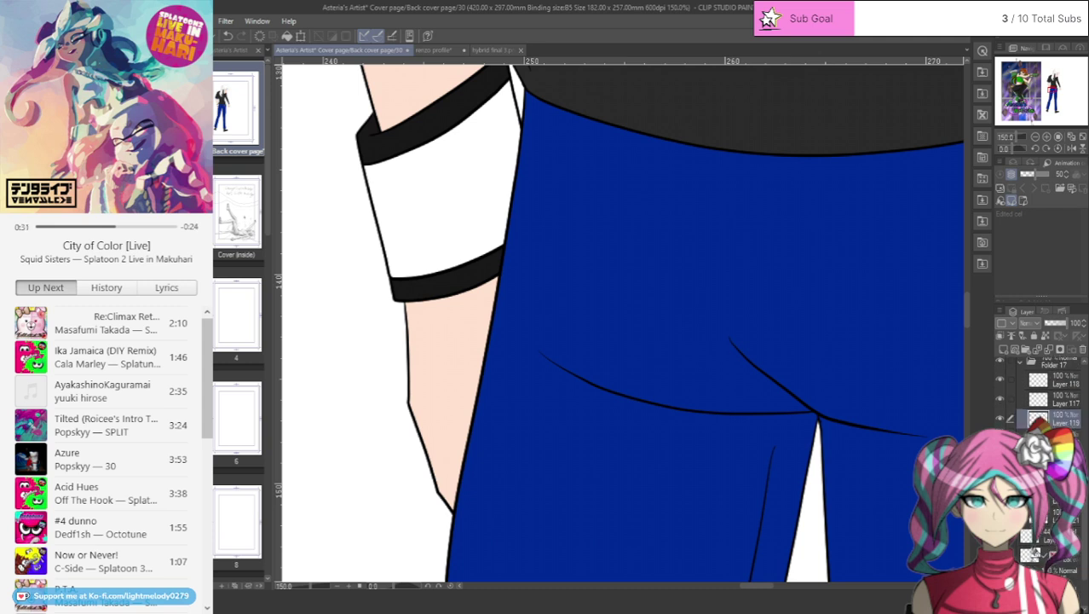
click(1004, 349)
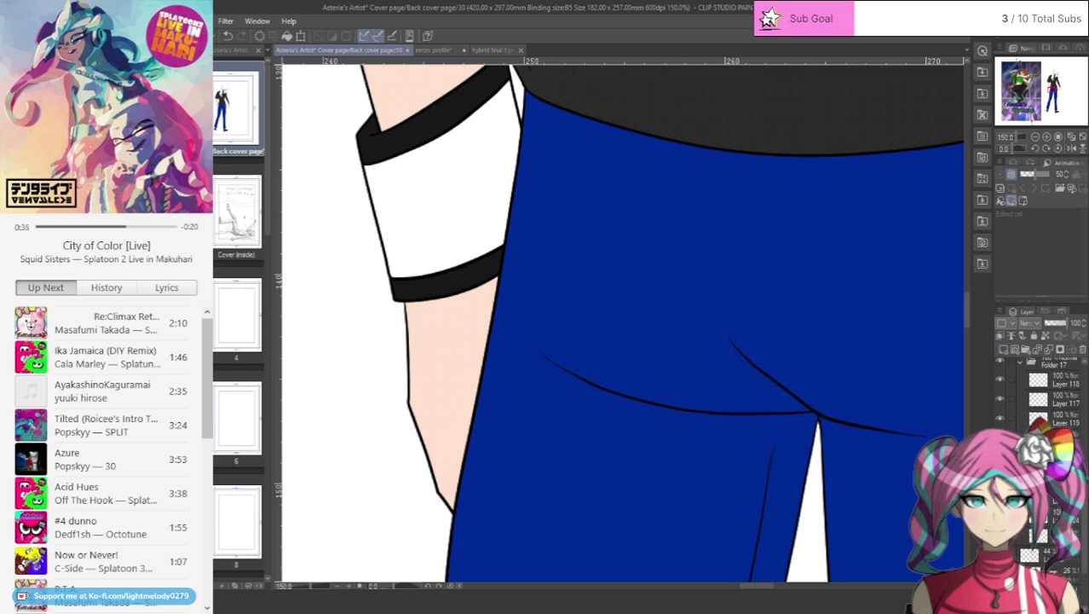
scroll(349, 155, down, 3)
scroll(914, 80, up, 2)
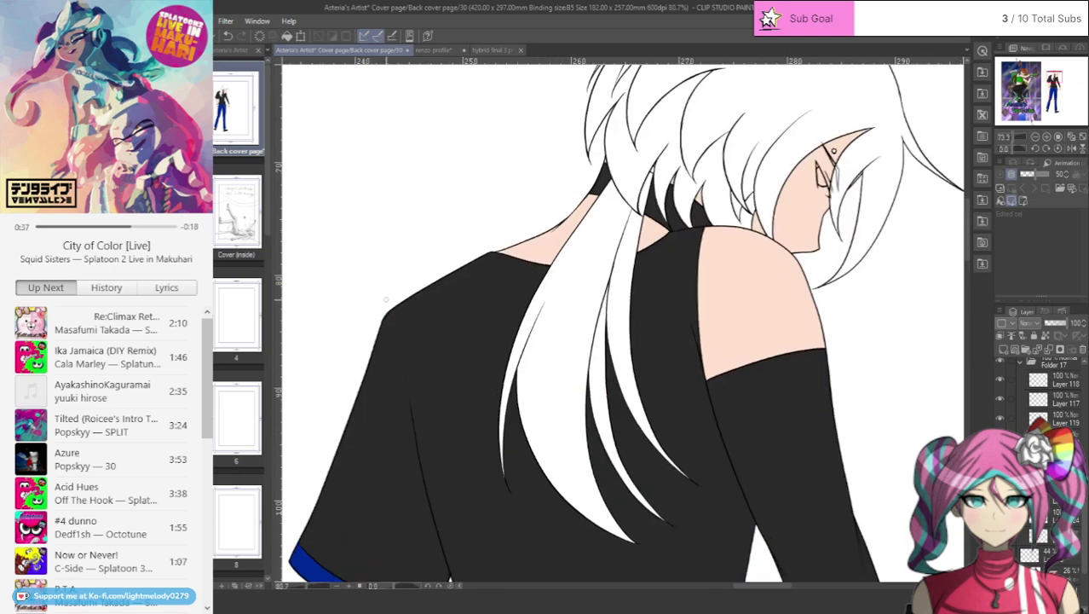
mouse_move(1034, 79)
mouse_down()
mouse_move(1027, 85)
mouse_move(1045, 87)
mouse_up()
scroll(589, 318, up, 4)
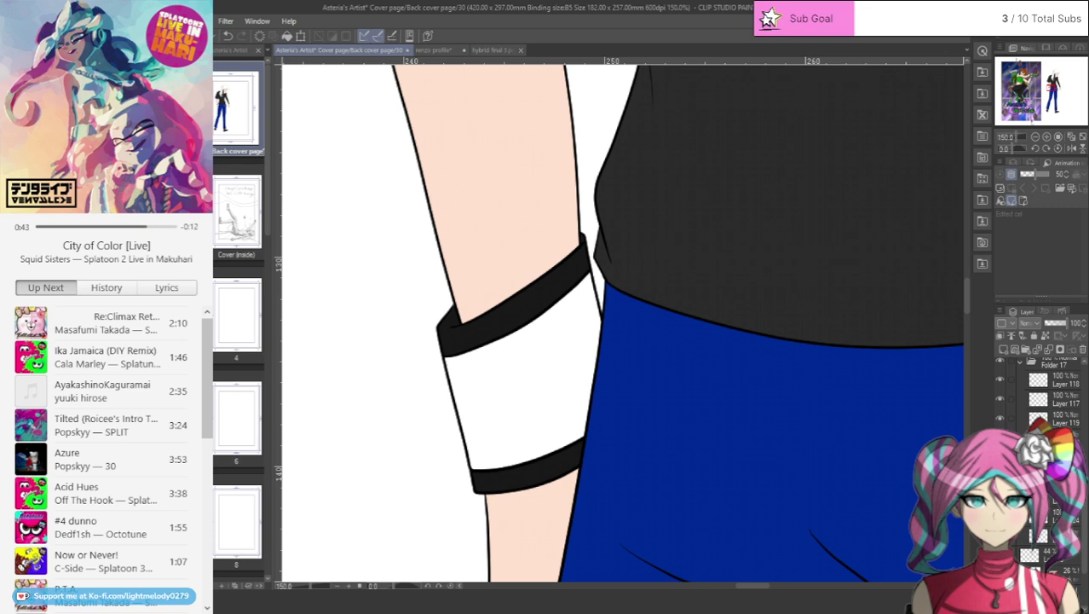
mouse_move(437, 351)
mouse_down()
mouse_move(520, 317)
mouse_move(594, 253)
mouse_move(615, 360)
mouse_move(613, 417)
mouse_move(589, 445)
mouse_move(498, 480)
mouse_move(457, 470)
mouse_move(438, 328)
mouse_up()
scroll(443, 312, up, 4)
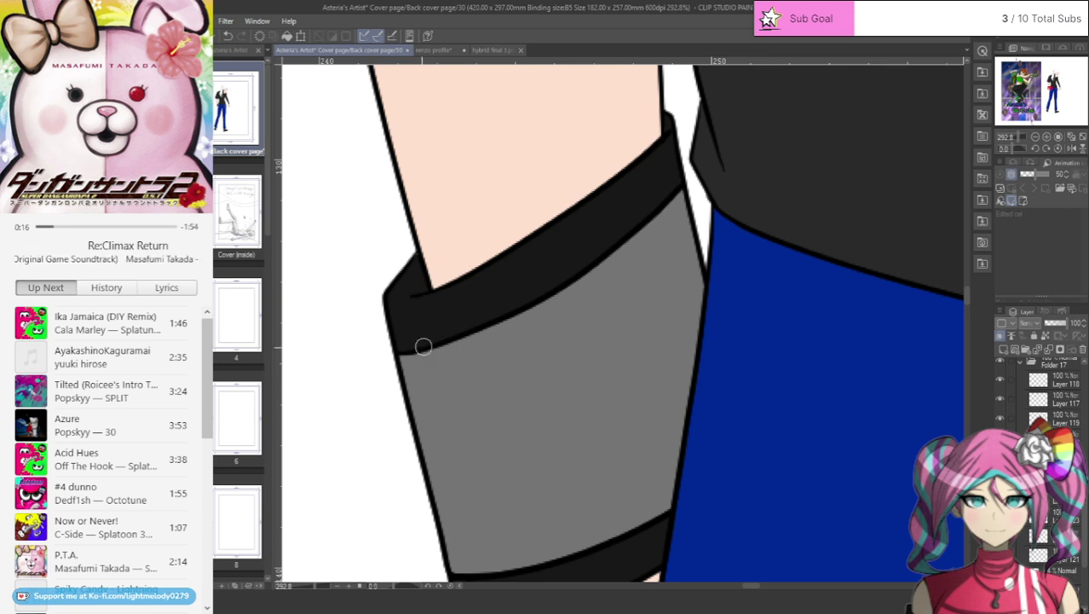
- Paint a thin light highlight along the outer side of the grey wristband, and open the renzo profile drawing for comparison
drag(440, 379, 487, 564)
drag(437, 371, 489, 568)
scroll(494, 507, down, 6)
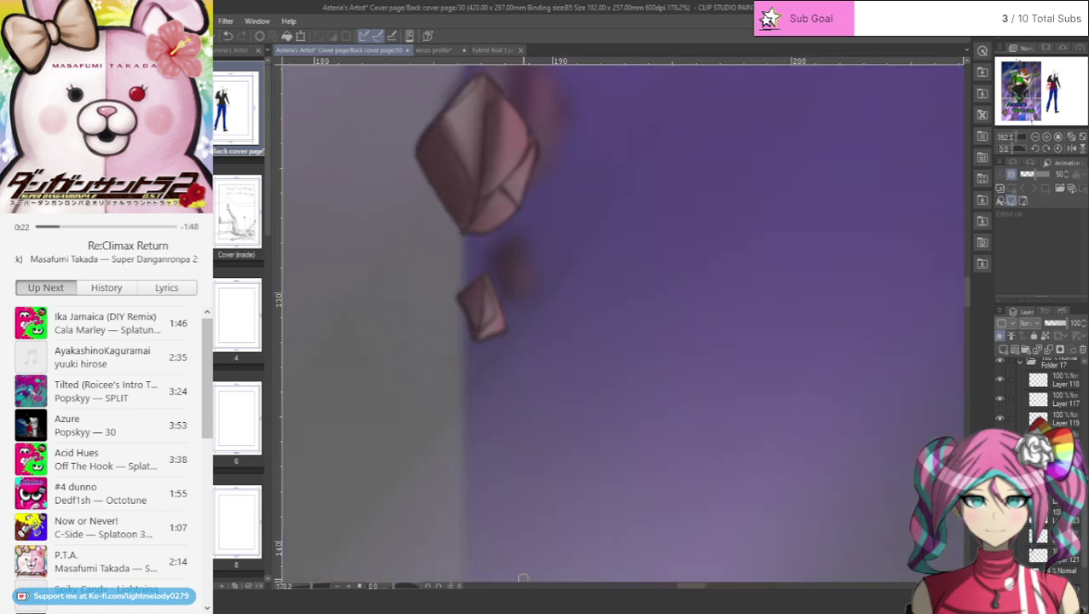
drag(690, 588, 747, 579)
drag(963, 278, 970, 298)
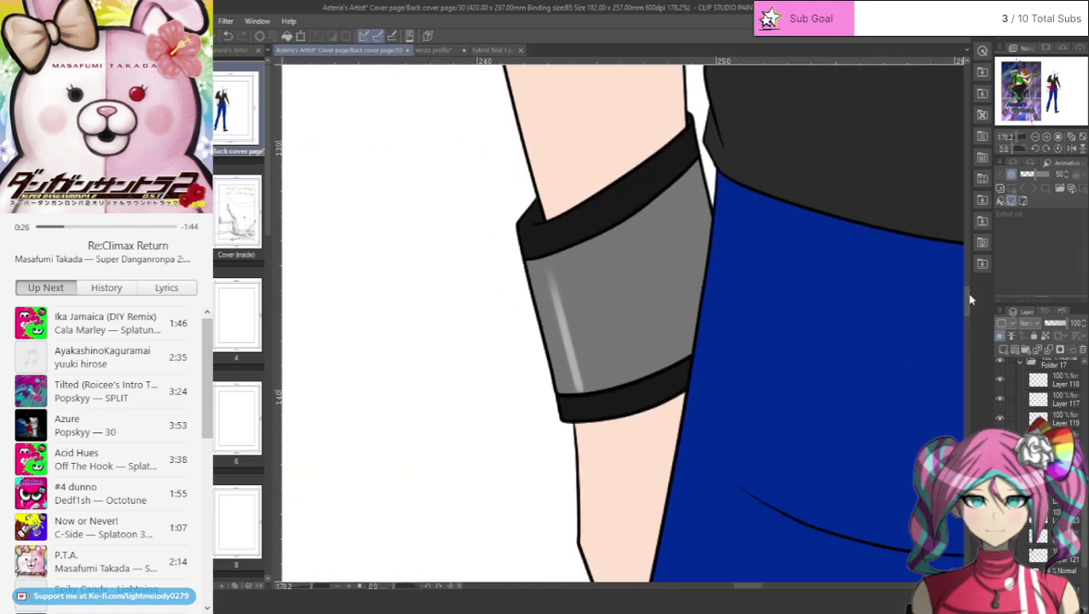
click(434, 51)
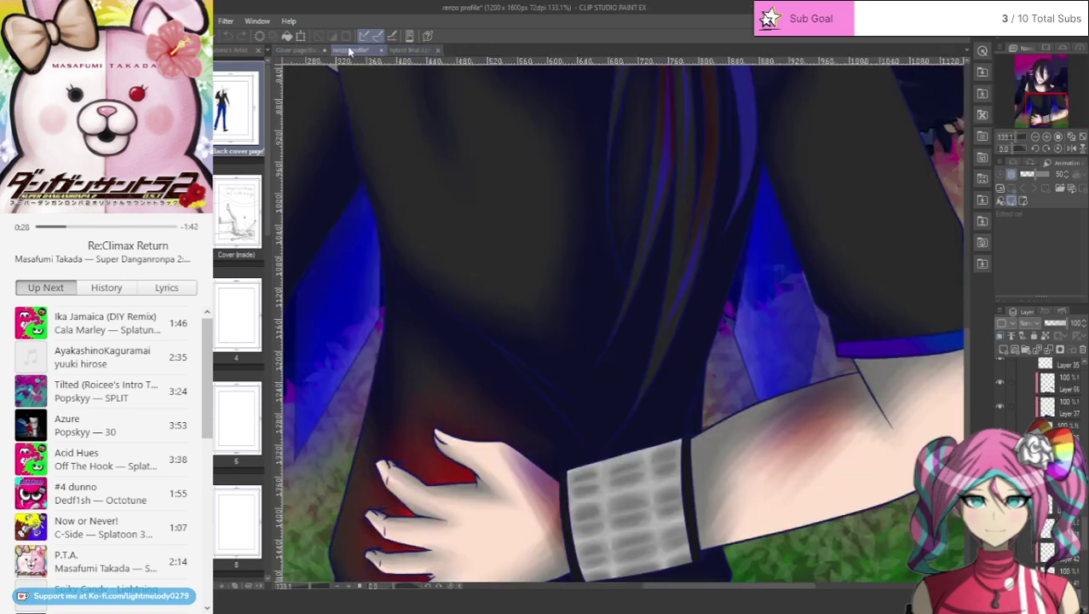
- Return to the back cover and strengthen the light highlight running down the outer side of the grey wristband panel
click(309, 51)
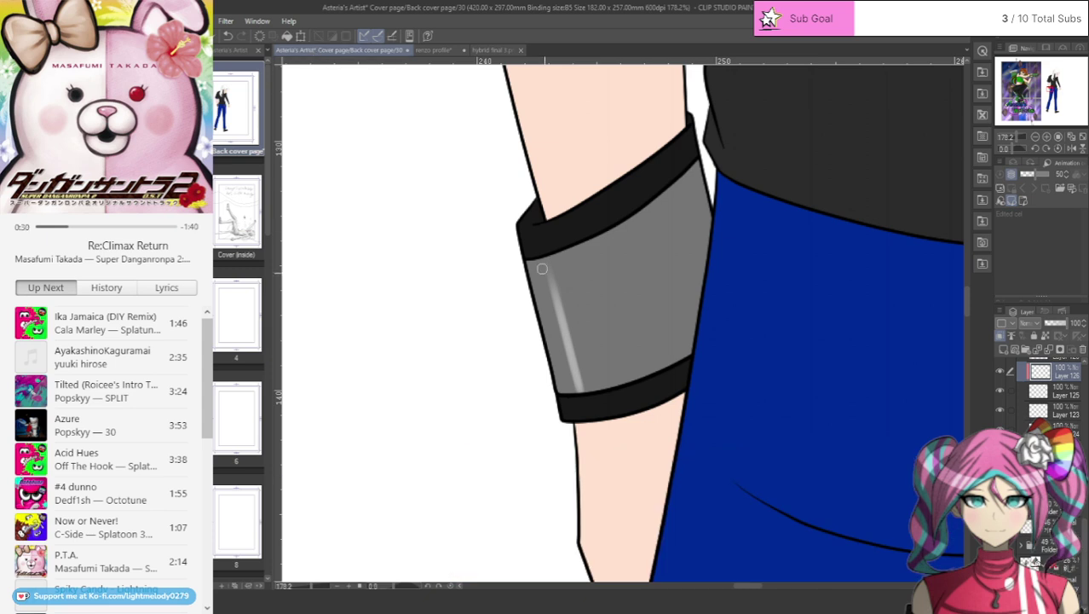
drag(540, 247, 583, 399)
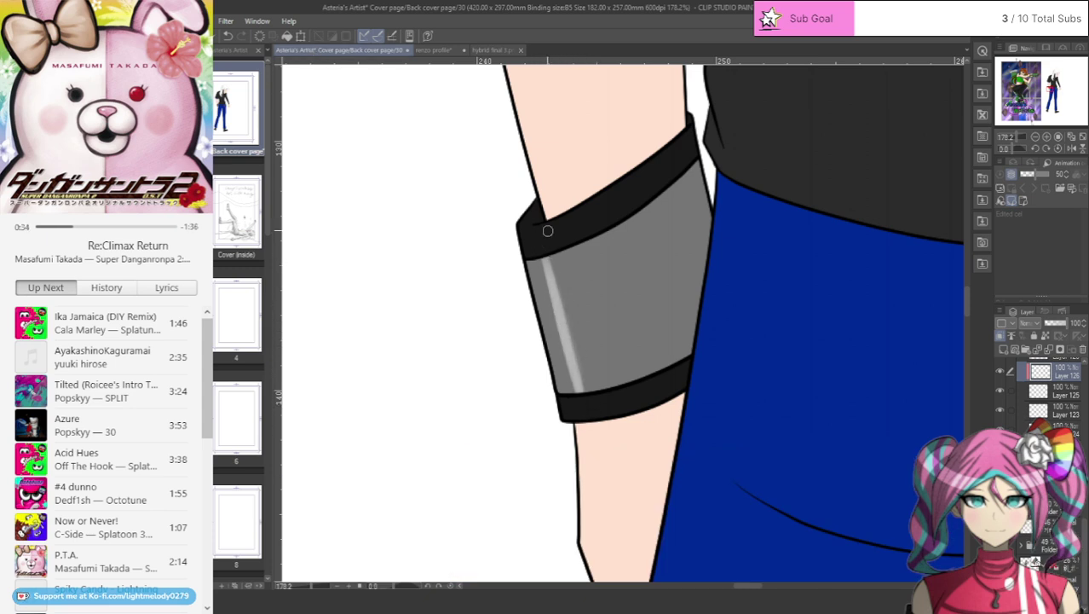
mouse_move(520, 307)
mouse_down()
mouse_move(562, 307)
mouse_move(645, 277)
mouse_move(692, 251)
mouse_move(733, 205)
mouse_up()
mouse_move(547, 364)
mouse_down()
mouse_move(621, 349)
mouse_move(716, 294)
mouse_up()
click(227, 36)
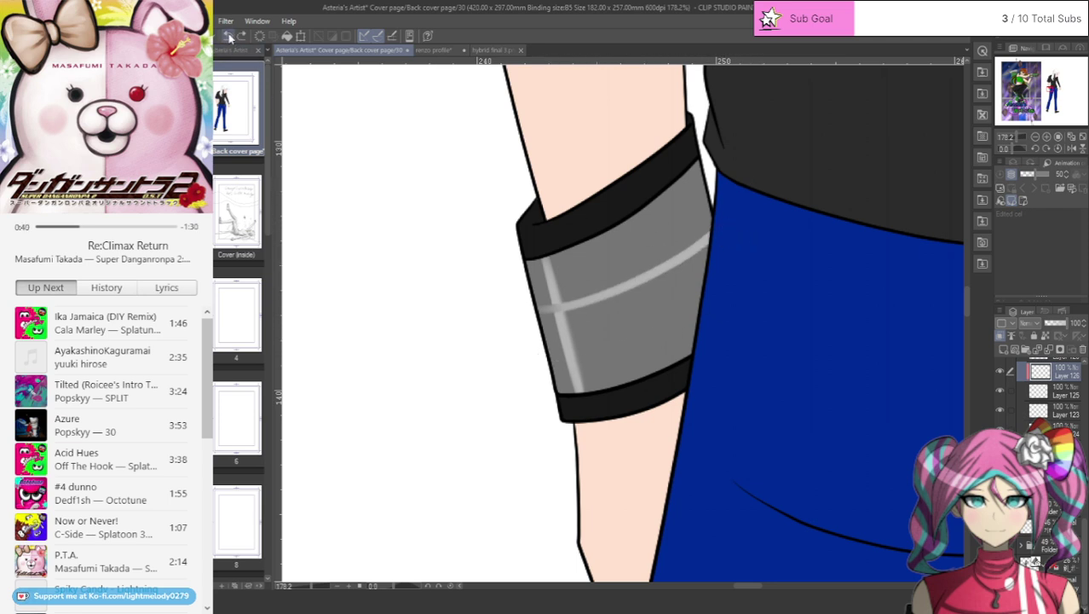
click(227, 36)
- Paint light grey lines along the upper and lower edges of the wristband panel and one curved line across its middle
mouse_move(511, 258)
mouse_down()
mouse_move(618, 224)
mouse_move(700, 162)
mouse_up()
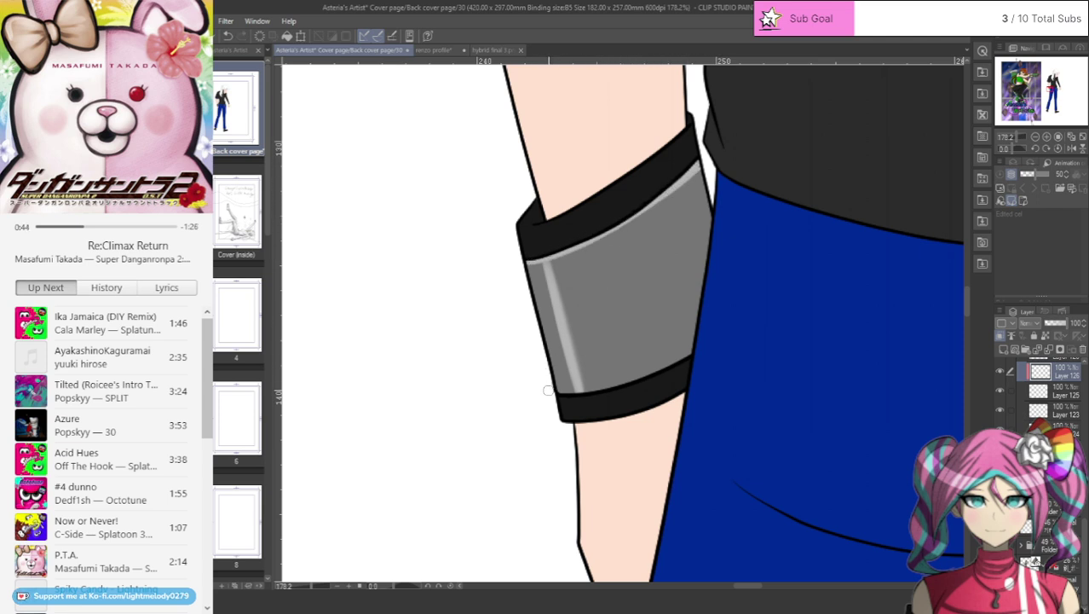
mouse_move(547, 390)
mouse_down()
mouse_move(602, 388)
mouse_move(692, 346)
mouse_up()
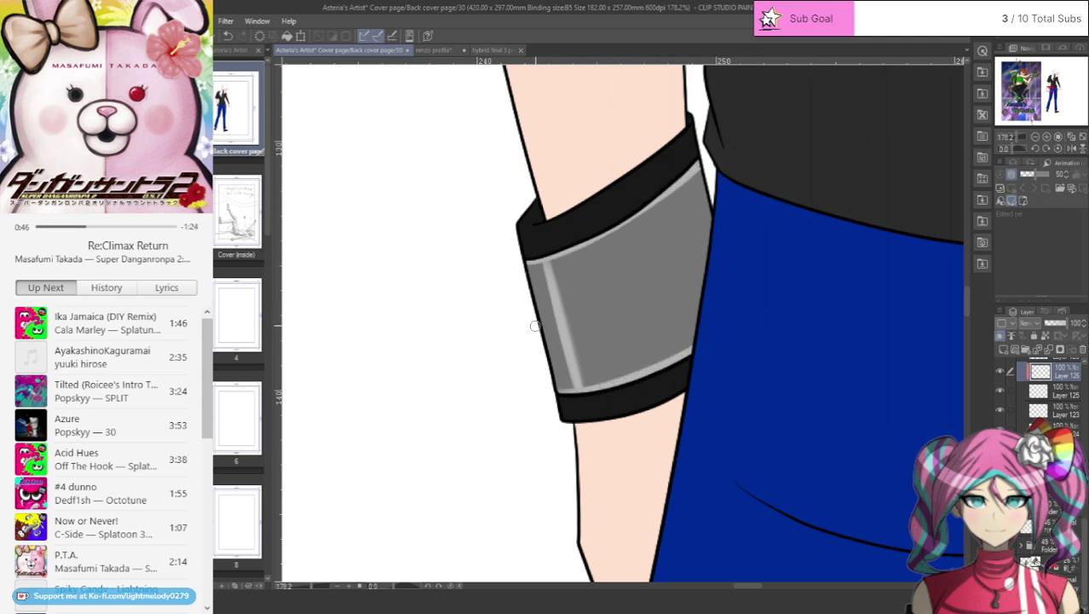
mouse_move(533, 327)
mouse_down()
mouse_move(623, 300)
mouse_move(714, 244)
mouse_up()
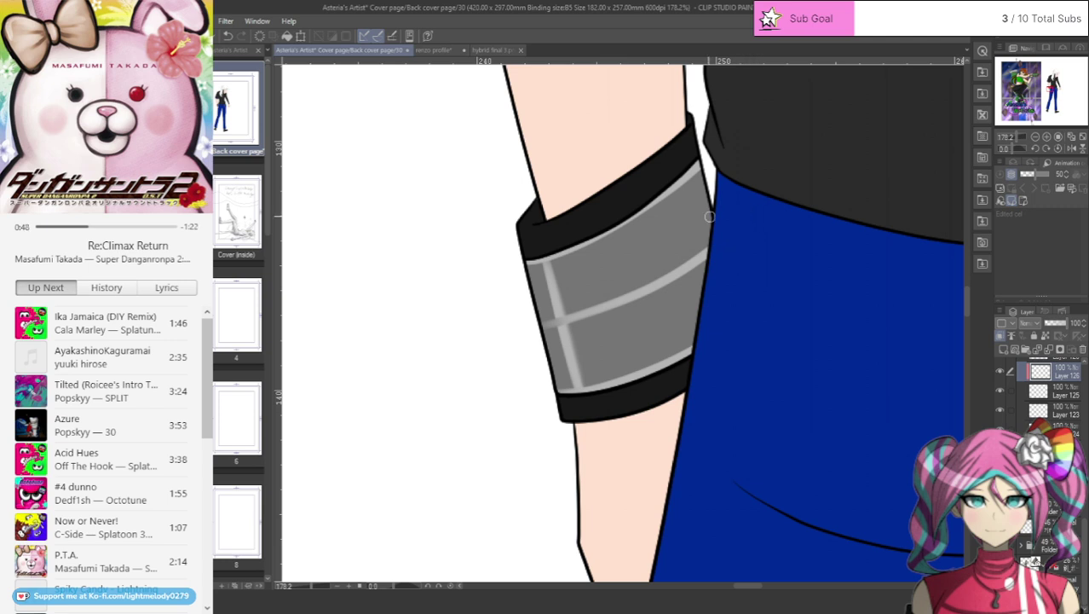
- Paint light grey lines down the wristband panel to divide it into two rows of narrow cells, and lighten its outer edge
drag(610, 228, 656, 365)
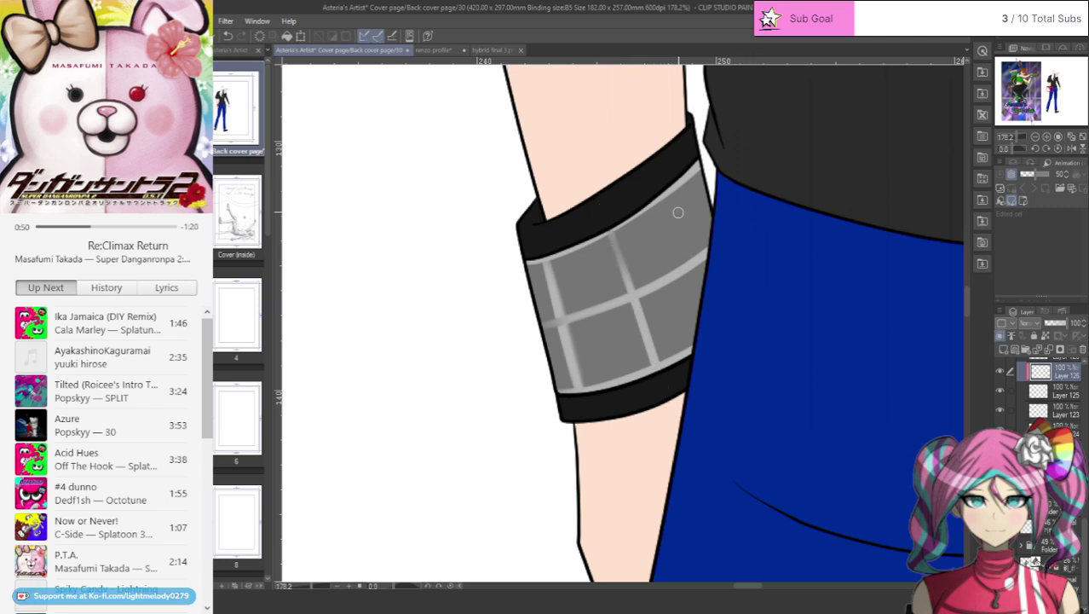
drag(664, 191, 692, 271)
drag(697, 163, 709, 219)
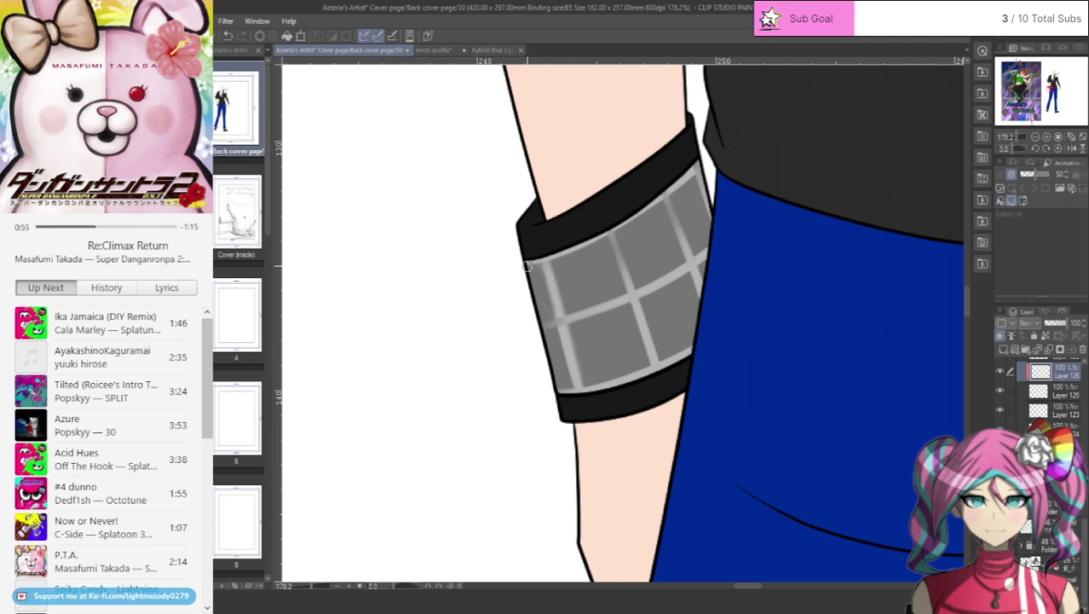
mouse_move(537, 265)
mouse_down()
mouse_move(554, 311)
mouse_move(542, 265)
mouse_move(553, 301)
mouse_move(540, 327)
mouse_up()
mouse_move(544, 277)
mouse_down()
mouse_move(550, 315)
mouse_move(540, 324)
mouse_up()
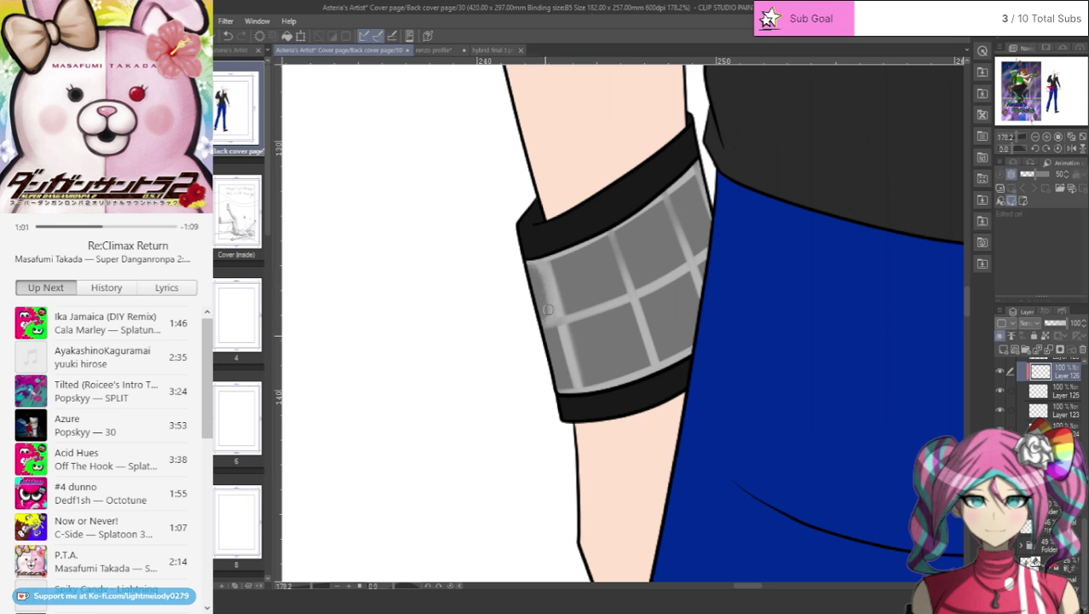
drag(550, 325, 568, 379)
drag(575, 239, 612, 375)
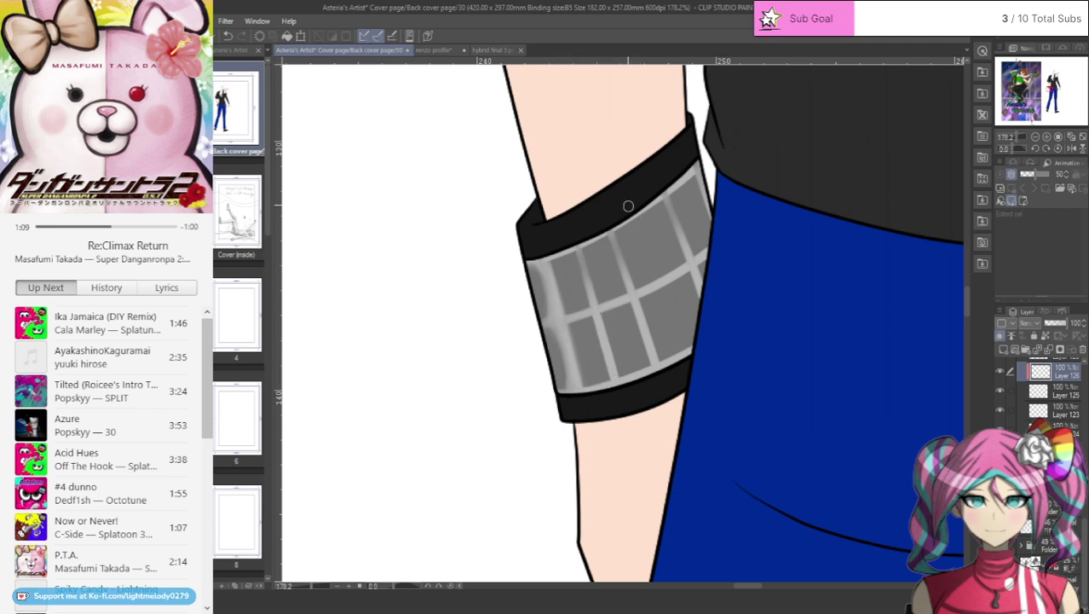
drag(629, 203, 684, 348)
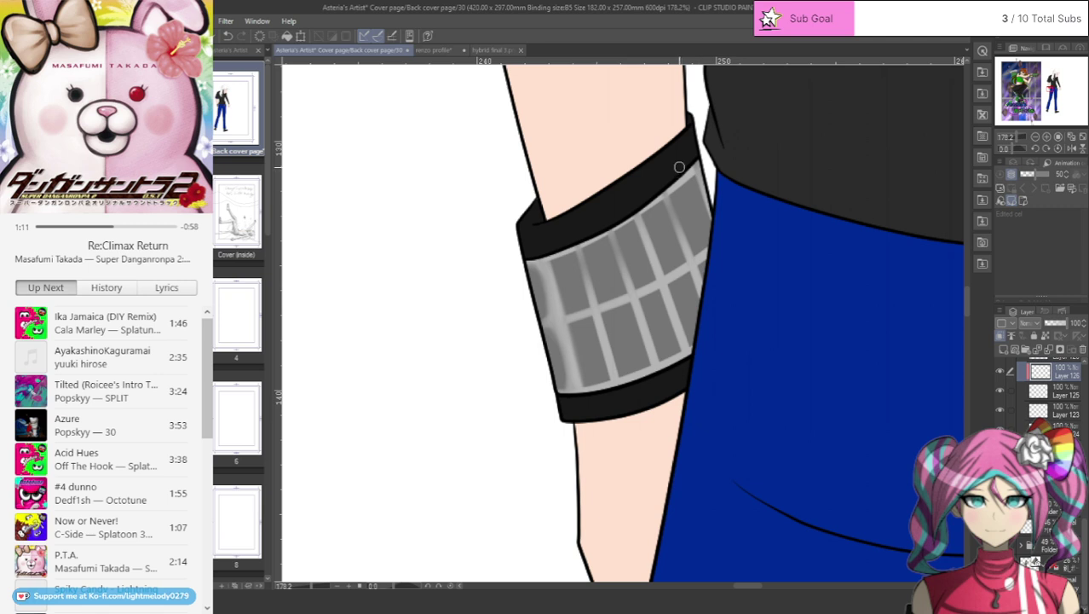
- Paint light grey around the upper-row cells of the wristband to narrow them and round their corners
drag(680, 165, 704, 233)
drag(687, 179, 721, 298)
key(ctrl+z)
drag(686, 189, 727, 298)
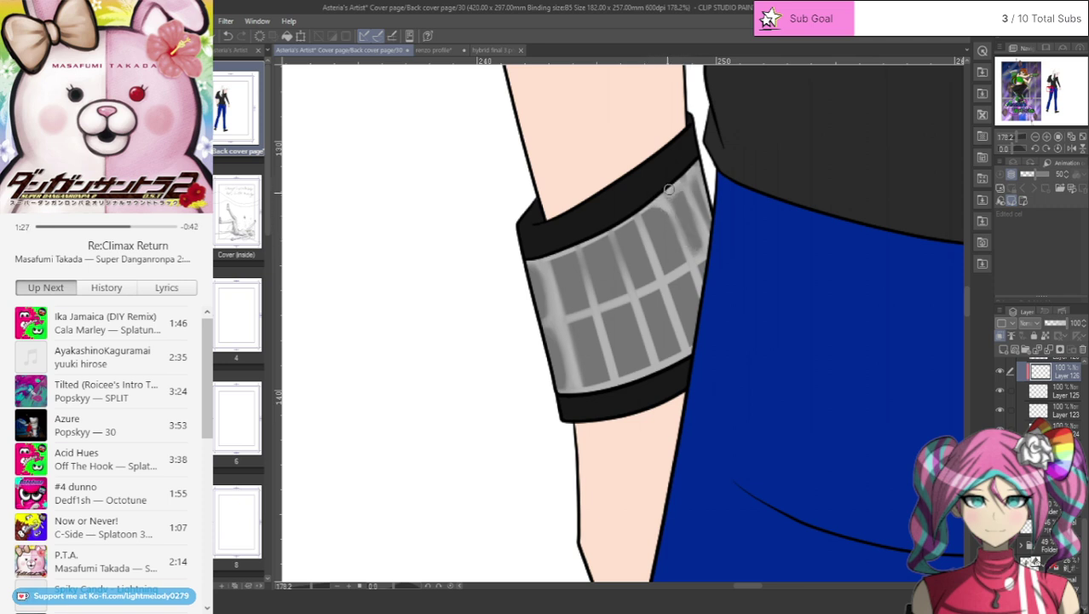
drag(667, 194, 701, 162)
mouse_move(667, 199)
mouse_down()
mouse_move(689, 260)
mouse_move(670, 225)
mouse_move(686, 255)
mouse_move(661, 267)
mouse_move(677, 272)
mouse_move(662, 267)
mouse_move(647, 219)
mouse_up()
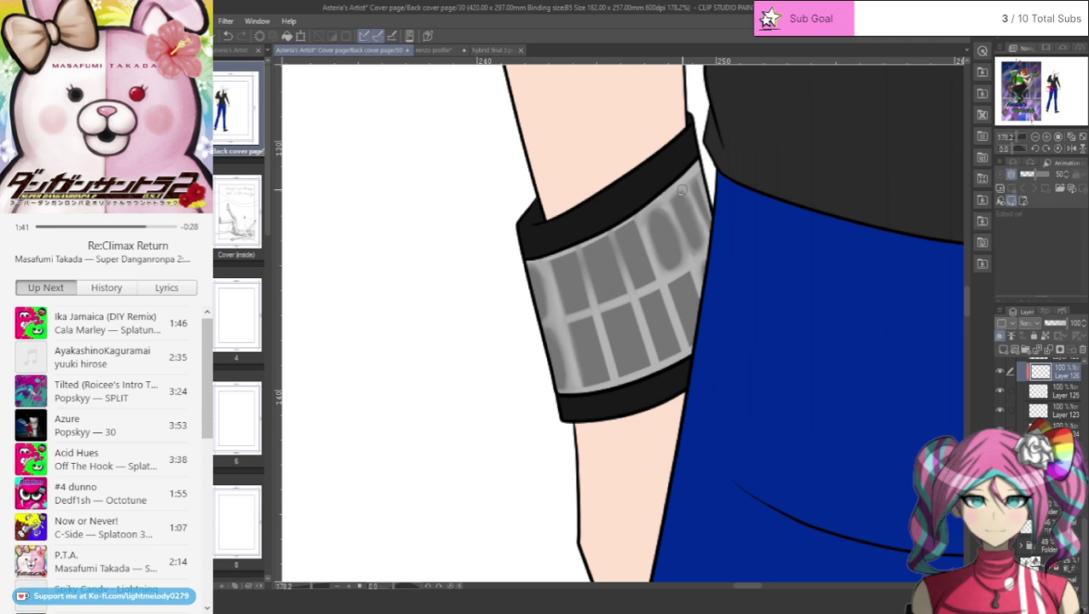
mouse_move(681, 179)
mouse_down()
mouse_move(621, 229)
mouse_move(533, 257)
mouse_up()
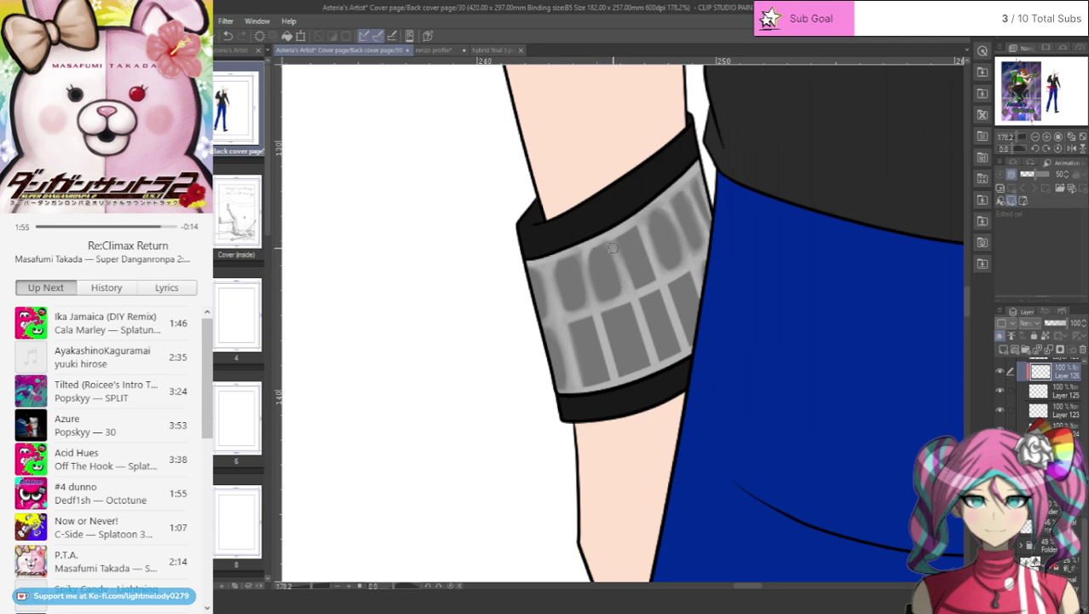
mouse_move(591, 250)
mouse_down()
mouse_move(587, 280)
mouse_move(580, 259)
mouse_up()
- Round off the lower-row cells and the remaining square upper-row cell of the wristband with light grey
mouse_move(565, 327)
mouse_down()
mouse_move(605, 374)
mouse_move(606, 353)
mouse_move(600, 384)
mouse_move(576, 369)
mouse_move(588, 388)
mouse_move(568, 336)
mouse_move(590, 319)
mouse_move(572, 333)
mouse_move(581, 326)
mouse_move(578, 375)
mouse_move(572, 327)
mouse_move(593, 378)
mouse_move(594, 321)
mouse_move(610, 367)
mouse_move(585, 387)
mouse_up()
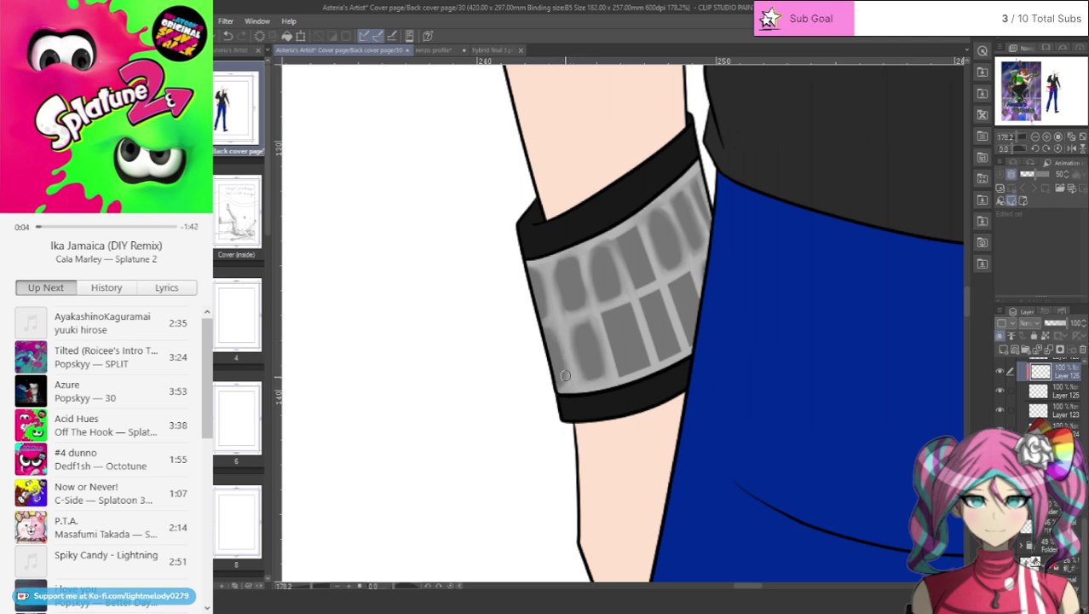
drag(557, 325, 542, 334)
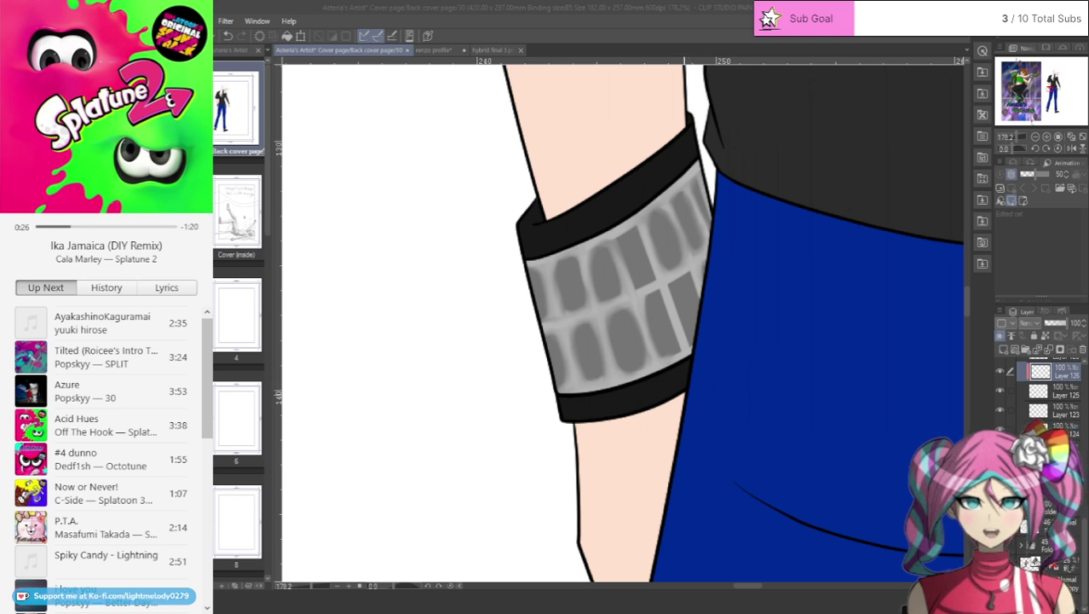
click(662, 261)
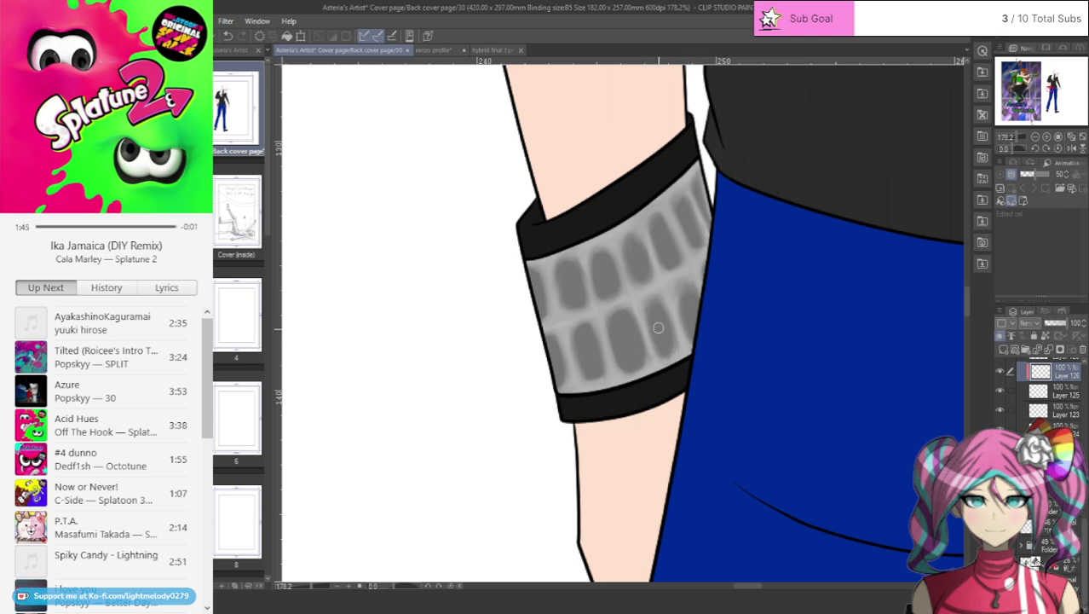
drag(640, 311, 639, 364)
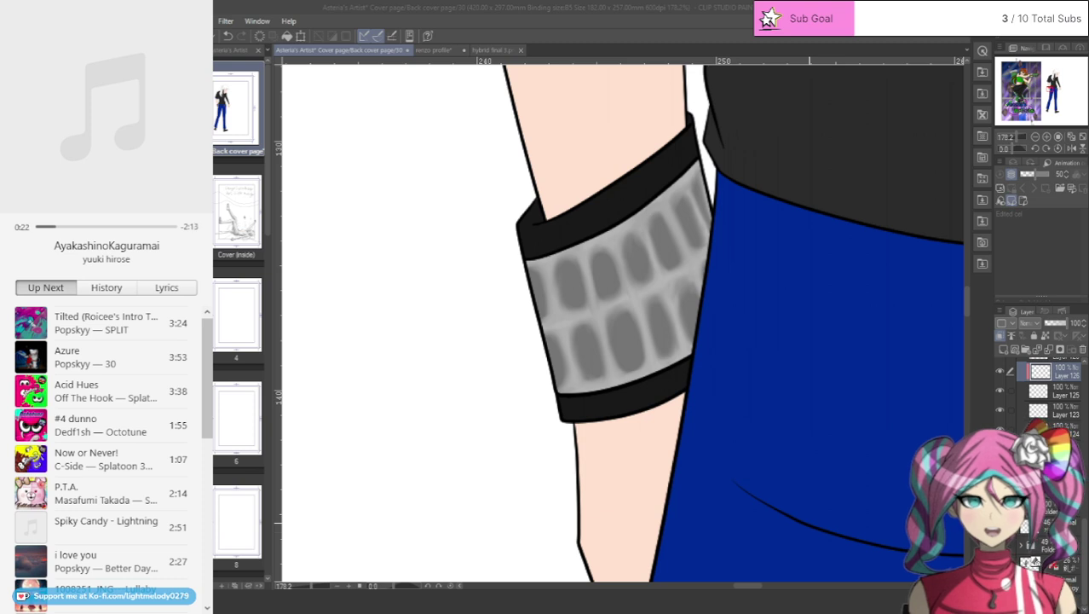
- Examine the wristband's shading in the renzo profile drawing, check the hybrid final 3 image, and return to the back cover
scroll(772, 228, down, 5)
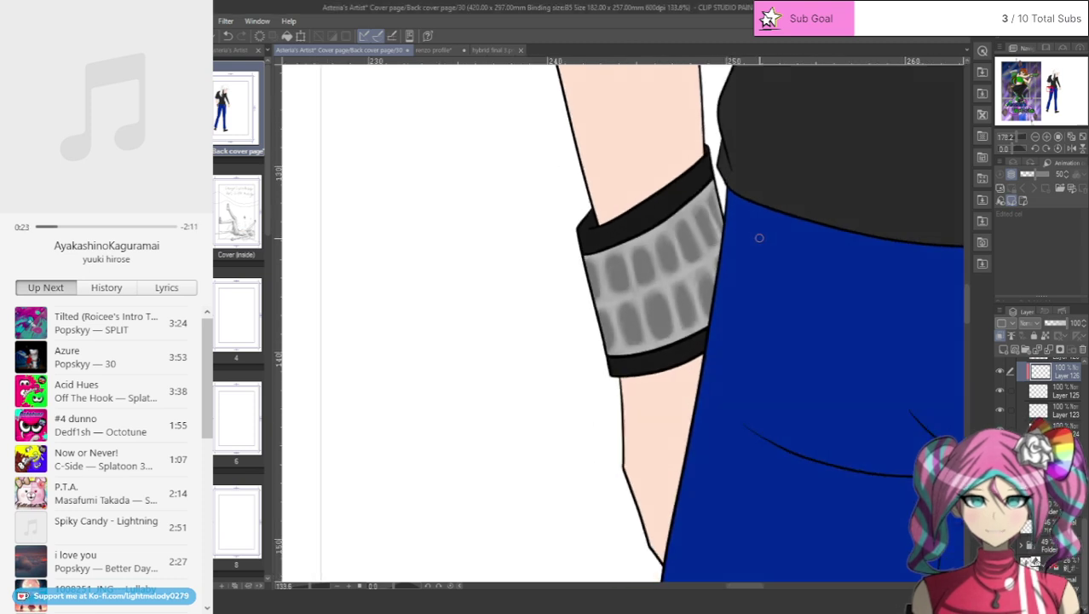
scroll(776, 222, up, 4)
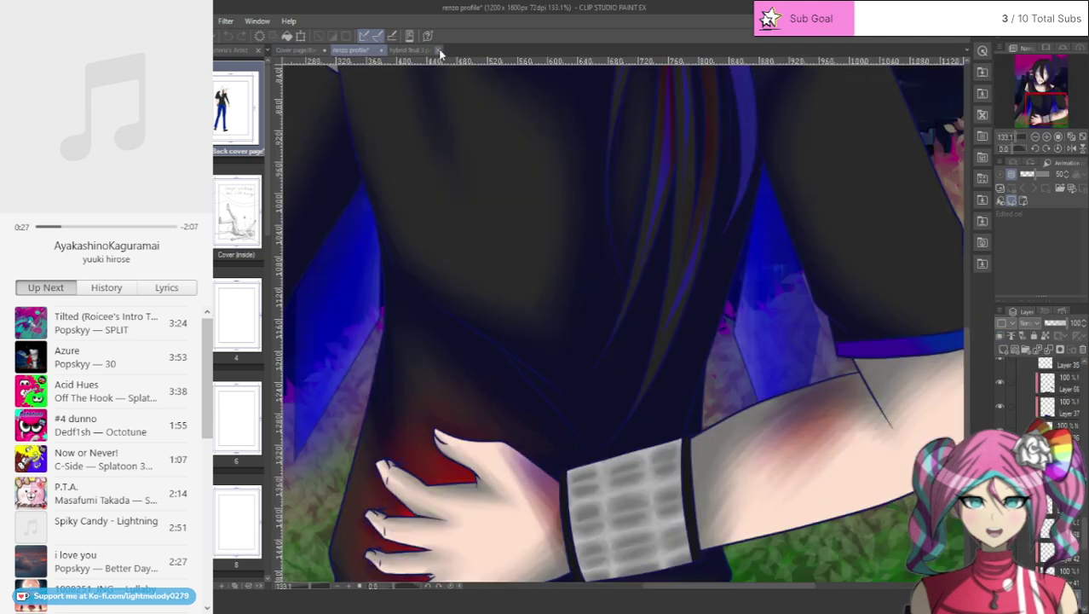
click(435, 49)
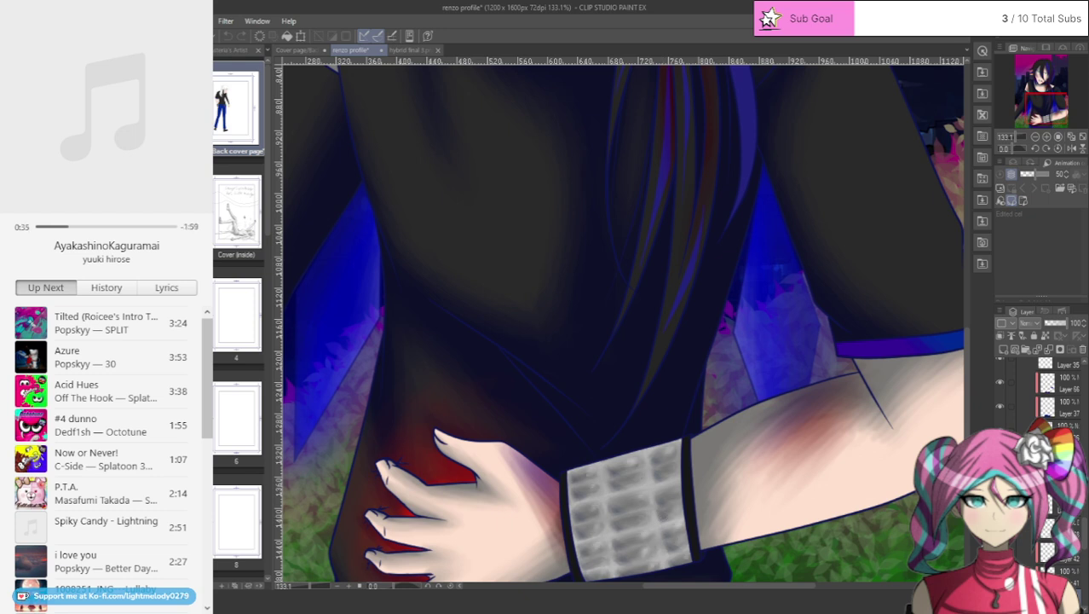
drag(581, 566, 687, 556)
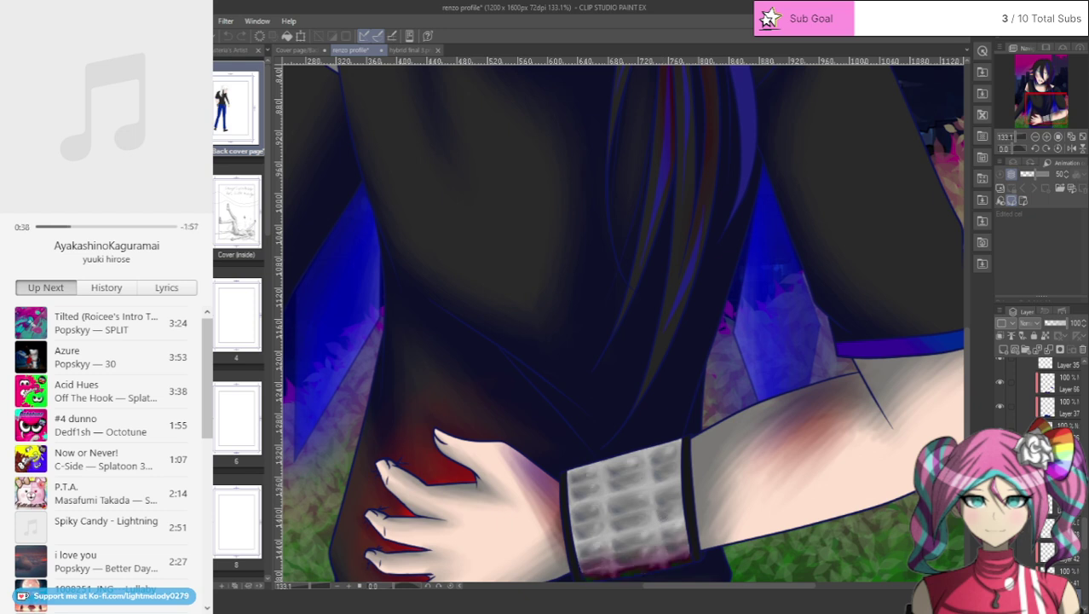
key(ctrl+z)
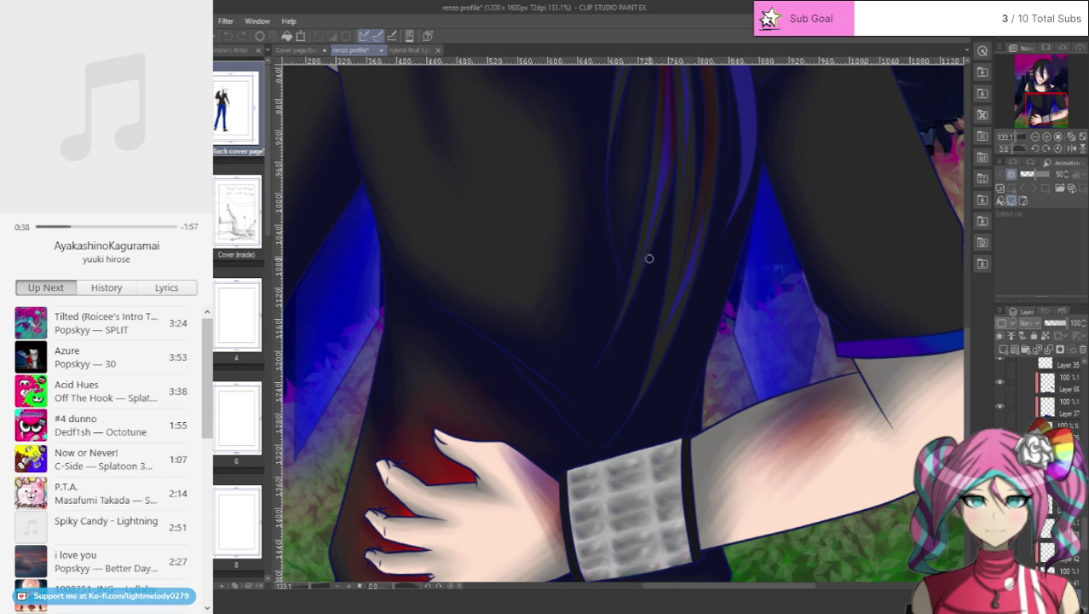
click(408, 51)
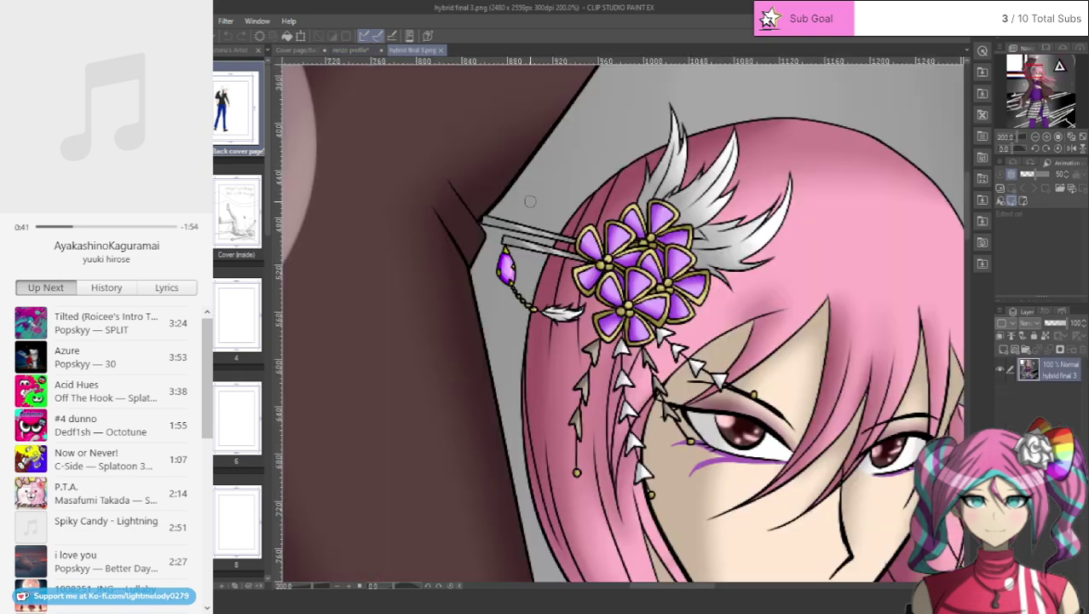
click(311, 51)
- Shade the lower edges of the wristband's cells in both rows with a dark bluish grey
scroll(806, 251, up, 2)
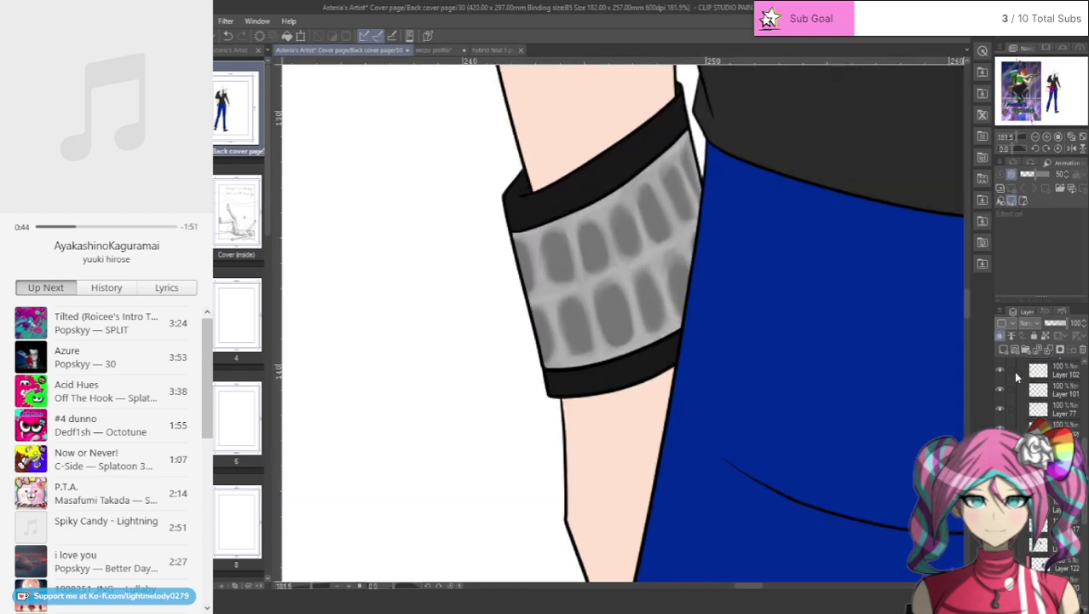
scroll(670, 322, up, 2)
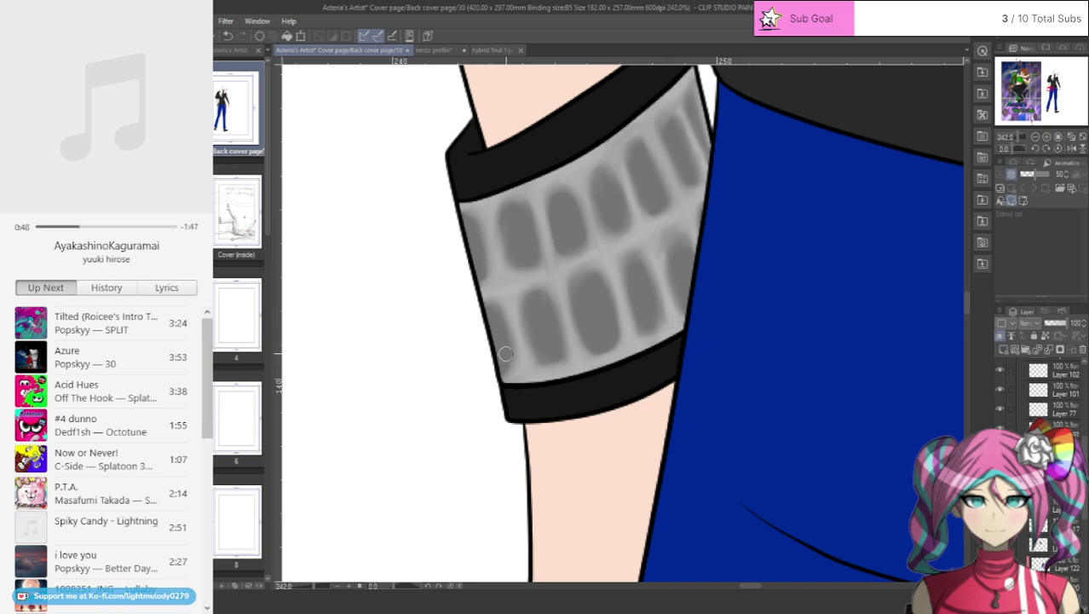
mouse_move(501, 354)
mouse_down()
mouse_move(546, 334)
mouse_move(538, 360)
mouse_move(555, 355)
mouse_move(552, 318)
mouse_move(537, 358)
mouse_move(562, 329)
mouse_move(546, 365)
mouse_move(562, 361)
mouse_move(533, 366)
mouse_move(557, 342)
mouse_move(551, 358)
mouse_move(552, 325)
mouse_move(565, 354)
mouse_move(557, 334)
mouse_move(544, 359)
mouse_move(612, 341)
mouse_move(608, 303)
mouse_move(596, 338)
mouse_move(621, 312)
mouse_move(623, 335)
mouse_move(591, 346)
mouse_up()
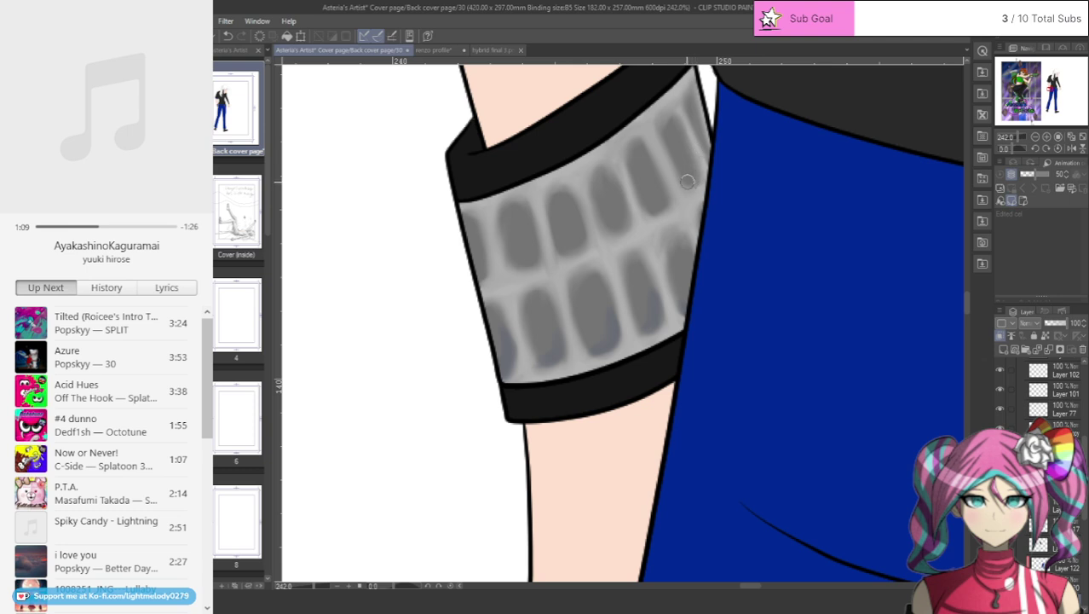
mouse_move(686, 179)
mouse_down()
mouse_move(685, 139)
mouse_move(695, 190)
mouse_move(703, 145)
mouse_move(711, 172)
mouse_move(701, 125)
mouse_move(658, 207)
mouse_move(658, 186)
mouse_move(662, 205)
mouse_move(650, 209)
mouse_move(662, 213)
mouse_move(654, 170)
mouse_move(657, 189)
mouse_move(617, 219)
mouse_move(616, 207)
mouse_move(620, 226)
mouse_move(602, 220)
mouse_move(621, 192)
mouse_move(614, 234)
mouse_move(626, 226)
mouse_move(616, 207)
mouse_move(662, 202)
mouse_move(658, 211)
mouse_move(665, 198)
mouse_move(649, 208)
mouse_move(612, 188)
mouse_move(607, 220)
mouse_move(561, 233)
mouse_move(581, 223)
mouse_move(575, 248)
mouse_move(556, 247)
mouse_move(579, 214)
mouse_move(581, 244)
mouse_move(575, 211)
mouse_move(582, 251)
mouse_move(556, 252)
mouse_move(573, 206)
mouse_move(505, 256)
mouse_move(528, 264)
mouse_move(499, 246)
mouse_move(535, 257)
mouse_move(483, 281)
mouse_move(476, 219)
mouse_move(535, 246)
mouse_move(518, 214)
mouse_move(478, 256)
mouse_move(580, 237)
mouse_move(570, 202)
mouse_move(553, 243)
mouse_move(624, 230)
mouse_move(609, 173)
mouse_move(609, 192)
mouse_move(668, 195)
mouse_move(644, 134)
mouse_up()
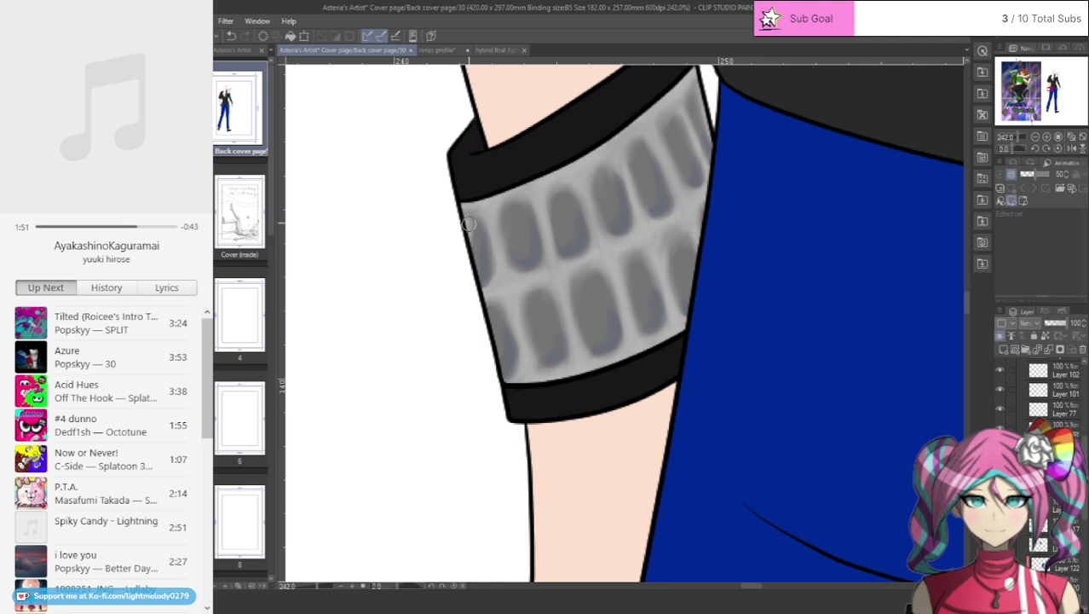
- Paint small light highlights on the upper parts of the wristband's upper-row cells
mouse_move(509, 208)
mouse_down()
mouse_move(524, 211)
mouse_move(509, 202)
mouse_move(502, 229)
mouse_move(499, 209)
mouse_move(552, 211)
mouse_move(563, 196)
mouse_move(550, 197)
mouse_move(569, 195)
mouse_move(557, 226)
mouse_up()
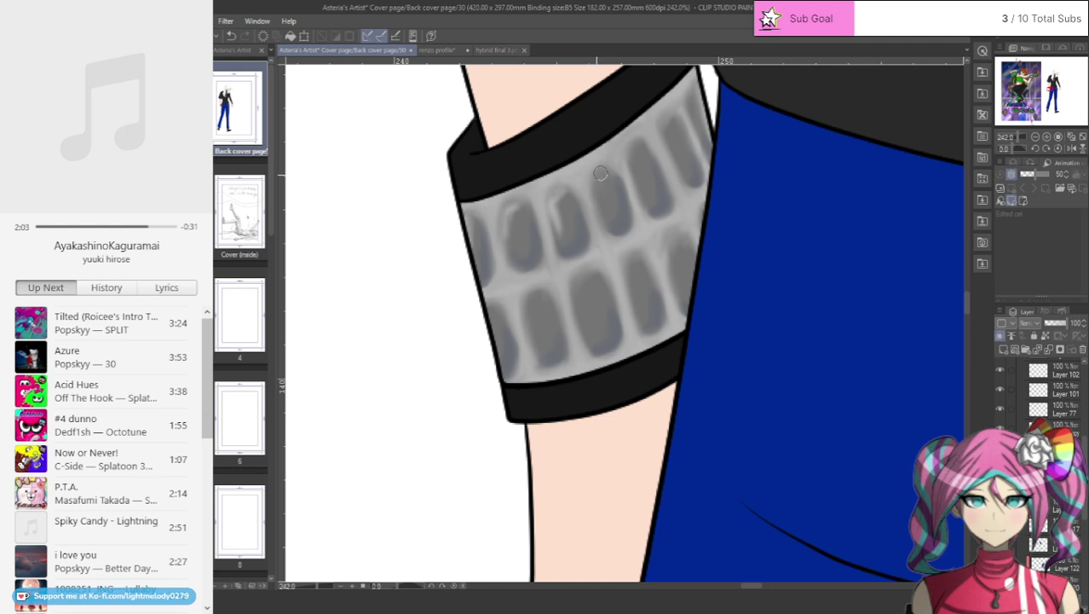
drag(600, 173, 597, 182)
drag(643, 138, 632, 176)
mouse_move(673, 117)
mouse_down()
mouse_move(681, 149)
mouse_move(671, 112)
mouse_move(663, 121)
mouse_move(667, 142)
mouse_move(665, 126)
mouse_move(702, 109)
mouse_move(695, 121)
mouse_up()
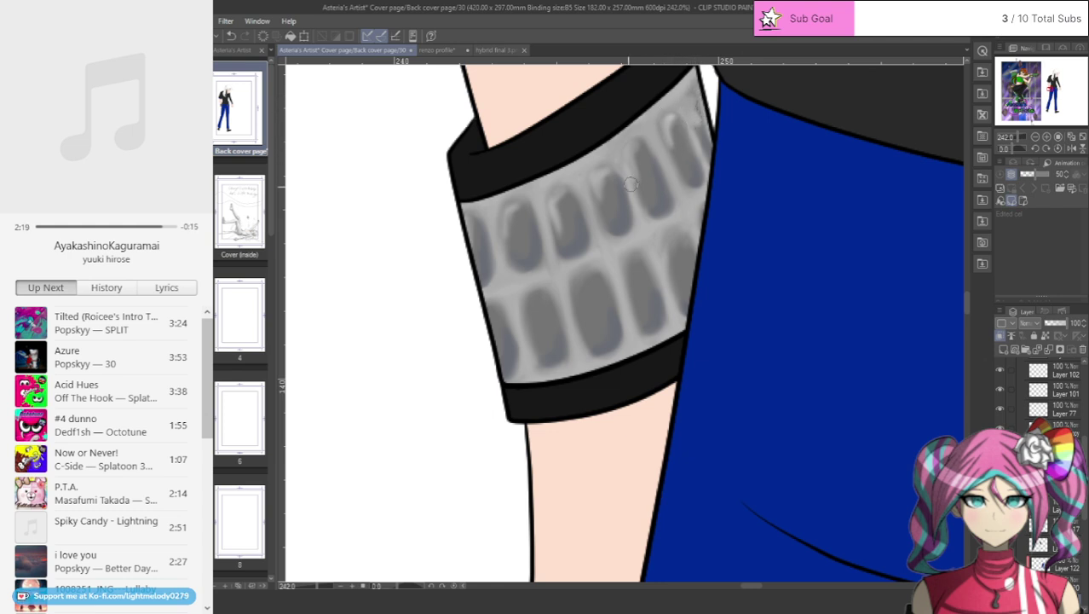
- Paint and soften small light highlights on the wristband's lower-row cells, and touch up the outer cells of the upper row
mouse_move(673, 243)
mouse_down()
mouse_move(661, 249)
mouse_move(672, 275)
mouse_move(687, 242)
mouse_up()
mouse_move(634, 262)
mouse_down()
mouse_move(621, 271)
mouse_move(635, 302)
mouse_move(639, 288)
mouse_up()
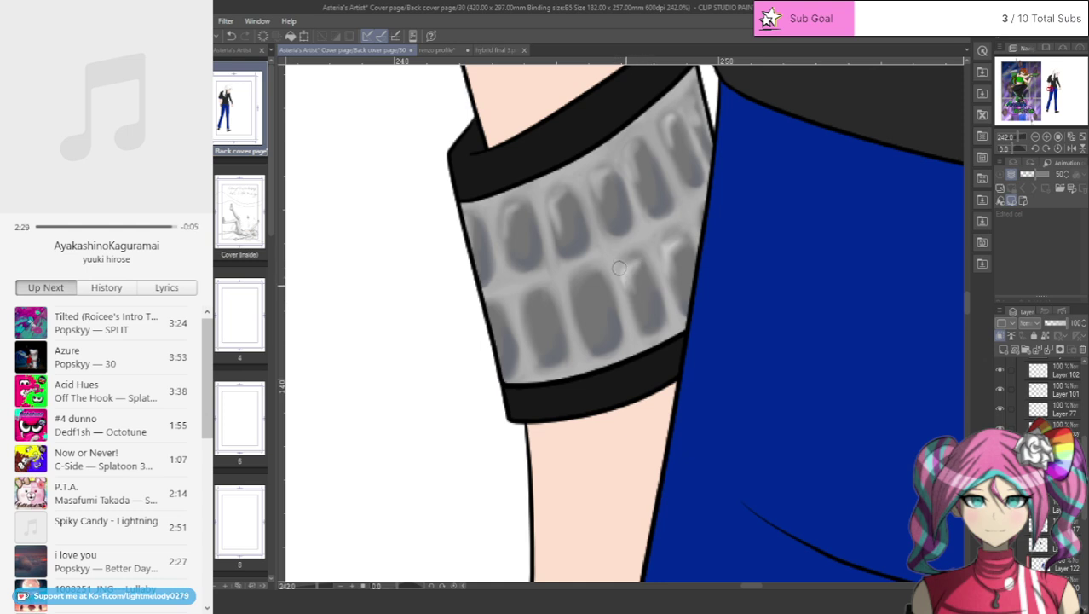
mouse_move(593, 278)
mouse_down()
mouse_move(589, 325)
mouse_move(586, 286)
mouse_move(600, 283)
mouse_move(573, 283)
mouse_move(580, 314)
mouse_move(573, 286)
mouse_move(568, 318)
mouse_move(537, 297)
mouse_up()
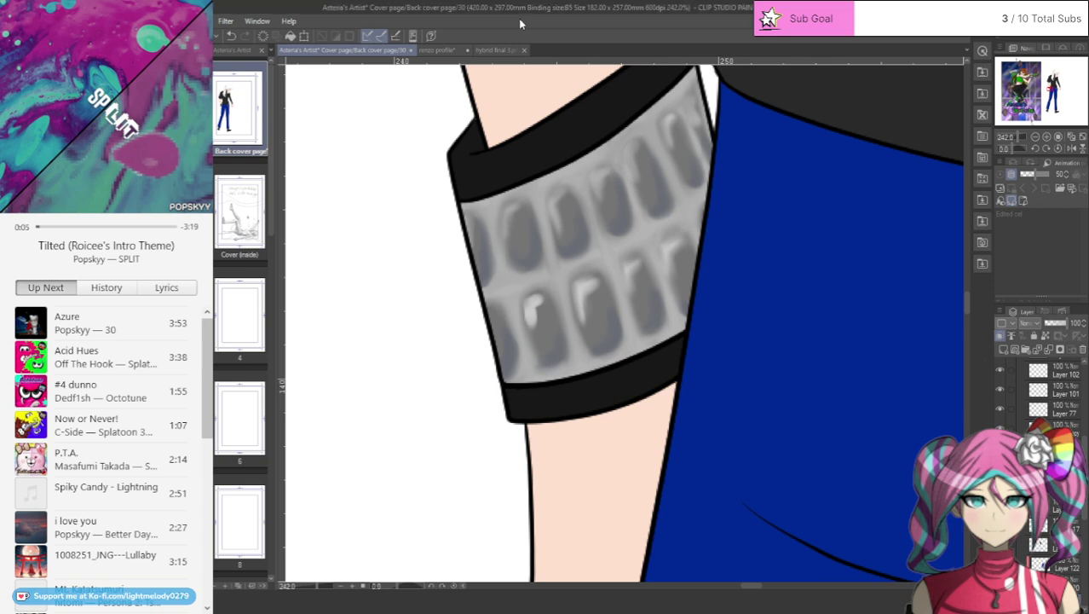
drag(535, 313, 541, 296)
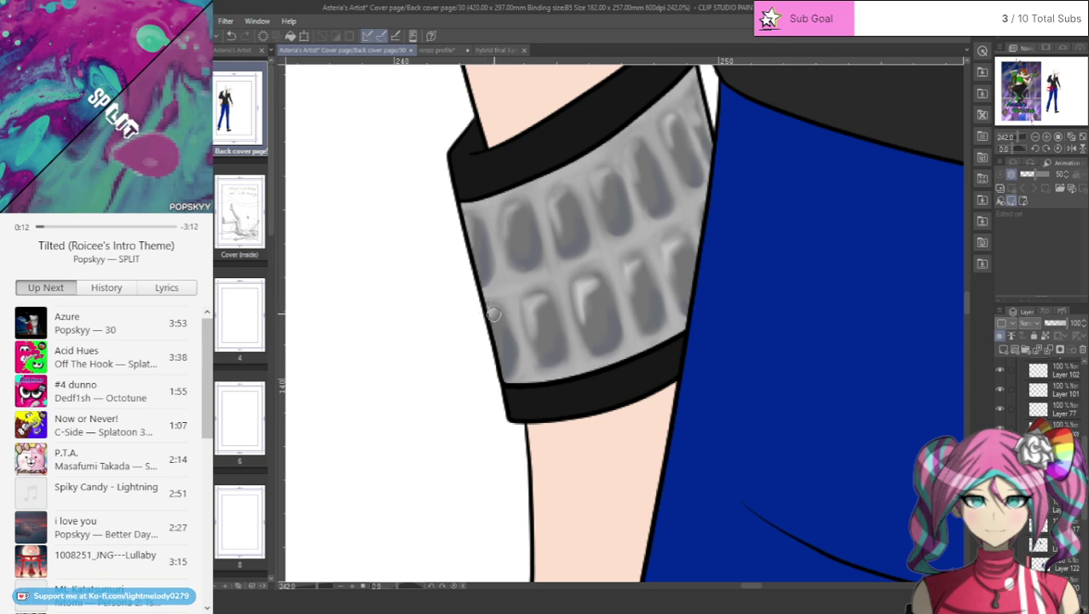
drag(588, 327, 584, 302)
mouse_move(501, 208)
mouse_down()
mouse_move(507, 246)
mouse_move(520, 205)
mouse_move(518, 245)
mouse_up()
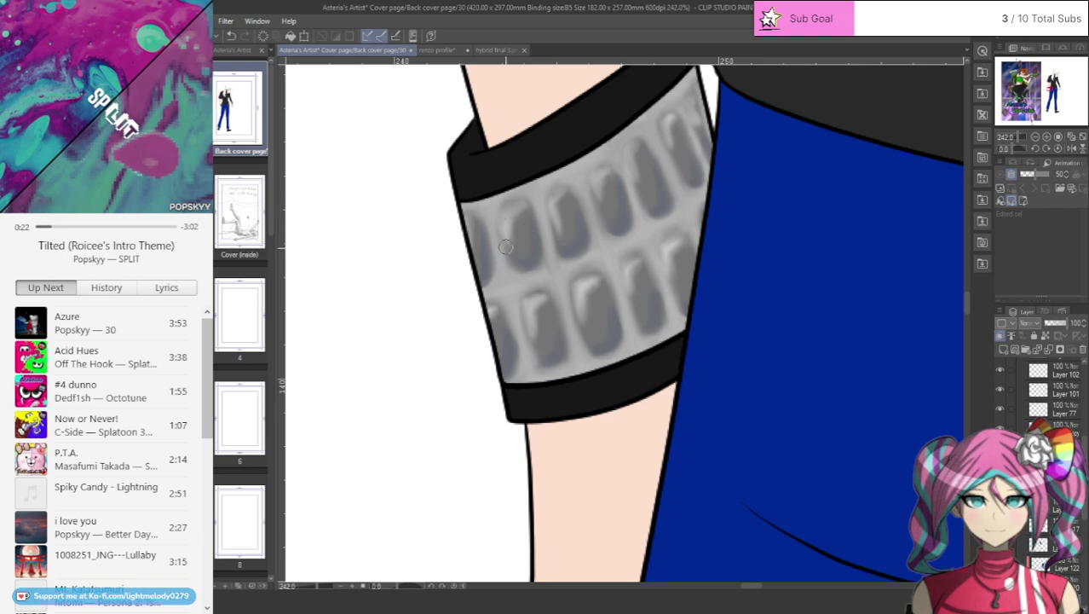
scroll(497, 254, down, 4)
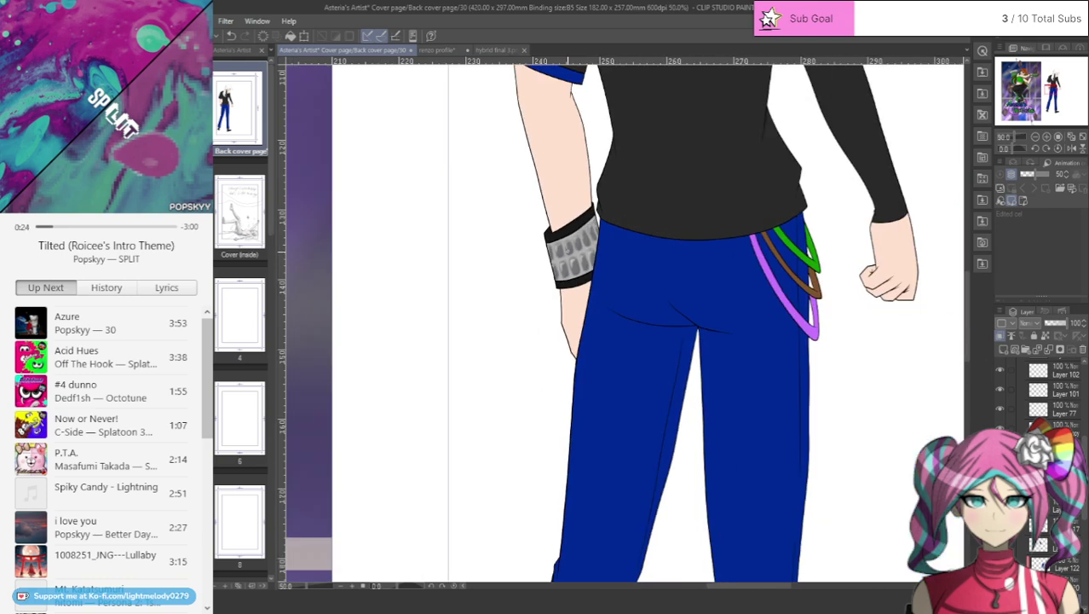
scroll(594, 202, up, 3)
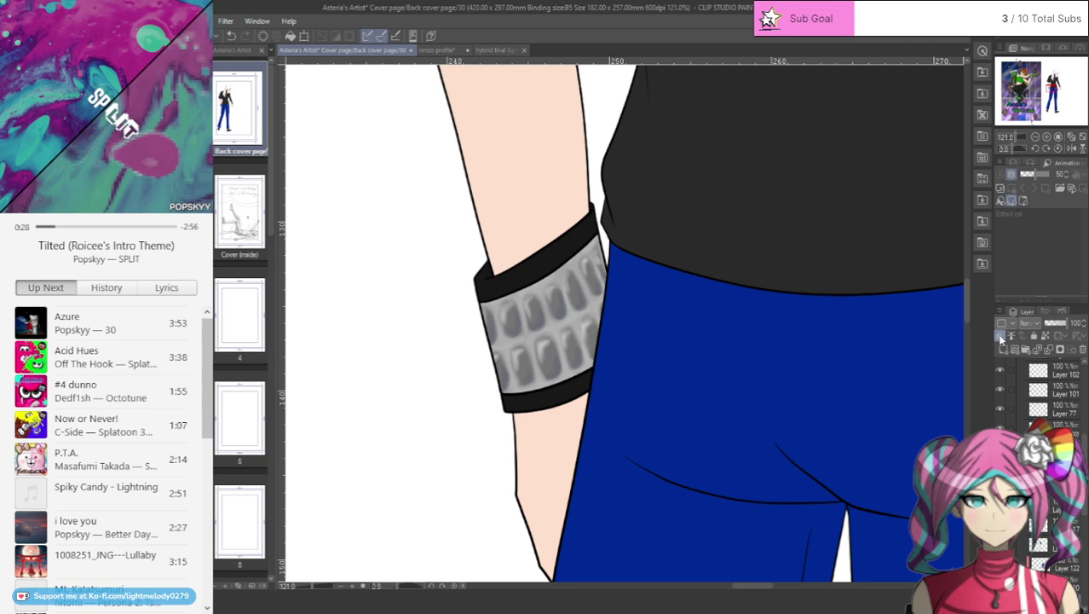
drag(535, 292, 505, 373)
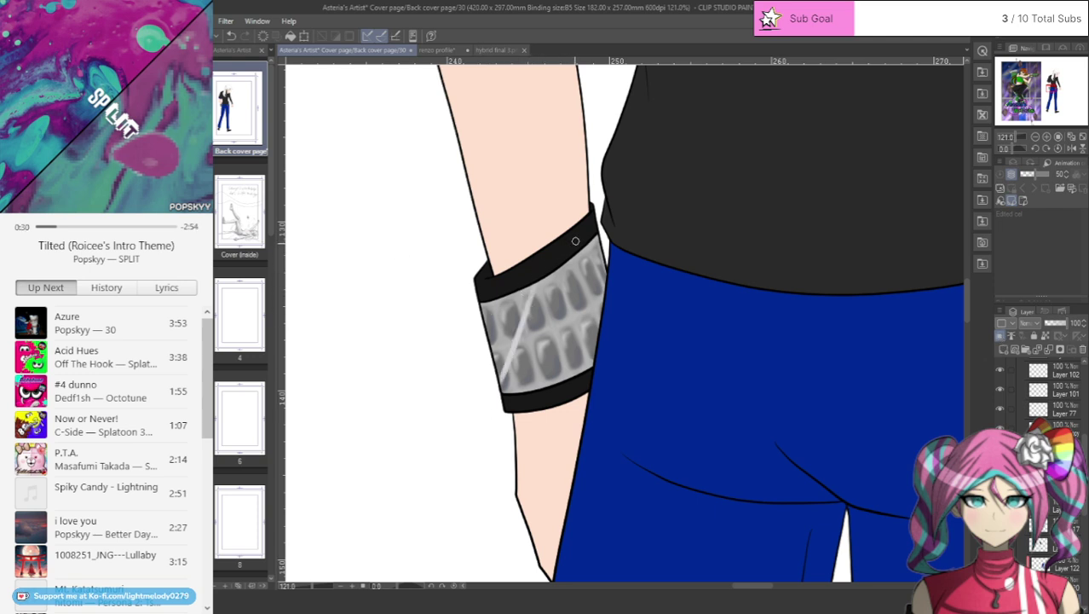
drag(568, 270, 533, 385)
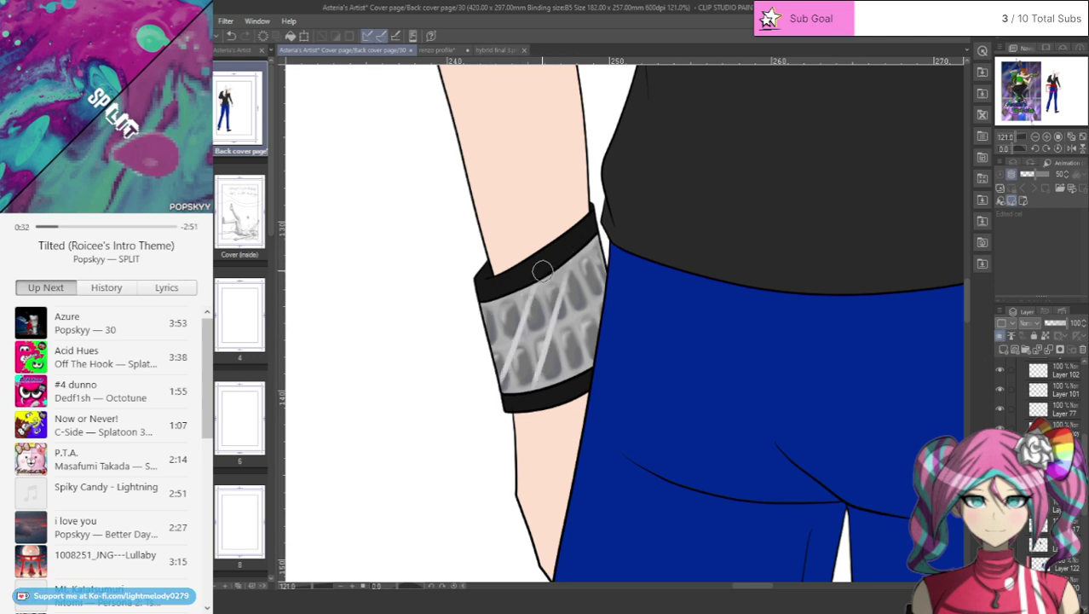
drag(535, 288, 502, 379)
drag(570, 268, 534, 374)
mouse_move(552, 300)
mouse_down()
mouse_move(556, 335)
mouse_move(539, 368)
mouse_up()
drag(560, 304, 551, 328)
drag(523, 292, 507, 367)
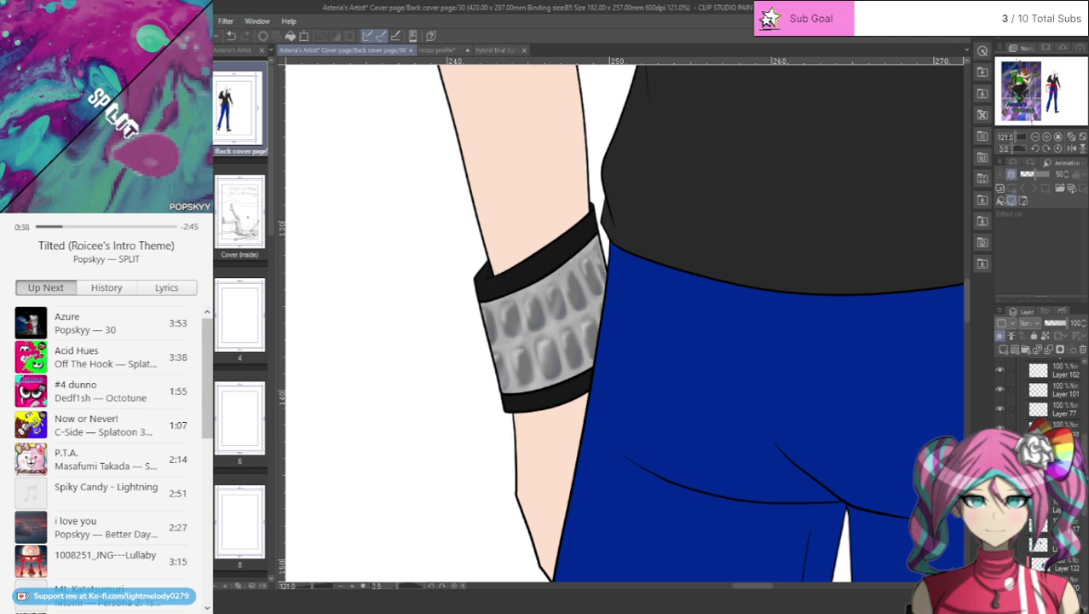
- Paint broad white diagonal highlights across the wristband's metal, soften them into the shading, and reduce the layer opacity to 67%
drag(532, 282, 503, 375)
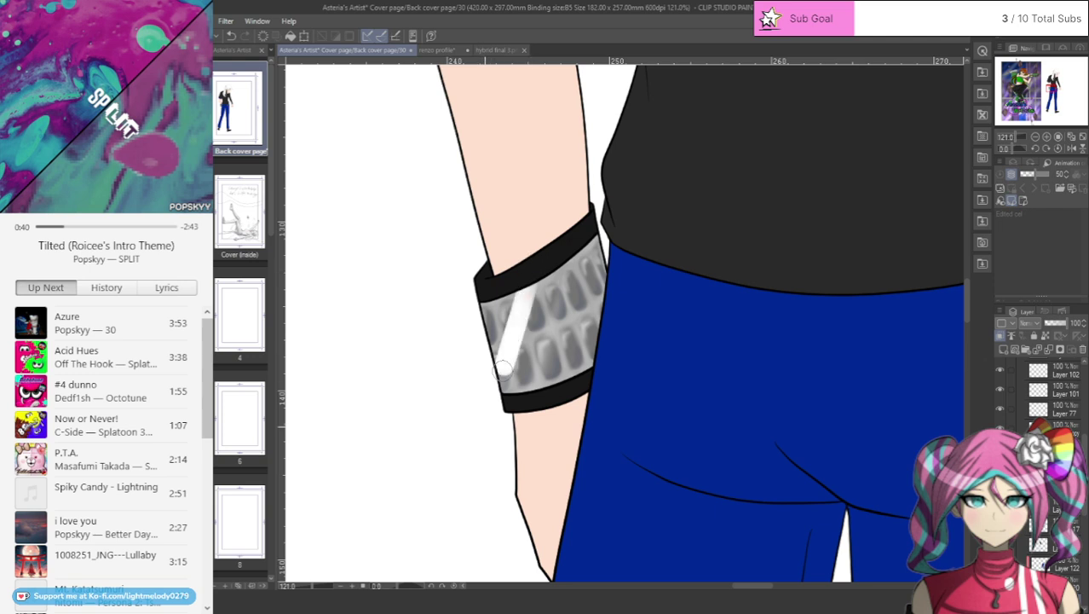
drag(585, 243, 528, 388)
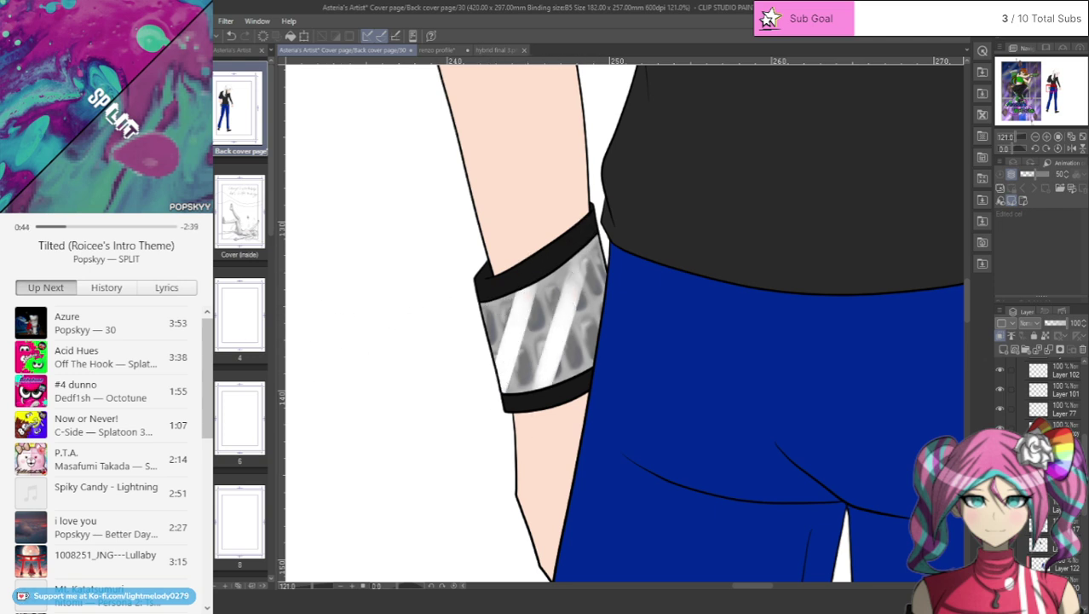
drag(545, 271, 500, 416)
drag(533, 305, 501, 406)
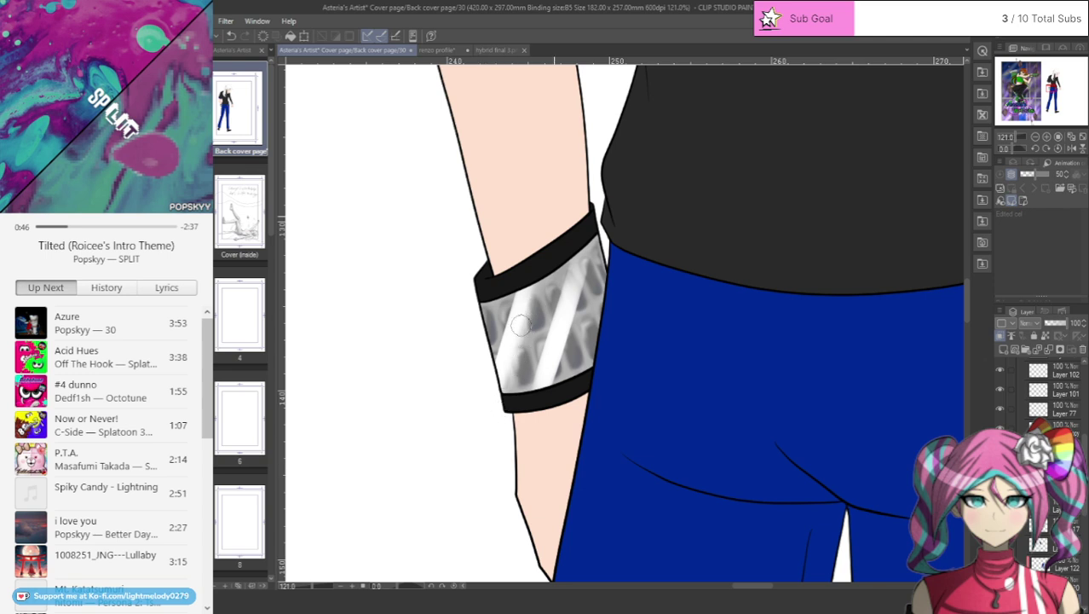
mouse_move(535, 266)
mouse_down()
mouse_move(487, 383)
mouse_move(536, 257)
mouse_move(497, 397)
mouse_move(577, 237)
mouse_move(535, 397)
mouse_move(591, 238)
mouse_move(549, 407)
mouse_move(595, 225)
mouse_move(537, 398)
mouse_move(577, 226)
mouse_move(533, 401)
mouse_move(580, 268)
mouse_move(538, 445)
mouse_move(599, 221)
mouse_move(519, 398)
mouse_move(543, 266)
mouse_move(501, 426)
mouse_move(533, 300)
mouse_move(490, 386)
mouse_move(522, 273)
mouse_move(533, 406)
mouse_up()
drag(588, 244, 546, 382)
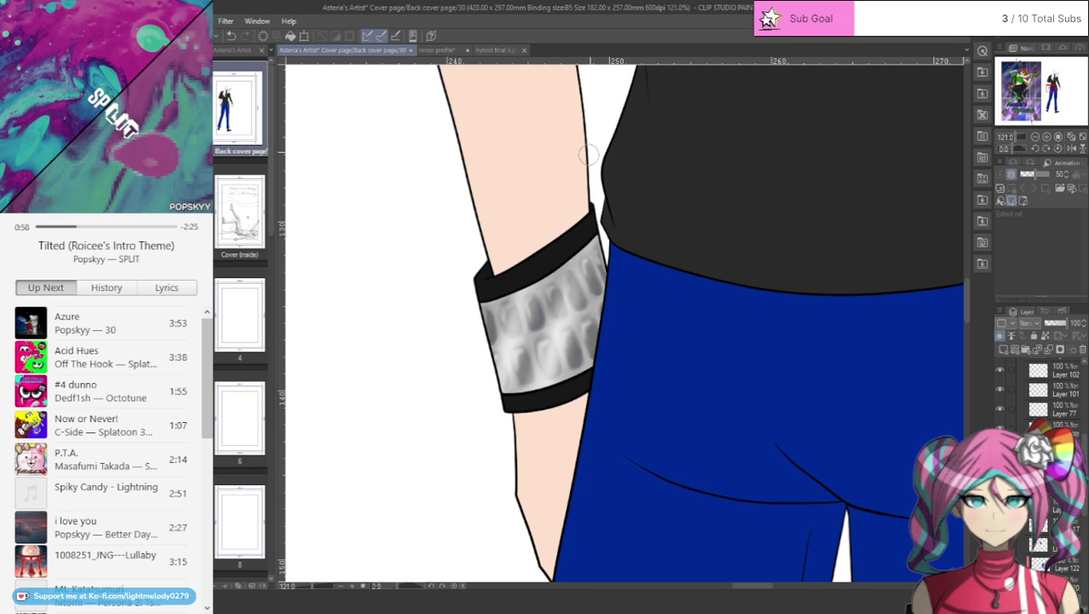
click(1059, 328)
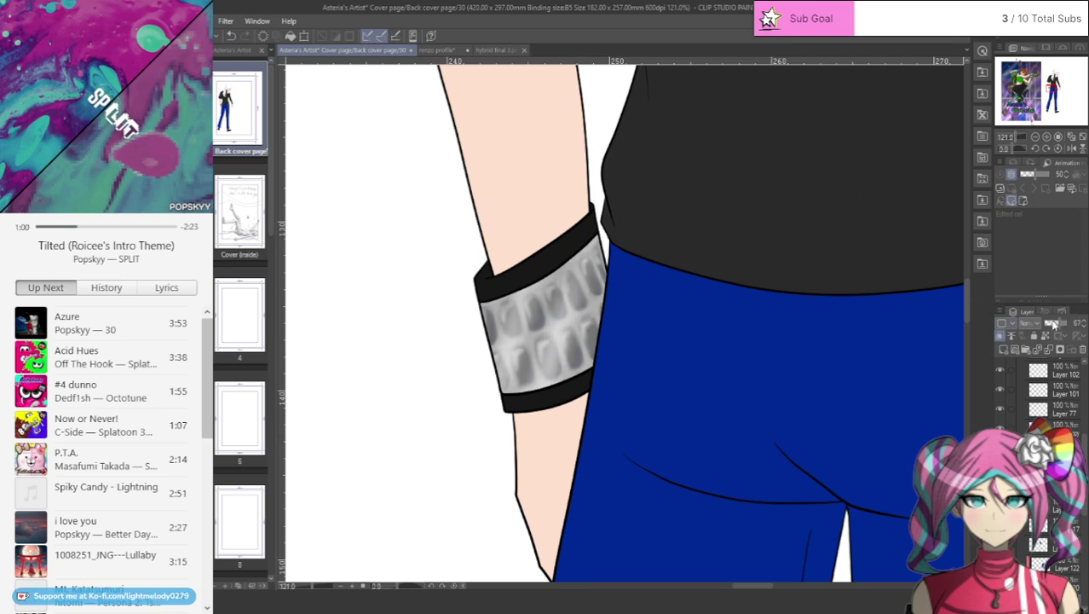
- Add a new layer to the wristband's layer stack and clip it to the layer below
scroll(904, 338, down, 5)
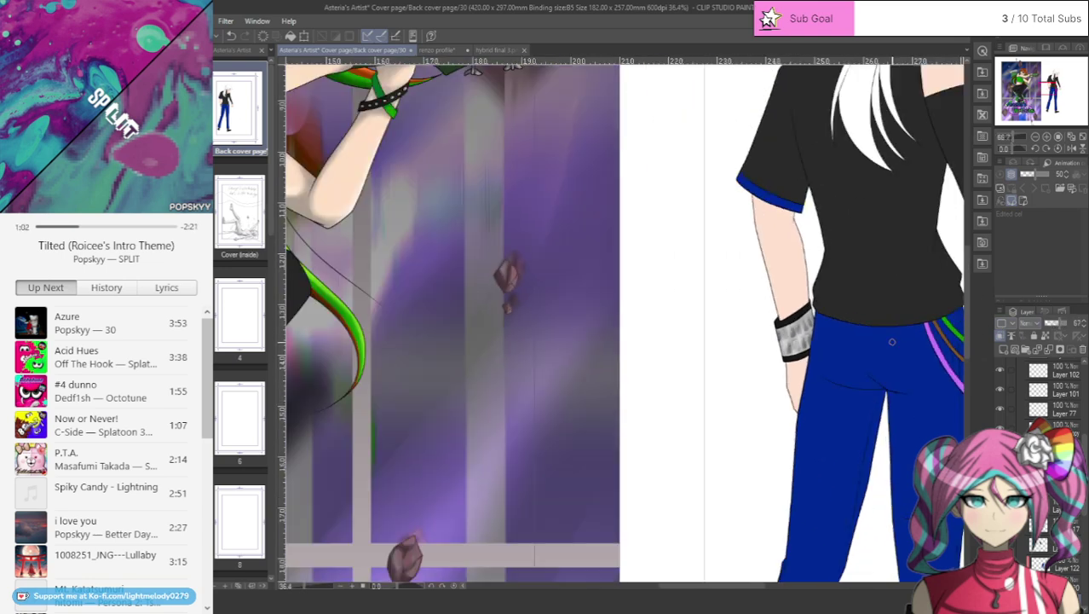
drag(1027, 89, 1037, 85)
scroll(624, 389, up, 1)
scroll(624, 389, up, 1)
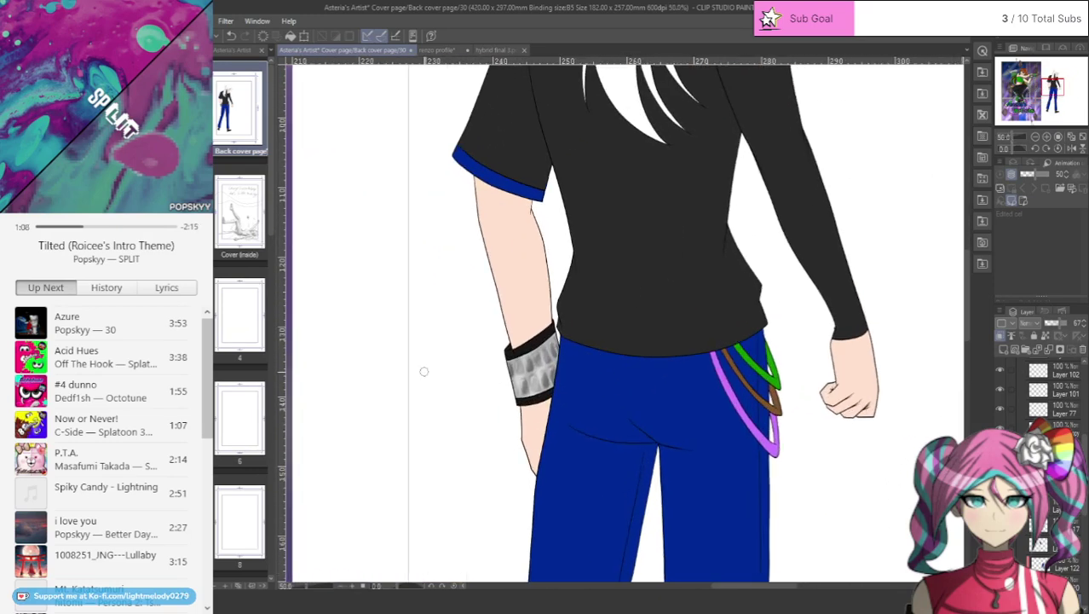
scroll(443, 375, up, 7)
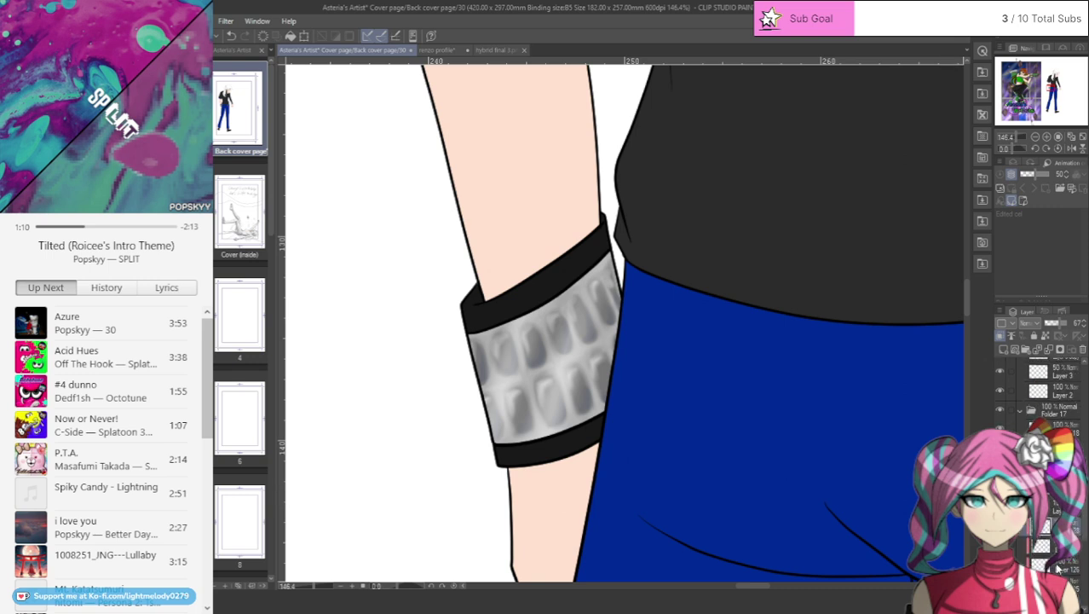
scroll(1058, 567, down, 5)
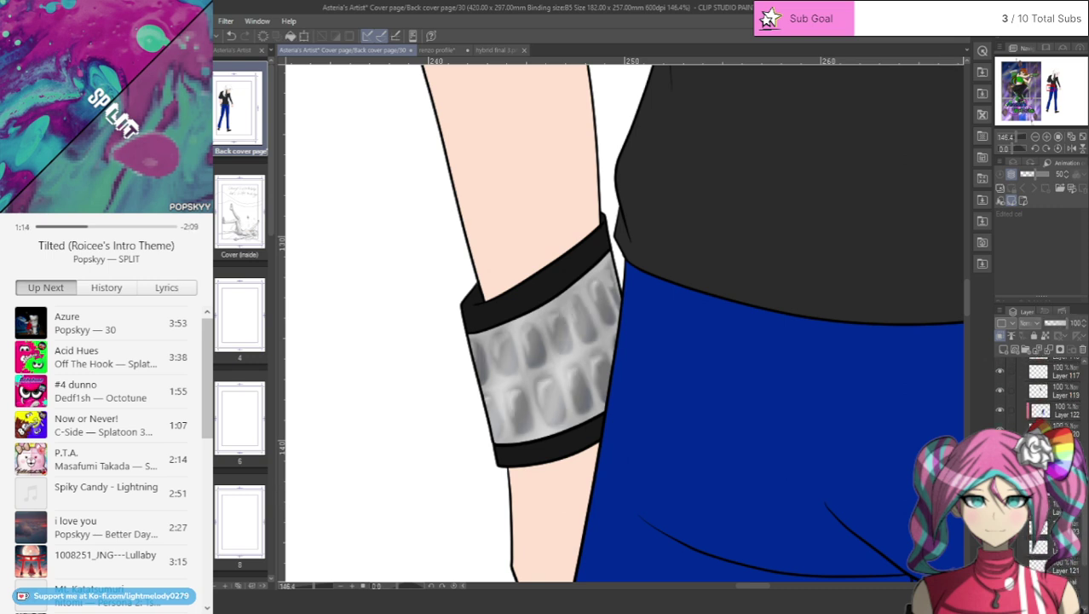
click(1006, 351)
click(1000, 337)
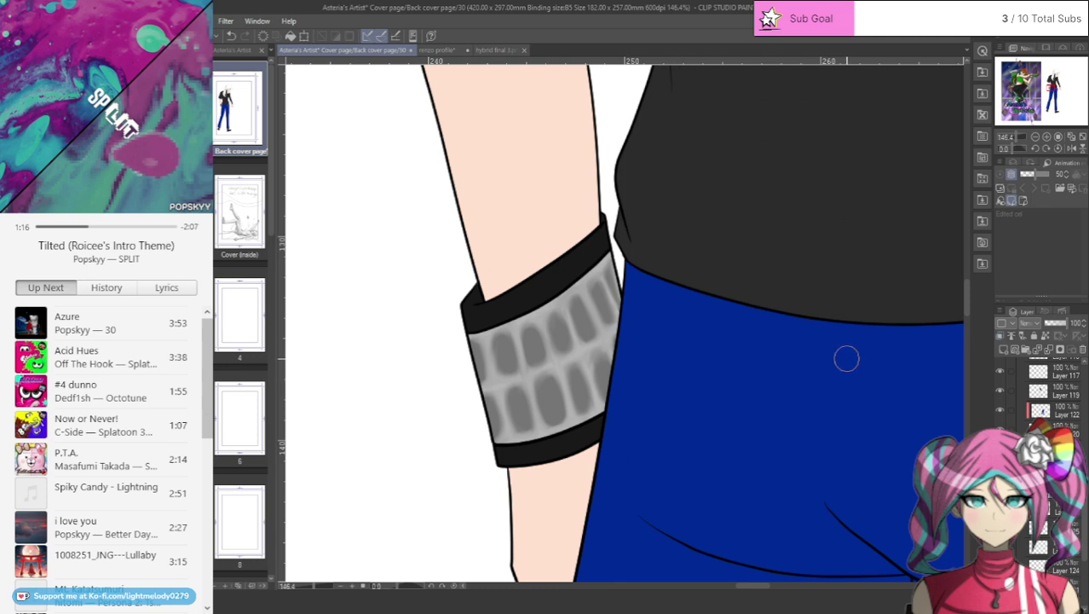
- Darken and soften the lower edges of the wristband's upper-row cells with dark grey
scroll(457, 408, up, 4)
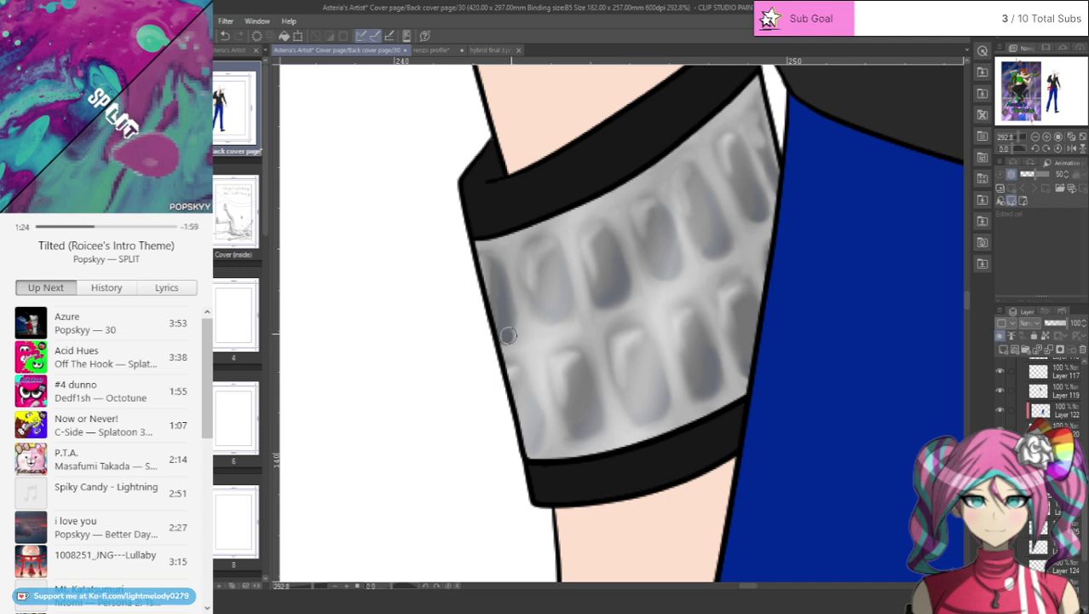
drag(515, 315, 509, 273)
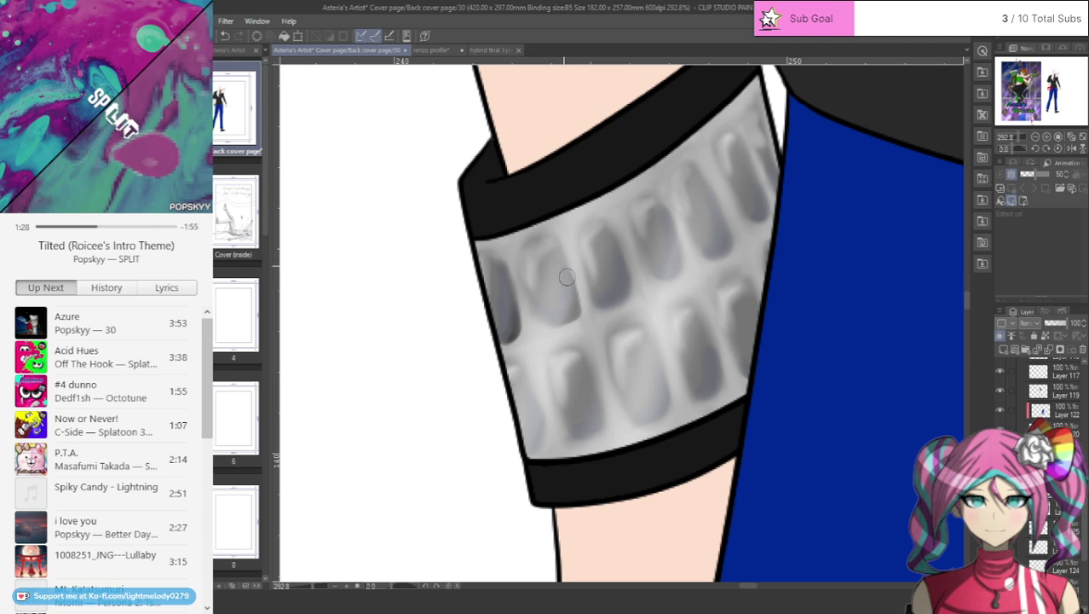
mouse_move(603, 300)
mouse_down()
mouse_move(633, 293)
mouse_move(612, 227)
mouse_move(642, 291)
mouse_move(611, 308)
mouse_move(676, 278)
mouse_move(661, 277)
mouse_move(682, 266)
mouse_move(662, 200)
mouse_move(691, 265)
mouse_move(655, 273)
mouse_move(682, 271)
mouse_up()
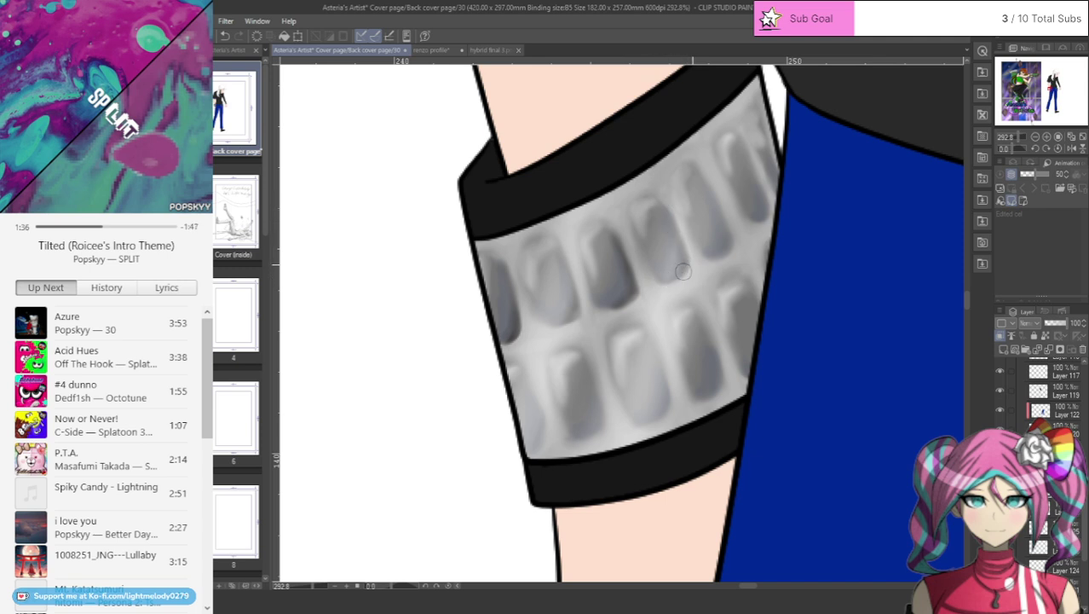
mouse_move(706, 183)
mouse_down()
mouse_move(733, 235)
mouse_move(716, 258)
mouse_move(733, 248)
mouse_move(735, 231)
mouse_move(702, 176)
mouse_move(759, 222)
mouse_move(777, 207)
mouse_move(741, 138)
mouse_up()
mouse_move(762, 212)
mouse_down()
mouse_move(739, 146)
mouse_move(779, 222)
mouse_move(745, 141)
mouse_move(771, 205)
mouse_up()
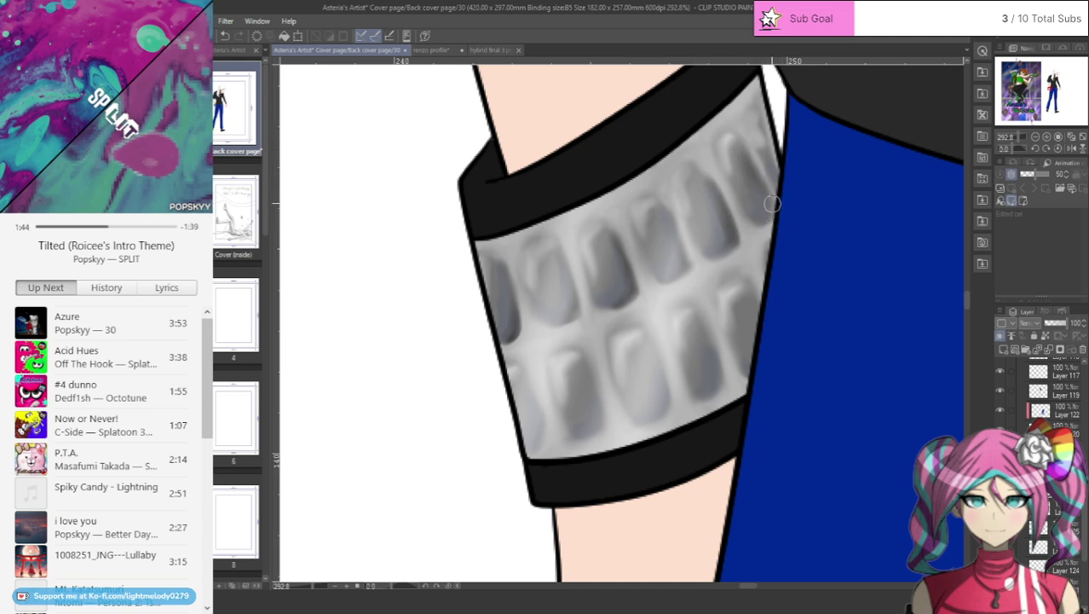
- Deepen the dark grey edge shading on the wristband's lower-row cells and touch up the outermost upper-row cell
drag(705, 400, 723, 389)
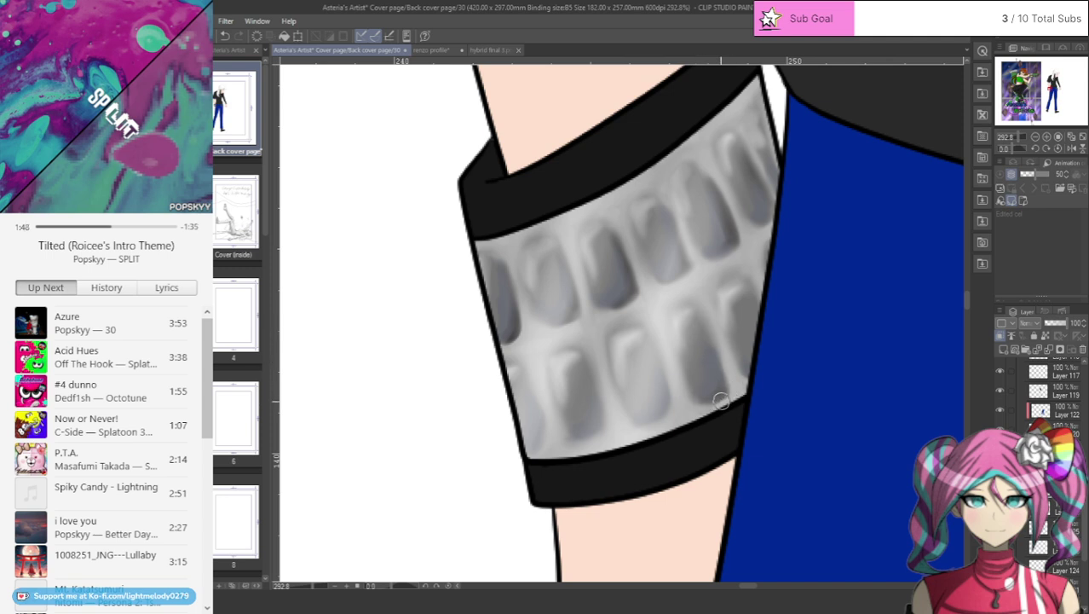
drag(722, 372, 699, 308)
drag(724, 396, 706, 332)
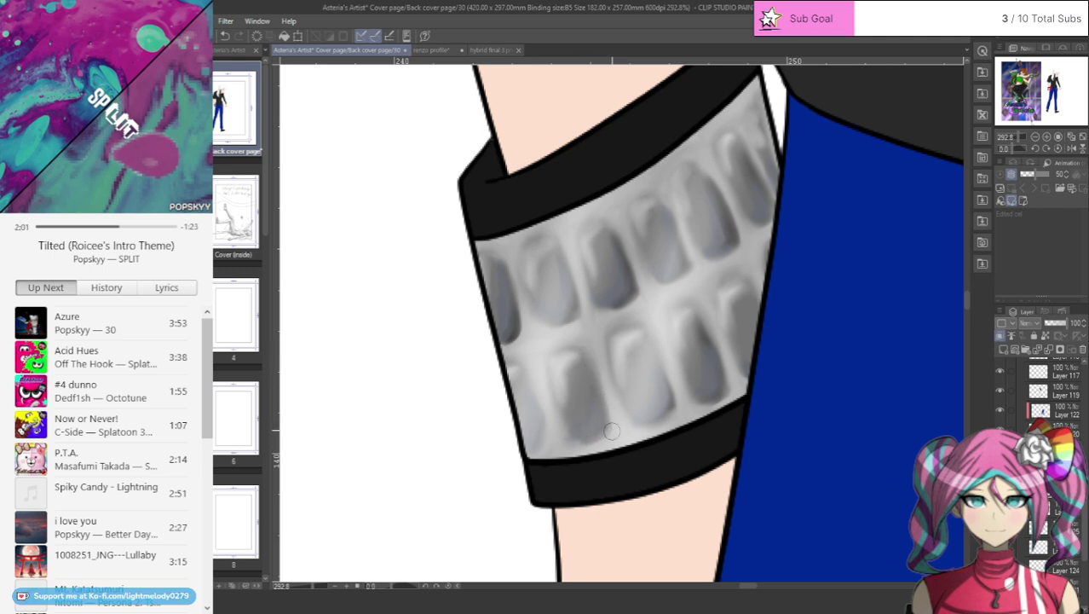
mouse_move(535, 447)
mouse_down()
mouse_move(543, 426)
mouse_move(531, 381)
mouse_up()
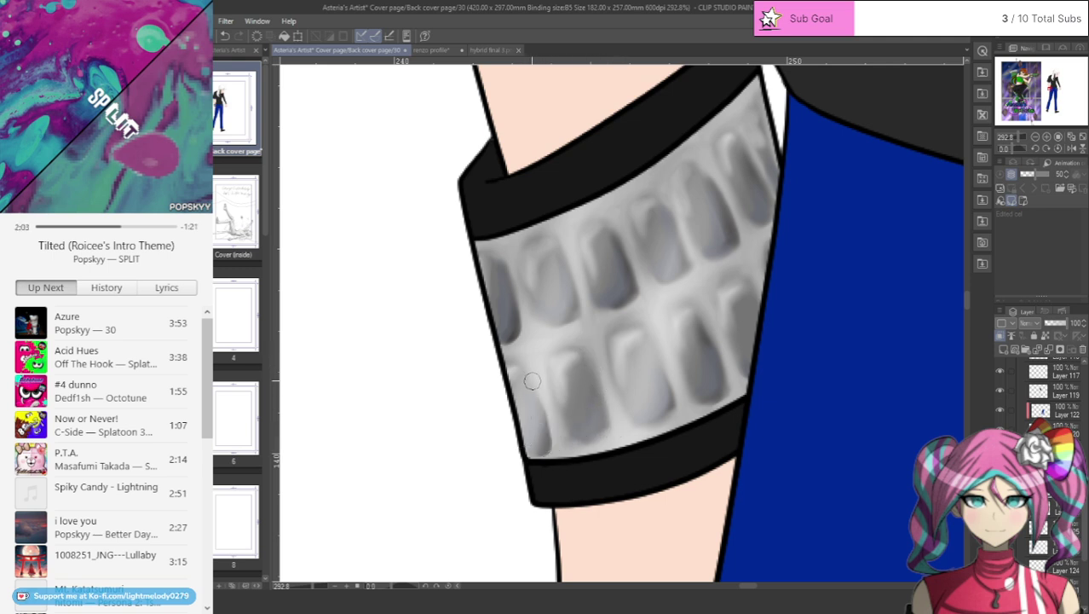
mouse_move(547, 435)
mouse_down()
mouse_move(525, 447)
mouse_move(544, 449)
mouse_up()
mouse_move(529, 334)
mouse_down()
mouse_move(516, 330)
mouse_move(507, 298)
mouse_move(519, 335)
mouse_up()
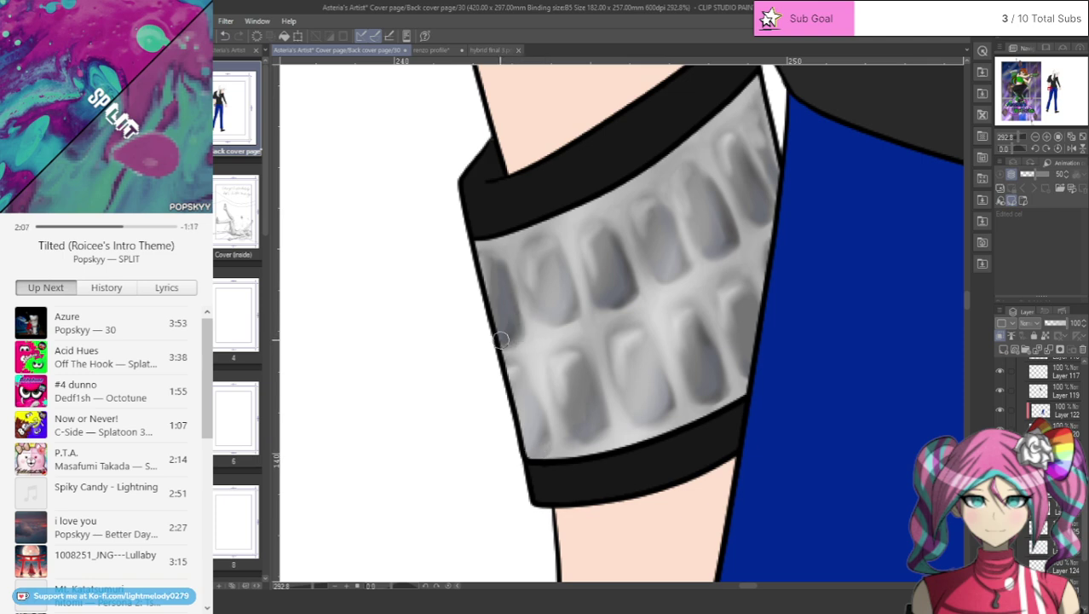
- Paint a soft black shadow on the wristband's side nearest the trousers, using a new clipped layer, and lower that layer's opacity
scroll(494, 317, down, 10)
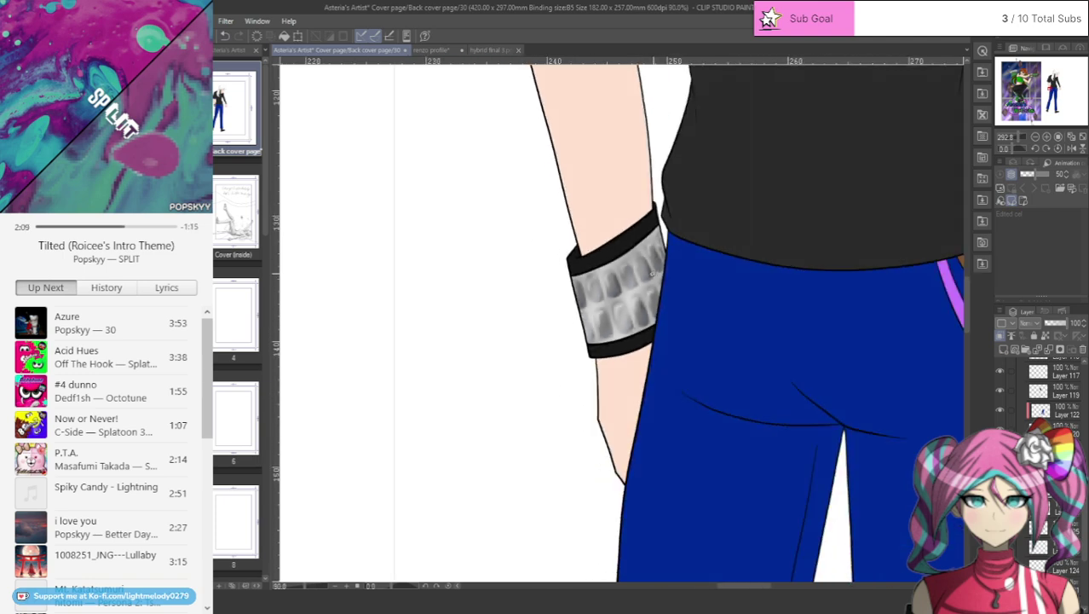
scroll(640, 218, up, 5)
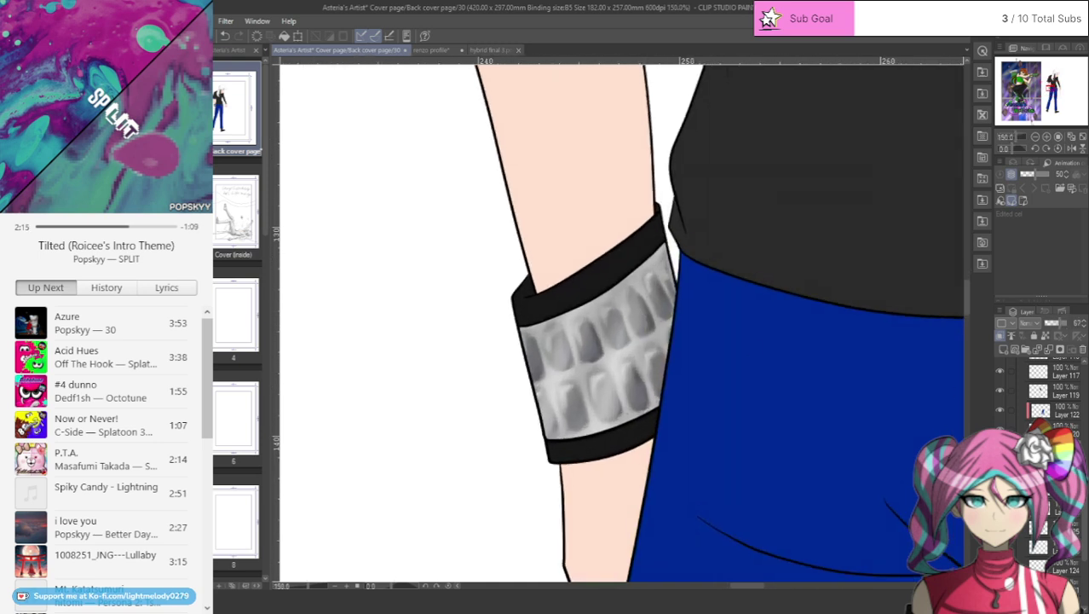
click(1005, 352)
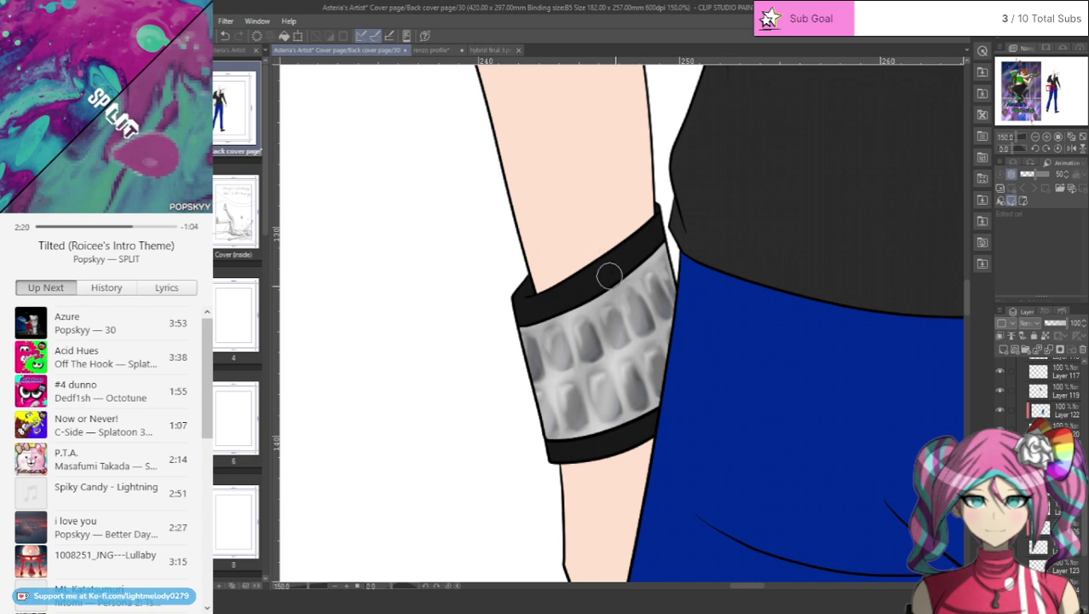
mouse_move(620, 290)
mouse_down()
mouse_move(641, 416)
mouse_move(662, 215)
mouse_move(632, 226)
mouse_move(651, 333)
mouse_move(650, 245)
mouse_move(623, 401)
mouse_up()
click(1000, 335)
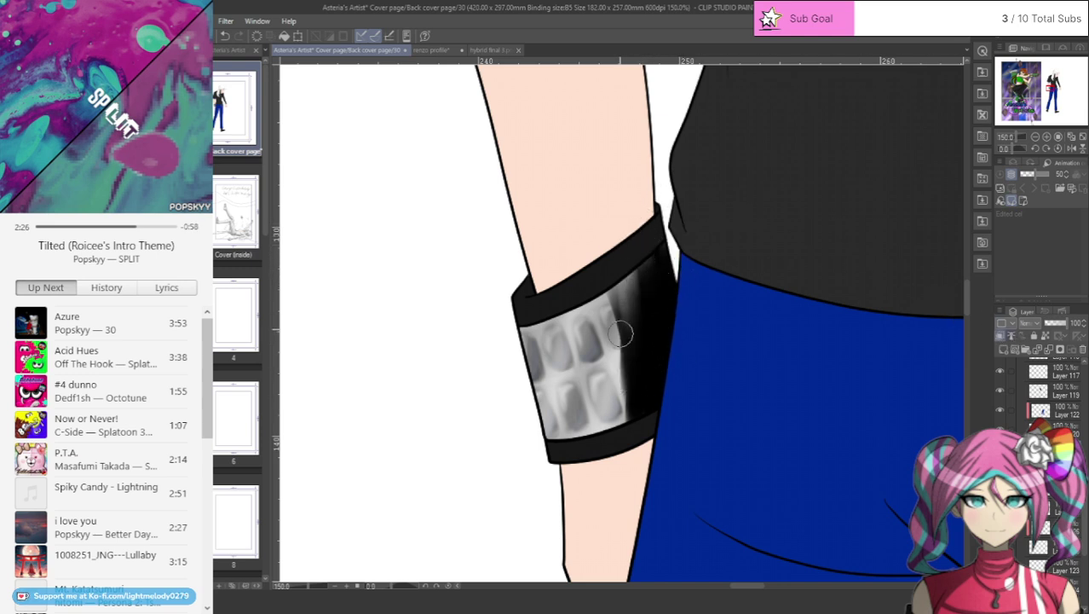
mouse_move(609, 256)
mouse_down()
mouse_move(601, 445)
mouse_move(607, 378)
mouse_move(627, 375)
mouse_move(606, 274)
mouse_move(610, 440)
mouse_move(644, 262)
mouse_move(646, 375)
mouse_up()
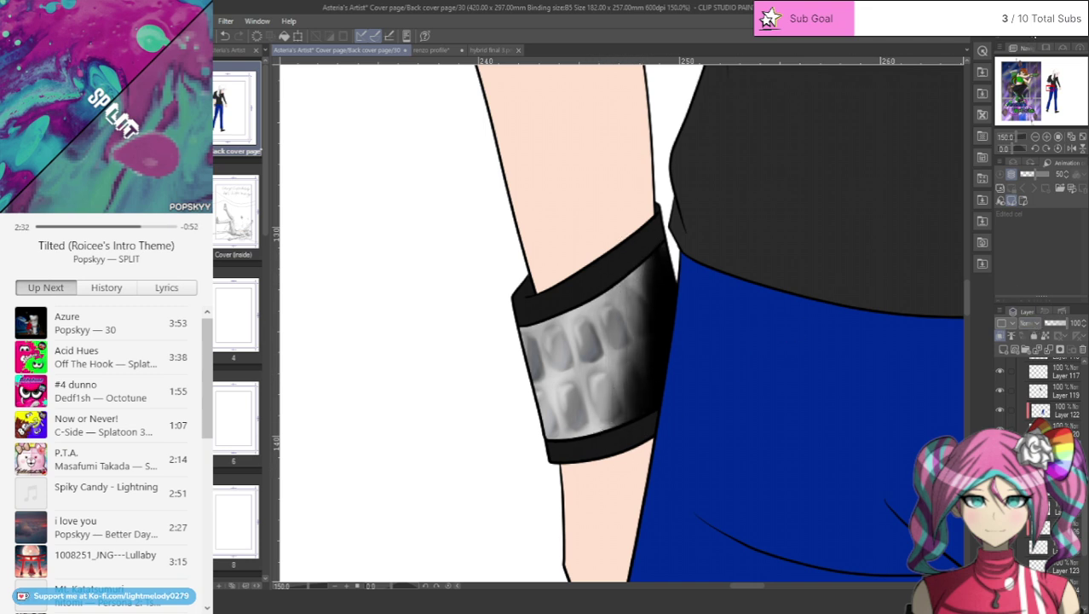
drag(1055, 326, 1062, 322)
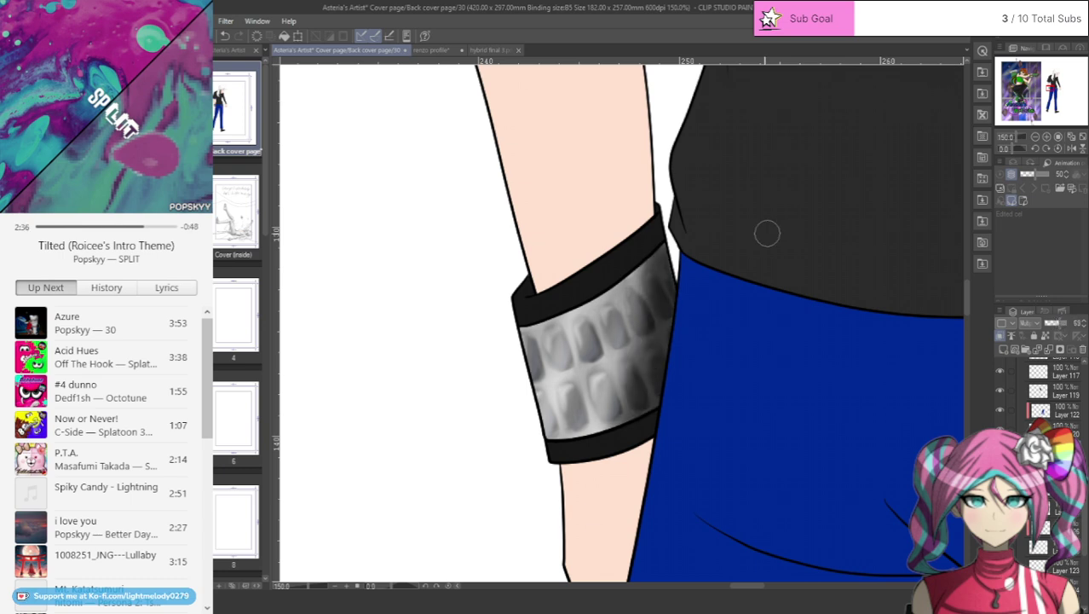
- Create a new folder at the top of Folder 17 and add an empty raster layer inside it
scroll(730, 206, down, 4)
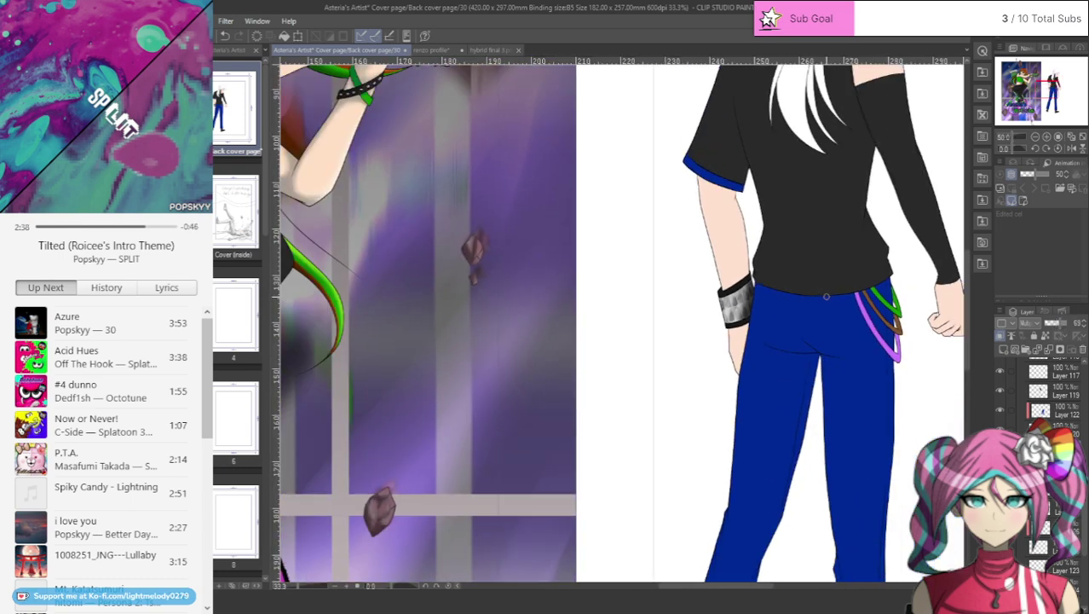
click(1070, 94)
drag(1070, 94, 1056, 75)
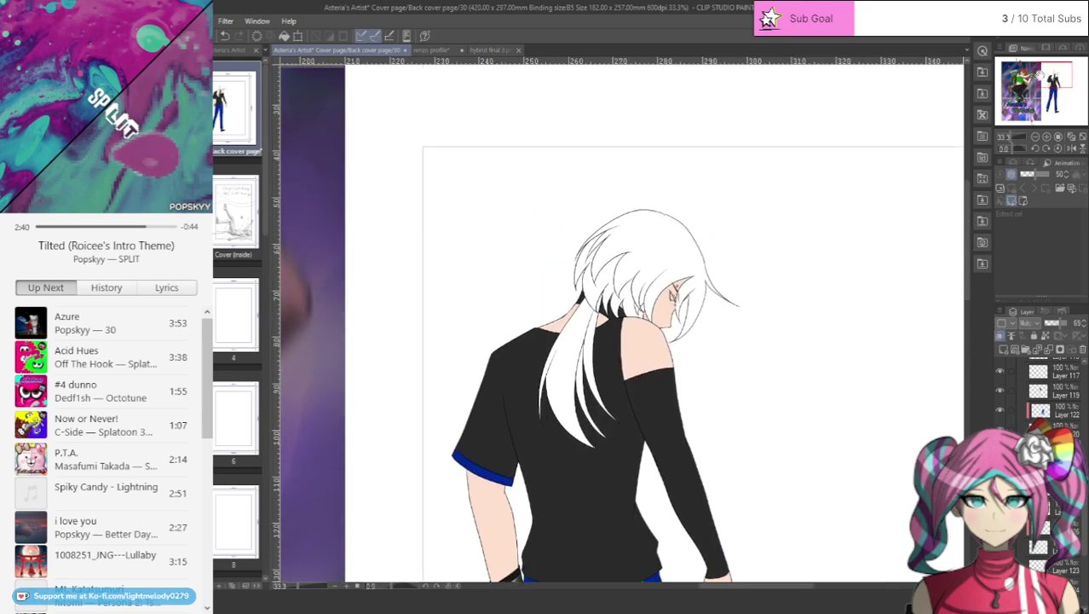
scroll(520, 319, up, 1)
scroll(1053, 401, up, 3)
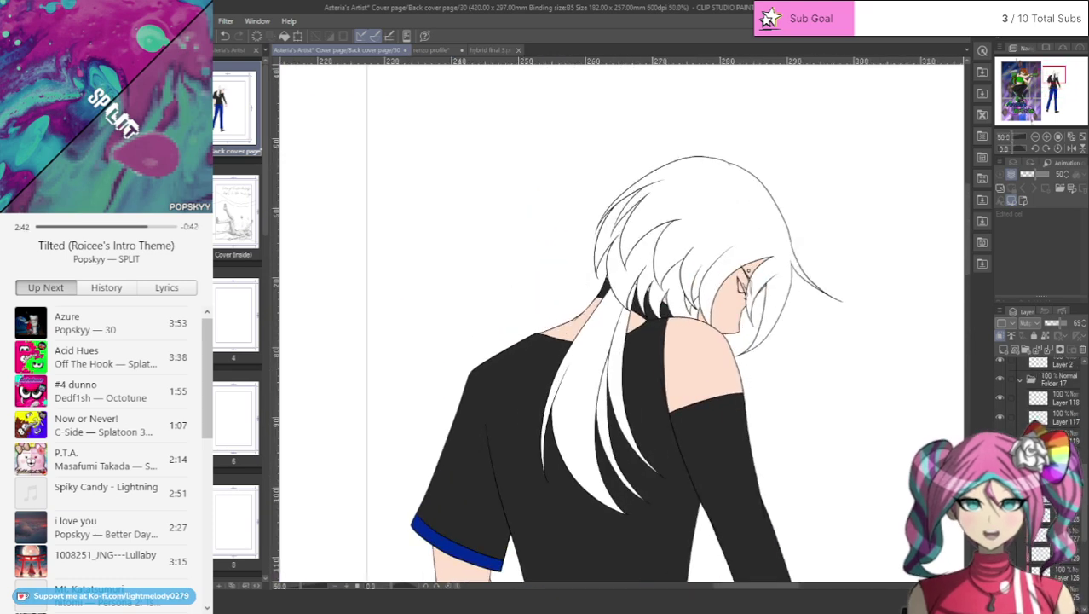
click(1065, 417)
click(1025, 350)
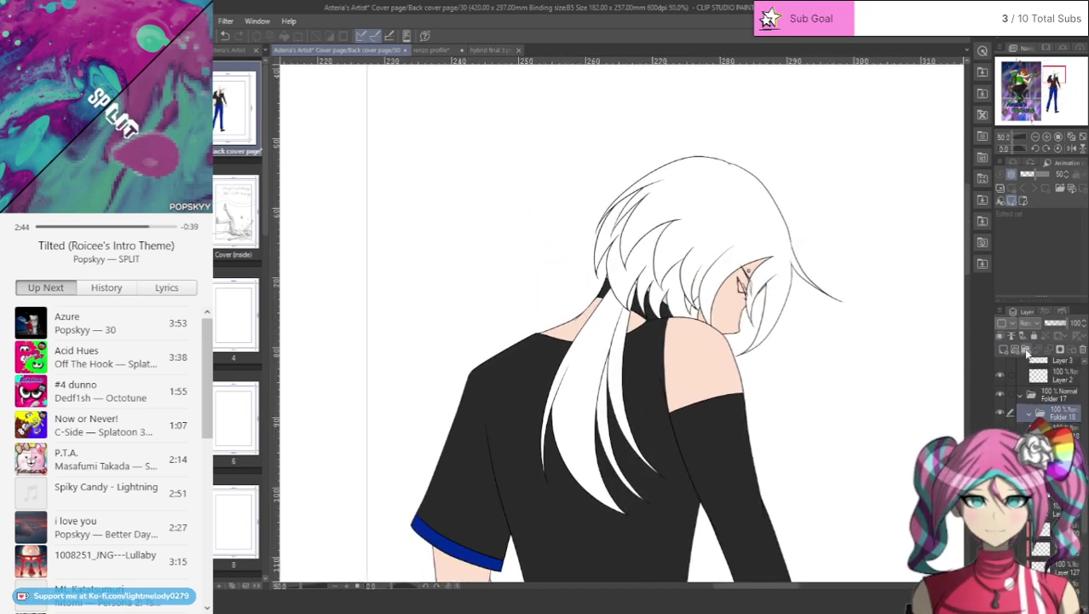
click(1004, 350)
scroll(525, 241, down, 3)
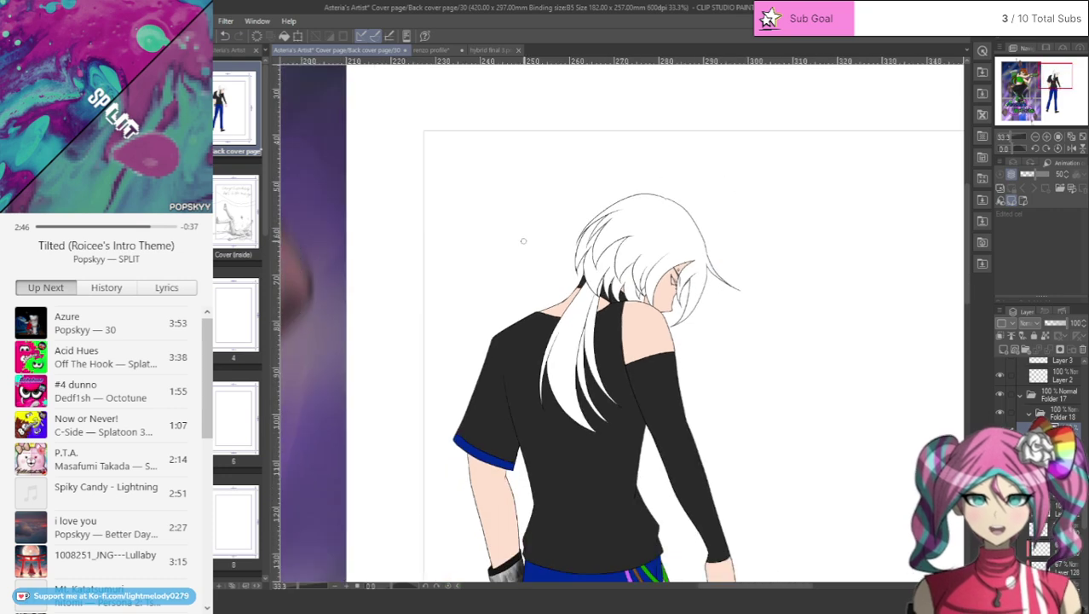
scroll(554, 248, down, 1)
scroll(554, 249, down, 1)
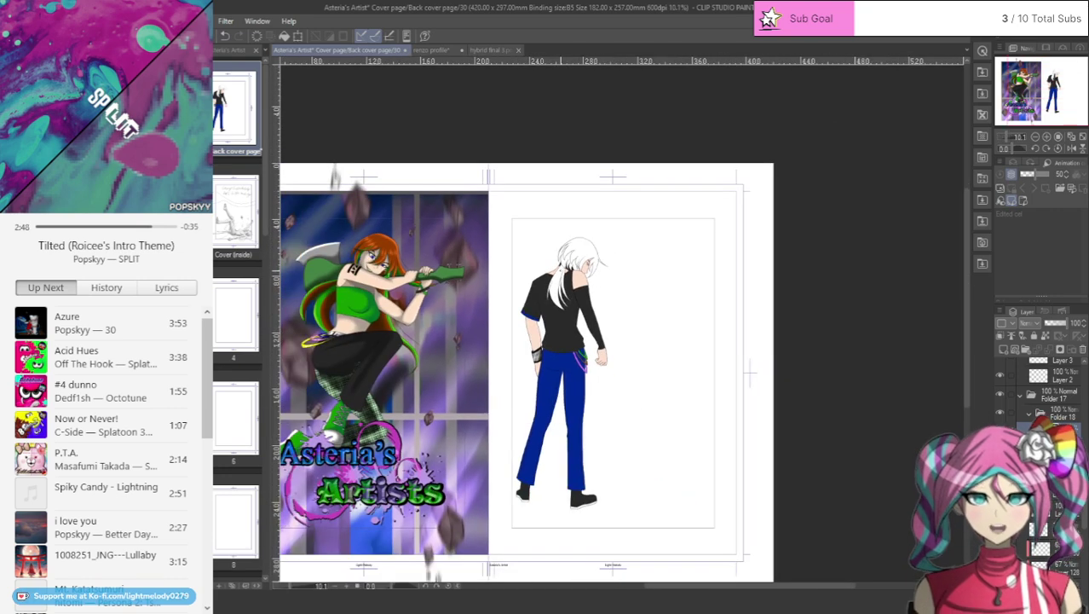
scroll(580, 255, up, 3)
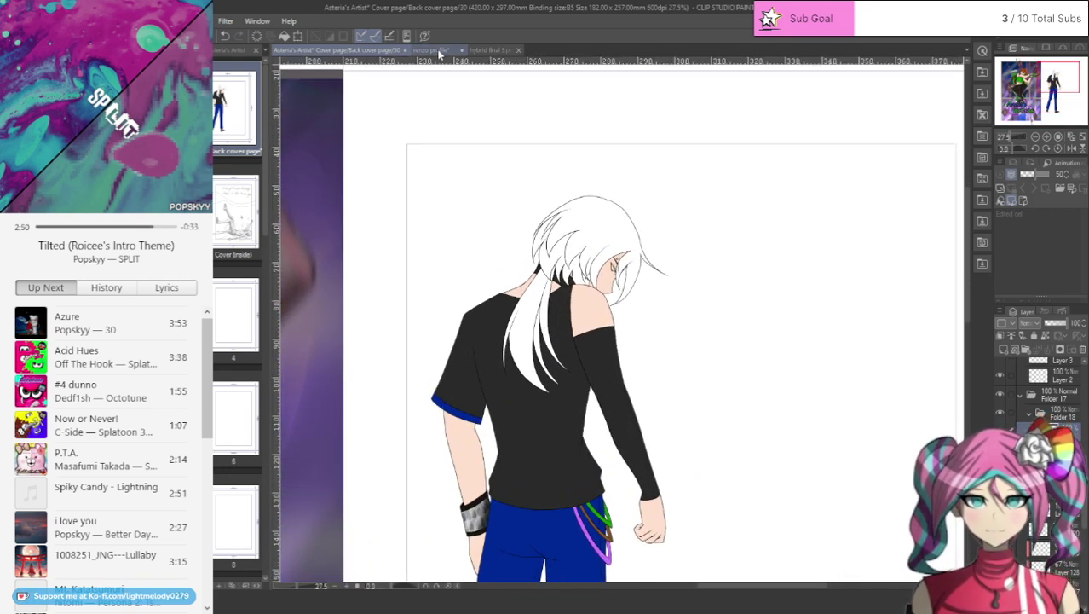
- Look over the hair colouring in the renzo profile and hybrid final 3 documents, and return to the cover page
click(432, 50)
scroll(528, 142, down, 2)
drag(968, 327, 978, 226)
scroll(463, 143, up, 3)
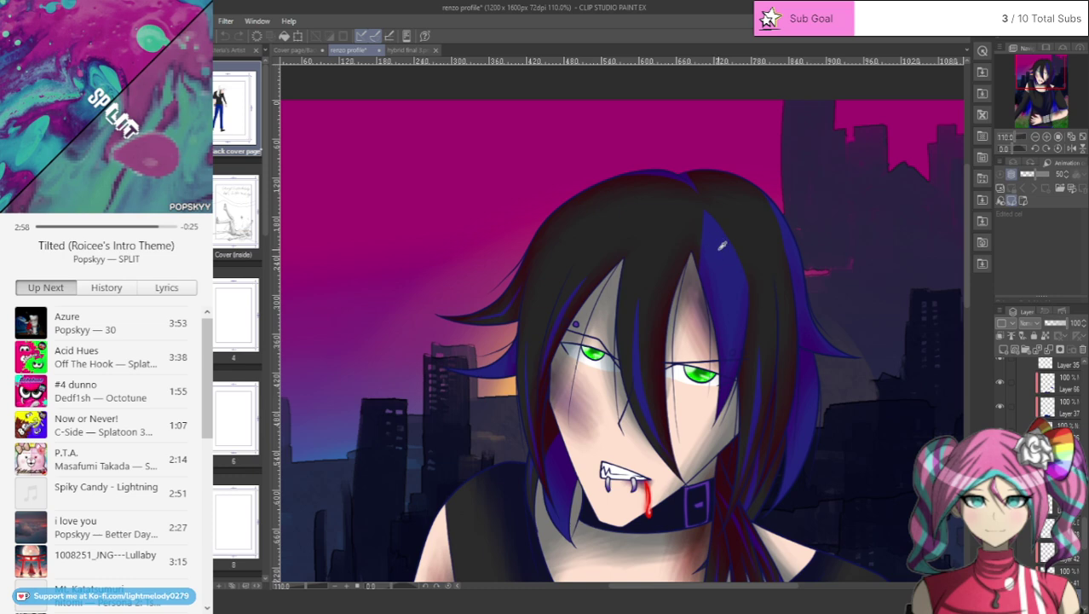
click(407, 52)
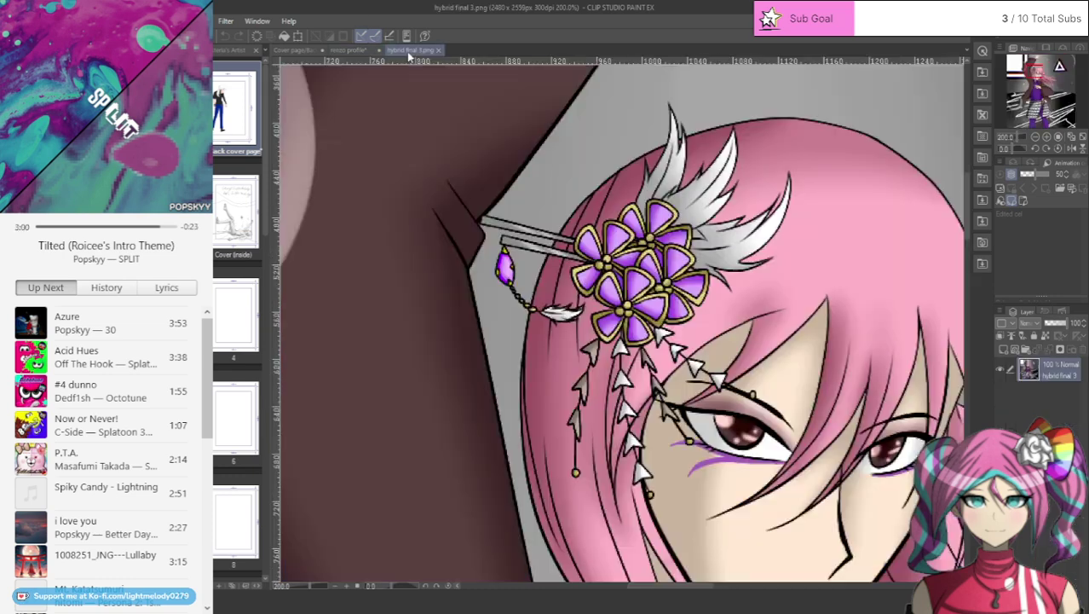
click(290, 50)
- Fill the upper hair and the front strands around the face with dark grey, leaving the lower back layers uncoloured
scroll(592, 157, up, 5)
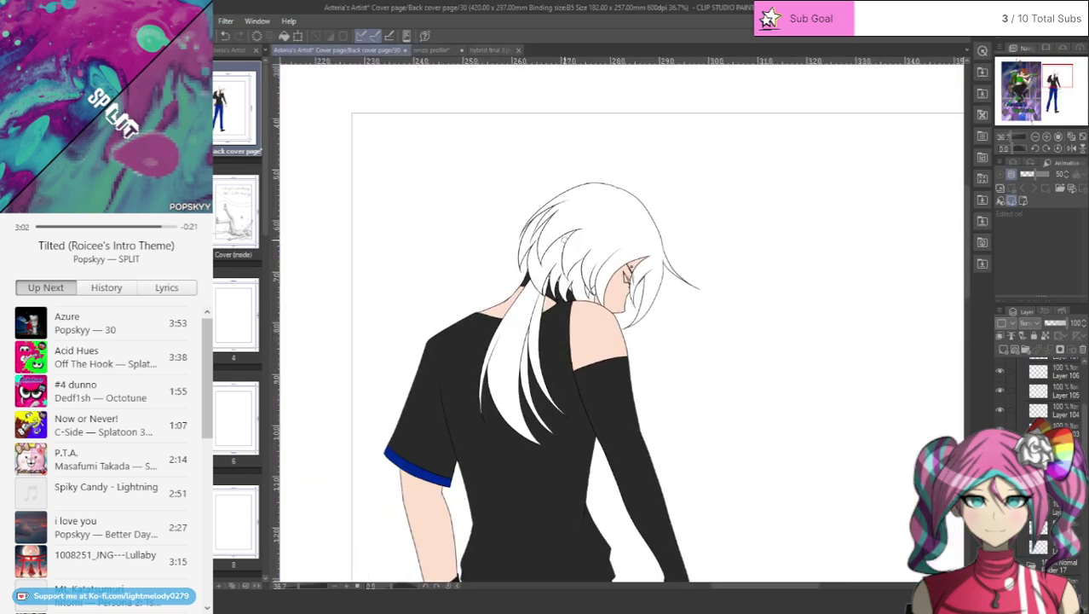
scroll(592, 157, up, 2)
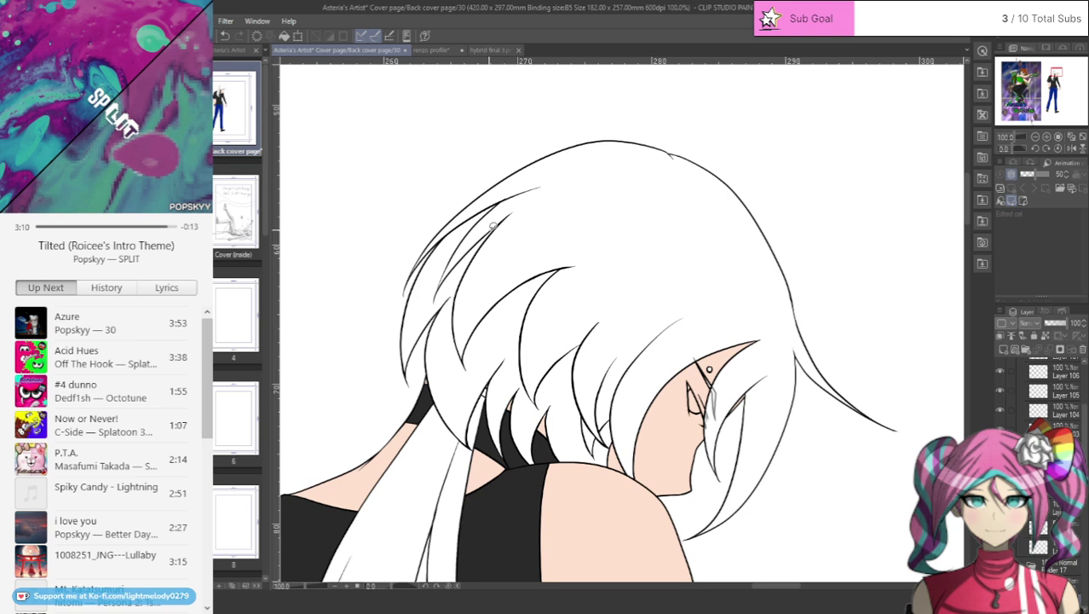
drag(401, 260, 385, 307)
mouse_move(454, 239)
mouse_down()
mouse_move(429, 302)
mouse_move(452, 344)
mouse_move(508, 300)
mouse_move(533, 401)
mouse_move(569, 403)
mouse_move(587, 454)
mouse_move(599, 457)
mouse_move(678, 376)
mouse_move(713, 510)
mouse_move(695, 550)
mouse_move(865, 479)
mouse_move(810, 215)
mouse_move(526, 136)
mouse_move(393, 290)
mouse_up()
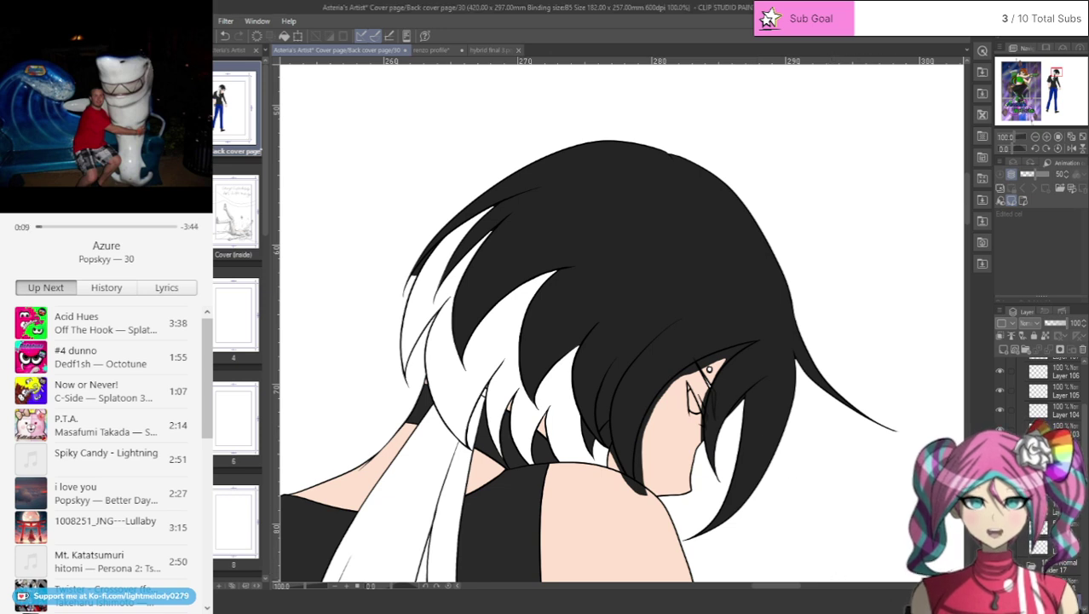
- Erase the dark grey fill from the small gap between the strand tips behind the cheek
scroll(1040, 392, down, 5)
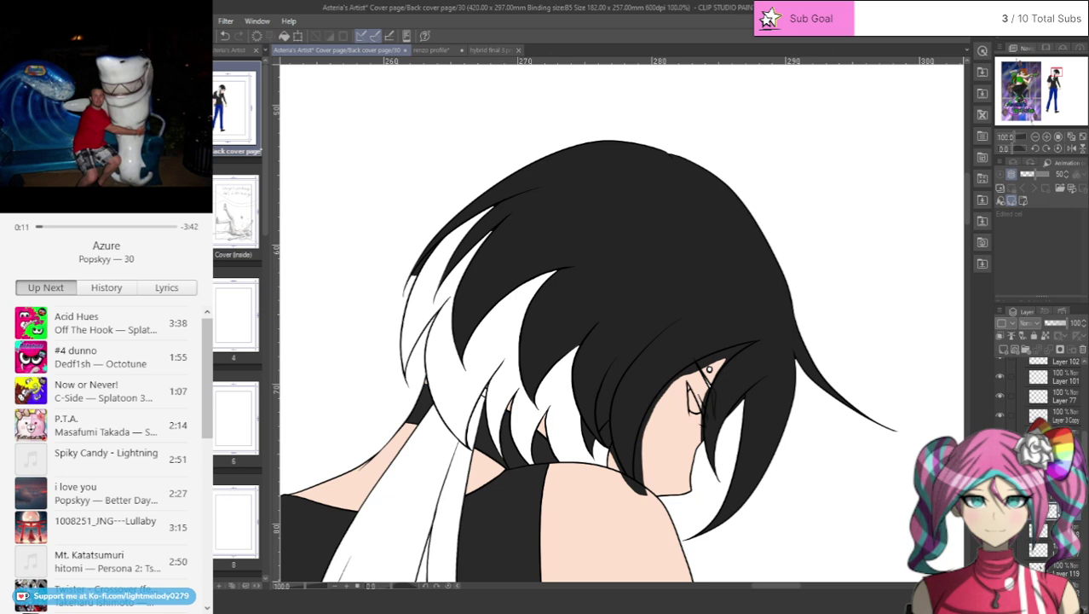
scroll(698, 486, up, 3)
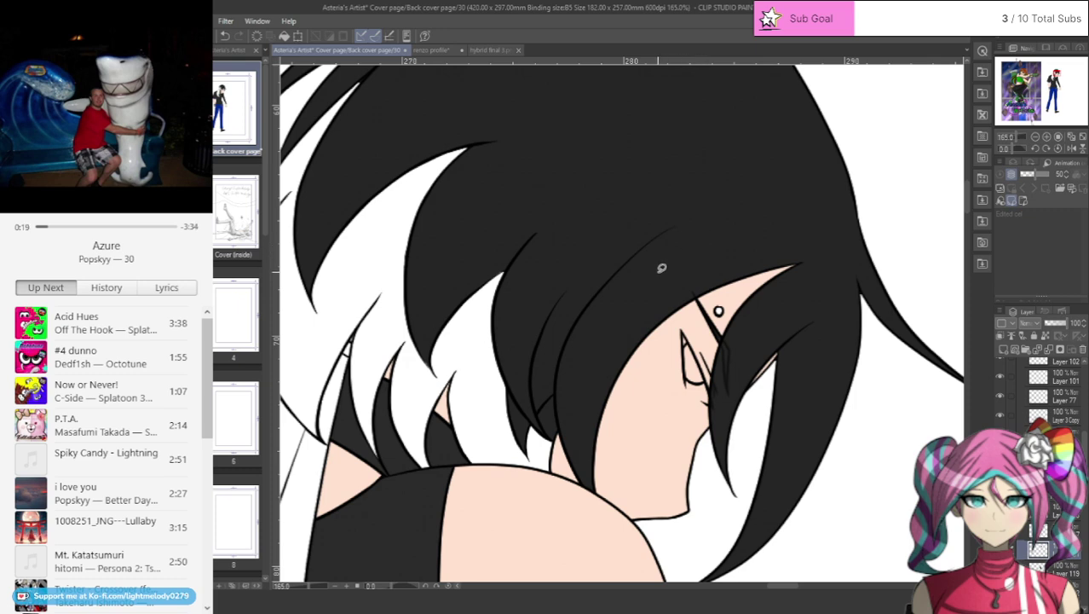
scroll(564, 418, up, 5)
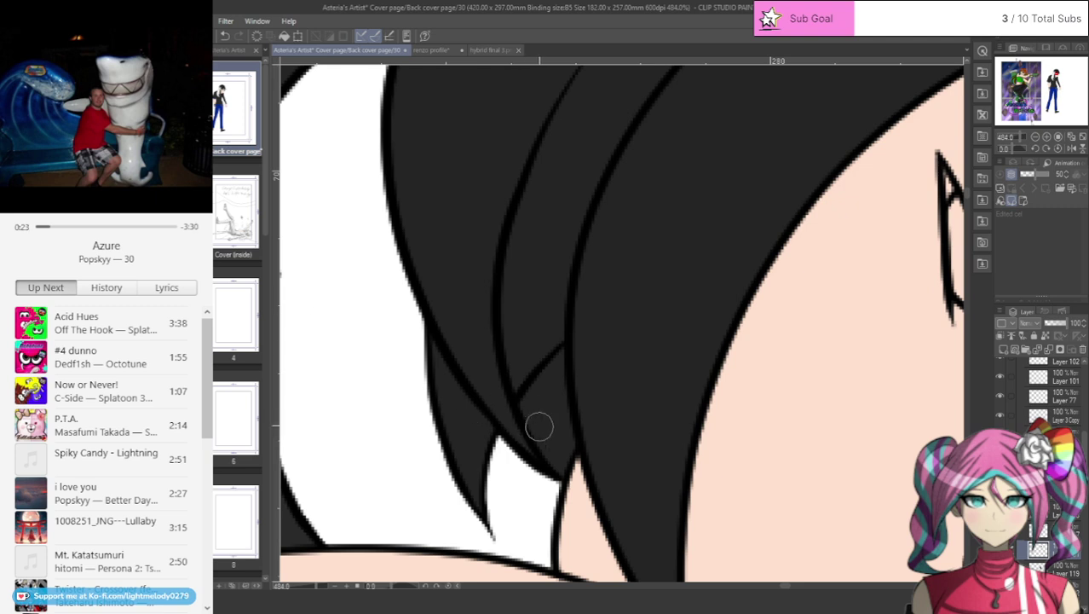
mouse_move(537, 426)
mouse_down()
mouse_move(565, 472)
mouse_move(536, 427)
mouse_move(574, 465)
mouse_move(555, 393)
mouse_move(523, 389)
mouse_move(565, 344)
mouse_move(570, 412)
mouse_move(564, 370)
mouse_up()
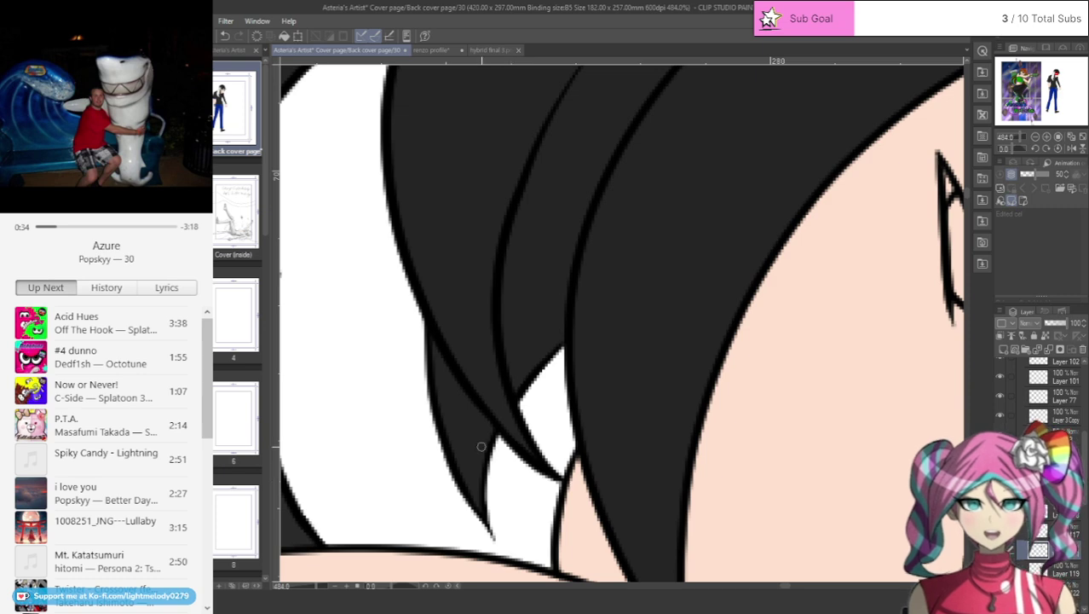
- Erase the dark grey spill along the pointed tip of the strand at the back of the head
scroll(446, 428, down, 4)
scroll(394, 305, up, 5)
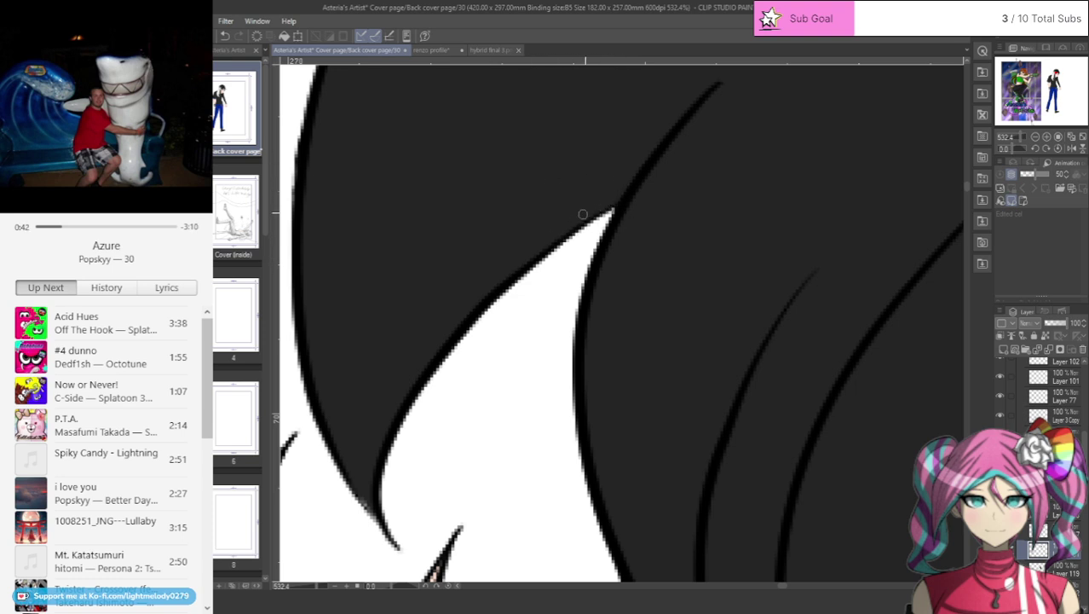
drag(356, 481, 382, 517)
drag(345, 482, 381, 527)
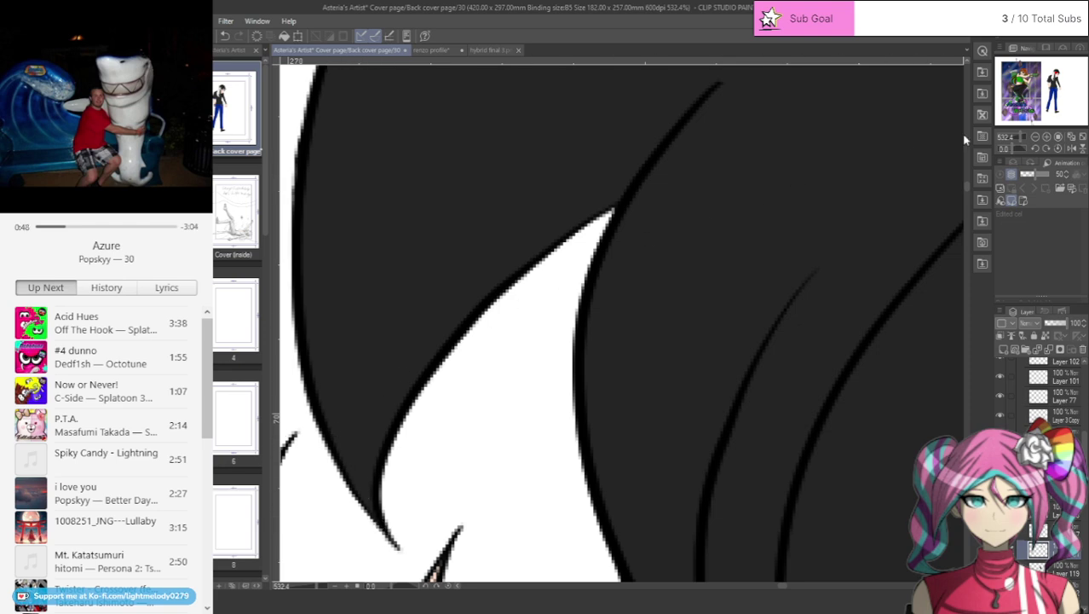
drag(348, 228, 896, 418)
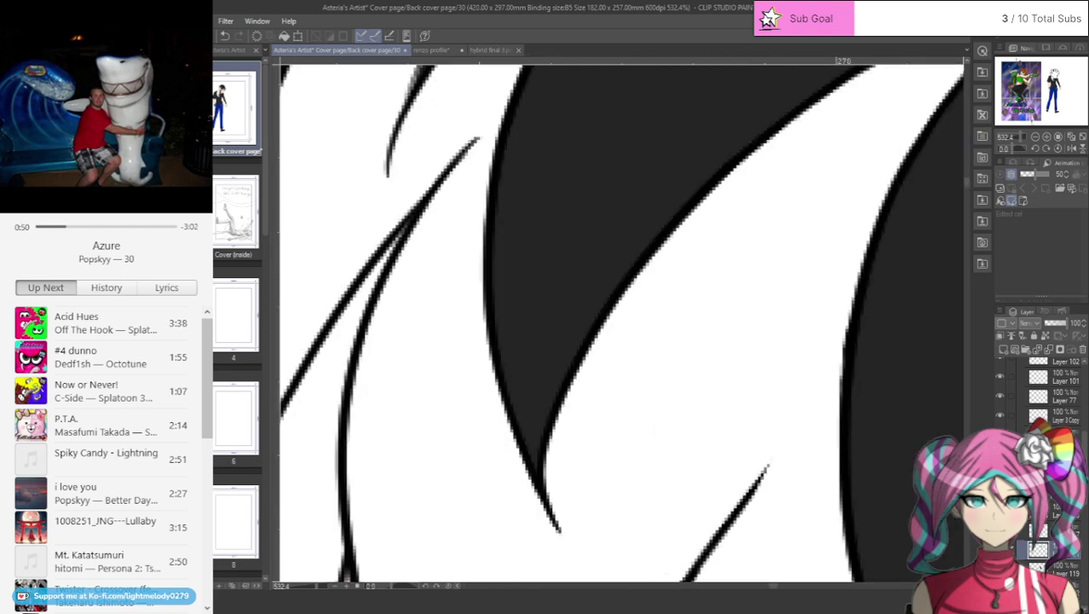
drag(707, 68, 536, 576)
drag(622, 420, 621, 226)
drag(626, 574, 615, 72)
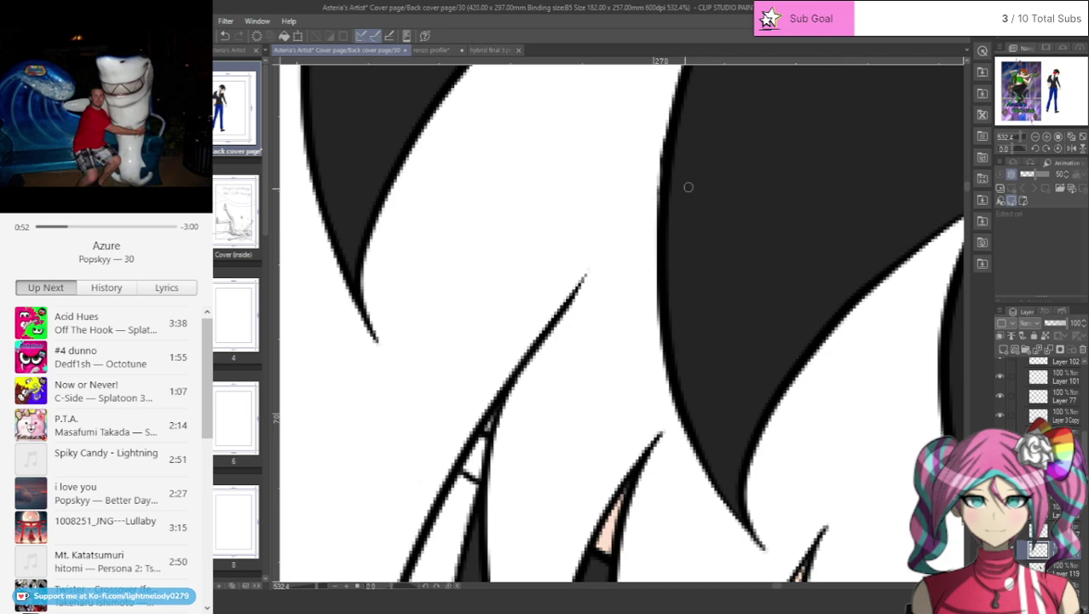
- Clean up the dark grey spill around the outermost back strands and clear the fill between their two outlines
scroll(643, 242, down, 6)
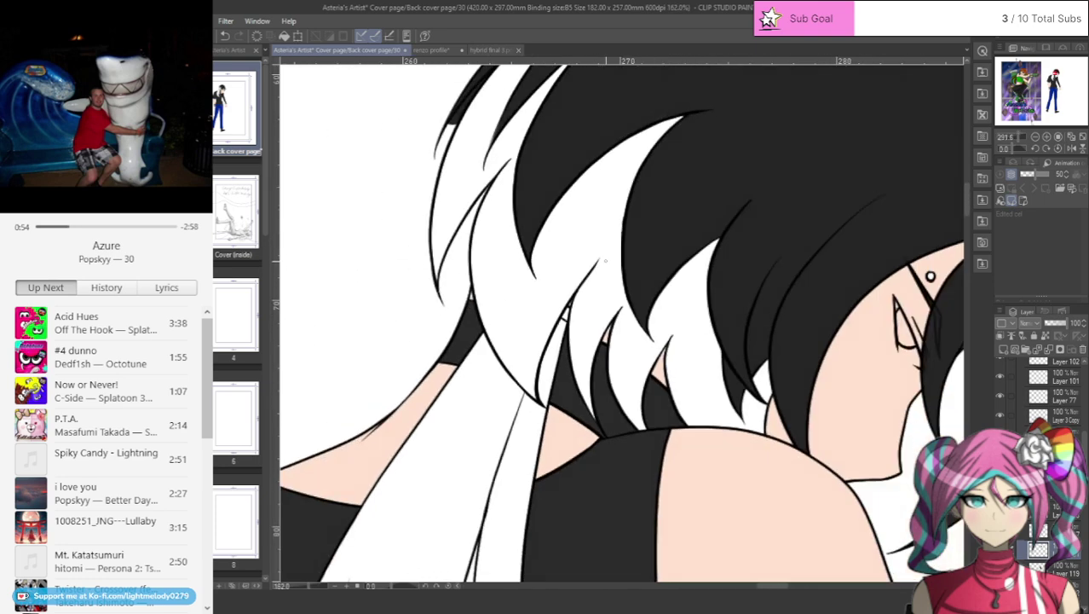
scroll(560, 134, up, 2)
scroll(560, 134, up, 6)
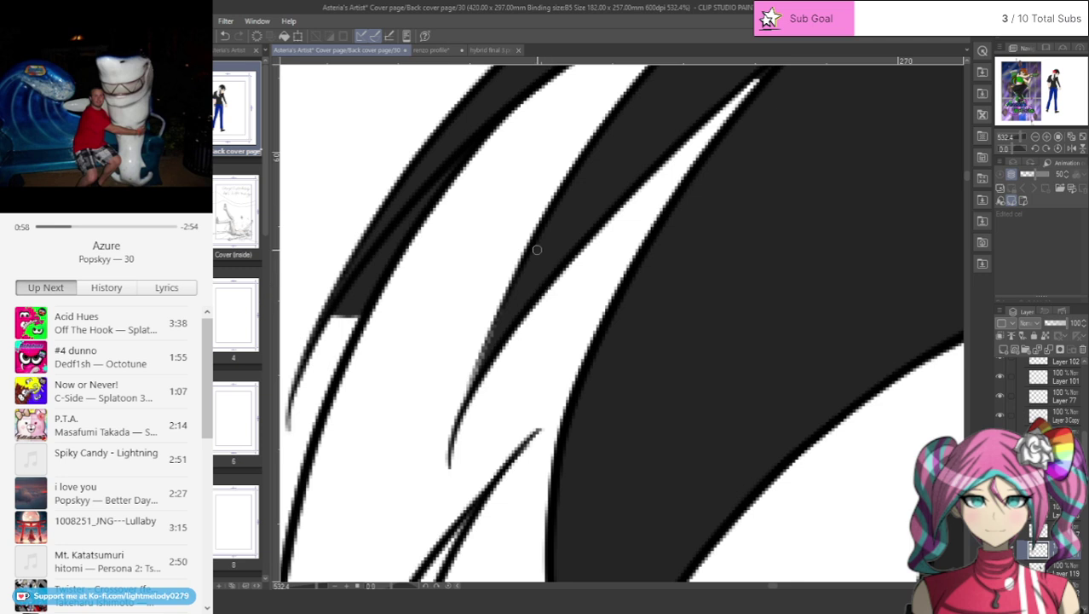
drag(521, 276, 466, 395)
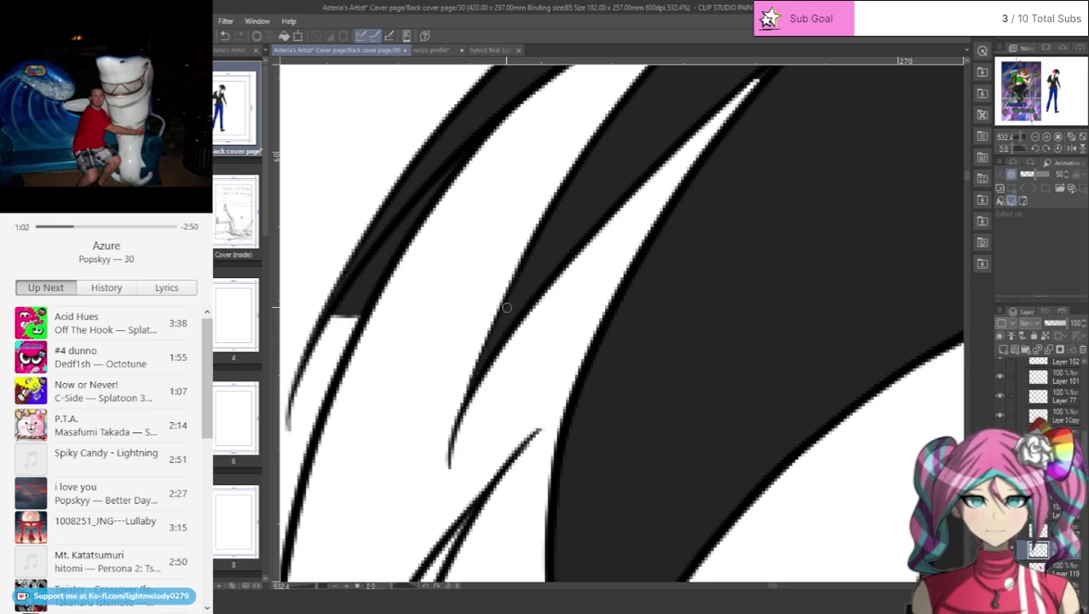
drag(373, 273, 355, 316)
mouse_move(393, 251)
mouse_down()
mouse_move(351, 328)
mouse_move(355, 315)
mouse_up()
mouse_move(429, 199)
mouse_down()
mouse_move(388, 261)
mouse_move(468, 155)
mouse_move(326, 352)
mouse_move(380, 251)
mouse_move(360, 275)
mouse_move(382, 258)
mouse_move(371, 279)
mouse_up()
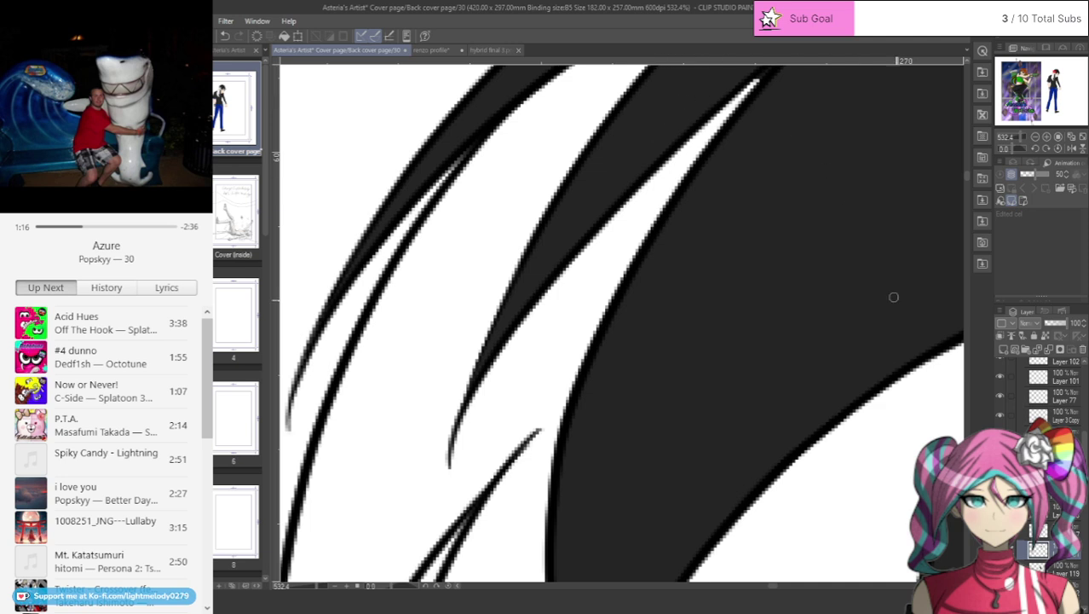
- Erase the dark grey fill from the narrow upper corners of the gaps between the upper back strands
scroll(966, 179, up, 5)
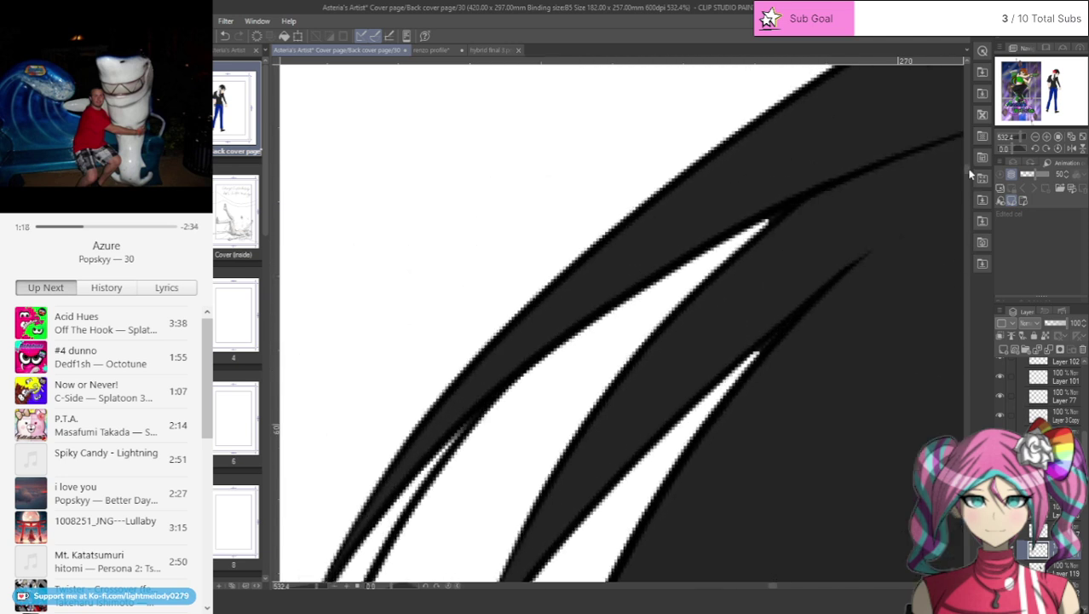
mouse_move(780, 332)
mouse_down()
mouse_move(734, 381)
mouse_move(746, 366)
mouse_up()
drag(770, 218, 791, 205)
scroll(724, 247, down, 7)
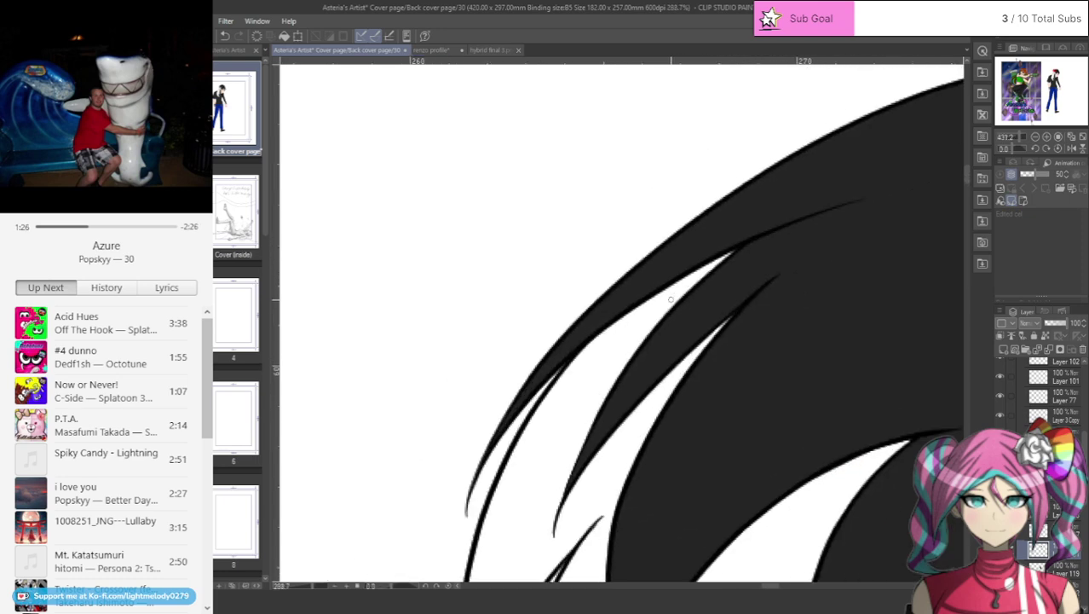
scroll(579, 351, up, 8)
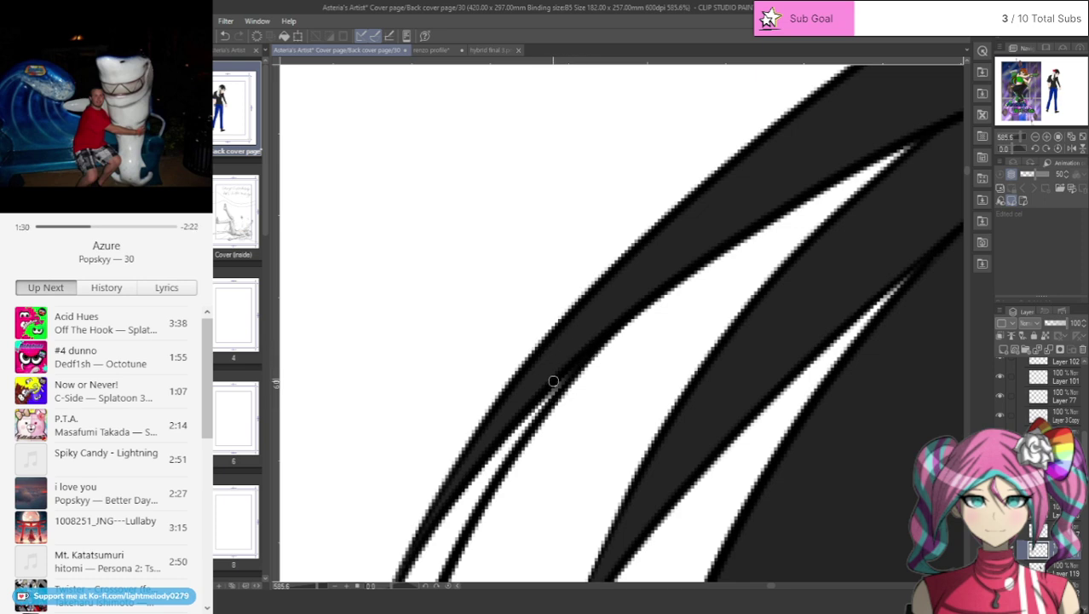
scroll(603, 505, down, 5)
scroll(893, 430, down, 8)
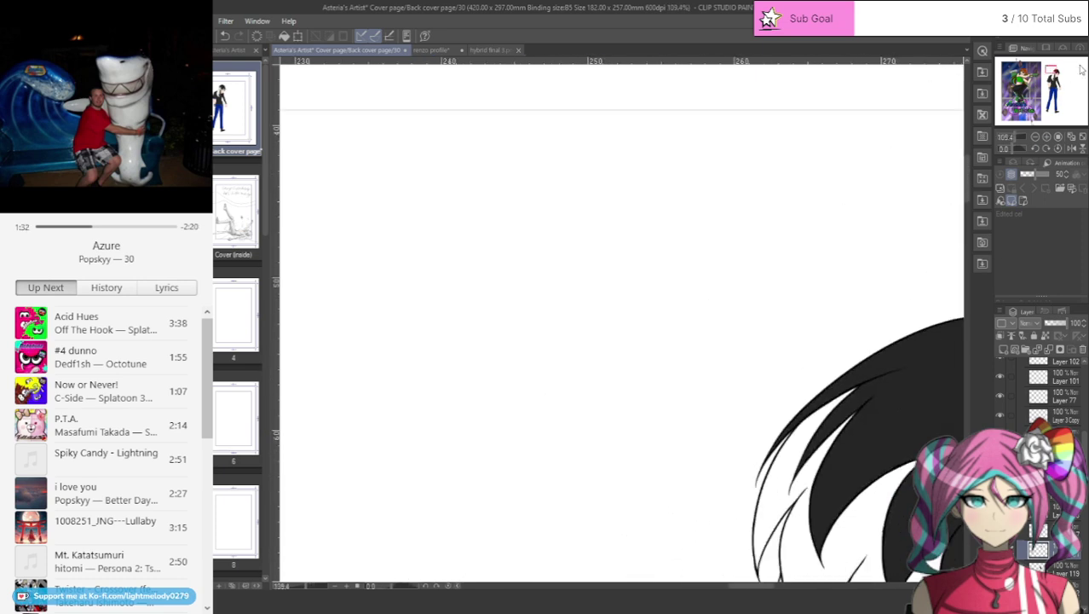
- Create a new raster layer and a new folder for the hair, and move the hair colour layers into that folder
drag(1054, 70, 1058, 74)
scroll(889, 251, down, 3)
scroll(878, 207, up, 3)
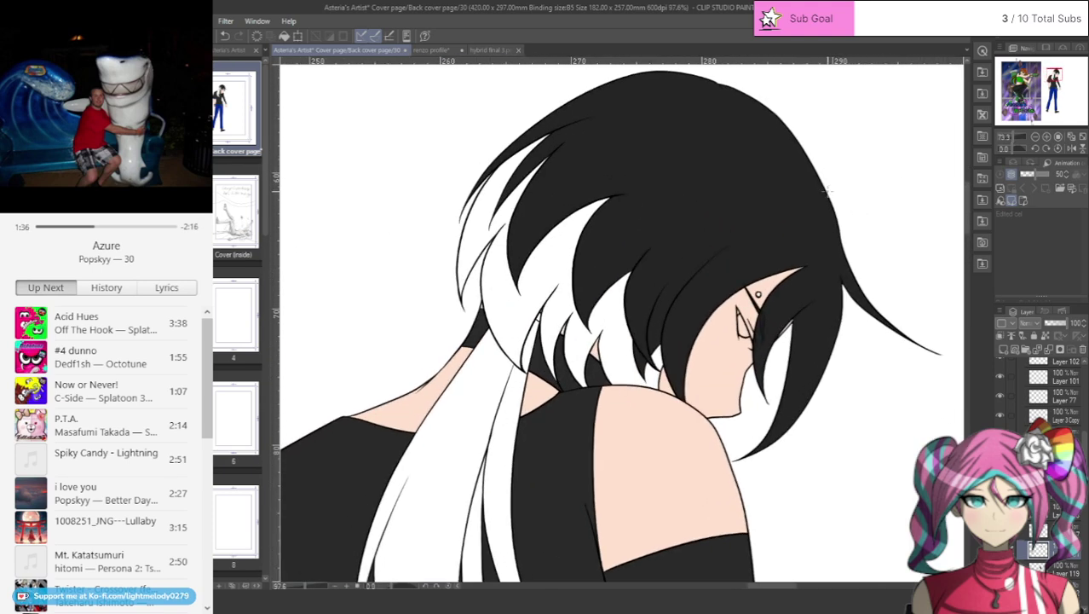
scroll(1039, 400, down, 1)
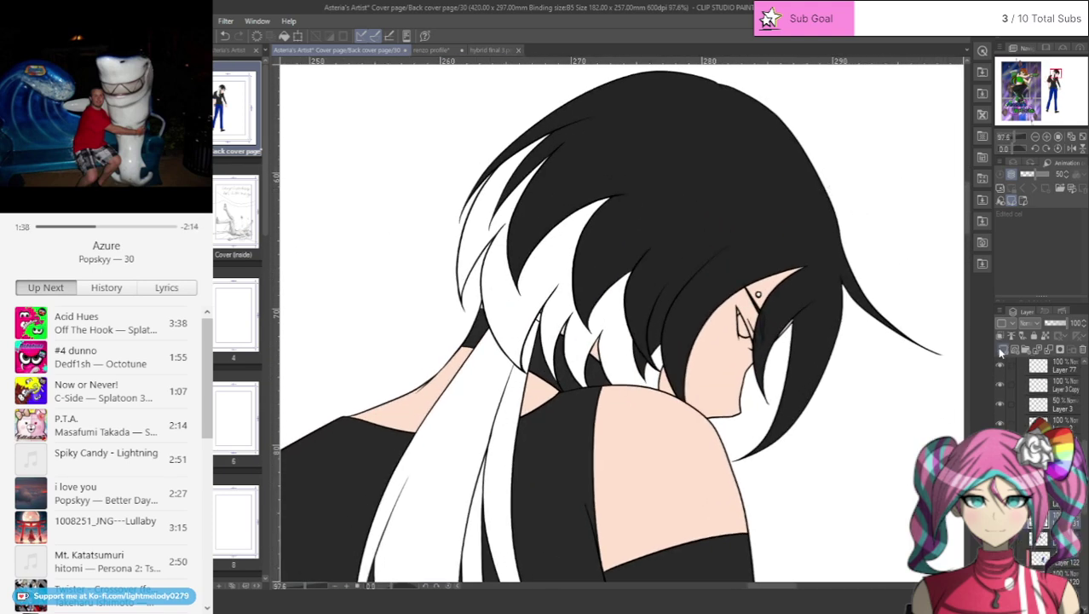
click(1003, 349)
click(1027, 349)
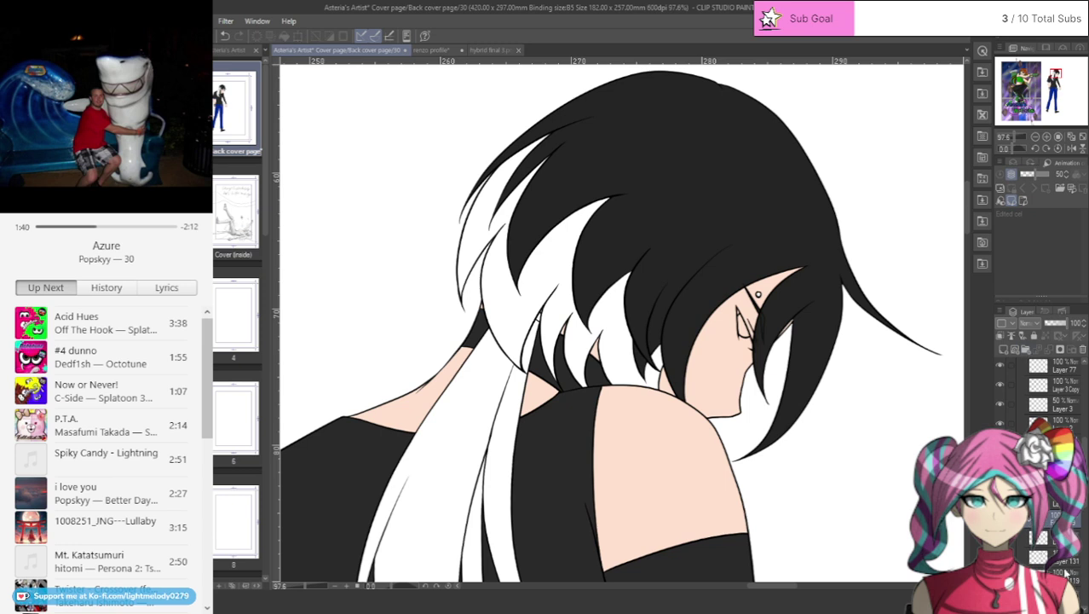
click(1049, 538)
drag(1044, 535, 1039, 522)
drag(1055, 559, 1027, 534)
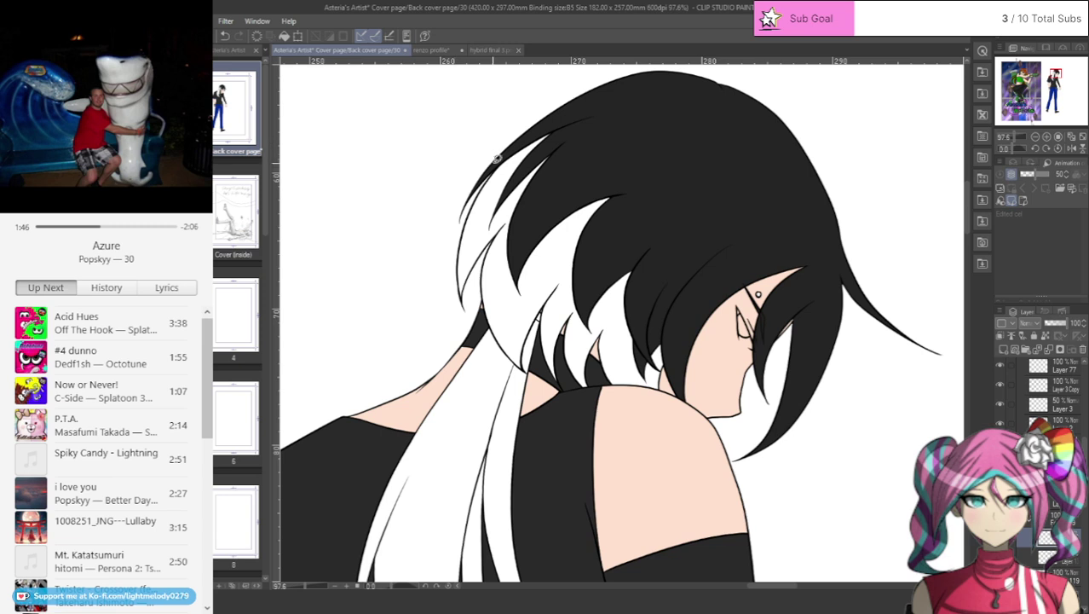
- Outline and fill the lower back section of the hair with dark blue, keeping it beneath the dark grey hair
mouse_move(497, 158)
mouse_down()
mouse_move(466, 210)
mouse_move(458, 314)
mouse_up()
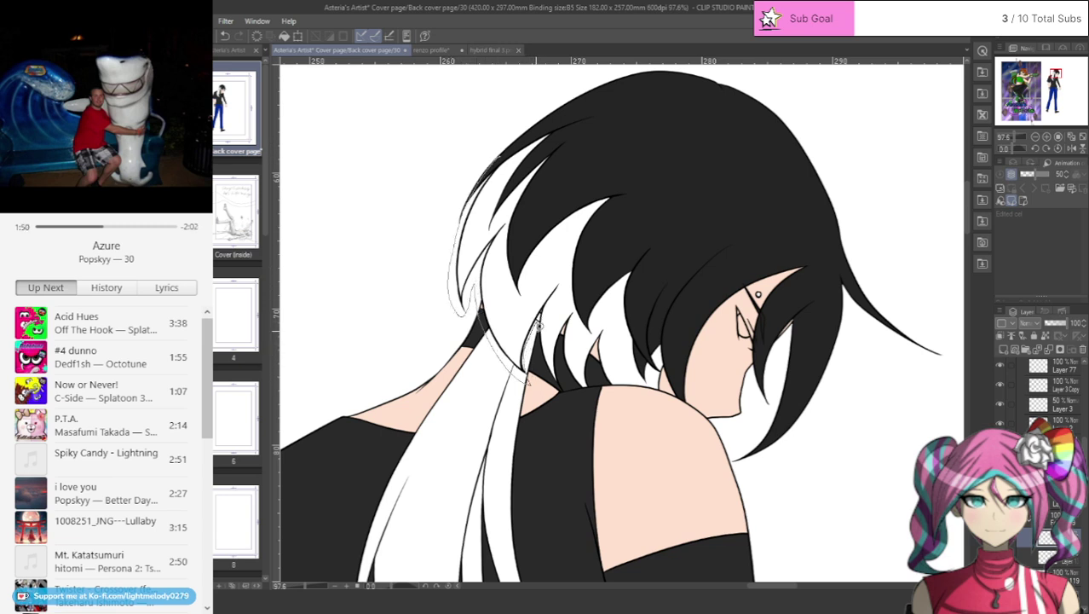
mouse_move(539, 324)
mouse_down()
mouse_move(563, 387)
mouse_move(572, 388)
mouse_move(566, 364)
mouse_move(594, 391)
mouse_move(589, 363)
mouse_move(632, 392)
mouse_move(664, 396)
mouse_move(676, 329)
mouse_move(648, 178)
mouse_move(558, 115)
mouse_up()
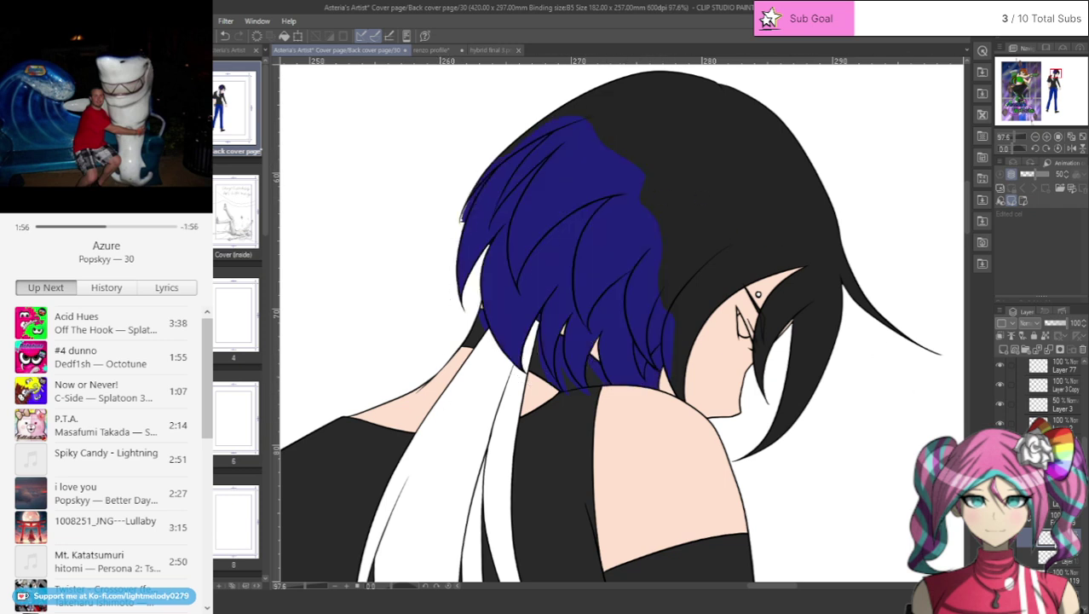
click(1057, 558)
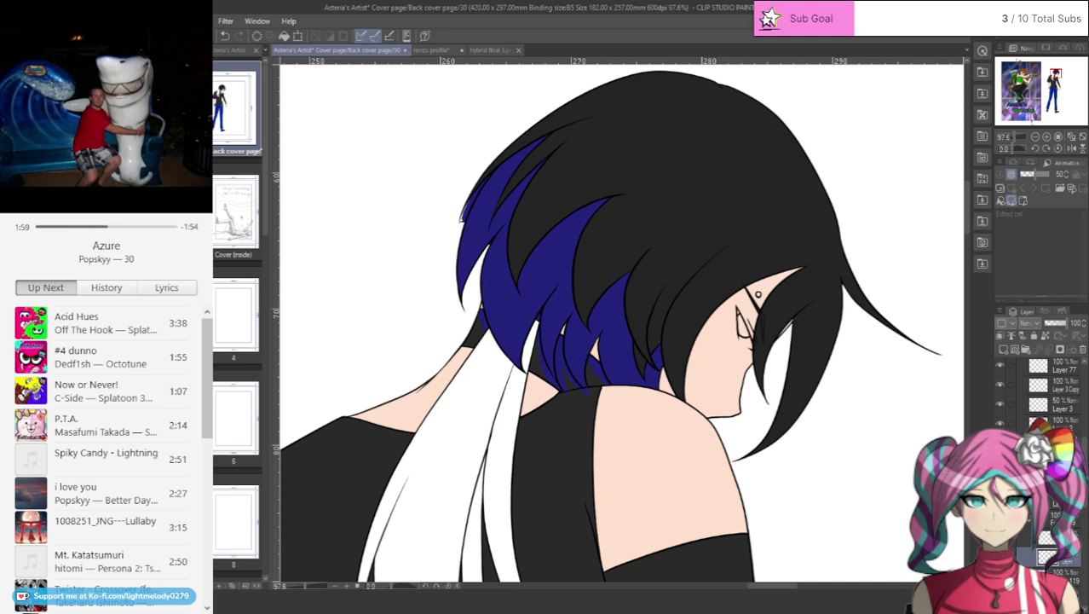
- Erase the dark blue spill over the collar and shirt between the lower strand tips and along the shoulder line
scroll(494, 332, up, 6)
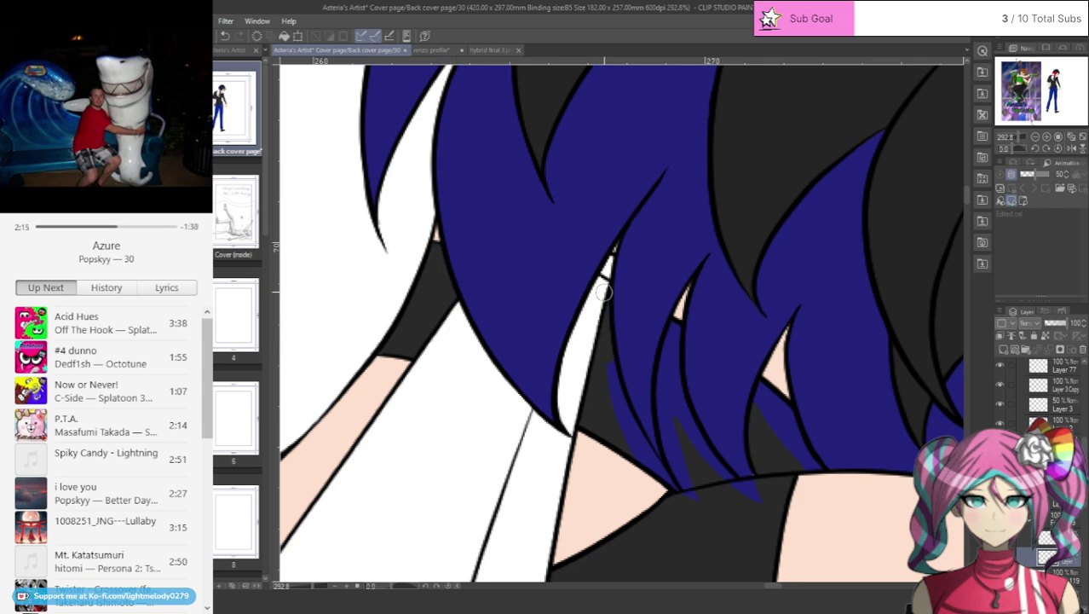
mouse_move(603, 292)
mouse_down()
mouse_move(618, 402)
mouse_move(606, 357)
mouse_move(630, 430)
mouse_move(622, 405)
mouse_up()
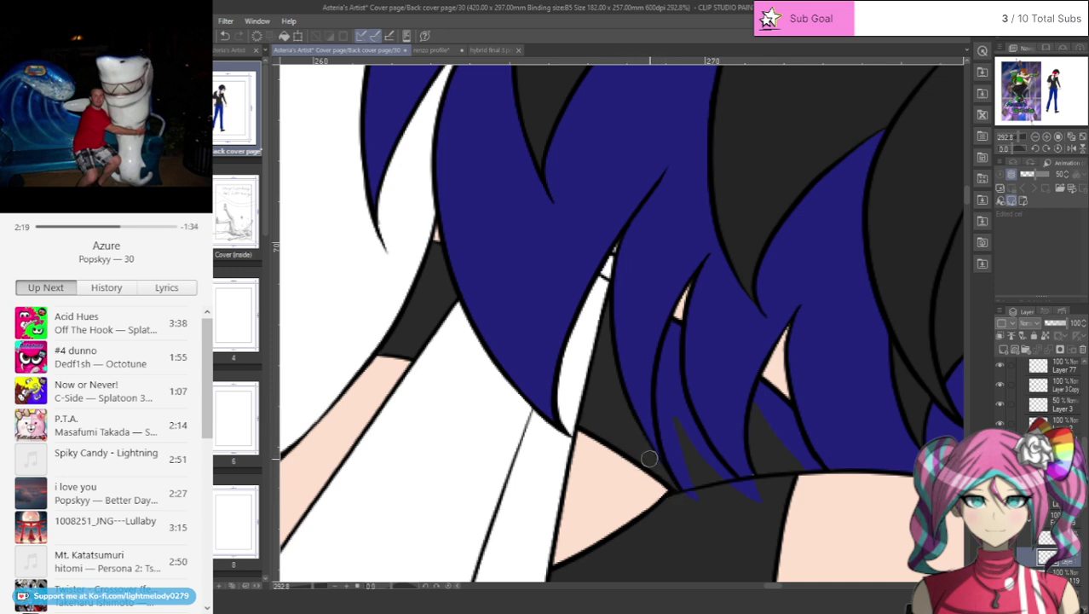
mouse_move(649, 459)
mouse_down()
mouse_move(705, 510)
mouse_move(669, 439)
mouse_move(673, 329)
mouse_move(690, 441)
mouse_move(685, 413)
mouse_move(713, 465)
mouse_move(704, 449)
mouse_move(760, 501)
mouse_move(738, 489)
mouse_move(801, 467)
mouse_move(772, 442)
mouse_up()
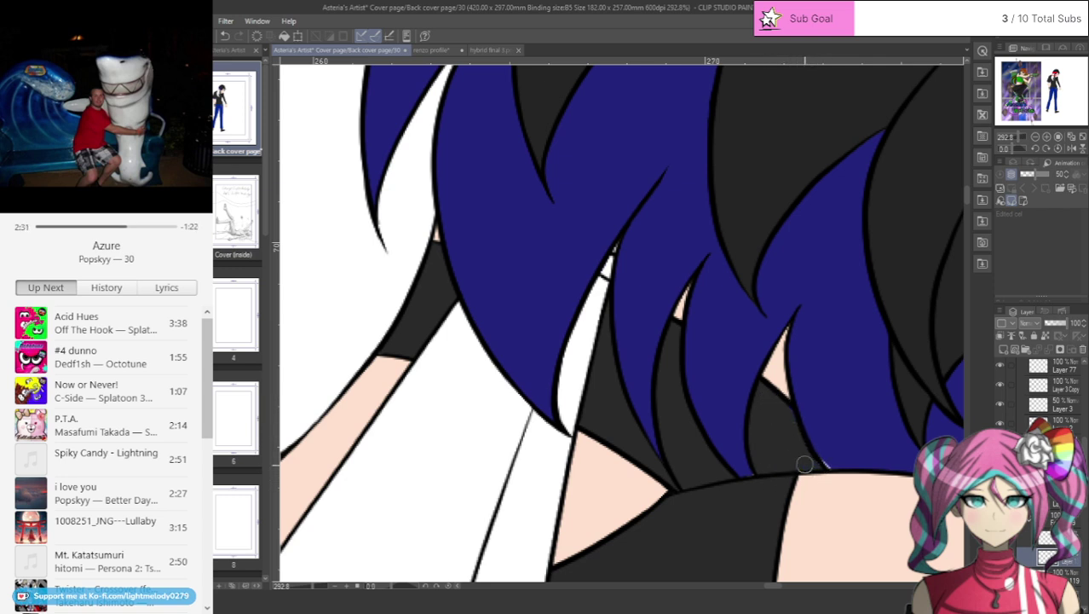
scroll(774, 397, up, 4)
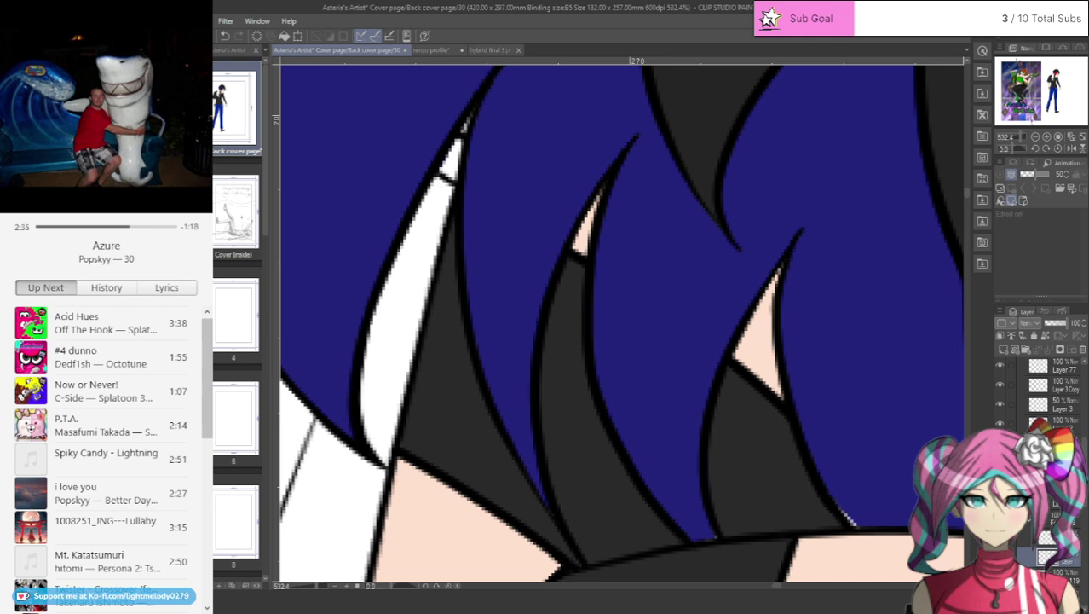
drag(833, 495, 857, 530)
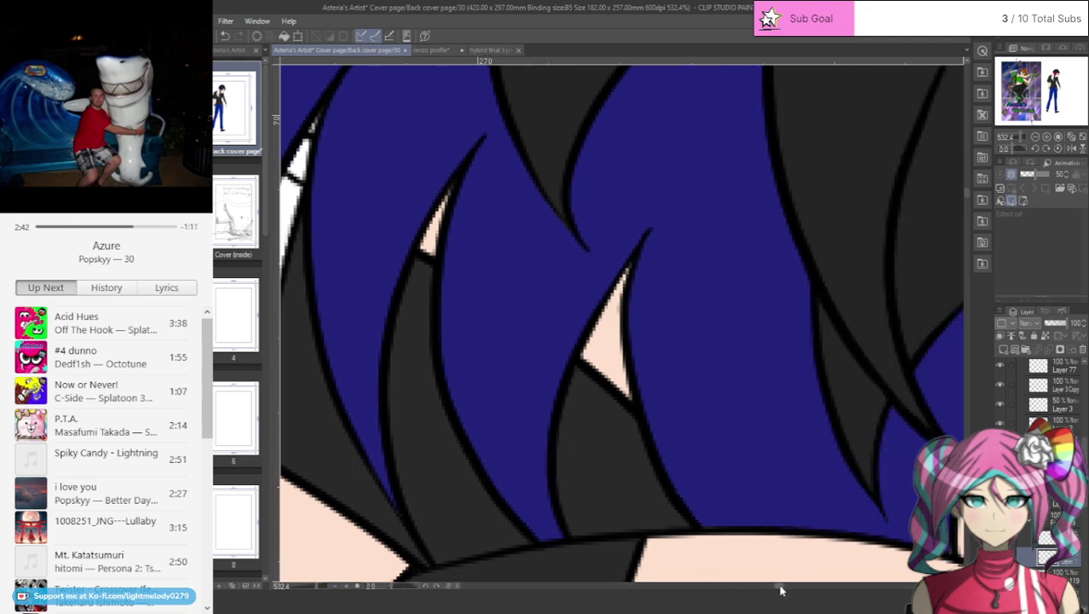
drag(780, 590, 785, 589)
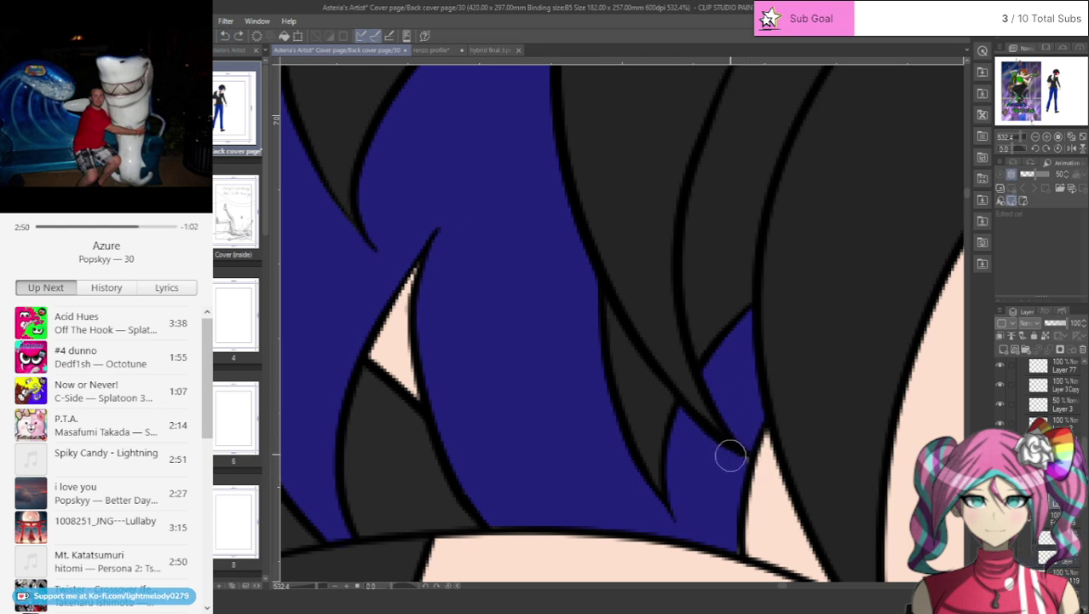
scroll(727, 447, down, 4)
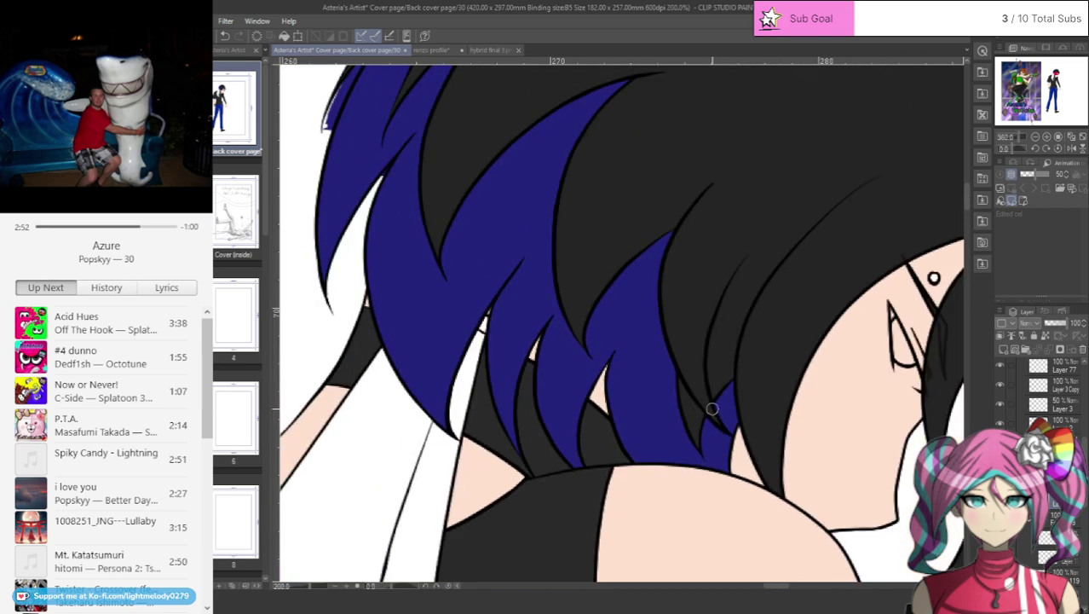
- Erase the dark blue spill from the narrow top of the white gap between the back strands and beside the outermost strand
scroll(515, 392, up, 3)
scroll(503, 395, up, 2)
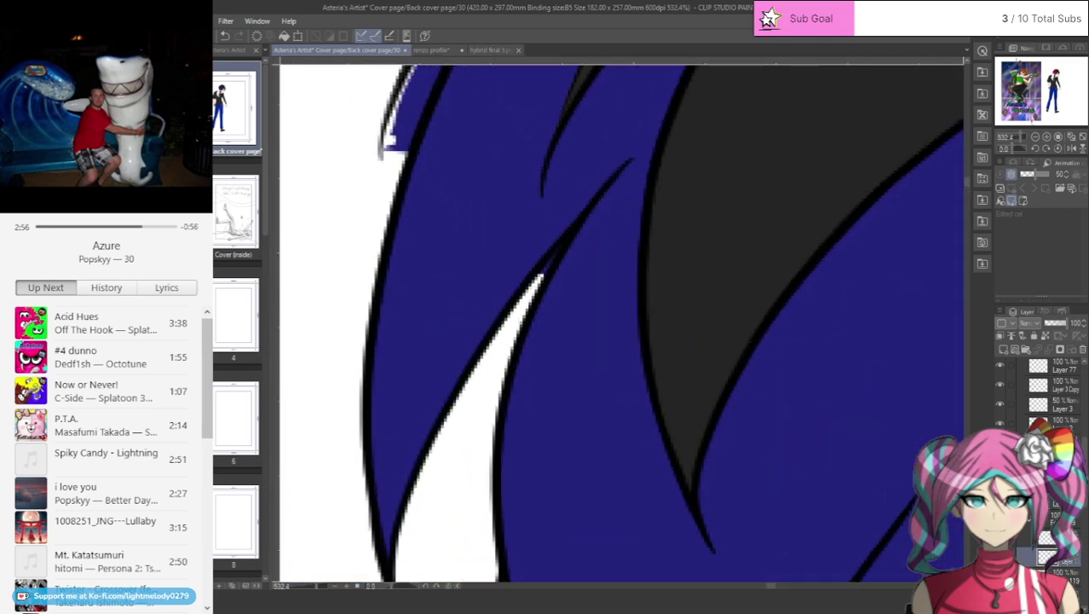
key([)
drag(574, 228, 554, 258)
scroll(955, 179, up, 5)
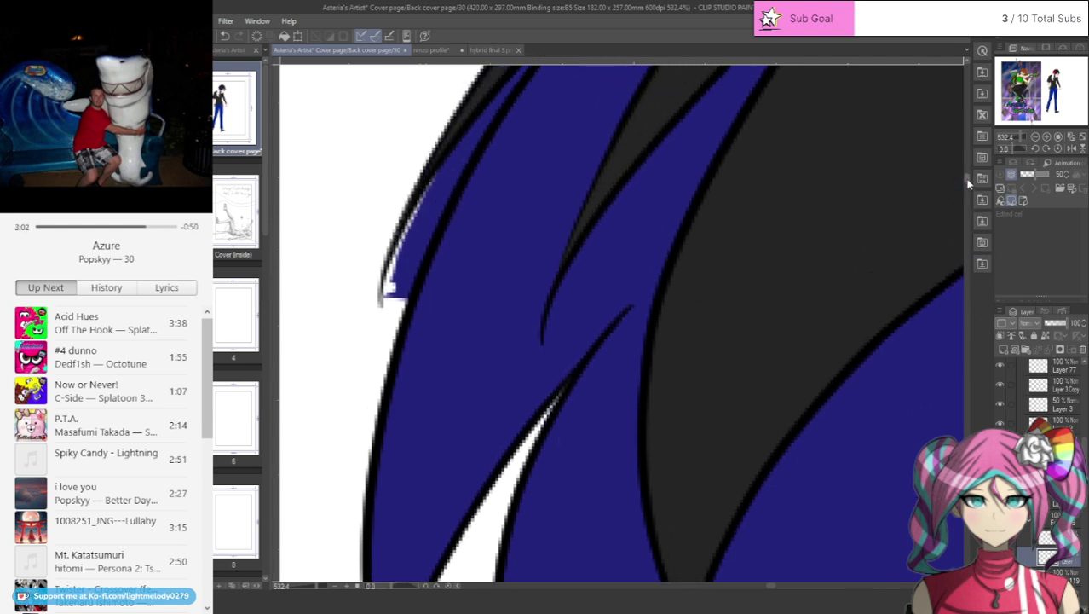
mouse_move(509, 241)
mouse_down()
mouse_move(541, 207)
mouse_move(517, 218)
mouse_move(440, 328)
mouse_move(429, 362)
mouse_move(484, 274)
mouse_move(406, 393)
mouse_move(422, 373)
mouse_move(417, 398)
mouse_move(445, 338)
mouse_move(392, 468)
mouse_up()
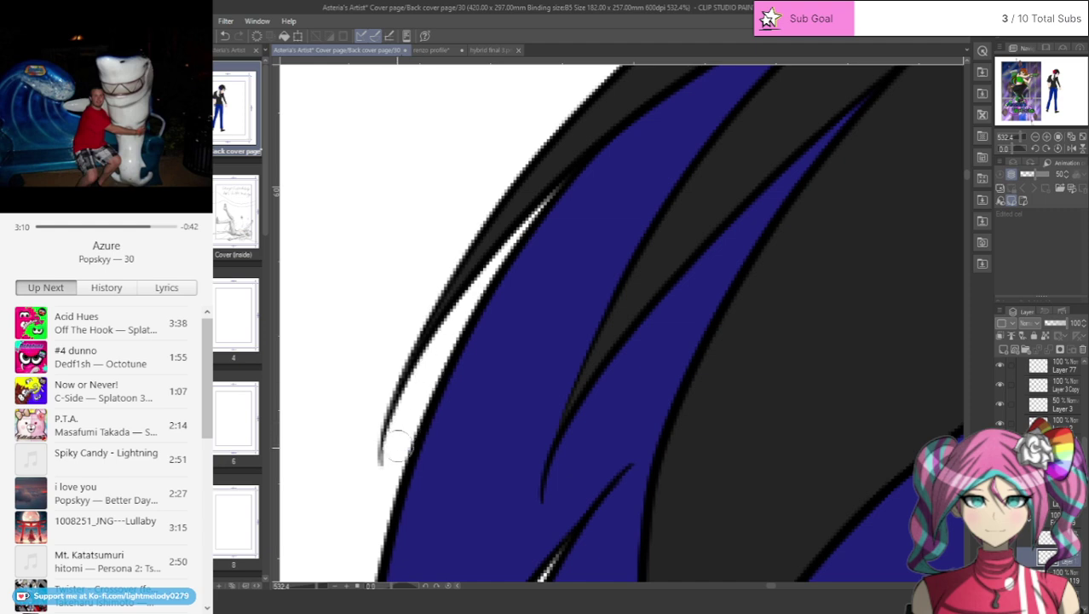
- Make a swapped-colour hair variant by filling the upper hair and bangs dark blue and the lower back strands dark grey
scroll(398, 462, down, 2)
scroll(487, 415, down, 8)
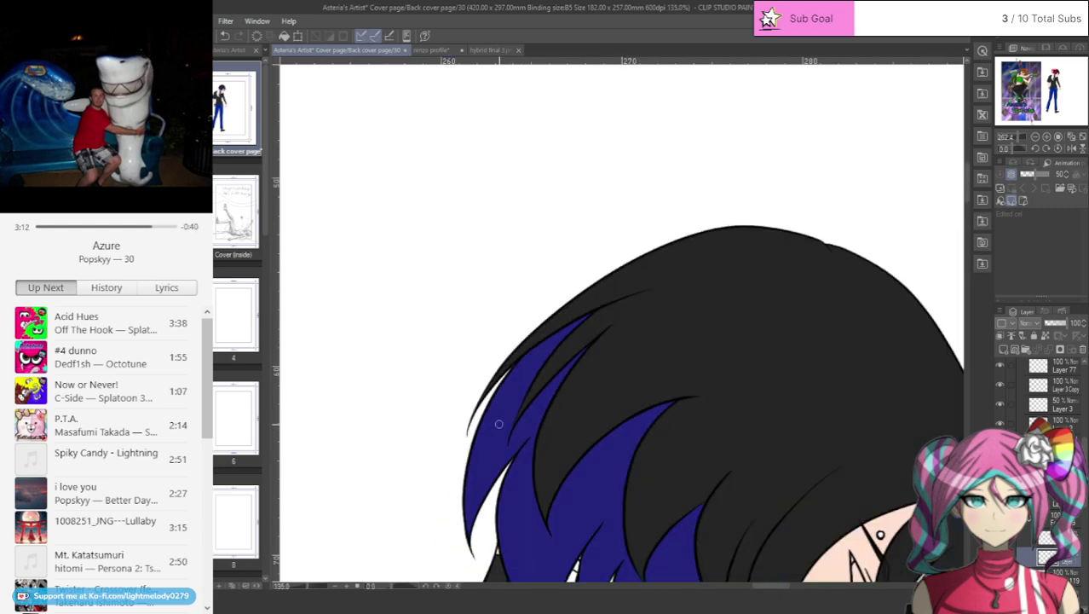
scroll(507, 561, up, 1)
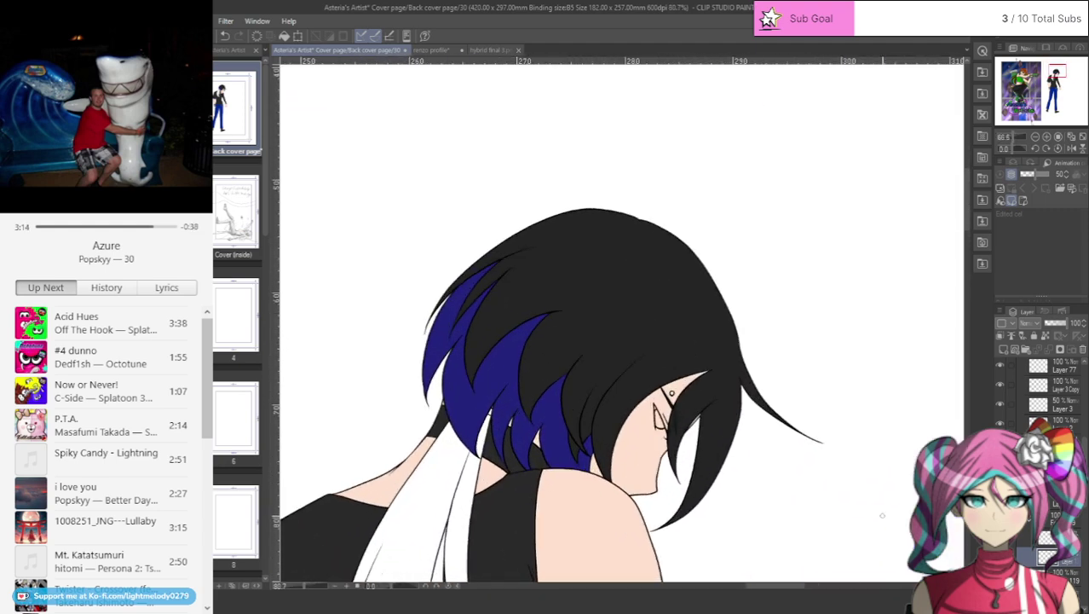
scroll(1084, 527, down, 3)
scroll(1085, 532, down, 8)
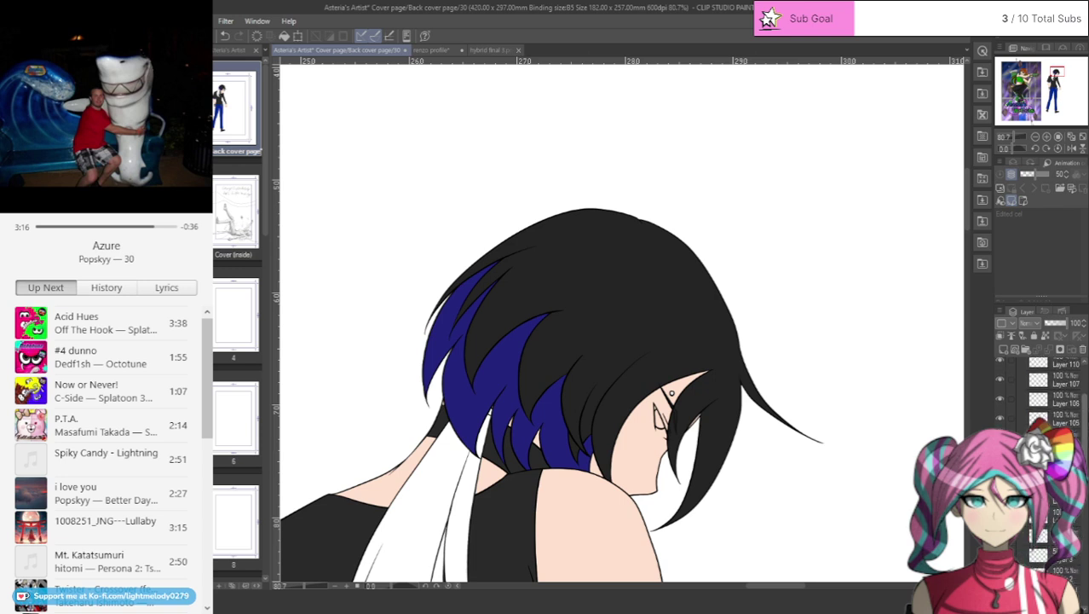
click(1060, 427)
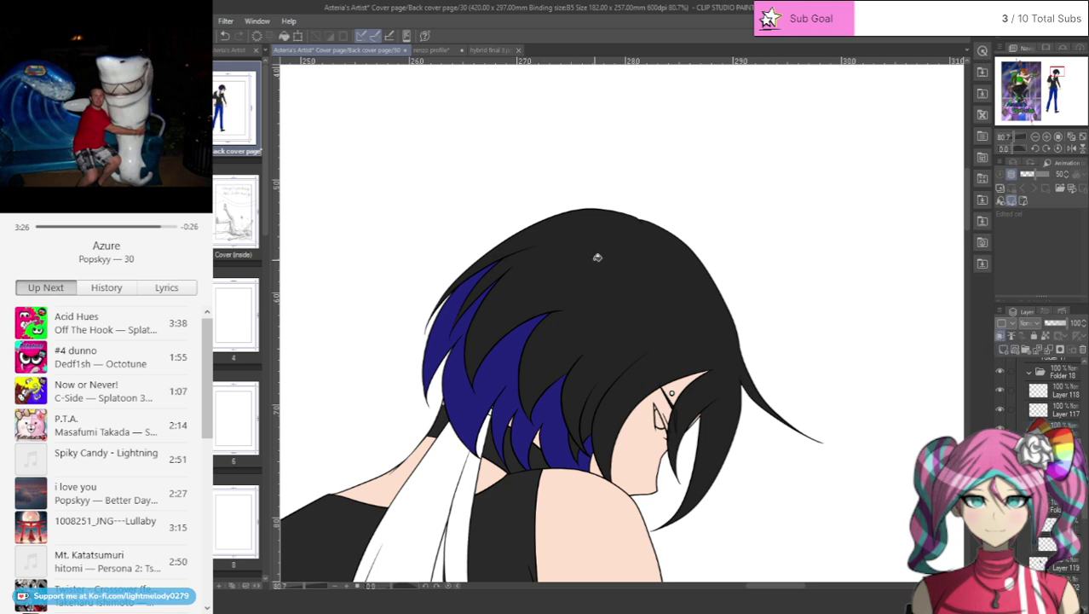
click(625, 255)
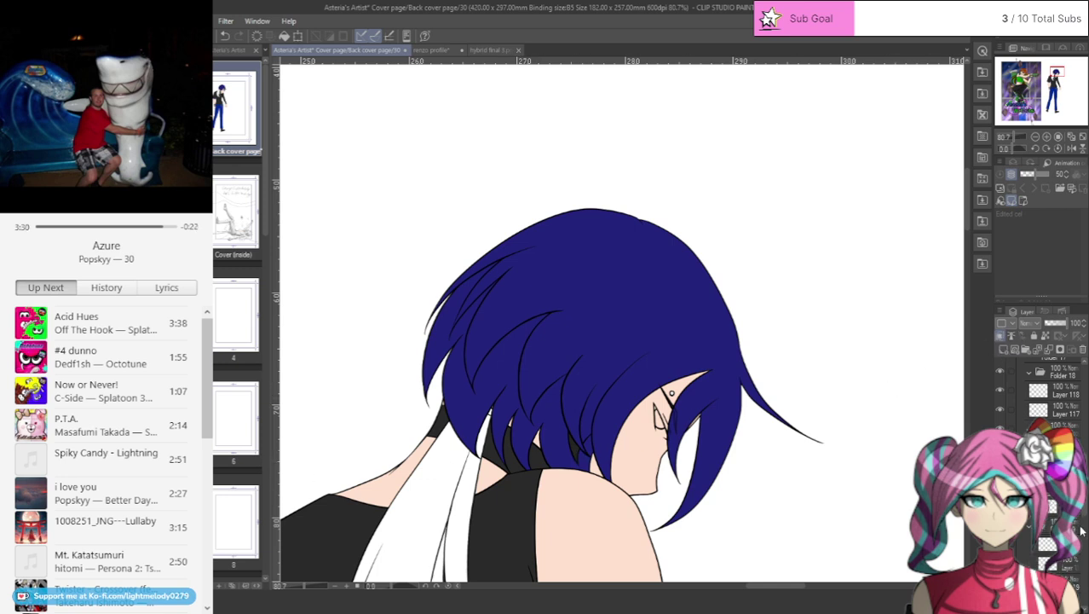
click(561, 419)
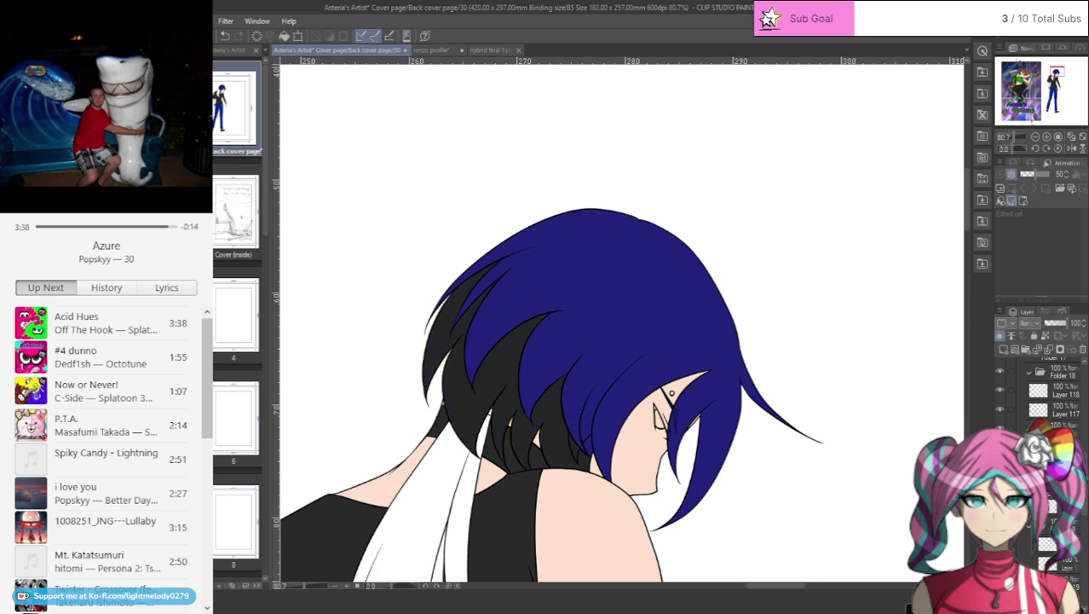
click(672, 393)
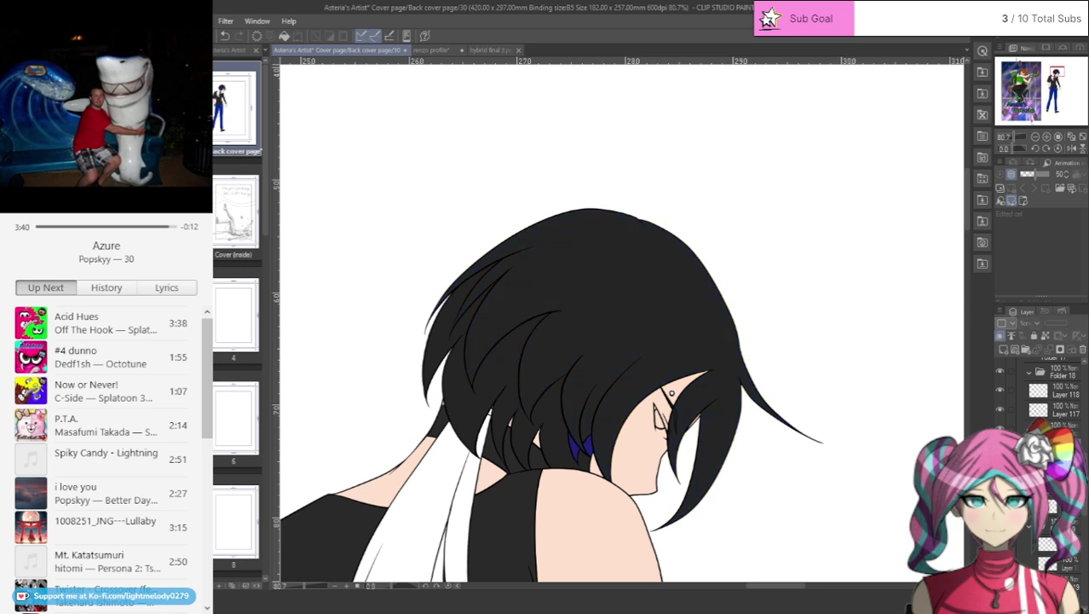
key(ctrl+z)
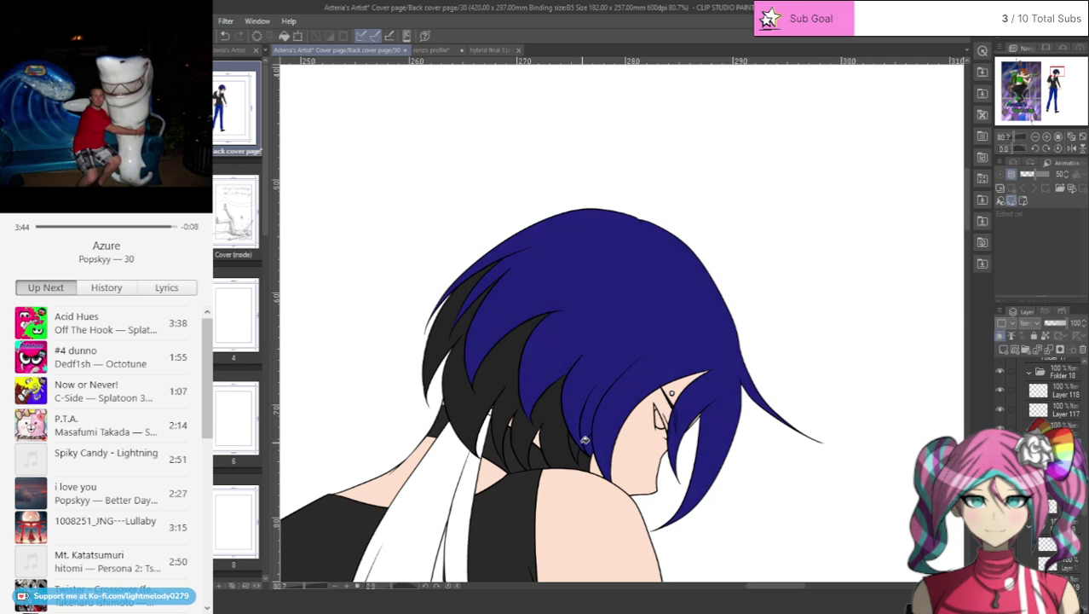
- Toggle the swapped-colour hair on and off to compare the blue-topped variant with the dark grey hair and blue lower strands
scroll(592, 426, down, 2)
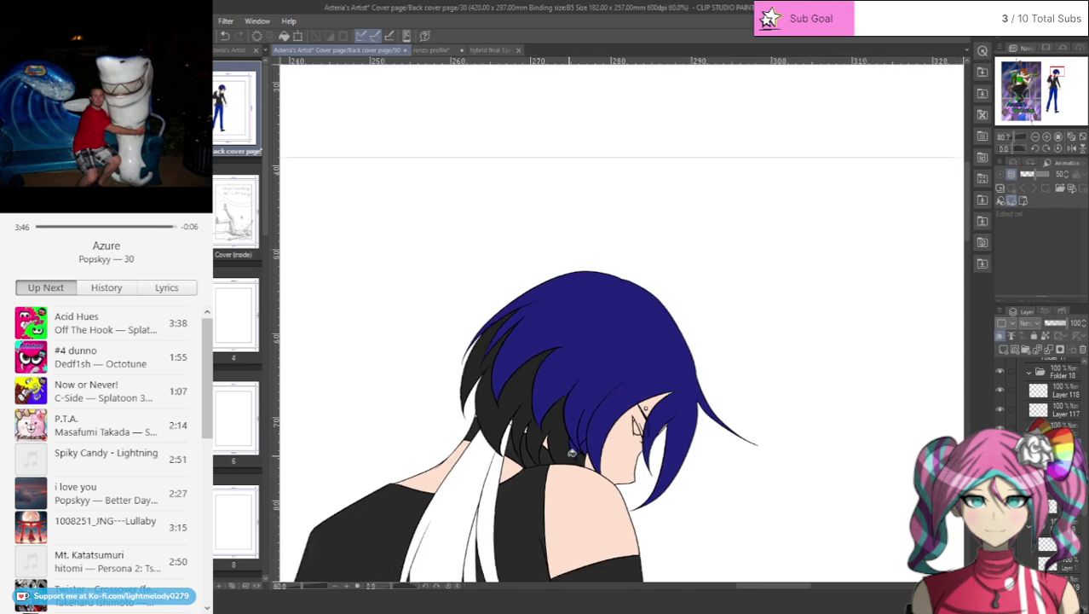
click(1023, 430)
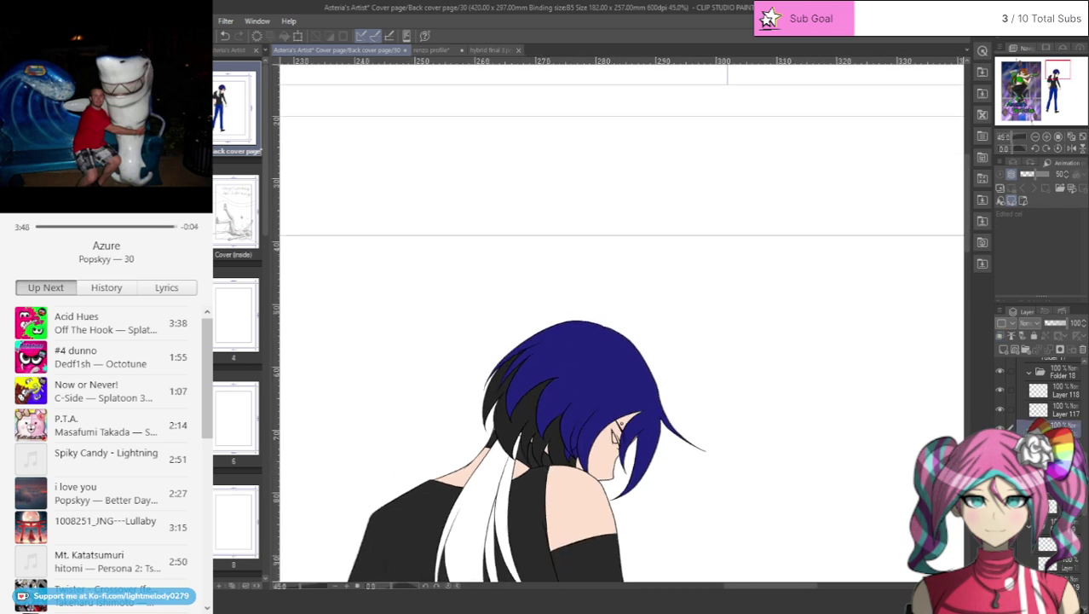
key(ctrl+y)
key(ctrl+z)
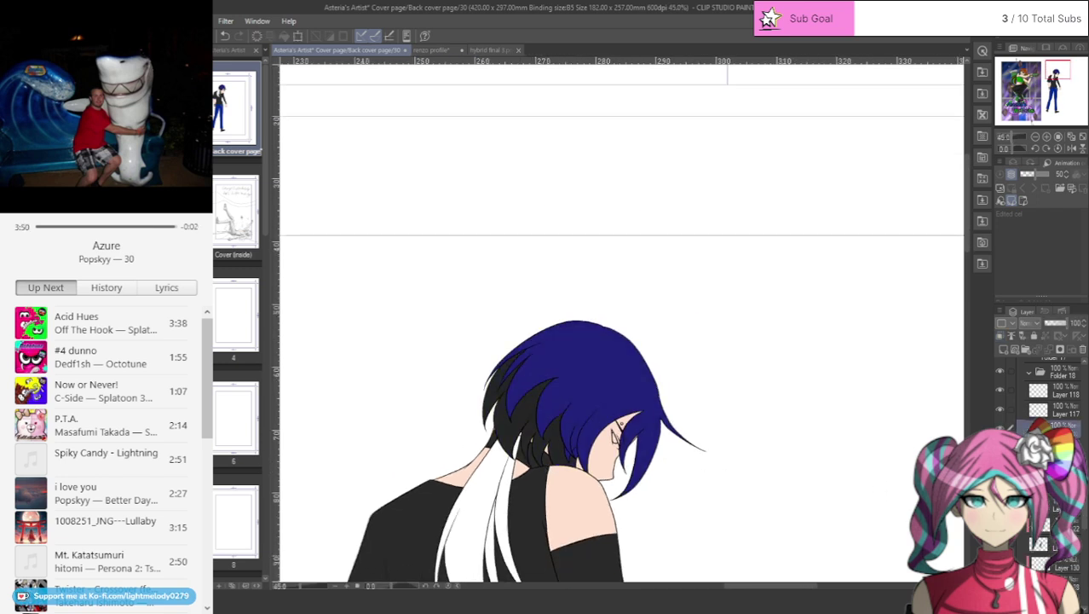
key(ctrl+y)
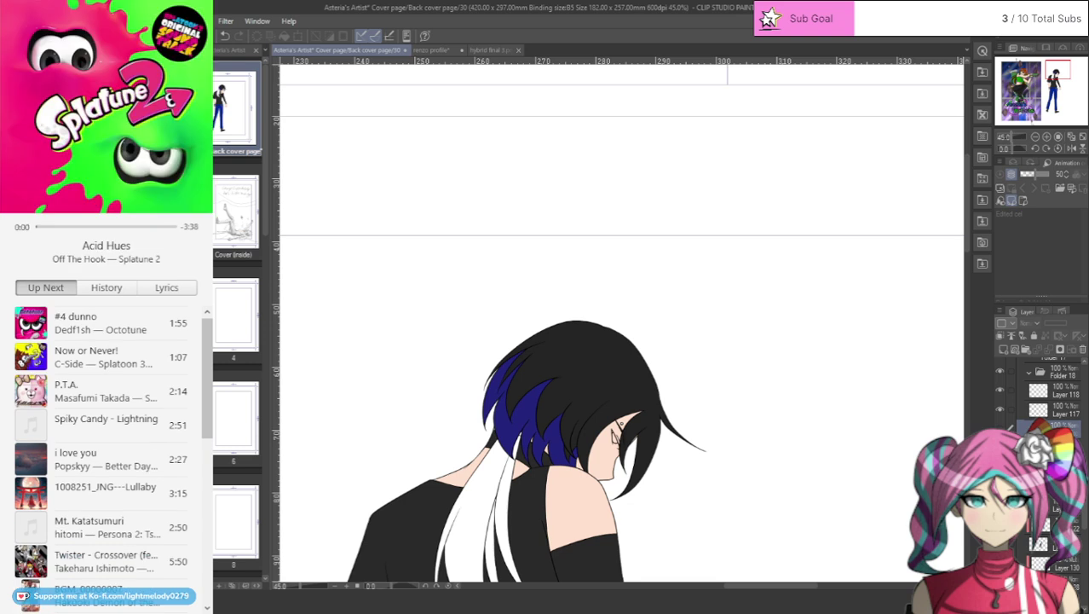
scroll(471, 522, up, 2)
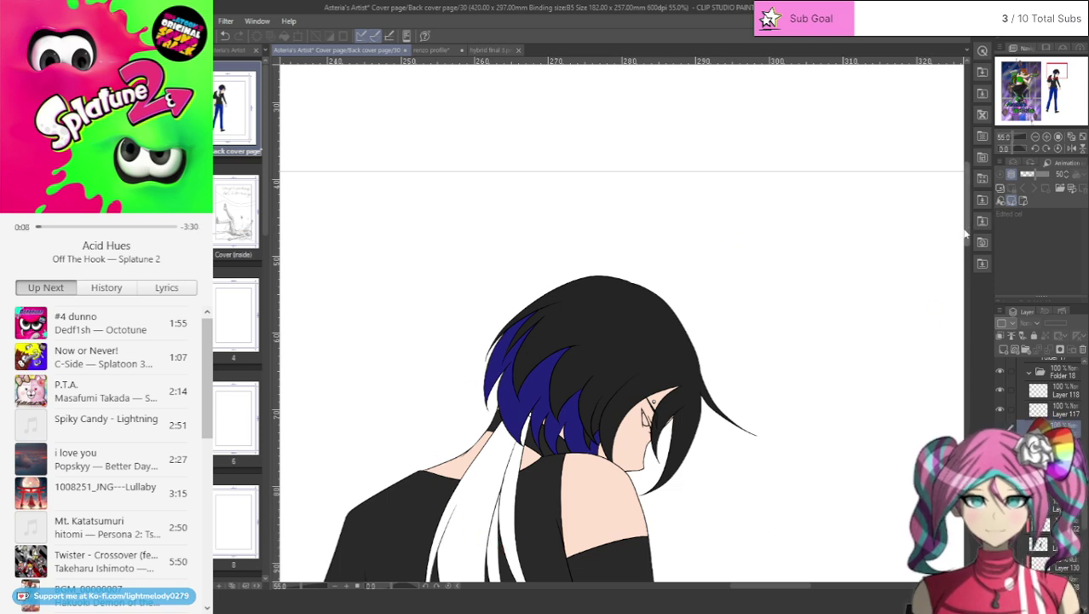
drag(965, 231, 967, 252)
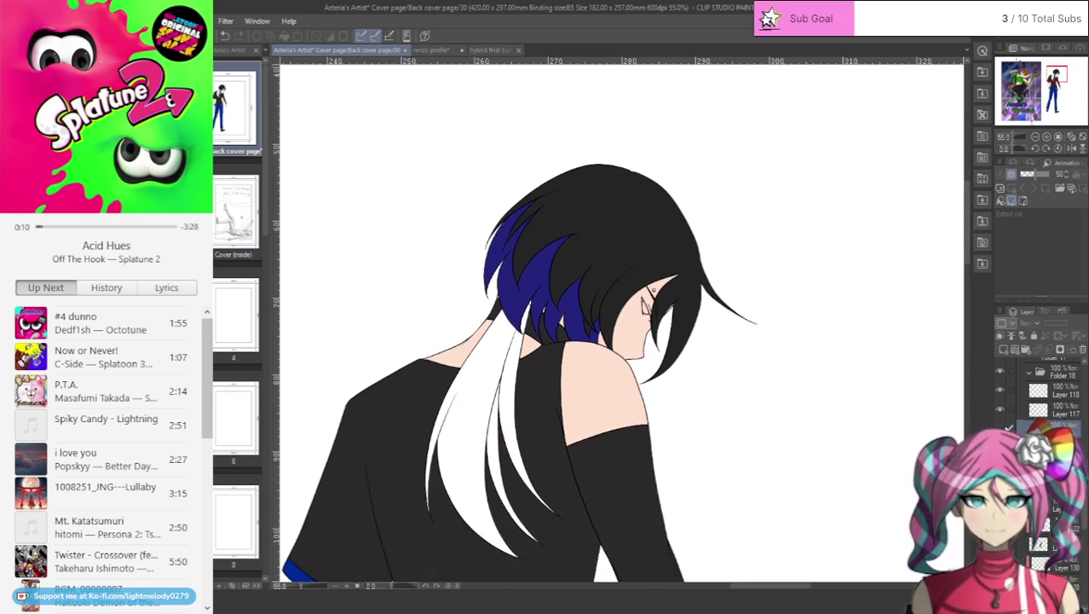
key(ctrl+z)
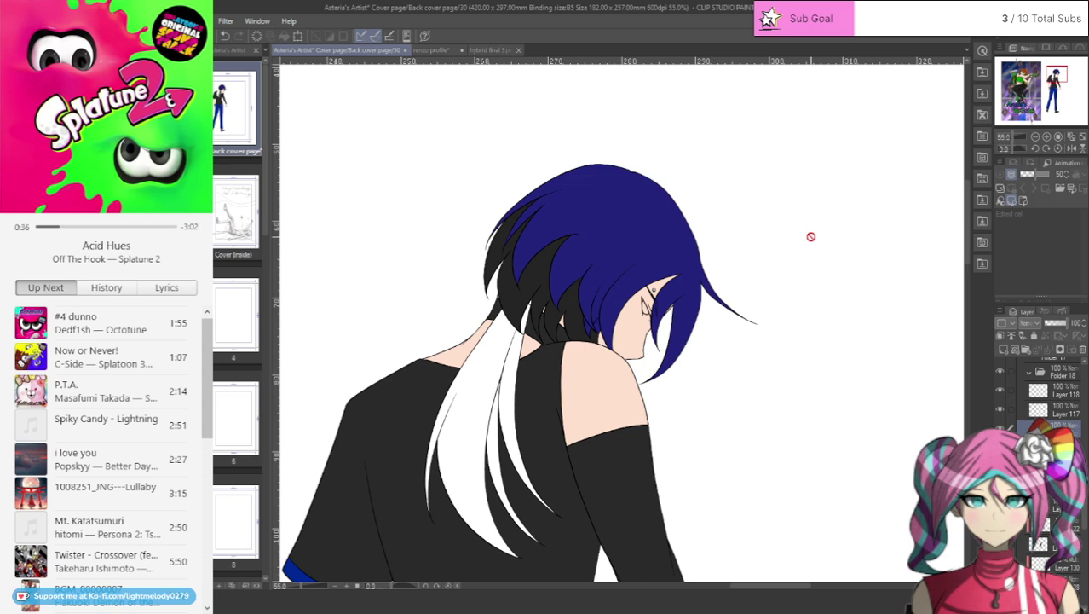
click(1001, 427)
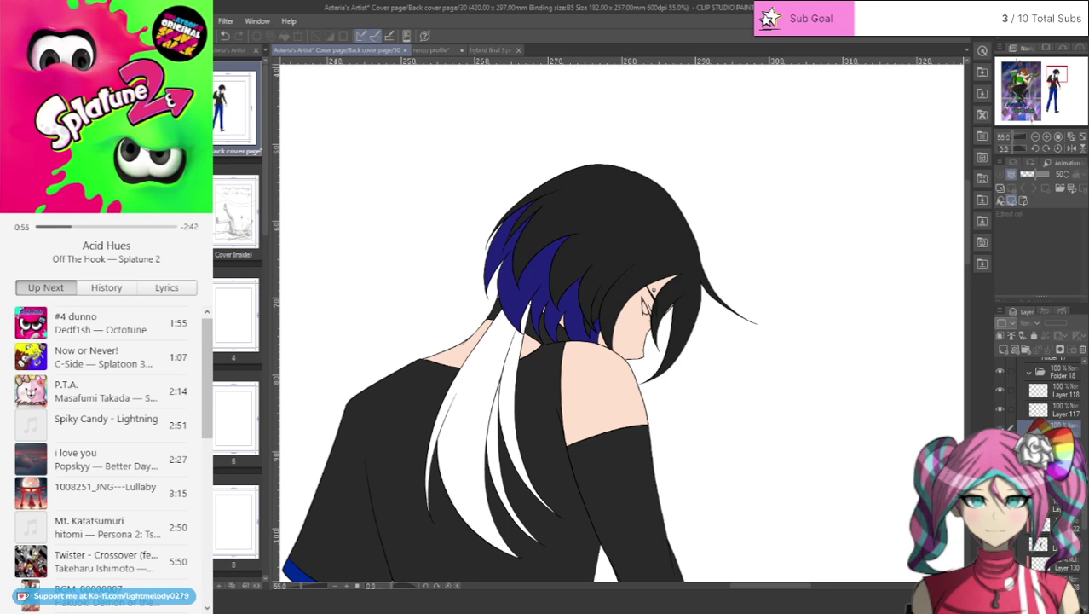
key(ctrl+z)
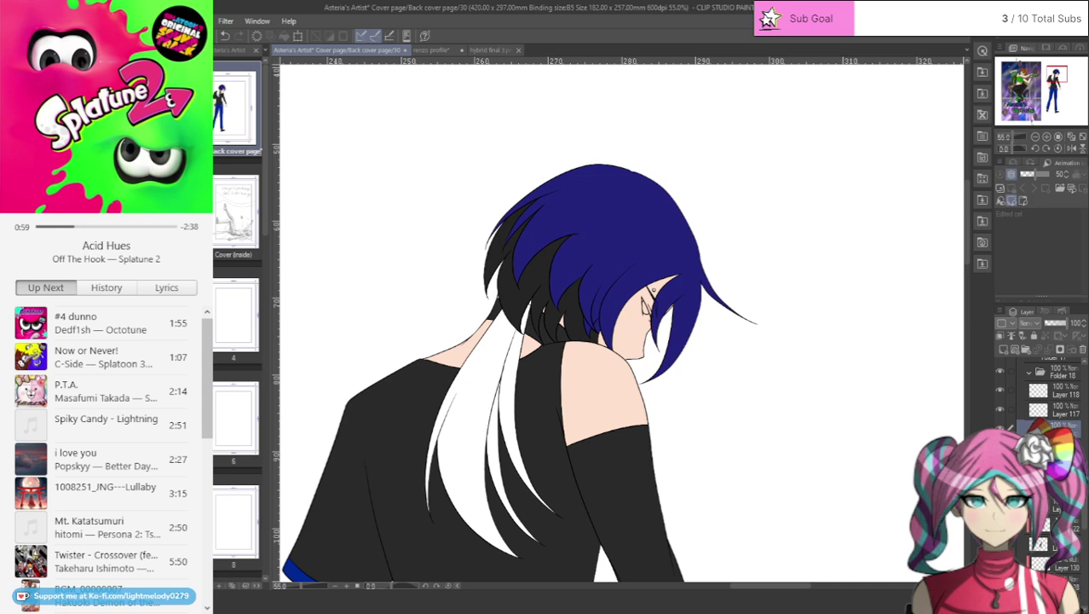
key(ctrl+y)
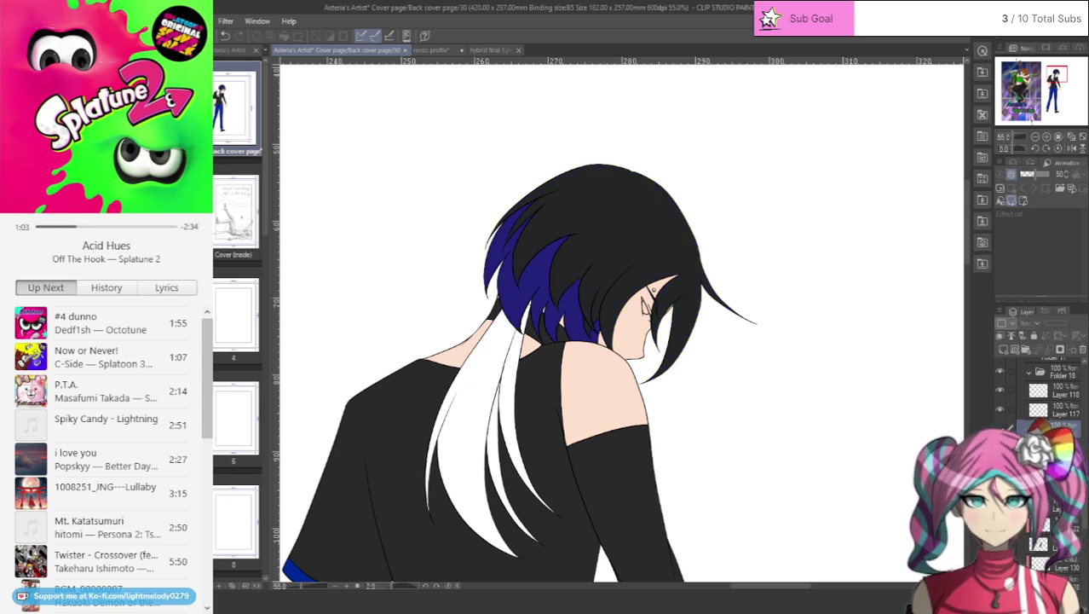
key(ctrl+y)
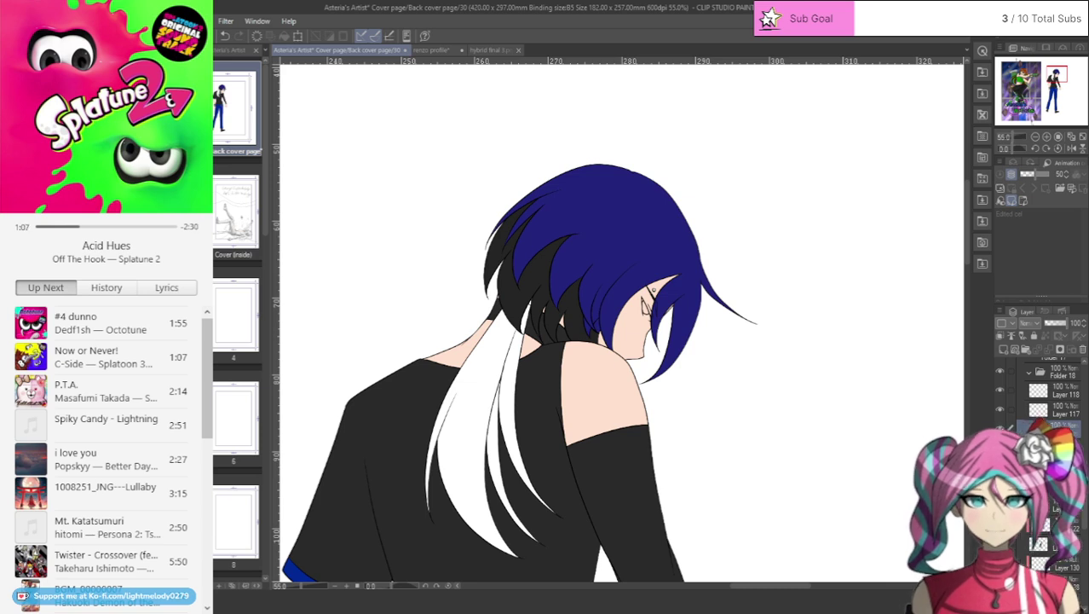
key(ctrl+z)
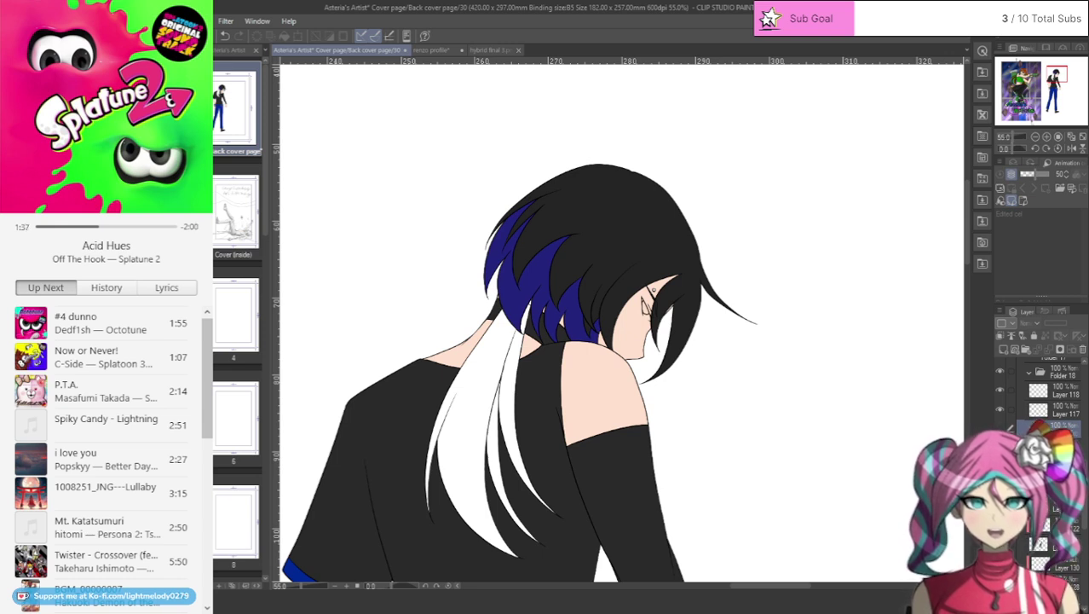
key(ctrl+z)
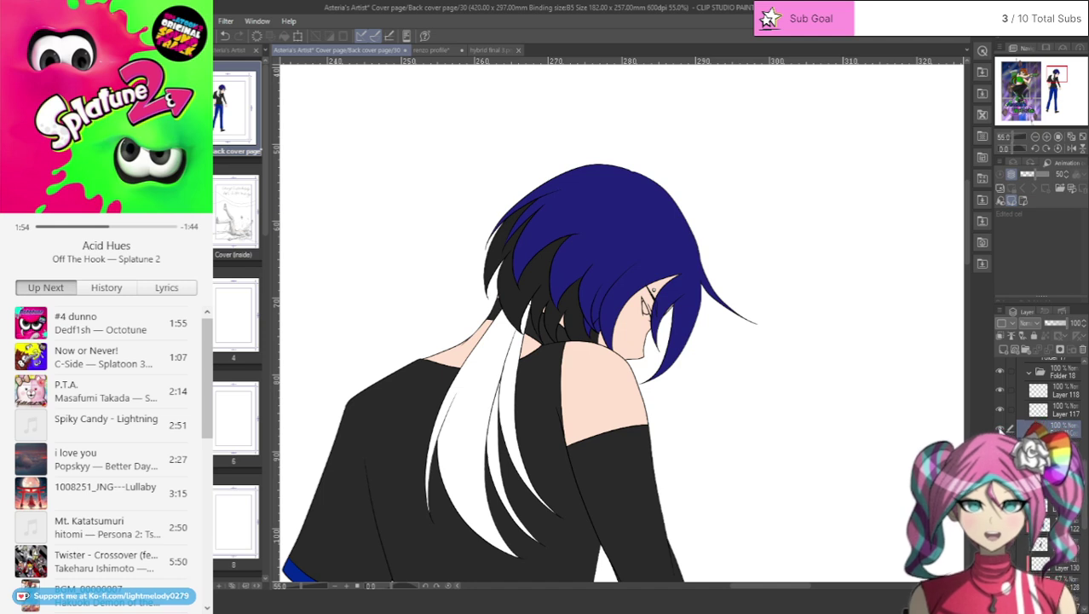
click(1000, 428)
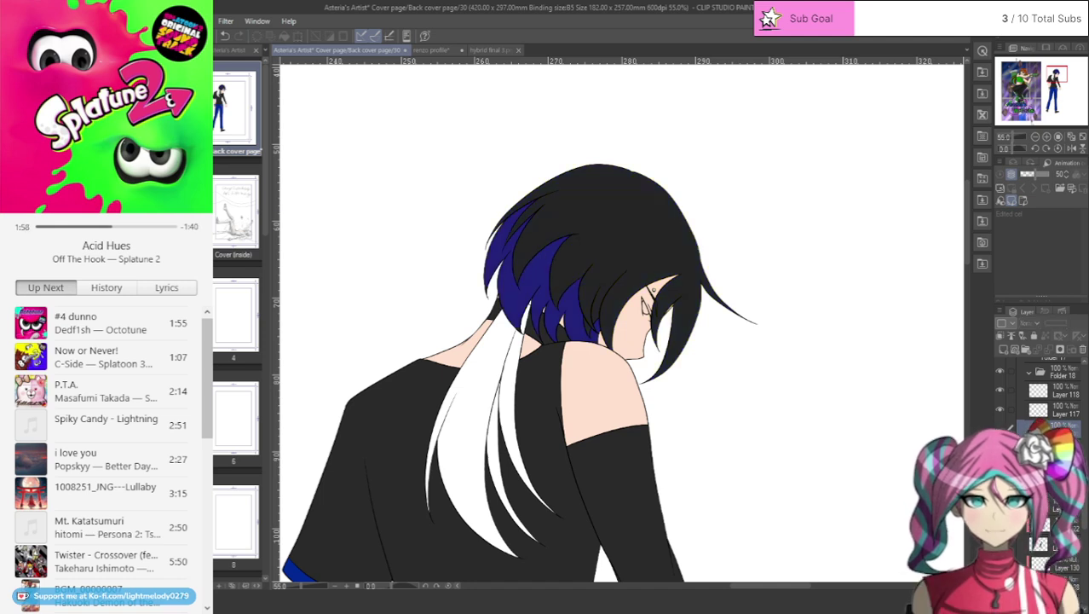
click(999, 428)
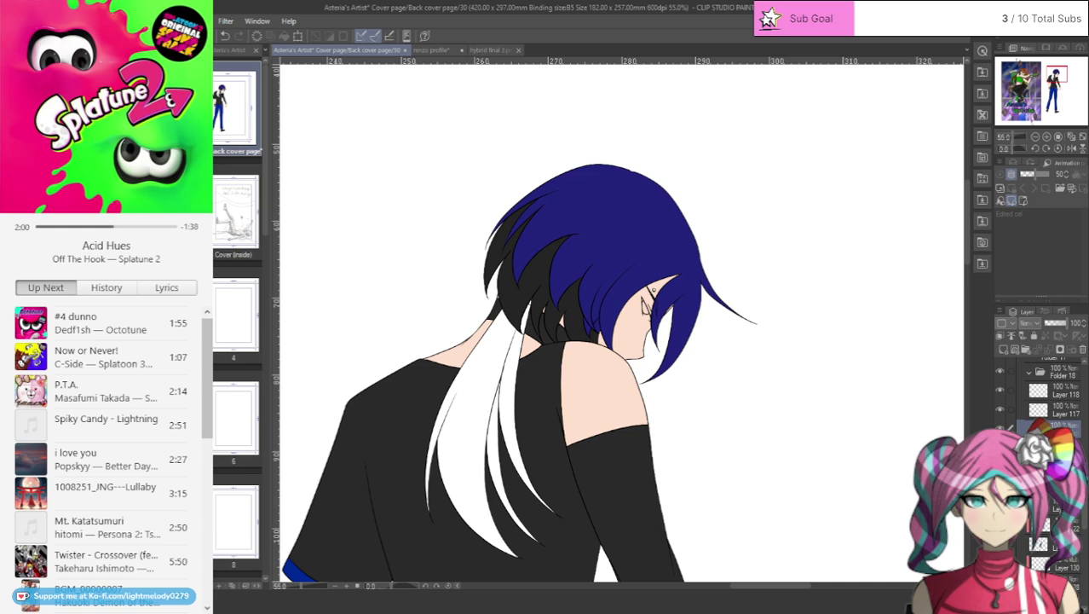
click(1000, 428)
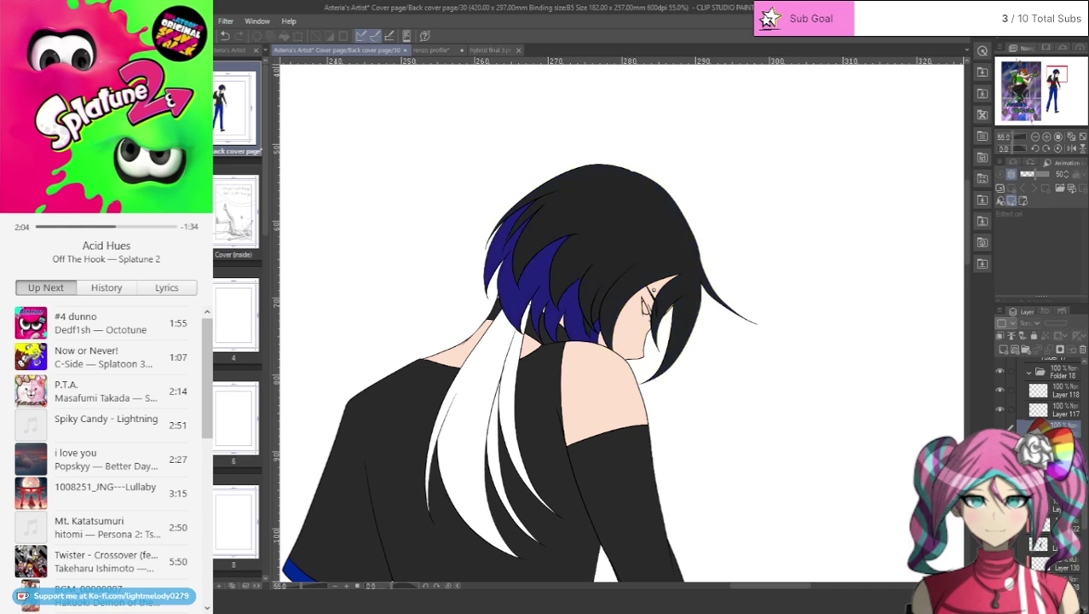
click(1000, 428)
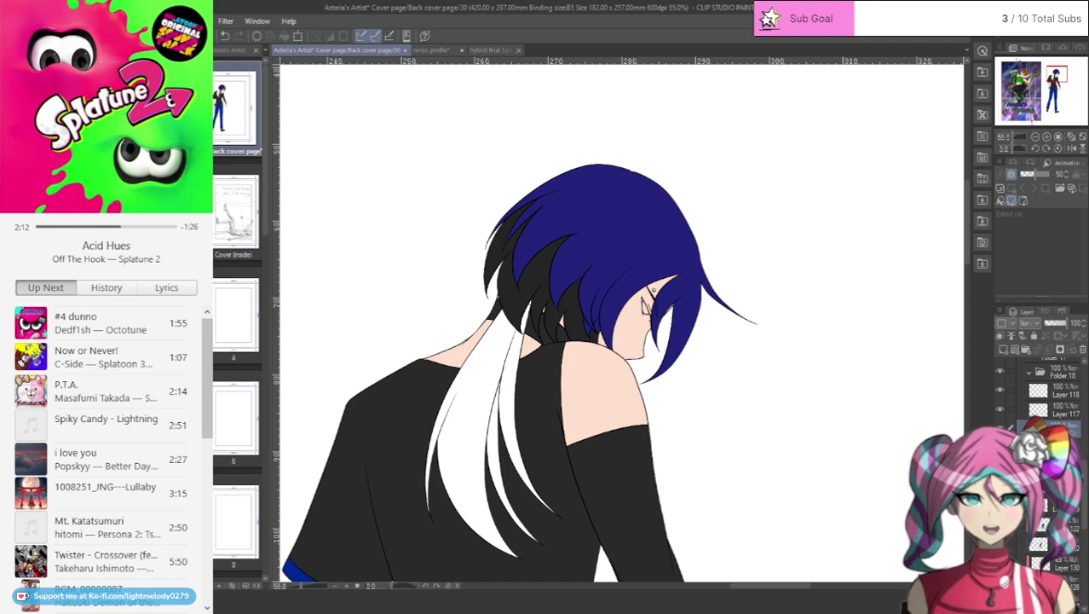
key(ctrl+z)
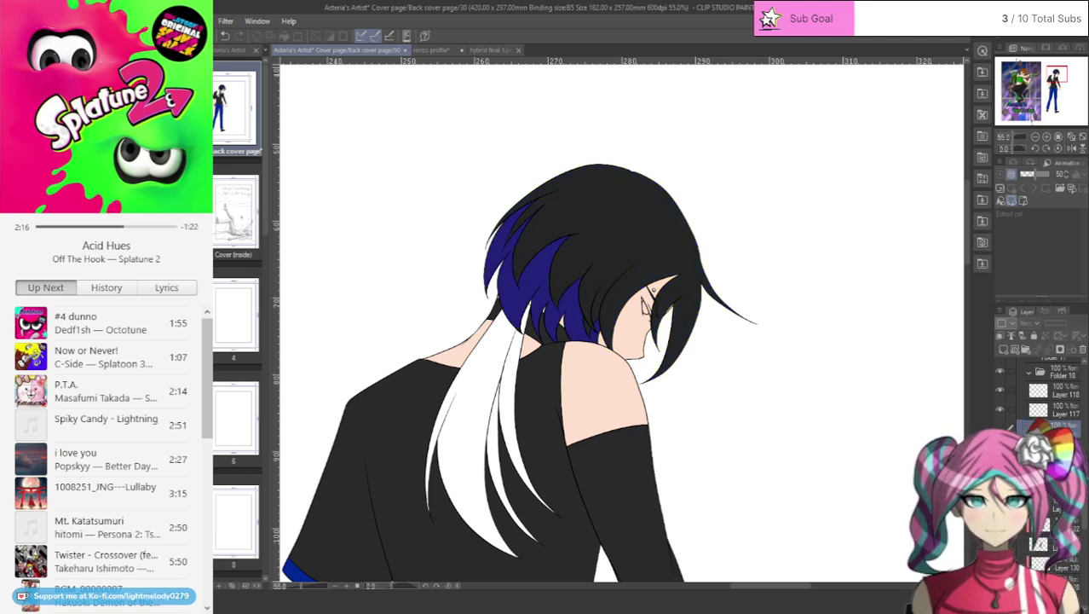
key(ctrl+y)
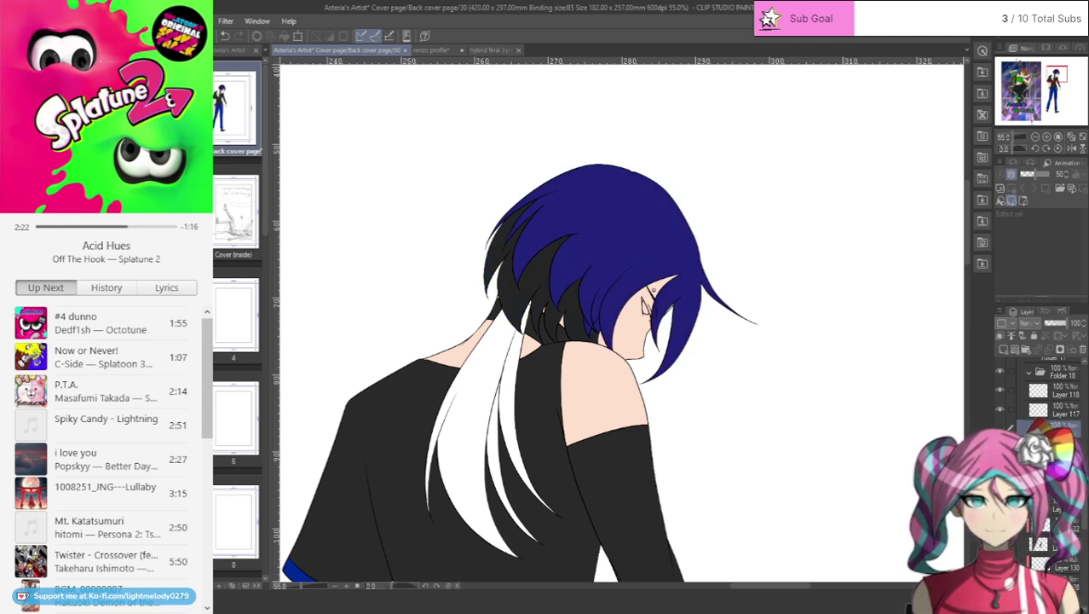
key(ctrl+z)
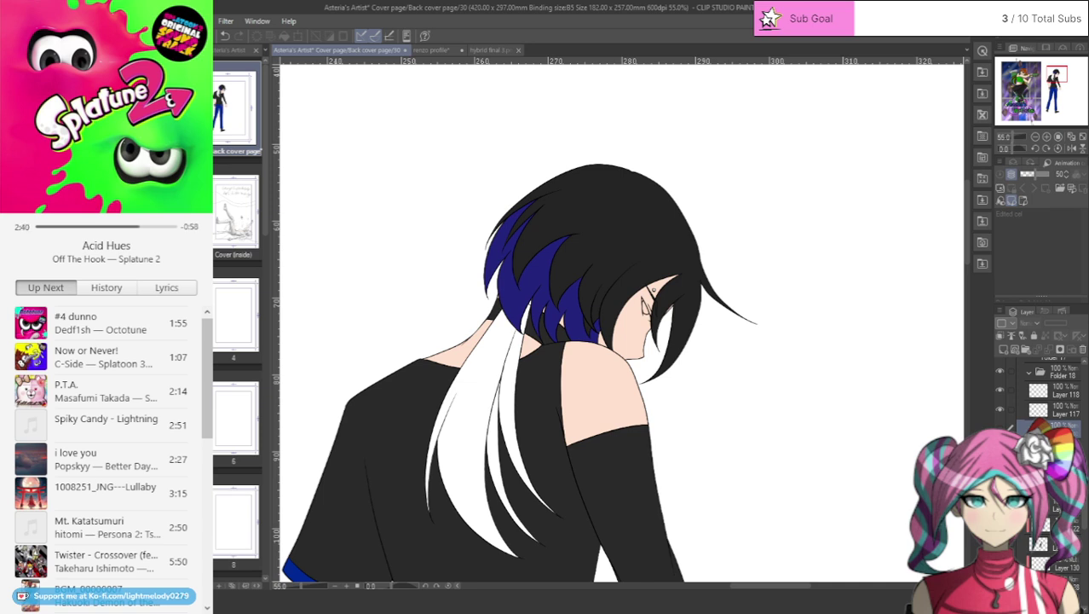
key(ctrl+z)
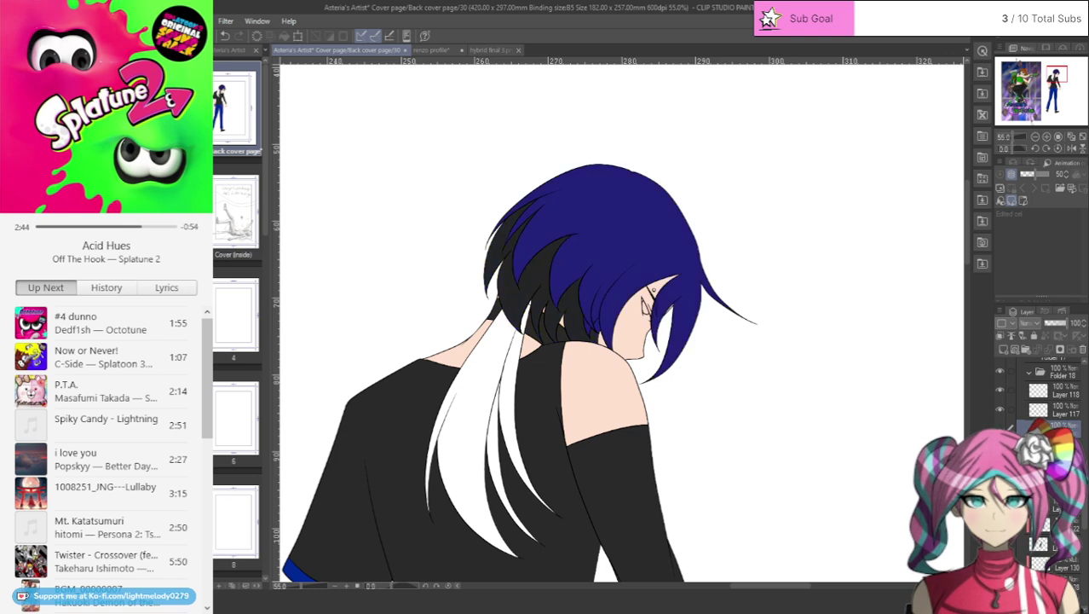
key(ctrl+y)
click(1000, 427)
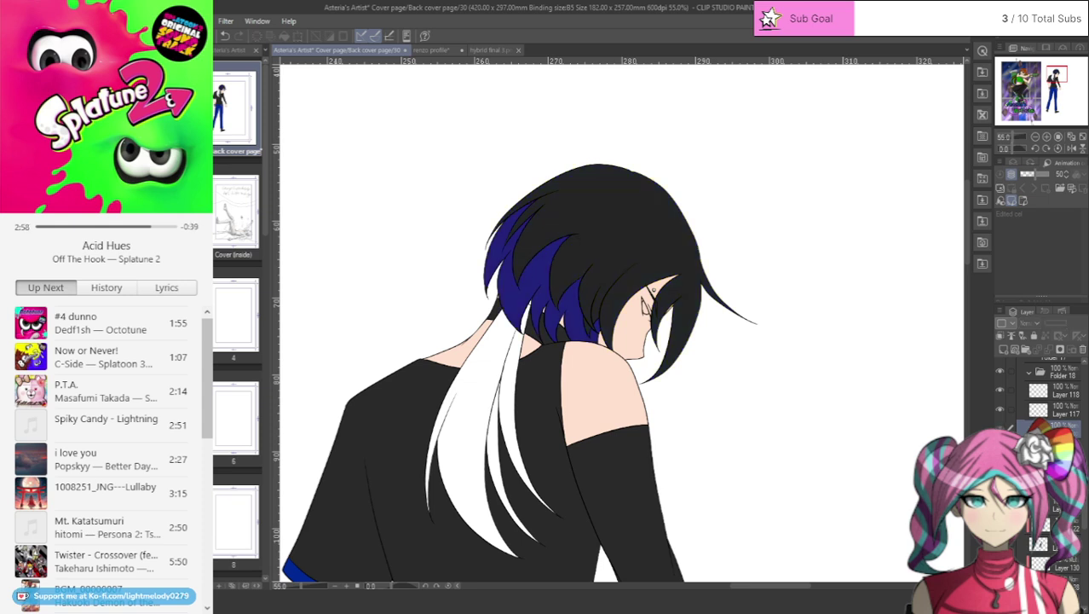
click(1000, 427)
click(999, 427)
click(999, 427)
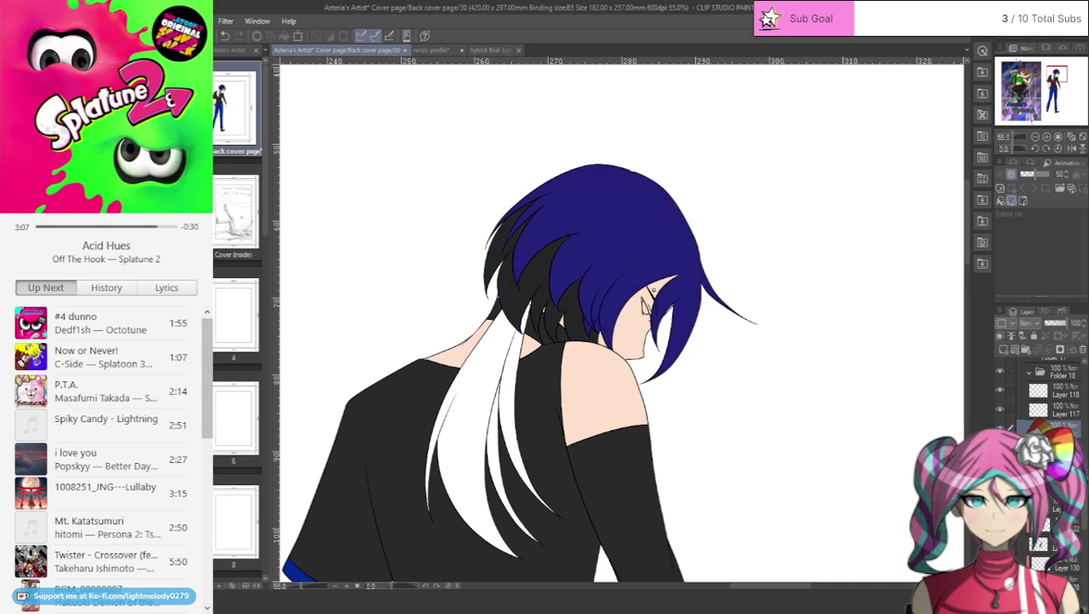
key(ctrl+y)
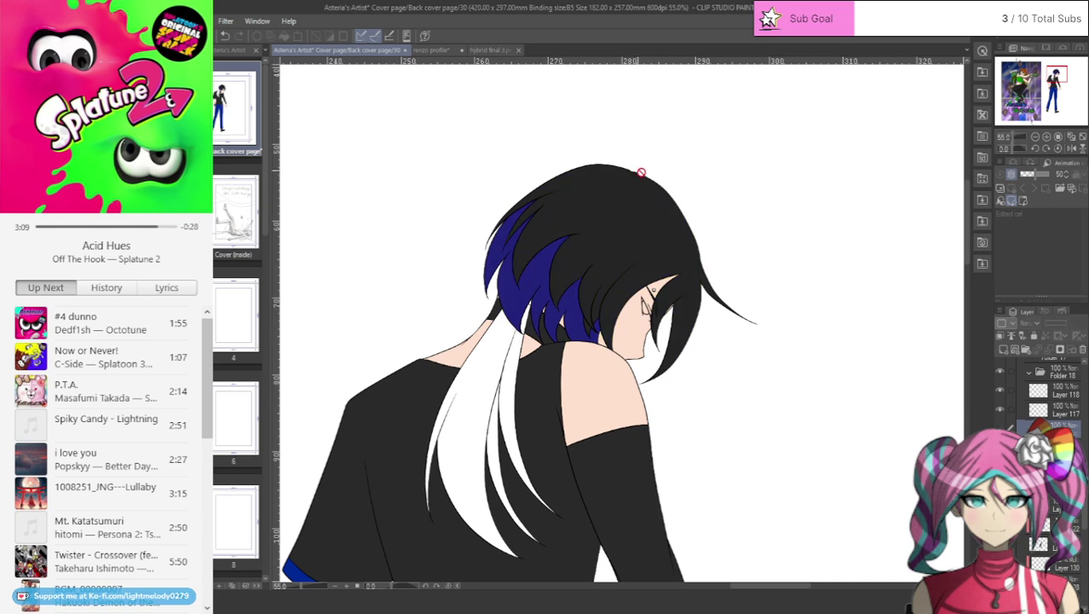
- Add a new layer below Folder 19 for the flat colour of the long back strands
scroll(1042, 398, down, 1)
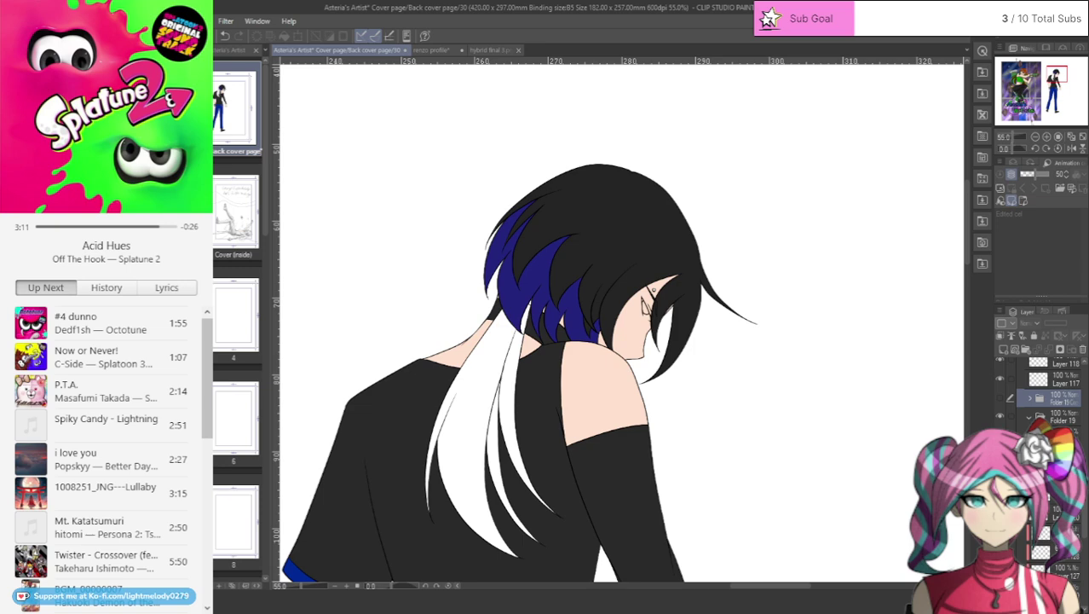
click(1057, 513)
click(1003, 348)
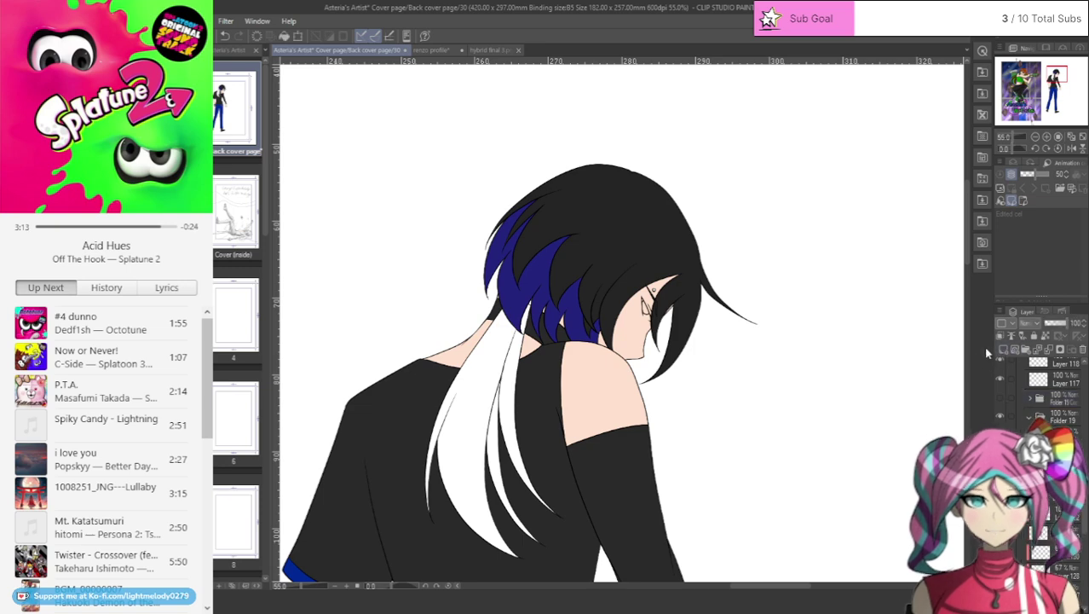
- Try to fill the long white back strands dark grey over the dark shirt, and undo the fill
scroll(417, 422, up, 3)
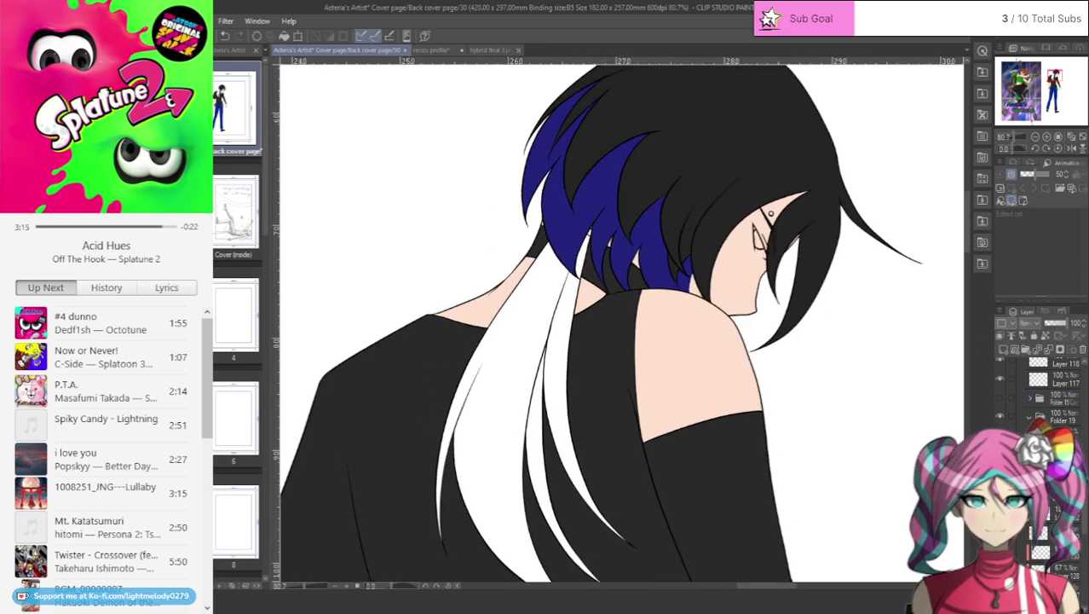
scroll(479, 545, down, 3)
scroll(483, 565, up, 4)
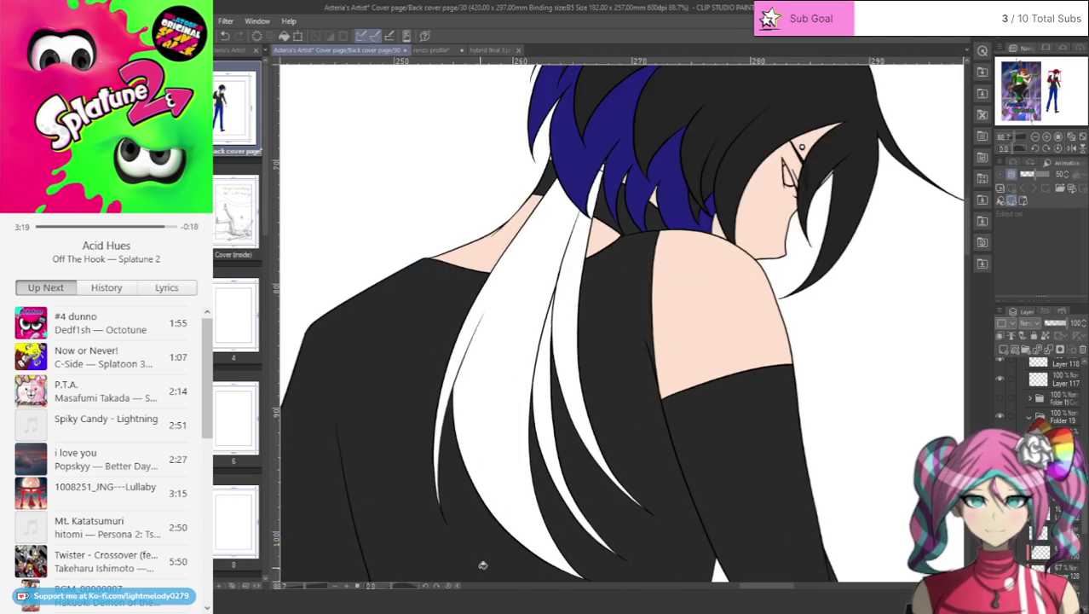
mouse_move(423, 368)
mouse_down()
mouse_move(435, 526)
mouse_move(471, 555)
mouse_move(576, 583)
mouse_up()
scroll(578, 583, down, 1)
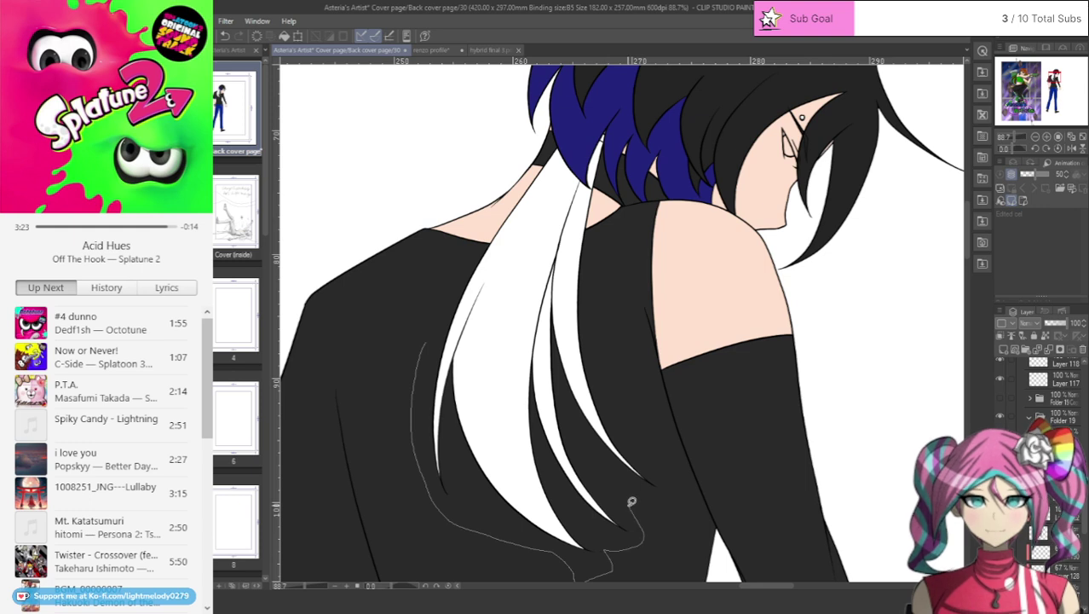
mouse_move(630, 499)
mouse_down()
mouse_move(594, 254)
mouse_move(607, 135)
mouse_move(563, 133)
mouse_move(524, 183)
mouse_move(424, 368)
mouse_up()
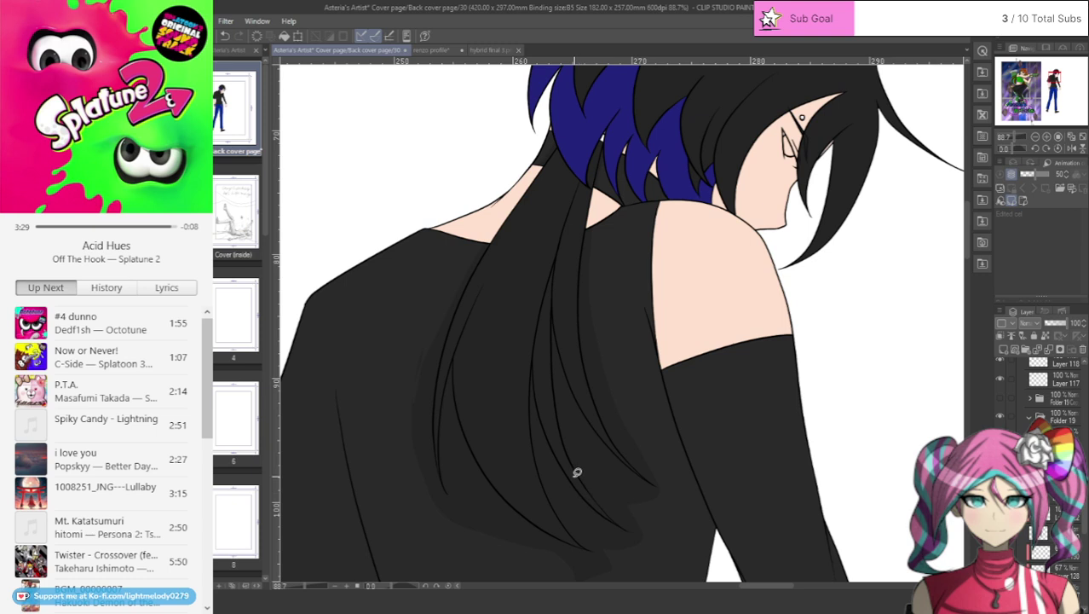
scroll(577, 471, down, 2)
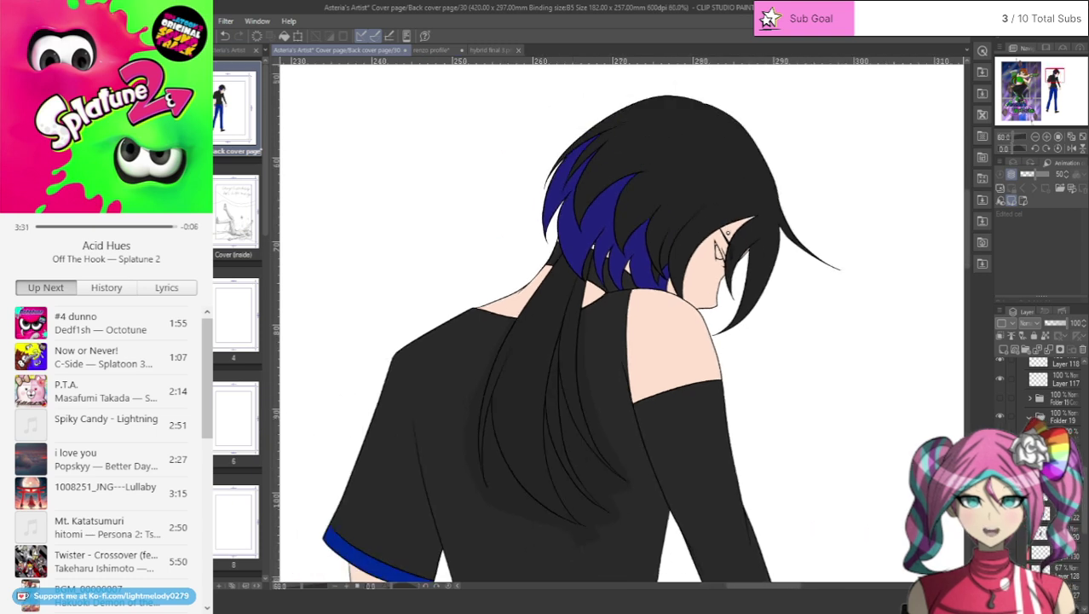
click(225, 36)
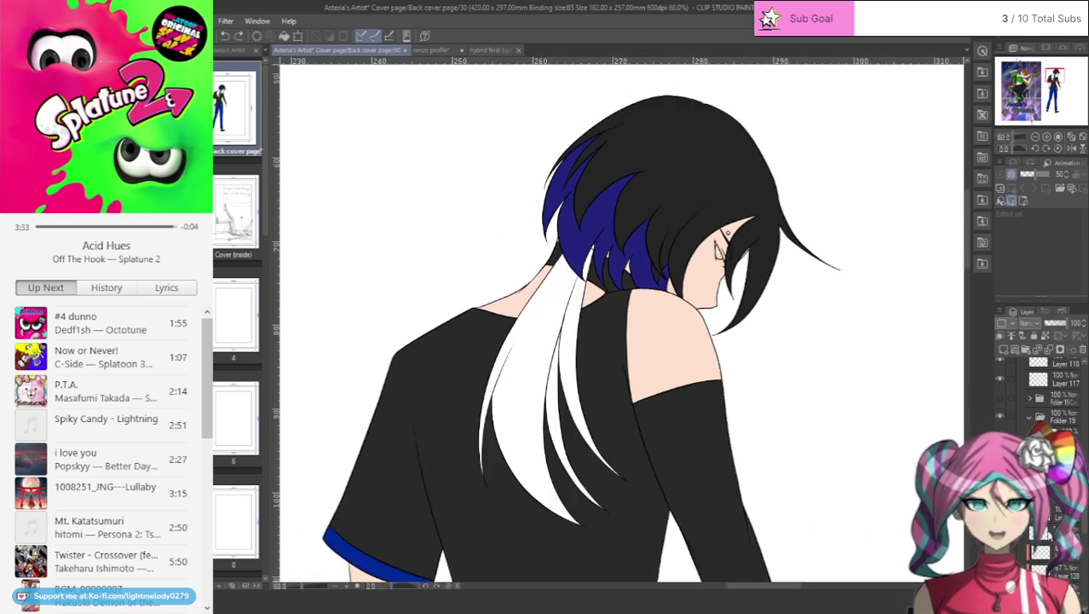
click(225, 37)
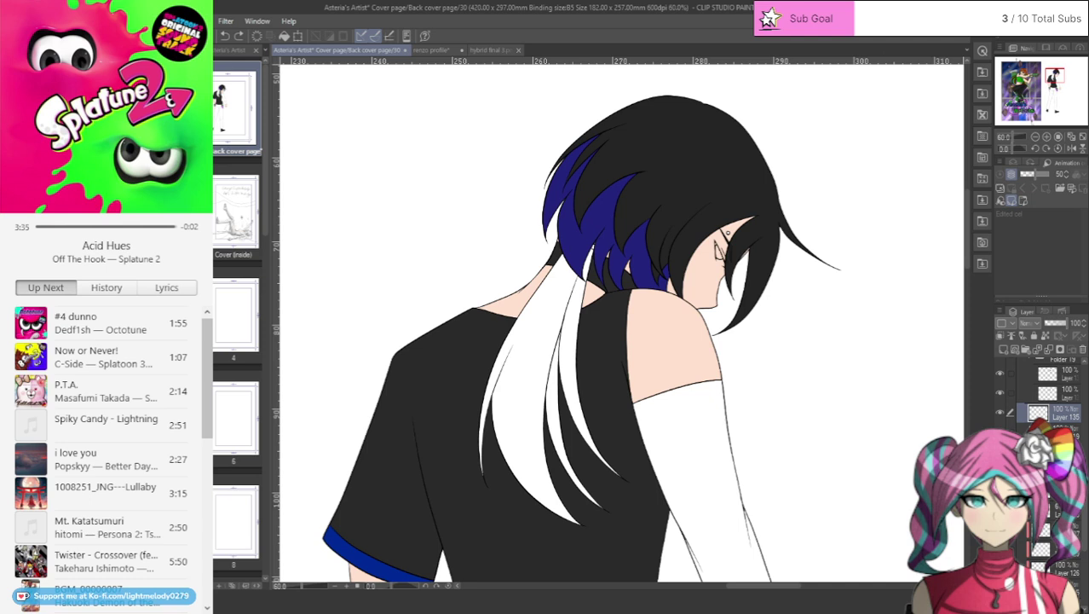
- Hide the shirt's dark grey flat so the long back strands lie against white
key(ctrl+z)
key(ctrl+z)
key(ctrl+z)
key(ctrl+z)
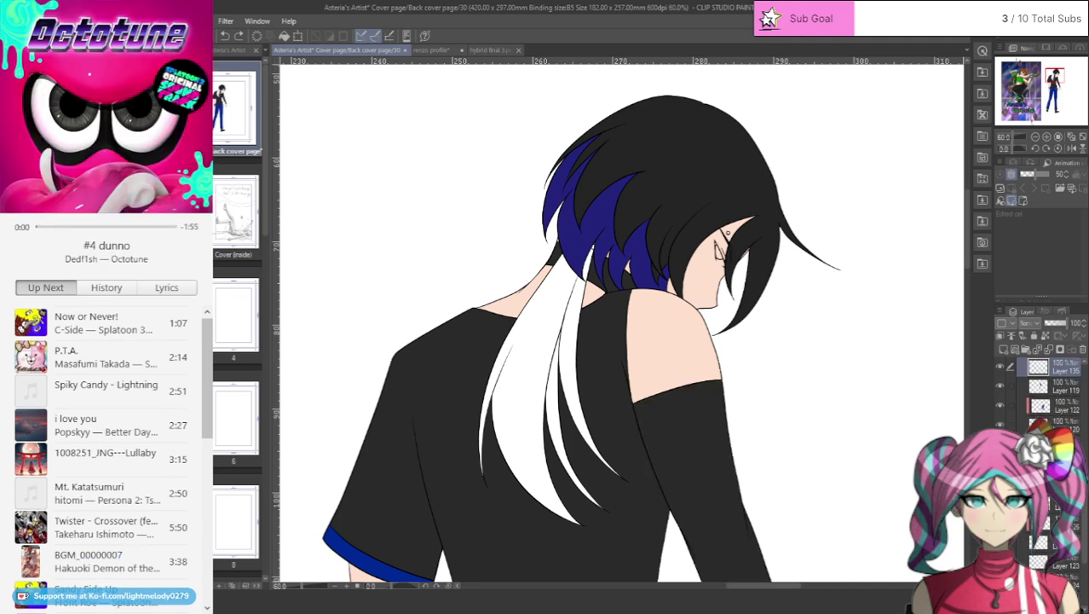
scroll(1042, 400, up, 2)
key(ctrl+z)
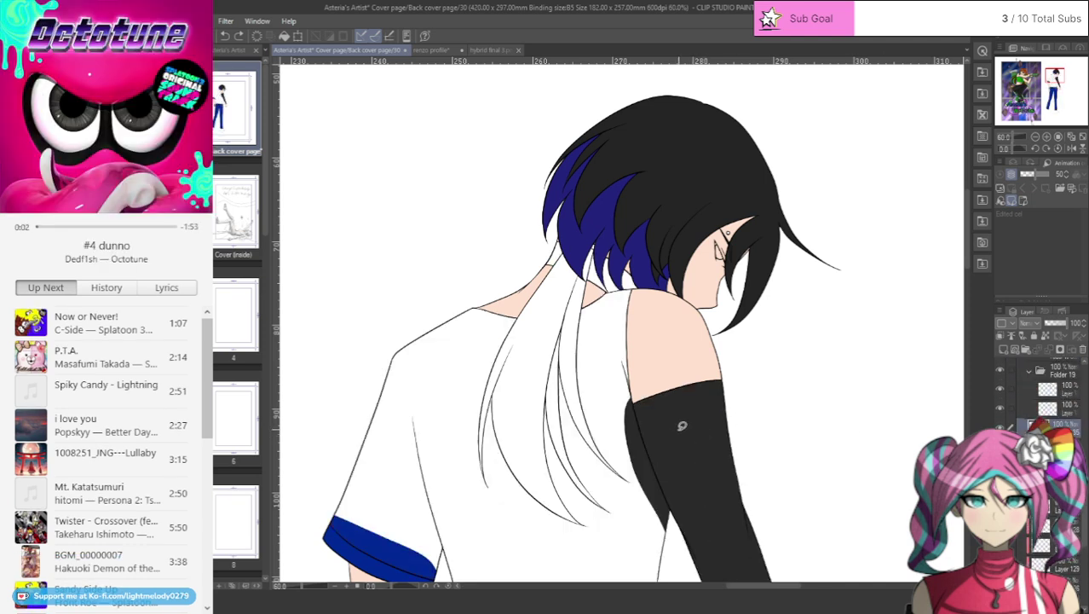
- Fill the long back strands dark grey by enclosing them from the hairline down to their tips
scroll(571, 380, up, 1)
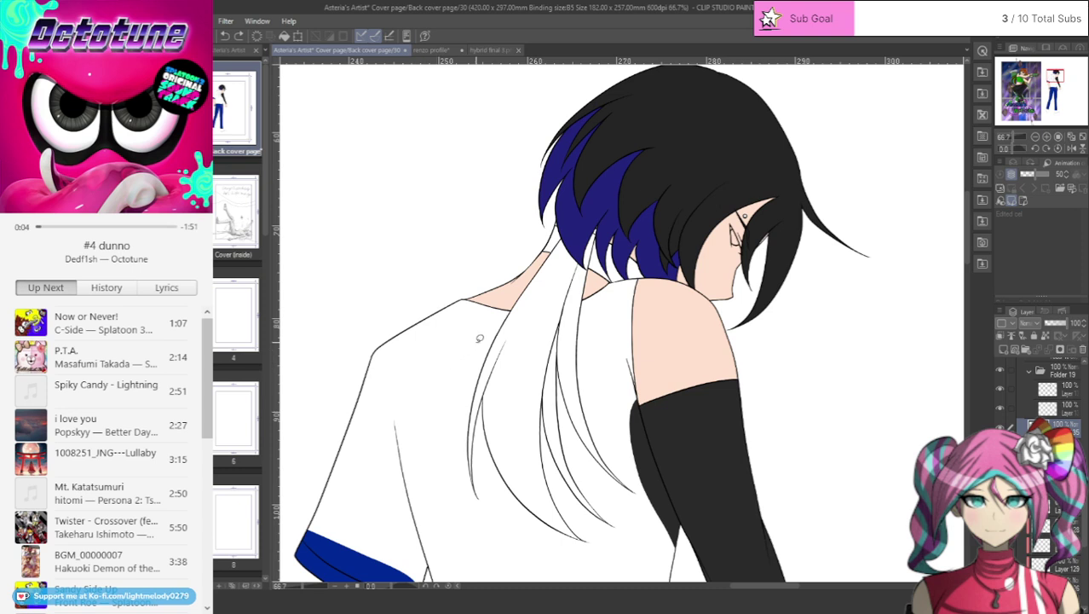
mouse_move(474, 339)
mouse_down()
mouse_move(468, 508)
mouse_move(503, 500)
mouse_move(572, 543)
mouse_move(610, 539)
mouse_move(585, 517)
mouse_move(647, 535)
mouse_move(601, 490)
mouse_move(655, 502)
mouse_move(604, 416)
mouse_move(596, 254)
mouse_up()
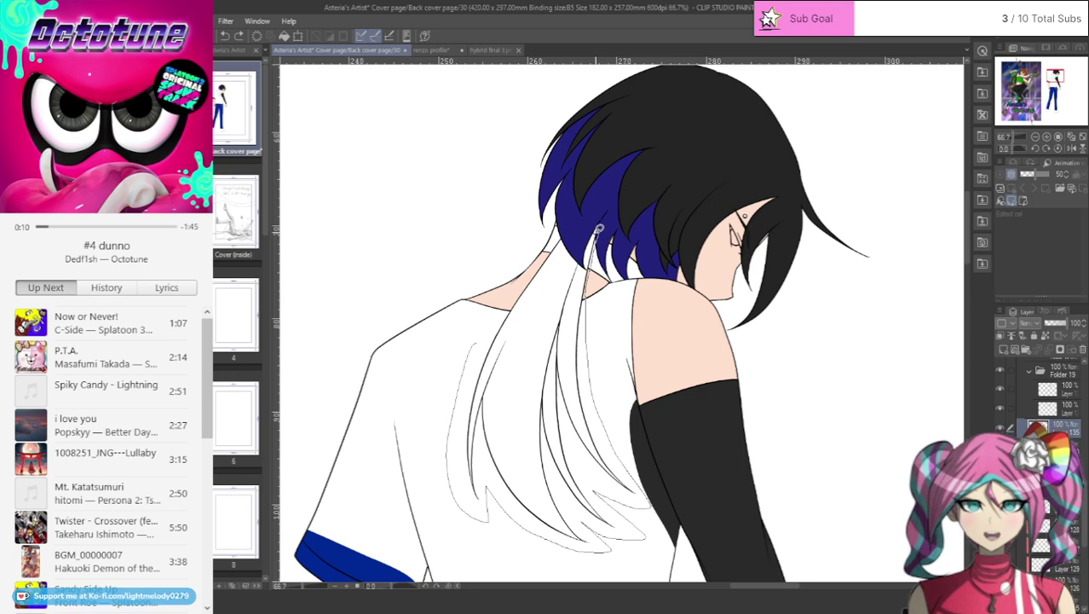
mouse_move(594, 227)
mouse_down()
mouse_move(567, 230)
mouse_move(493, 331)
mouse_move(469, 445)
mouse_up()
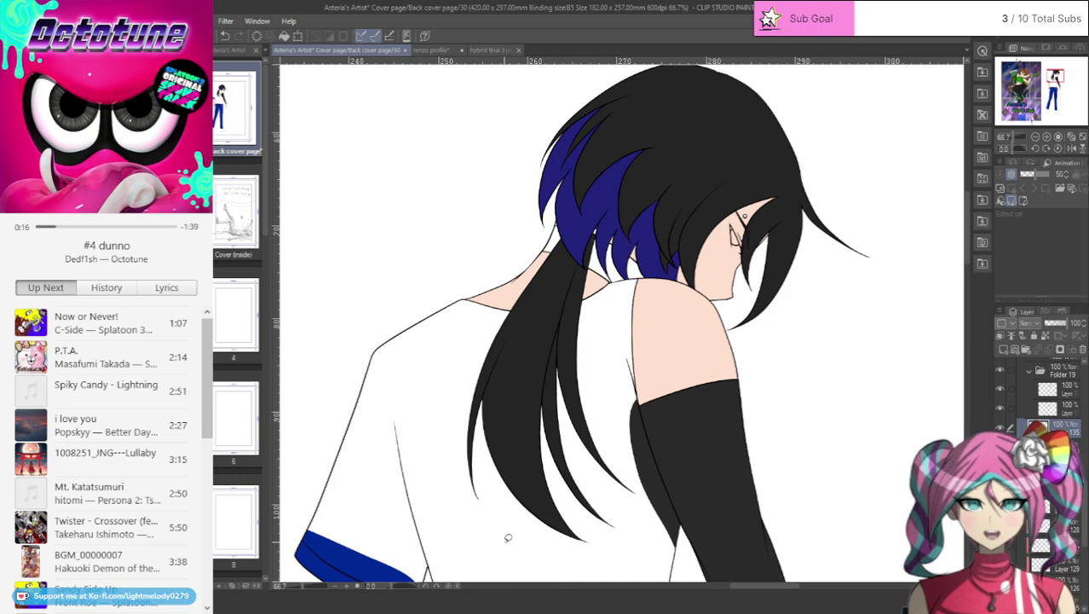
- Touch up the dark grey fill at the long strands' tips and in the narrow points between the strands
scroll(499, 545, up, 2)
scroll(503, 492, up, 5)
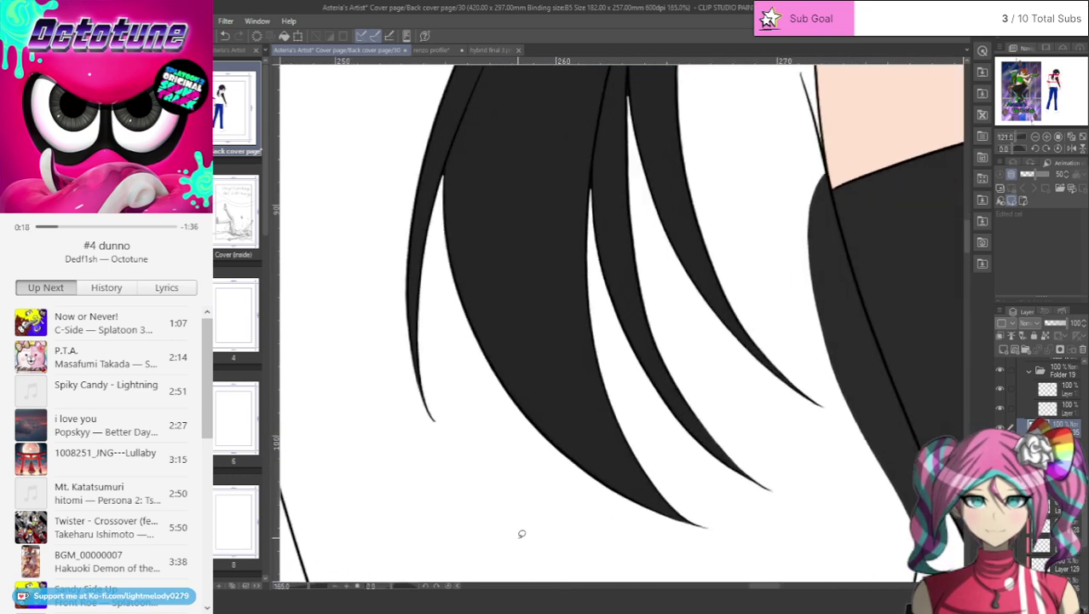
scroll(721, 542, up, 1)
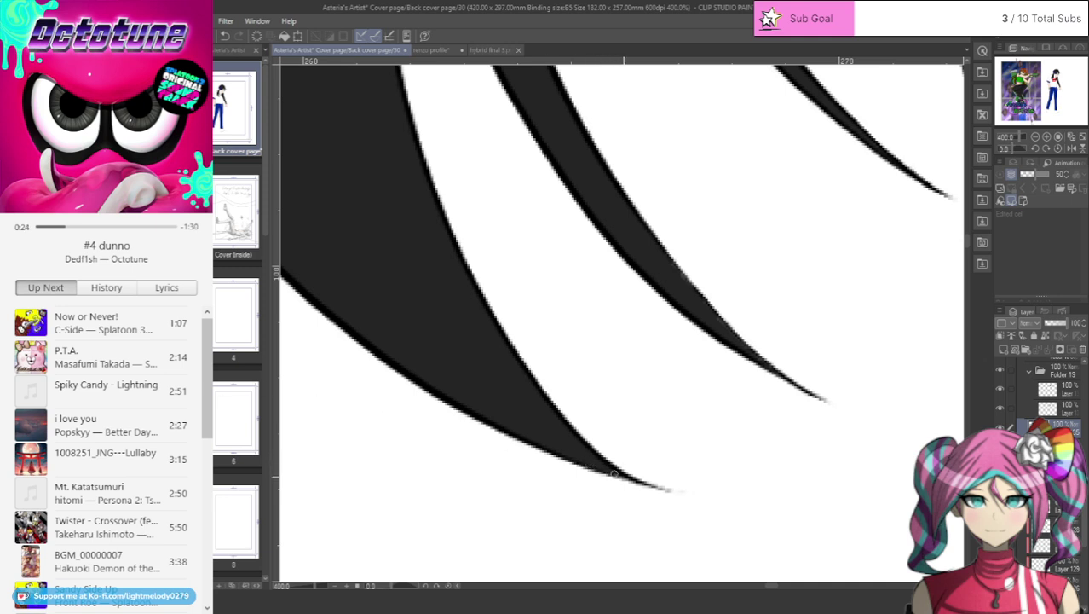
drag(581, 462, 626, 476)
scroll(972, 263, up, 5)
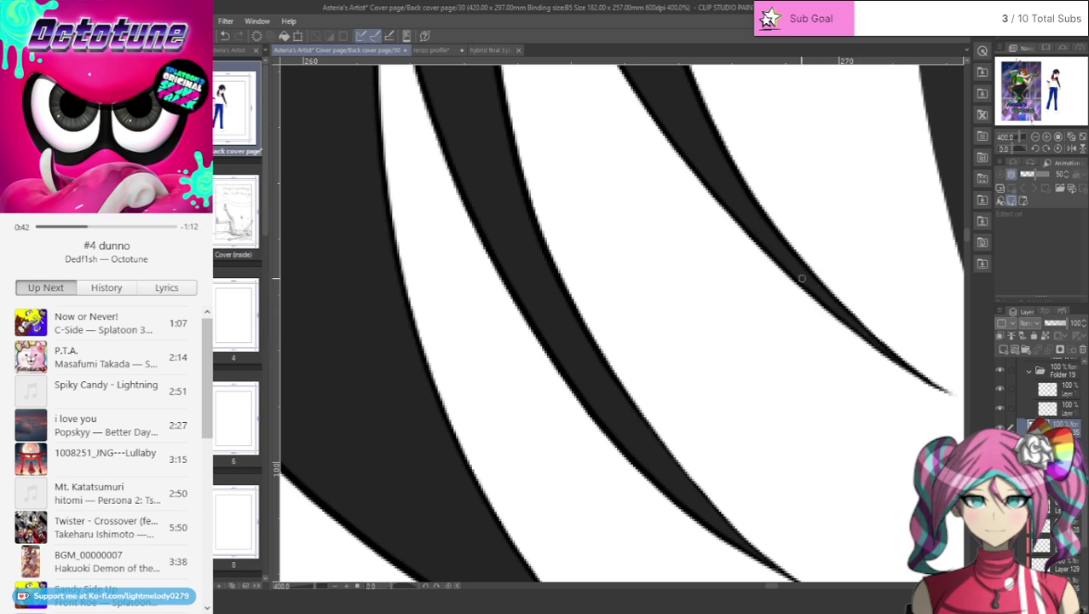
drag(967, 239, 967, 218)
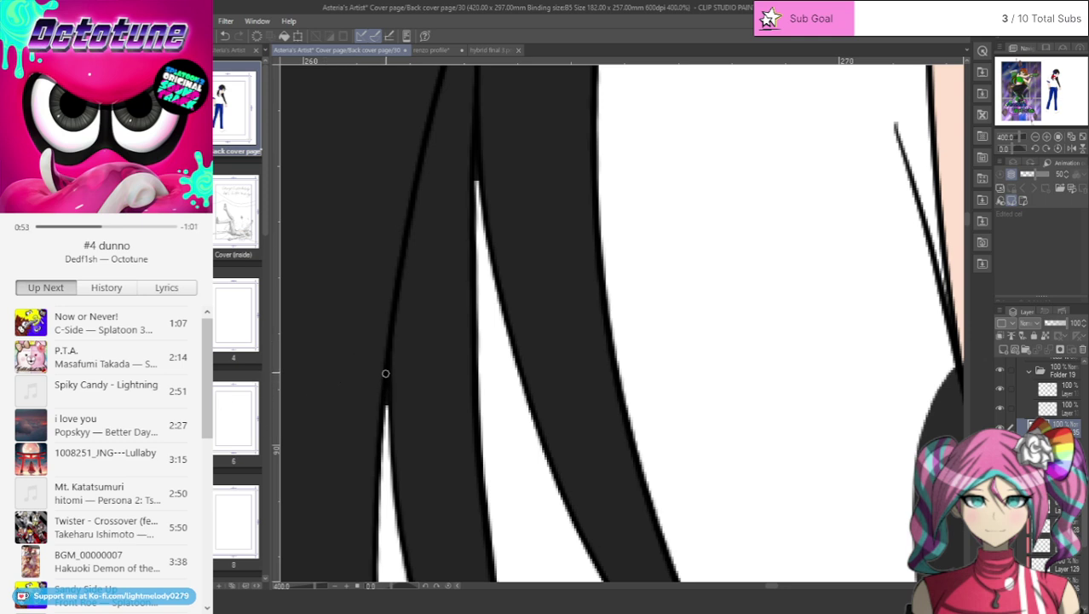
drag(387, 387, 383, 407)
mouse_move(476, 128)
mouse_down()
mouse_move(478, 182)
mouse_move(477, 172)
mouse_up()
drag(967, 222, 971, 193)
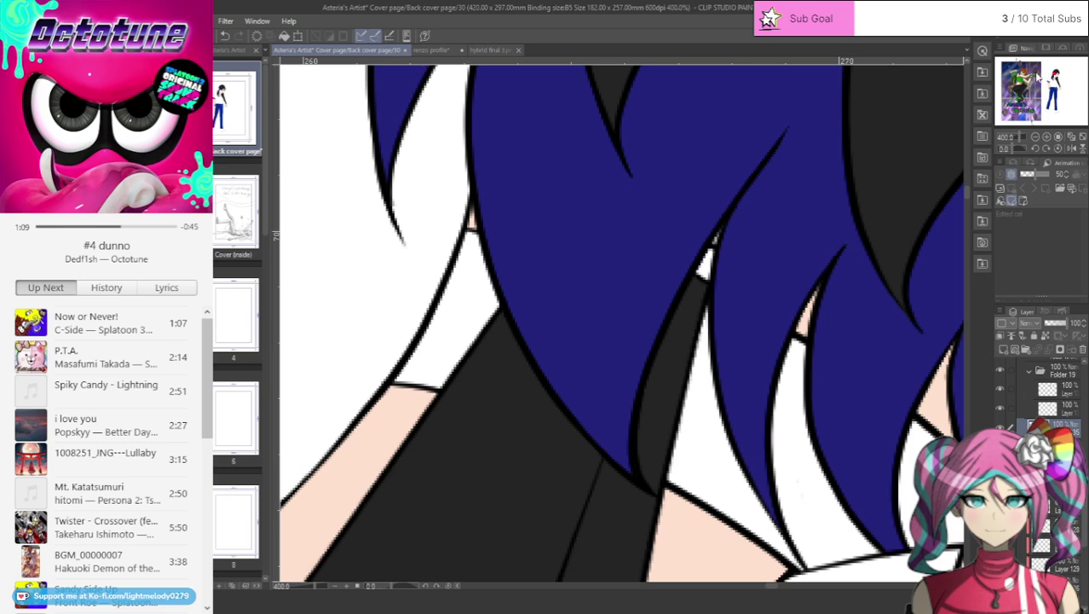
drag(1055, 77, 1054, 94)
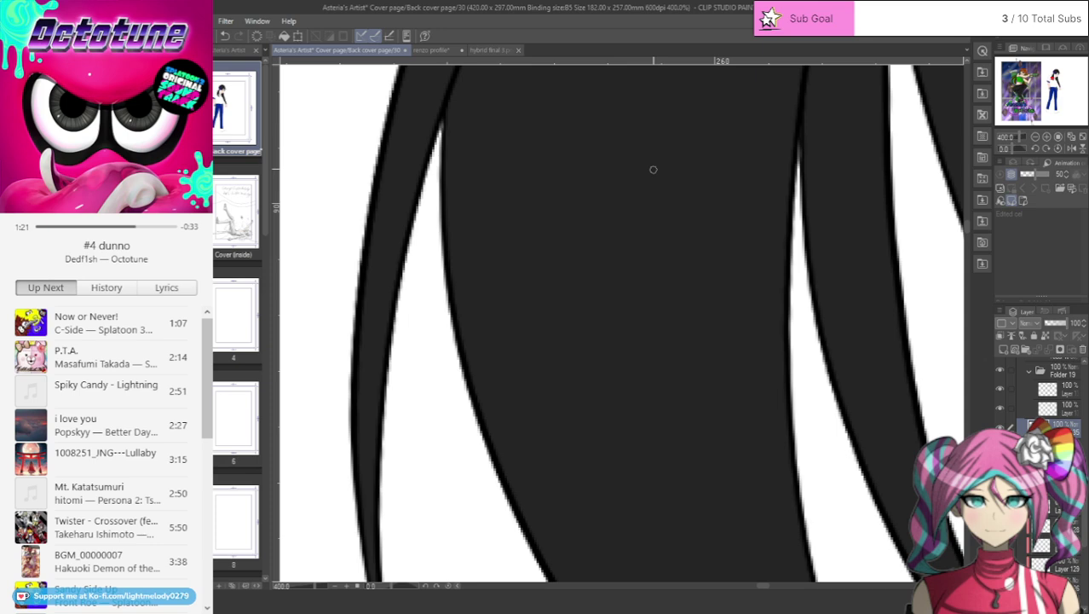
- Add a layer clipped to the dark grey strands and fill the outermost strand on the neck side dark blue
scroll(653, 169, down, 2)
scroll(593, 300, down, 4)
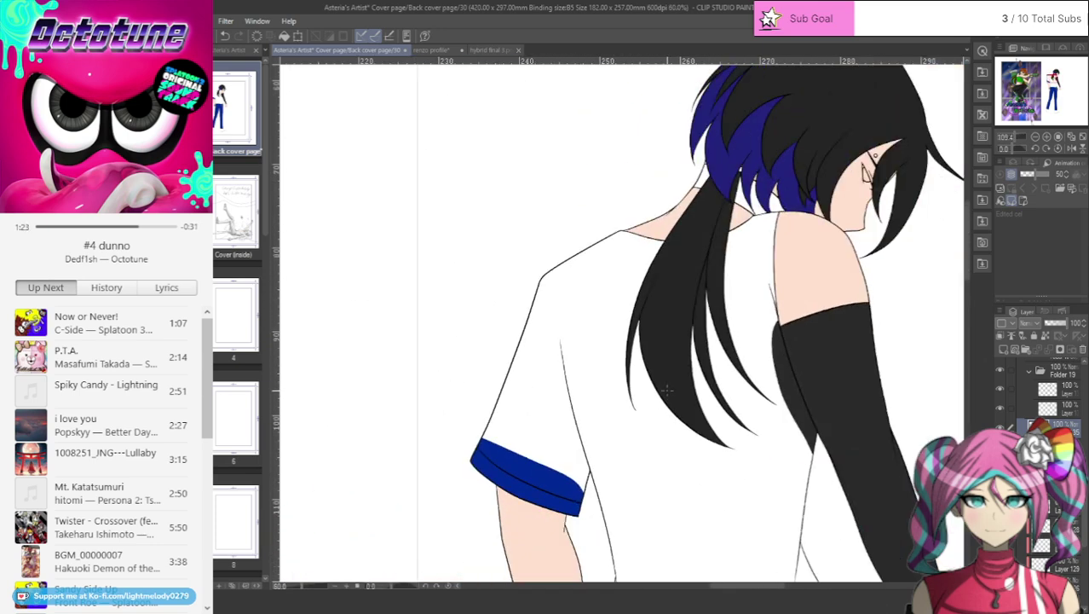
scroll(765, 307, up, 2)
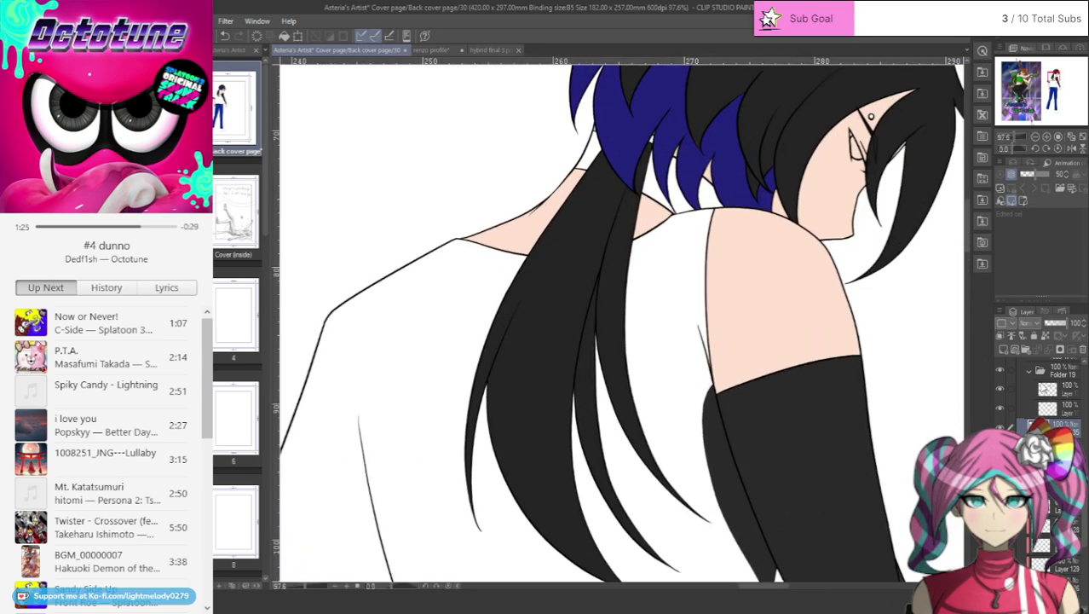
click(1001, 336)
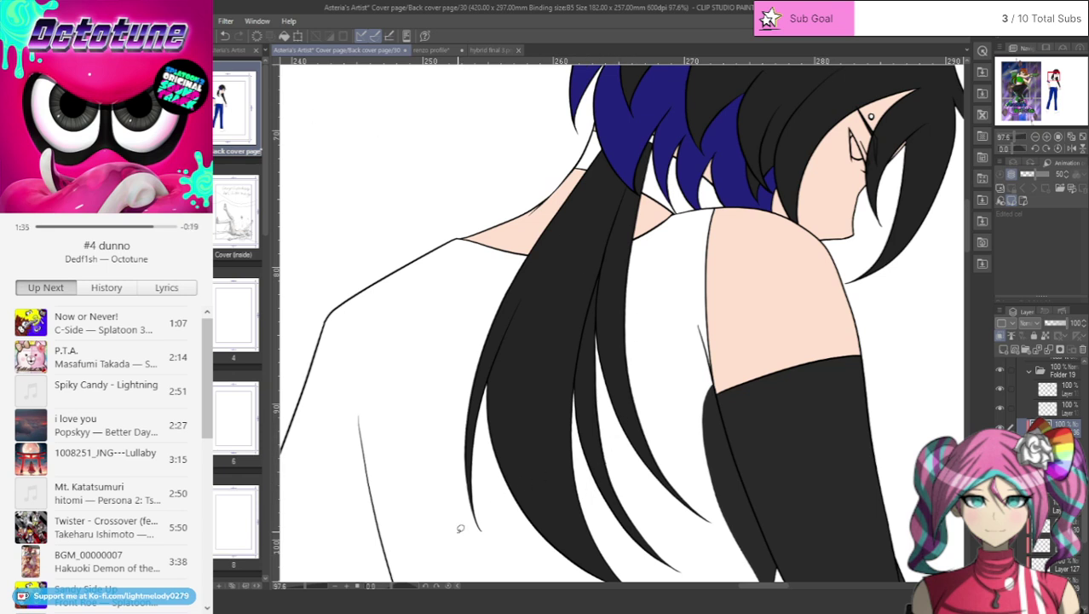
mouse_move(438, 480)
mouse_down()
mouse_move(462, 533)
mouse_move(496, 357)
mouse_move(592, 154)
mouse_move(409, 393)
mouse_up()
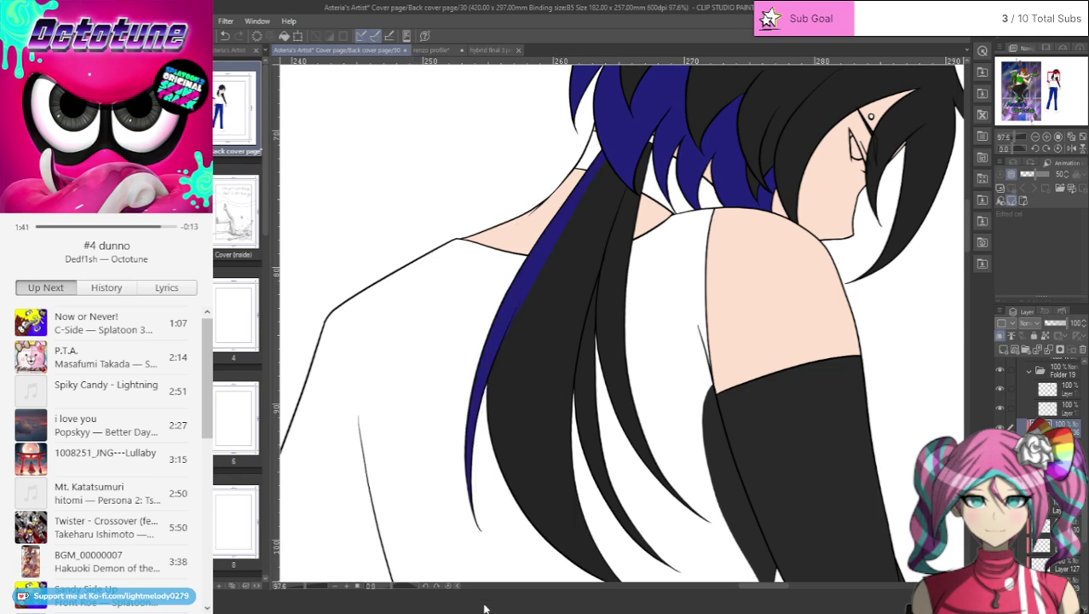
- Fill the two thin back strands nearest the bare shoulder dark blue on the clipped layer
scroll(650, 502, down, 2)
scroll(732, 537, up, 2)
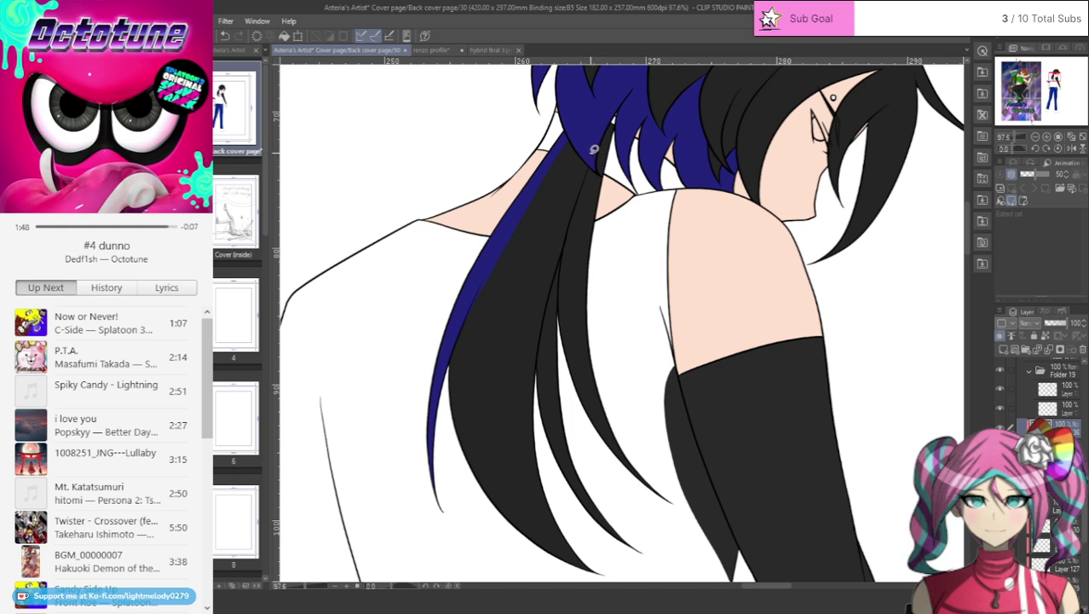
mouse_move(591, 152)
mouse_down()
mouse_move(555, 276)
mouse_move(573, 410)
mouse_move(634, 489)
mouse_move(727, 508)
mouse_move(646, 407)
mouse_move(623, 351)
mouse_move(614, 234)
mouse_move(629, 109)
mouse_up()
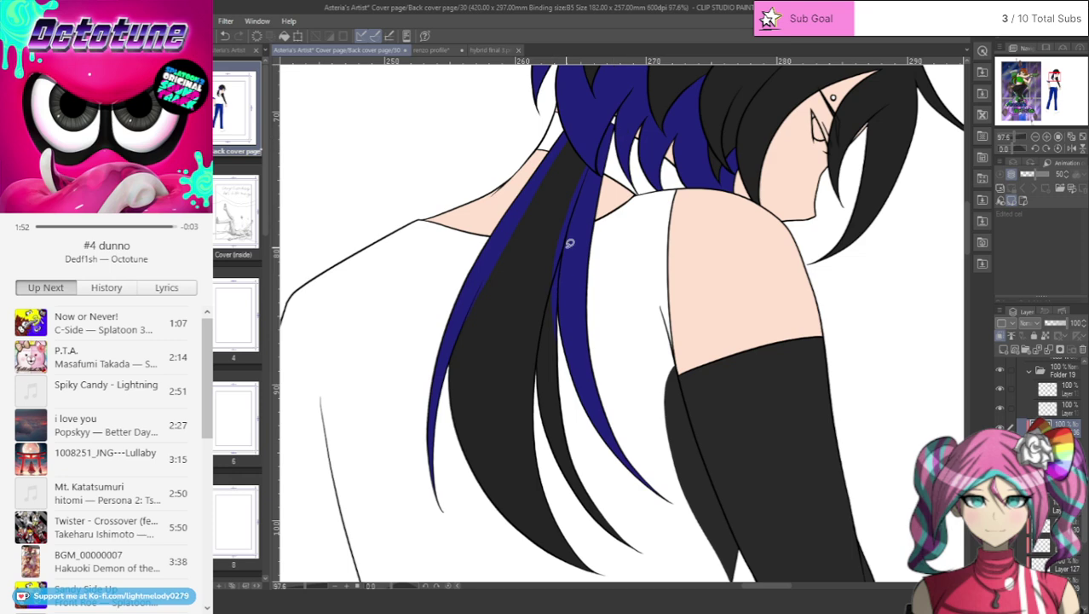
mouse_move(569, 243)
mouse_down()
mouse_move(535, 386)
mouse_move(558, 471)
mouse_move(618, 548)
mouse_move(658, 551)
mouse_move(585, 422)
mouse_move(576, 261)
mouse_up()
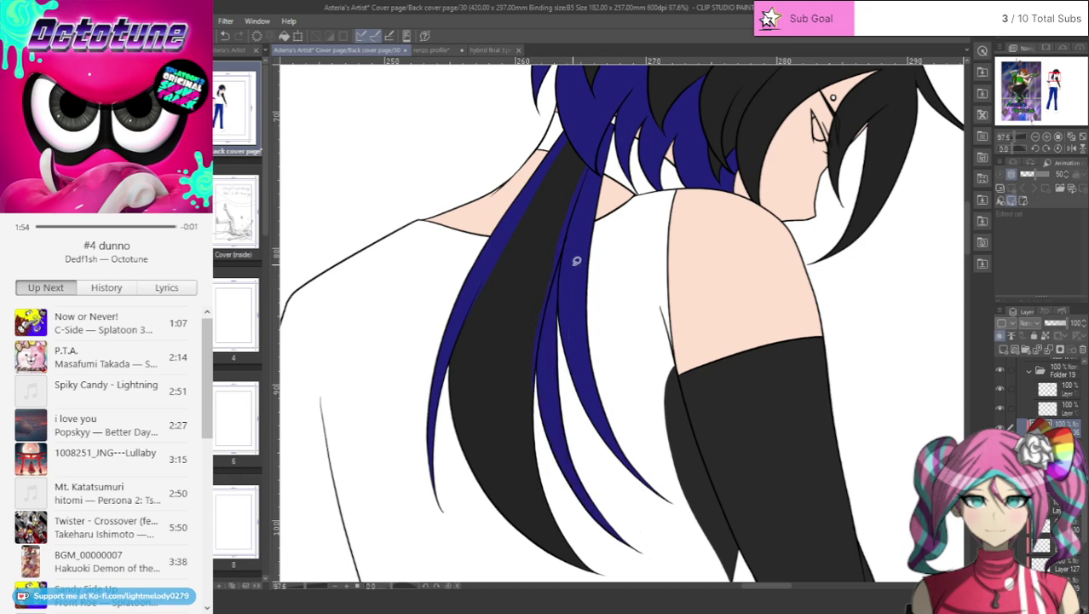
- Erase the dark blue spill from the lower part of the wide grey strand, along the adjacent blue strand
scroll(596, 254, up, 5)
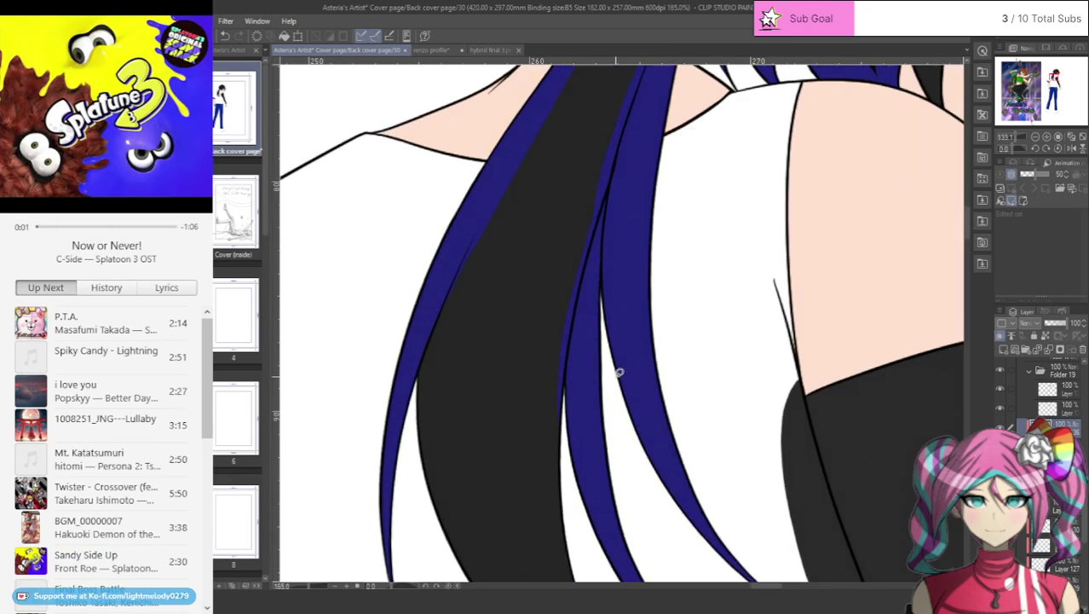
scroll(614, 413, up, 1)
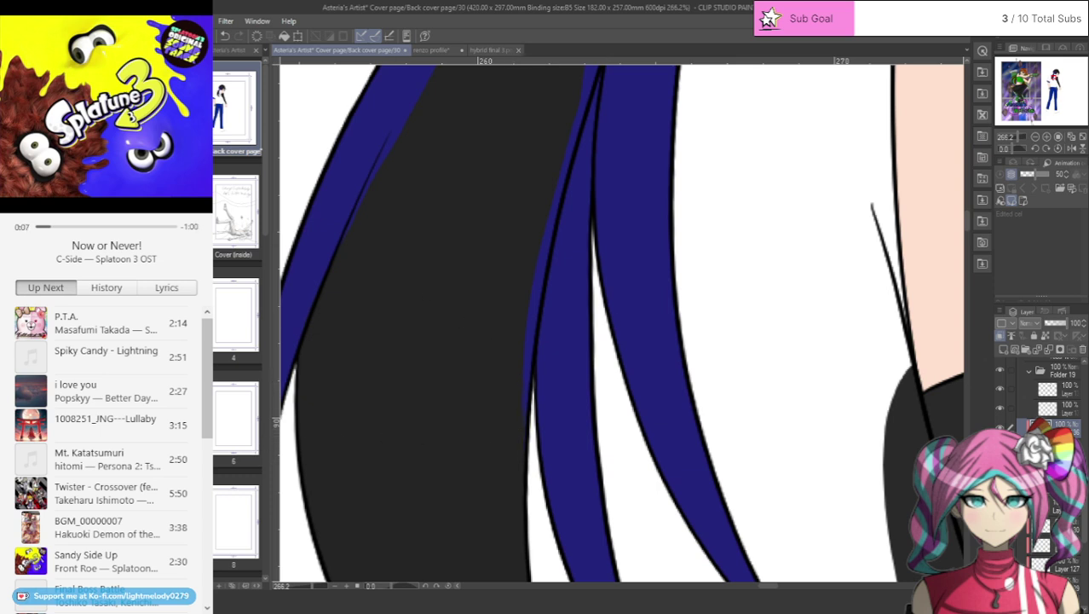
drag(515, 437, 533, 282)
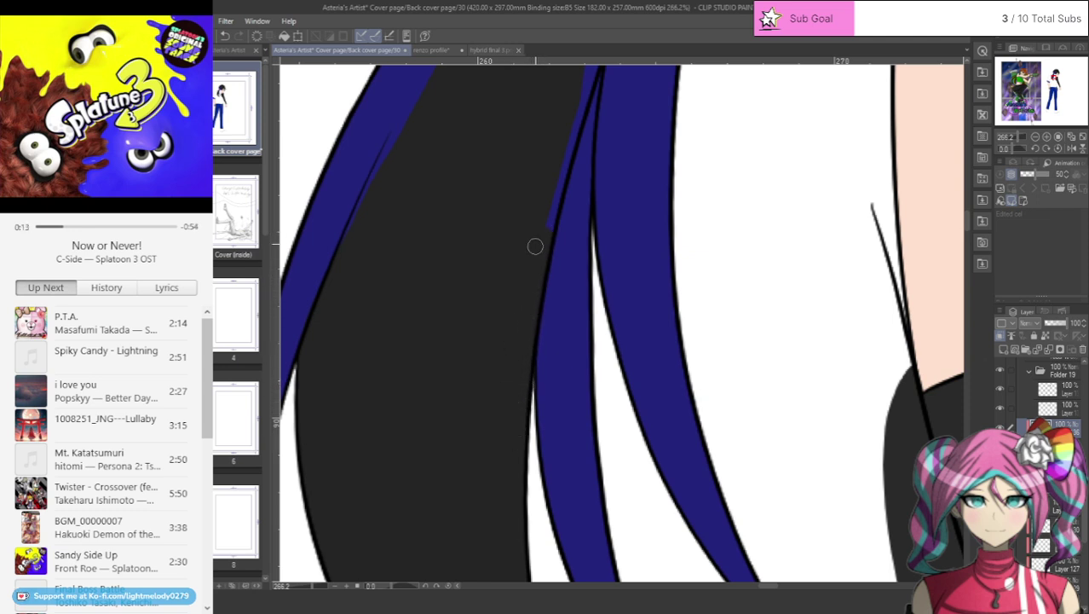
drag(536, 246, 554, 199)
mouse_move(562, 159)
mouse_down()
mouse_move(578, 96)
mouse_move(572, 121)
mouse_up()
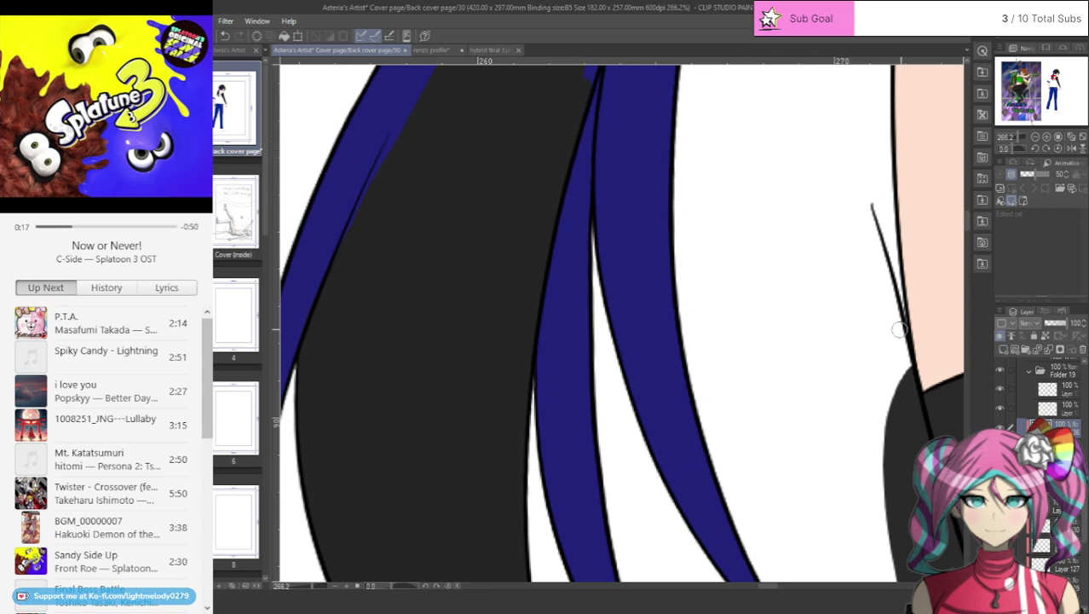
- Erase the remaining dark blue spill along the wide grey strand's shoulder-side edge, from the bob down
scroll(968, 232, up, 10)
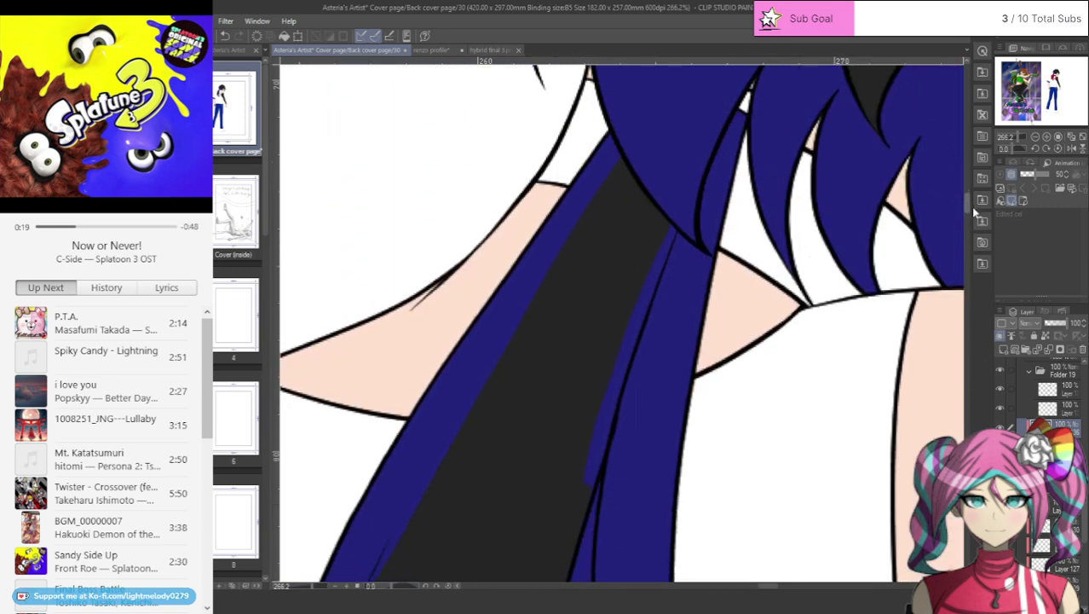
mouse_move(665, 254)
mouse_down()
mouse_move(647, 309)
mouse_move(655, 294)
mouse_up()
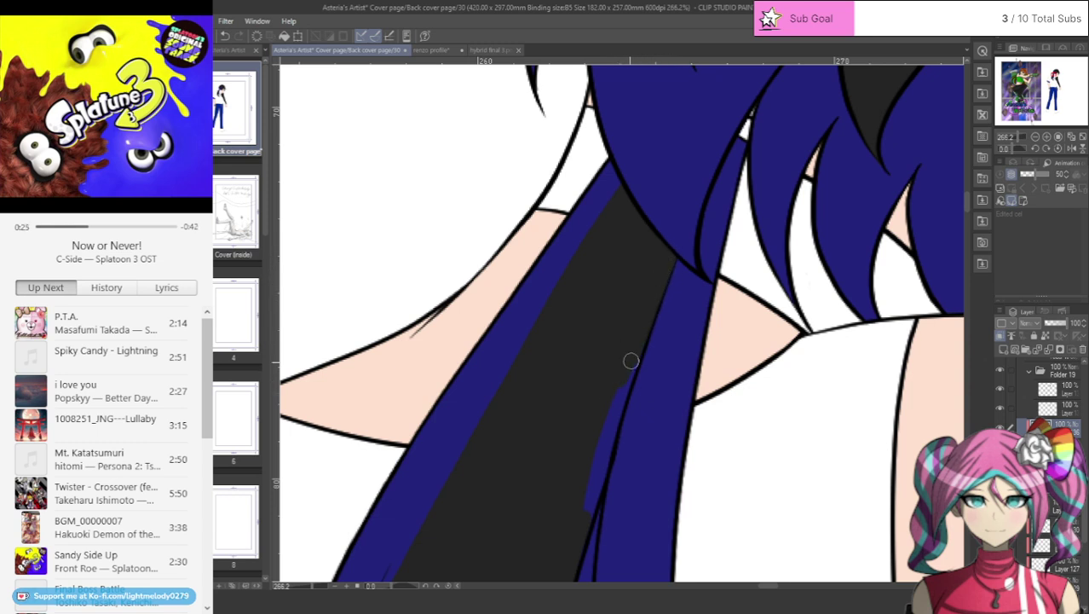
mouse_move(631, 361)
mouse_down()
mouse_move(584, 476)
mouse_move(614, 419)
mouse_up()
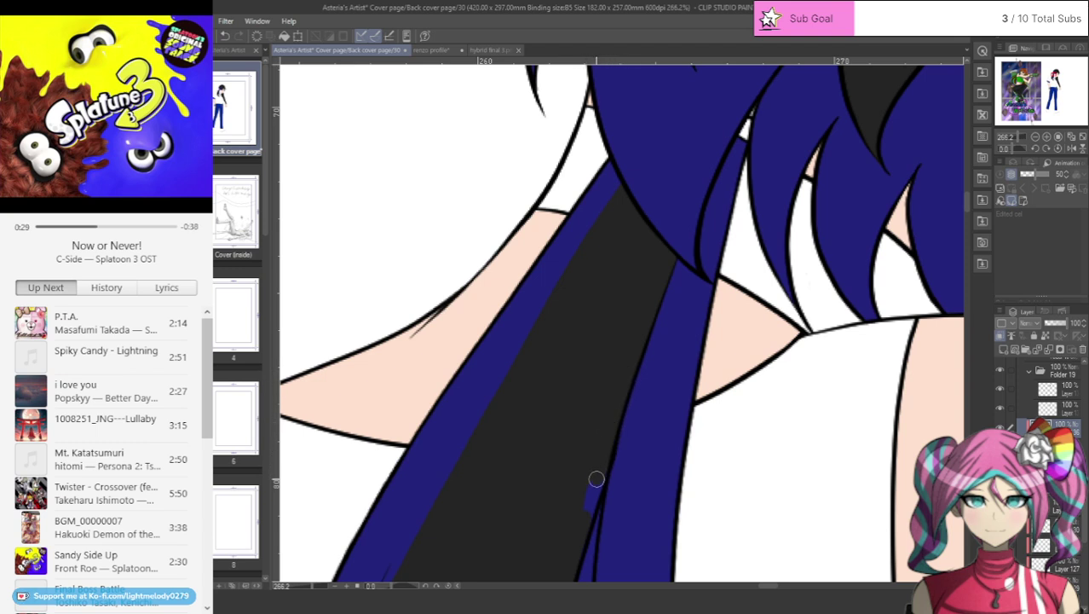
drag(596, 479, 590, 506)
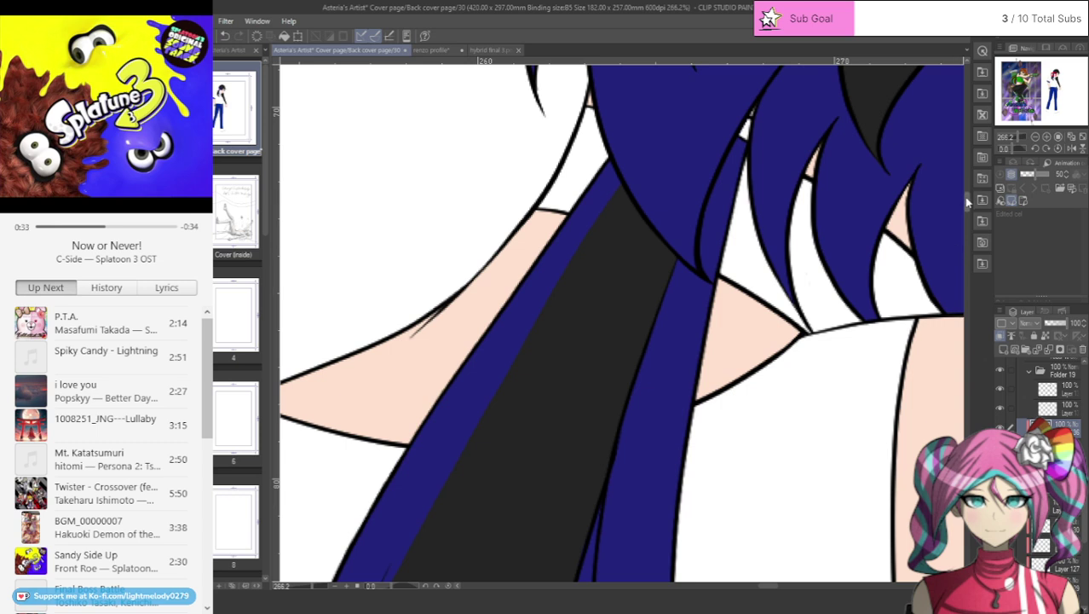
- Erase the stray dark blue sliver from the neck-side edge of the wide grey strand, below the shirt collar
scroll(681, 358, down, 3)
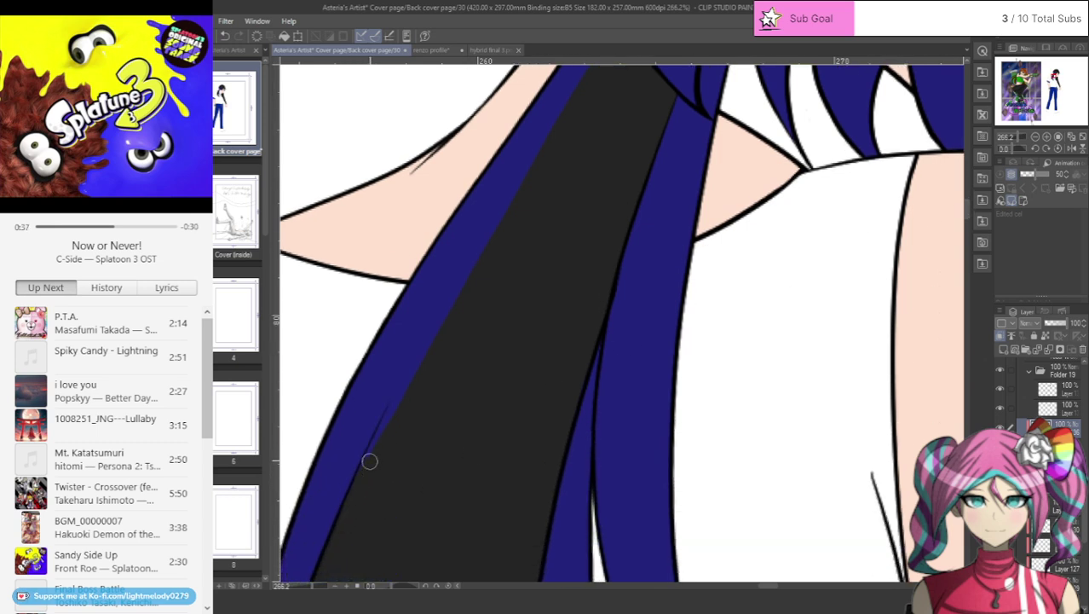
drag(355, 487, 404, 392)
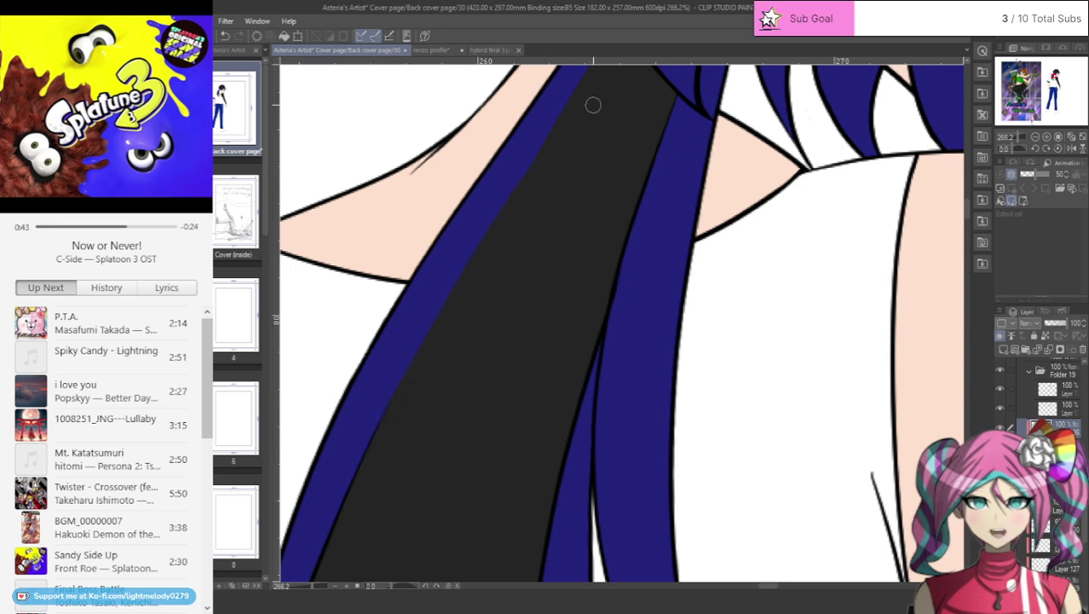
- Examine the colouring of the bob and the long back strands up close and against the whole figure
scroll(616, 151, down, 3)
scroll(600, 154, down, 4)
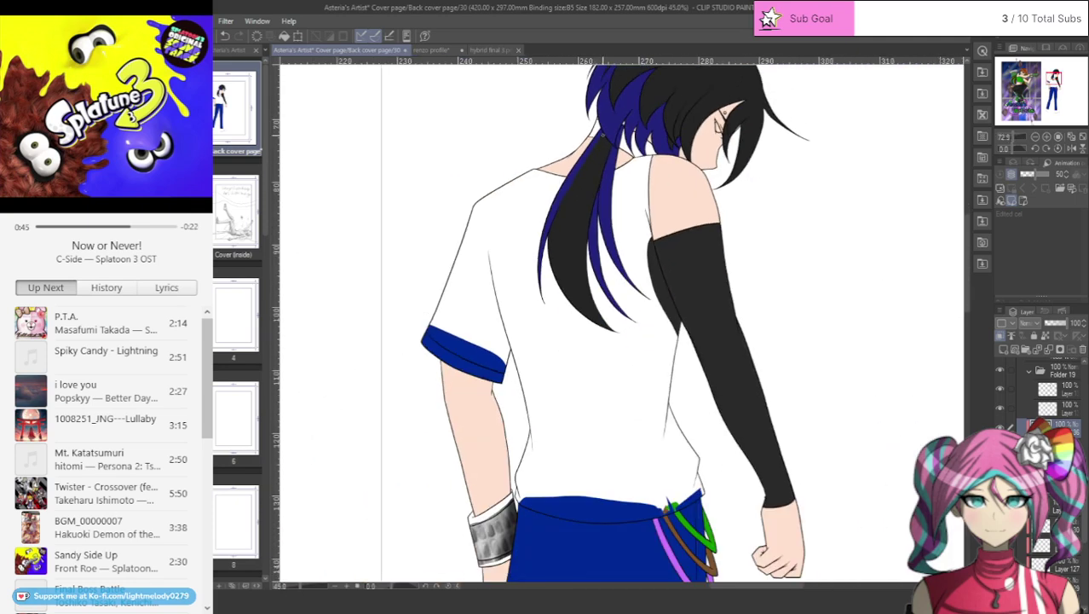
scroll(534, 173, up, 4)
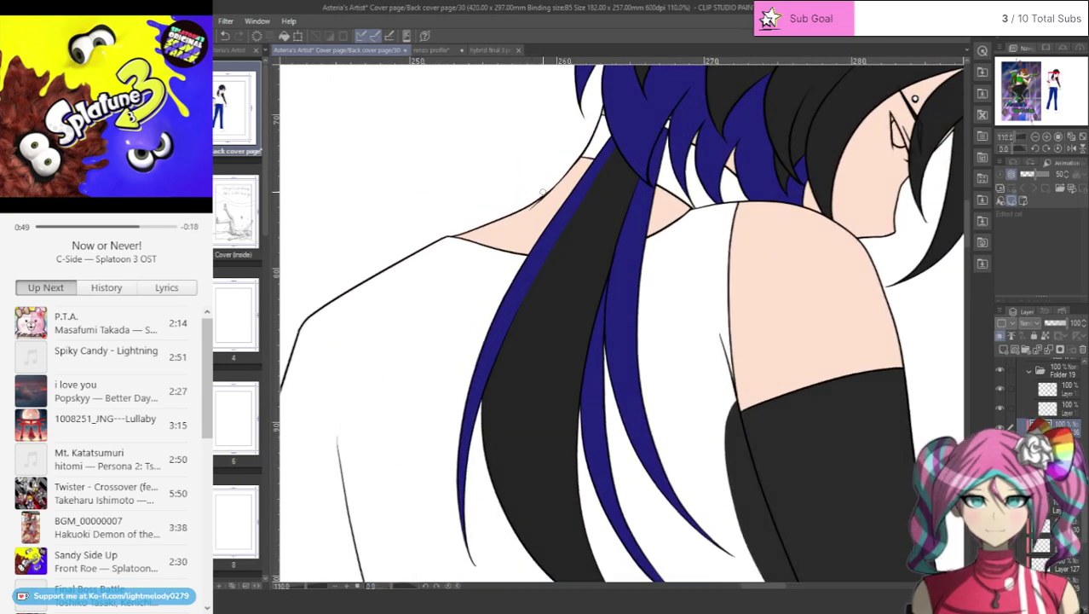
scroll(543, 192, down, 5)
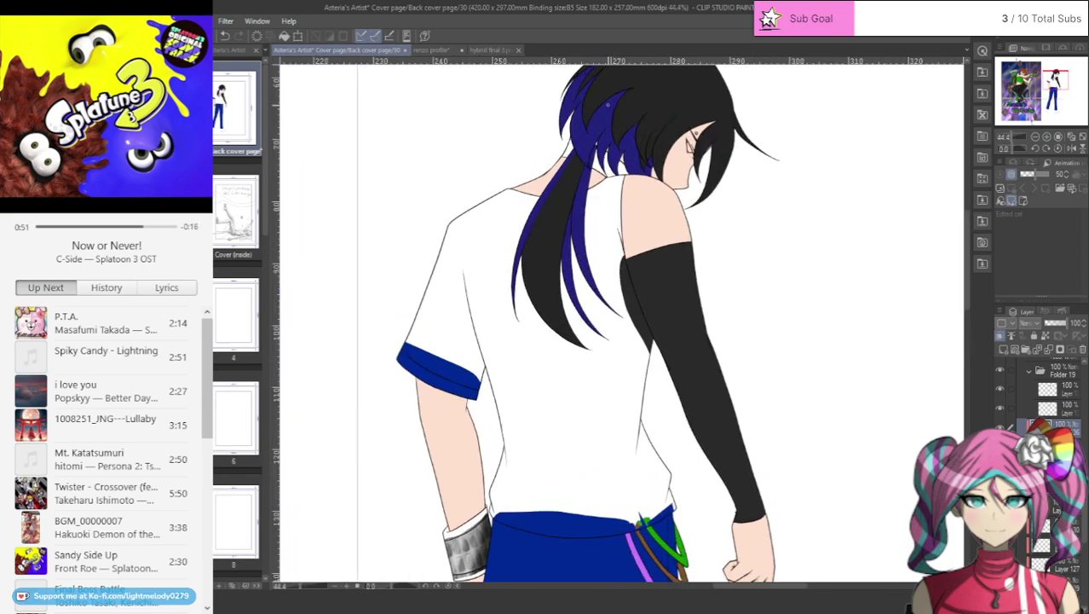
scroll(607, 107, up, 4)
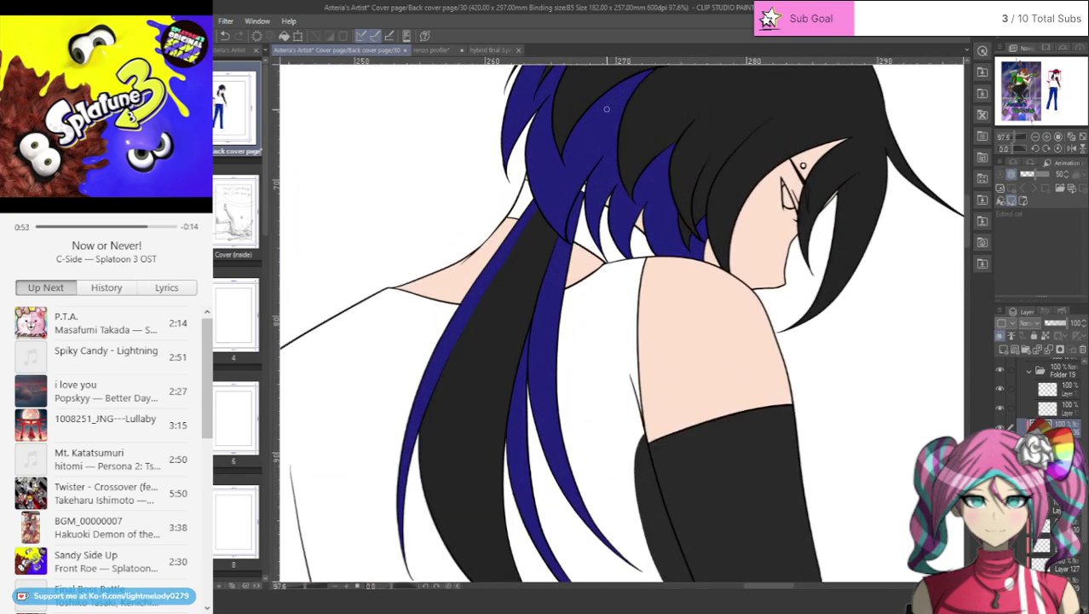
scroll(607, 109, down, 3)
scroll(602, 120, up, 2)
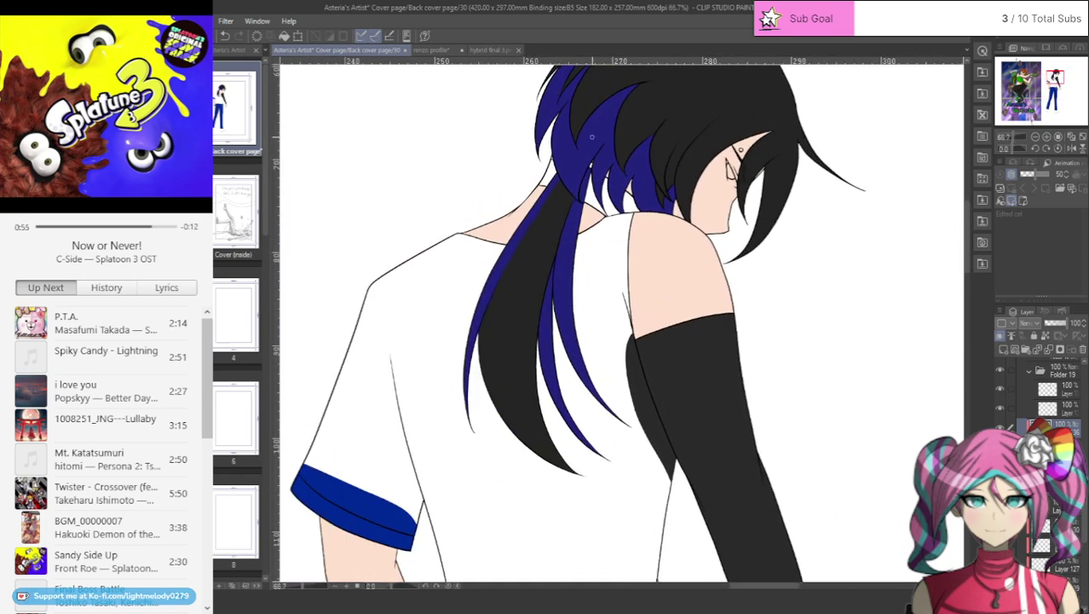
scroll(577, 154, down, 2)
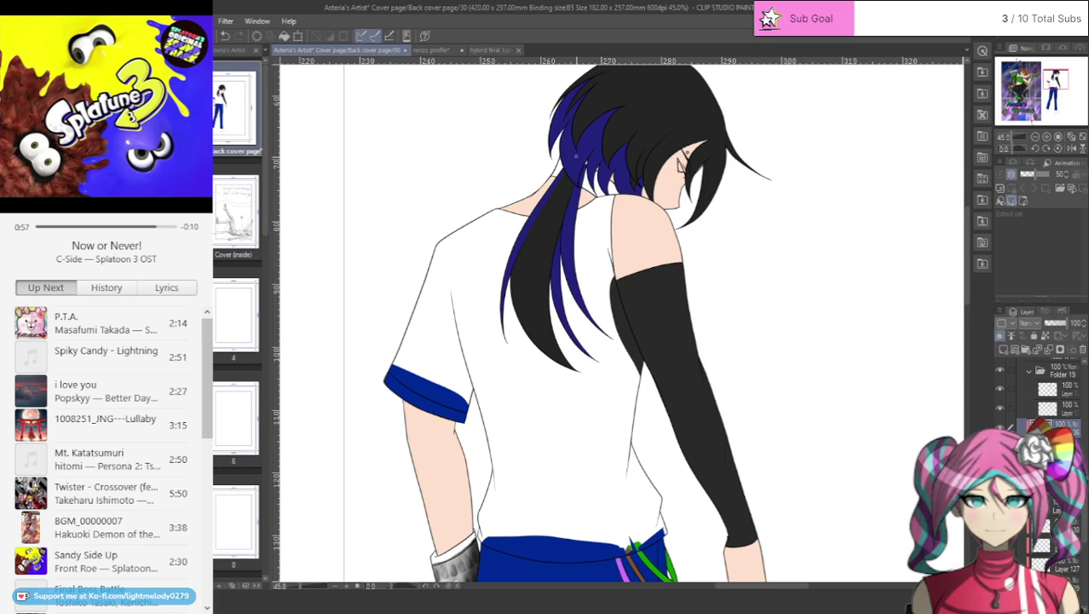
scroll(577, 155, up, 4)
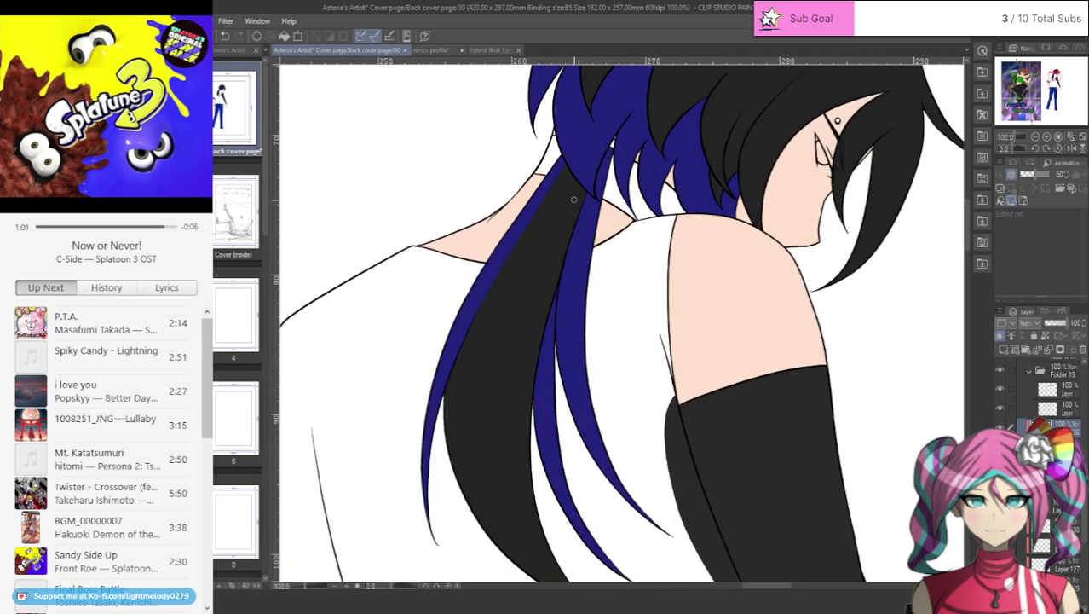
scroll(574, 199, down, 4)
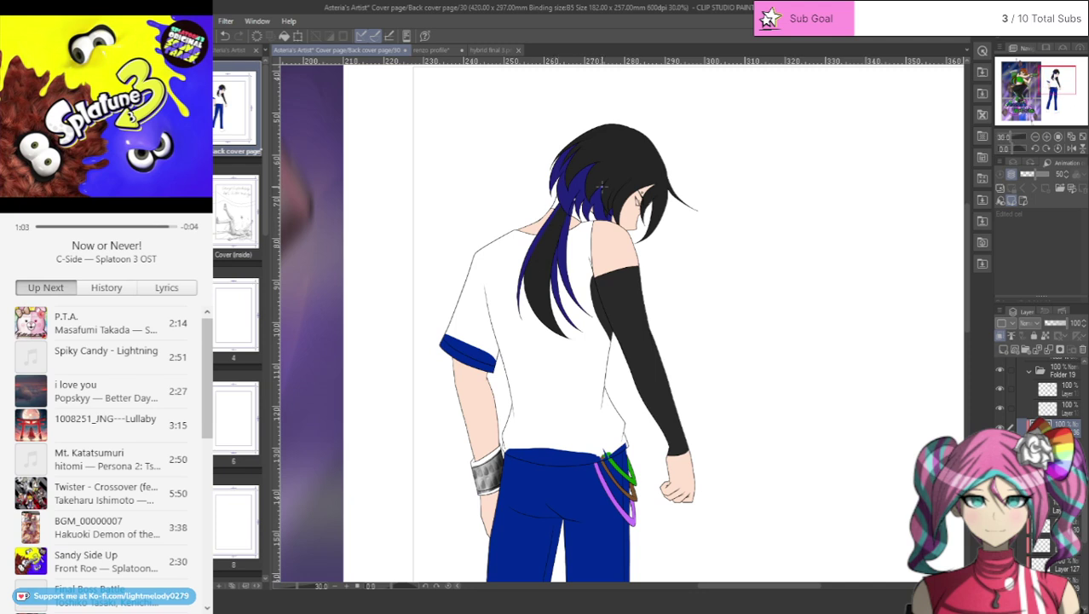
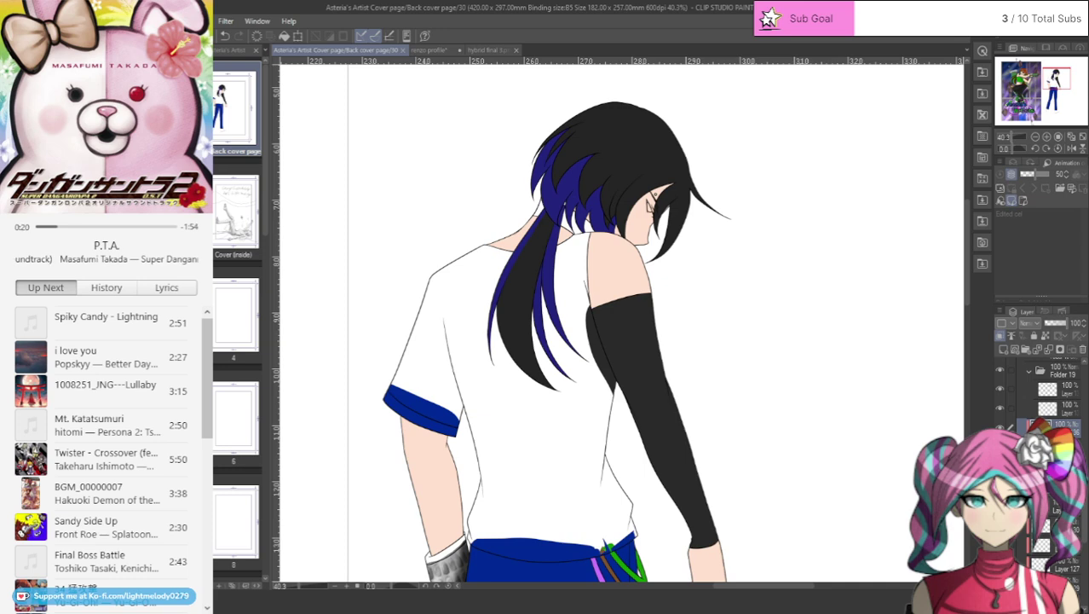
- Bring back the shirt's dark grey colour and check it against the whole cover spread
key(ctrl+z)
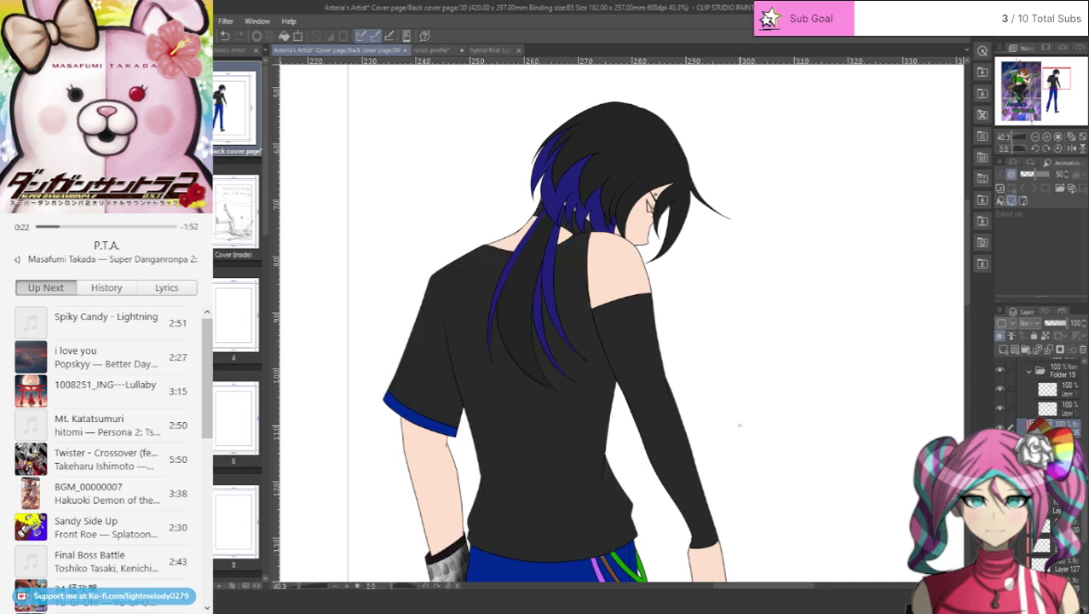
scroll(739, 424, down, 6)
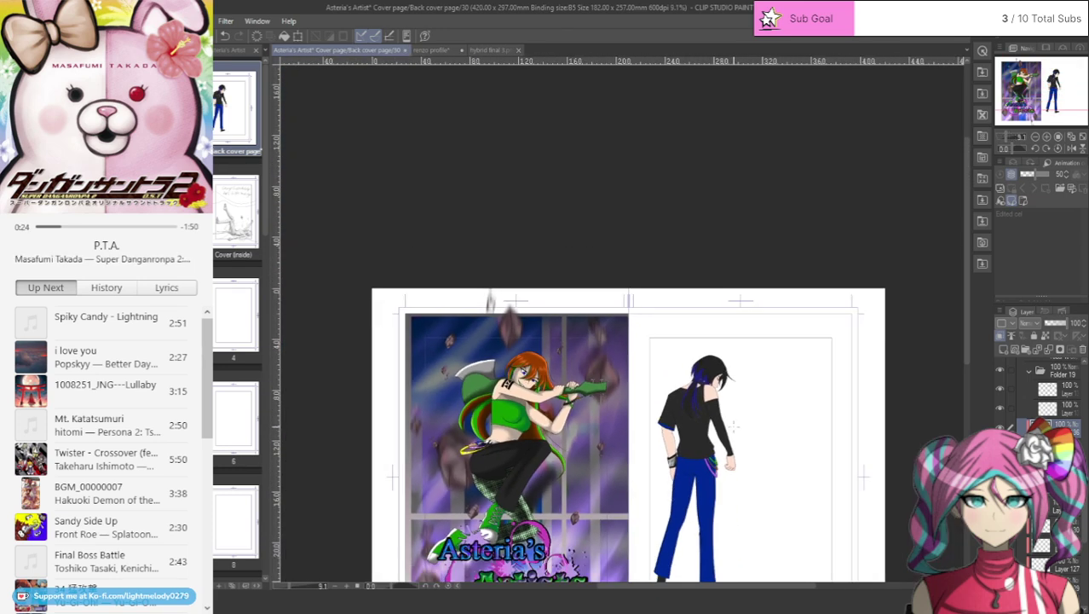
scroll(733, 426, up, 8)
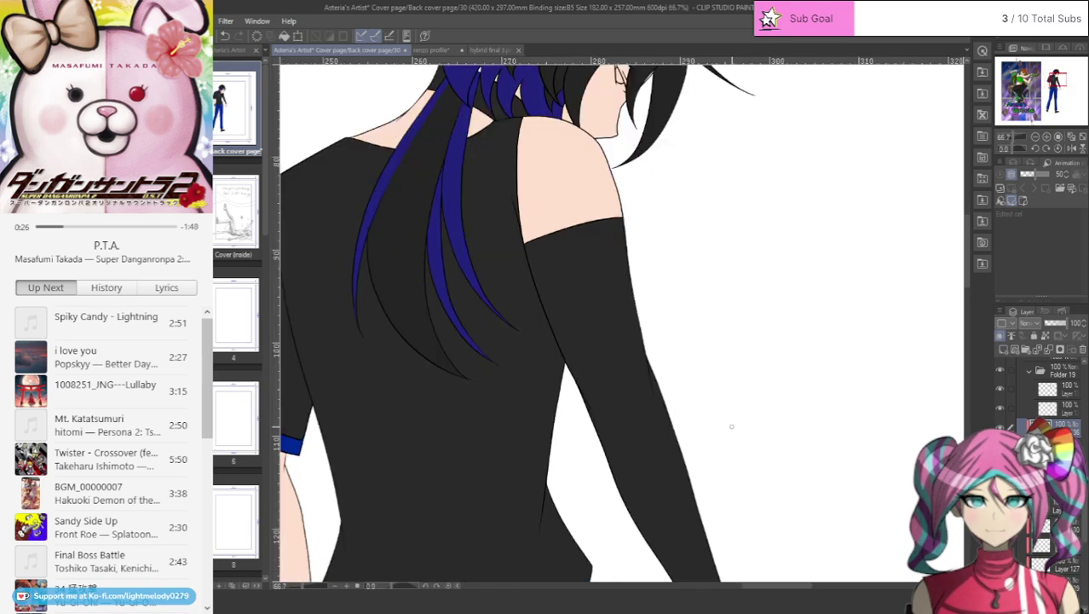
- Locate the face's skin layer by toggling layer visibility and add a new layer above it
drag(967, 286, 967, 249)
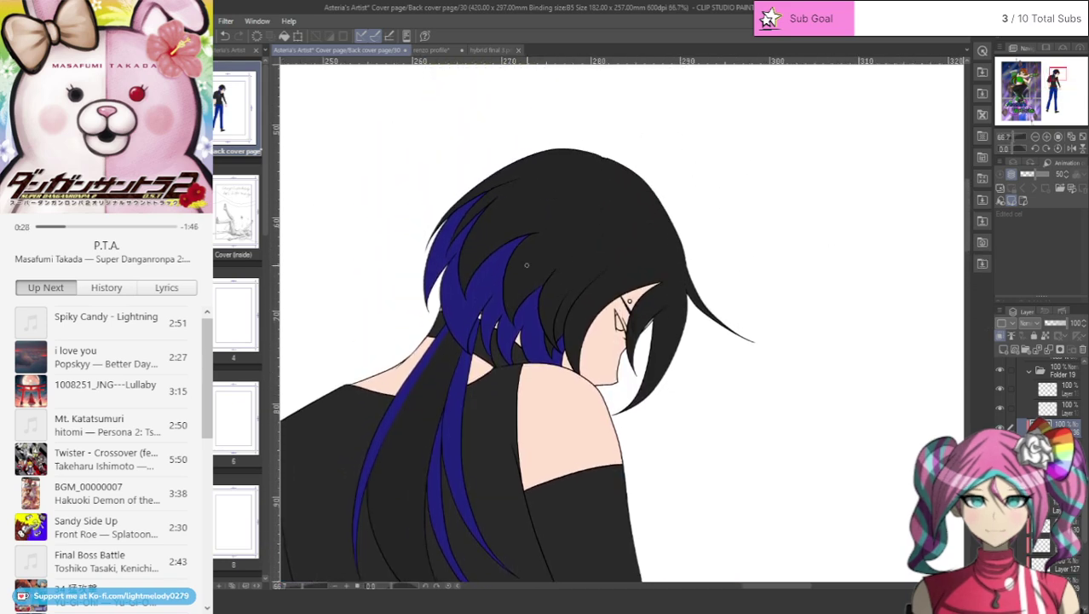
scroll(527, 265, up, 4)
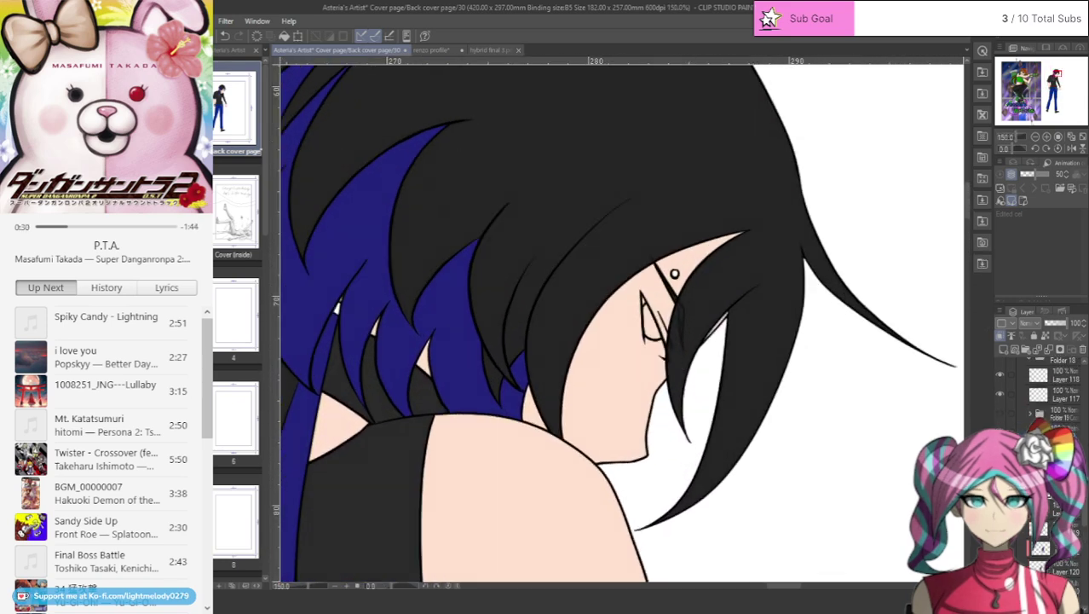
scroll(1040, 401, up, 2)
click(1002, 424)
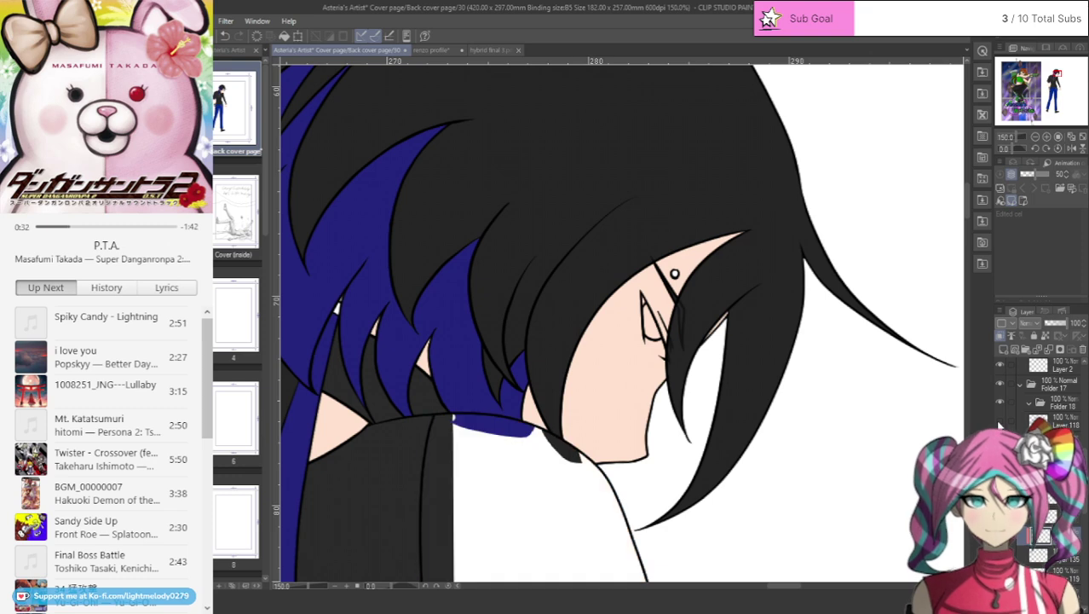
click(1002, 424)
scroll(1040, 401, down, 2)
click(1001, 424)
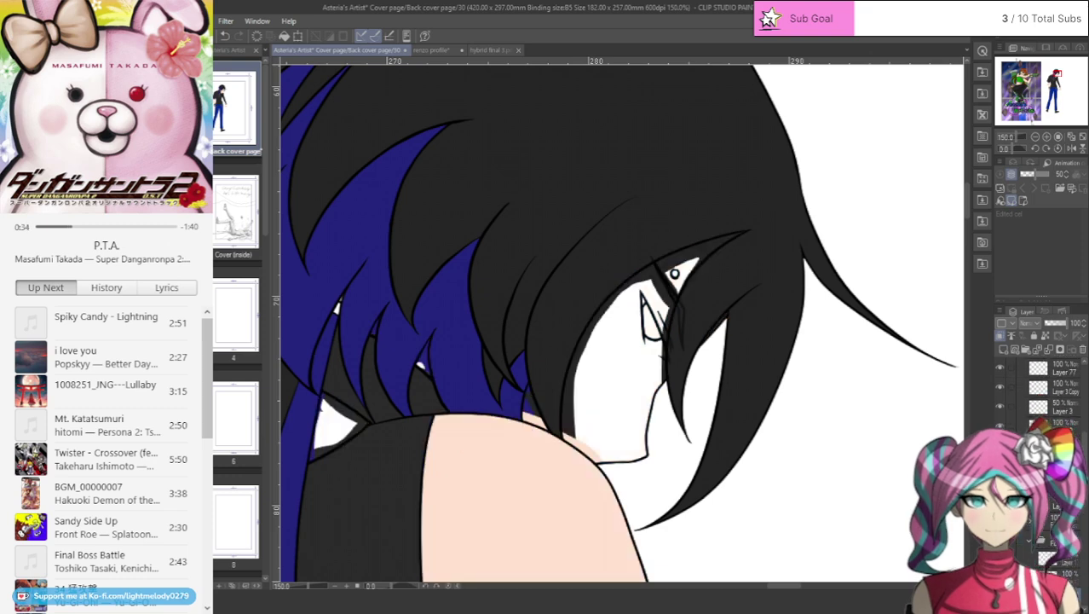
click(1001, 424)
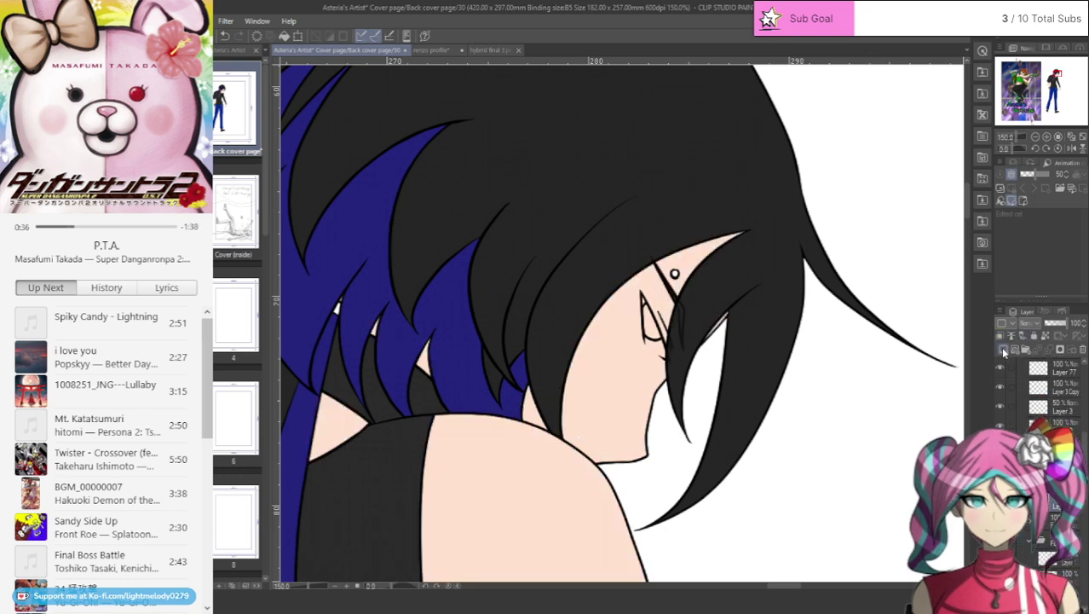
- Paint the whole eye white on the new layer, from the upper corner down to the lower lid line
scroll(690, 289, up, 5)
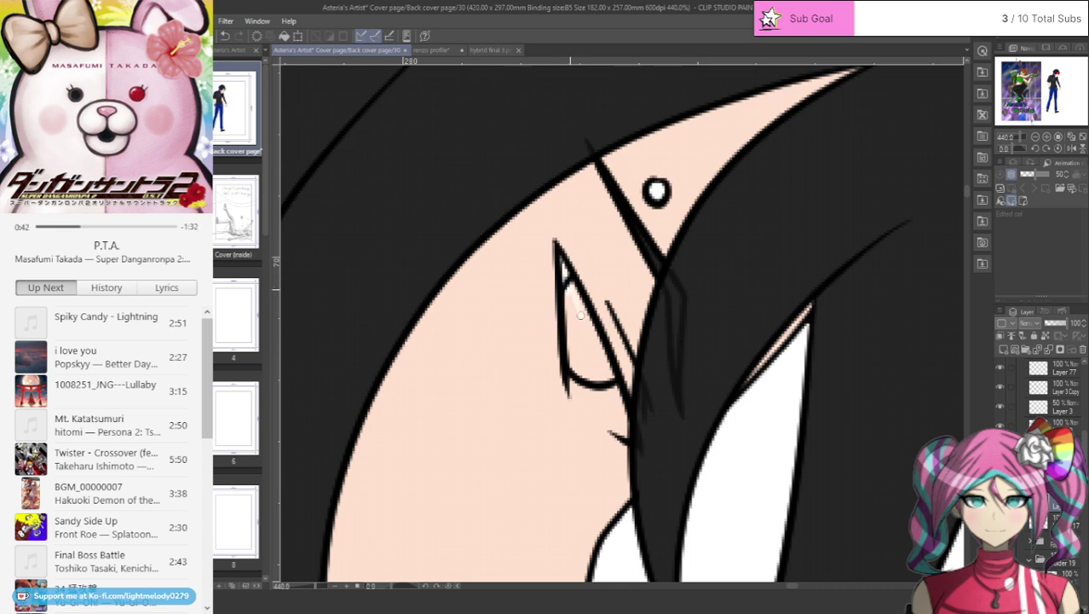
drag(577, 299, 597, 352)
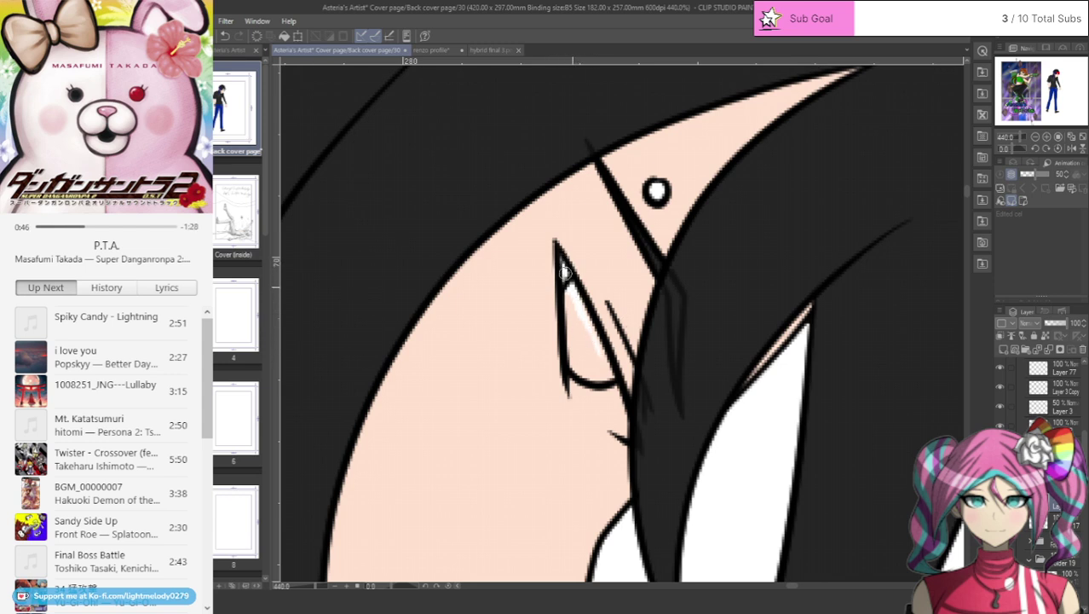
mouse_move(563, 273)
mouse_down()
mouse_move(628, 433)
mouse_move(574, 393)
mouse_move(564, 281)
mouse_up()
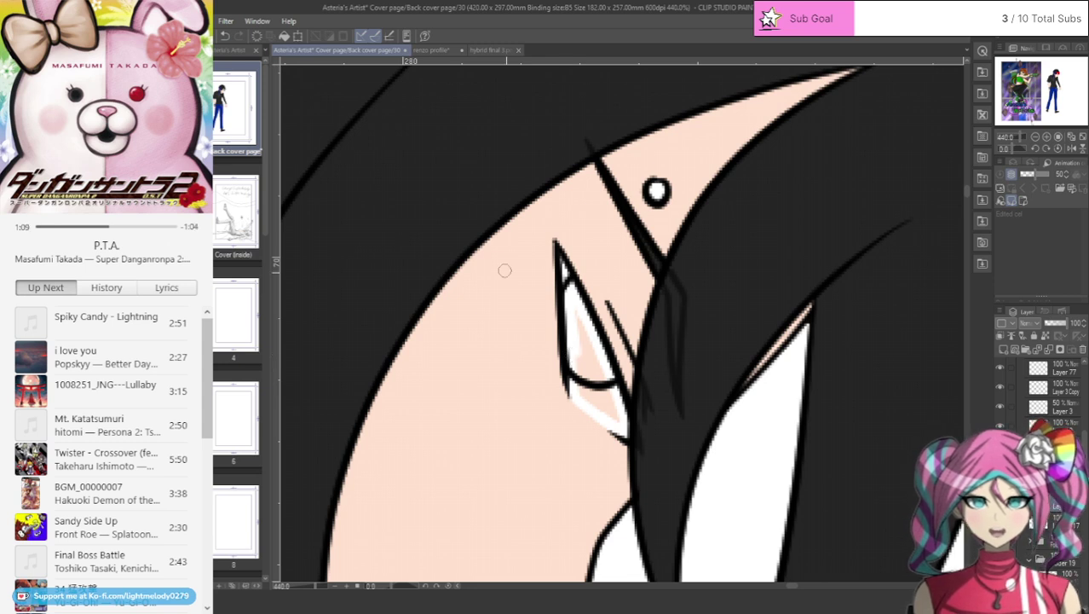
drag(577, 307, 588, 358)
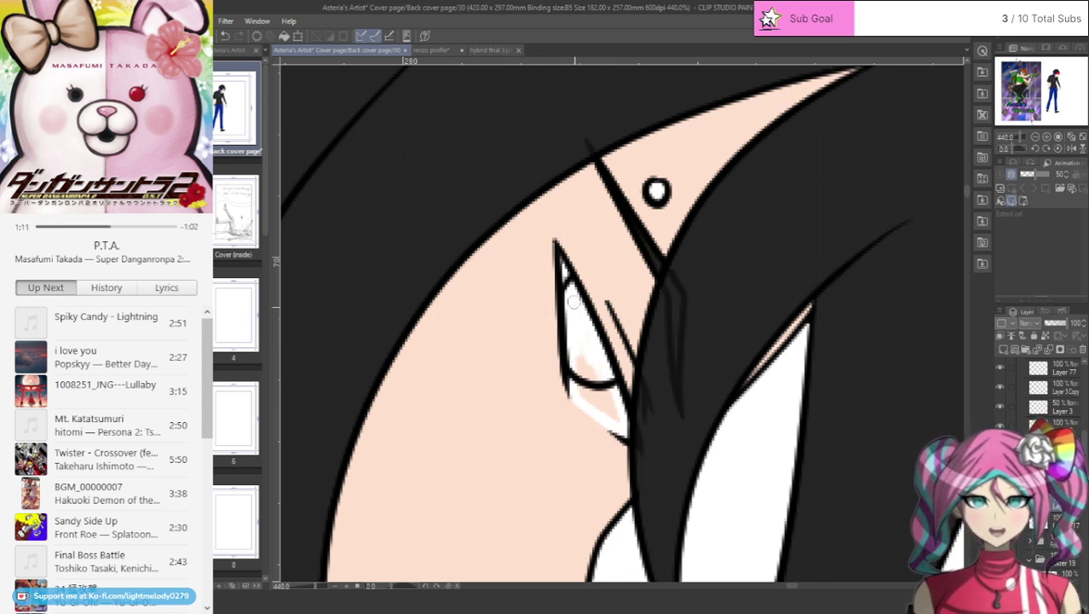
mouse_move(611, 404)
mouse_down()
mouse_move(579, 334)
mouse_move(582, 400)
mouse_move(575, 366)
mouse_move(612, 419)
mouse_move(583, 351)
mouse_move(593, 383)
mouse_move(572, 392)
mouse_move(623, 432)
mouse_up()
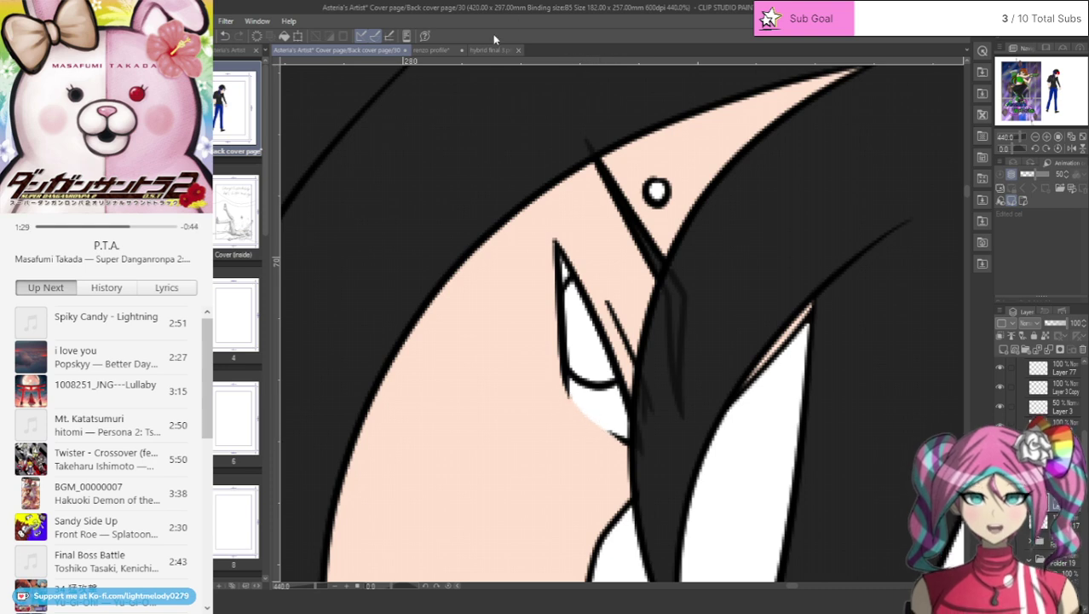
- Switch to the renzo profile drawing, examine its green eyes up close, and return to the cover page
click(429, 50)
scroll(696, 408, up, 7)
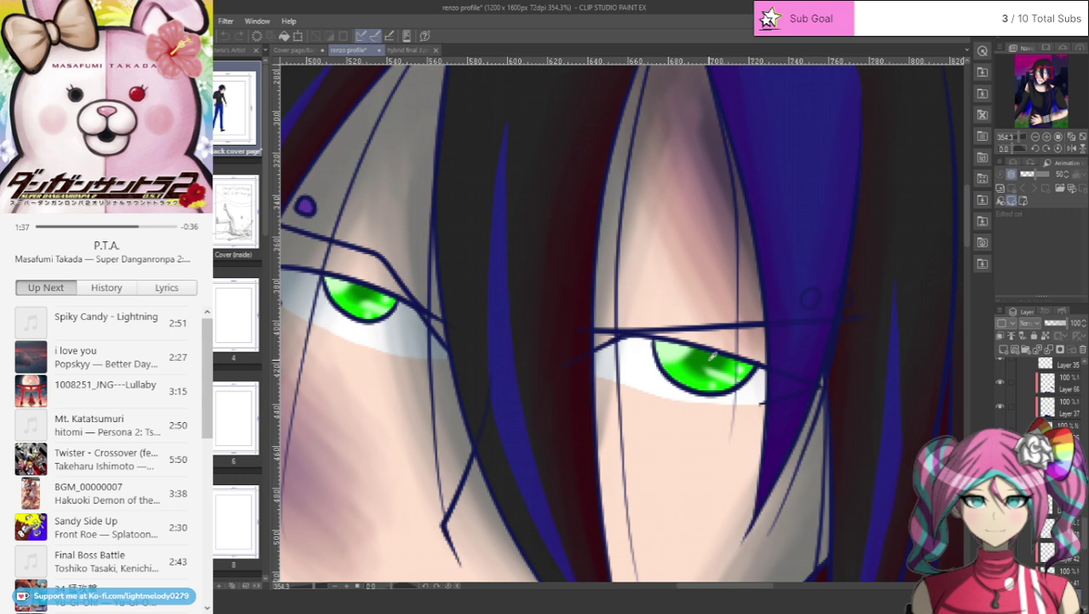
click(284, 51)
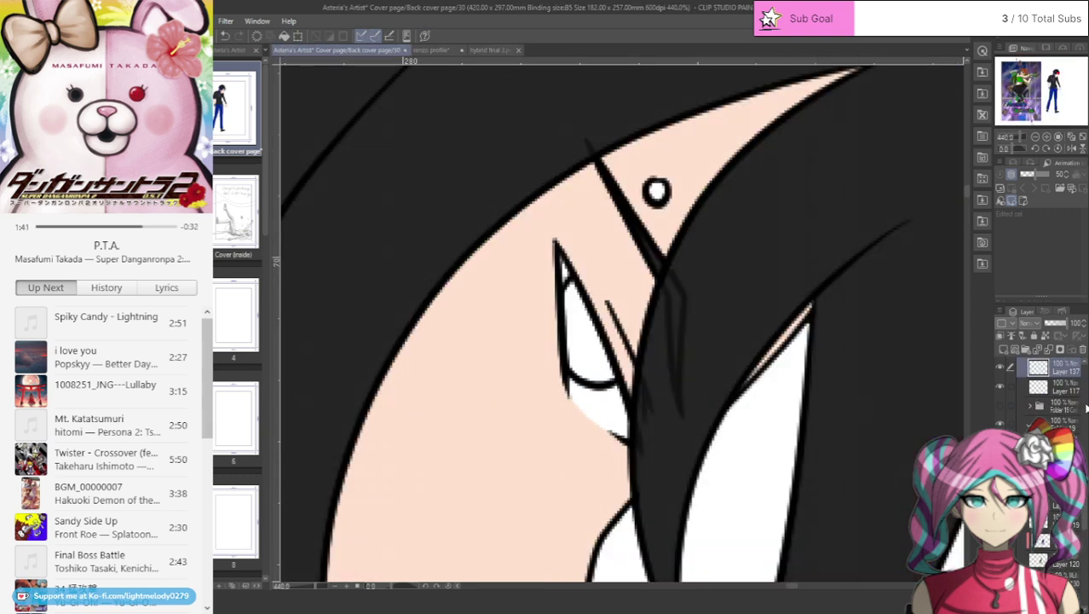
- Add a layer clipped to the eye white and fill the iris bright green
scroll(1056, 401, up, 2)
click(1003, 349)
click(1000, 336)
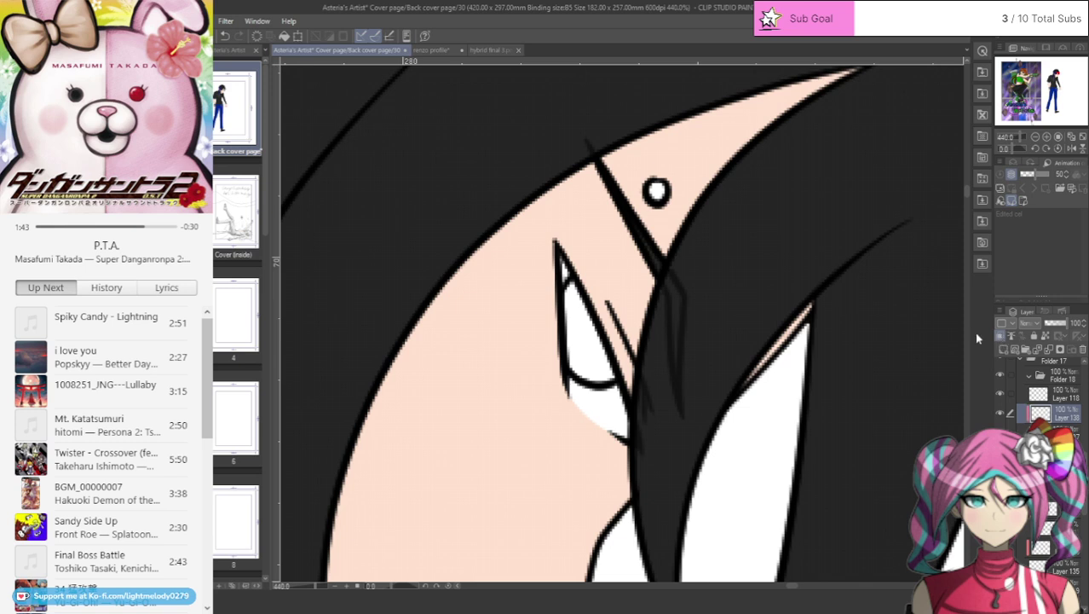
scroll(570, 317, up, 5)
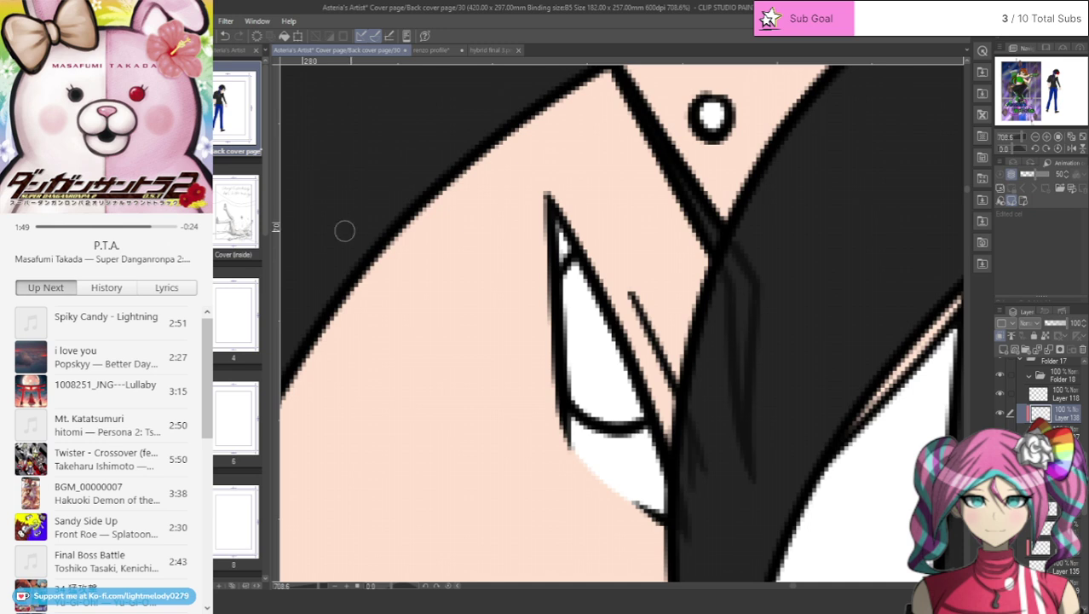
mouse_move(573, 266)
mouse_down()
mouse_move(567, 329)
mouse_move(585, 377)
mouse_move(572, 331)
mouse_move(574, 394)
mouse_move(619, 414)
mouse_move(644, 411)
mouse_move(573, 387)
mouse_move(622, 400)
mouse_move(582, 373)
mouse_move(631, 416)
mouse_move(576, 332)
mouse_move(617, 387)
mouse_move(577, 292)
mouse_move(609, 367)
mouse_up()
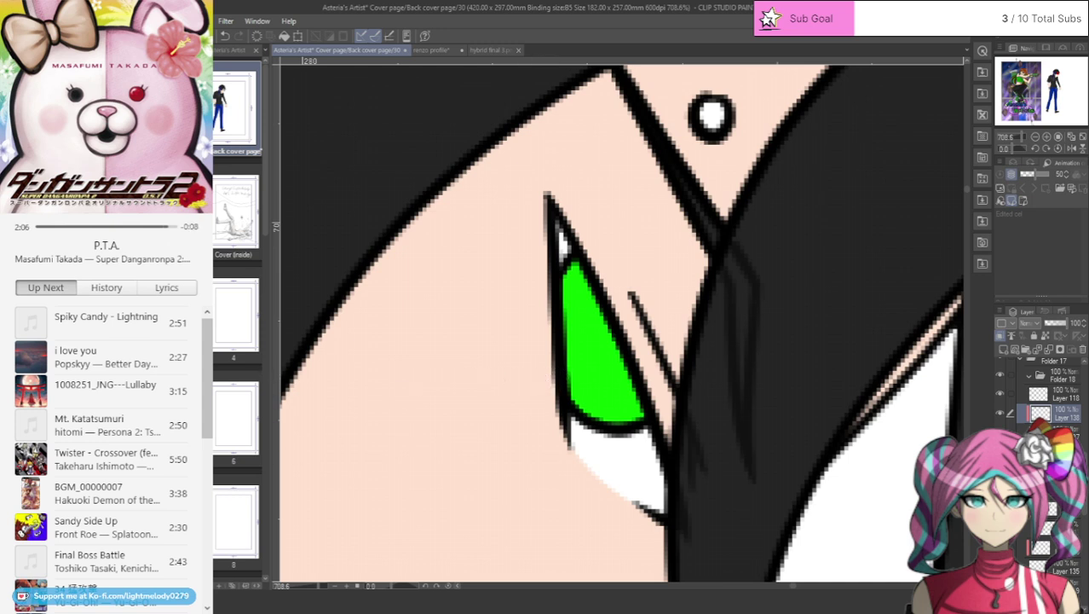
- Shade the lower part of the iris with a soft darker green and check it from a distance
drag(558, 333, 583, 388)
mouse_move(592, 372)
mouse_down()
mouse_move(563, 357)
mouse_move(579, 405)
mouse_move(578, 389)
mouse_move(595, 357)
mouse_up()
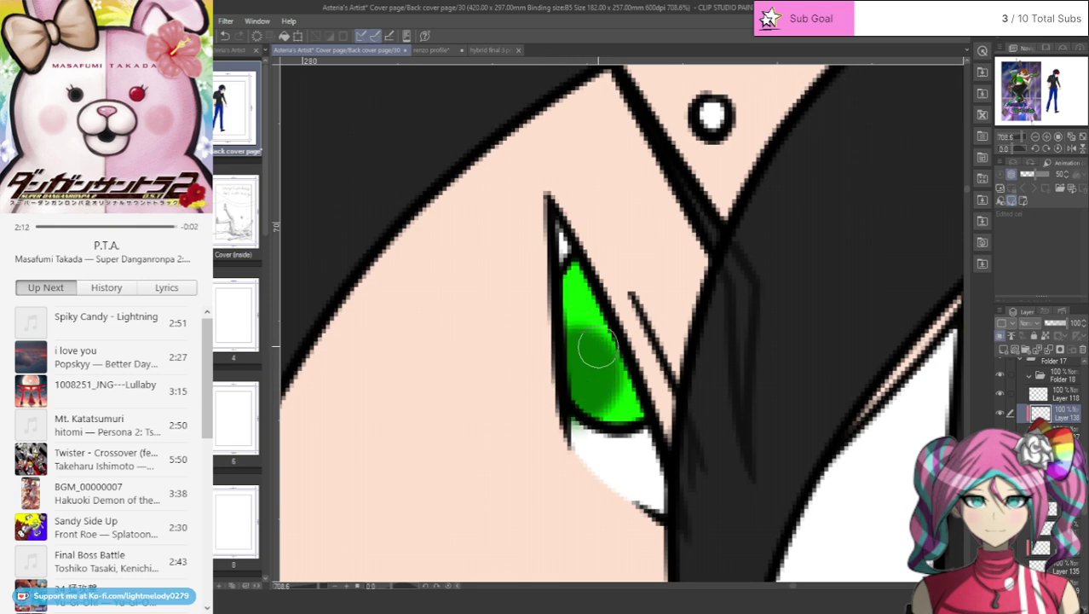
scroll(597, 350, down, 6)
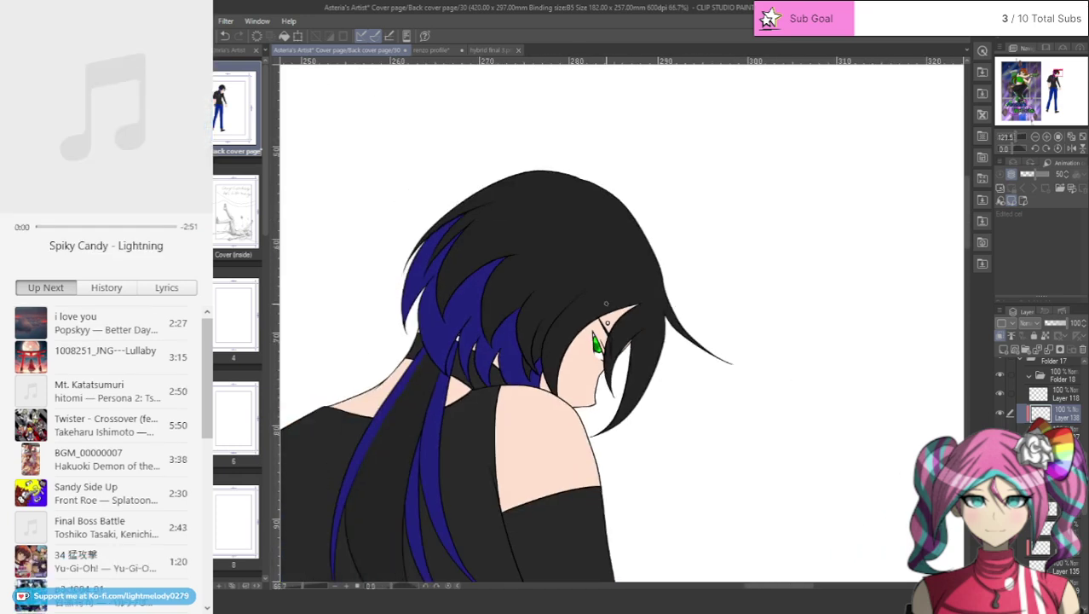
- Compare the iris shading with the eyes in the renzo profile drawing and return to the cover page's eye
scroll(633, 352, up, 3)
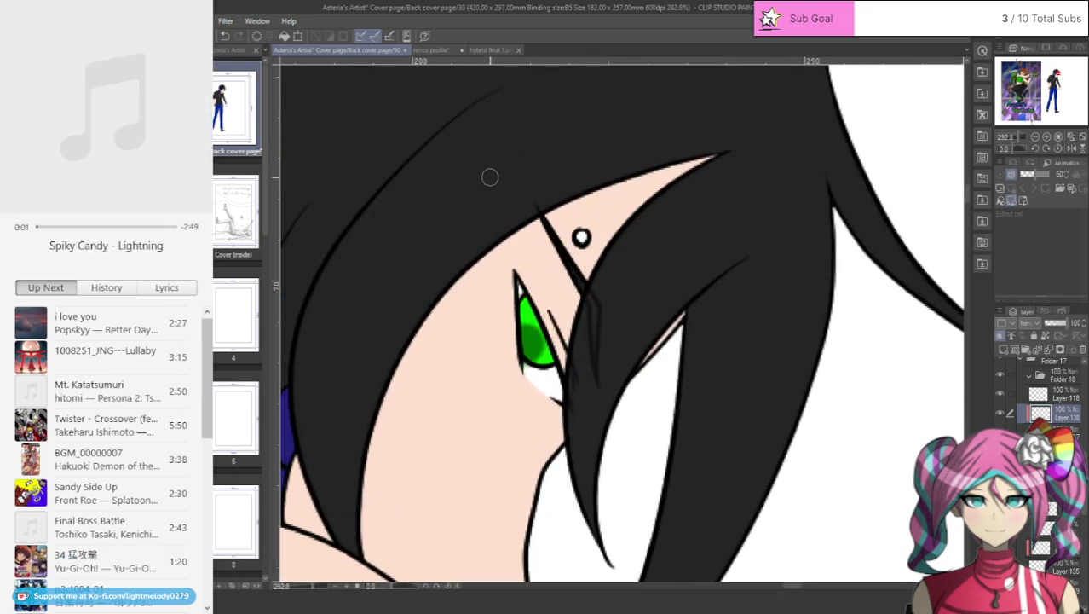
click(430, 51)
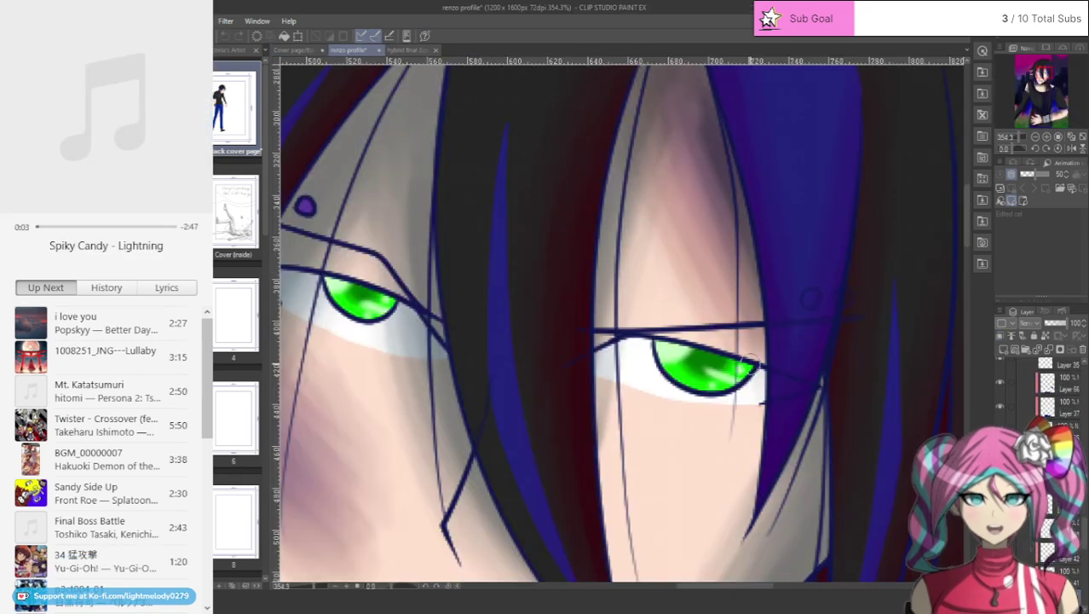
click(294, 50)
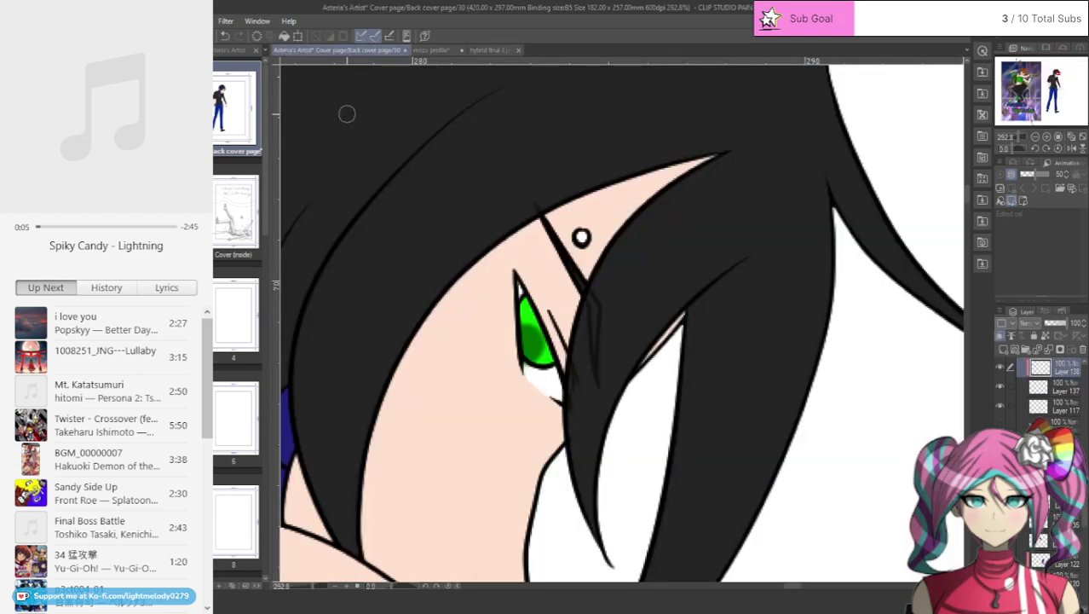
scroll(547, 295, up, 1)
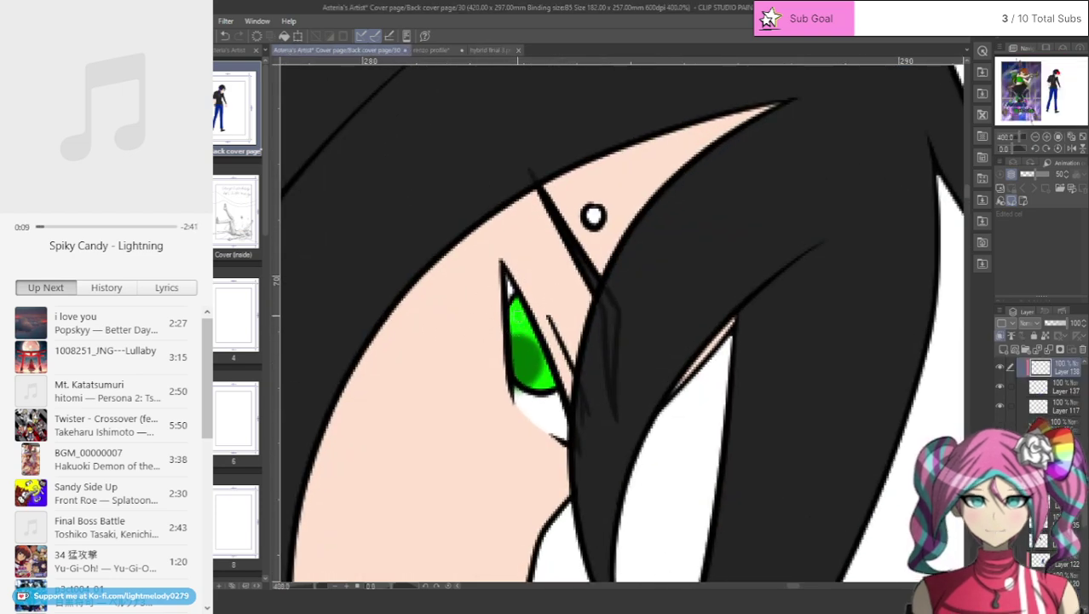
- Paint light green highlights on the upper and lower parts of the iris and check the eye from a distance
mouse_move(519, 317)
mouse_down()
mouse_move(534, 382)
mouse_move(524, 364)
mouse_move(546, 376)
mouse_up()
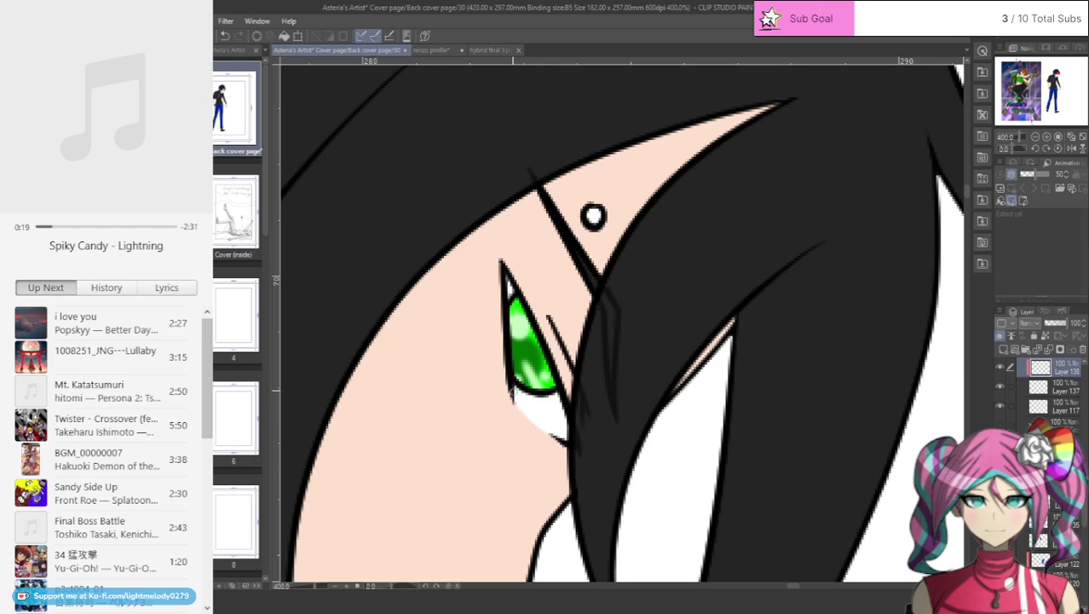
scroll(510, 385, down, 10)
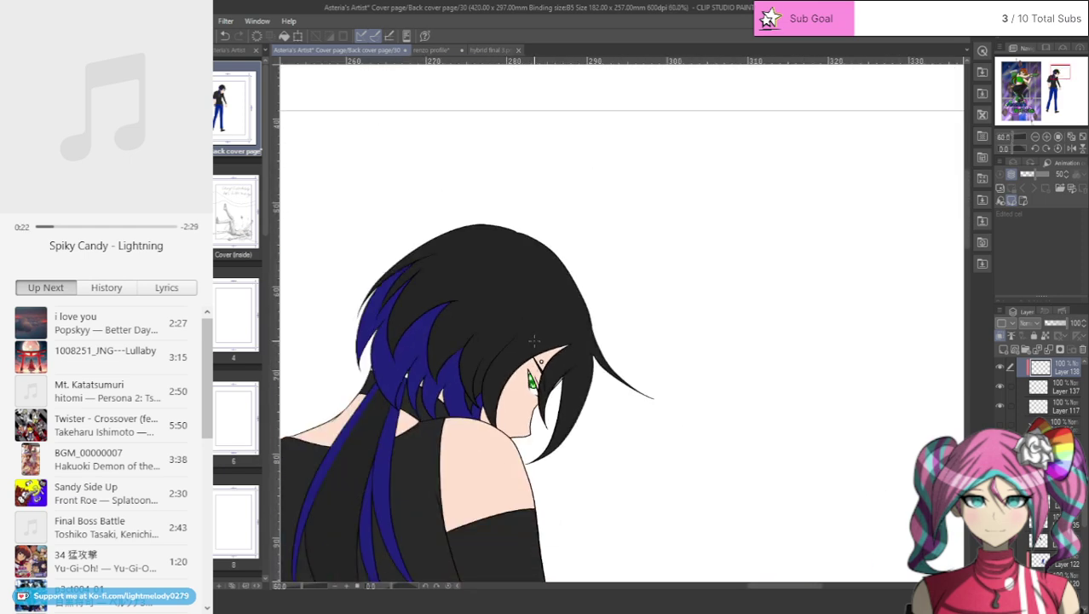
scroll(521, 365, up, 3)
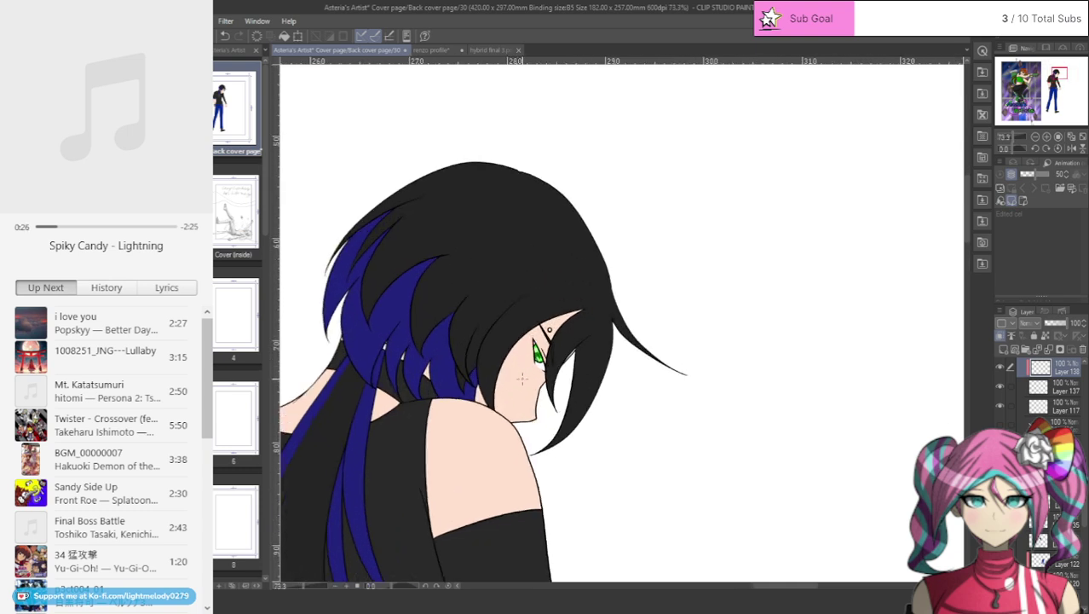
scroll(522, 381, up, 2)
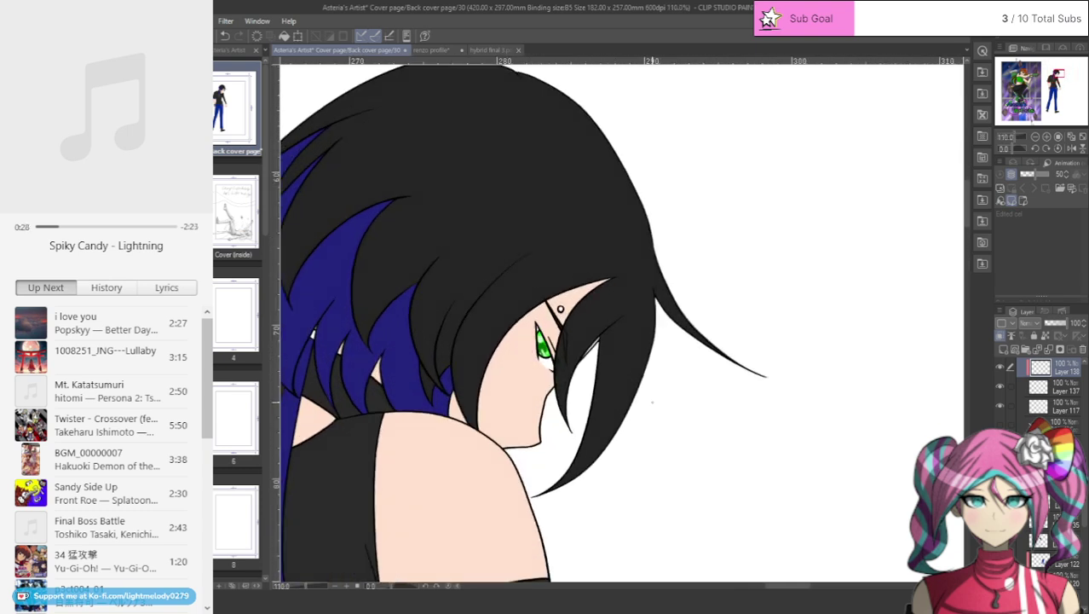
- Colour the eyebrow piercing and the soles of both boots grey on the figure's clipped colour layer
scroll(1076, 588, down, 5)
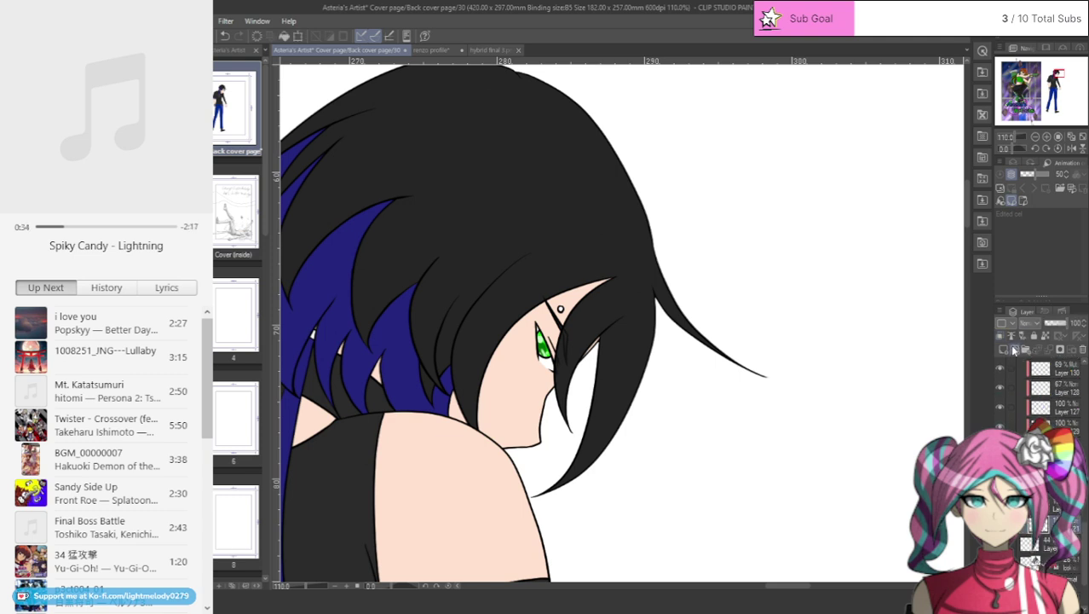
drag(1038, 525, 1039, 551)
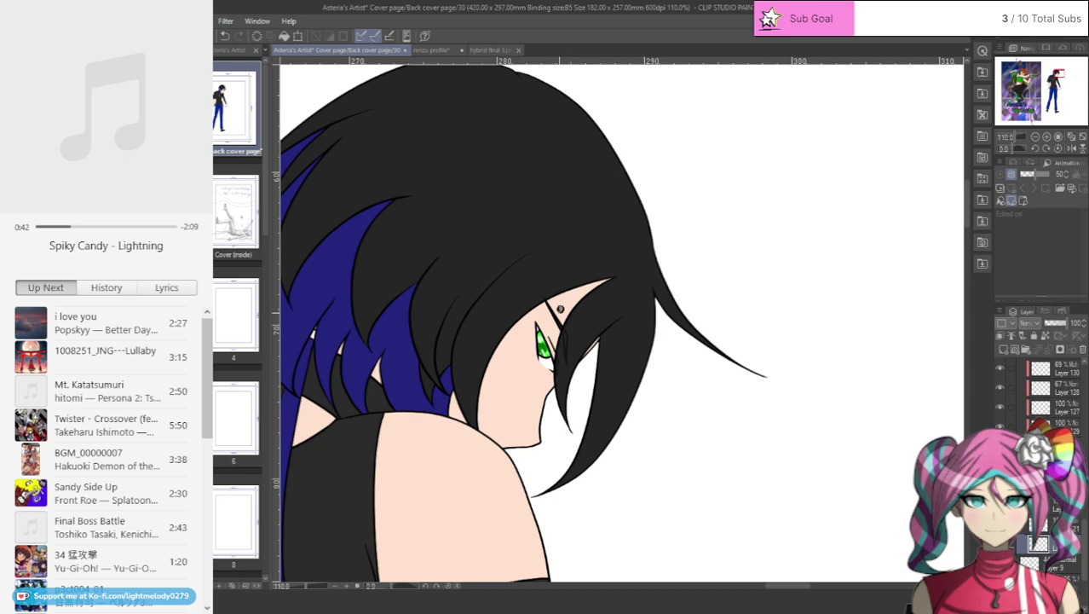
scroll(560, 308, down, 5)
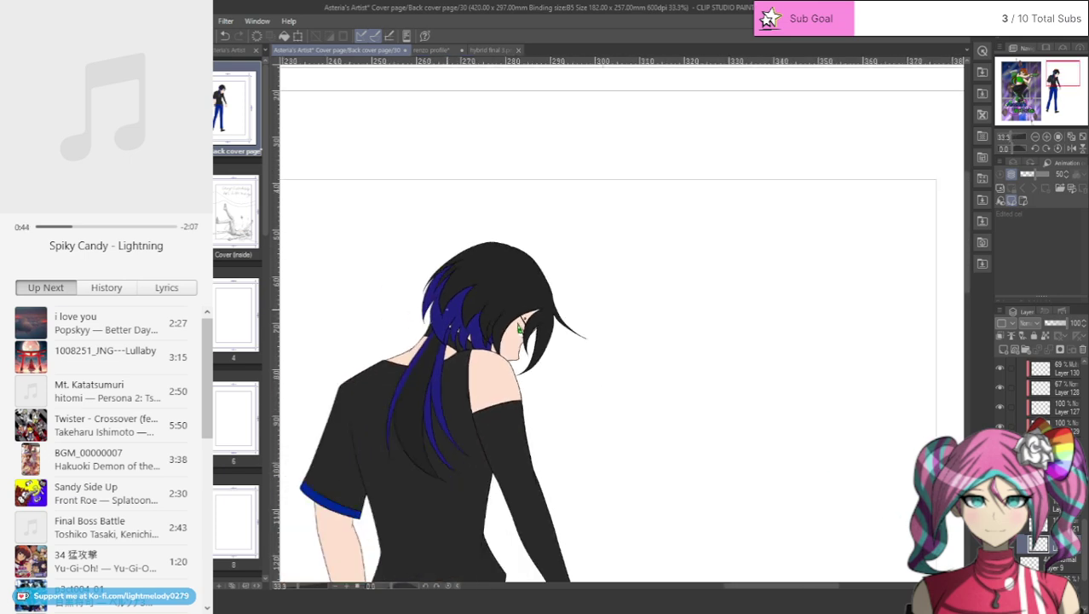
drag(1059, 79, 1052, 112)
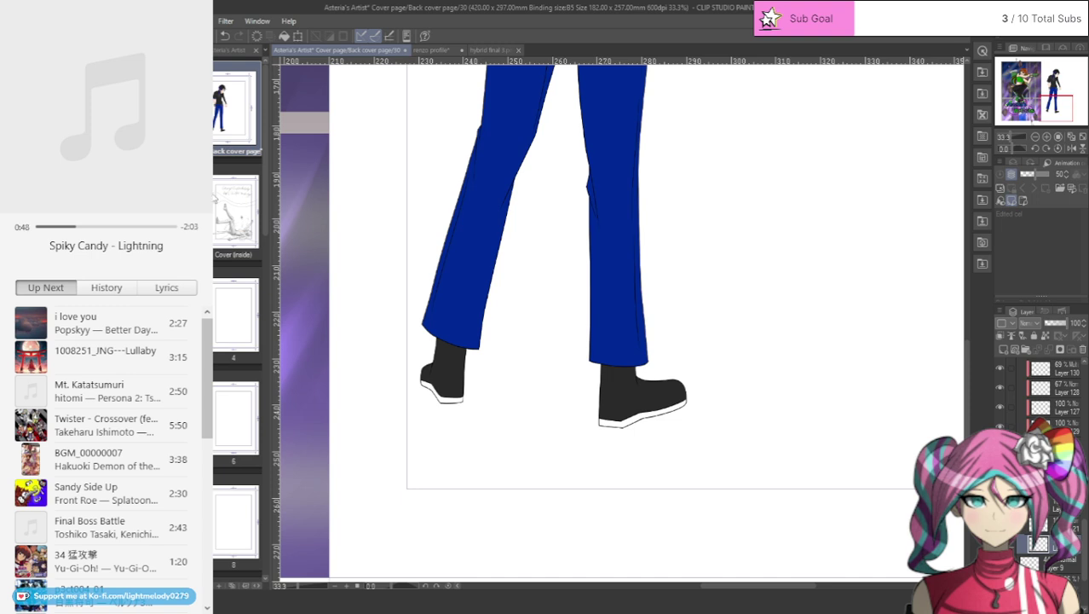
mouse_move(438, 370)
mouse_down()
mouse_move(422, 402)
mouse_move(476, 405)
mouse_move(469, 373)
mouse_move(437, 367)
mouse_up()
mouse_move(589, 407)
mouse_down()
mouse_move(620, 439)
mouse_move(667, 425)
mouse_move(705, 389)
mouse_move(645, 399)
mouse_up()
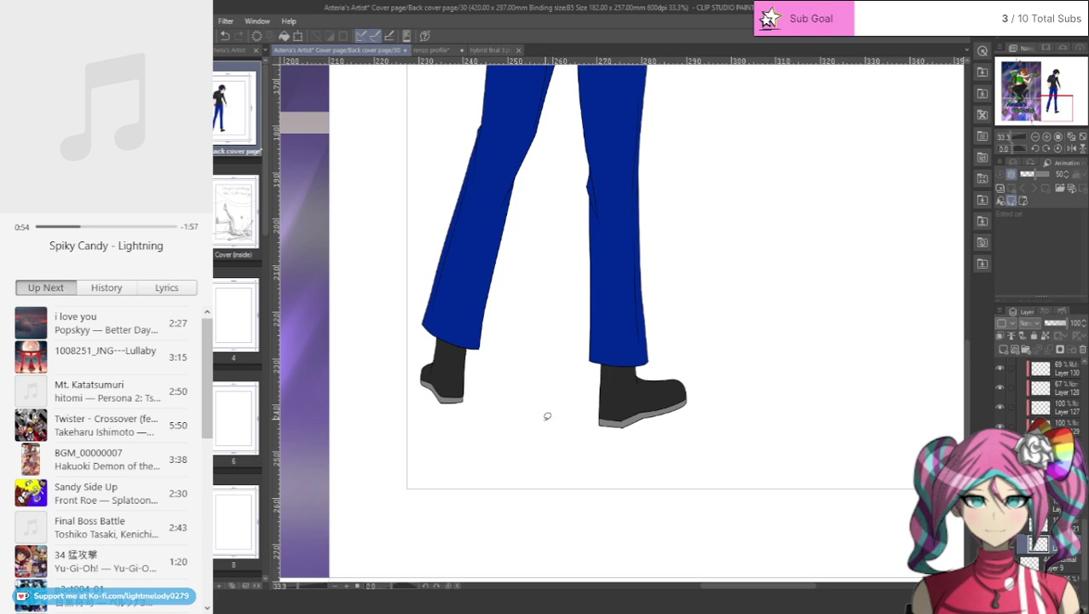
- Check the figure against the full cover spread, return to the front-facing boot, and save the document
scroll(542, 419, down, 4)
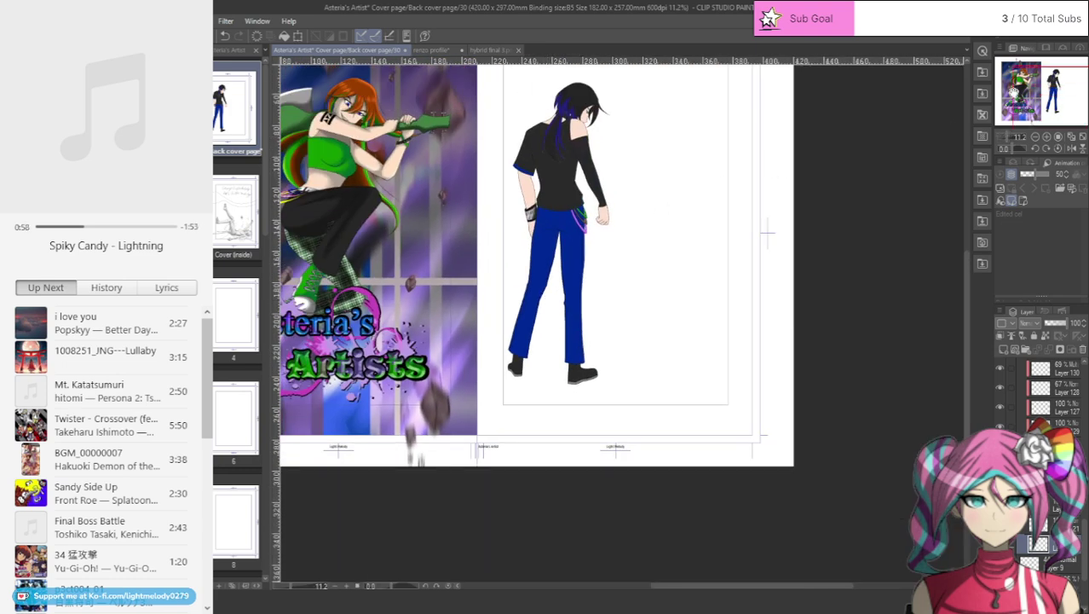
drag(1021, 92, 1016, 86)
drag(816, 291, 835, 311)
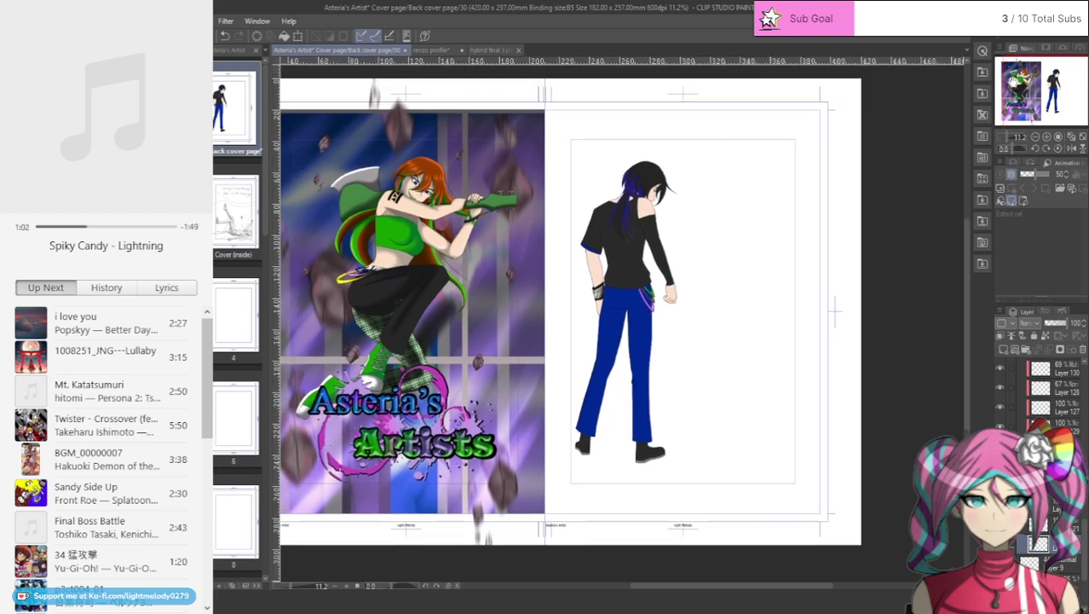
scroll(687, 457, up, 5)
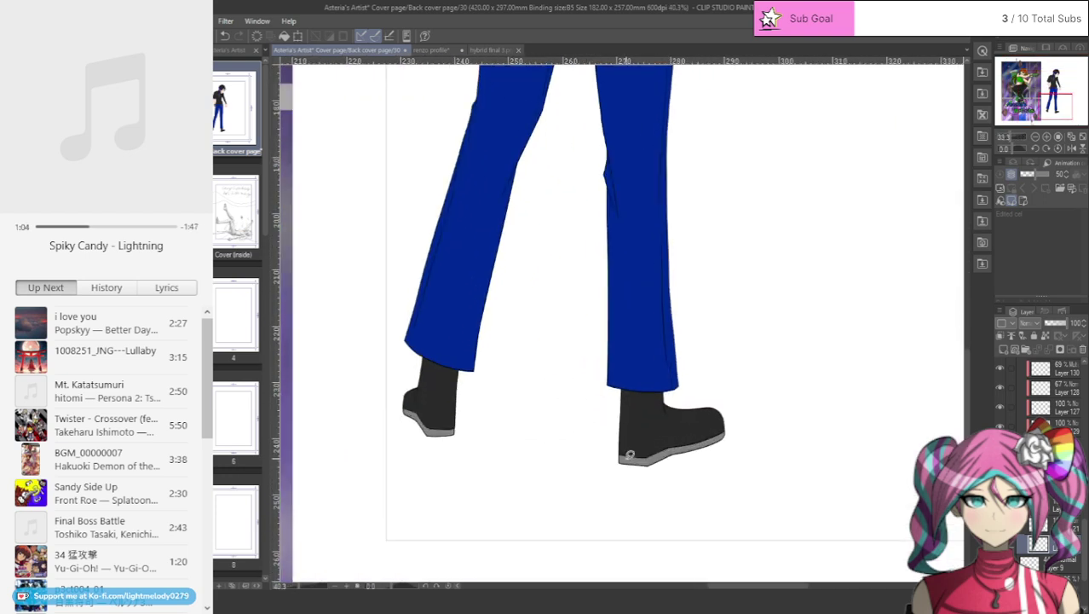
scroll(629, 454, up, 4)
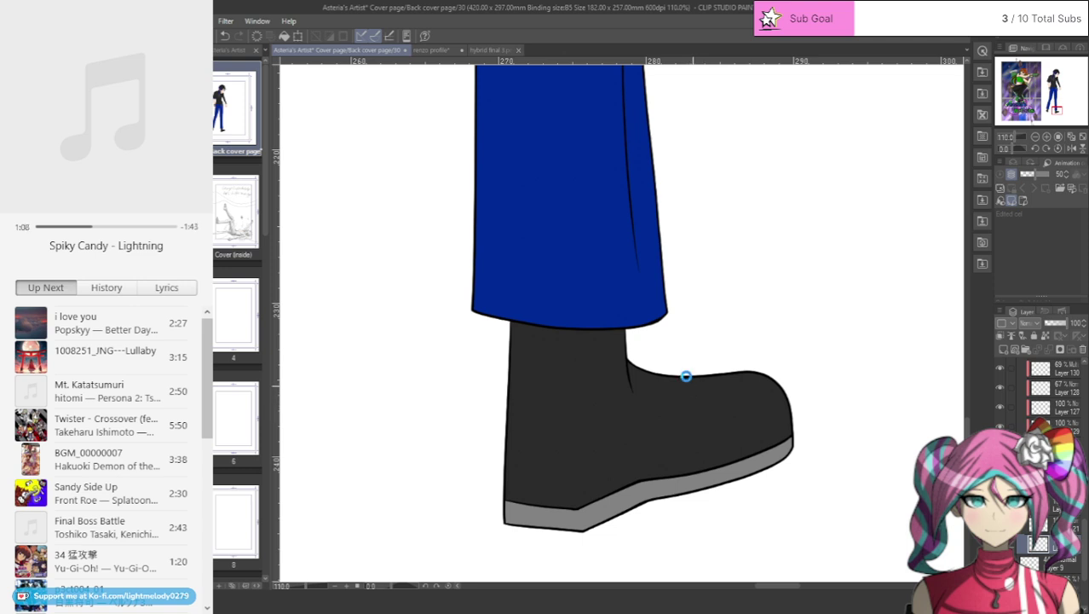
key(ctrl+s)
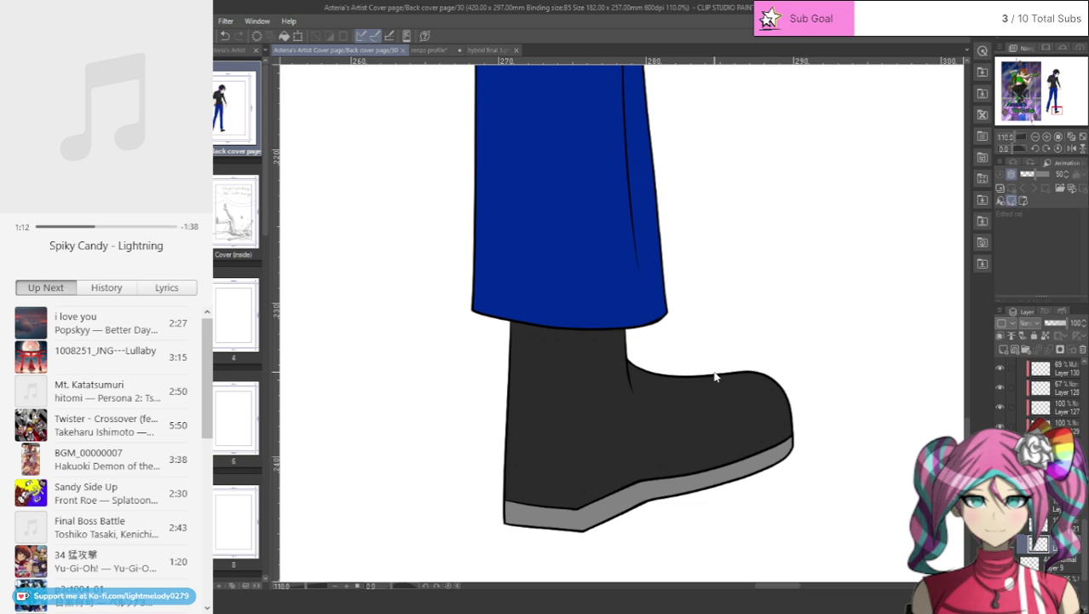
- Identify the boot's line art layer, Layer 110, by hiding and showing it, and add a new layer above it
ctrl+shift+click(716, 372)
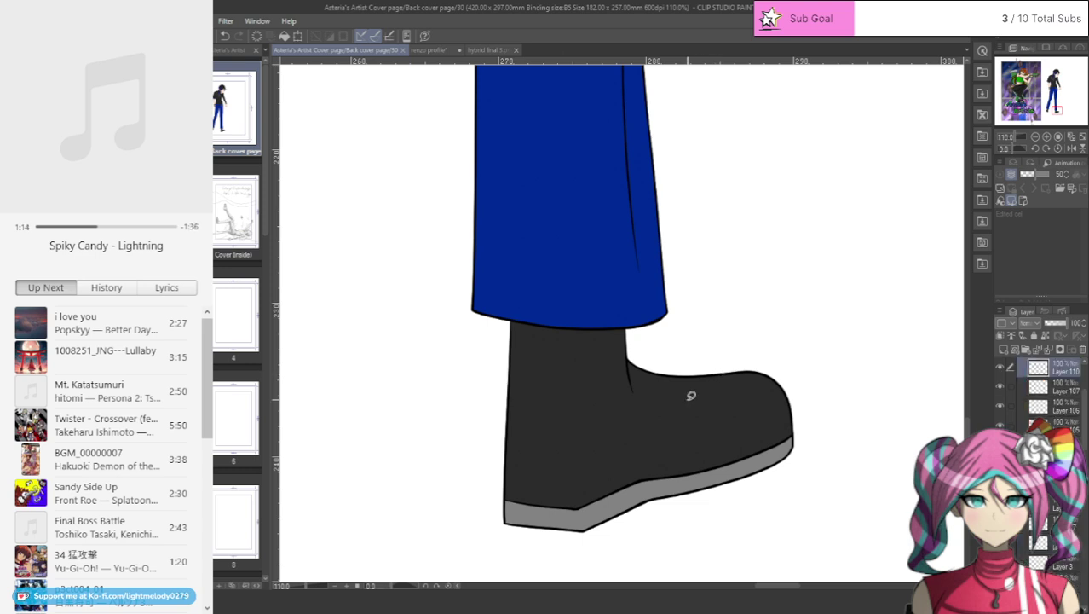
scroll(690, 394, up, 3)
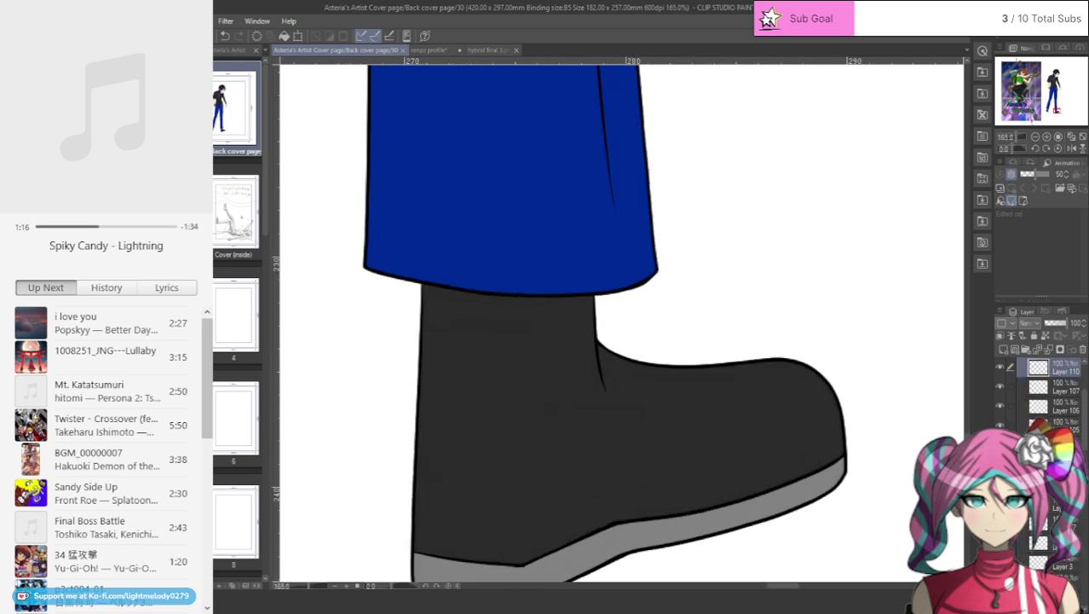
click(1001, 367)
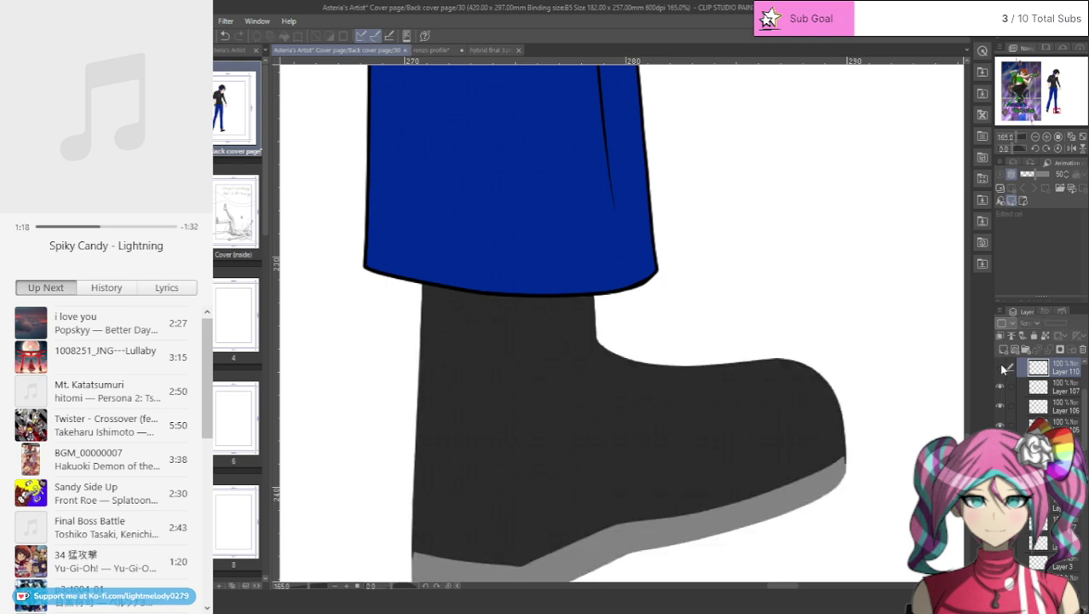
click(1001, 367)
click(1003, 350)
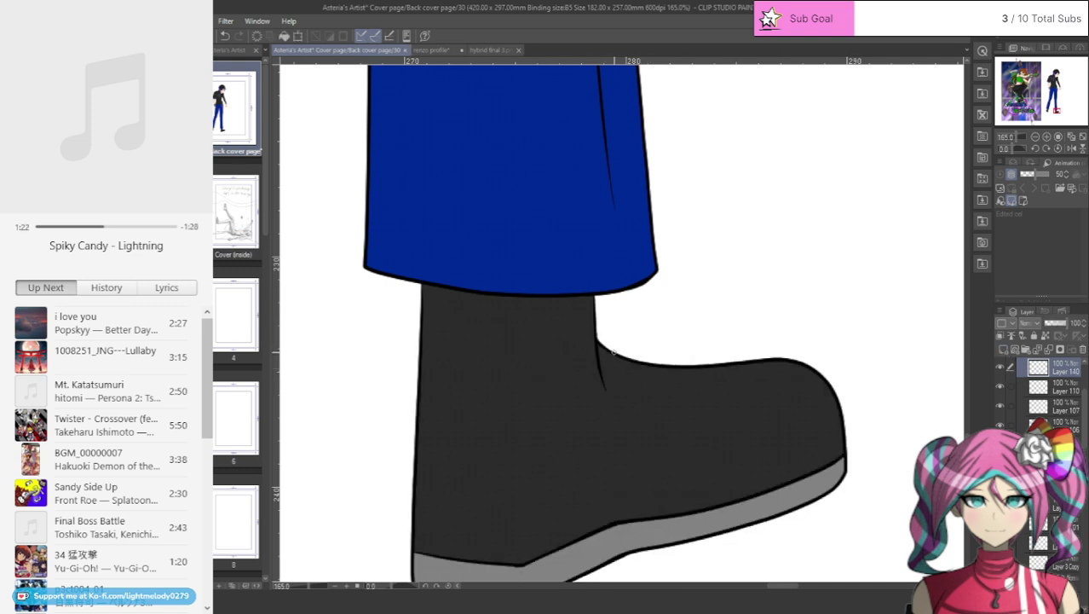
- Draw the black outline of the first lace strap over the boot's instep, just in front of the ankle
drag(608, 346, 660, 385)
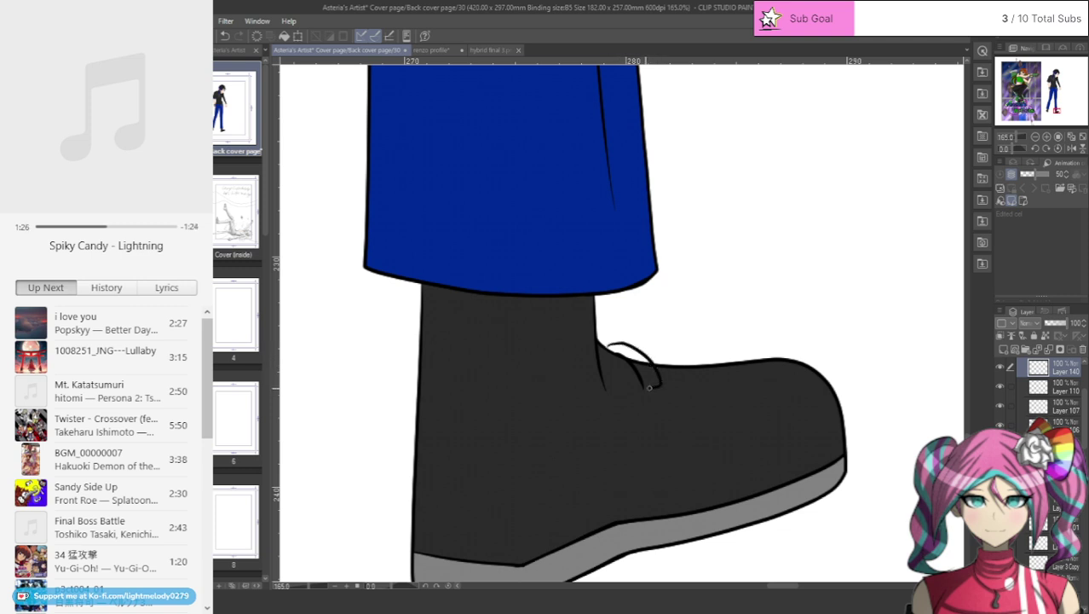
click(224, 35)
mouse_move(611, 351)
mouse_down()
mouse_move(633, 351)
mouse_move(670, 390)
mouse_up()
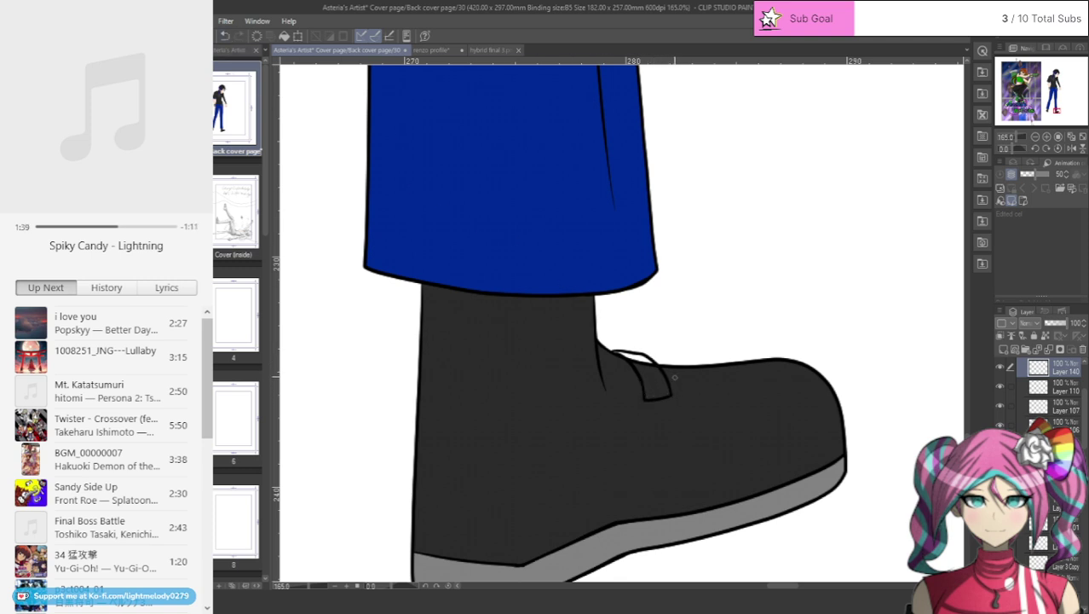
drag(682, 361, 690, 365)
key(ctrl+z)
mouse_move(705, 381)
mouse_down()
mouse_move(678, 363)
mouse_move(714, 357)
mouse_move(737, 384)
mouse_up()
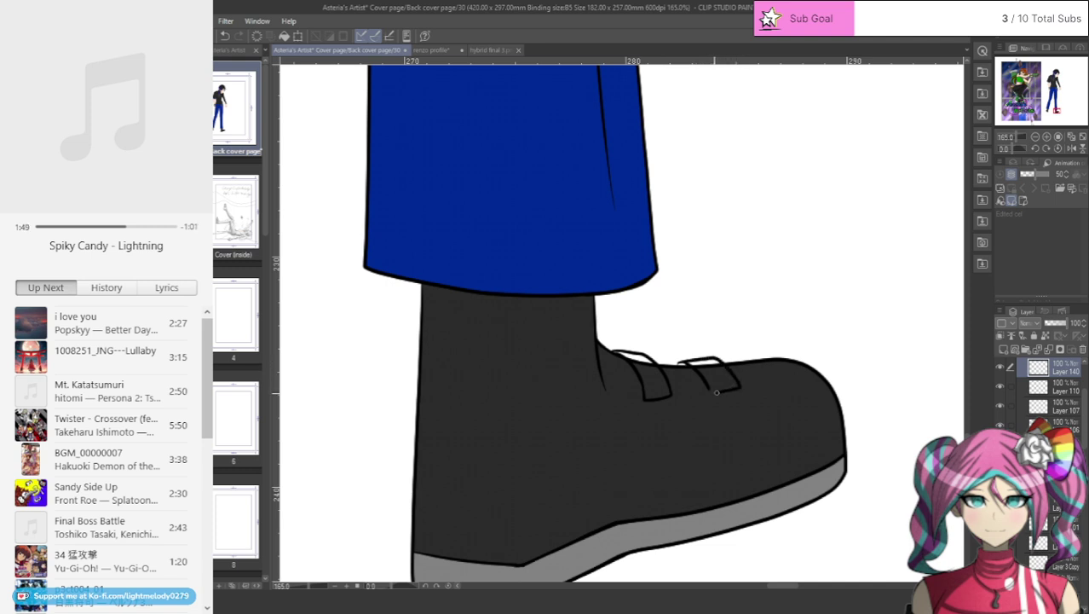
key(ctrl+z)
key(ctrl+z)
key(ctrl+z)
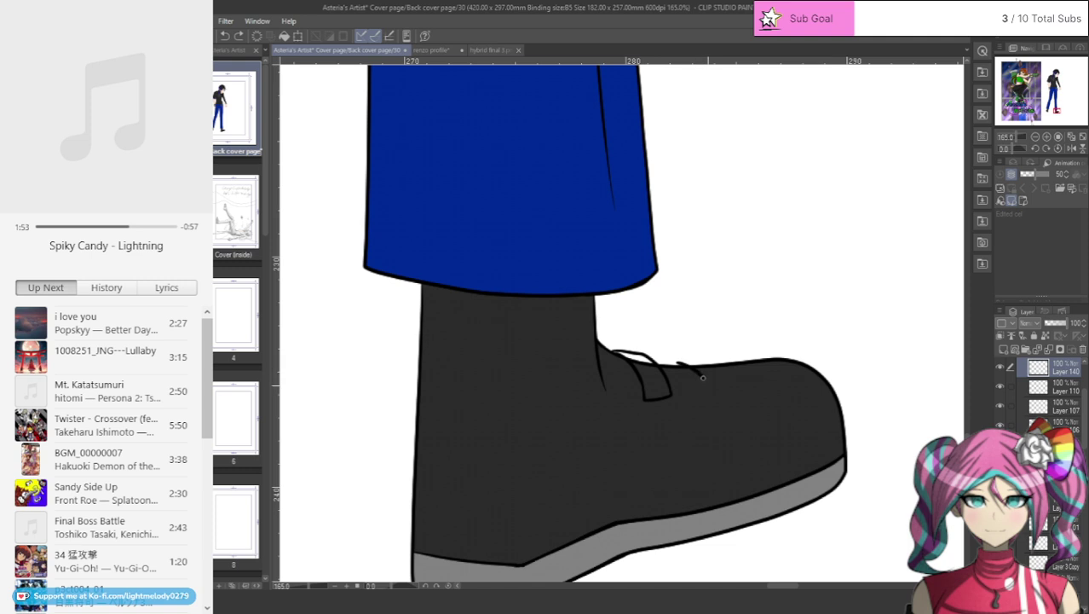
drag(698, 374, 709, 389)
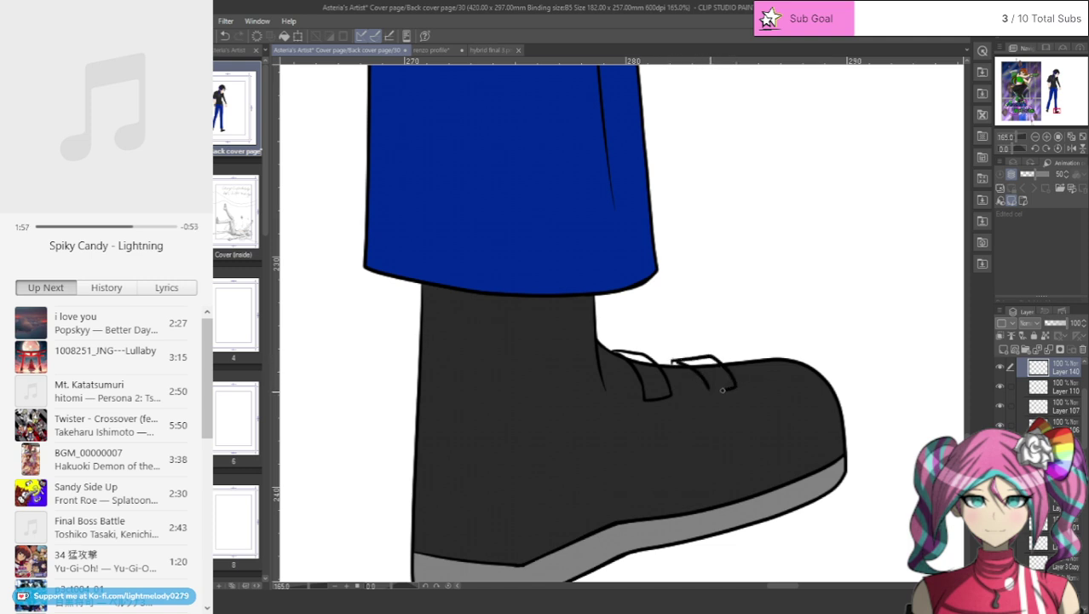
scroll(696, 392, up, 3)
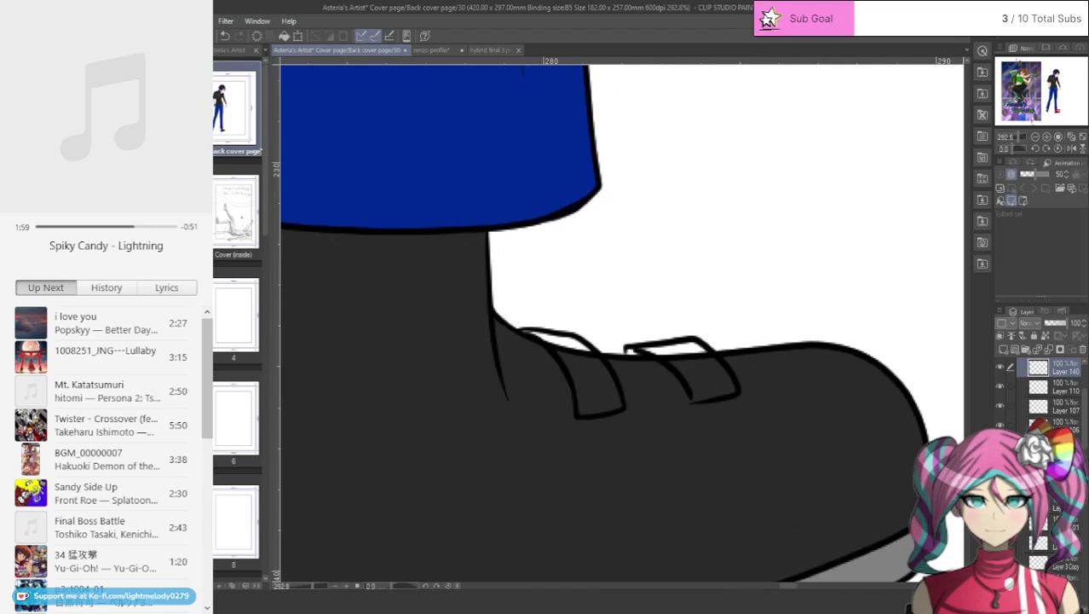
click(224, 36)
scroll(729, 347, up, 1)
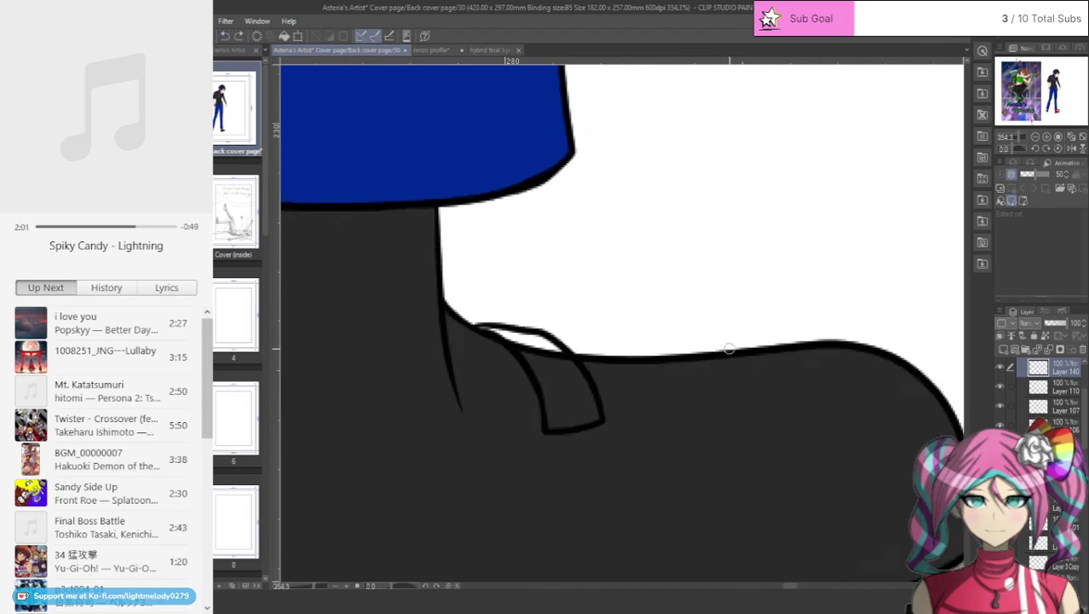
mouse_move(621, 350)
mouse_down()
mouse_move(656, 367)
mouse_move(690, 408)
mouse_up()
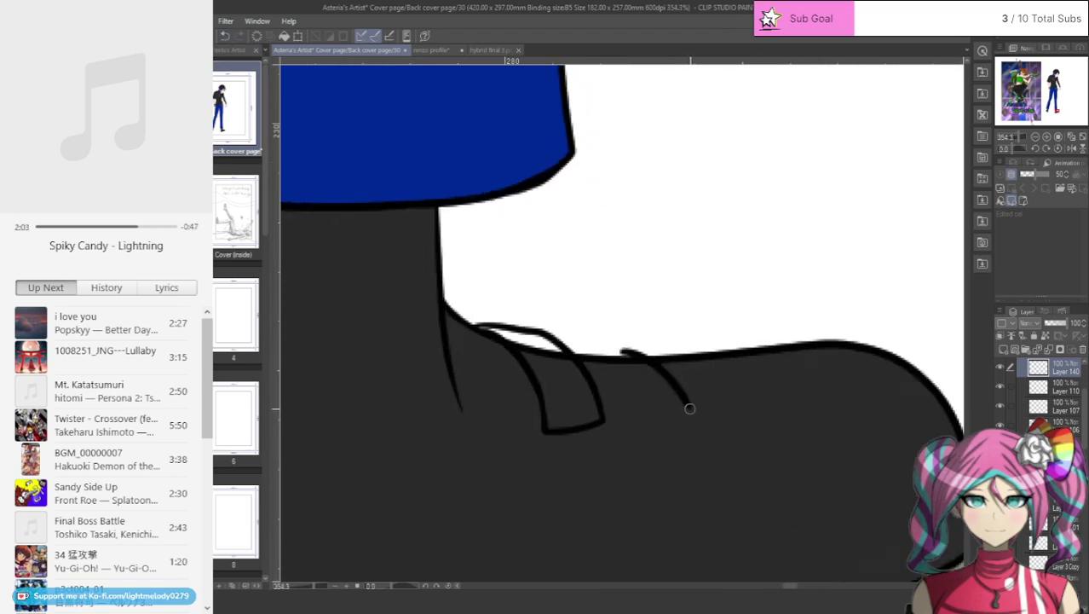
mouse_move(614, 355)
mouse_down()
mouse_move(607, 349)
mouse_move(634, 342)
mouse_move(678, 346)
mouse_move(725, 404)
mouse_move(697, 408)
mouse_up()
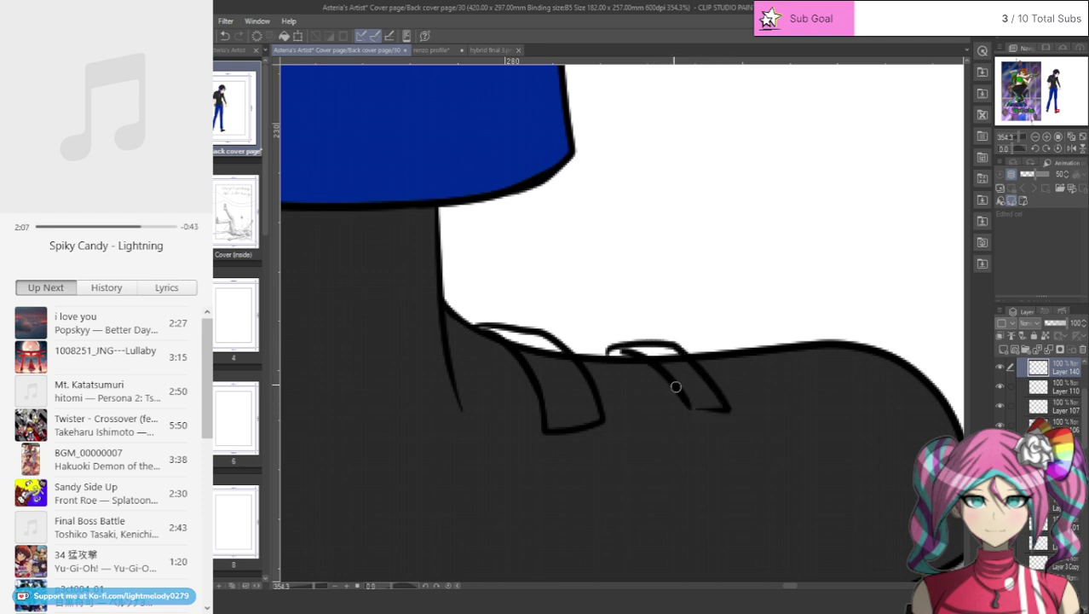
key(ctrl+z)
key(ctrl+z)
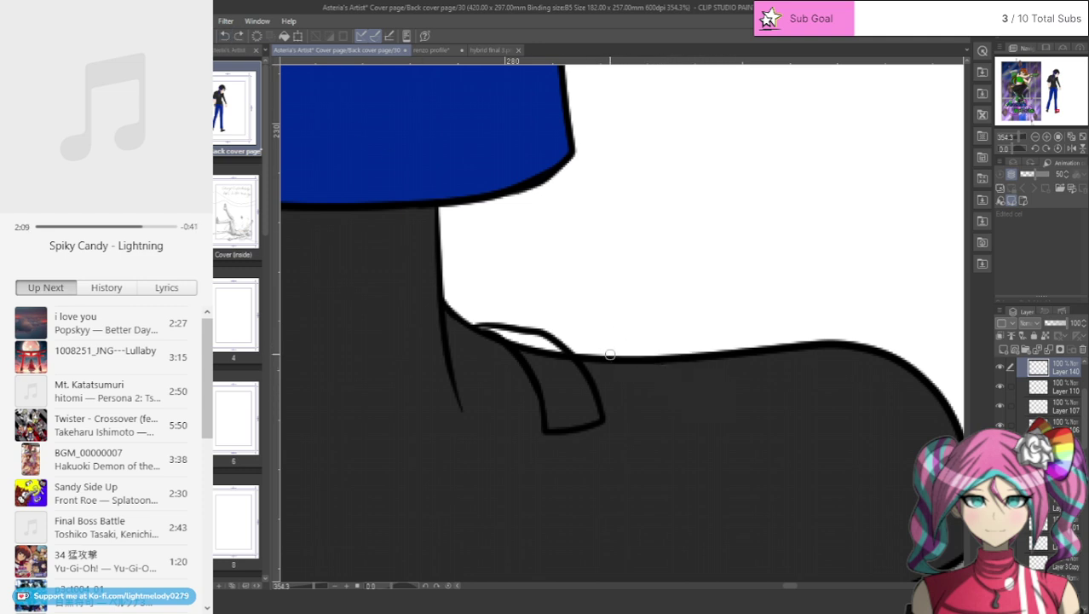
drag(610, 355, 685, 407)
mouse_move(596, 352)
mouse_down()
mouse_move(655, 340)
mouse_move(687, 355)
mouse_move(723, 392)
mouse_move(715, 406)
mouse_move(681, 411)
mouse_up()
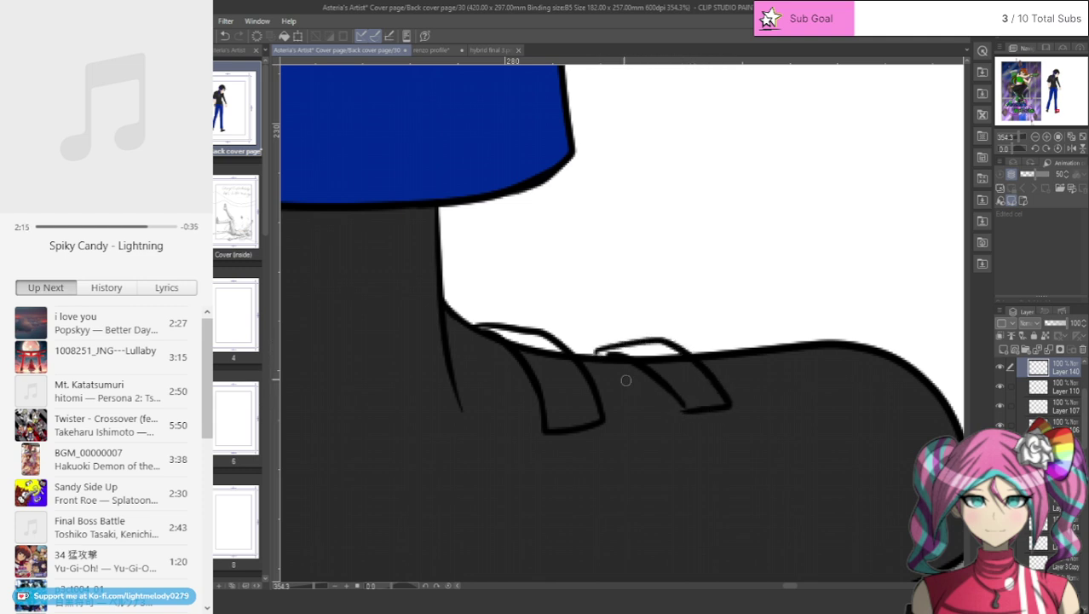
click(225, 35)
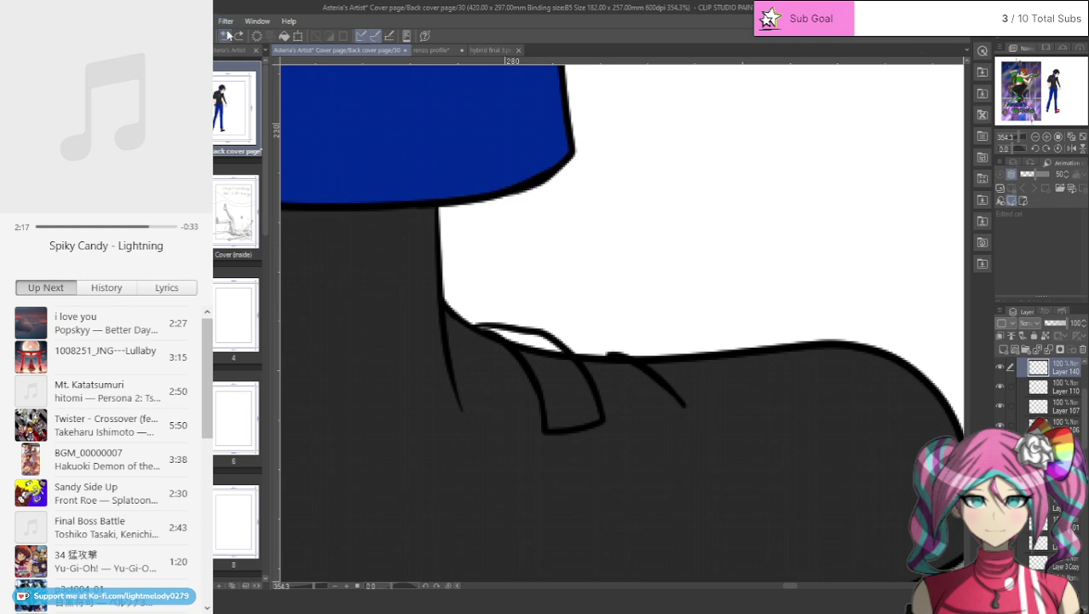
click(227, 34)
- Draw a smaller second lace strap outline closer to the boot's toe and check both straps from a distance
drag(659, 385, 676, 406)
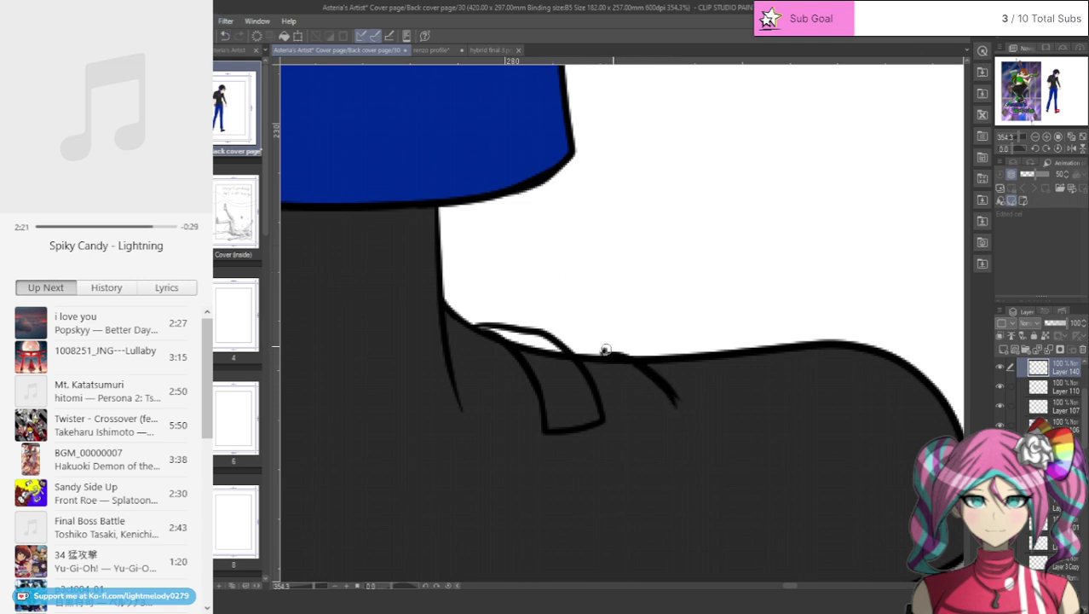
mouse_move(604, 350)
mouse_down()
mouse_move(673, 354)
mouse_move(710, 384)
mouse_move(719, 401)
mouse_move(678, 413)
mouse_up()
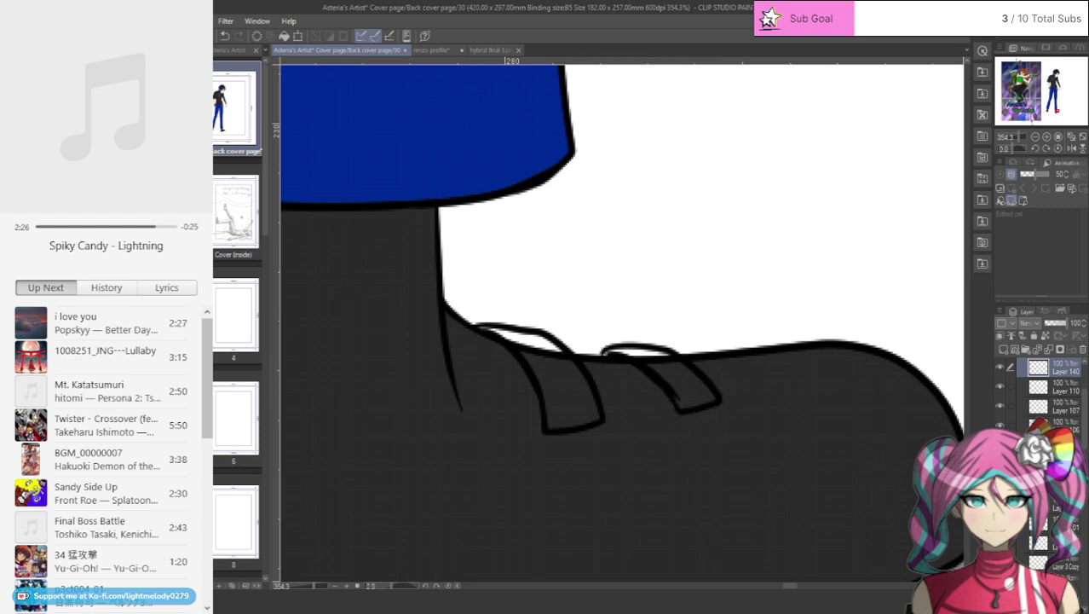
key(ctrl+z)
scroll(682, 401, down, 6)
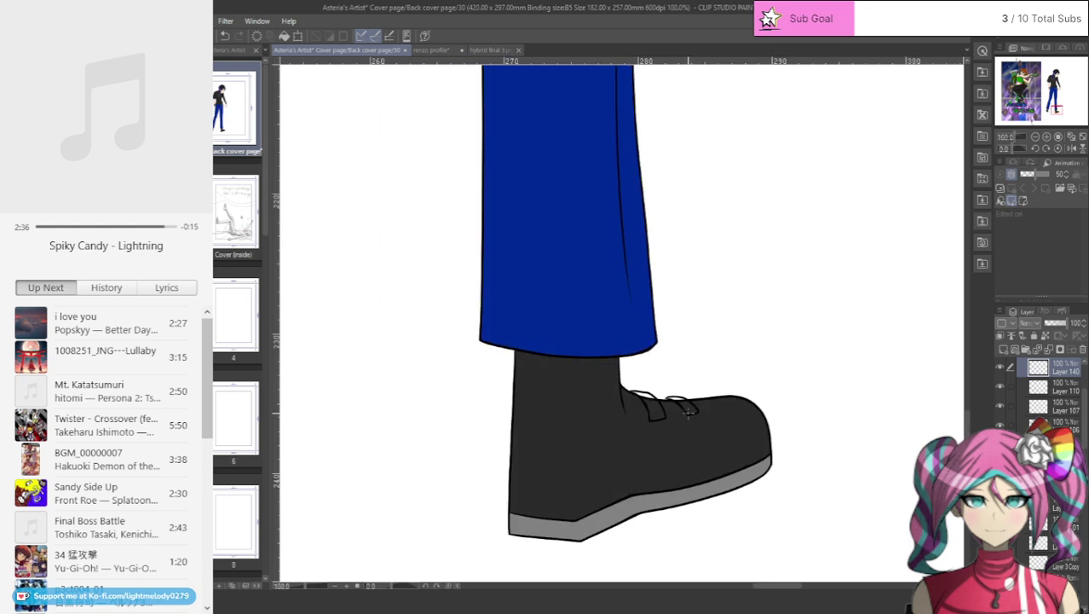
scroll(688, 412, down, 3)
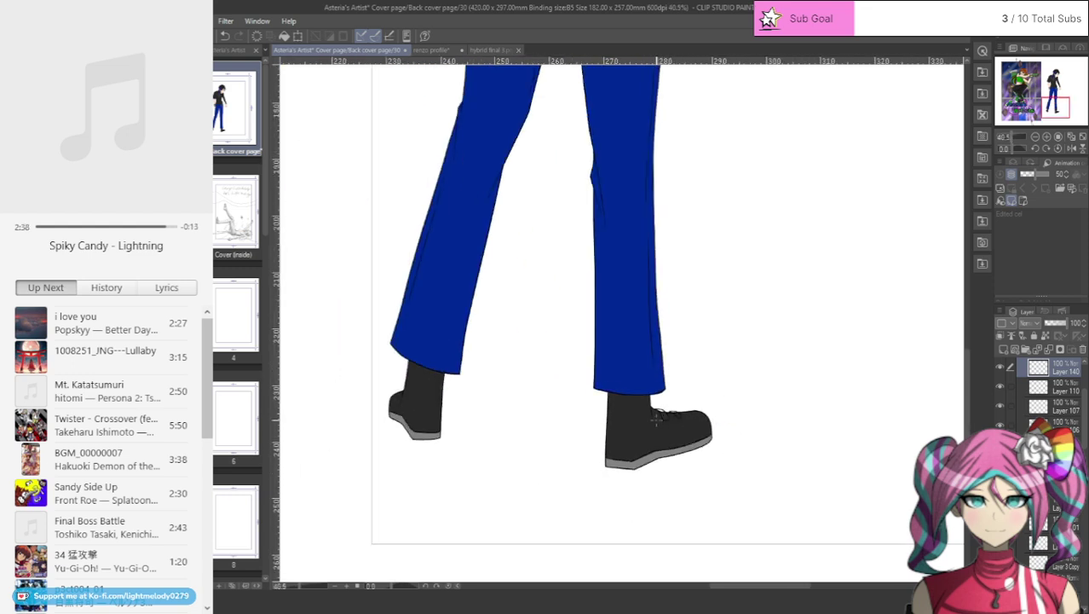
scroll(657, 416, up, 2)
scroll(659, 415, up, 6)
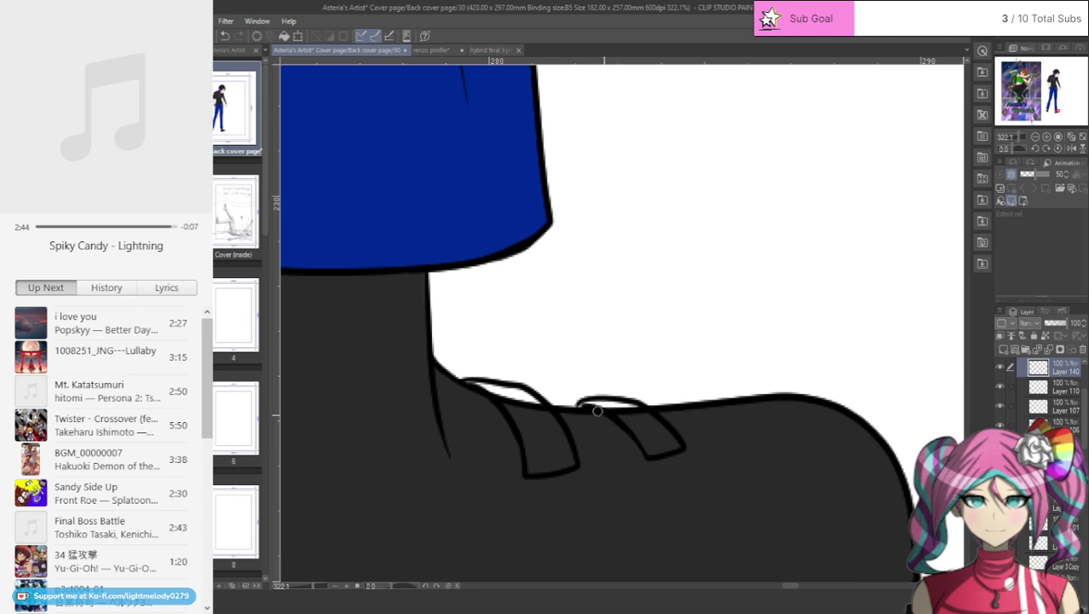
- Refine the outline of the smaller lace strap closer to the boot's toe
mouse_move(597, 410)
mouse_down()
mouse_move(639, 450)
mouse_move(658, 452)
mouse_up()
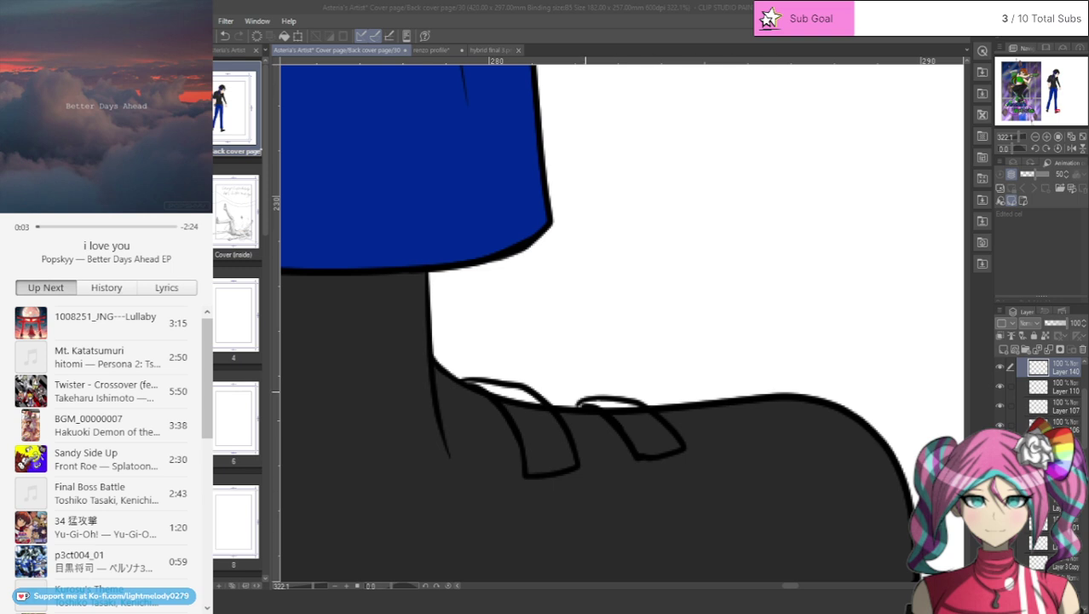
- Skip forward three songs in the music player and switch back to the drawing in Clip Studio Paint
click(134, 251)
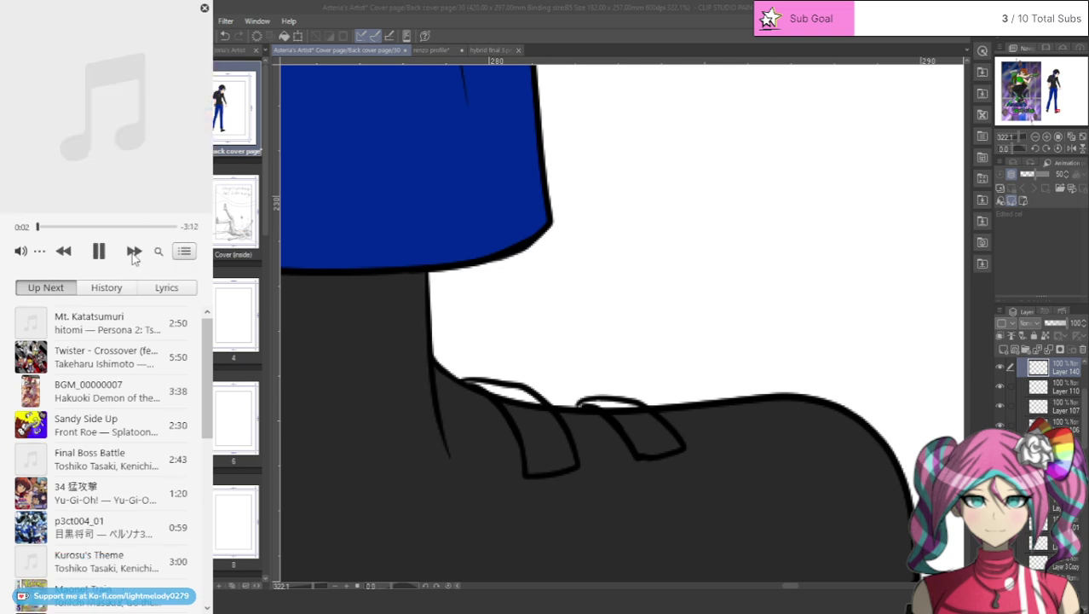
click(134, 251)
click(134, 252)
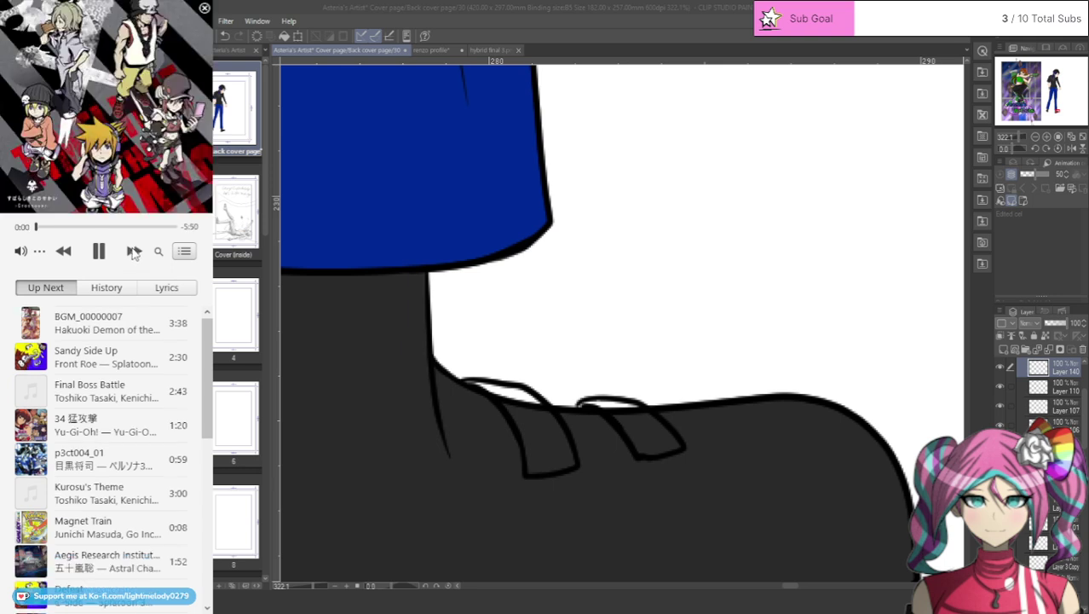
click(393, 6)
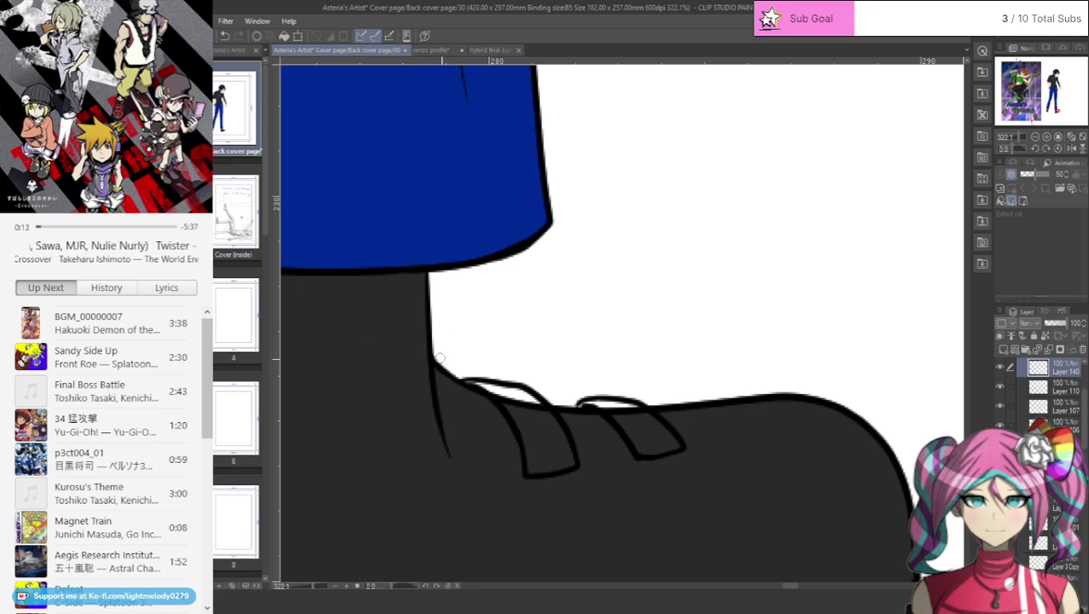
- Draw the black outline of a third lace strap wrapping around the front bend of the ankle
drag(440, 357, 474, 449)
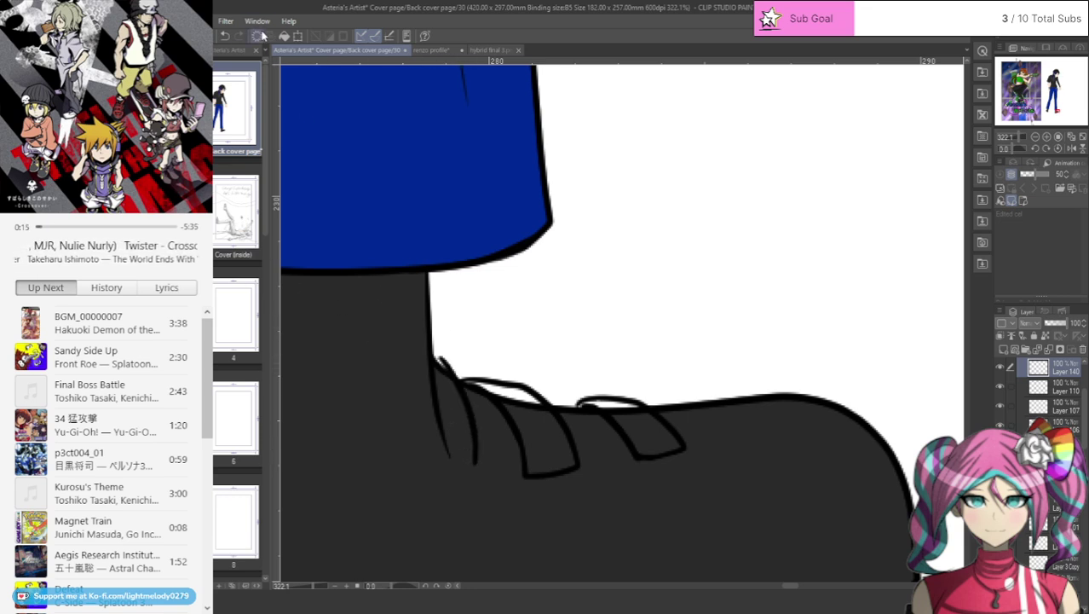
key(ctrl+z)
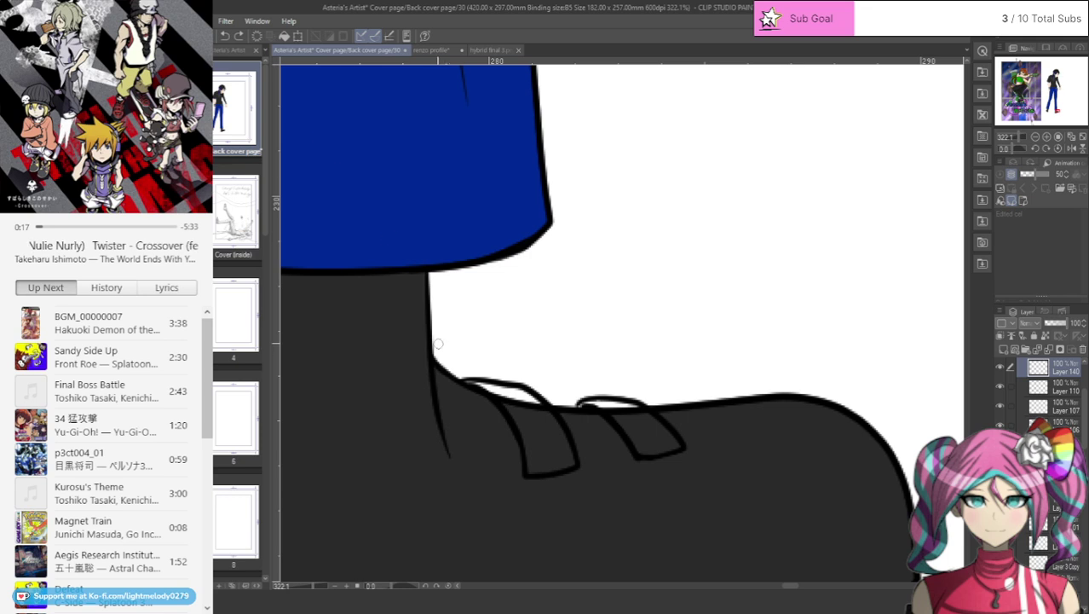
mouse_move(431, 337)
mouse_down()
mouse_move(450, 377)
mouse_move(438, 416)
mouse_up()
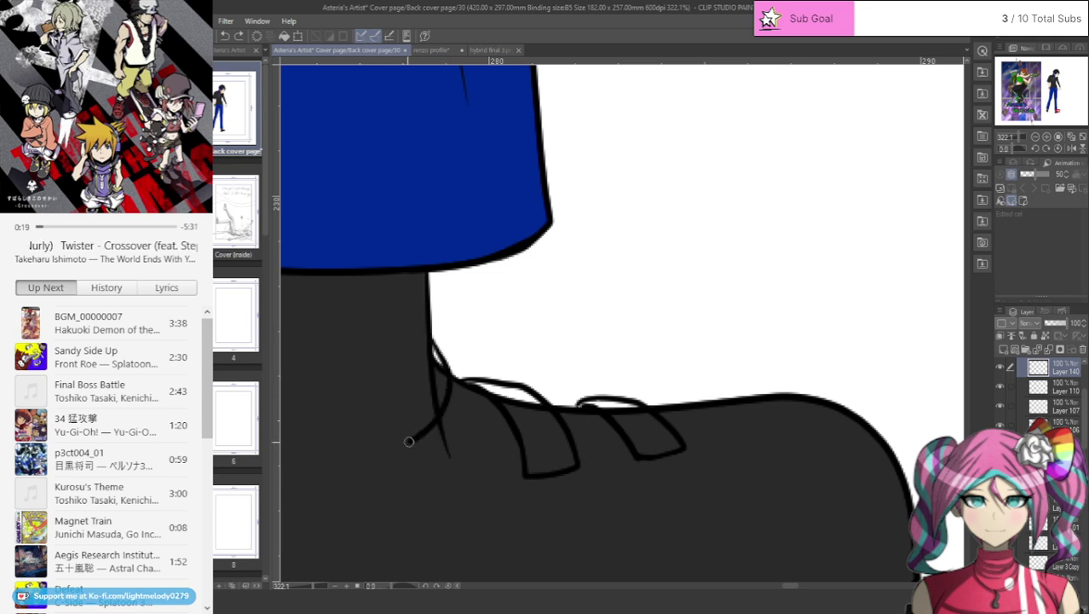
drag(426, 375, 432, 364)
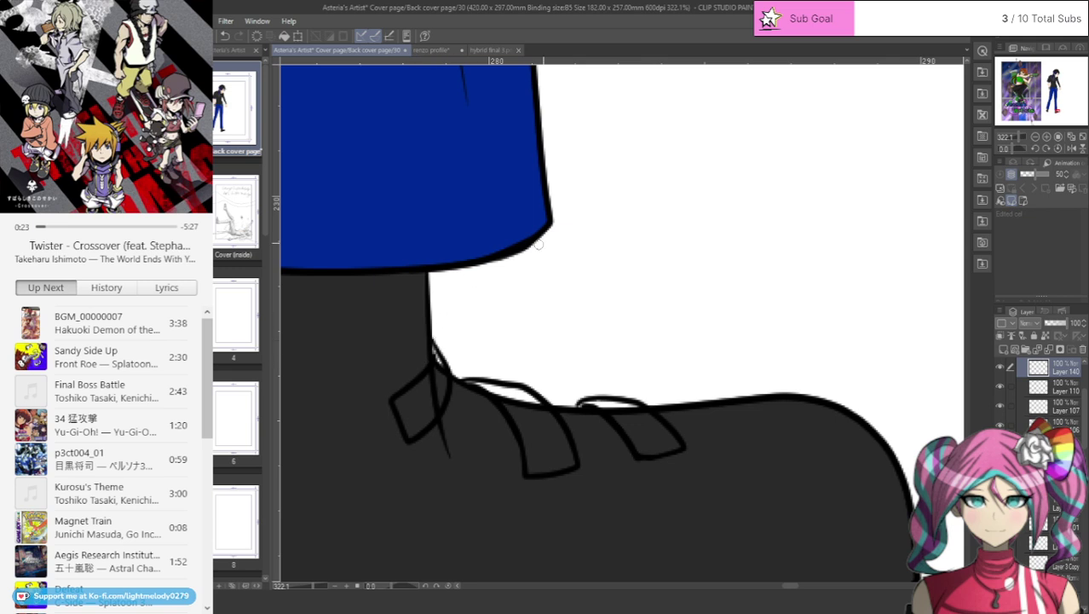
- On Layer 110, erase the boot's outline and crease where they cross the three lace straps, and check the boot from a distance
click(1047, 391)
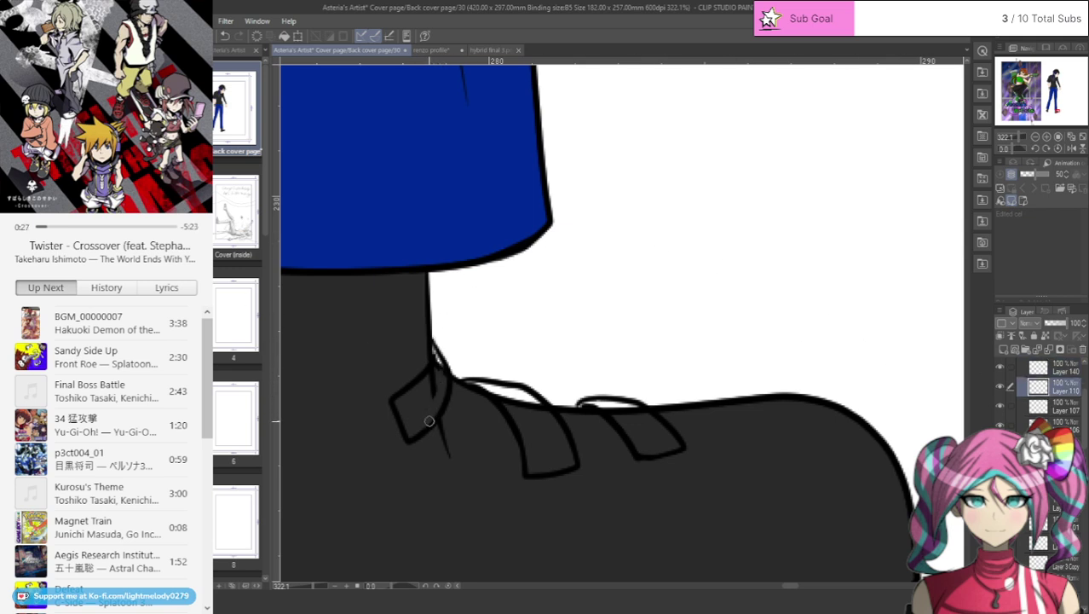
drag(433, 400, 434, 365)
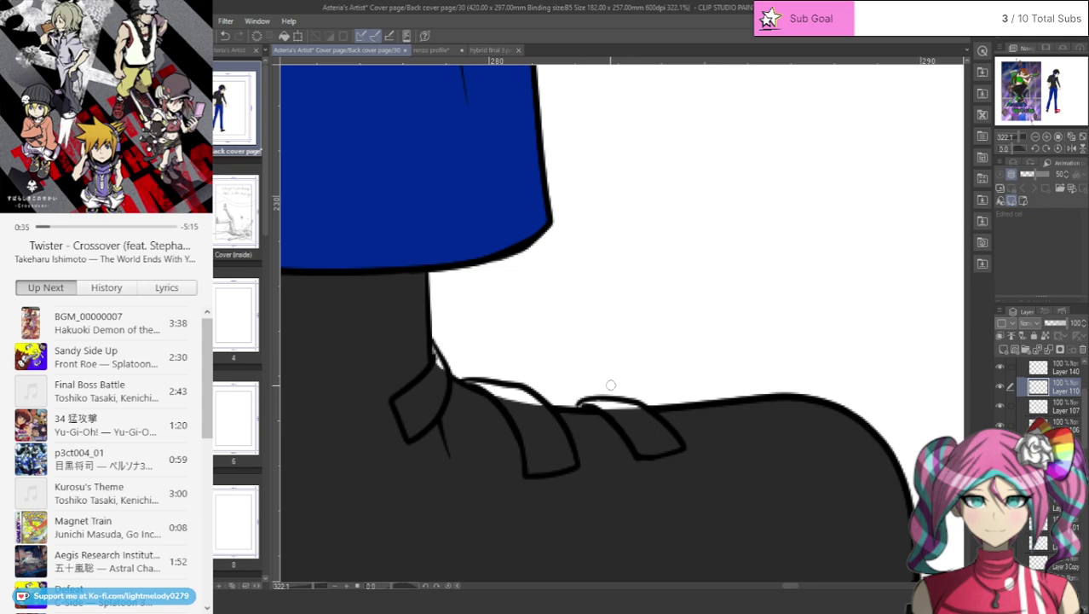
scroll(611, 384, down, 4)
scroll(565, 404, up, 3)
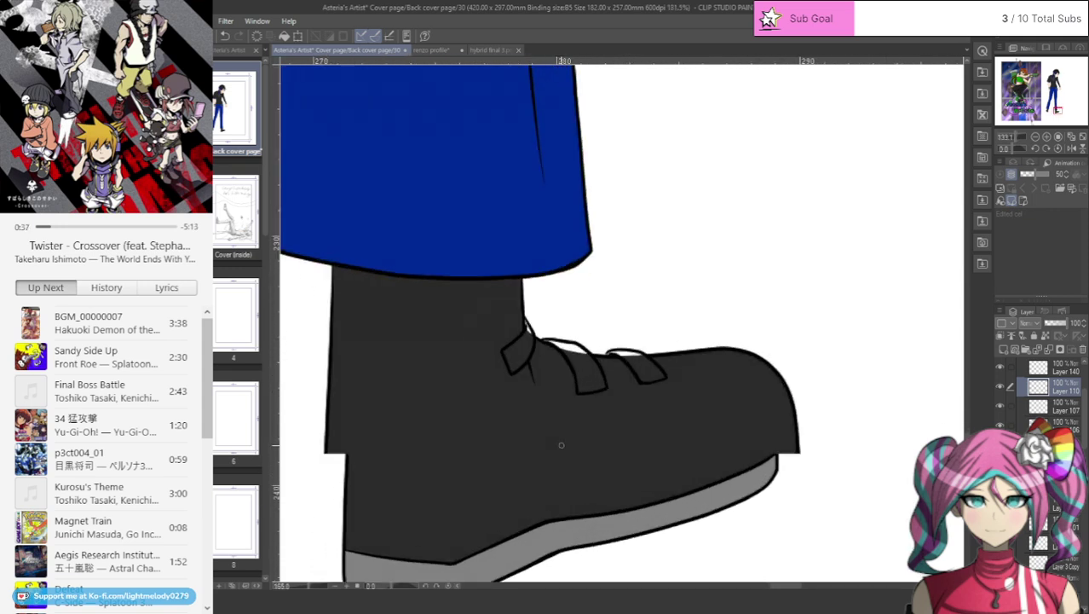
- Fill the white gaps between the lace strap outlines and the boot with the boot's dark grey and check the legs
scroll(564, 404, up, 3)
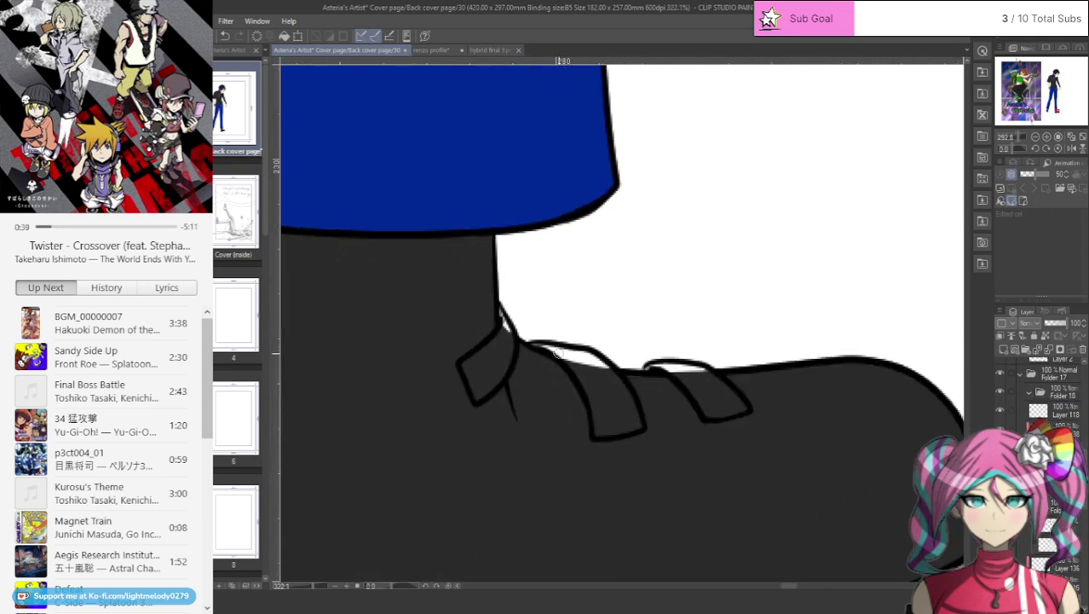
scroll(541, 434, up, 1)
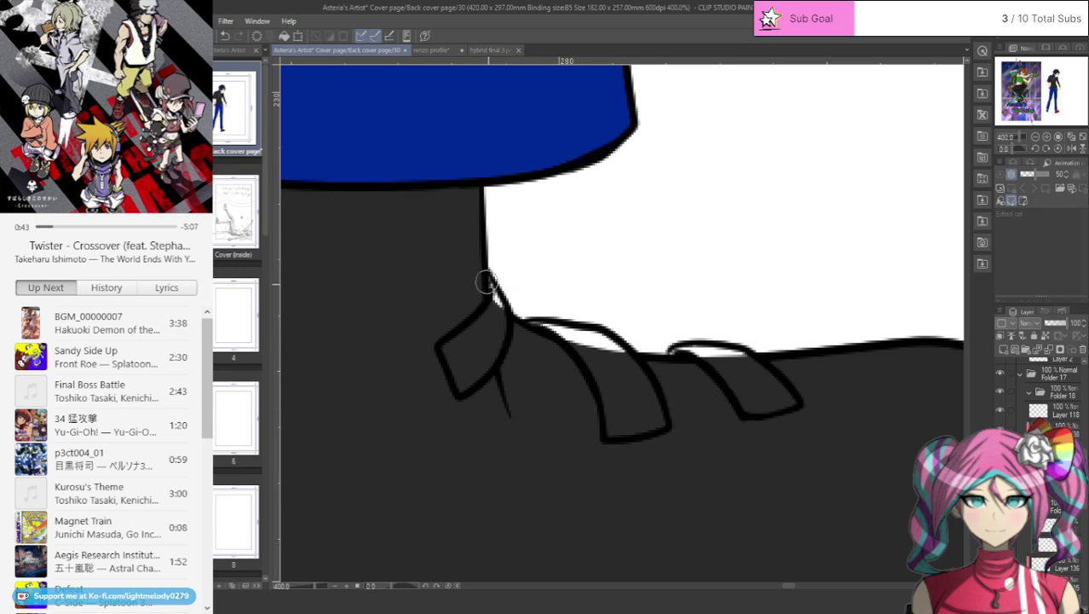
drag(486, 280, 486, 284)
mouse_move(530, 331)
mouse_down()
mouse_move(610, 348)
mouse_move(633, 370)
mouse_move(690, 364)
mouse_move(675, 363)
mouse_move(714, 362)
mouse_up()
scroll(714, 362, down, 10)
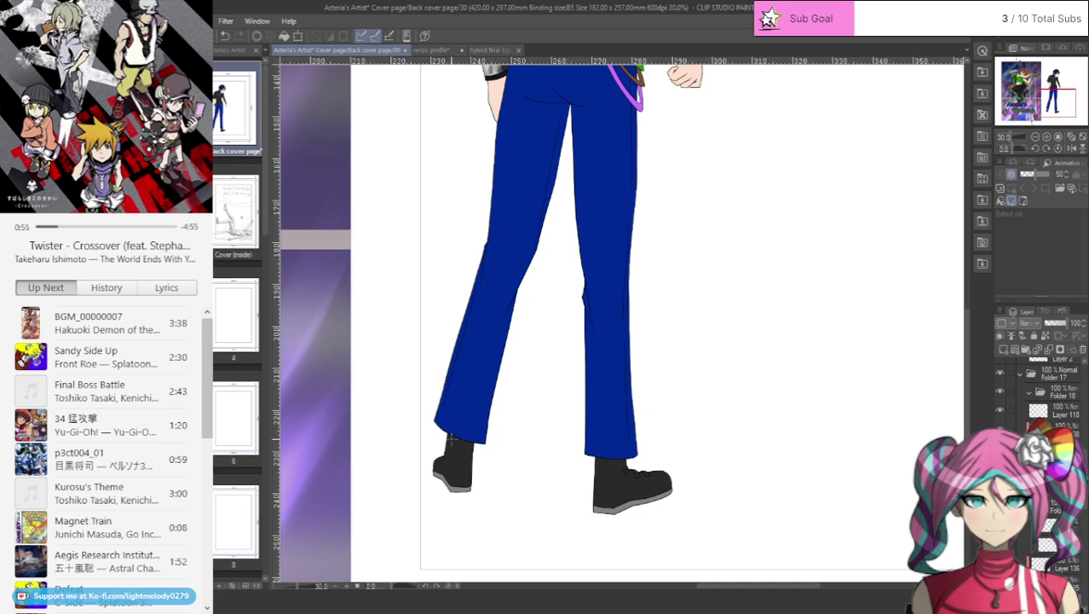
- Select the other boot's line art layer, Layer 110, and bring that boot's front ankle edge into close view
scroll(512, 375, up, 8)
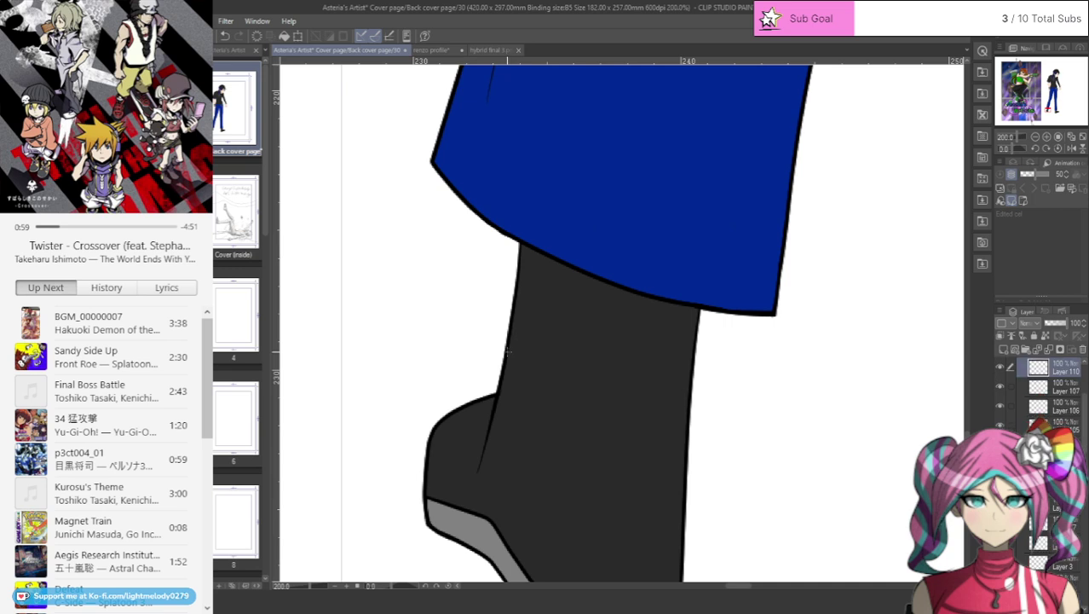
scroll(508, 352, up, 3)
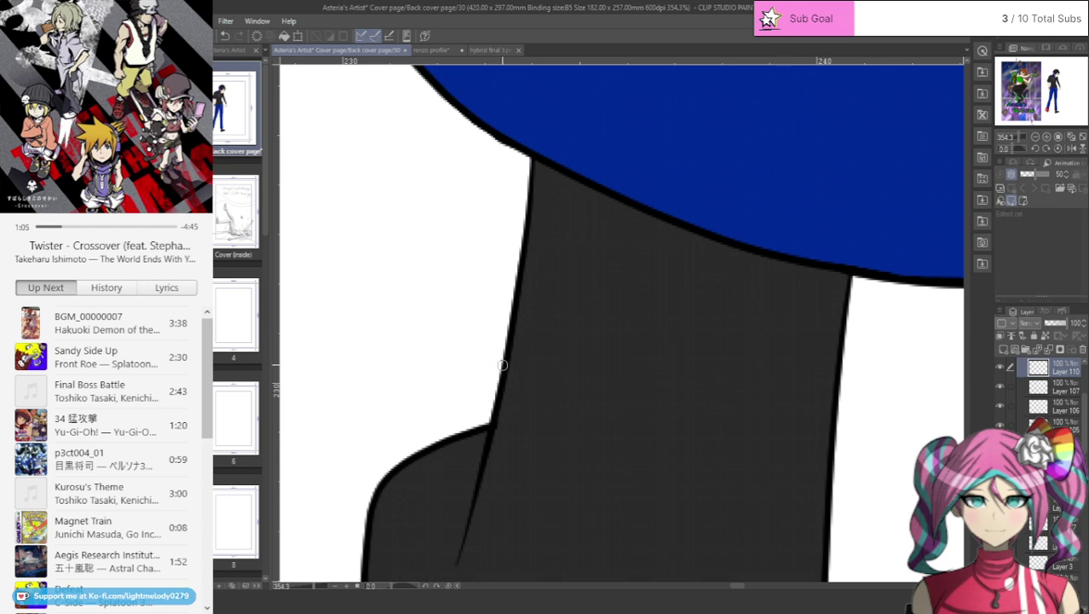
- Draw a small black-outlined tab on the back edge of the boot shaft and fill it with the boot's dark grey
mouse_move(503, 365)
mouse_down()
mouse_move(484, 431)
mouse_move(503, 420)
mouse_move(517, 385)
mouse_move(495, 364)
mouse_up()
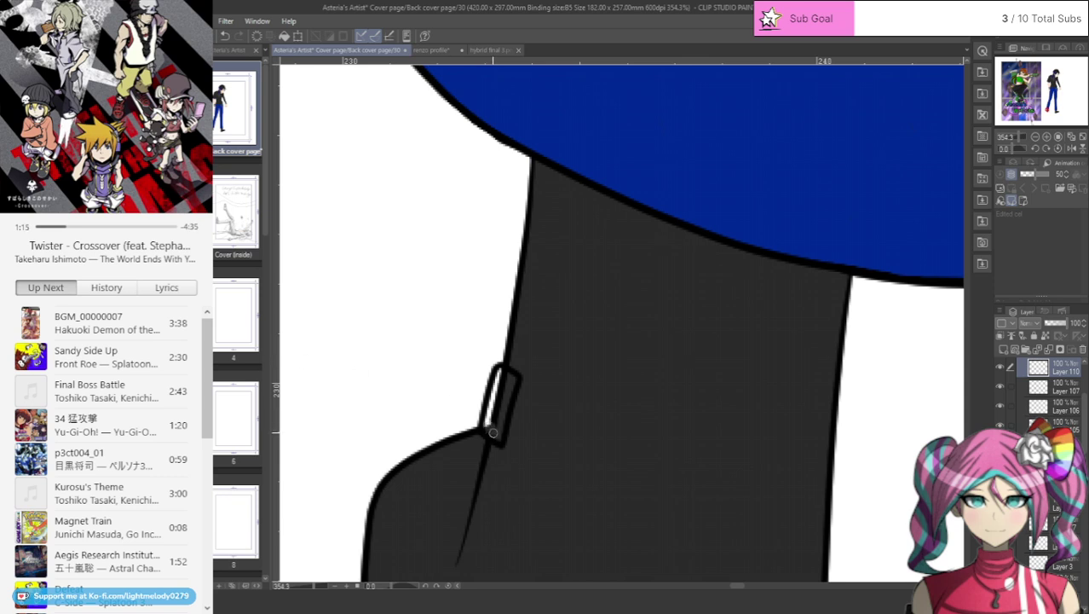
drag(493, 432, 501, 378)
ctrl+shift+click(550, 359)
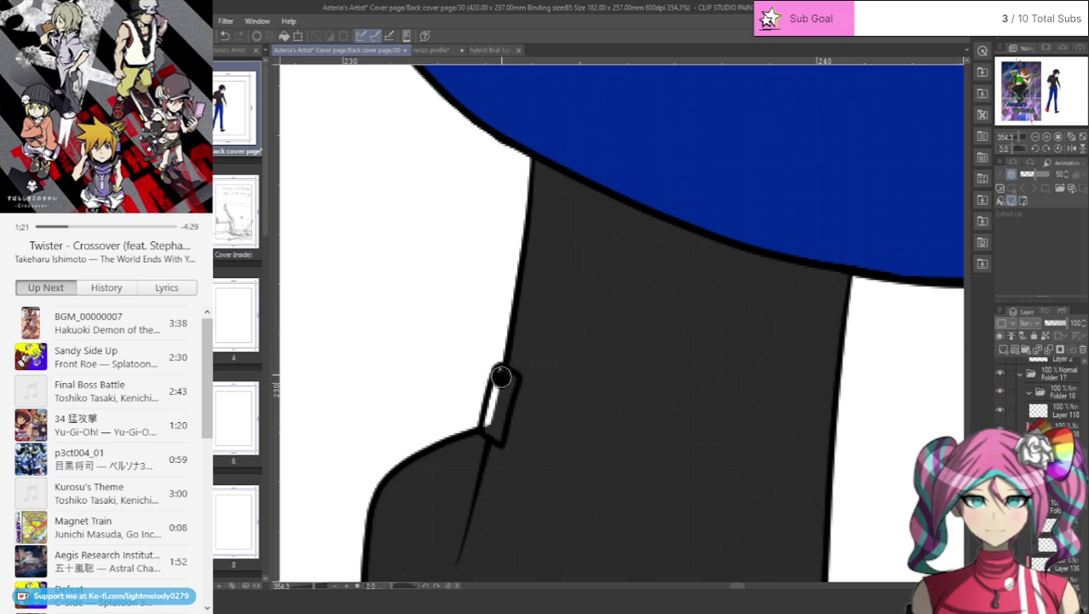
drag(501, 373, 502, 381)
click(225, 36)
drag(501, 377, 487, 436)
- Check the boots, then the whole figure beside the front cover artwork
scroll(499, 483, down, 10)
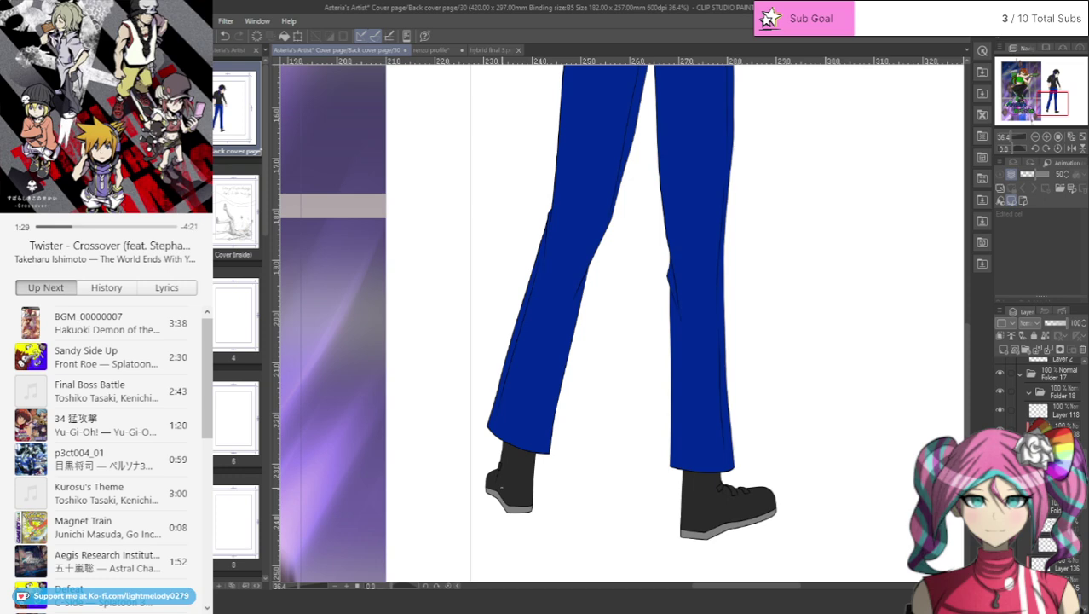
scroll(487, 423, down, 4)
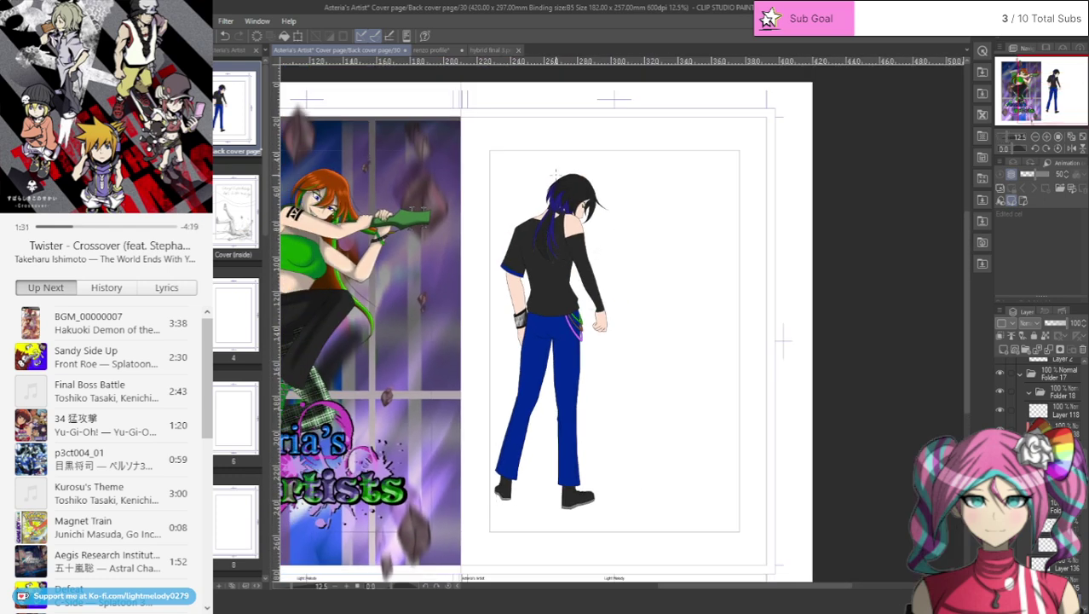
scroll(556, 174, up, 2)
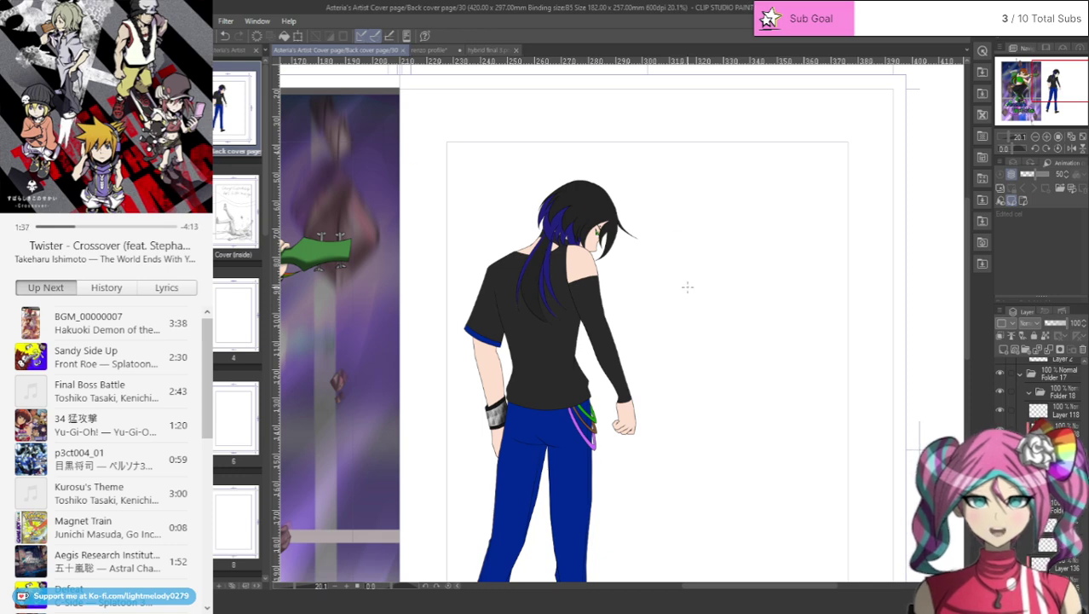
scroll(687, 287, up, 1)
scroll(687, 287, down, 3)
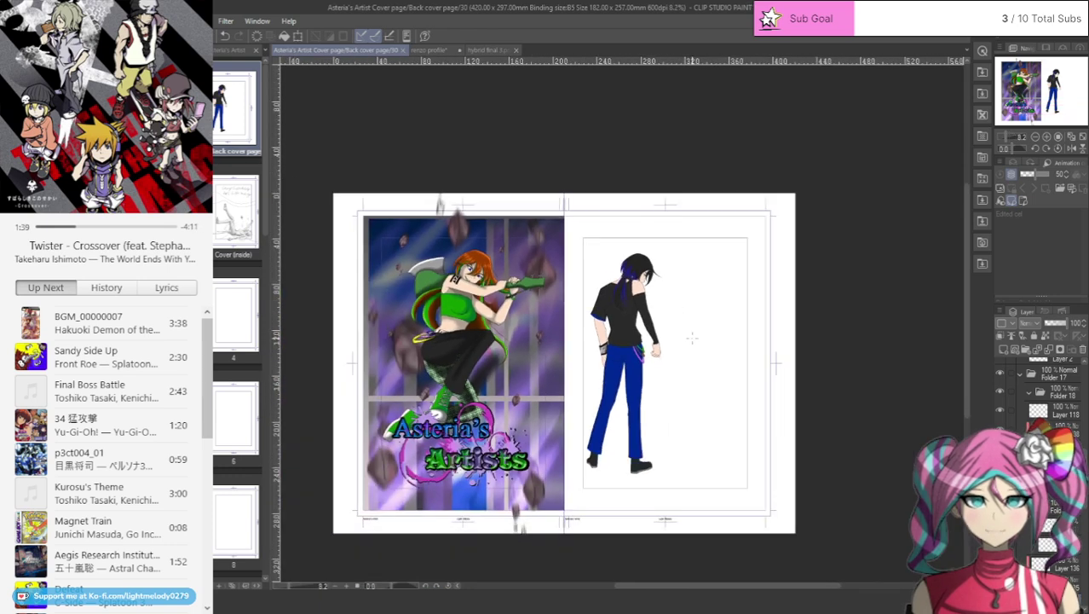
scroll(629, 457, up, 1)
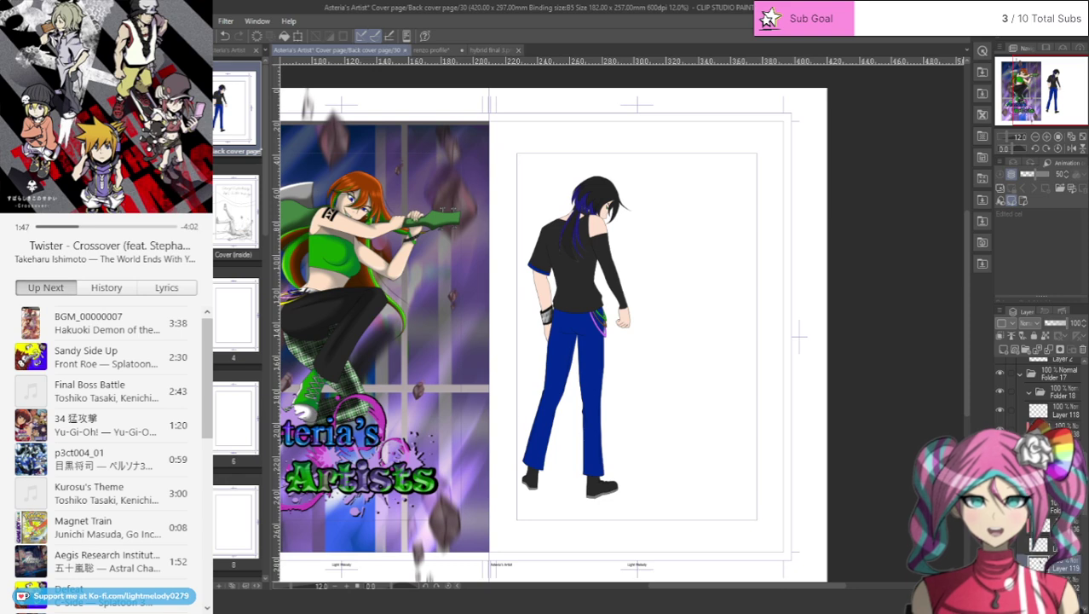
- Delete the unneeded layers and folders from the layer stack and save the cover page
click(1057, 563)
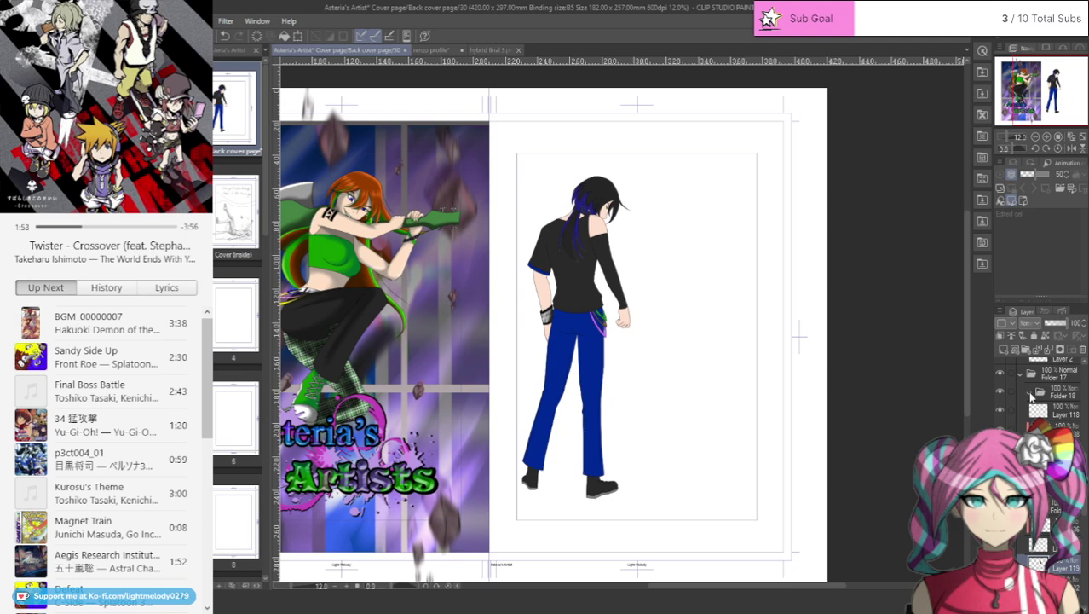
click(1020, 376)
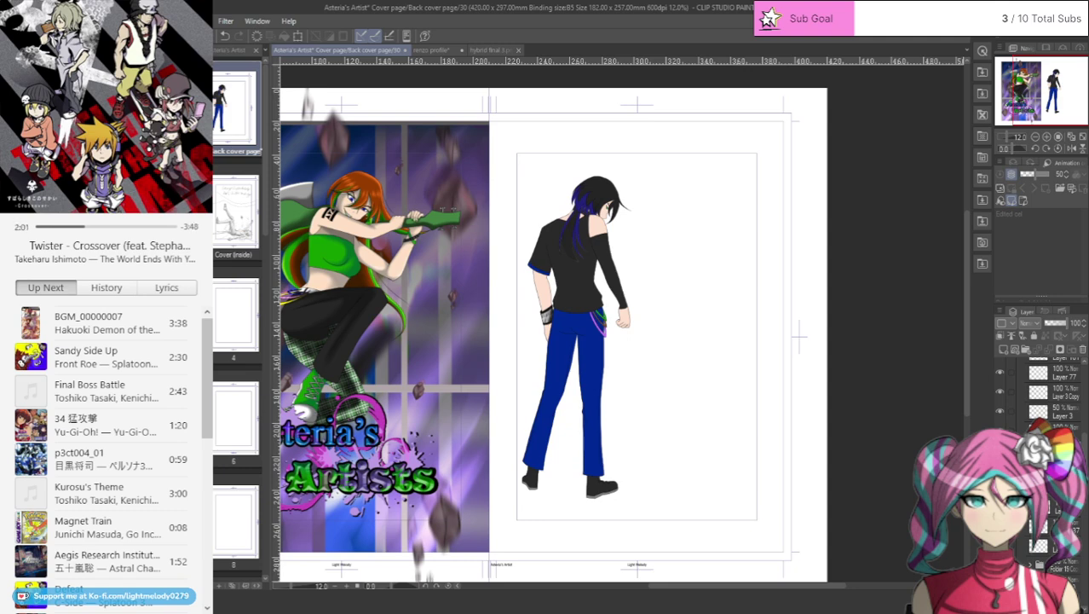
scroll(674, 247, up, 2)
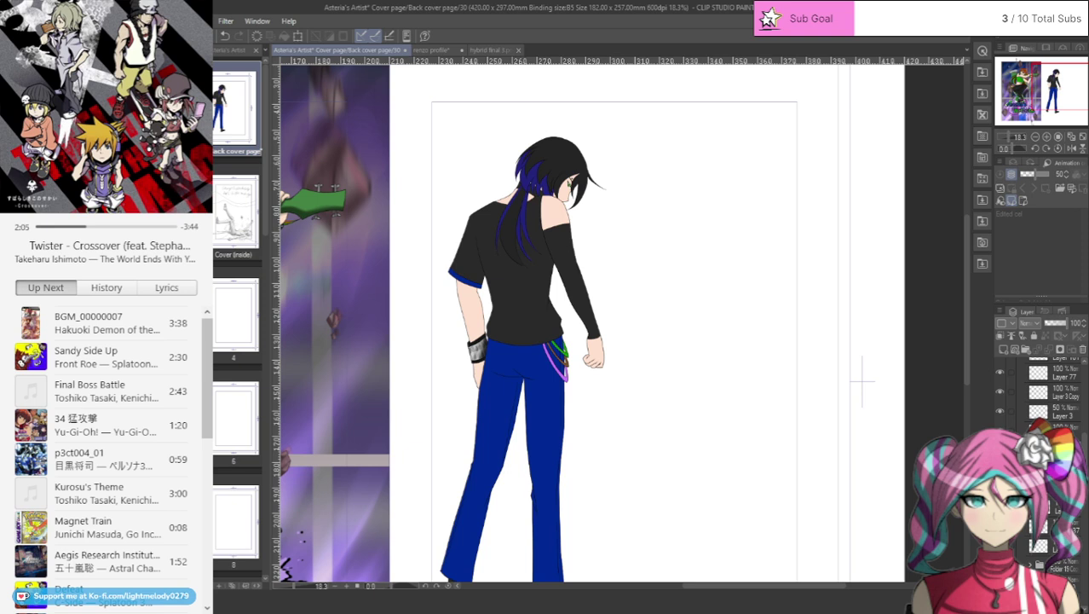
click(1083, 349)
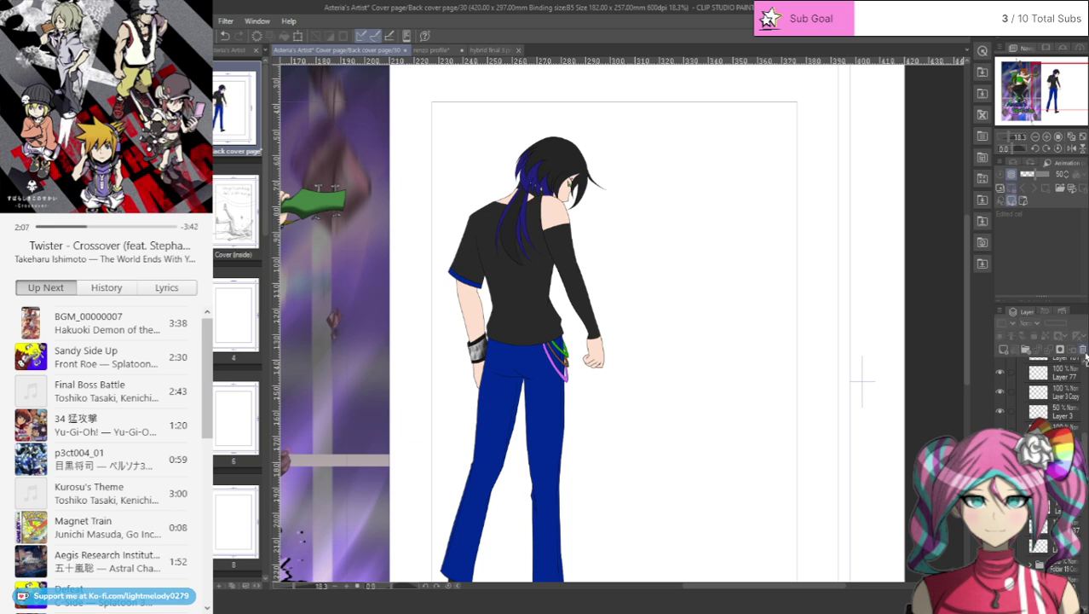
click(1084, 351)
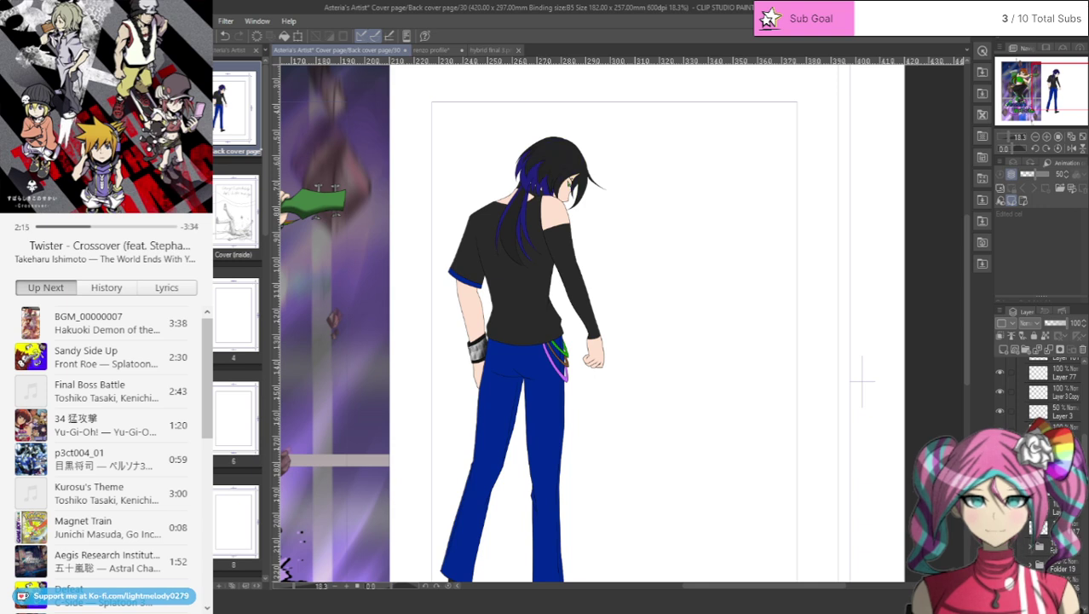
click(1042, 546)
click(1084, 349)
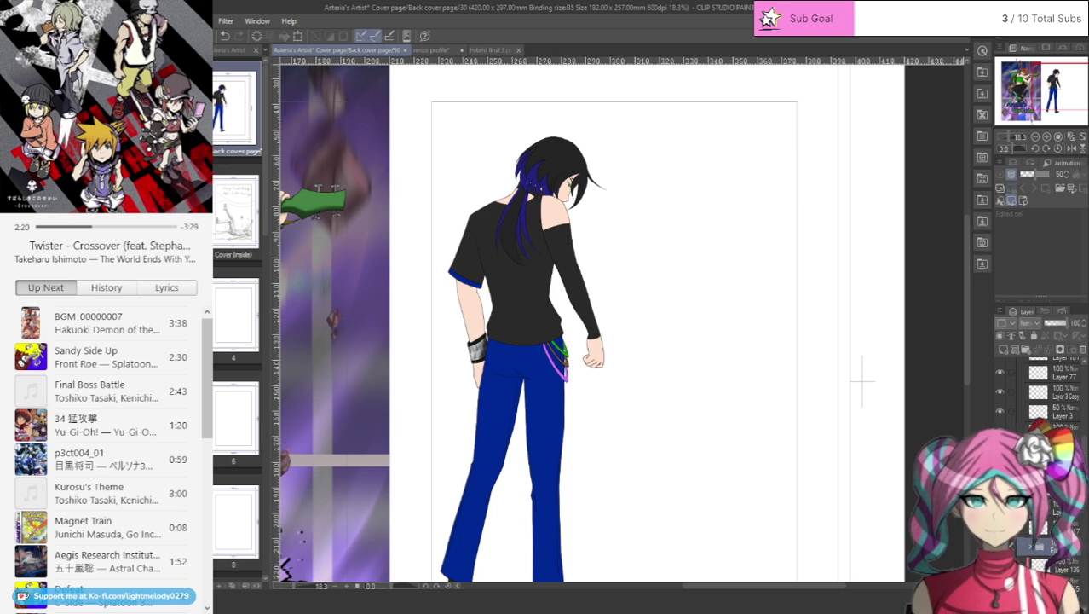
key(ctrl+s)
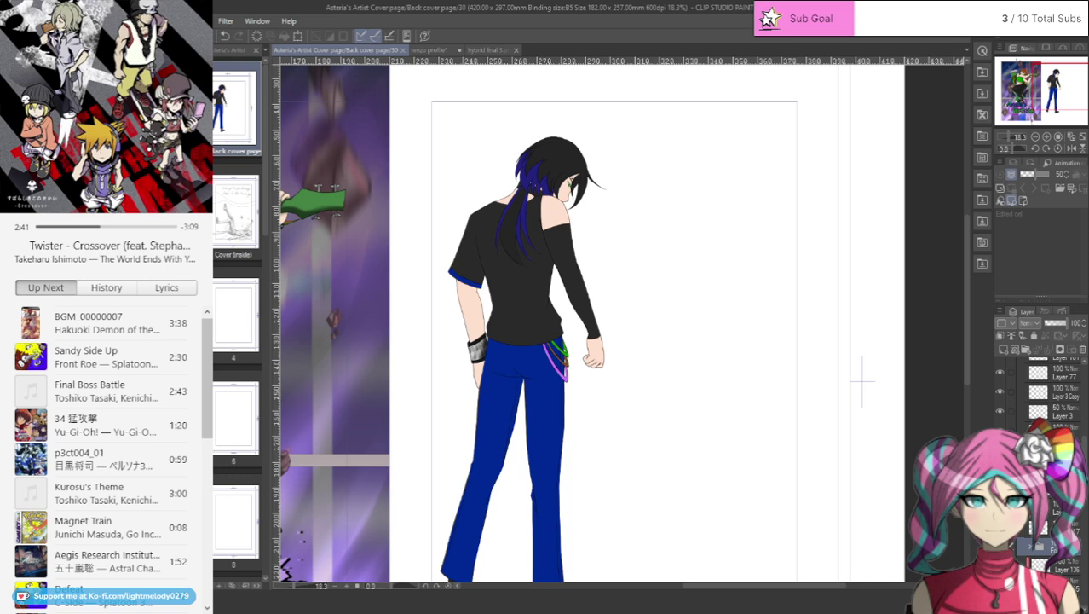
- Select the layer used by the grey boot sole and fill the small white gaps between the blue hair strands at the nape
scroll(506, 173, up, 5)
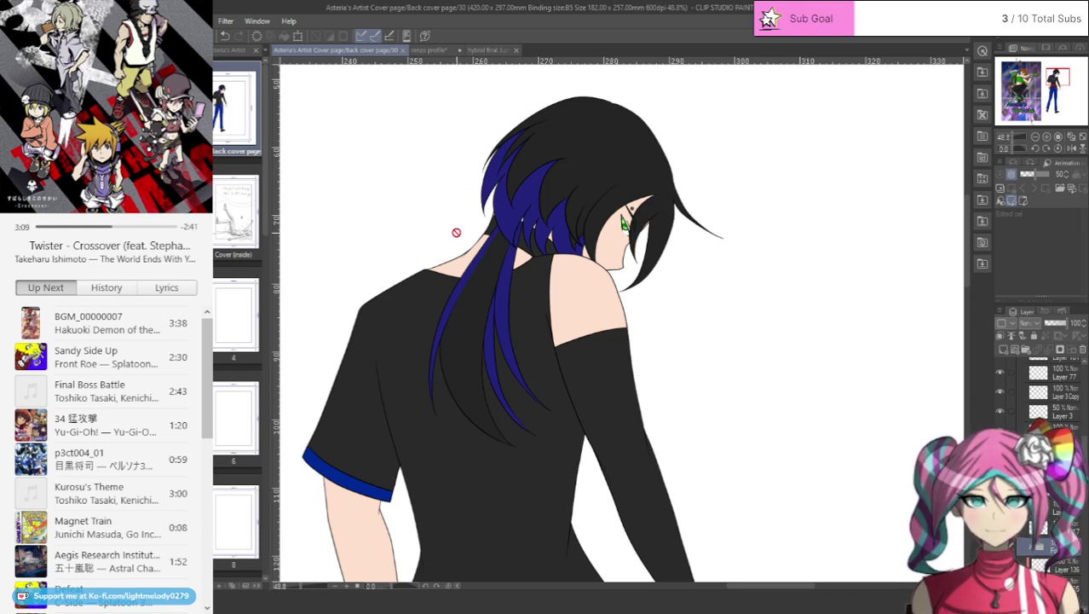
scroll(440, 246, down, 2)
scroll(453, 186, up, 2)
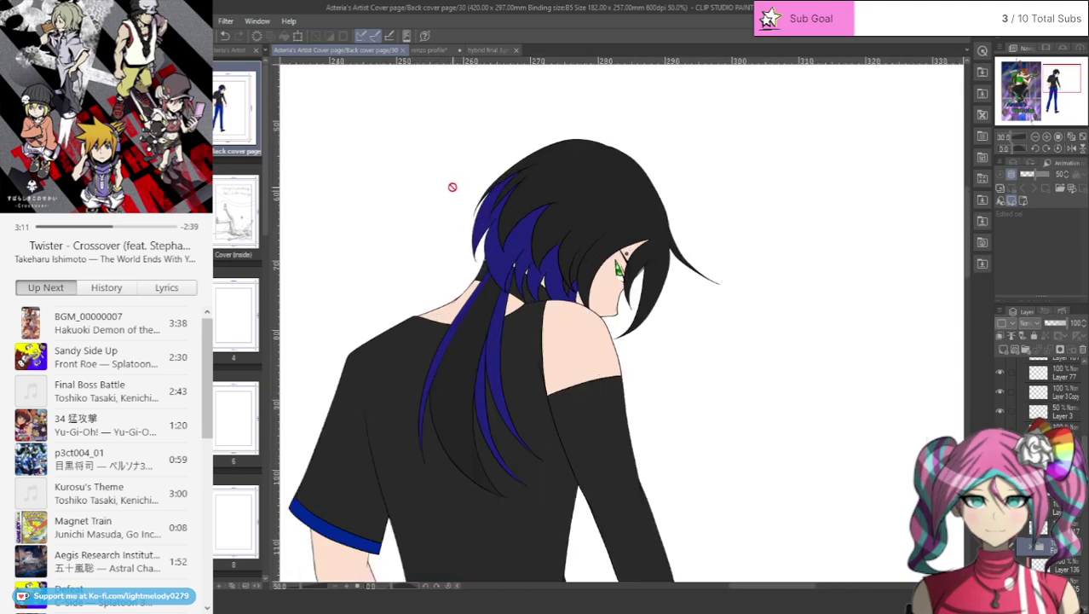
scroll(453, 187, up, 5)
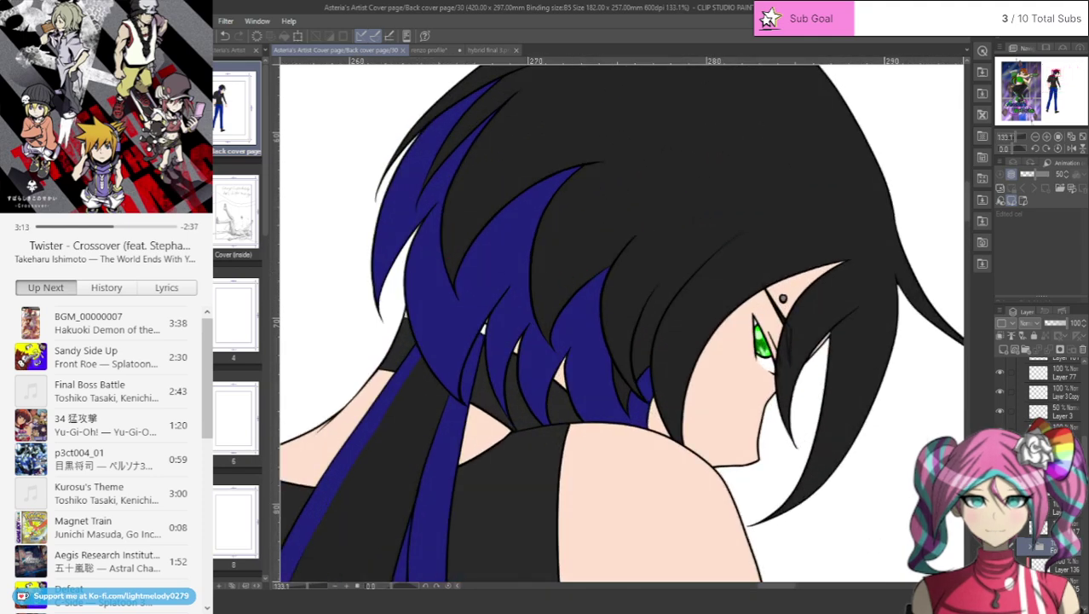
scroll(1041, 409, down, 2)
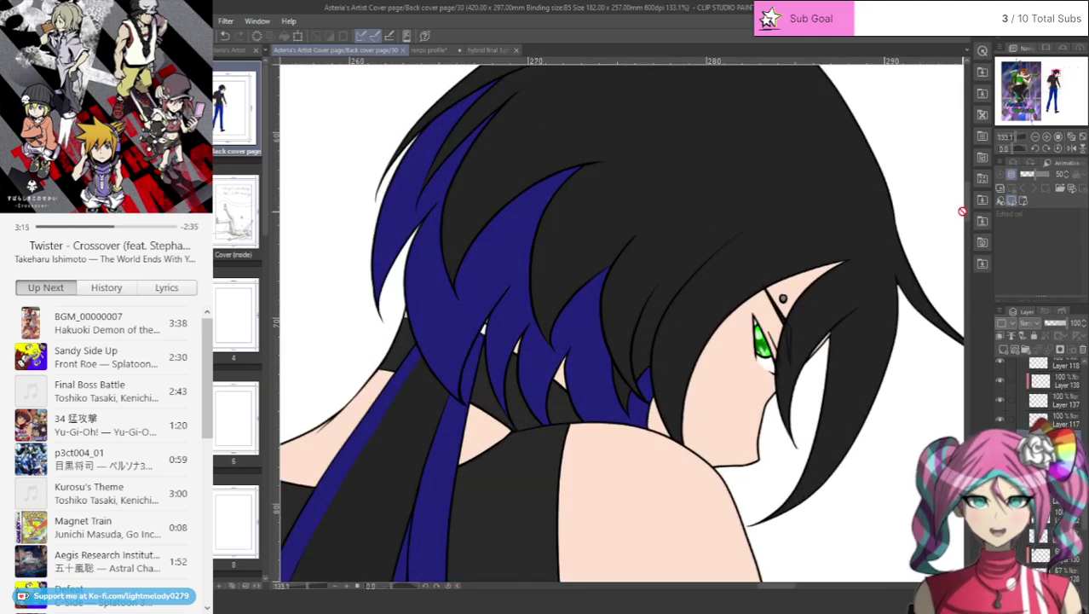
drag(965, 207, 985, 401)
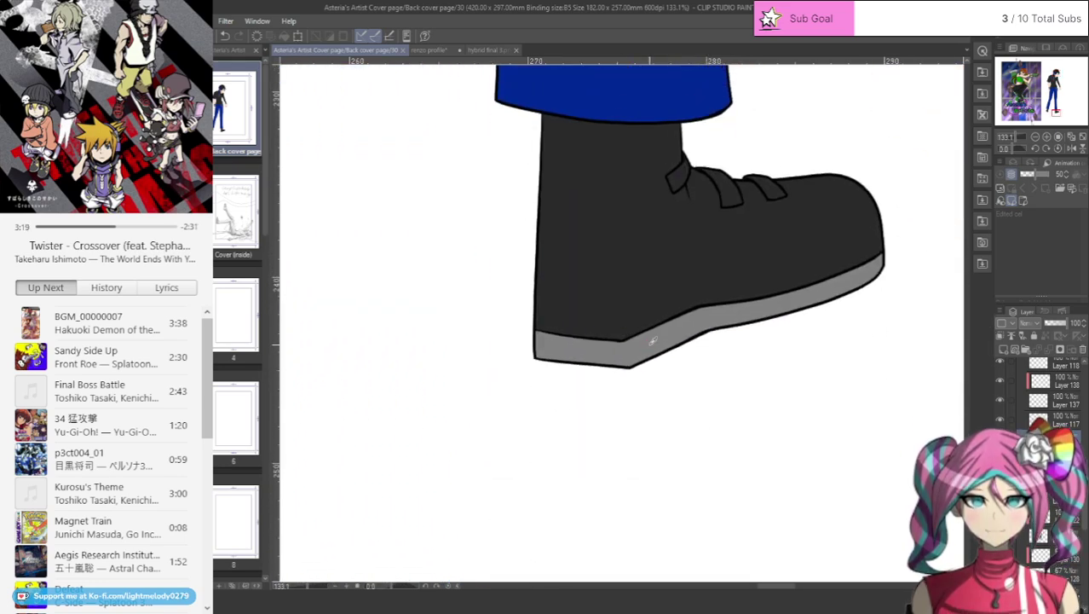
ctrl+shift+click(649, 346)
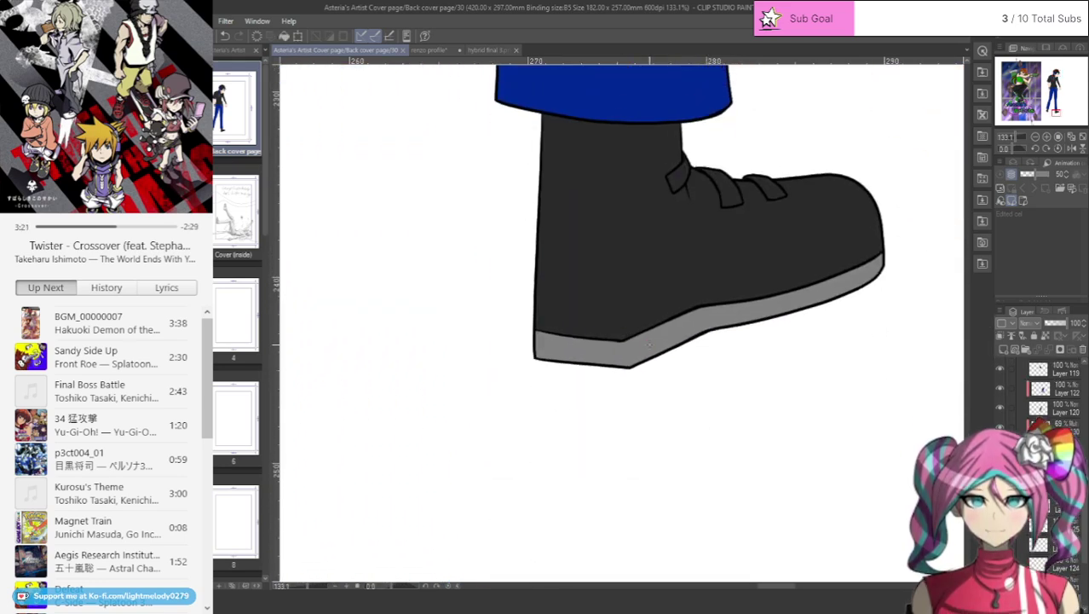
scroll(816, 449, down, 3)
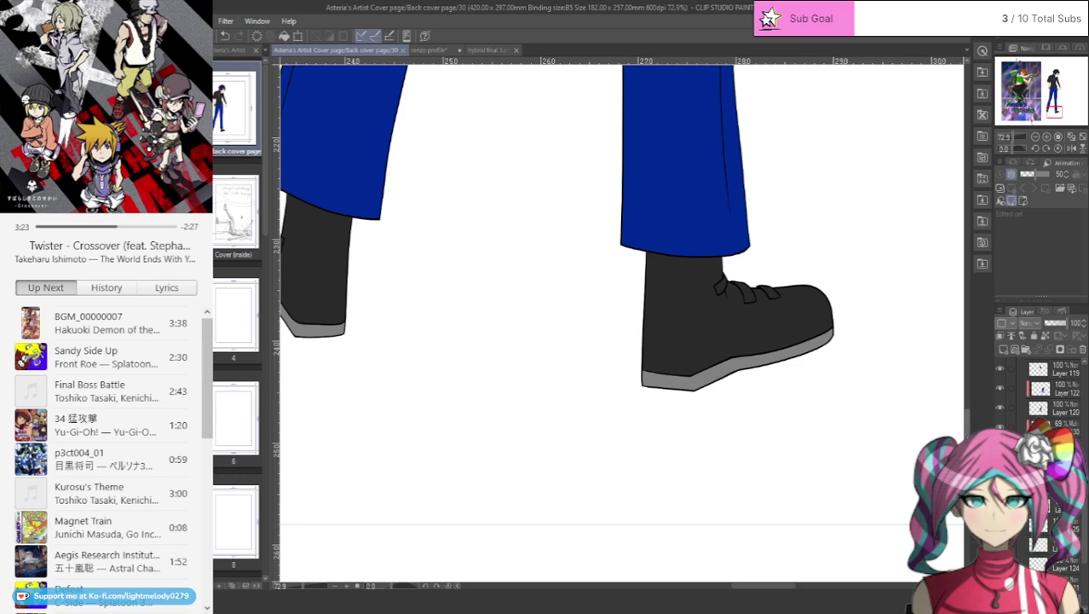
drag(967, 433, 969, 198)
scroll(718, 205, up, 4)
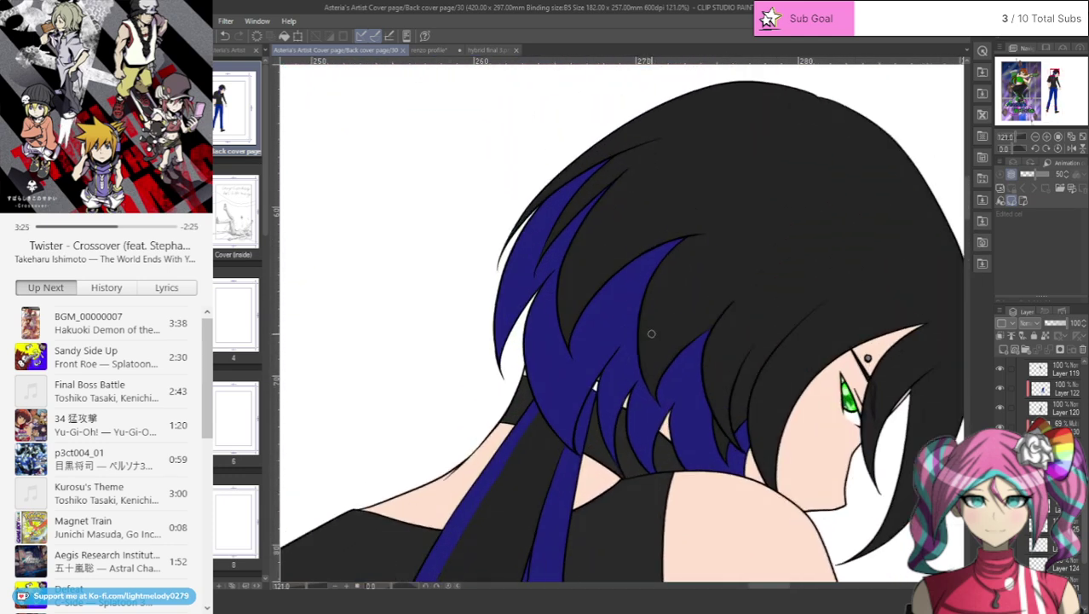
scroll(651, 333, up, 1)
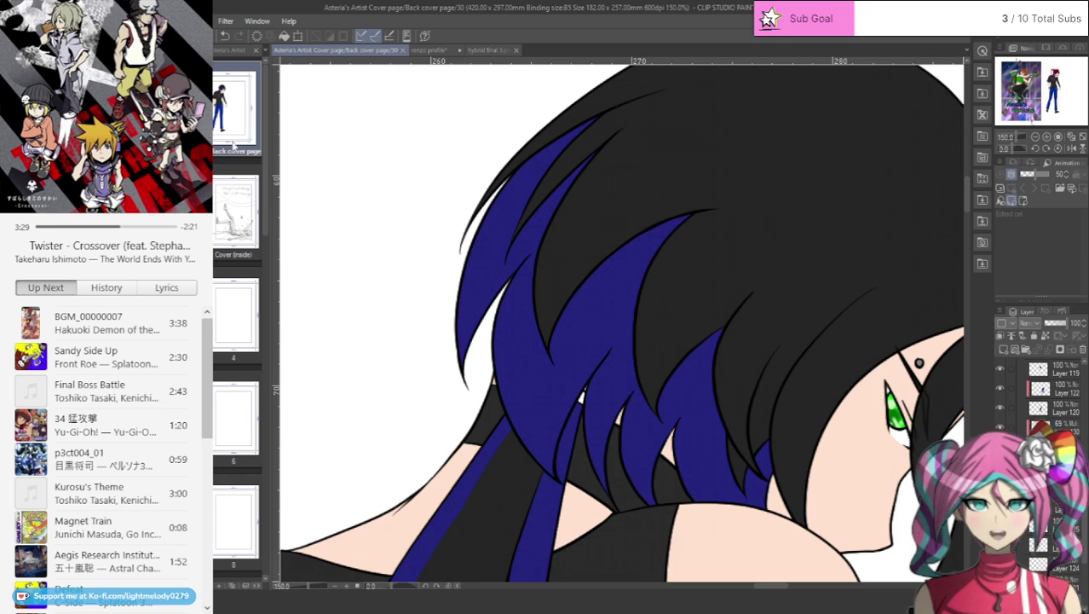
drag(584, 340, 578, 443)
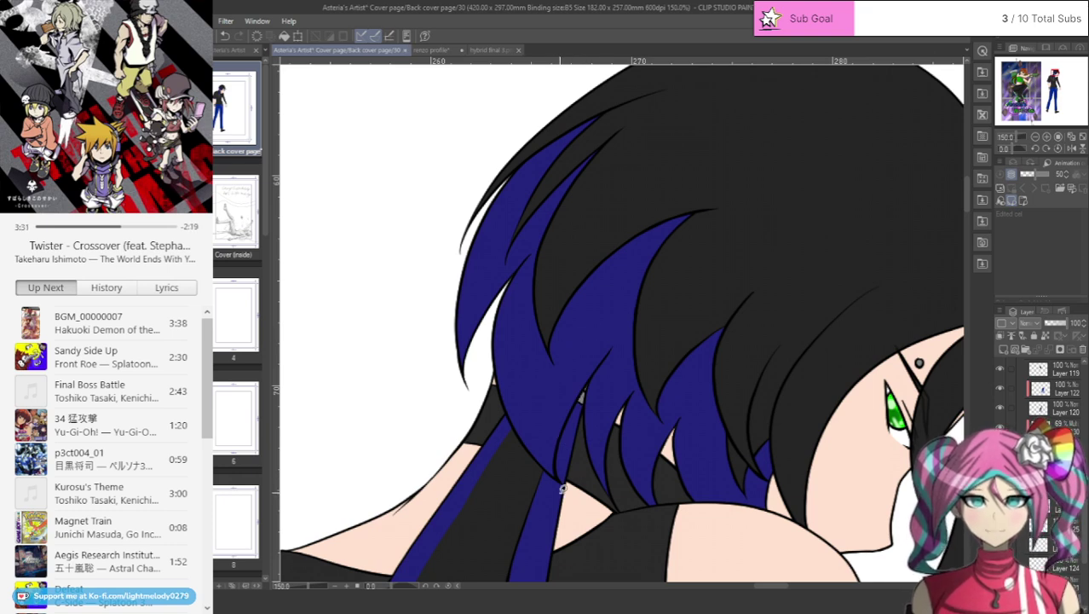
- Examine the figure's hair, clothing and belt chains up close and within the full cover spread
scroll(561, 478, down, 4)
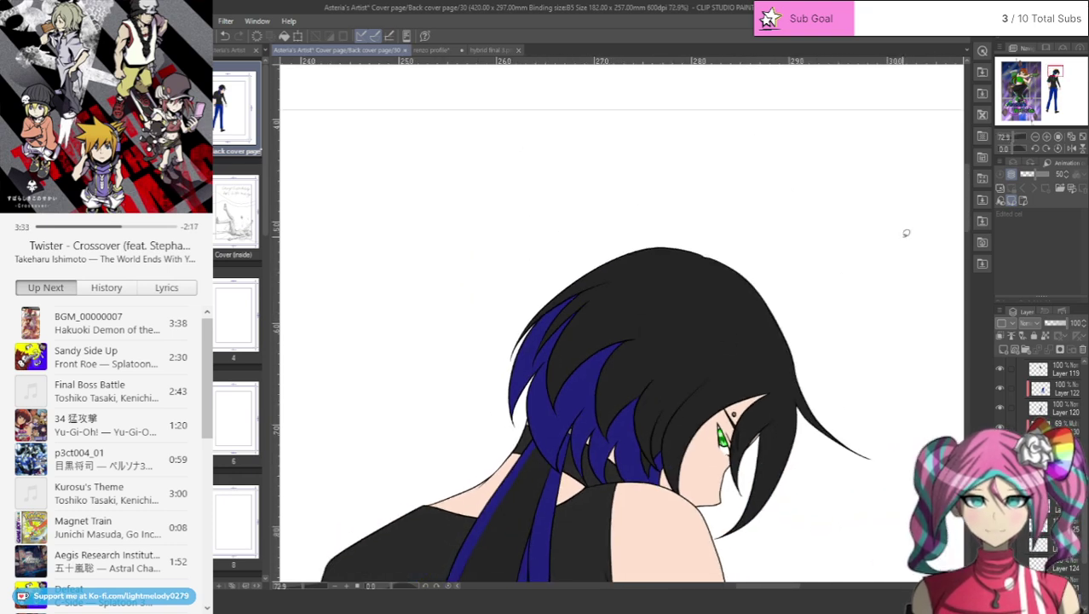
drag(964, 207, 970, 226)
drag(971, 300, 971, 325)
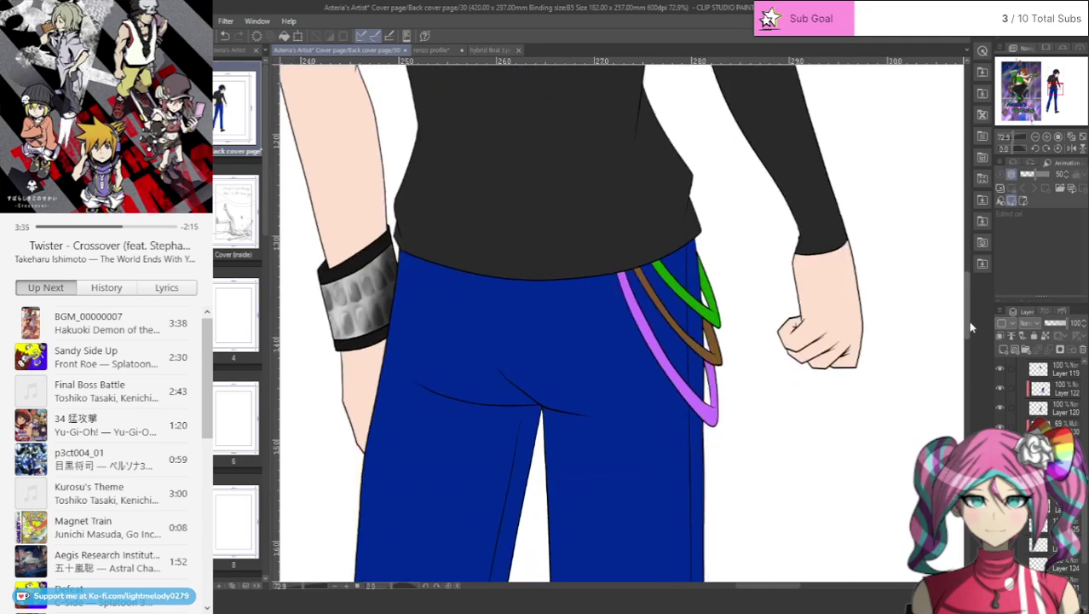
scroll(559, 329, down, 4)
scroll(561, 329, down, 3)
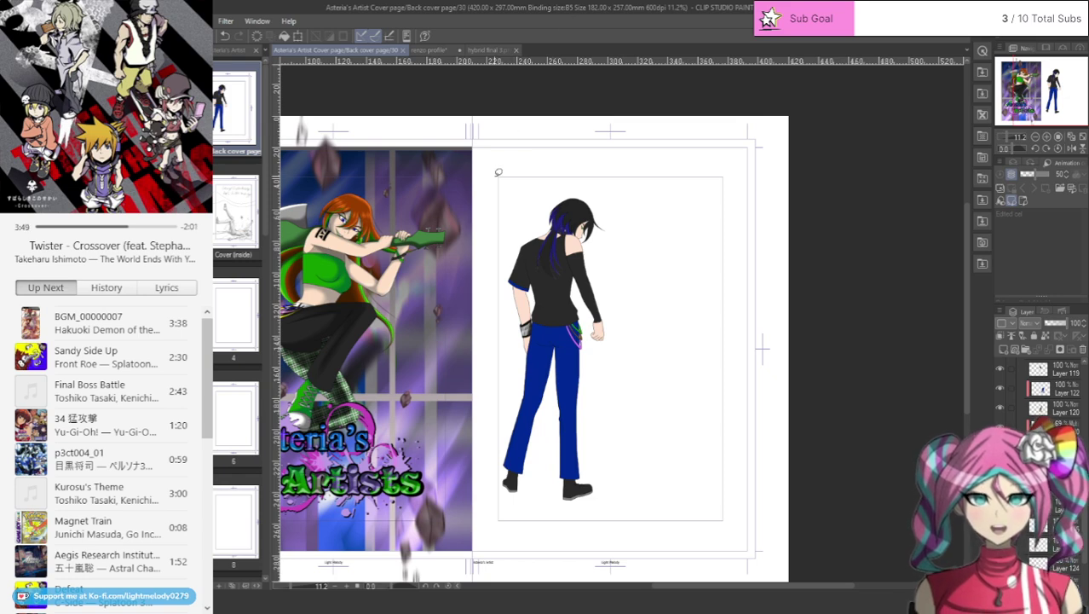
scroll(494, 160, down, 1)
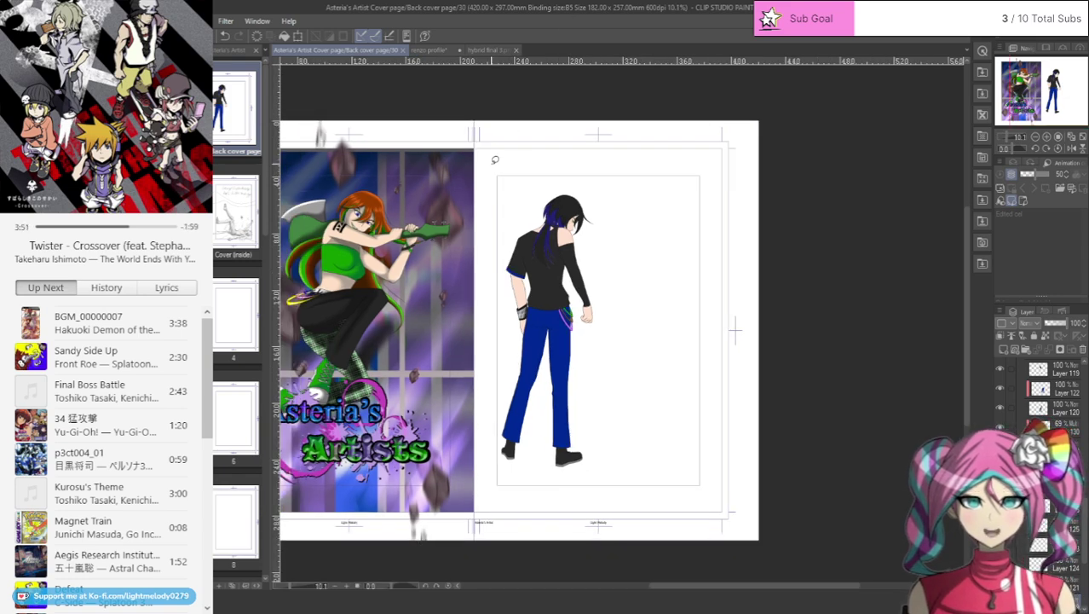
scroll(493, 162, down, 1)
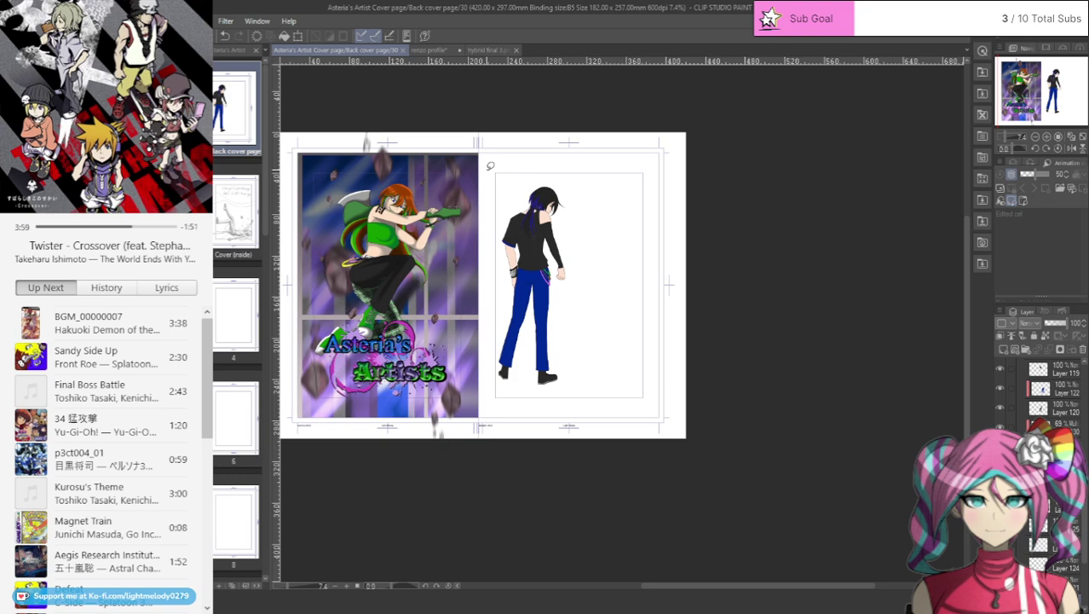
scroll(570, 209, up, 1)
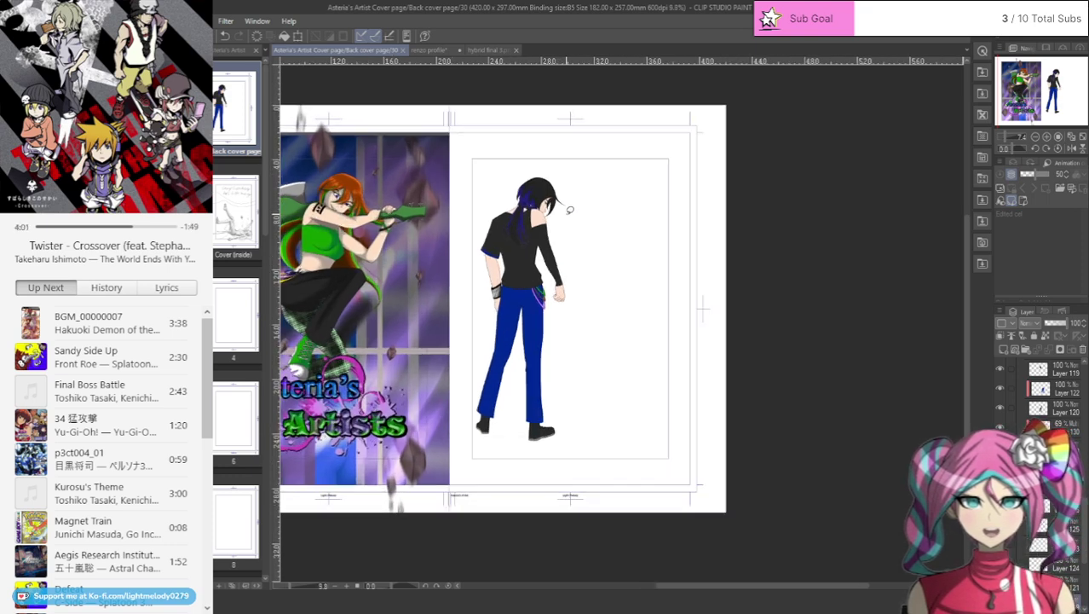
scroll(571, 210, up, 4)
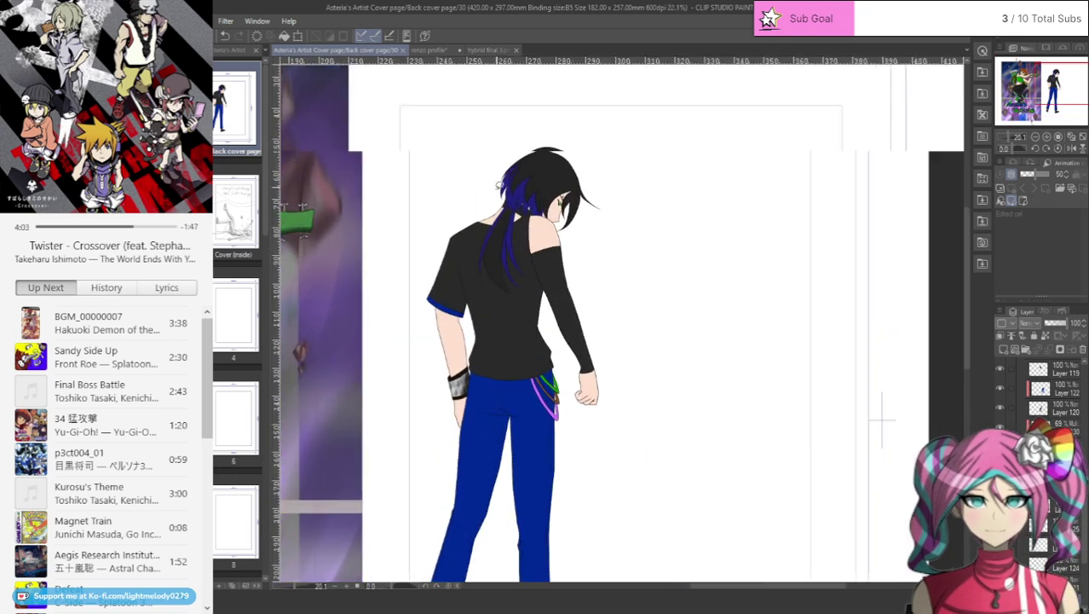
scroll(498, 184, up, 2)
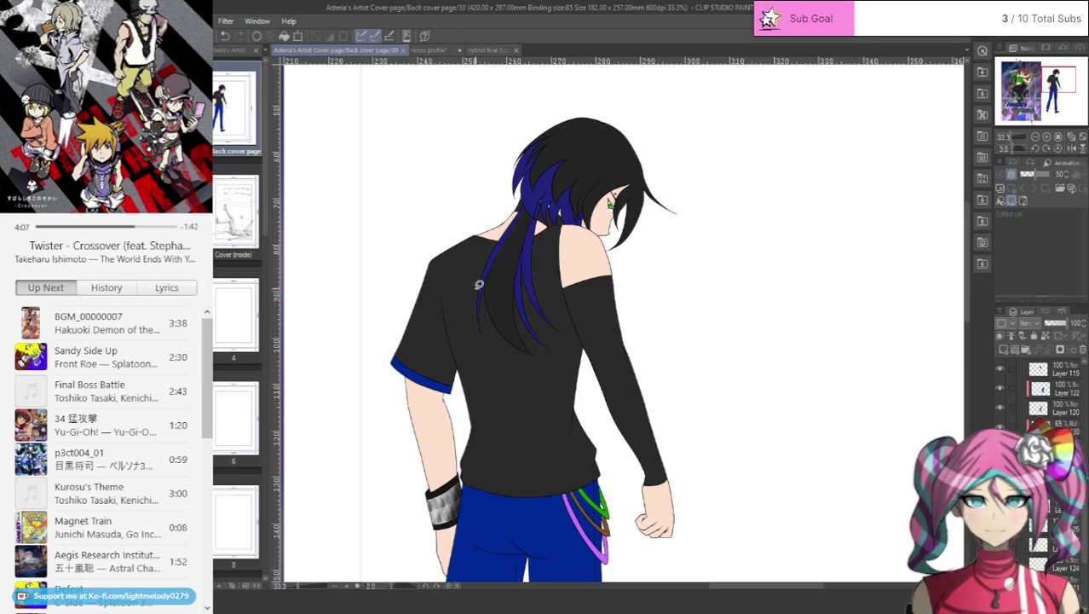
scroll(474, 372, down, 1)
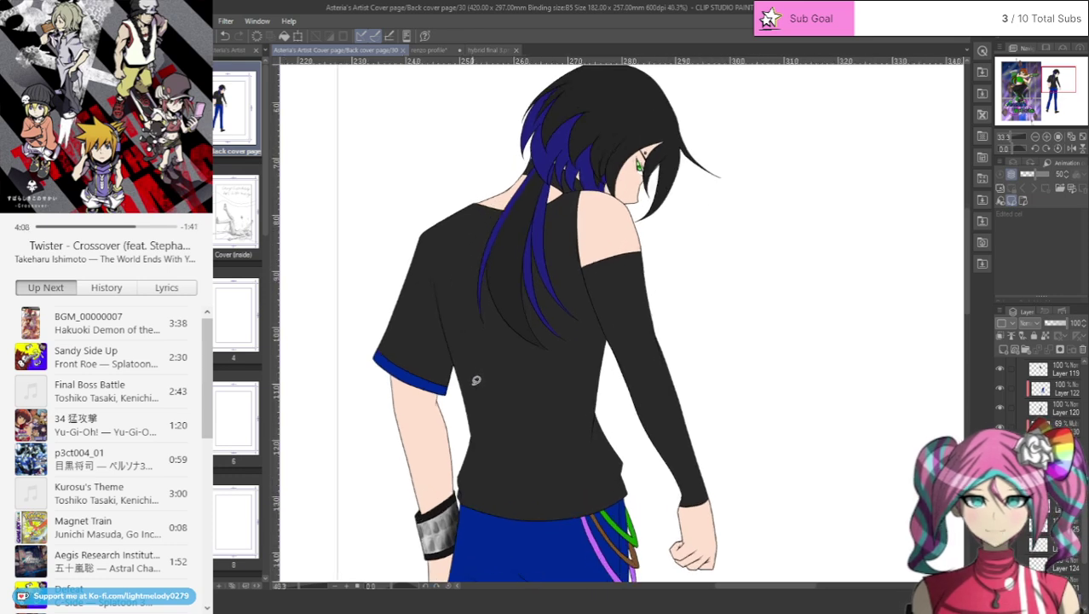
- Switch to the renzo profile illustration and examine the character's hair, face and outfit as reference
click(439, 51)
scroll(485, 245, down, 5)
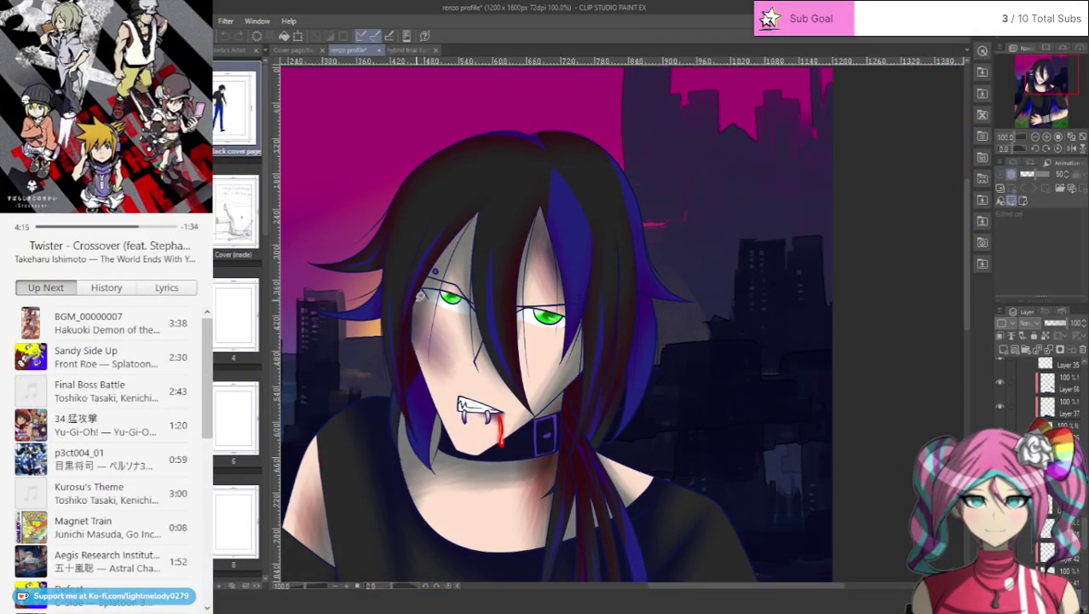
scroll(475, 374, down, 1)
scroll(475, 374, down, 1)
scroll(478, 496, up, 1)
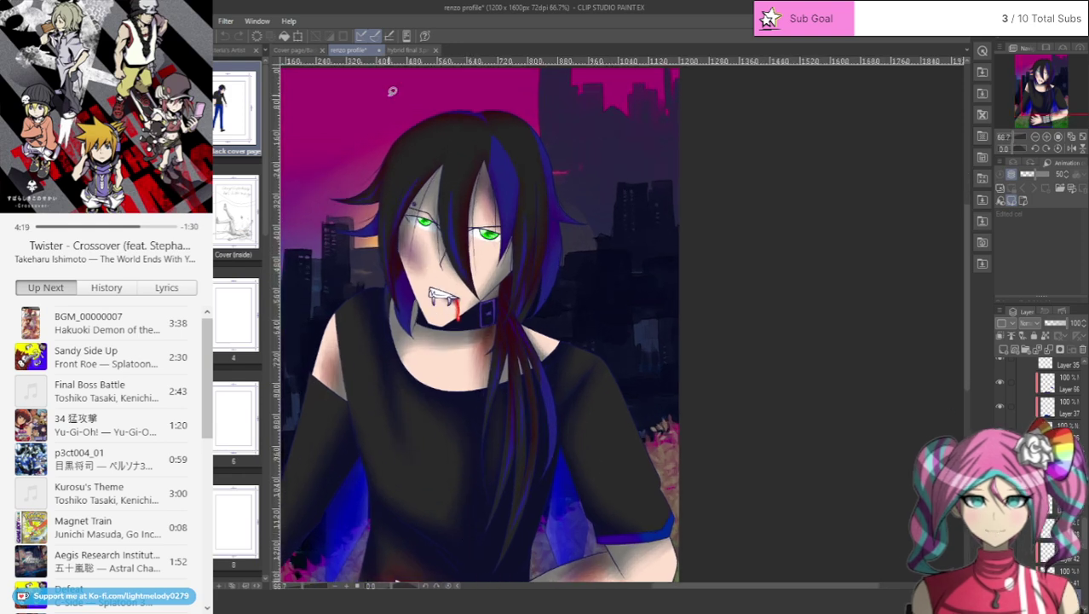
- Return to the back cover page and select Layer 118 in Folder 17, toggling its visibility to identify its contents
click(289, 52)
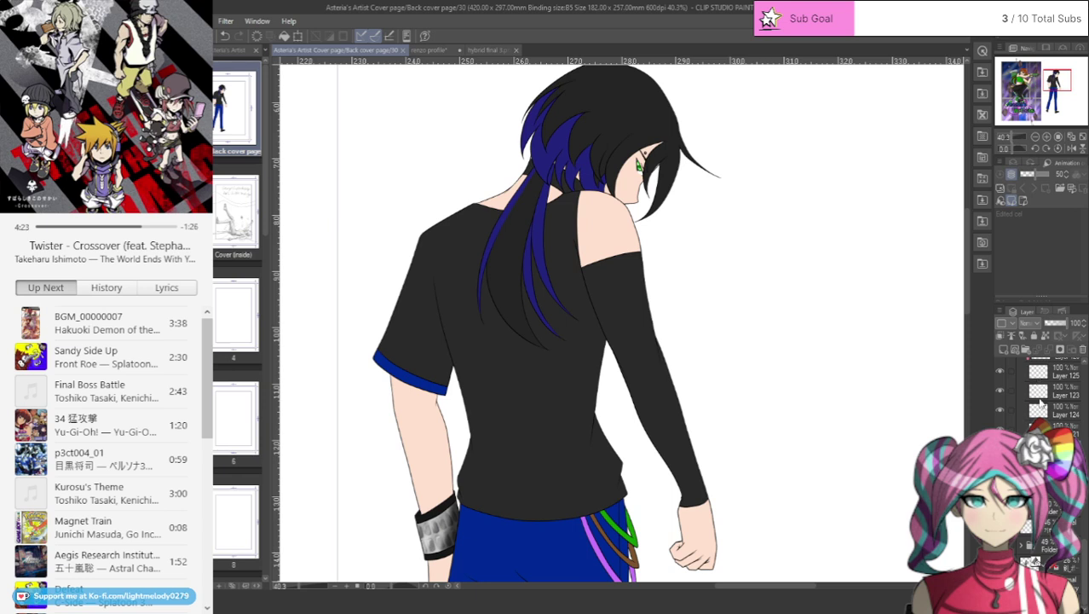
scroll(1041, 401, down, 10)
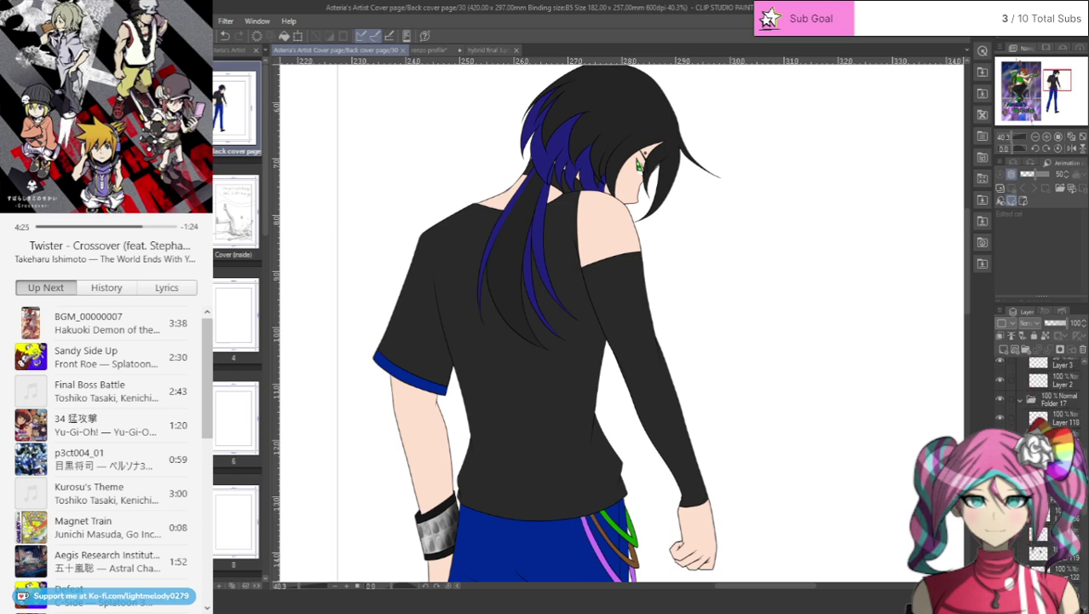
click(1054, 421)
click(999, 418)
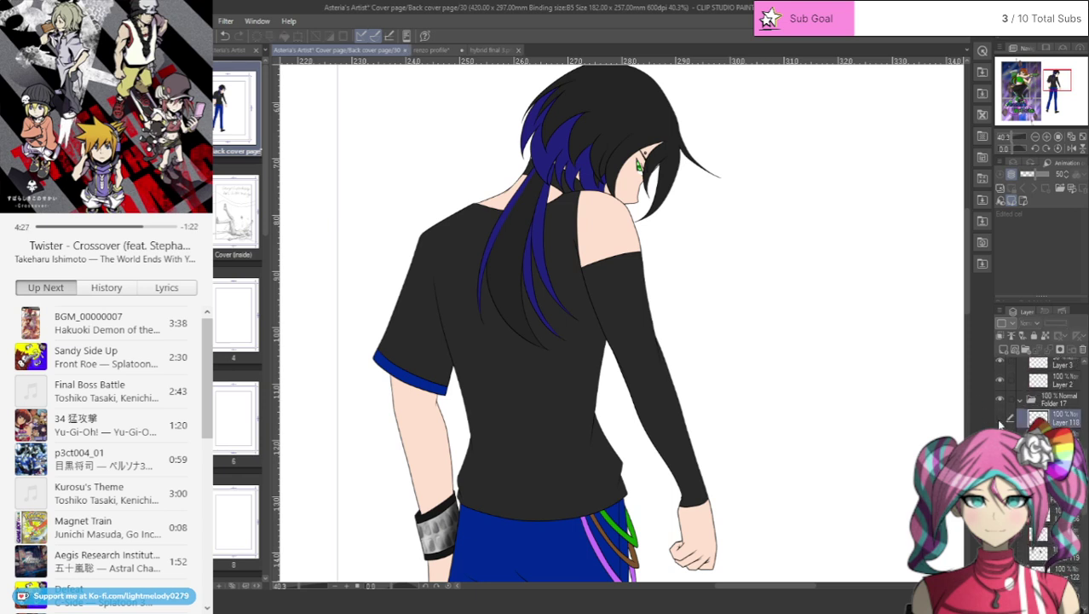
click(999, 419)
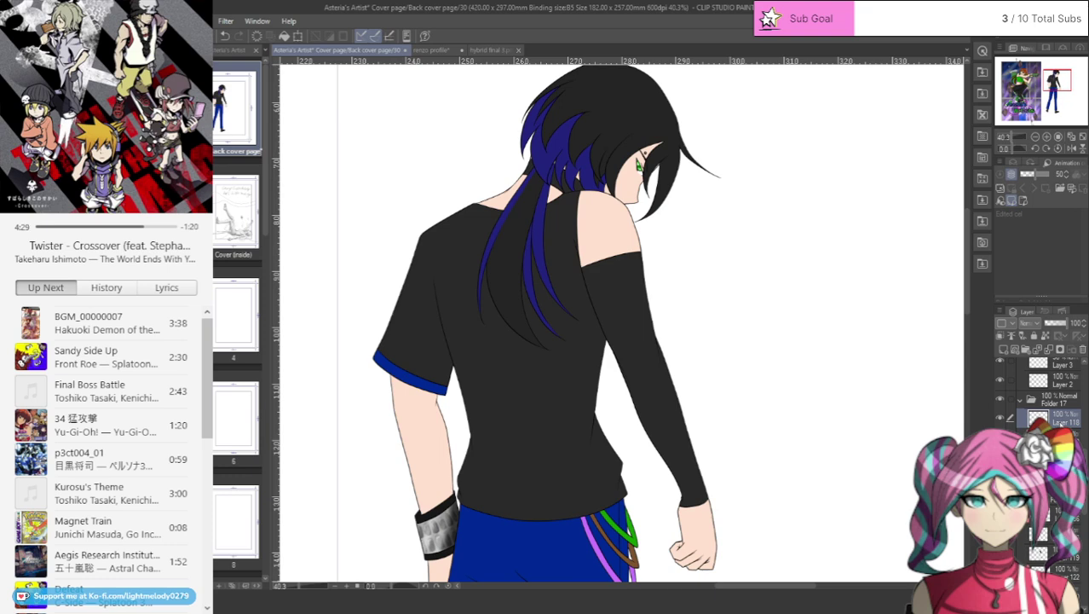
- Recheck the renzo profile reference, and add a new clipping layer above Layer 118 on the back cover page
click(445, 53)
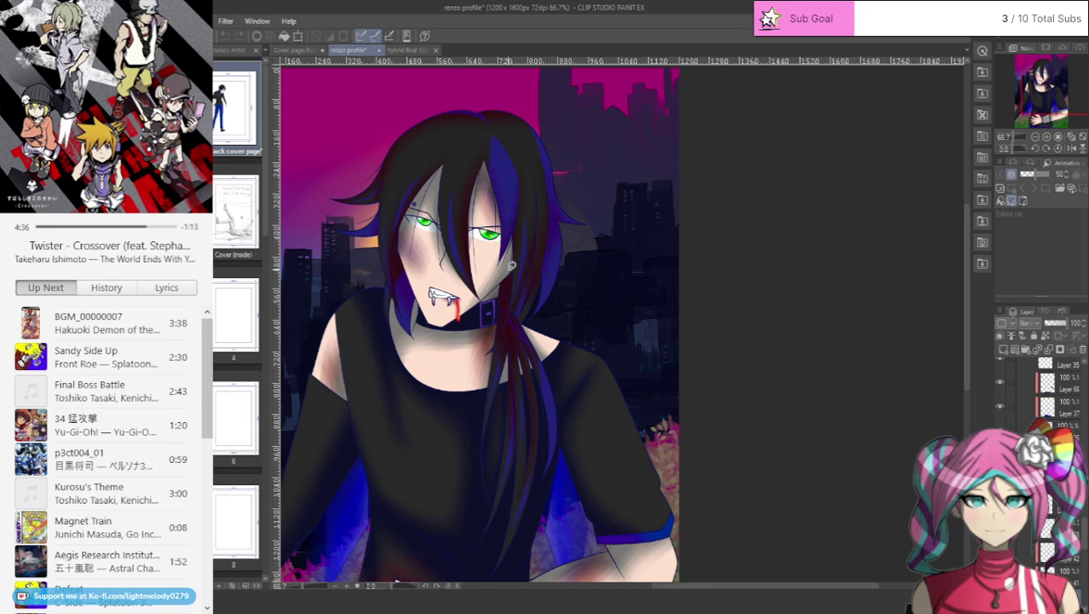
click(298, 49)
scroll(522, 170, up, 5)
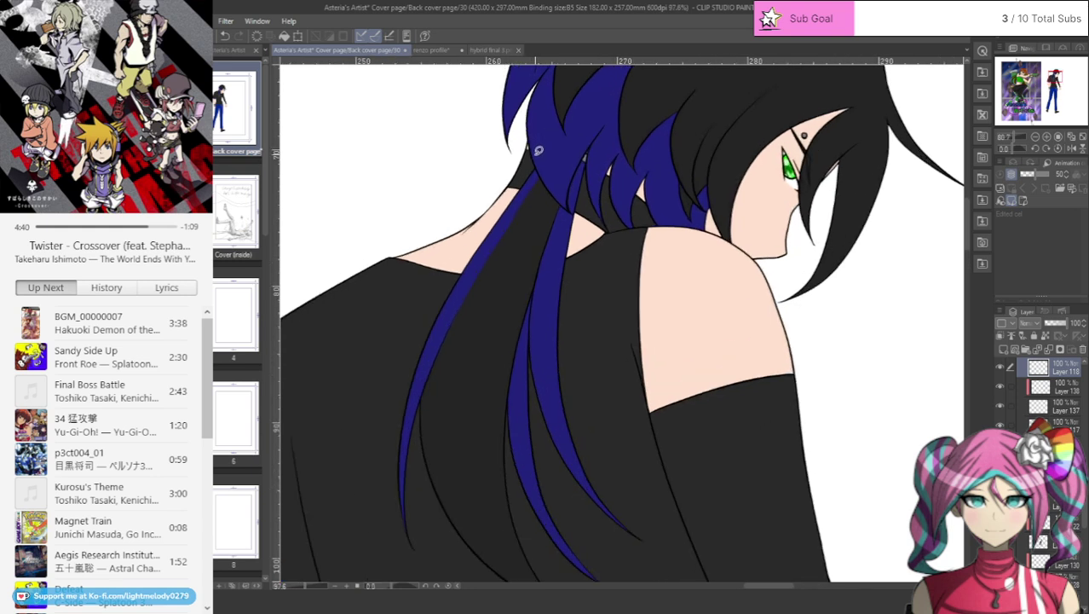
scroll(1056, 404, up, 2)
click(1003, 349)
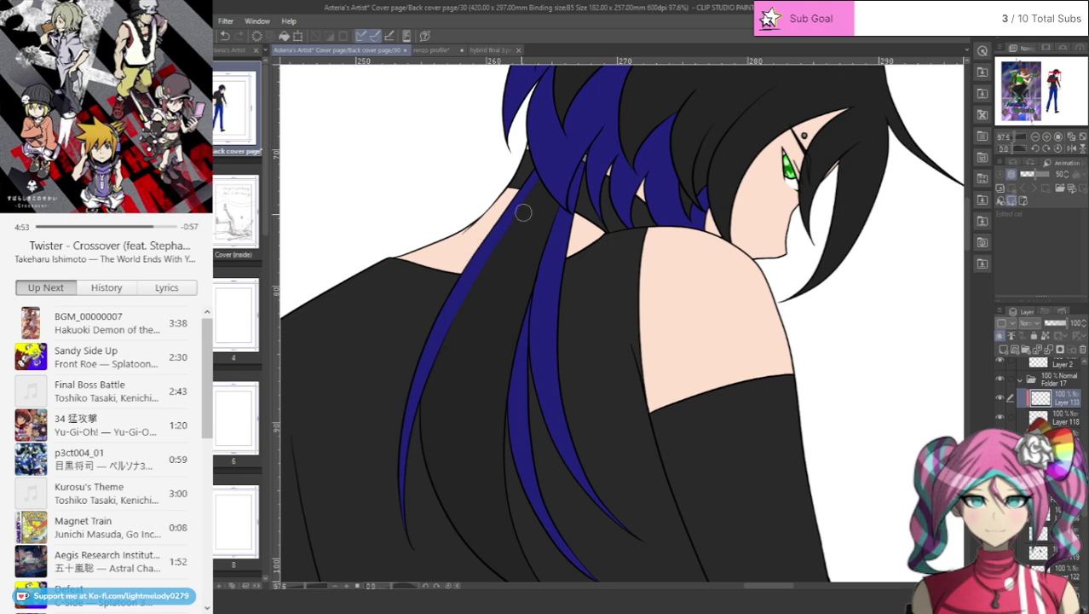
- Shade the bare shoulder with a soft grey shadow along its edge beside the shirt
mouse_move(646, 232)
mouse_down()
mouse_move(647, 323)
mouse_move(669, 401)
mouse_up()
drag(644, 350, 657, 410)
mouse_move(660, 350)
mouse_down()
mouse_move(648, 228)
mouse_move(658, 362)
mouse_up()
drag(646, 234, 670, 401)
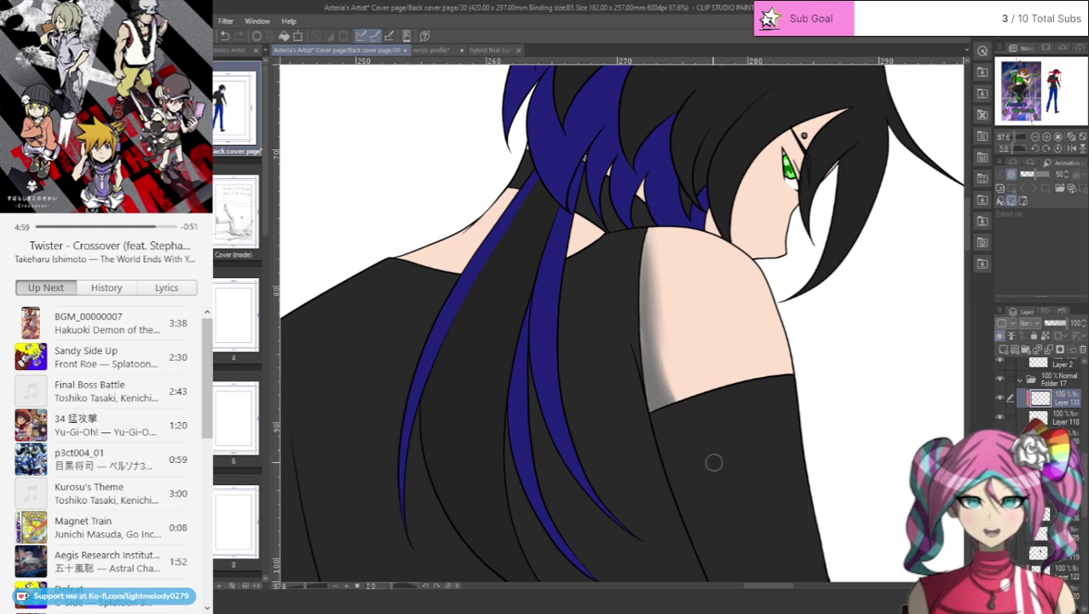
mouse_move(651, 232)
mouse_down()
mouse_move(643, 292)
mouse_move(642, 400)
mouse_move(642, 227)
mouse_move(657, 188)
mouse_move(646, 252)
mouse_move(658, 335)
mouse_move(654, 229)
mouse_move(699, 442)
mouse_move(680, 408)
mouse_move(660, 203)
mouse_move(653, 301)
mouse_move(708, 444)
mouse_move(657, 309)
mouse_move(656, 198)
mouse_move(671, 342)
mouse_move(710, 449)
mouse_move(658, 290)
mouse_move(650, 242)
mouse_up()
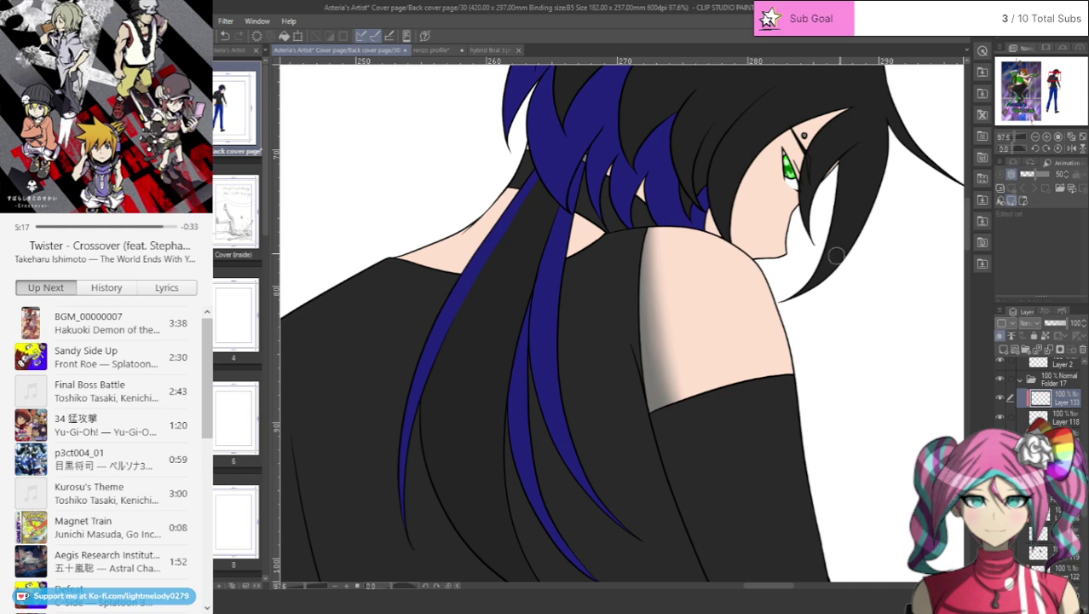
- Shade the clenched hand below the long black sleeve with soft grey along the inner wrist, thumb and lower finger edges
drag(968, 235, 988, 310)
drag(780, 586, 794, 586)
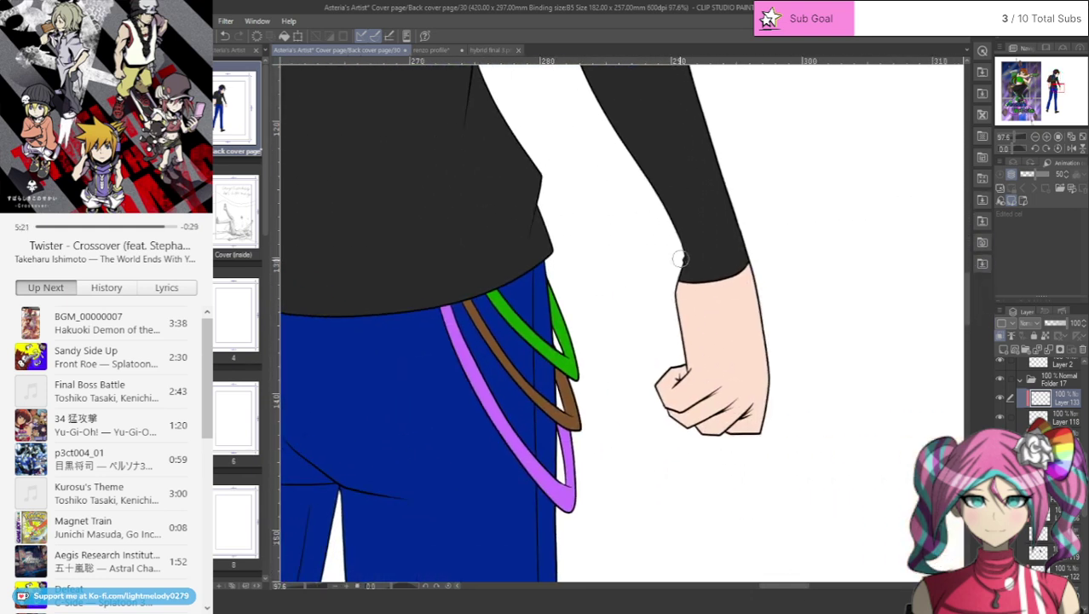
mouse_move(680, 287)
mouse_down()
mouse_move(697, 372)
mouse_move(676, 390)
mouse_move(666, 376)
mouse_move(692, 364)
mouse_move(676, 379)
mouse_move(689, 365)
mouse_move(684, 378)
mouse_move(687, 283)
mouse_move(682, 305)
mouse_move(711, 264)
mouse_move(690, 322)
mouse_move(689, 285)
mouse_move(692, 384)
mouse_move(706, 365)
mouse_move(665, 402)
mouse_move(685, 385)
mouse_move(659, 385)
mouse_move(670, 419)
mouse_move(662, 382)
mouse_up()
mouse_move(689, 428)
mouse_down()
mouse_move(733, 446)
mouse_move(679, 416)
mouse_move(757, 442)
mouse_move(735, 435)
mouse_move(752, 409)
mouse_move(723, 441)
mouse_move(754, 404)
mouse_move(725, 435)
mouse_up()
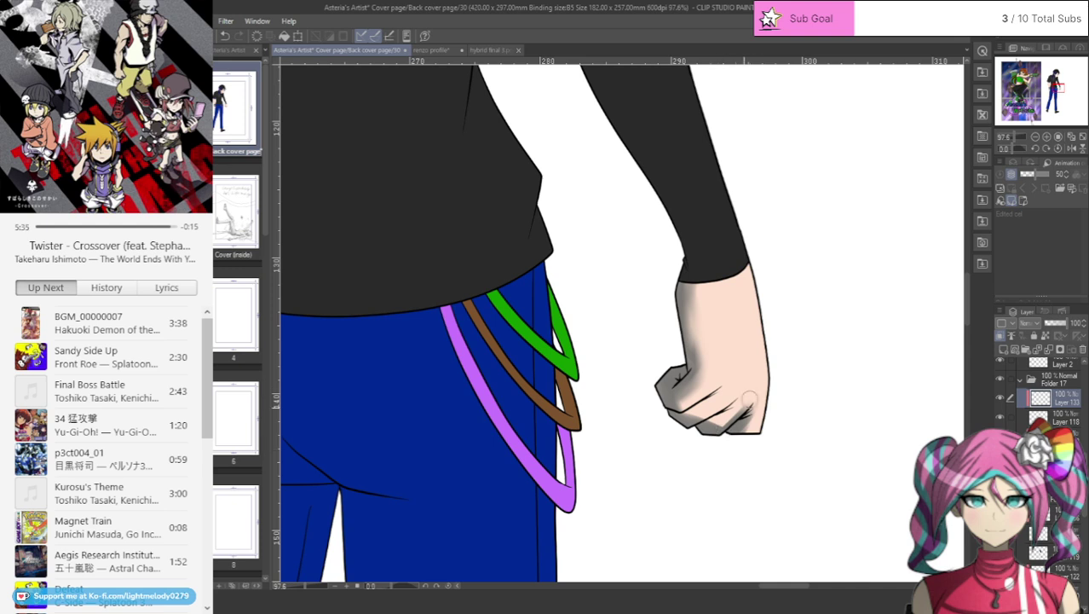
mouse_move(749, 397)
mouse_down()
mouse_move(740, 442)
mouse_move(748, 423)
mouse_move(738, 399)
mouse_move(695, 430)
mouse_move(740, 381)
mouse_move(679, 431)
mouse_move(733, 395)
mouse_move(681, 415)
mouse_move(692, 413)
mouse_move(680, 425)
mouse_move(703, 374)
mouse_move(678, 400)
mouse_move(699, 381)
mouse_move(698, 267)
mouse_move(685, 361)
mouse_move(685, 306)
mouse_move(702, 276)
mouse_move(686, 286)
mouse_move(708, 266)
mouse_move(693, 336)
mouse_move(705, 277)
mouse_move(698, 393)
mouse_move(746, 410)
mouse_move(749, 395)
mouse_move(708, 444)
mouse_move(748, 397)
mouse_move(721, 428)
mouse_move(770, 404)
mouse_move(761, 385)
mouse_move(727, 425)
mouse_move(758, 385)
mouse_move(737, 397)
mouse_move(734, 386)
mouse_move(702, 412)
mouse_move(718, 369)
mouse_move(690, 389)
mouse_move(684, 322)
mouse_move(706, 383)
mouse_move(692, 345)
mouse_up()
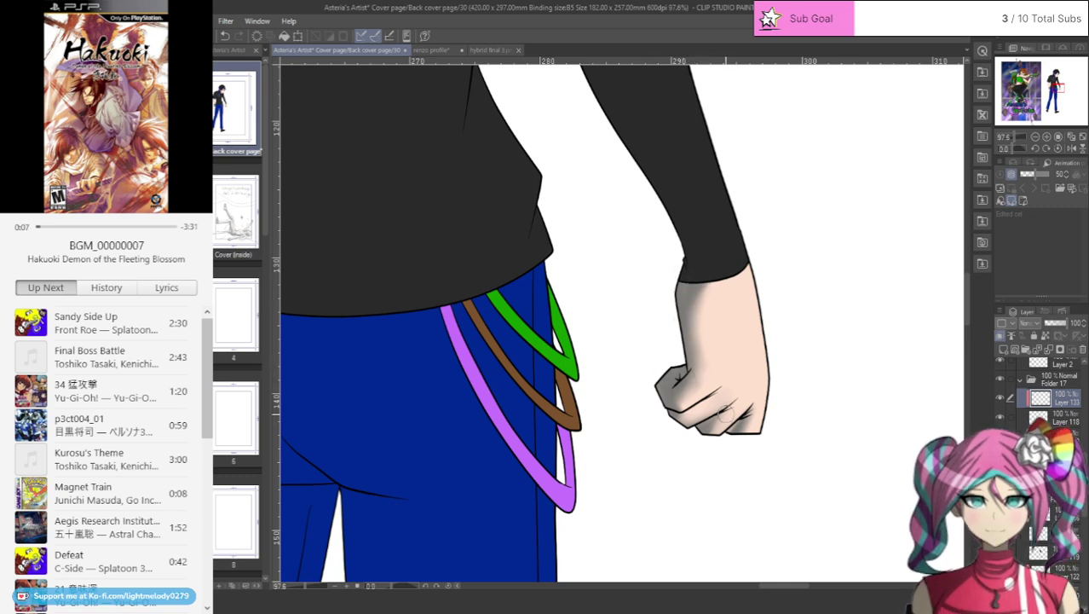
drag(750, 416, 735, 425)
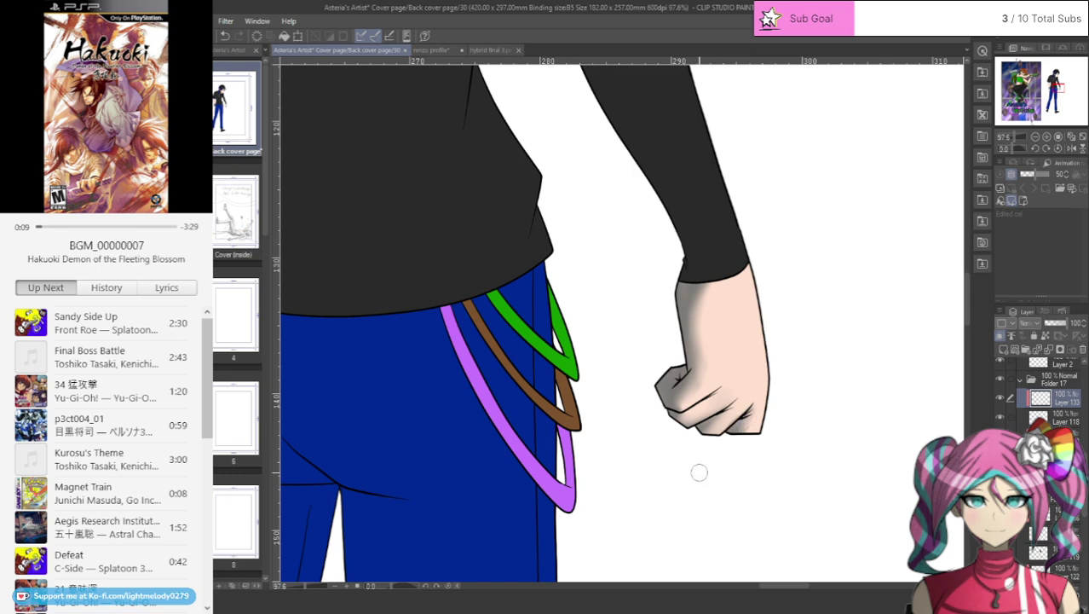
- Refine the grey shading around the fist's outermost finger creases and along the lower edges of the last two fingers
scroll(702, 467, up, 5)
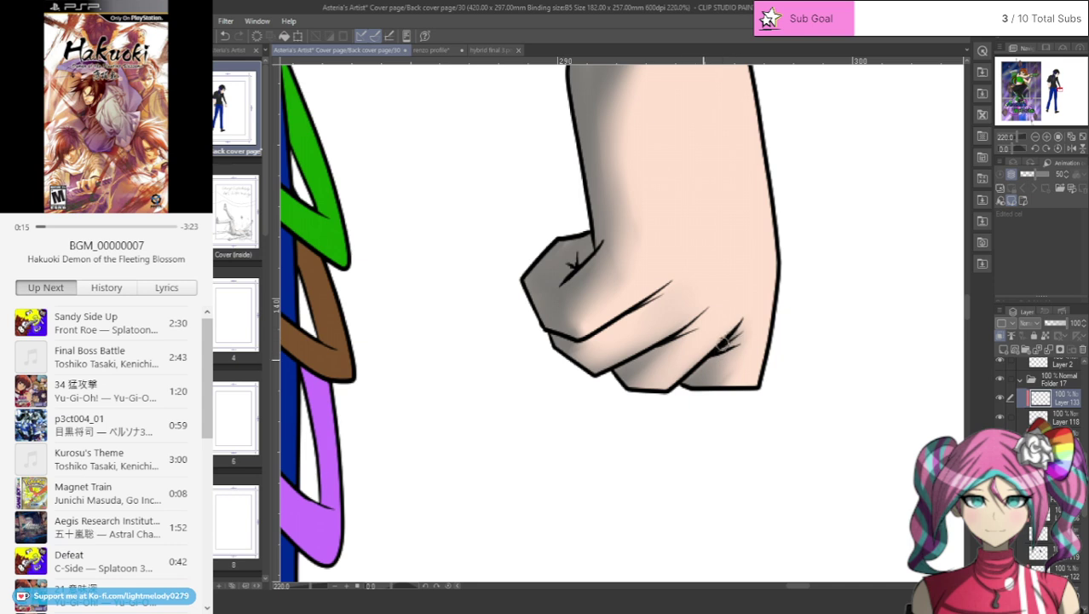
mouse_move(729, 341)
mouse_down()
mouse_move(672, 387)
mouse_move(737, 339)
mouse_move(734, 317)
mouse_move(657, 383)
mouse_move(709, 362)
mouse_move(644, 393)
mouse_move(623, 375)
mouse_move(671, 388)
mouse_move(613, 386)
mouse_move(681, 387)
mouse_up()
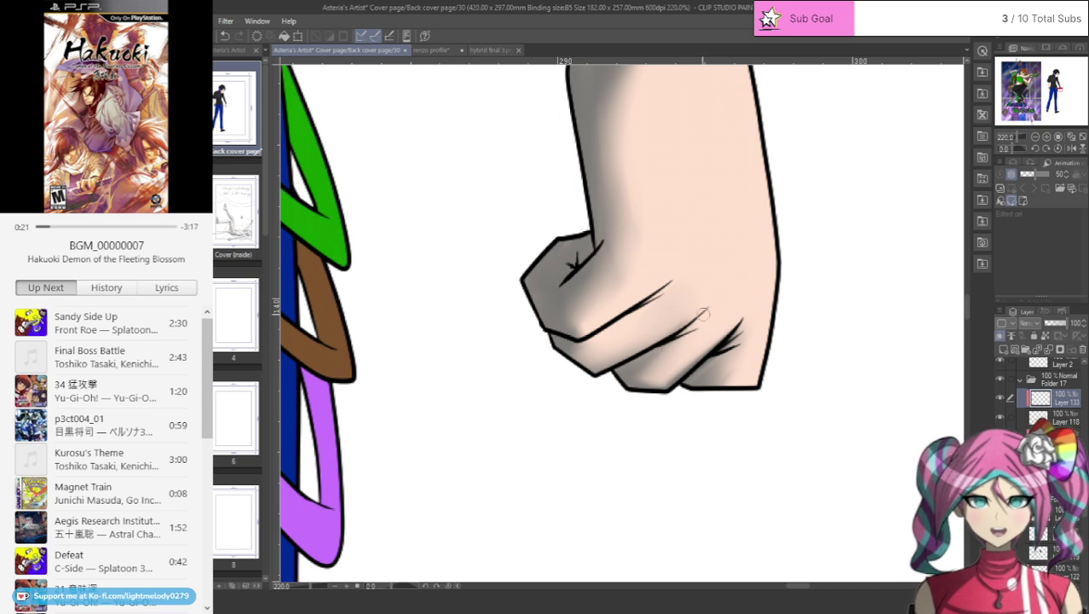
drag(682, 334, 715, 316)
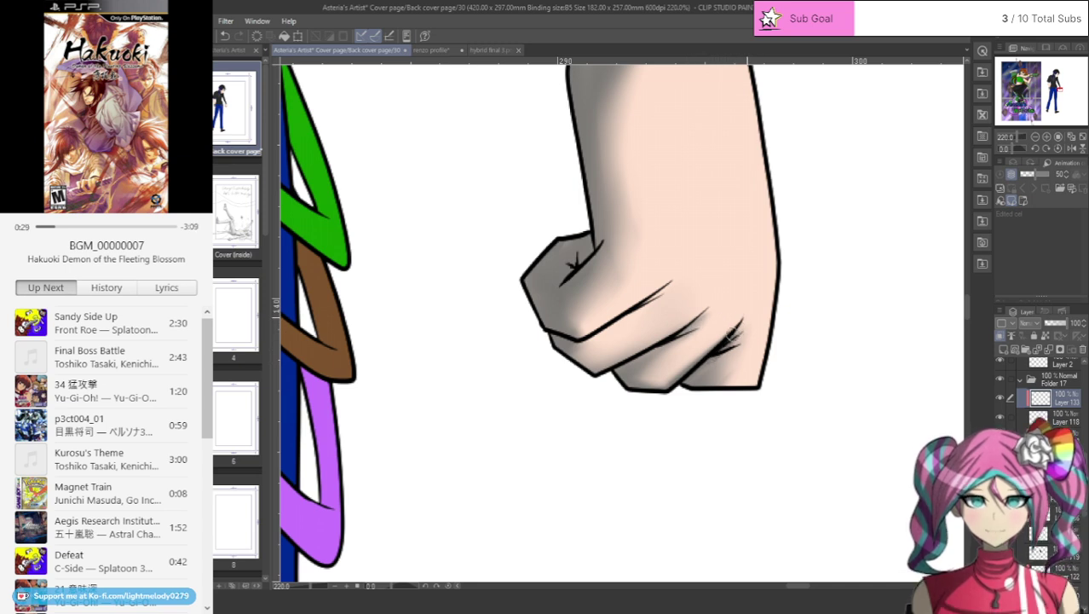
drag(731, 334, 743, 318)
drag(676, 376, 749, 308)
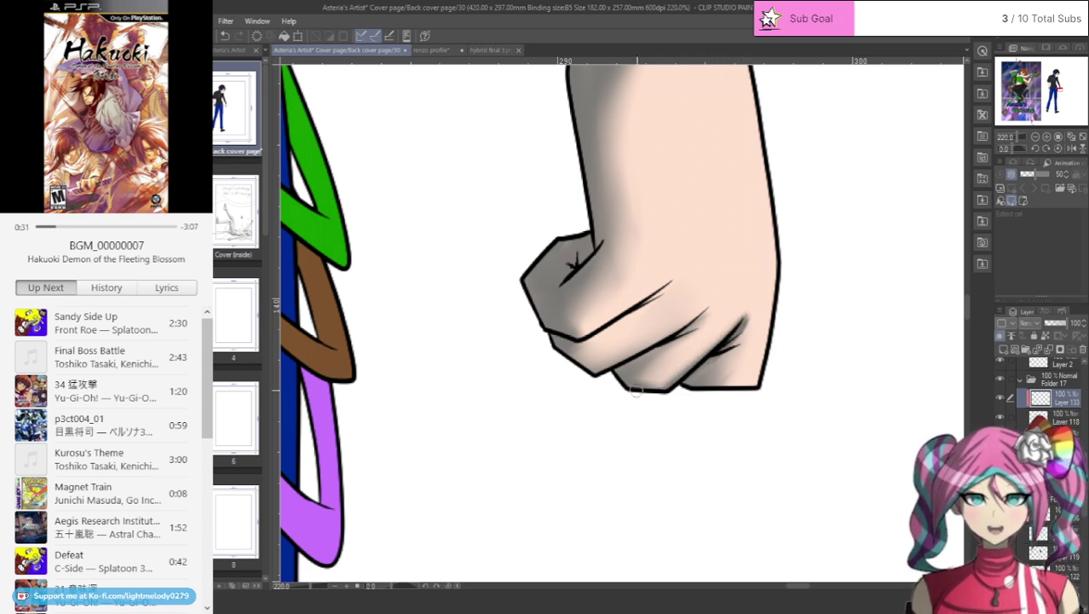
drag(668, 341, 624, 369)
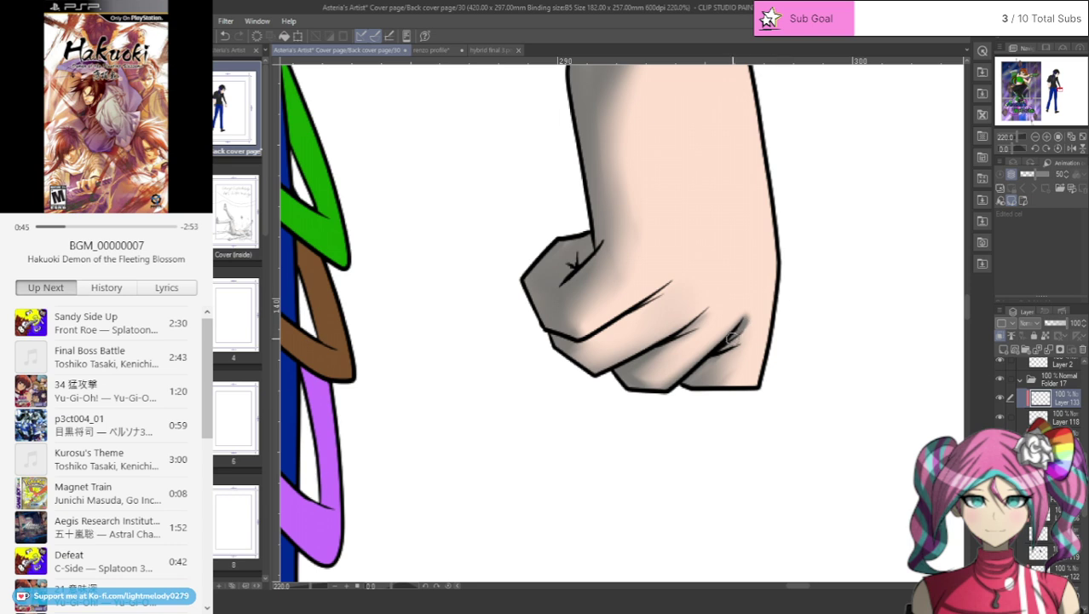
drag(734, 338, 694, 372)
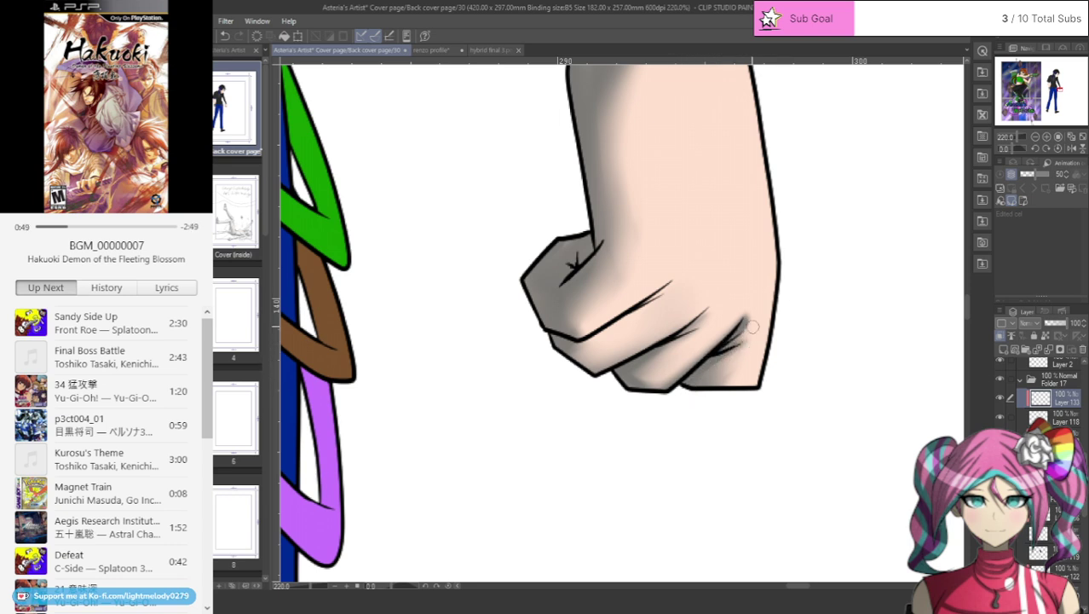
drag(752, 326, 716, 355)
- Deepen and soften the shadows along the fist's middle and upper finger creases up to the knuckles
mouse_move(693, 324)
mouse_down()
mouse_move(720, 307)
mouse_move(623, 369)
mouse_move(679, 339)
mouse_move(656, 357)
mouse_up()
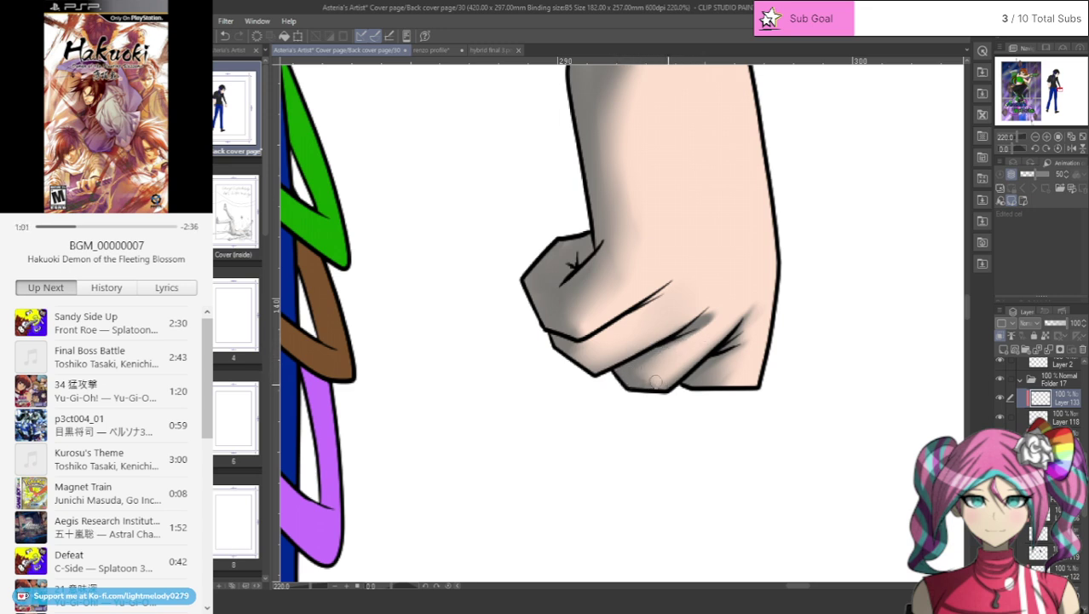
drag(706, 314, 731, 298)
mouse_move(584, 339)
mouse_down()
mouse_move(699, 278)
mouse_move(651, 314)
mouse_move(665, 314)
mouse_move(565, 355)
mouse_move(610, 335)
mouse_move(578, 349)
mouse_up()
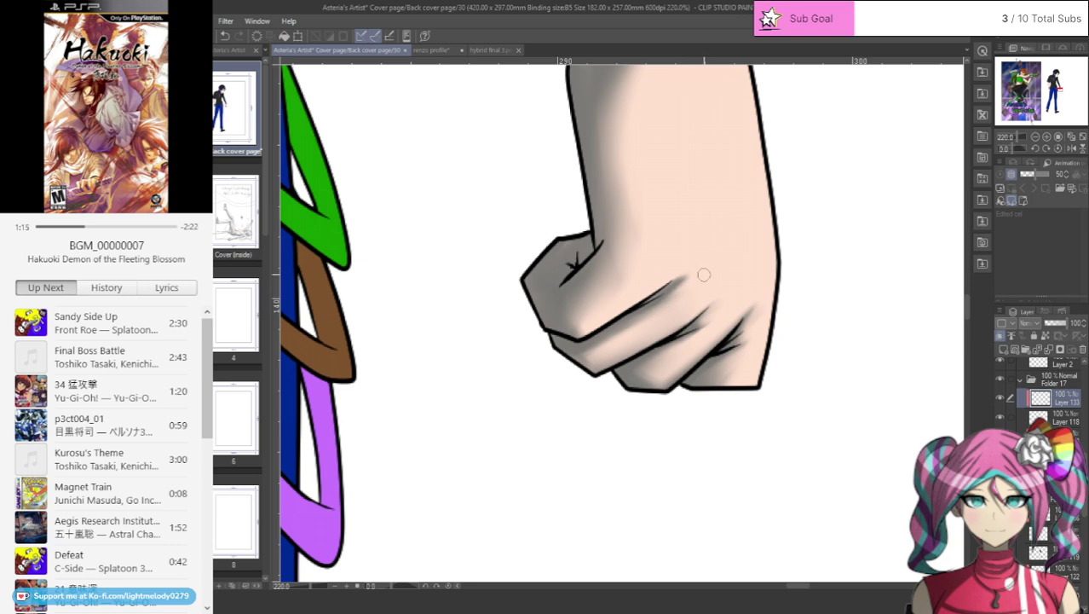
mouse_move(704, 275)
mouse_down()
mouse_move(648, 308)
mouse_move(697, 277)
mouse_move(653, 296)
mouse_move(673, 288)
mouse_move(635, 318)
mouse_up()
drag(680, 288, 630, 324)
drag(676, 283, 695, 265)
- Find the layer holding the neck and face skin and add a new clipping layer above it for shading
scroll(536, 270, down, 8)
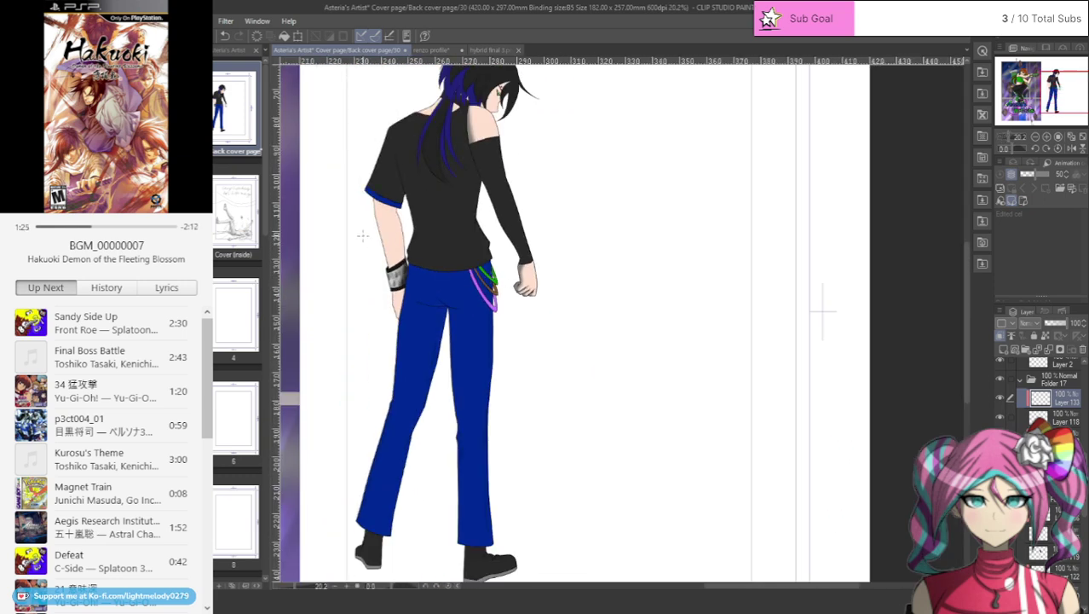
scroll(362, 236, up, 2)
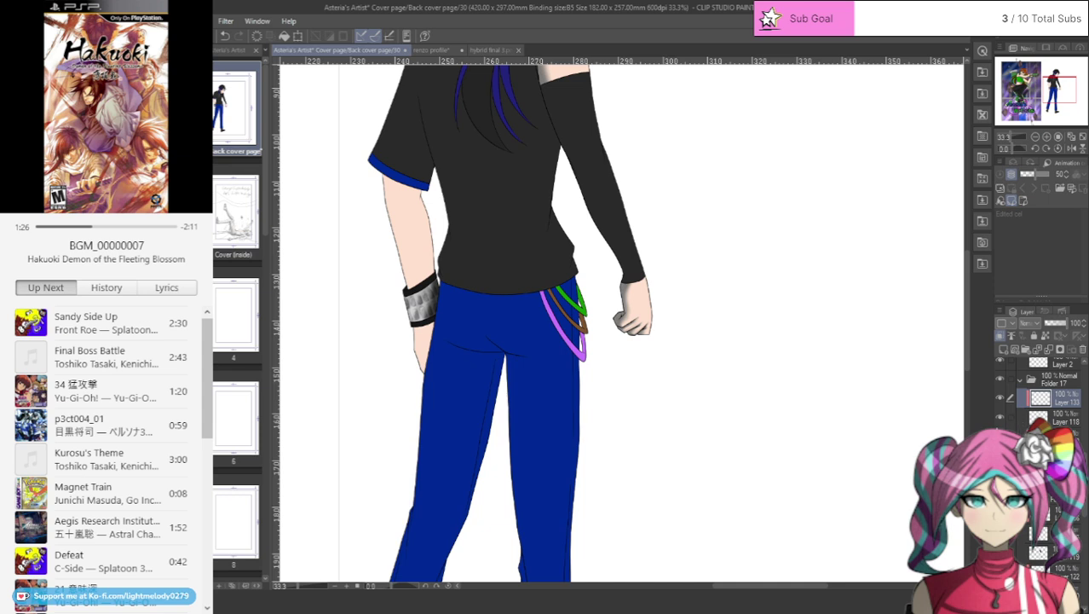
click(1000, 417)
click(1000, 417)
click(1049, 443)
shift+click(1049, 511)
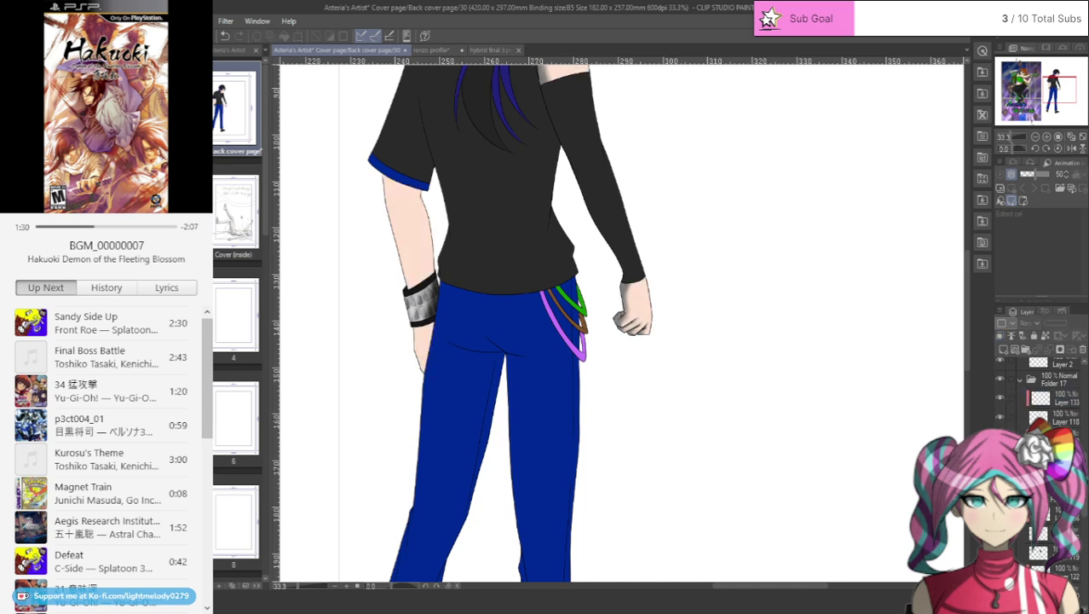
click(1049, 512)
- Shade the neck and the skin gaps between the hair strands with soft grey shadows beneath the hair
drag(966, 359, 975, 277)
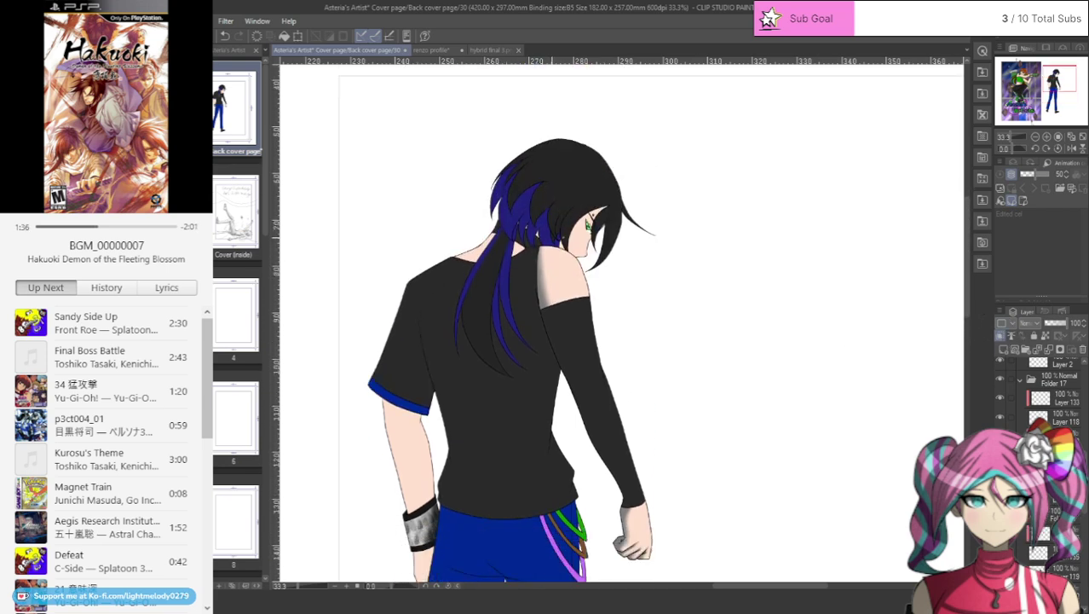
scroll(484, 198, up, 4)
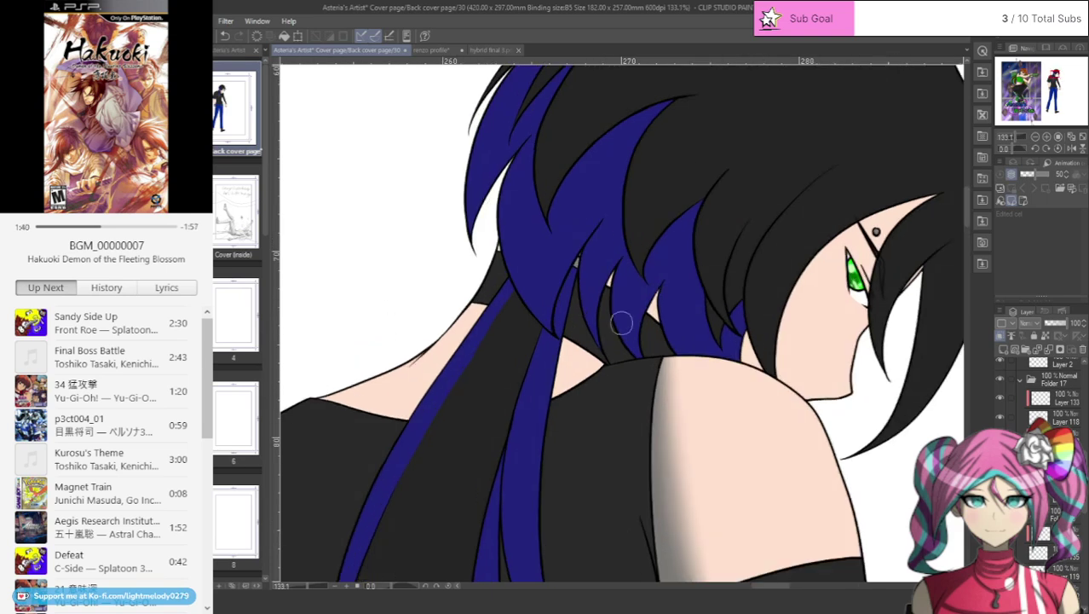
mouse_move(556, 320)
mouse_down()
mouse_move(555, 415)
mouse_move(586, 304)
mouse_move(561, 321)
mouse_move(621, 367)
mouse_move(570, 330)
mouse_move(606, 364)
mouse_move(563, 341)
mouse_move(584, 378)
mouse_move(564, 398)
mouse_up()
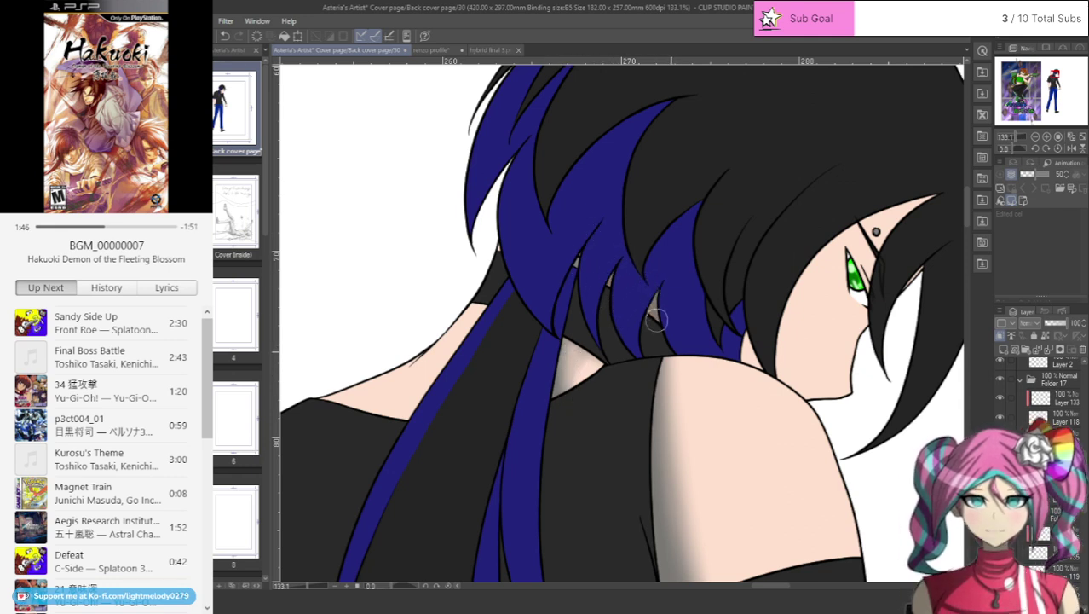
mouse_move(482, 294)
mouse_down()
mouse_move(472, 332)
mouse_move(418, 406)
mouse_move(353, 427)
mouse_move(474, 294)
mouse_move(429, 372)
mouse_move(373, 393)
mouse_move(489, 283)
mouse_move(436, 376)
mouse_move(385, 397)
mouse_move(490, 282)
mouse_move(409, 382)
mouse_up()
drag(474, 300, 368, 425)
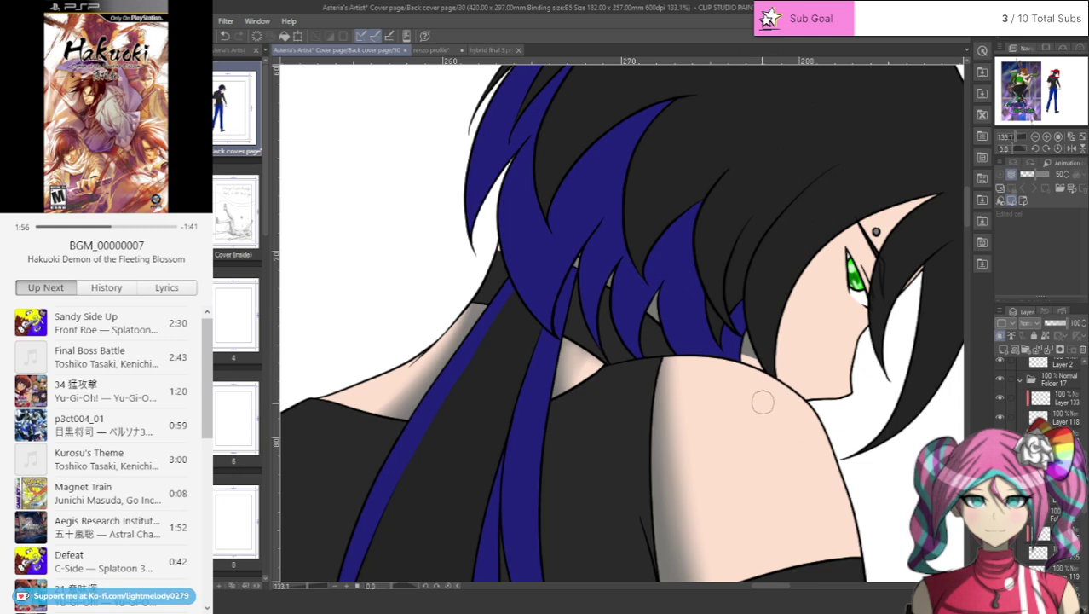
- Shade the face with a soft grey shadow following the hairline from the forehead down to the jaw
mouse_move(759, 362)
mouse_down()
mouse_move(819, 420)
mouse_move(785, 372)
mouse_move(782, 327)
mouse_move(797, 260)
mouse_up()
mouse_move(943, 183)
mouse_down()
mouse_move(876, 212)
mouse_move(787, 279)
mouse_up()
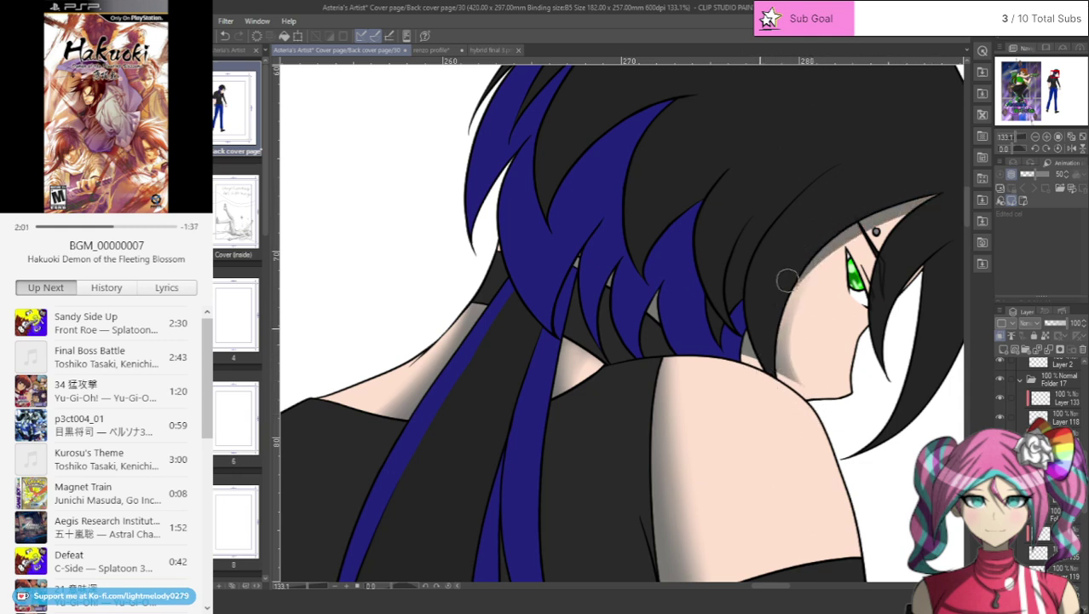
drag(907, 215, 797, 287)
drag(834, 238, 794, 397)
drag(824, 280, 807, 409)
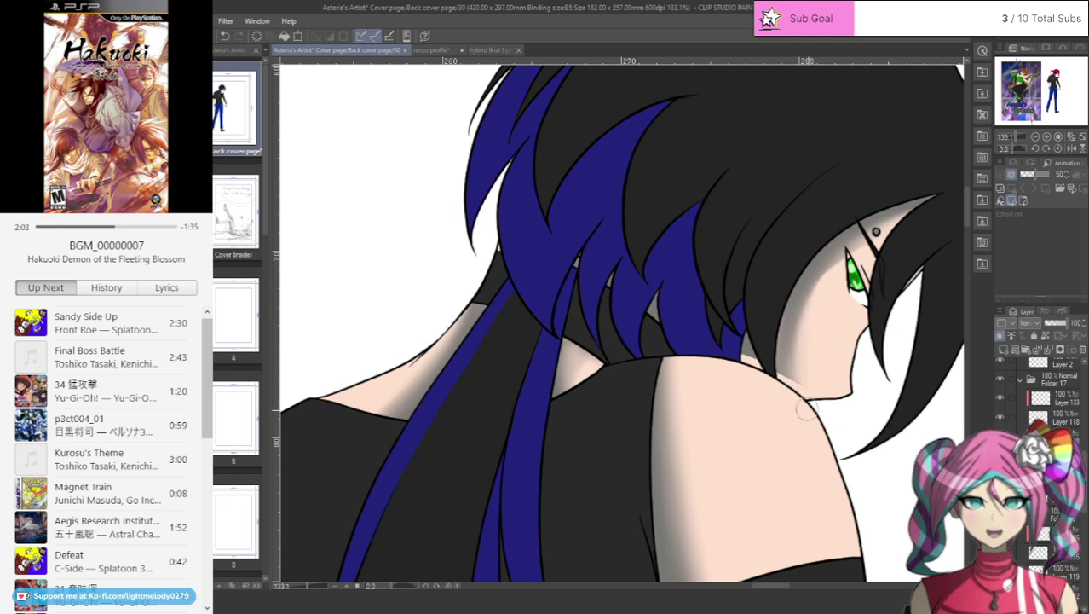
mouse_move(904, 209)
mouse_down()
mouse_move(857, 239)
mouse_move(796, 401)
mouse_up()
- Reselect the neck and face shading layer and extend the grey shadow across the forehead around the eyebrow piercing
ctrl+shift+click(760, 431)
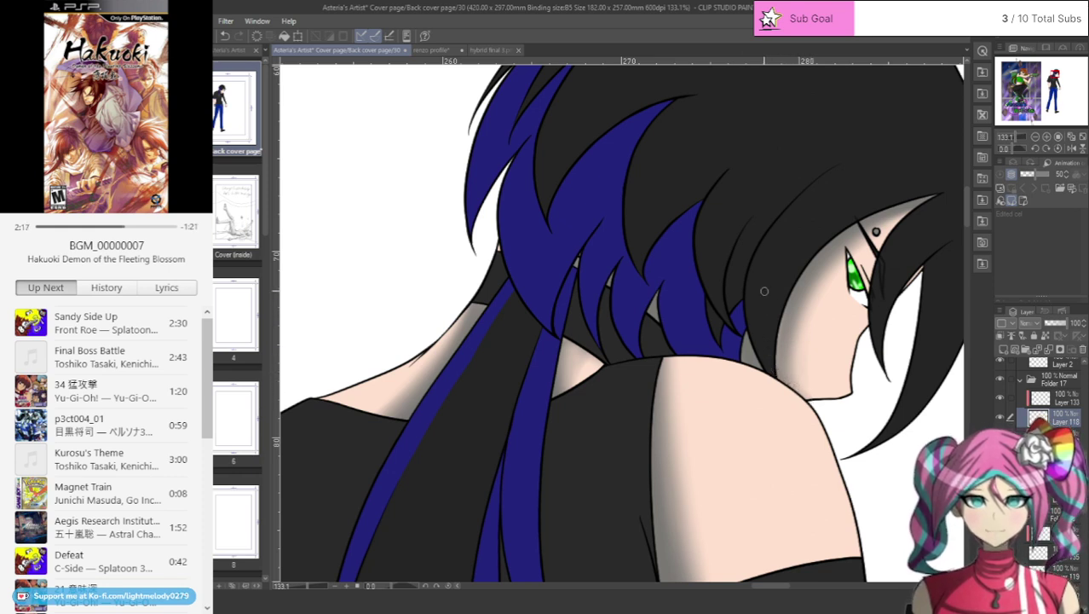
ctrl+shift+click(566, 358)
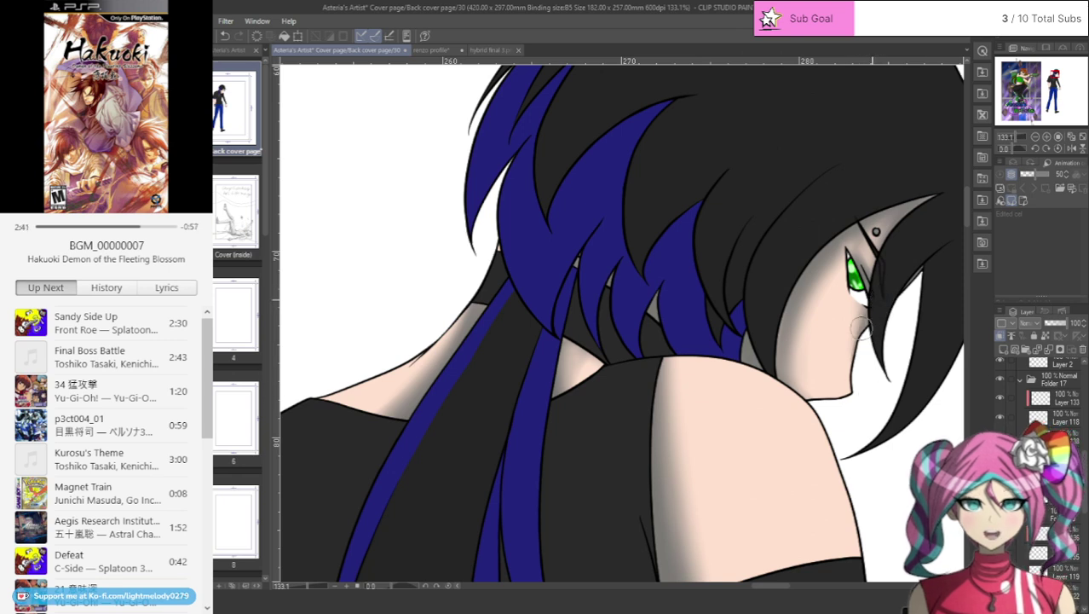
scroll(844, 426, down, 3)
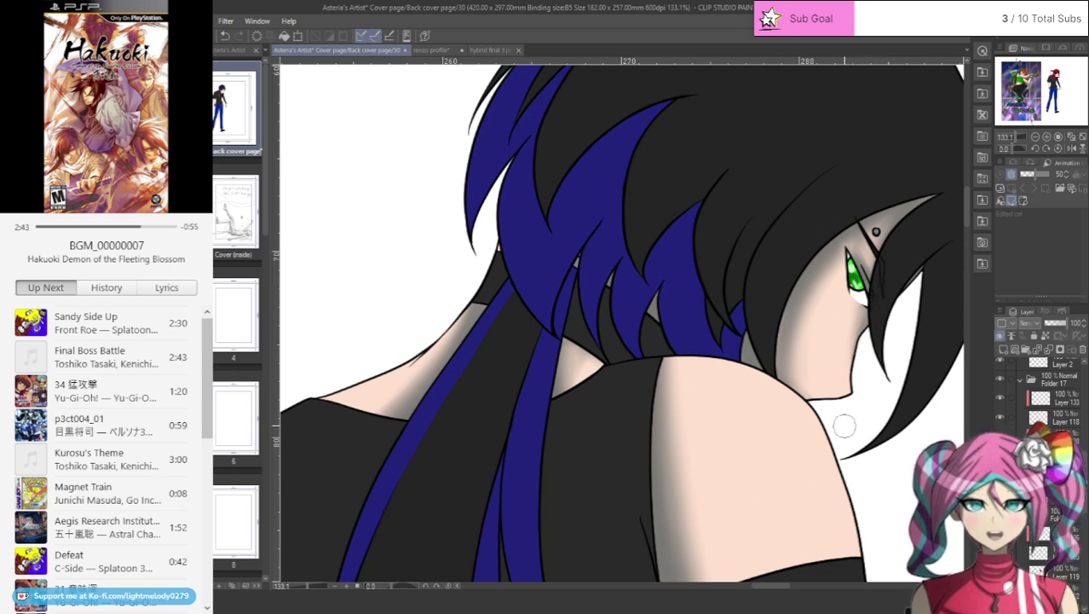
scroll(714, 449, down, 1)
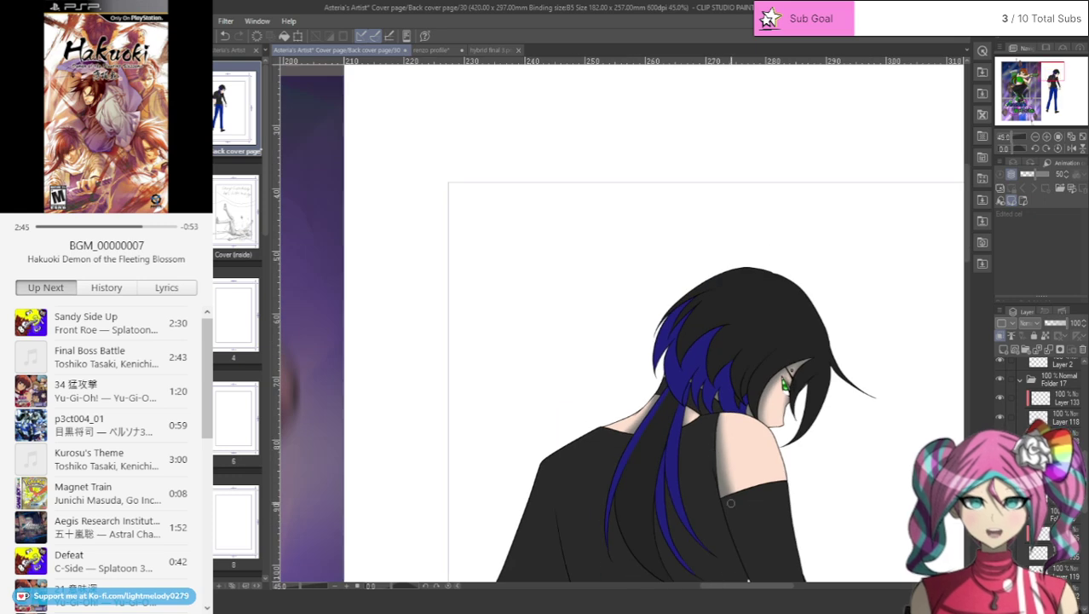
scroll(707, 435, up, 2)
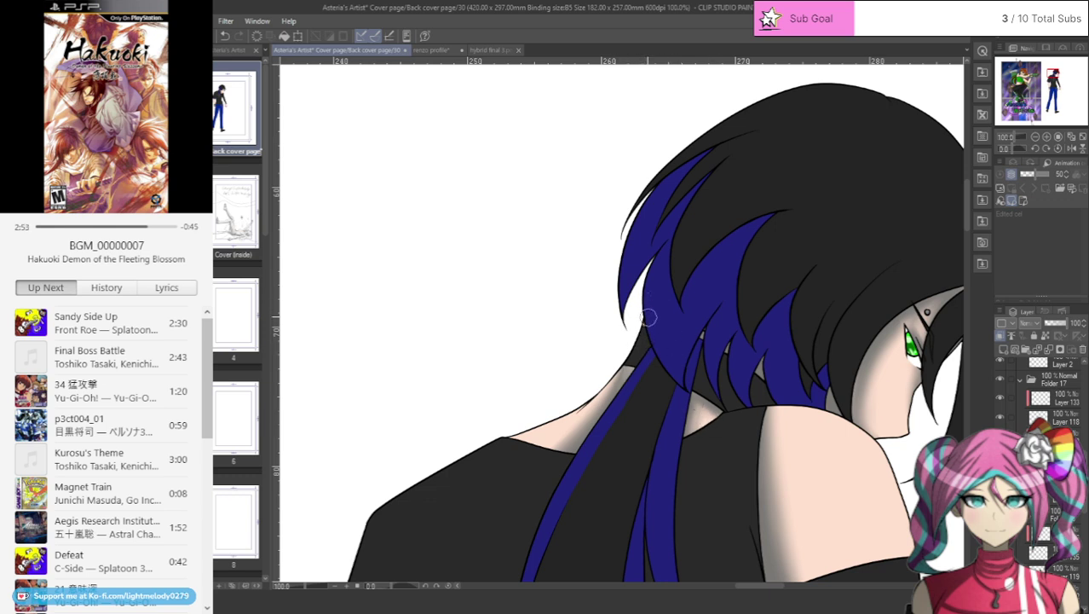
- Touch up the soft grey shadow on the back of the neck and shoulder beside the loose hair strands
drag(637, 362, 526, 529)
drag(602, 412, 544, 447)
mouse_move(644, 346)
mouse_down()
mouse_move(604, 395)
mouse_move(535, 442)
mouse_up()
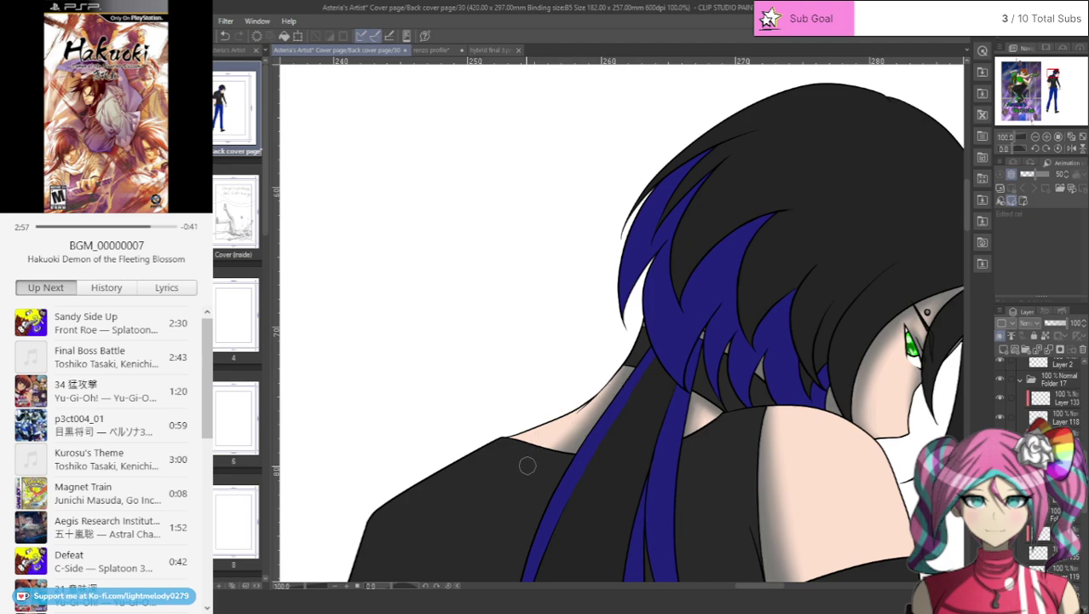
- Select the arm's skin shading layer, Layer 133, and paint grey shadow under the blue sleeve cuff and down the arm's body-facing edge
drag(1020, 108, 1045, 95)
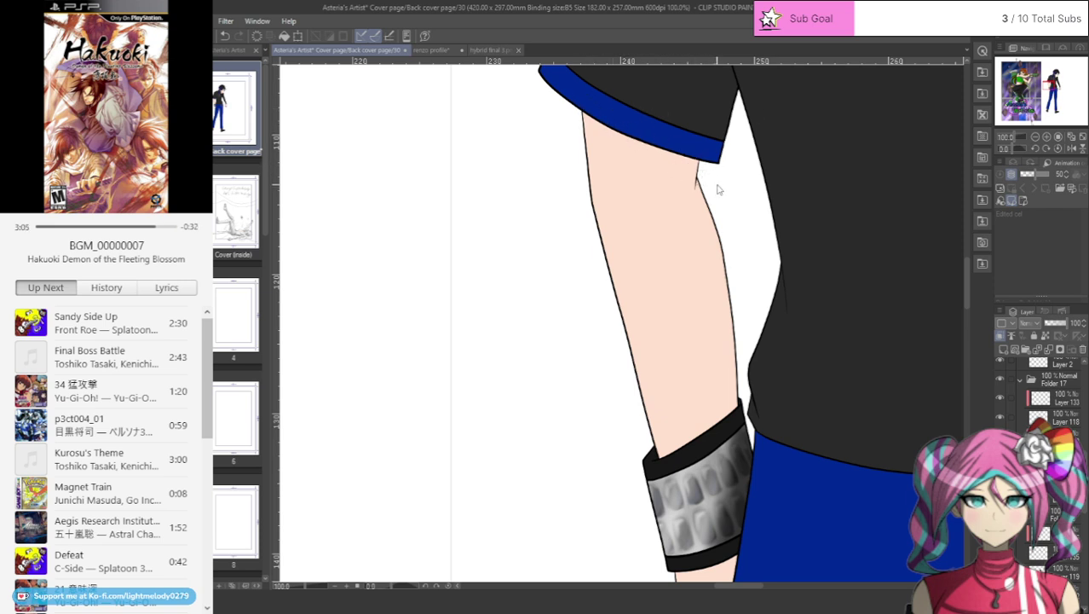
ctrl+shift+click(692, 196)
click(1039, 400)
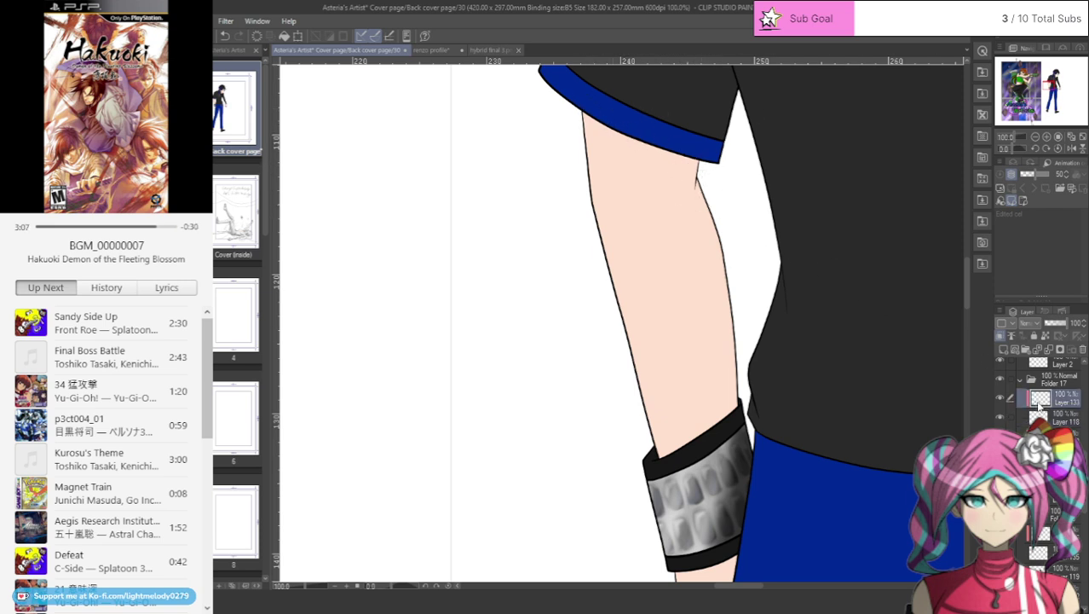
mouse_move(582, 106)
mouse_down()
mouse_move(637, 148)
mouse_move(726, 177)
mouse_move(661, 151)
mouse_move(691, 159)
mouse_up()
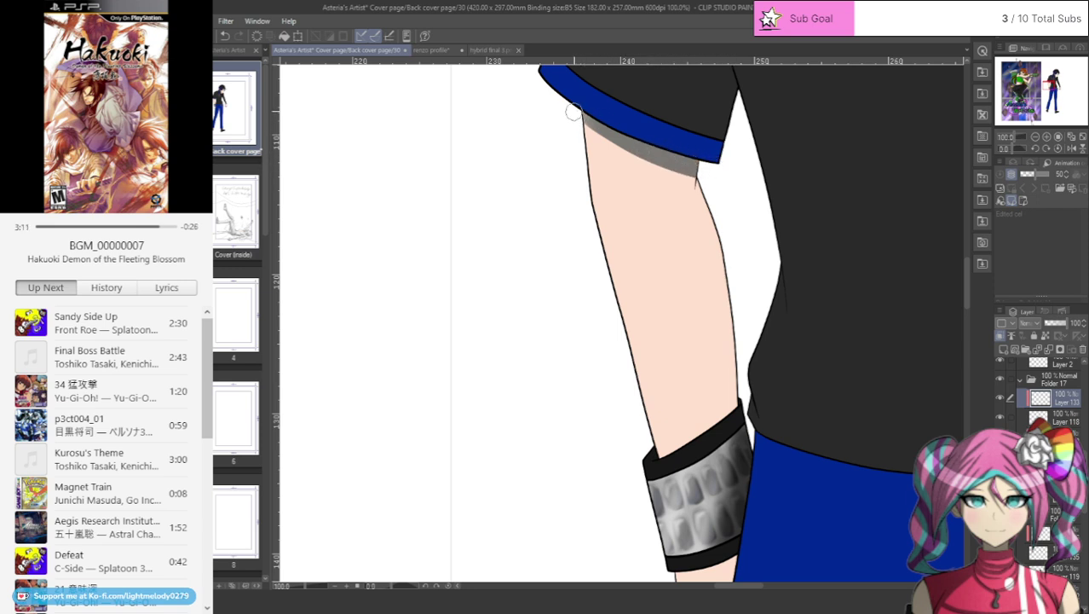
mouse_move(585, 113)
mouse_down()
mouse_move(710, 175)
mouse_move(684, 161)
mouse_move(726, 287)
mouse_move(726, 427)
mouse_move(723, 339)
mouse_move(680, 179)
mouse_up()
drag(589, 121, 672, 177)
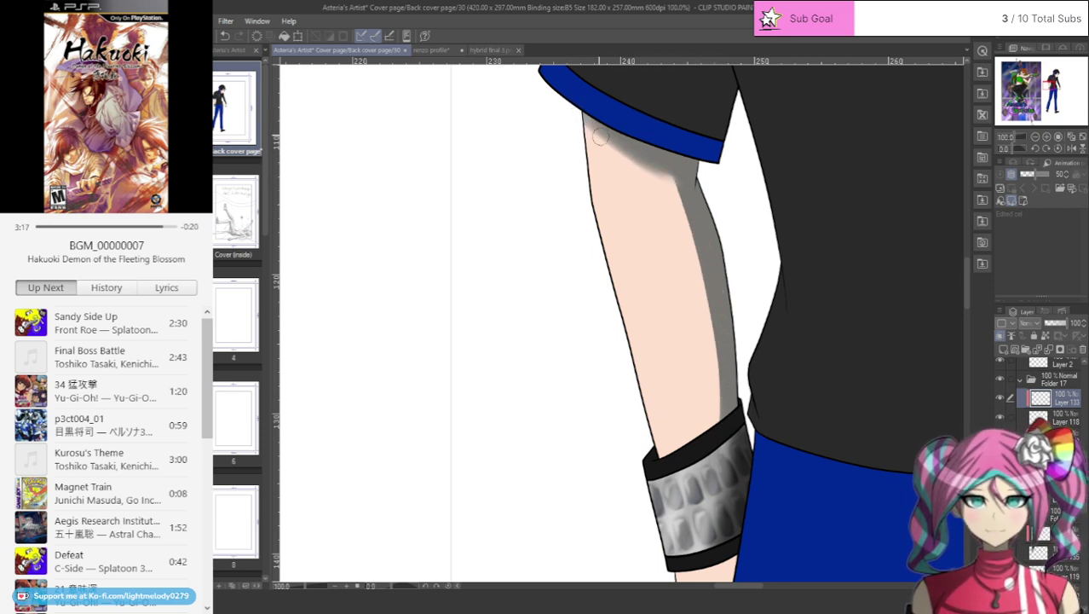
- Blend the arm's grey shadow into a soft gradient from the sleeve cuff down to the wristband
mouse_move(604, 139)
mouse_down()
mouse_move(656, 171)
mouse_move(666, 163)
mouse_move(713, 287)
mouse_up()
drag(666, 166, 713, 367)
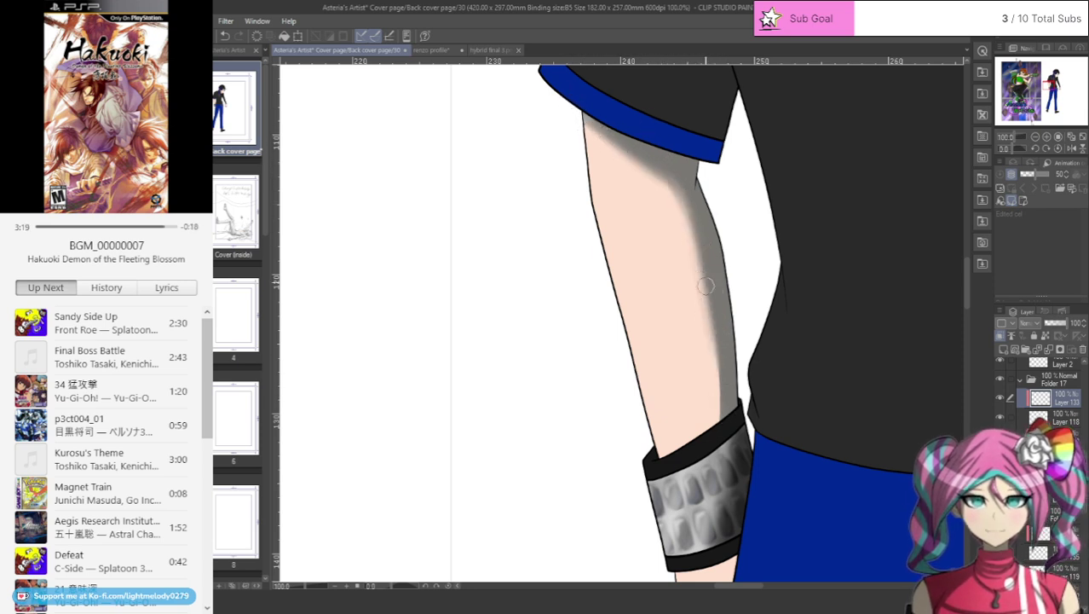
mouse_move(706, 286)
mouse_down()
mouse_move(705, 256)
mouse_move(706, 469)
mouse_move(716, 447)
mouse_move(693, 256)
mouse_move(708, 334)
mouse_move(697, 468)
mouse_move(713, 371)
mouse_move(660, 171)
mouse_move(703, 256)
mouse_move(706, 475)
mouse_move(718, 385)
mouse_move(667, 178)
mouse_up()
mouse_move(708, 259)
mouse_down()
mouse_move(646, 168)
mouse_move(578, 130)
mouse_up()
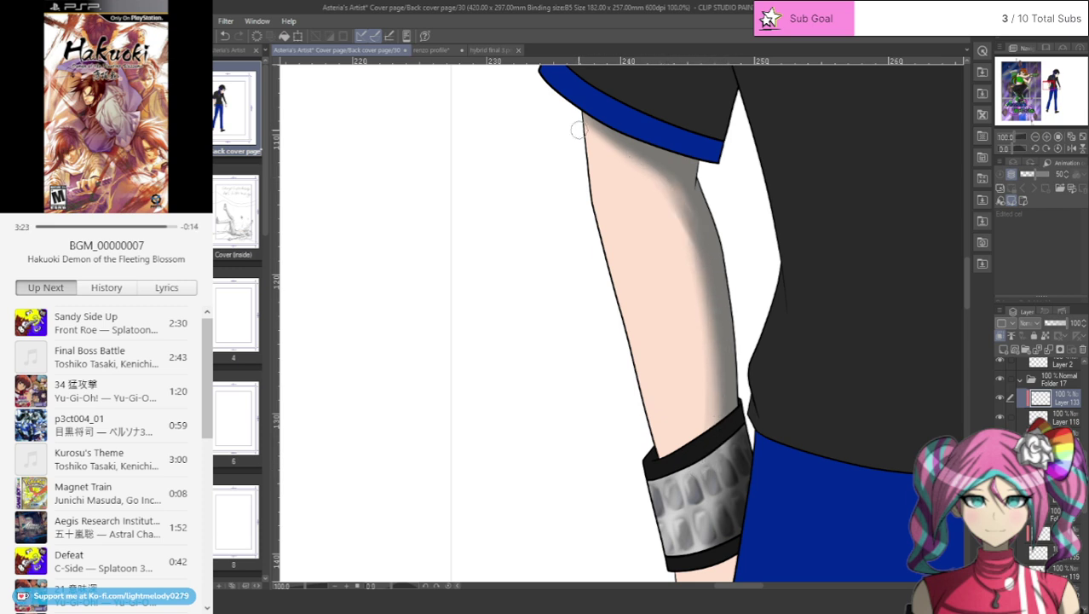
mouse_move(652, 162)
mouse_down()
mouse_move(668, 173)
mouse_move(645, 157)
mouse_move(687, 238)
mouse_up()
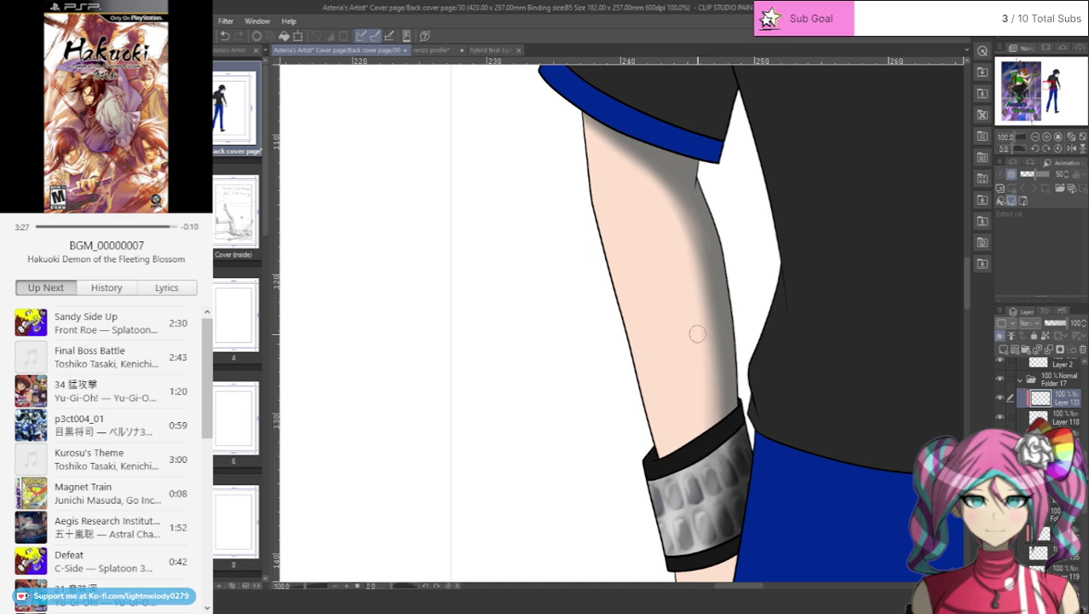
drag(687, 230, 627, 162)
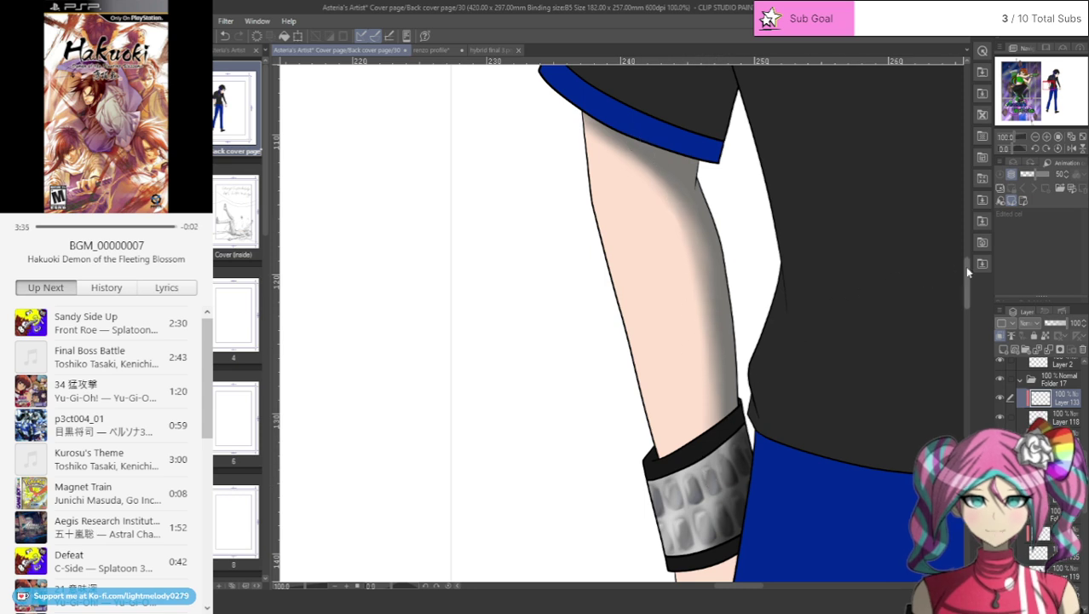
- Shade the wrist below the wristband with soft grey shadow along the band and the edge beside the trousers
scroll(969, 277, down, 2)
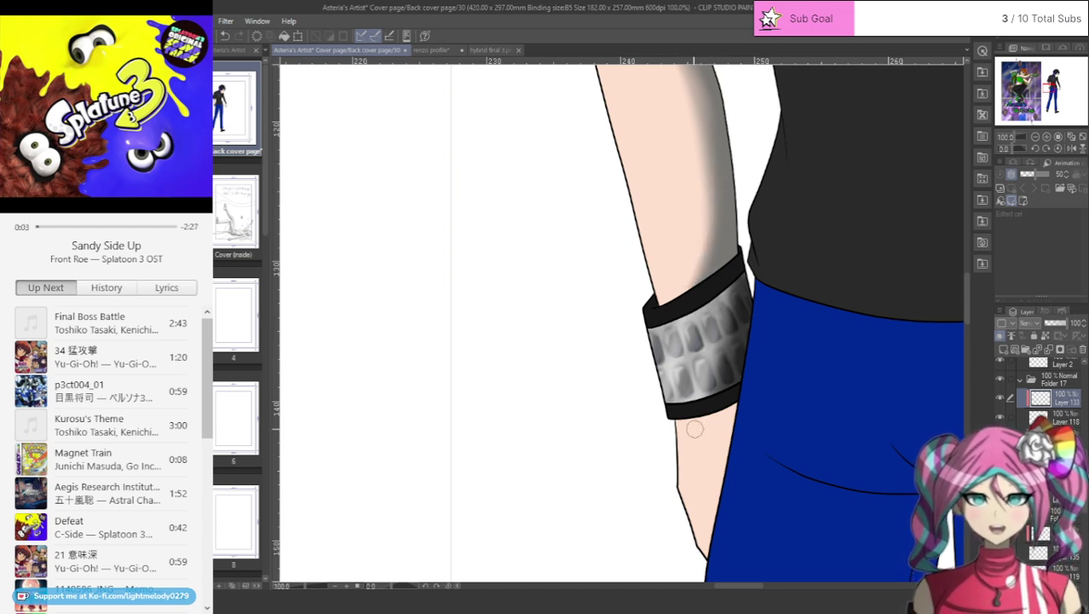
mouse_move(742, 433)
mouse_down()
mouse_move(712, 405)
mouse_move(738, 424)
mouse_up()
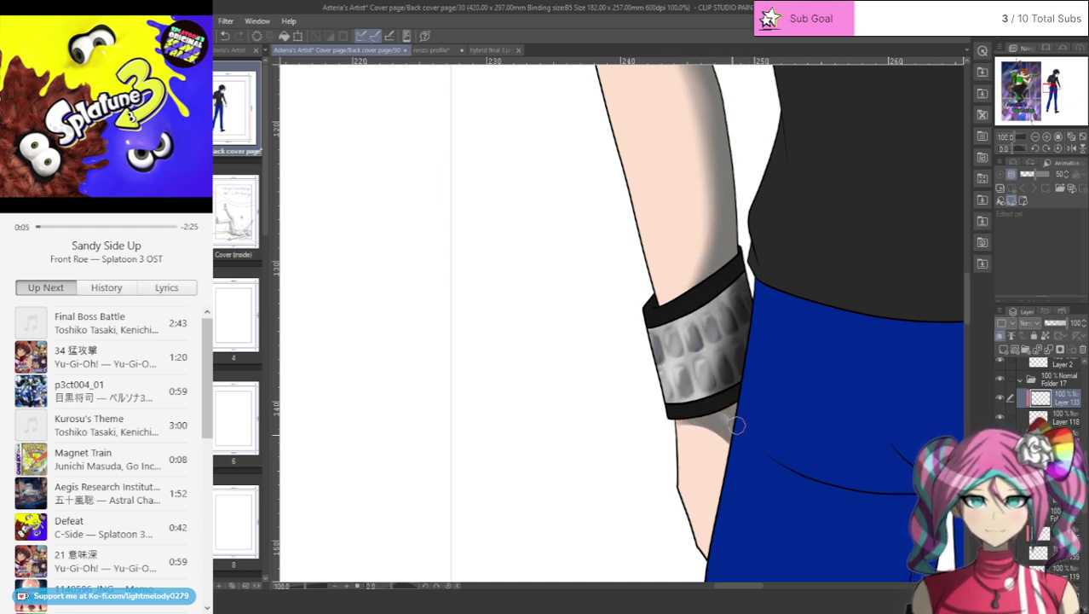
mouse_move(665, 424)
mouse_down()
mouse_move(714, 429)
mouse_move(726, 481)
mouse_up()
drag(728, 385, 724, 506)
drag(725, 398, 732, 453)
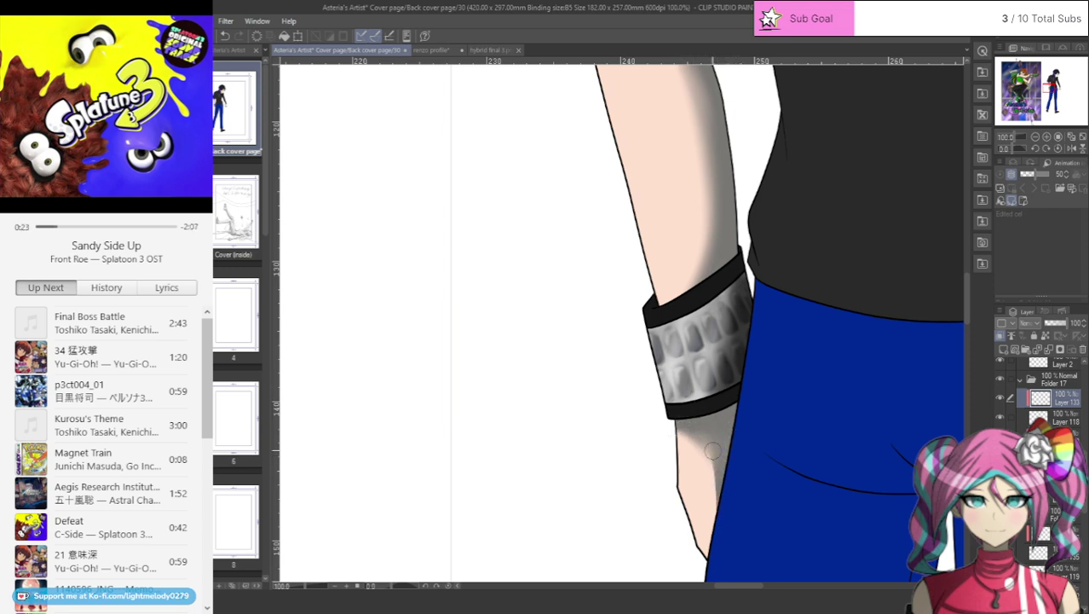
mouse_move(706, 442)
mouse_down()
mouse_move(720, 505)
mouse_move(696, 578)
mouse_move(710, 494)
mouse_move(703, 440)
mouse_move(714, 515)
mouse_up()
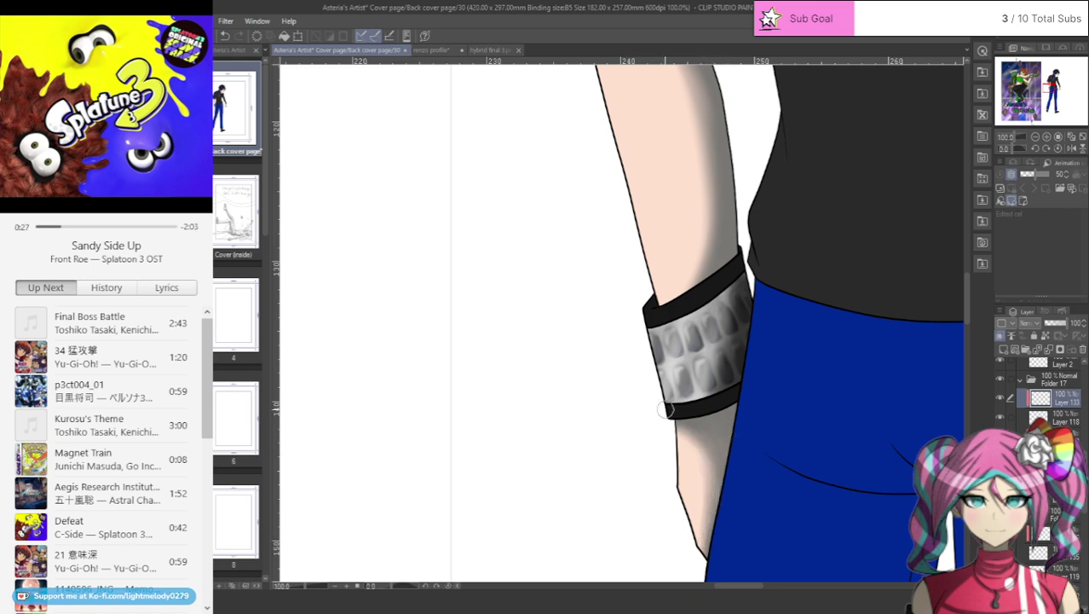
- Review the whole figure and compare its shading with the renzo profile drawing before returning to the cover page
scroll(689, 424, down, 6)
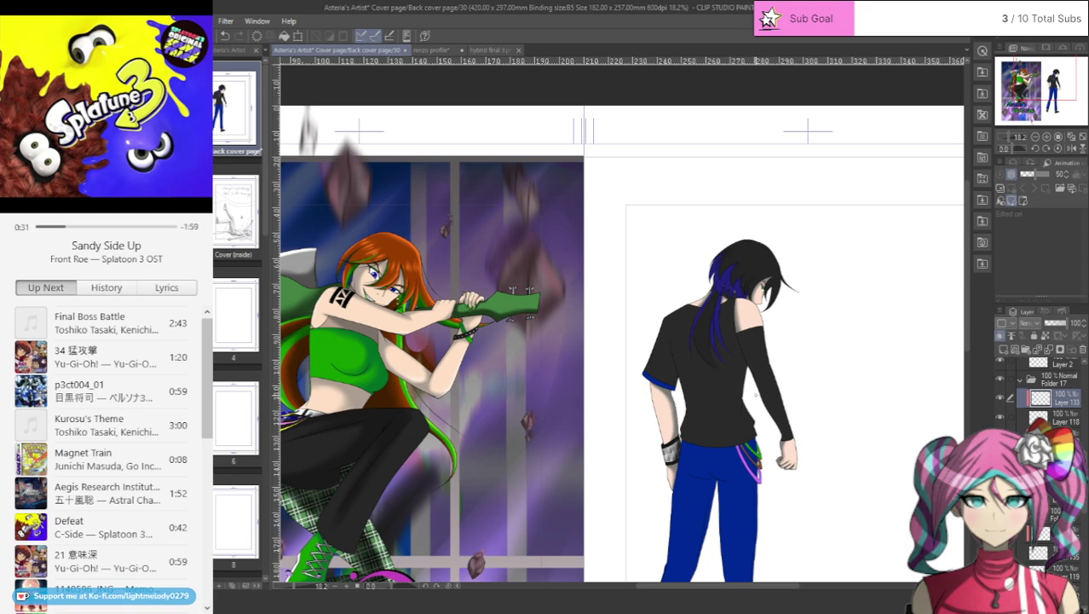
scroll(756, 395, up, 3)
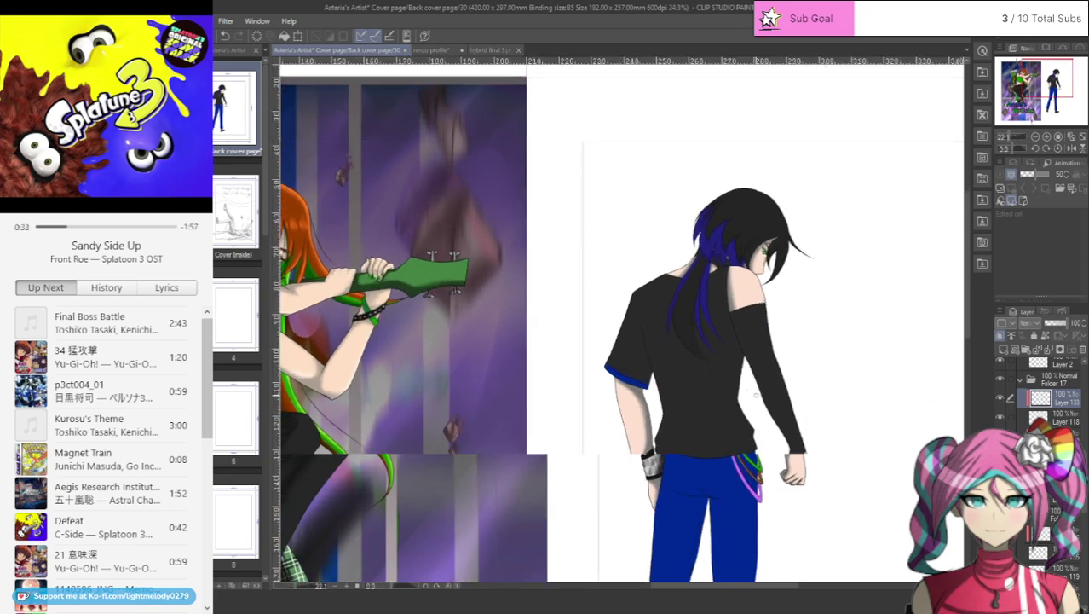
click(500, 53)
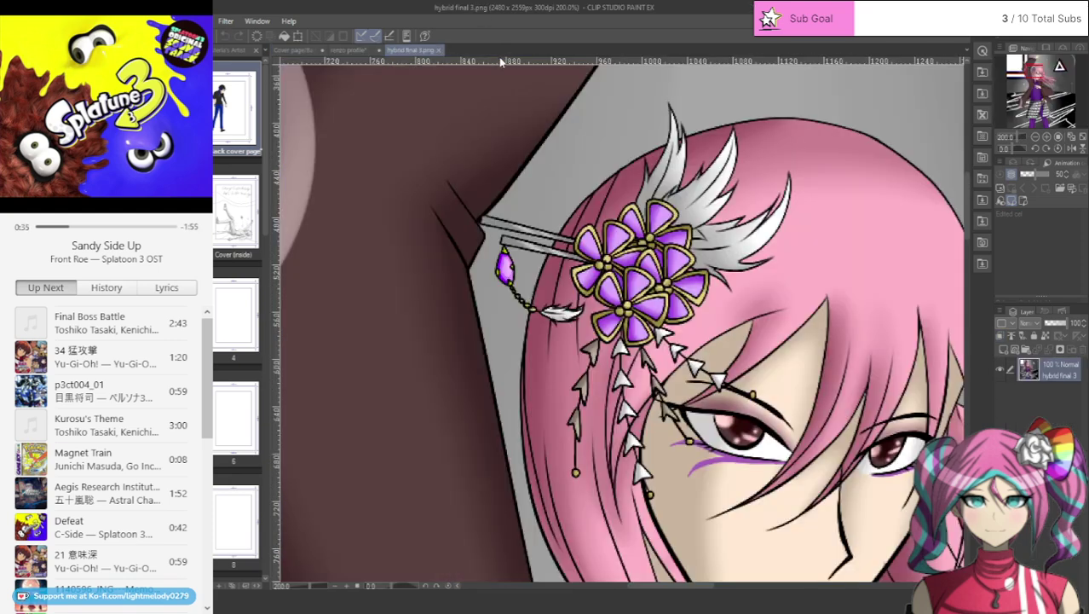
click(362, 56)
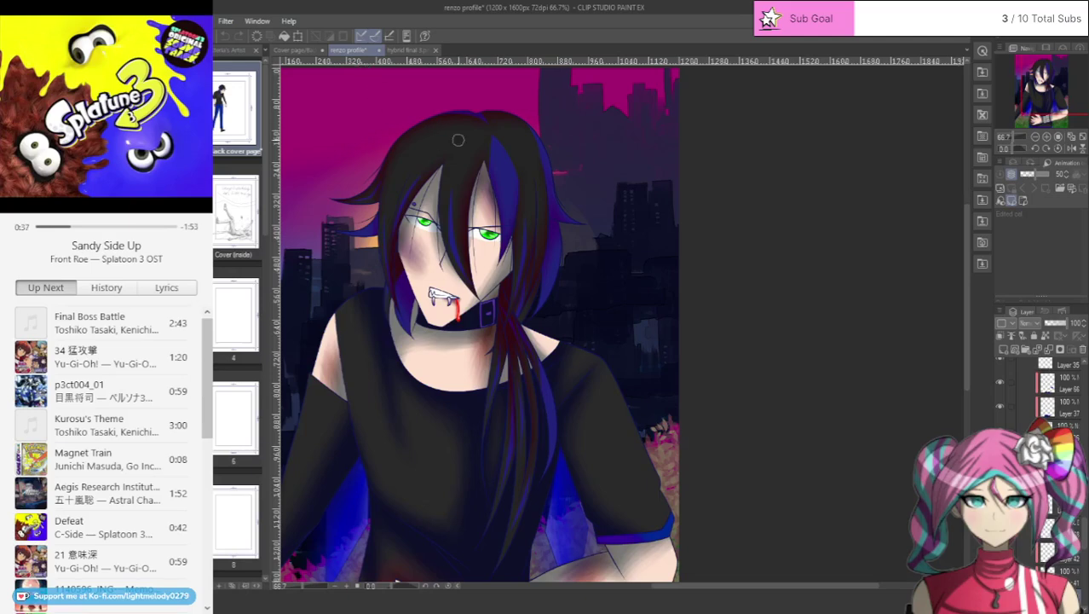
scroll(402, 165, up, 1)
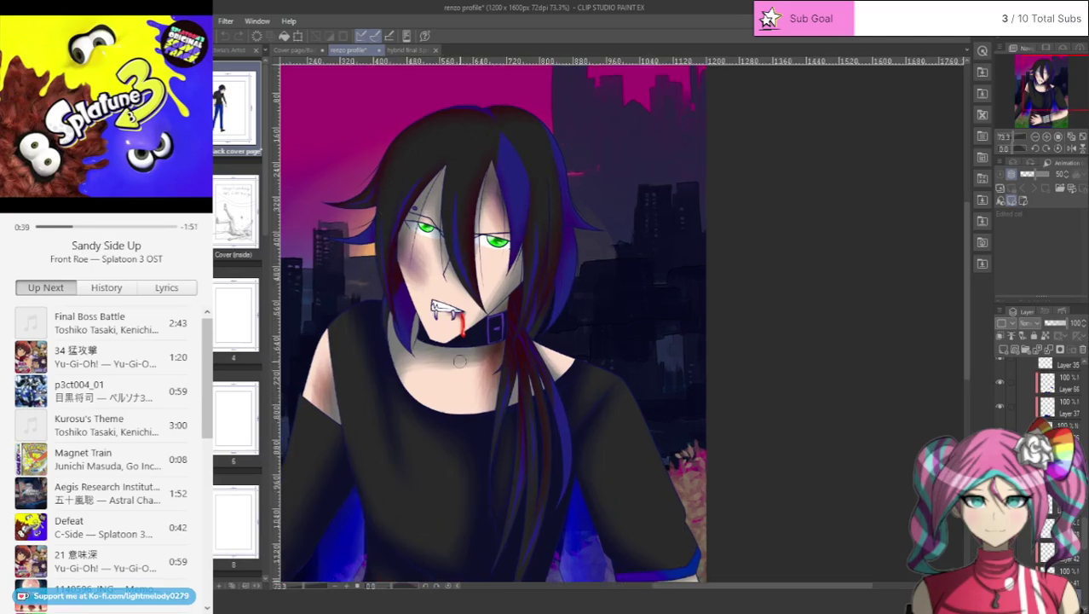
click(294, 53)
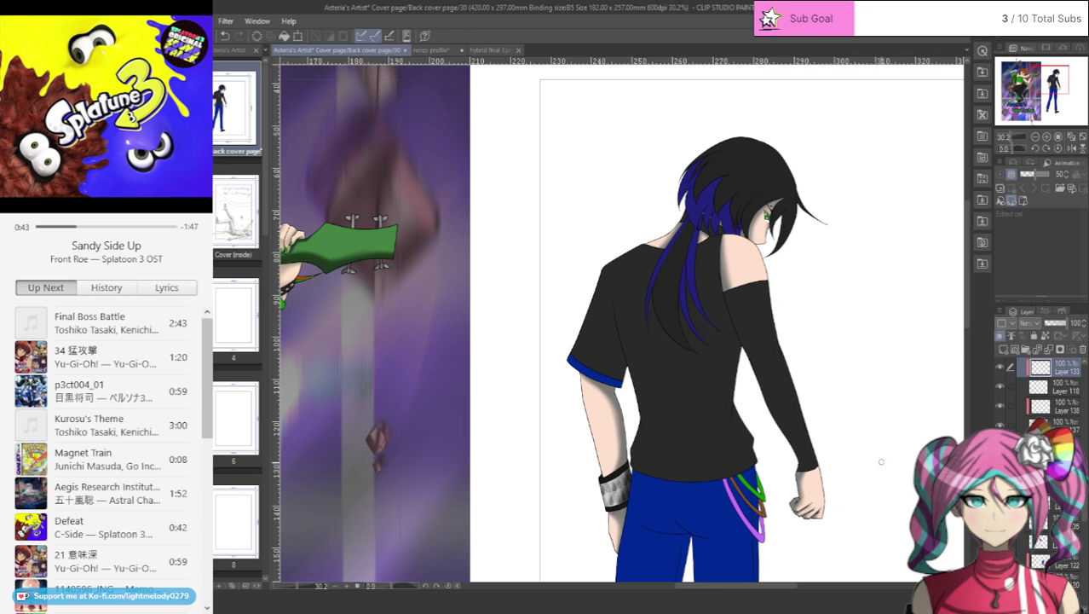
- Add a new clipping layer above the black clothing colour and check which parts of the character that colour covers
ctrl+shift+click(687, 391)
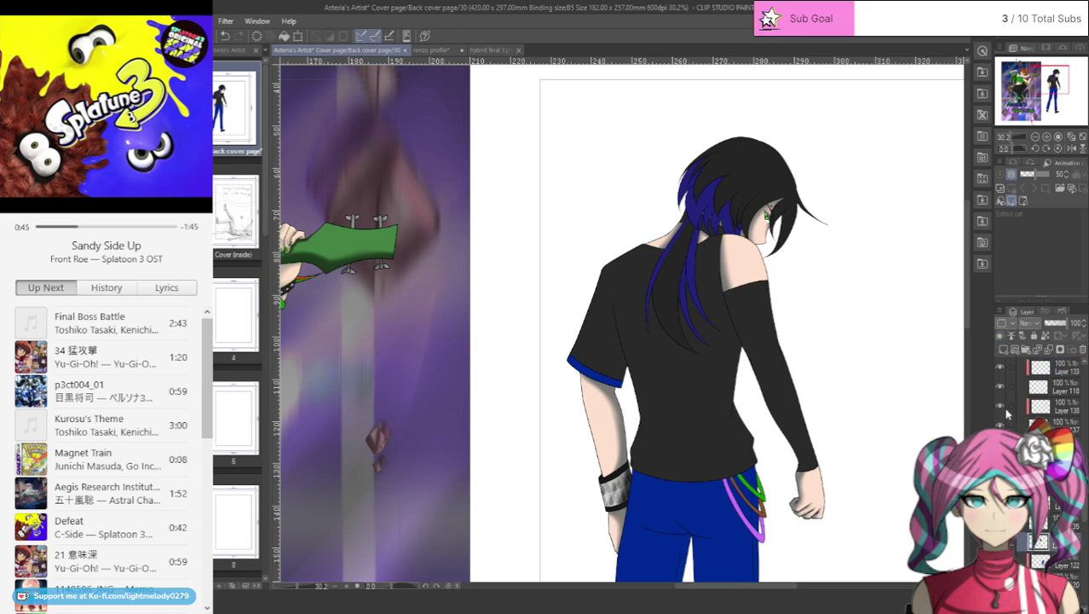
click(1004, 348)
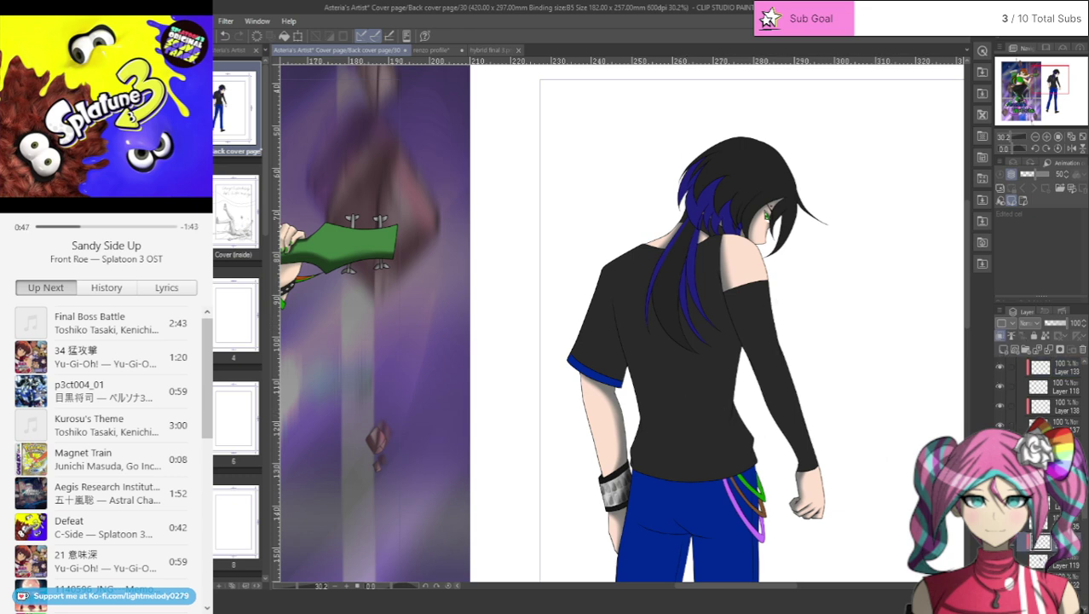
key(ctrl+z)
key(ctrl+y)
scroll(976, 333, down, 5)
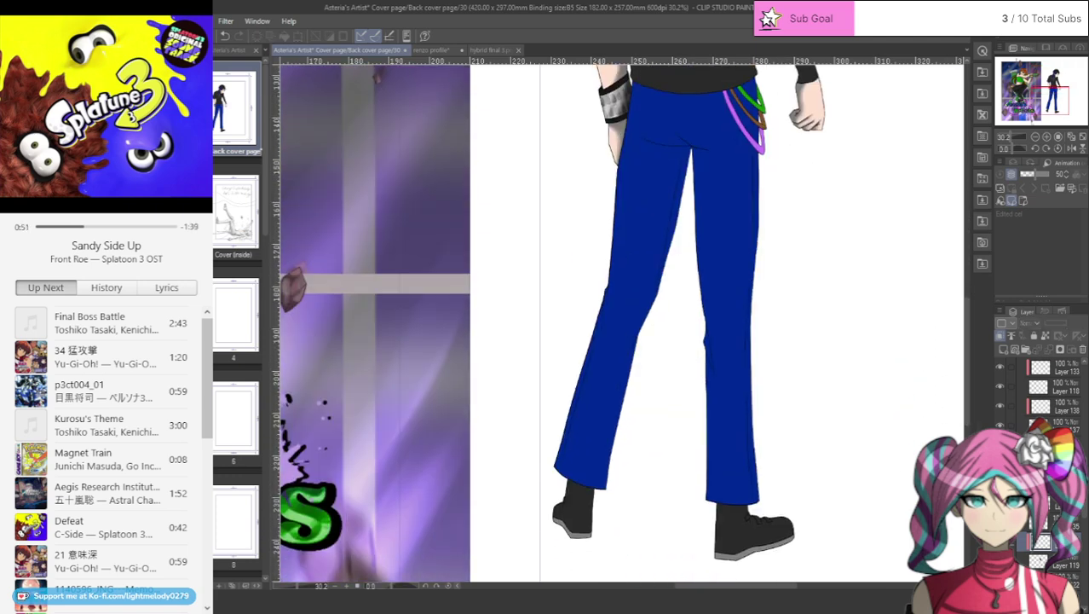
key(ctrl+z)
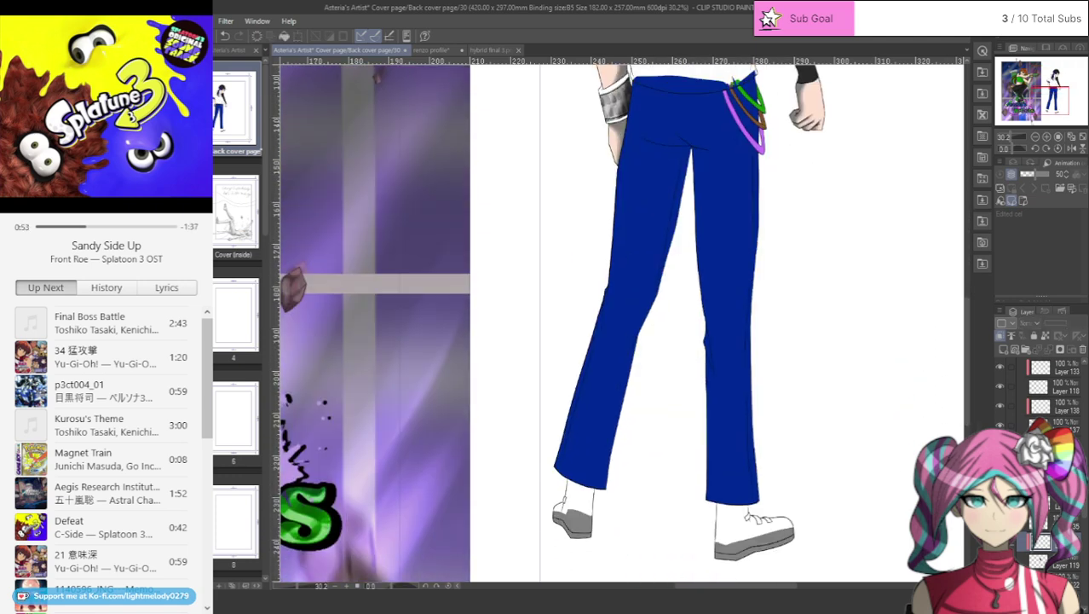
key(ctrl+y)
- Paint dark navy shadow on the raised-heel boot below the trouser hem and along its inner edge
drag(558, 518, 594, 549)
scroll(595, 548, up, 5)
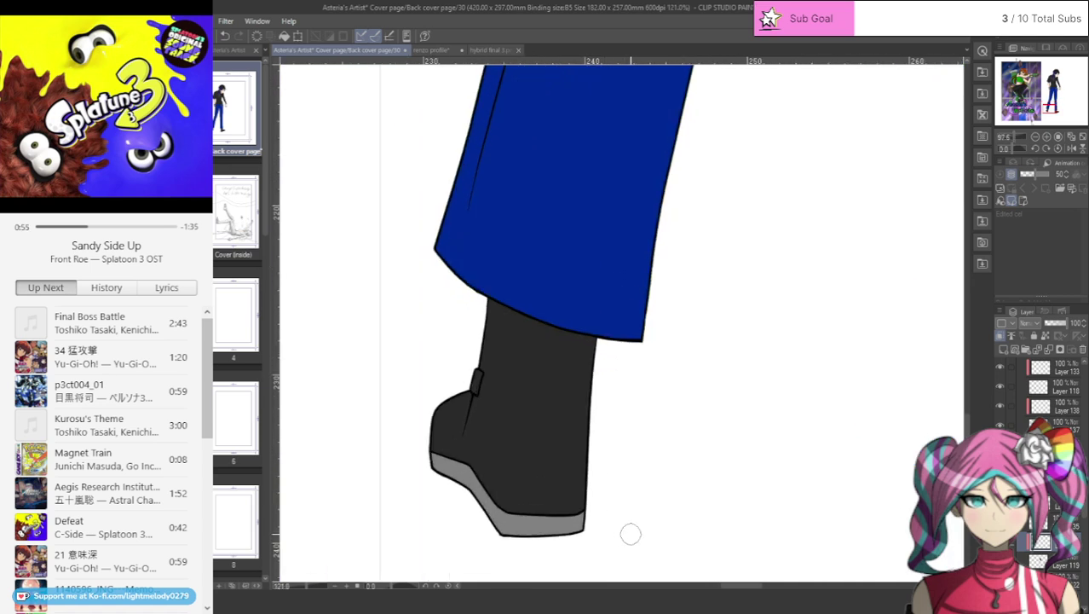
mouse_move(489, 305)
mouse_down()
mouse_move(556, 337)
mouse_move(631, 344)
mouse_move(593, 354)
mouse_move(524, 341)
mouse_move(476, 307)
mouse_move(555, 353)
mouse_up()
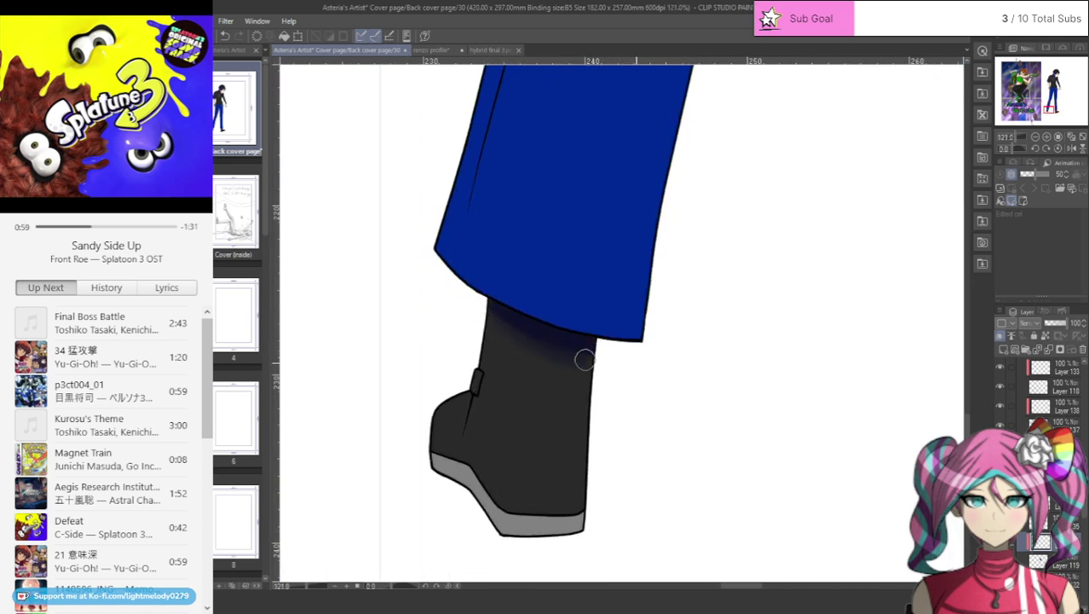
mouse_move(557, 316)
mouse_down()
mouse_move(565, 450)
mouse_move(553, 511)
mouse_move(578, 437)
mouse_move(571, 527)
mouse_up()
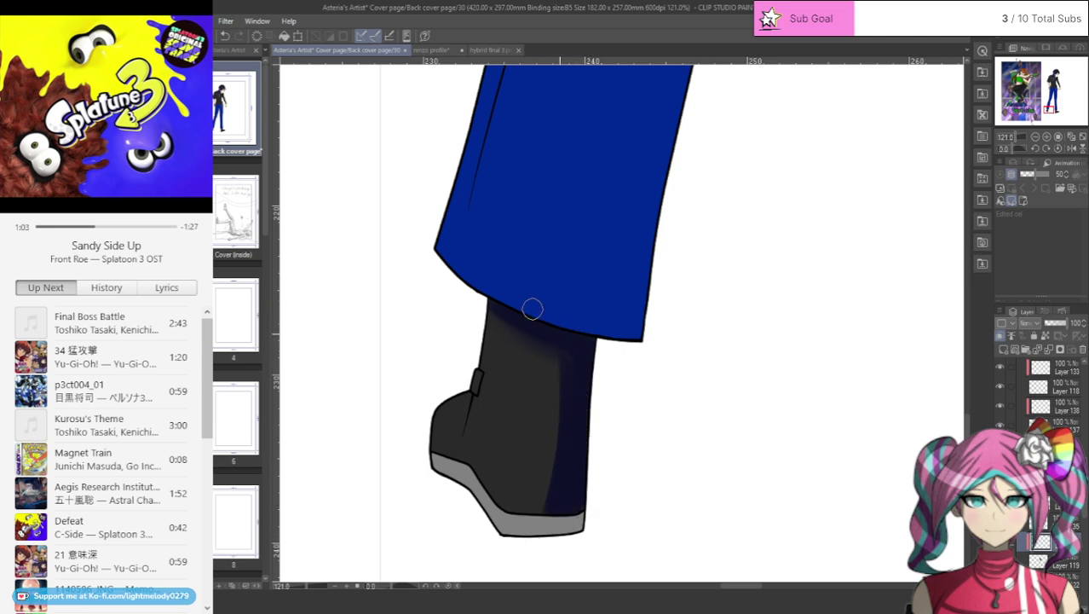
mouse_move(474, 307)
mouse_down()
mouse_move(547, 352)
mouse_move(535, 328)
mouse_move(550, 355)
mouse_move(547, 396)
mouse_up()
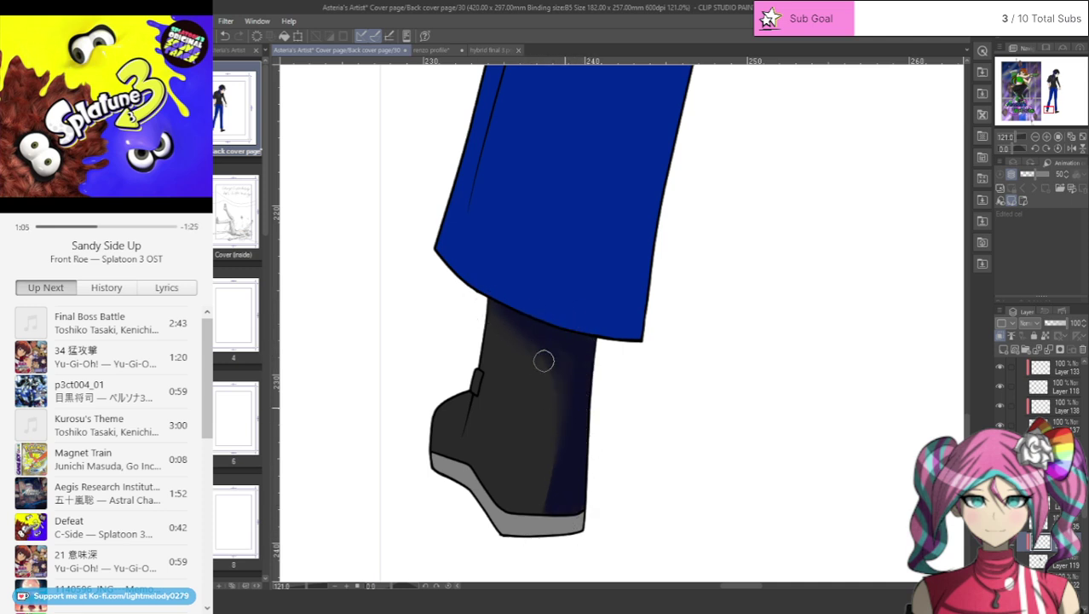
drag(549, 454, 539, 515)
drag(561, 411, 537, 498)
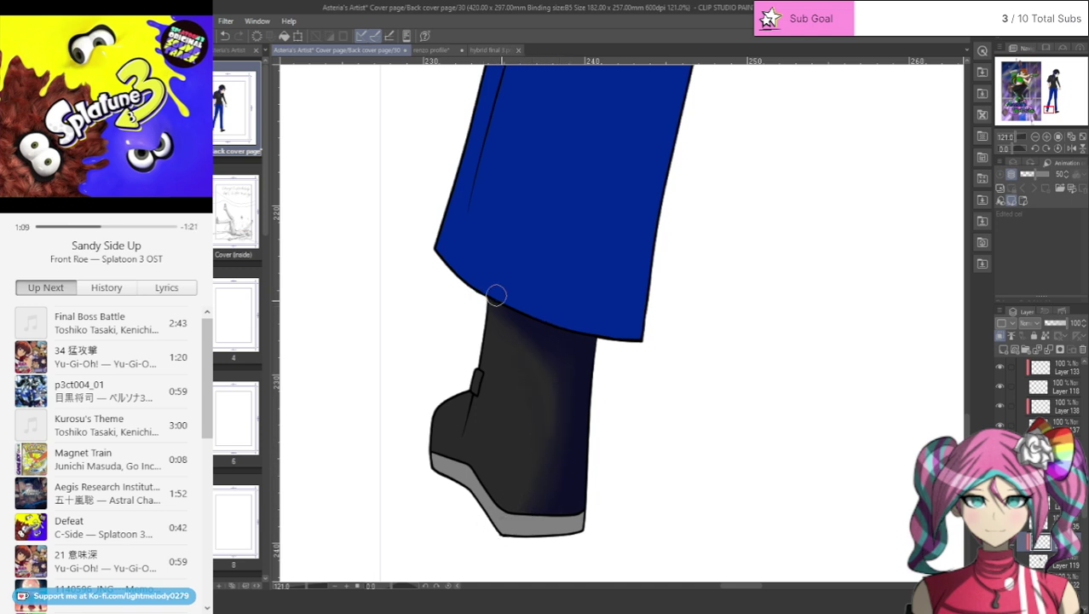
- Widen and blend the raised-heel boot's navy shadow into a soft gradient across the black
mouse_move(518, 331)
mouse_down()
mouse_move(539, 429)
mouse_move(553, 355)
mouse_move(545, 395)
mouse_move(564, 403)
mouse_move(521, 373)
mouse_move(482, 291)
mouse_move(525, 329)
mouse_move(495, 308)
mouse_move(520, 308)
mouse_move(535, 336)
mouse_move(484, 287)
mouse_move(549, 381)
mouse_move(531, 498)
mouse_move(540, 373)
mouse_move(488, 288)
mouse_move(546, 401)
mouse_move(503, 531)
mouse_up()
drag(548, 409, 533, 491)
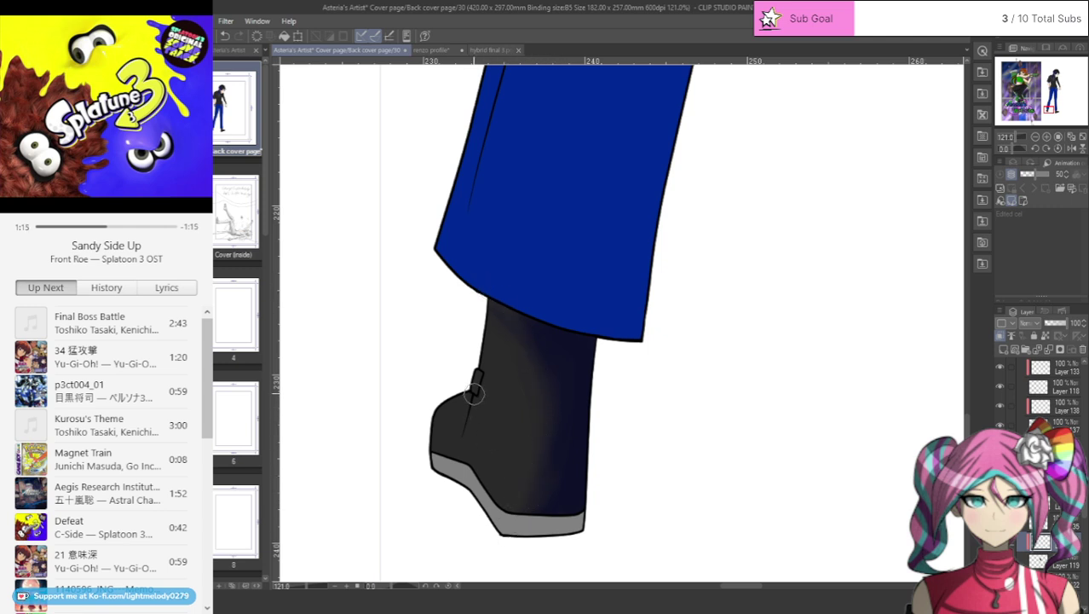
mouse_move(488, 268)
mouse_down()
mouse_move(555, 359)
mouse_move(504, 306)
mouse_move(522, 314)
mouse_move(483, 294)
mouse_move(541, 389)
mouse_move(497, 297)
mouse_move(547, 403)
mouse_move(533, 333)
mouse_move(530, 492)
mouse_move(537, 462)
mouse_move(487, 300)
mouse_move(500, 355)
mouse_move(519, 333)
mouse_move(514, 427)
mouse_move(551, 342)
mouse_move(541, 496)
mouse_move(559, 449)
mouse_move(526, 302)
mouse_move(555, 338)
mouse_move(497, 296)
mouse_move(538, 402)
mouse_move(538, 378)
mouse_move(546, 461)
mouse_move(538, 398)
mouse_move(522, 519)
mouse_move(480, 310)
mouse_up()
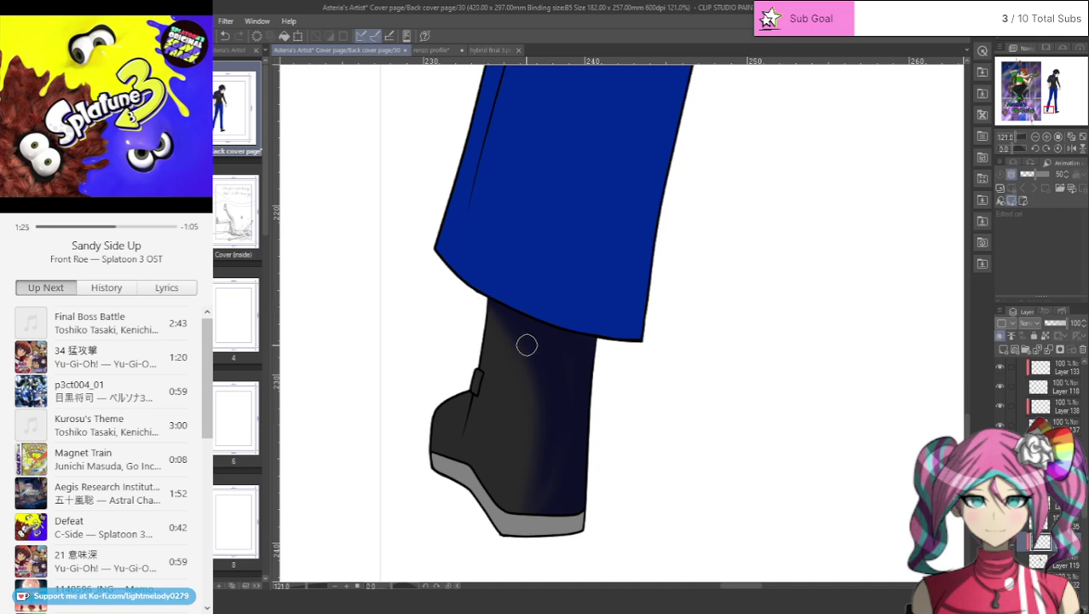
mouse_move(549, 350)
mouse_down()
mouse_move(516, 507)
mouse_move(557, 426)
mouse_move(540, 530)
mouse_move(559, 361)
mouse_move(564, 516)
mouse_move(566, 450)
mouse_move(545, 508)
mouse_move(560, 380)
mouse_move(542, 448)
mouse_move(479, 540)
mouse_move(548, 452)
mouse_move(541, 475)
mouse_move(492, 501)
mouse_up()
mouse_move(534, 469)
mouse_down()
mouse_move(532, 409)
mouse_move(502, 519)
mouse_move(532, 378)
mouse_move(480, 287)
mouse_move(530, 413)
mouse_move(558, 405)
mouse_move(532, 384)
mouse_up()
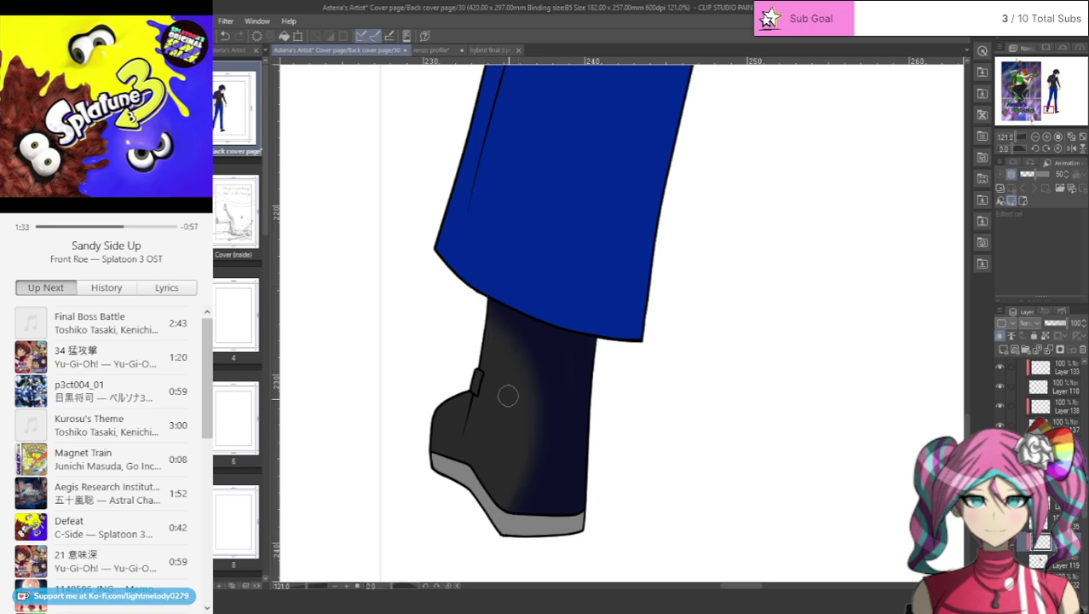
- Paint a blended dark navy shadow on the flat-soled boot, below the trouser hem, down its back edge and toward the laces
drag(714, 588, 772, 585)
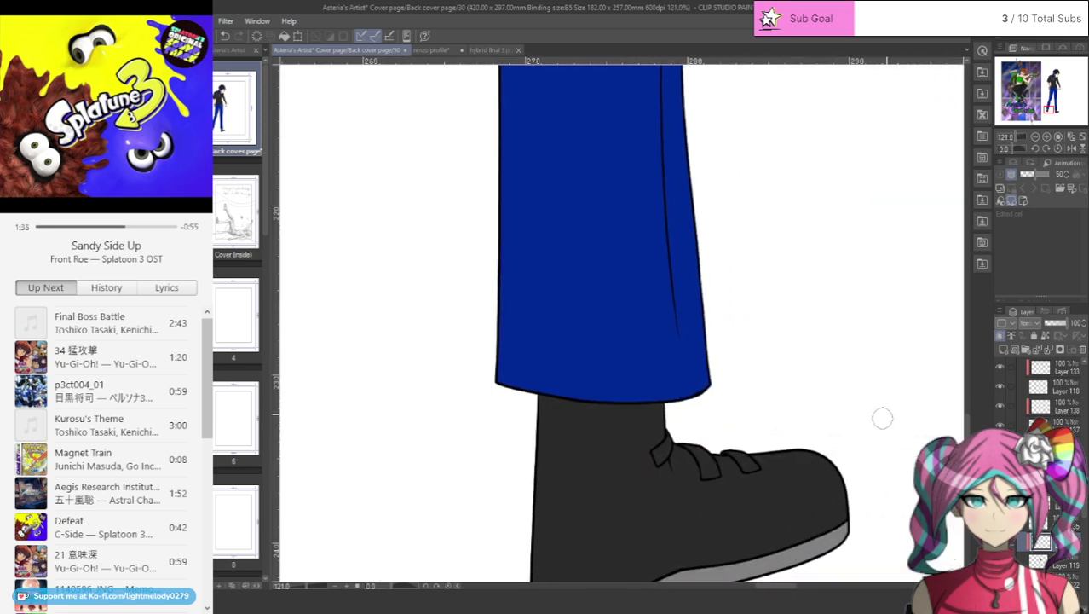
scroll(969, 424, down, 2)
mouse_move(535, 305)
mouse_down()
mouse_move(574, 317)
mouse_move(714, 301)
mouse_move(648, 318)
mouse_move(542, 306)
mouse_move(703, 323)
mouse_move(613, 326)
mouse_move(509, 303)
mouse_move(571, 329)
mouse_move(533, 442)
mouse_move(532, 506)
mouse_up()
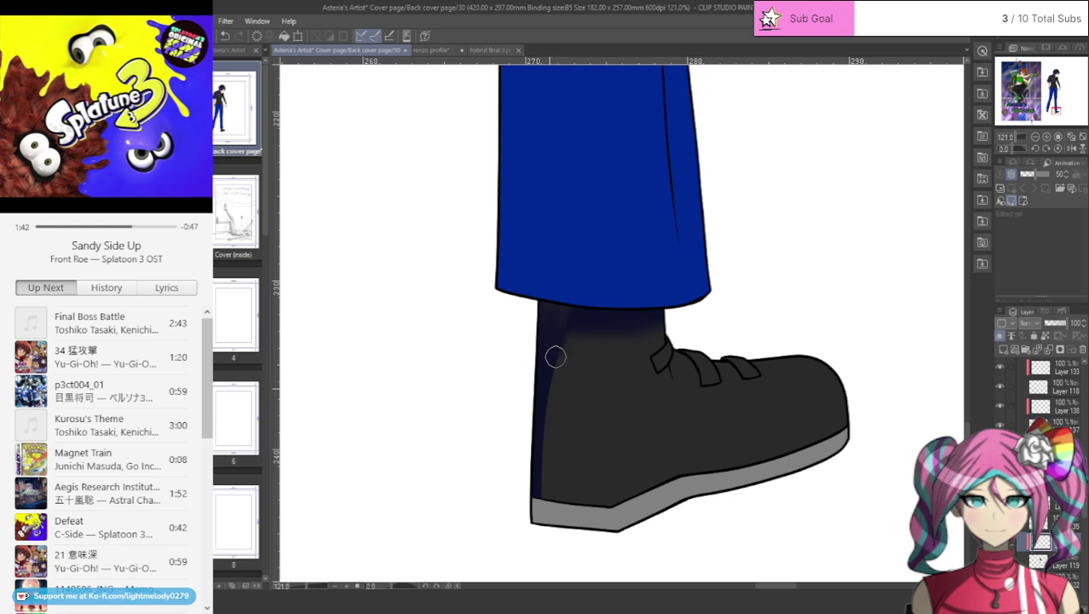
mouse_move(554, 357)
mouse_down()
mouse_move(546, 462)
mouse_move(569, 526)
mouse_move(548, 514)
mouse_move(570, 512)
mouse_move(557, 454)
mouse_move(578, 301)
mouse_move(553, 441)
mouse_move(580, 332)
mouse_move(572, 511)
mouse_move(576, 328)
mouse_move(548, 493)
mouse_up()
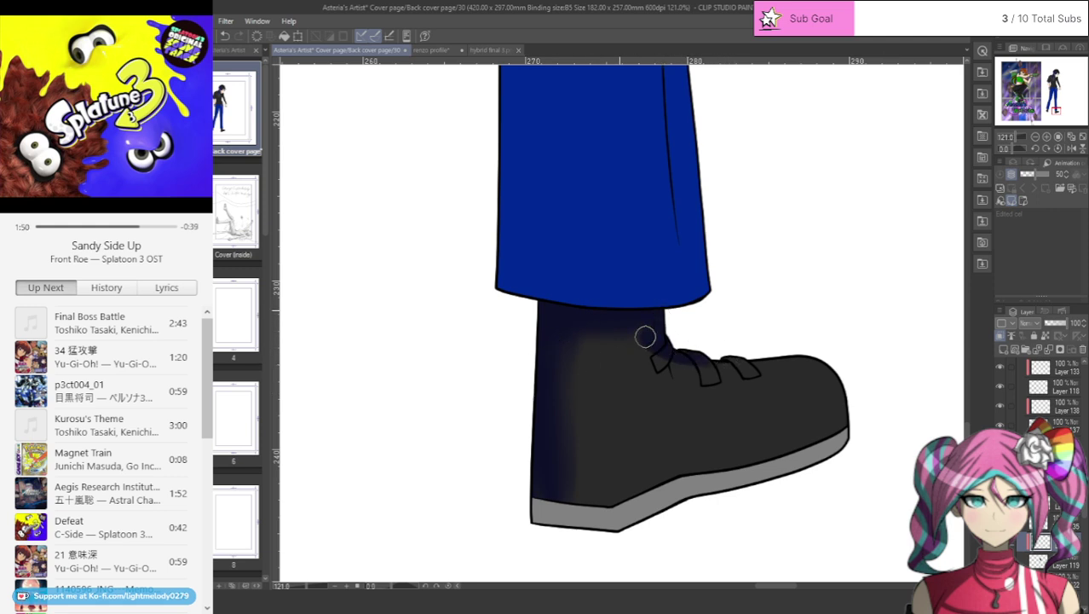
mouse_move(653, 343)
mouse_down()
mouse_move(570, 354)
mouse_move(589, 374)
mouse_move(624, 330)
mouse_move(557, 352)
mouse_move(590, 371)
mouse_move(583, 352)
mouse_move(566, 463)
mouse_up()
mouse_move(581, 347)
mouse_down()
mouse_move(561, 492)
mouse_move(573, 513)
mouse_up()
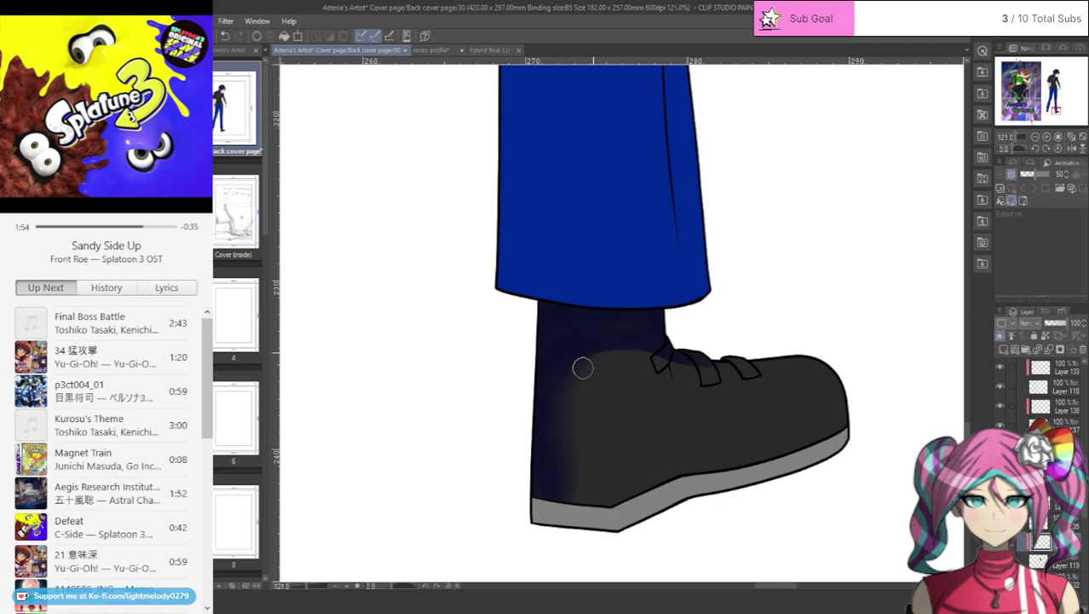
mouse_move(653, 351)
mouse_down()
mouse_move(579, 378)
mouse_move(662, 348)
mouse_move(634, 337)
mouse_move(578, 398)
mouse_move(616, 327)
mouse_move(557, 398)
mouse_move(586, 409)
mouse_move(612, 330)
mouse_move(560, 442)
mouse_move(632, 333)
mouse_move(564, 443)
mouse_move(594, 407)
mouse_move(615, 342)
mouse_move(571, 478)
mouse_move(600, 438)
mouse_move(629, 346)
mouse_move(585, 478)
mouse_move(596, 381)
mouse_move(582, 511)
mouse_move(636, 367)
mouse_up()
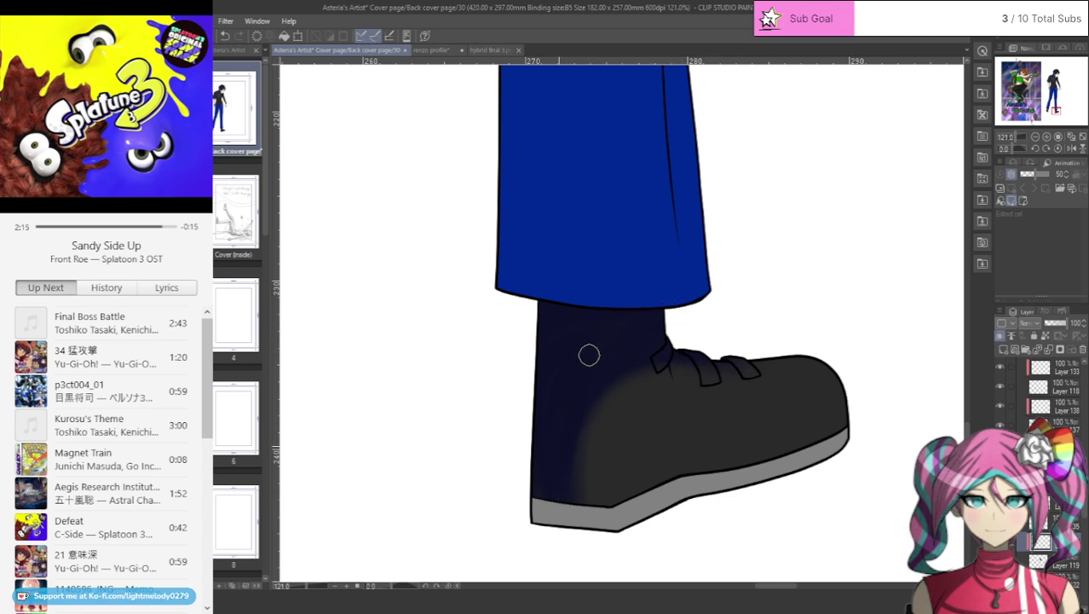
- Paint dark navy shadow at the shirt's waist on the short-sleeved side, running down the side edge to the hem
scroll(565, 236, down, 4)
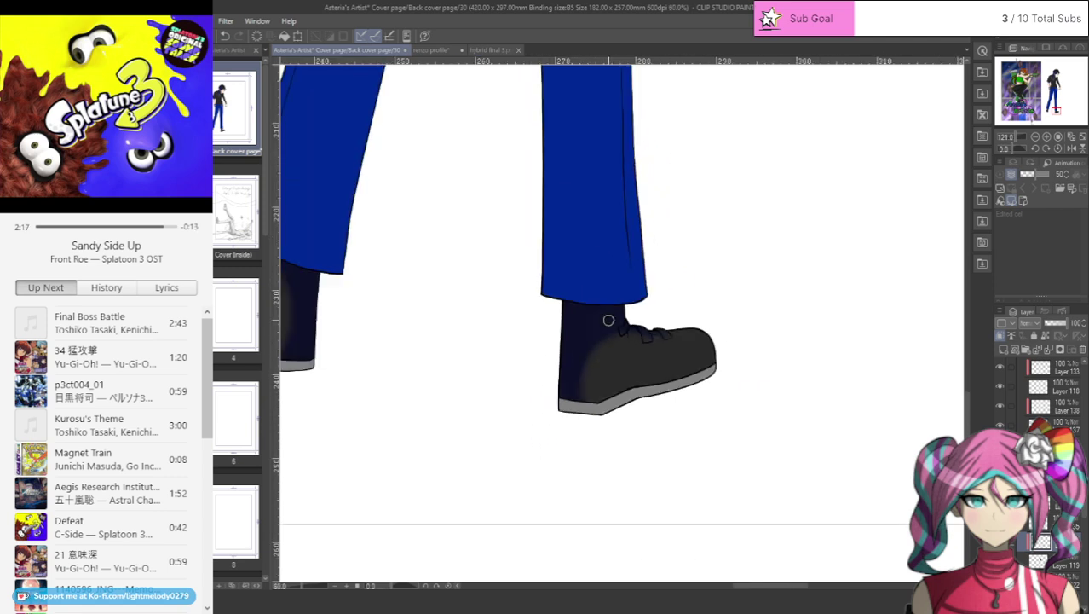
scroll(613, 302, down, 6)
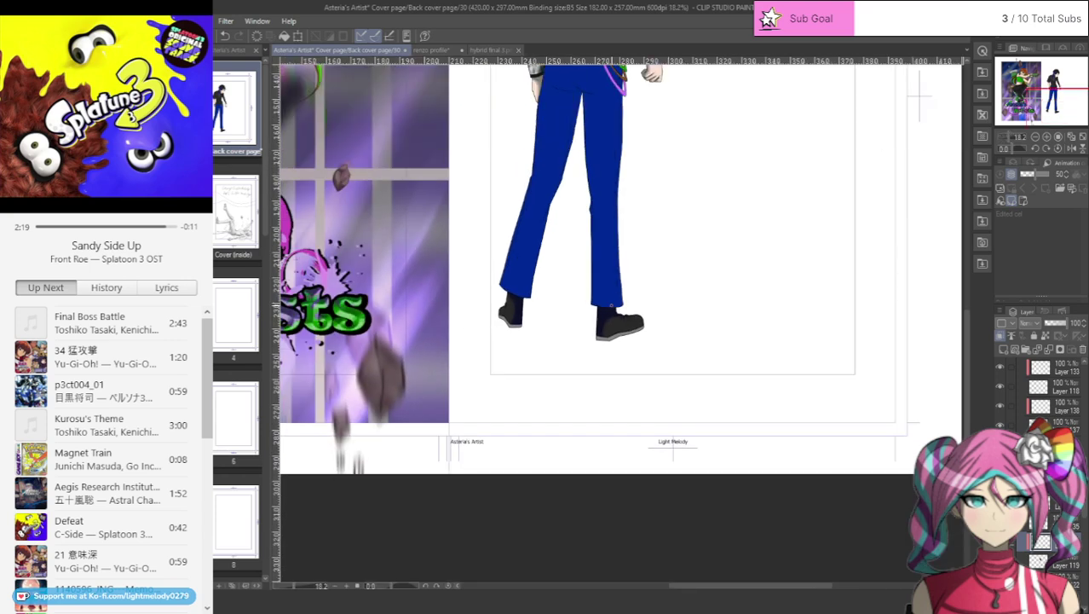
scroll(588, 179, up, 4)
scroll(612, 320, up, 4)
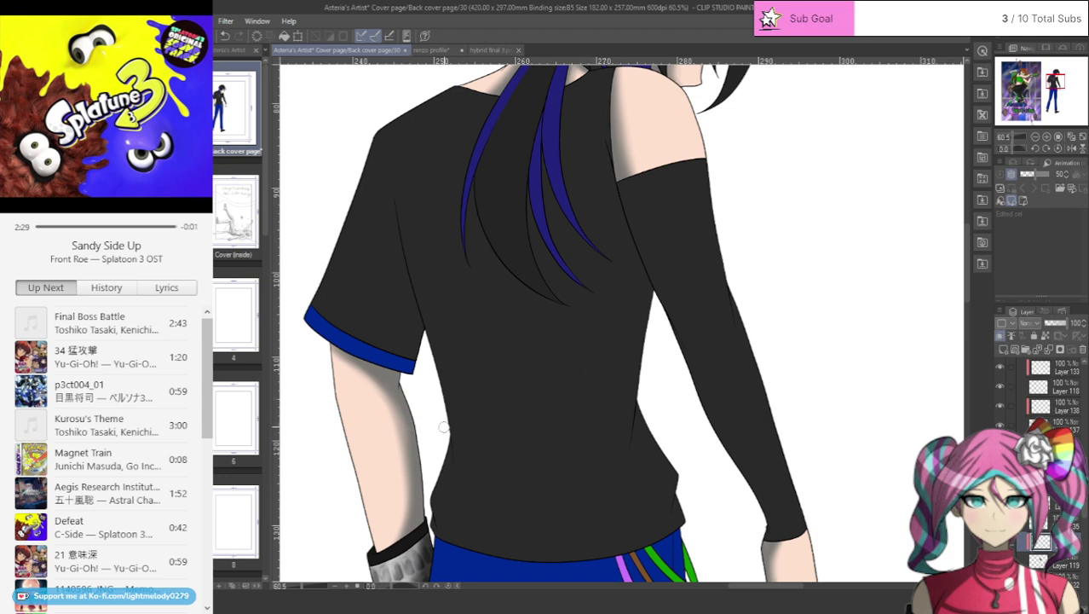
mouse_move(449, 442)
mouse_down()
mouse_move(458, 534)
mouse_move(446, 431)
mouse_move(458, 542)
mouse_up()
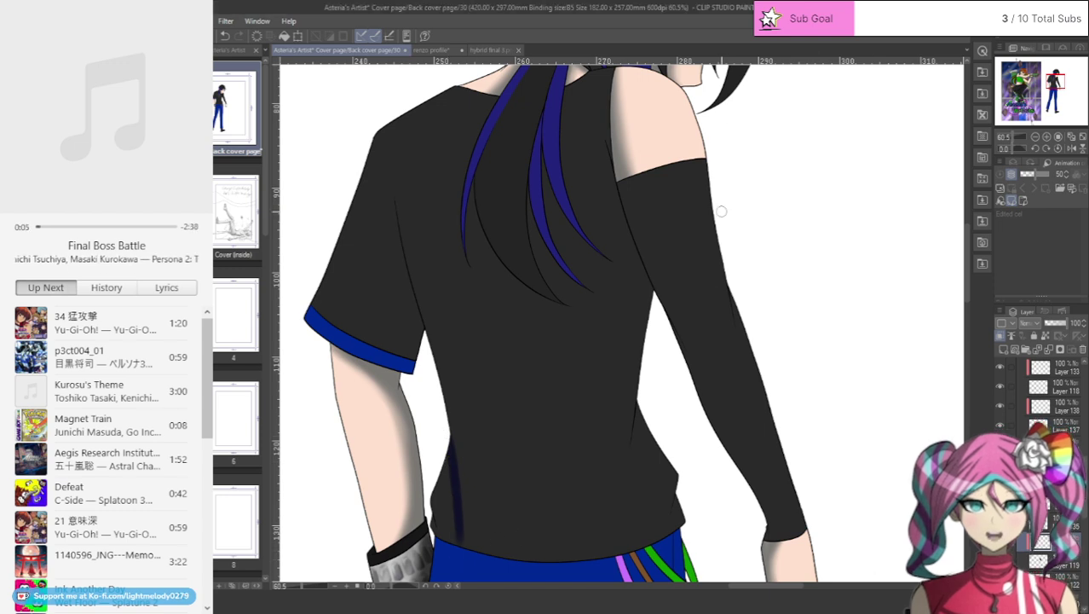
scroll(697, 480, up, 1)
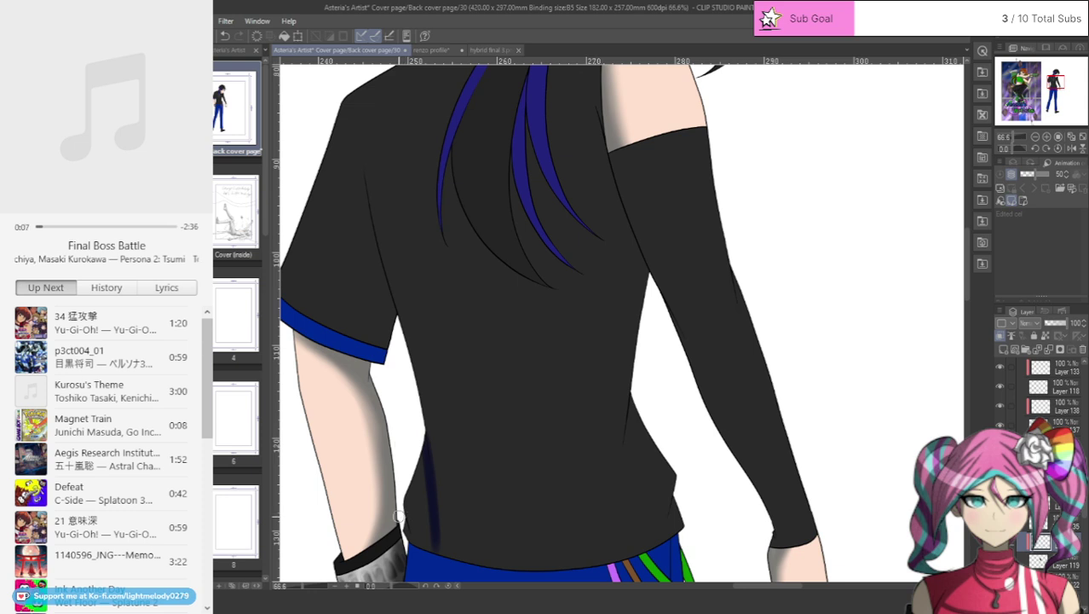
drag(402, 520, 439, 556)
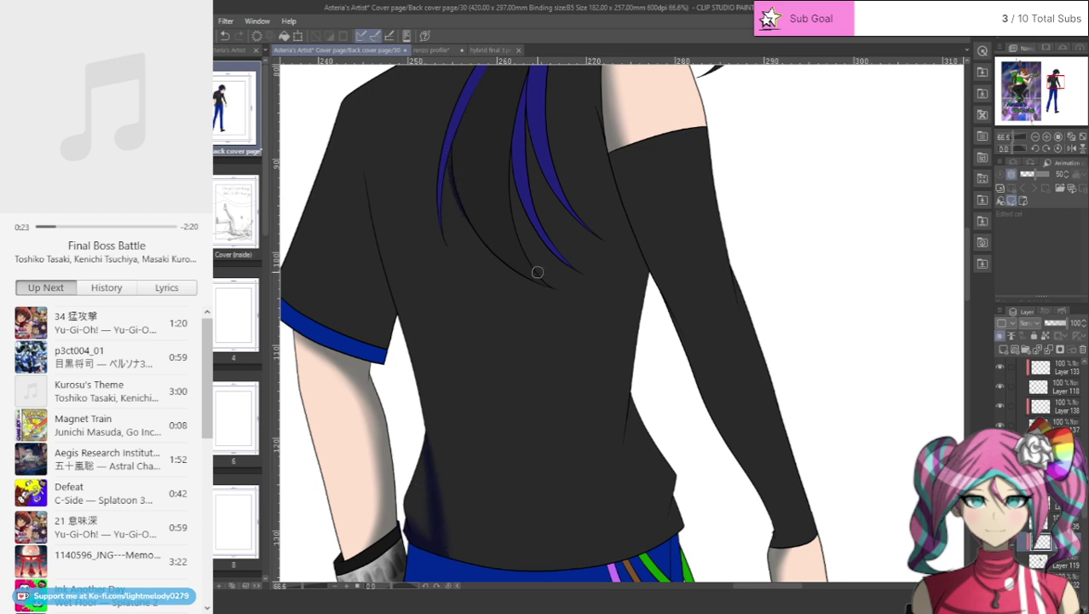
- Paint thin navy cast shadows on the shirt beneath and between the long hanging hair strands
mouse_move(527, 279)
mouse_down()
mouse_move(460, 212)
mouse_move(445, 153)
mouse_move(460, 123)
mouse_move(471, 212)
mouse_move(455, 145)
mouse_move(449, 183)
mouse_move(473, 271)
mouse_up()
drag(444, 216, 493, 247)
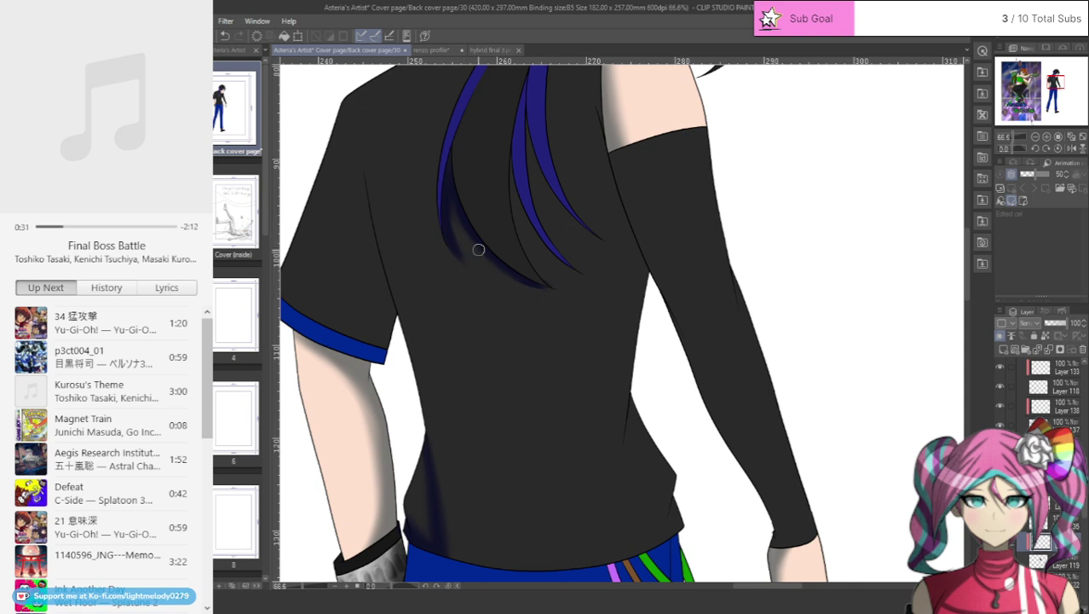
drag(518, 244, 513, 114)
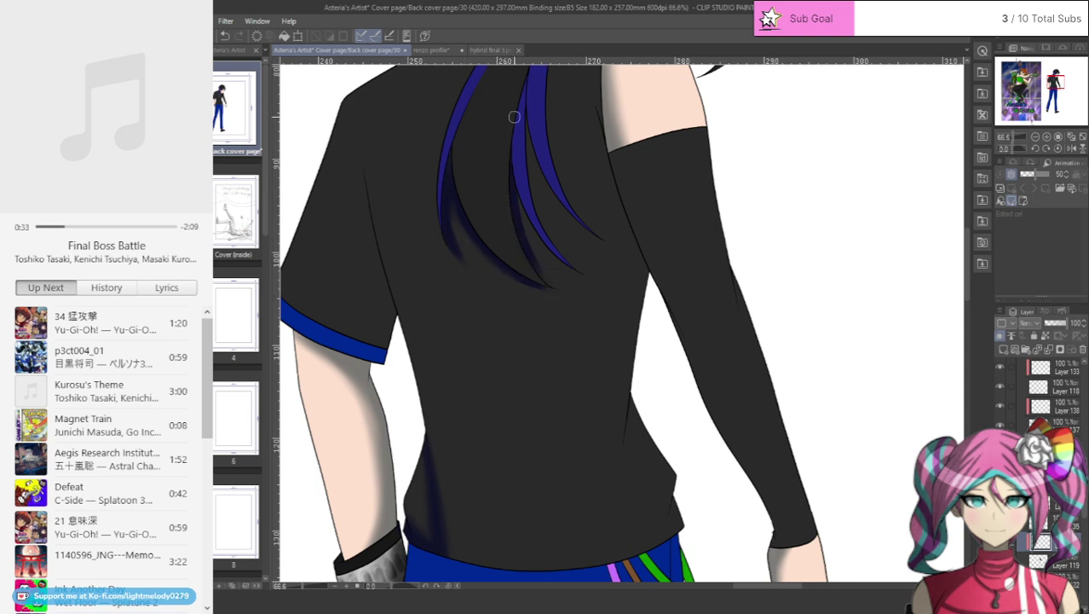
mouse_move(518, 195)
mouse_down()
mouse_move(554, 257)
mouse_move(601, 276)
mouse_move(560, 254)
mouse_move(525, 164)
mouse_up()
drag(523, 113, 538, 208)
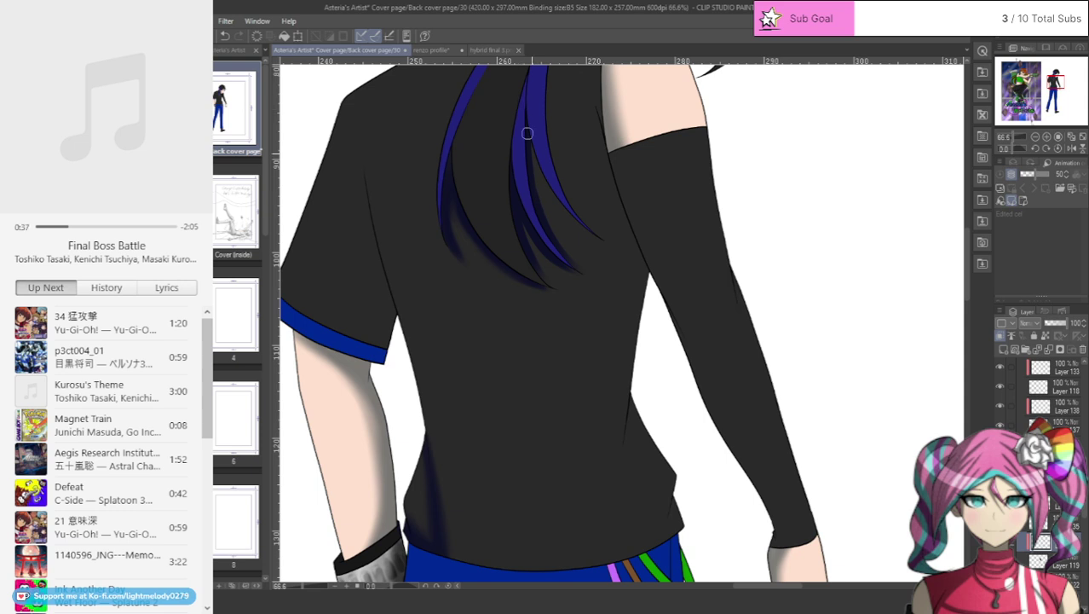
- Paint navy fold shadows from the longest hair tip down to the shirt hem, and shade the waist below the gloved arm
mouse_move(527, 133)
mouse_down()
mouse_move(571, 219)
mouse_move(602, 243)
mouse_move(596, 323)
mouse_move(497, 548)
mouse_up()
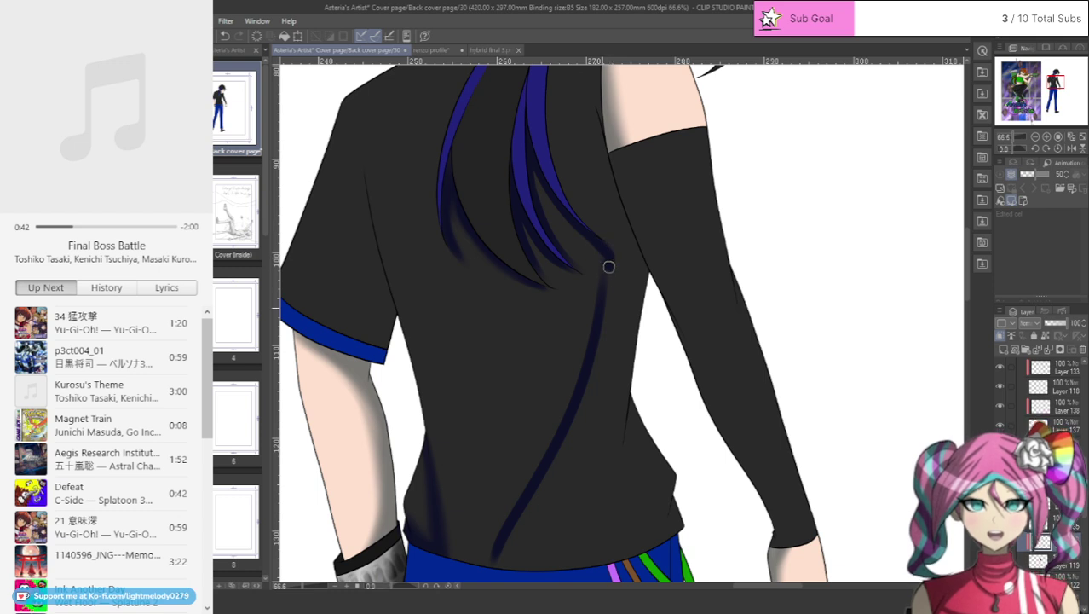
drag(608, 265, 539, 573)
drag(635, 380, 610, 534)
mouse_move(646, 388)
mouse_down()
mouse_move(631, 434)
mouse_move(625, 574)
mouse_up()
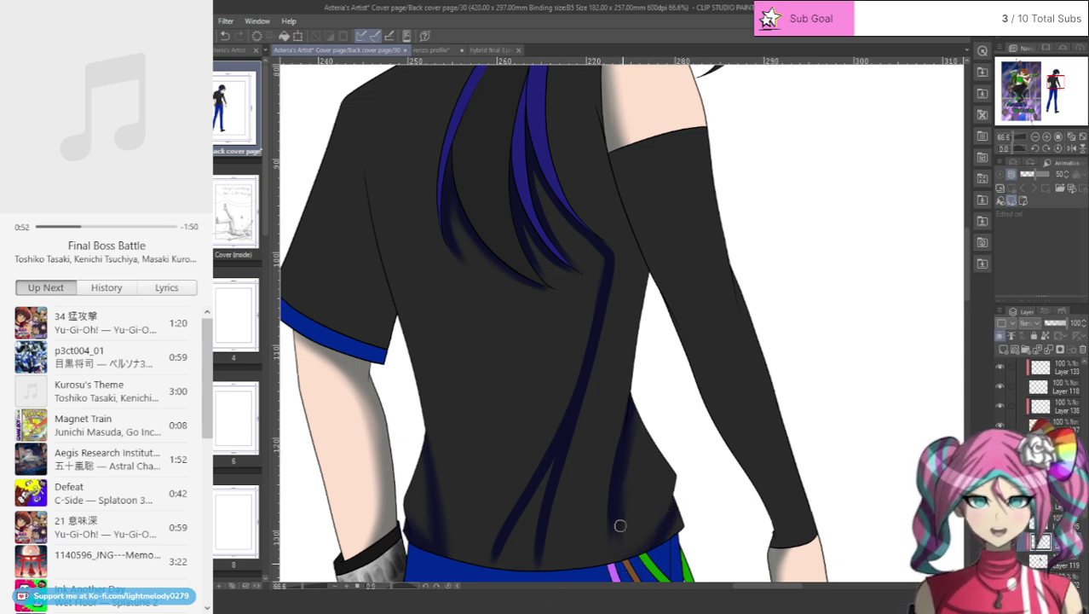
drag(629, 479, 628, 537)
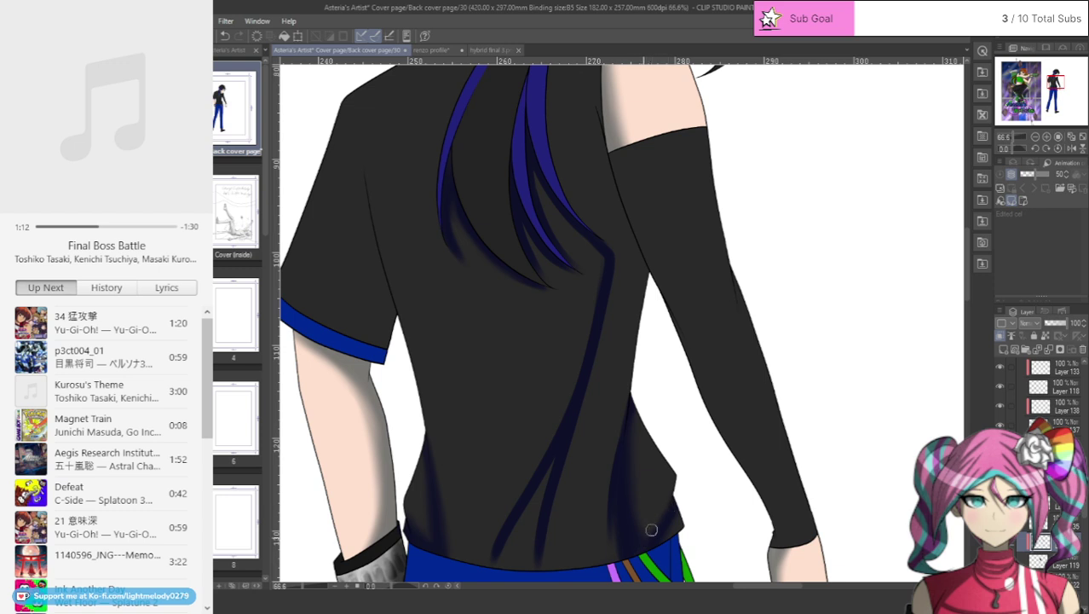
- Link the waist fold up to the gloved arm's armhole and fill the area between the hair and shoulder with navy shadow
mouse_move(620, 503)
mouse_down()
mouse_move(597, 362)
mouse_move(621, 217)
mouse_move(649, 280)
mouse_up()
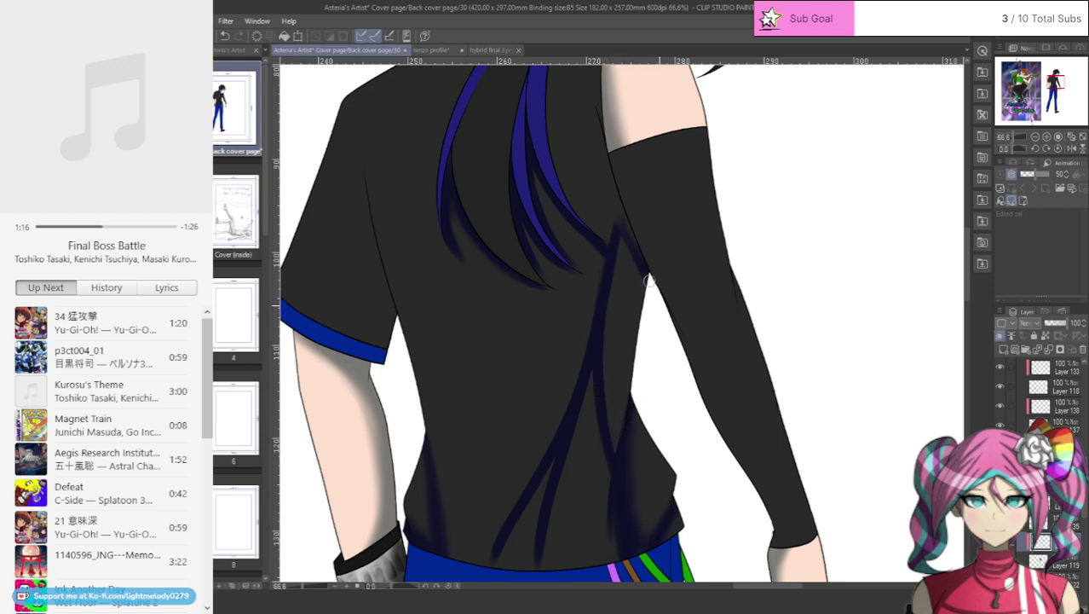
mouse_move(619, 209)
mouse_down()
mouse_move(577, 151)
mouse_move(546, 68)
mouse_up()
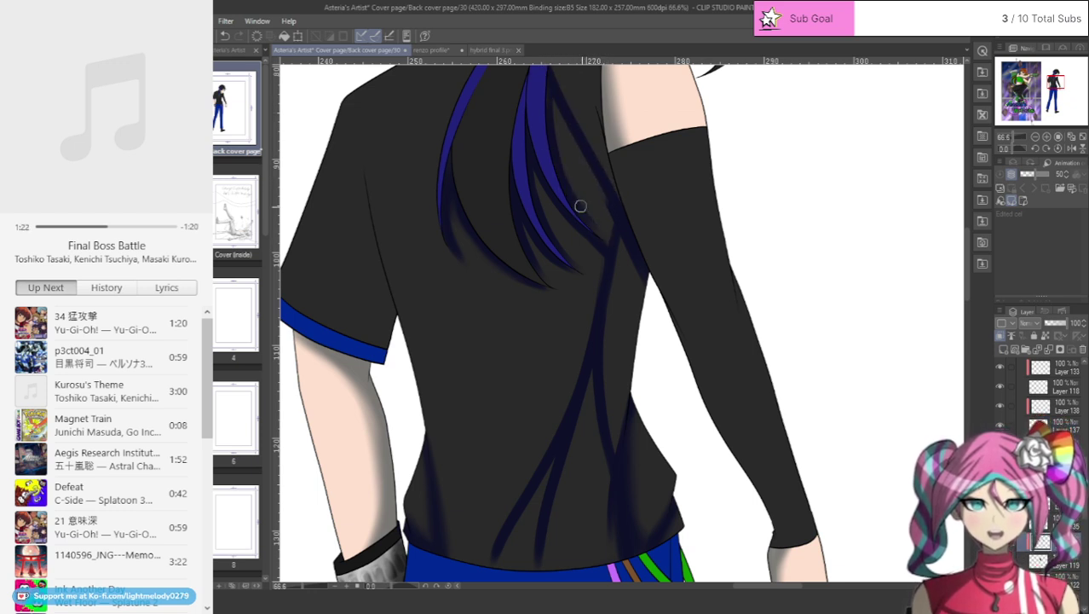
mouse_move(608, 241)
mouse_down()
mouse_move(568, 167)
mouse_move(553, 93)
mouse_move(574, 174)
mouse_up()
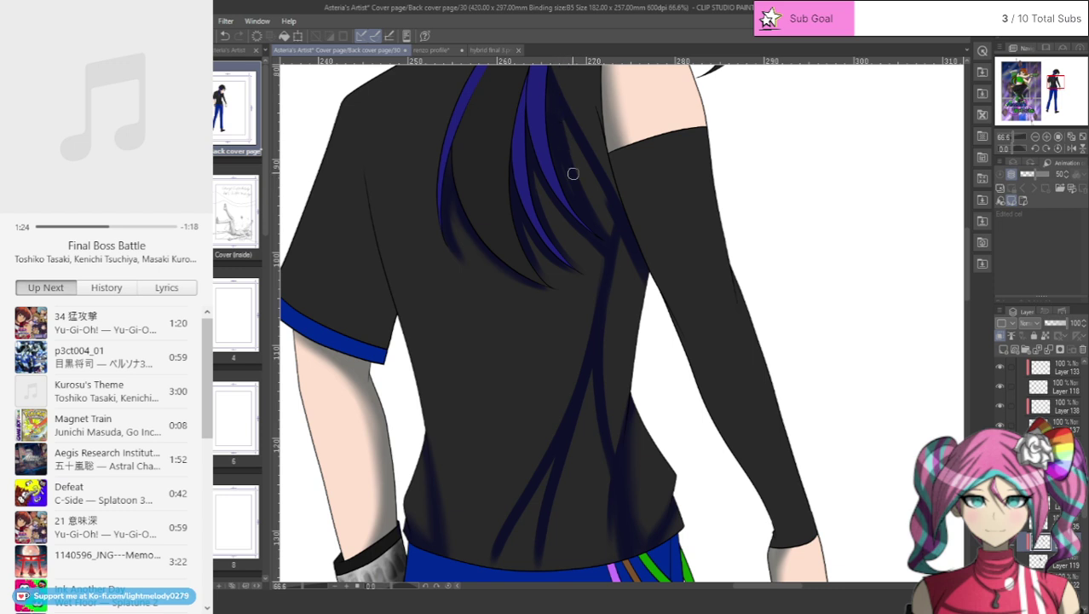
drag(564, 136, 575, 175)
mouse_move(568, 129)
mouse_down()
mouse_move(610, 209)
mouse_move(554, 124)
mouse_move(614, 226)
mouse_move(562, 134)
mouse_up()
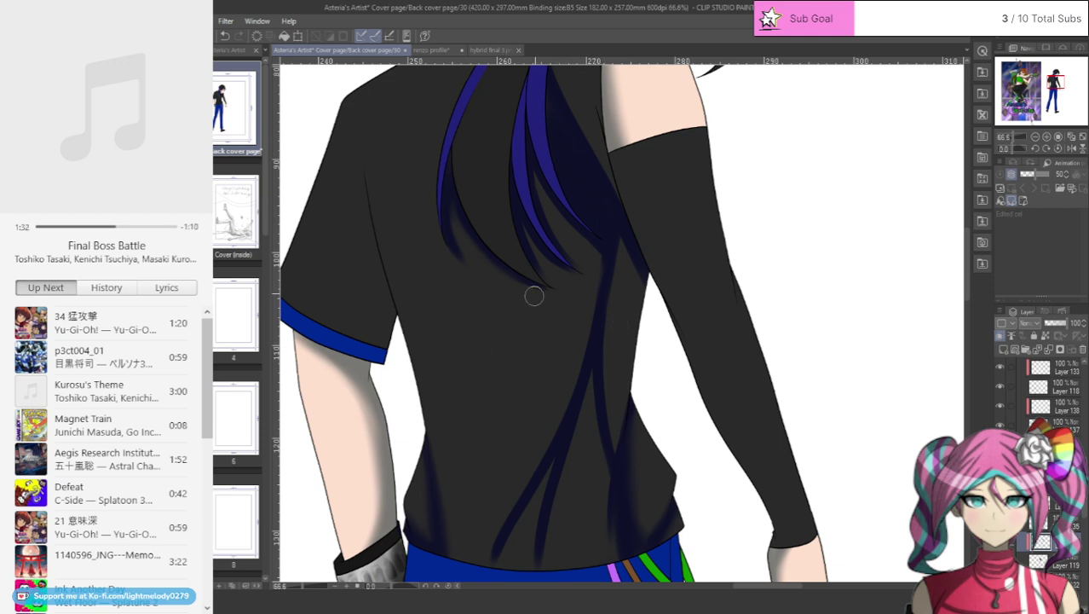
- Widen the central back folds and fill the gaps between them with navy down to the shirt hem
mouse_move(587, 223)
mouse_down()
mouse_move(576, 368)
mouse_move(588, 342)
mouse_move(554, 561)
mouse_up()
drag(587, 379, 565, 564)
drag(592, 430, 600, 503)
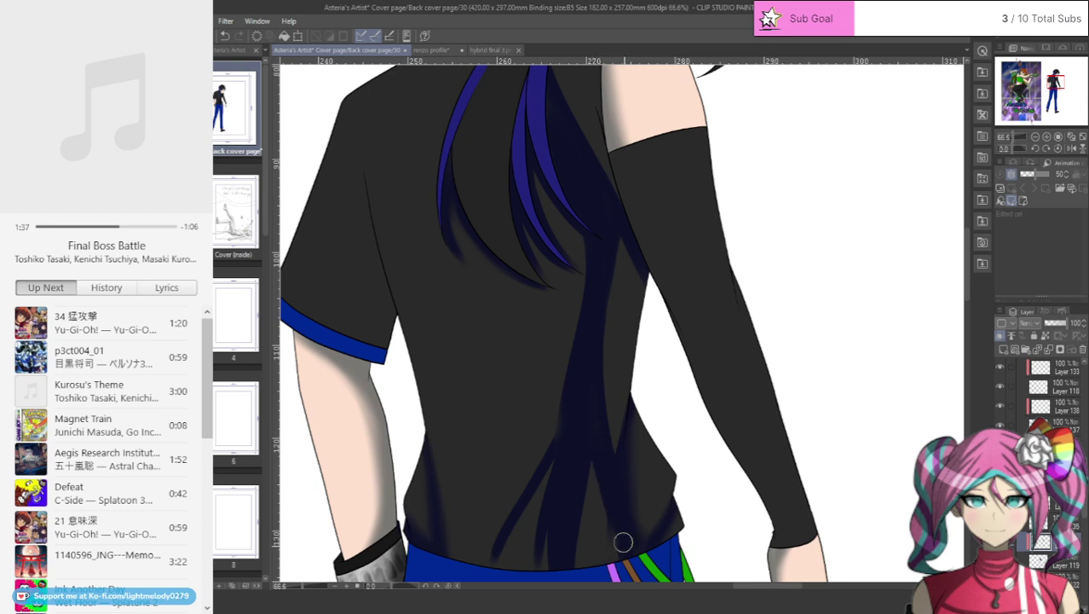
drag(596, 456, 620, 567)
drag(586, 501, 581, 562)
mouse_move(567, 442)
mouse_down()
mouse_move(540, 558)
mouse_move(562, 445)
mouse_move(516, 566)
mouse_move(534, 539)
mouse_move(524, 565)
mouse_move(486, 554)
mouse_move(523, 488)
mouse_up()
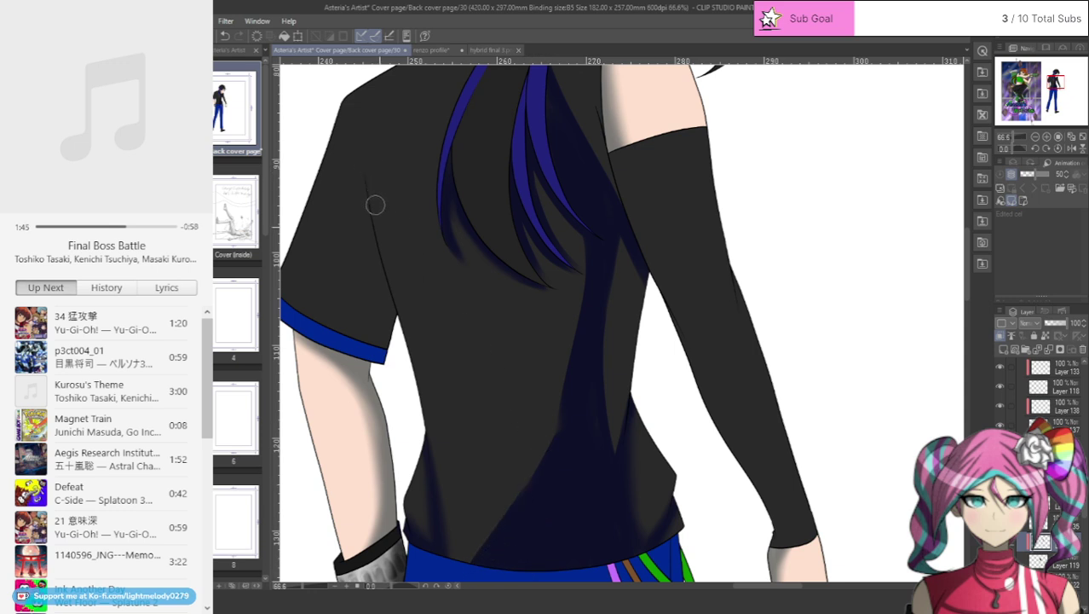
- Shade the short sleeve's inner side and the adjoining torso edge in navy, fading the shadow toward the sleeve's outer part
mouse_move(375, 205)
mouse_down()
mouse_move(431, 432)
mouse_move(435, 520)
mouse_move(434, 437)
mouse_move(459, 568)
mouse_move(435, 381)
mouse_move(369, 150)
mouse_move(385, 268)
mouse_move(362, 159)
mouse_move(365, 320)
mouse_move(381, 260)
mouse_move(350, 381)
mouse_move(393, 287)
mouse_up()
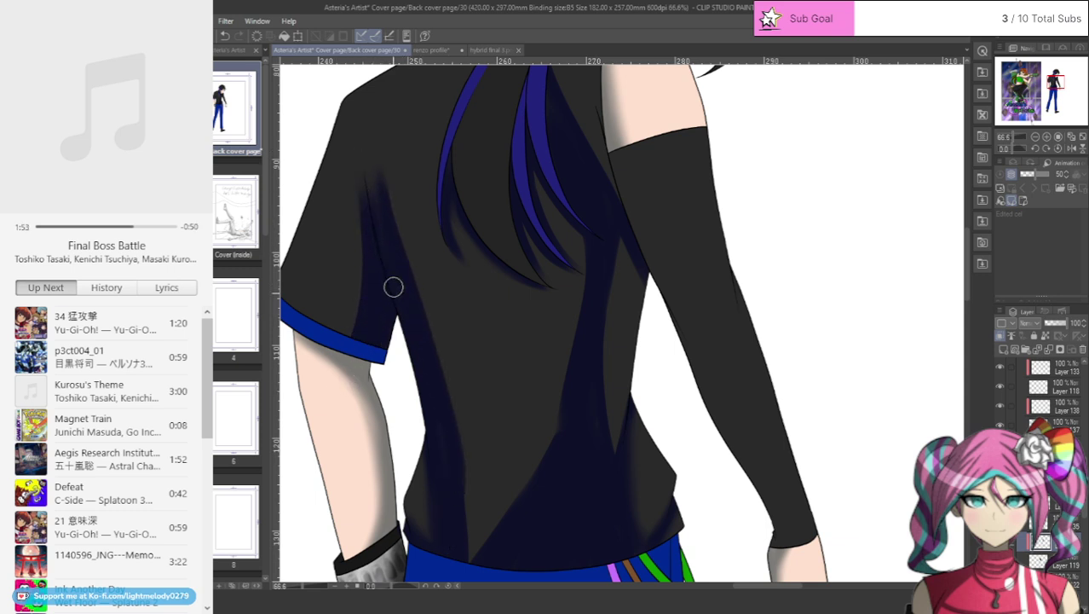
mouse_move(337, 350)
mouse_down()
mouse_move(360, 249)
mouse_move(353, 167)
mouse_move(367, 284)
mouse_move(335, 344)
mouse_up()
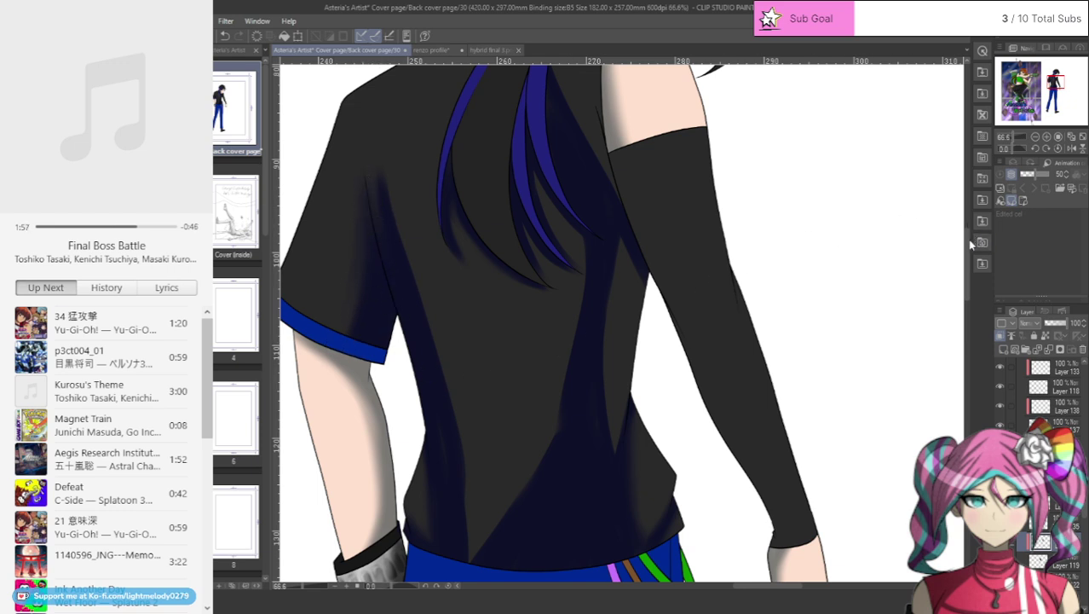
scroll(970, 244, up, 4)
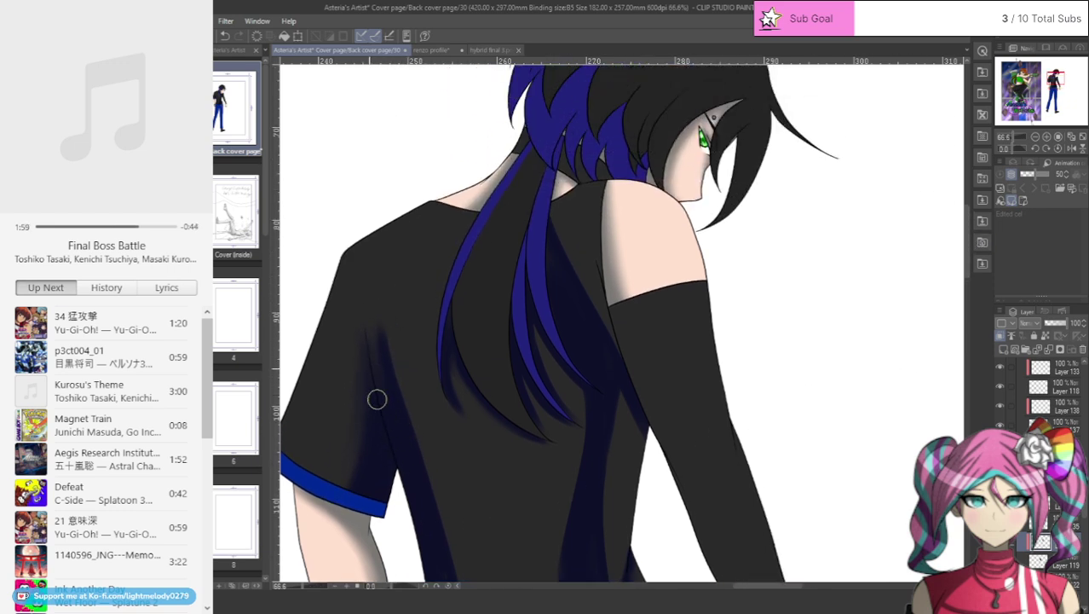
drag(377, 397, 374, 285)
mouse_move(367, 356)
mouse_down()
mouse_move(384, 256)
mouse_move(376, 355)
mouse_move(401, 430)
mouse_move(367, 250)
mouse_move(361, 432)
mouse_move(343, 434)
mouse_move(358, 333)
mouse_move(307, 508)
mouse_move(348, 476)
mouse_move(364, 418)
mouse_move(319, 517)
mouse_up()
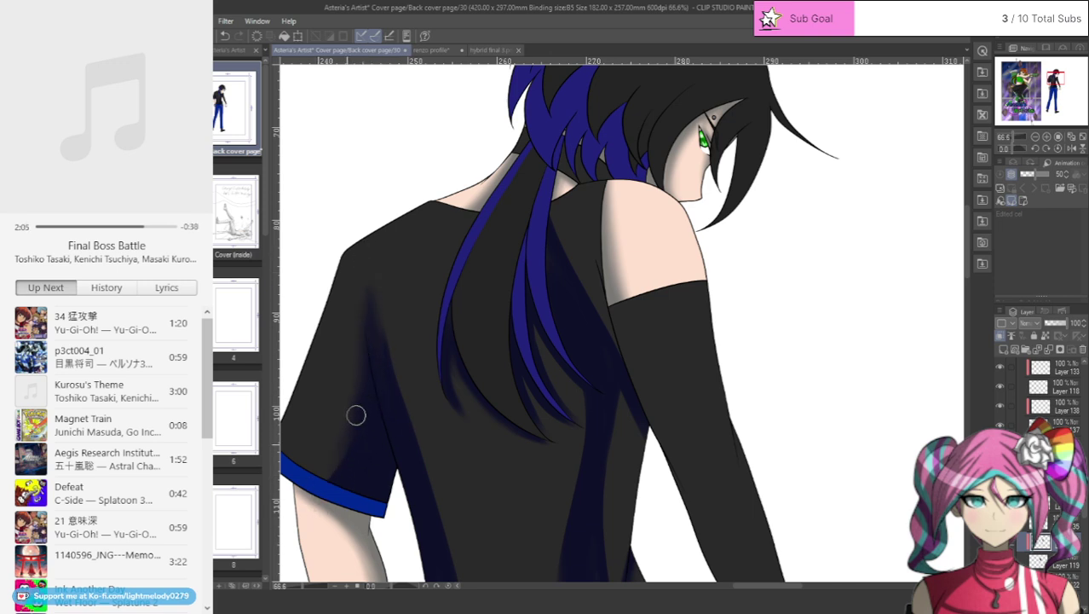
drag(357, 415, 332, 466)
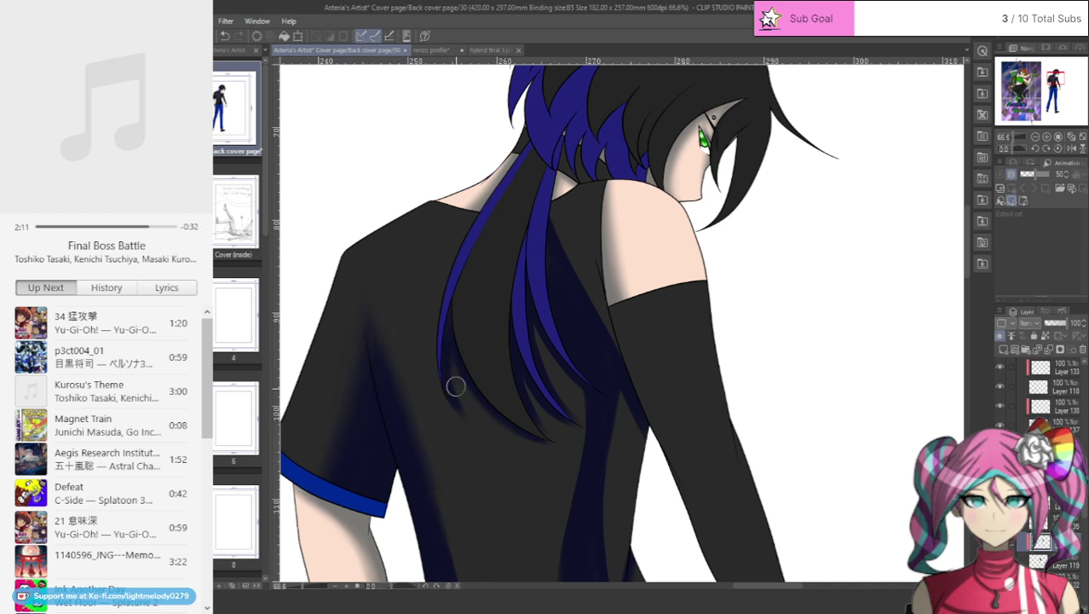
- Paint a curved navy shadow across the back below the hair tips and deepen the shading beside the gloved arm's armhole
drag(456, 400, 546, 460)
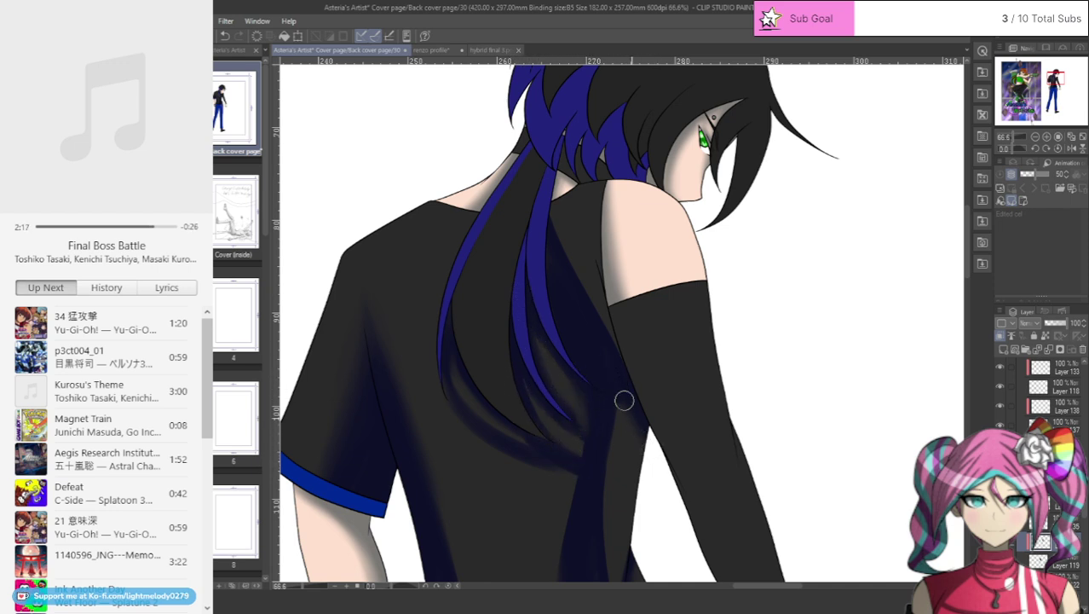
drag(624, 400, 653, 452)
drag(620, 414, 596, 543)
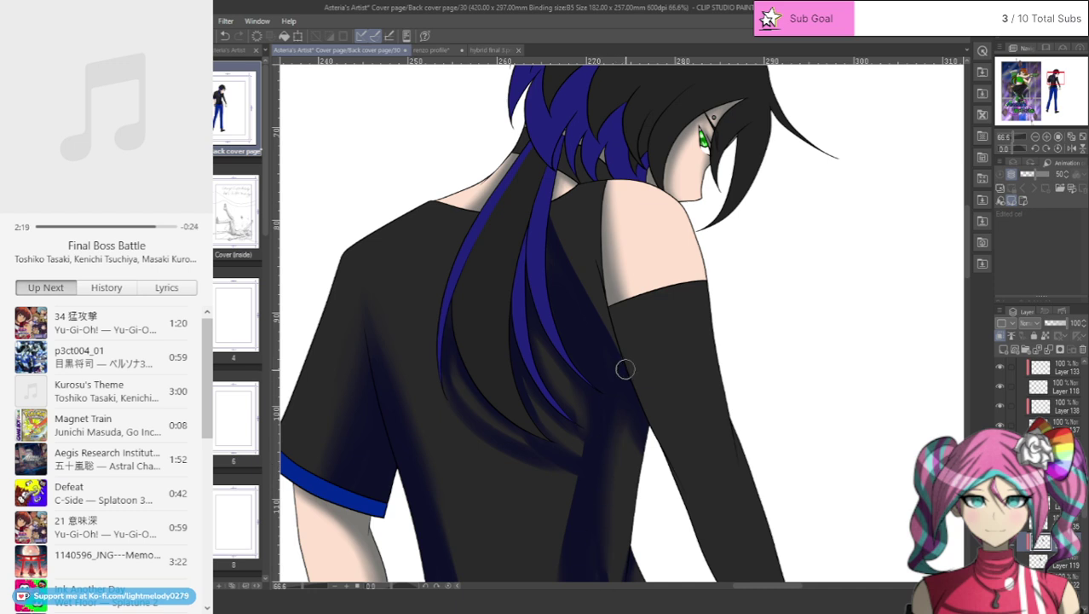
- Extend the navy shadow up the bare shoulder's side to the collar, and darken the shirt alongside and below the hair strands
drag(584, 296, 564, 214)
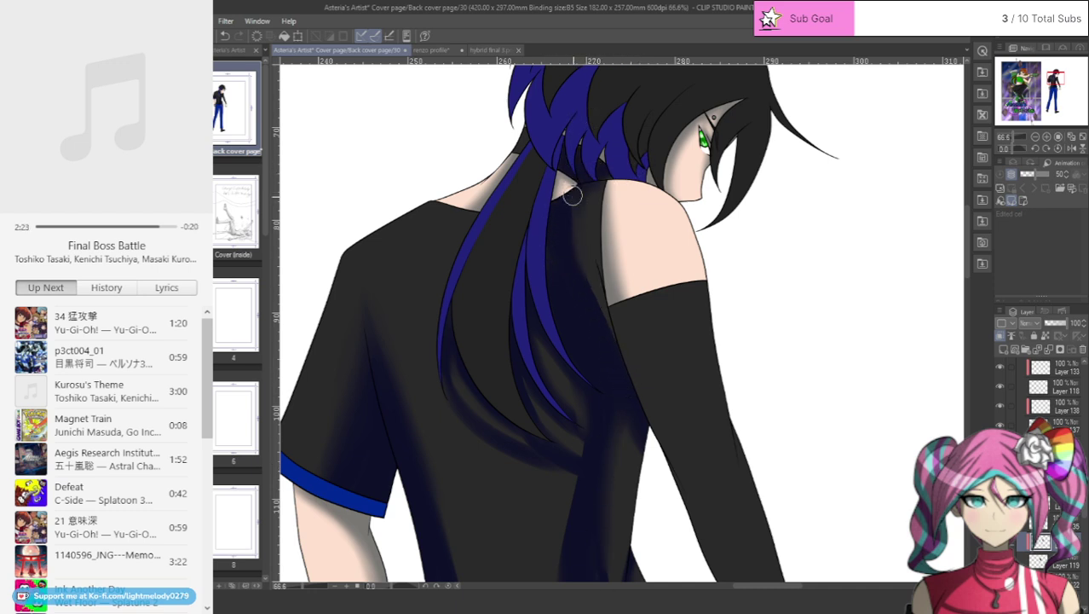
drag(627, 370, 577, 226)
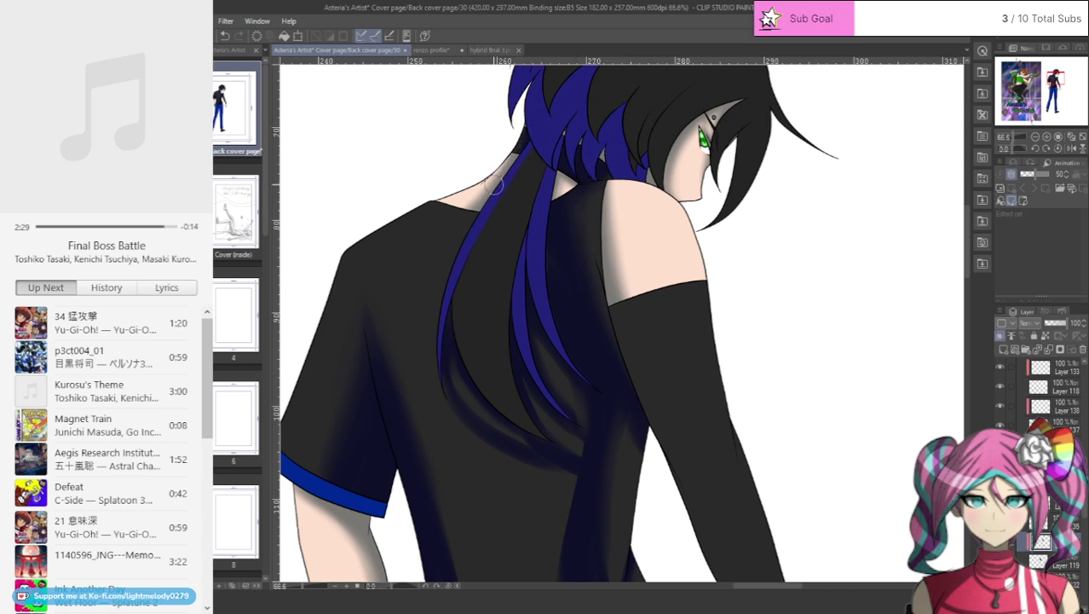
drag(471, 220, 450, 288)
drag(547, 459, 500, 430)
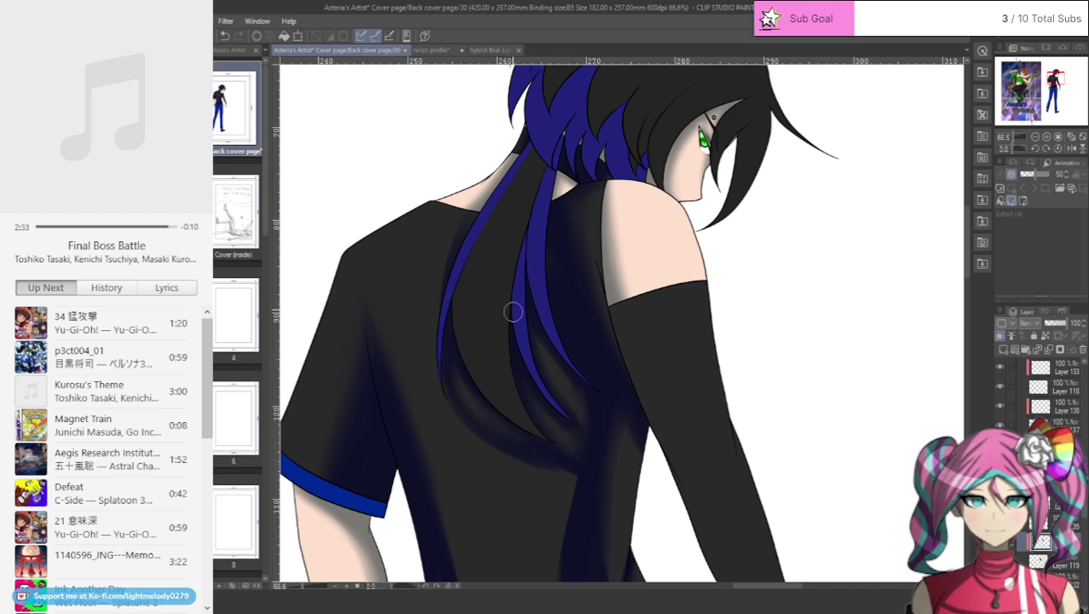
- Fill the unshaded gap on the torso side below the gloved arm with navy down to the waist
scroll(681, 252, down, 4)
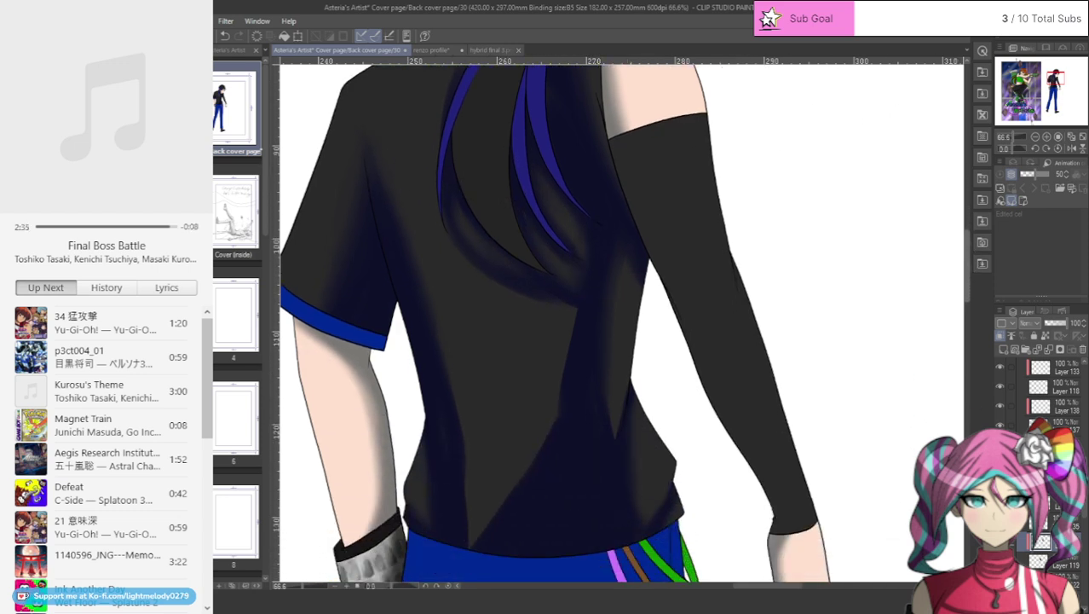
mouse_move(624, 245)
mouse_down()
mouse_move(604, 365)
mouse_move(612, 451)
mouse_up()
drag(642, 362, 602, 453)
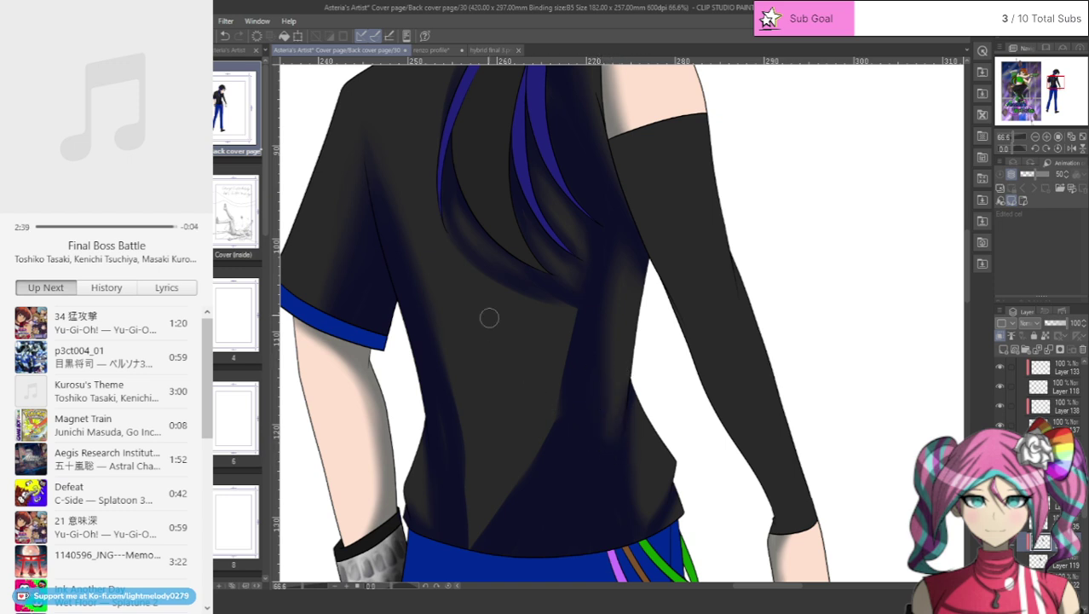
- Paint a diagonal navy fold shadow from the sleeve's armpit across the back, and blend navy into the lower back down to the shirt hem
mouse_move(586, 304)
mouse_down()
mouse_move(508, 285)
mouse_move(406, 209)
mouse_move(369, 151)
mouse_up()
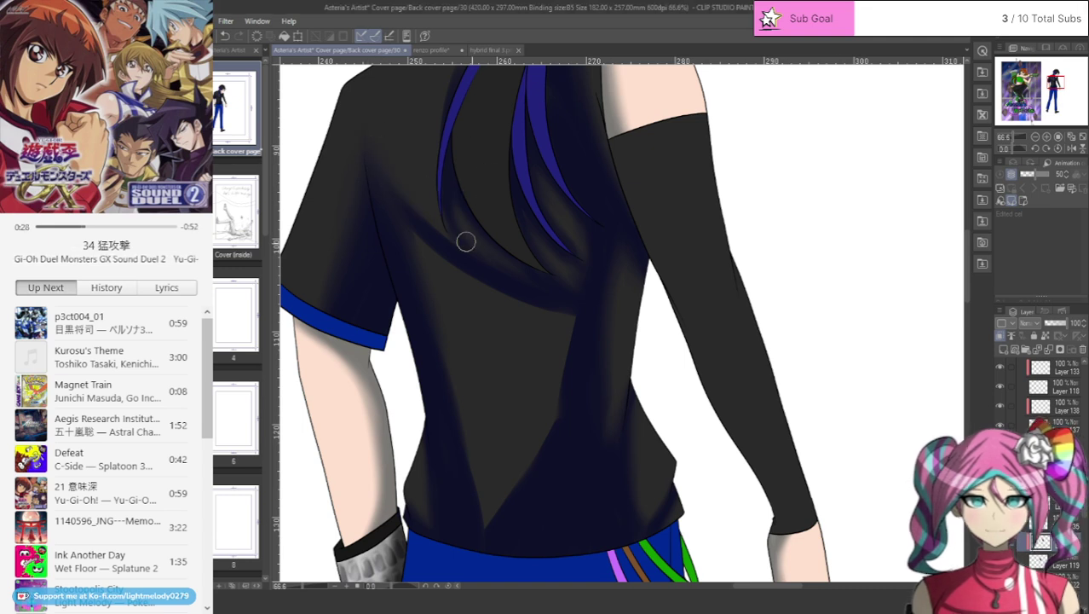
drag(396, 213, 533, 299)
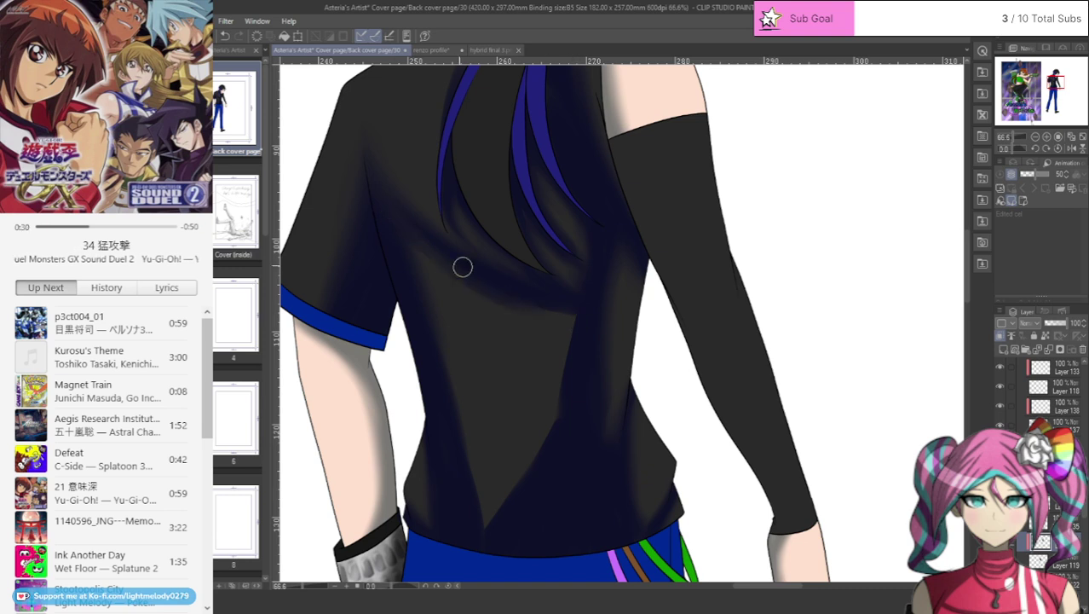
drag(462, 265, 579, 324)
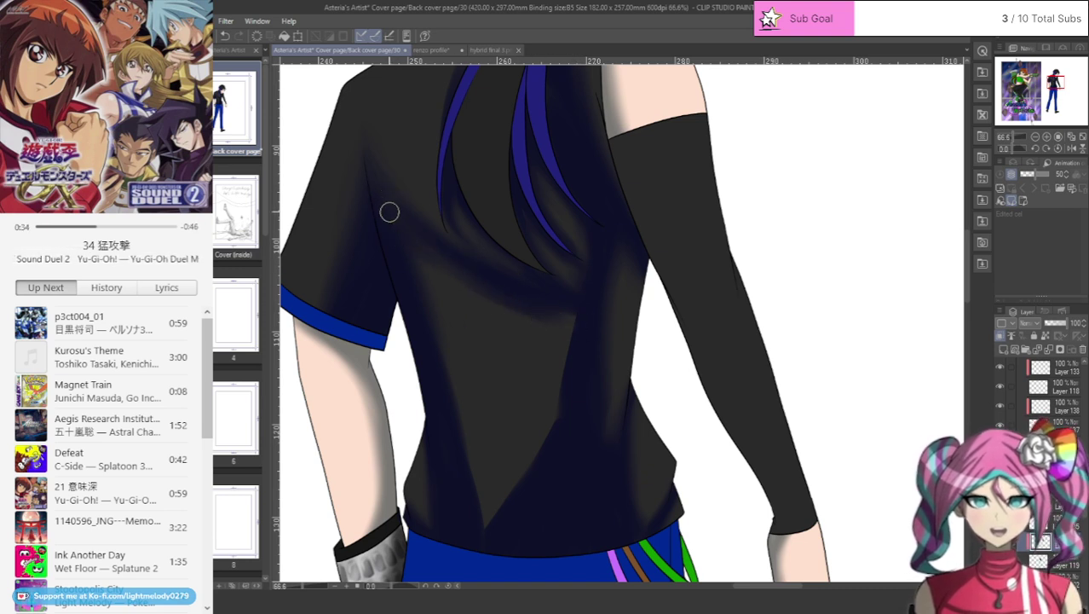
mouse_move(389, 211)
mouse_down()
mouse_move(428, 249)
mouse_move(589, 343)
mouse_move(593, 328)
mouse_move(527, 305)
mouse_move(576, 323)
mouse_up()
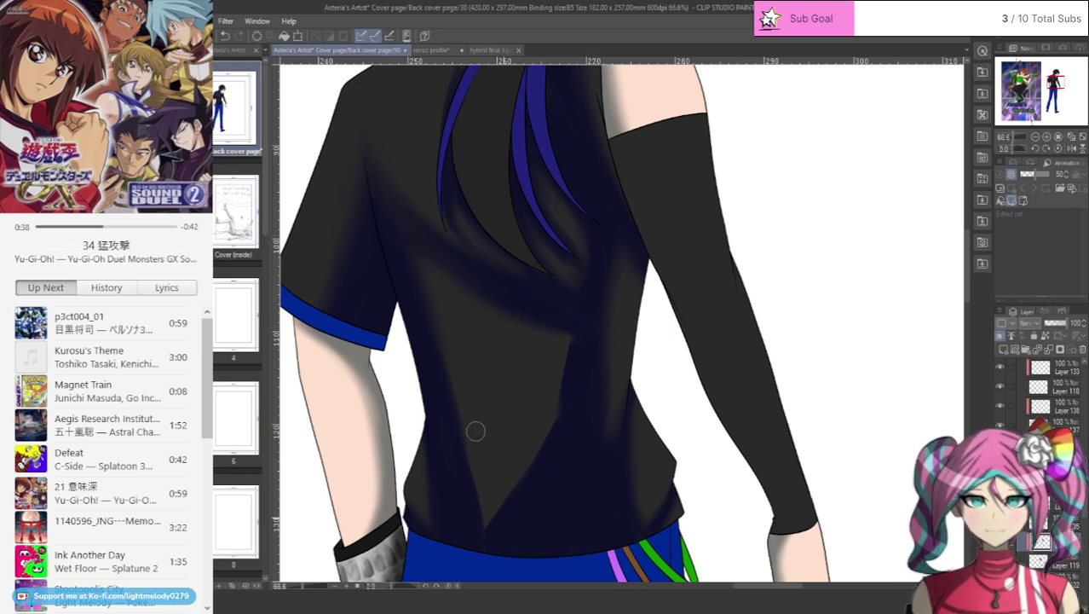
drag(449, 385, 488, 477)
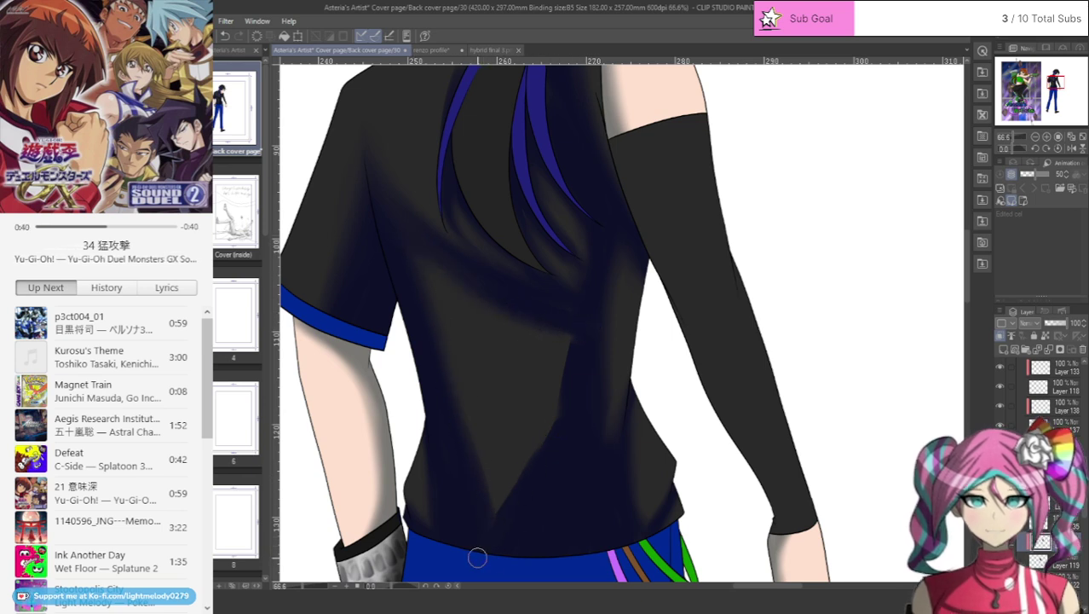
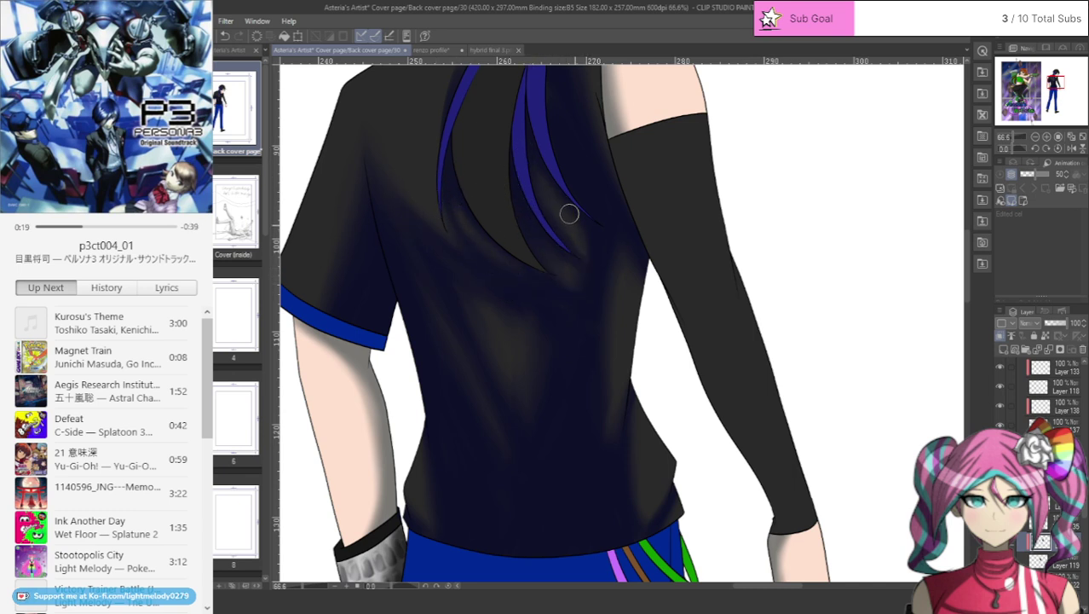
- Shade the shirt in navy along the outer side of the hair strands from the collar down to the mid-back
scroll(955, 290, up, 3)
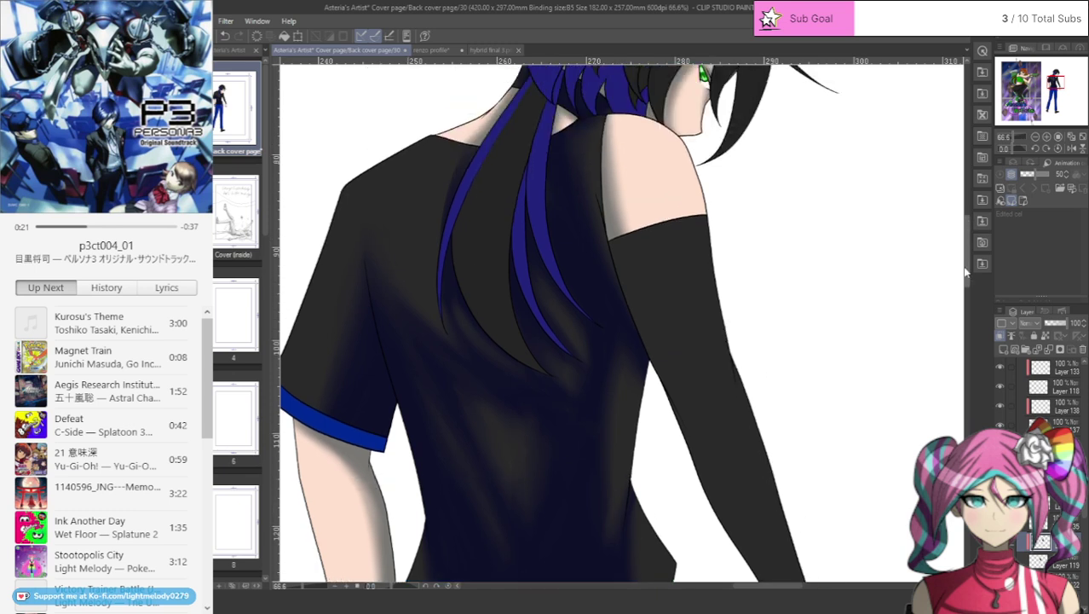
drag(460, 192, 431, 298)
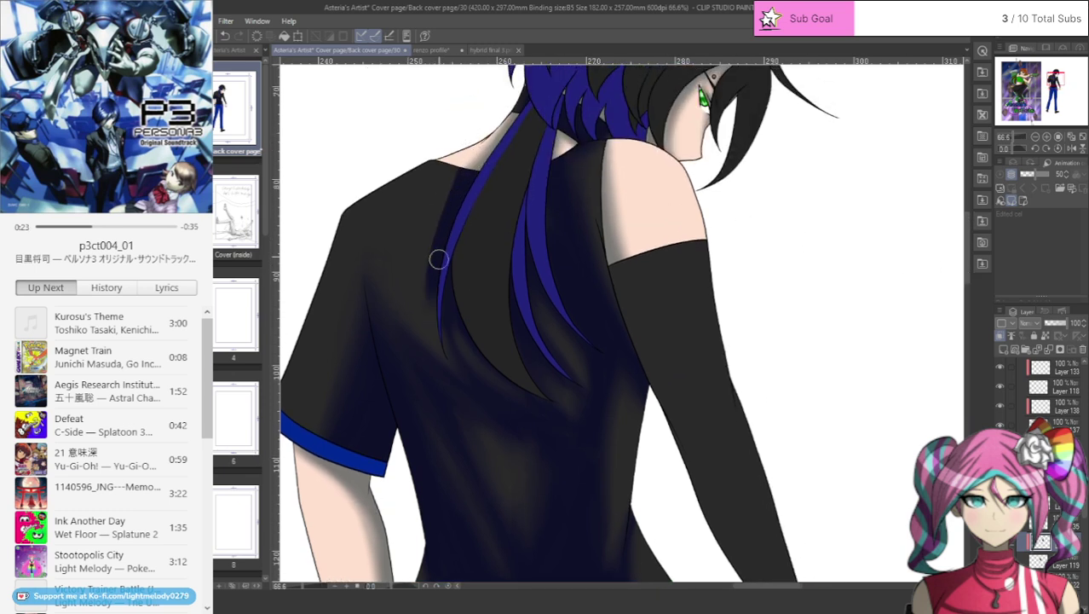
drag(442, 241, 435, 374)
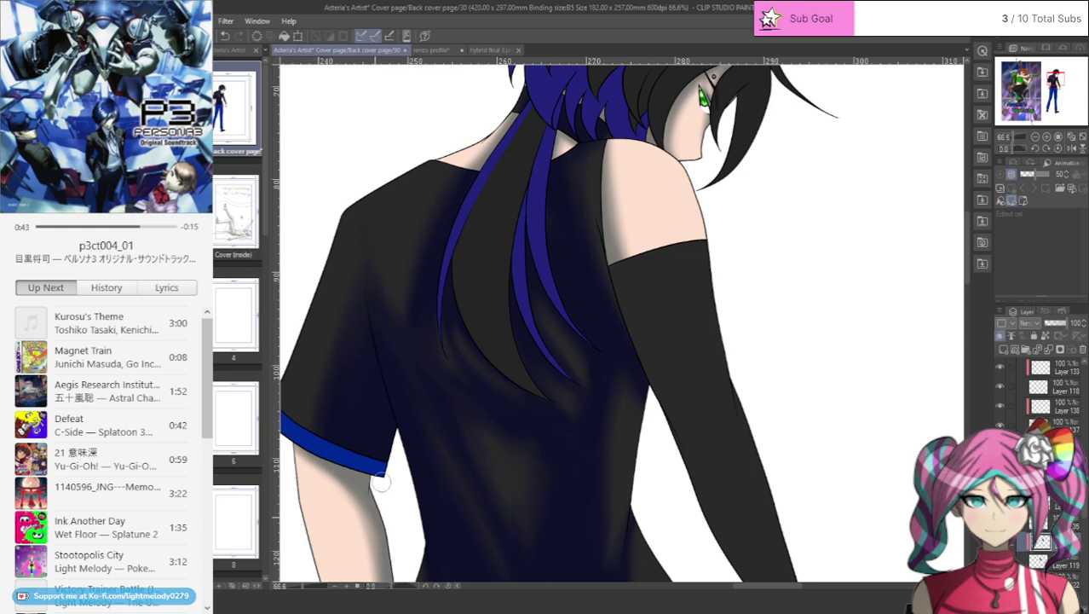
- Save the page and mute the shirt's navy shadows to a neutral near-black
scroll(376, 512, down, 3)
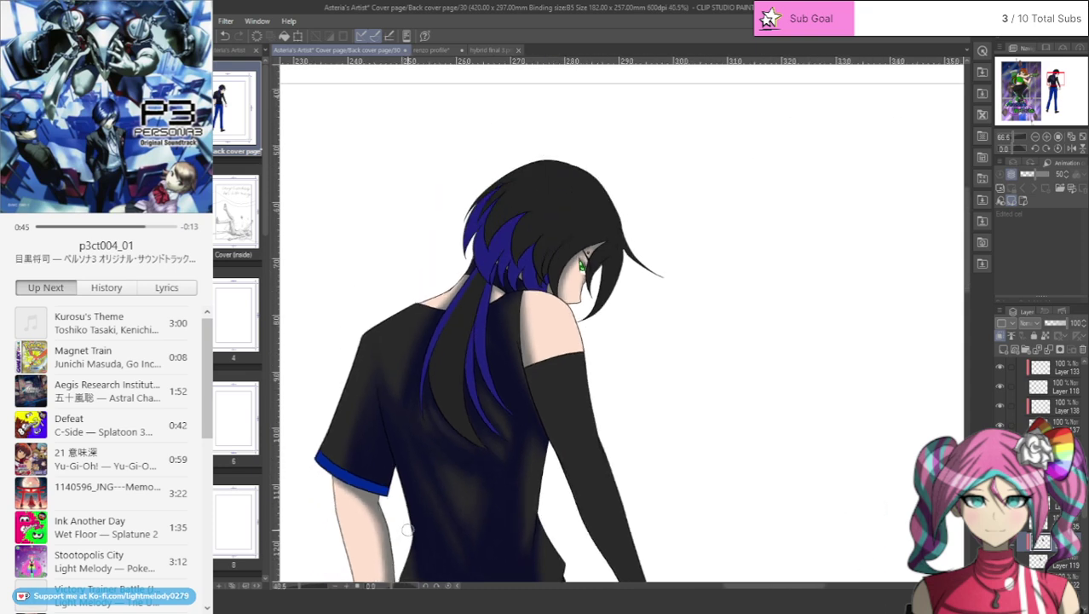
scroll(447, 527, up, 1)
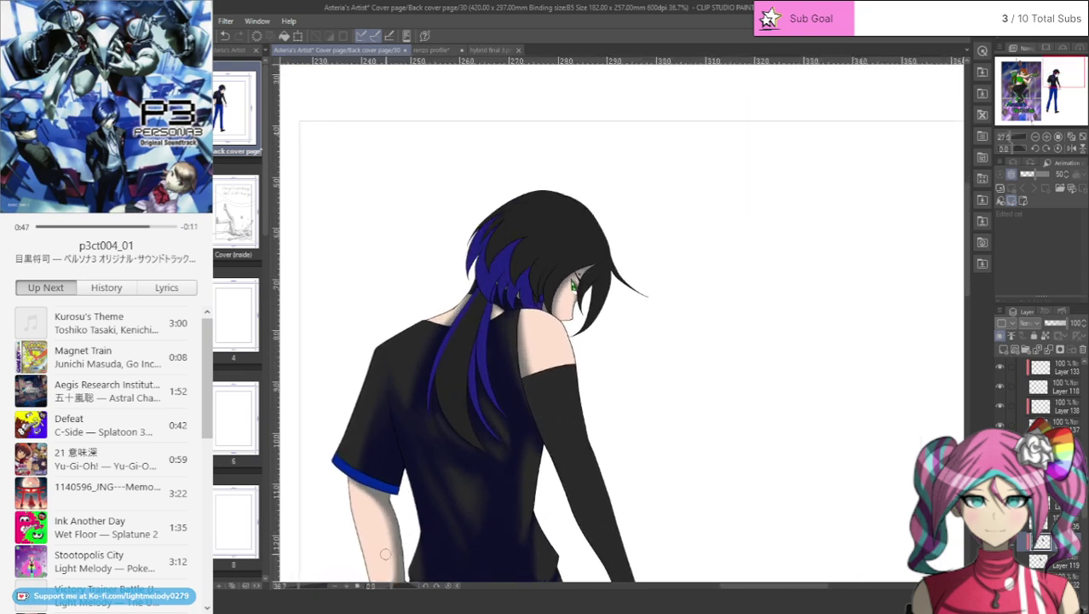
scroll(428, 438, up, 1)
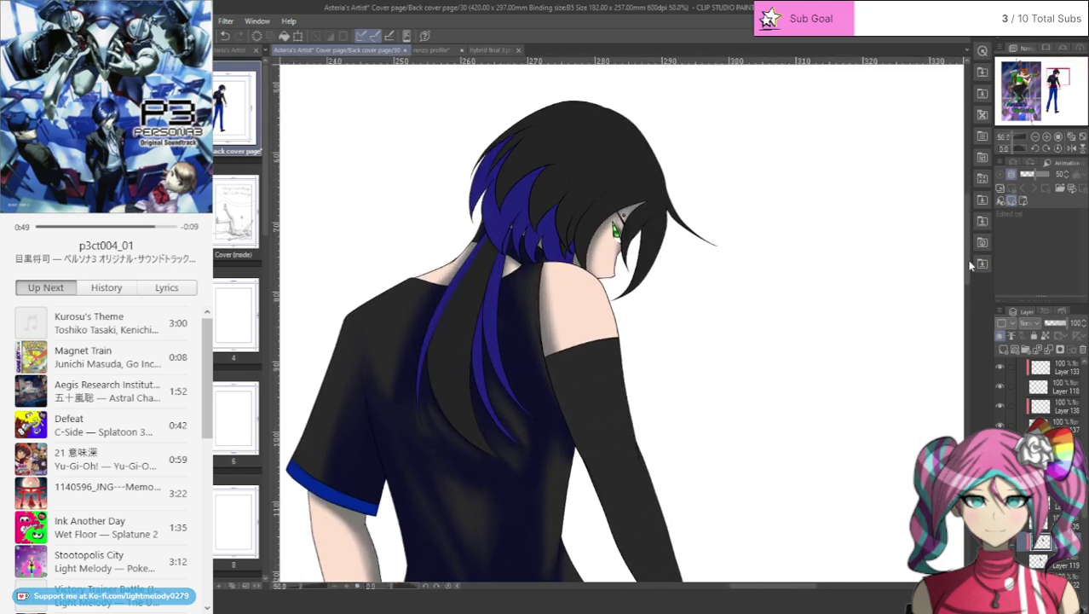
drag(971, 284, 967, 315)
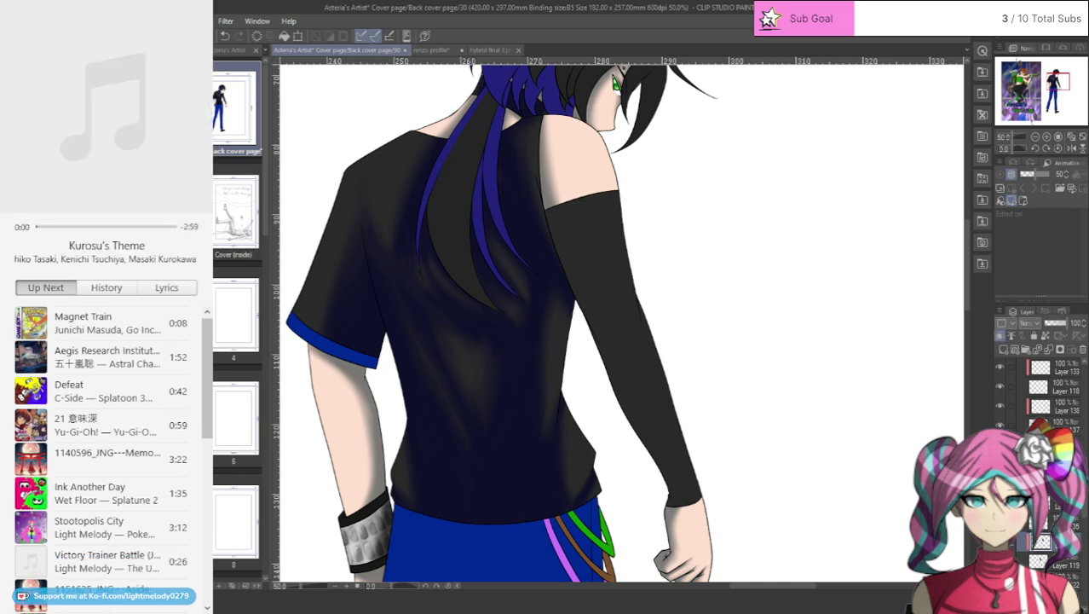
key(ctrl+s)
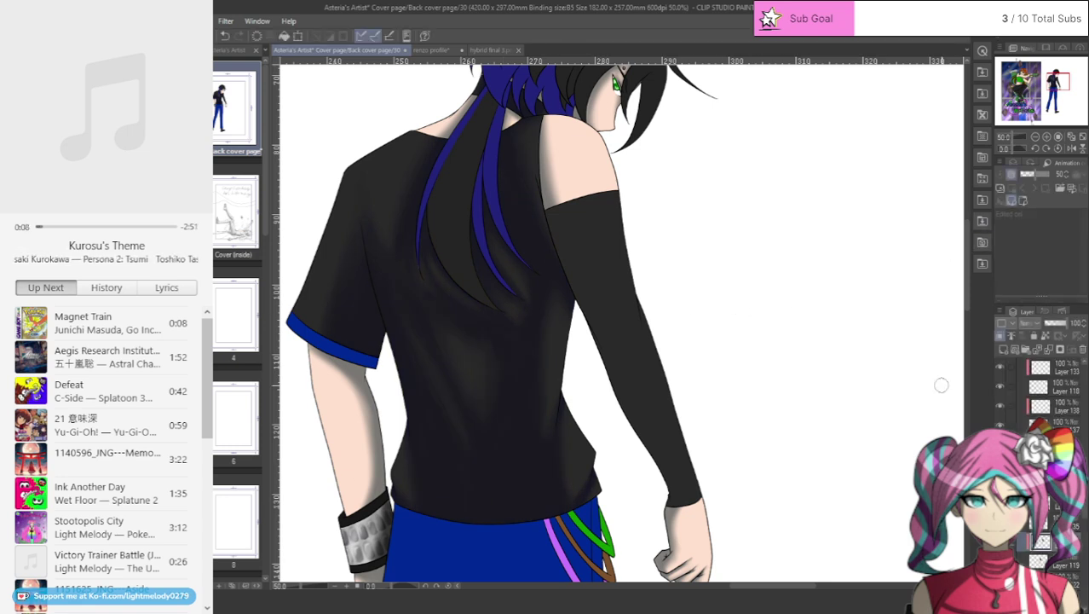
- Shade the long black arm glove in near-black along its inner edge and below its upper cuff
scroll(1063, 562, down, 2)
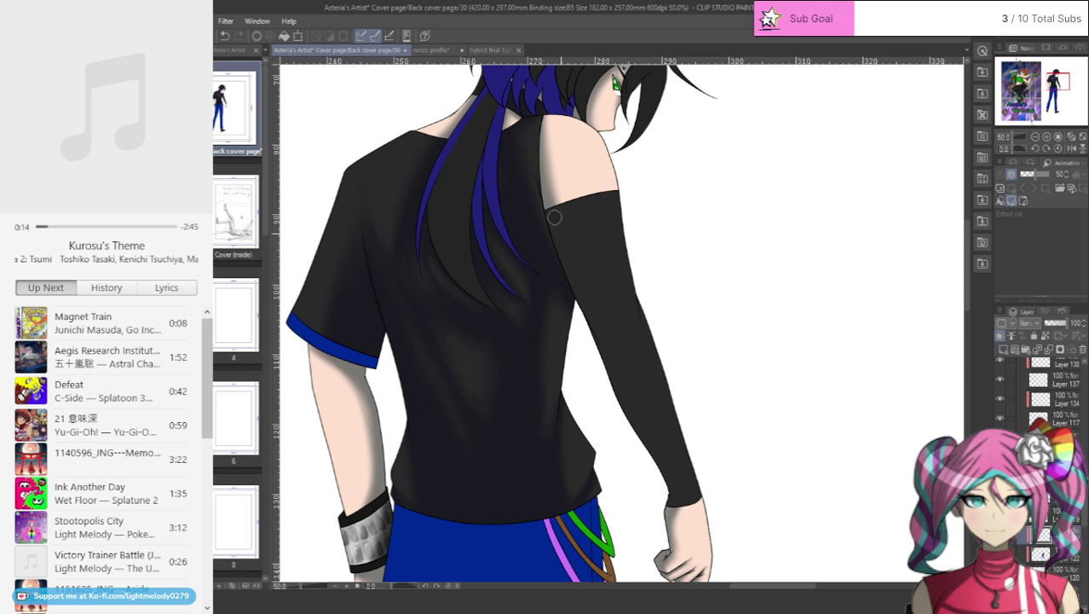
drag(554, 218, 604, 324)
mouse_move(558, 233)
mouse_down()
mouse_move(690, 510)
mouse_move(617, 359)
mouse_move(560, 176)
mouse_move(567, 231)
mouse_move(552, 195)
mouse_move(560, 205)
mouse_move(568, 197)
mouse_move(572, 223)
mouse_up()
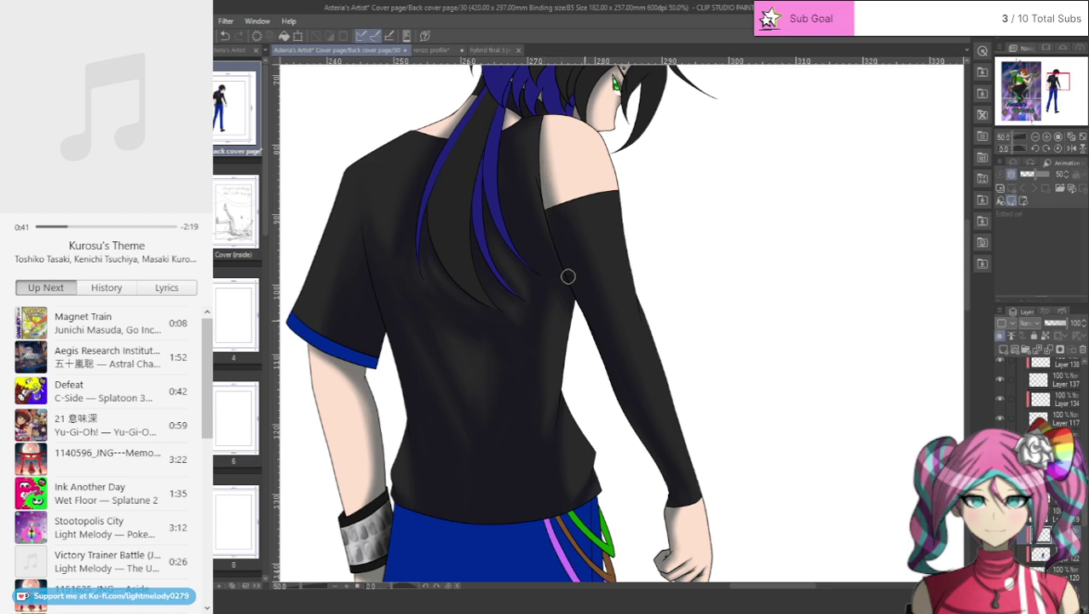
- Shade both black boots in near-black below the trouser hems, fading the shadow toward the toes
scroll(593, 355, down, 5)
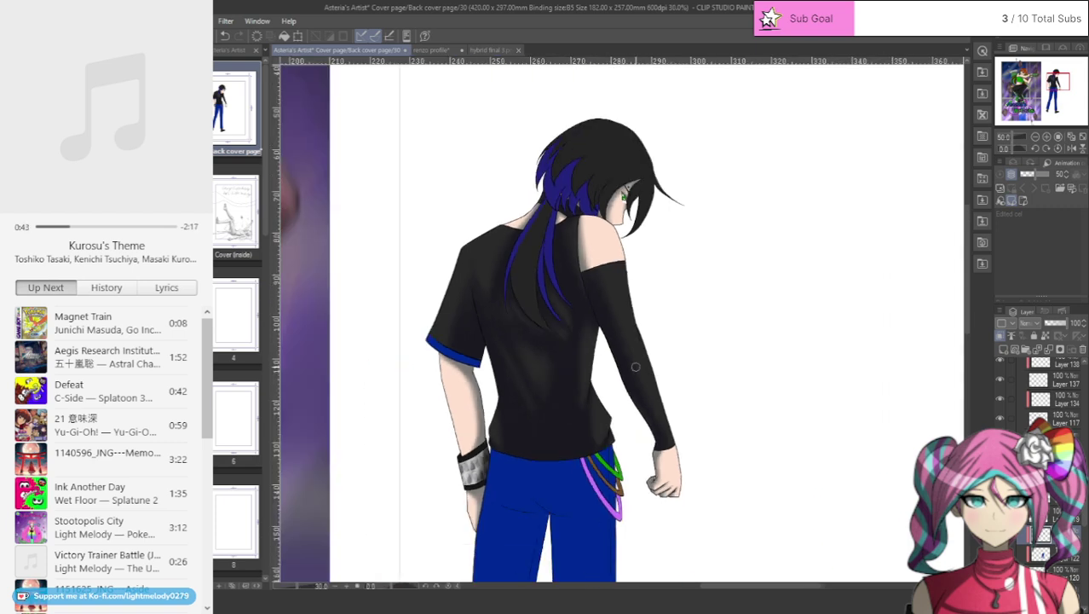
scroll(596, 414, down, 3)
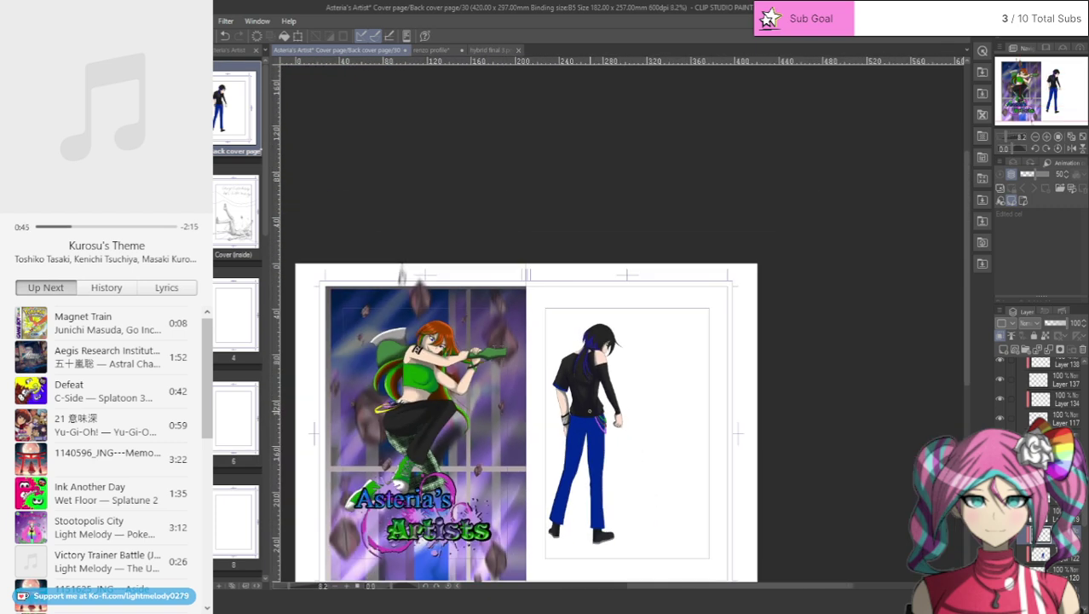
scroll(625, 413, up, 3)
scroll(570, 444, up, 4)
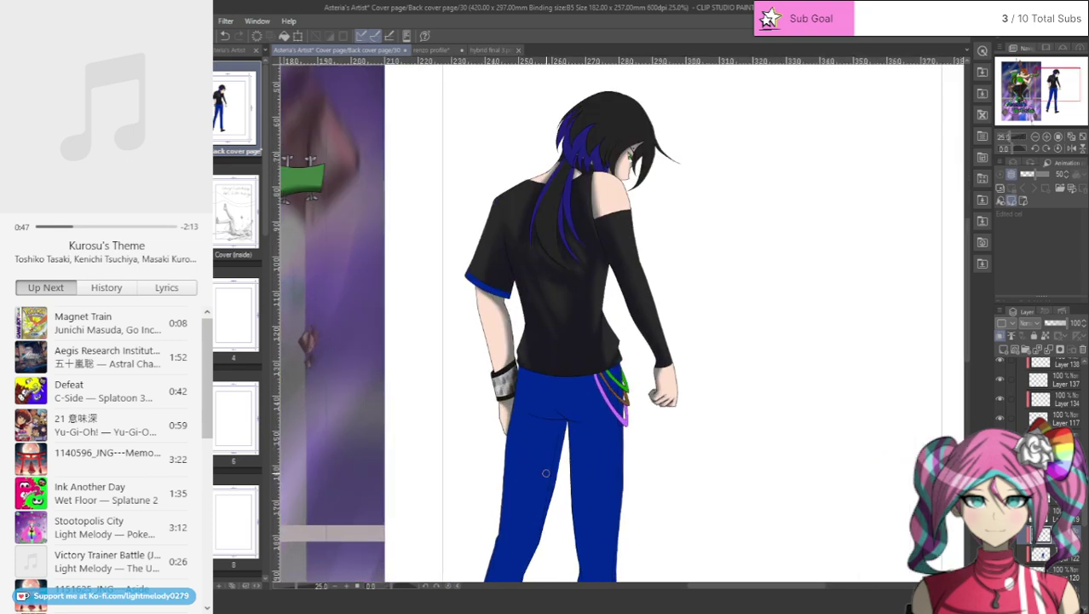
drag(967, 326, 942, 421)
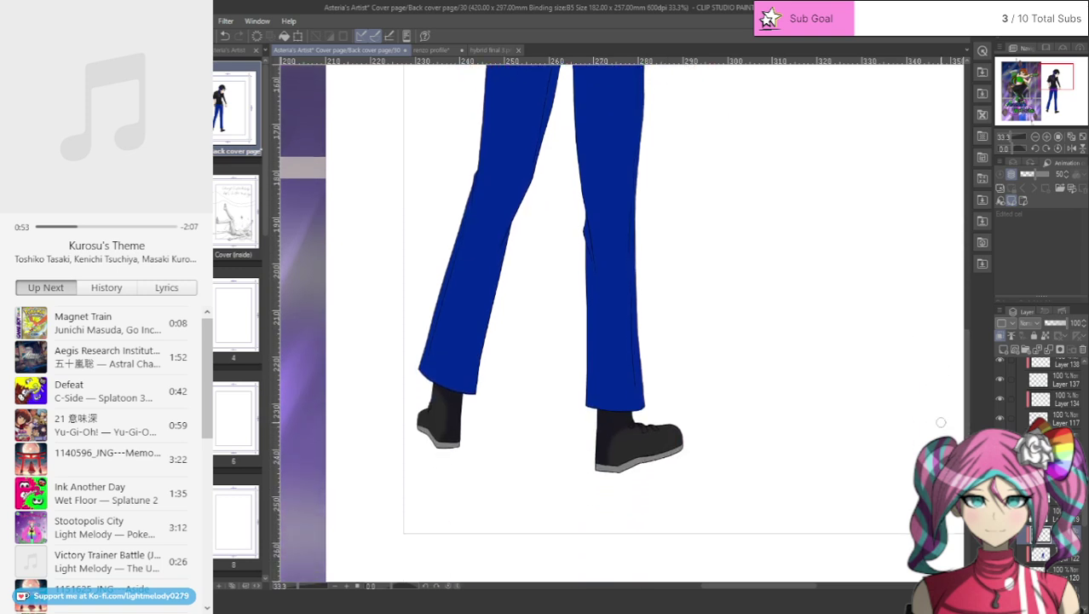
scroll(422, 456, up, 1)
scroll(421, 457, up, 1)
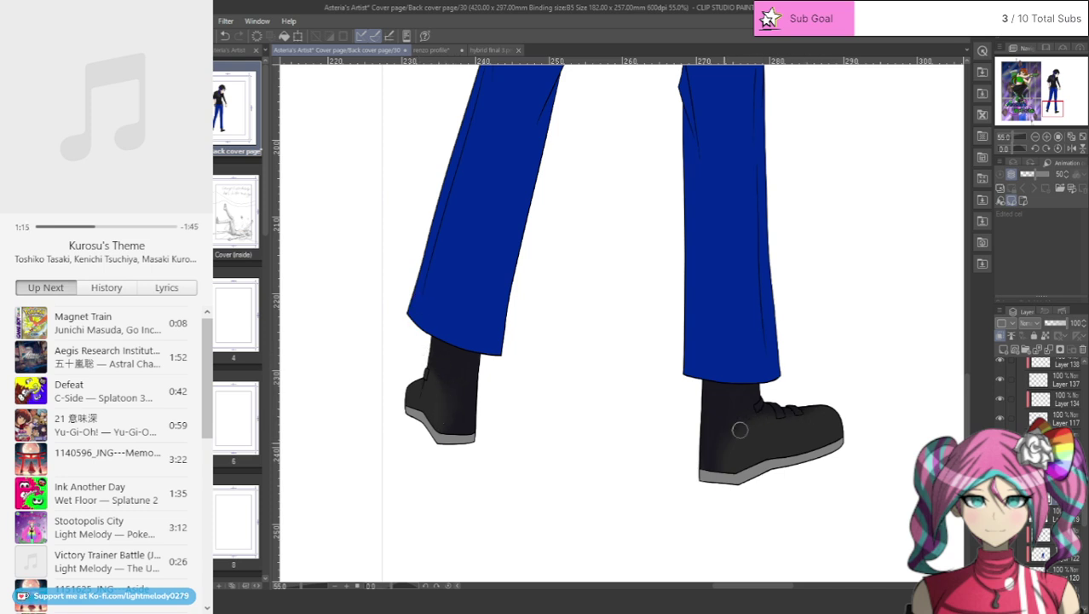
- On a new layer, paint a dark blue shadow across the trousers' waist directly under the shirt hem
scroll(721, 462, down, 5)
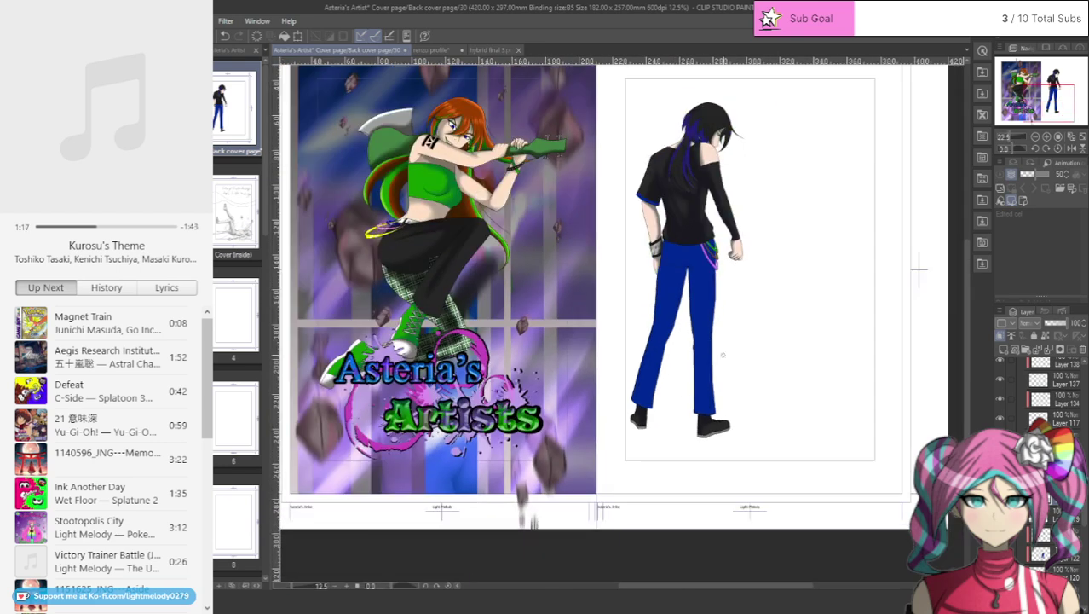
scroll(775, 256, up, 2)
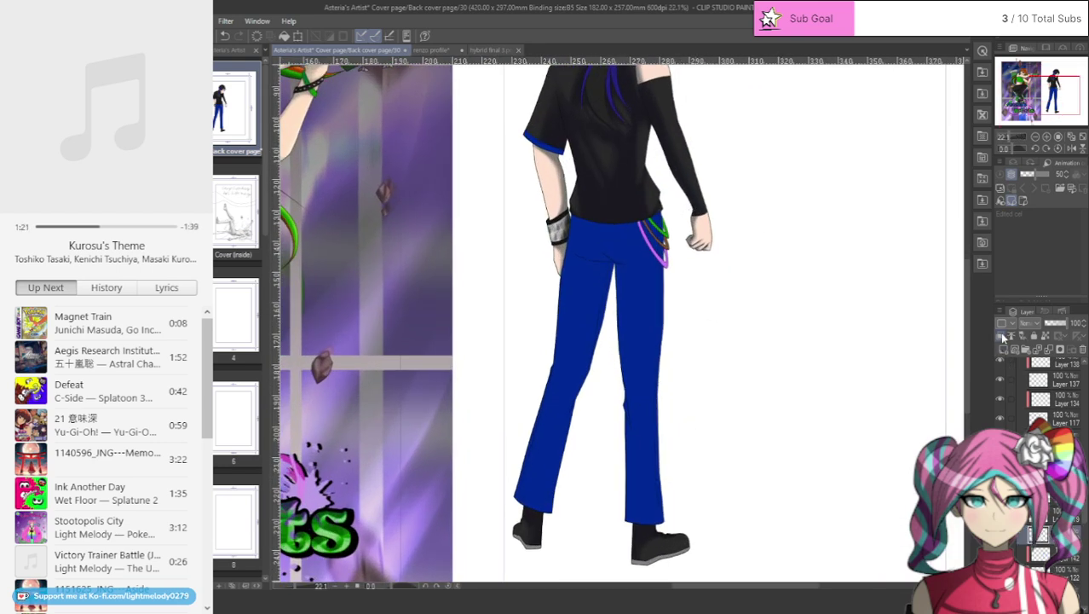
click(1042, 547)
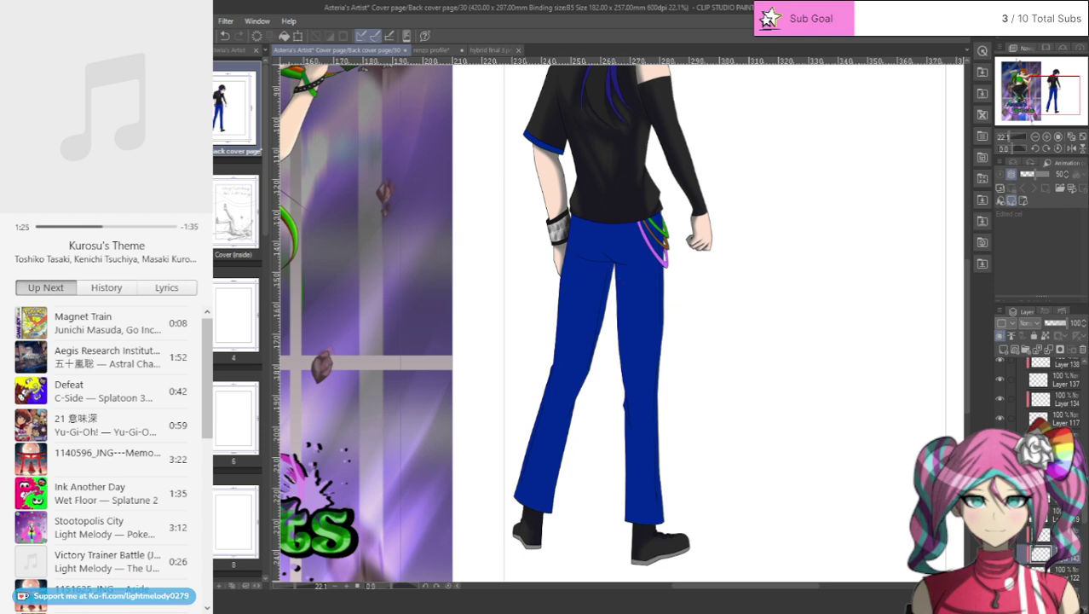
scroll(553, 429, up, 1)
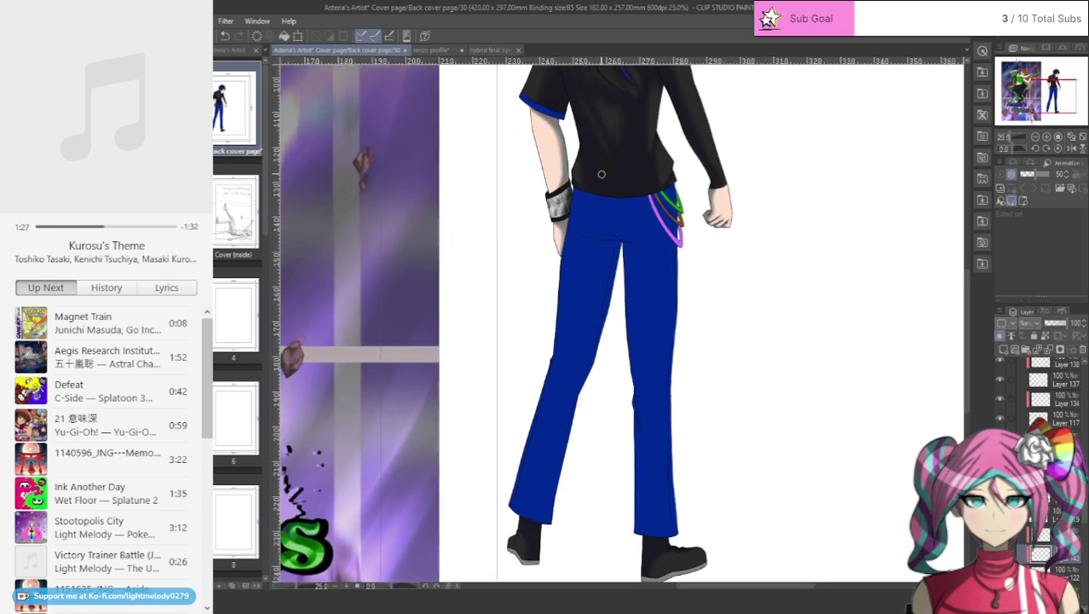
mouse_move(572, 185)
mouse_down()
mouse_move(611, 201)
mouse_move(657, 200)
mouse_up()
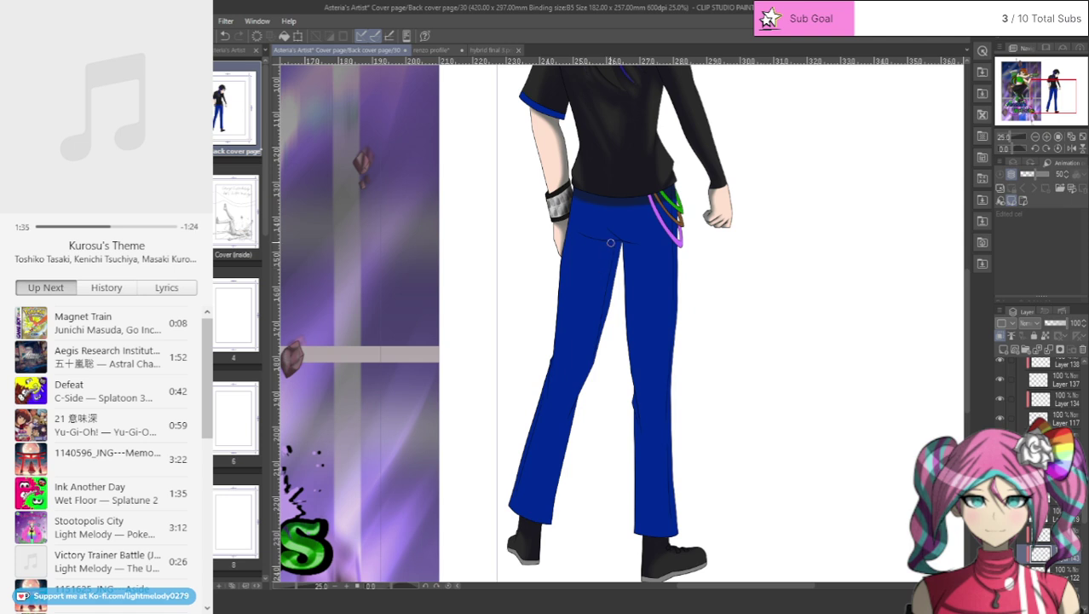
- Shade the left trouser leg's inner side dark blue from crotch to hem, and deepen the shadow under the shirt hem
drag(611, 243, 550, 473)
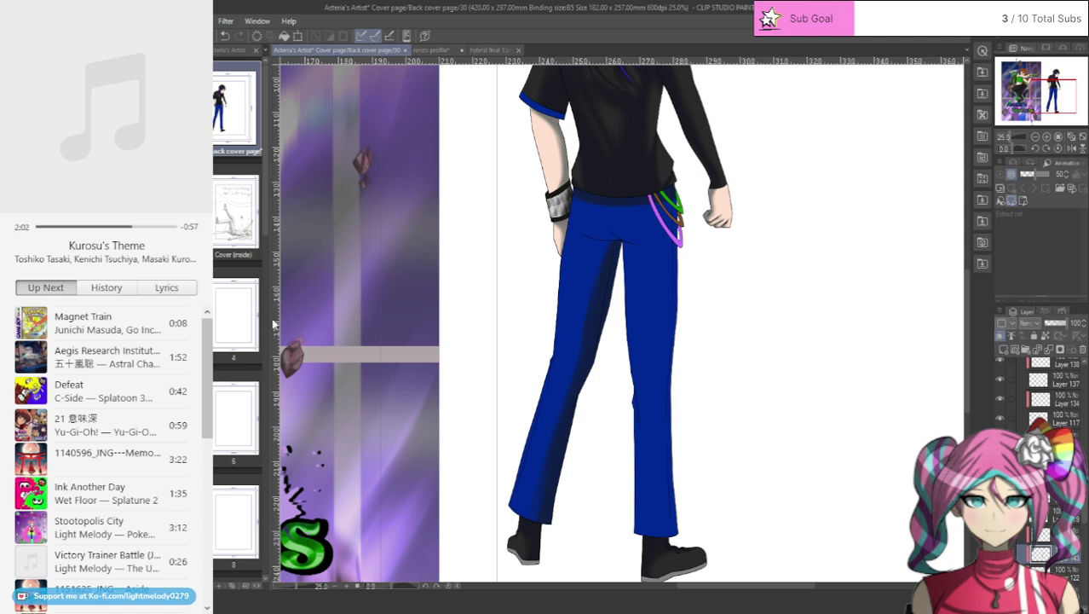
key(space)
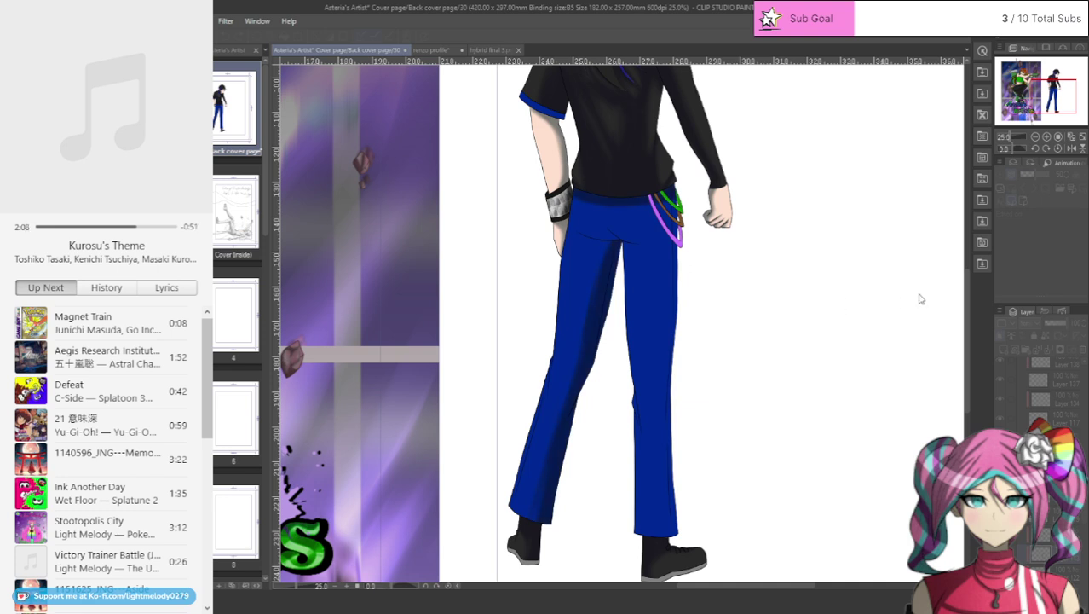
scroll(571, 341, up, 2)
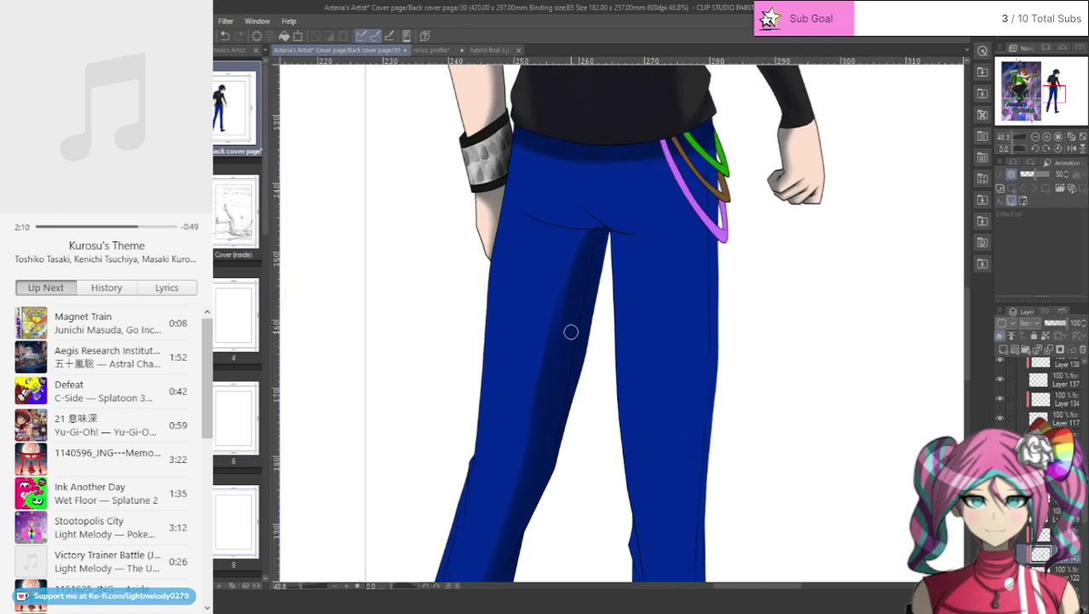
scroll(572, 345, down, 1)
scroll(573, 352, down, 3)
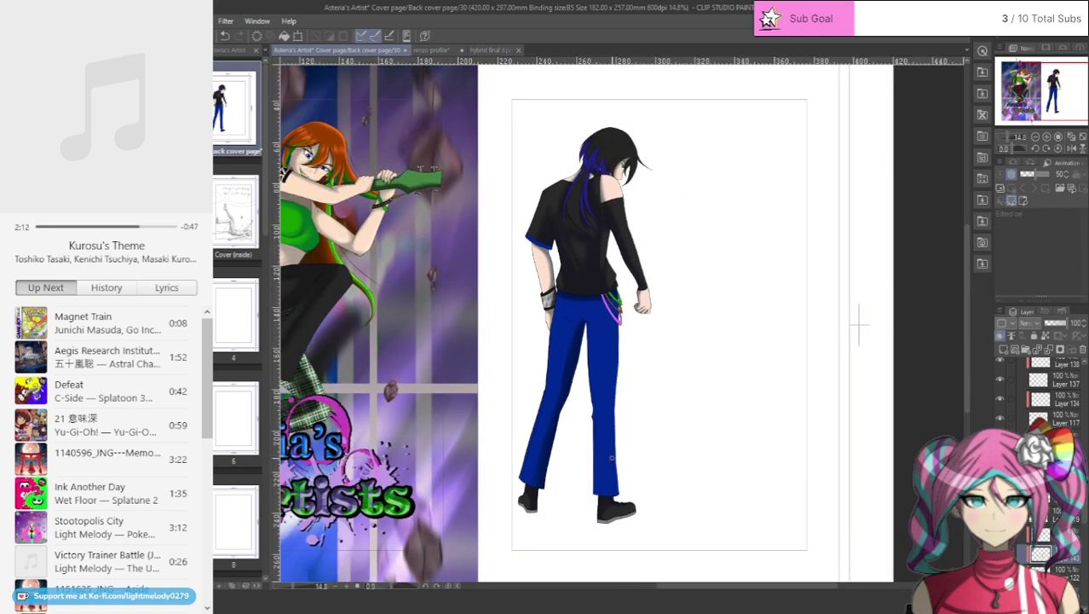
scroll(563, 366, up, 2)
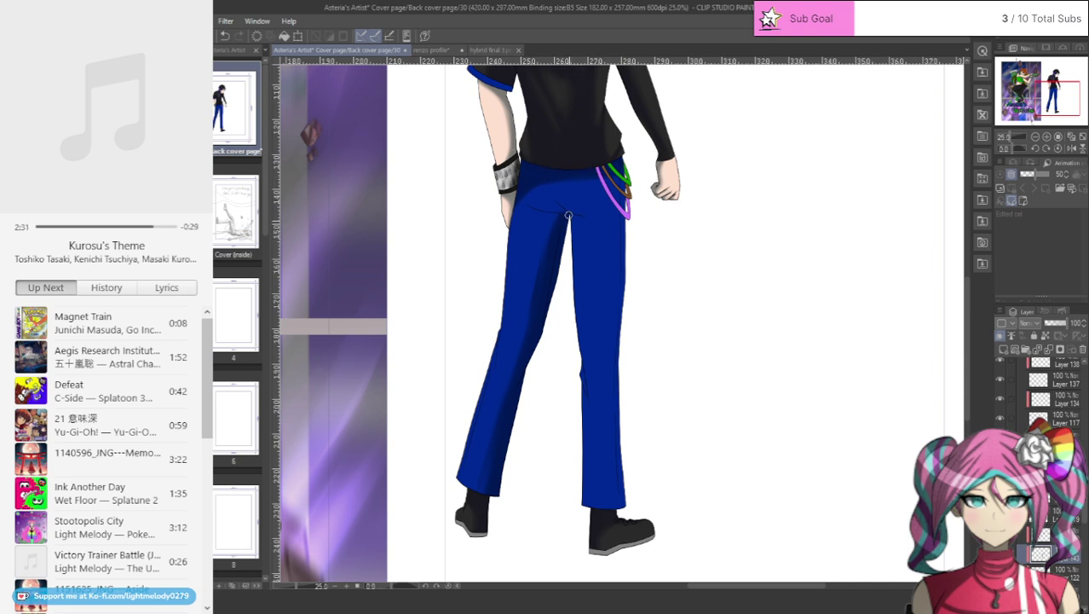
- Shade the right trouser leg's inner edge dark blue from crotch to hem, and extend the waist shadow over the seat toward the crotch
drag(568, 215, 588, 392)
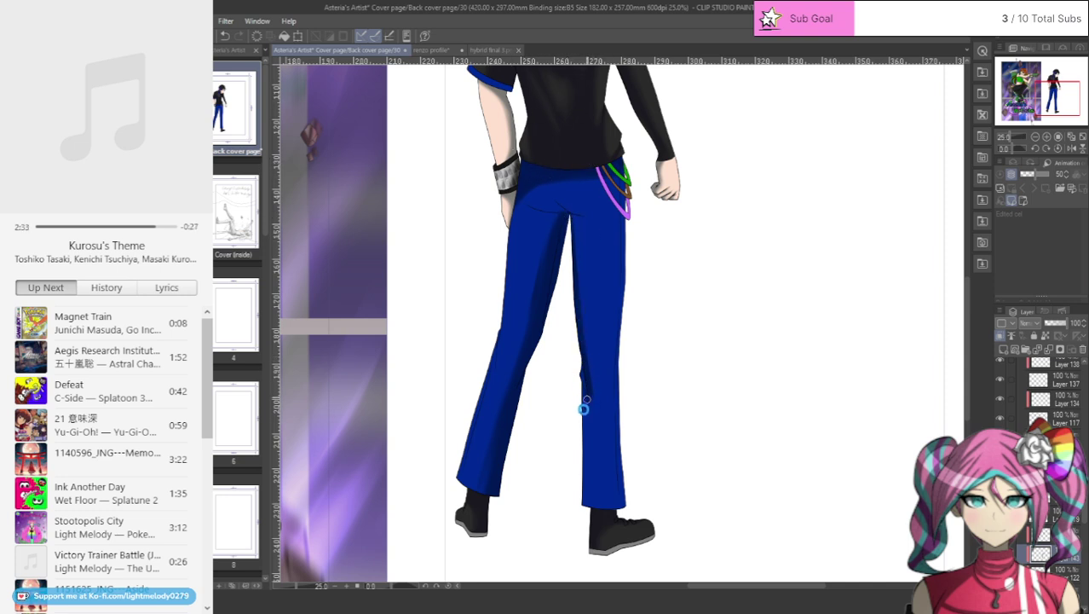
drag(578, 354, 587, 456)
drag(586, 506, 582, 450)
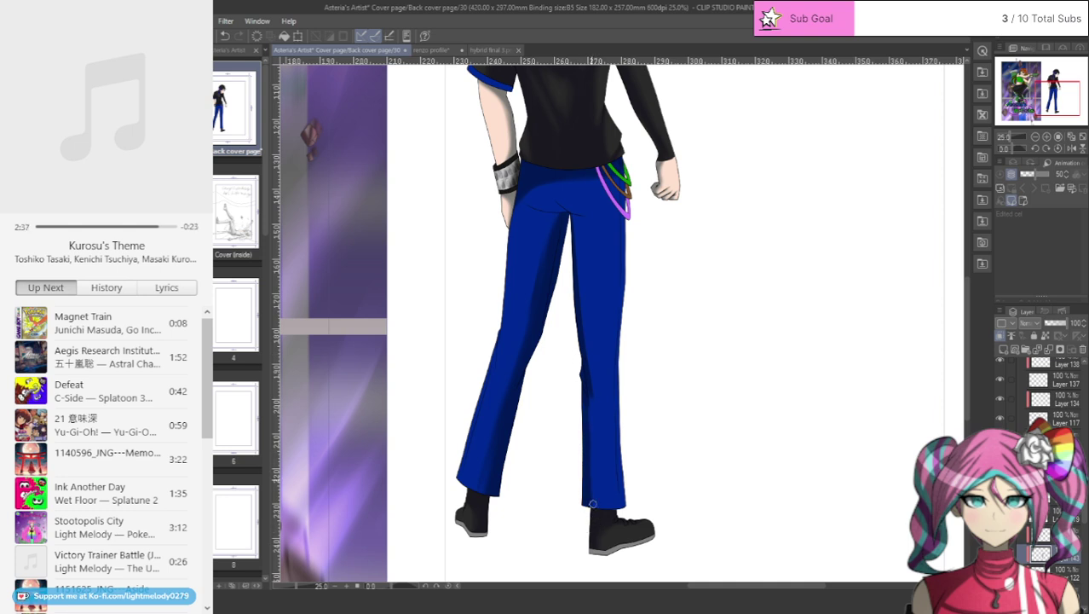
drag(593, 504, 582, 354)
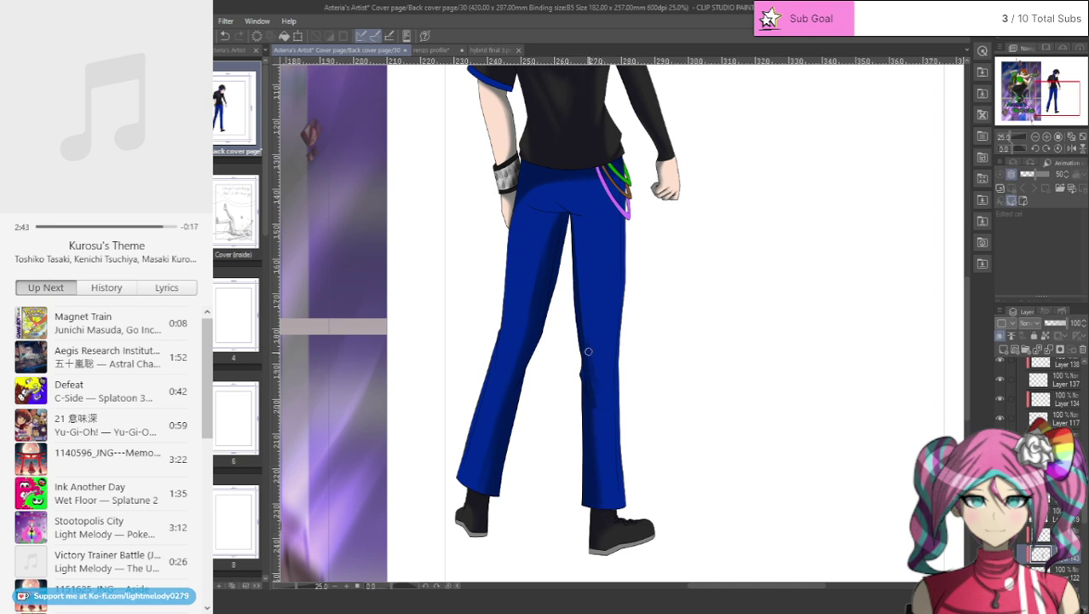
drag(586, 341, 576, 282)
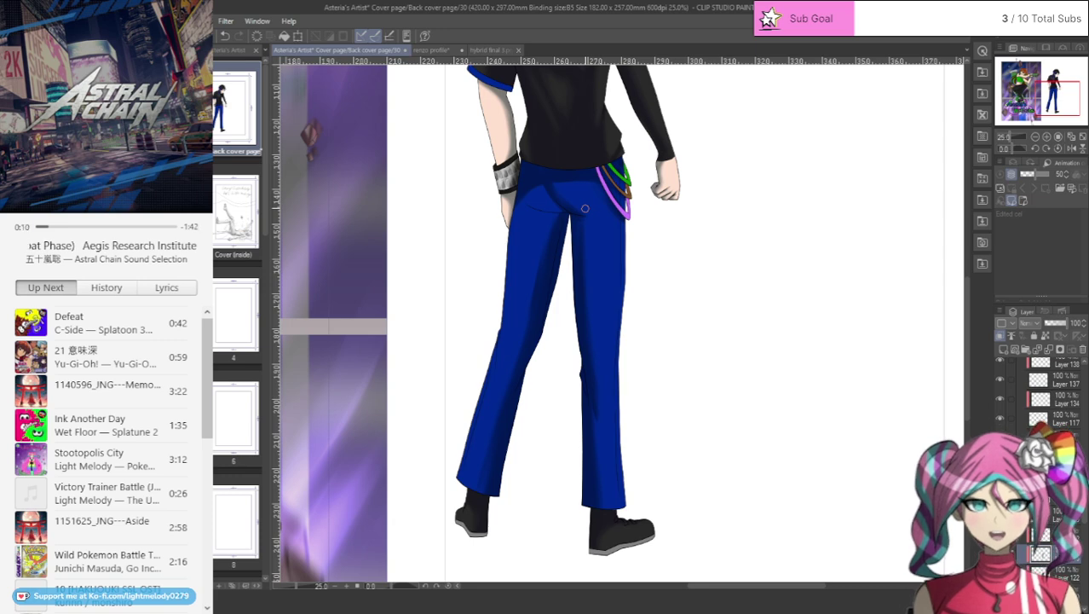
- Shade the trousers' seat and upper left thigh dark blue, leaving soft lighter blue patches on the rounded areas
scroll(504, 223, up, 1)
scroll(533, 196, up, 1)
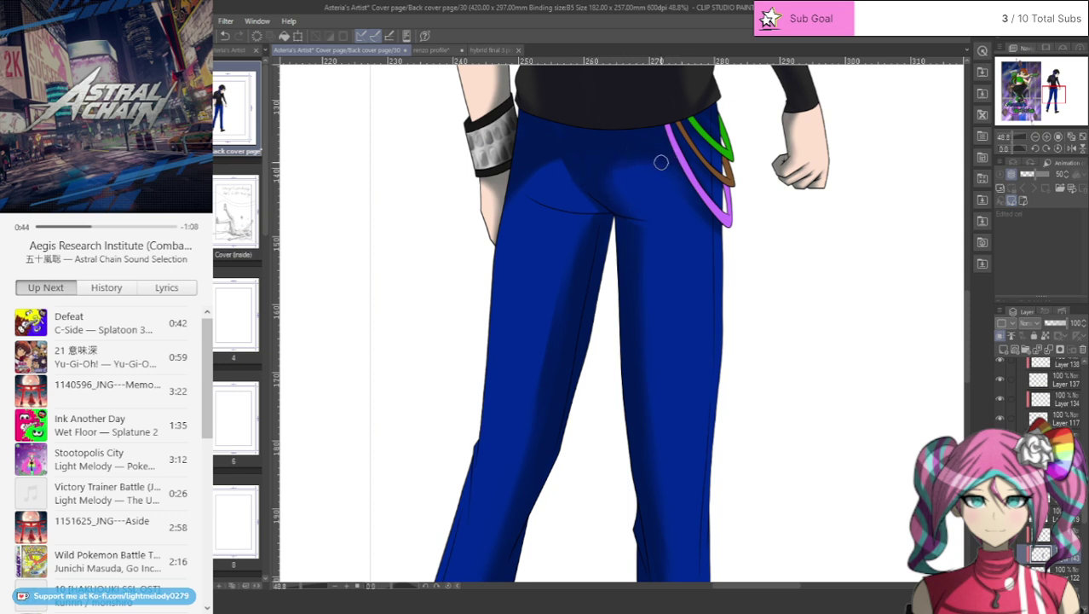
mouse_move(607, 213)
mouse_down()
mouse_move(538, 212)
mouse_move(584, 222)
mouse_move(520, 183)
mouse_up()
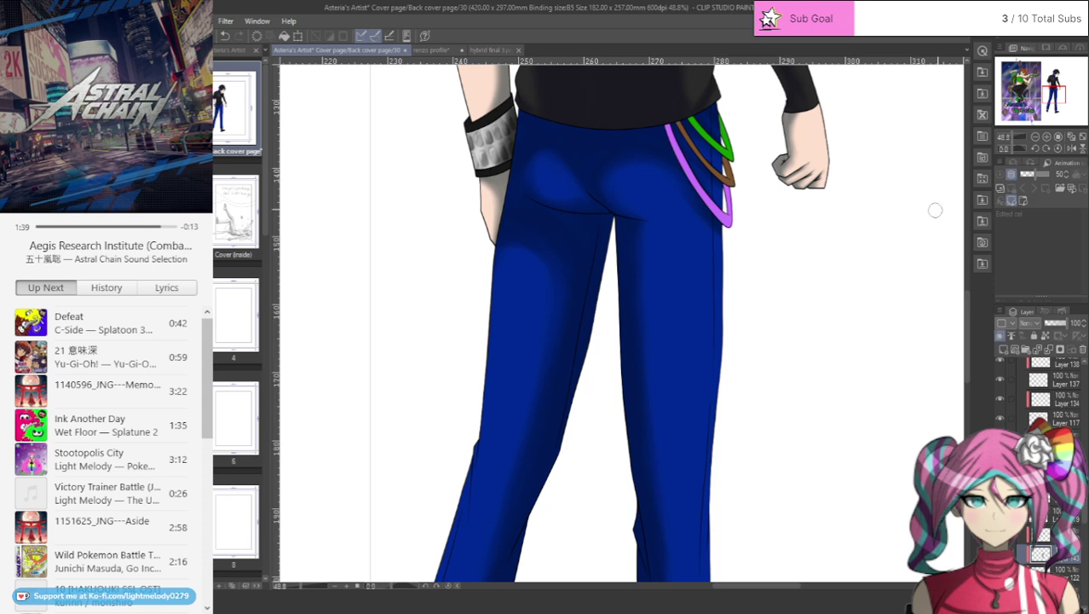
- Paint thin dark blue fold shadows at the left trouser leg's outer knee, running down along the seam
scroll(960, 296, down, 5)
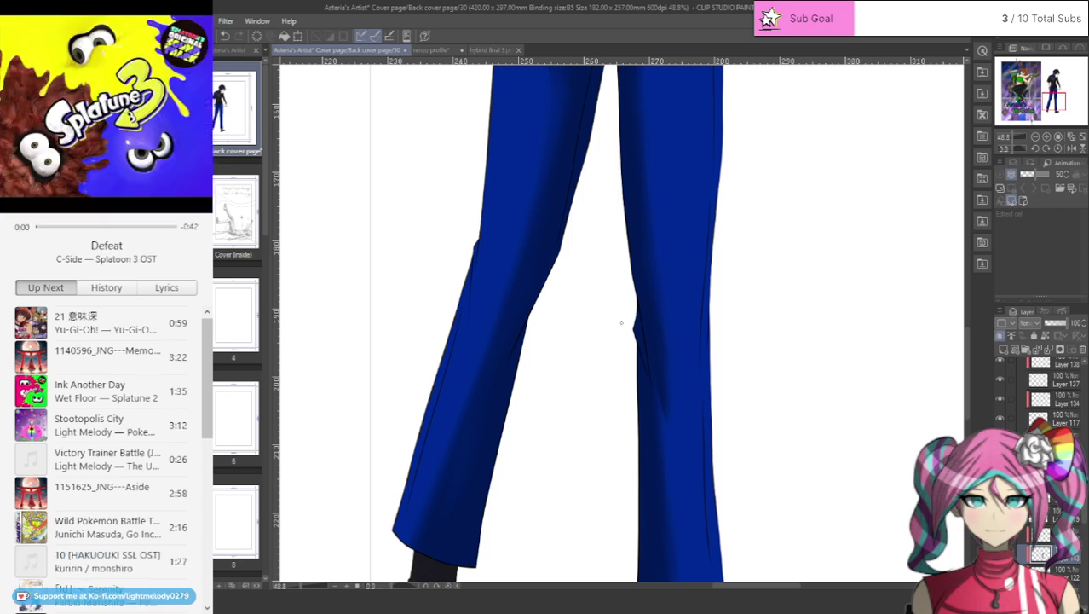
scroll(622, 323, up, 3)
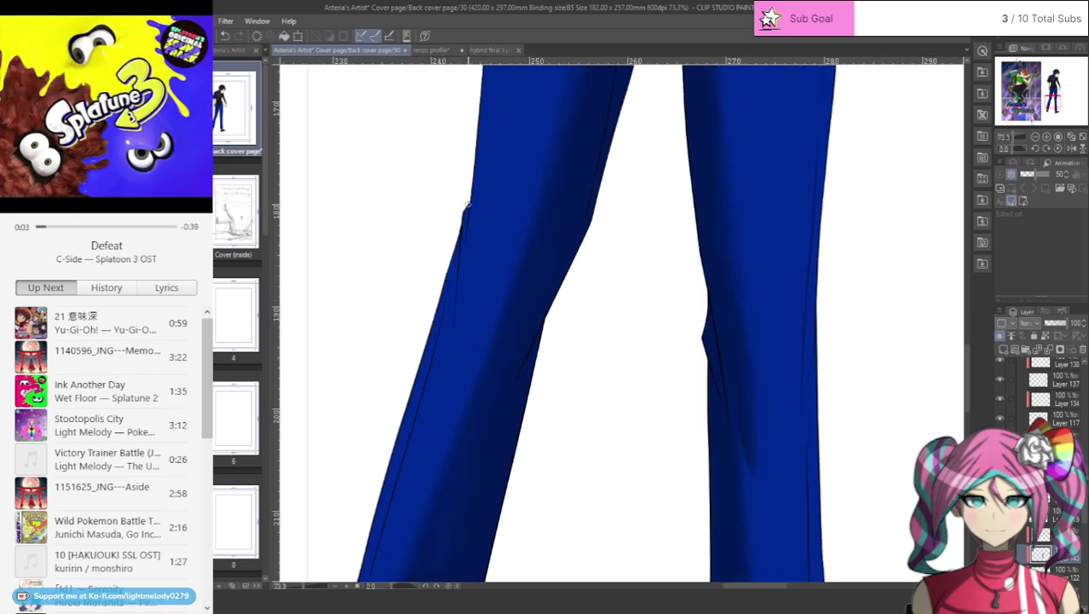
drag(466, 204, 453, 332)
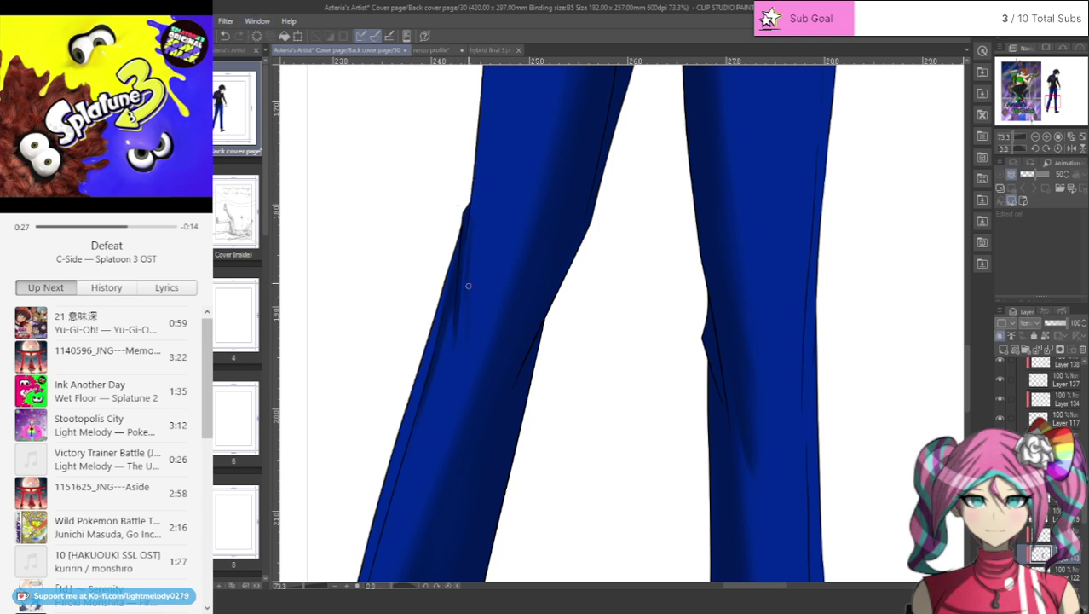
click(226, 36)
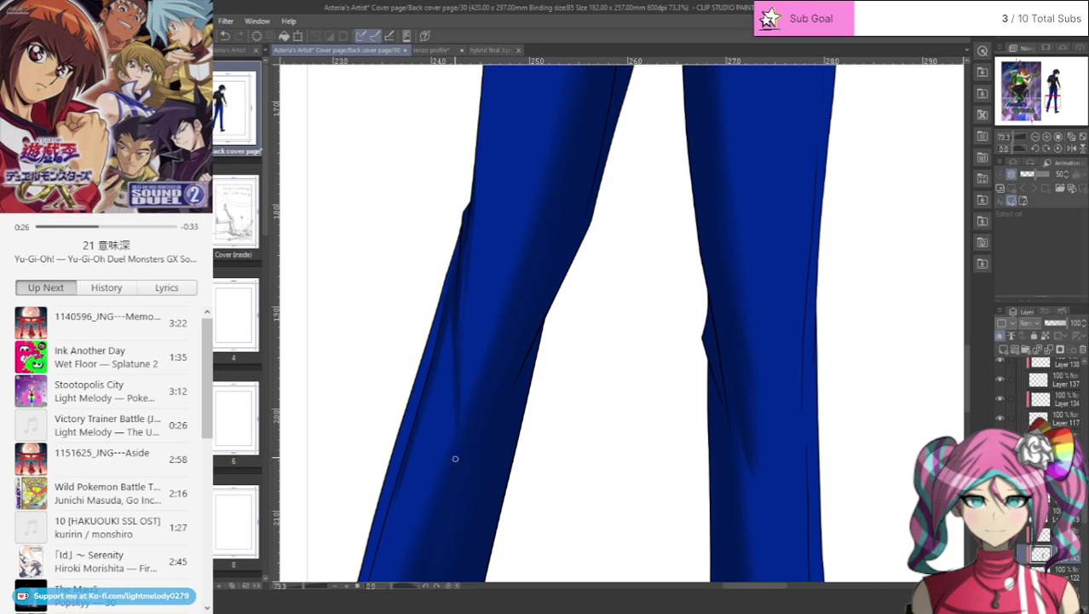
- Extend the dark blue shadow along the lower left trouser leg's outer seam and across the hem
scroll(456, 391, down, 6)
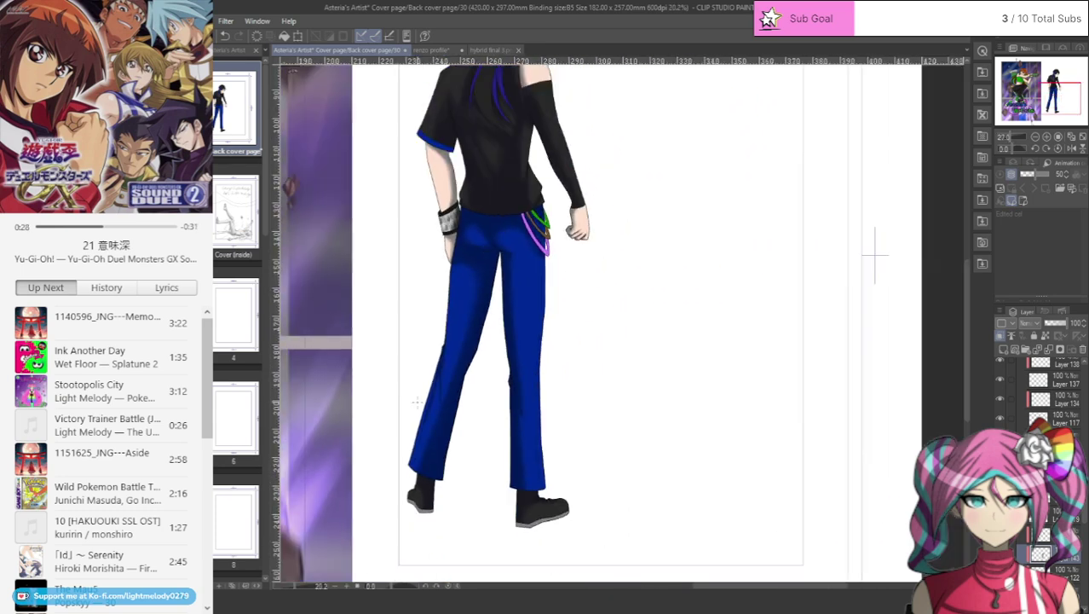
scroll(473, 421, up, 2)
scroll(388, 436, up, 4)
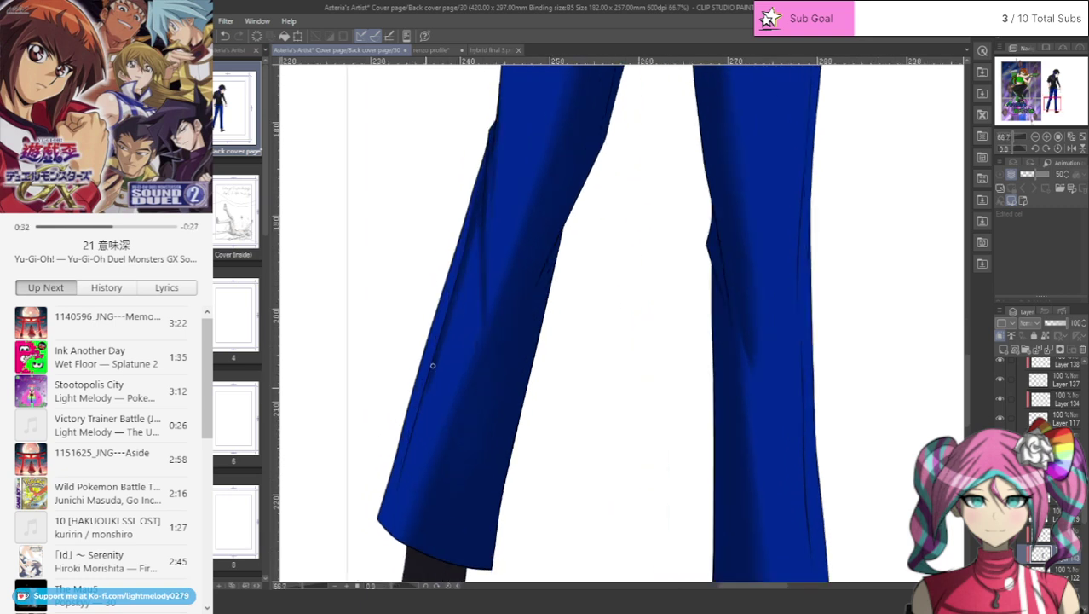
drag(407, 456, 386, 529)
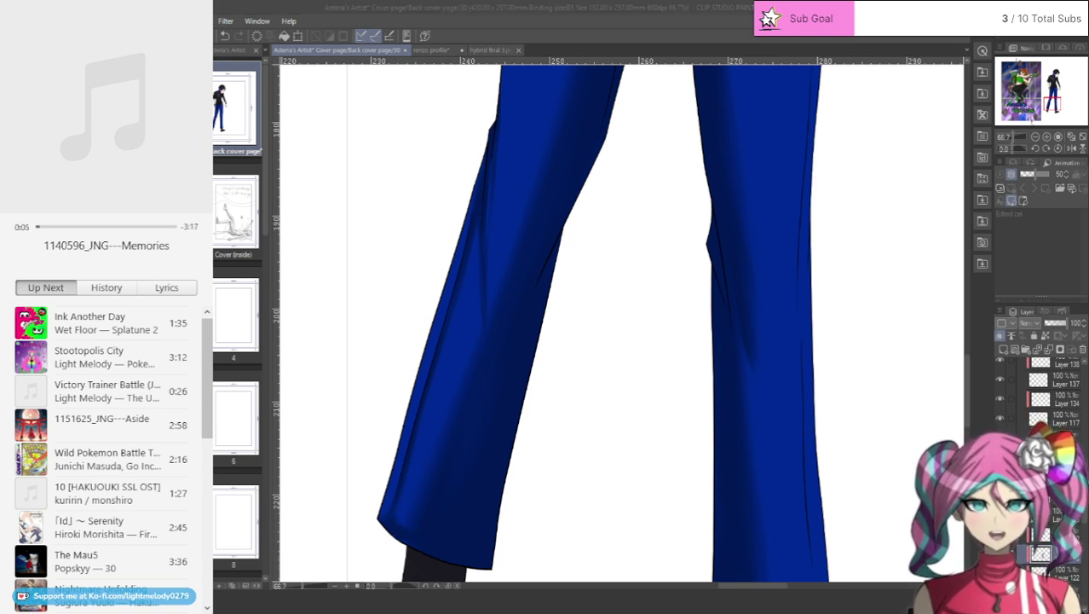
- Deepen the fold shadow running down from the left trouser leg's knee toward the calf
scroll(440, 488, down, 3)
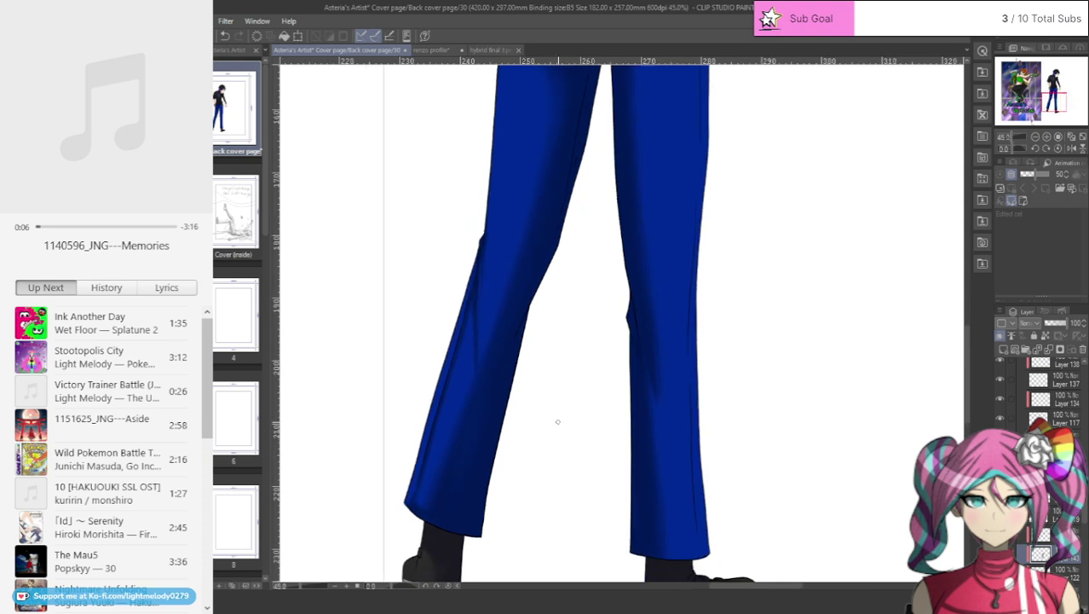
scroll(557, 421, up, 2)
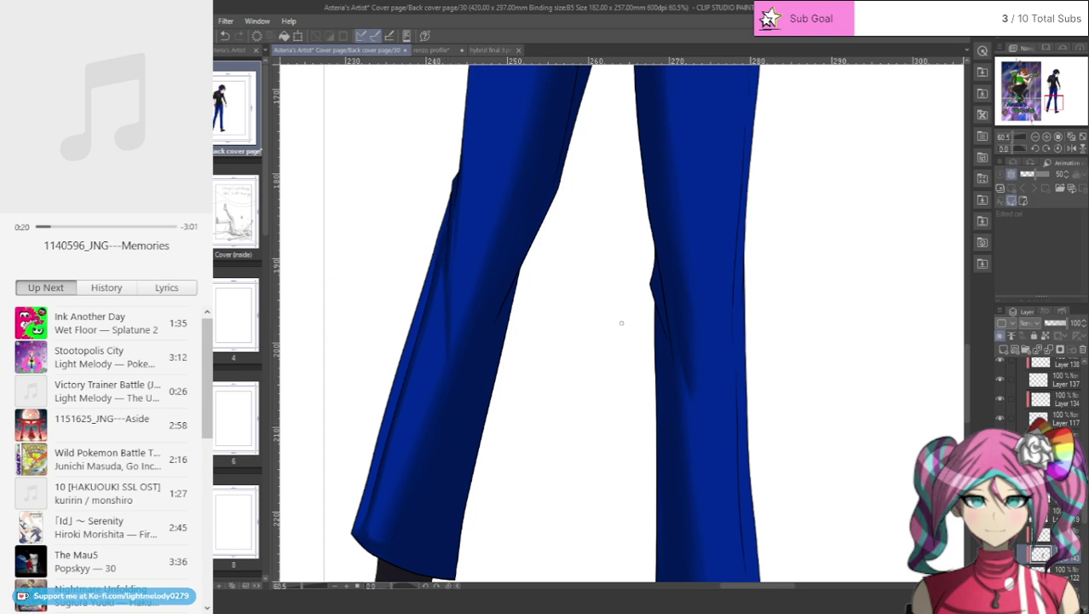
drag(438, 252, 442, 378)
scroll(560, 271, down, 5)
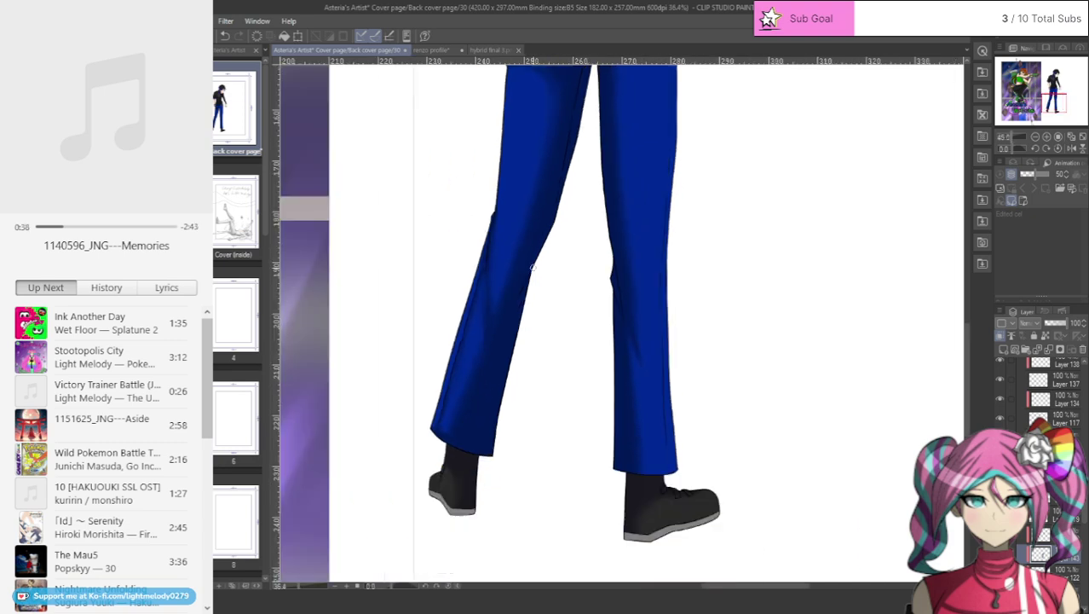
- Soften the dark blue shading down the left thigh from under the seat to the knee
scroll(622, 119, down, 2)
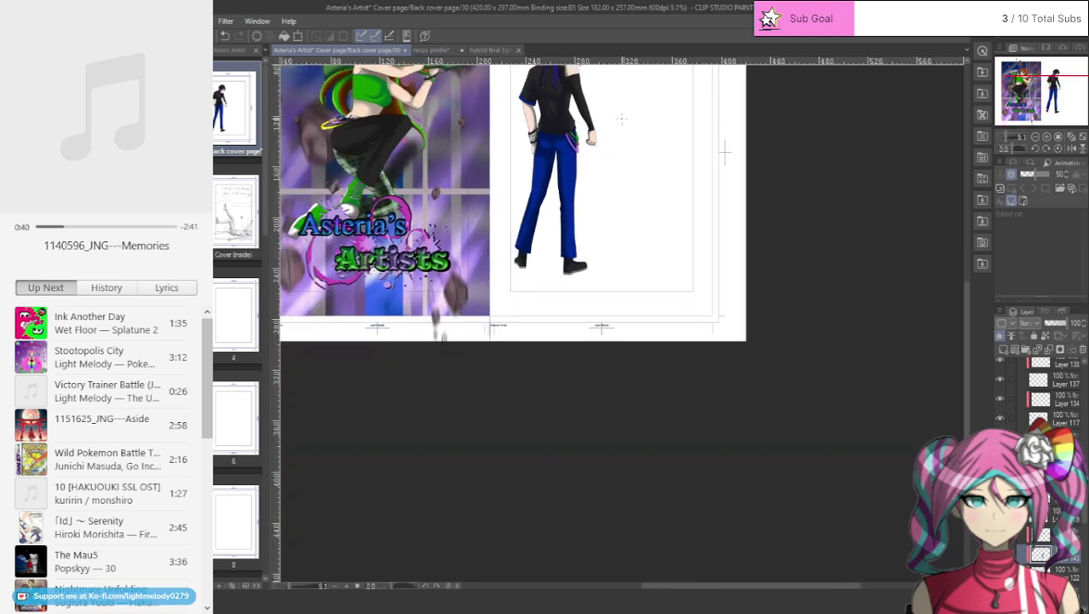
scroll(757, 317, up, 3)
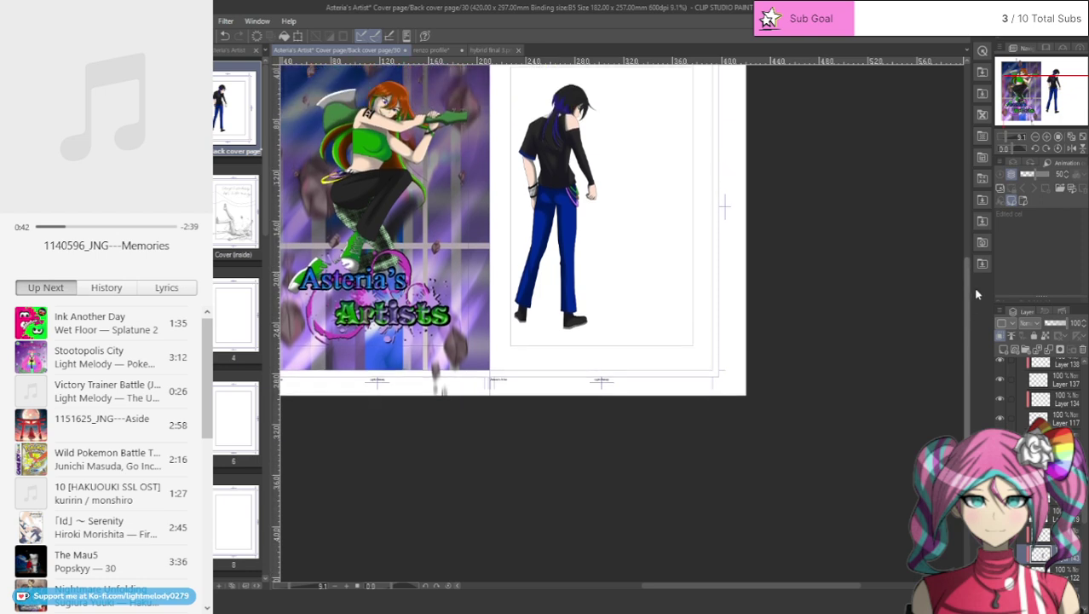
scroll(487, 458, up, 4)
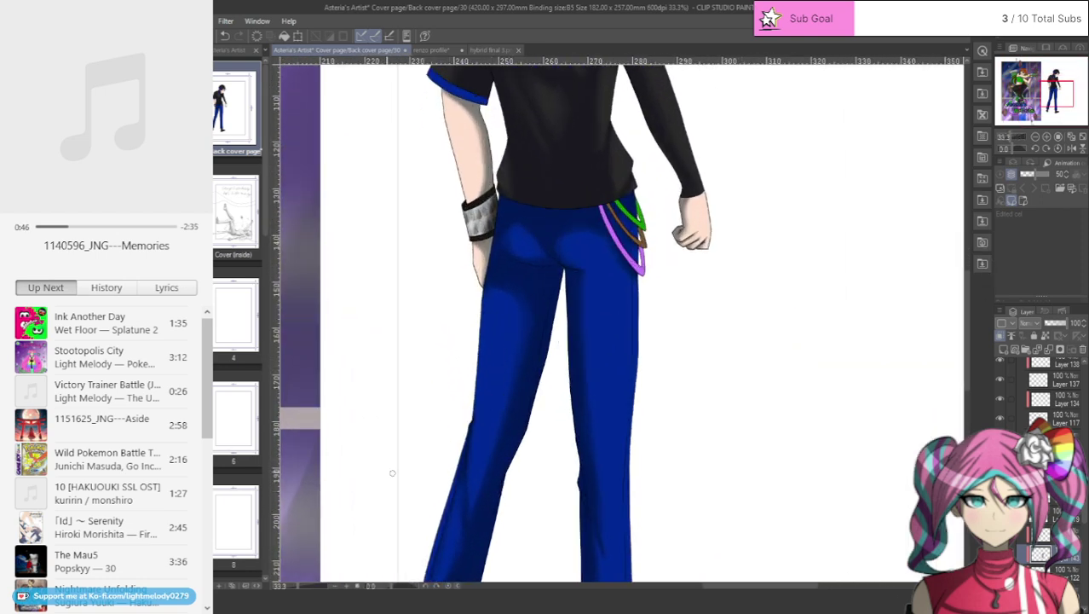
drag(516, 282, 508, 430)
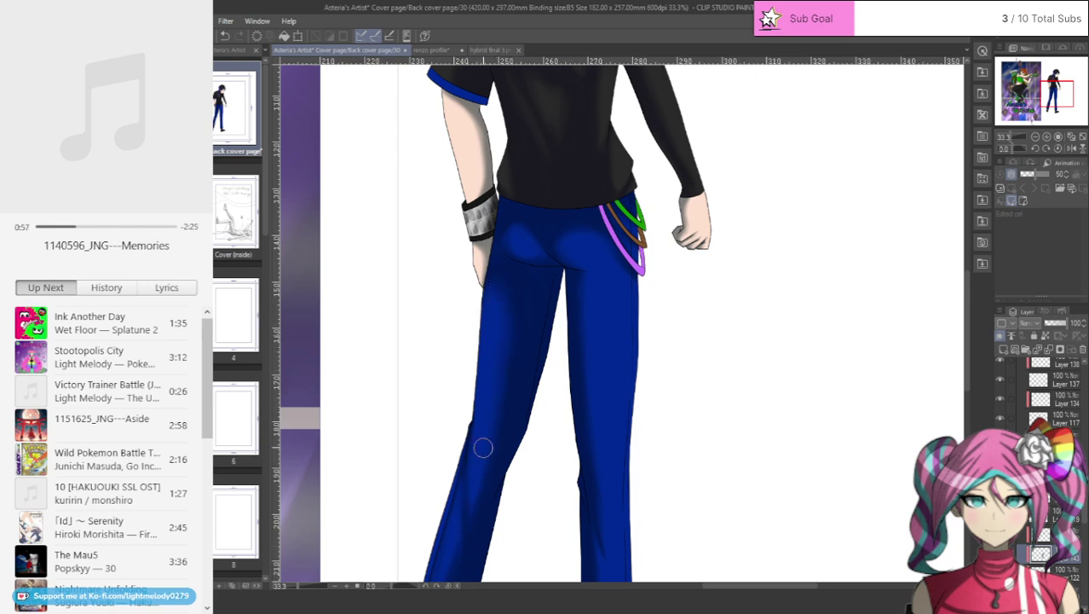
scroll(483, 448, down, 3)
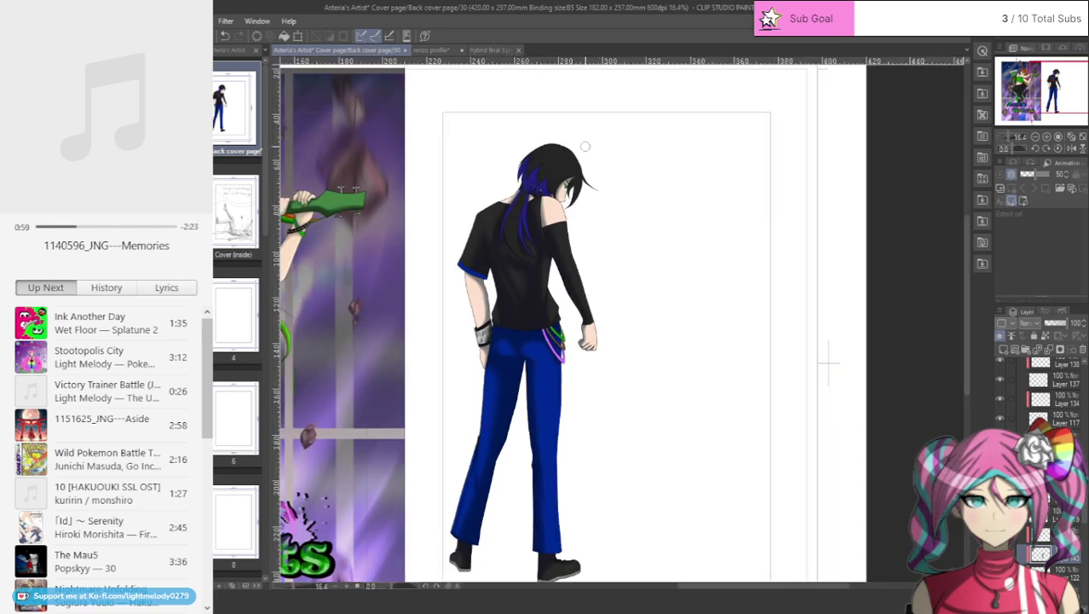
scroll(491, 322, up, 5)
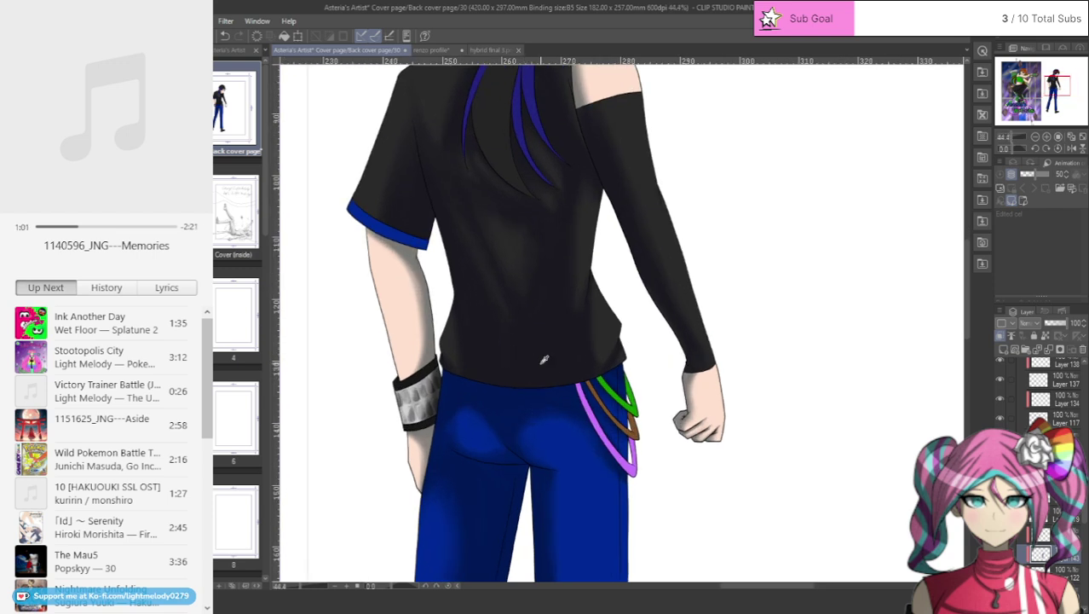
scroll(400, 375, up, 2)
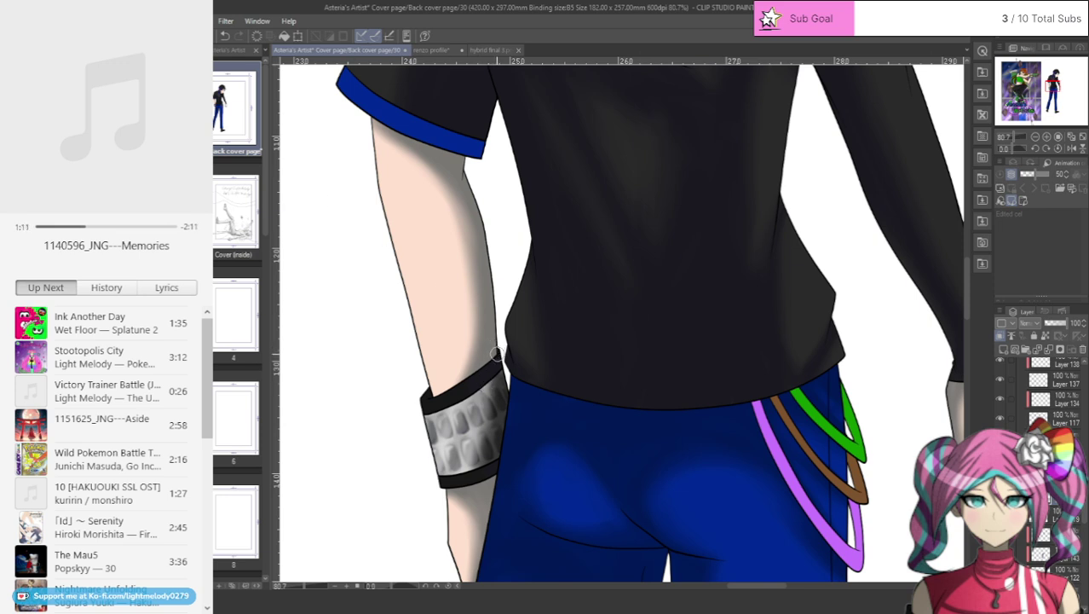
key(ctrl+z)
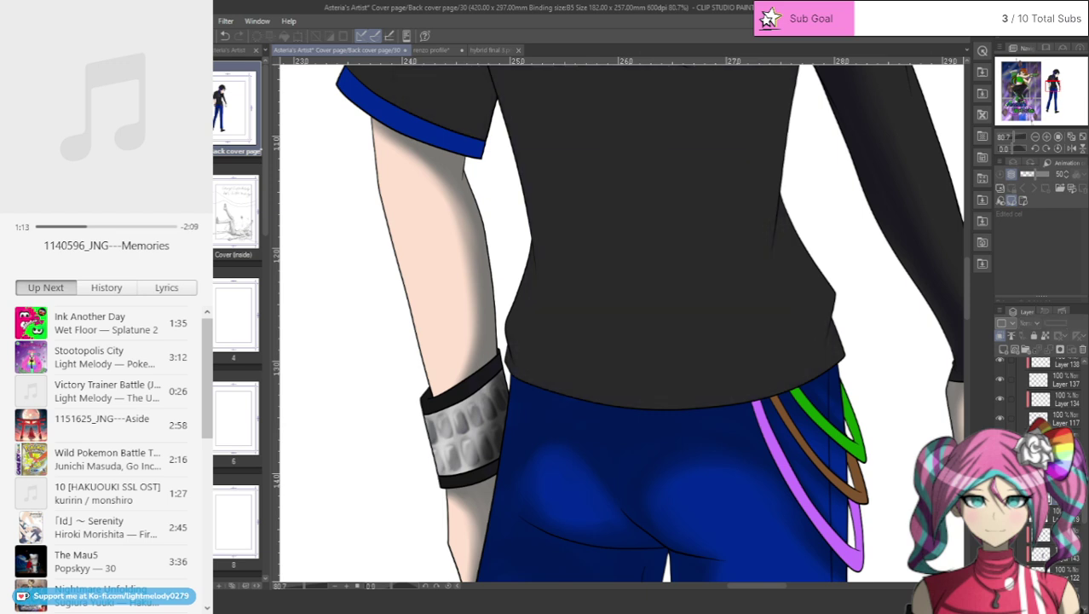
key(ctrl+y)
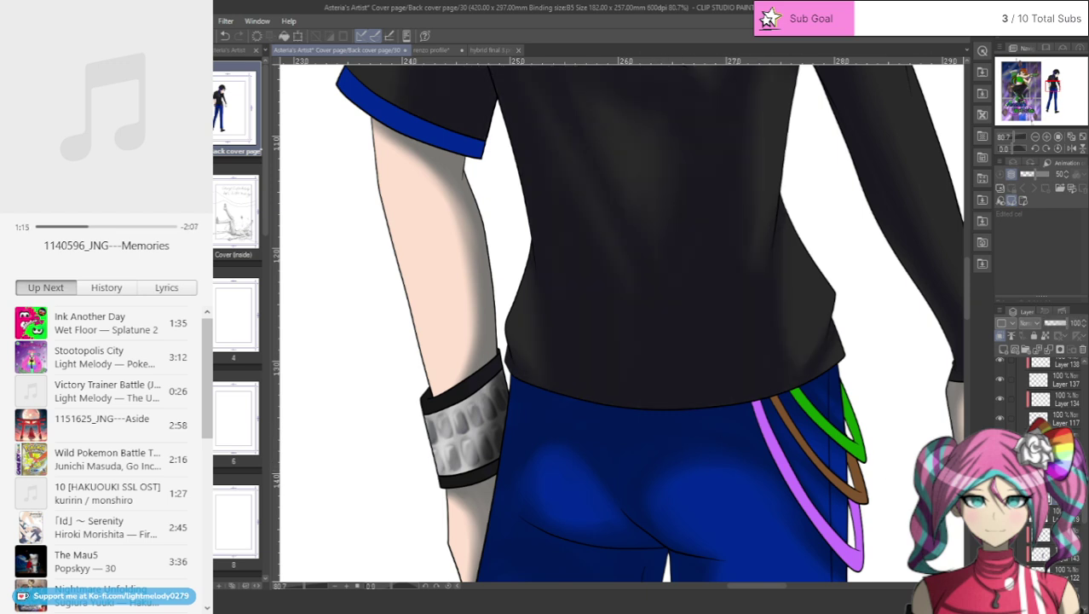
key(ctrl+z)
key(ctrl+y)
key(Delete)
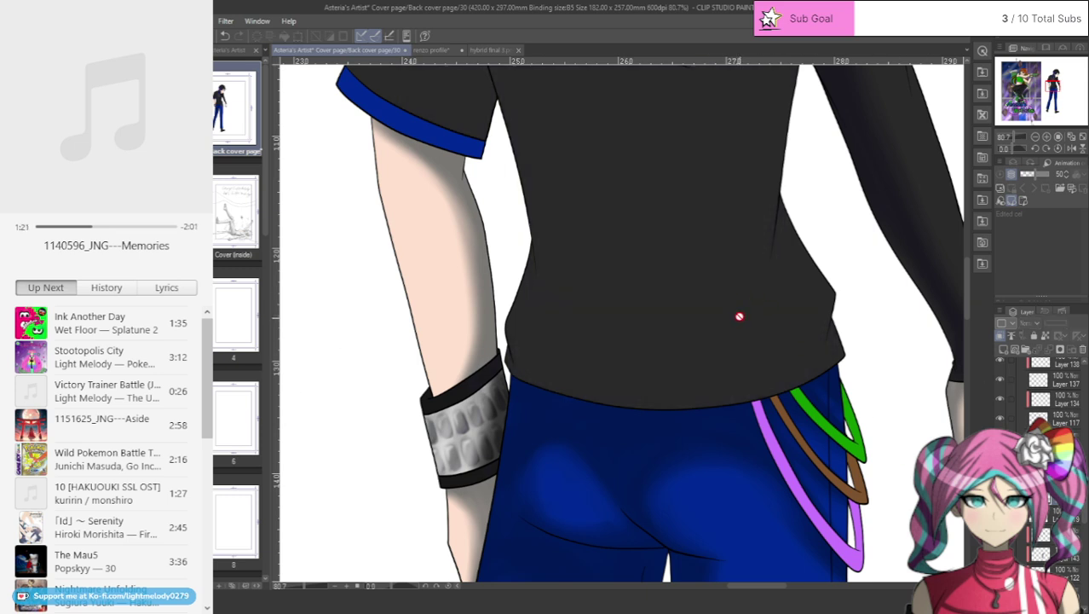
key(ctrl+z)
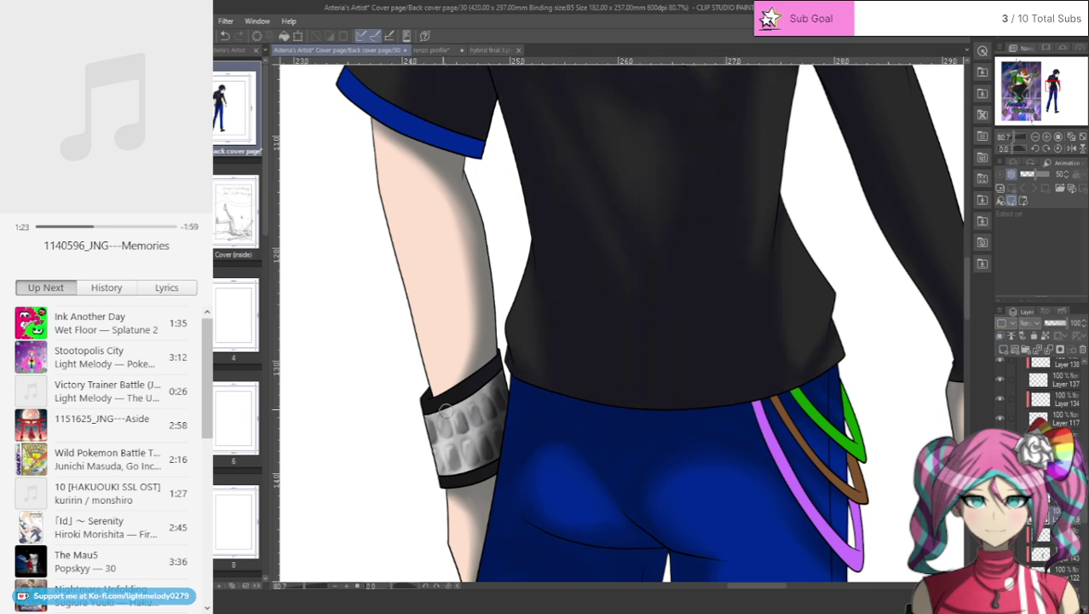
mouse_move(420, 395)
mouse_down()
mouse_move(423, 415)
mouse_move(424, 397)
mouse_up()
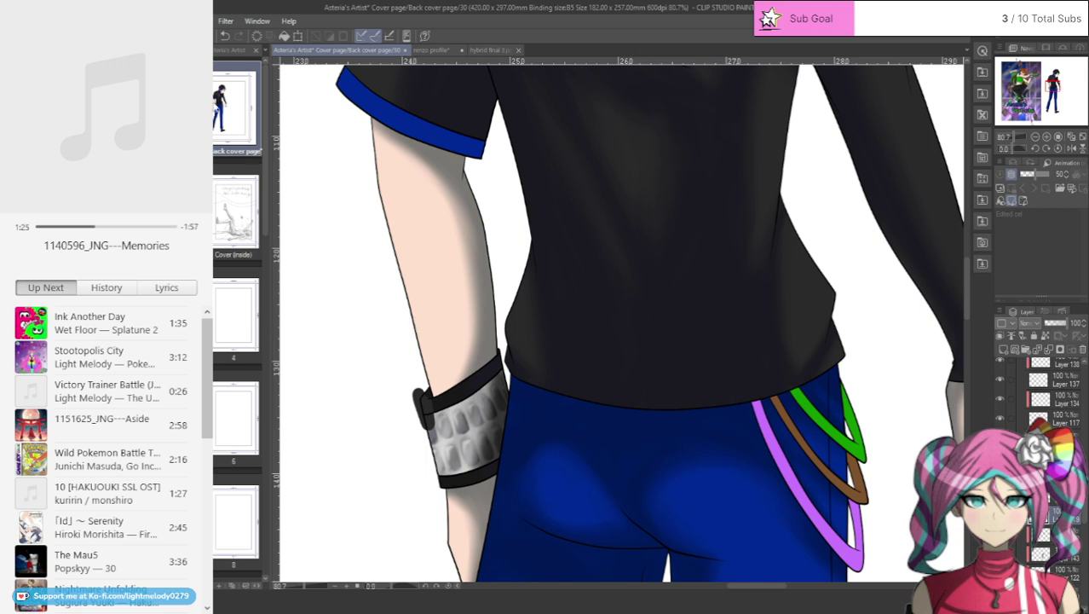
click(225, 36)
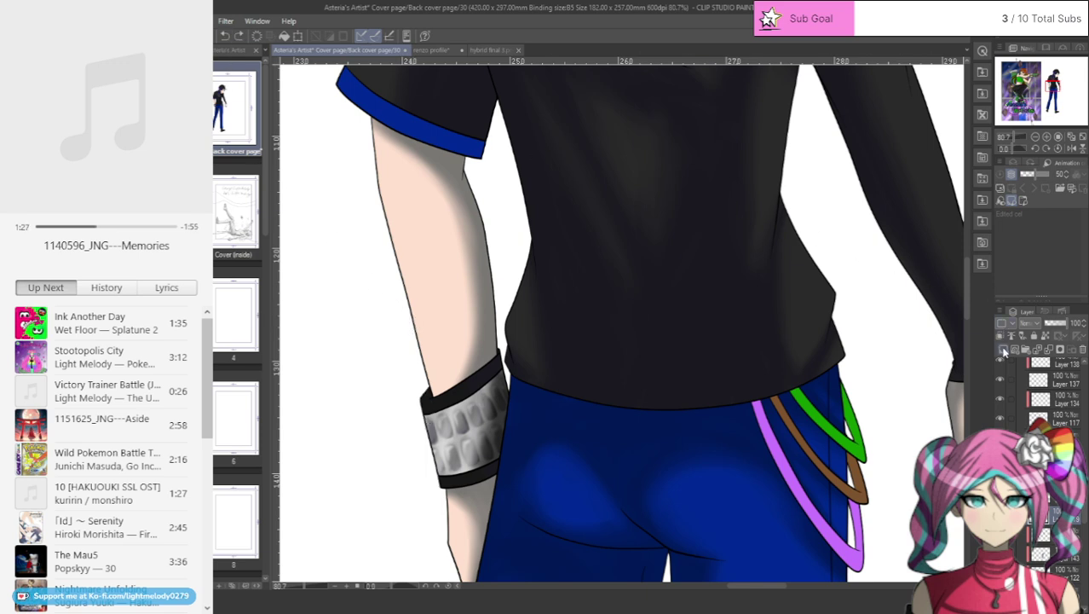
- On a new clipped layer, shade the black trim of the wristband on the left arm
click(1002, 349)
click(1002, 346)
mouse_move(440, 359)
mouse_down()
mouse_move(404, 445)
mouse_move(461, 498)
mouse_move(513, 450)
mouse_move(506, 356)
mouse_move(477, 334)
mouse_move(440, 358)
mouse_move(479, 502)
mouse_move(435, 391)
mouse_up()
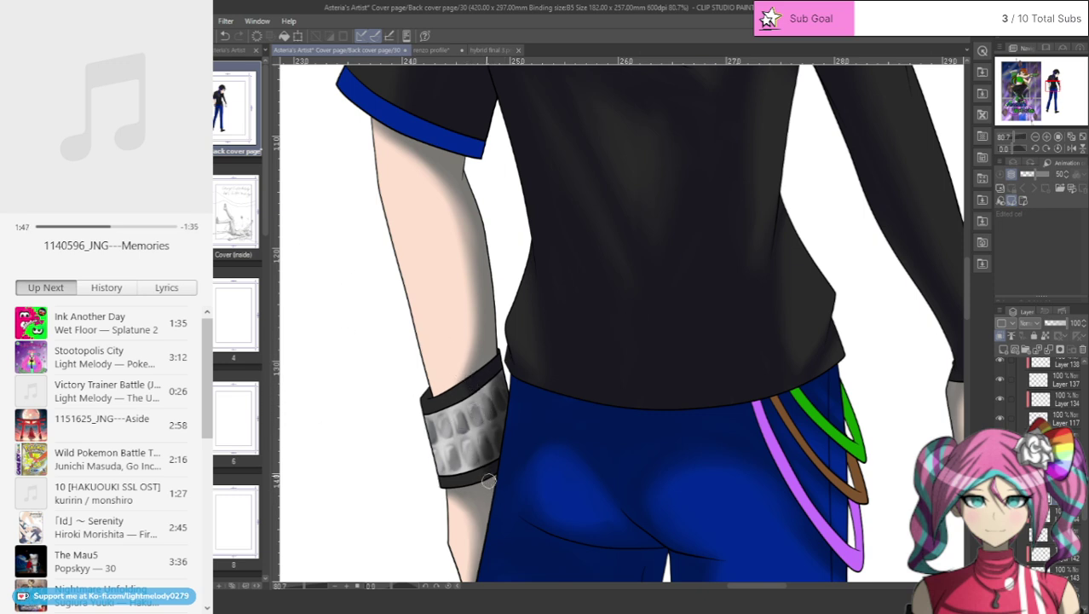
- Paint soft white highlights along both sides of the purple band hanging at the trousers' hip
scroll(432, 343, down, 5)
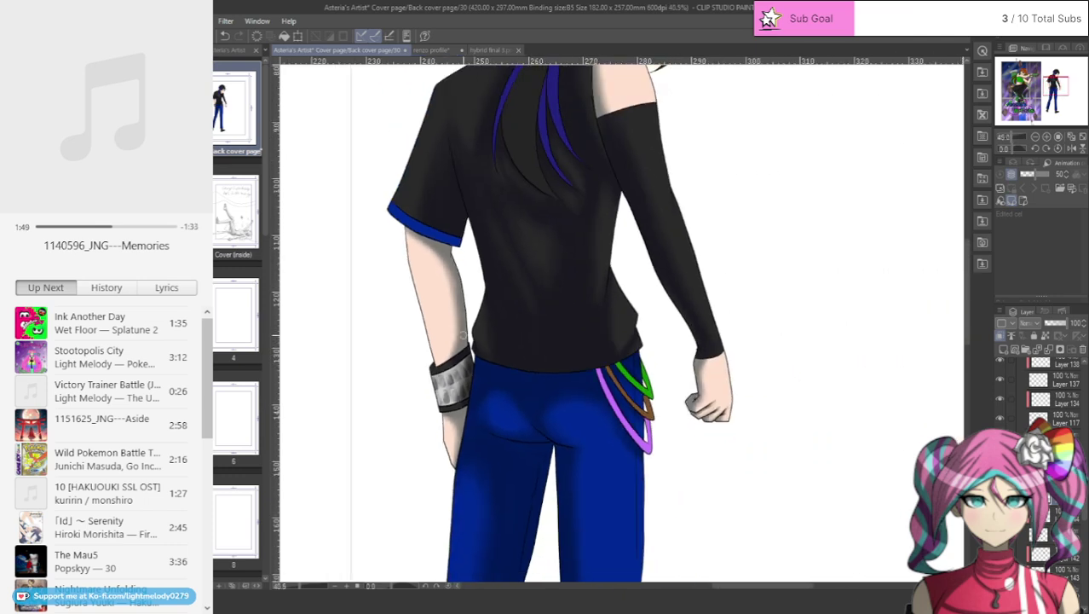
scroll(554, 439, up, 6)
ctrl+shift+click(718, 424)
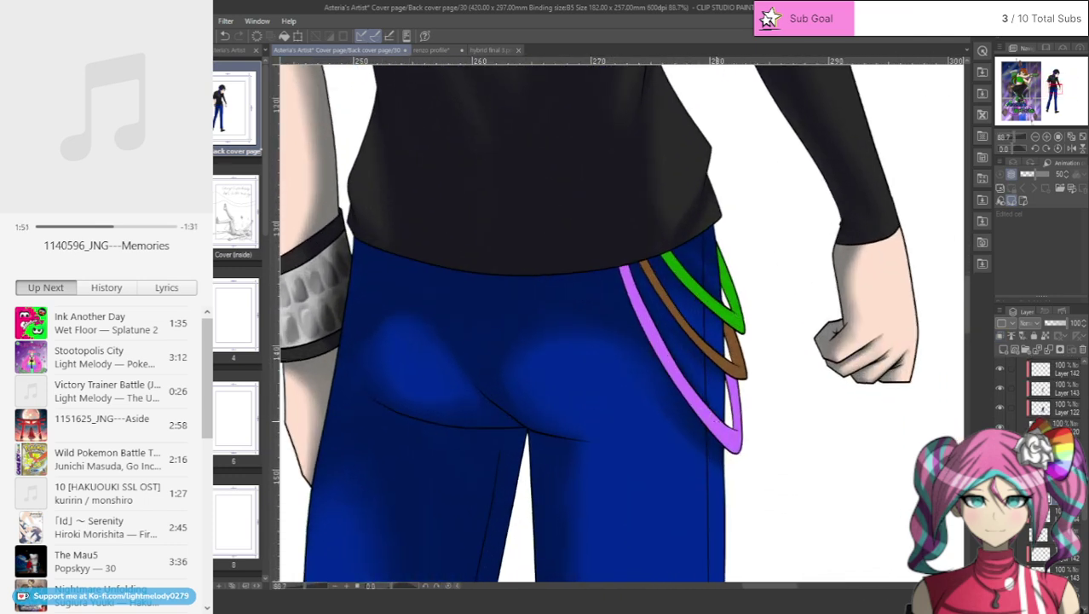
scroll(1083, 526, down, 4)
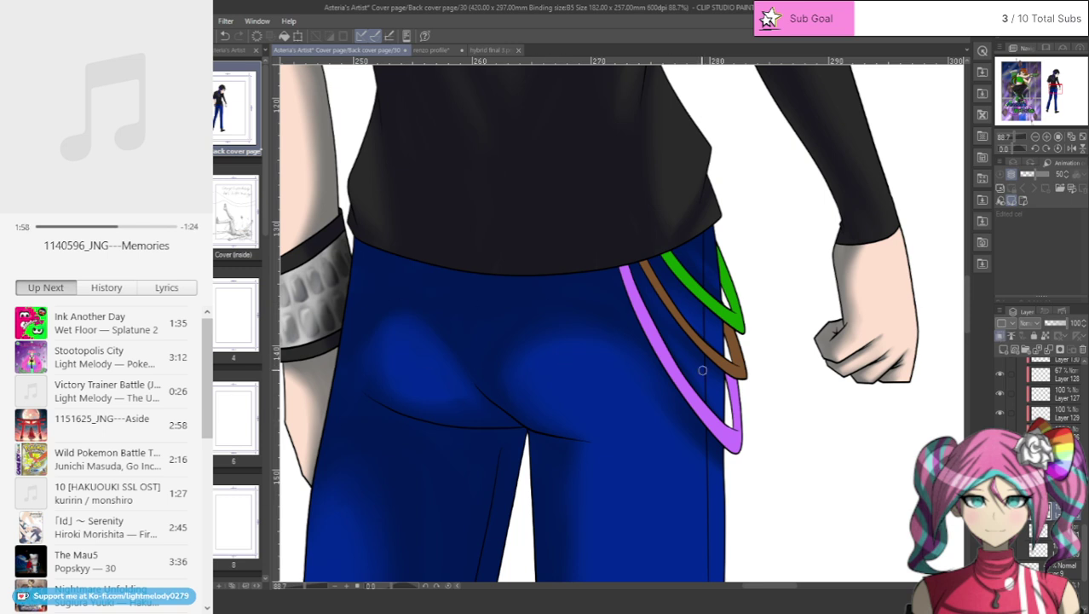
mouse_move(652, 310)
mouse_down()
mouse_move(659, 360)
mouse_move(694, 409)
mouse_up()
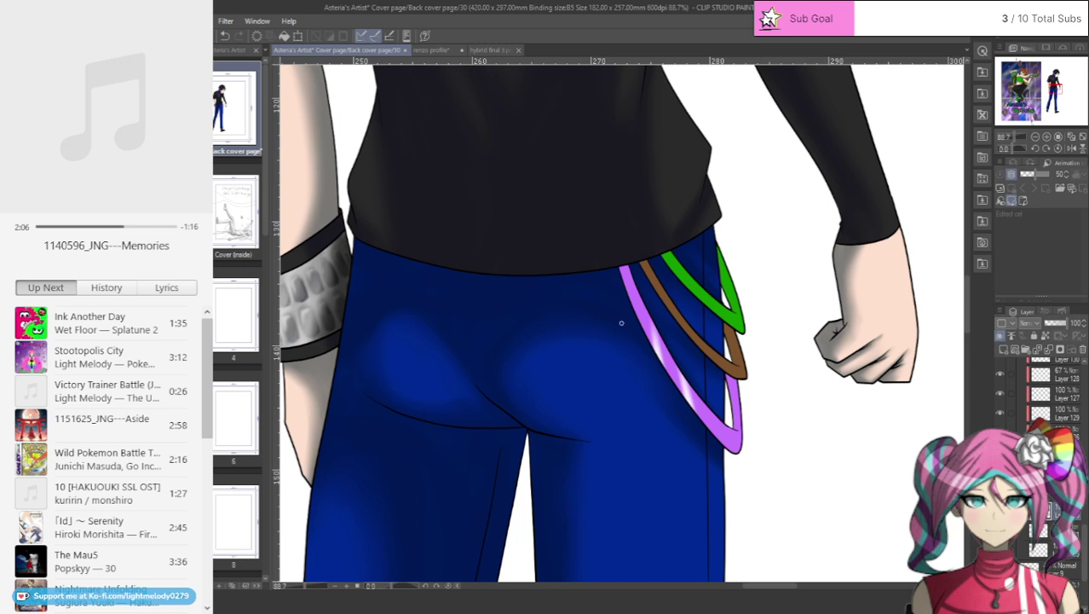
drag(727, 385, 736, 431)
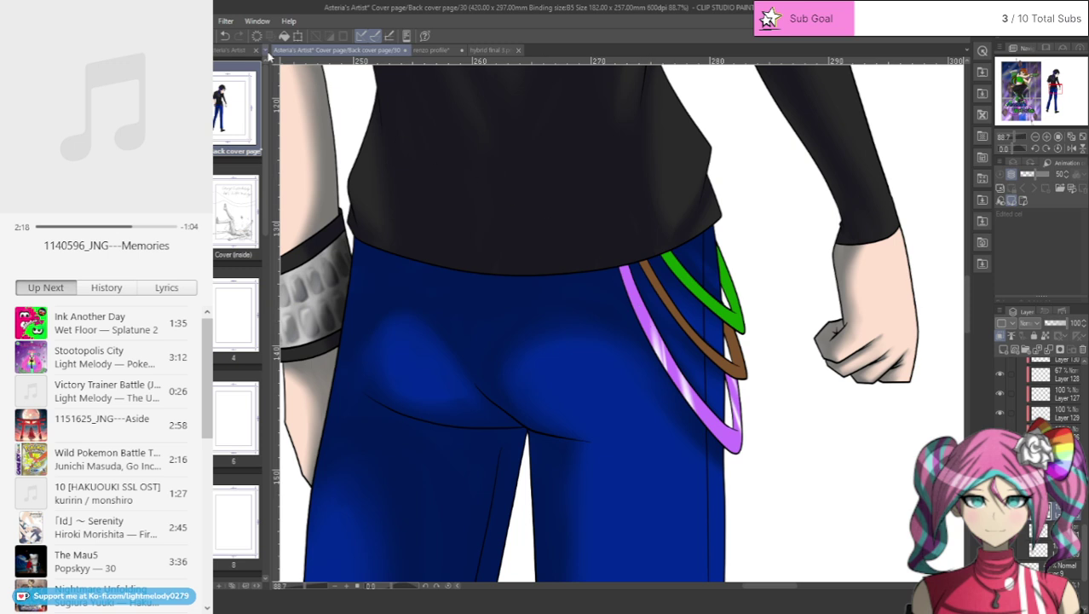
click(228, 34)
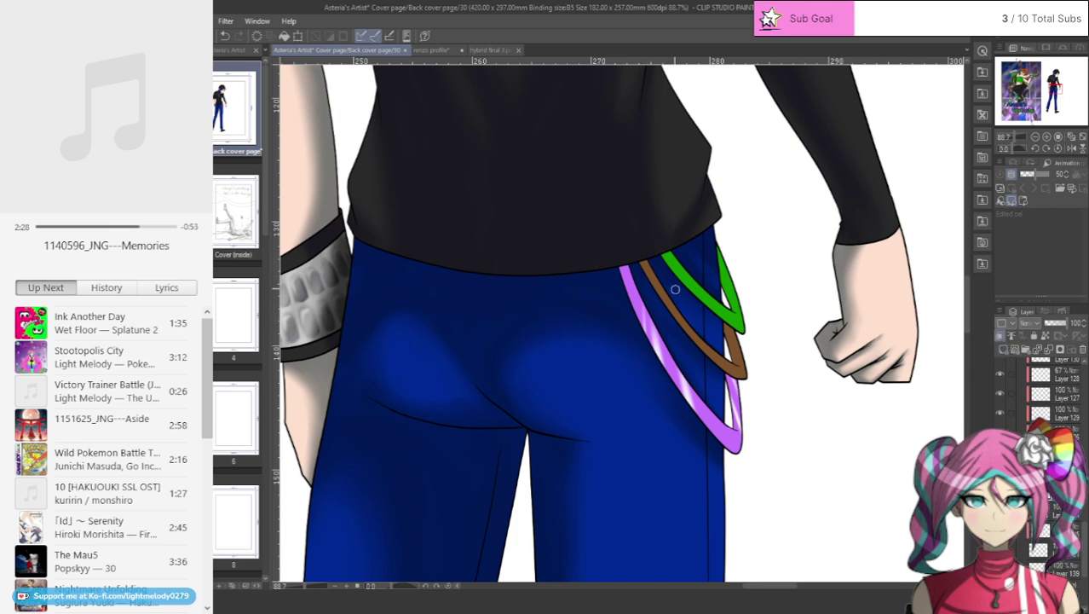
- Paint white highlights on the upper strand and lower curve of the brown hip band
drag(659, 271, 681, 312)
drag(718, 353, 731, 380)
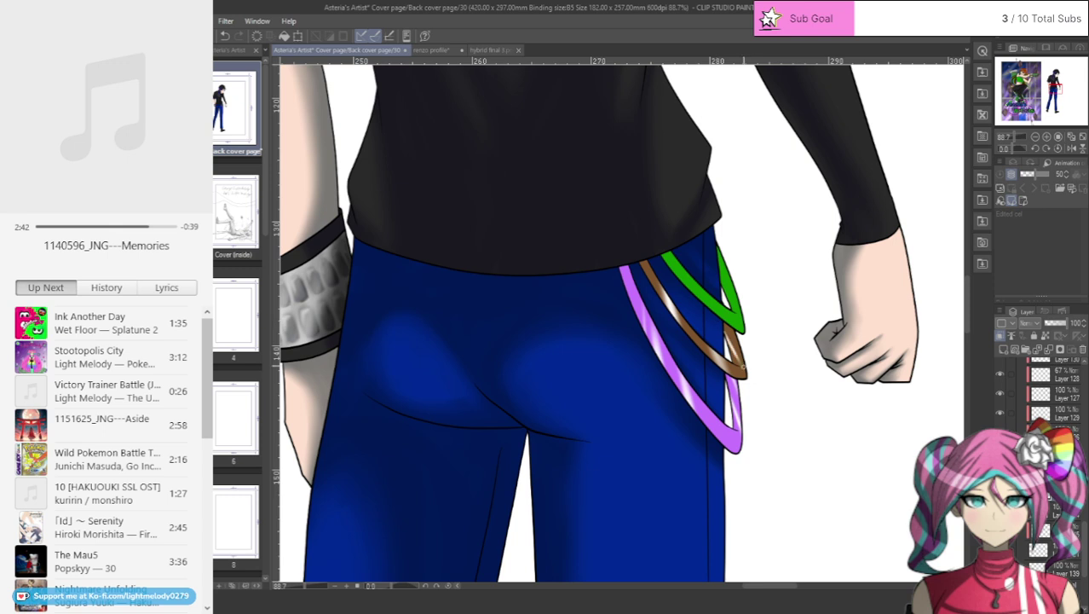
key(ctrl+z)
drag(735, 352, 730, 332)
click(225, 36)
key(ctrl+z)
key(ctrl+y)
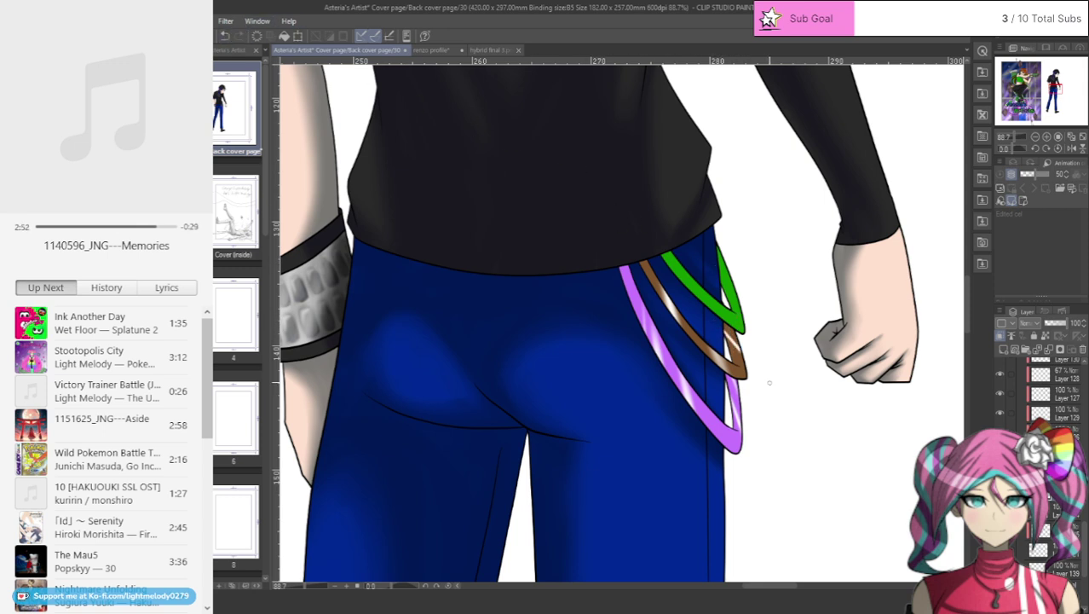
- On a new clipped layer, paint white highlights along both strands of the green hip band
click(1003, 348)
click(1000, 336)
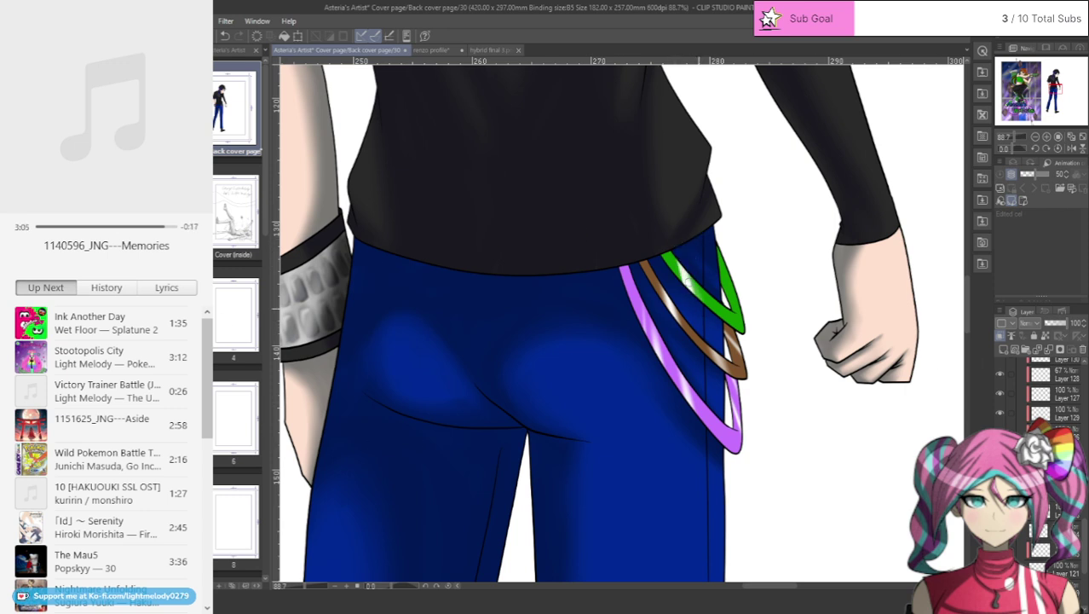
mouse_move(683, 268)
mouse_down()
mouse_move(730, 310)
mouse_move(713, 293)
mouse_move(736, 332)
mouse_up()
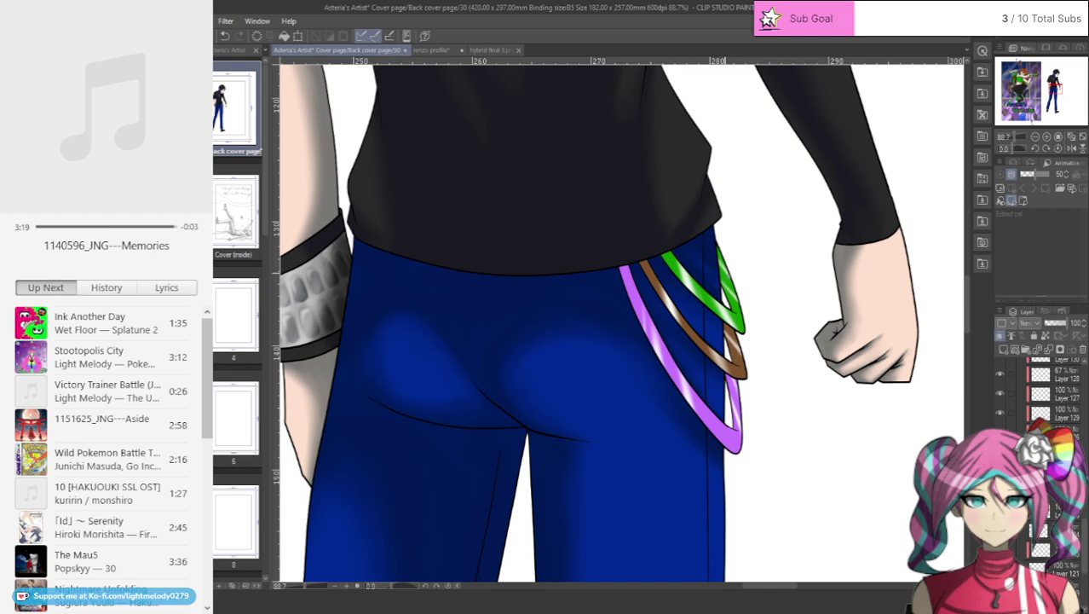
- Shade the blue trim of the shirt's left sleeve in darker blue on its own layer
scroll(601, 311, down, 7)
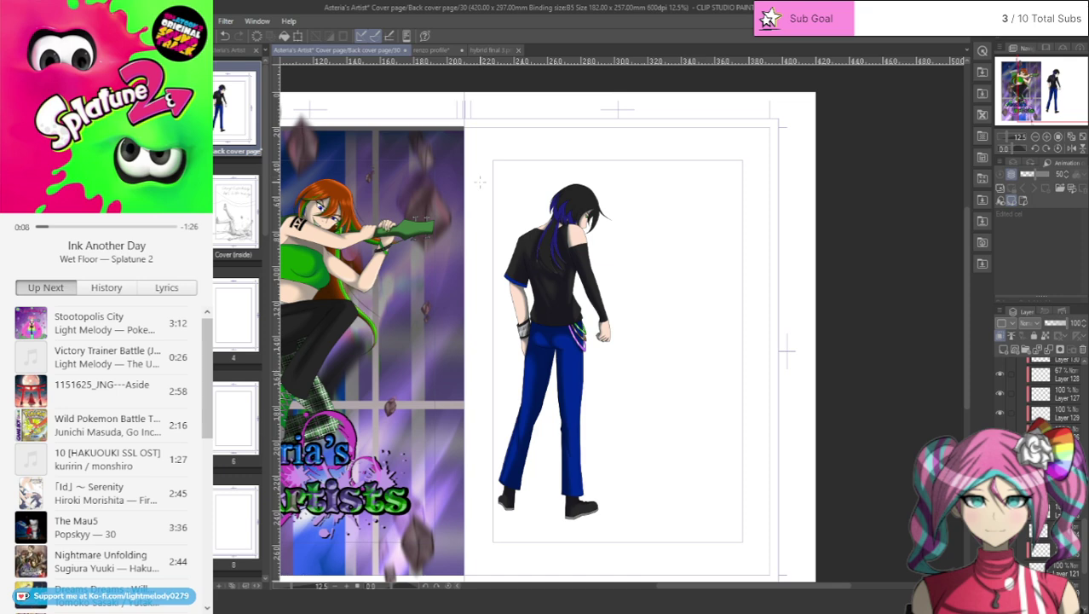
scroll(552, 207, up, 5)
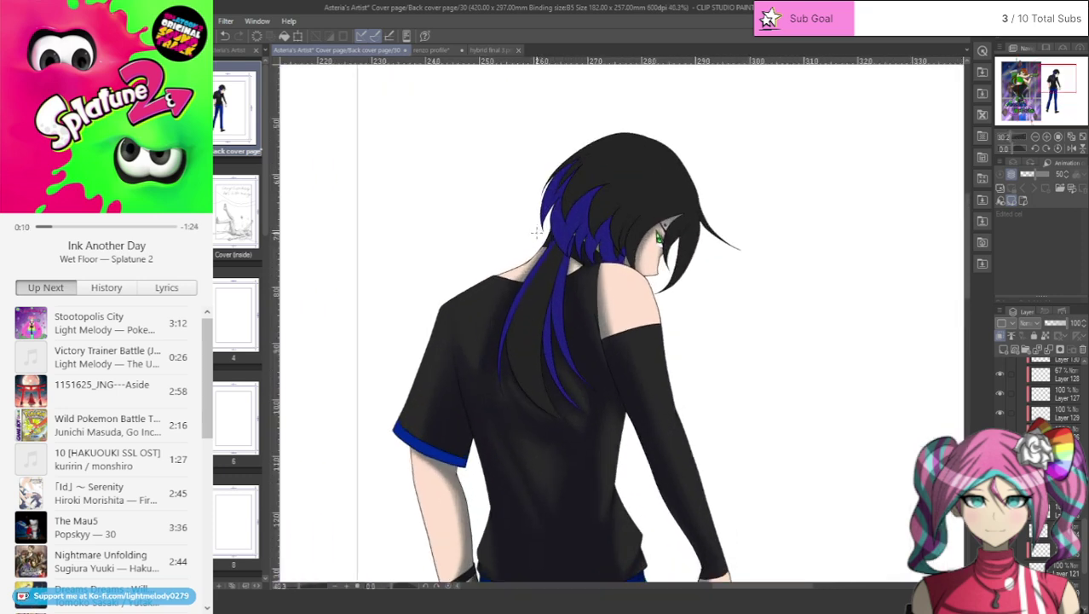
scroll(445, 424, up, 2)
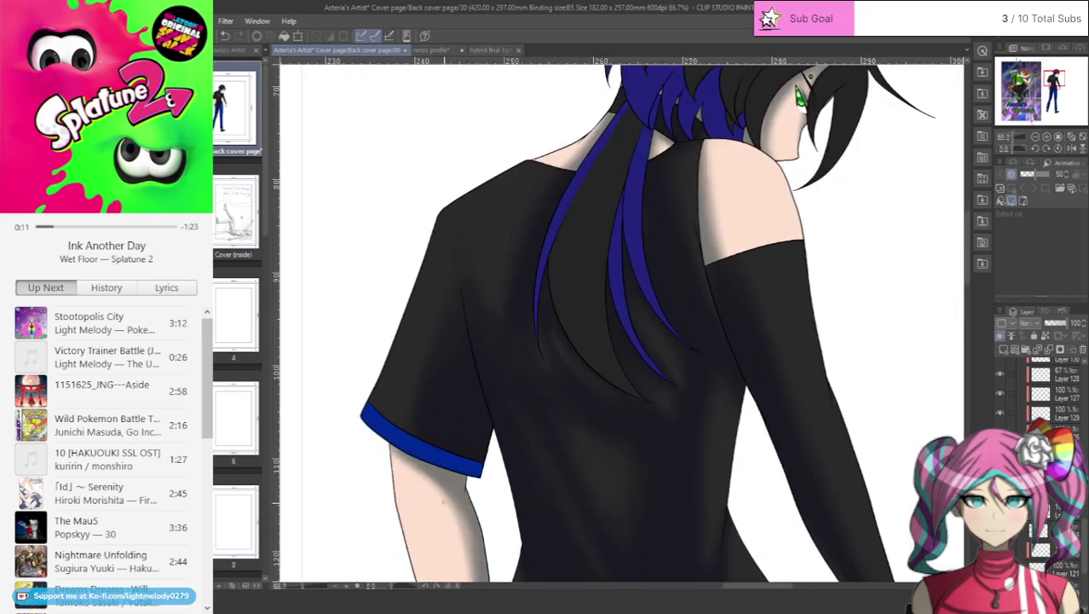
ctrl+shift+click(465, 465)
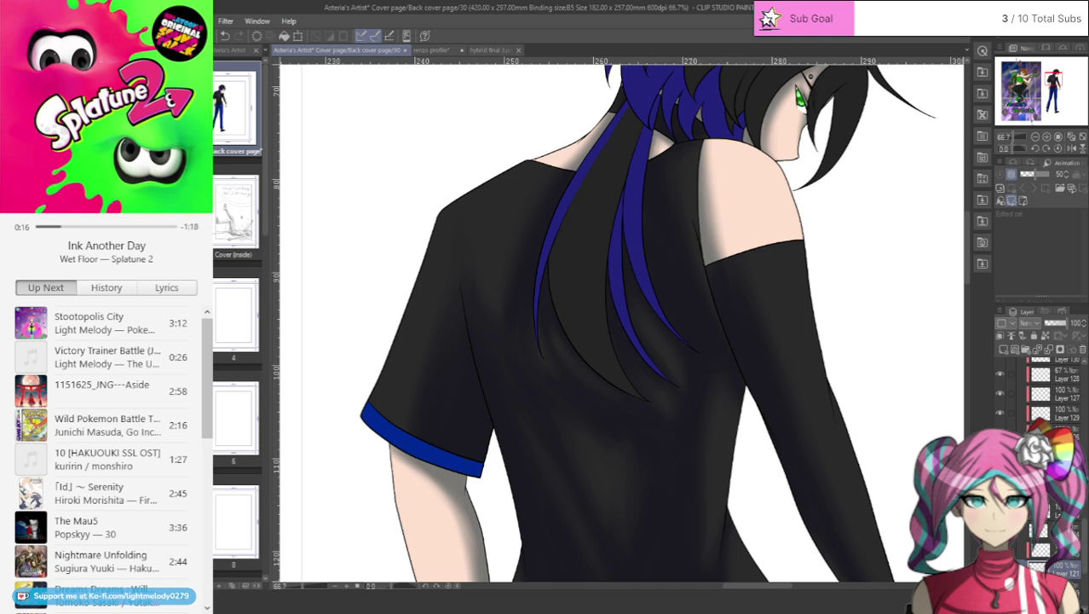
click(1000, 569)
key(ctrl+y)
key(ctrl+z)
key(ctrl+y)
scroll(515, 214, down, 10)
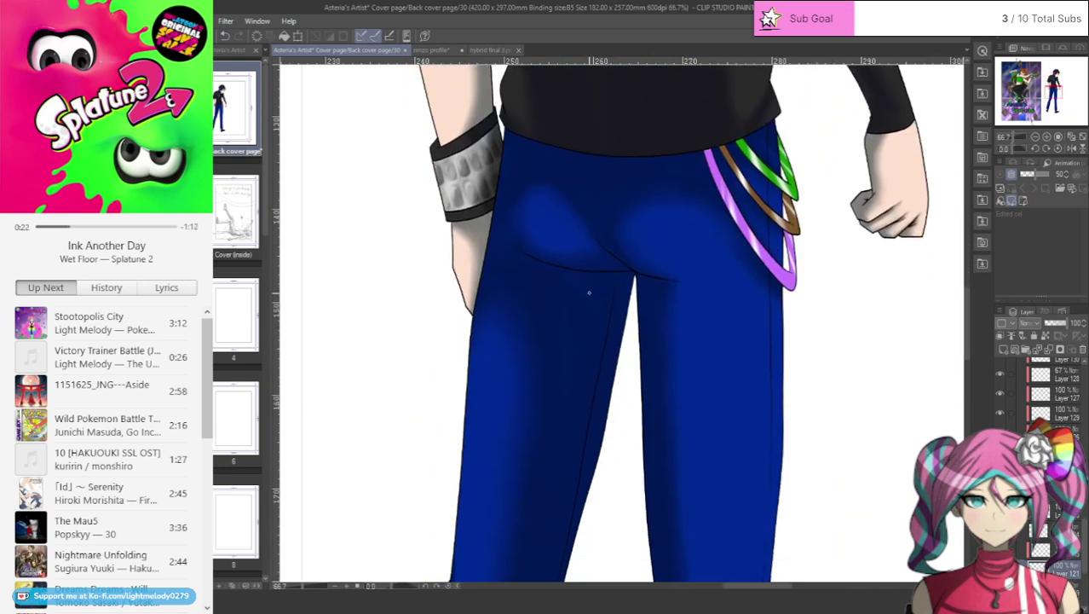
scroll(967, 301, up, 10)
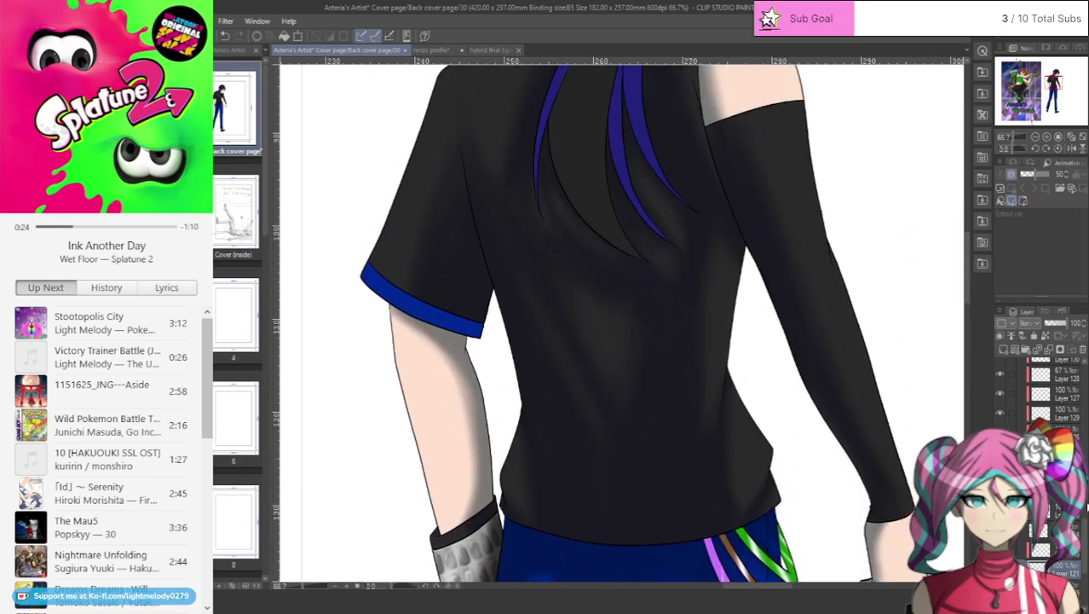
click(1041, 550)
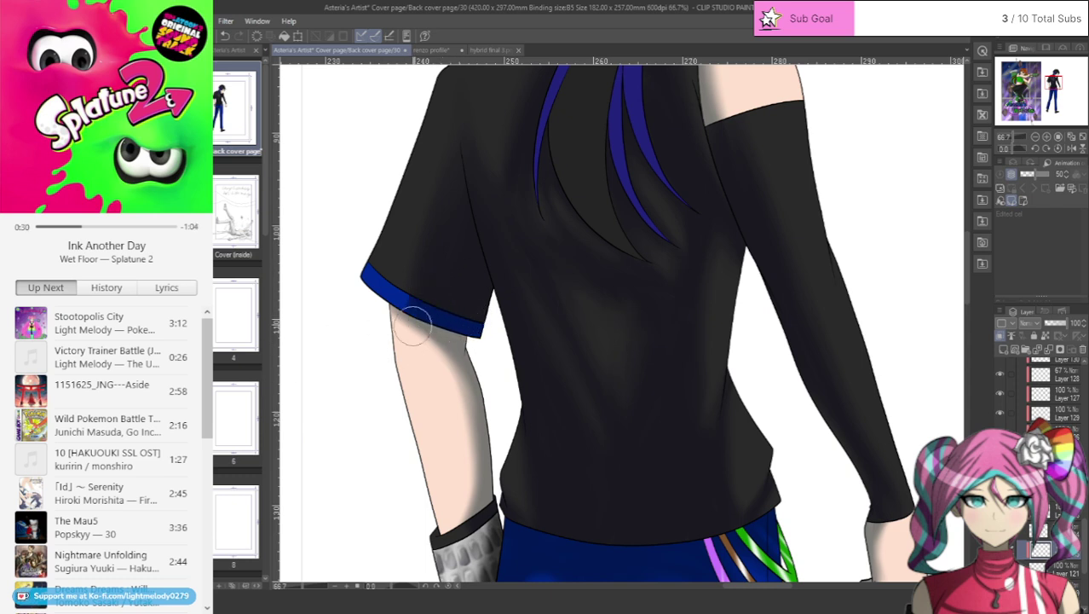
scroll(487, 212, down, 4)
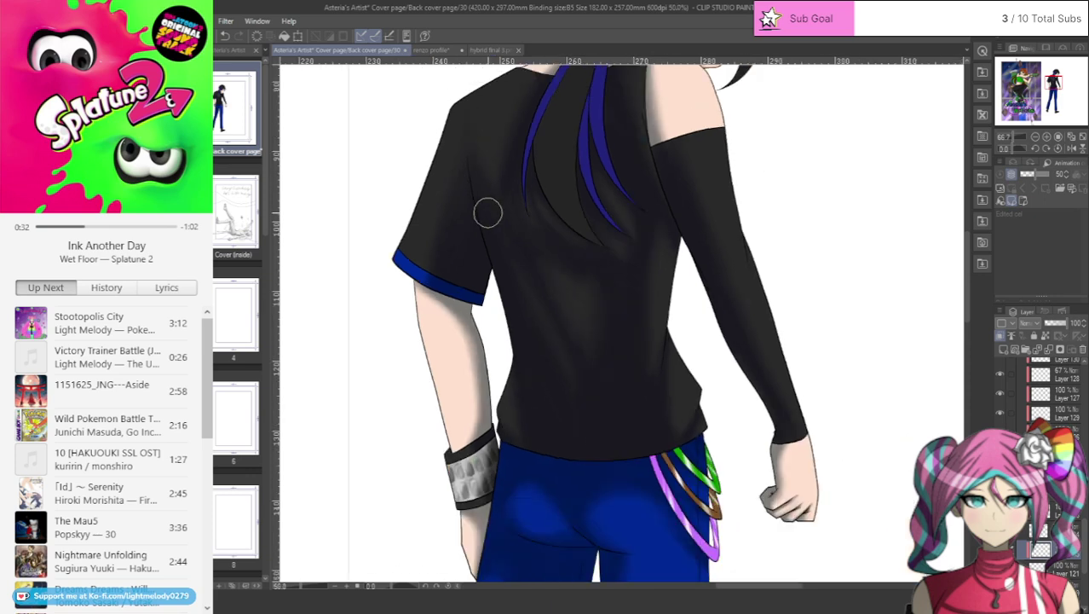
- On a new layer above Layer 139, paint a small white highlight on the round piercing beside the eyebrow
scroll(540, 95, up, 2)
scroll(517, 111, up, 1)
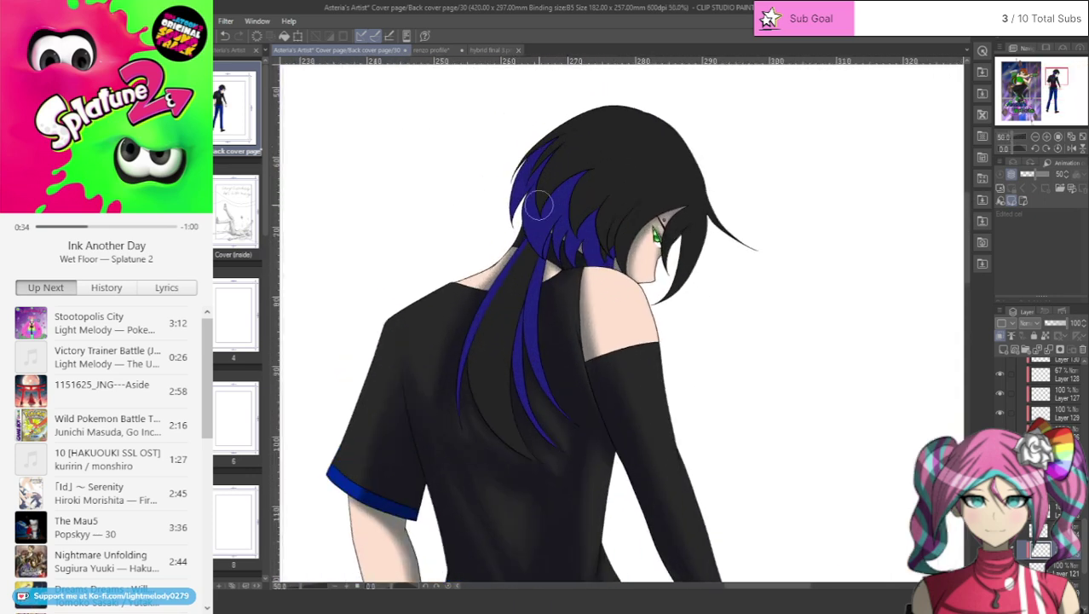
scroll(1054, 540, down, 4)
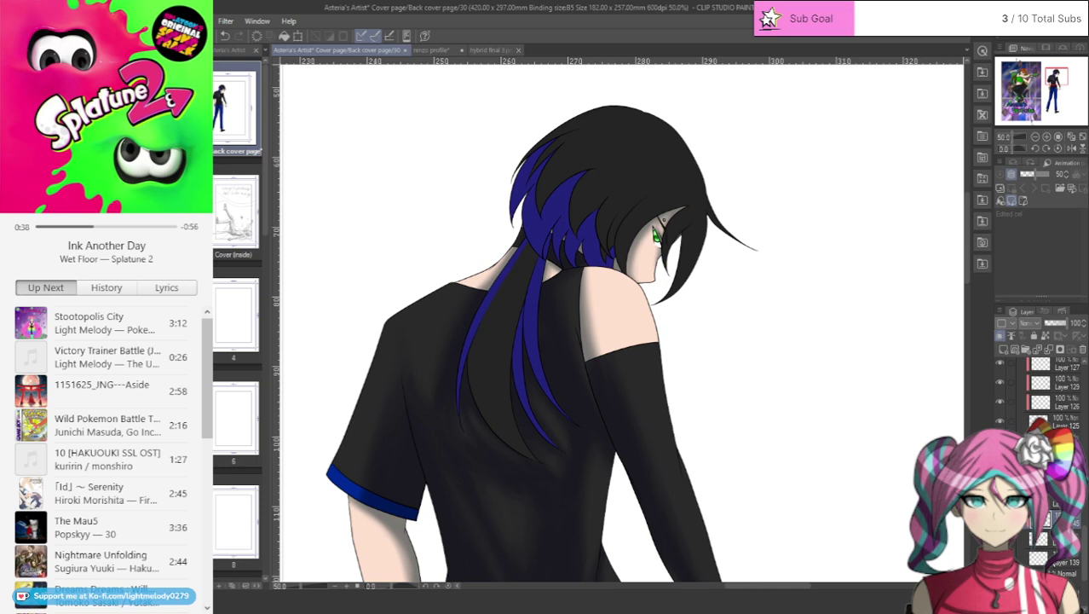
click(1053, 557)
scroll(640, 197, up, 5)
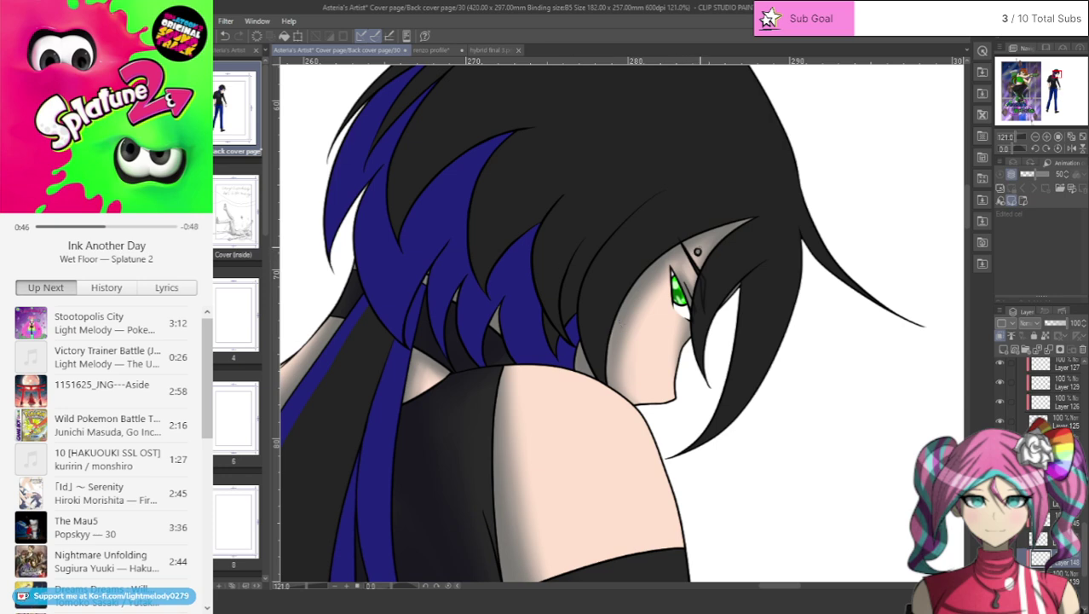
scroll(712, 233, up, 8)
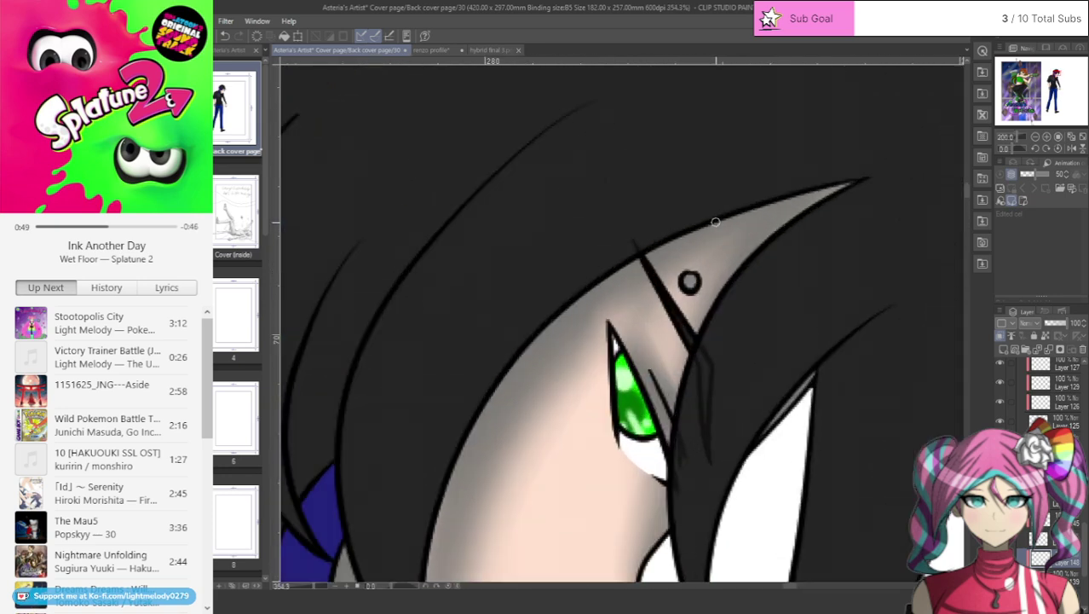
drag(643, 339, 658, 326)
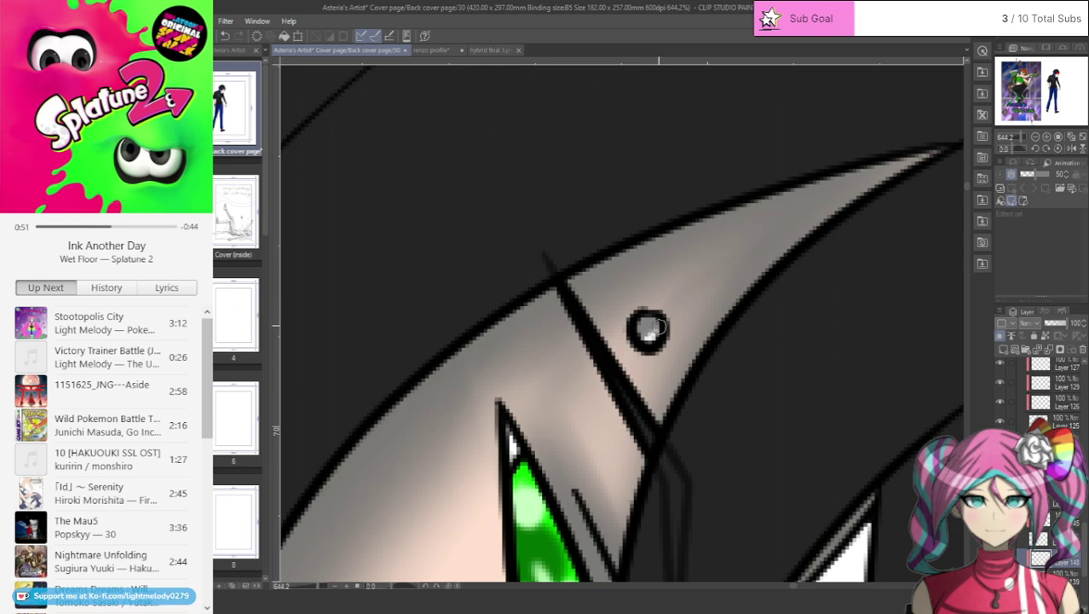
scroll(620, 330, down, 8)
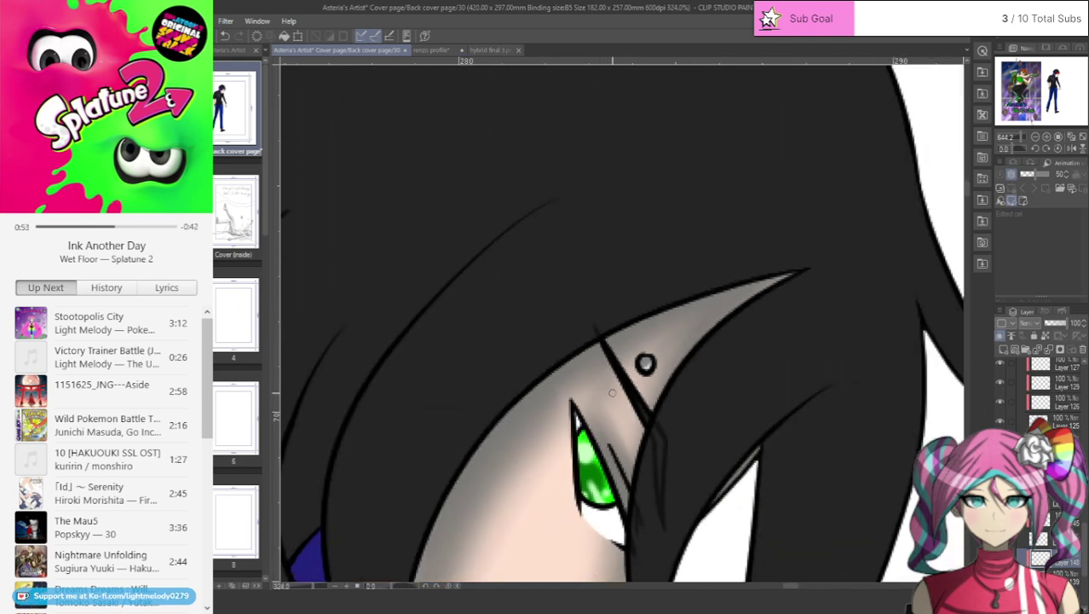
- Paint white highlights on the grey soles of both shoes, fading toward the heels
drag(1037, 78, 1050, 109)
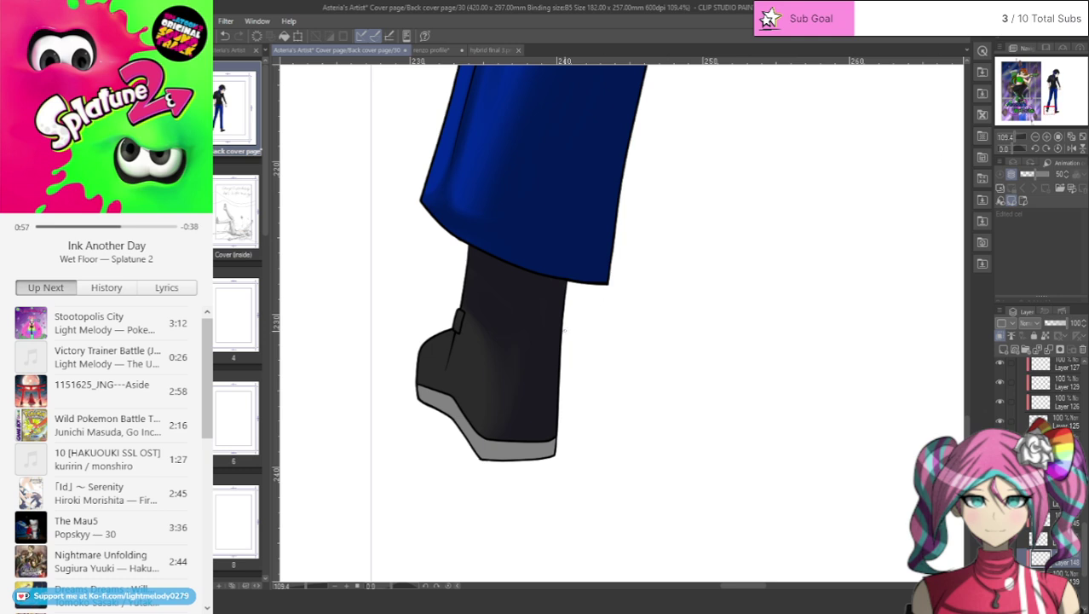
scroll(564, 330, up, 3)
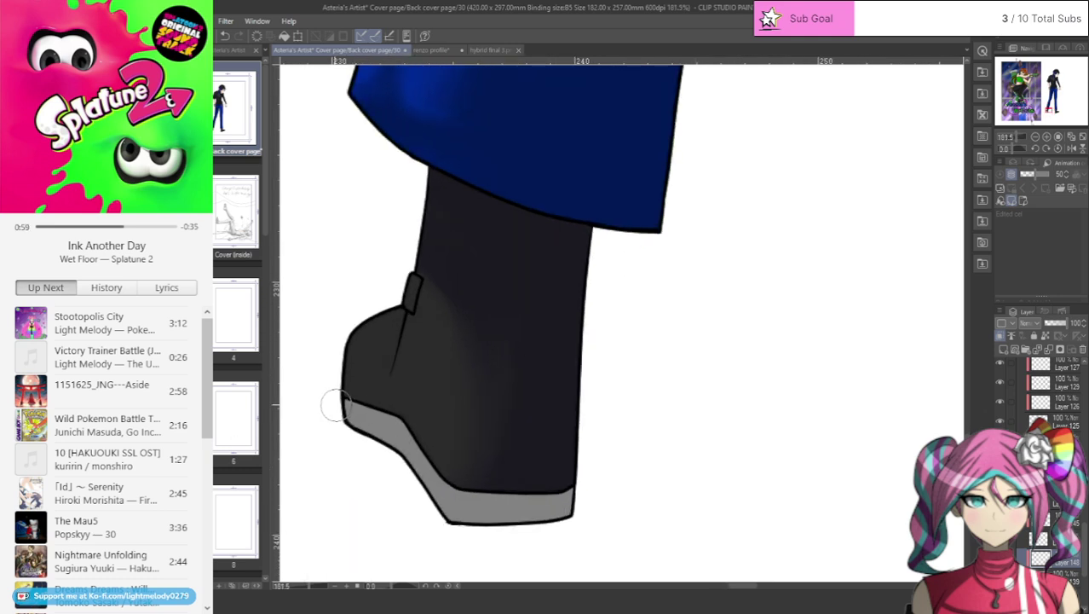
mouse_move(340, 401)
mouse_down()
mouse_move(391, 451)
mouse_move(348, 410)
mouse_move(387, 448)
mouse_move(327, 410)
mouse_move(345, 414)
mouse_move(342, 424)
mouse_move(351, 411)
mouse_move(353, 444)
mouse_move(382, 383)
mouse_move(372, 387)
mouse_move(376, 423)
mouse_move(385, 405)
mouse_move(383, 437)
mouse_move(416, 467)
mouse_move(383, 412)
mouse_move(397, 437)
mouse_move(353, 400)
mouse_move(358, 431)
mouse_move(368, 401)
mouse_move(366, 423)
mouse_move(343, 406)
mouse_move(369, 396)
mouse_move(371, 415)
mouse_move(394, 438)
mouse_up()
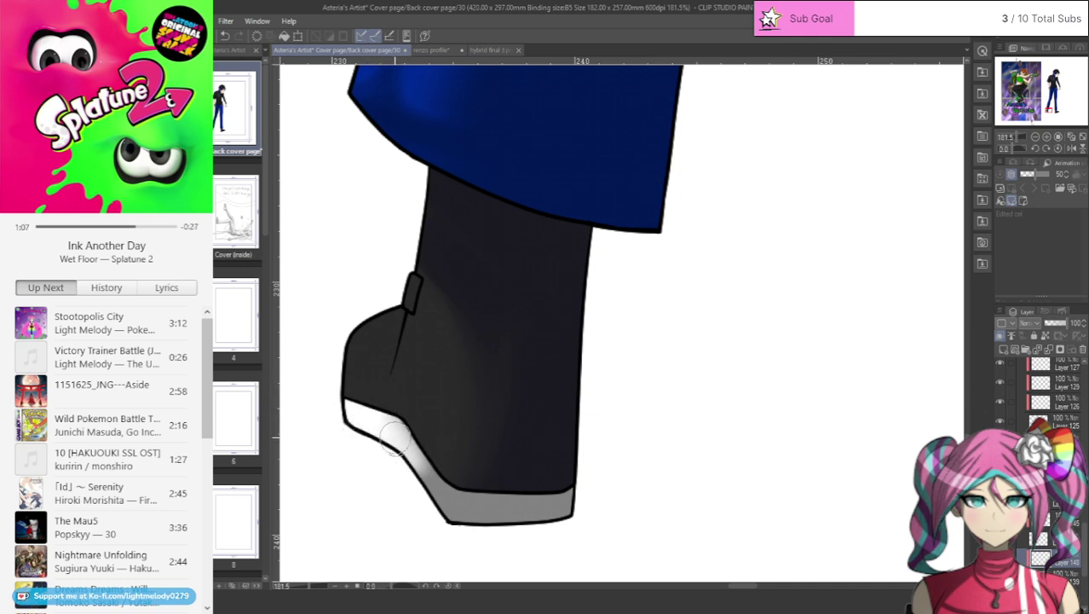
drag(1047, 102, 1053, 114)
mouse_move(945, 282)
mouse_down()
mouse_move(858, 362)
mouse_move(801, 392)
mouse_move(923, 302)
mouse_move(872, 338)
mouse_move(677, 425)
mouse_move(861, 323)
mouse_move(892, 336)
mouse_move(925, 295)
mouse_move(898, 352)
mouse_move(879, 312)
mouse_move(643, 441)
mouse_move(788, 347)
mouse_move(653, 418)
mouse_move(808, 348)
mouse_move(656, 429)
mouse_move(816, 355)
mouse_move(631, 427)
mouse_move(814, 353)
mouse_move(644, 423)
mouse_move(770, 353)
mouse_move(647, 415)
mouse_move(710, 394)
mouse_move(673, 385)
mouse_move(591, 437)
mouse_move(702, 381)
mouse_move(598, 446)
mouse_move(713, 379)
mouse_move(613, 428)
mouse_move(786, 365)
mouse_move(689, 396)
mouse_up()
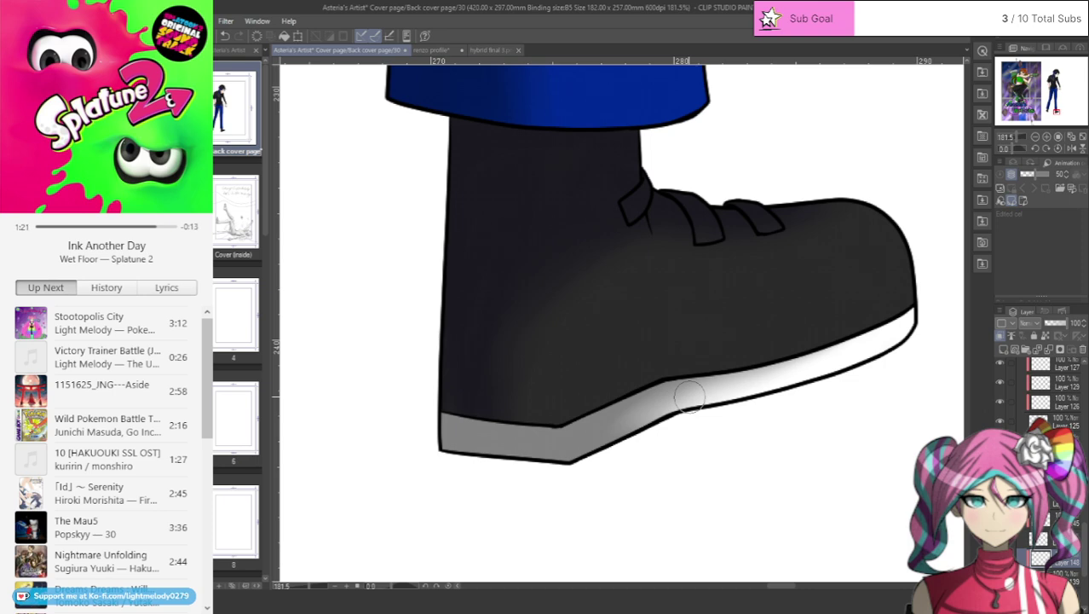
scroll(689, 397, down, 10)
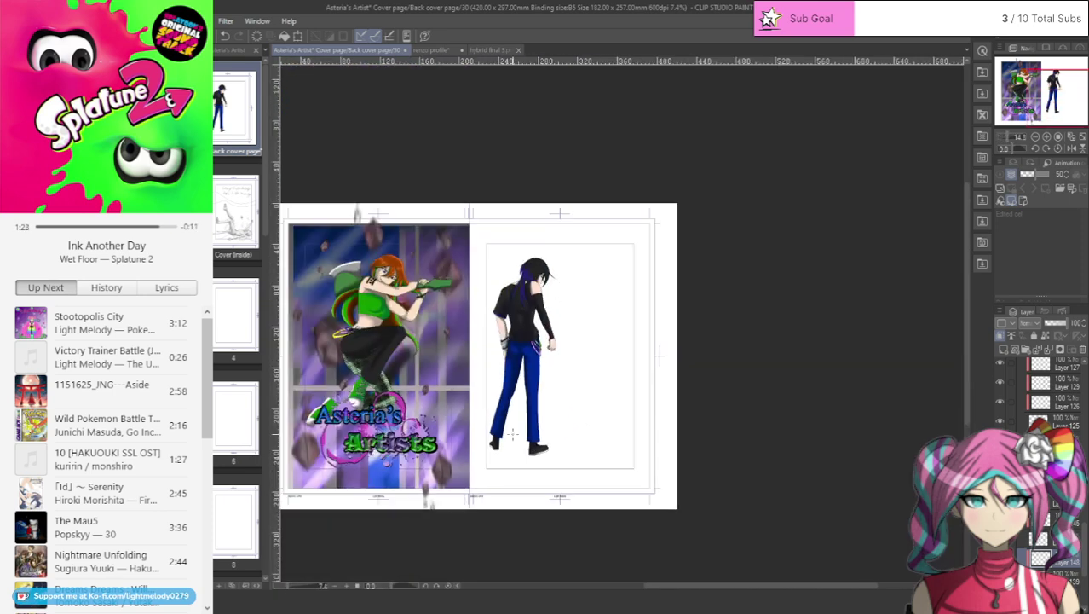
- Identify the layer holding the head hair and examine the hair colouring in the renzo profile artwork as reference
scroll(513, 435, up, 5)
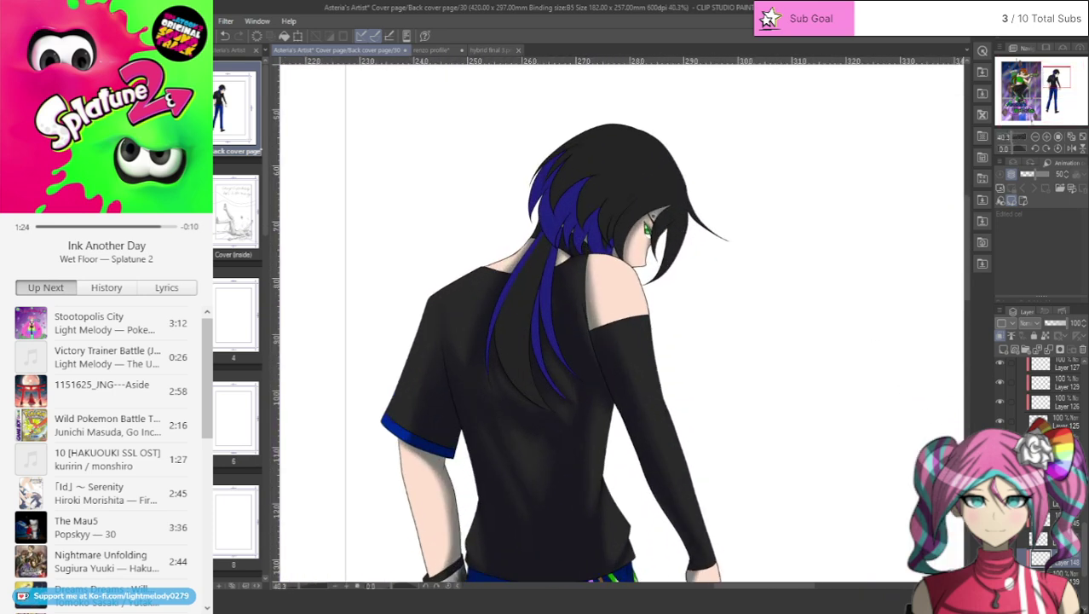
scroll(1041, 538, up, 4)
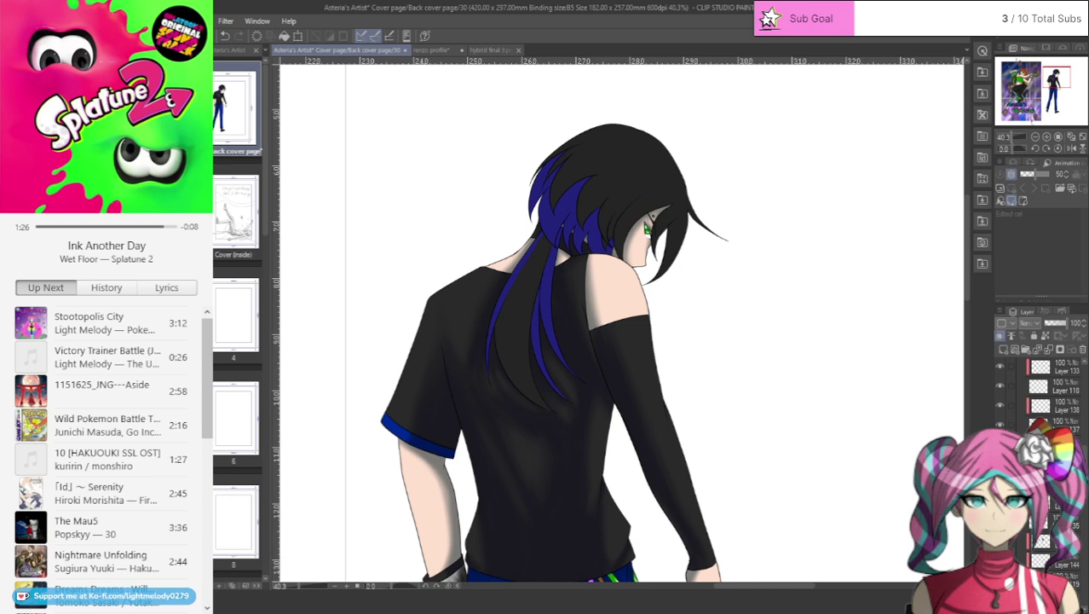
click(1000, 443)
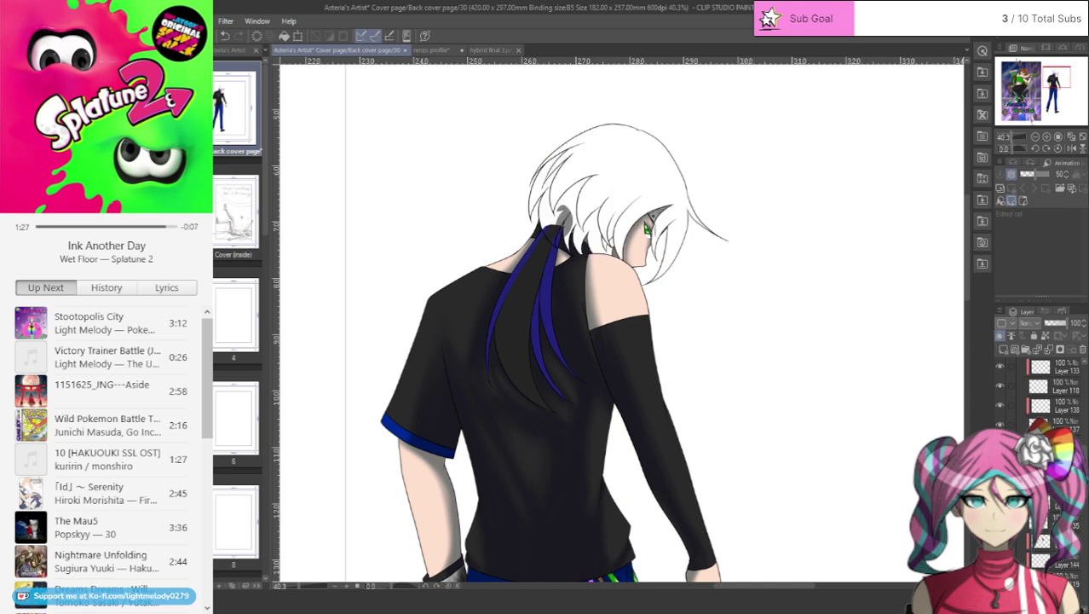
click(999, 444)
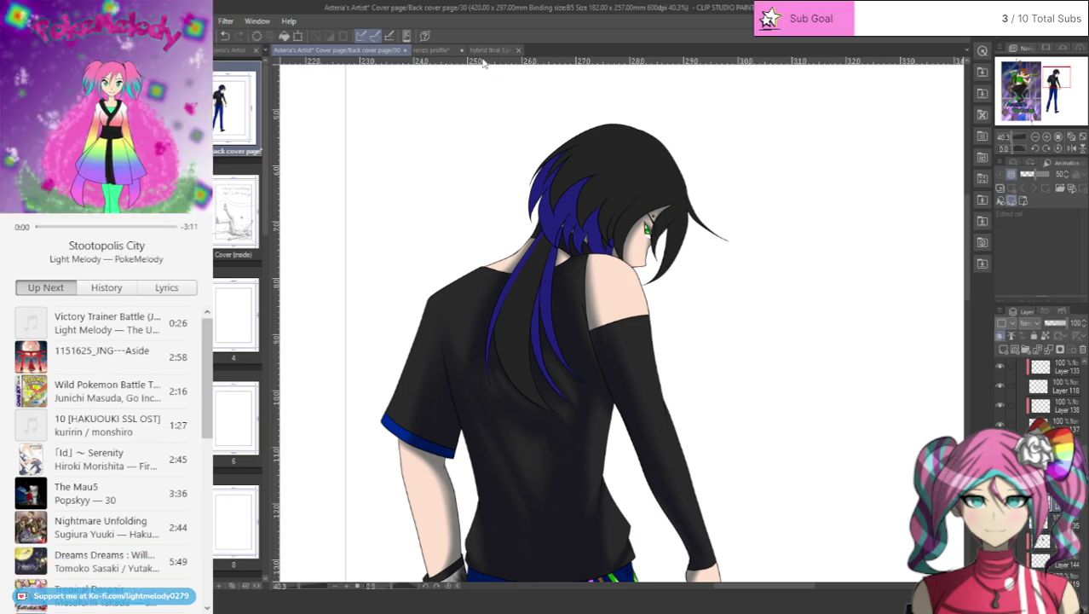
click(443, 51)
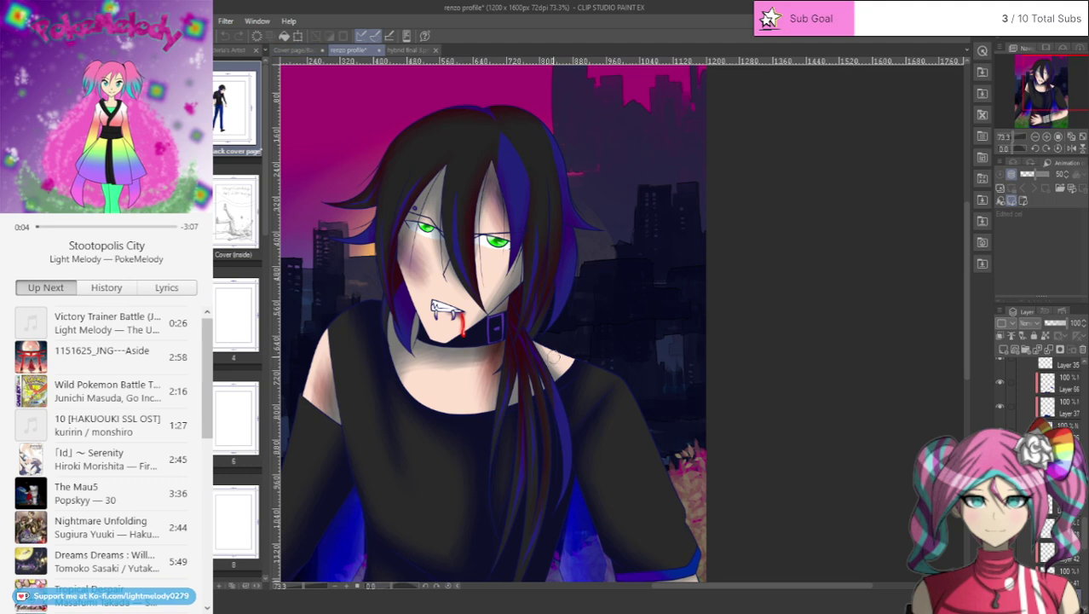
click(292, 51)
- Add a clipped layer above Layer 136 for the ponytail, using the blend mode of the renzo profile's ponytail shading layer
scroll(485, 165, up, 3)
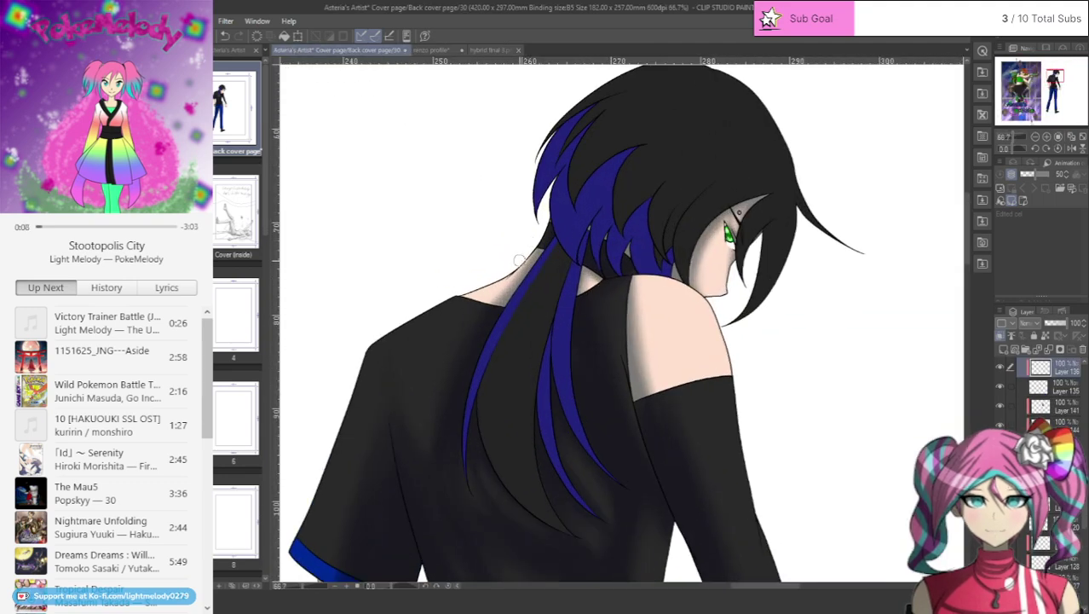
scroll(1051, 393, up, 1)
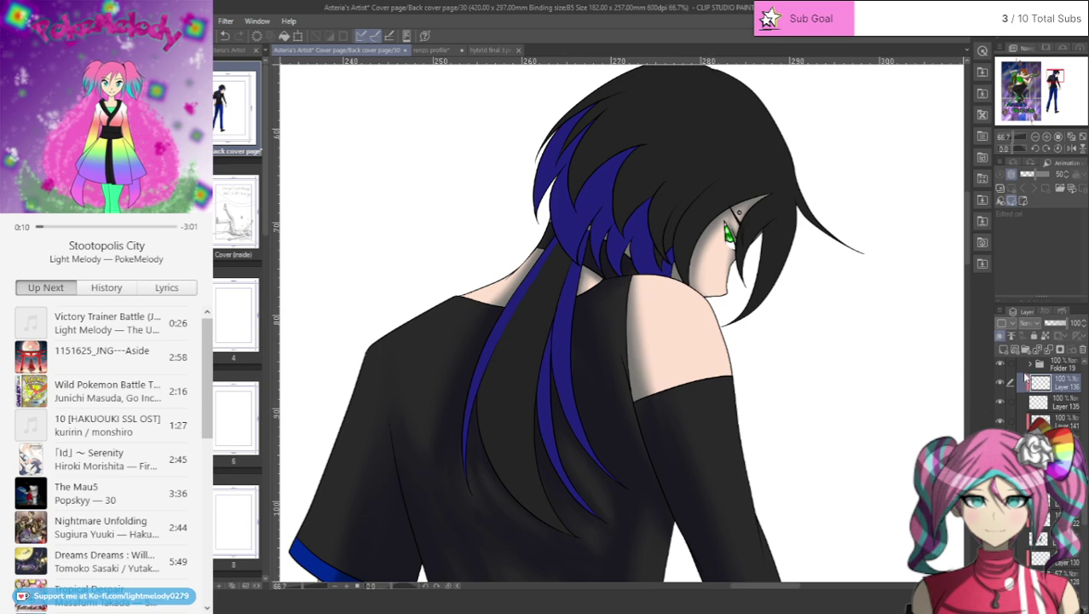
click(1003, 349)
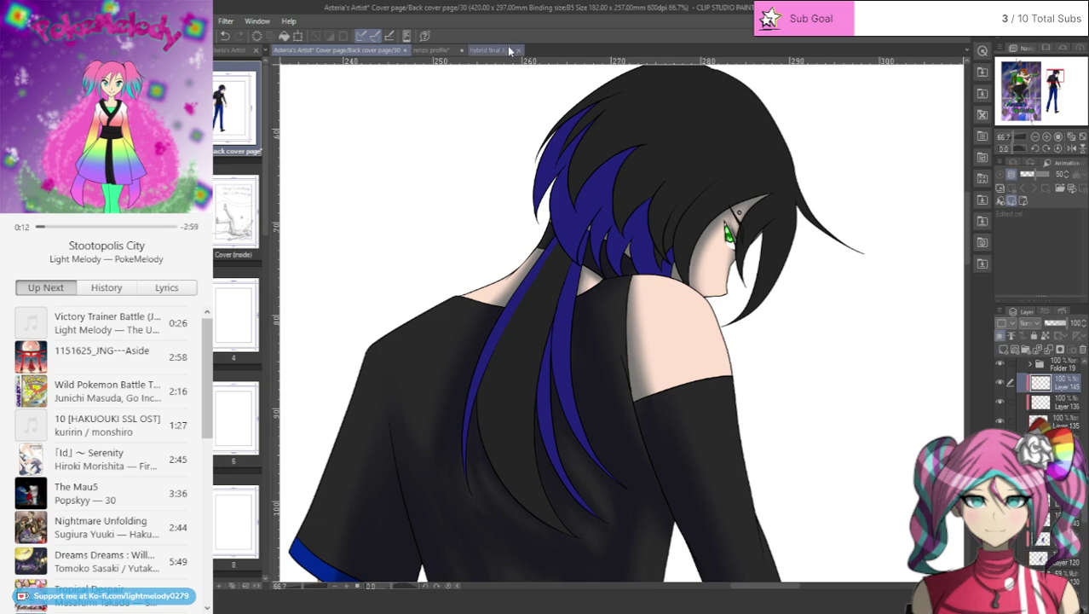
click(429, 52)
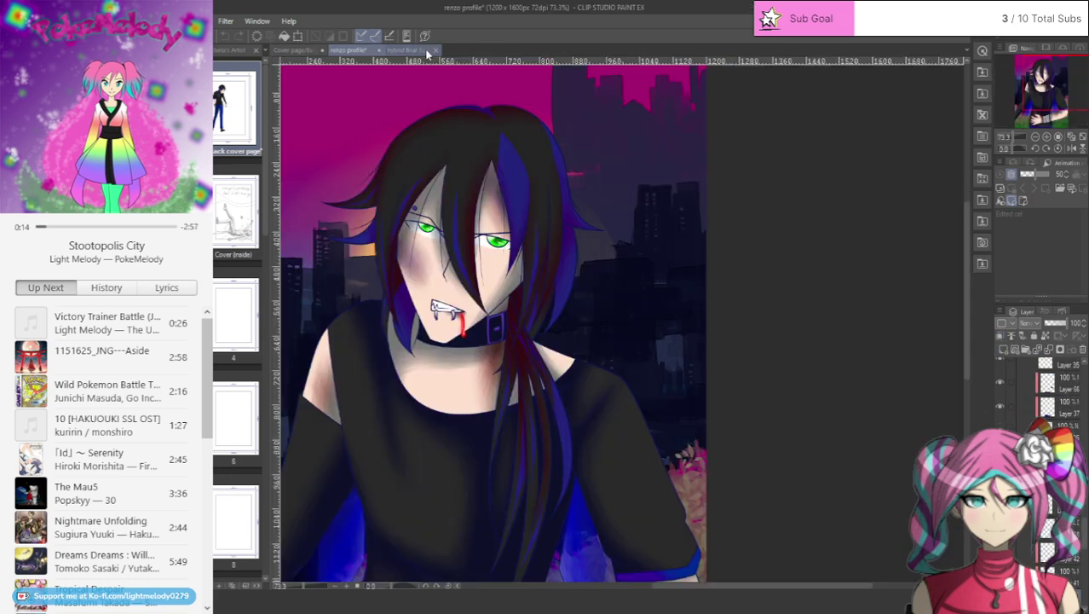
ctrl+shift+click(511, 310)
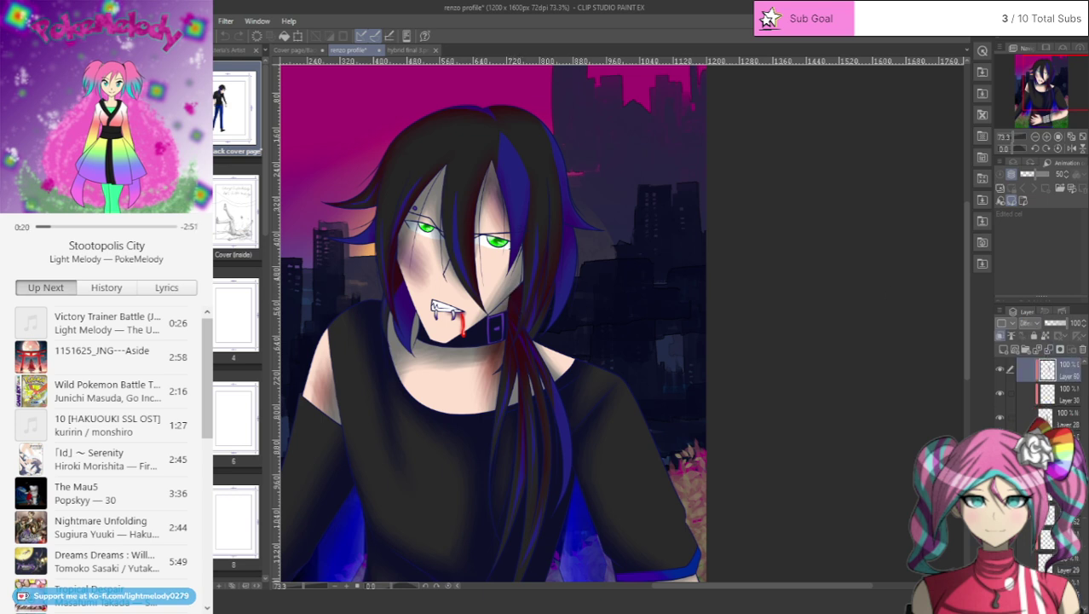
click(1029, 323)
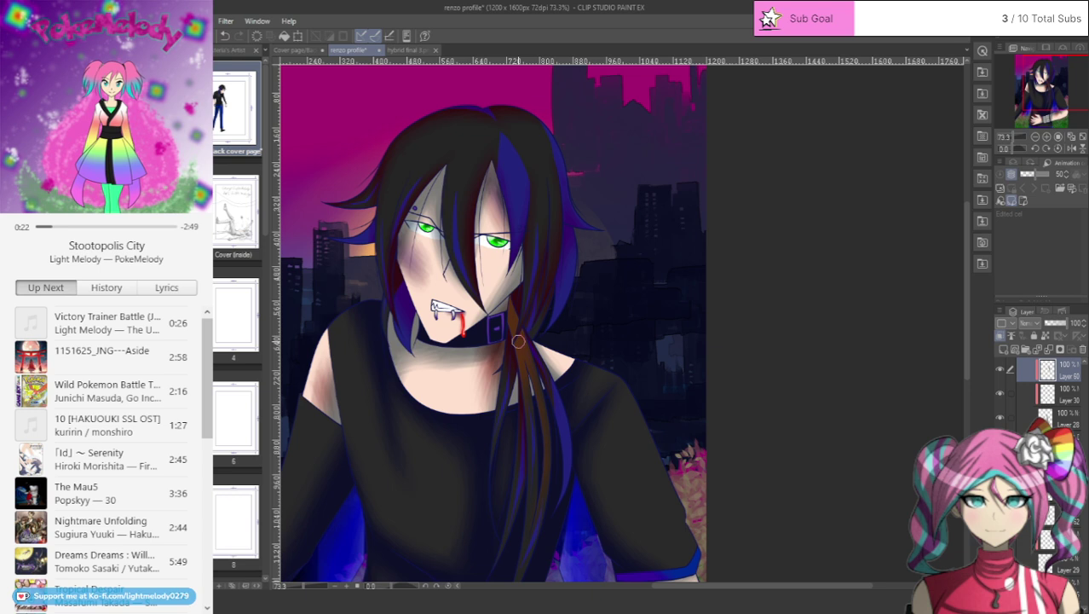
click(292, 51)
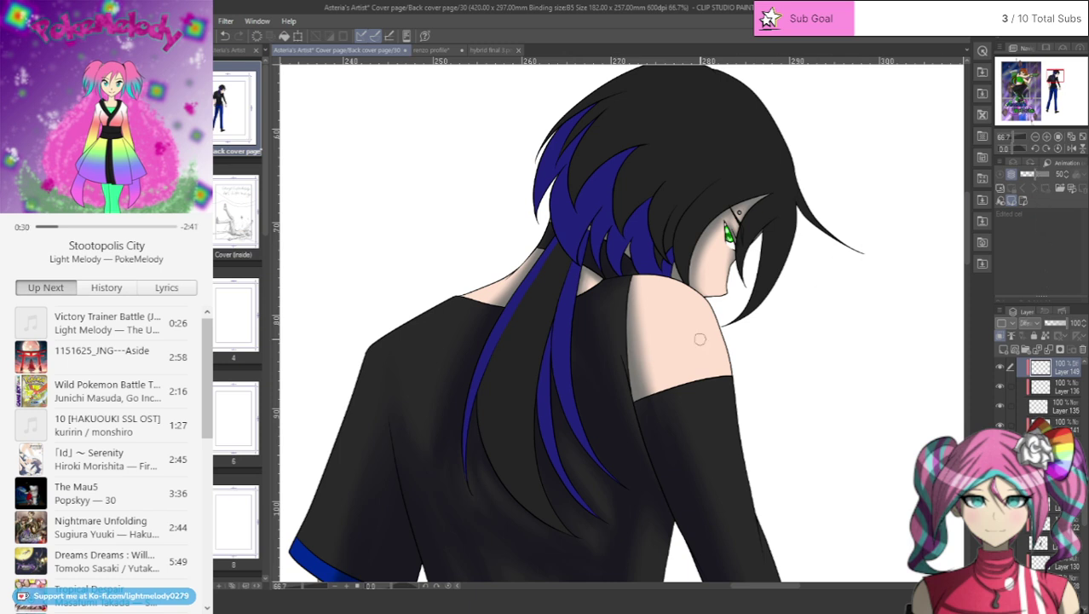
- Shade the dark middle section of the ponytail from mid-length to its tip, along the edge beside the inner blue strands
scroll(611, 341, up, 2)
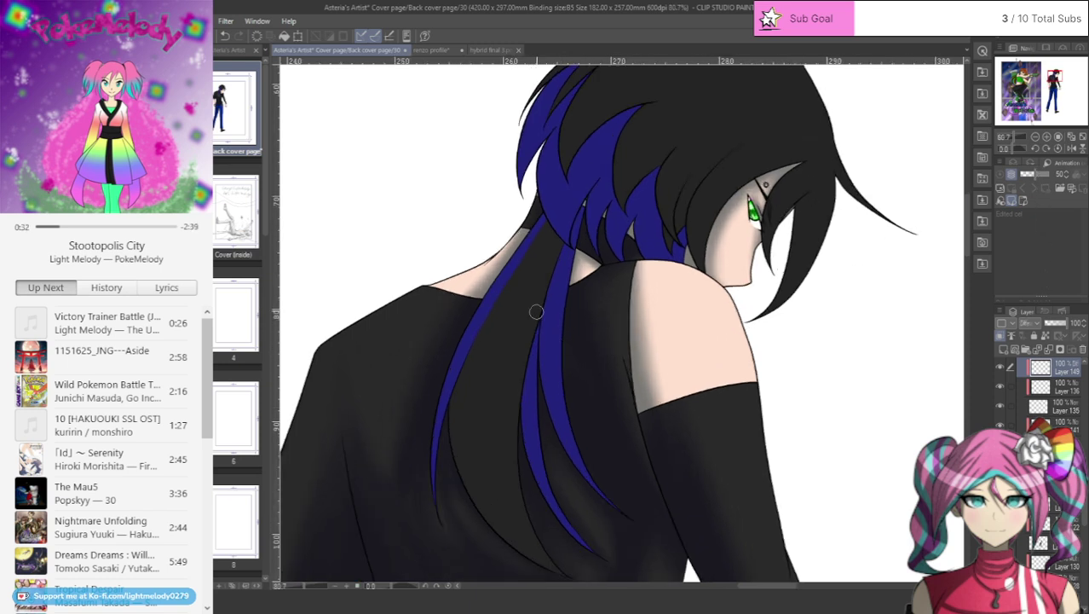
drag(525, 375, 517, 437)
drag(536, 325, 516, 457)
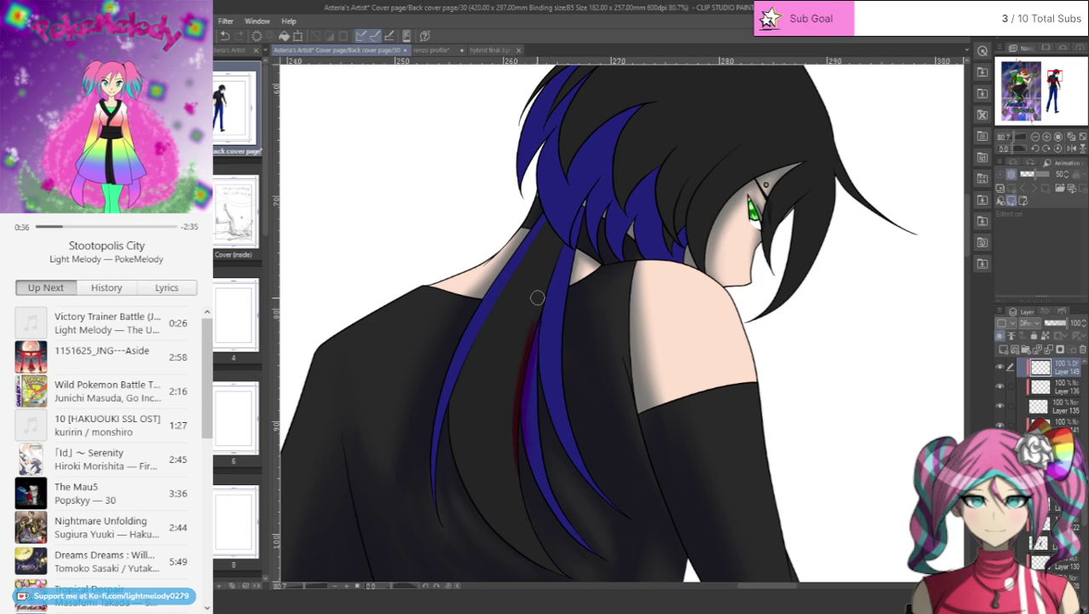
mouse_move(516, 409)
mouse_down()
mouse_move(518, 504)
mouse_move(542, 567)
mouse_up()
click(587, 585)
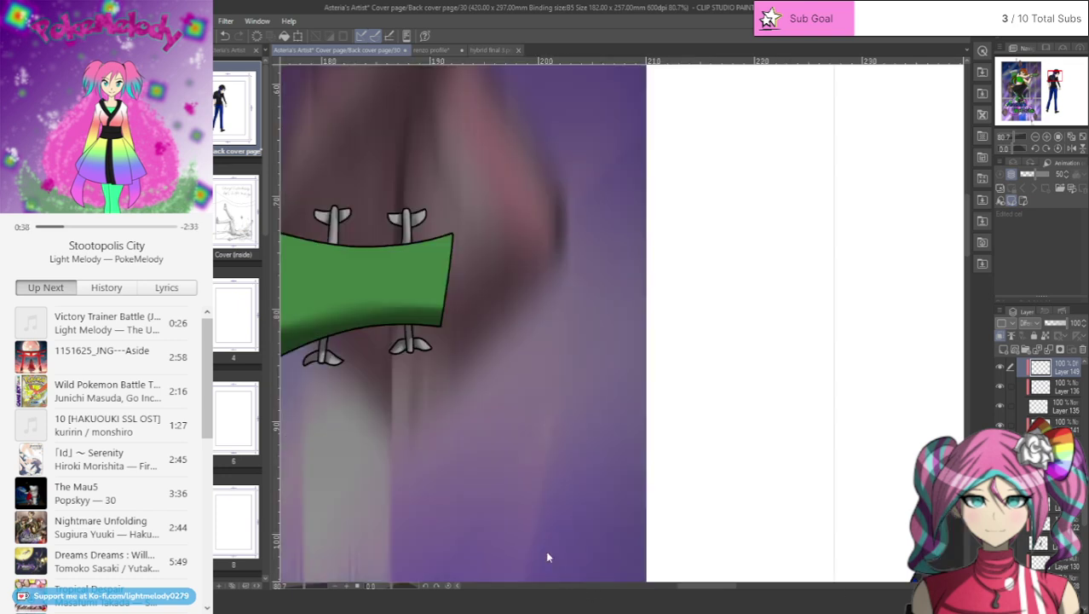
scroll(700, 585, right, 10)
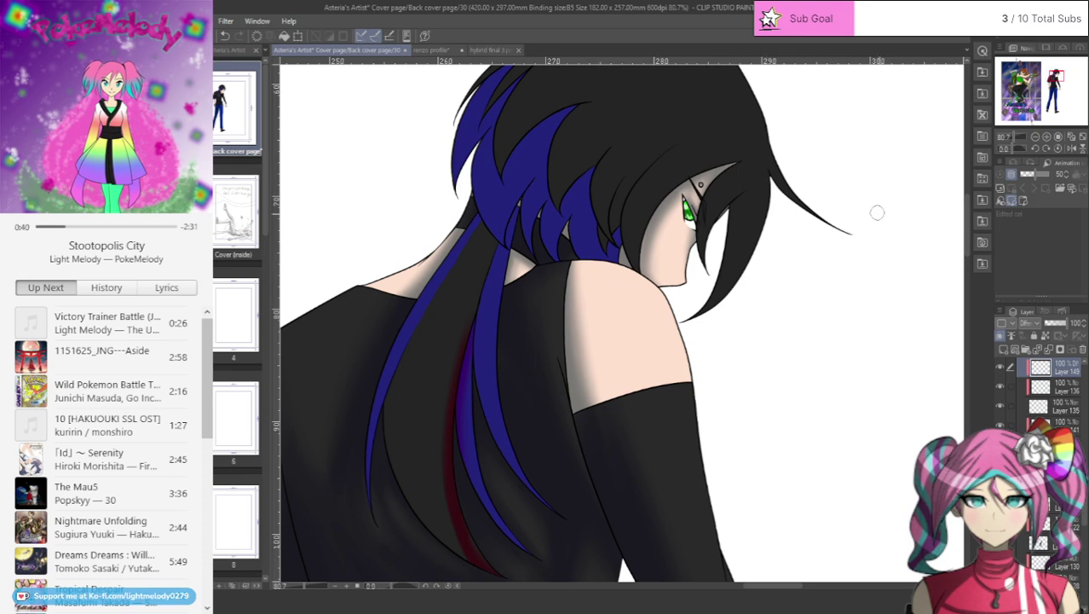
scroll(499, 209, down, 2)
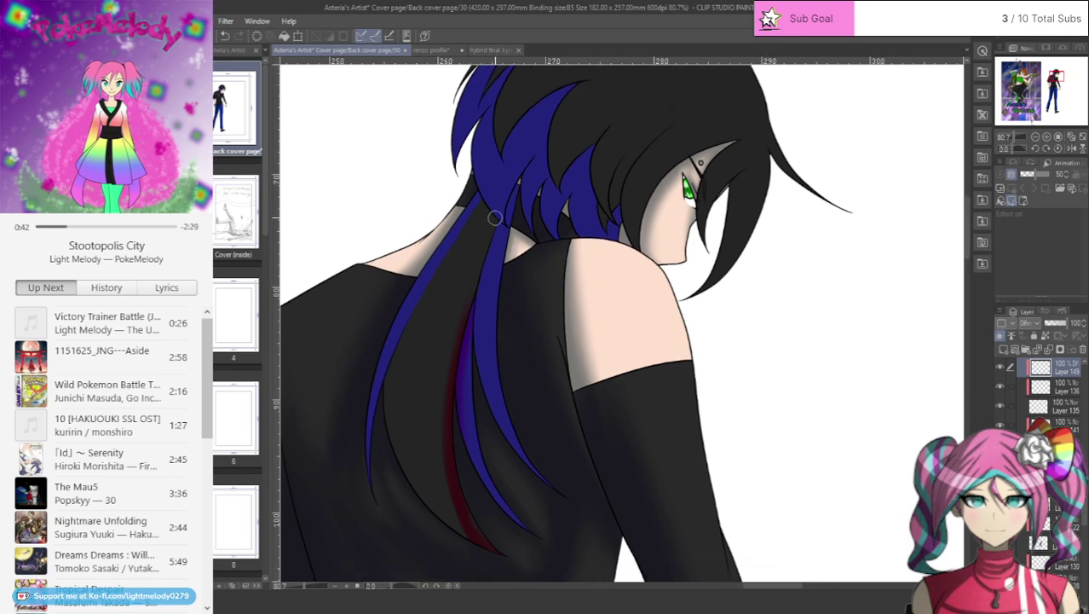
- Extend the ponytail shading up to its root and widen the shadow along the dark section down to the tip
drag(487, 250, 454, 352)
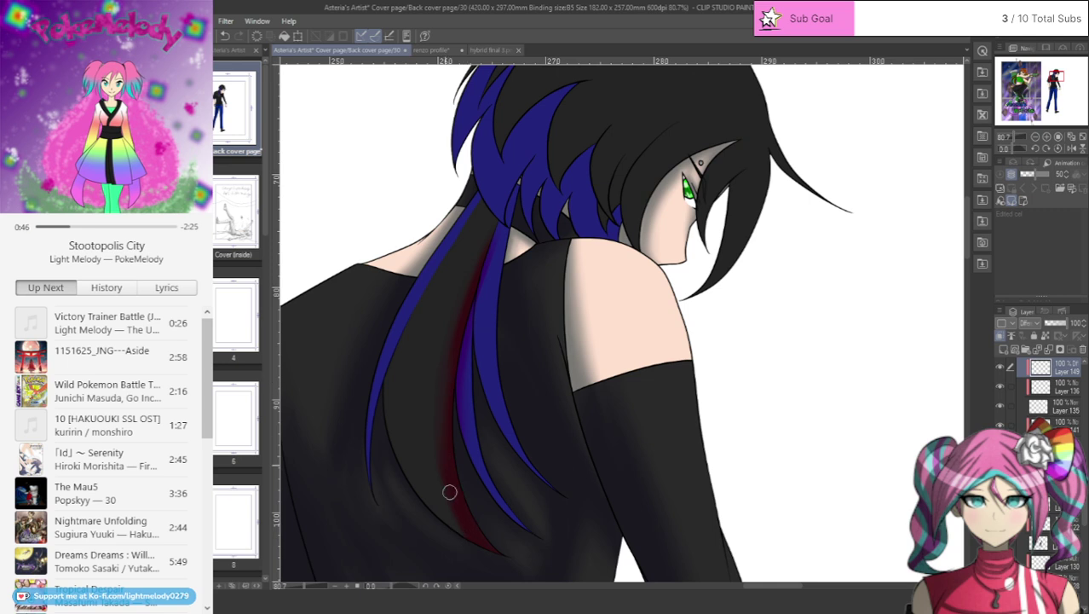
drag(483, 285, 508, 217)
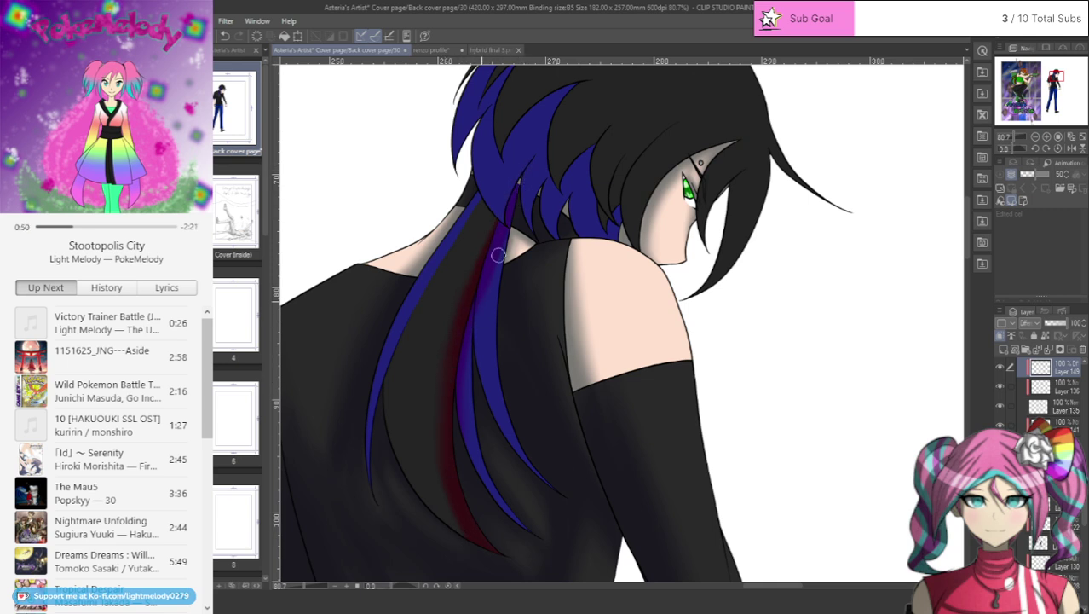
drag(493, 216, 469, 280)
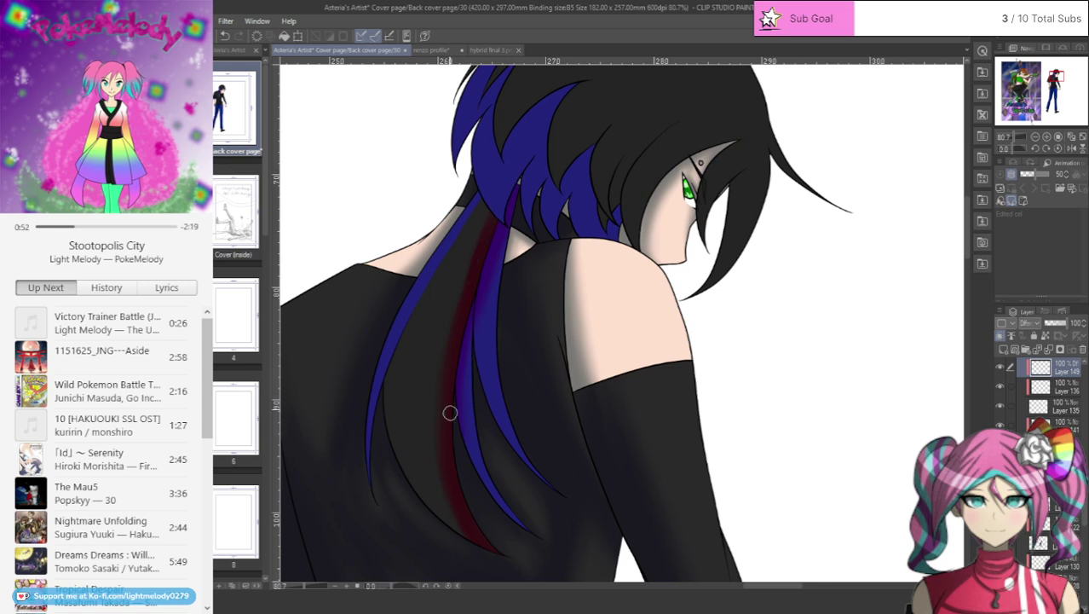
mouse_move(453, 359)
mouse_down()
mouse_move(434, 499)
mouse_move(442, 484)
mouse_move(486, 562)
mouse_up()
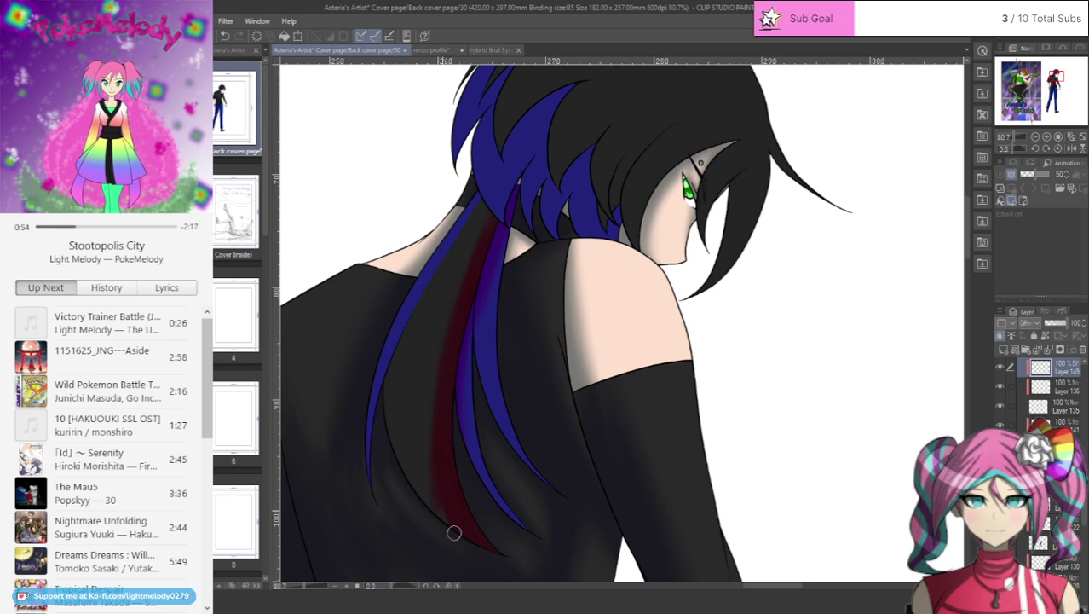
drag(447, 528, 444, 371)
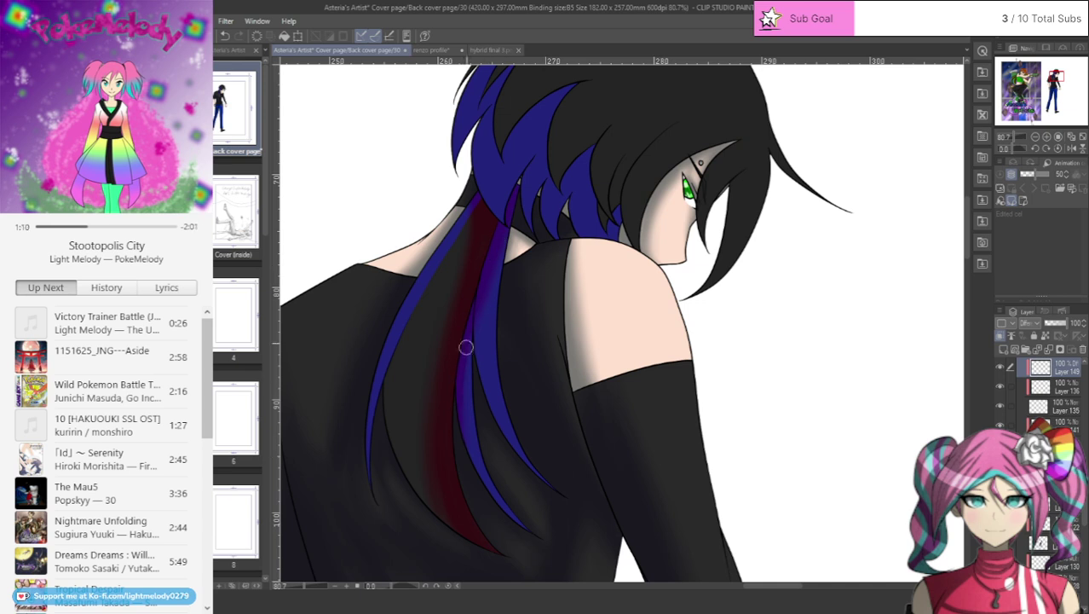
- Shade the blue ponytail strands along their inner edges and up toward the root on both sides
mouse_move(474, 319)
mouse_down()
mouse_move(477, 363)
mouse_move(516, 452)
mouse_up()
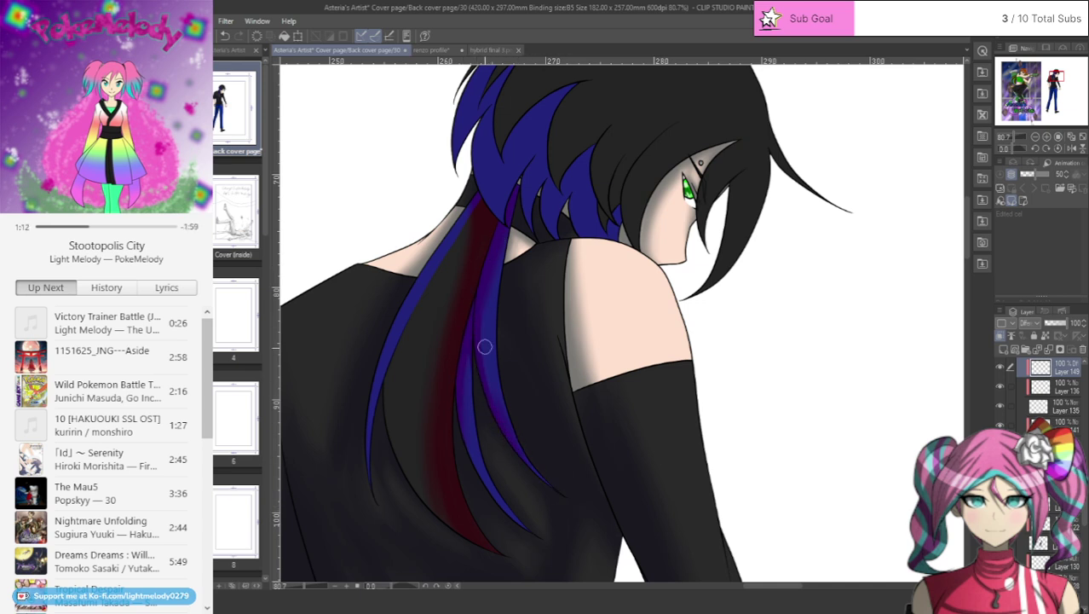
drag(470, 365, 508, 487)
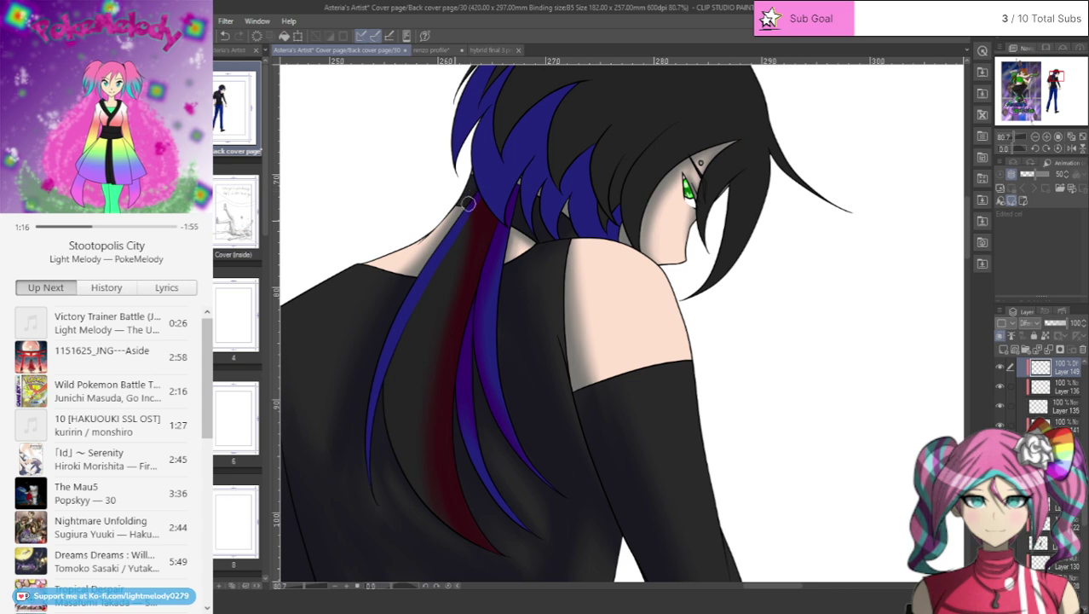
drag(409, 313, 482, 192)
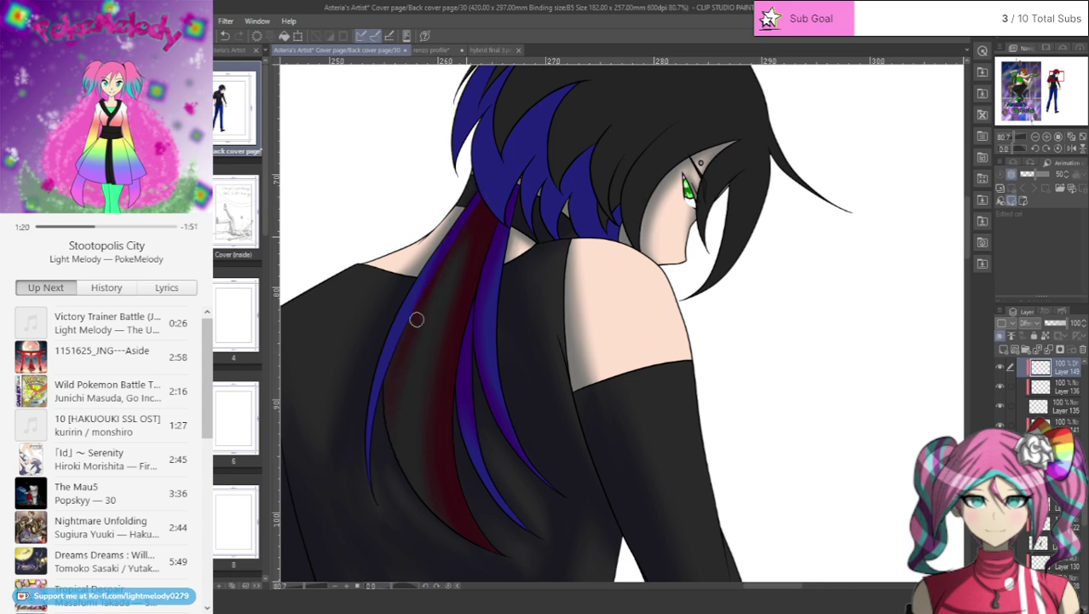
- Shade the outer edge of the ponytail's dark section from root to tip, leaving a lighter band along its middle
drag(394, 358, 453, 240)
mouse_move(455, 265)
mouse_down()
mouse_move(410, 363)
mouse_move(397, 455)
mouse_up()
drag(413, 335, 396, 474)
scroll(431, 350, down, 2)
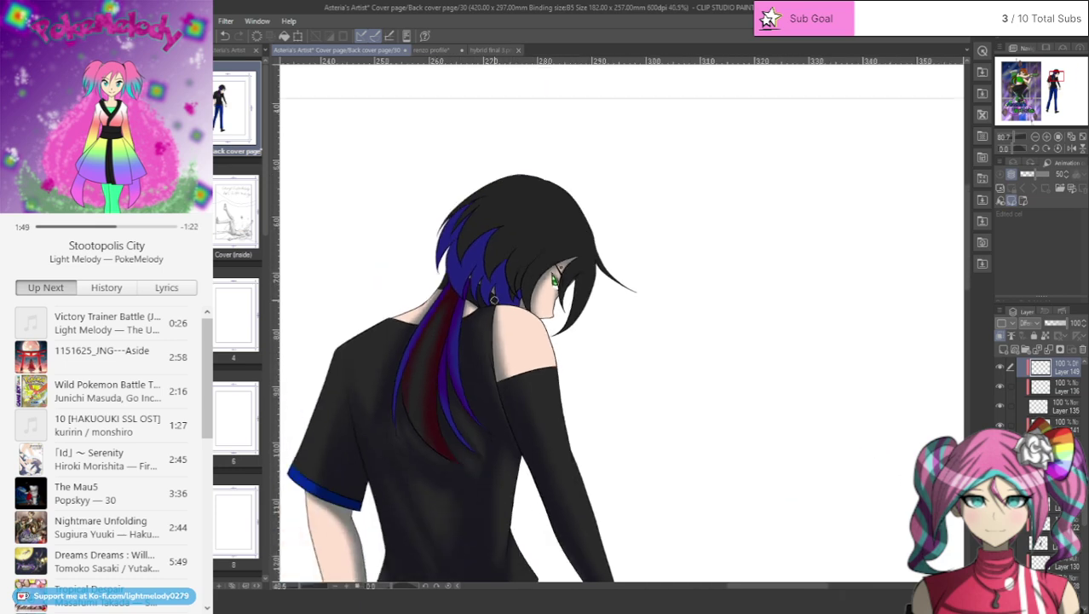
scroll(416, 344, up, 2)
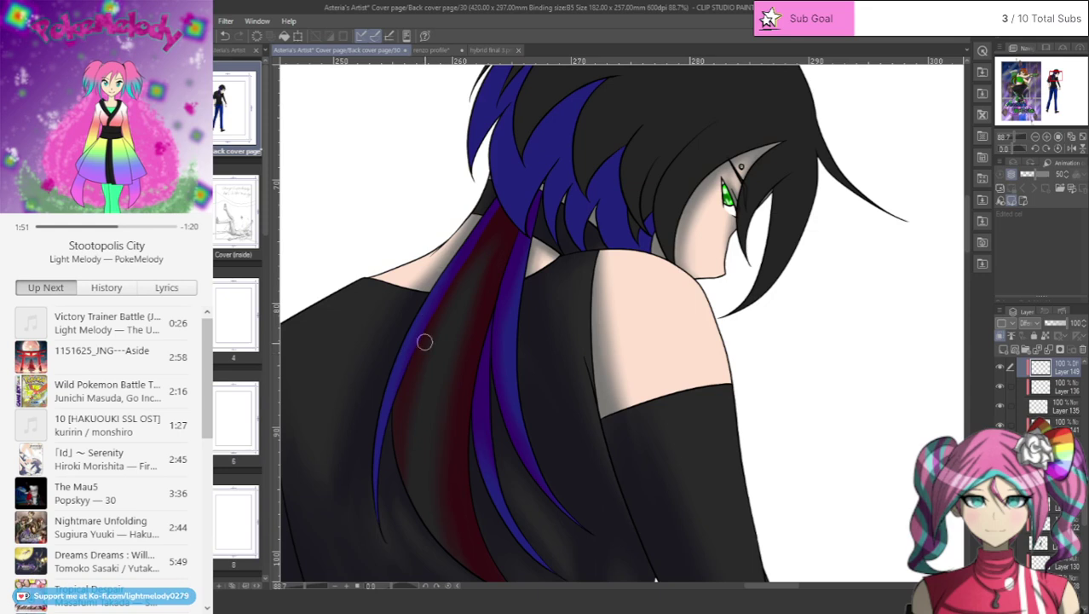
mouse_move(409, 375)
mouse_down()
mouse_move(399, 444)
mouse_move(482, 586)
mouse_up()
drag(433, 520, 414, 470)
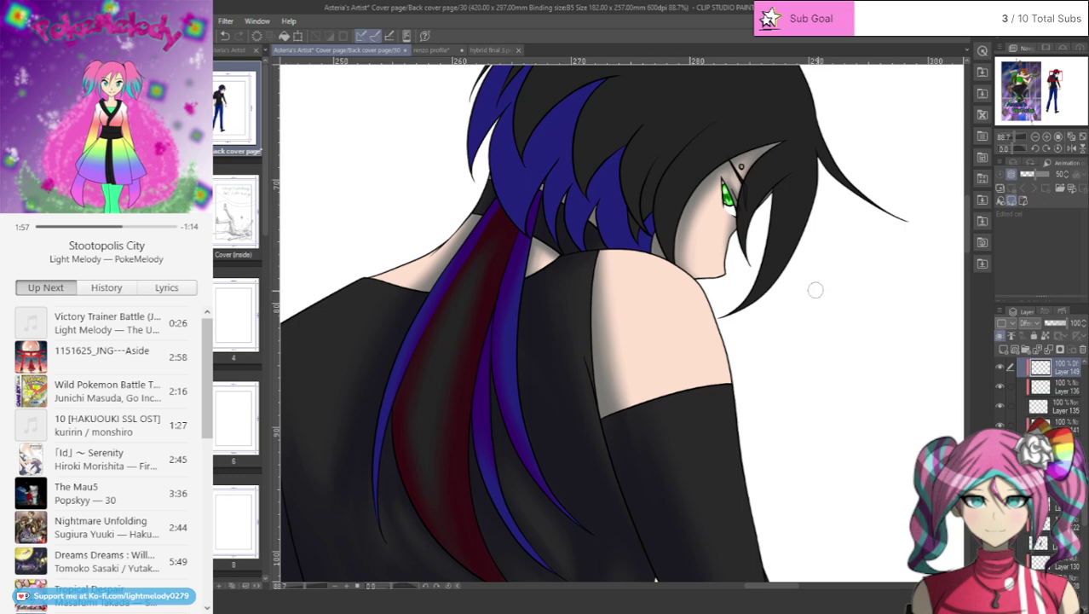
scroll(760, 193, down, 2)
scroll(834, 236, up, 2)
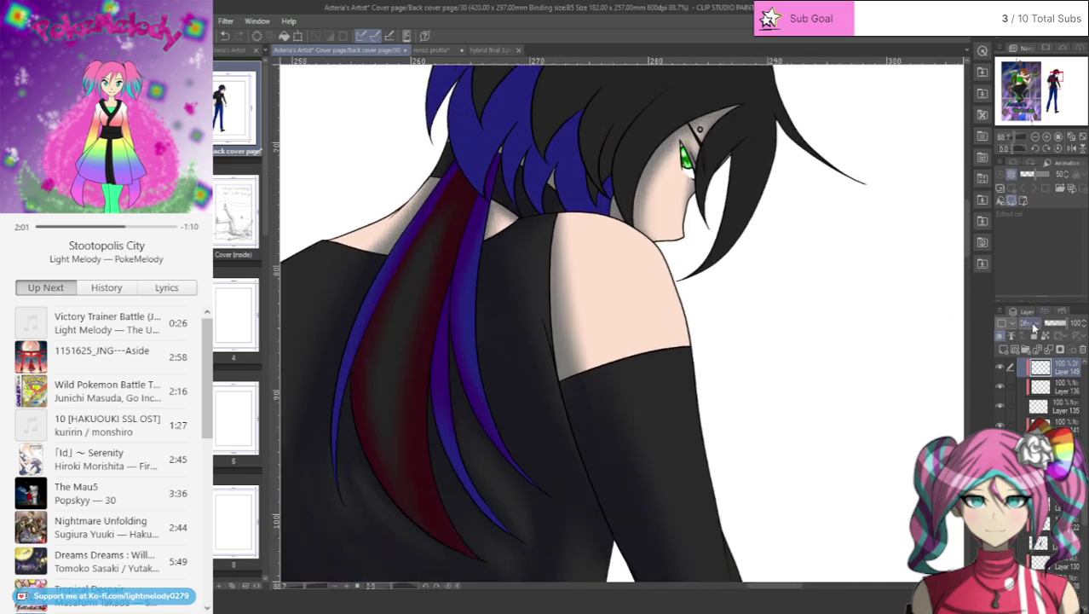
- Try blend modes such as Hue and Color on the ponytail shading layer, Layer 149, and set it to Multiply
click(1032, 278)
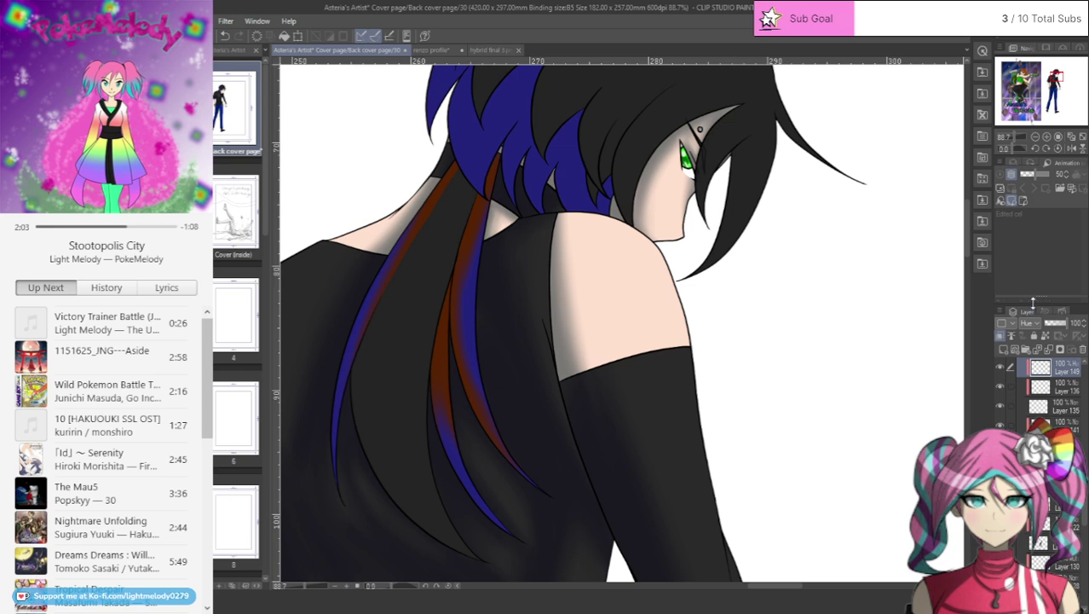
key(Down)
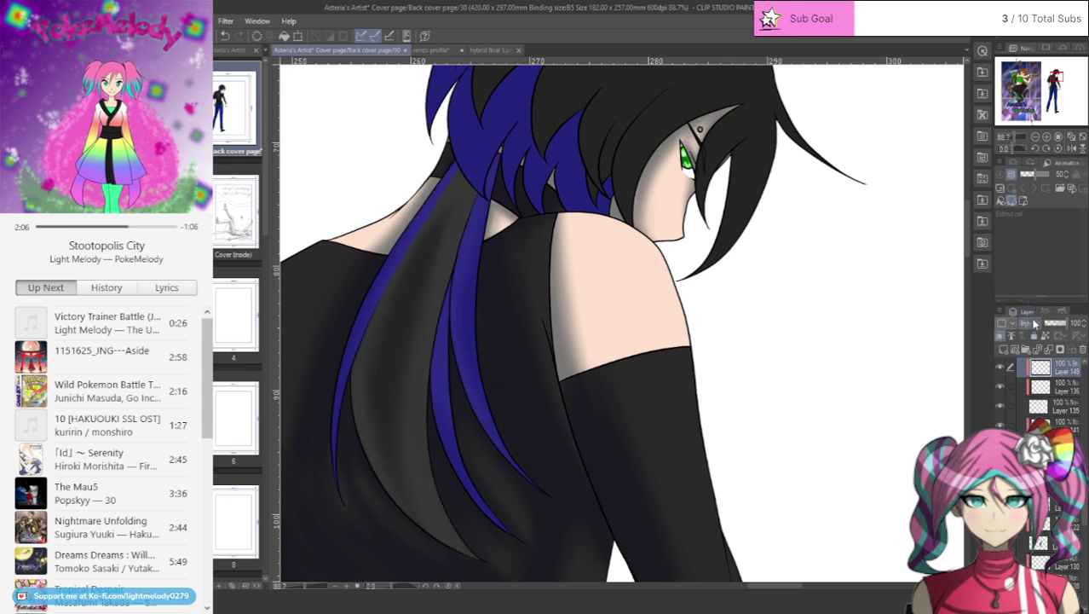
key(Down)
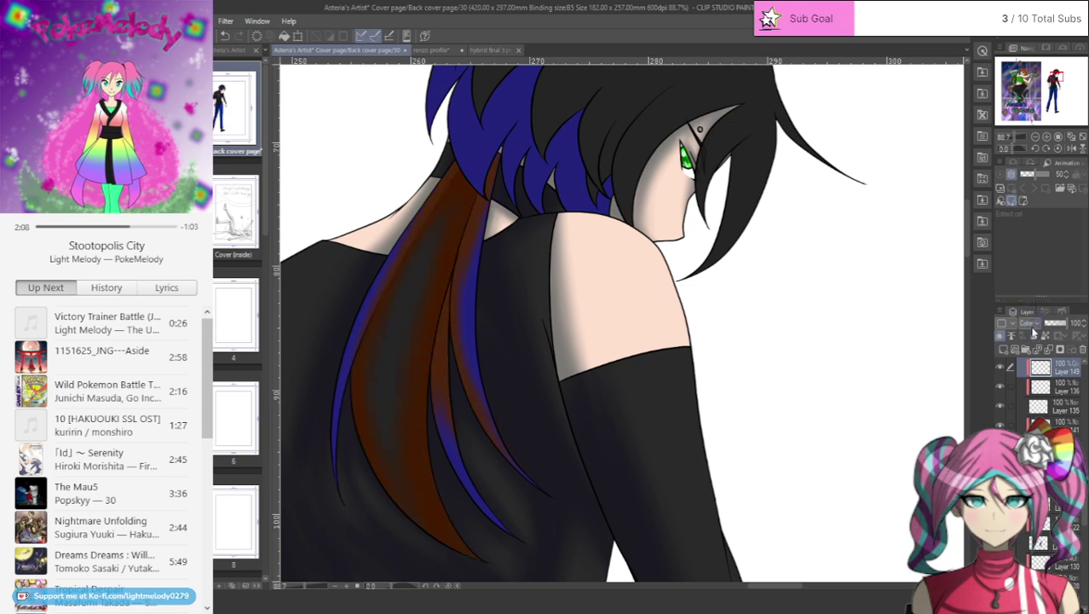
key(Down)
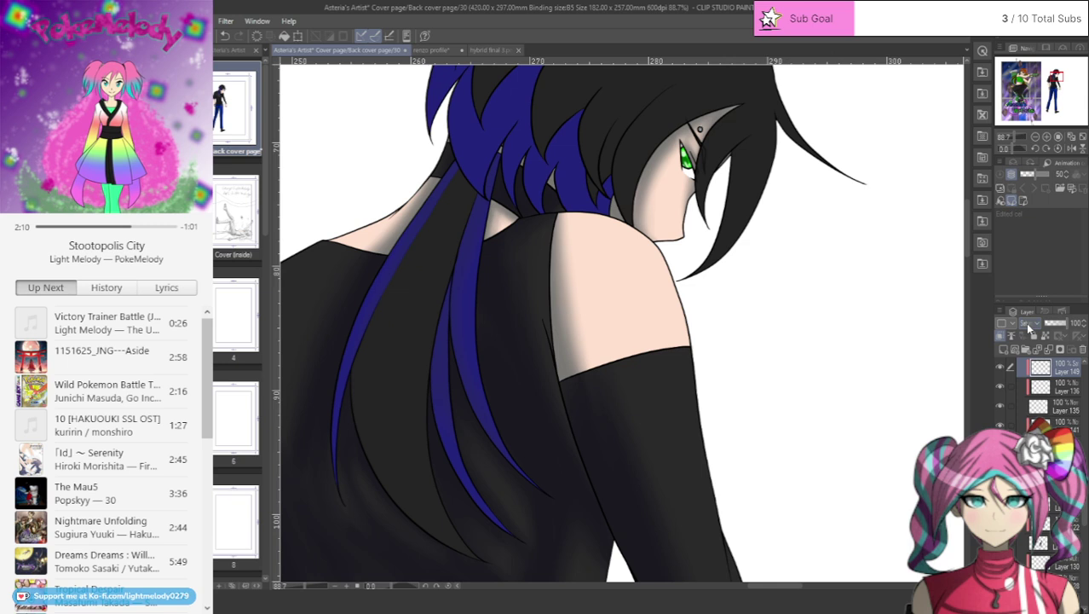
key(Down)
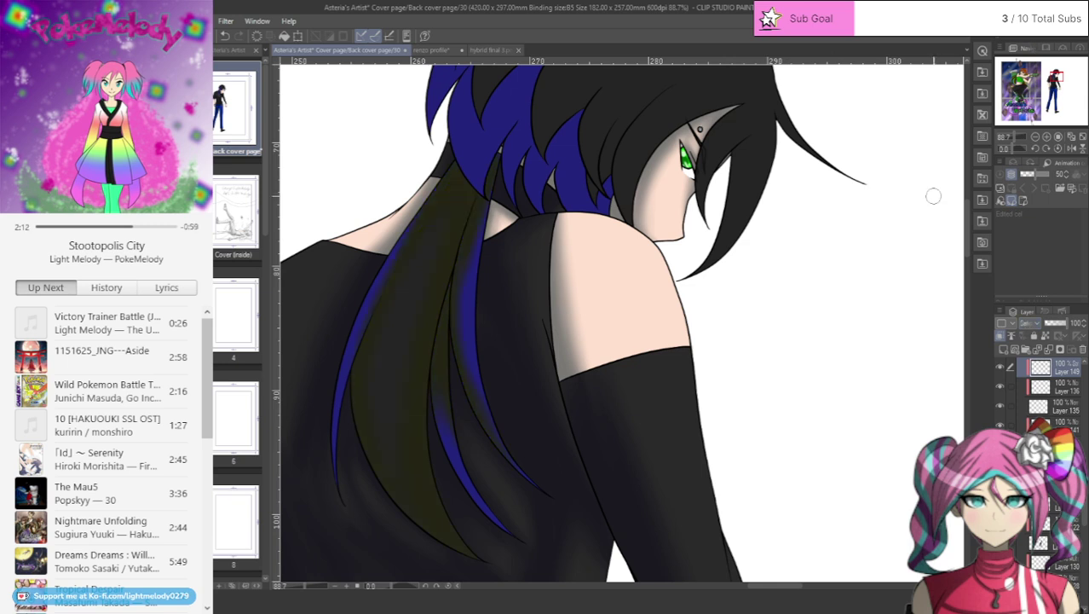
mouse_move(1057, 330)
mouse_down()
mouse_move(1033, 328)
mouse_move(1086, 324)
mouse_up()
key(Down)
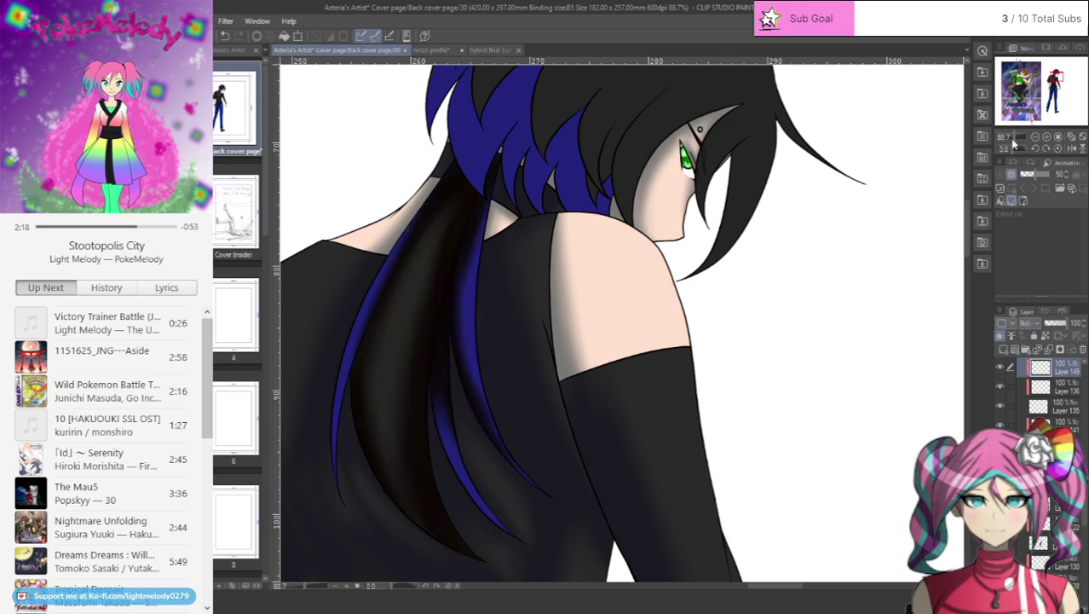
- Lower the opacity of the ponytail shading layer to slightly under 50%
click(1061, 324)
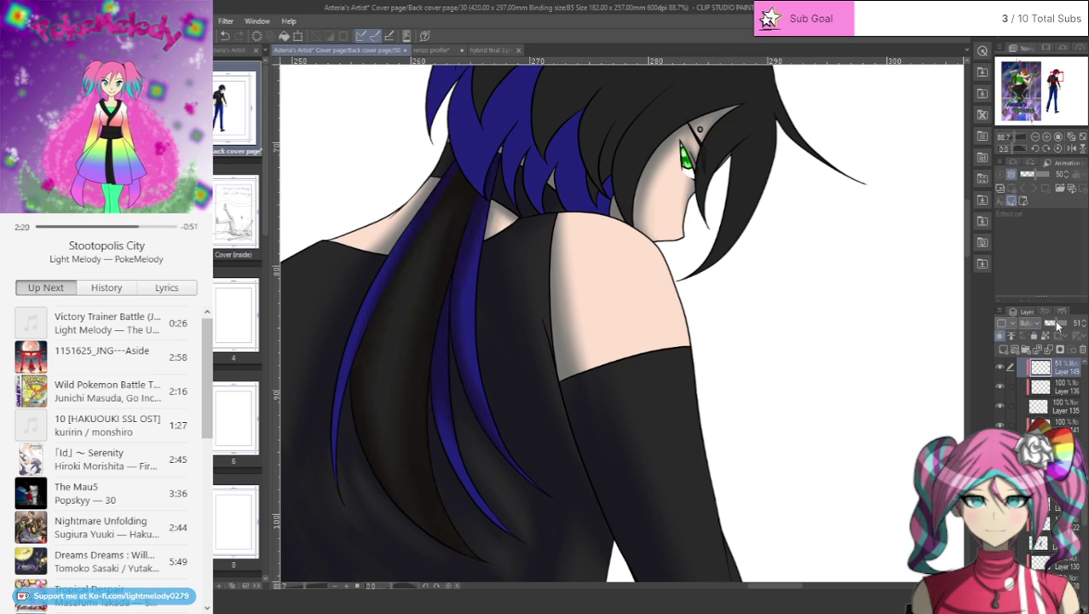
drag(1057, 324, 1050, 326)
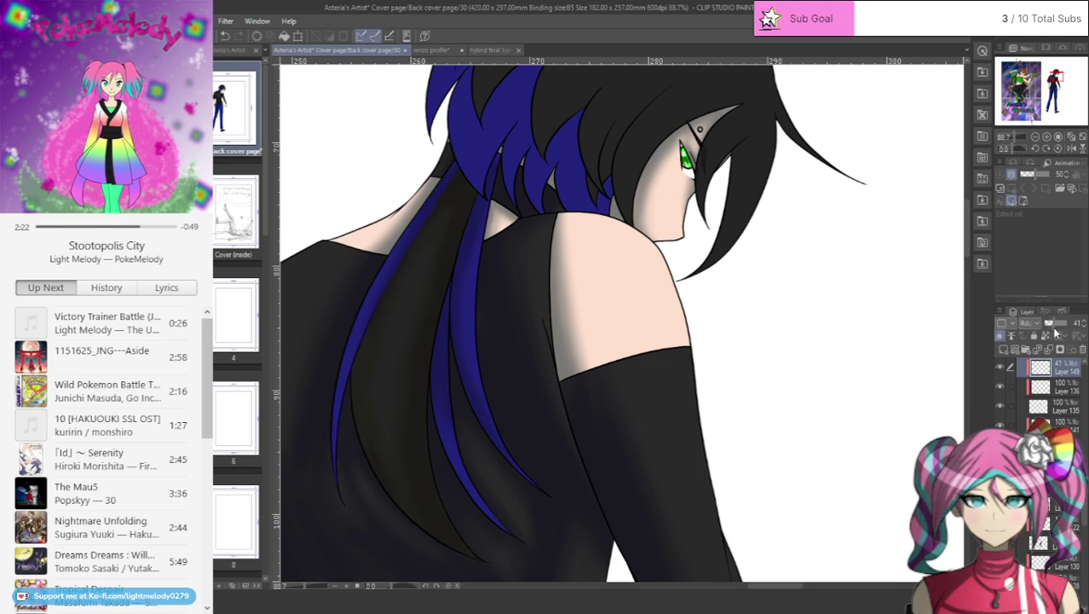
scroll(521, 244, down, 5)
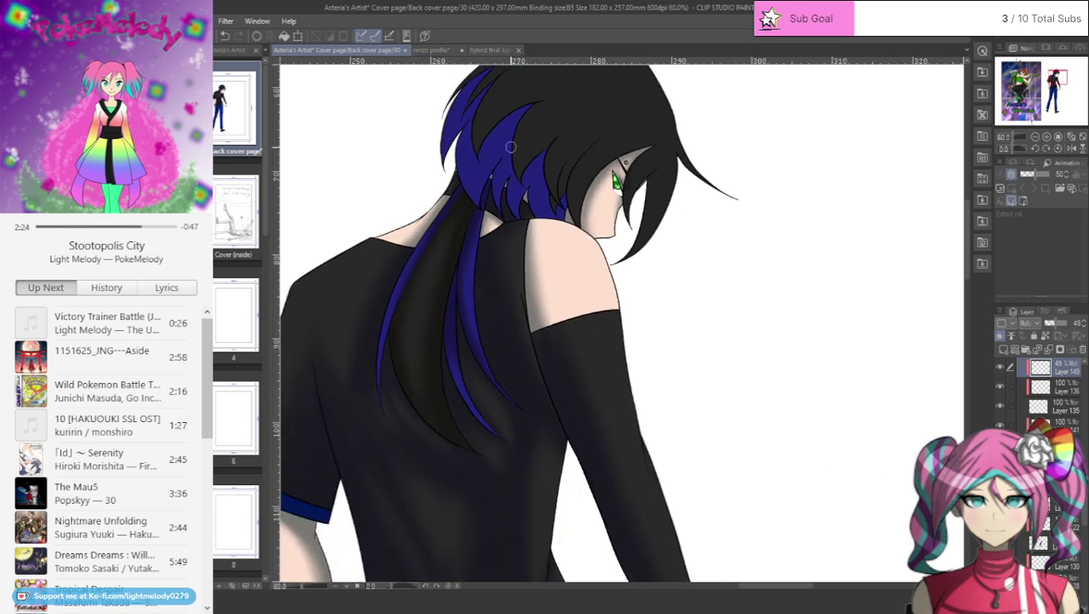
scroll(537, 134, up, 2)
scroll(537, 134, up, 1)
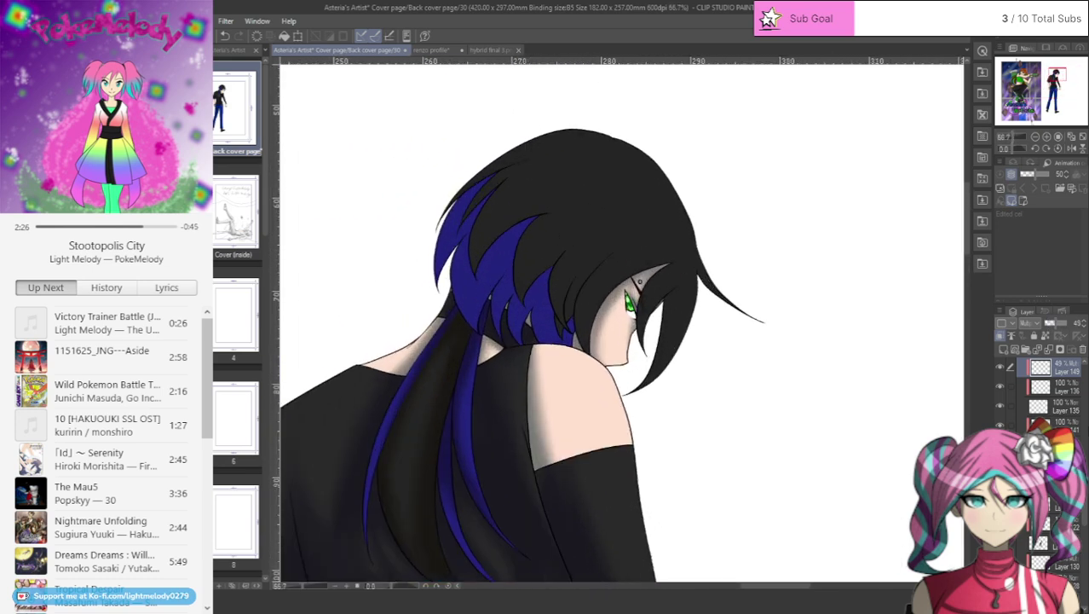
- On a clipped shading layer for the head hair in Folder 19, paint a brown stroke across the rearmost blue lock
scroll(1053, 420, up, 2)
click(1034, 411)
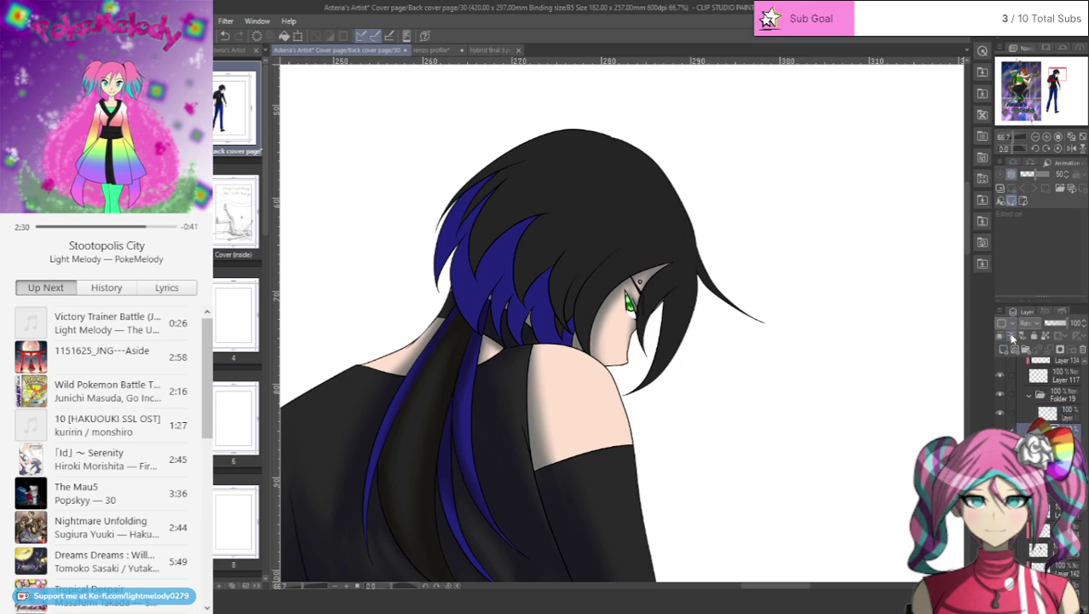
scroll(521, 194, up, 1)
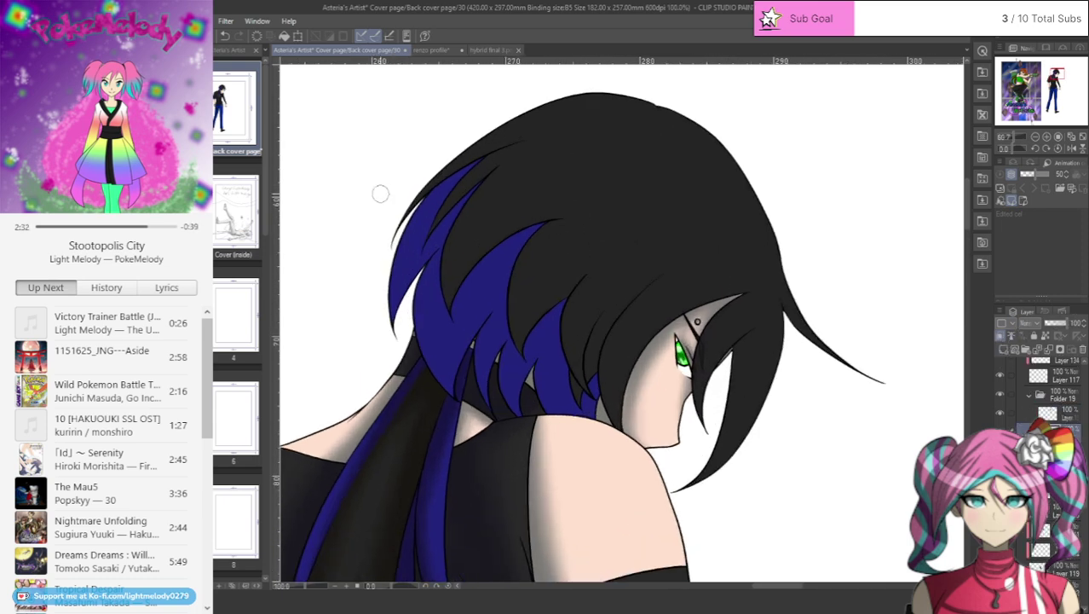
scroll(402, 209, up, 1)
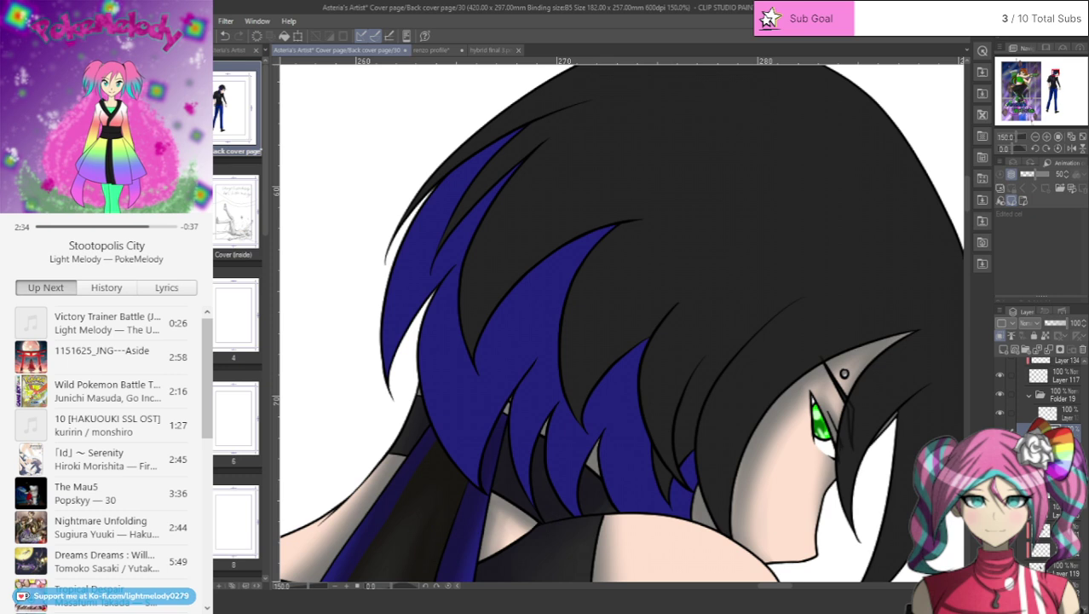
mouse_move(386, 363)
mouse_down()
mouse_move(410, 305)
mouse_move(458, 239)
mouse_up()
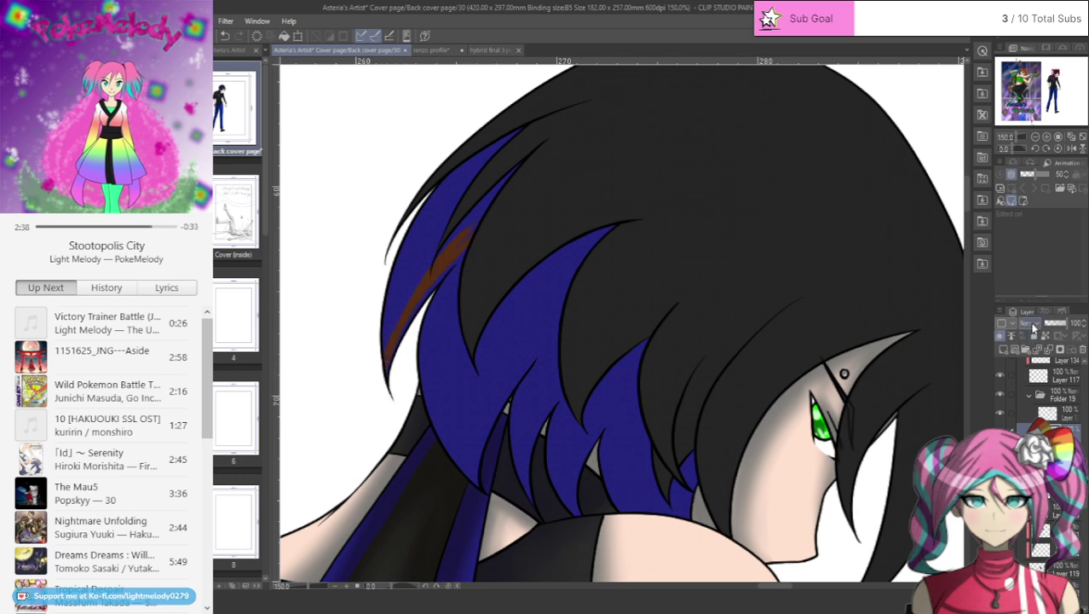
- Set the head hair shading layer to Multiply and reduce its opacity to match the ponytail shading
key(ctrl+z)
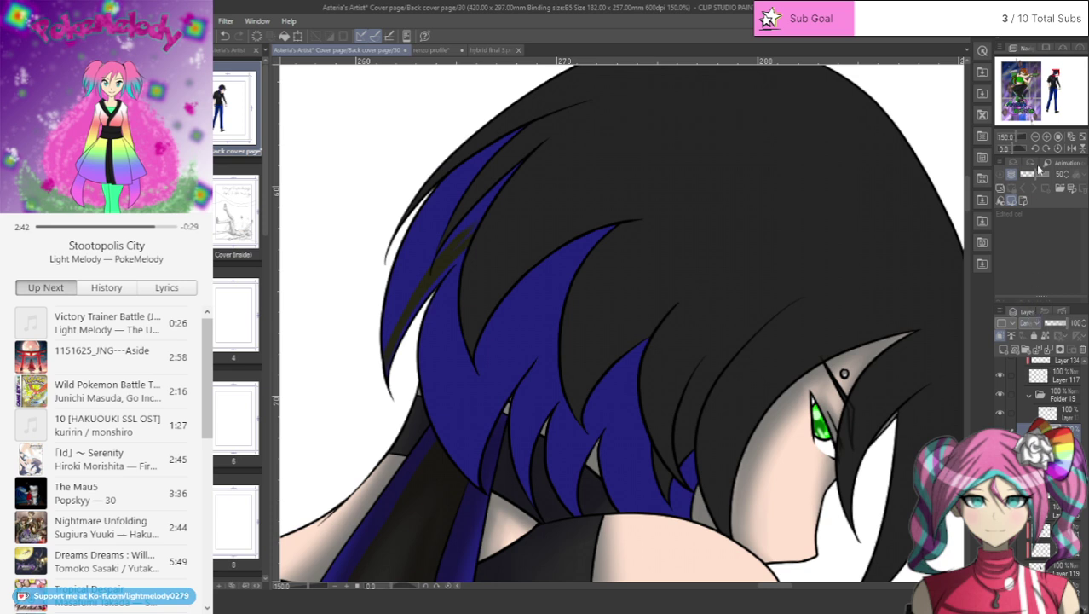
click(1073, 293)
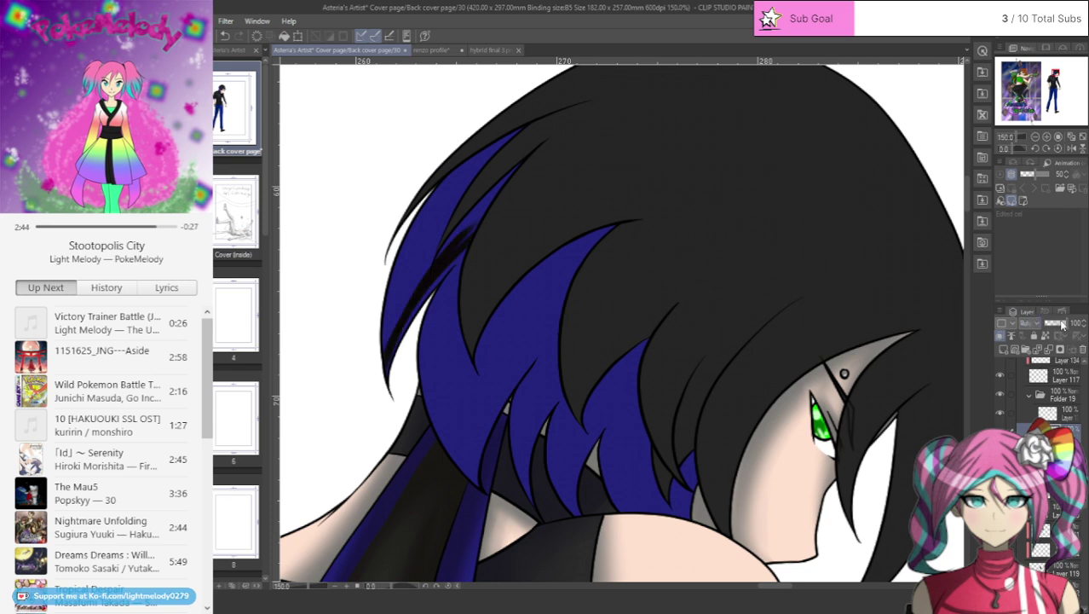
drag(1062, 324, 1072, 326)
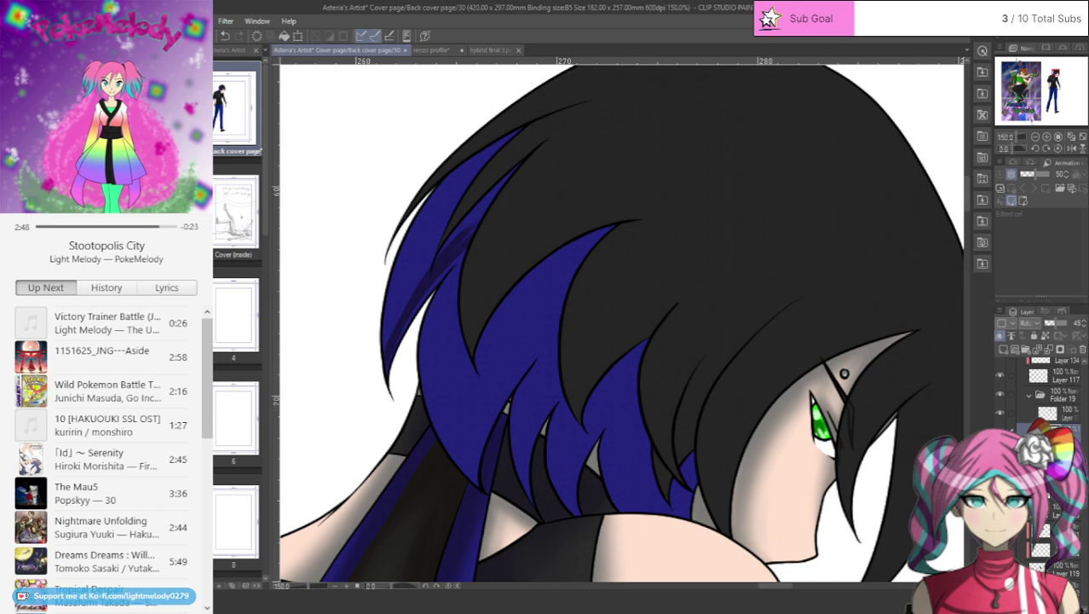
- Shade the rearmost blue locks of the head hair with dark strokes, undoing the strokes that stray onto the neighbouring lock
drag(421, 300, 487, 208)
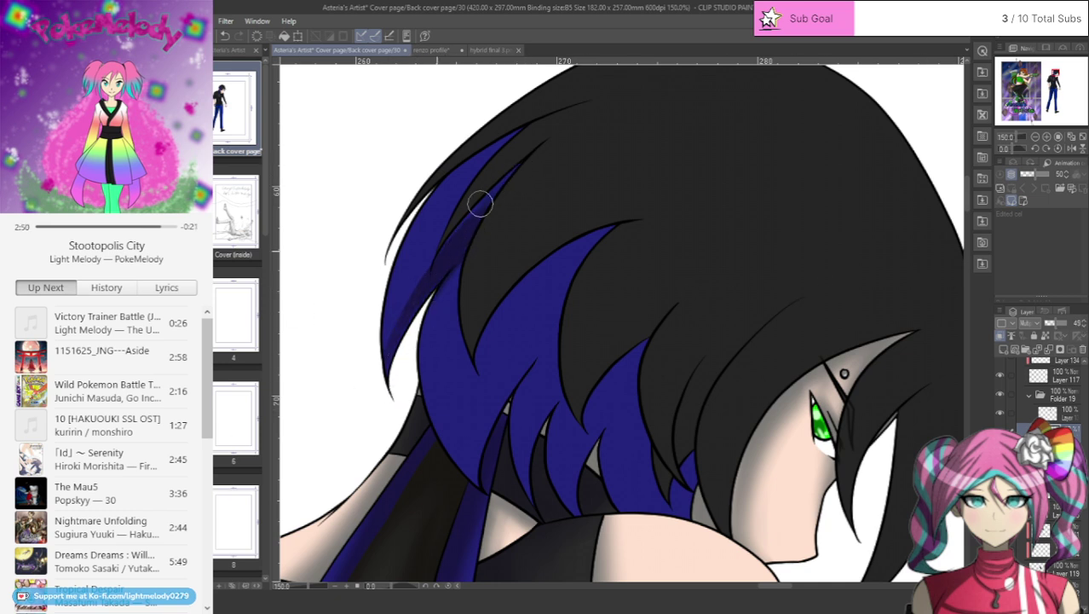
key(ctrl+z)
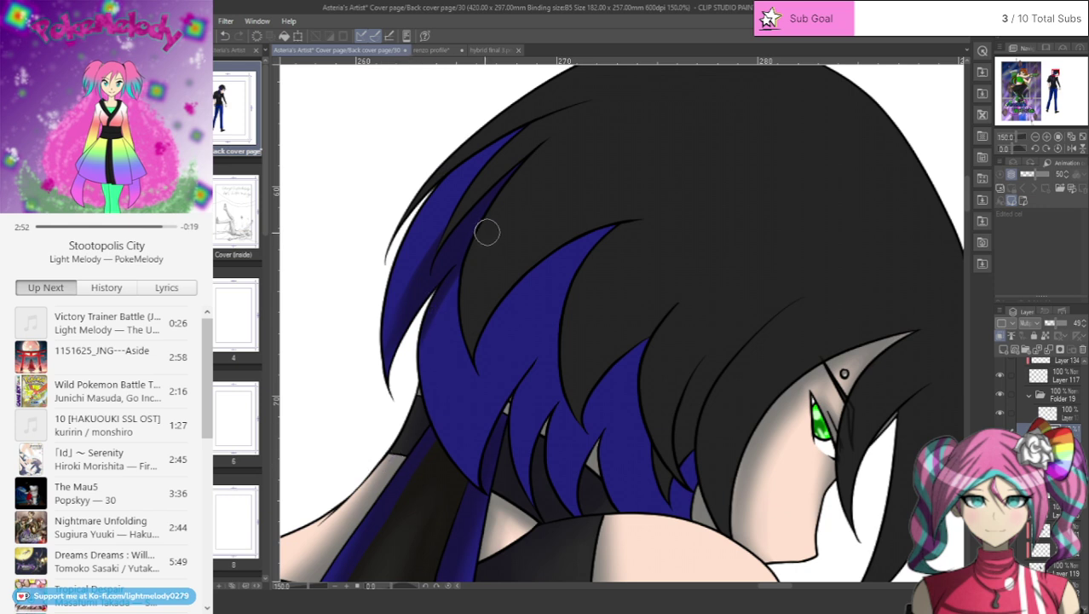
mouse_move(445, 224)
mouse_down()
mouse_move(511, 134)
mouse_move(431, 202)
mouse_up()
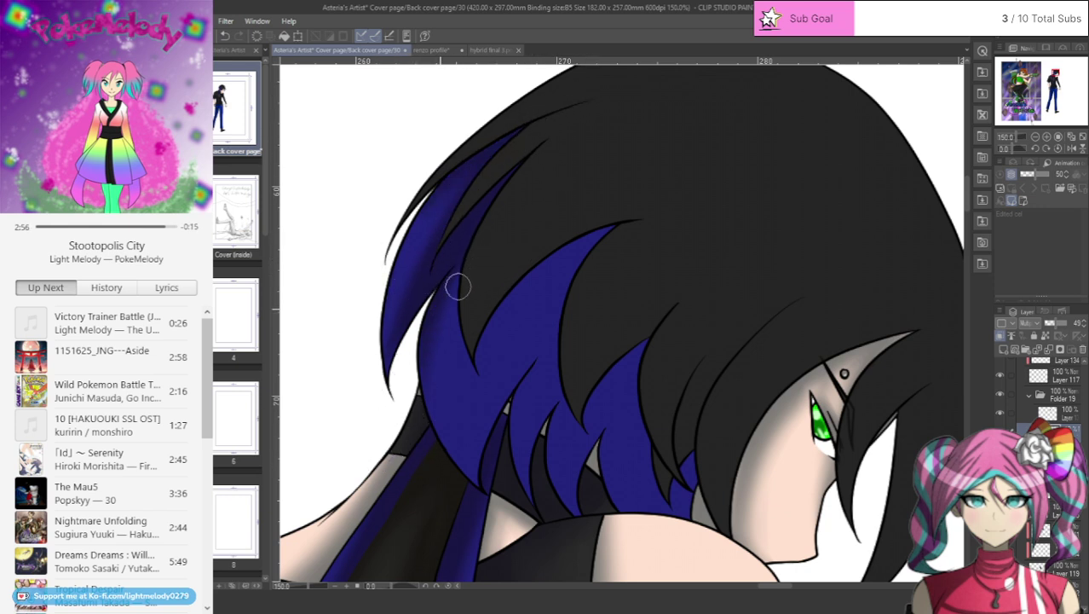
drag(458, 287, 431, 426)
mouse_move(427, 389)
mouse_down()
mouse_move(485, 254)
mouse_move(457, 313)
mouse_move(489, 387)
mouse_move(479, 385)
mouse_move(522, 274)
mouse_up()
click(225, 36)
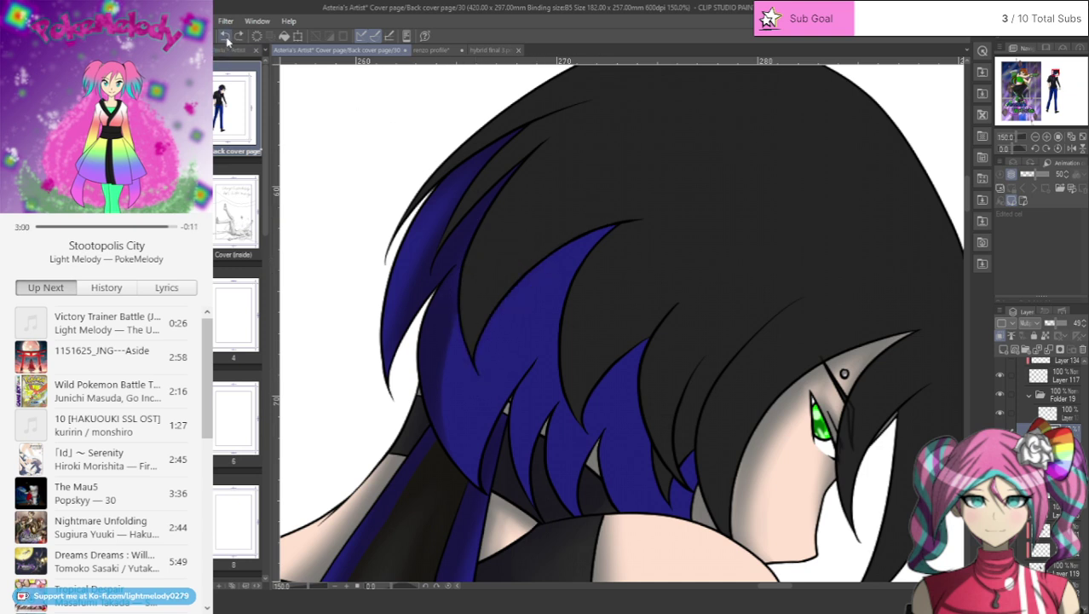
click(226, 37)
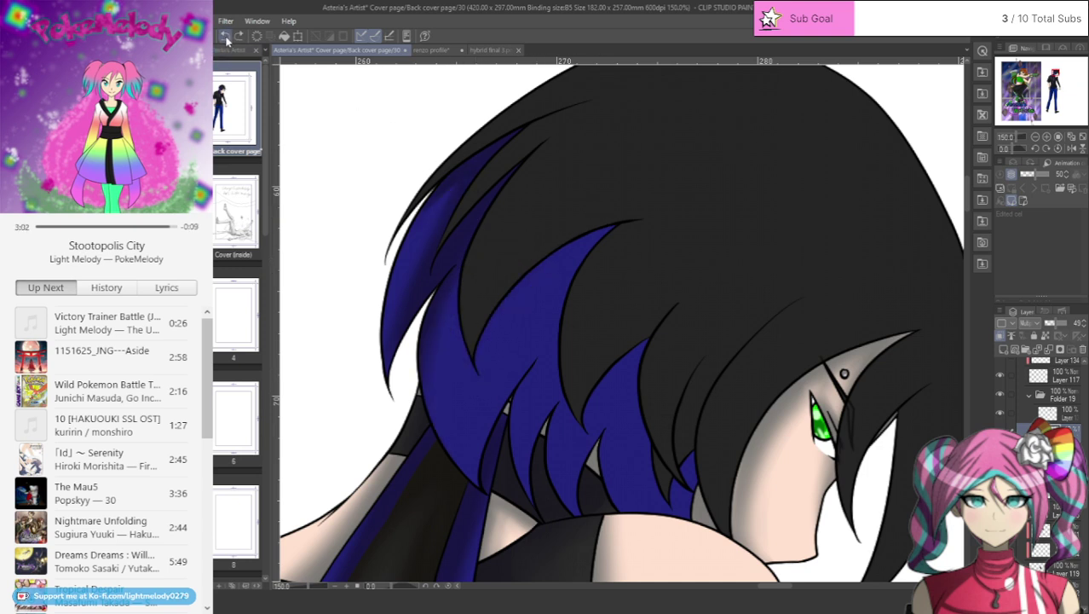
click(226, 37)
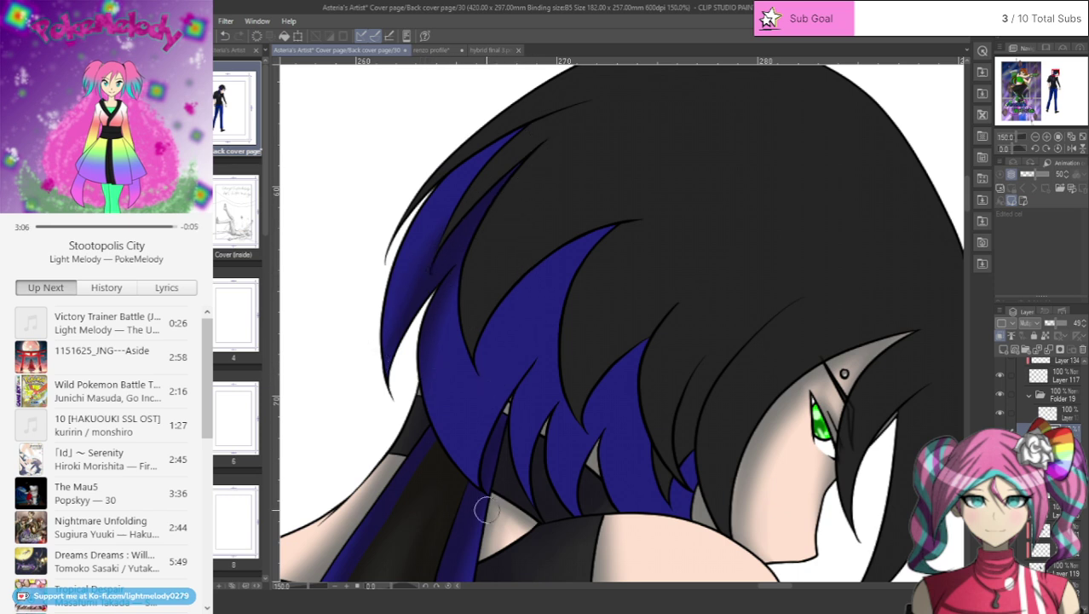
- Paint broad shadows across the blue locks from the nape to behind the ear, darkening them beneath the black hair
mouse_move(483, 507)
mouse_down()
mouse_move(473, 421)
mouse_move(490, 345)
mouse_move(550, 259)
mouse_move(514, 341)
mouse_move(553, 317)
mouse_move(498, 415)
mouse_up()
mouse_move(574, 312)
mouse_down()
mouse_move(513, 451)
mouse_move(548, 538)
mouse_up()
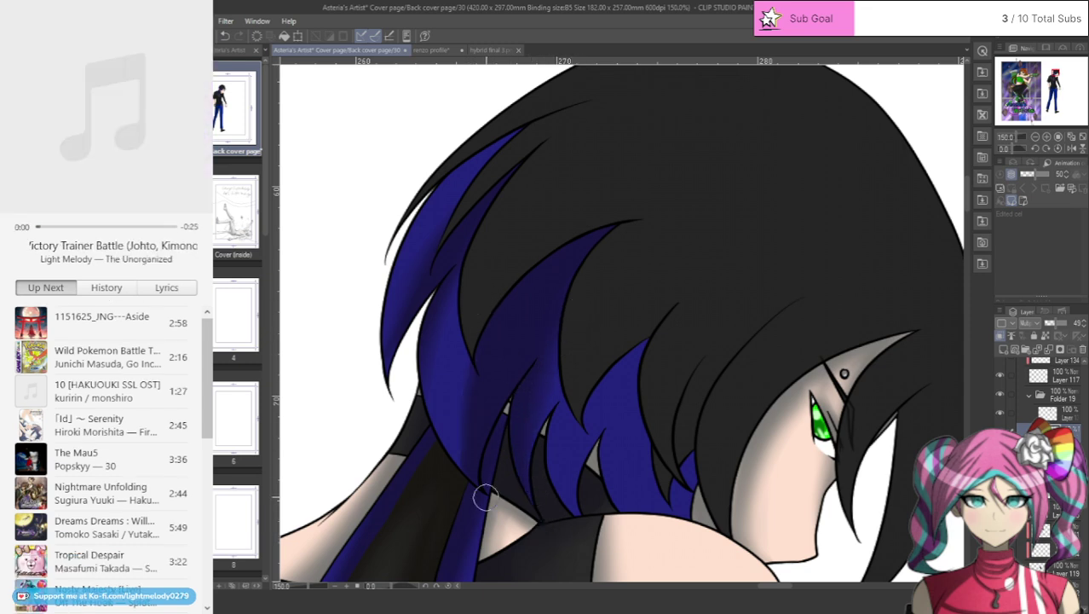
mouse_move(485, 496)
mouse_down()
mouse_move(470, 317)
mouse_move(488, 405)
mouse_move(466, 243)
mouse_up()
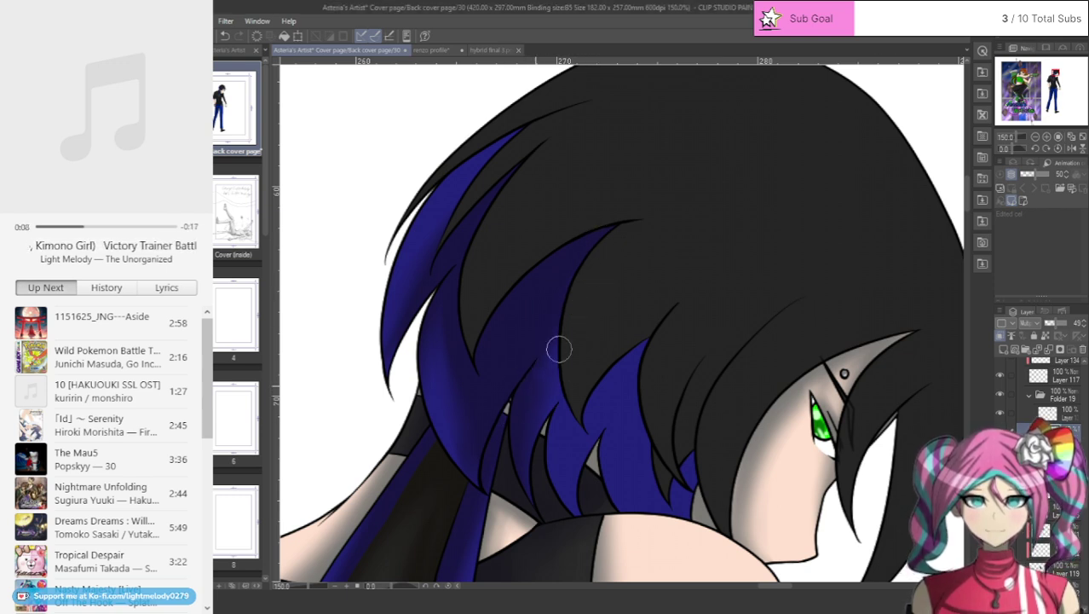
mouse_move(563, 384)
mouse_down()
mouse_move(543, 433)
mouse_move(576, 531)
mouse_move(576, 456)
mouse_up()
mouse_move(597, 405)
mouse_down()
mouse_move(637, 340)
mouse_move(664, 503)
mouse_move(715, 399)
mouse_move(695, 530)
mouse_up()
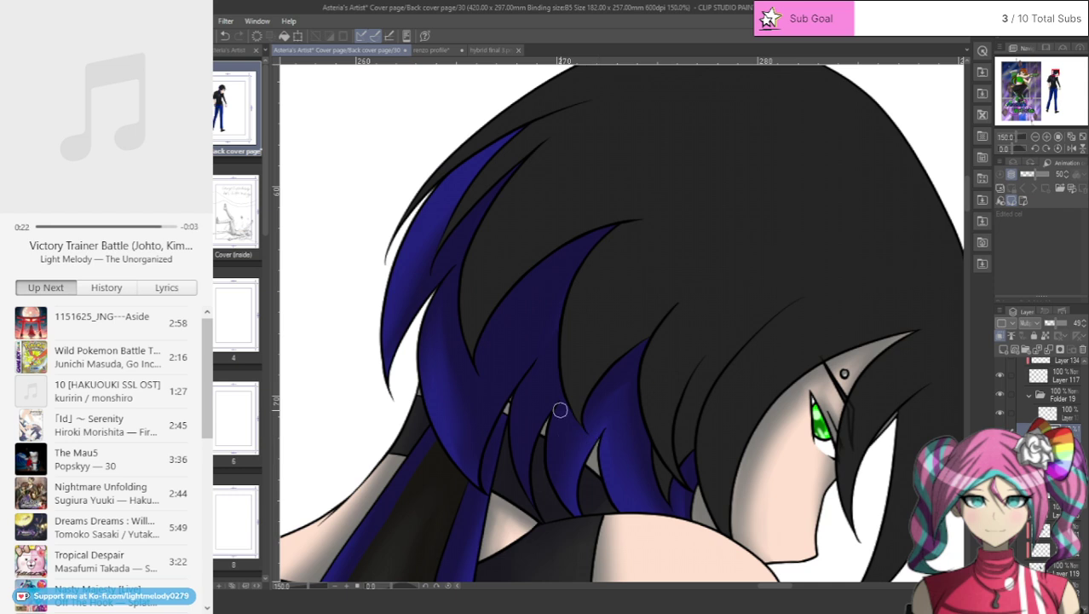
- Refine the blue lock shading with a smaller brush, carving lighter areas at the lower tips and blending shadows on the rear locks
drag(559, 409, 562, 499)
drag(565, 420, 577, 505)
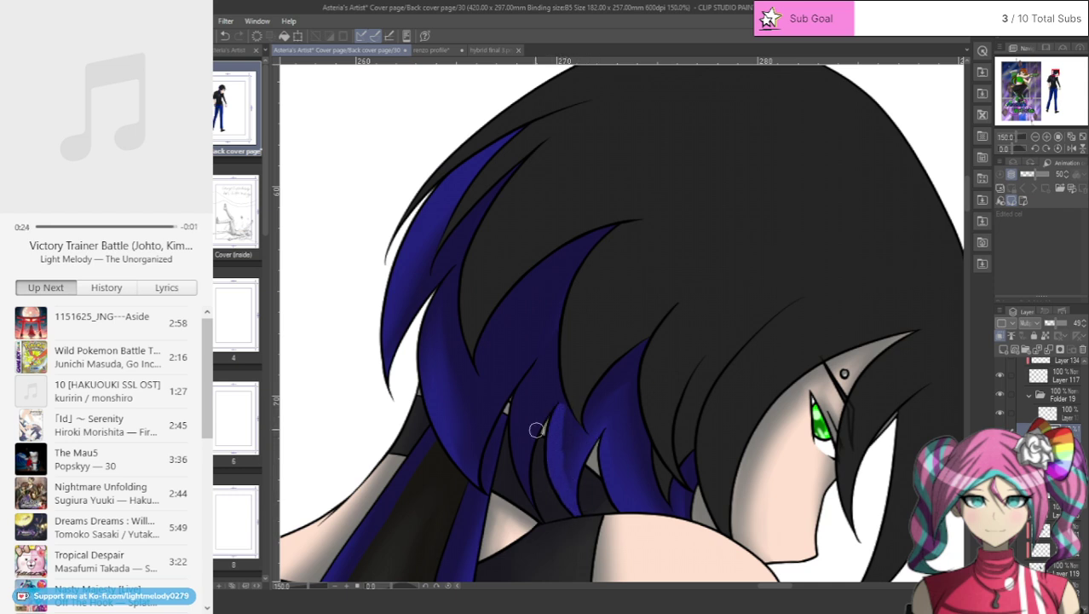
drag(516, 400, 530, 500)
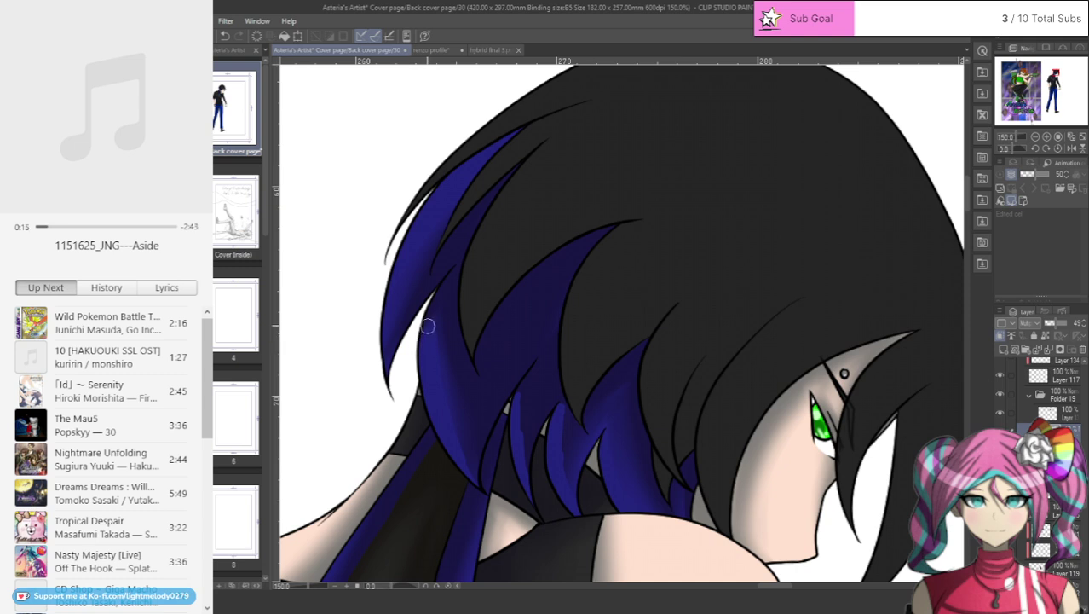
drag(436, 311, 472, 468)
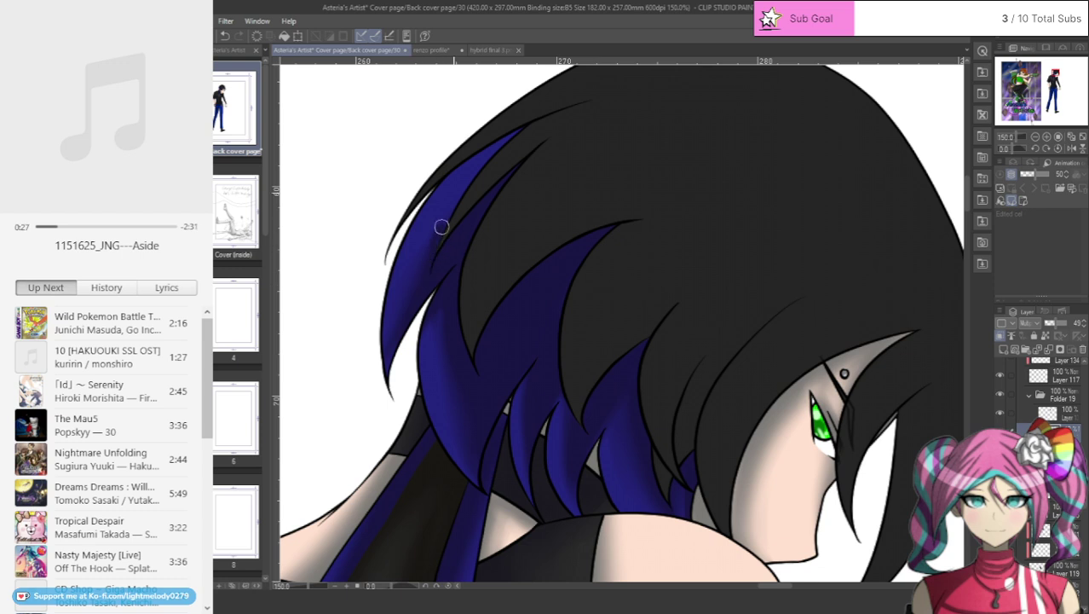
drag(443, 227, 486, 152)
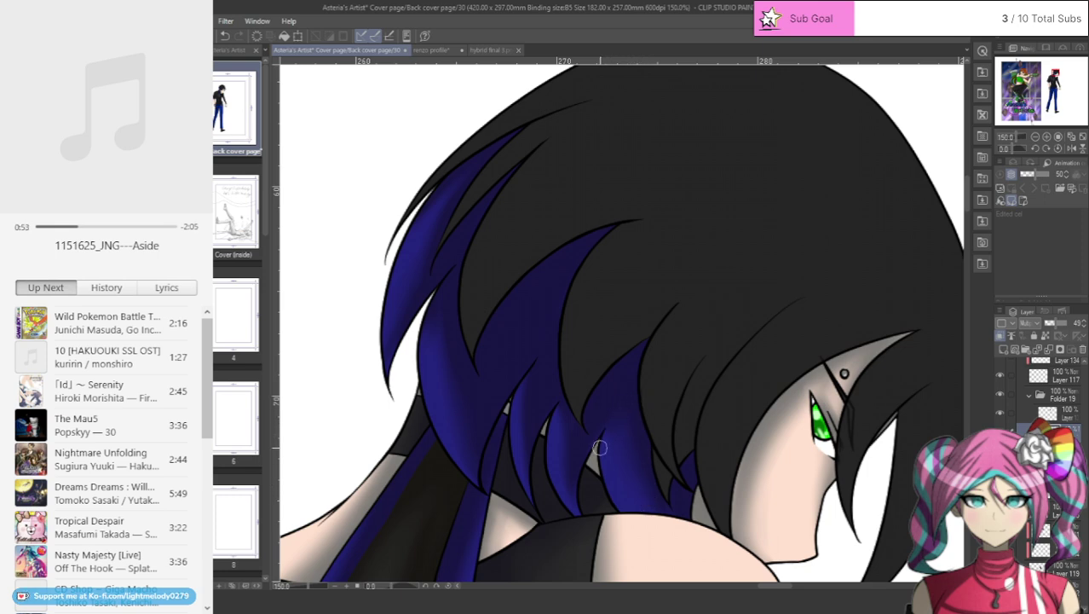
- Clip the layer for black hair shading in Folder 19, set it to Multiply at 49% opacity, and undo the test stroke
scroll(600, 448, down, 3)
scroll(614, 465, up, 2)
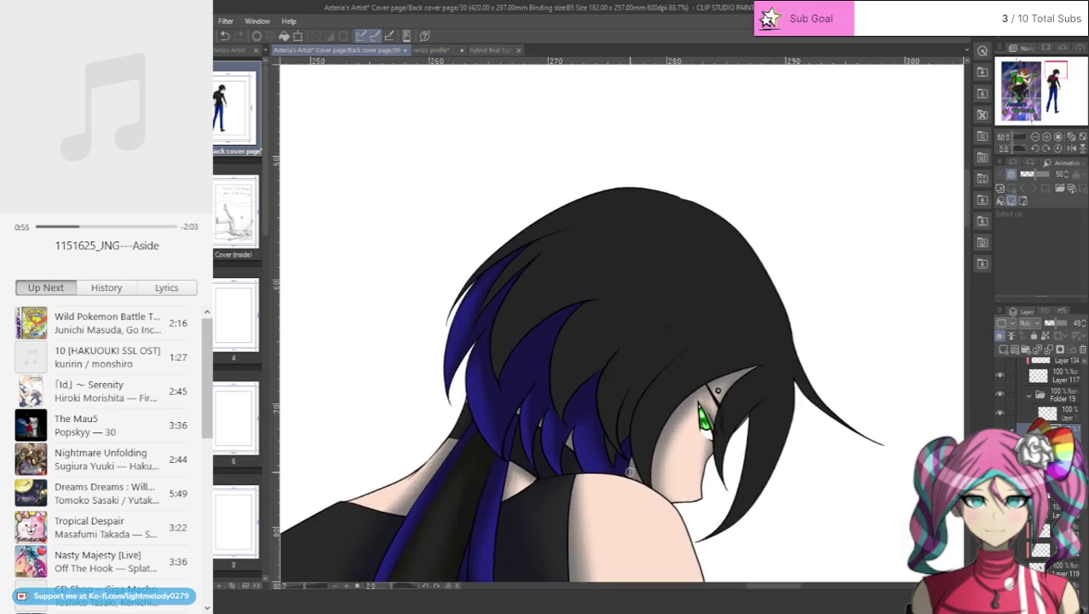
click(1061, 413)
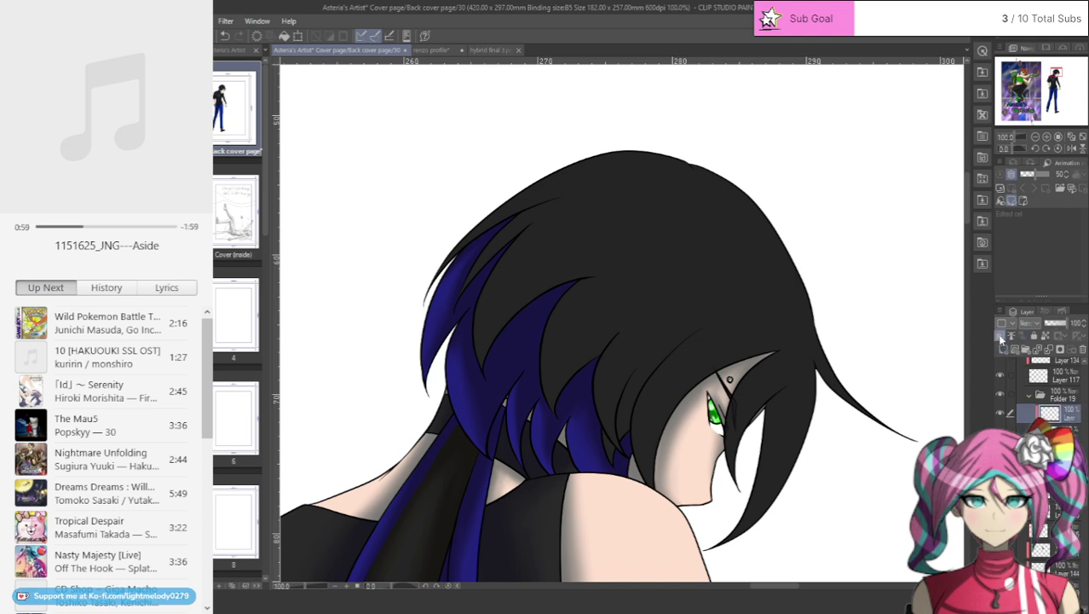
drag(479, 358, 480, 303)
click(225, 36)
click(1055, 324)
- Shade the black hair with soft strokes above the blue locks, around the ear and fringe, and across the middle of the head
mouse_move(481, 345)
mouse_down()
mouse_move(499, 316)
mouse_move(567, 268)
mouse_move(603, 263)
mouse_move(566, 277)
mouse_move(483, 350)
mouse_up()
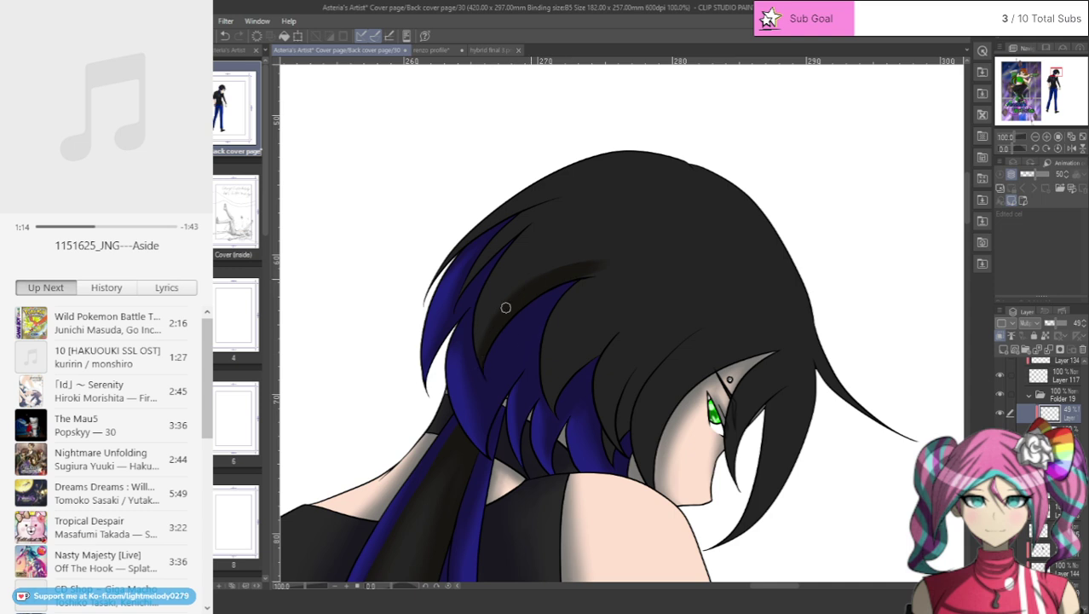
mouse_move(498, 315)
mouse_down()
mouse_move(588, 279)
mouse_move(553, 287)
mouse_move(657, 268)
mouse_move(563, 284)
mouse_move(633, 272)
mouse_move(566, 276)
mouse_move(639, 268)
mouse_move(599, 288)
mouse_move(564, 350)
mouse_move(562, 438)
mouse_up()
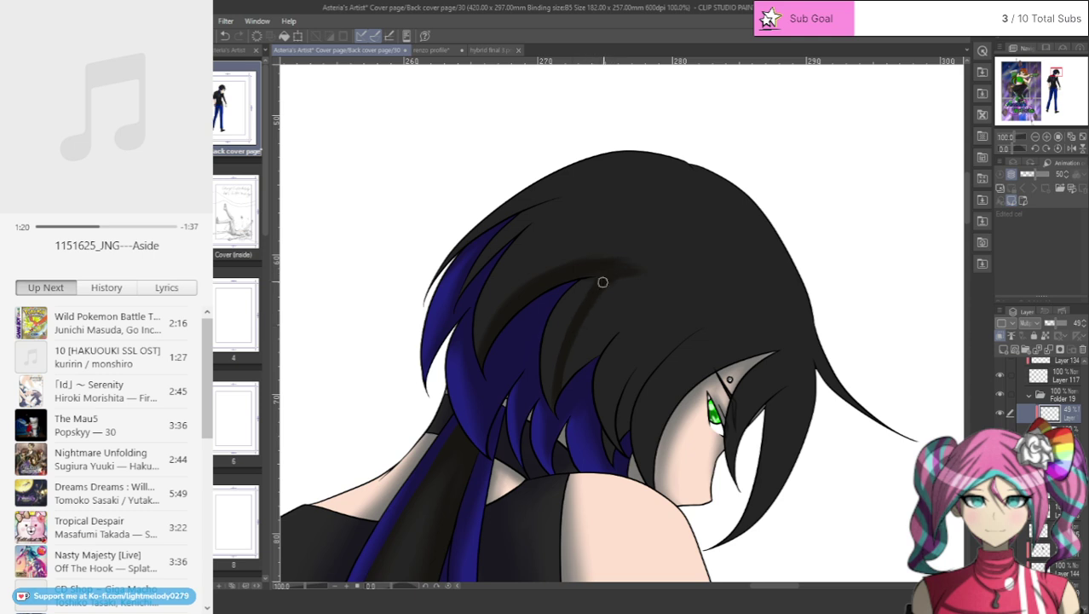
mouse_move(611, 284)
mouse_down()
mouse_move(572, 381)
mouse_move(645, 279)
mouse_move(552, 424)
mouse_up()
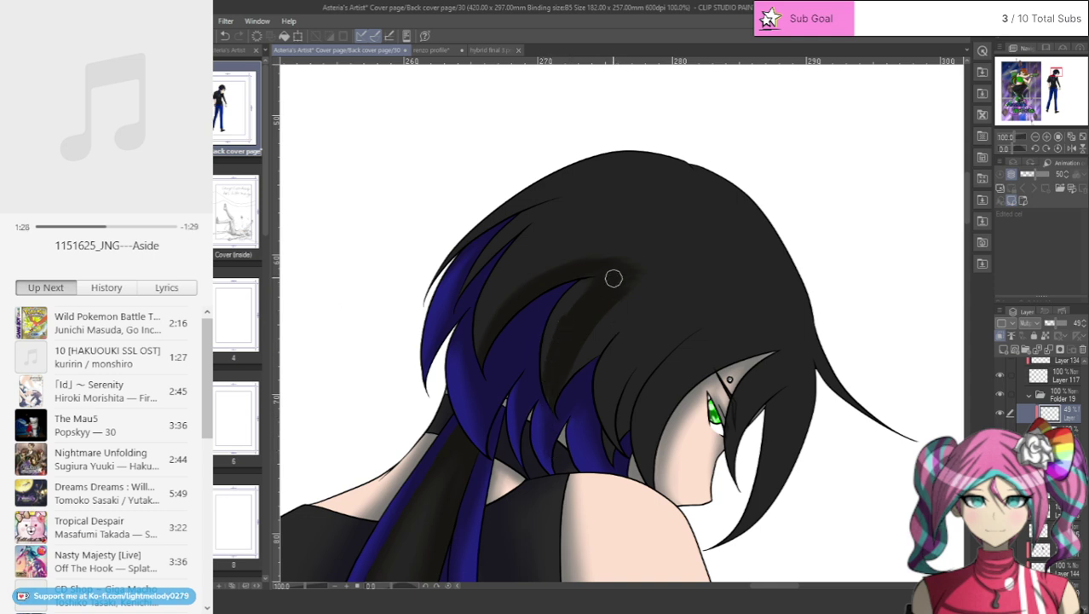
drag(614, 278, 530, 382)
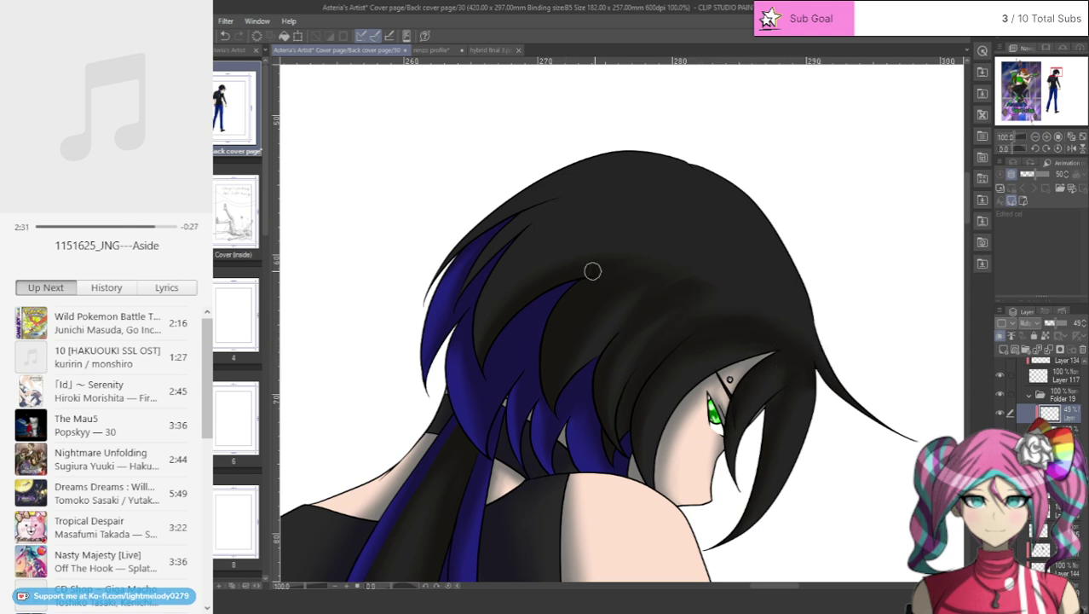
drag(617, 263, 738, 291)
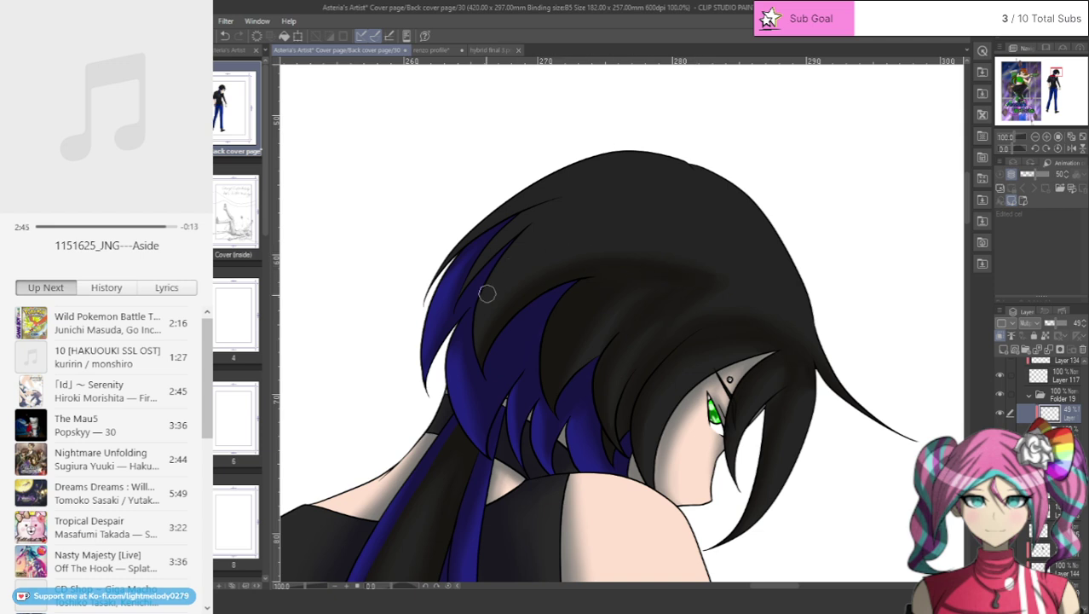
- Extend the black hair shading over the upper rear strands, following the strand lines toward the crown
mouse_move(481, 276)
mouse_down()
mouse_move(574, 202)
mouse_move(484, 278)
mouse_move(556, 212)
mouse_move(596, 201)
mouse_move(532, 238)
mouse_move(544, 237)
mouse_move(590, 195)
mouse_move(456, 258)
mouse_up()
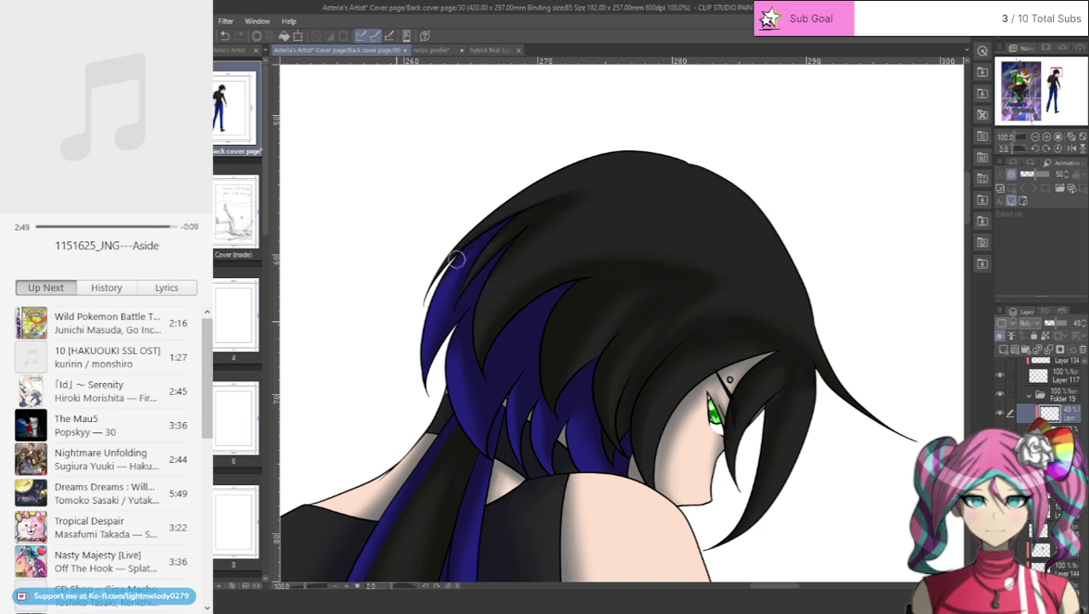
mouse_move(403, 318)
mouse_down()
mouse_move(466, 251)
mouse_move(550, 195)
mouse_move(607, 184)
mouse_up()
mouse_move(477, 243)
mouse_down()
mouse_move(523, 214)
mouse_move(618, 192)
mouse_up()
mouse_move(496, 268)
mouse_down()
mouse_move(612, 197)
mouse_move(525, 220)
mouse_up()
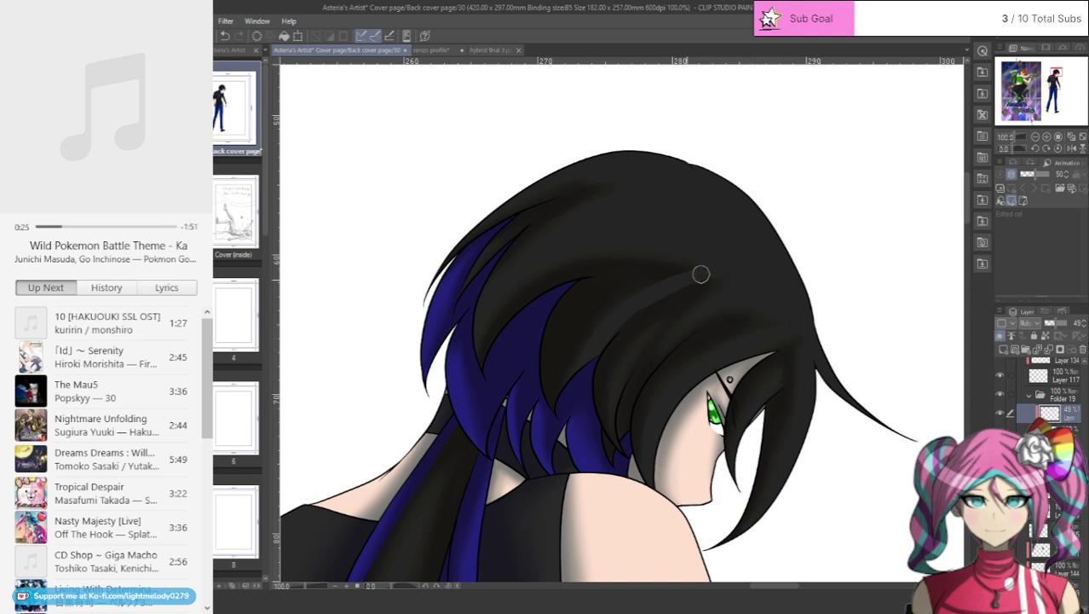
- Add a highlight layer in an Add blend mode and paint a diagonal row of small violet glints from the crown to the fringe
click(1005, 351)
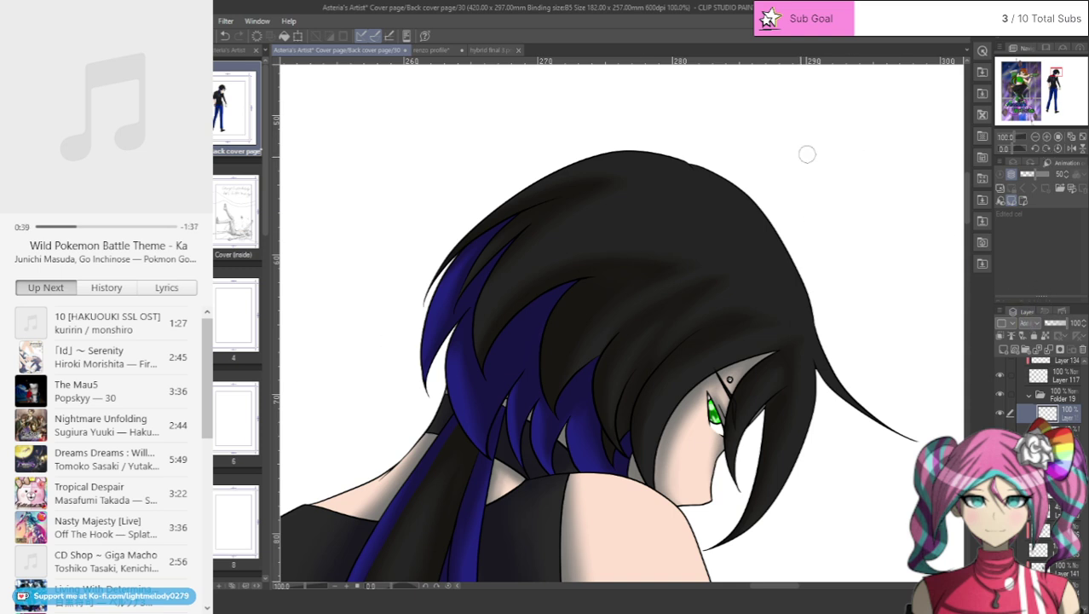
mouse_move(563, 181)
mouse_down()
mouse_move(603, 162)
mouse_move(579, 188)
mouse_move(615, 163)
mouse_move(598, 173)
mouse_up()
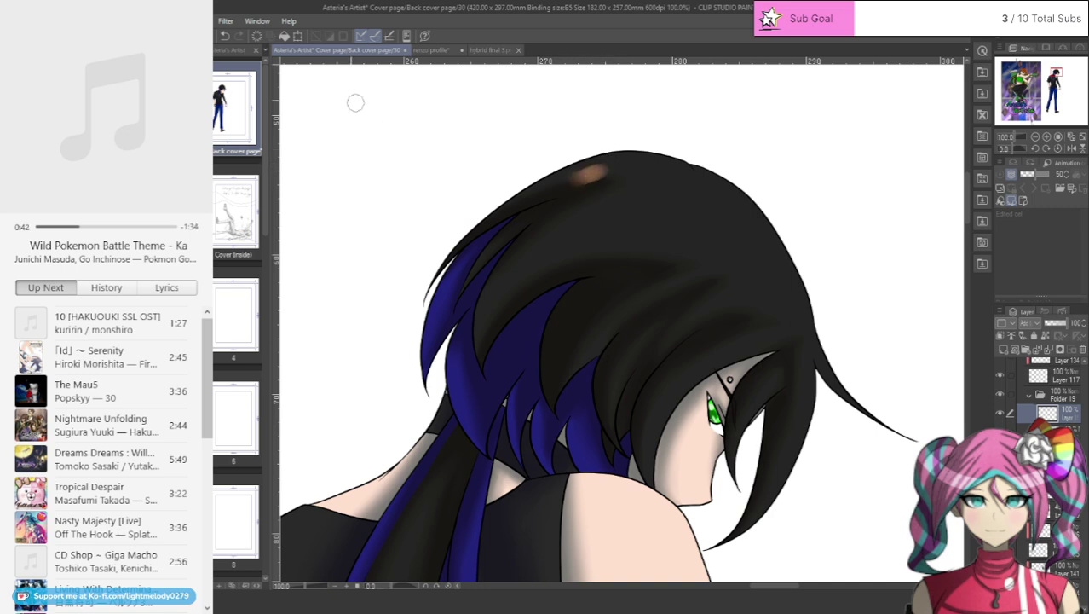
click(225, 37)
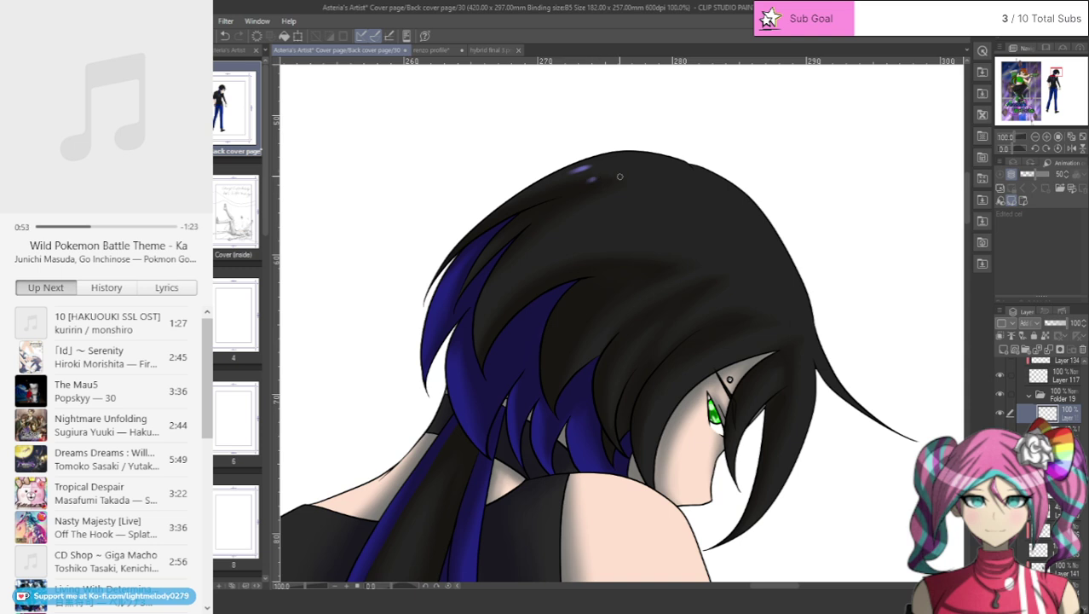
drag(584, 182, 608, 195)
drag(670, 229, 646, 248)
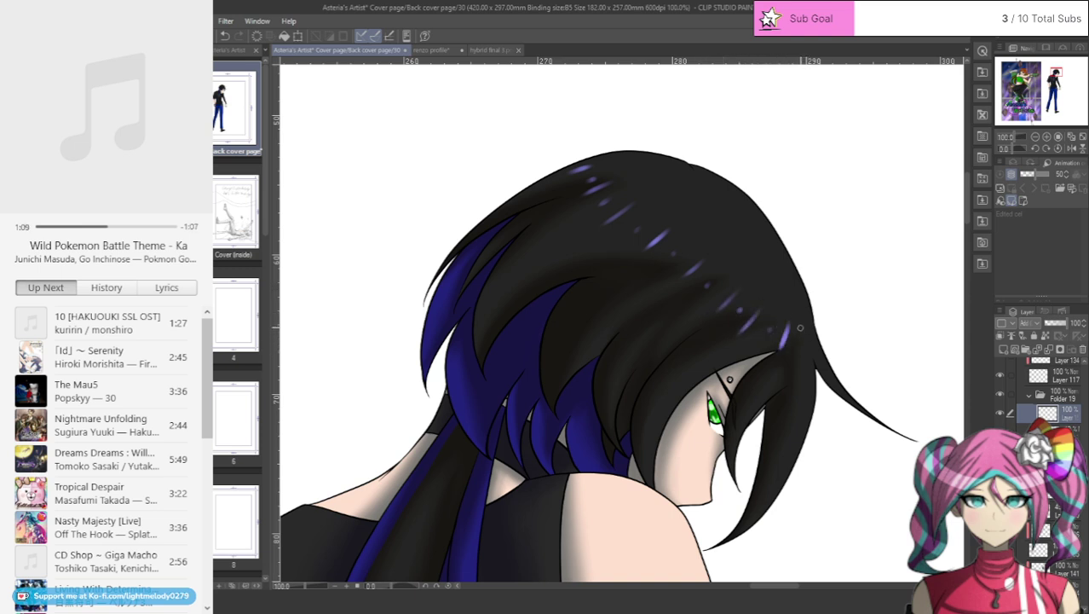
click(231, 36)
- Clip the highlight layer and paint softened violet rim highlights along the black locks at the back and around the face
drag(451, 398, 488, 457)
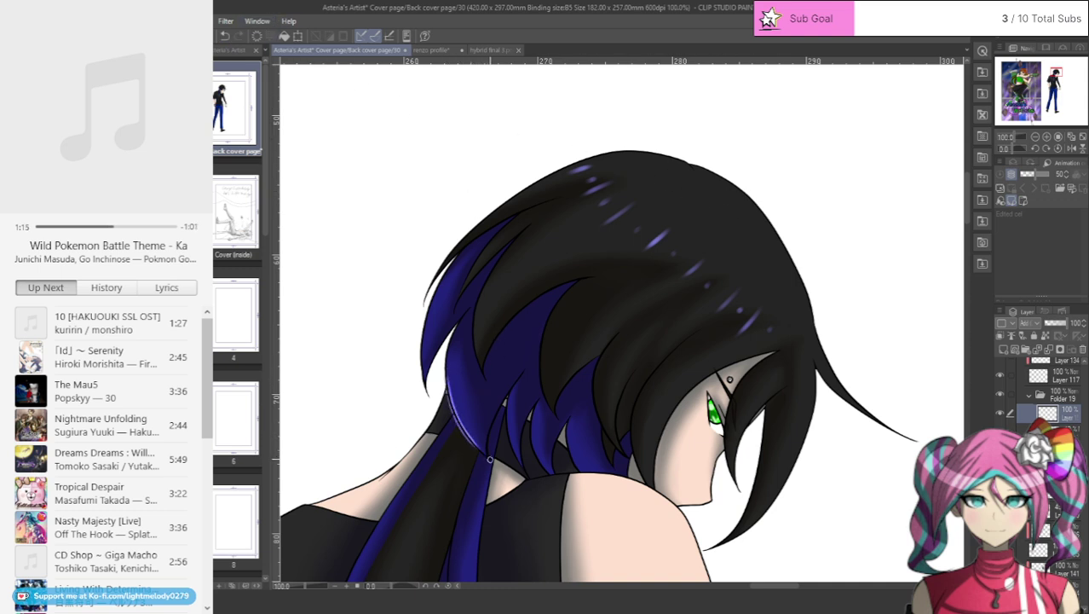
key(ctrl+z)
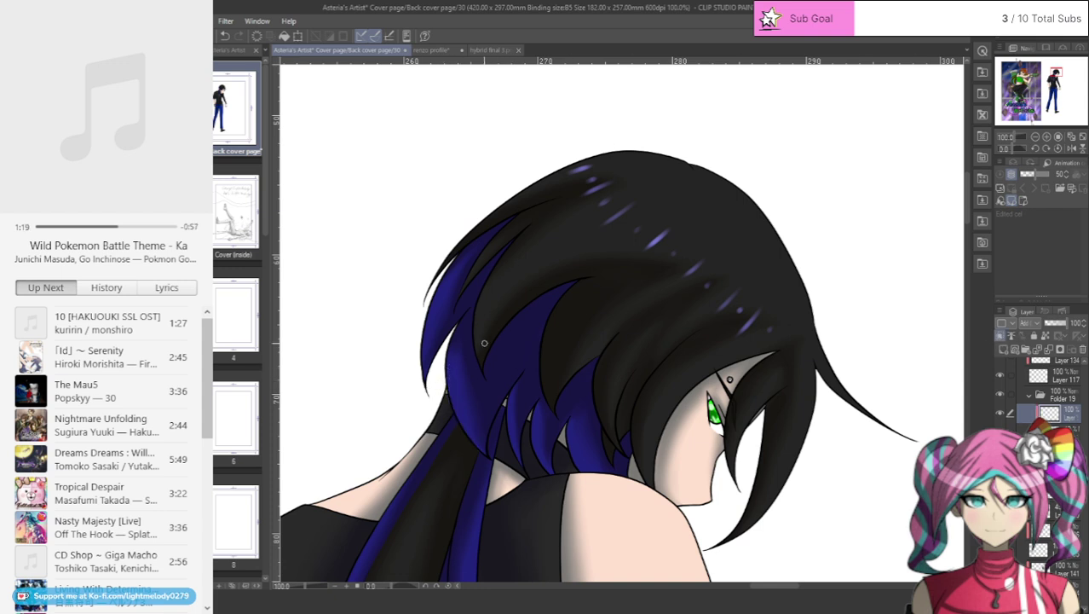
drag(482, 300, 503, 269)
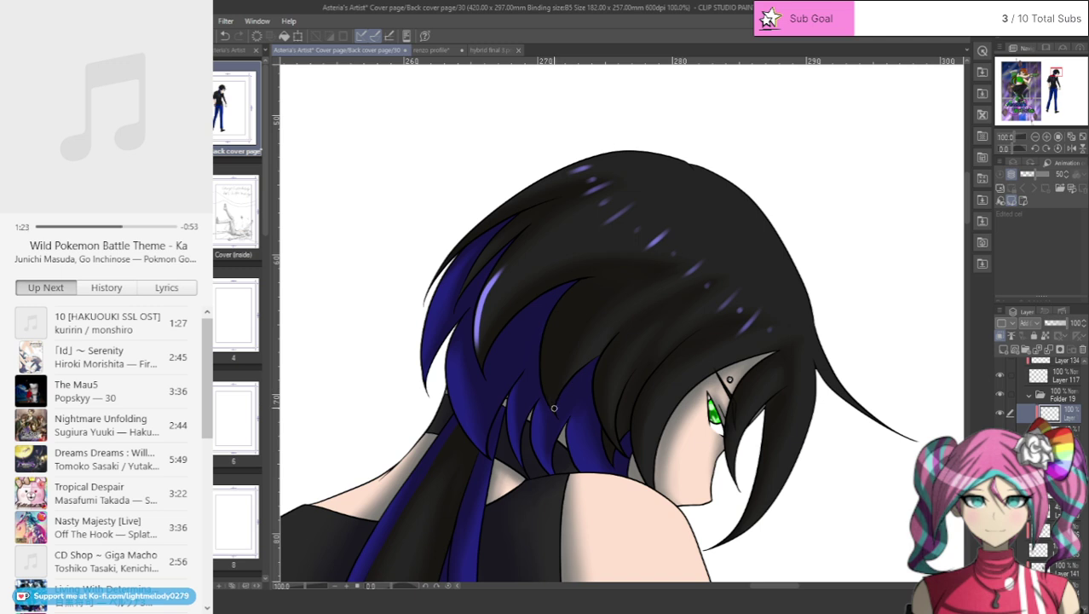
drag(561, 385, 583, 350)
drag(651, 474, 670, 406)
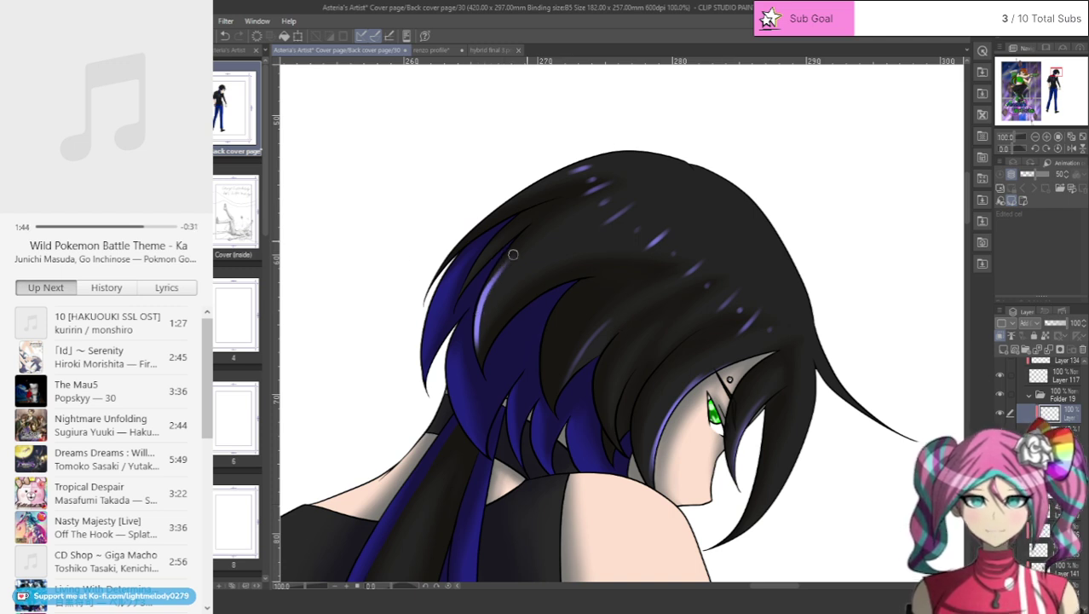
drag(478, 340, 489, 296)
drag(479, 377, 499, 264)
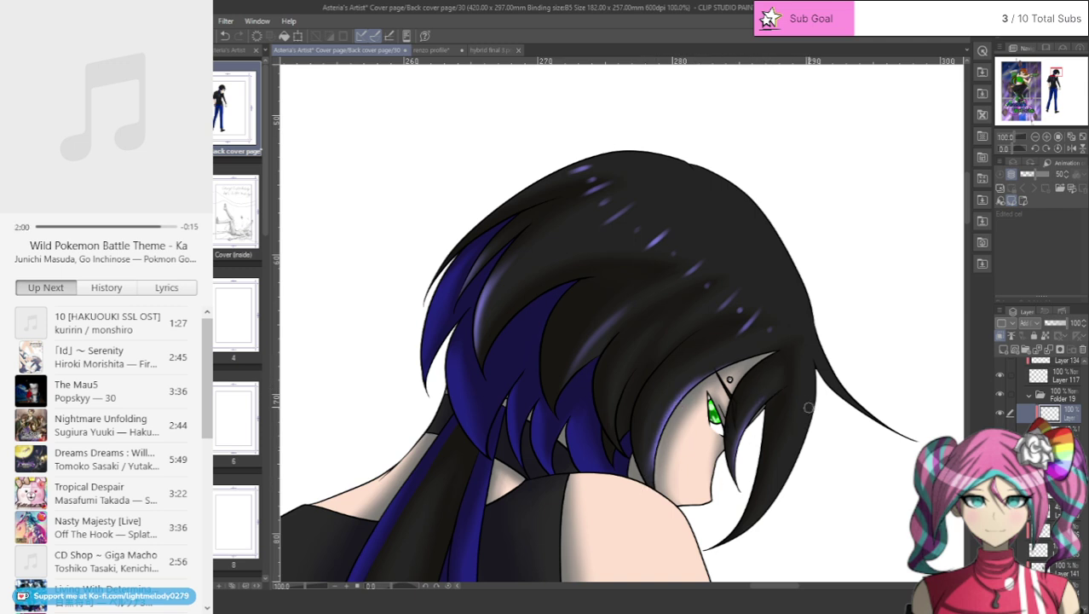
- Paint a violet rim highlight down the outer edge of the long front fringe lock and blend it inward
mouse_move(809, 406)
mouse_down()
mouse_move(755, 520)
mouse_move(699, 562)
mouse_move(815, 402)
mouse_move(774, 488)
mouse_move(712, 560)
mouse_up()
mouse_move(753, 513)
mouse_down()
mouse_move(806, 420)
mouse_move(809, 394)
mouse_up()
drag(786, 468, 809, 364)
mouse_move(809, 432)
mouse_down()
mouse_move(811, 358)
mouse_move(799, 437)
mouse_up()
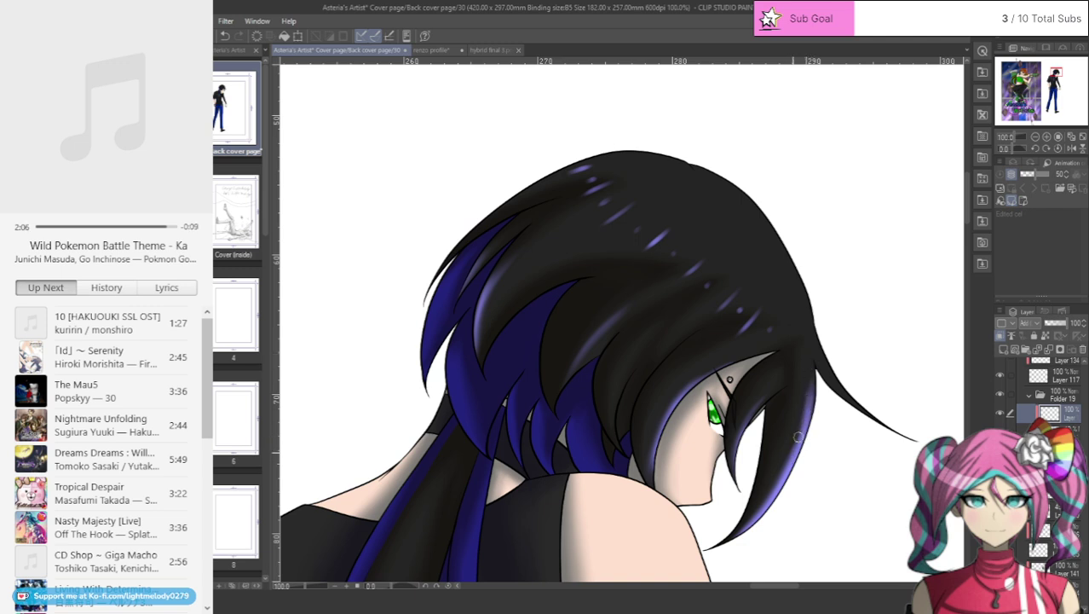
- Paint a violet rim highlight along the head's front contour and the thin stray strand, softening its inner edge
mouse_move(692, 162)
mouse_down()
mouse_move(762, 214)
mouse_move(792, 258)
mouse_move(825, 368)
mouse_move(860, 411)
mouse_move(913, 442)
mouse_up()
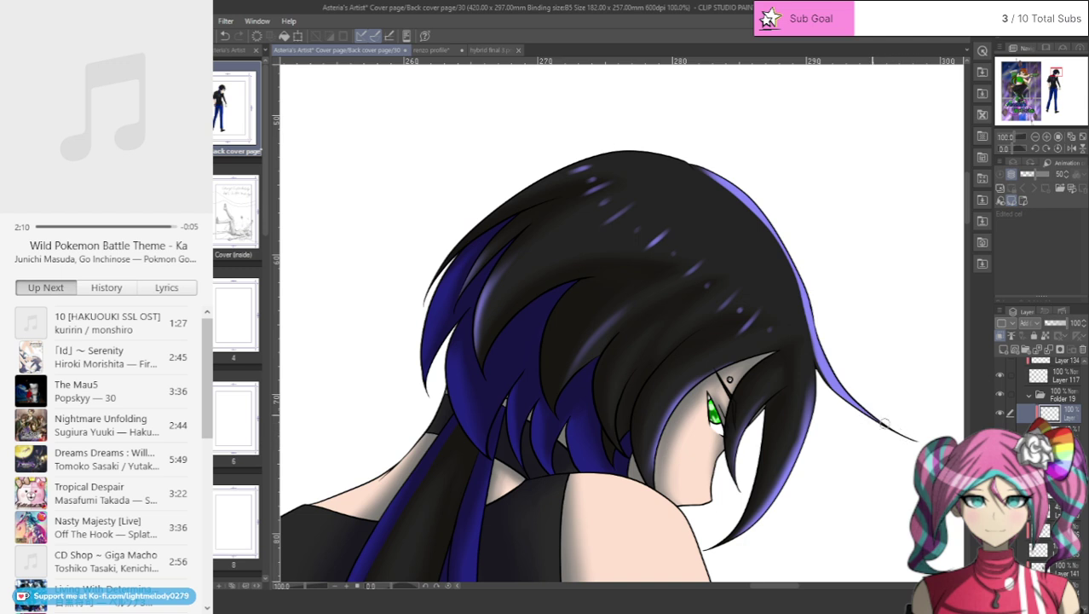
mouse_move(831, 393)
mouse_down()
mouse_move(806, 307)
mouse_move(759, 229)
mouse_up()
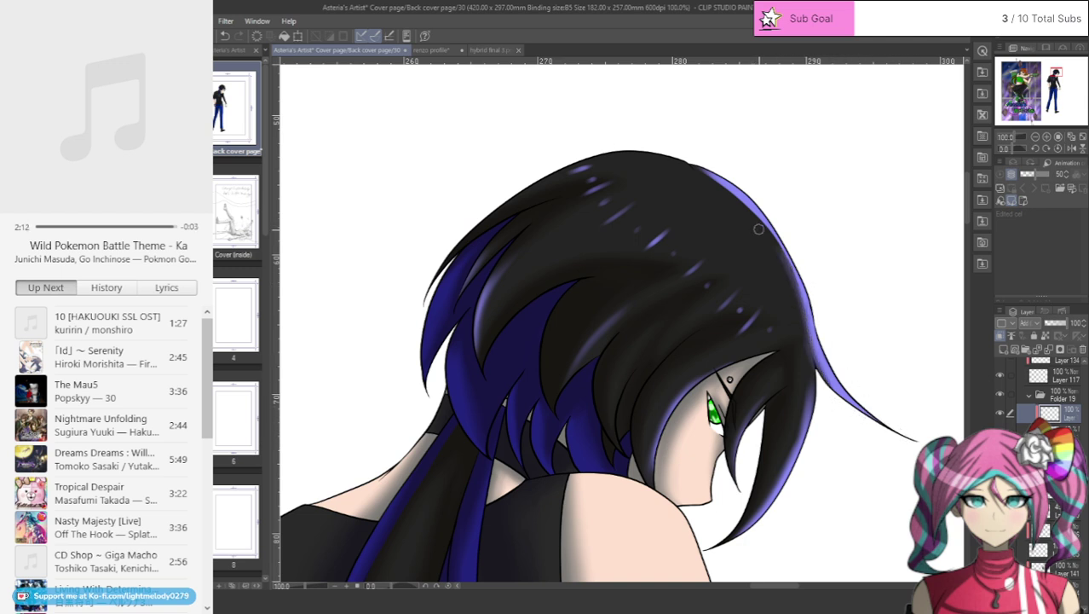
mouse_move(807, 339)
mouse_down()
mouse_move(770, 229)
mouse_move(664, 146)
mouse_move(728, 192)
mouse_move(786, 261)
mouse_up()
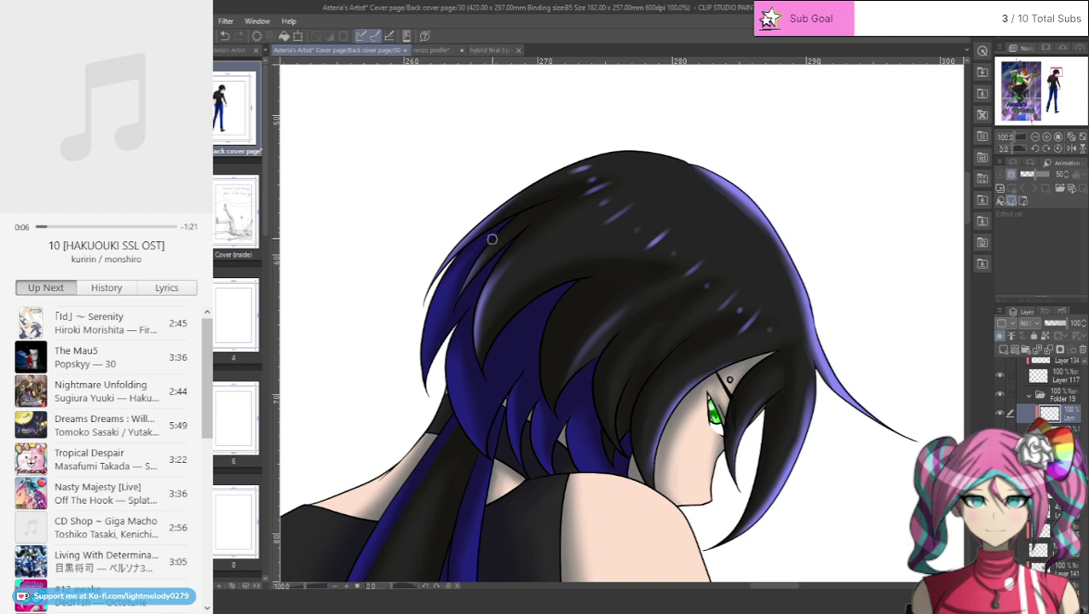
- Add a clipped layer above the blue underlayer's shadow layer and paint violet rim highlights along the blue locks at the nape
click(1063, 510)
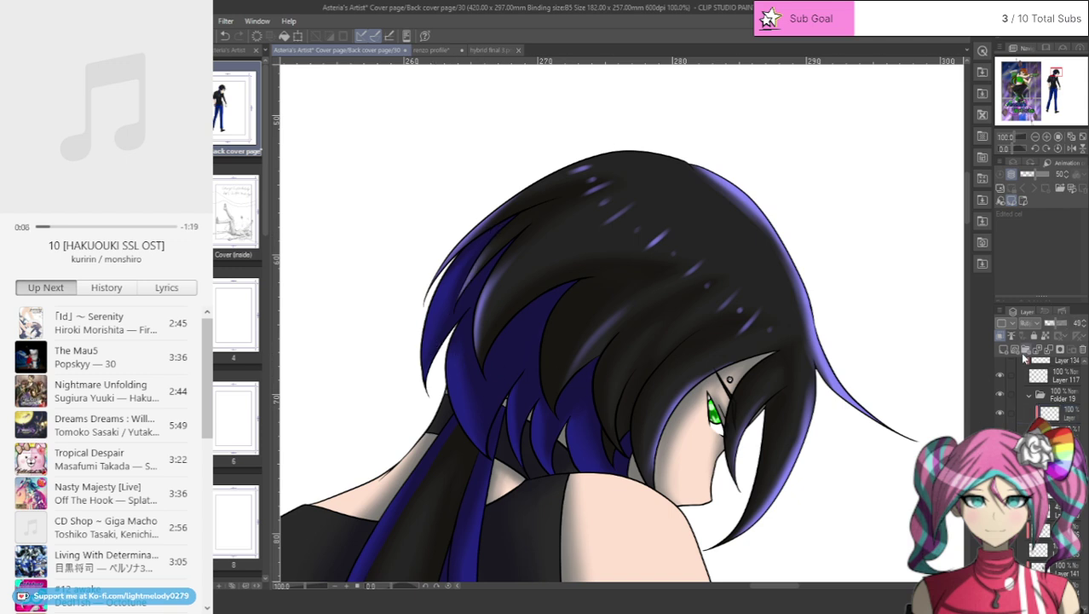
click(1004, 349)
click(1001, 335)
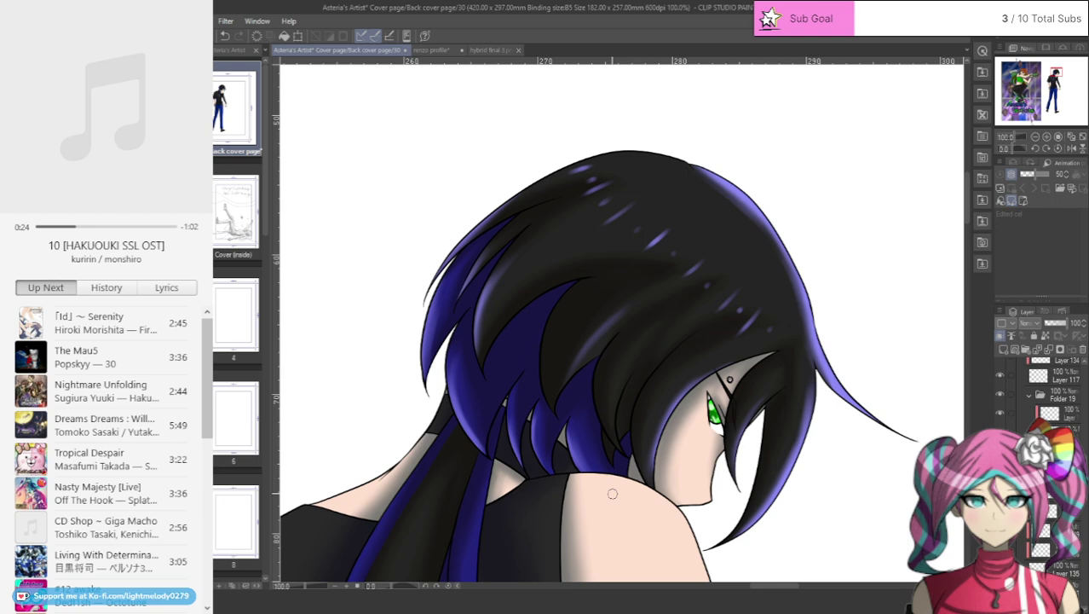
- Add a new highlight layer directly above the ponytail's shadow layer
scroll(612, 493, down, 4)
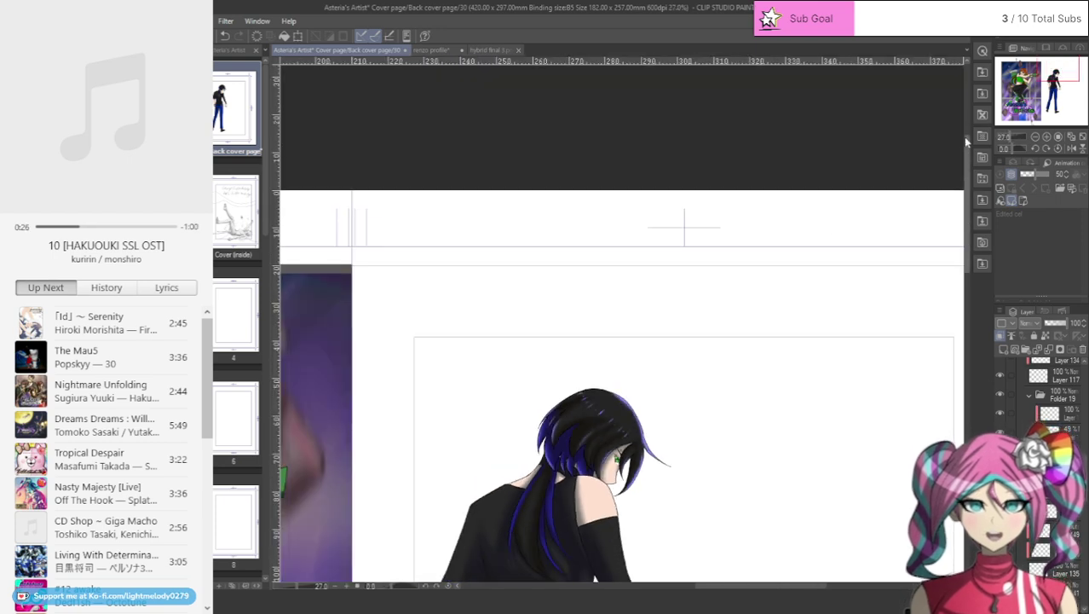
scroll(965, 141, down, 3)
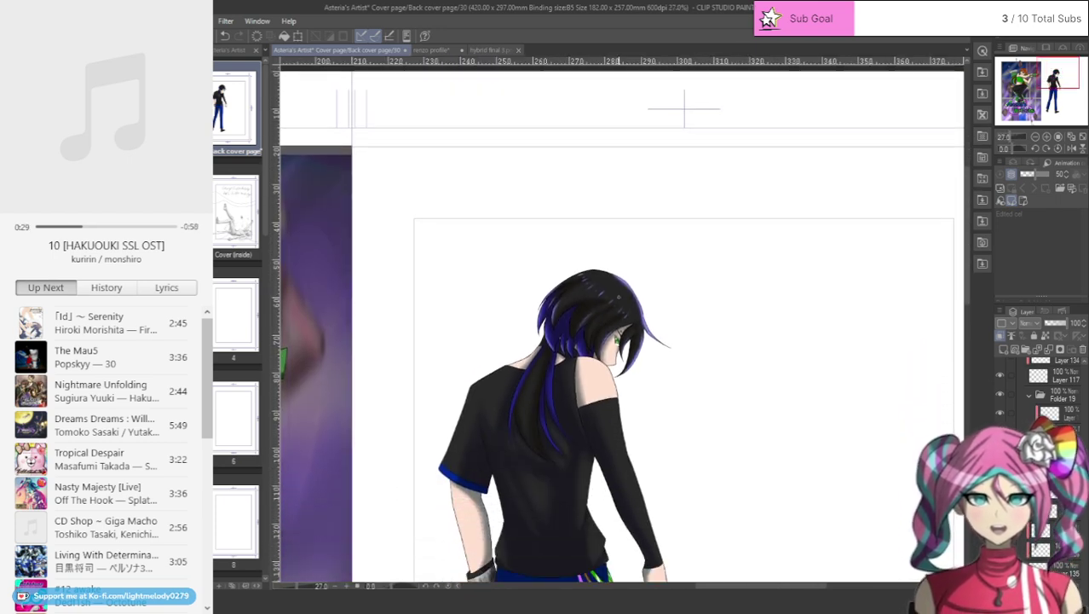
scroll(511, 409, up, 5)
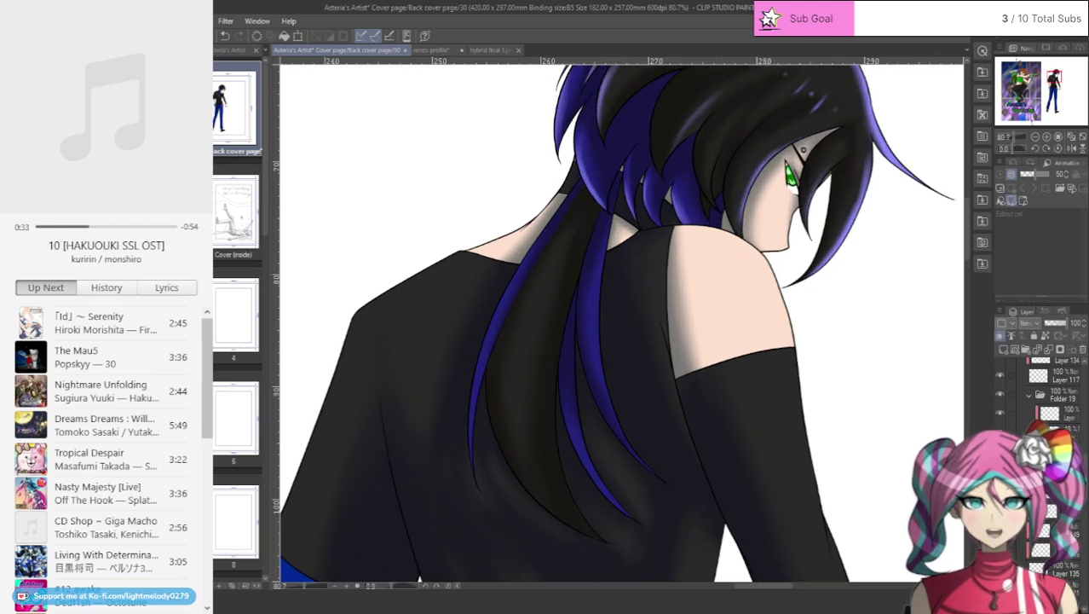
scroll(729, 477, down, 2)
scroll(729, 476, up, 1)
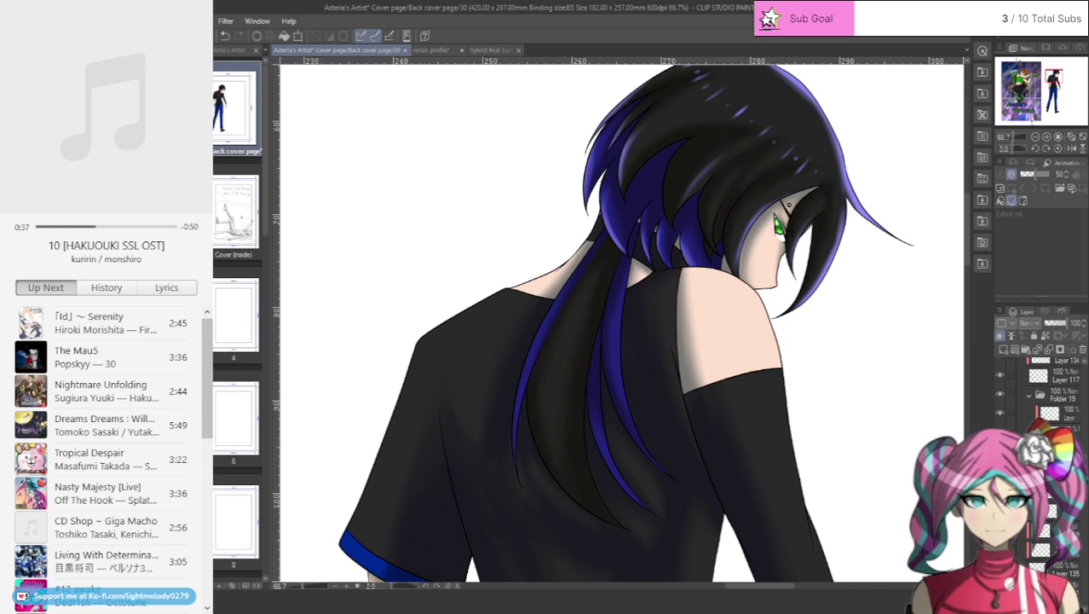
scroll(1040, 401, down, 1)
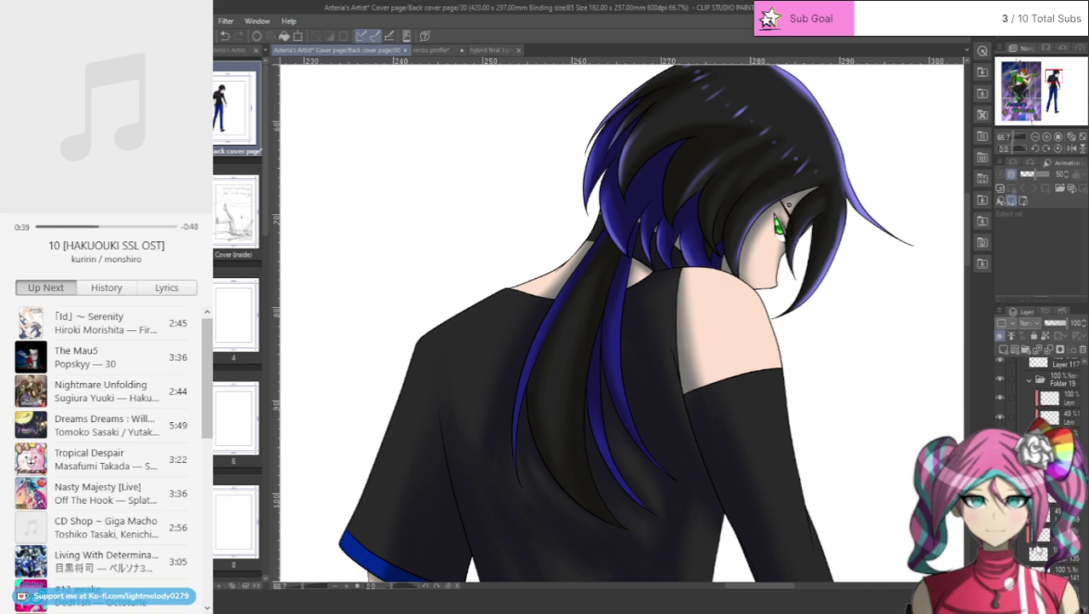
click(1000, 554)
click(1000, 554)
click(1050, 516)
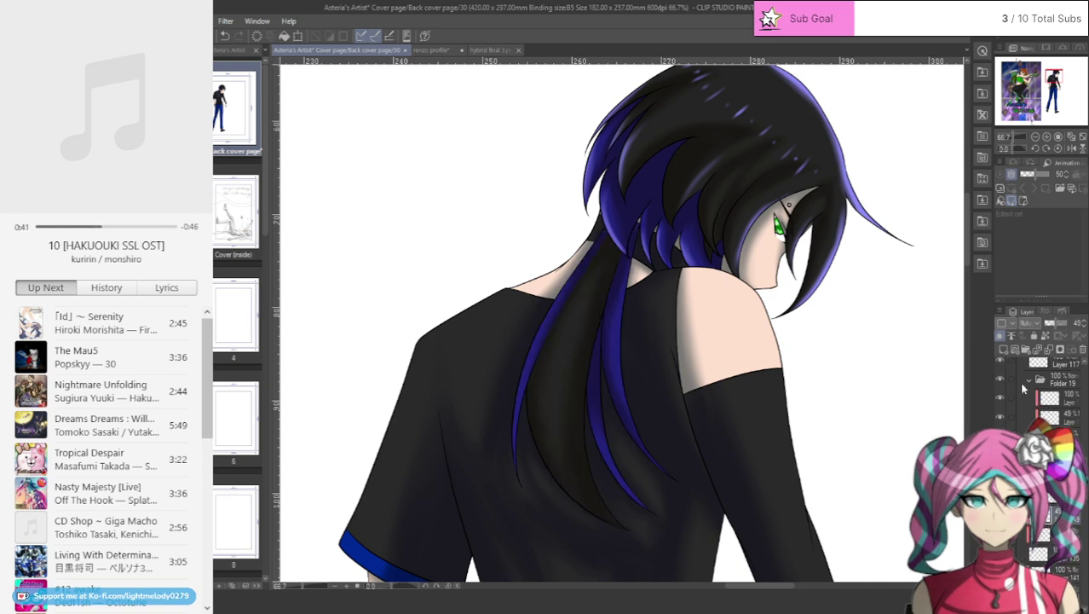
click(1003, 351)
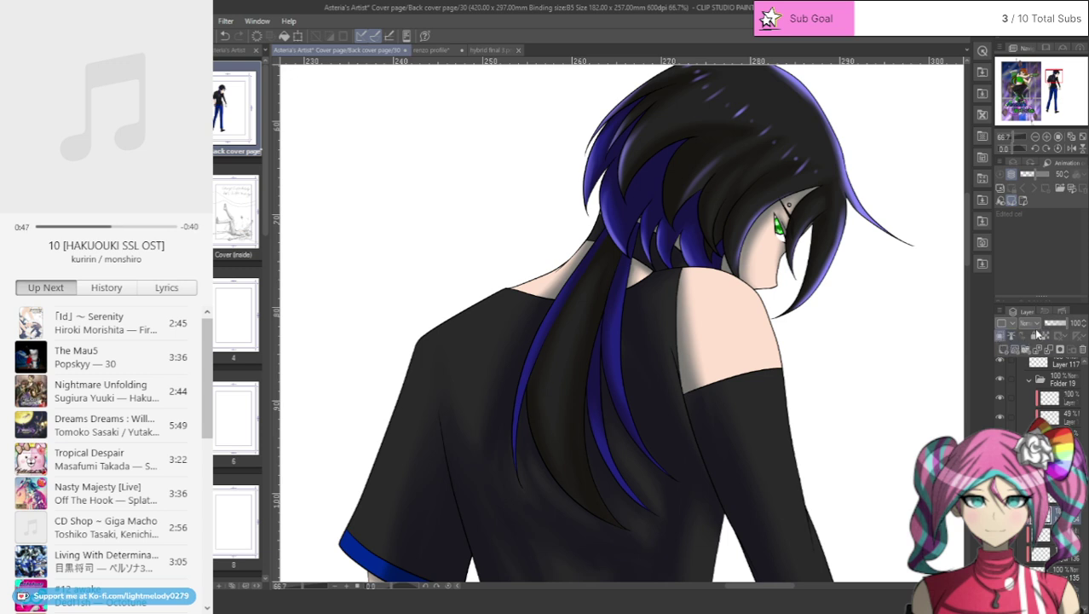
- Set the ponytail highlight layer to an Add blend mode and paint violet highlights along the outer blue strand and the black lock
click(1045, 139)
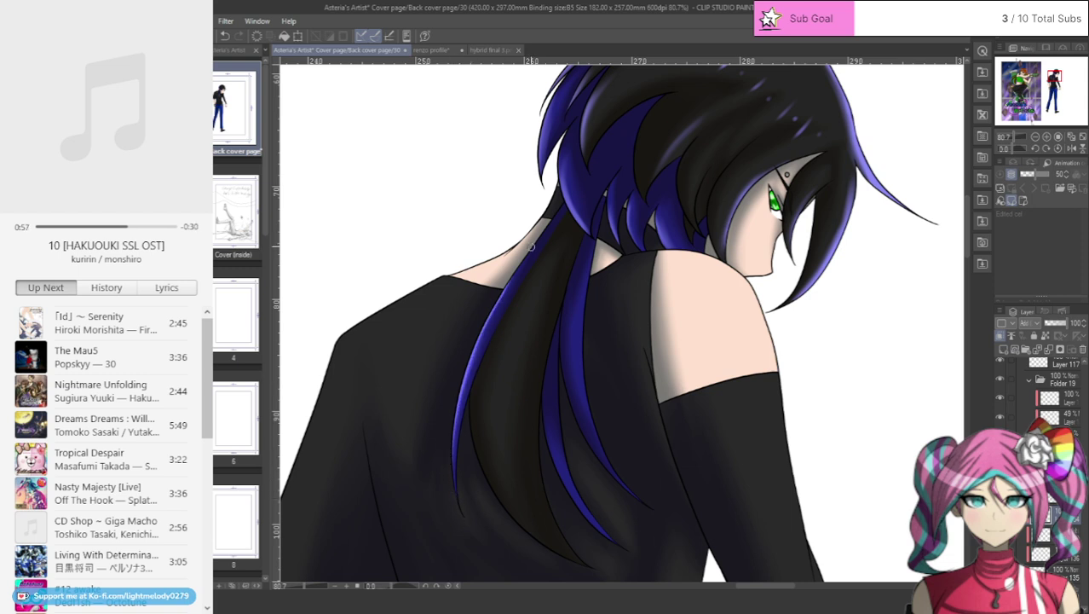
drag(492, 418, 520, 497)
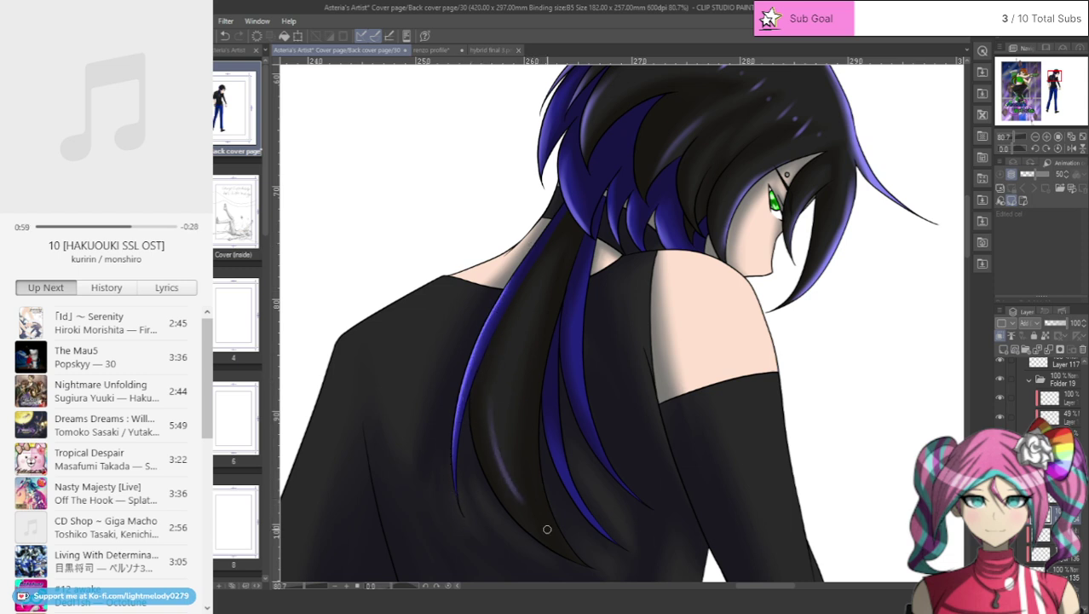
mouse_move(495, 404)
mouse_down()
mouse_move(525, 282)
mouse_move(511, 318)
mouse_move(499, 450)
mouse_move(511, 306)
mouse_move(496, 425)
mouse_move(520, 500)
mouse_up()
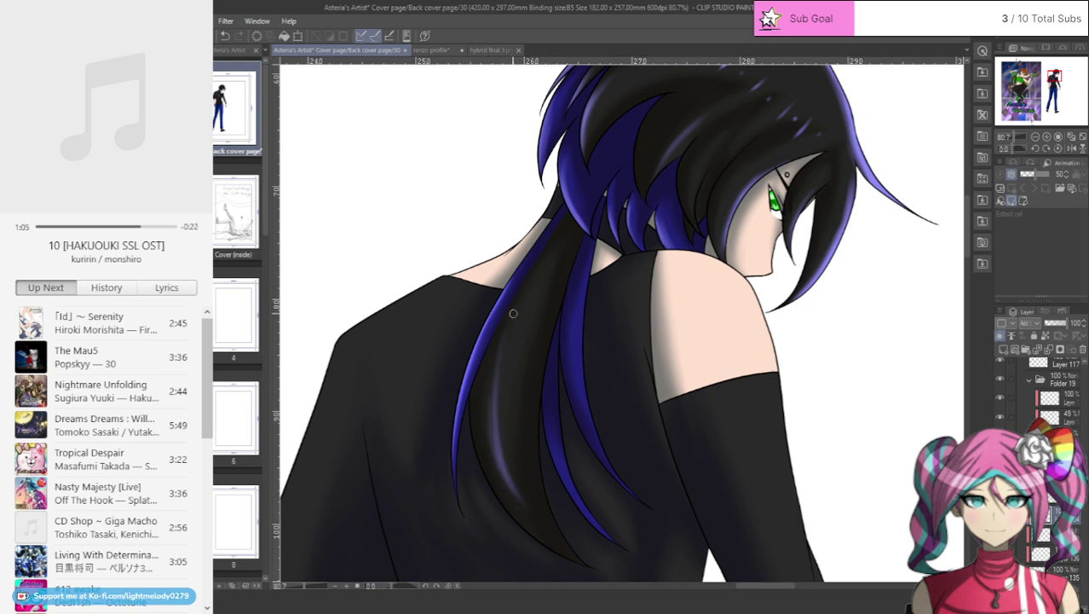
drag(555, 465, 614, 543)
drag(560, 463, 606, 532)
drag(571, 491, 558, 467)
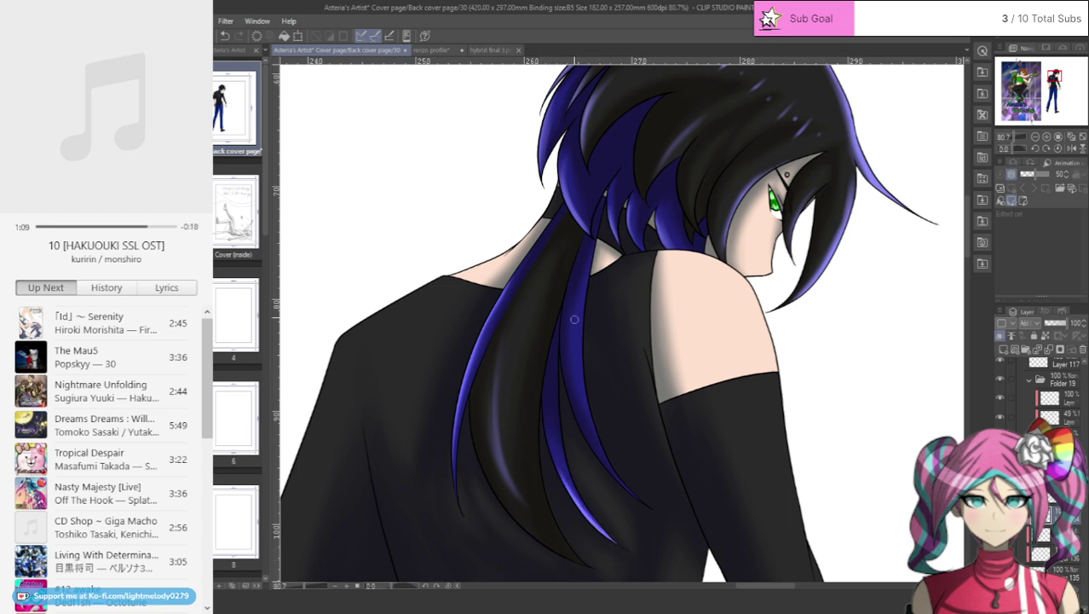
mouse_move(589, 281)
mouse_down()
mouse_move(588, 408)
mouse_move(640, 500)
mouse_move(672, 527)
mouse_up()
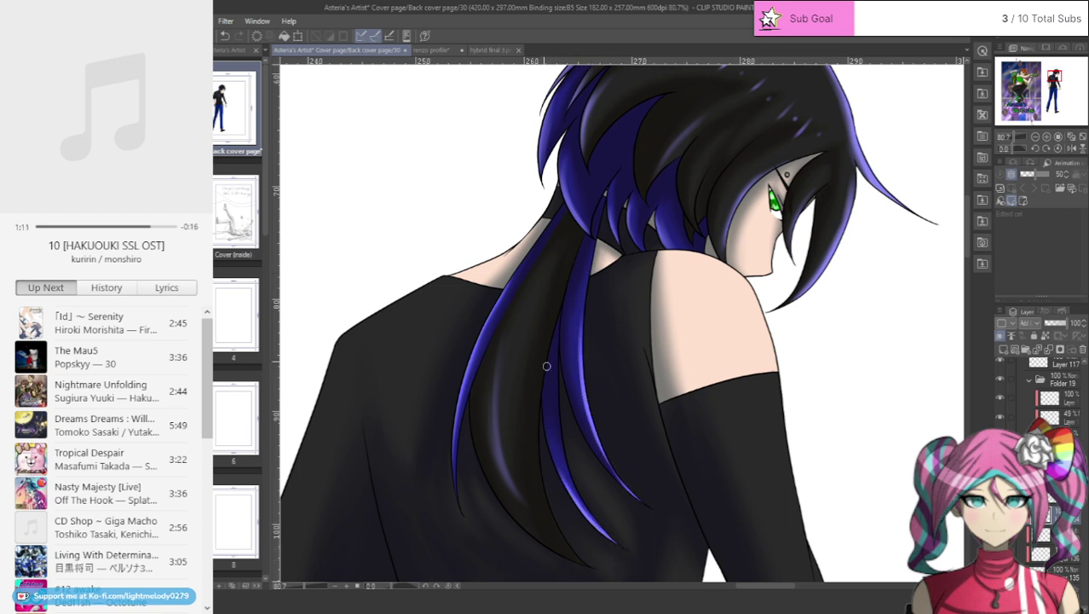
click(225, 35)
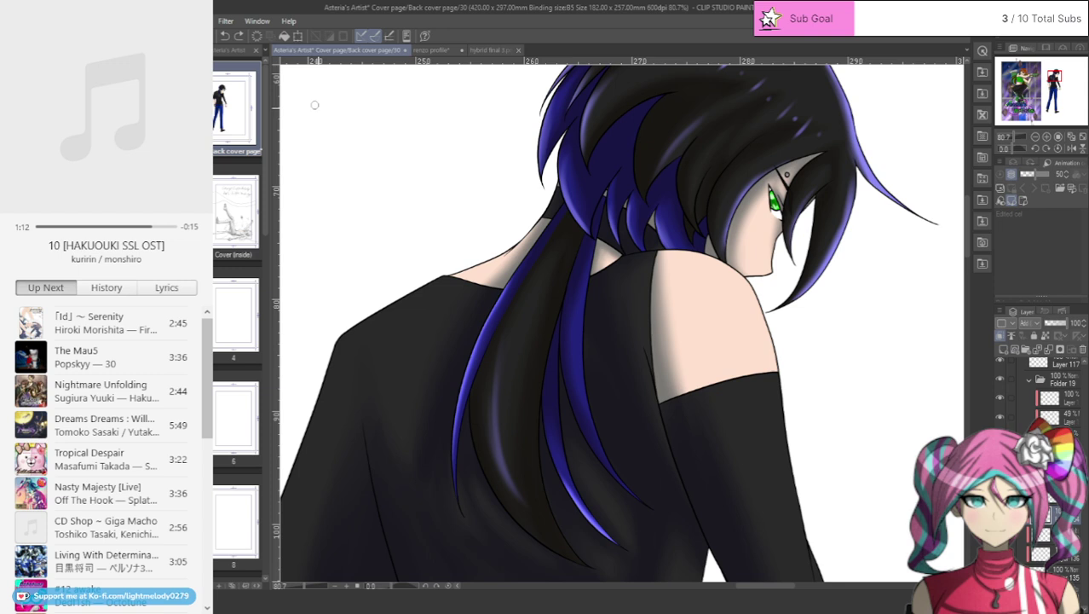
click(226, 36)
click(226, 36)
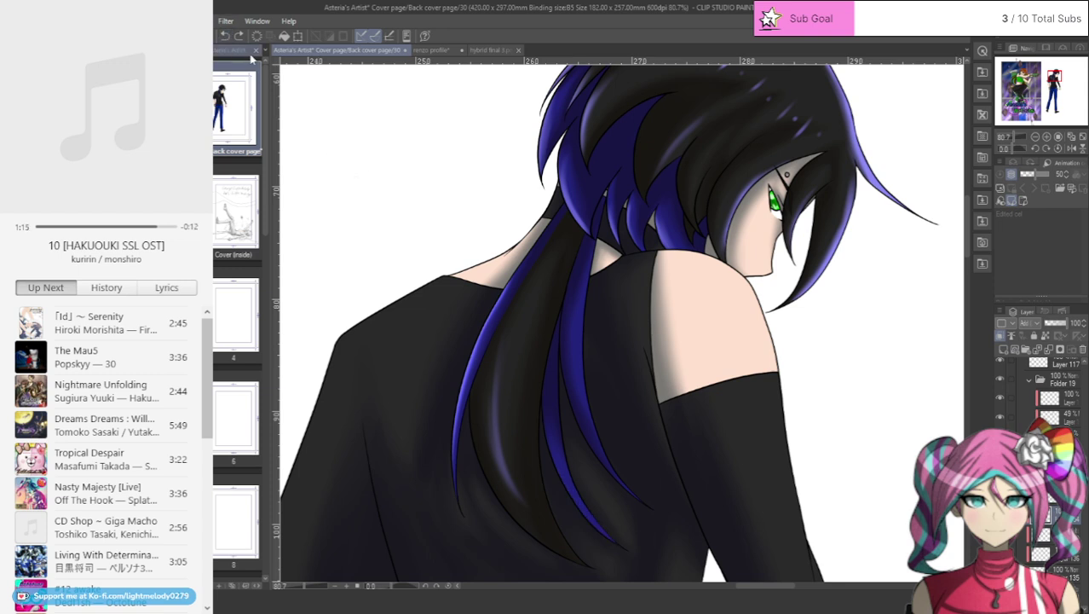
- Paint violet rim highlights down the two inner blue ponytail strands, from near the nape to their tips
drag(561, 422, 583, 494)
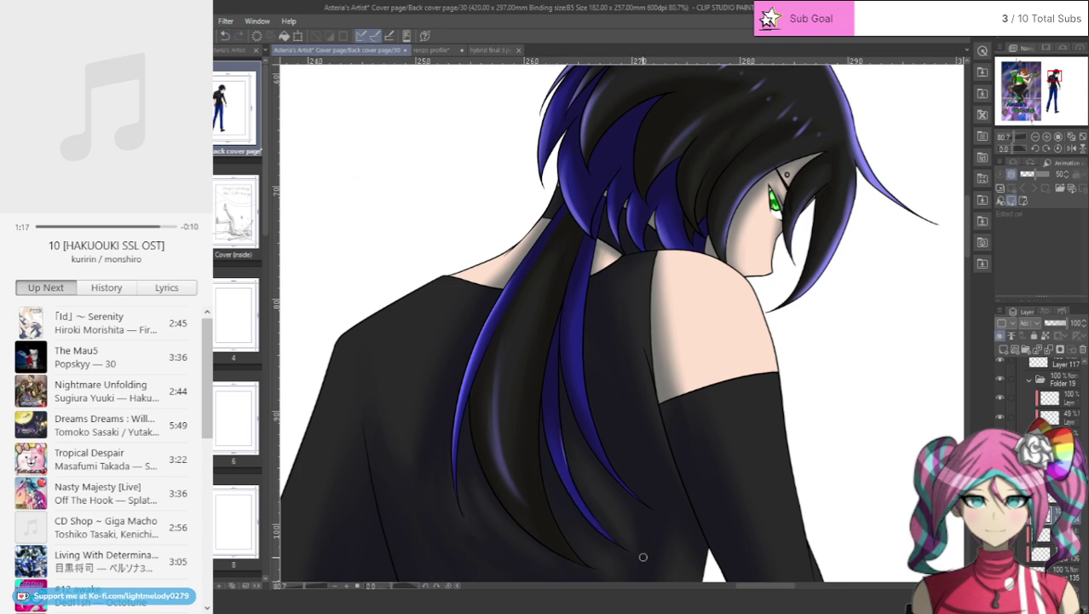
mouse_move(613, 541)
mouse_down()
mouse_move(563, 461)
mouse_move(555, 398)
mouse_move(600, 516)
mouse_move(552, 399)
mouse_move(620, 552)
mouse_up()
mouse_move(580, 364)
mouse_down()
mouse_move(603, 442)
mouse_move(634, 483)
mouse_up()
mouse_move(592, 407)
mouse_down()
mouse_move(659, 512)
mouse_move(607, 457)
mouse_move(572, 370)
mouse_up()
mouse_move(575, 327)
mouse_down()
mouse_move(597, 448)
mouse_move(595, 438)
mouse_move(618, 467)
mouse_up()
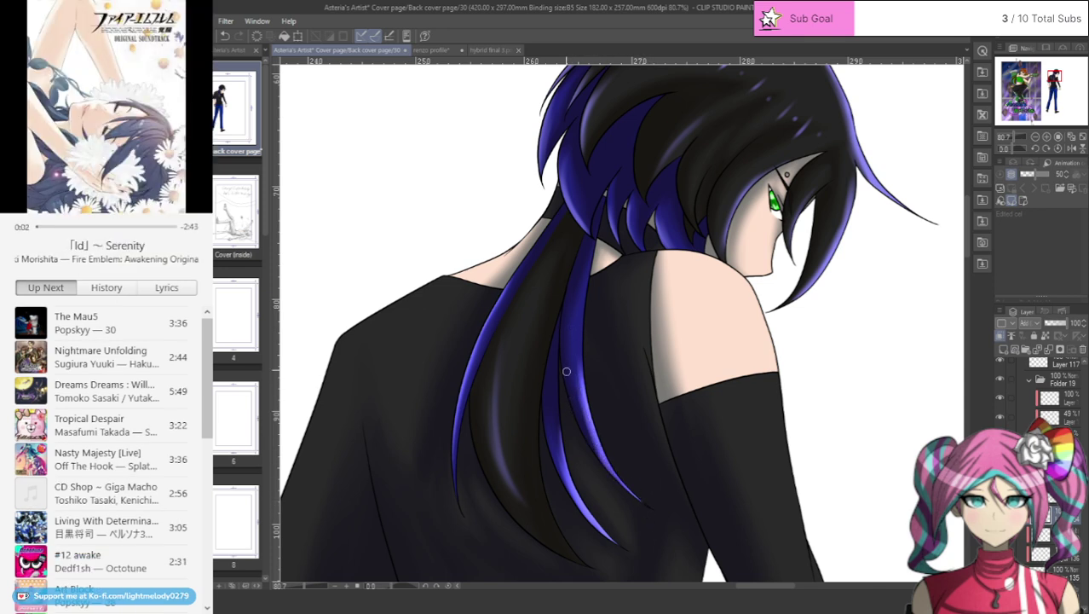
drag(585, 297, 590, 378)
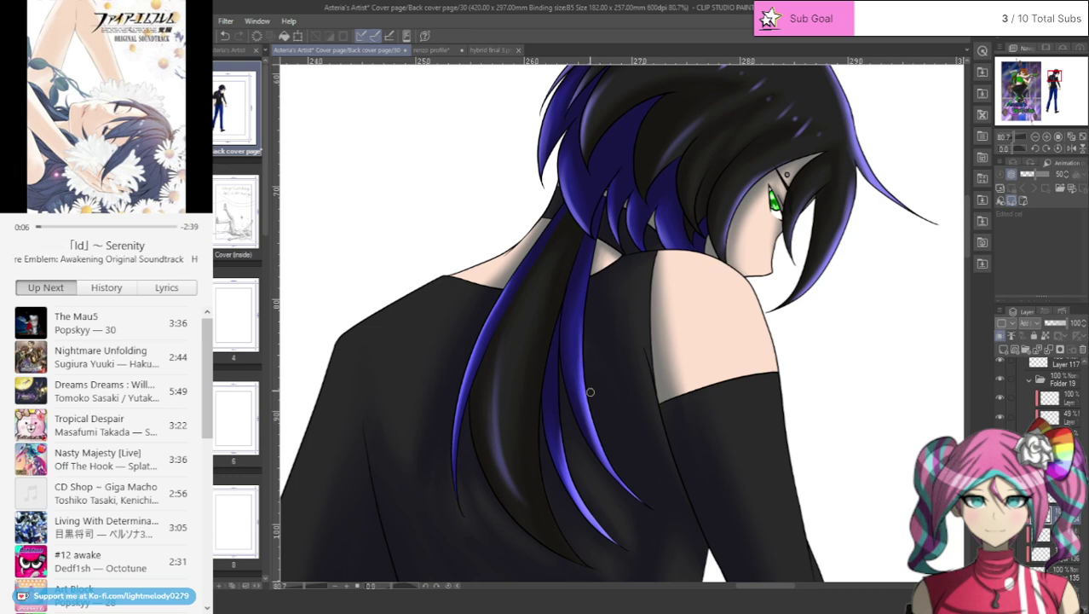
- Examine the full cover spread, comparing the shaded back-cover character with the finished front cover
scroll(590, 391, down, 10)
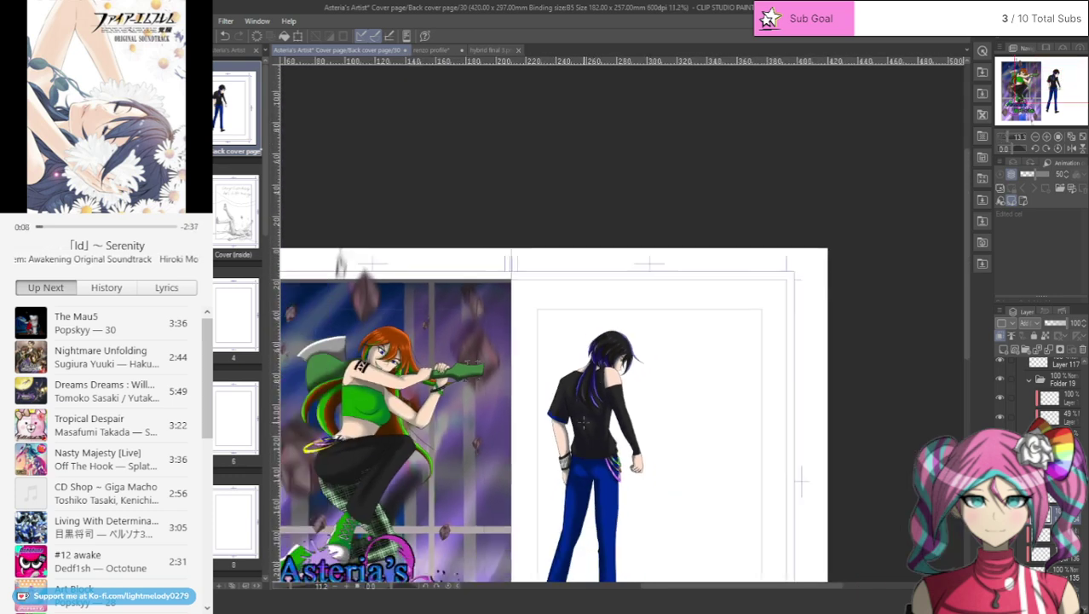
scroll(608, 520, up, 4)
scroll(557, 486, down, 1)
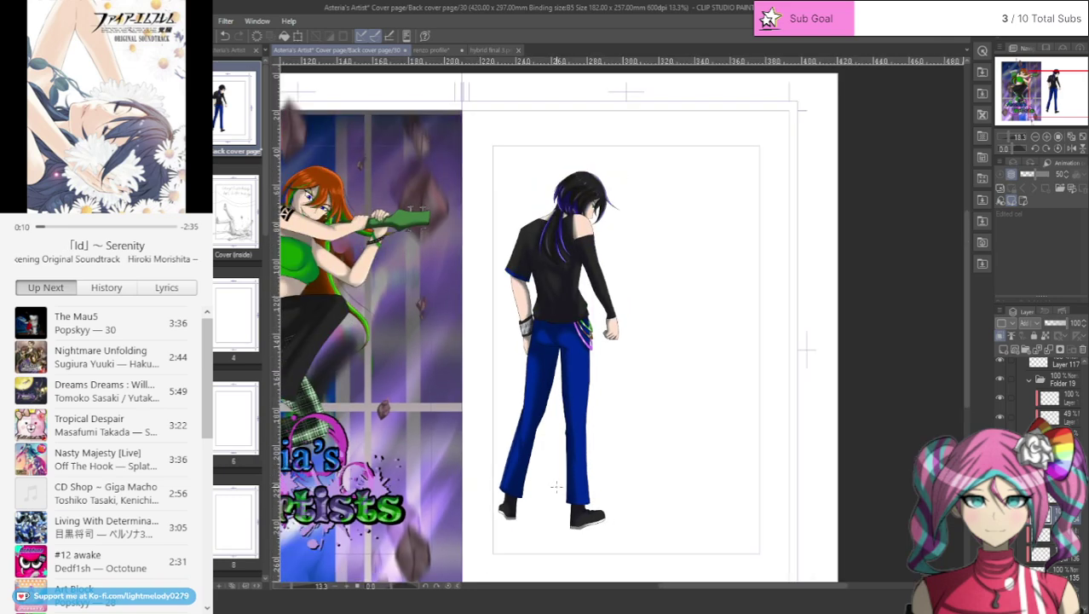
drag(738, 586, 706, 588)
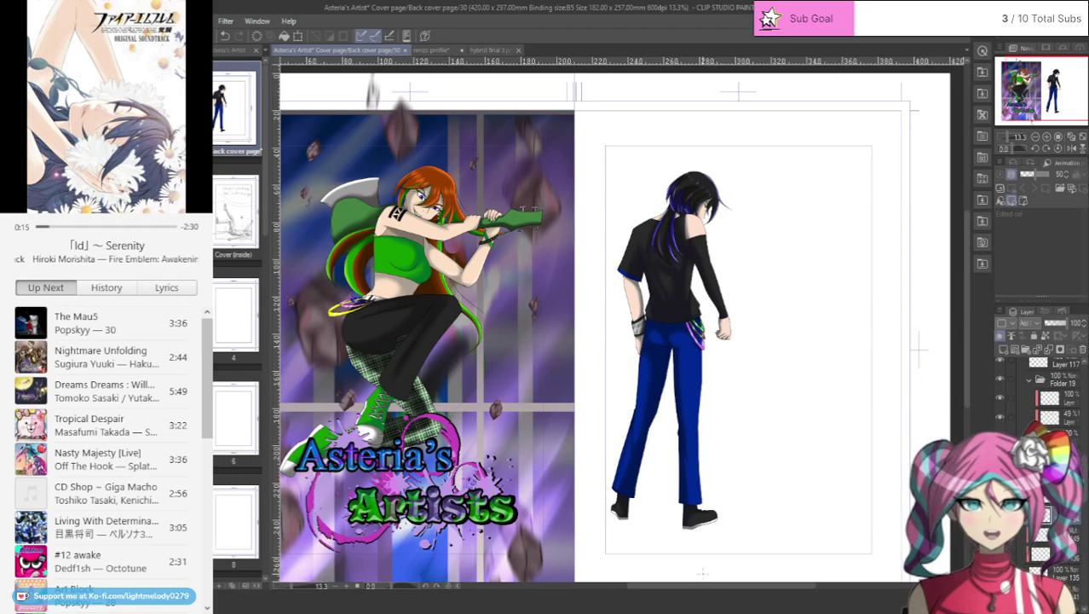
scroll(694, 496, down, 1)
scroll(969, 341, down, 2)
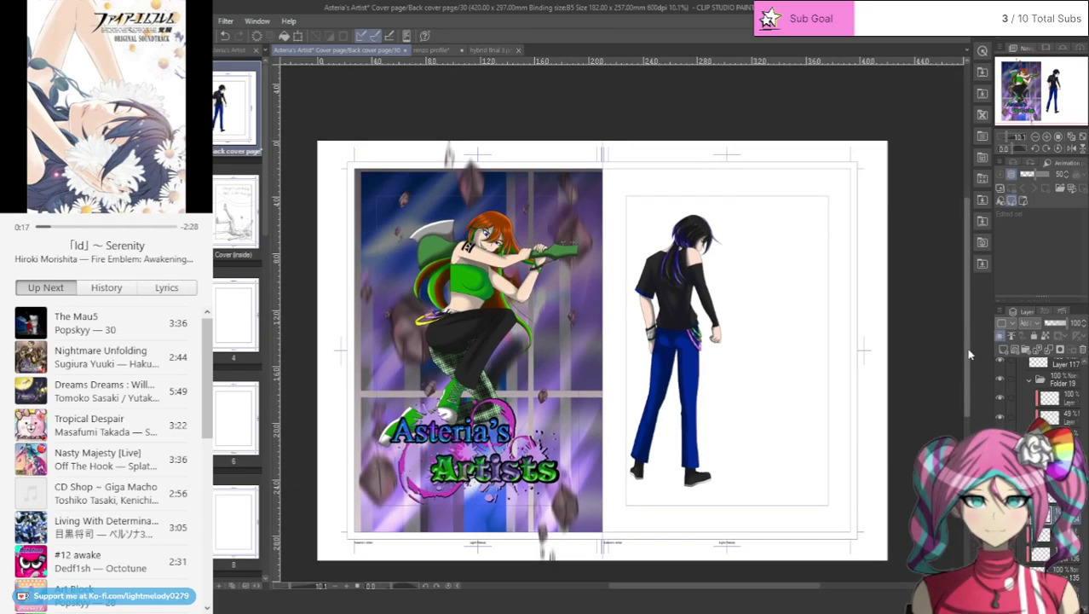
scroll(462, 356, up, 1)
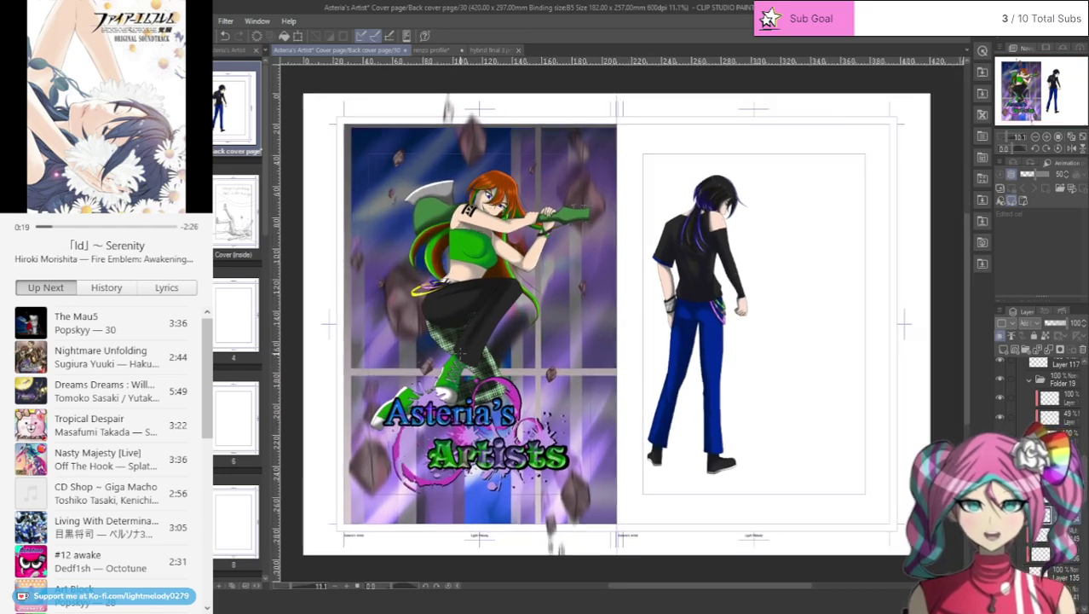